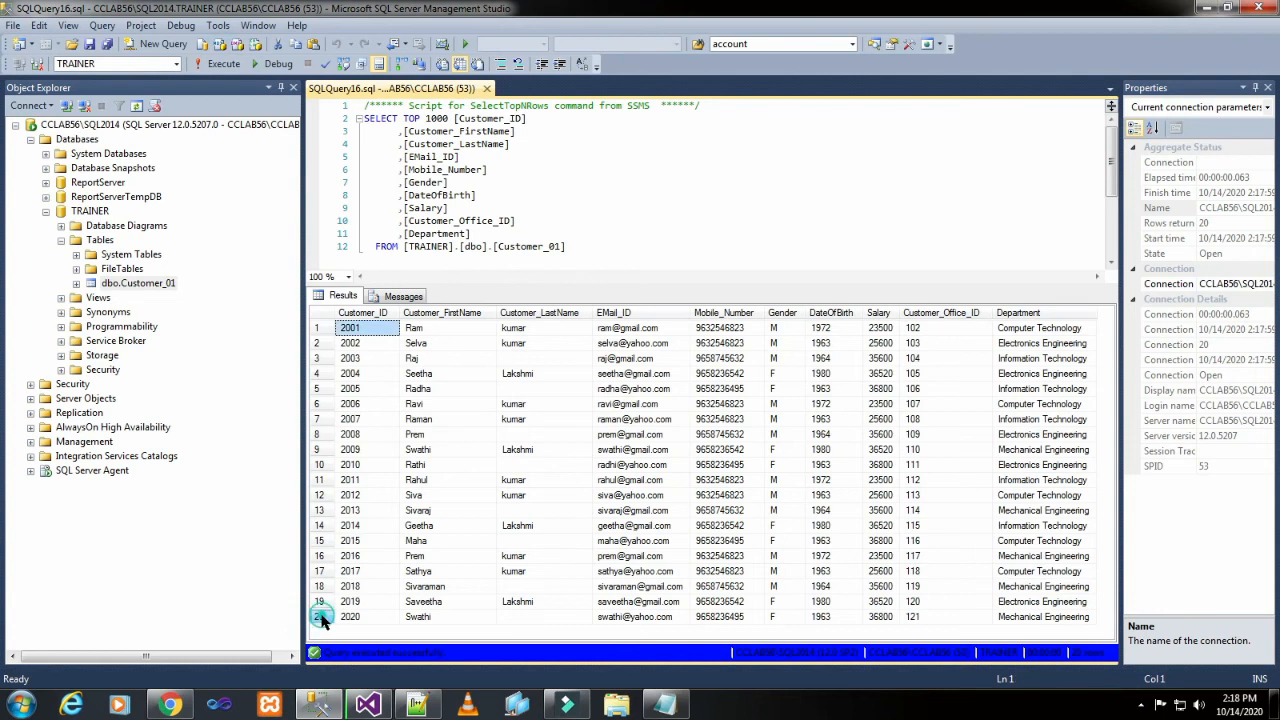
Step: Switch to Visual Studio and create a new shared data source named SDS_Customer_01 in the SSRS TUTORIALS project
left_click(319, 616)
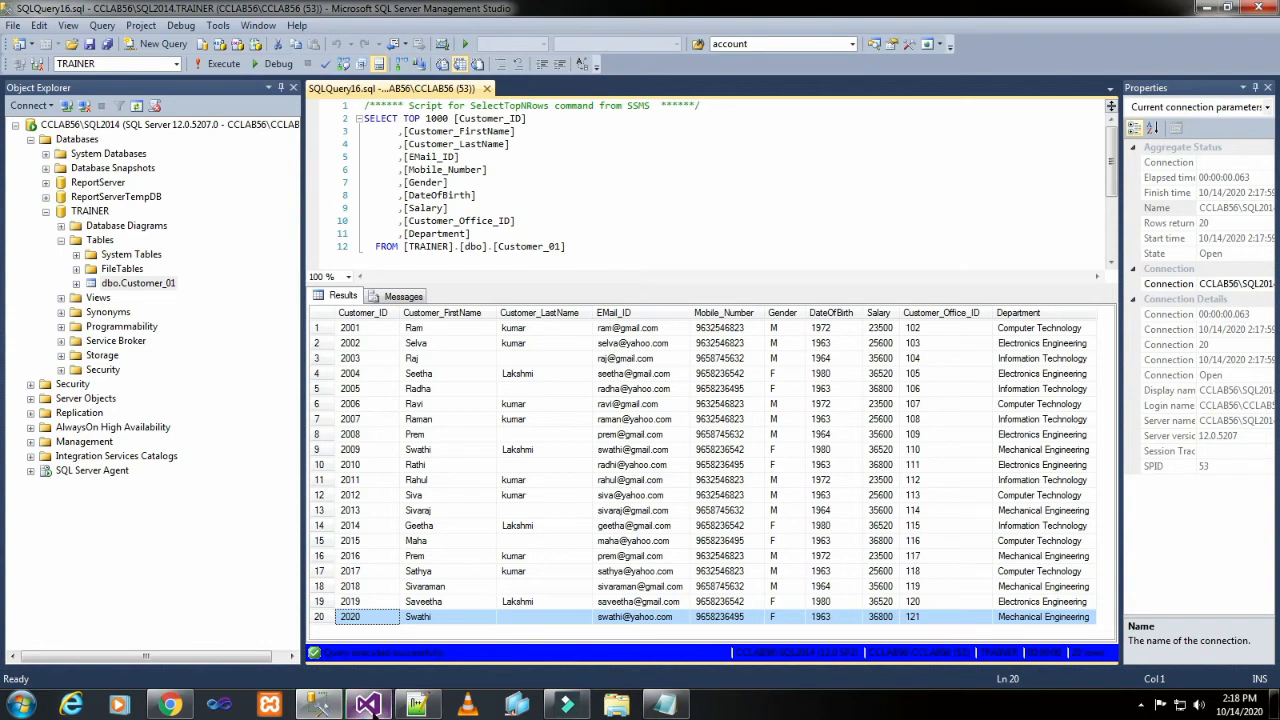
key("alt+Tab")
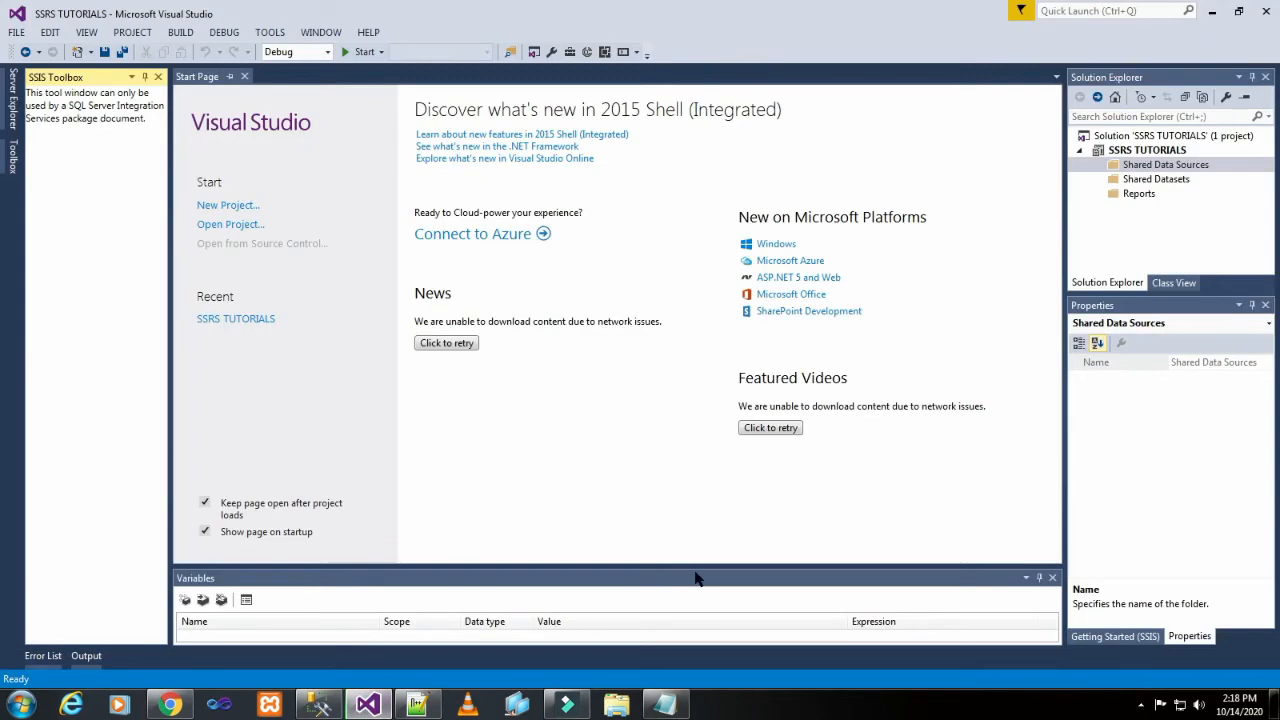
right_click(1135, 166)
left_click(1036, 174)
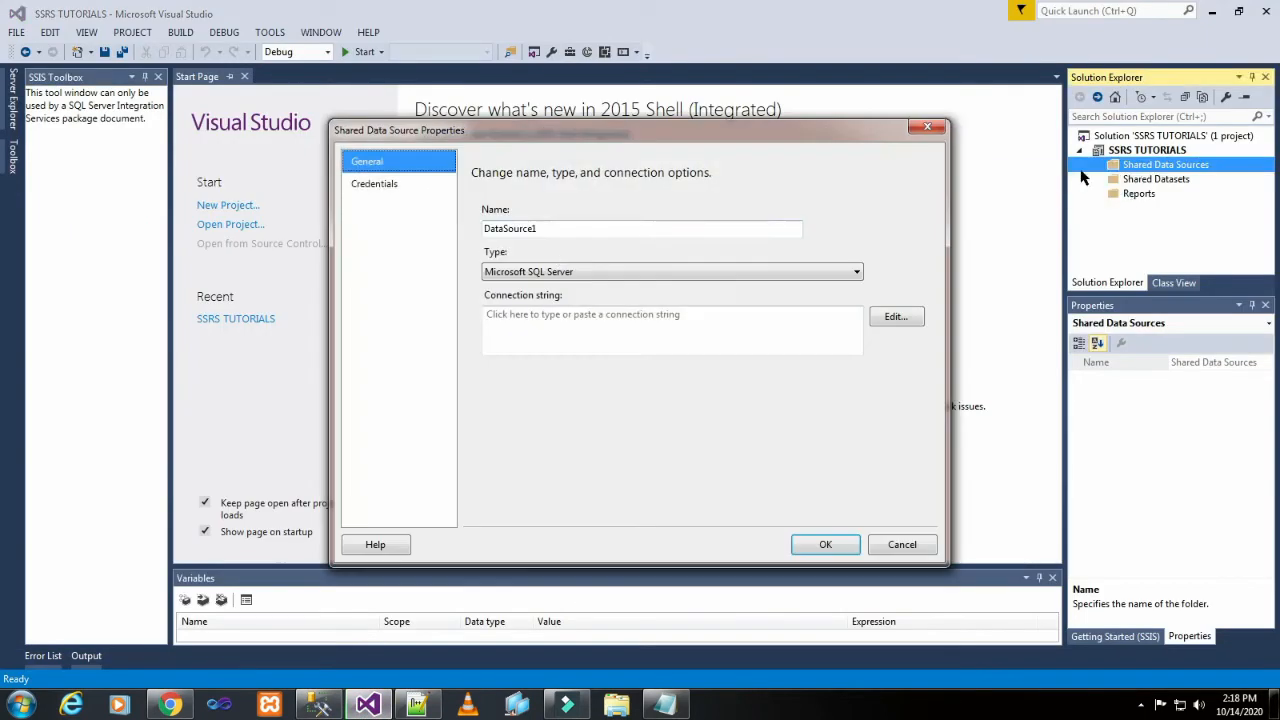
left_click_drag(543, 228, 477, 231)
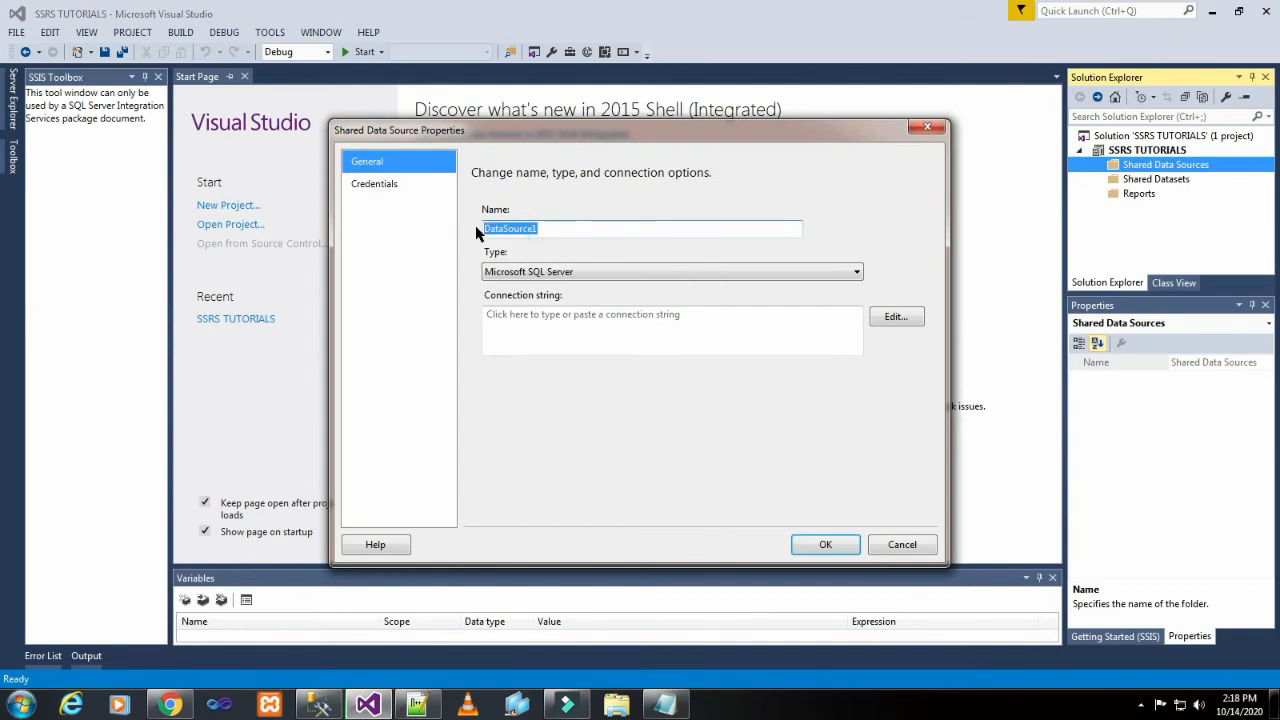
type("SDS_Customer_01")
Step: Edit the shared data source's connection and choose CCLAB56\SQL2014 as the server
left_click(887, 317)
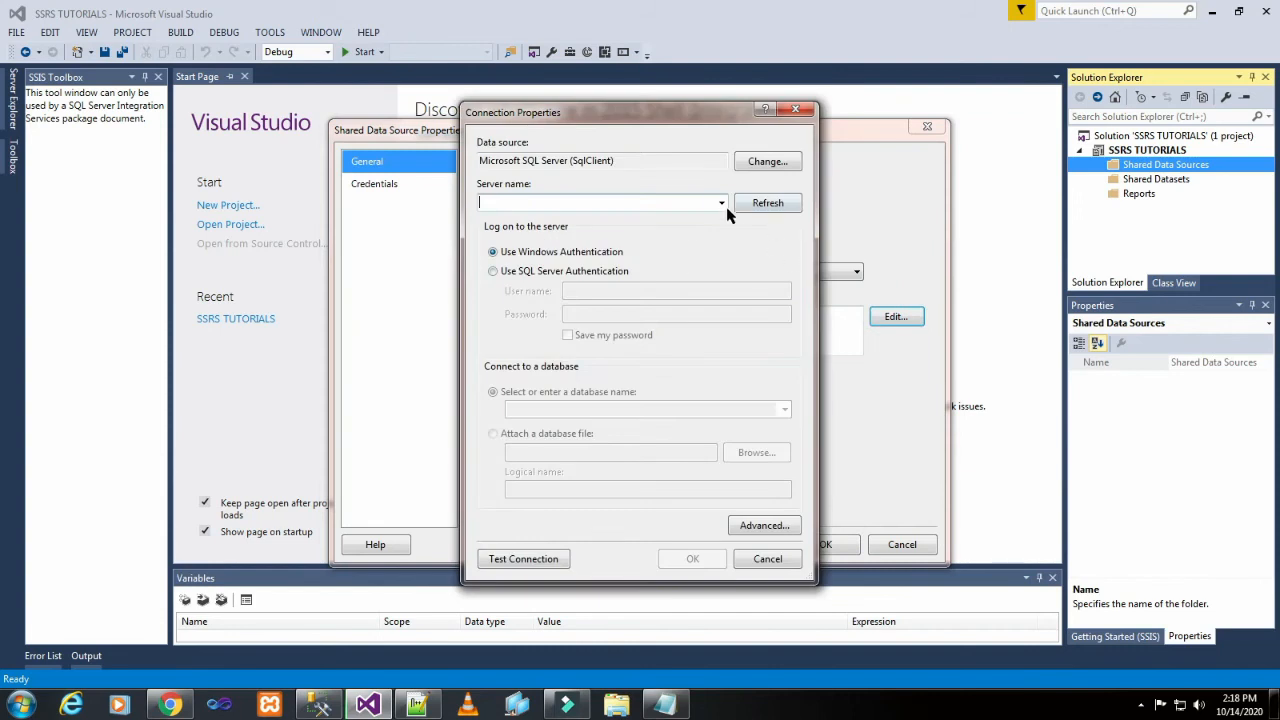
left_click(721, 204)
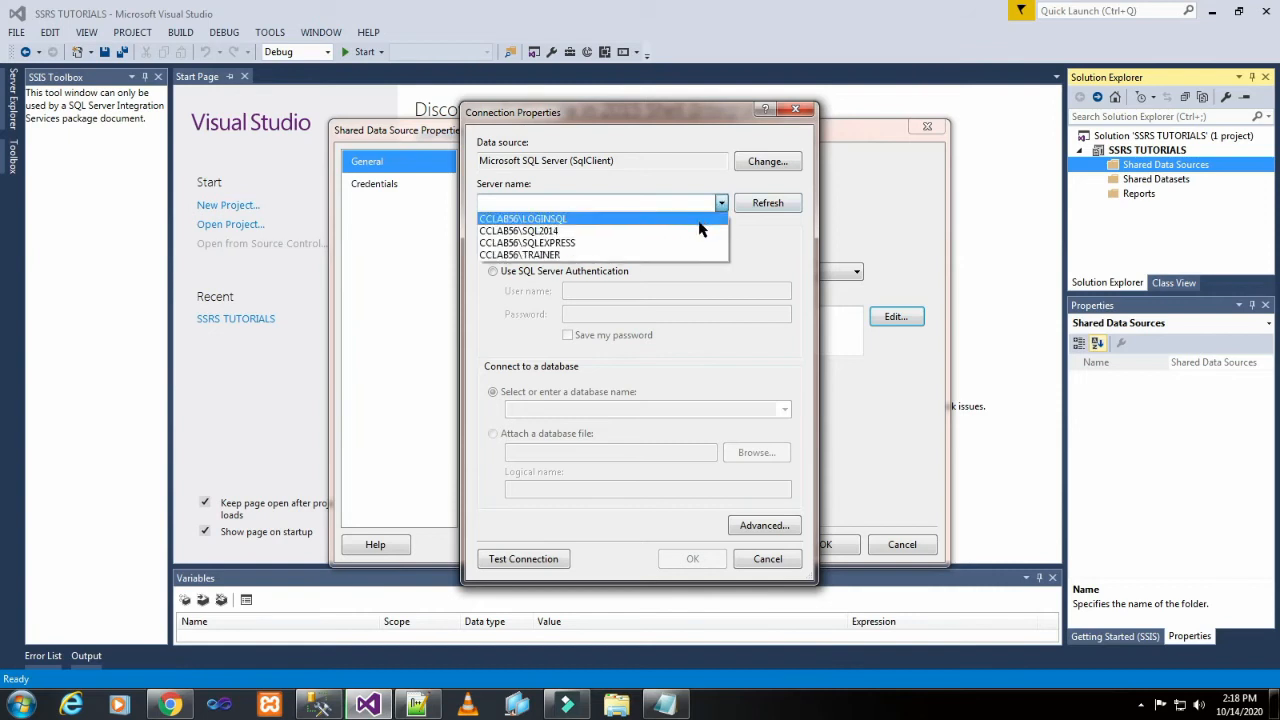
left_click(700, 229)
Step: Switch to SQL Server Management Studio and check the server name, the TRAINER database and the dbo.Customer_01 table
left_click(320, 705)
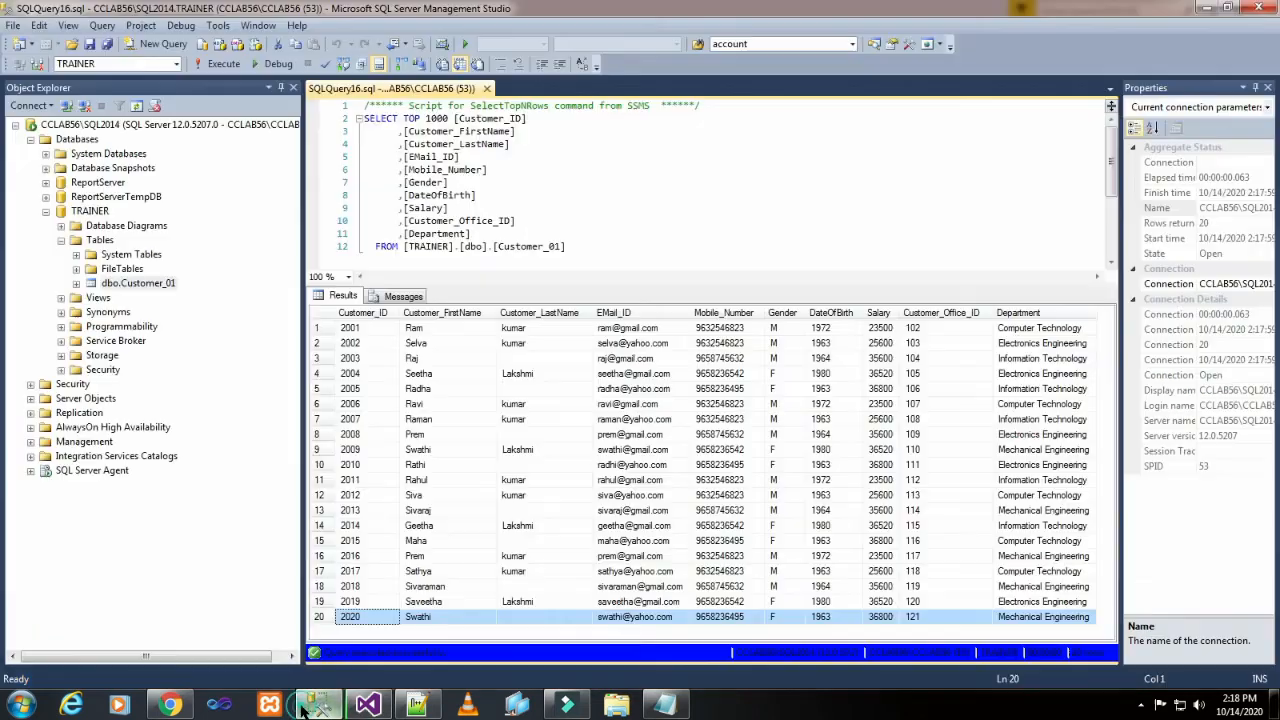
left_click(150, 124)
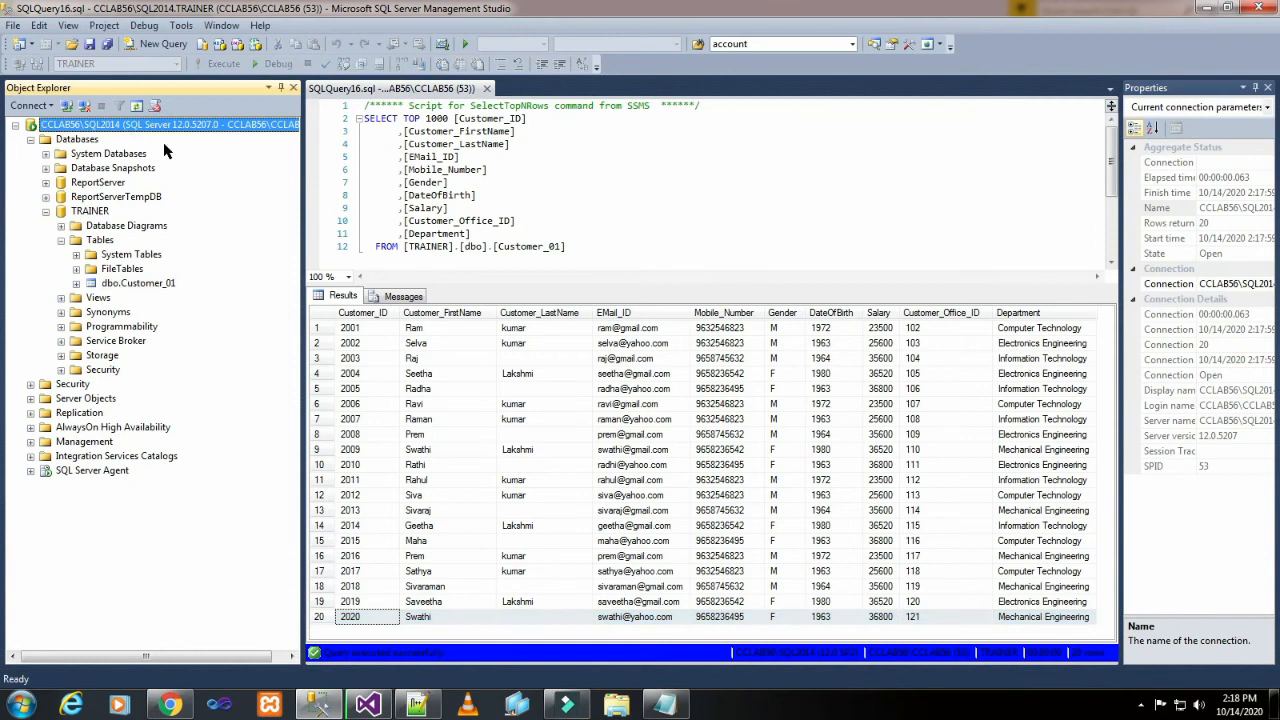
left_click(100, 212)
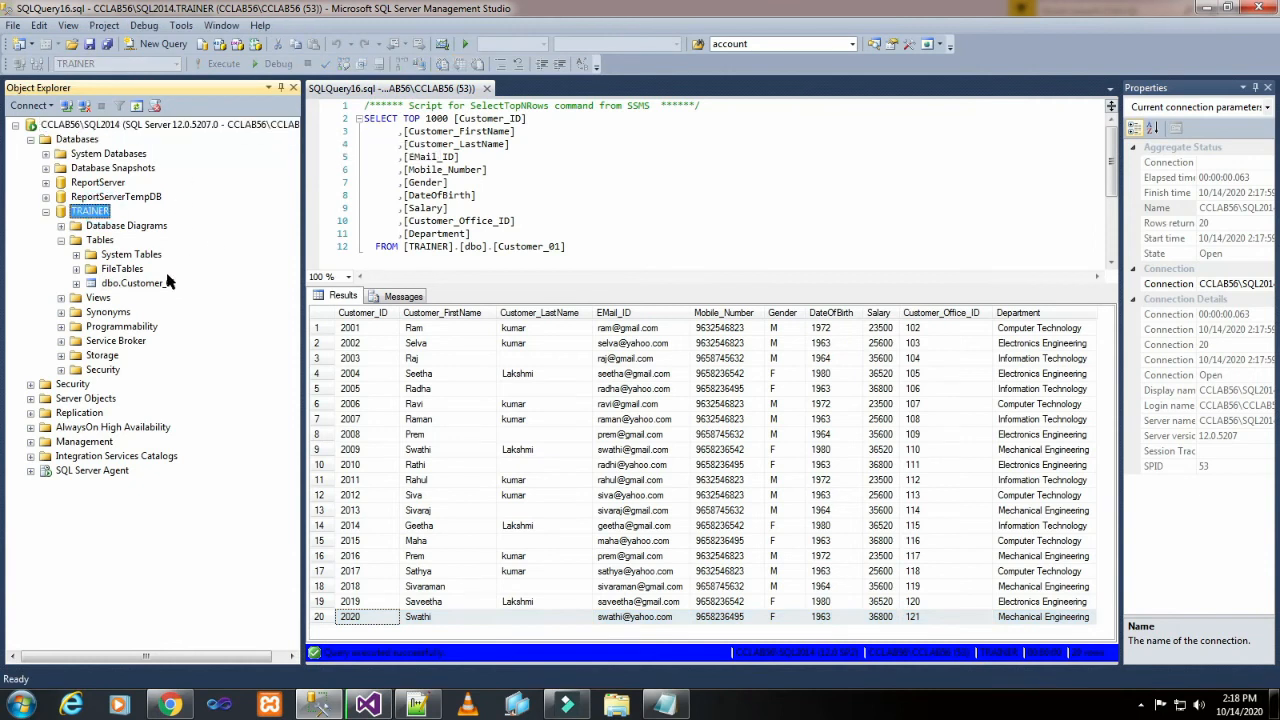
left_click(138, 283)
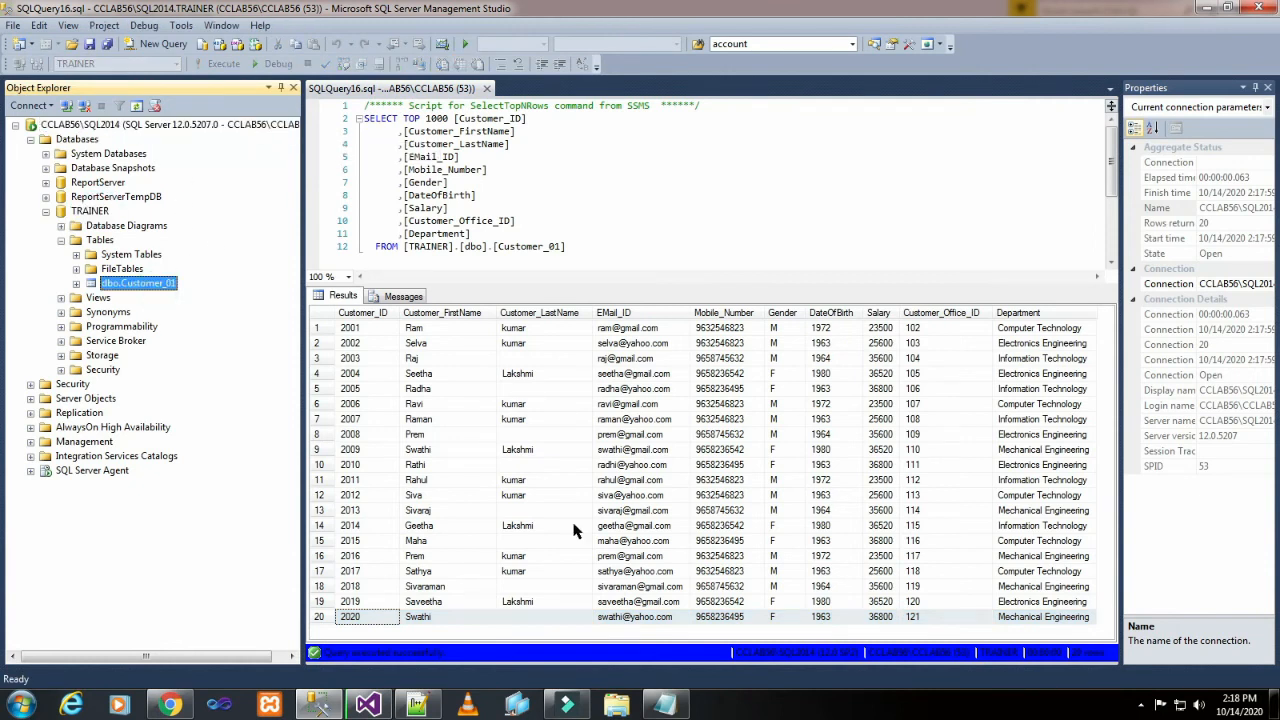
Step: Return to Visual Studio and select TRAINER as the database for the connection
left_click(367, 705)
left_click(784, 409)
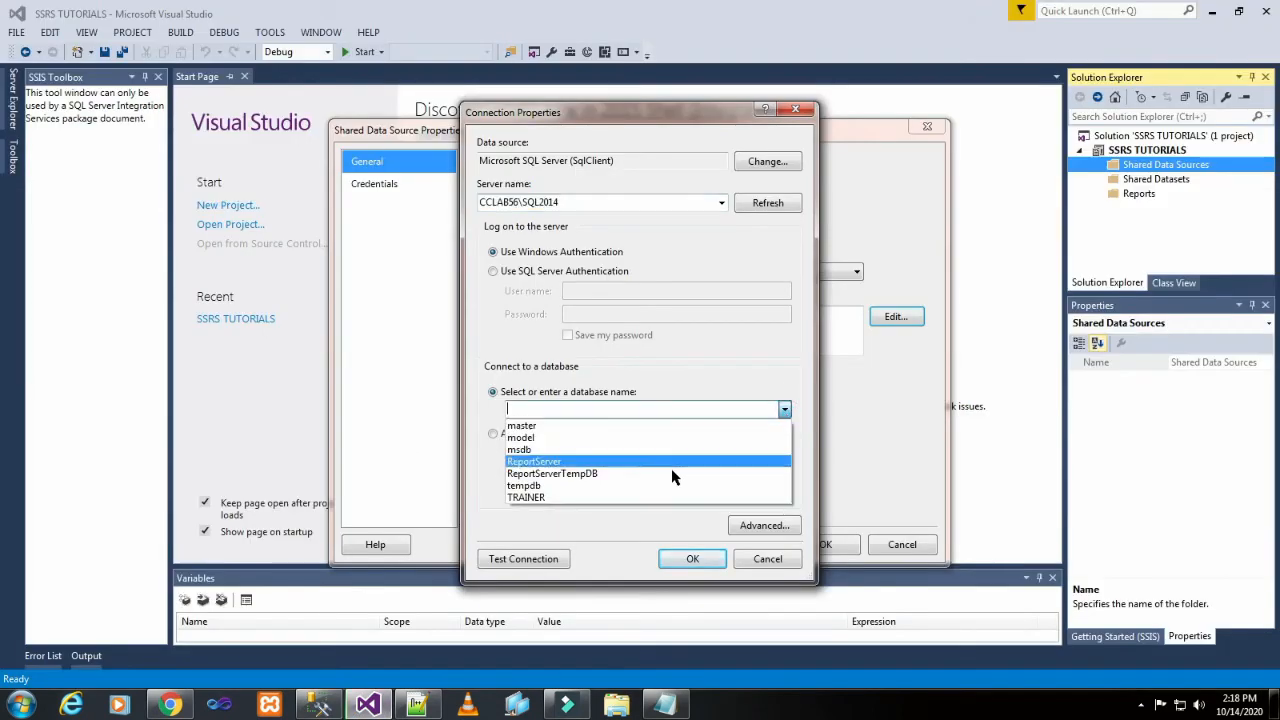
left_click(648, 493)
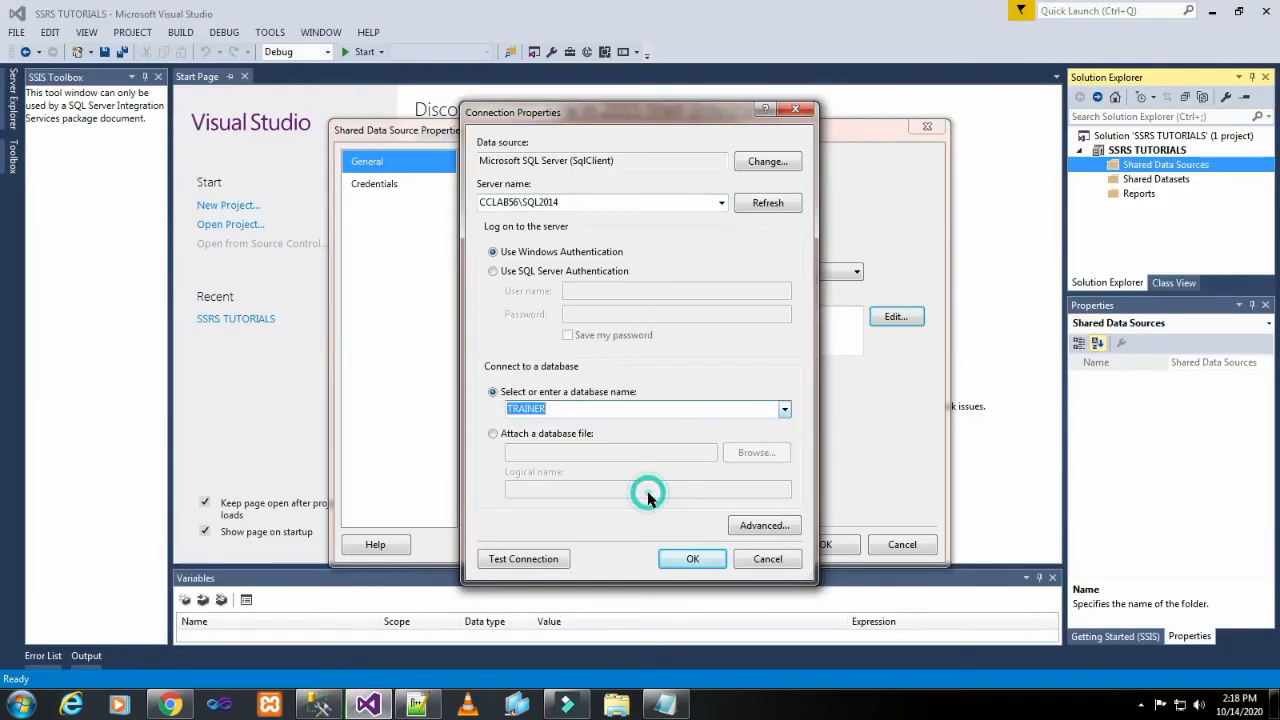
Step: Test the database connection, then accept the connection properties and save the shared data source
left_click(548, 560)
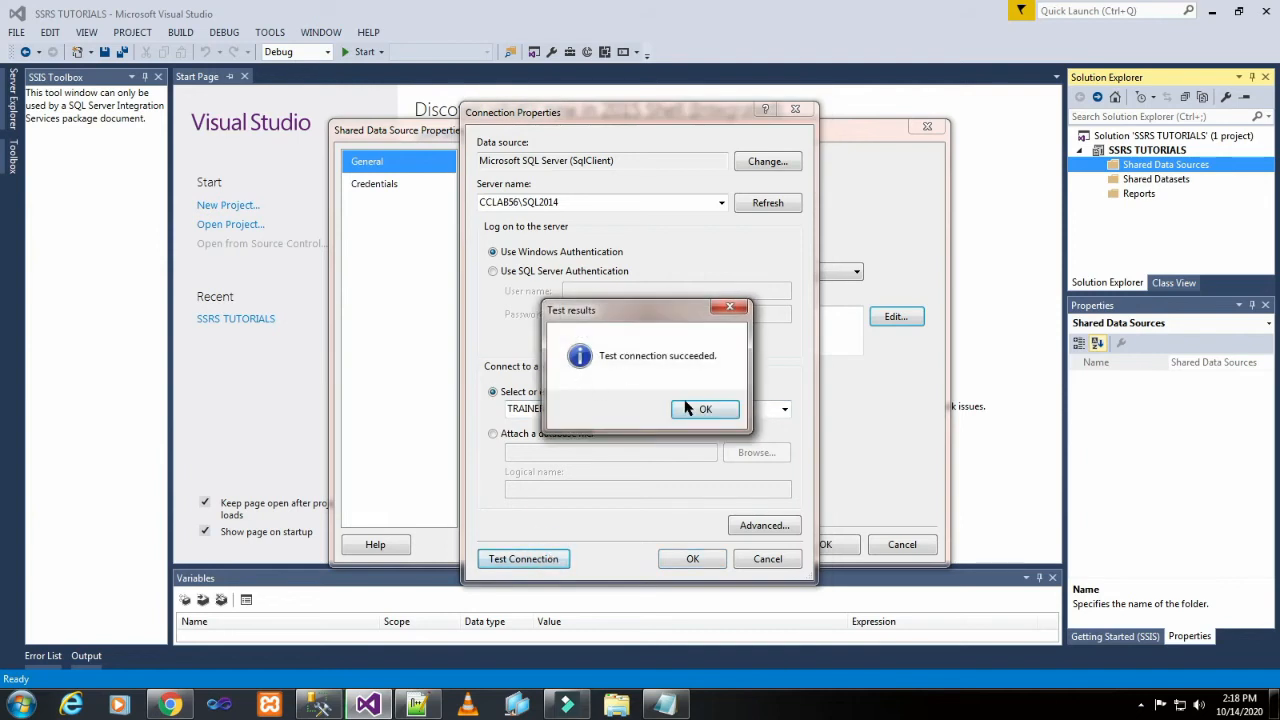
left_click(688, 408)
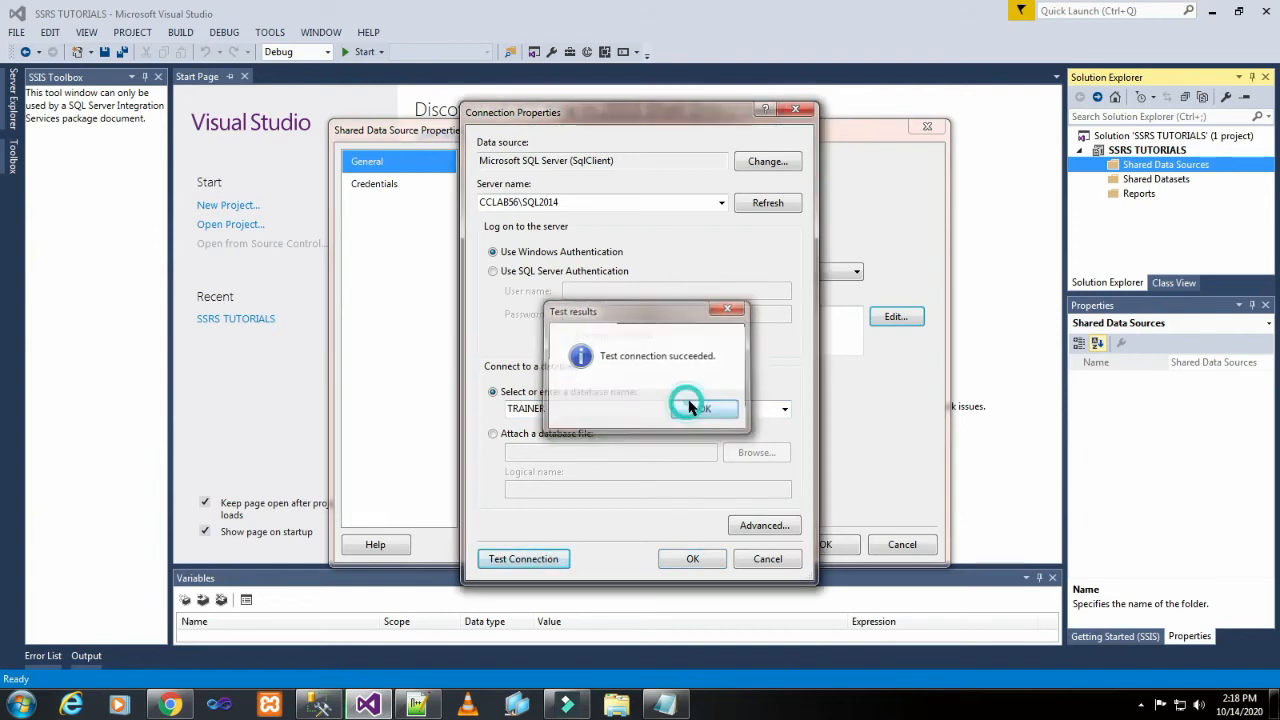
left_click(695, 560)
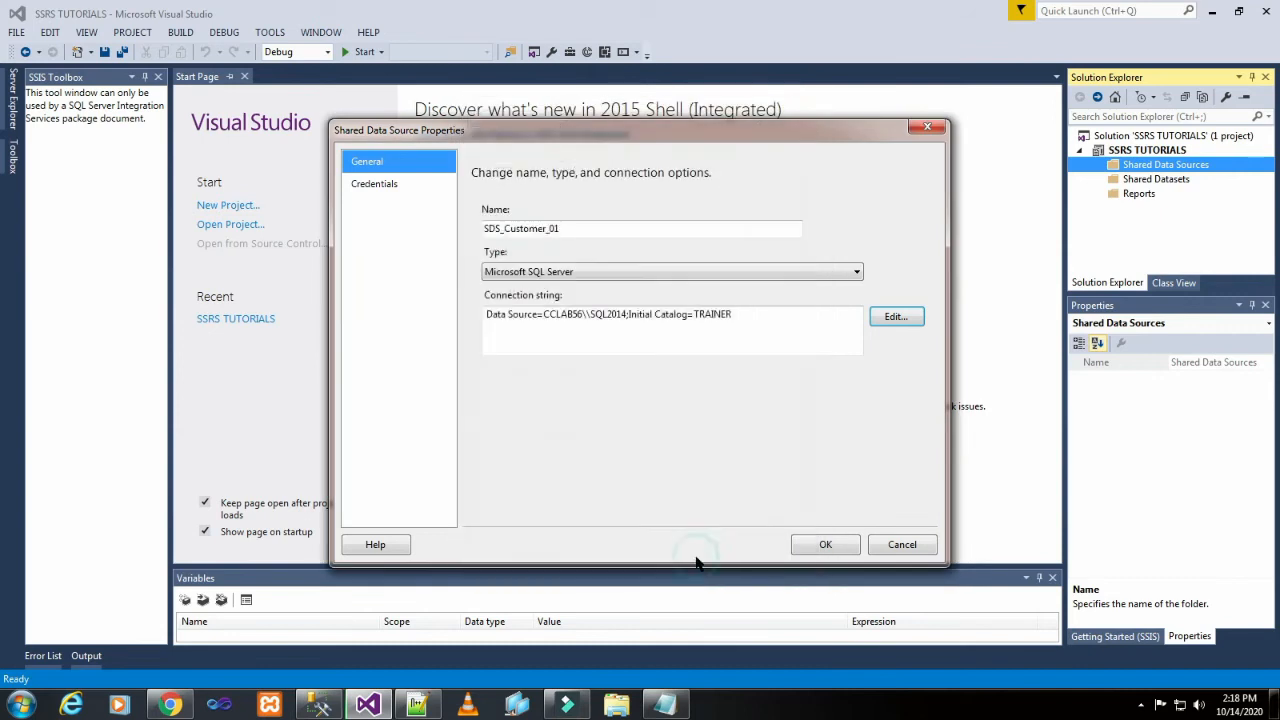
left_click(829, 543)
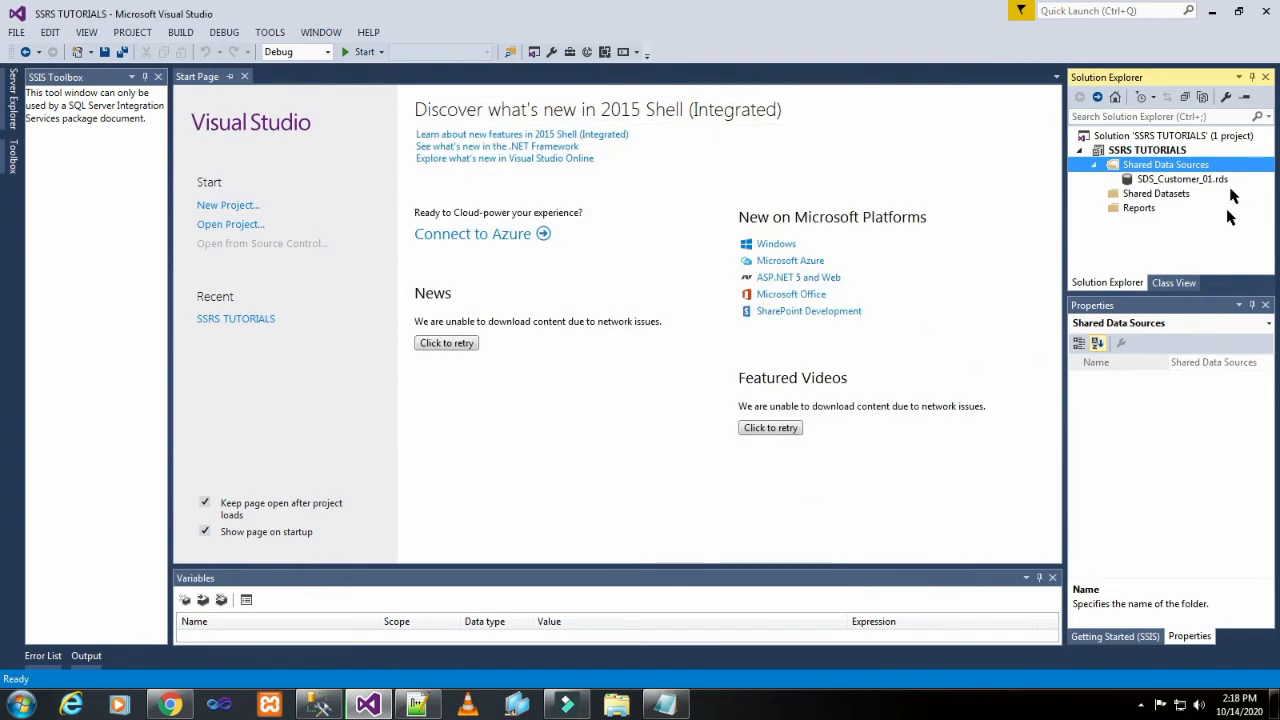
Step: Add a new empty report named TabReports.rdl to the project's Reports folder and select it
right_click(1139, 209)
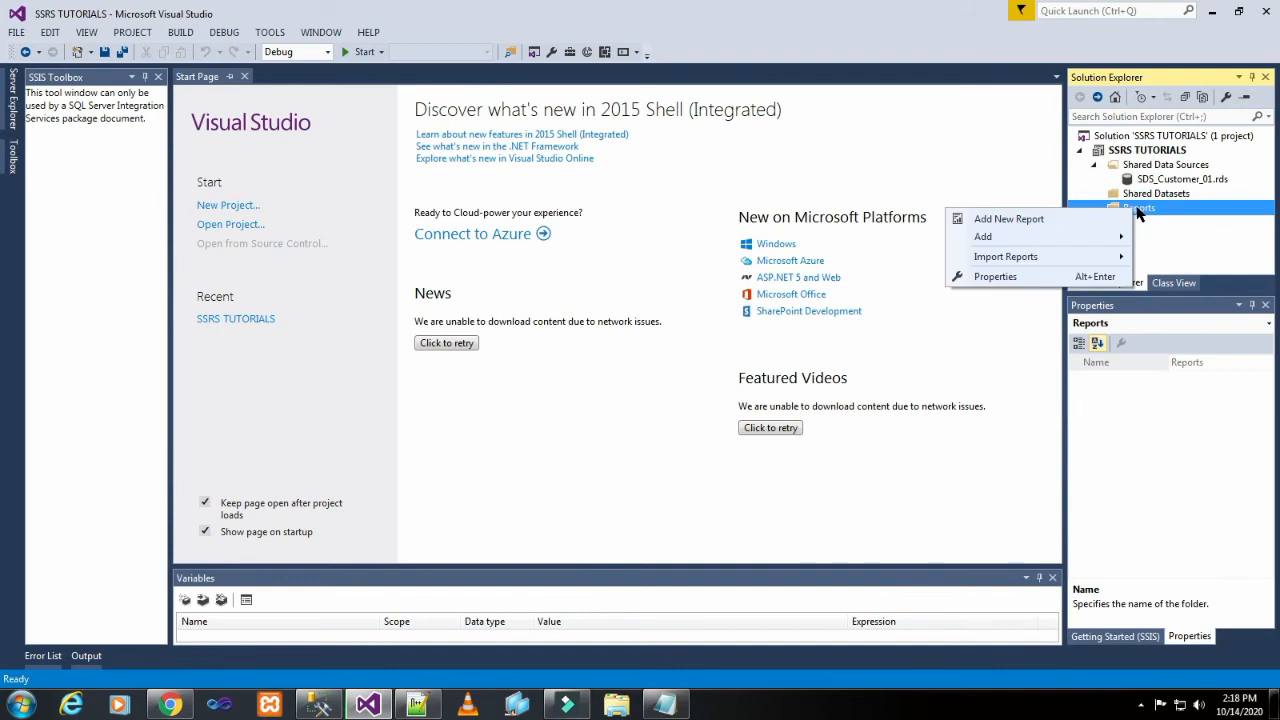
mouse_move(1108, 237)
left_click(876, 240)
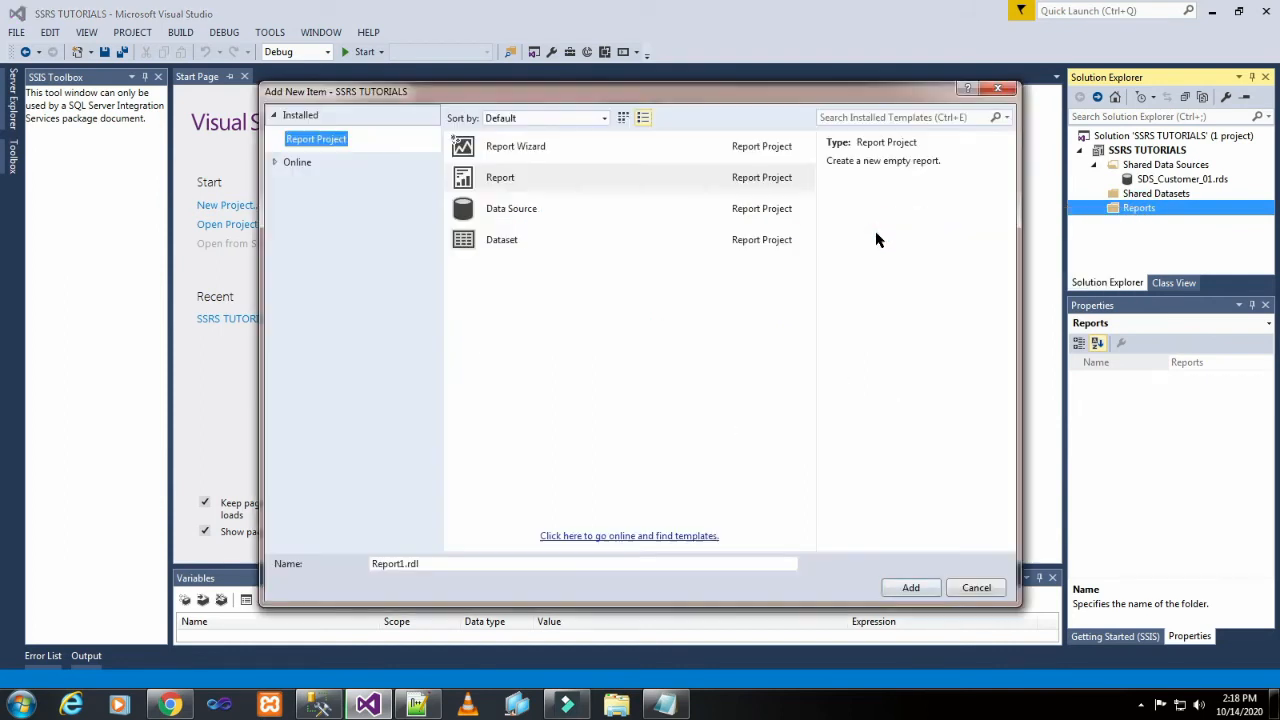
left_click(404, 565)
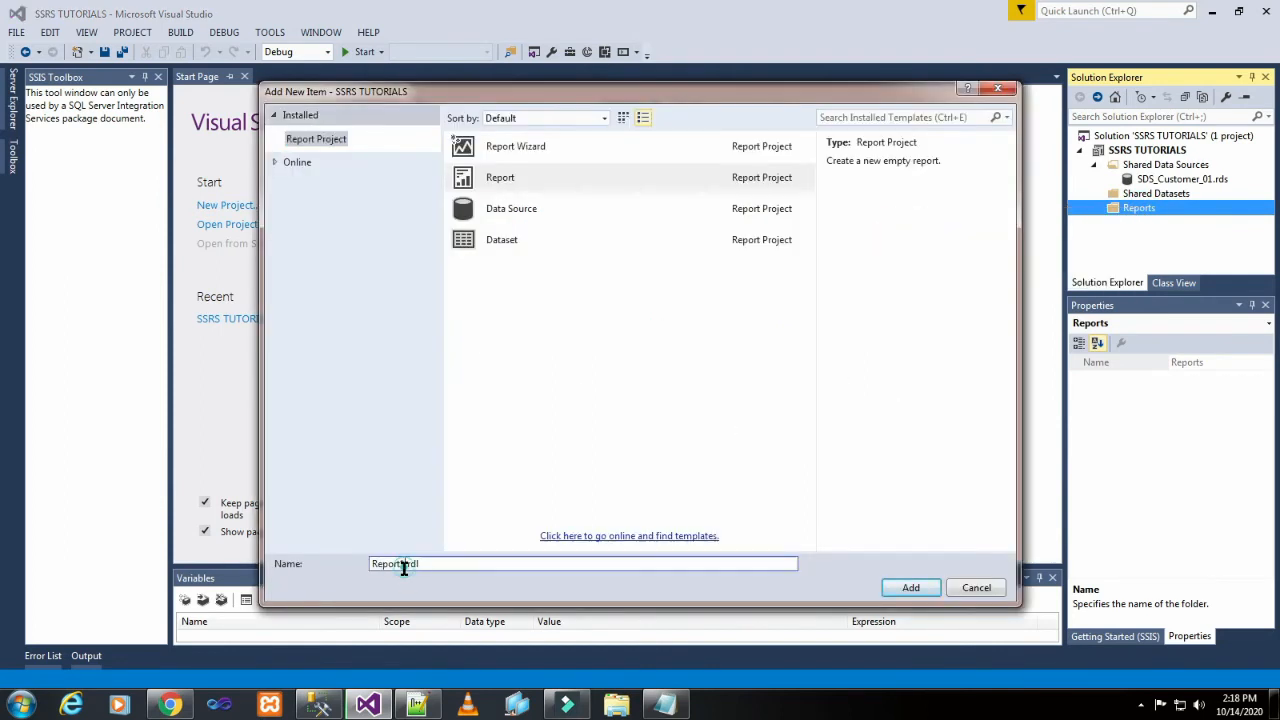
key("BackSpace")
key("BackSpace")
key("BackSpace")
key("BackSpace")
key("BackSpace")
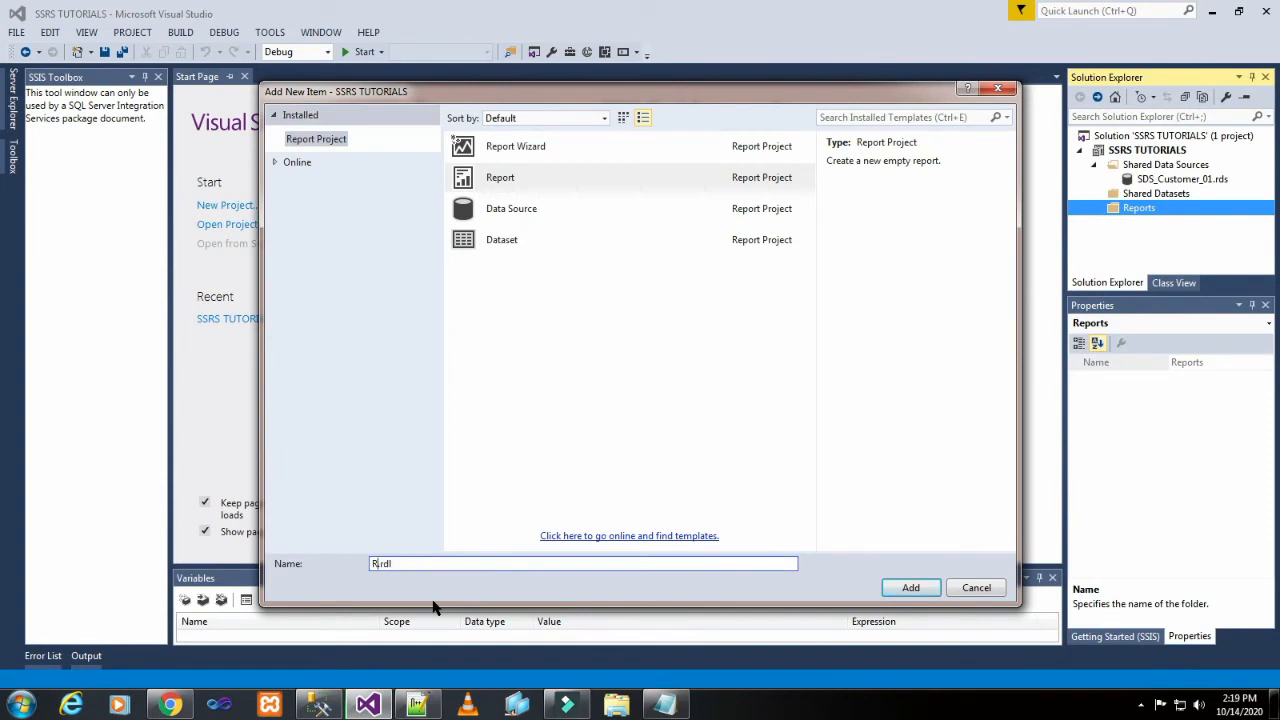
type("TabReports")
left_click(930, 592)
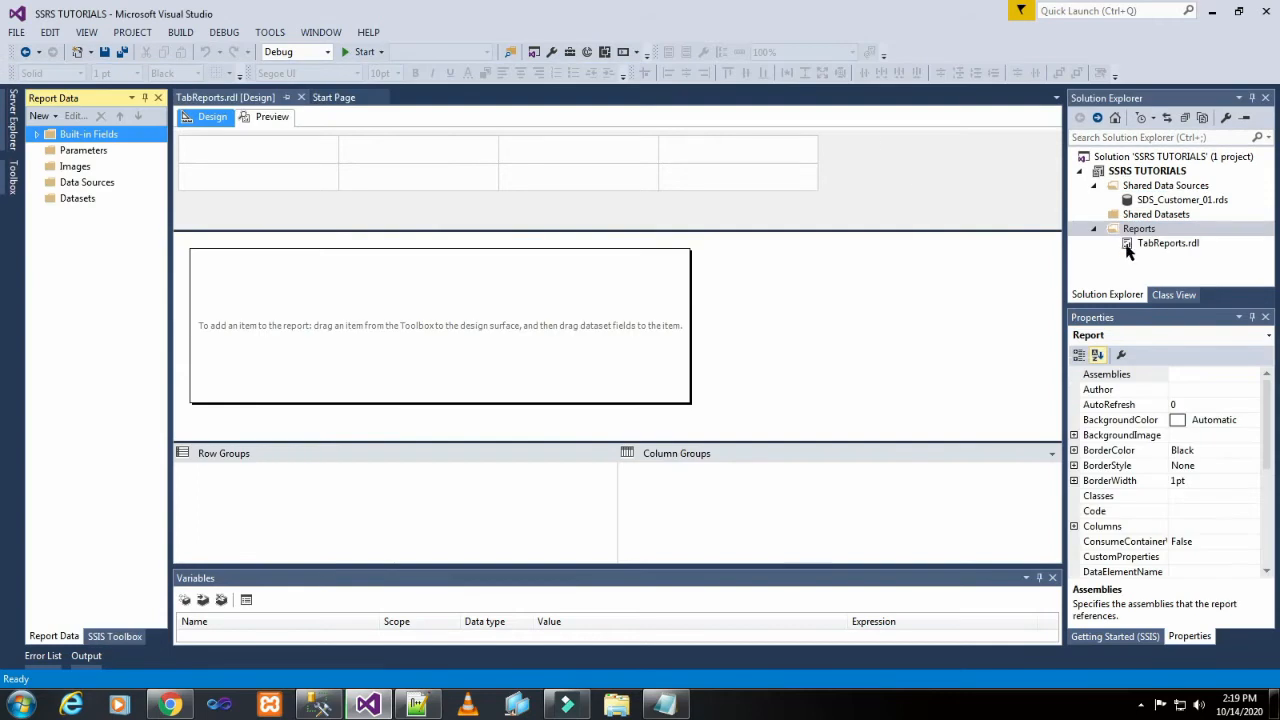
left_click(1127, 248)
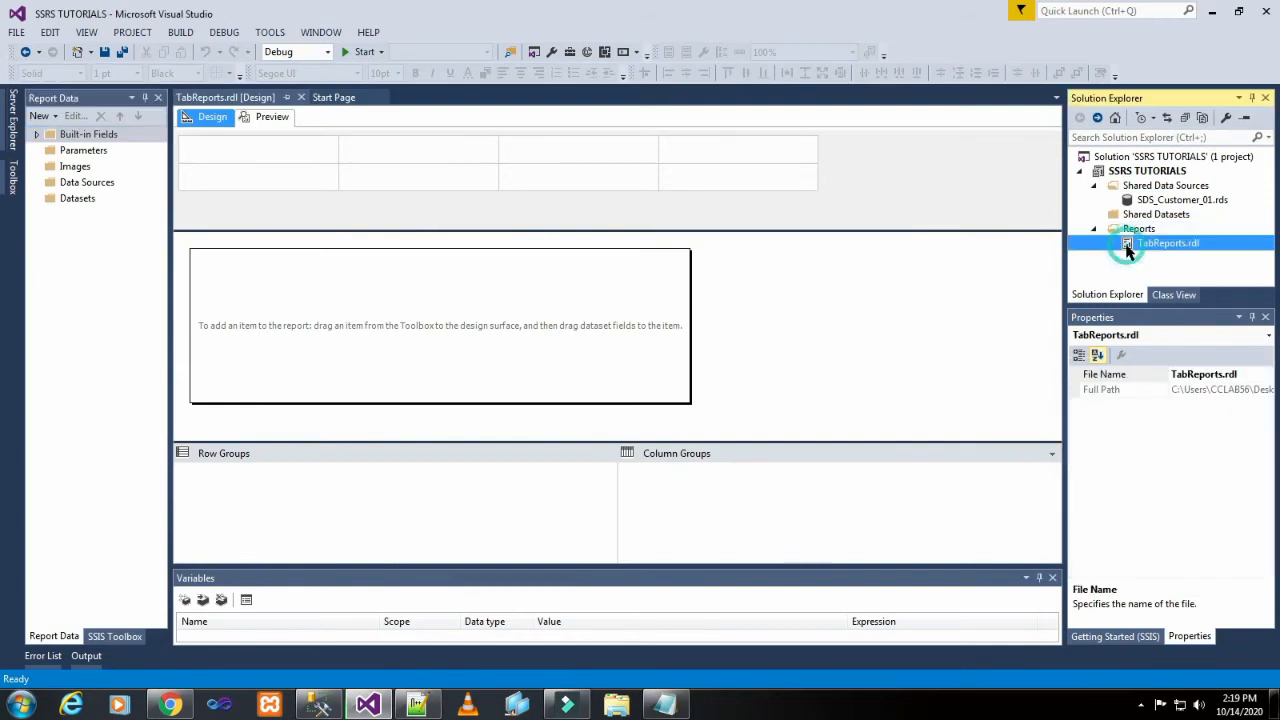
Step: Start a new data source for the TabReports report and name it DS_Customer_01
left_click(92, 183)
right_click(93, 185)
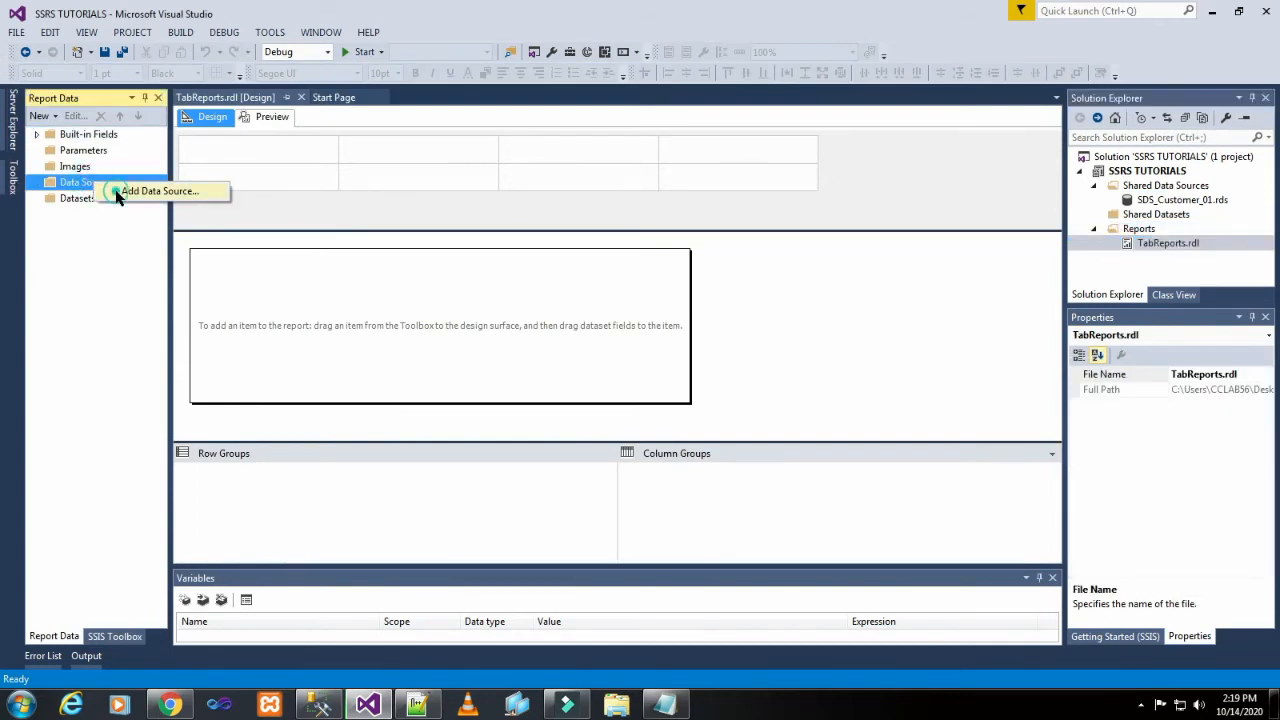
left_click(118, 192)
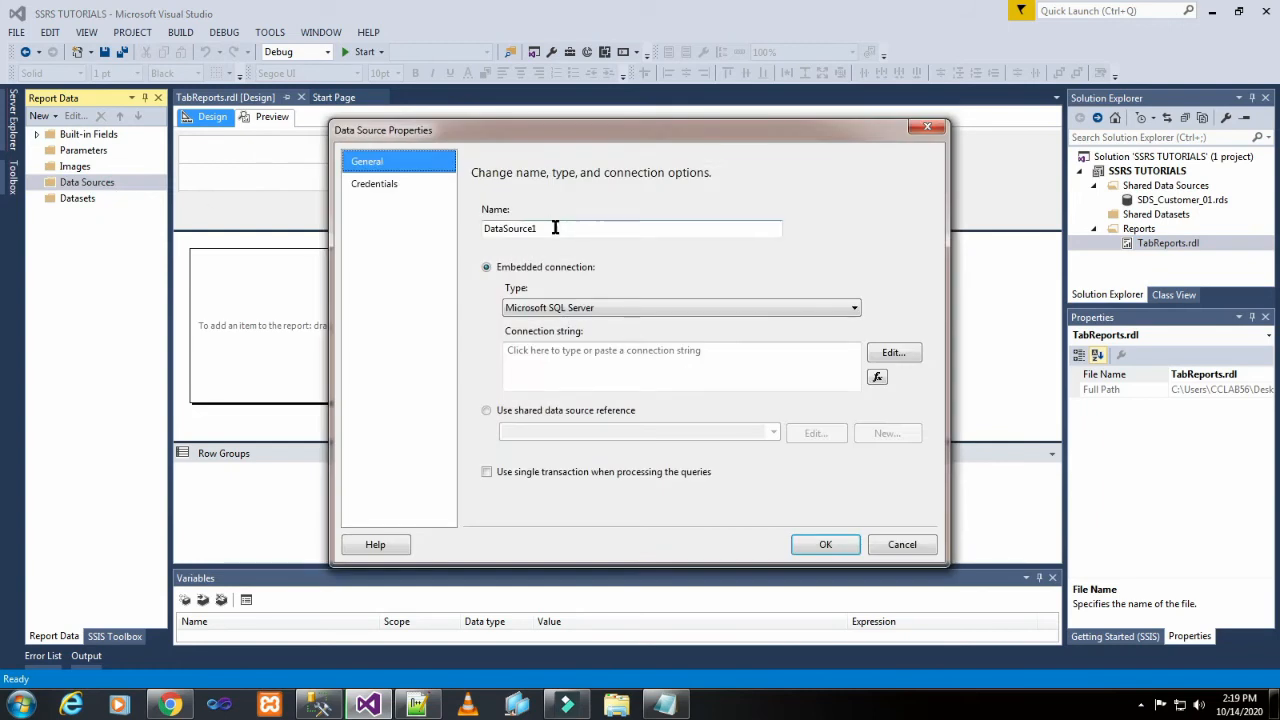
left_click_drag(555, 228, 476, 230)
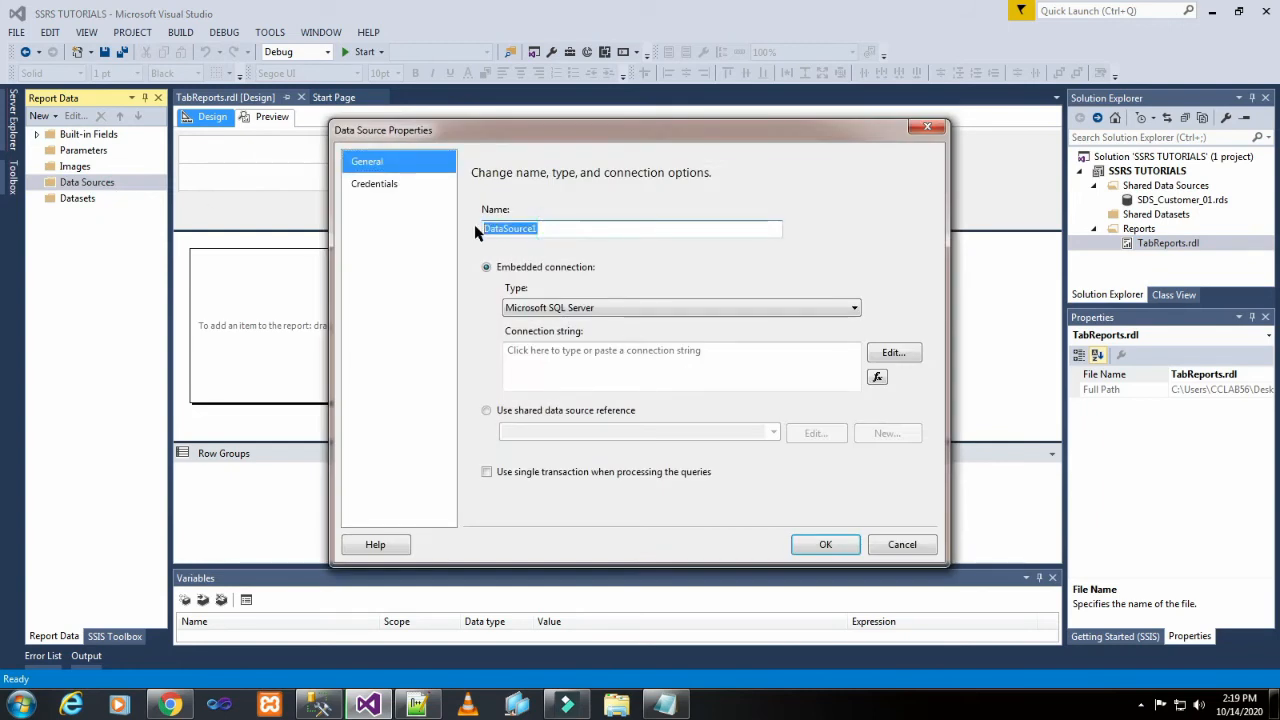
type("DS")
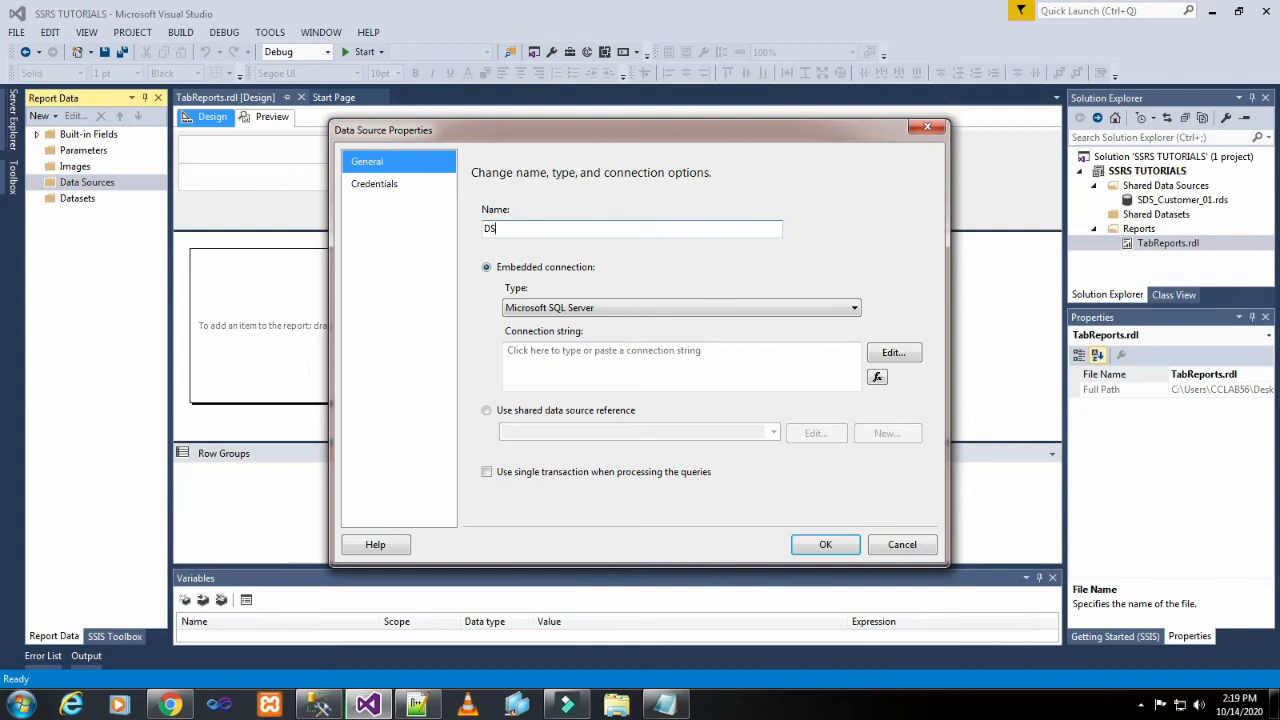
type("_Customer_01")
Step: Make the report data source use the shared data source reference SDS_Customer_01 and save it
left_click(632, 412)
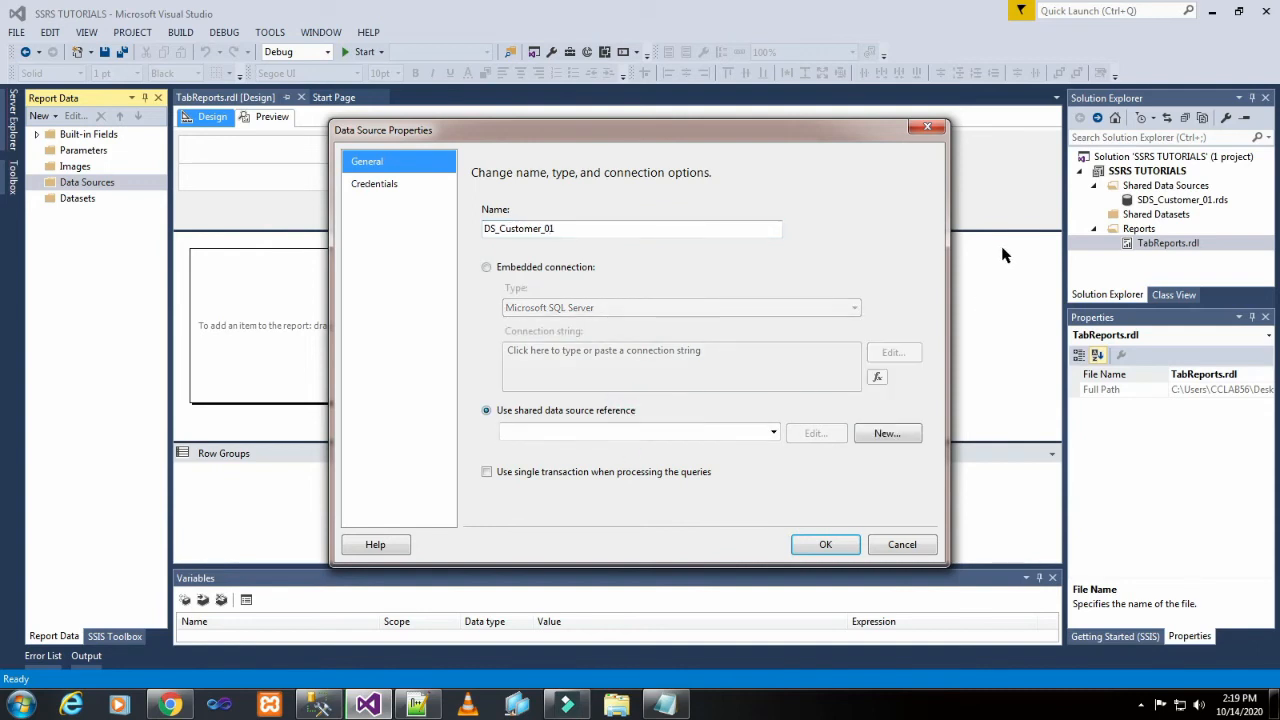
left_click(773, 432)
left_click(702, 449)
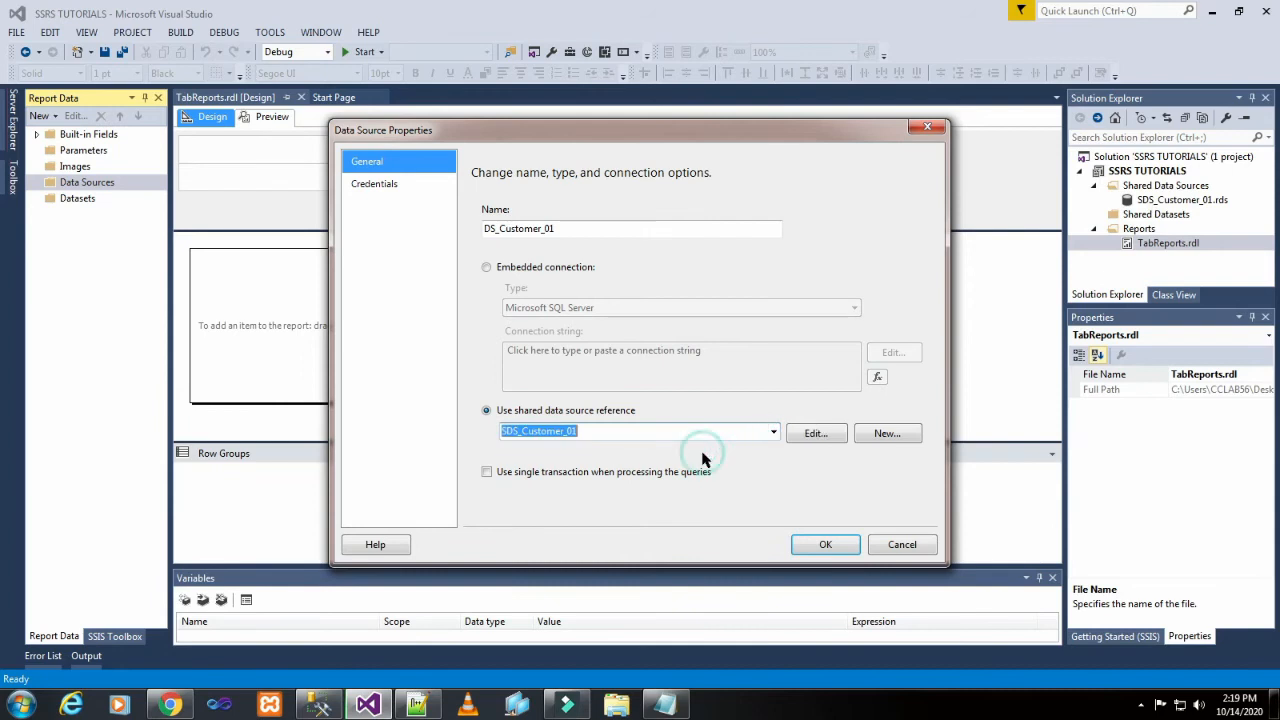
left_click(826, 544)
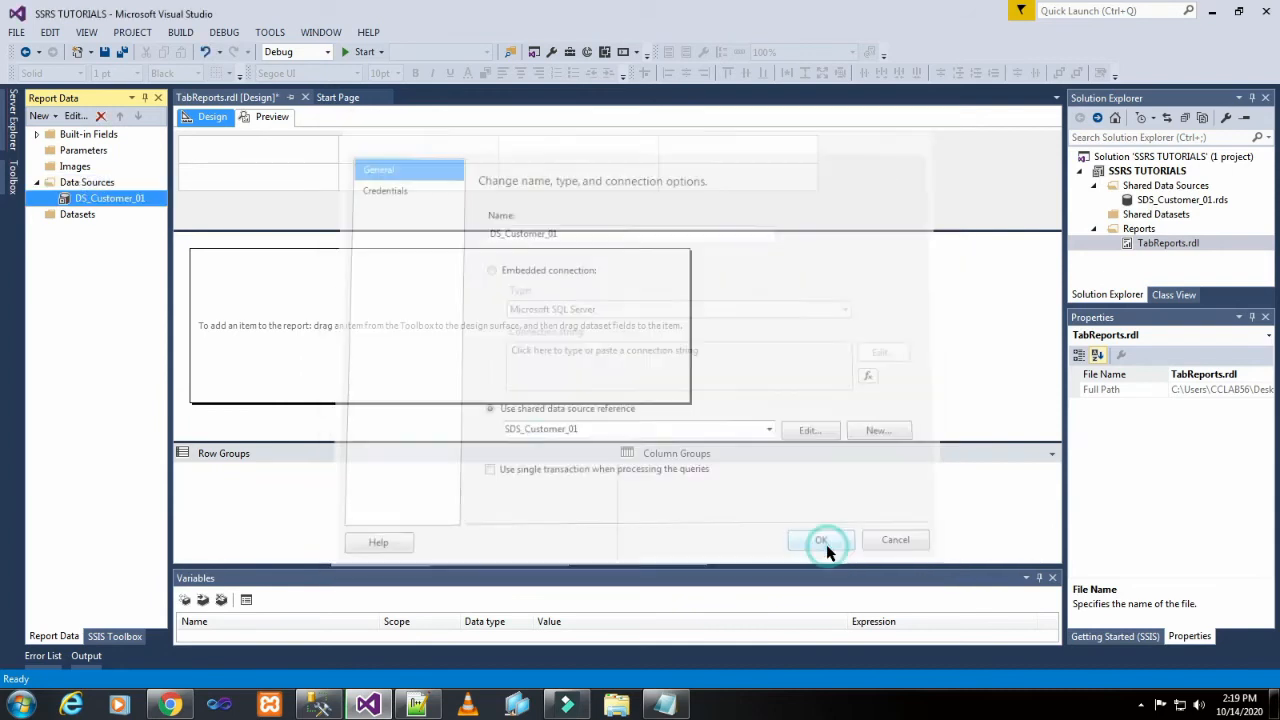
Step: Start adding a dataset to the report and change its name to the prefix DataSet_
left_click(86, 216)
right_click(96, 220)
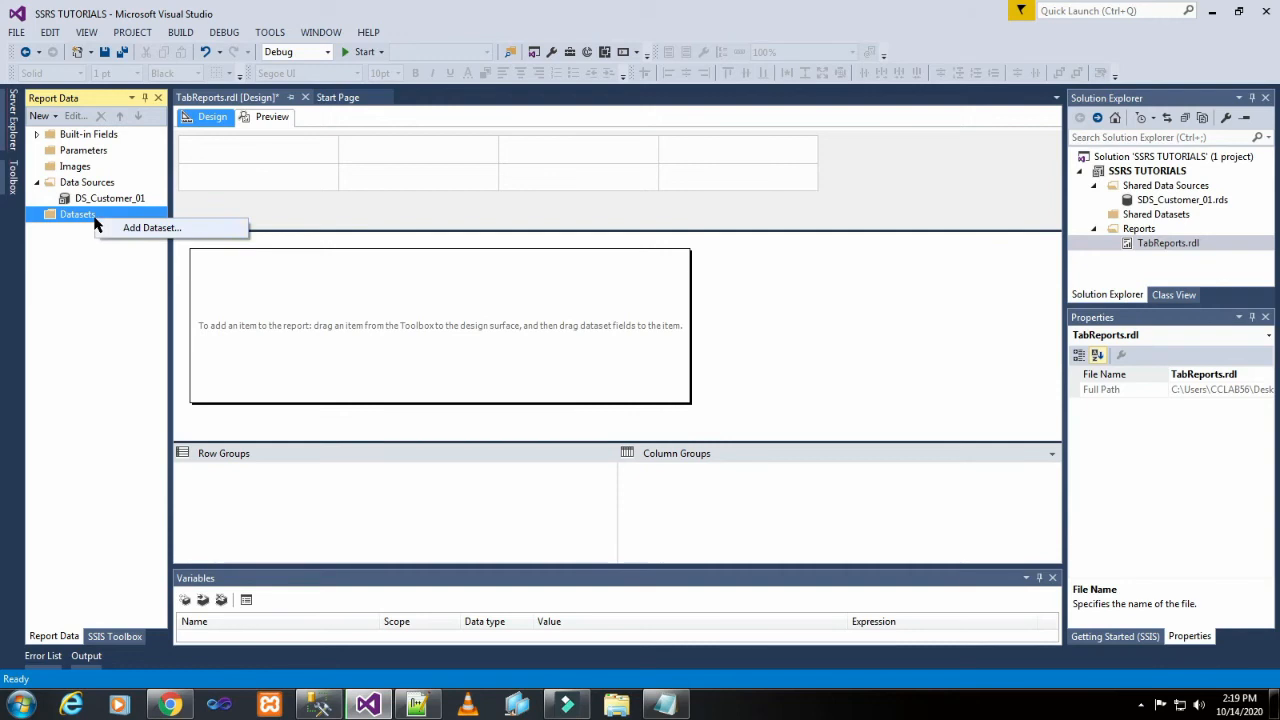
left_click(126, 230)
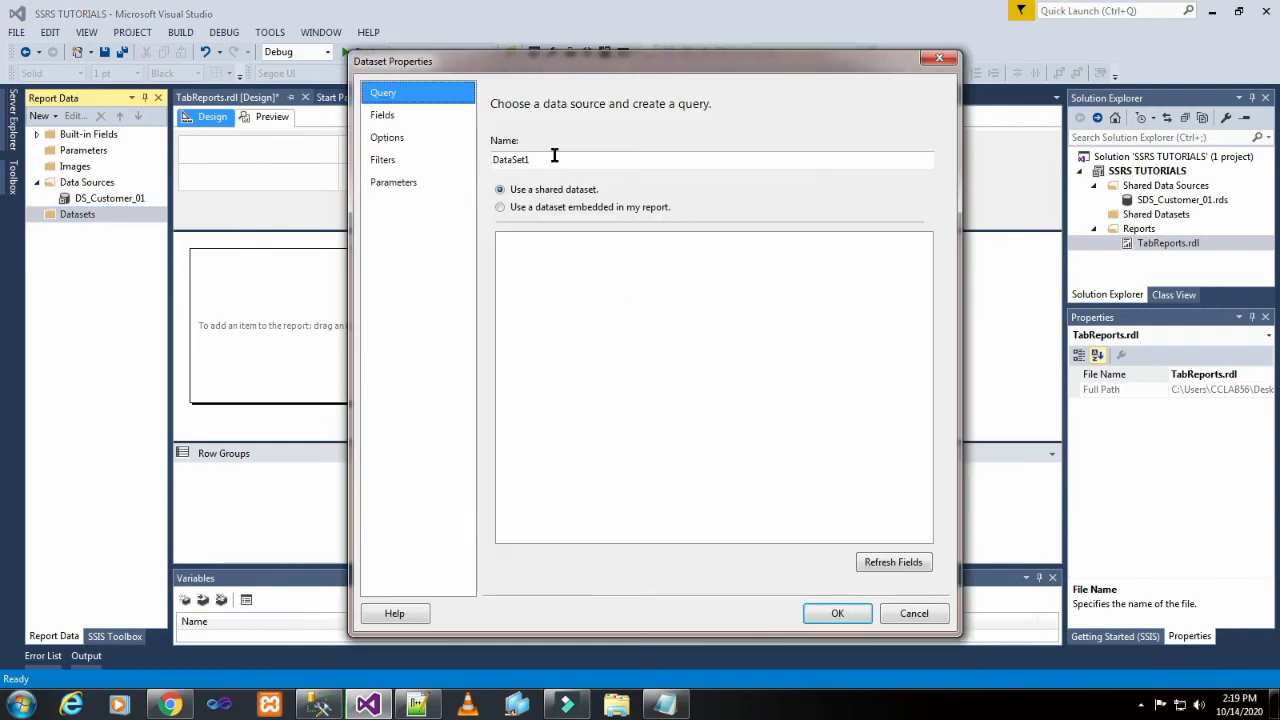
left_click(553, 157)
key("BackSpace")
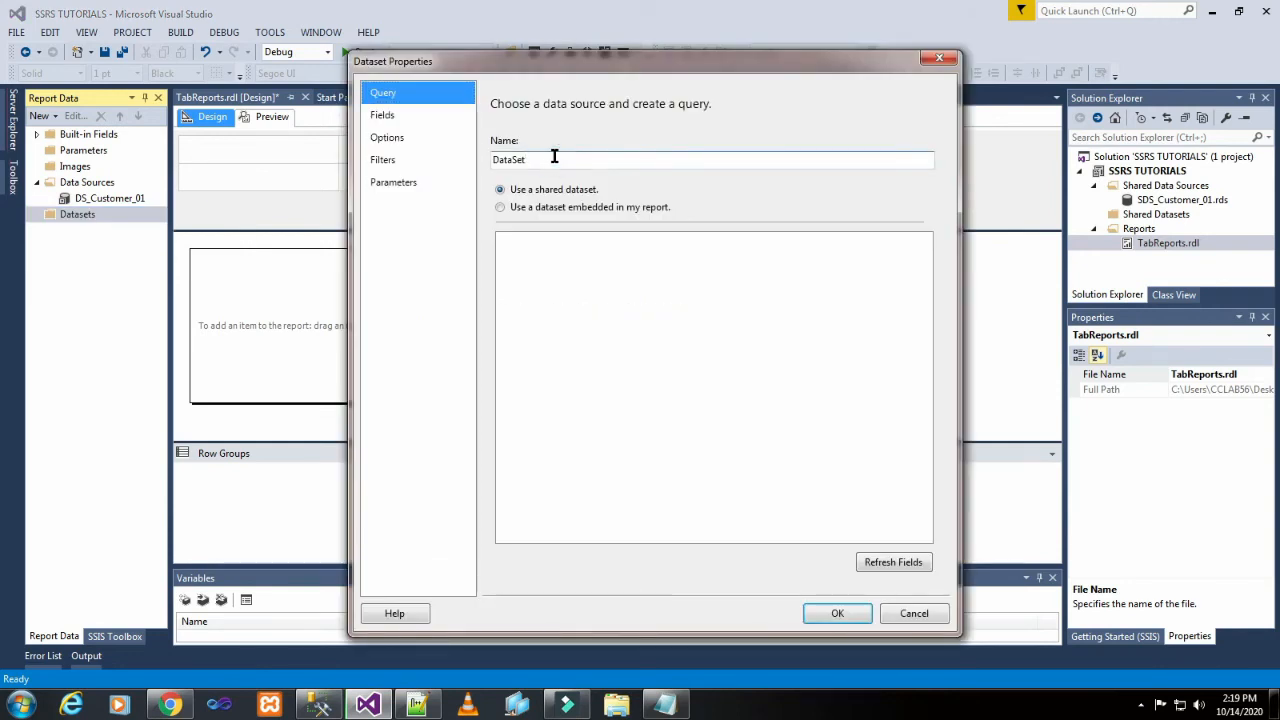
type("_")
Step: Complete the dataset name as DataSet_Computer Technology, copying the department name from the Notepad list
left_click(664, 705)
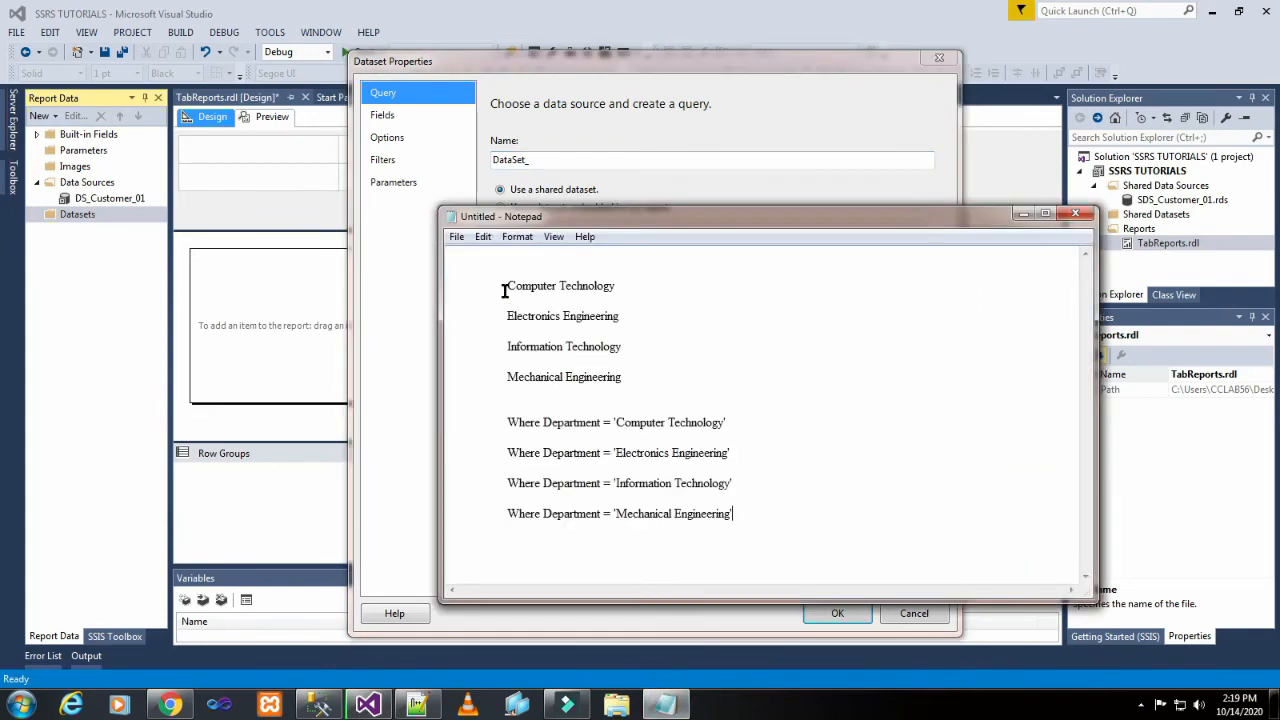
left_click_drag(506, 288, 613, 280)
key("ctrl+c")
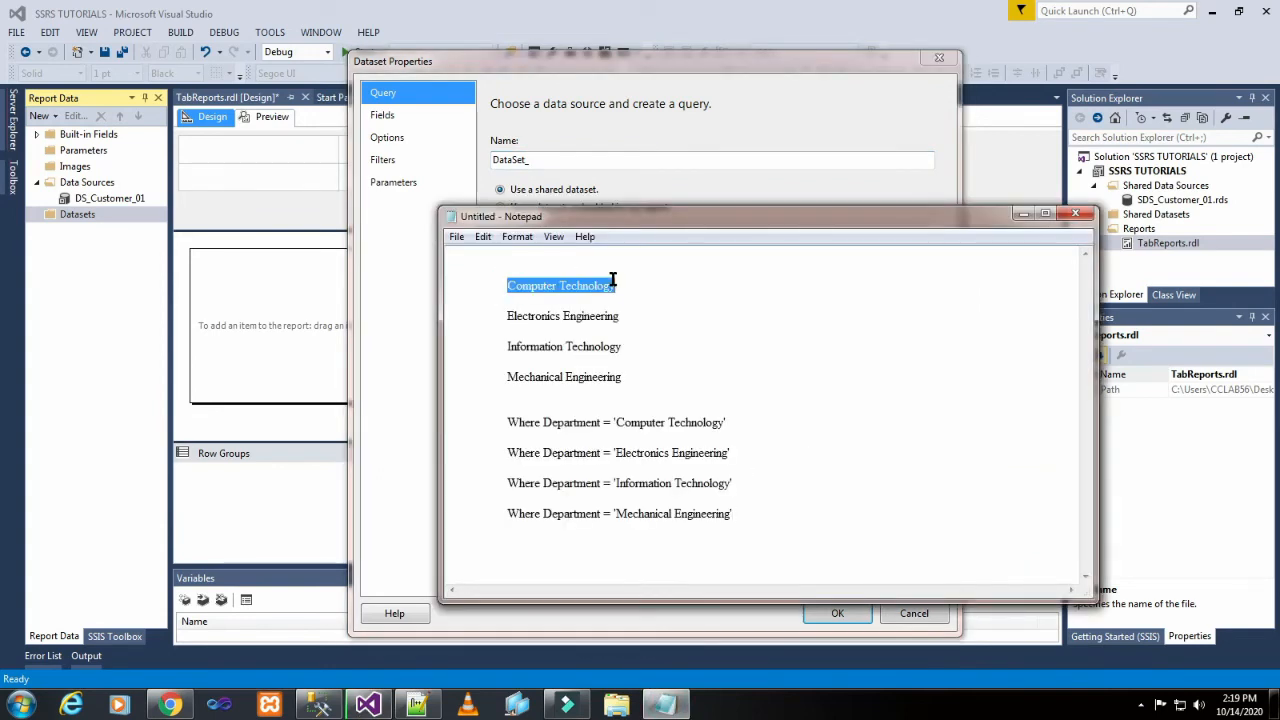
left_click(614, 161)
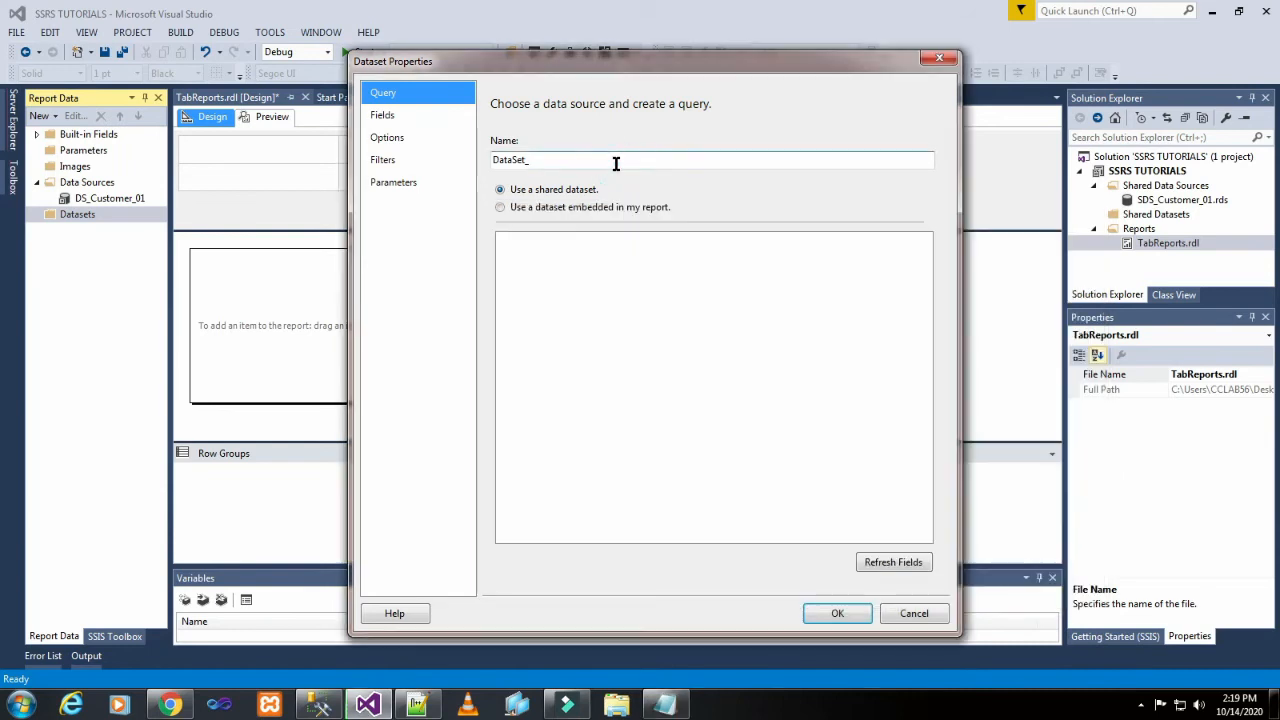
key("ctrl+v")
Step: Embed the Computer Technology dataset in the report and set its data source to DS_Customer_01
left_click(572, 208)
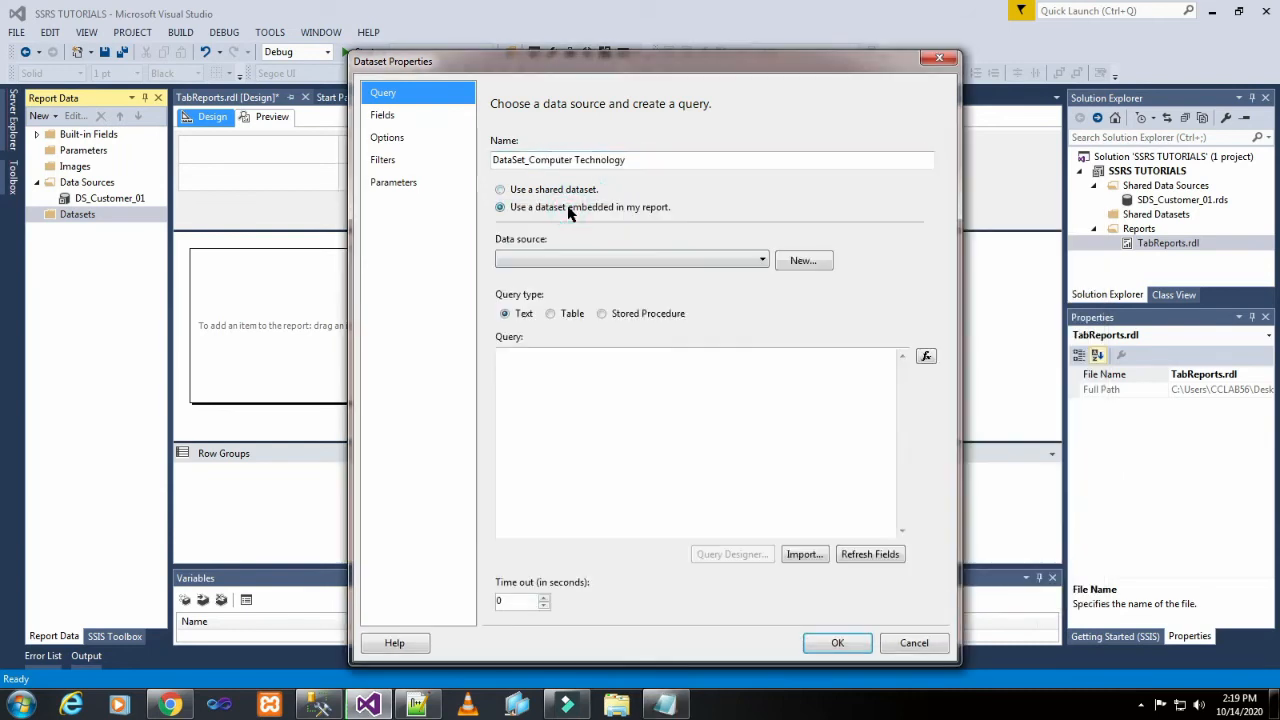
left_click(593, 260)
left_click(598, 276)
left_click(582, 375)
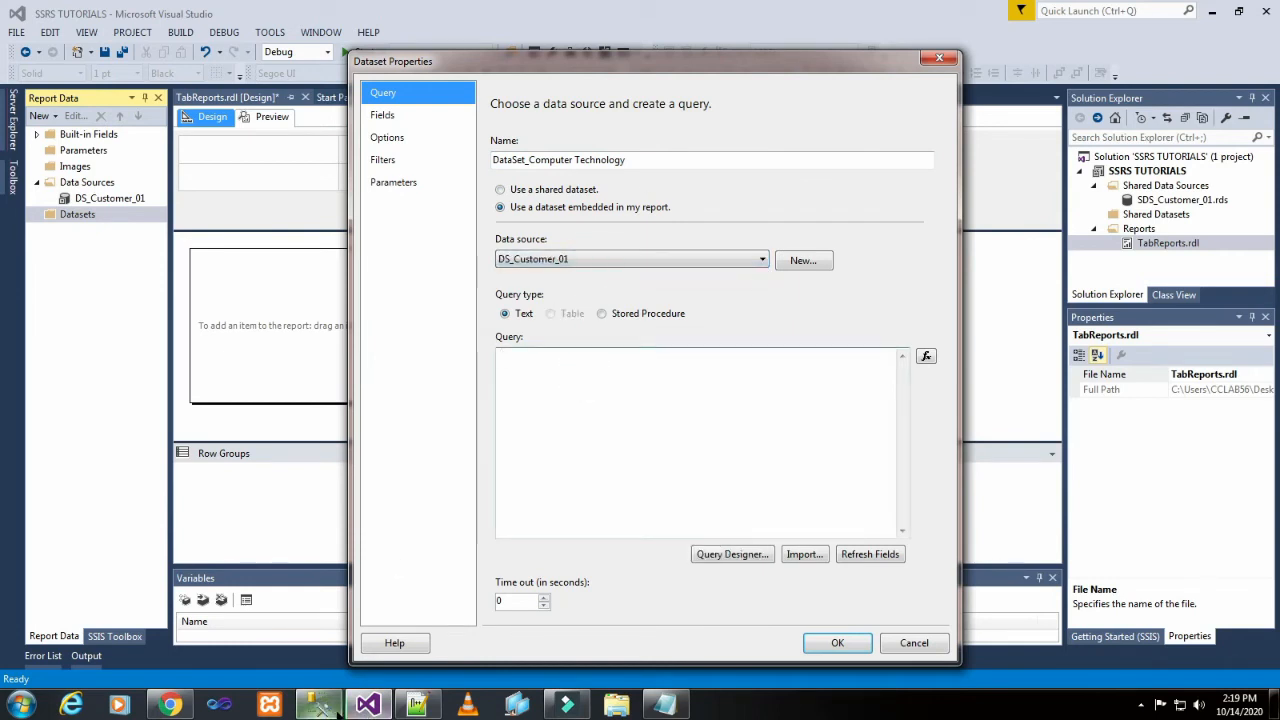
Step: Copy the SELECT TOP 1000 query on [TRAINER].[dbo].[Customer_01] from SQL Server Management Studio into the Computer Technology dataset's query
left_click(318, 705)
left_click_drag(591, 246, 362, 128)
key("ctrl+c")
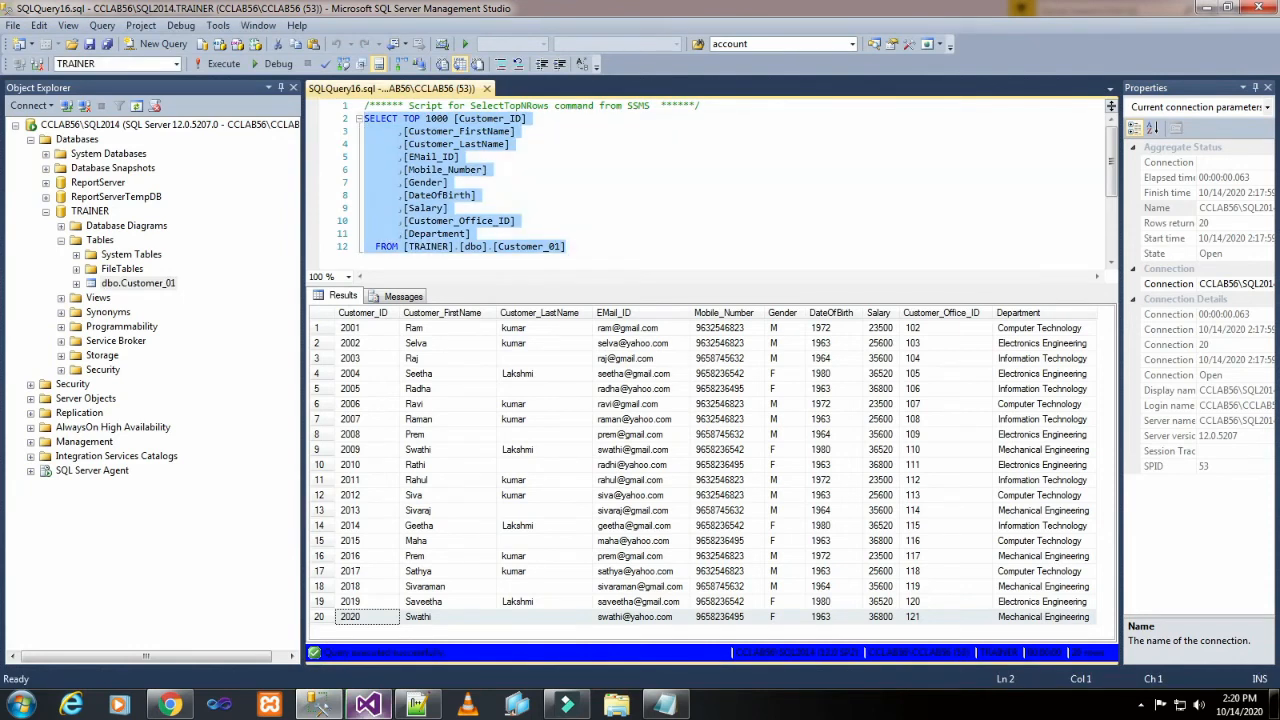
left_click(369, 705)
left_click(571, 366)
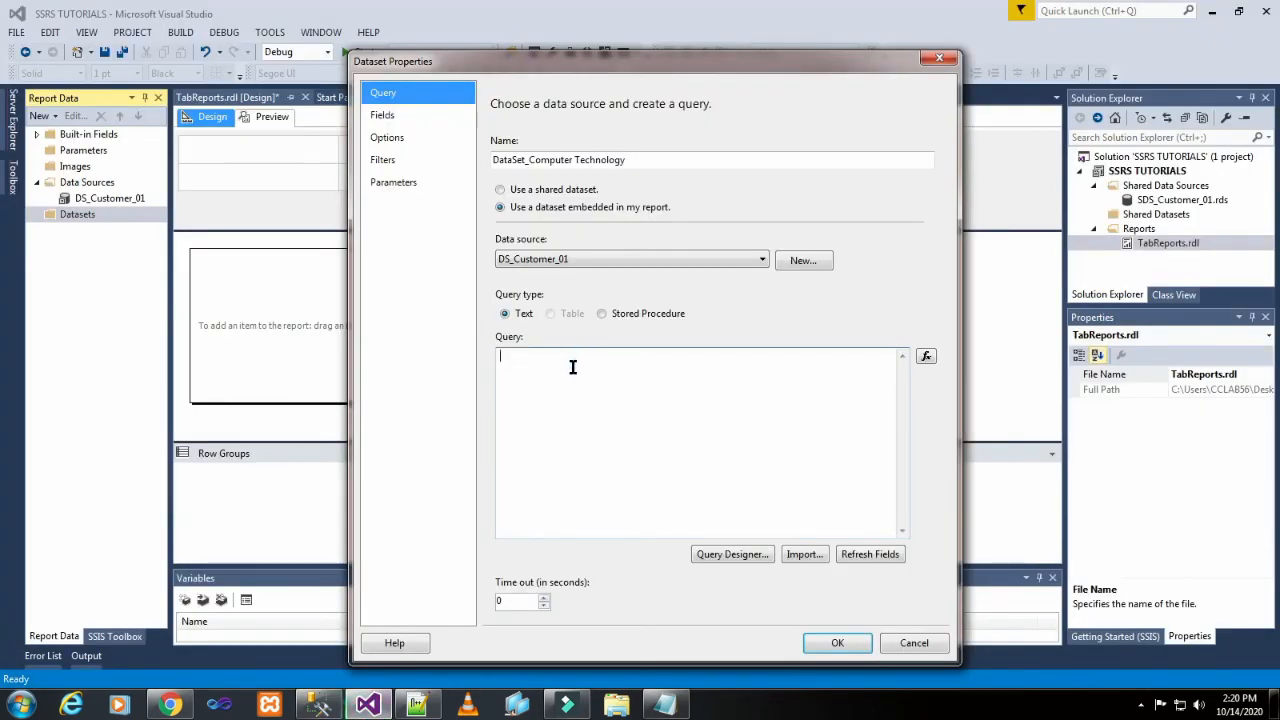
key("ctrl+v")
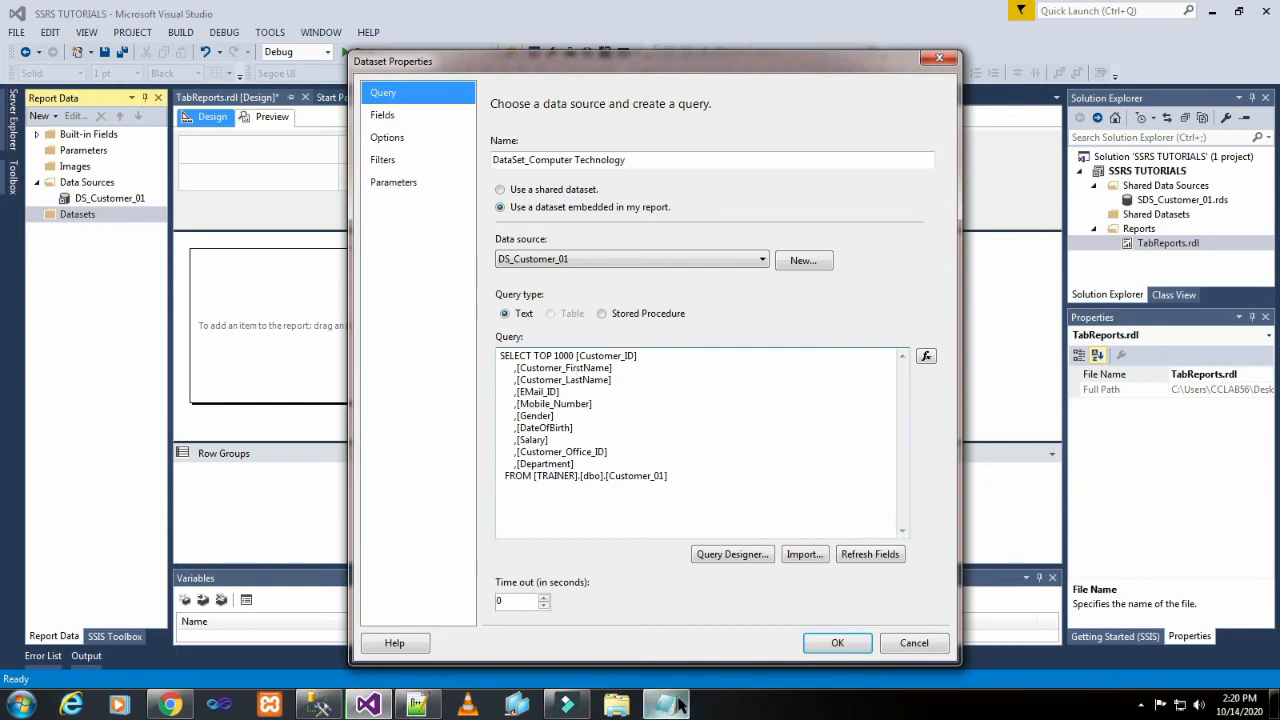
Step: Append Where Department = 'Computer Technology' from the Notepad list to the query and try to save the dataset
left_click(664, 705)
left_click_drag(506, 422, 729, 423)
key("ctrl+c")
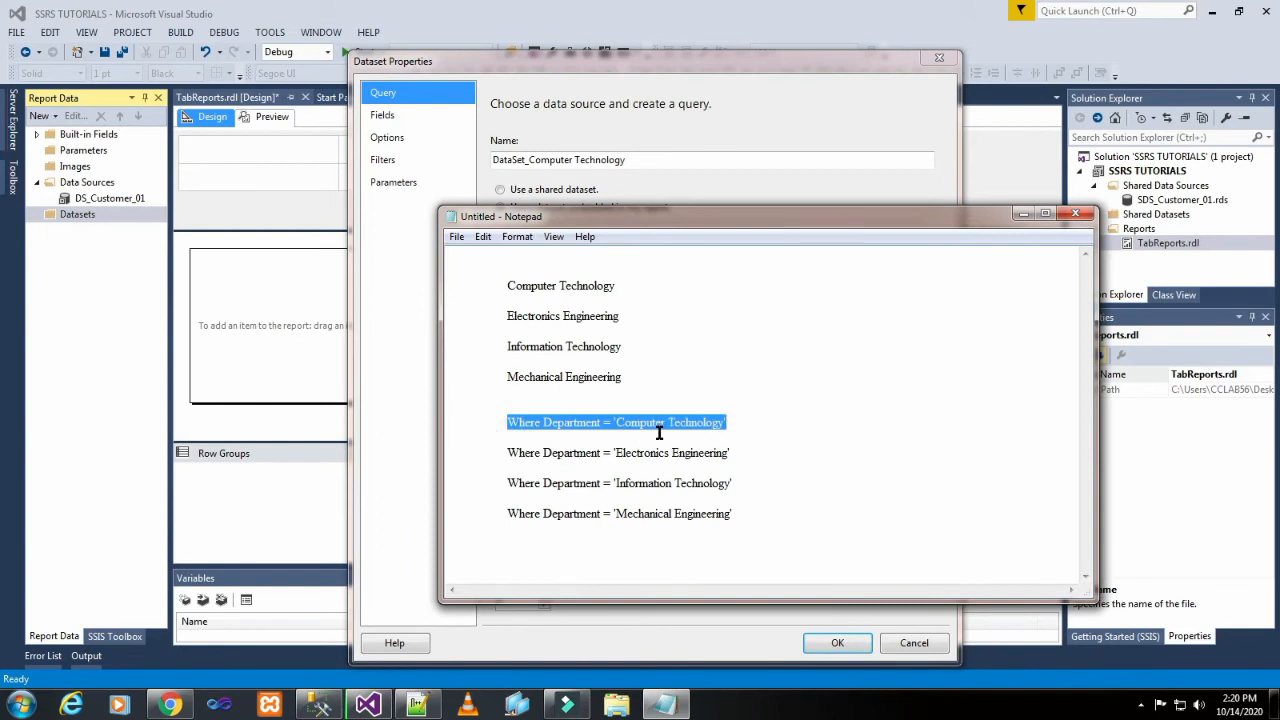
left_click(520, 78)
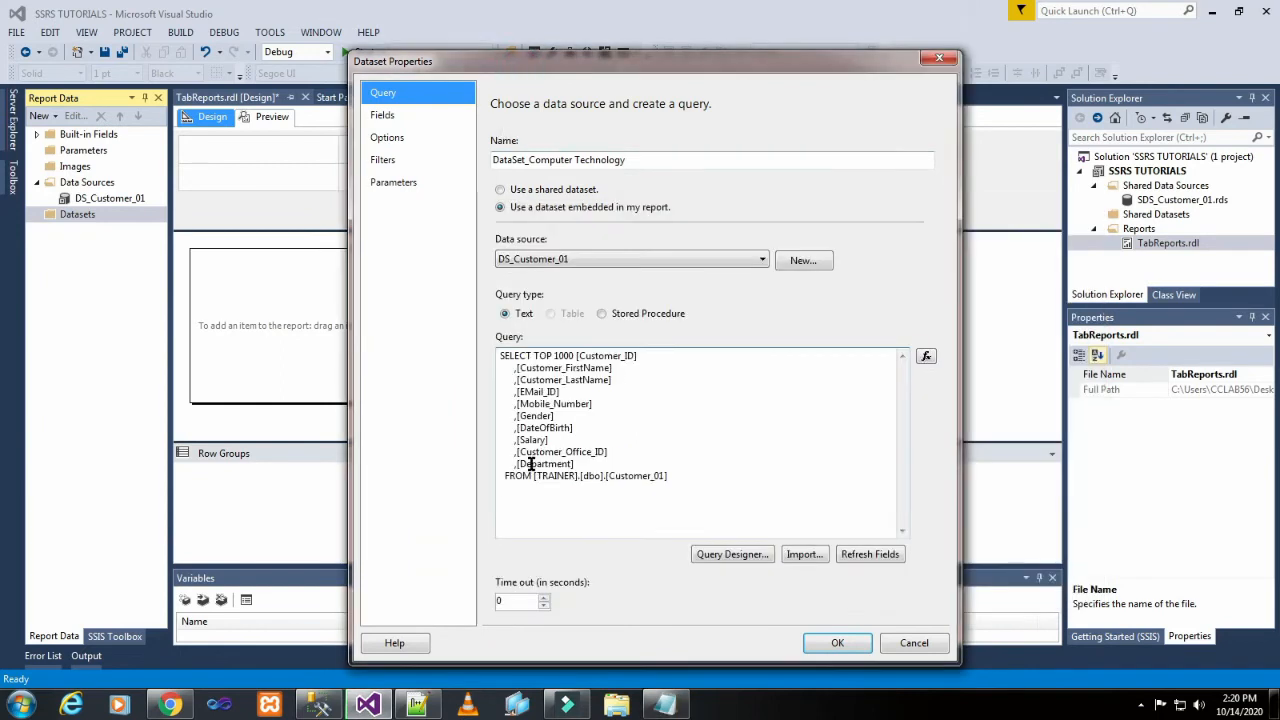
key("ctrl+v")
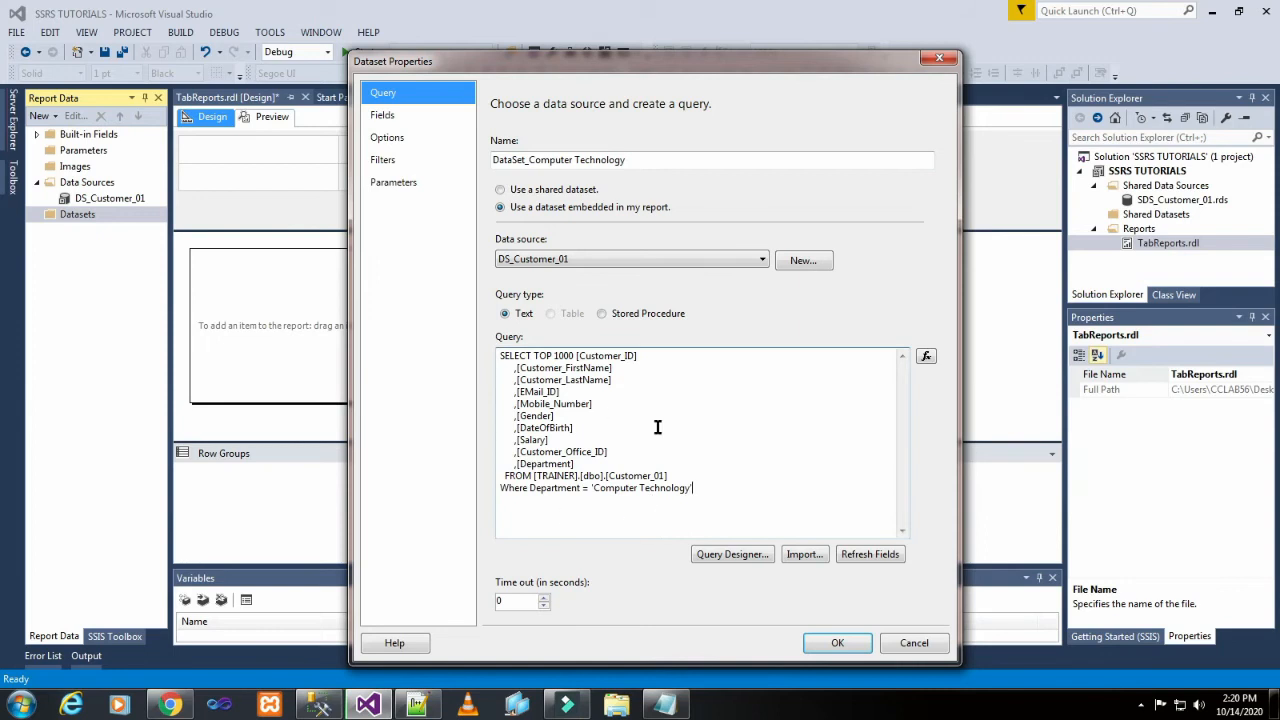
left_click(824, 644)
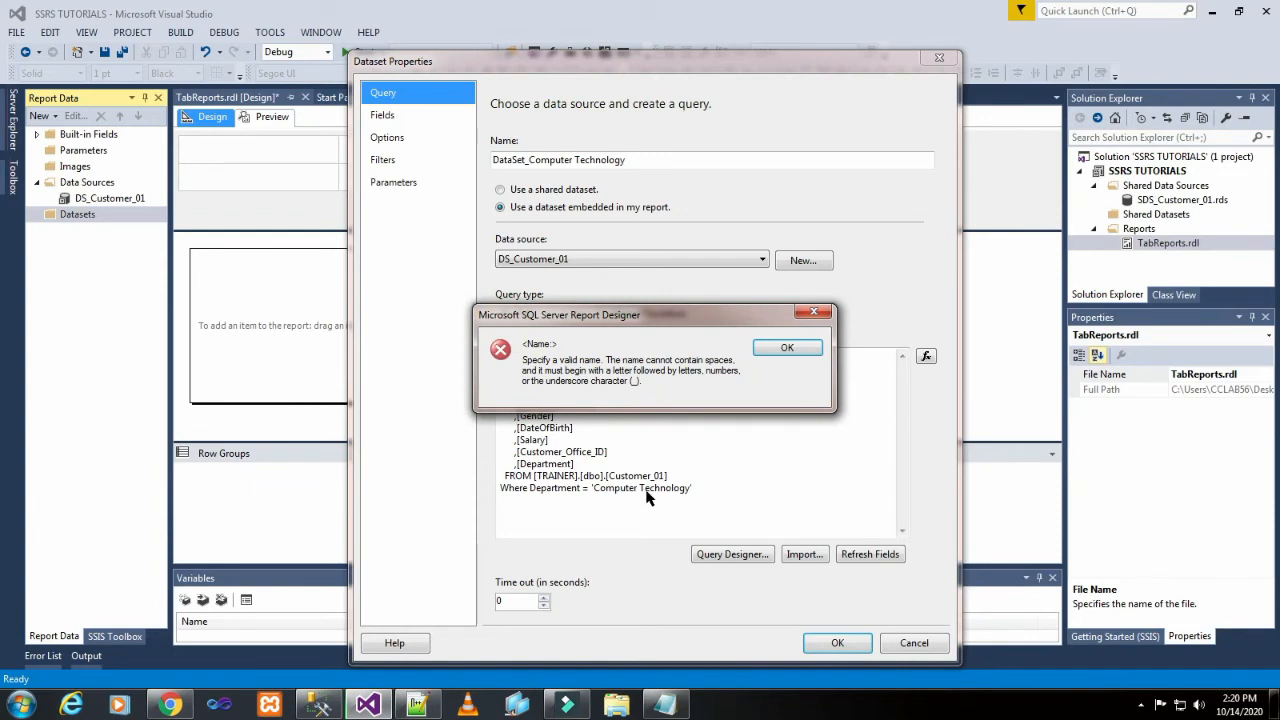
left_click(788, 348)
Step: Replace the space in the dataset name to make it DataSet_Computer_Technology and save the dataset
left_click(574, 160)
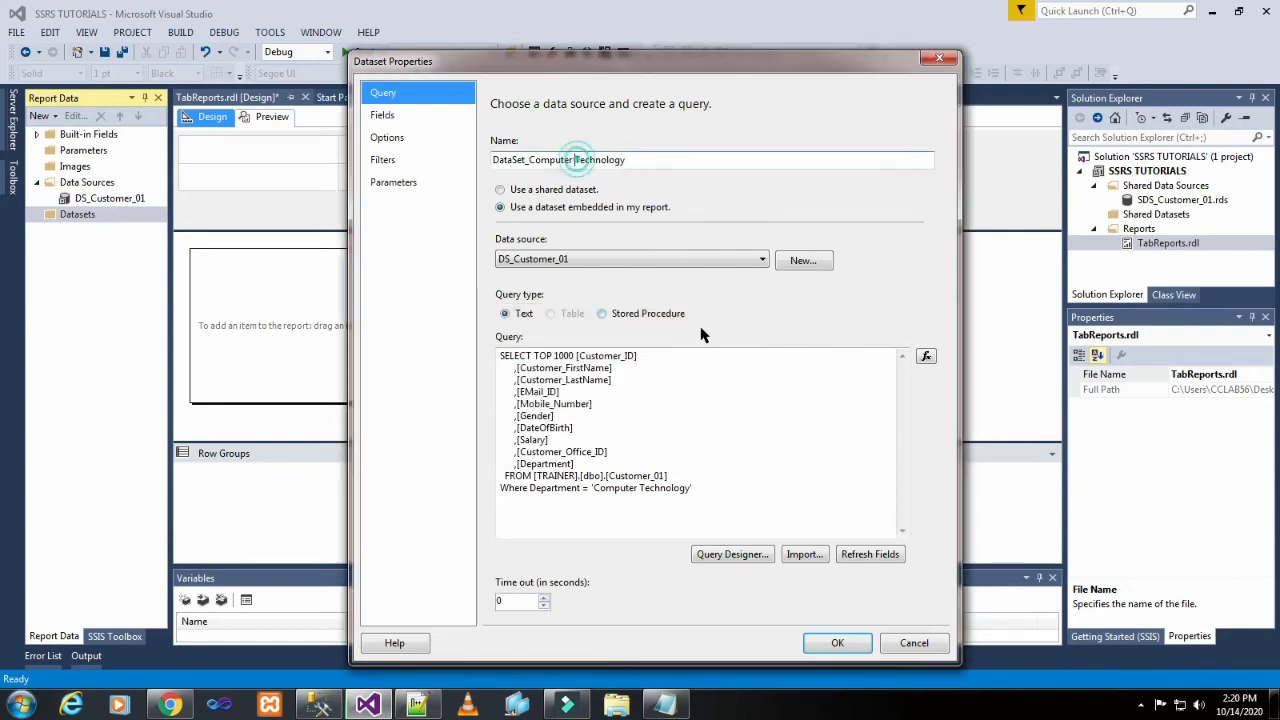
key("BackSpace")
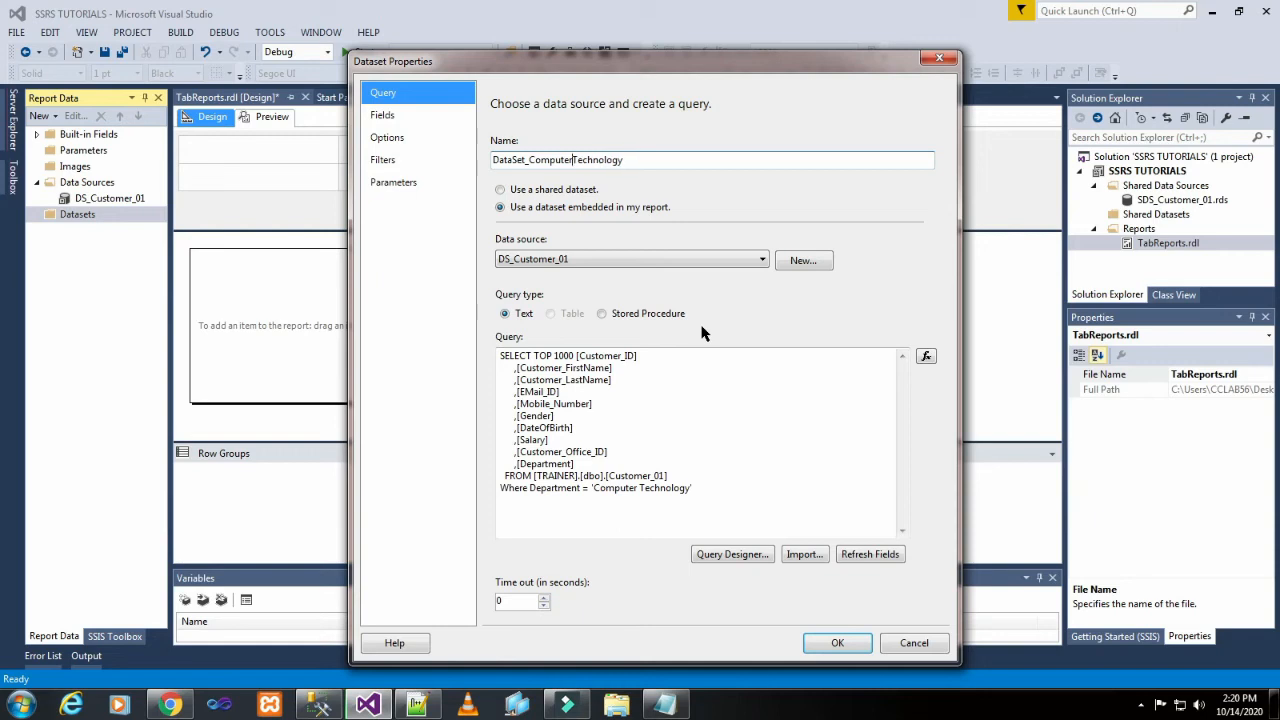
type("_")
left_click(835, 644)
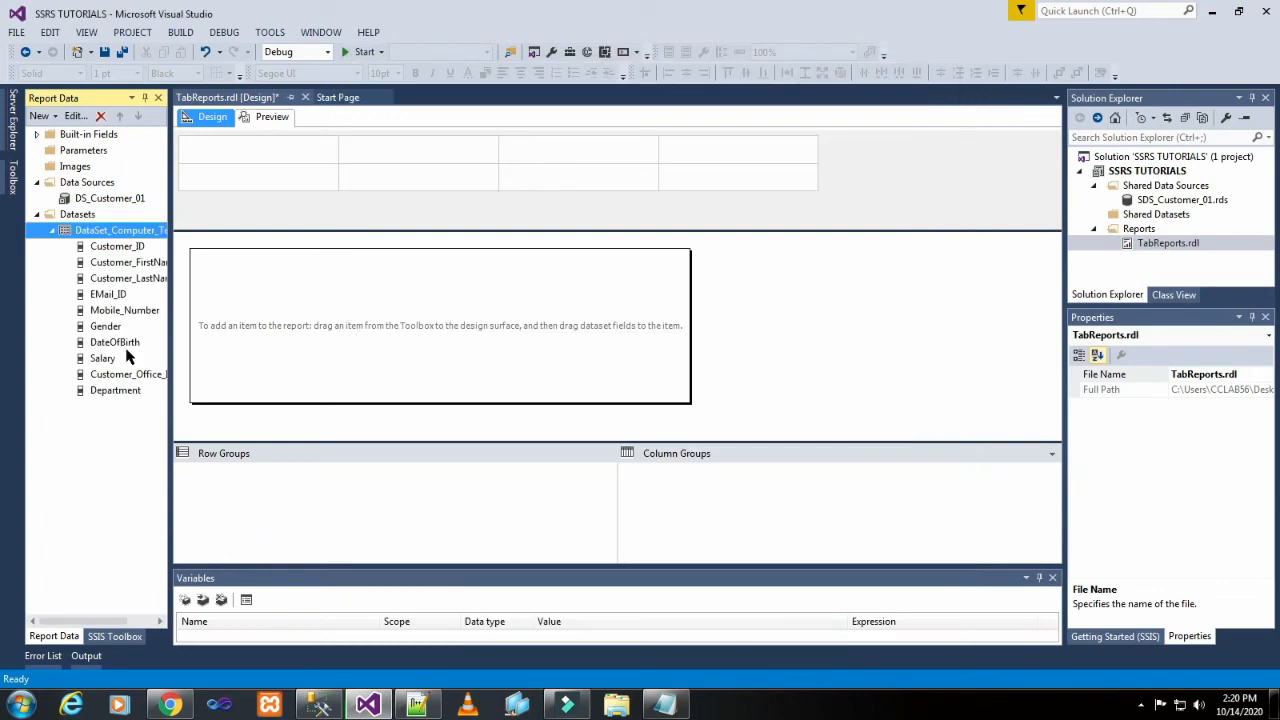
Step: Start adding a second dataset to the report and change its name to the prefix DataSet_
left_click(54, 231)
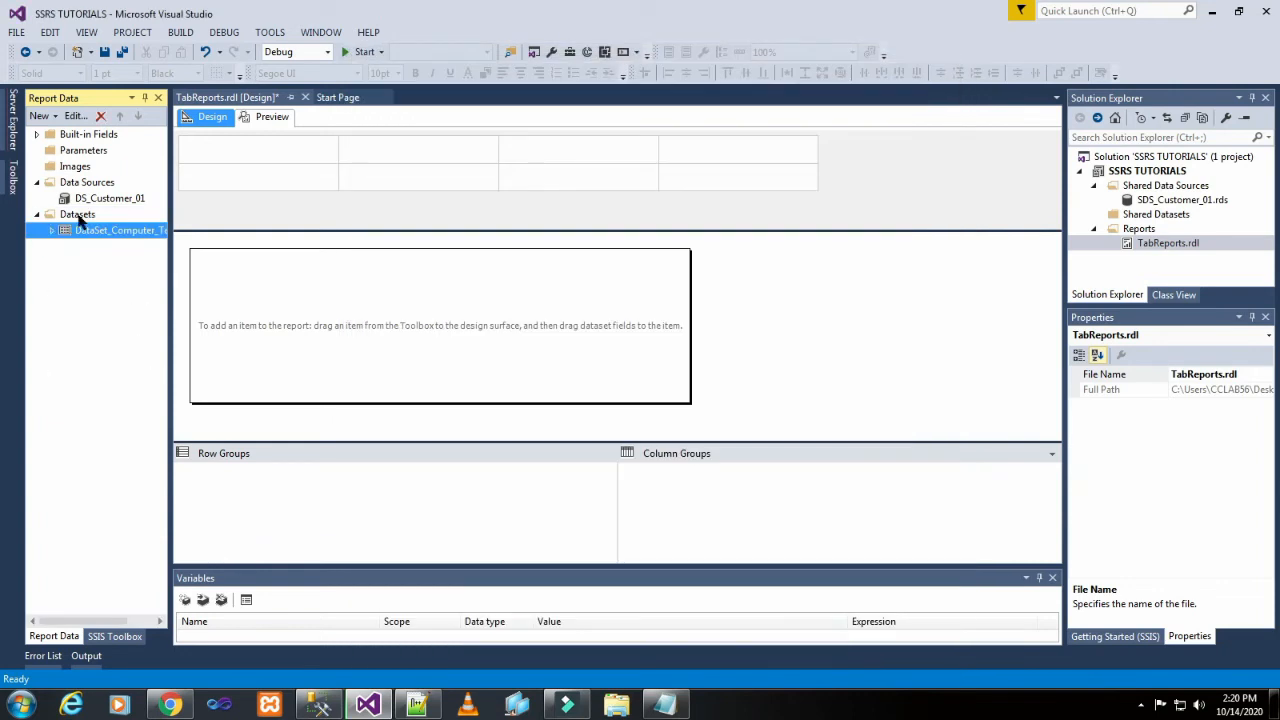
left_click(79, 218)
right_click(77, 219)
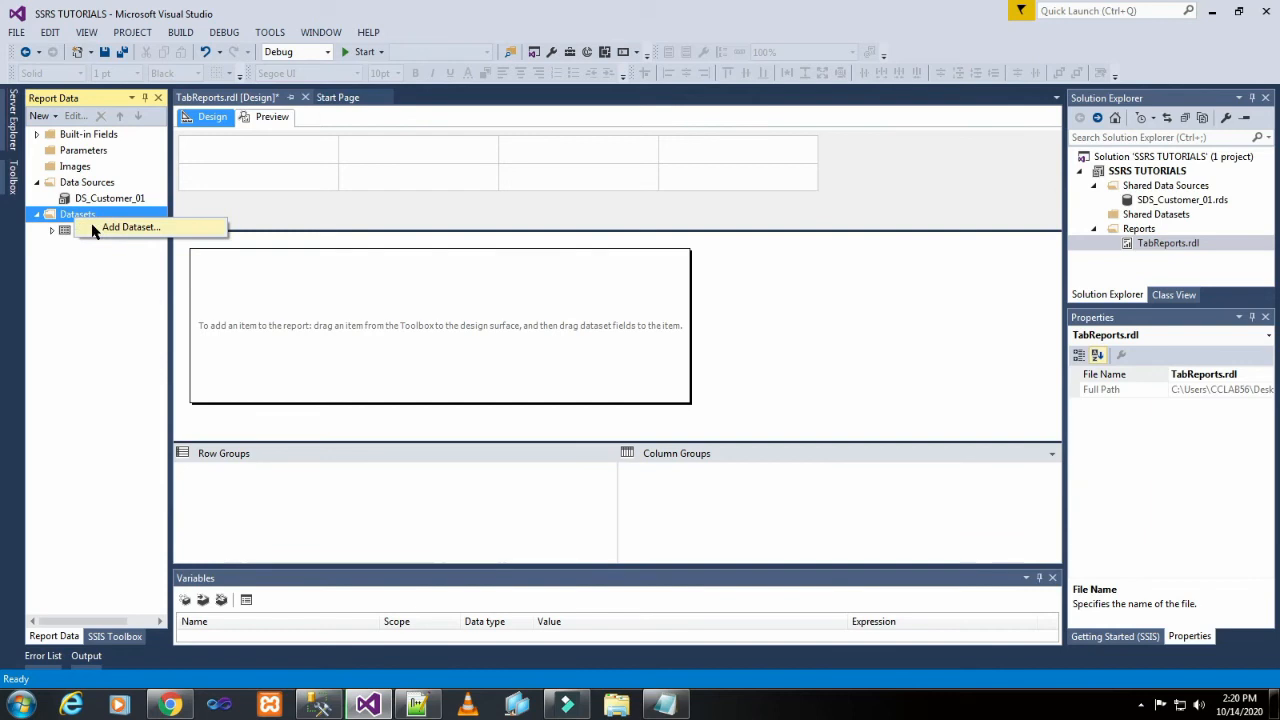
left_click(92, 229)
left_click(559, 165)
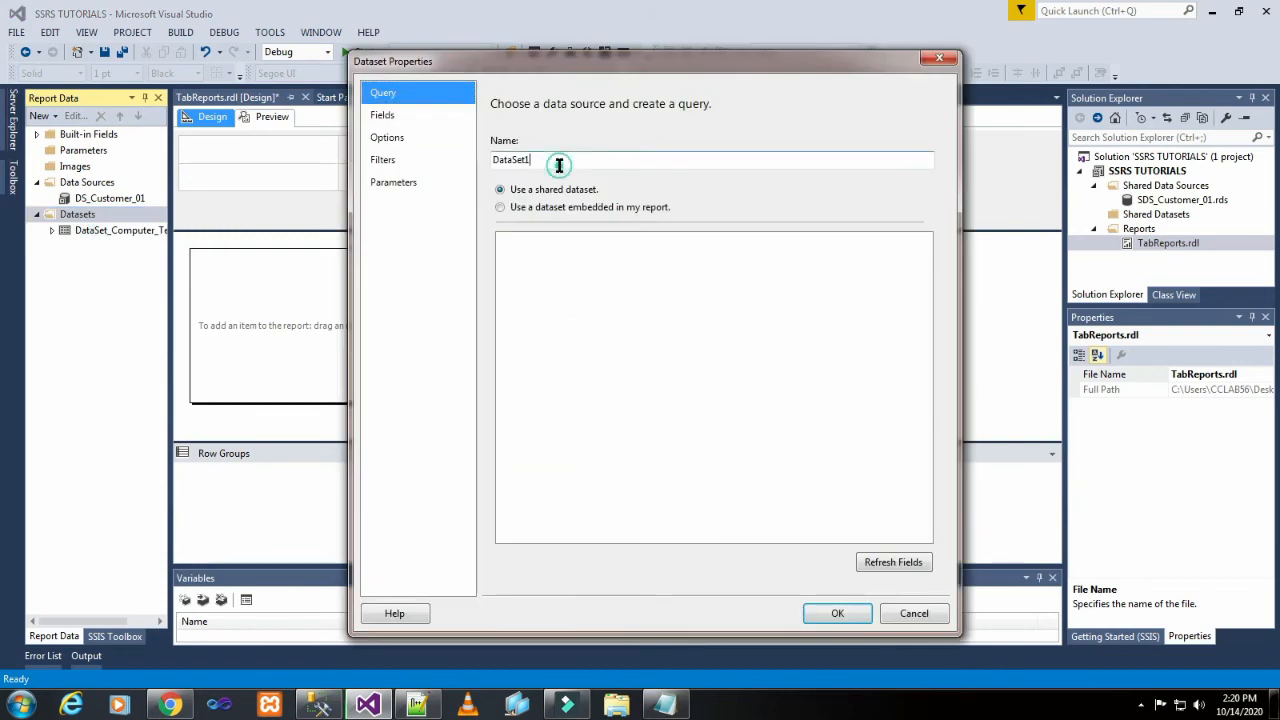
key("BackSpace")
type("_")
Step: Complete the second dataset's name as DataSet_Electronics_Engineering, using the department name from the Notepad list
left_click(663, 705)
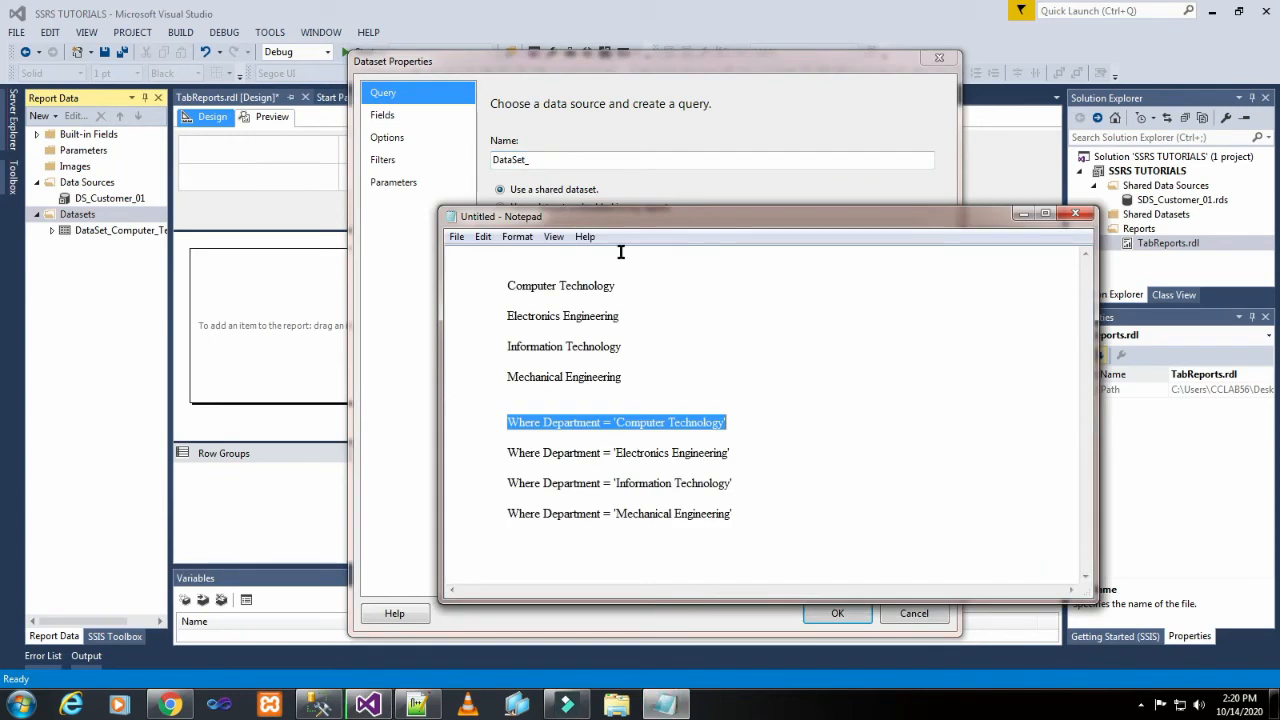
left_click_drag(505, 319, 622, 315)
key("ctrl+c")
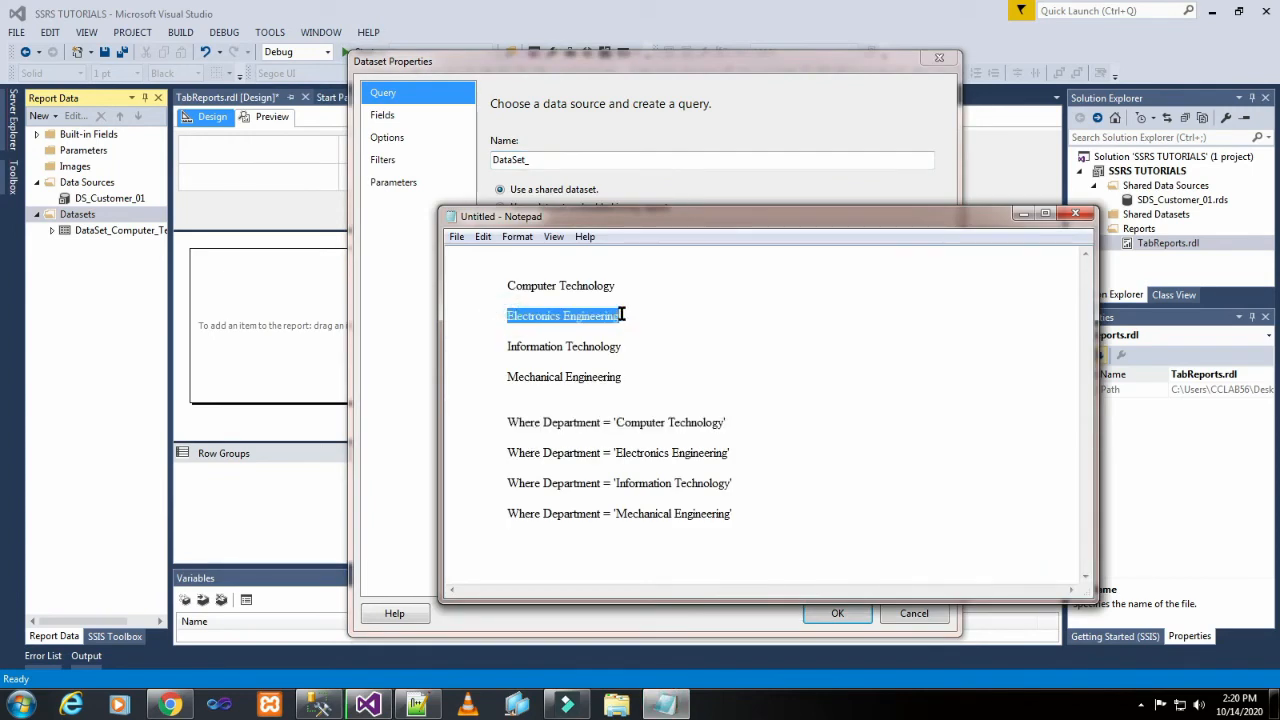
left_click(540, 157)
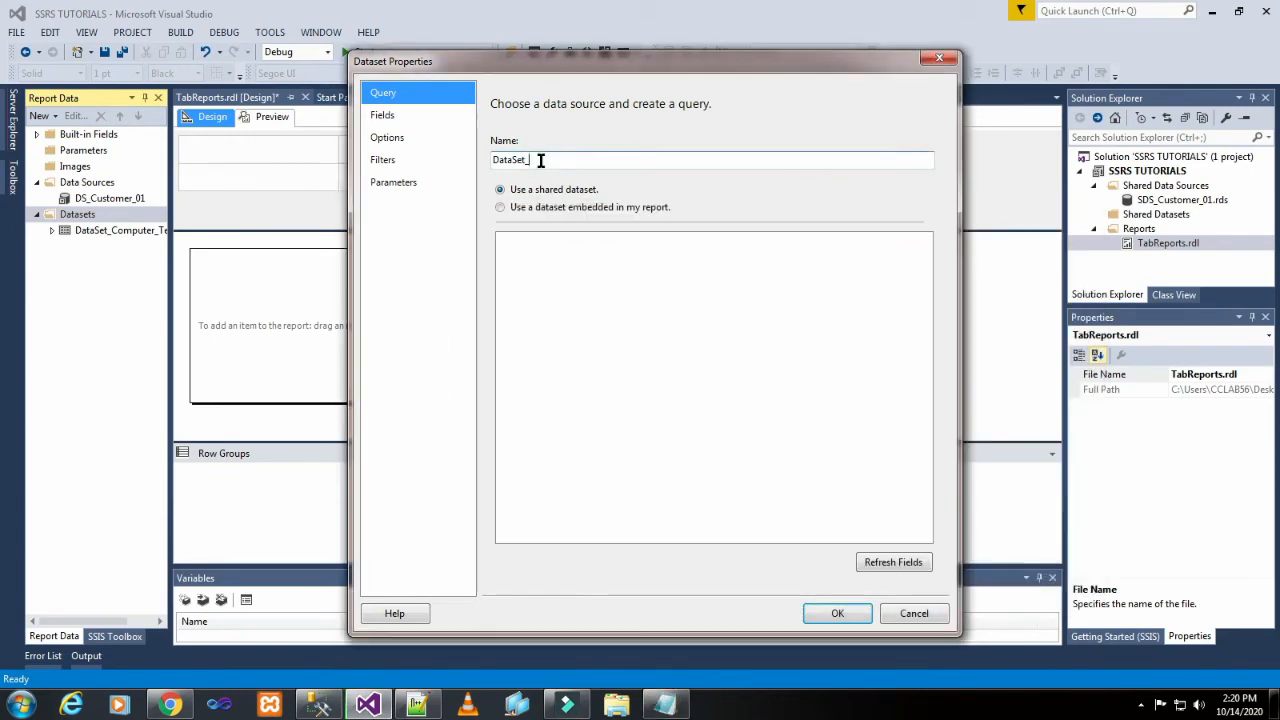
key("ctrl+v")
left_click(576, 160)
key("BackSpace")
type("_")
Step: Embed the Electronics Engineering dataset in the report with DS_Customer_01 as its data source
left_click(597, 209)
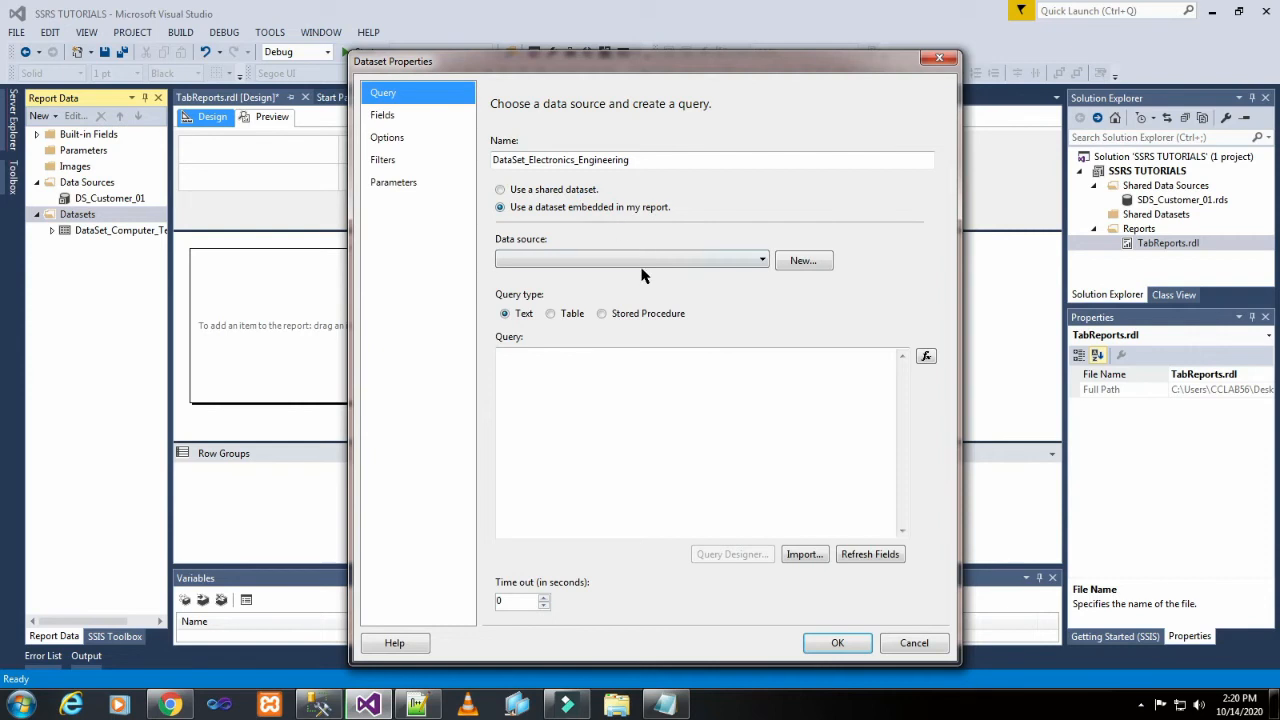
left_click(640, 262)
left_click(637, 274)
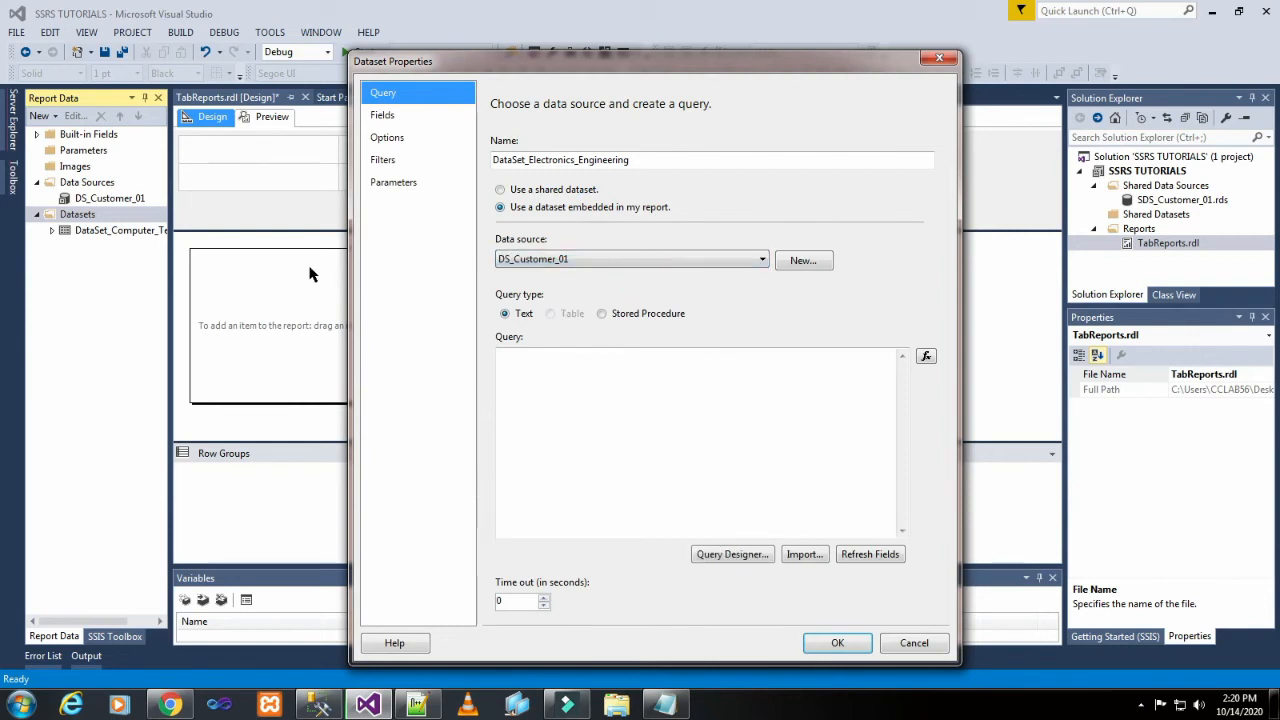
Step: Paste the Customer_01 SELECT query from SQL Server Management Studio into the Electronics Engineering dataset's query
left_click(320, 705)
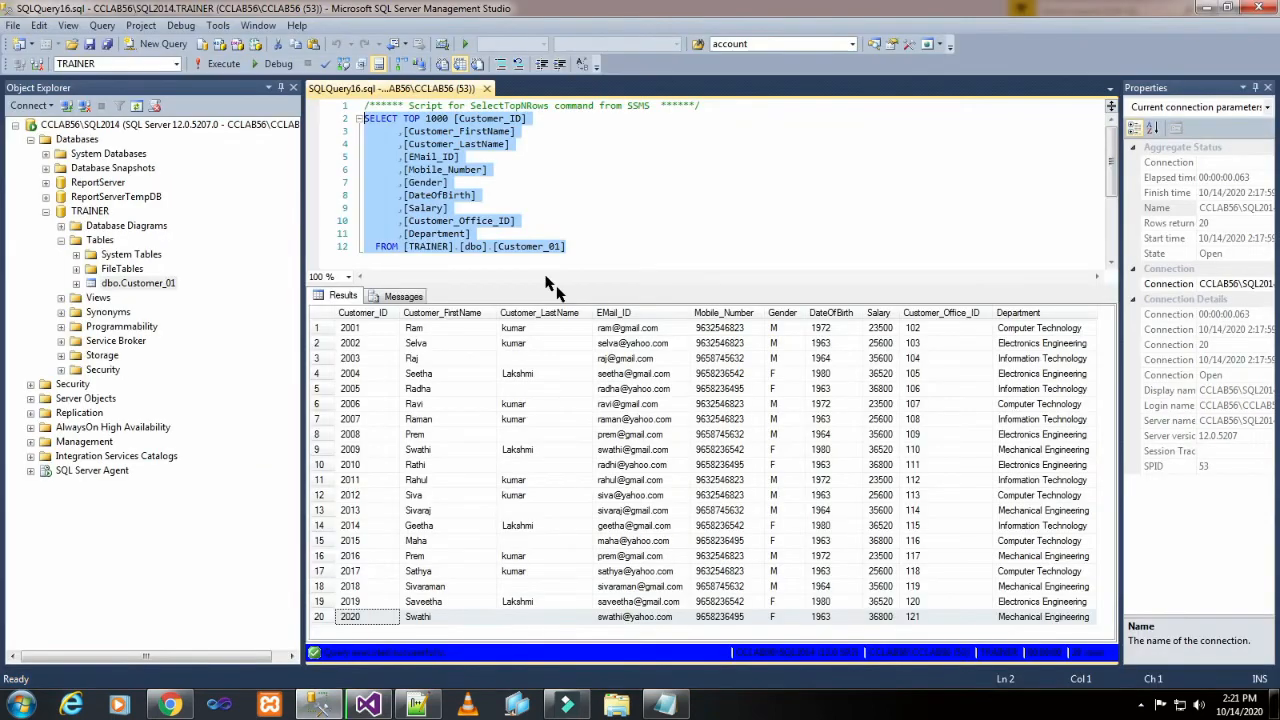
left_click(367, 705)
left_click(614, 365)
type("SELECT TOP 1000 [Customer_ID]       ,[Customer_FirstName]       ,[Customer_LastName]       ,[EMail_ID]       ,[Mobile_Number]       ,[Gender]       ,[DateOfBirth]       ,[Salary]       ,[Customer_Office_ID]       ,[Department]   FROM [TRAINER].[dbo].[Customer_01]")
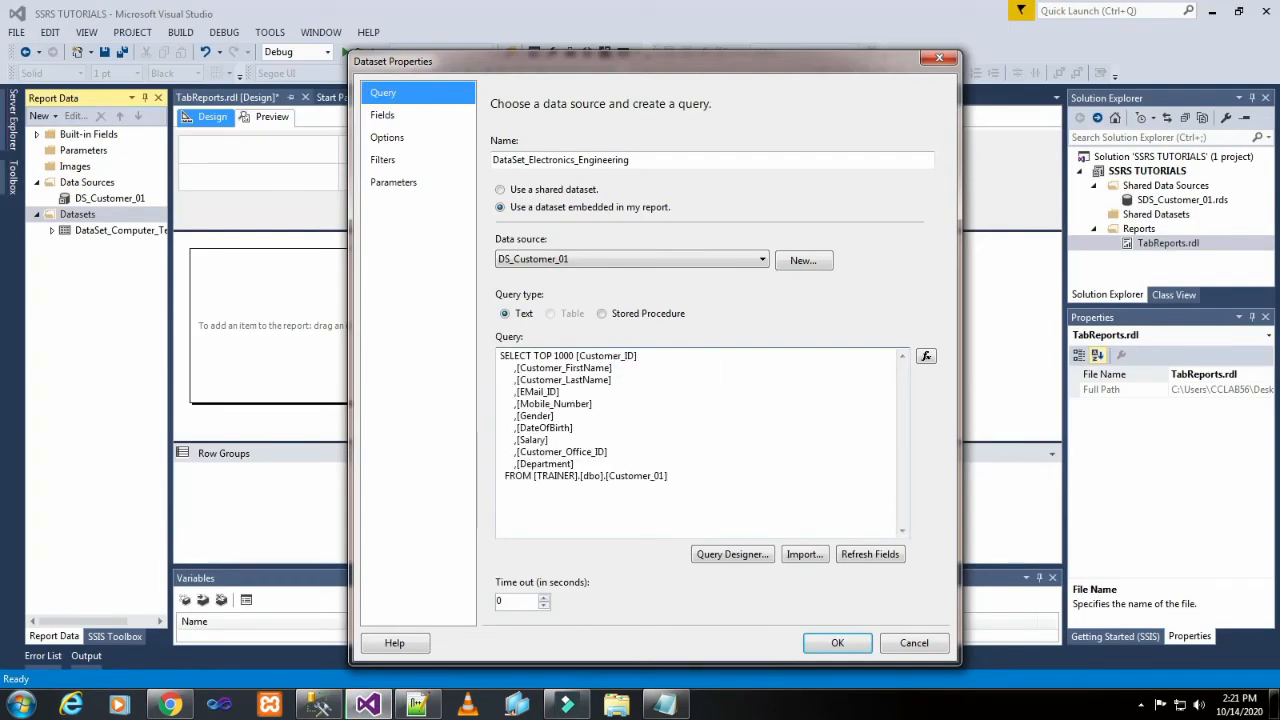
Step: Append Where Department = 'Electronics Engineering' from the Notepad list to the query and save the dataset
left_click(665, 705)
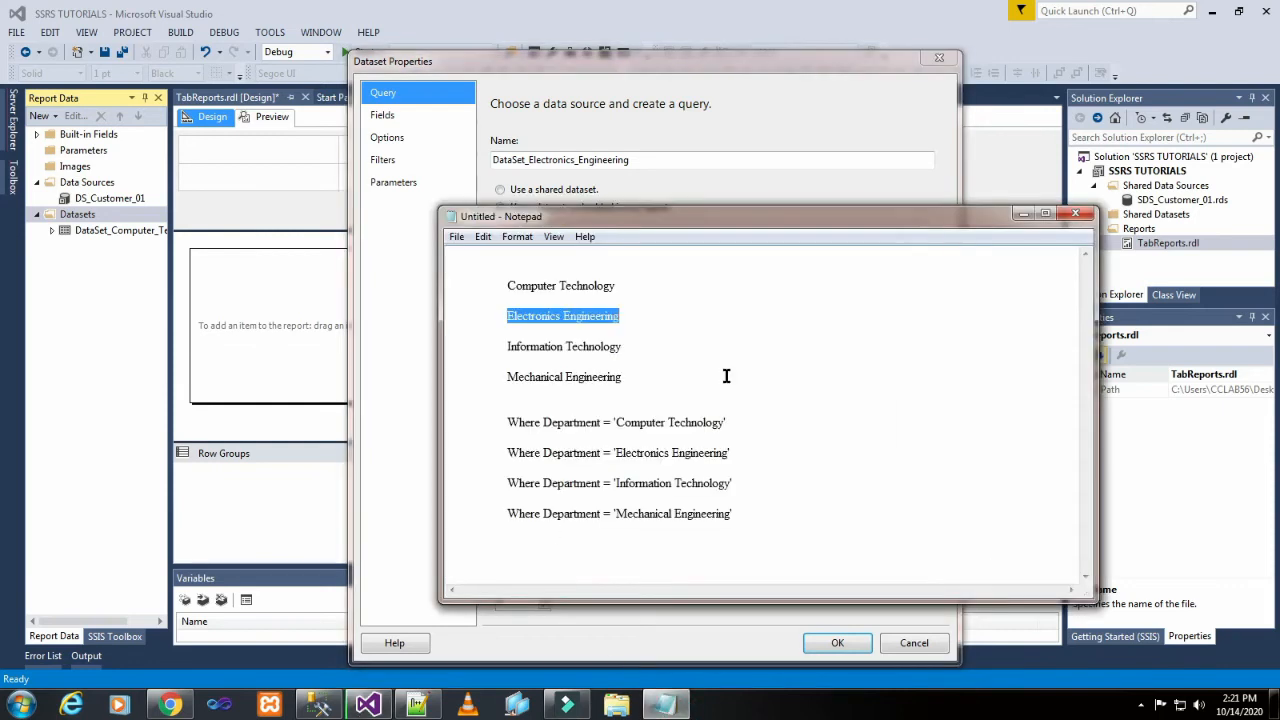
left_click_drag(508, 452, 736, 453)
key("ctrl+c")
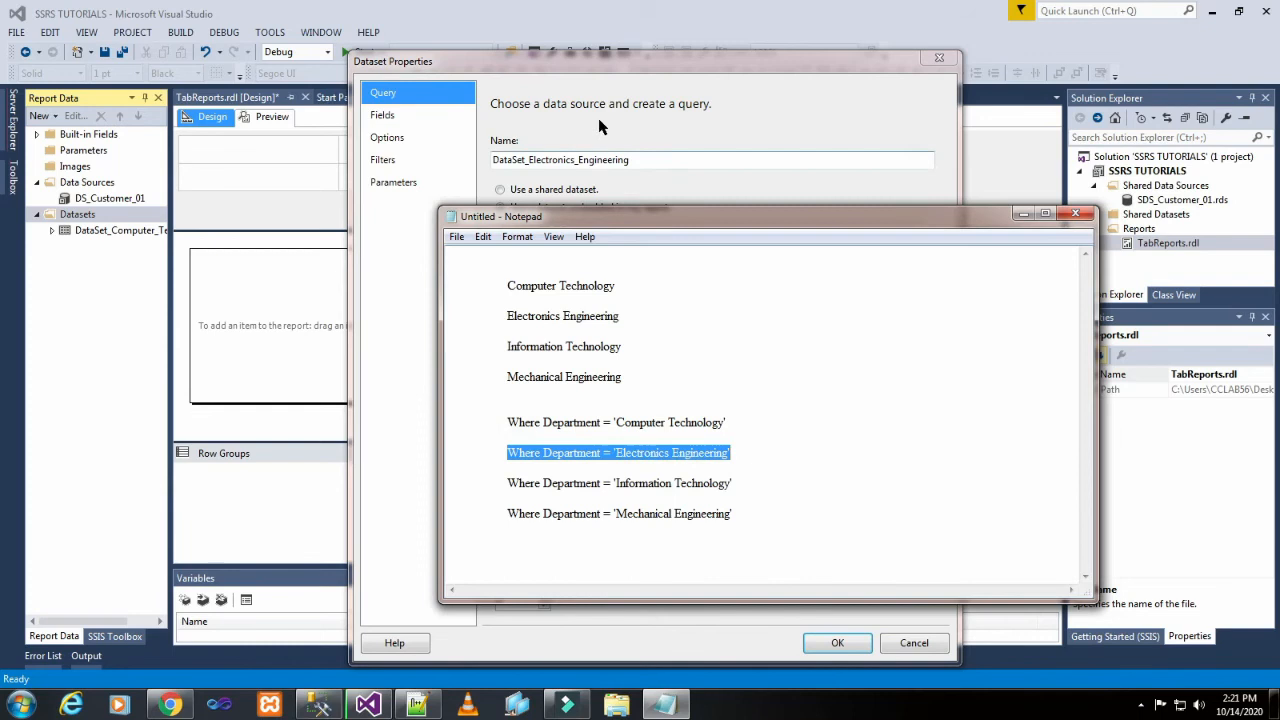
left_click(596, 122)
key("ctrl+v")
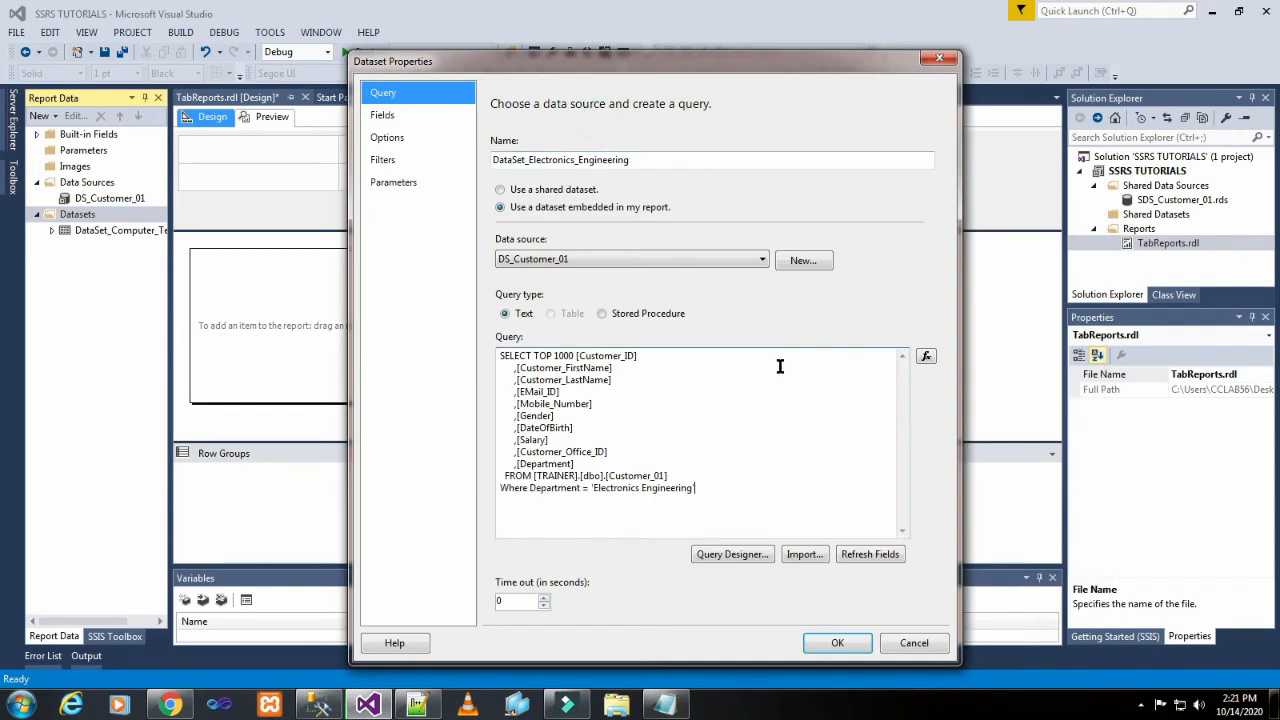
left_click(831, 643)
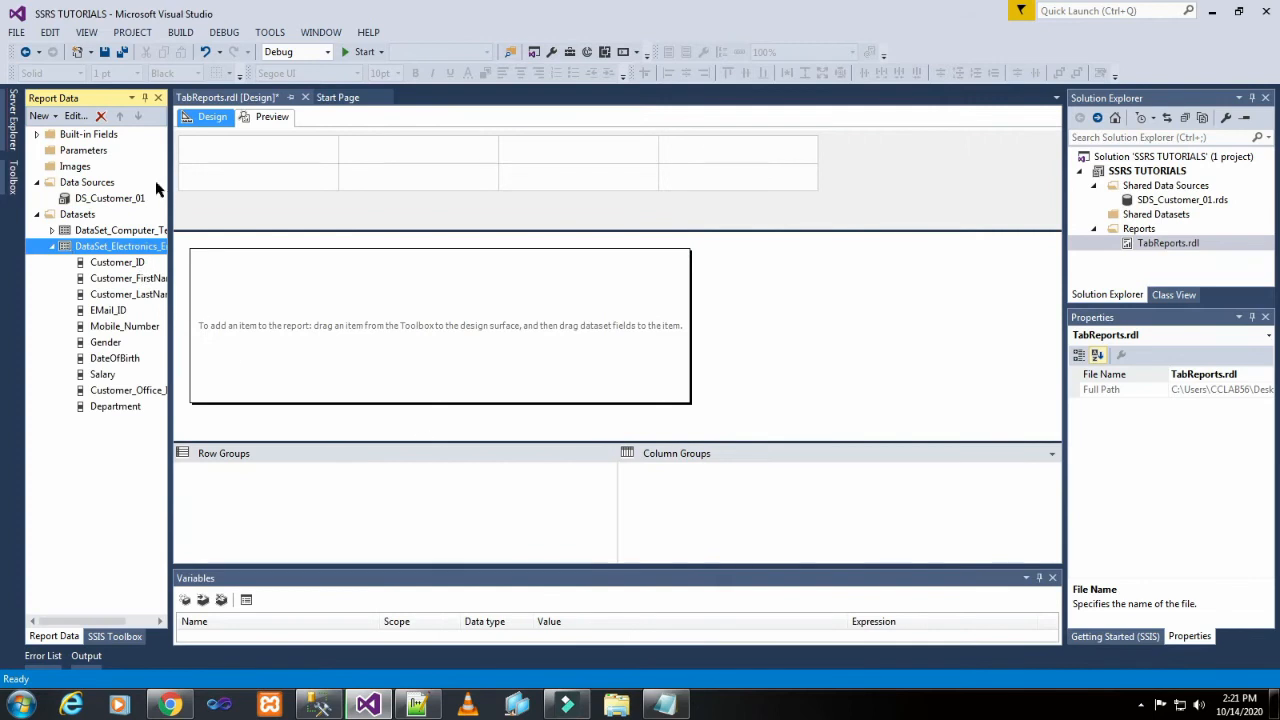
Step: Widen the Report Data pane and collapse the Electronics Engineering dataset's field list
left_click_drag(172, 182, 172, 182)
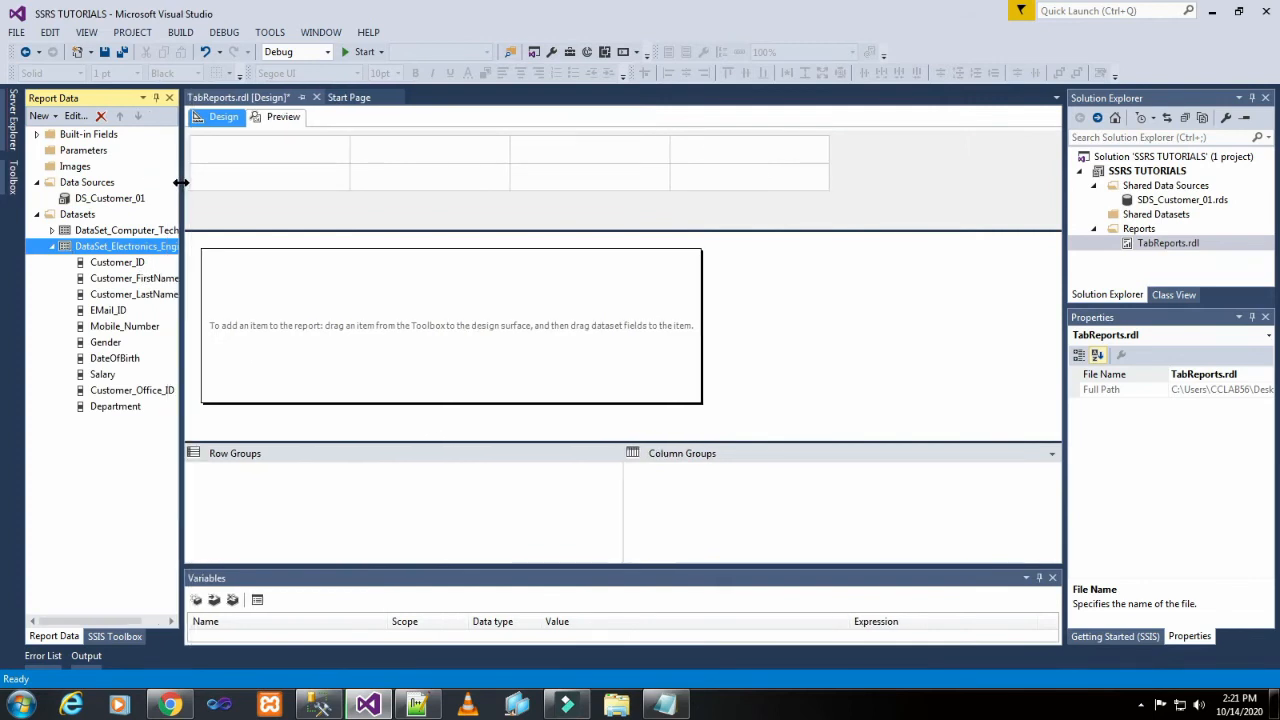
left_click_drag(87, 621, 100, 626)
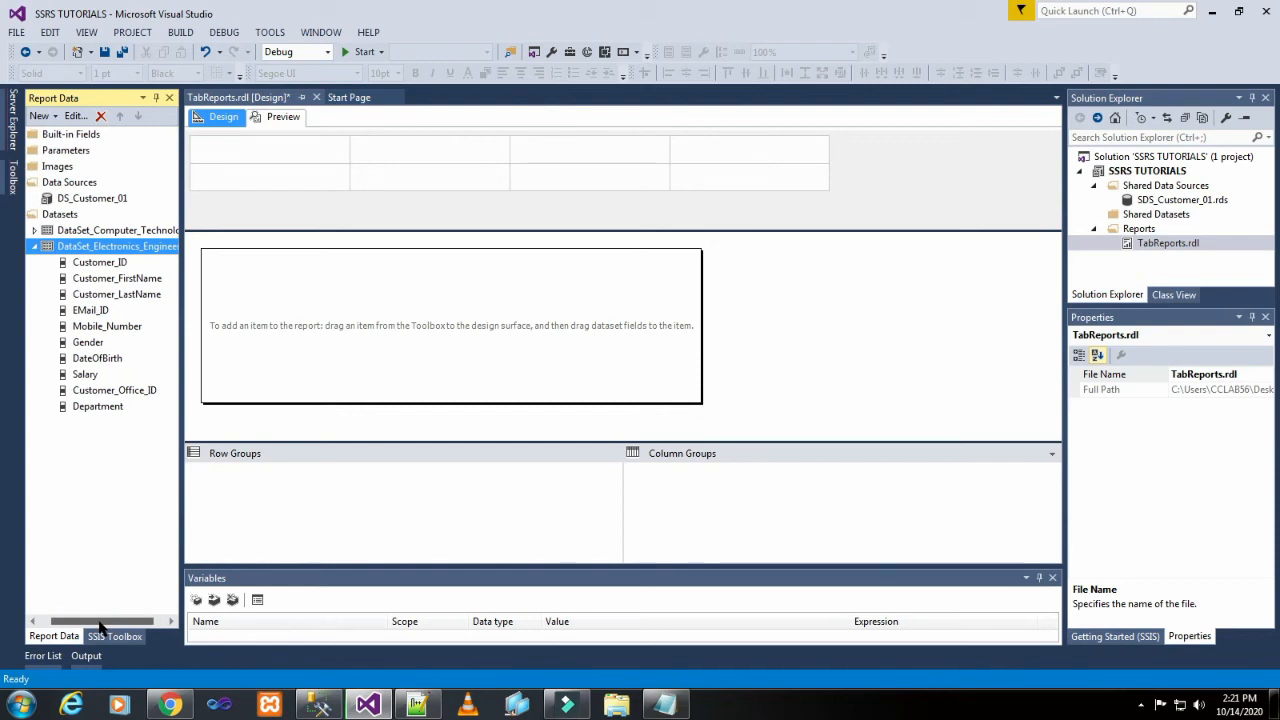
left_click(34, 246)
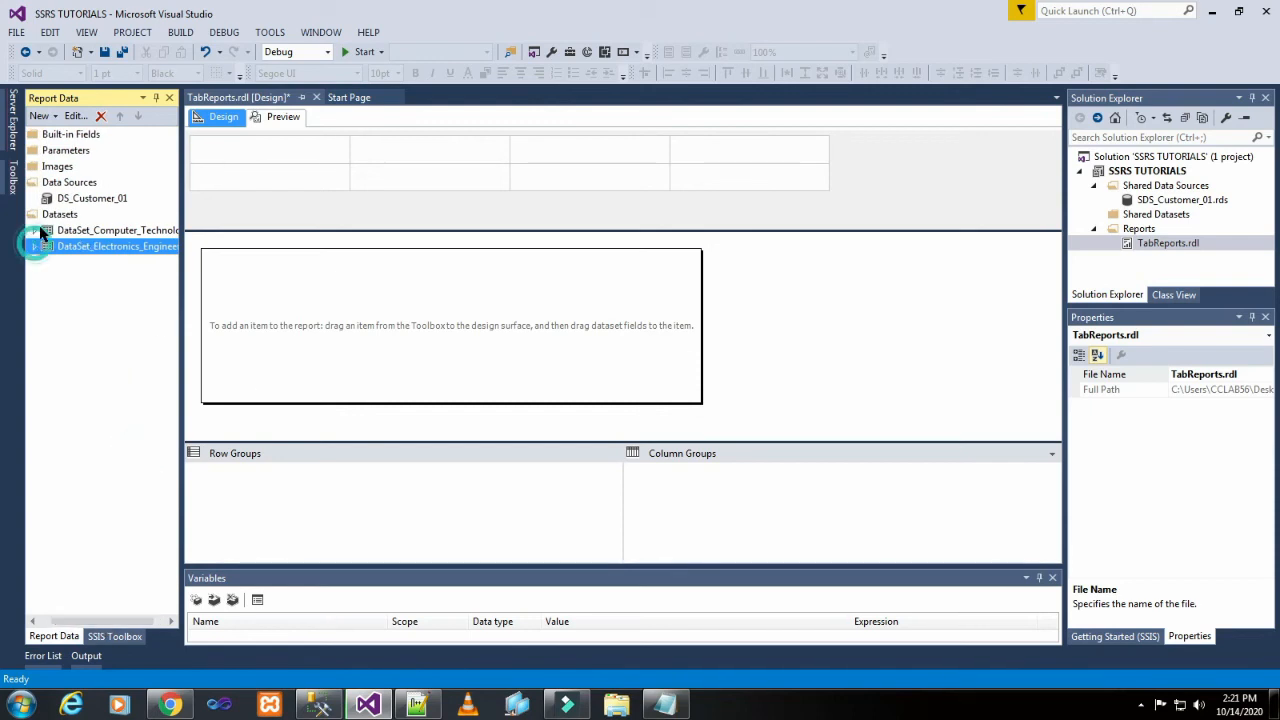
Step: Add a third dataset to the report and begin its name with DataSet_
left_click(62, 214)
right_click(66, 215)
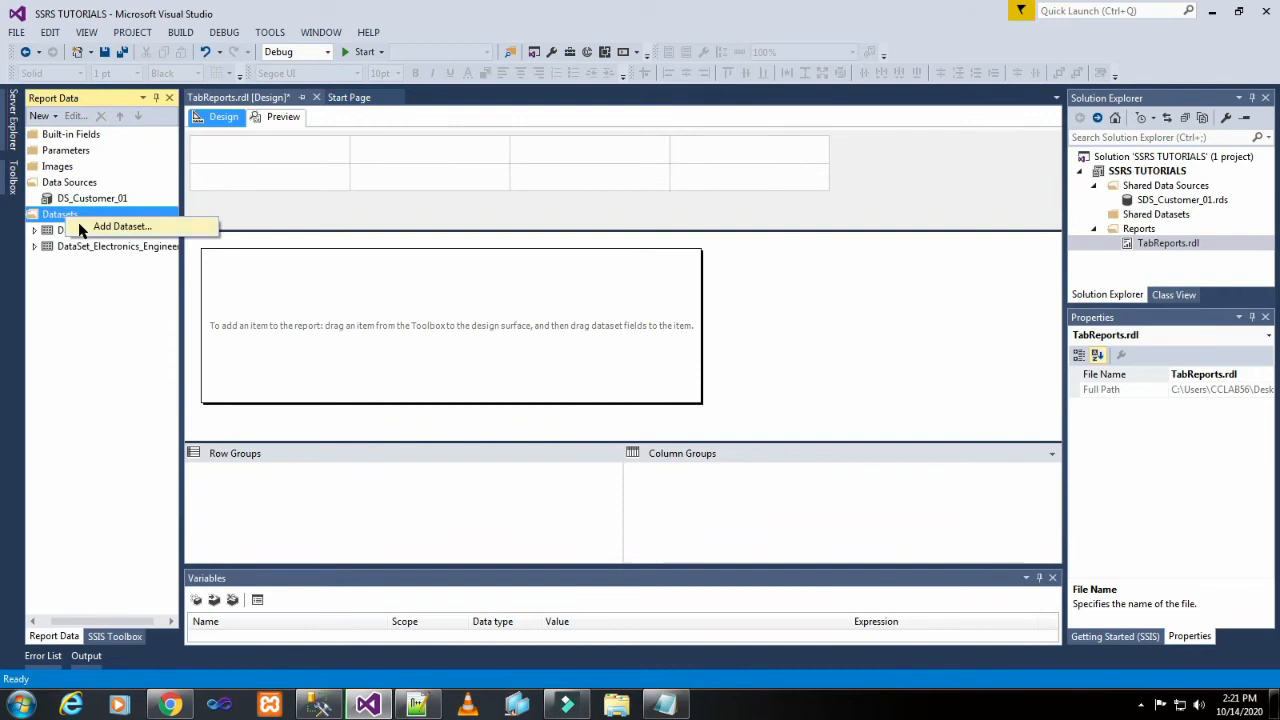
left_click(84, 227)
left_click(541, 160)
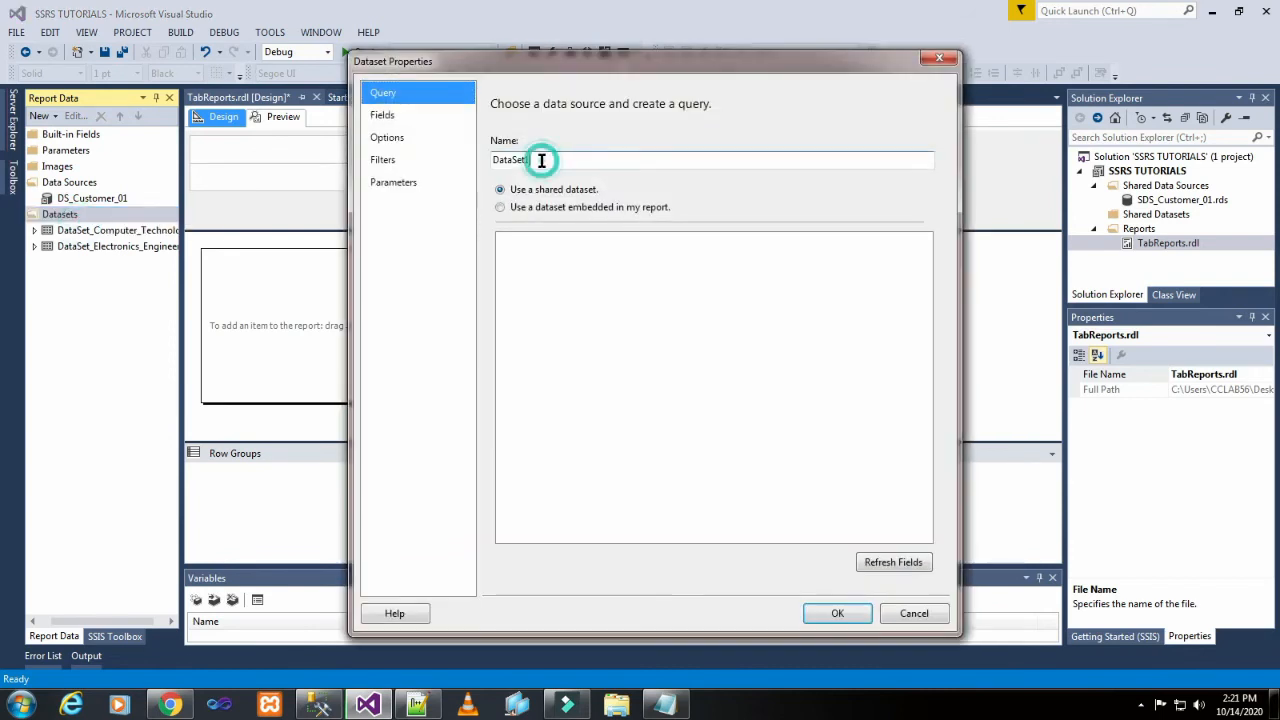
type("_")
Step: Complete the third dataset's name as DataSet_Information_Technology, using the department name from the Notepad list
left_click(665, 705)
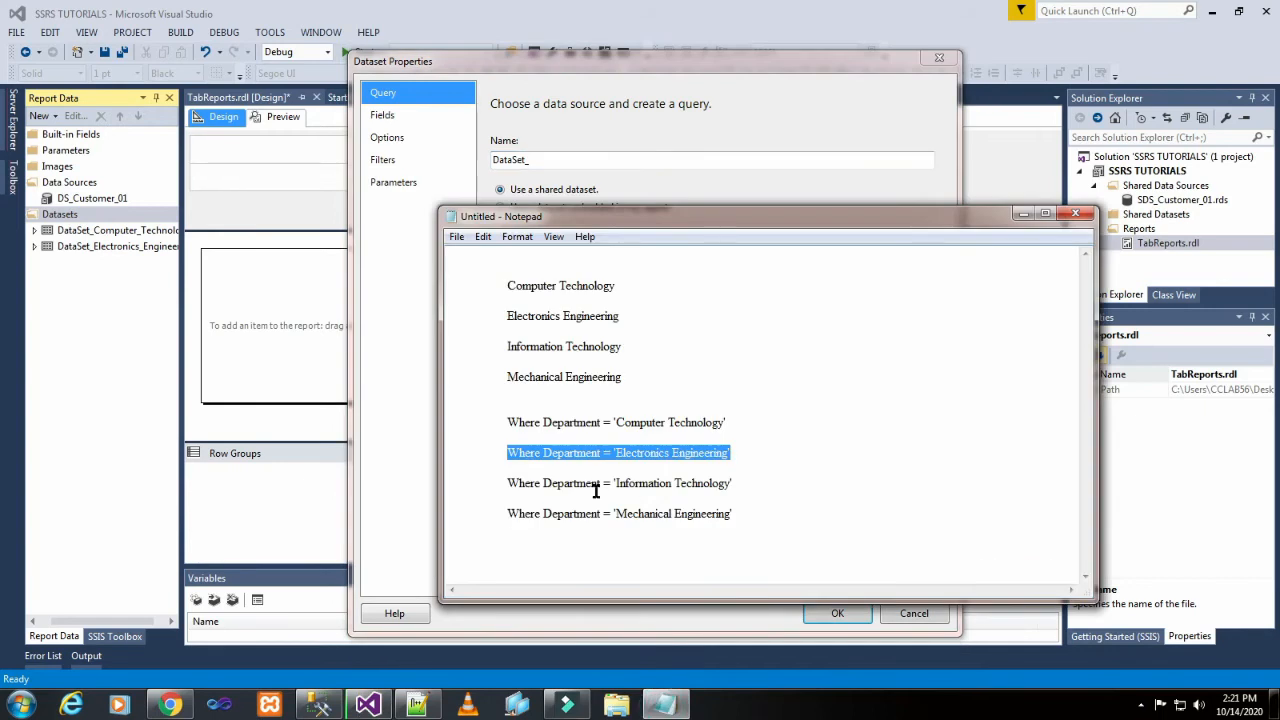
left_click_drag(507, 346, 624, 346)
key("ctrl+c")
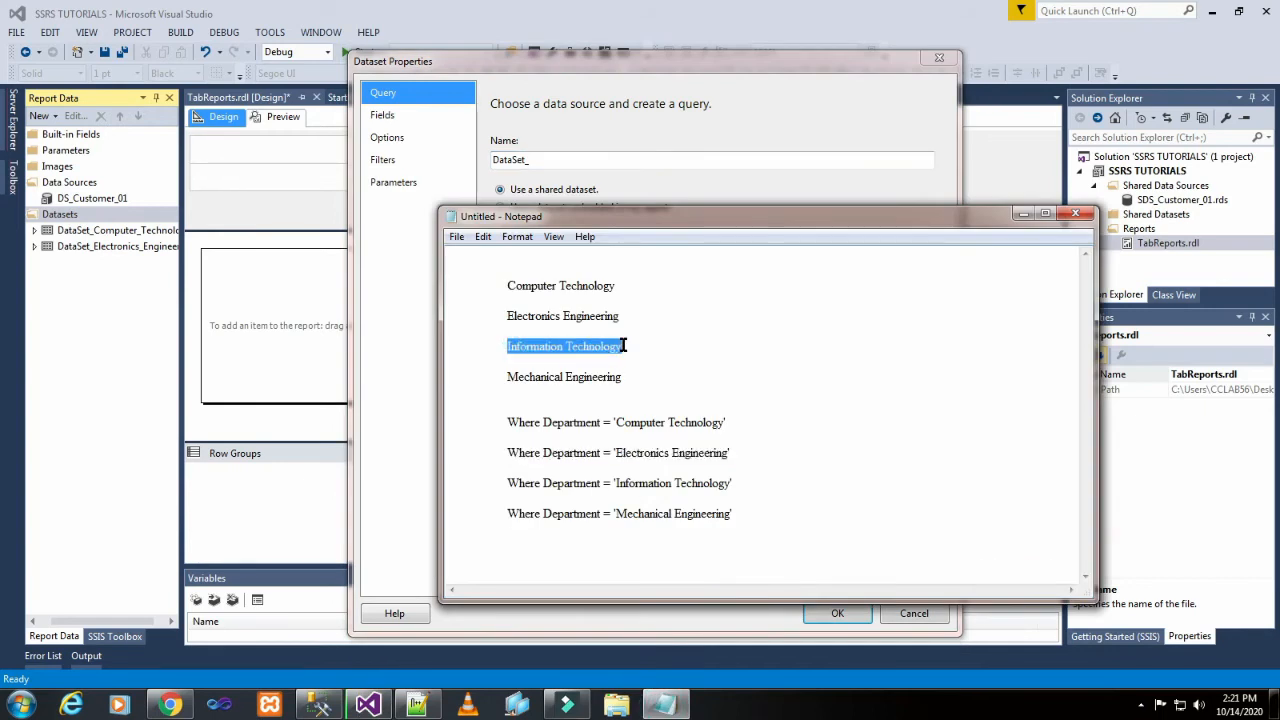
left_click(560, 155)
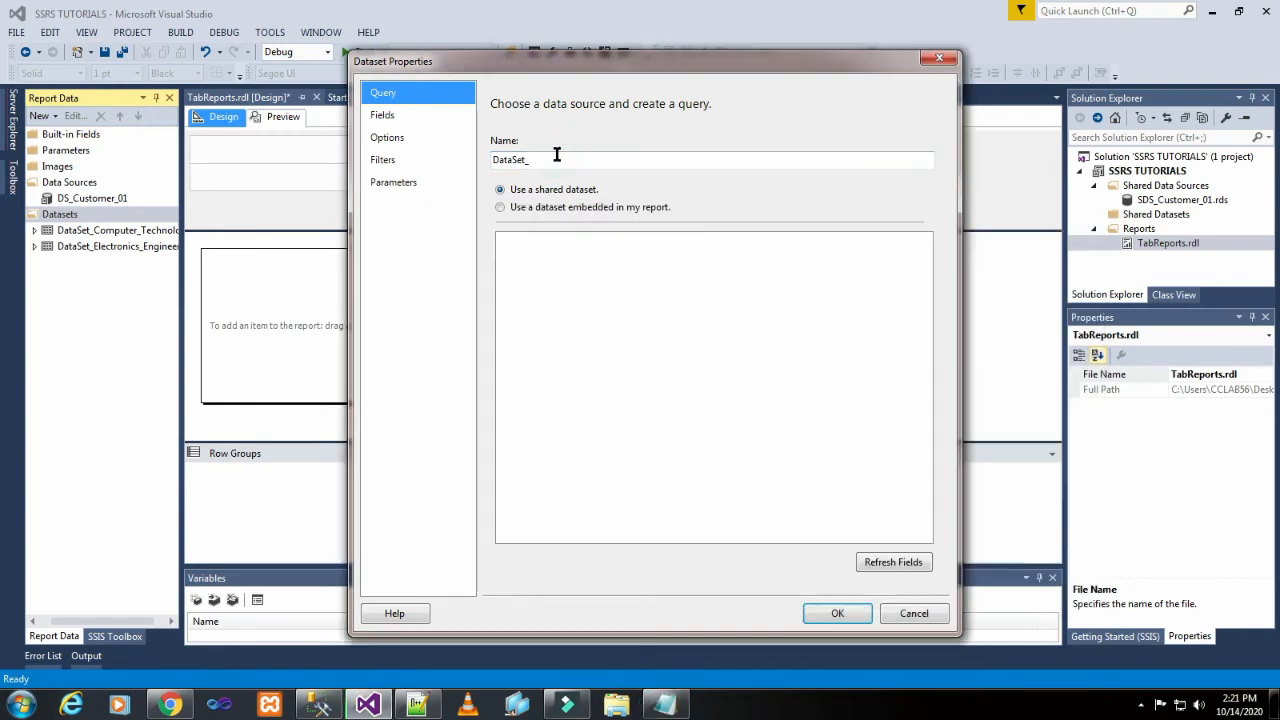
key("ctrl+v")
key("BackSpace")
type("_")
Step: Embed the Information Technology dataset in the report with DS_Customer_01 as its data source
left_click(606, 207)
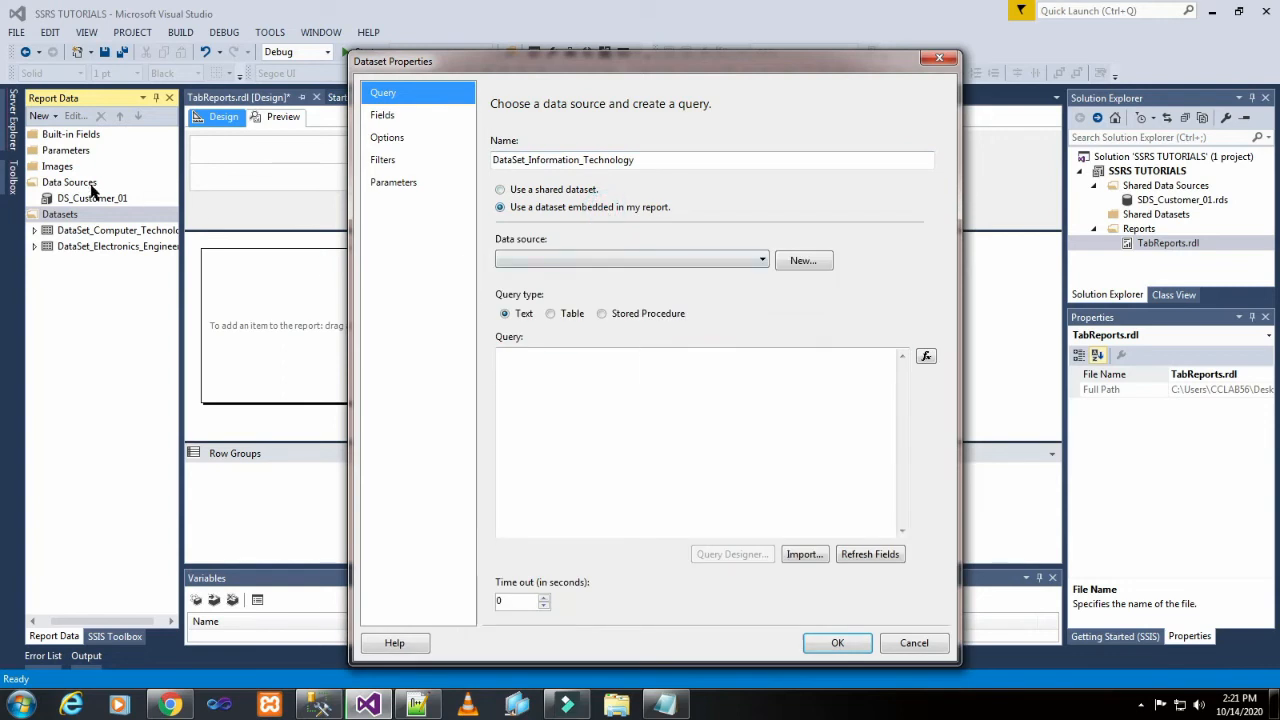
left_click(580, 260)
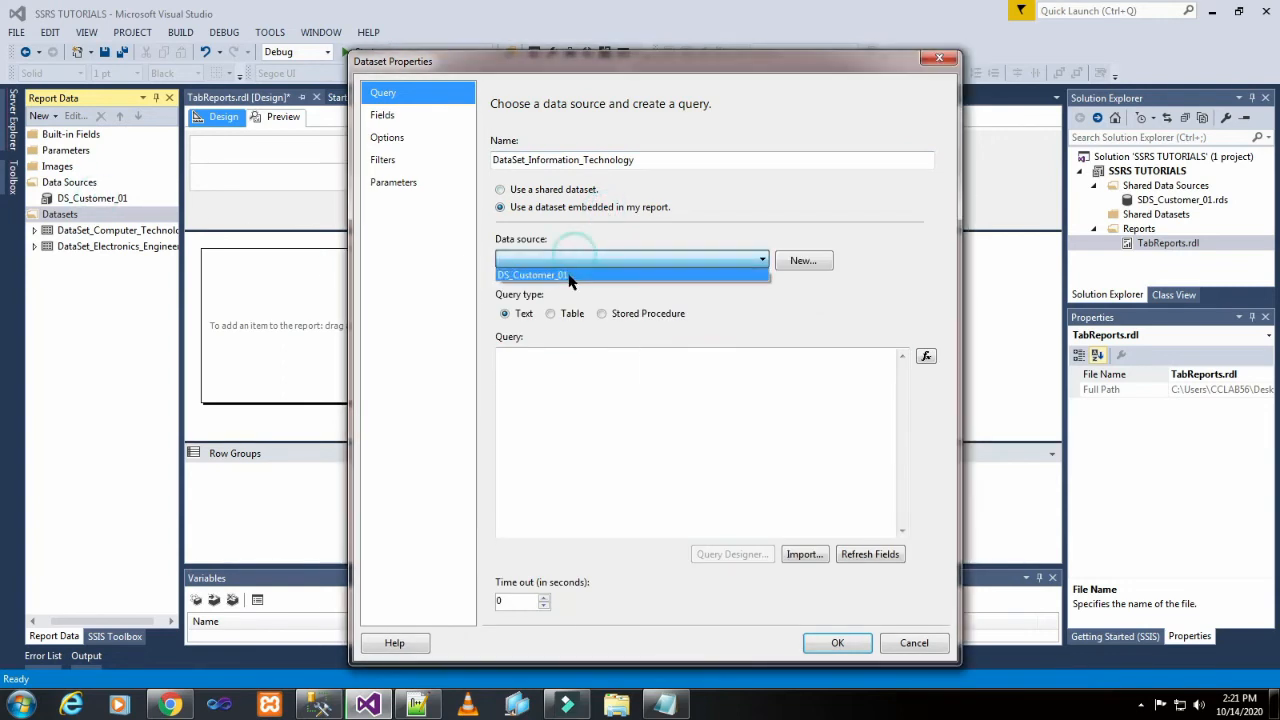
left_click(571, 276)
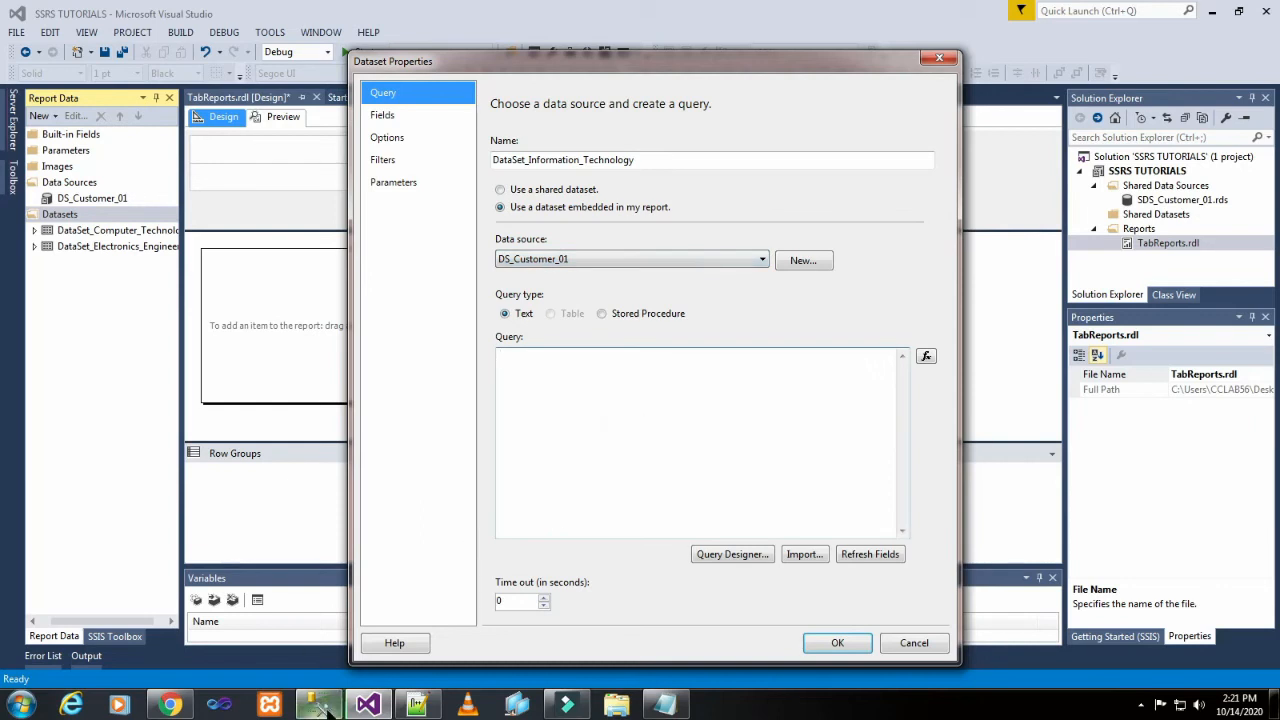
Step: Paste the Customer_01 SELECT query from SQL Server Management Studio into the Information Technology dataset's query
left_click(320, 704)
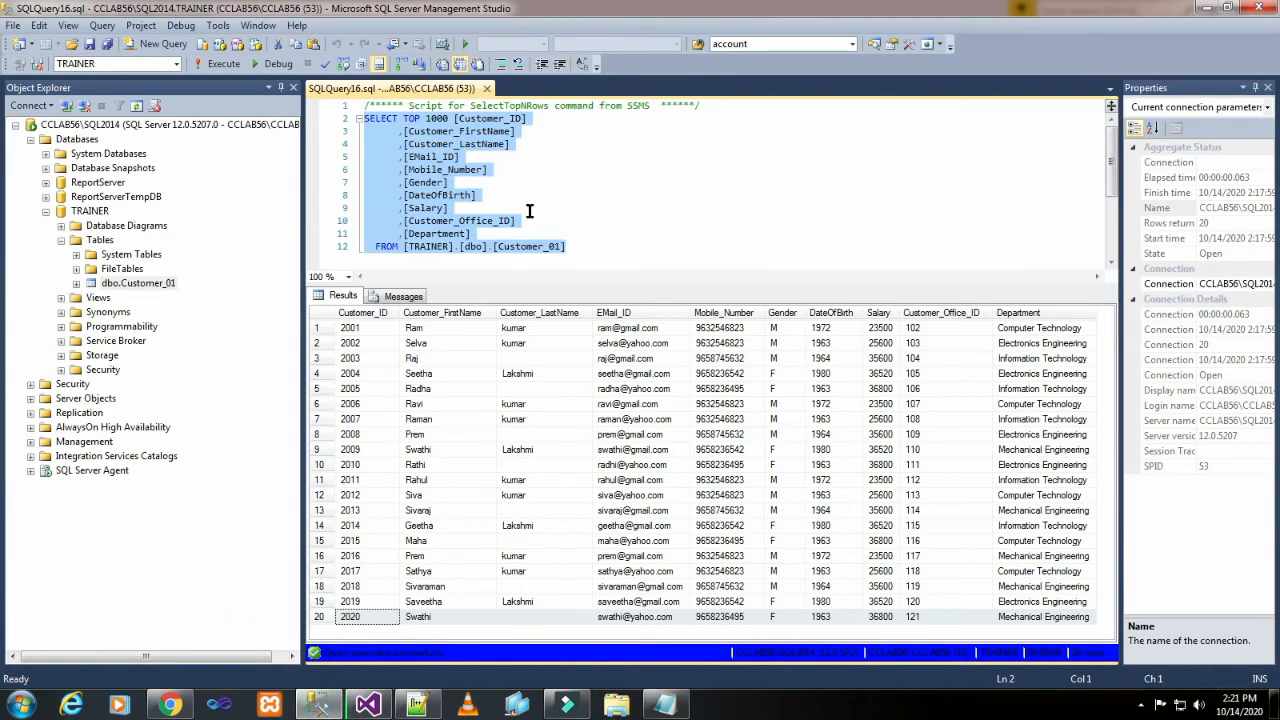
left_click(368, 704)
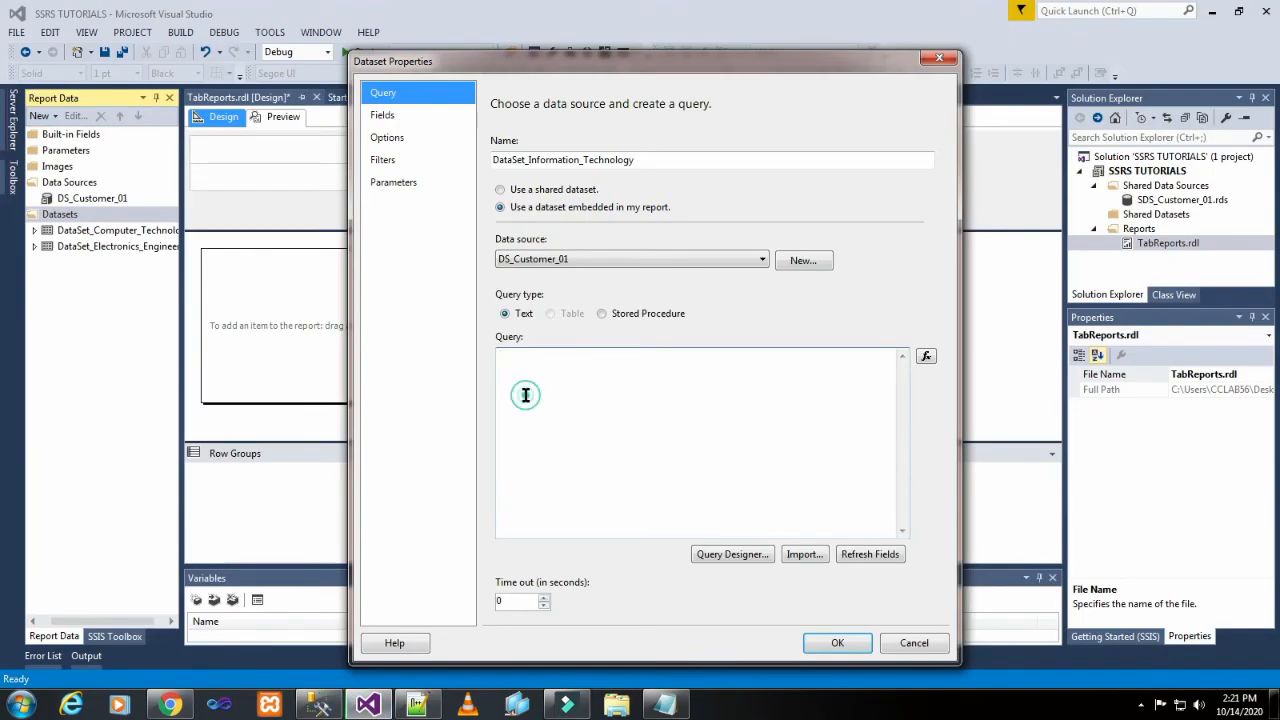
type("SELECT TOP 1000 [Customer_ID]       ,[Customer_FirstName]       ,[Customer_LastName]       ,[EMail_ID]       ,[Mobile_Number]       ,[Gender]       ,[DateOfBirth]       ,[Salary]       ,[Customer_Office_ID]       ,[Department]   FROM [TRAINER].[dbo].[Customer_01]")
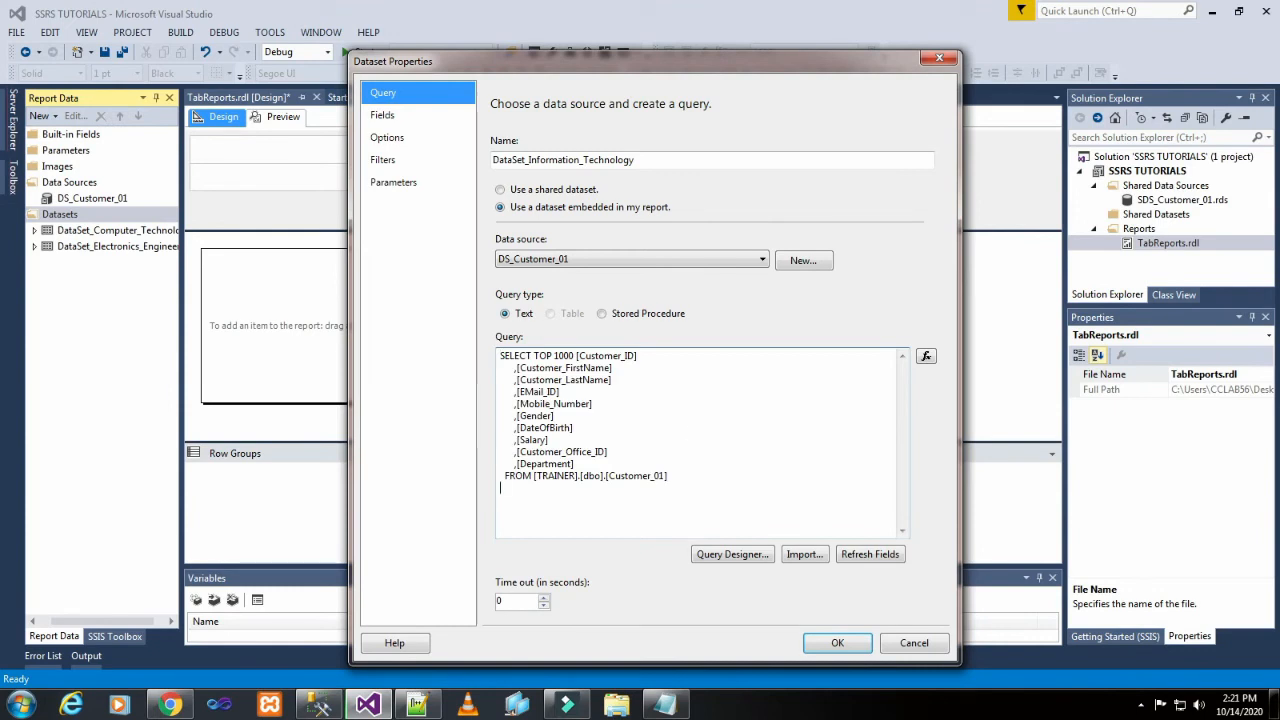
Step: Append Where Department = 'Information Technology' from the Notepad list to the query and save the dataset
left_click(664, 704)
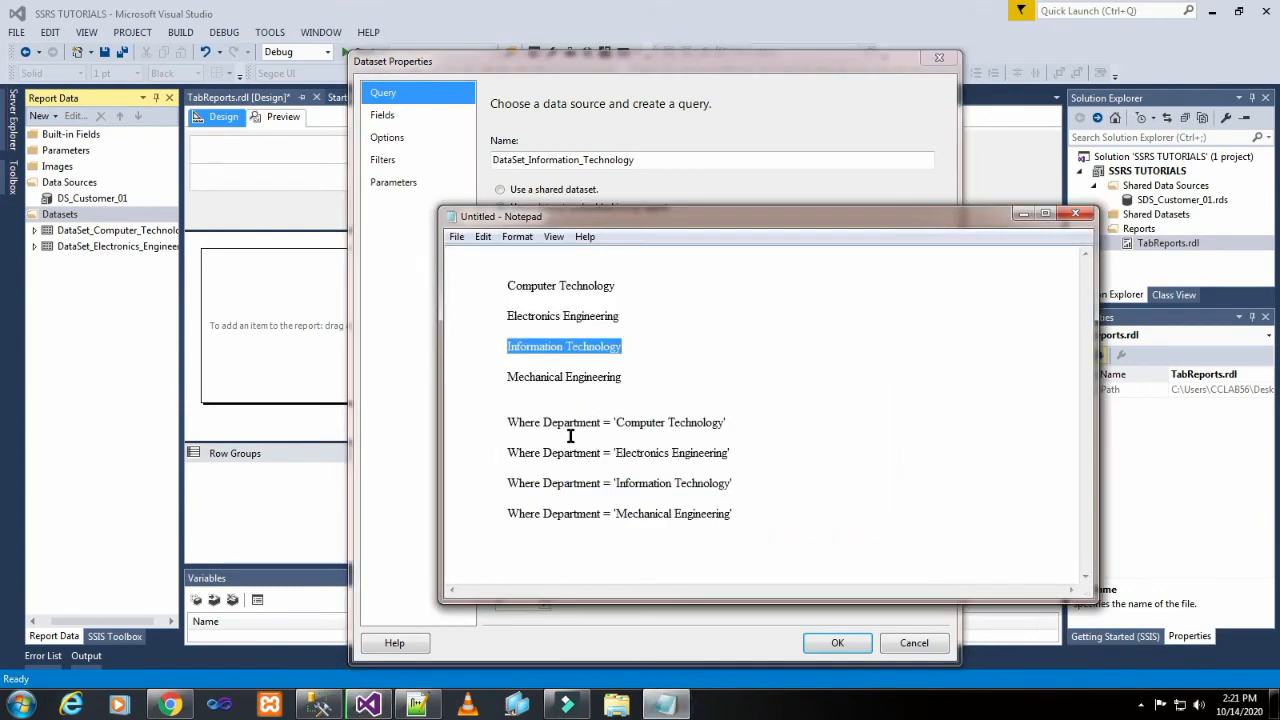
left_click_drag(508, 484, 735, 484)
key("ctrl+c")
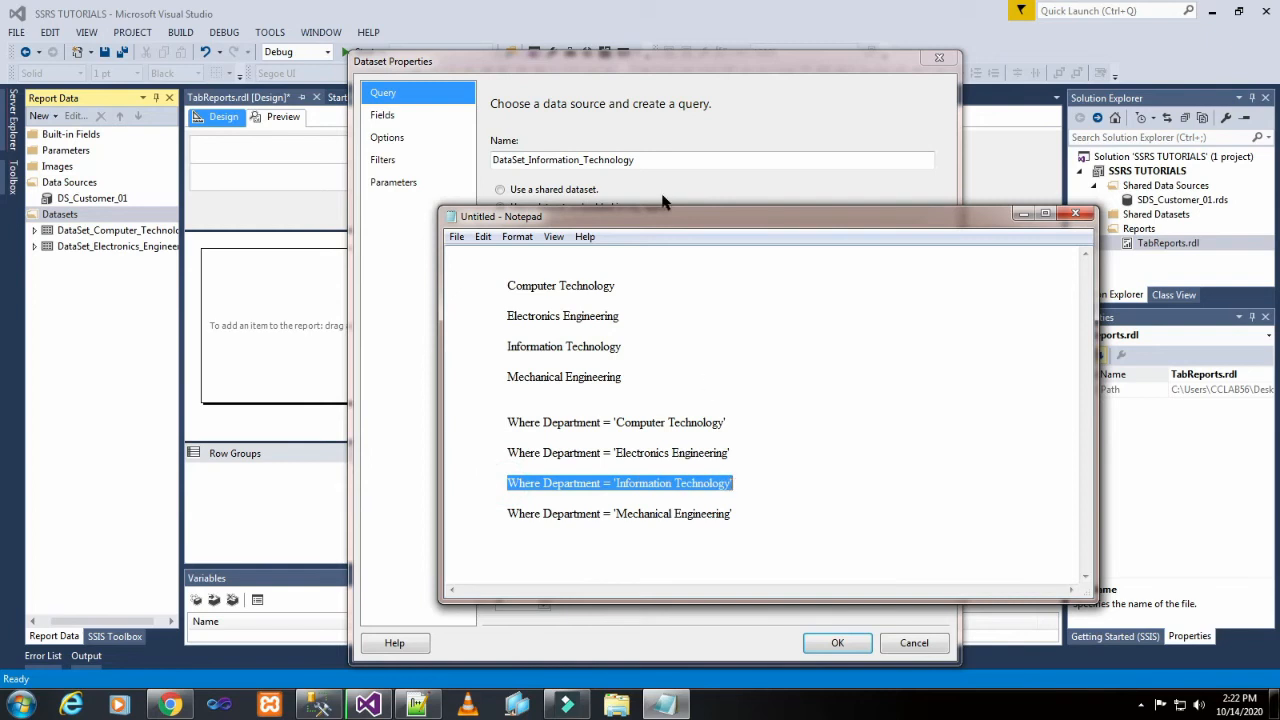
left_click(688, 120)
key("Return")
key("ctrl+v")
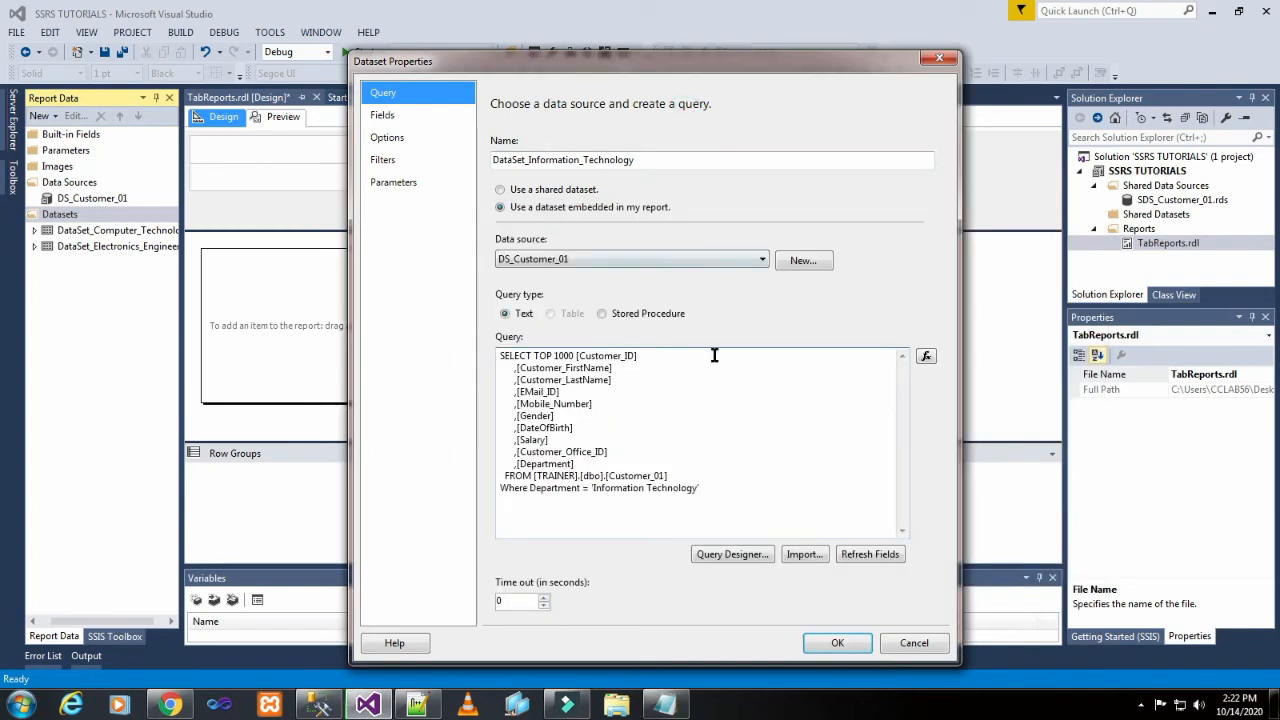
left_click(840, 643)
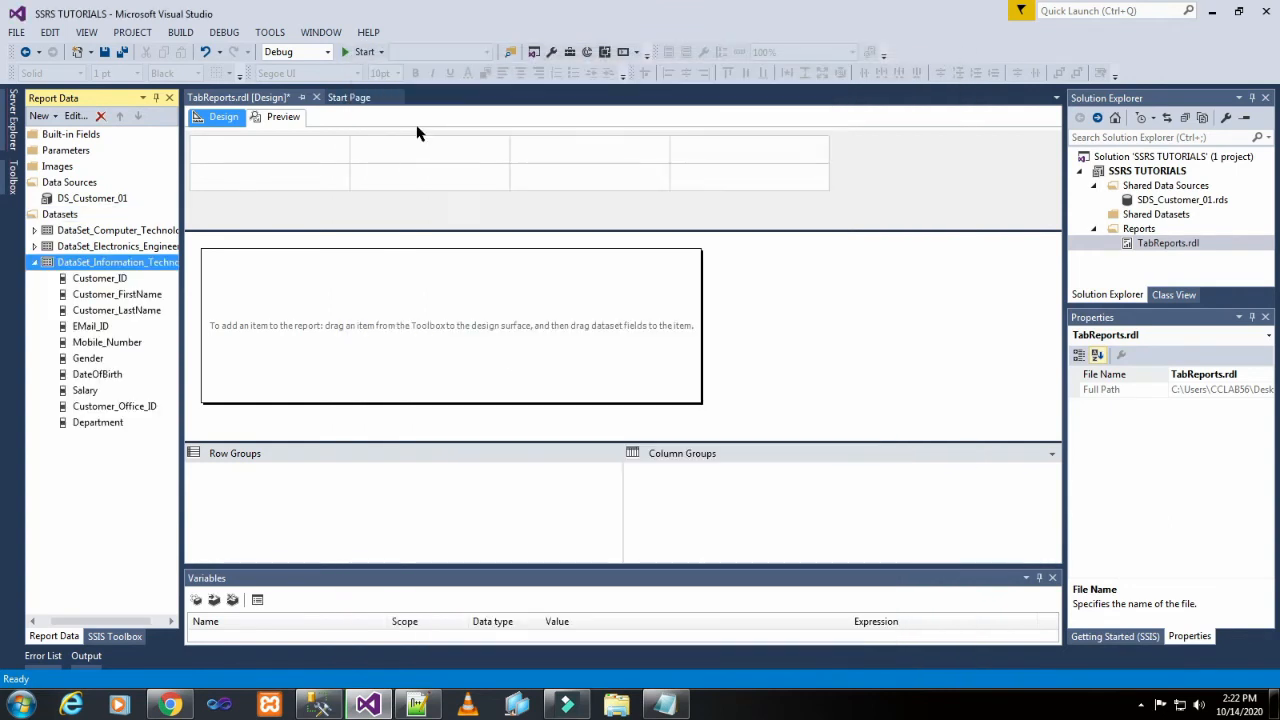
Step: Collapse the Information Technology dataset's fields and add a fourth dataset whose name begins with DataSet_
left_click(34, 262)
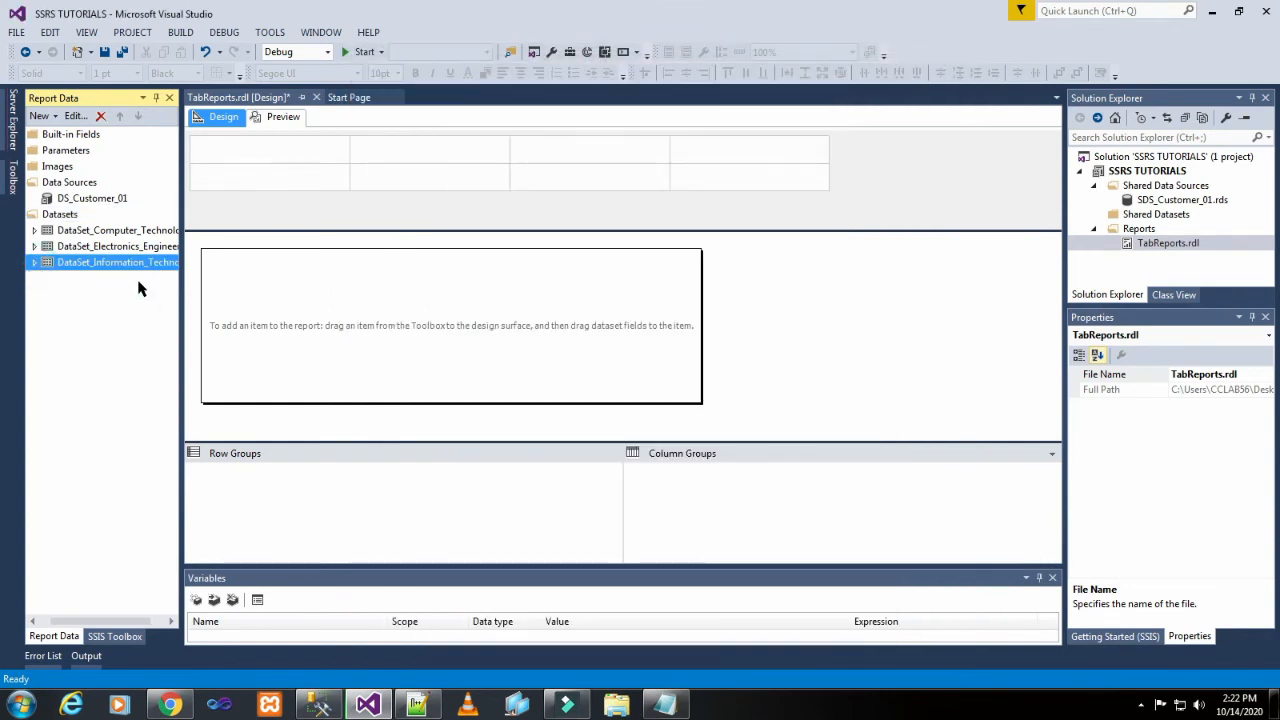
right_click(68, 221)
left_click(90, 230)
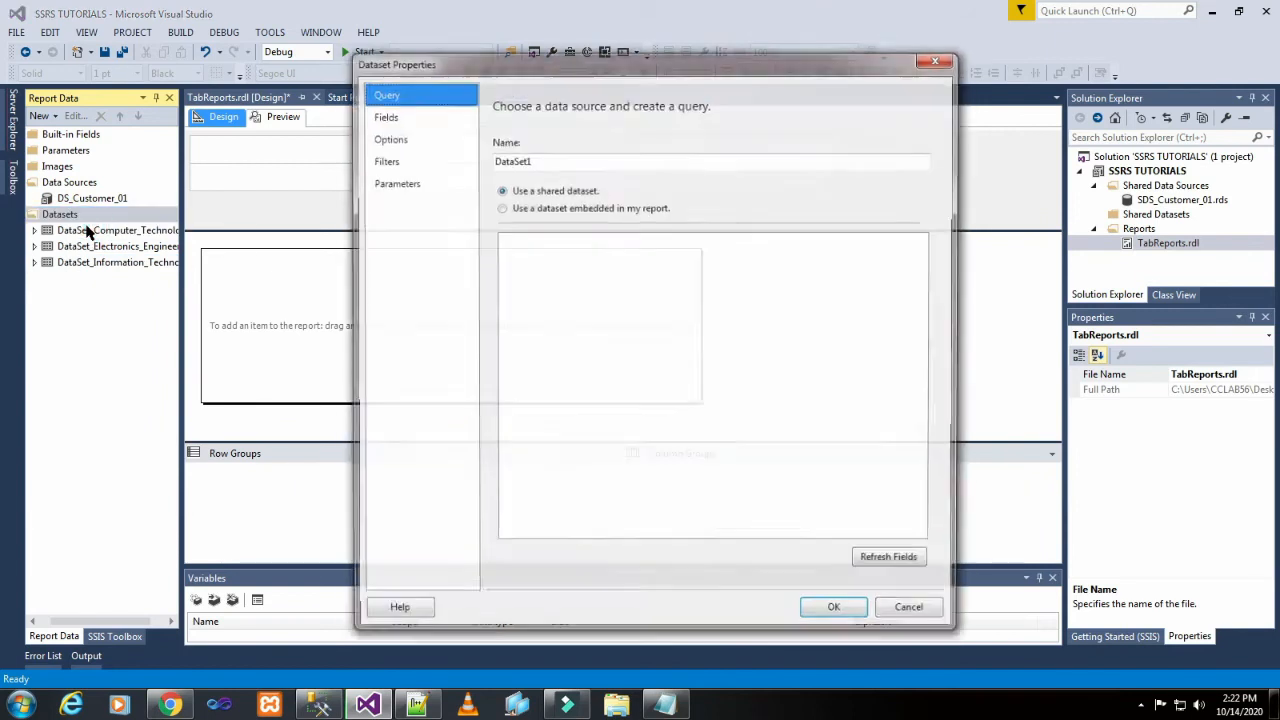
left_click(557, 160)
key("BackSpace")
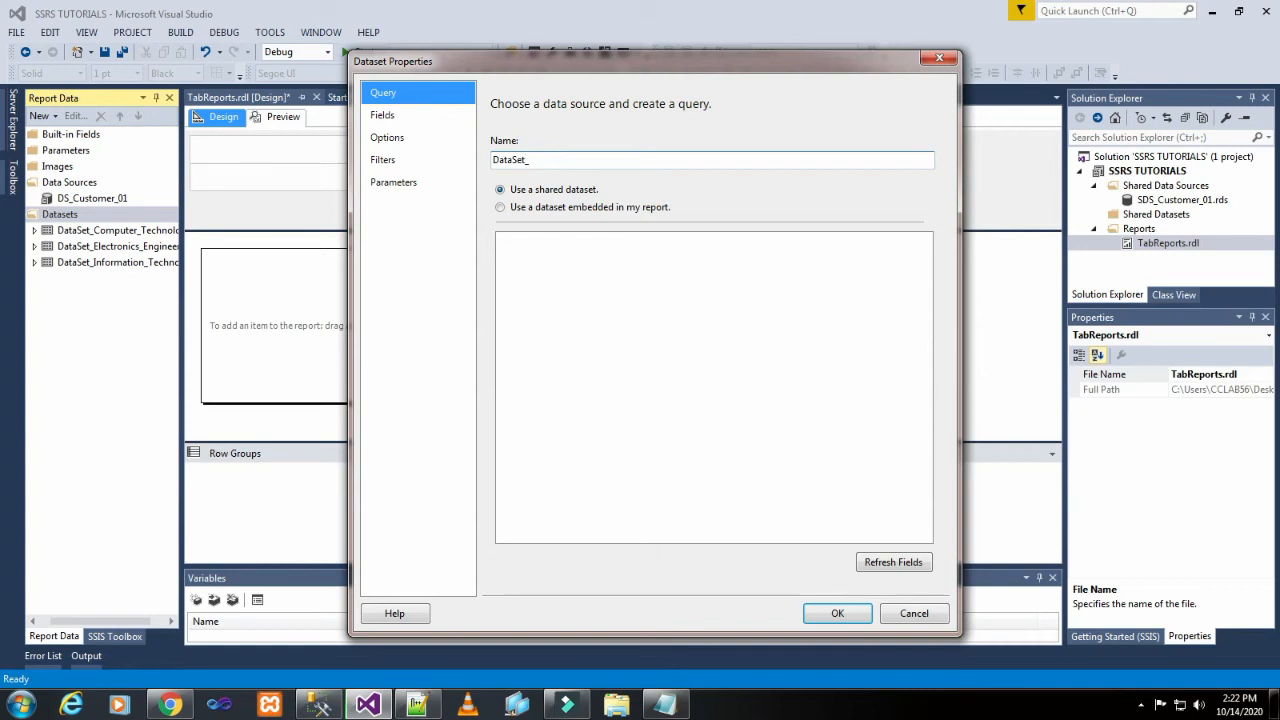
Step: Complete the fourth dataset's name as DataSet_Mechanical_Engineering, using the department name from the Notepad list
left_click(665, 705)
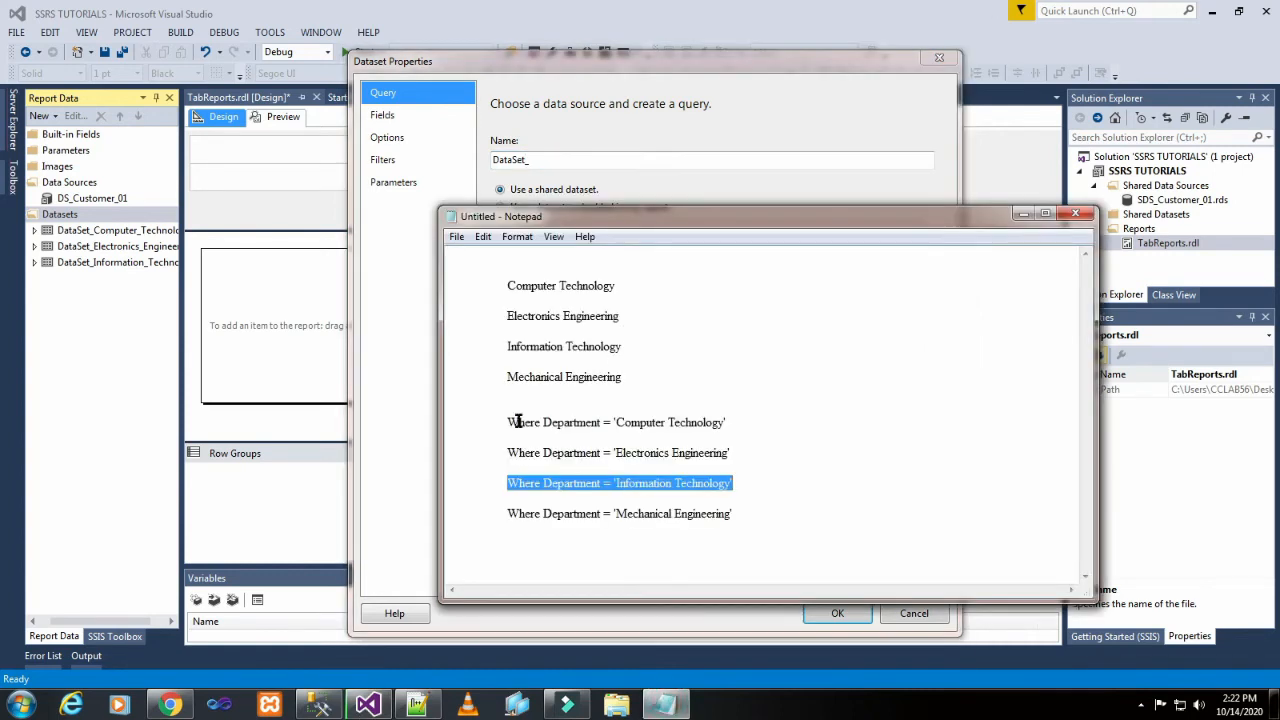
left_click_drag(507, 376, 623, 376)
key("ctrl+c")
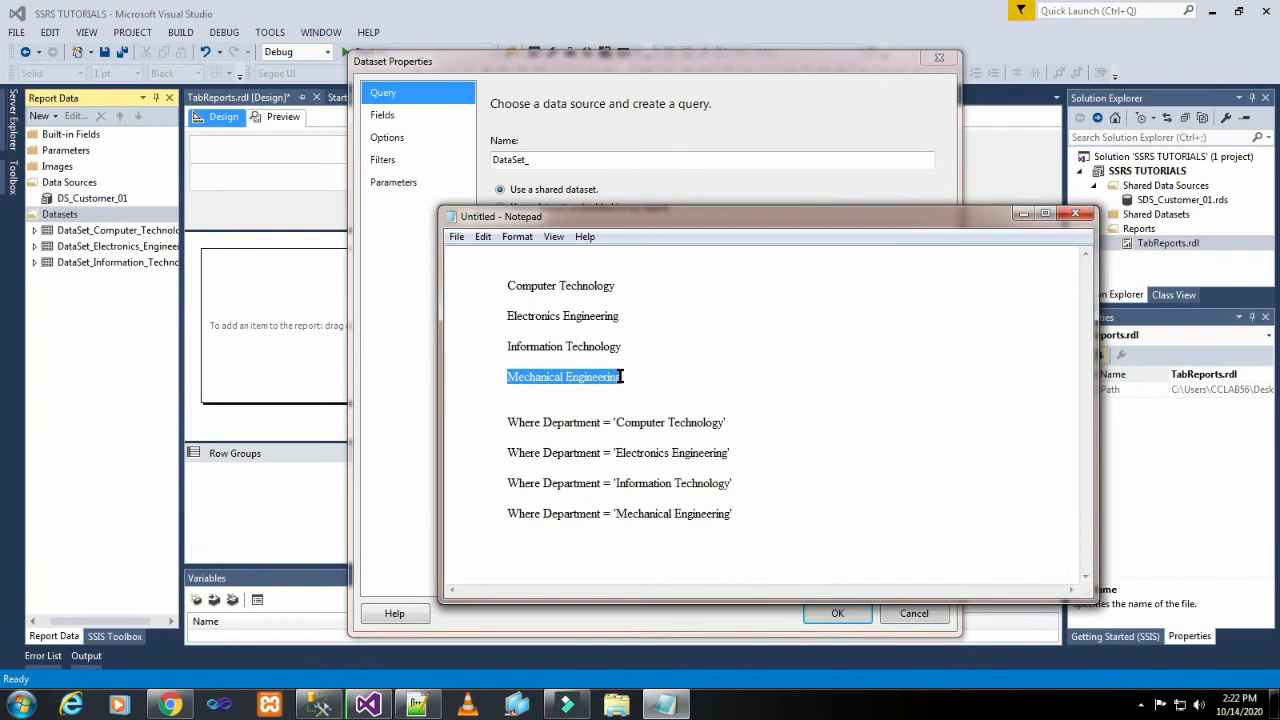
left_click(545, 155)
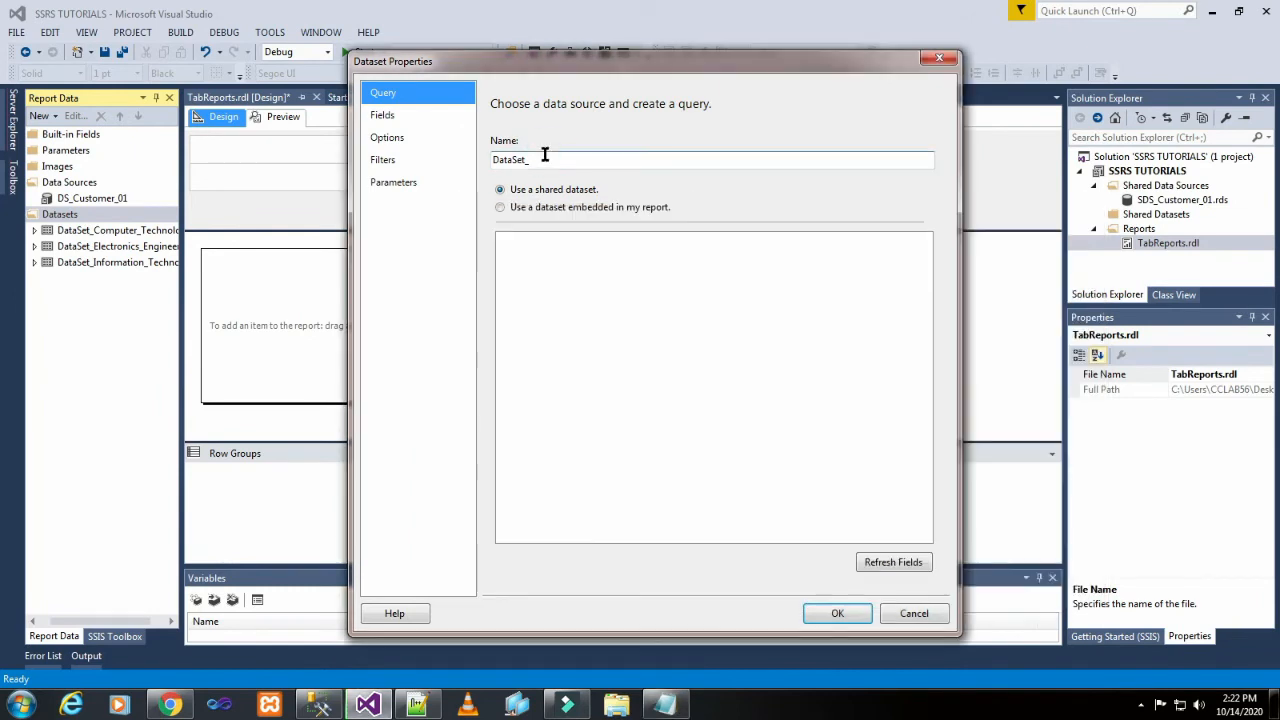
key("ctrl+v")
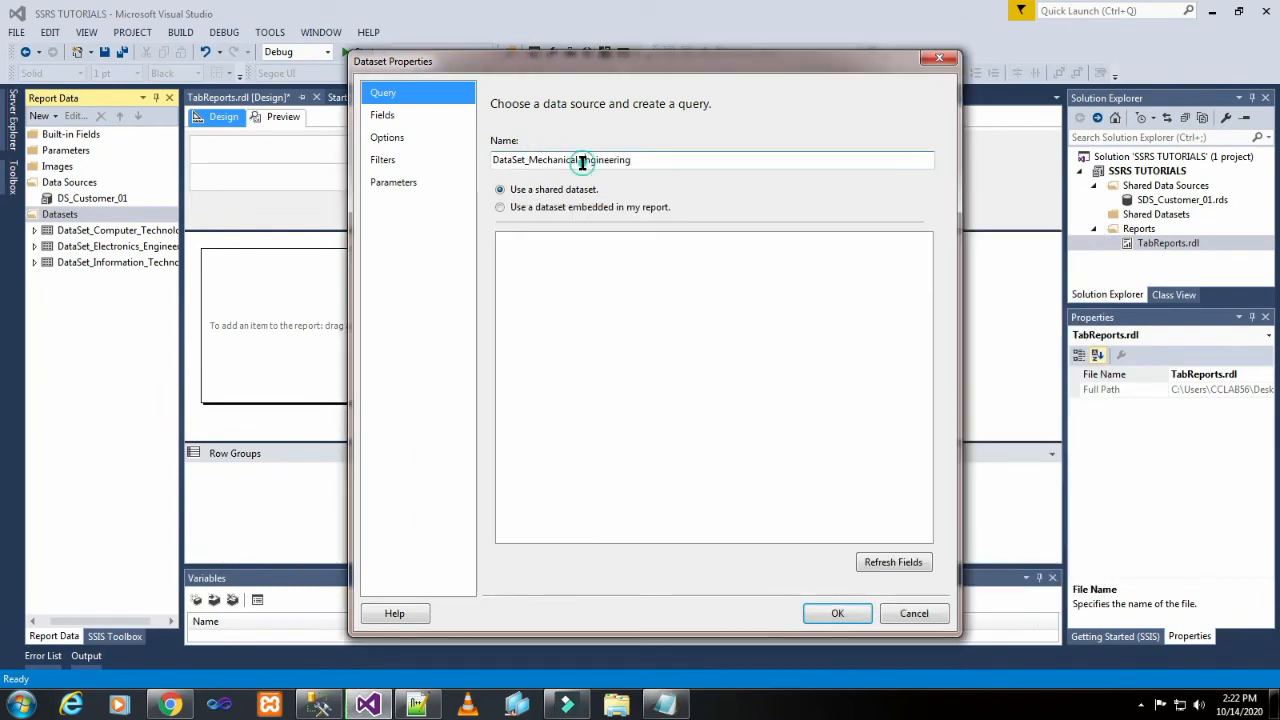
left_click(580, 160)
key("BackSpace")
type("_")
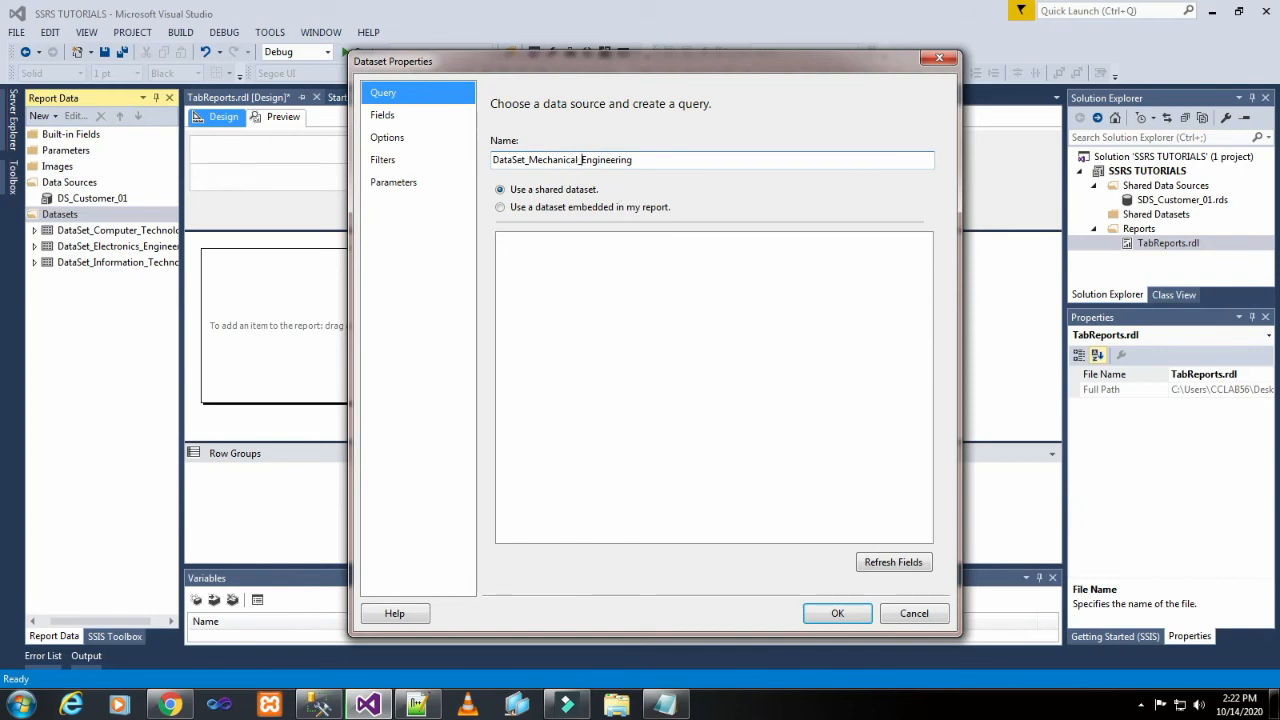
Step: Embed the Mechanical Engineering dataset in the report with DS_Customer_01 as its data source
left_click(594, 210)
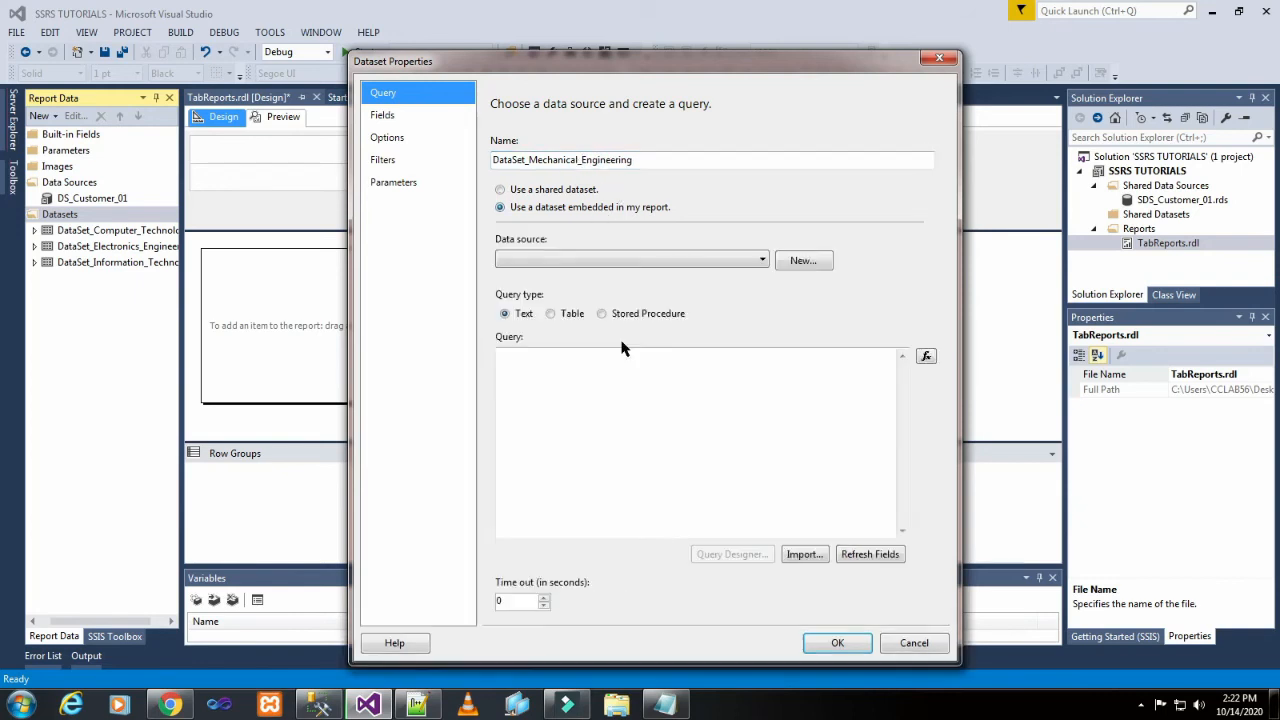
left_click(590, 259)
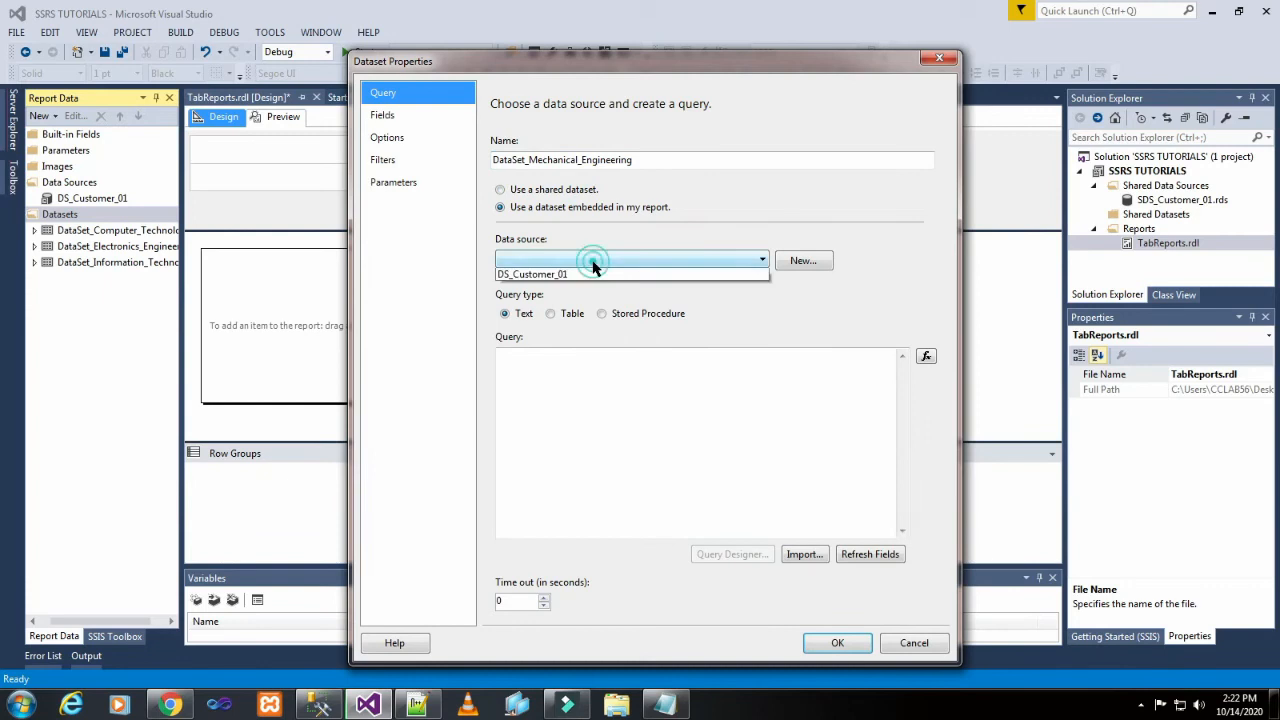
left_click(590, 276)
Step: Paste the Customer_01 SELECT query from SQL Server Management Studio into the Mechanical Engineering dataset's query
left_click(319, 705)
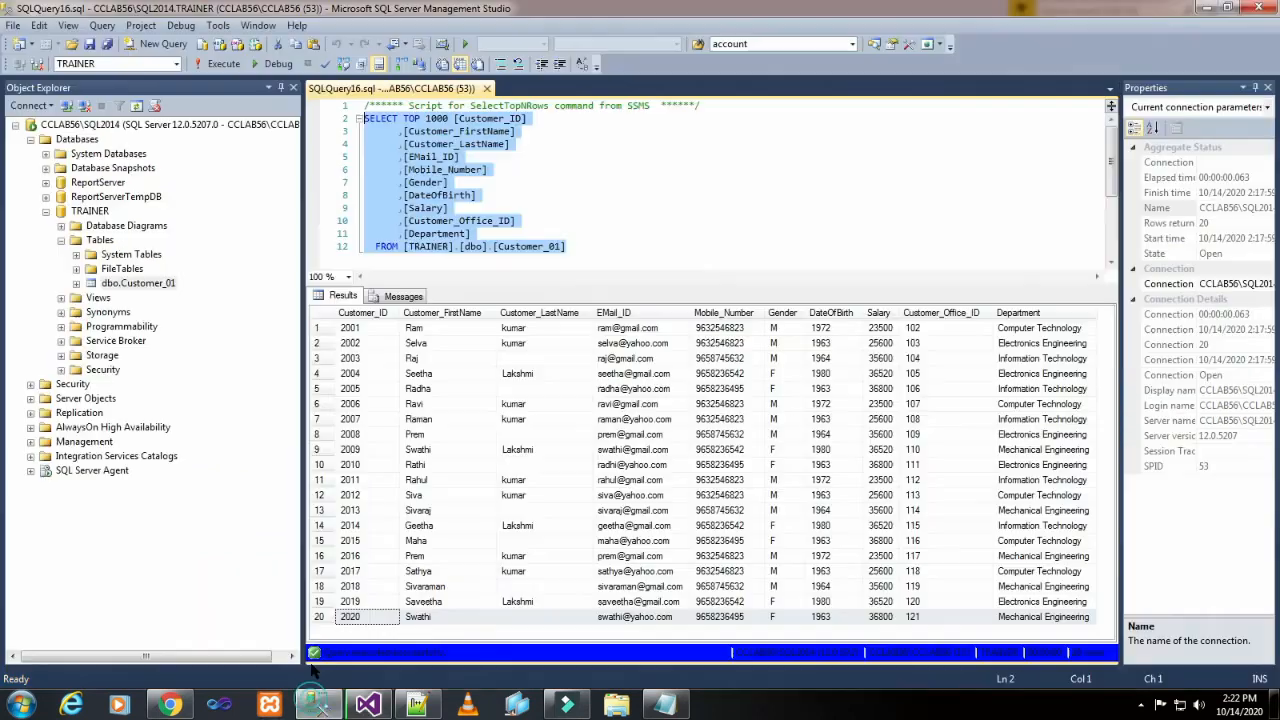
left_click(368, 705)
left_click(563, 393)
type("SELECT TOP 1000 [Customer_ID]       ,[Customer_FirstName]       ,[Customer_LastName]       ,[EMail_ID]       ,[Mobile_Number]       ,[Gender]       ,[DateOfBirth]       ,[Salary]       ,[Customer_Office_ID]       ,[Department]   FROM [TRAINER].[dbo].[Customer_01]")
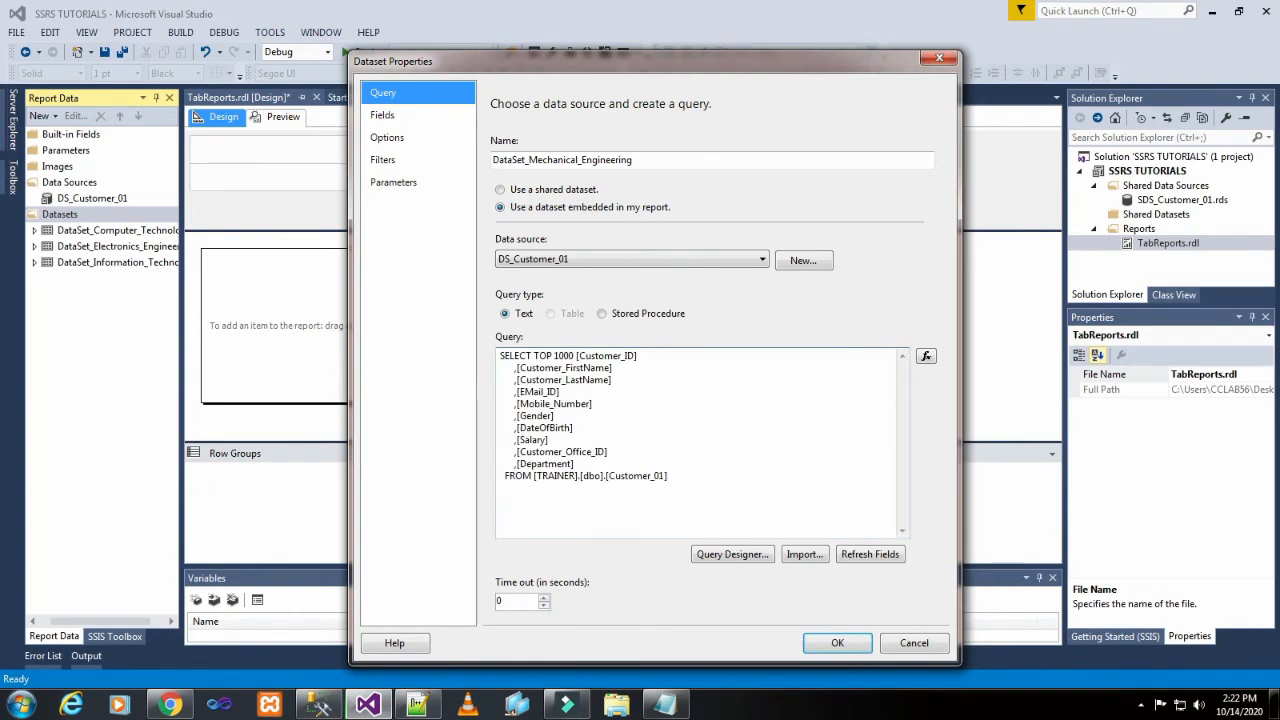
Step: Append Where Department = 'Mechanical Engineering' from the Notepad list to the Mechanical Engineering dataset's query
left_click(664, 705)
left_click(507, 510)
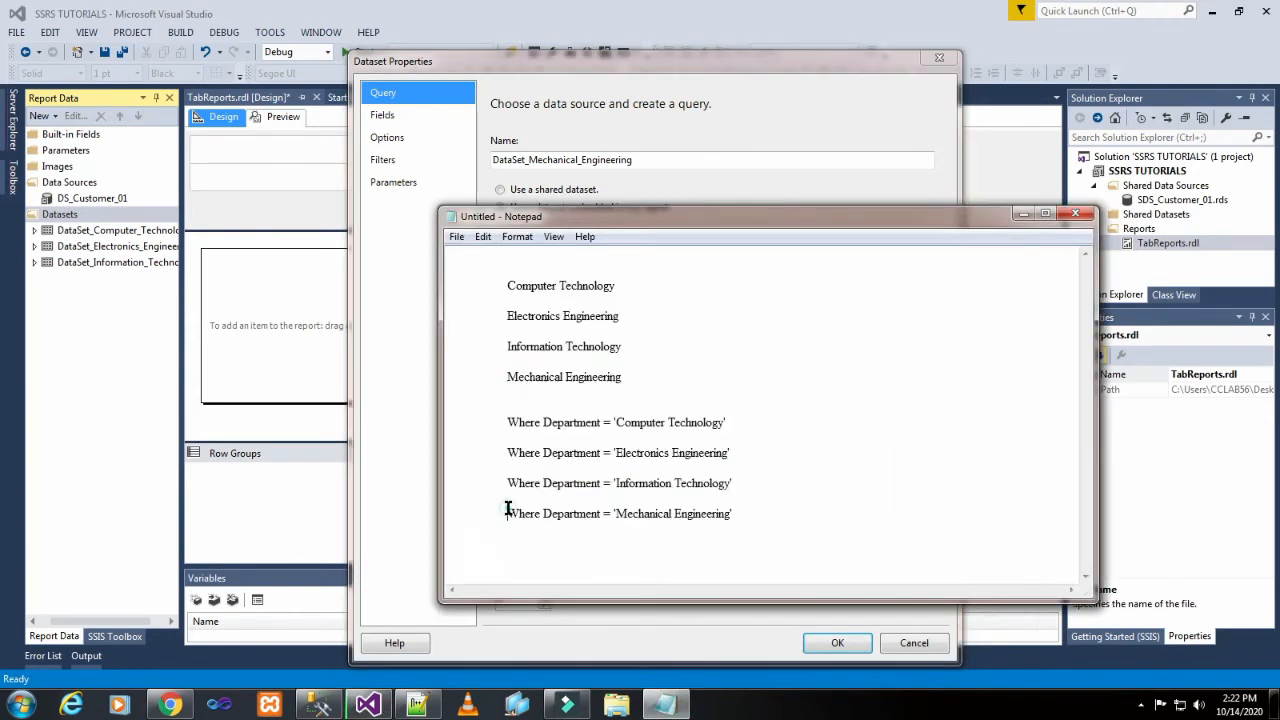
left_click_drag(507, 510, 732, 515)
key("ctrl+c")
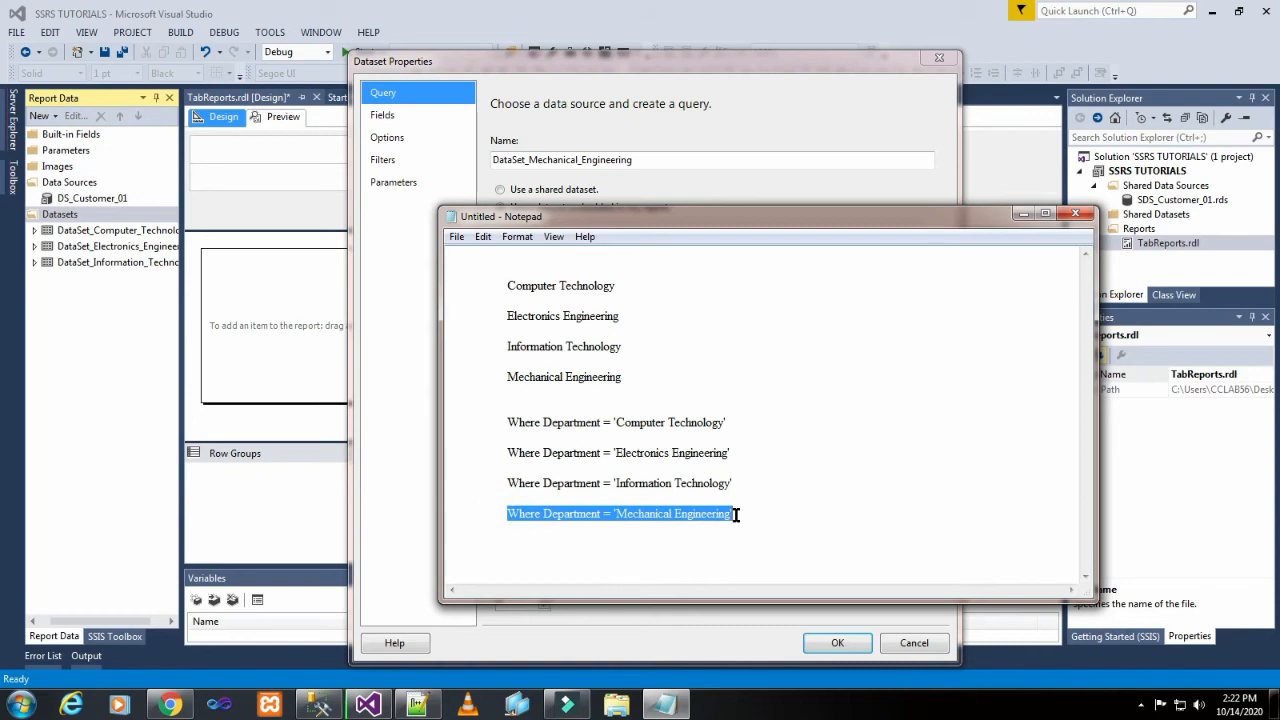
left_click(386, 320)
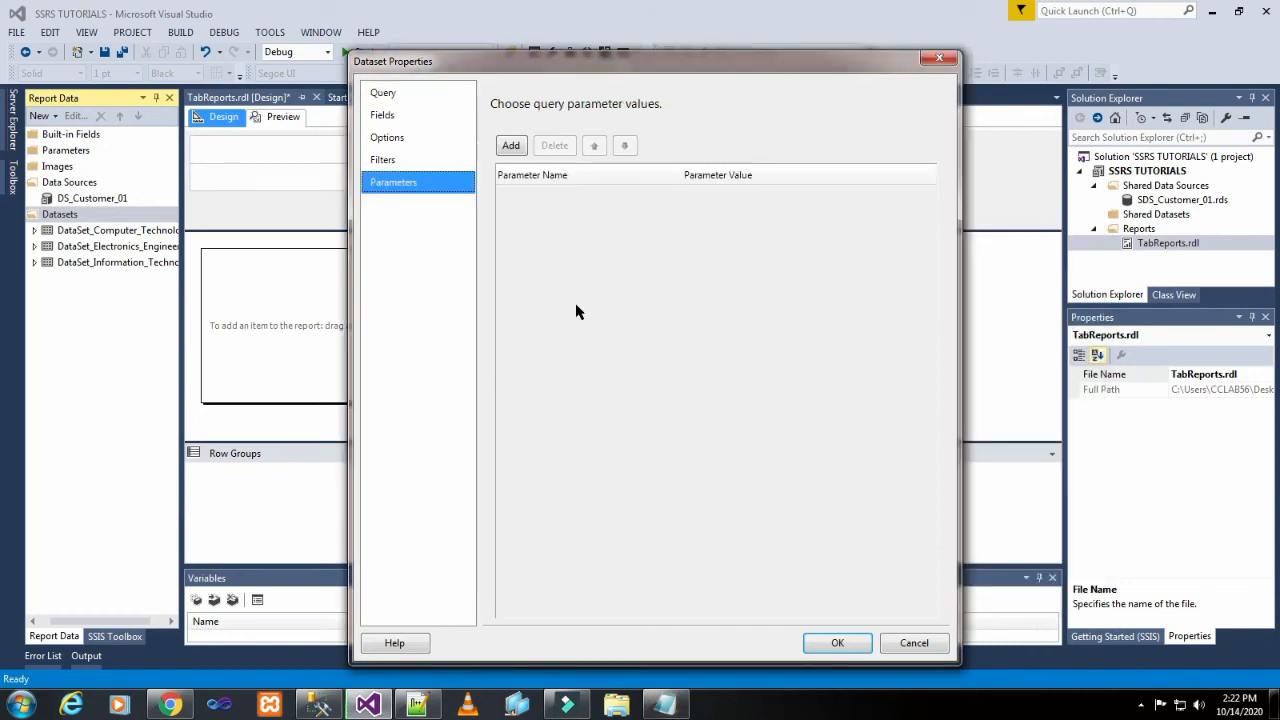
left_click(388, 92)
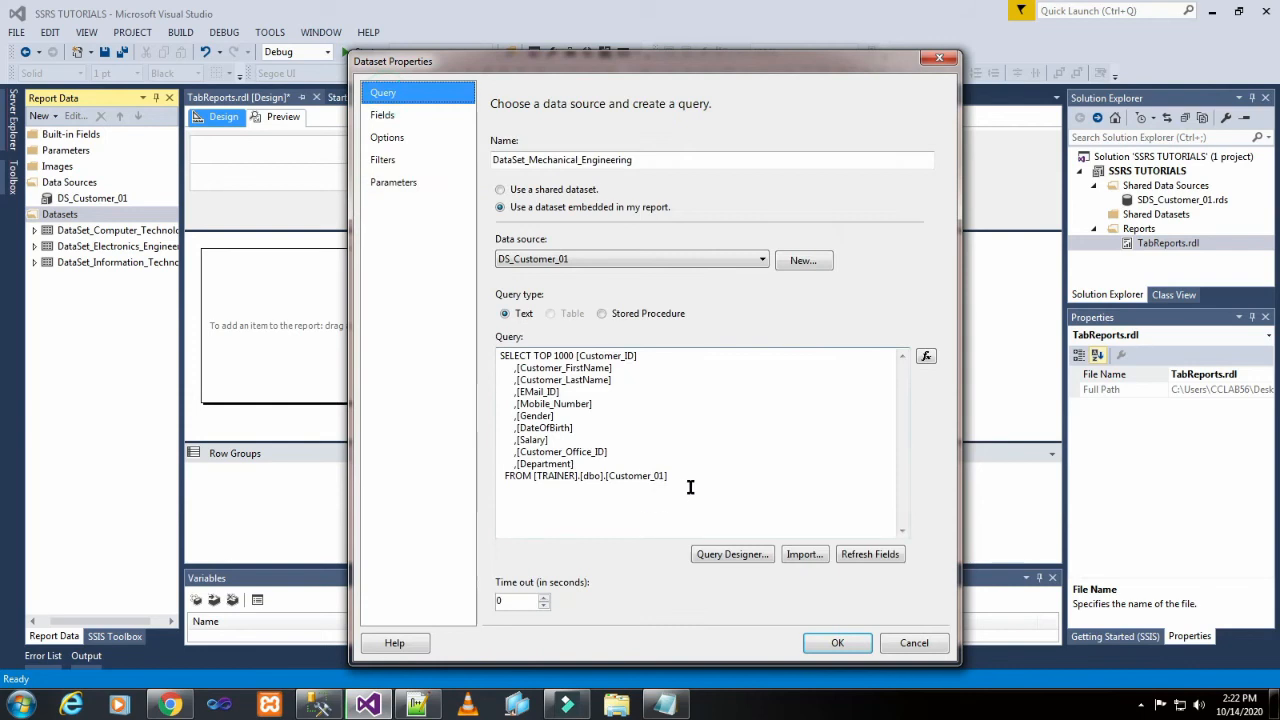
key("ctrl+v")
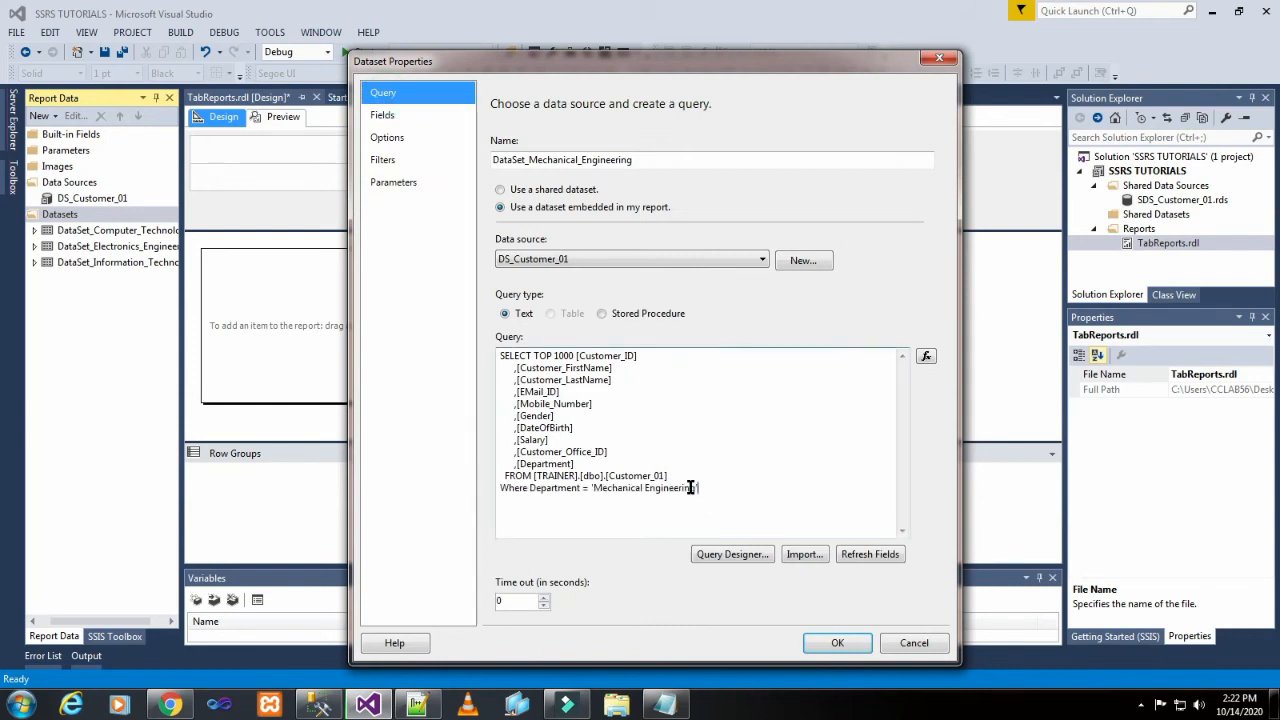
Step: Save the Mechanical Engineering dataset to the report and return to the report body
left_click(820, 643)
left_click(35, 278)
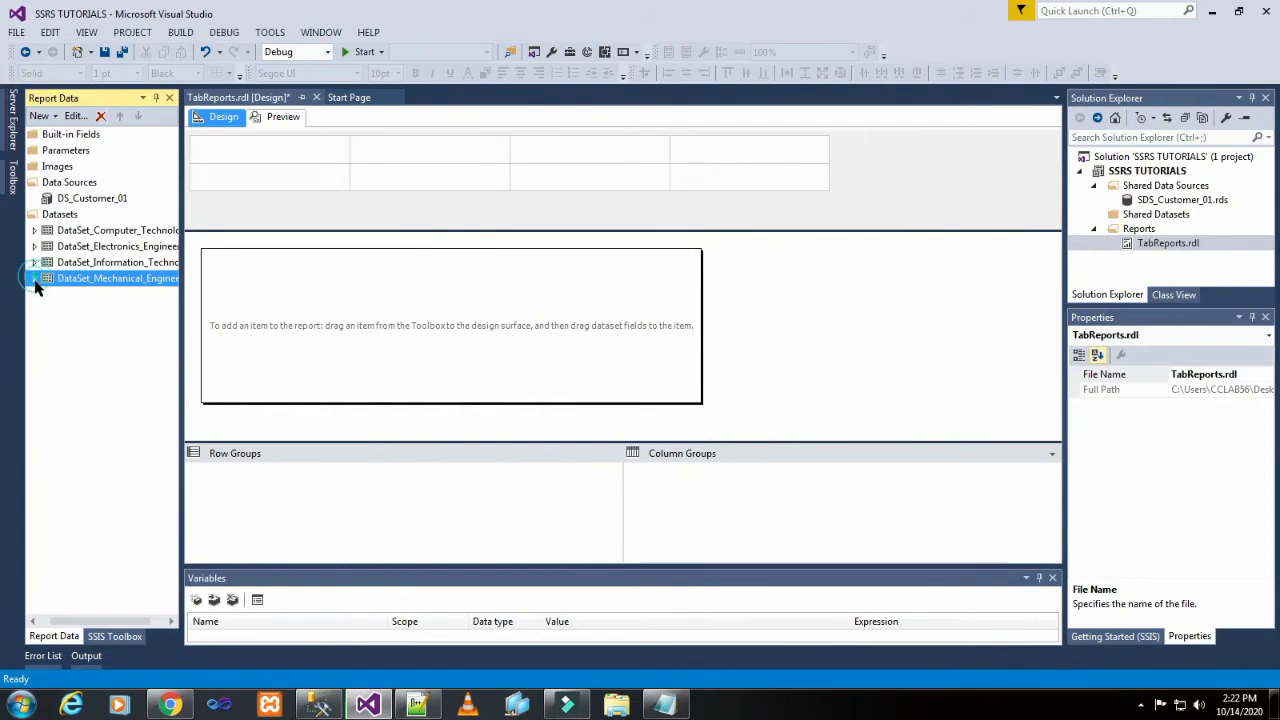
left_click(345, 314)
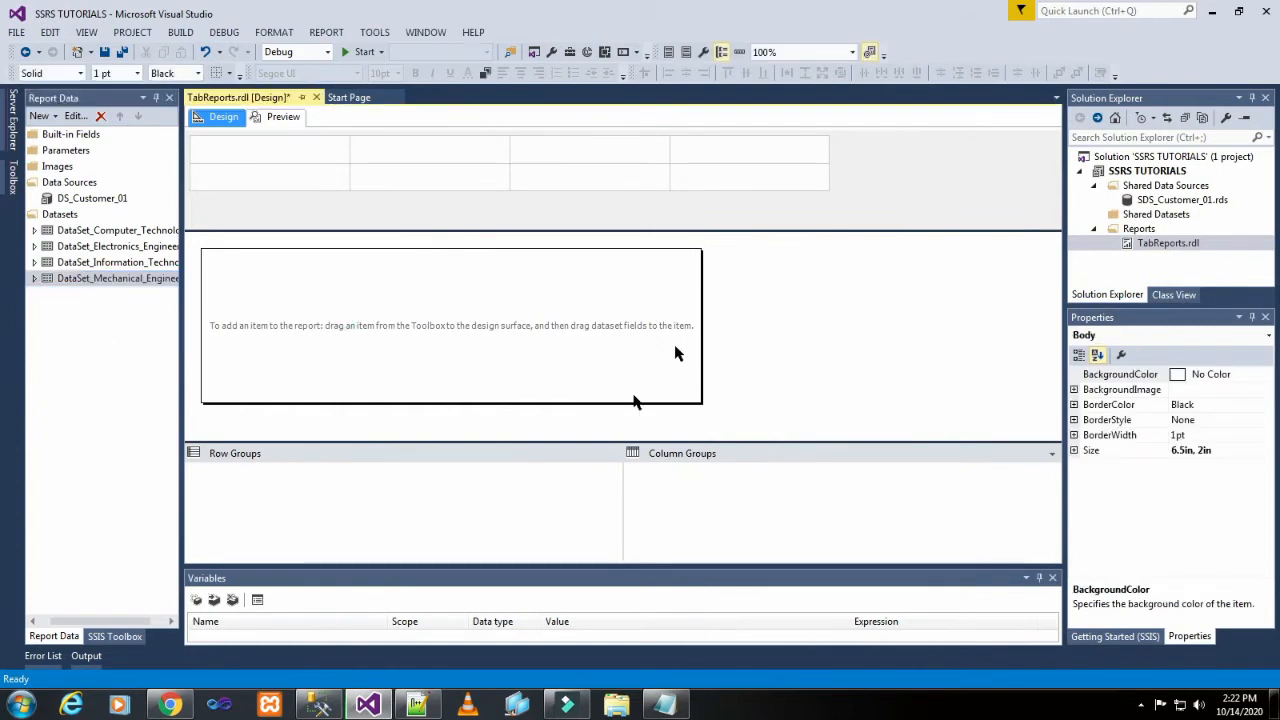
Step: Enlarge the report design area by shrinking the row and column groups area and the parameters grid
left_click(597, 432)
left_click_drag(587, 441, 580, 539)
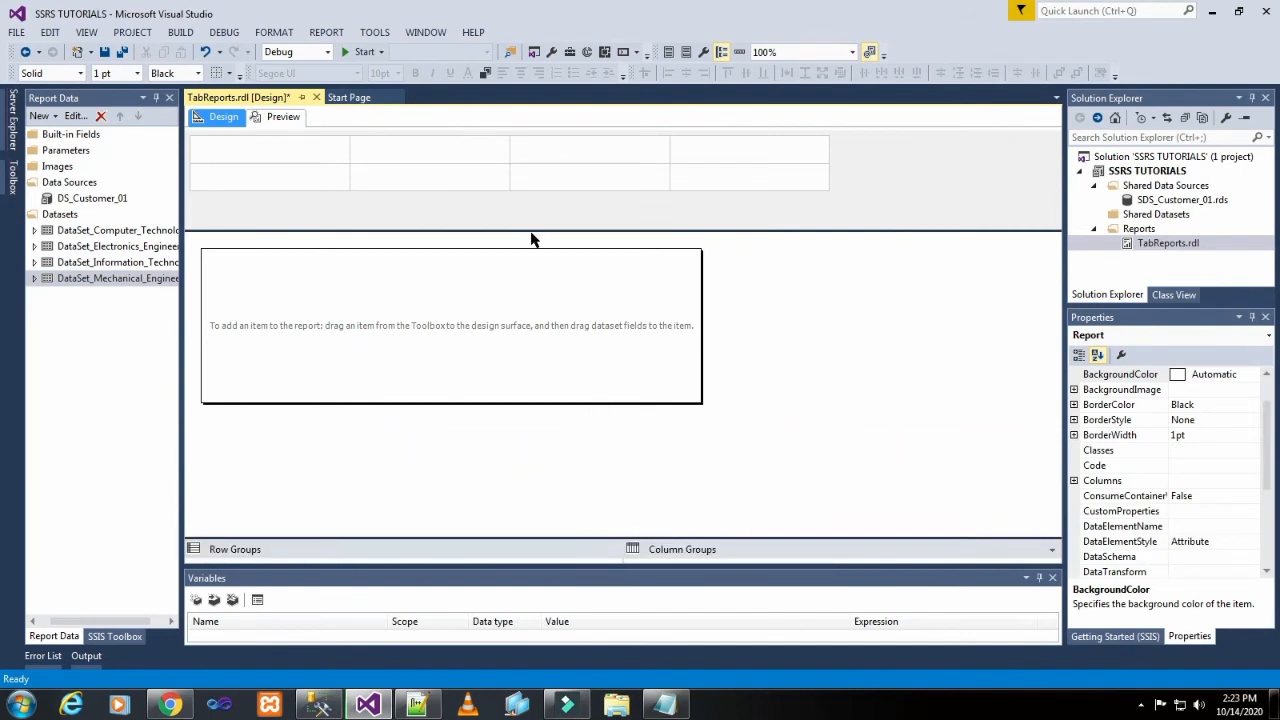
left_click_drag(531, 231, 535, 151)
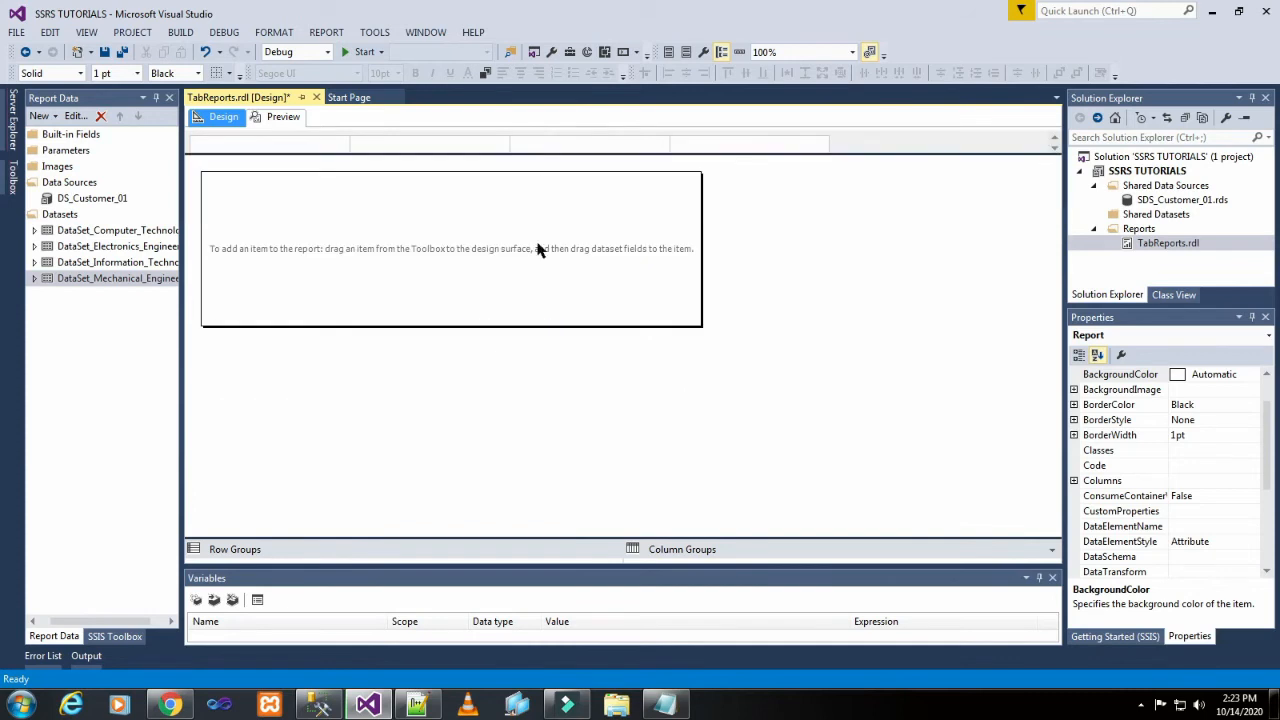
Step: Add a page header to the report
left_click(537, 249)
right_click(528, 383)
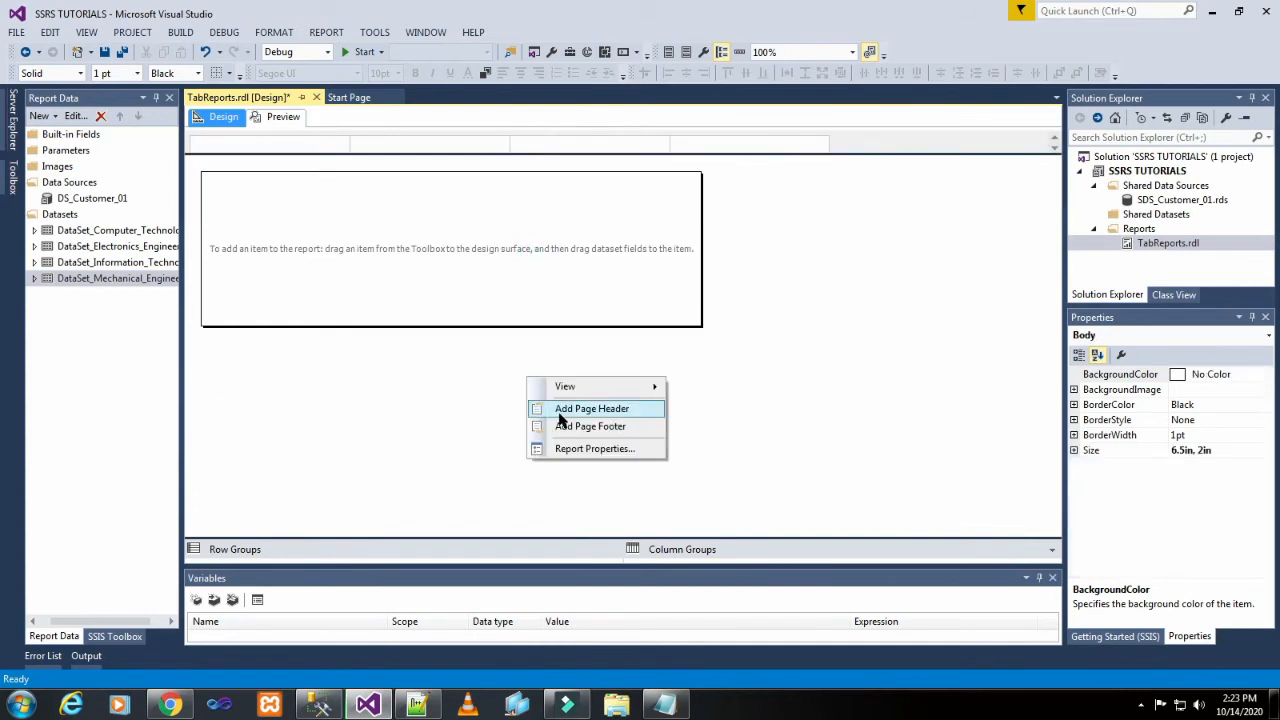
left_click(557, 411)
Step: Insert a text box in the page header and enter the title Tab_Reports_Details
left_click(416, 222)
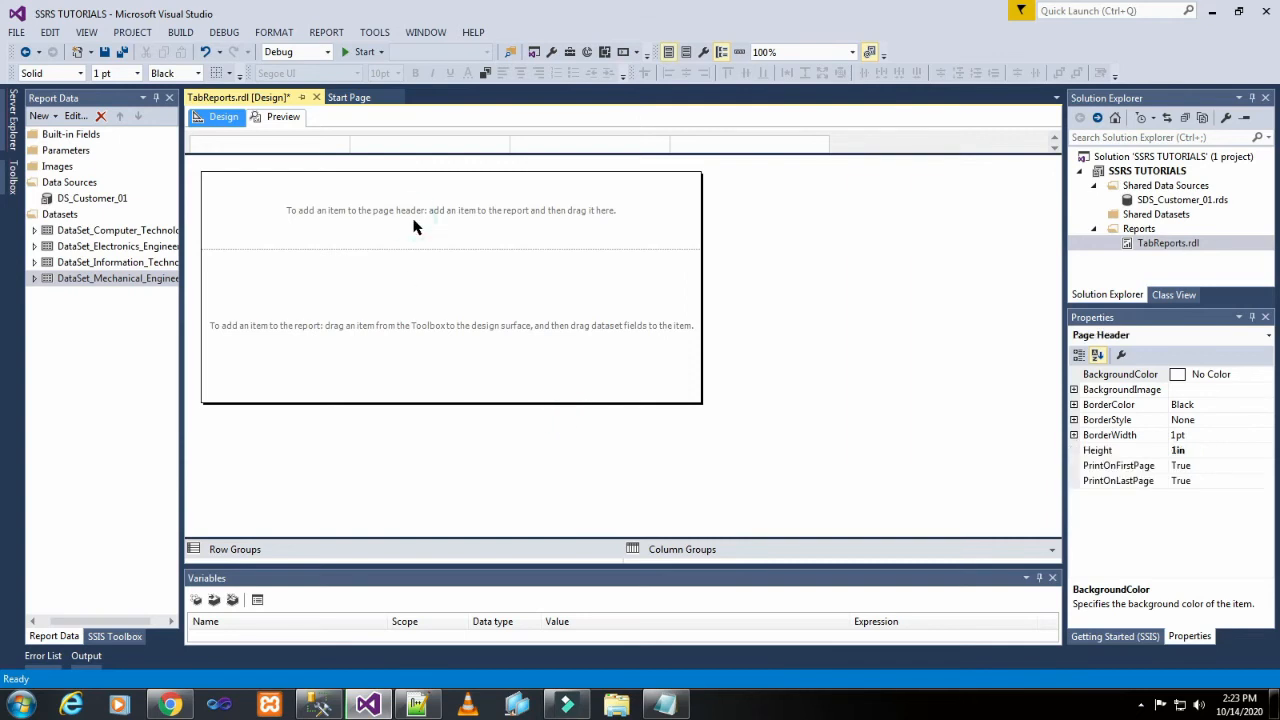
right_click(416, 222)
mouse_move(452, 312)
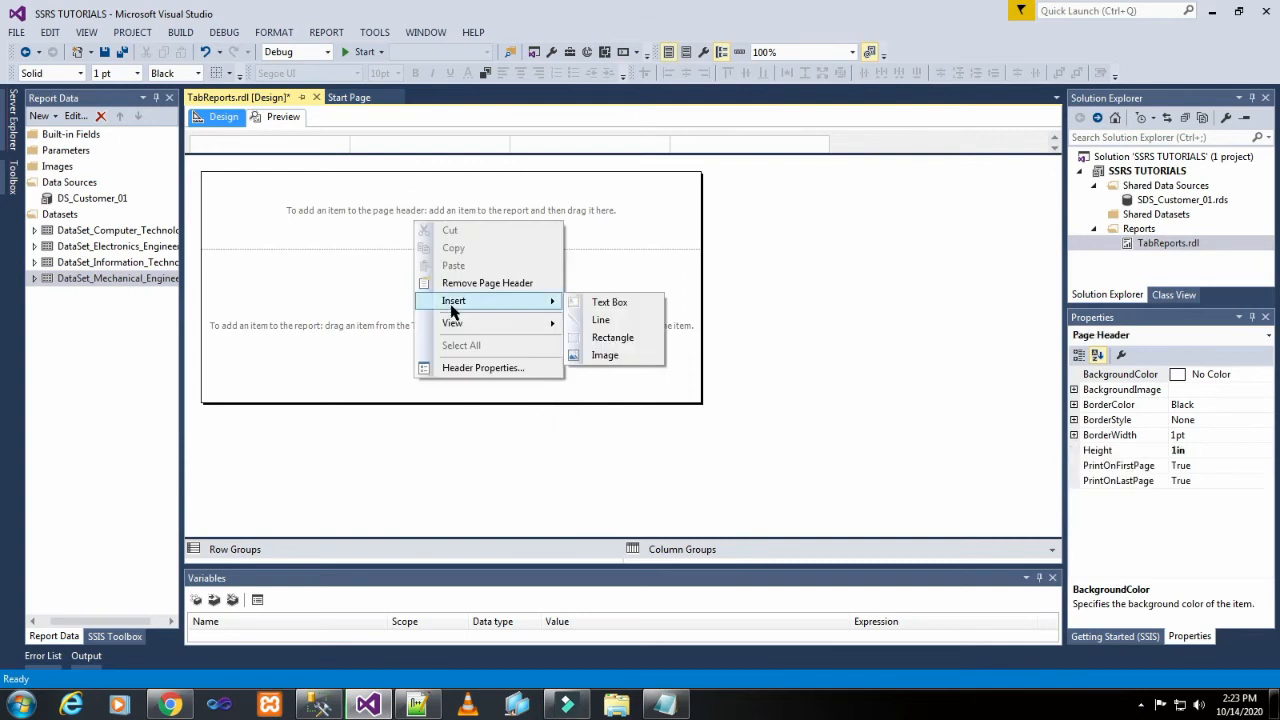
left_click(600, 302)
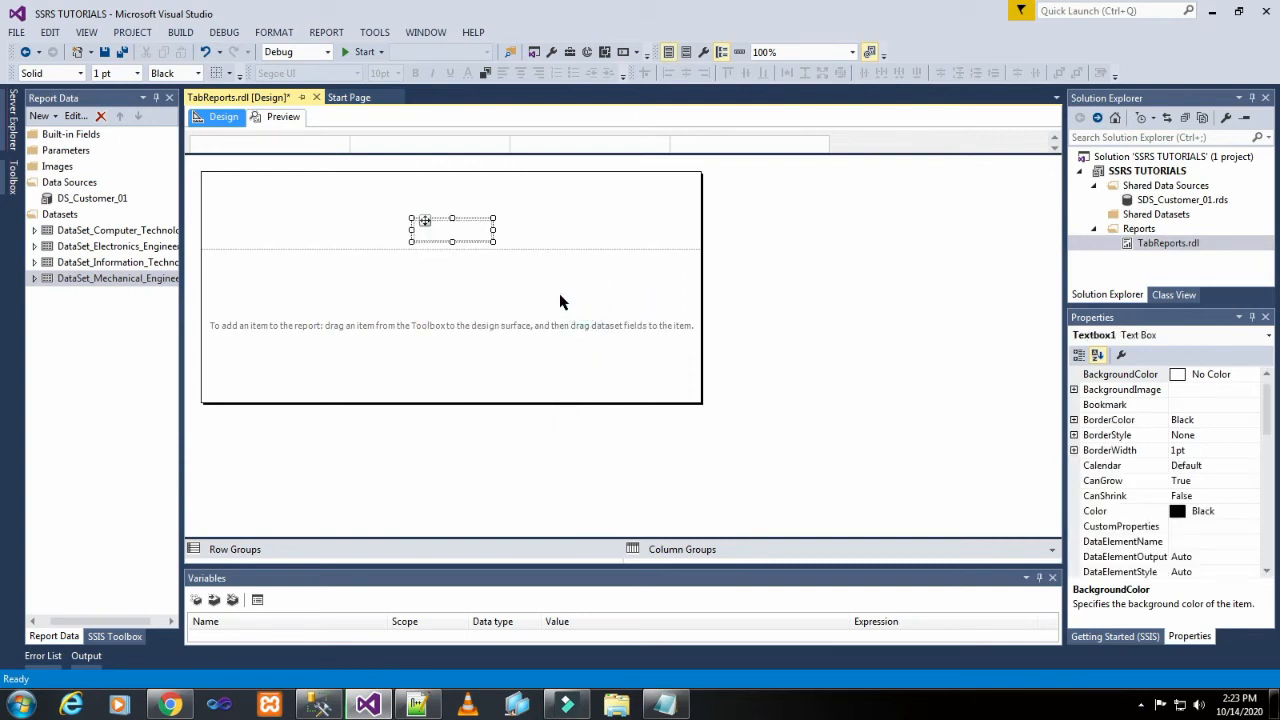
left_click(475, 231)
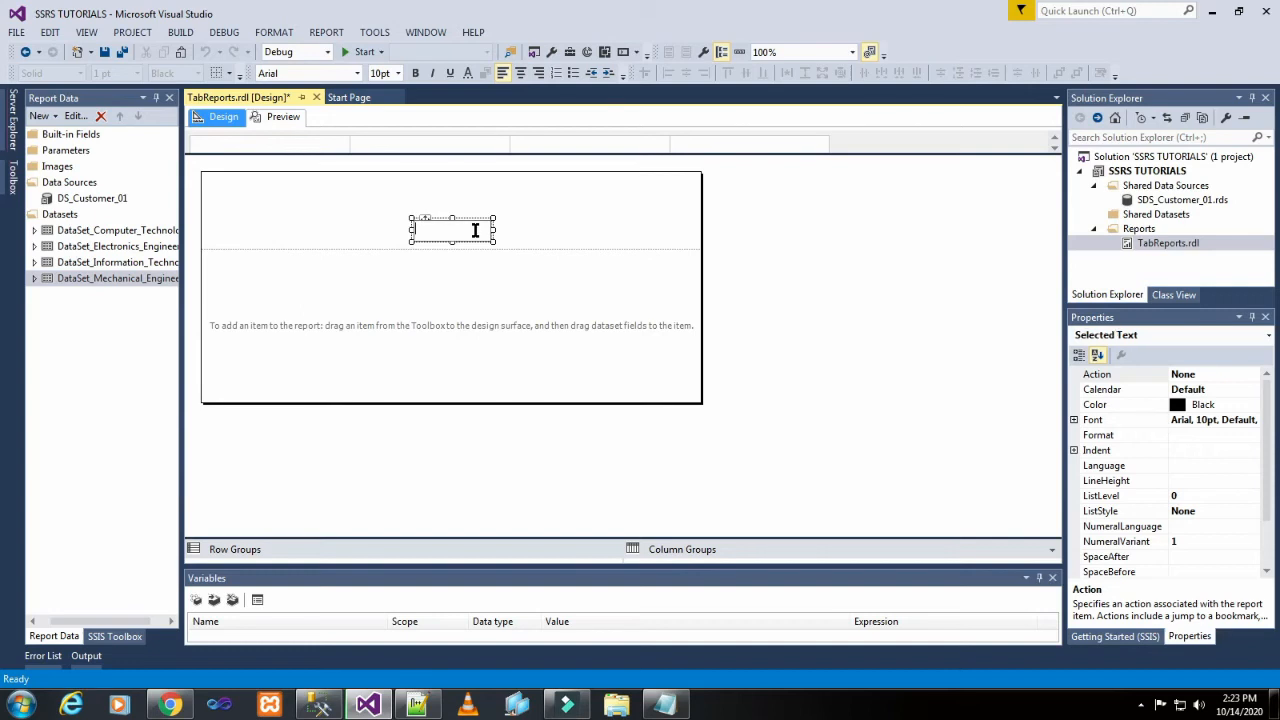
type("Tab_Repo")
type("rts")
type("_Details")
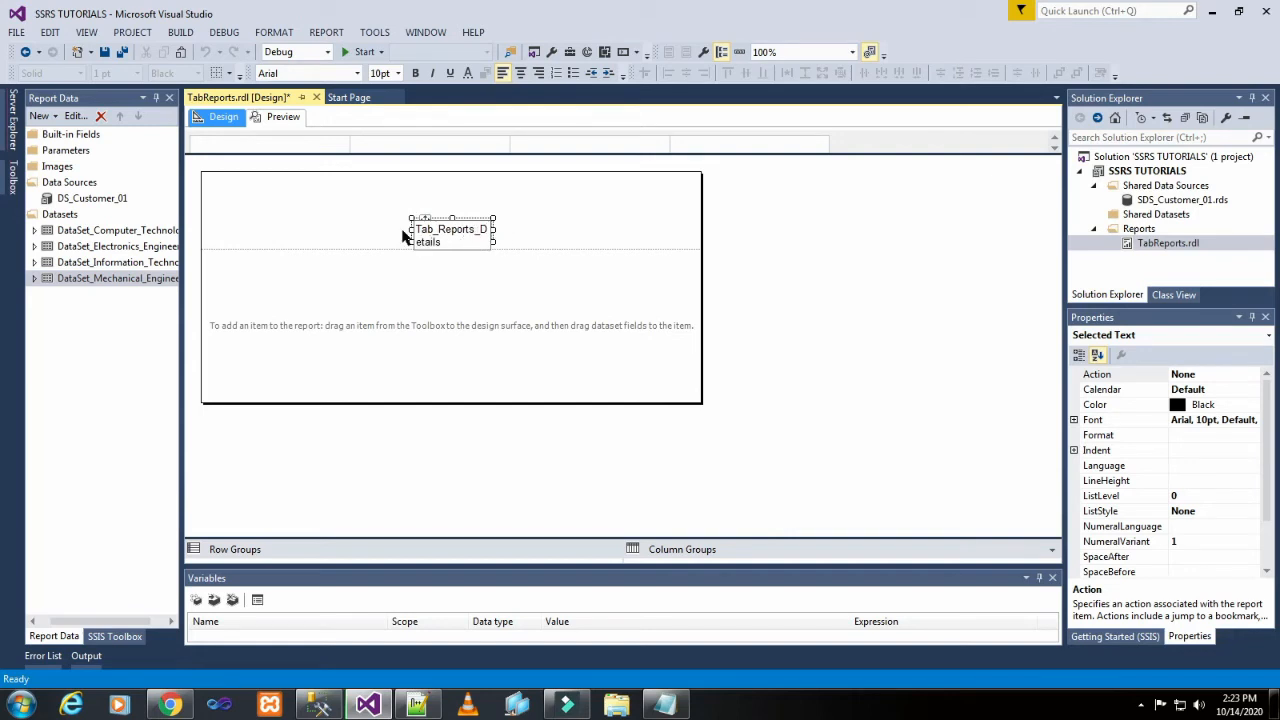
Step: Widen the Tab_Reports_Details text box in both directions so it spans nearly the full page header
left_click(401, 230)
left_click(428, 236)
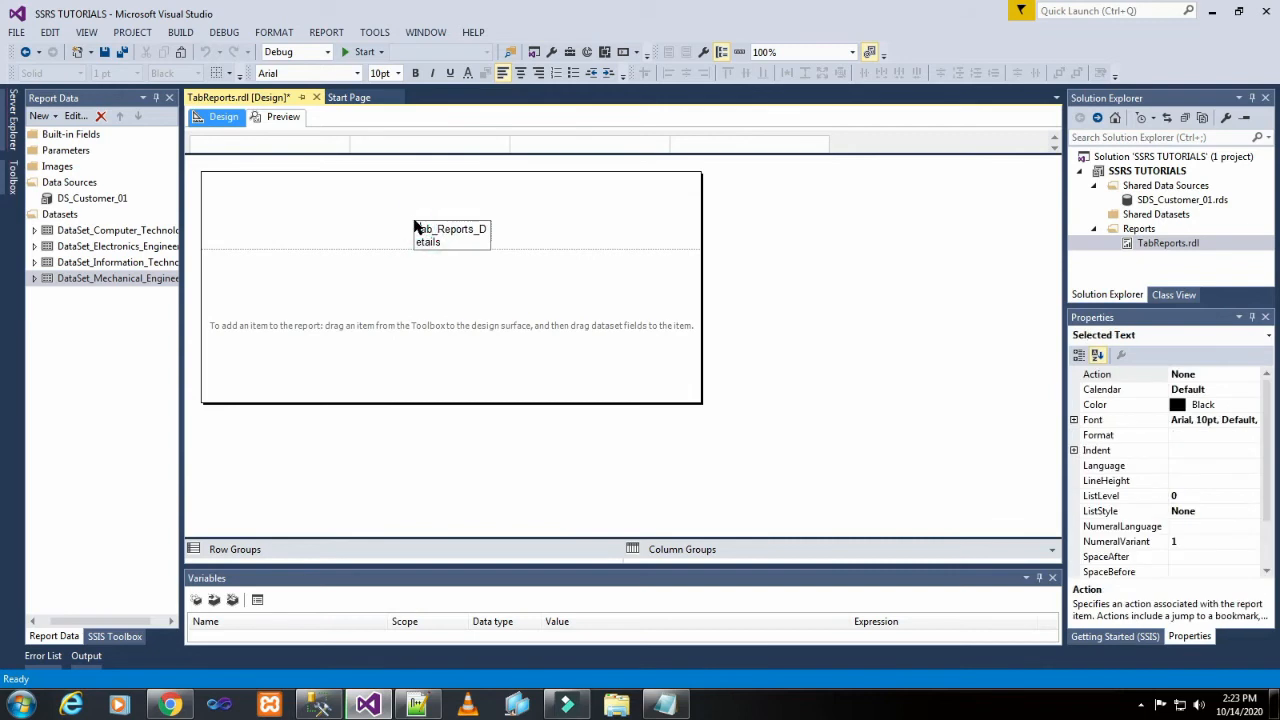
left_click(415, 224)
left_click(539, 216)
left_click(529, 269)
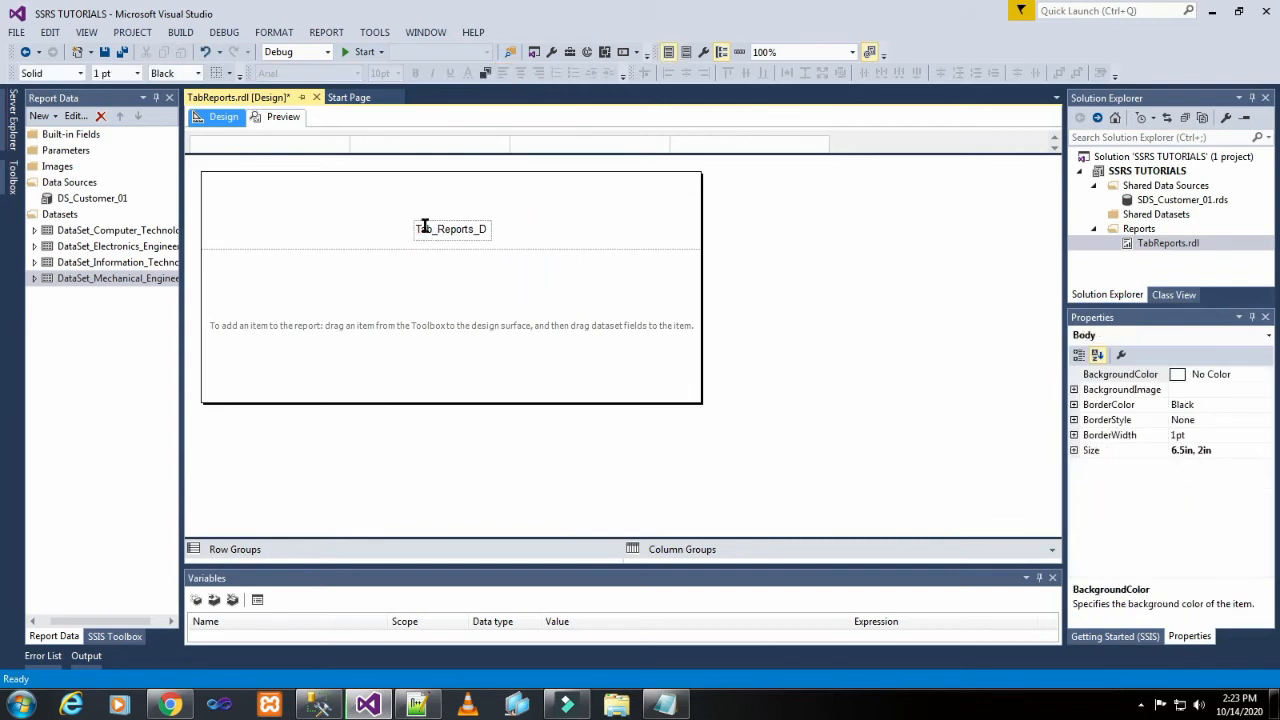
left_click(420, 228)
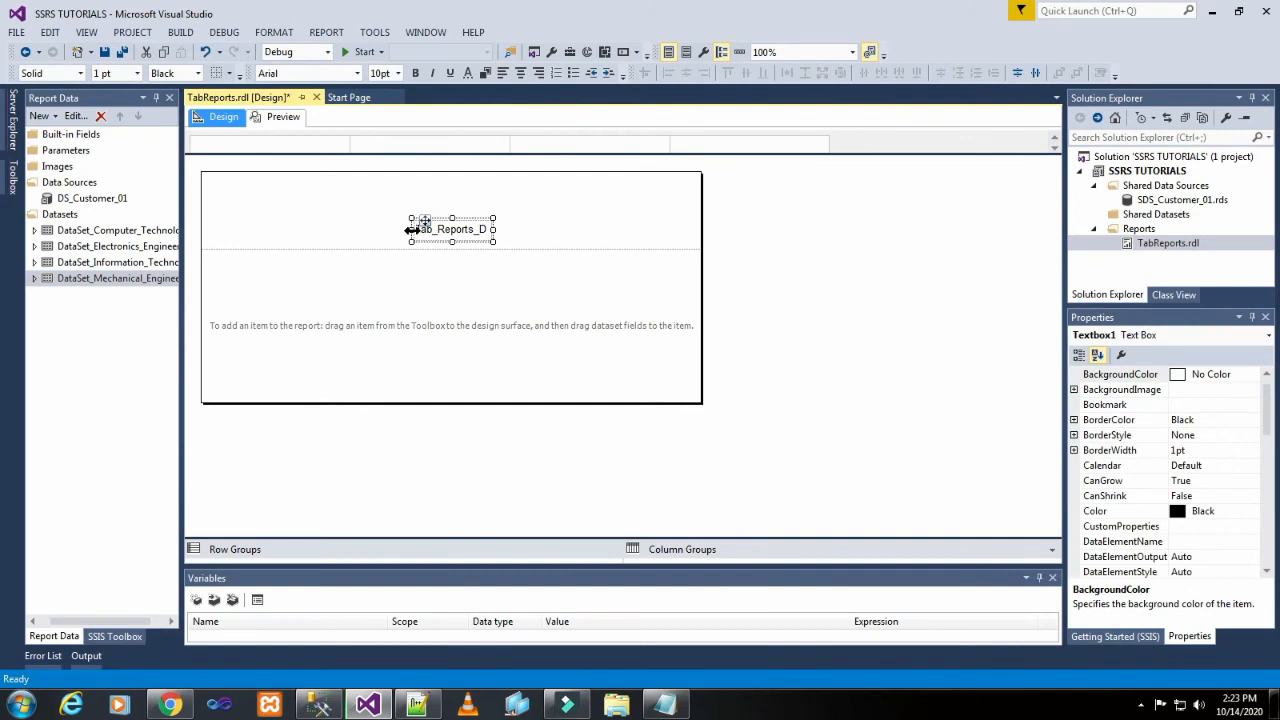
left_click_drag(411, 230, 228, 230)
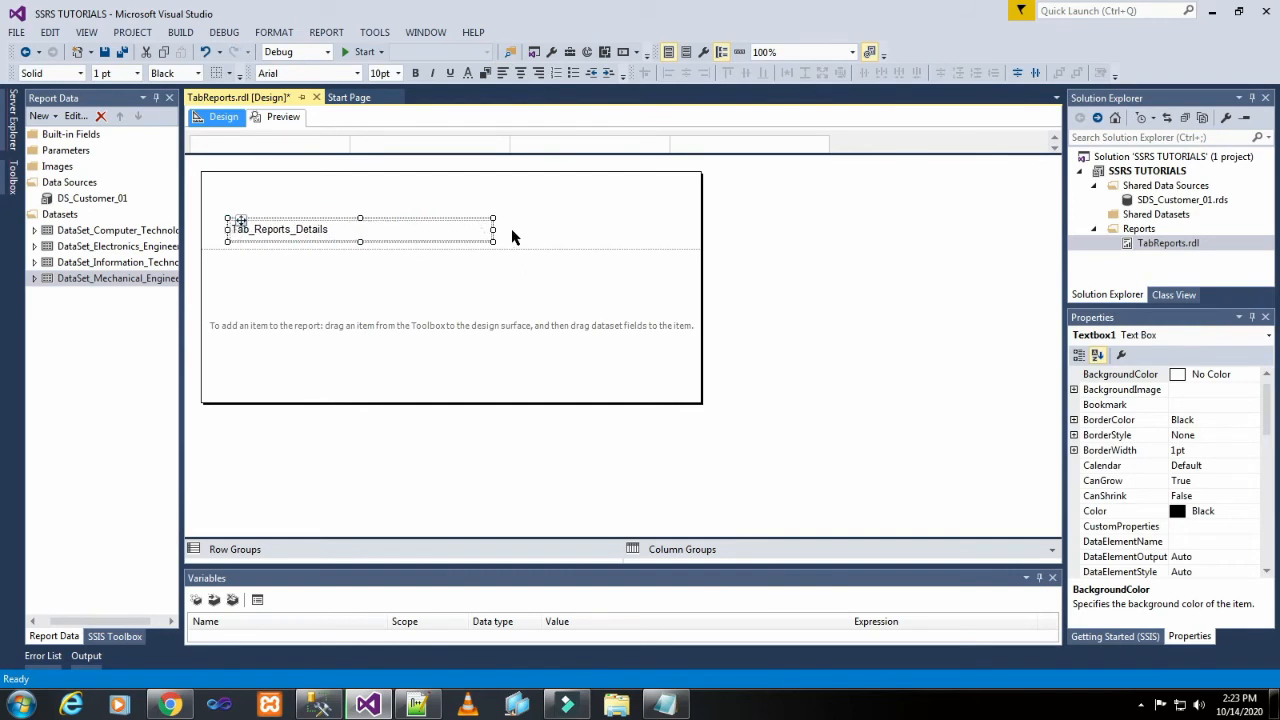
left_click_drag(494, 230, 682, 231)
left_click(820, 298)
left_click(430, 306)
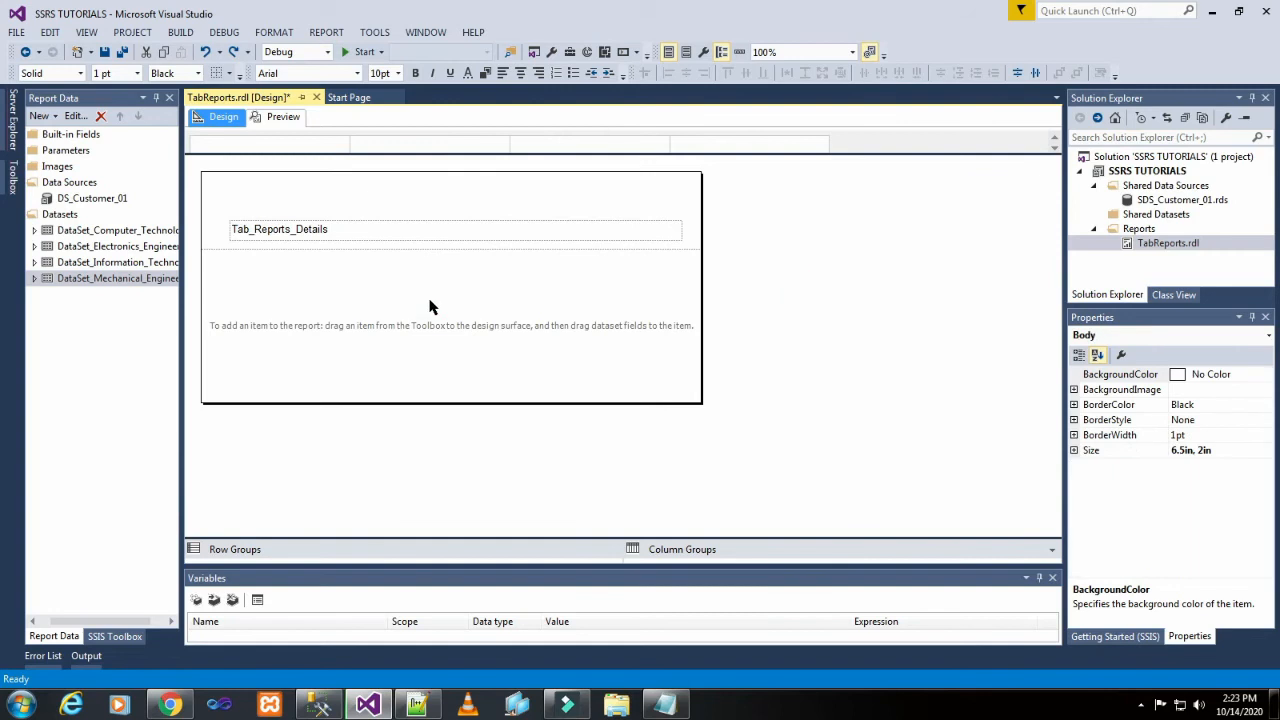
Step: Insert a rectangle in the upper part of the report body and shorten it to a flat strip
right_click(272, 272)
mouse_move(329, 331)
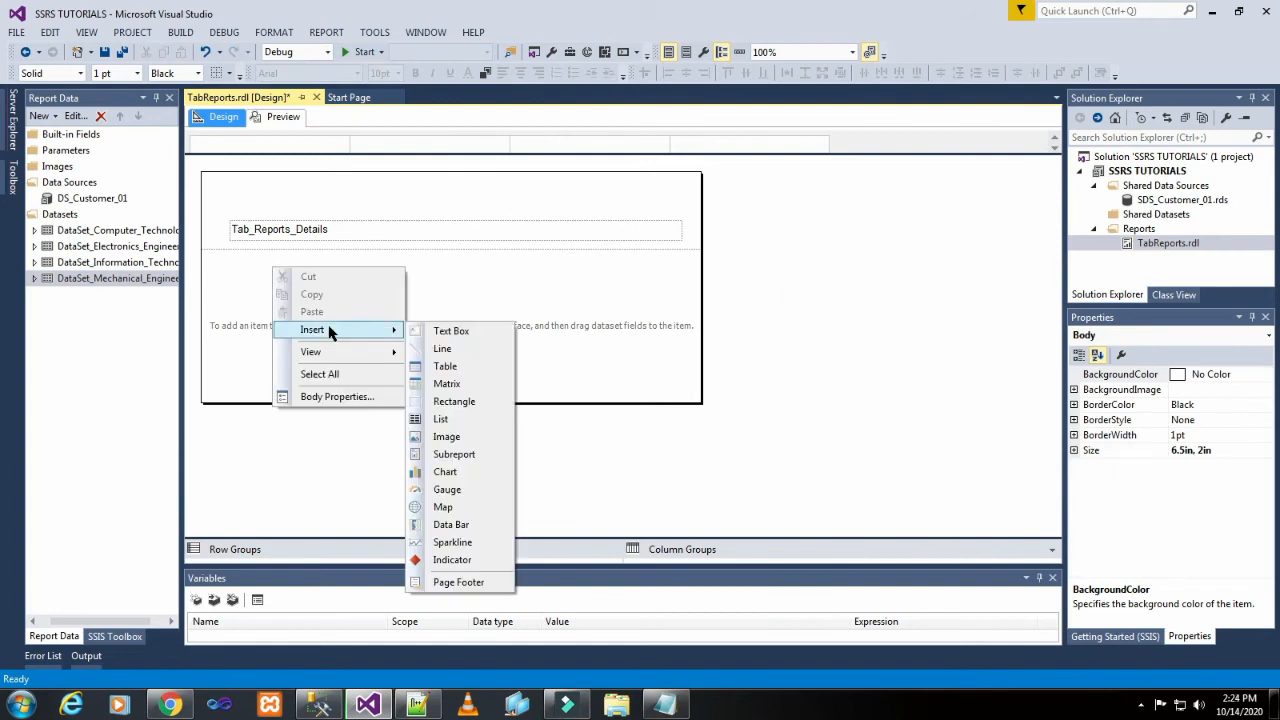
left_click(453, 402)
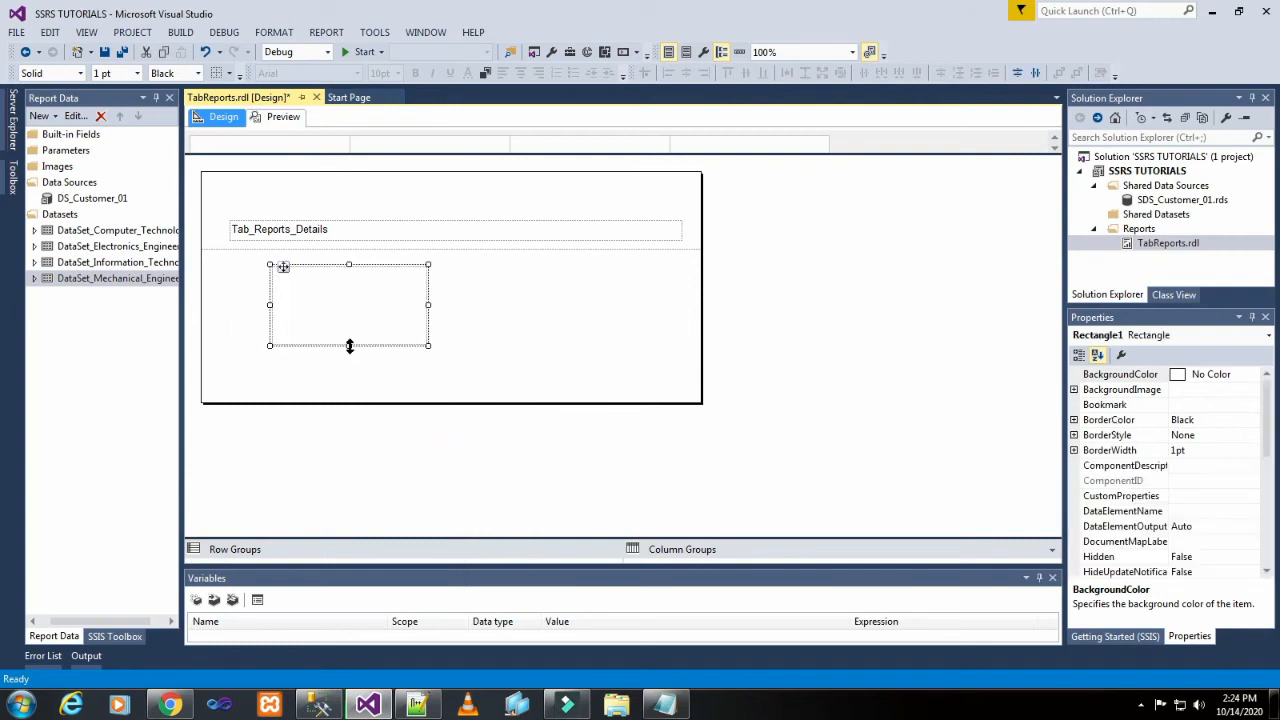
left_click_drag(349, 346, 348, 296)
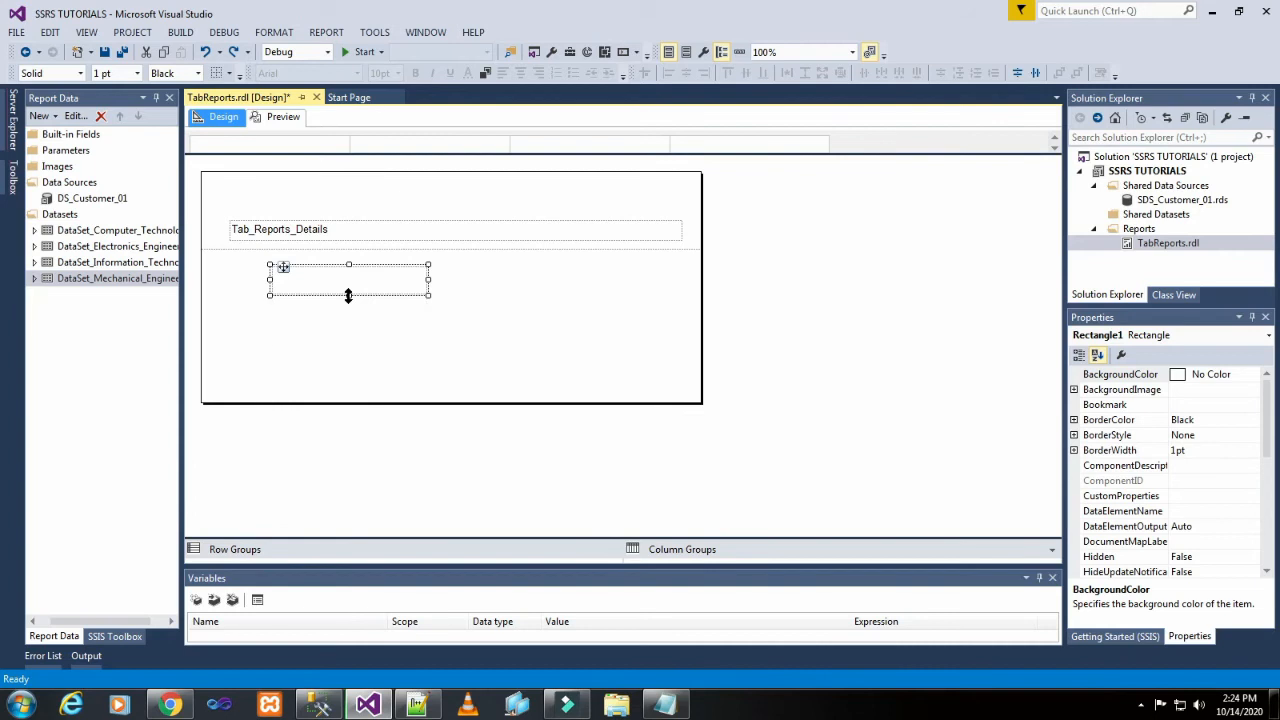
left_click(347, 350)
Step: Insert a second rectangle below the first, shorten it to the same height and align it with the first one's edges
right_click(284, 328)
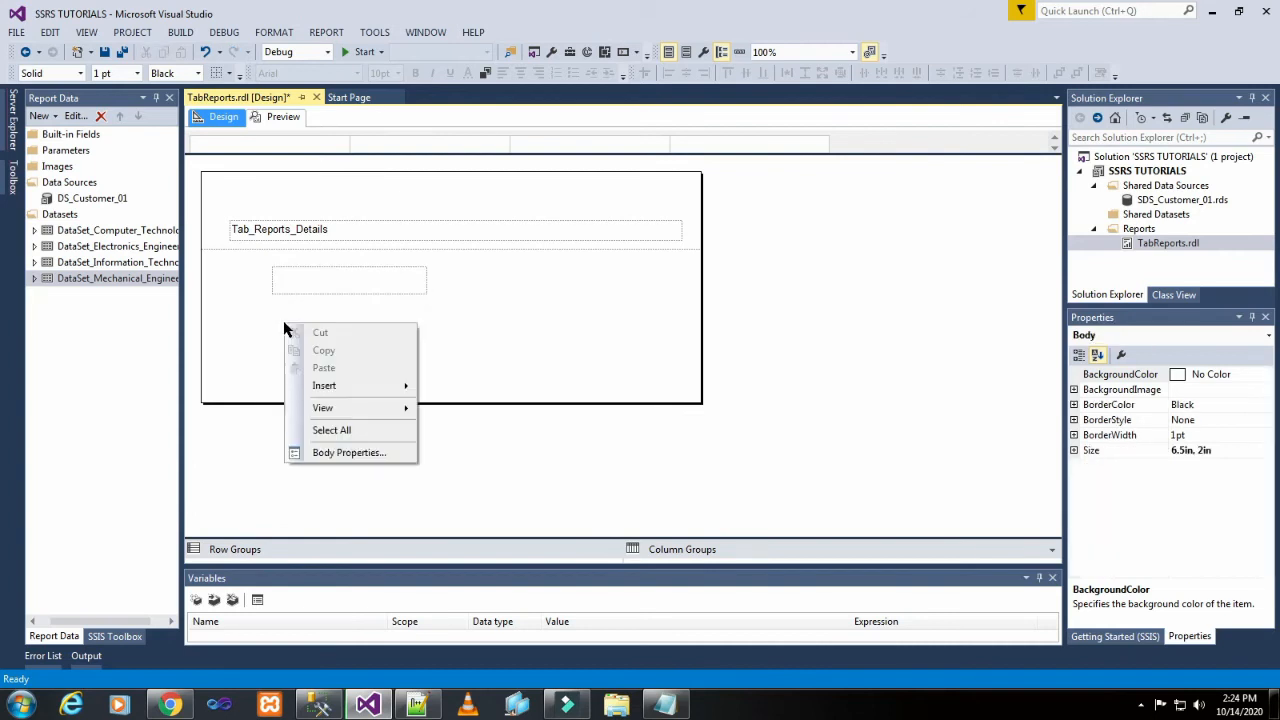
mouse_move(332, 386)
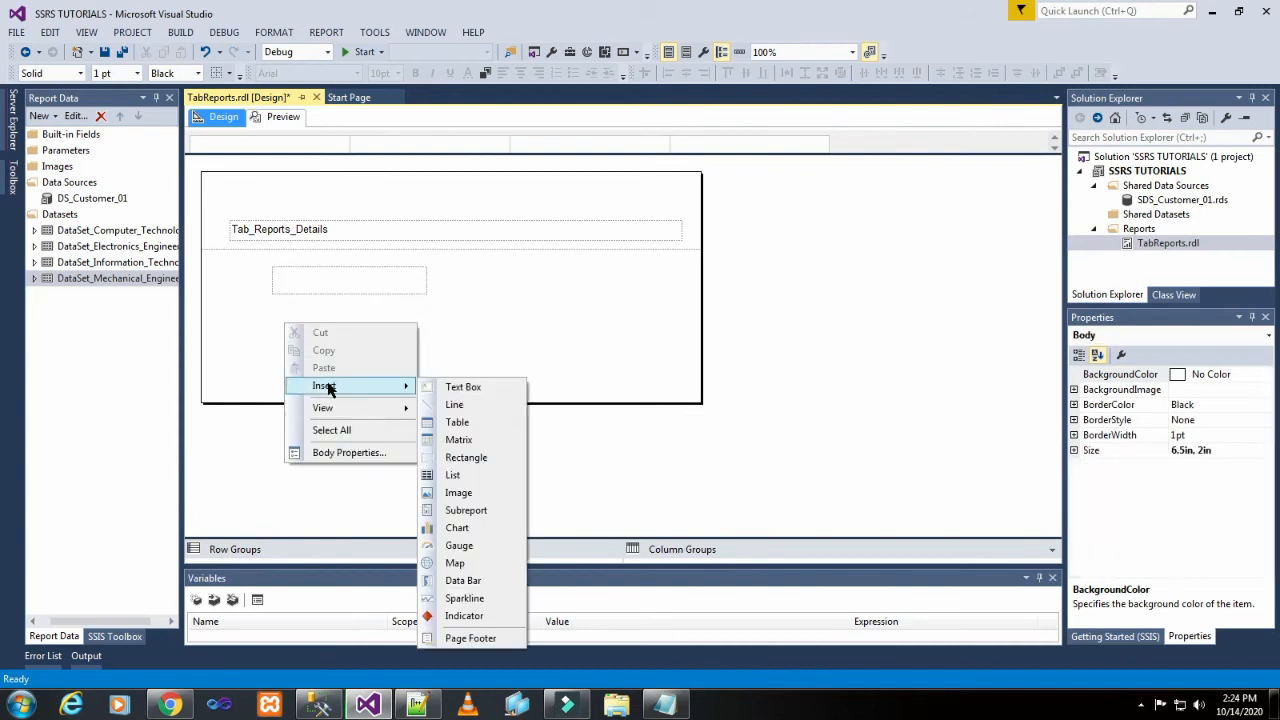
left_click(497, 459)
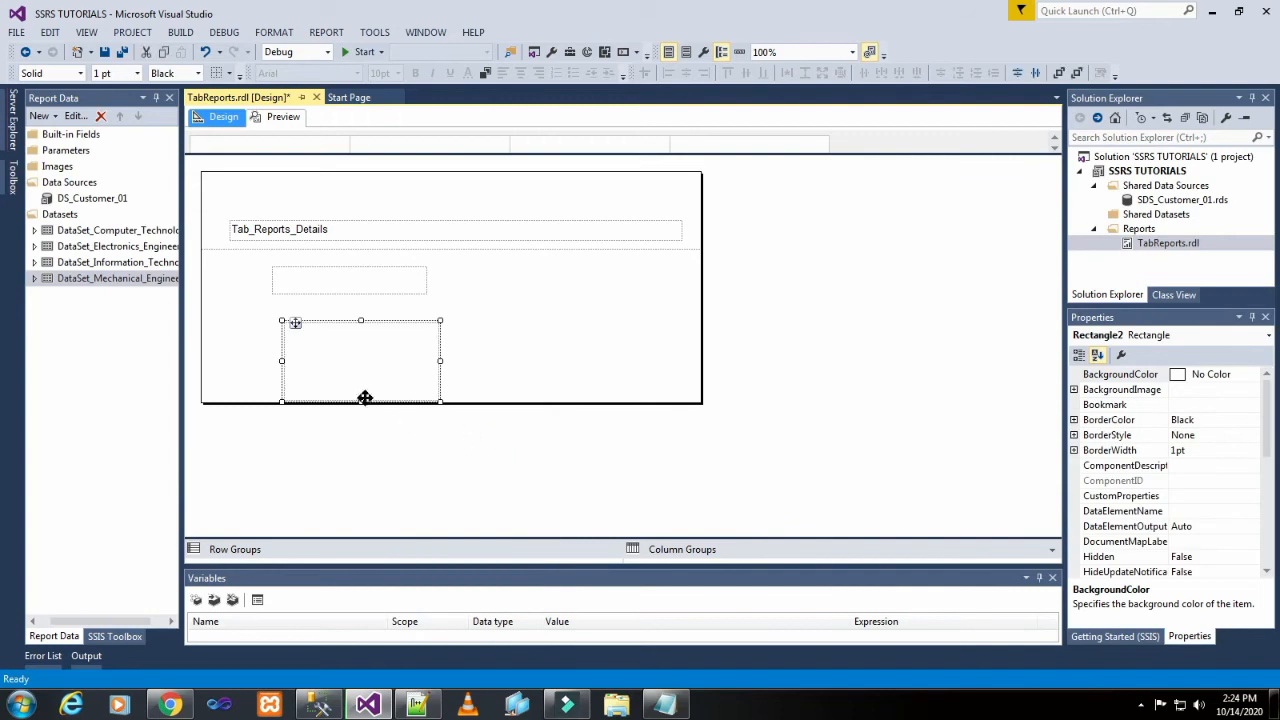
left_click_drag(360, 404, 360, 351)
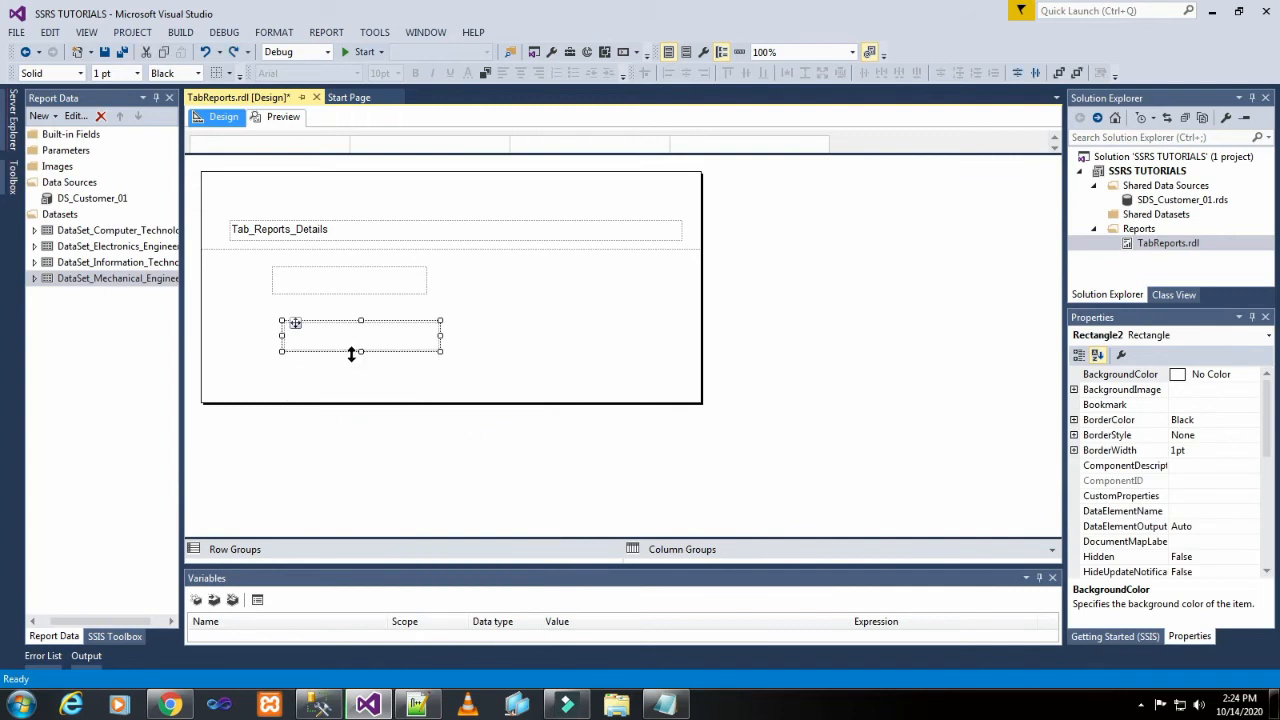
left_click_drag(296, 322, 287, 323)
left_click(522, 319)
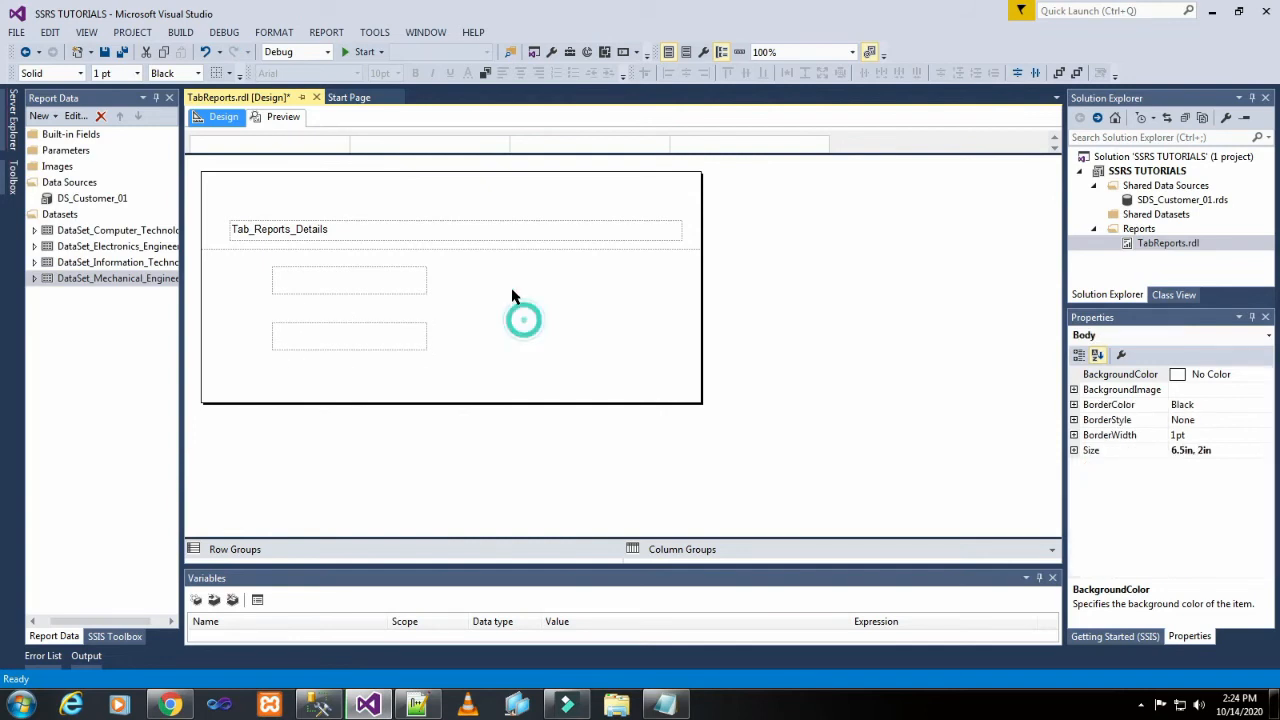
Step: Try to paste a copy of the second rectangle and move the copy down toward the bottom of the report body
left_click(402, 329)
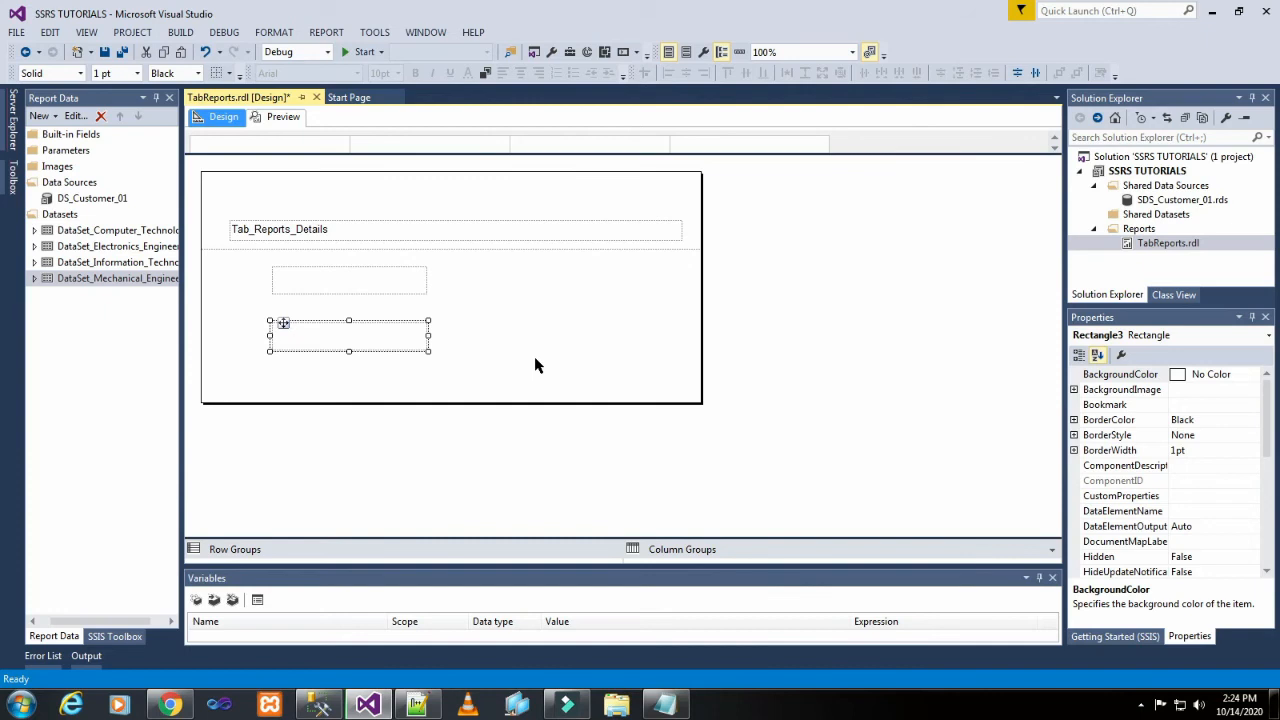
key("Down")
key("Down")
key("Down")
key("Down")
key("Down")
key("Down")
key("Down")
key("Down")
key("Down")
key("Down")
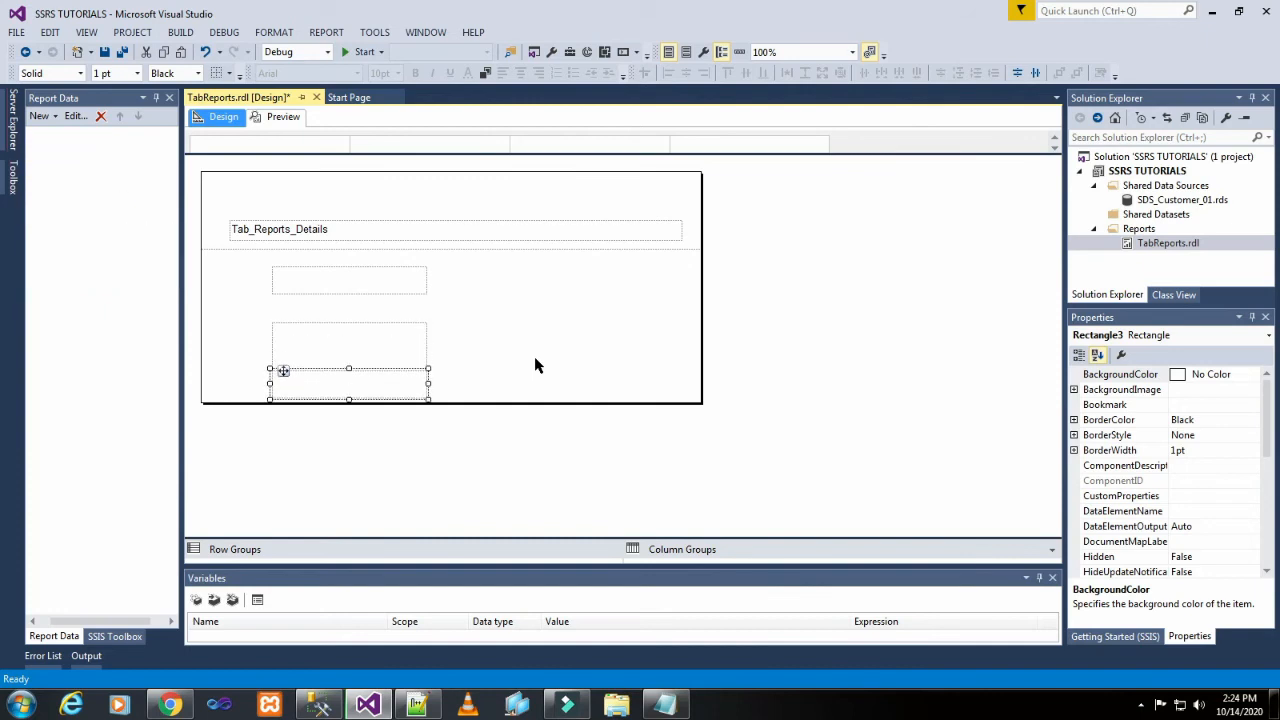
key("Down")
key("Down")
key("Down")
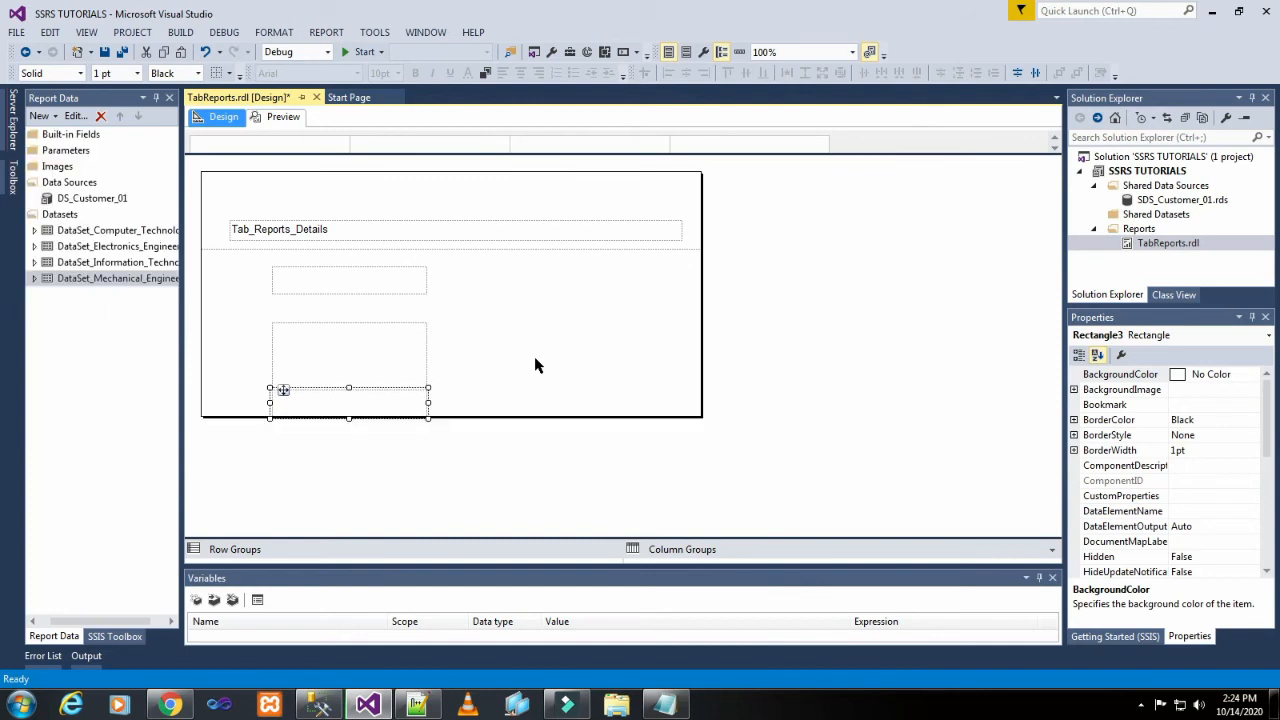
Step: Undo the downward moves and the pasted copy, keeping the two aligned rectangles in the report body
key("ctrl+z")
key("ctrl+z")
key("ctrl+z")
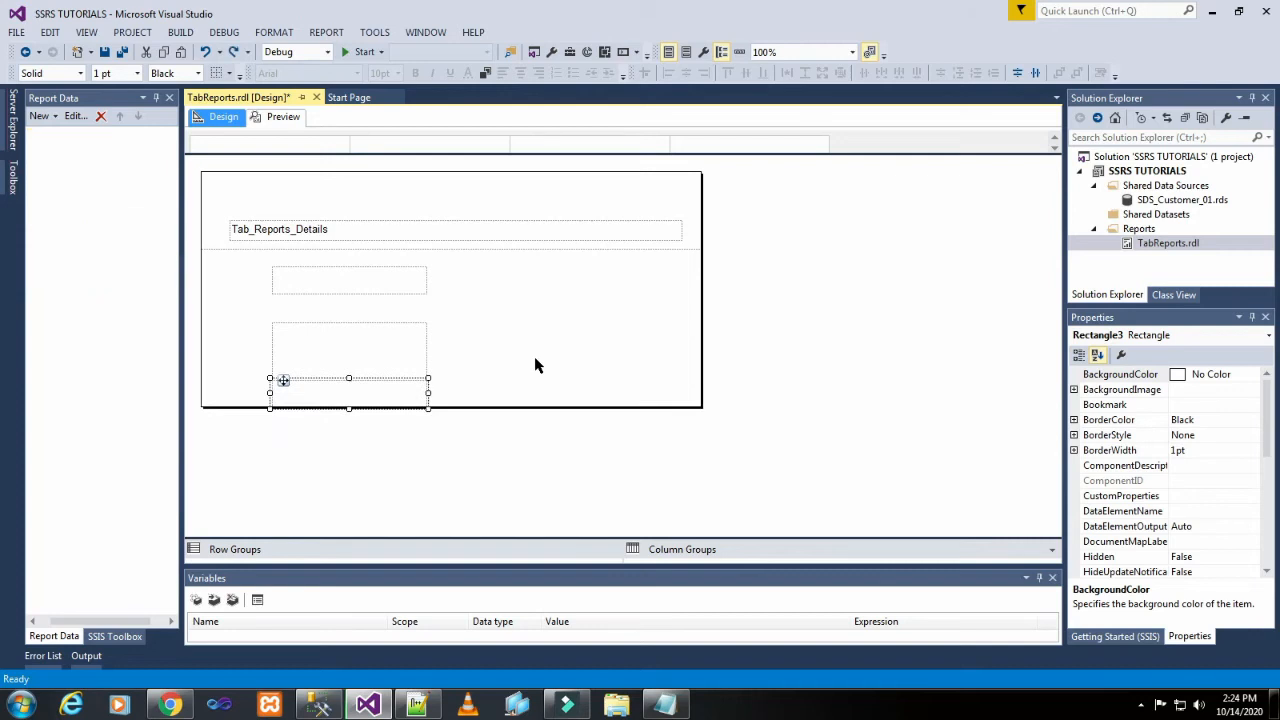
key("ctrl+z")
key("ctrl+z")
key("ctrl+z")
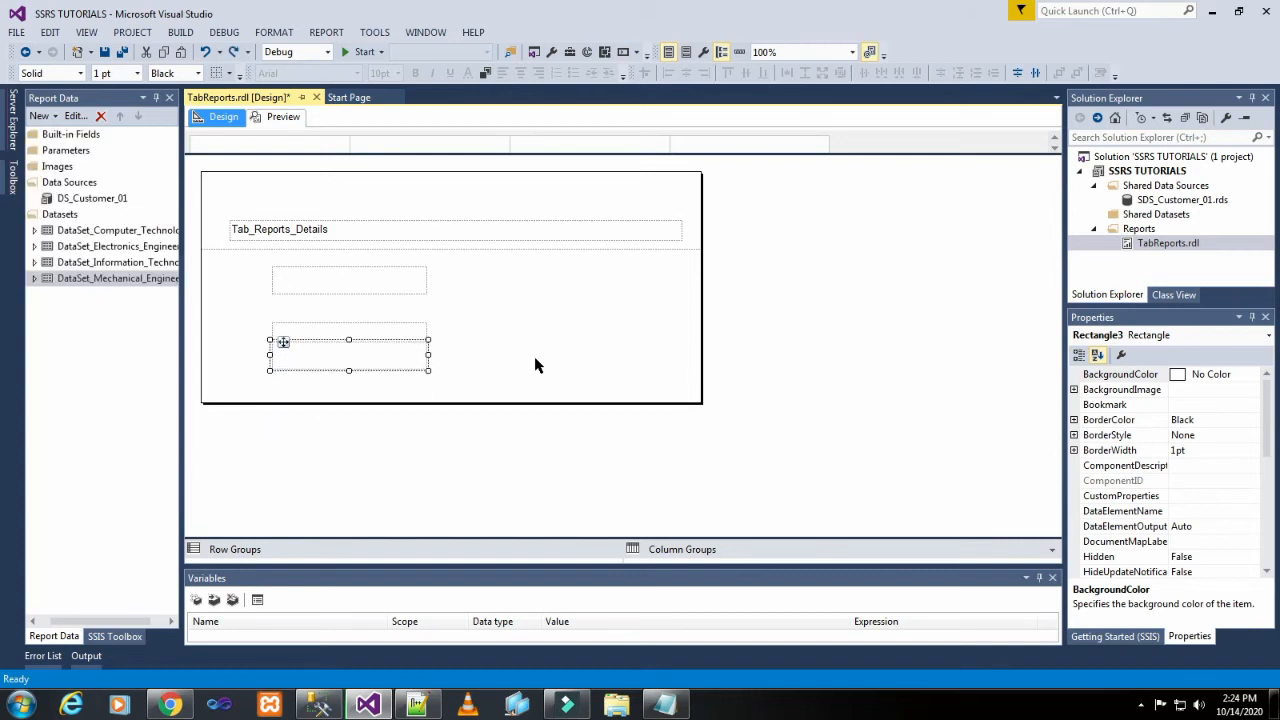
key("ctrl+z")
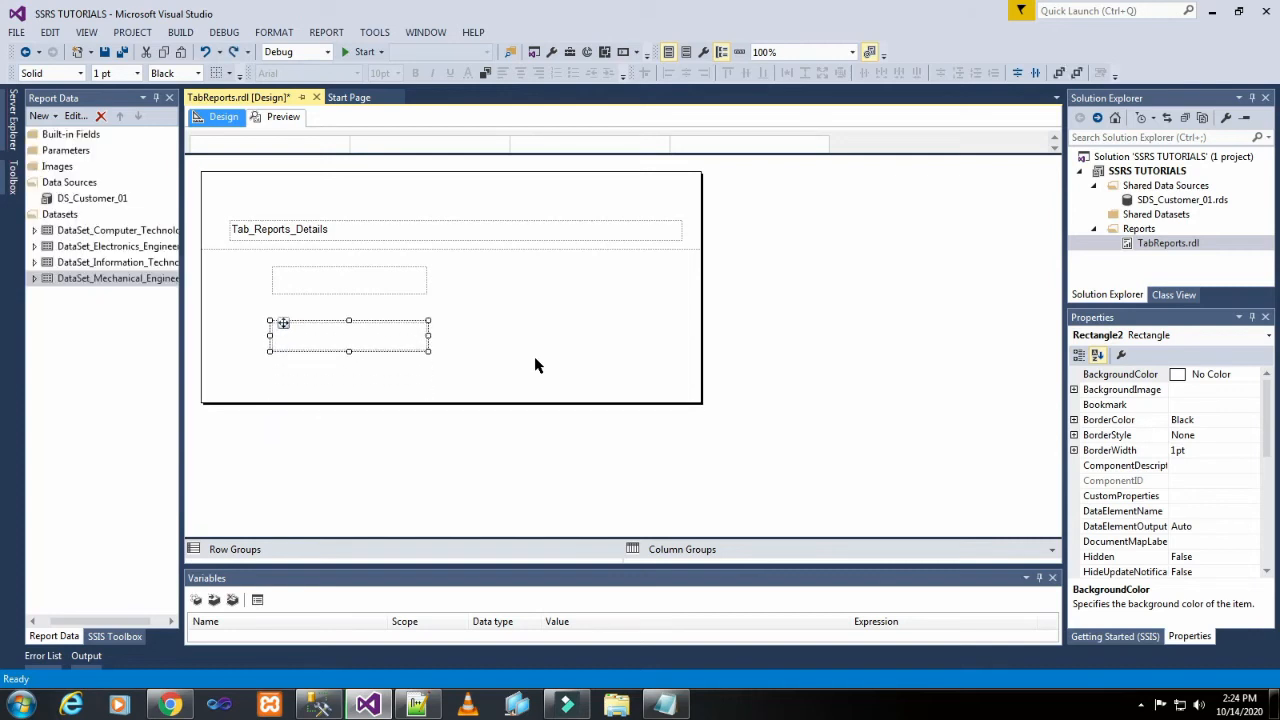
key("ctrl+z")
key("ctrl+z")
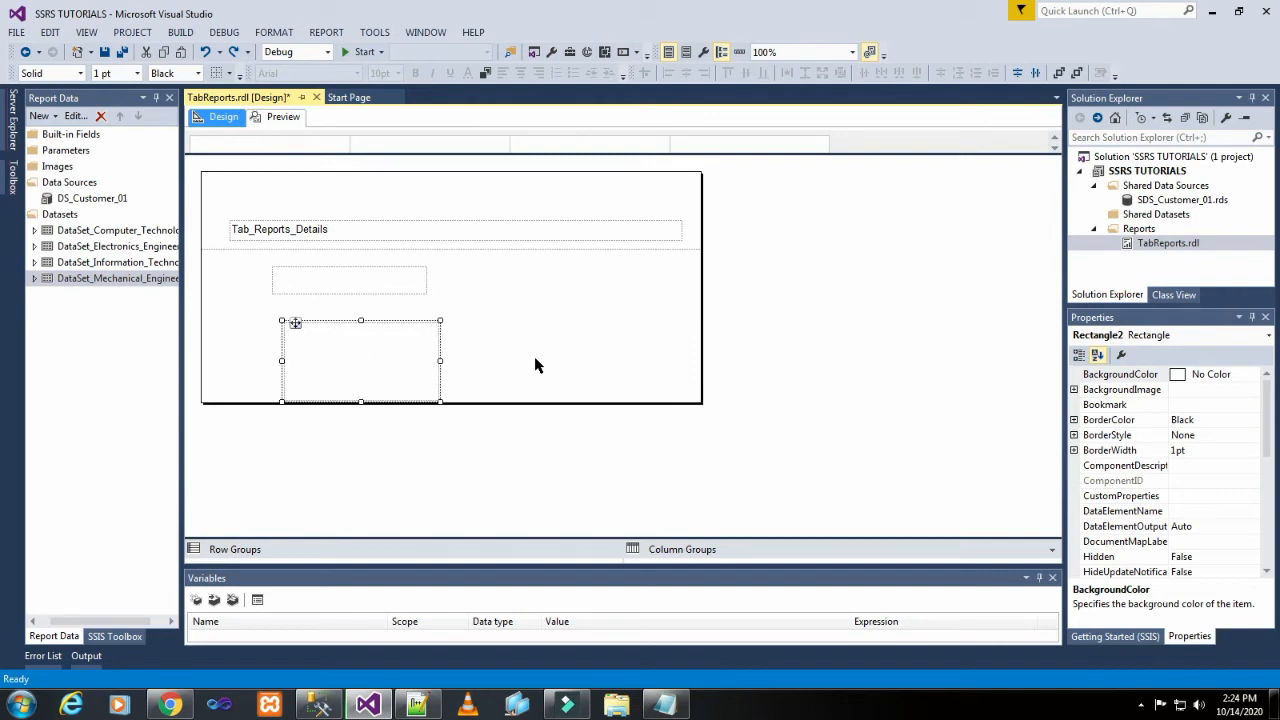
key("ctrl+z")
key("ctrl+z")
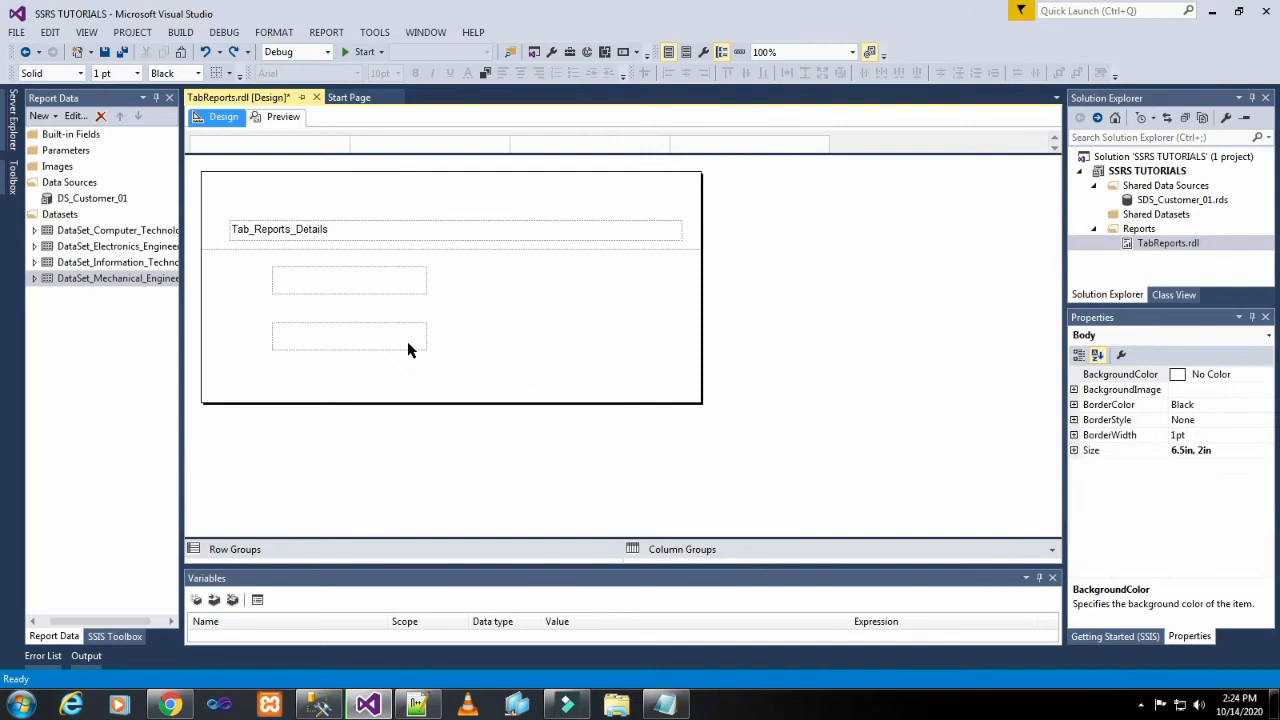
Step: Insert another rectangle to the right of the second one in the report body and shorten it to a flat strip
left_click(406, 344)
left_click(490, 348)
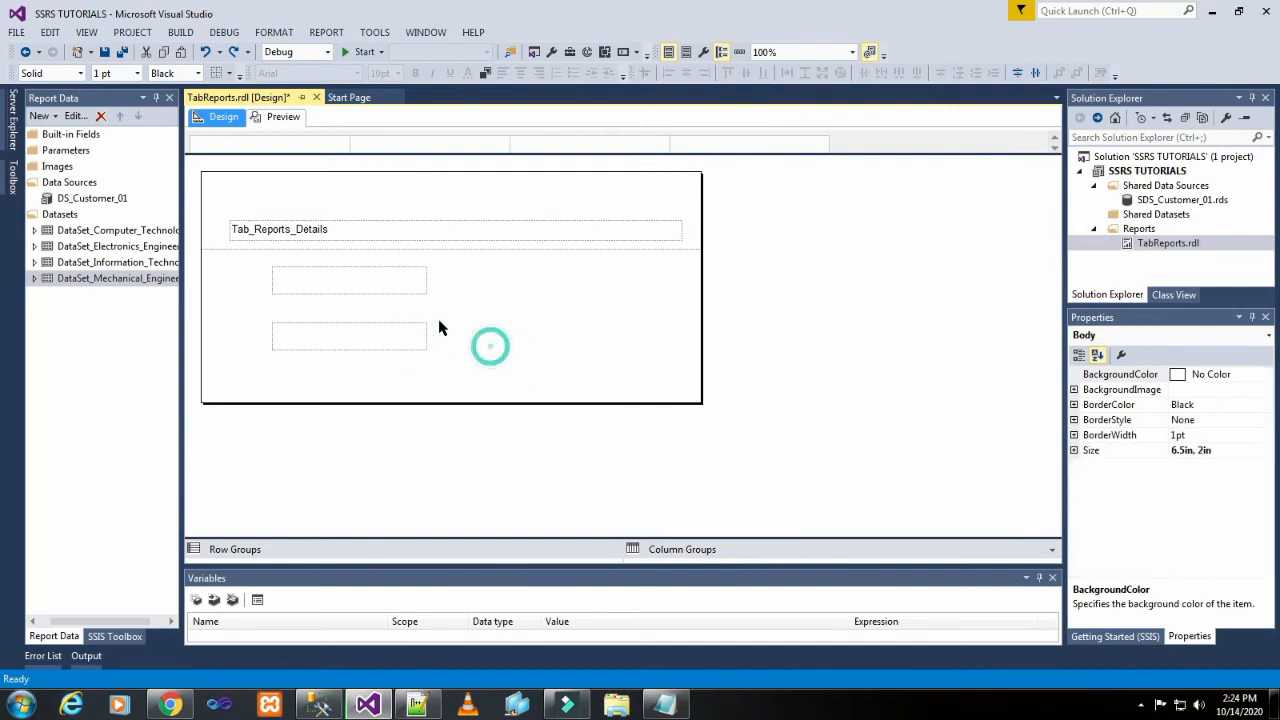
right_click(510, 349)
mouse_move(547, 404)
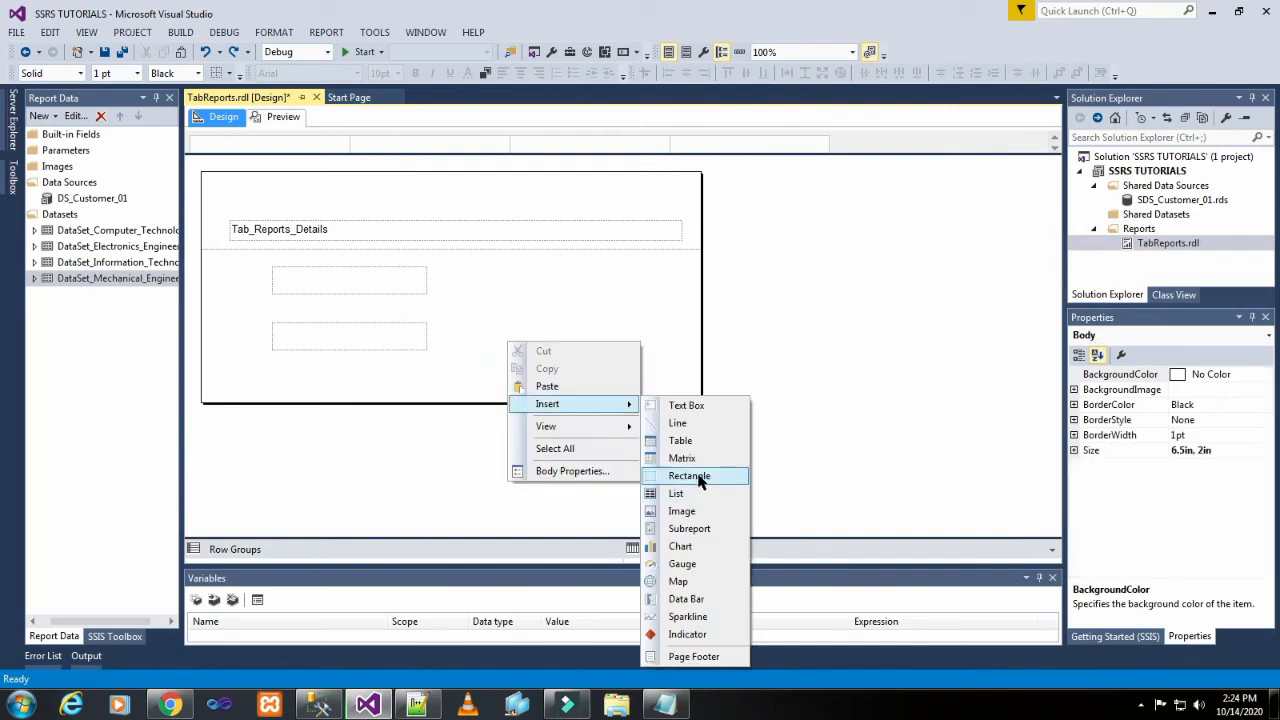
left_click(689, 476)
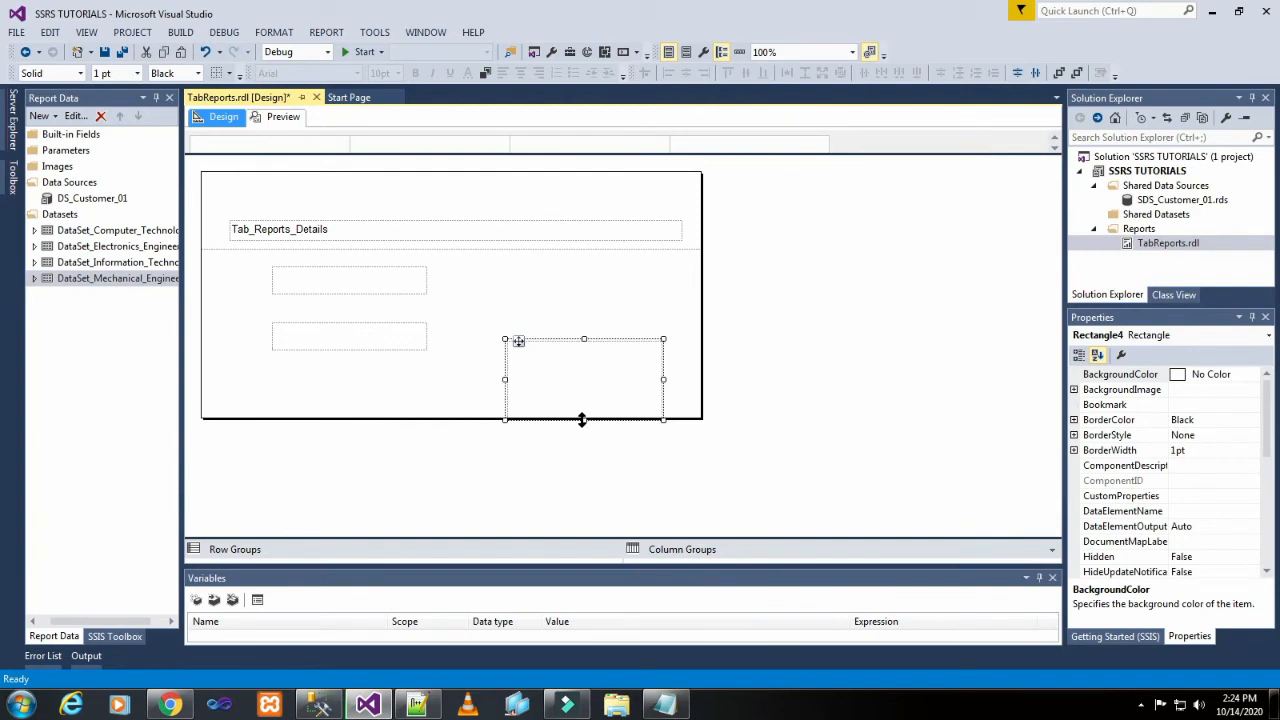
left_click_drag(582, 419, 582, 373)
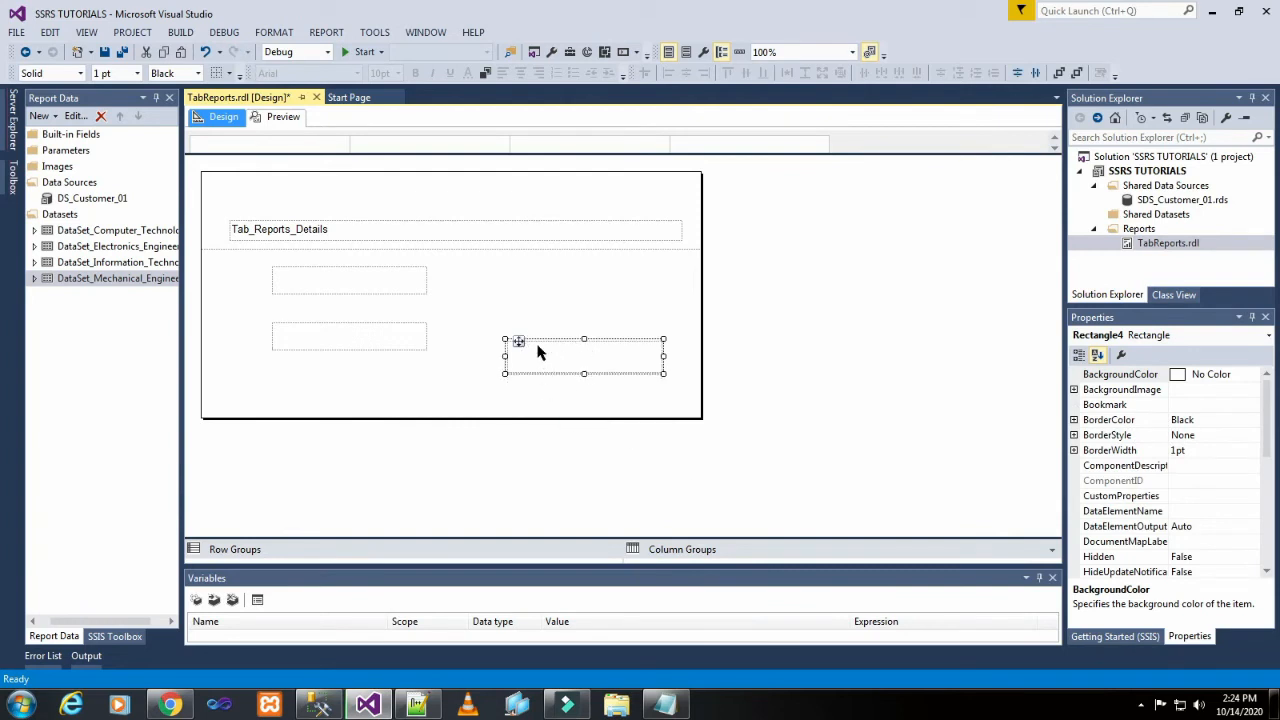
Step: Move the flat third rectangle directly below the second one, lined up with its side edges
left_click_drag(519, 344, 279, 382)
left_click(640, 330)
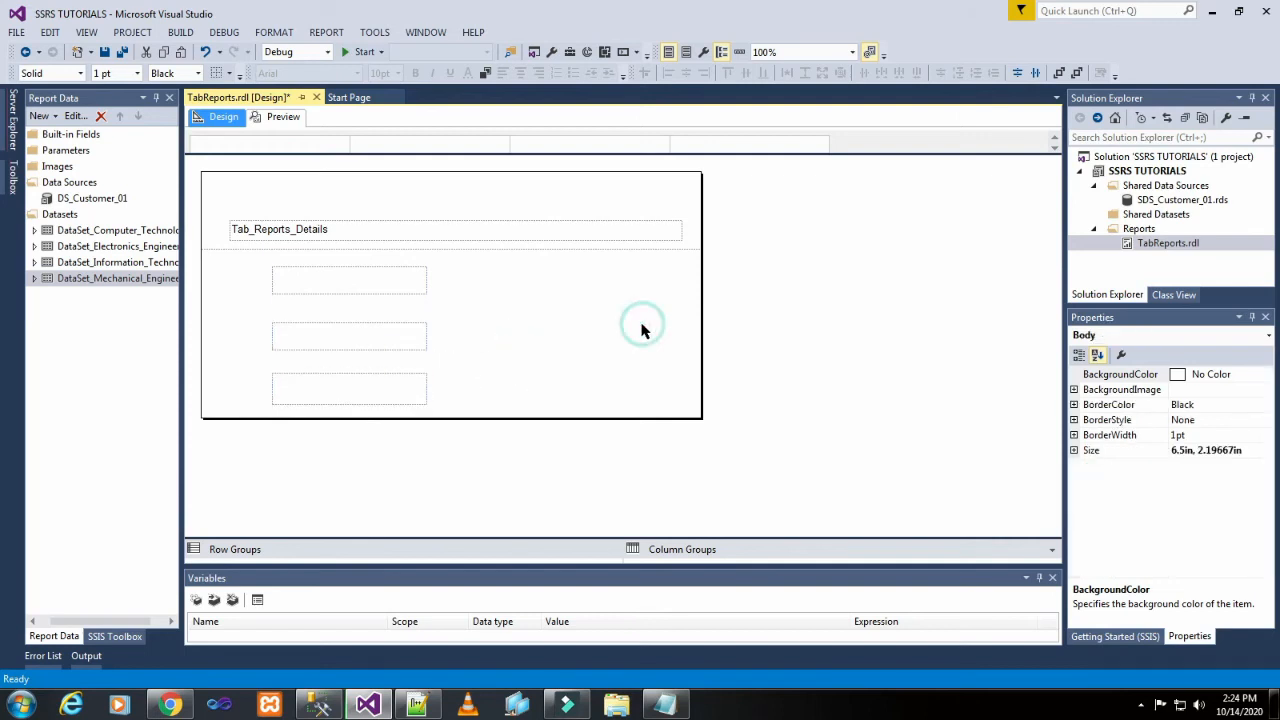
Step: Insert a fourth rectangle in the empty area beside the others and shorten it to a flat strip
right_click(576, 341)
mouse_move(645, 400)
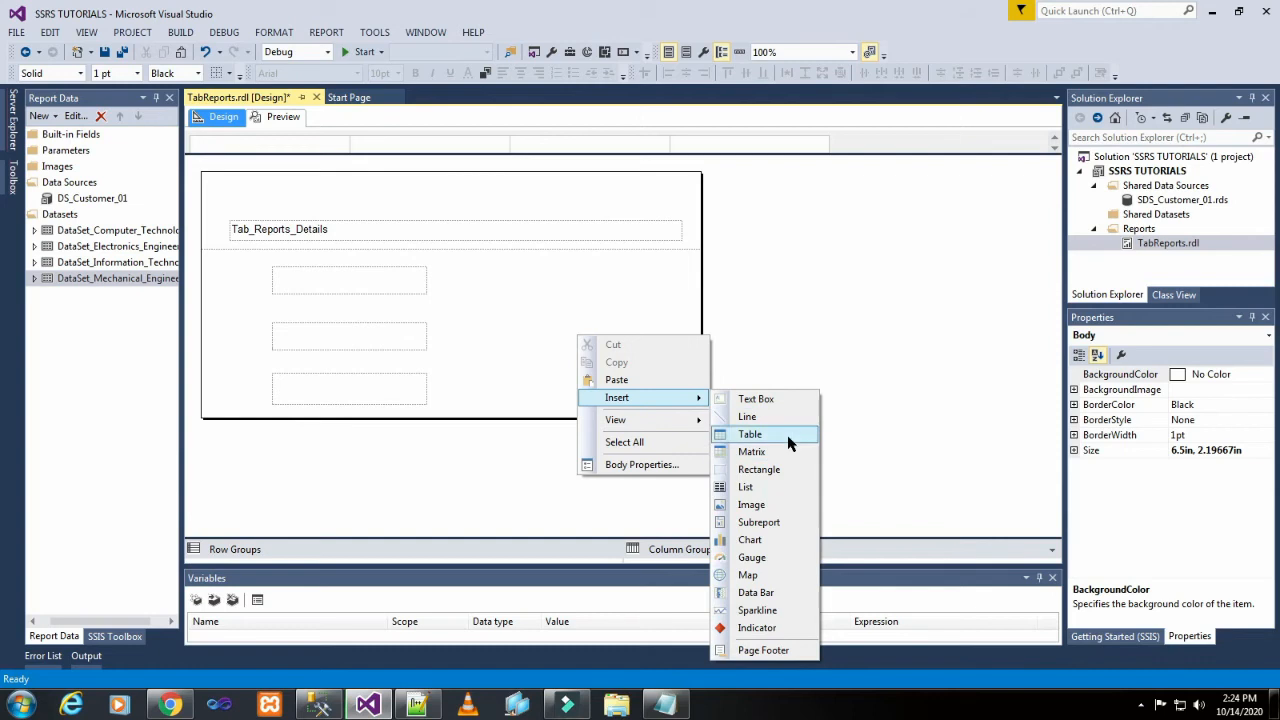
left_click(786, 469)
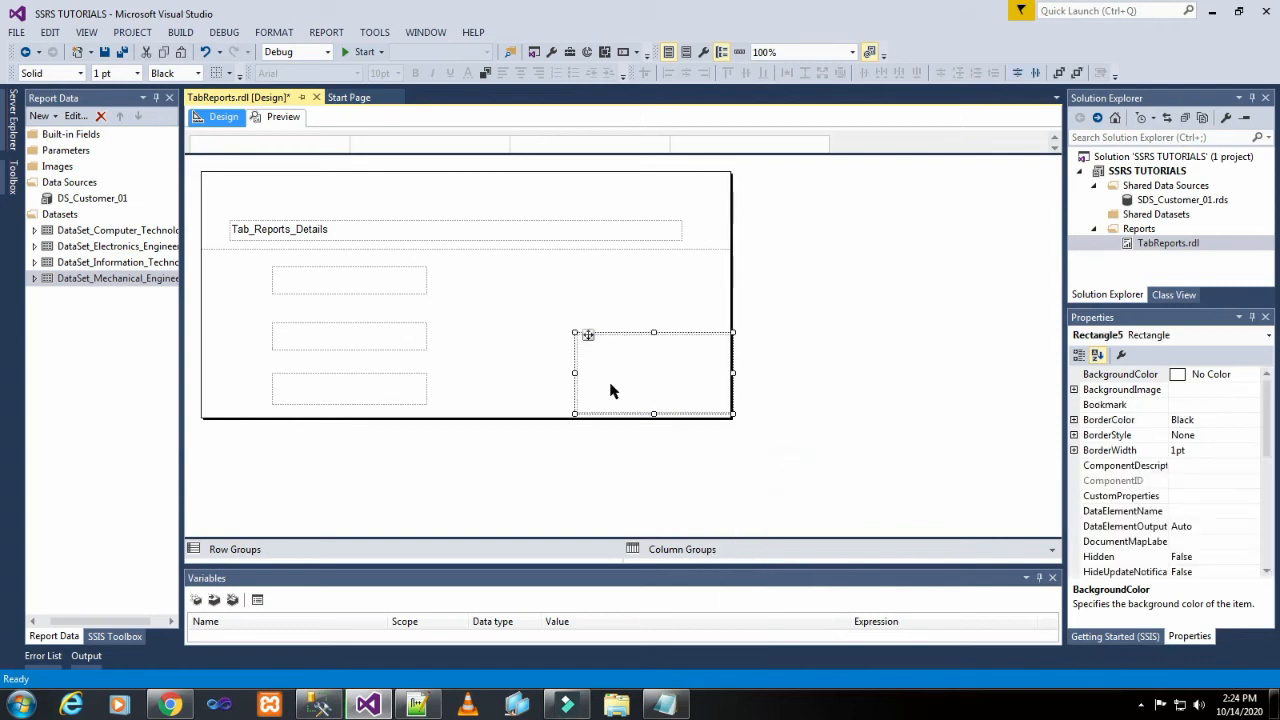
left_click_drag(654, 413, 652, 365)
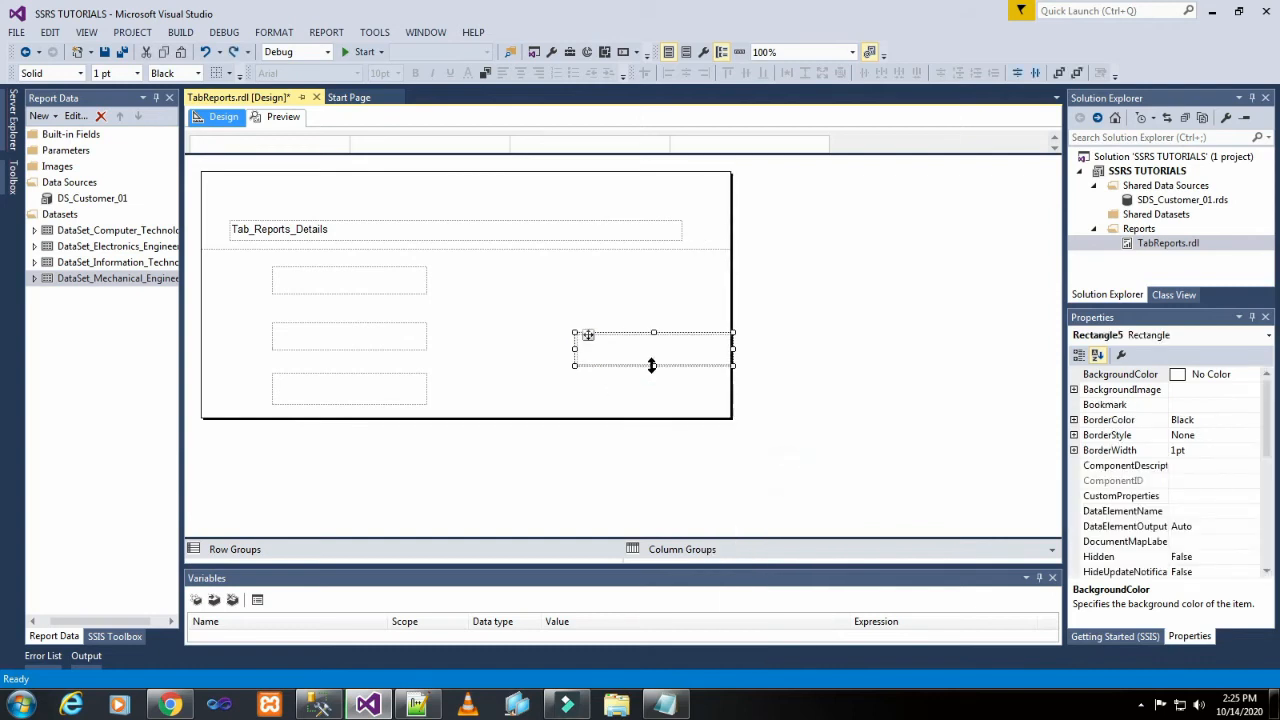
left_click(586, 334)
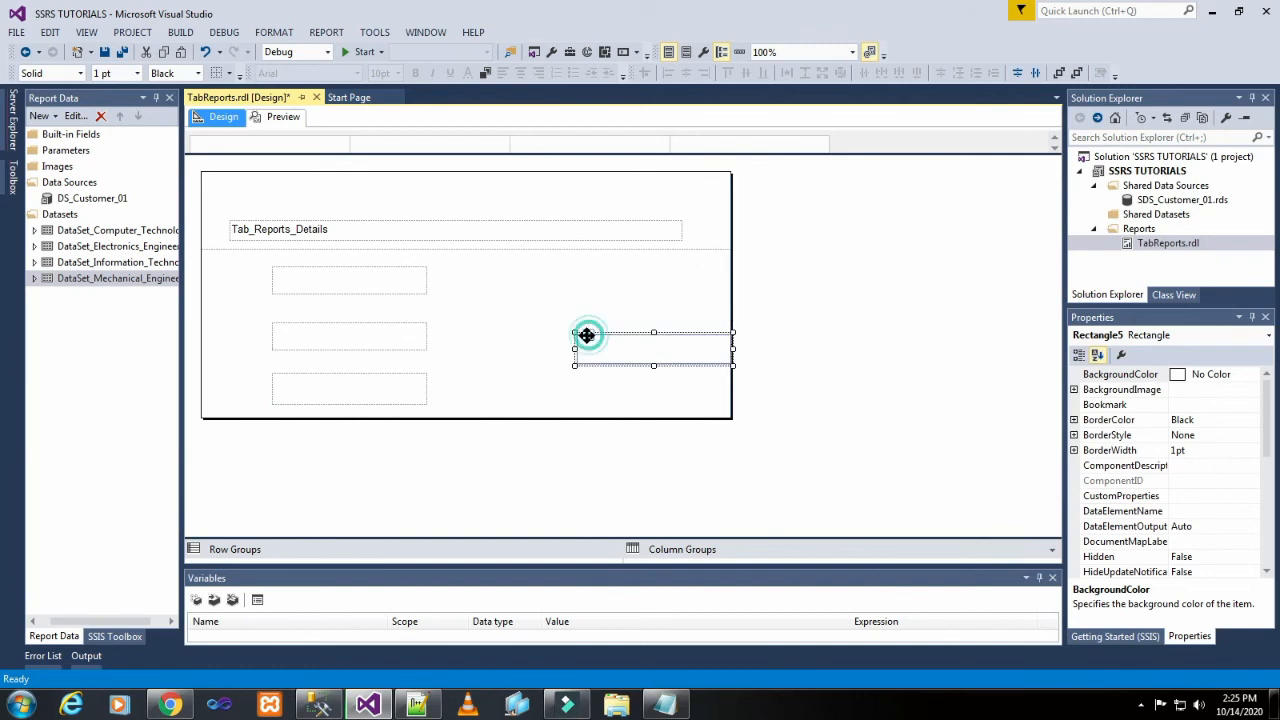
Step: Extend the report body downward and move the fourth rectangle below the third, aligned with its side edges
left_click(632, 398)
left_click_drag(635, 418, 654, 532)
left_click(677, 346)
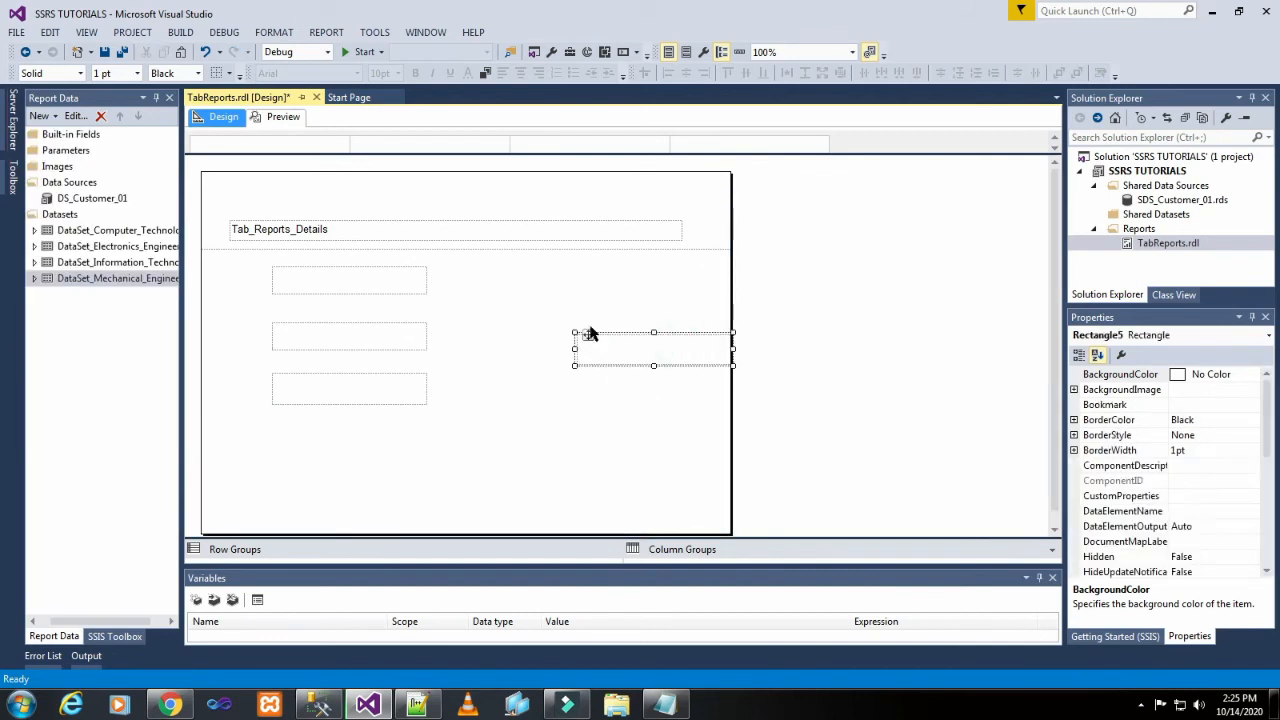
left_click_drag(586, 340, 278, 433)
left_click(645, 432)
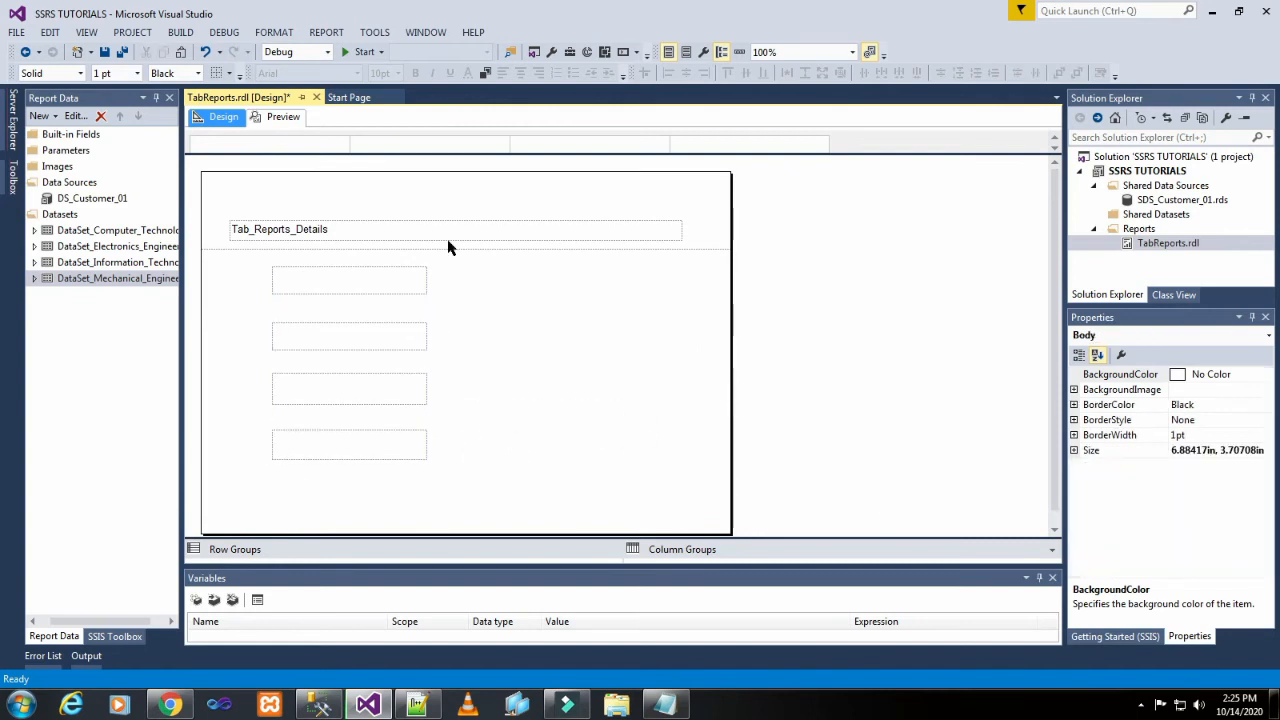
Step: Widen the first rectangle on both sides to match the edges of the Tab_Reports_Details text box
left_click(335, 280)
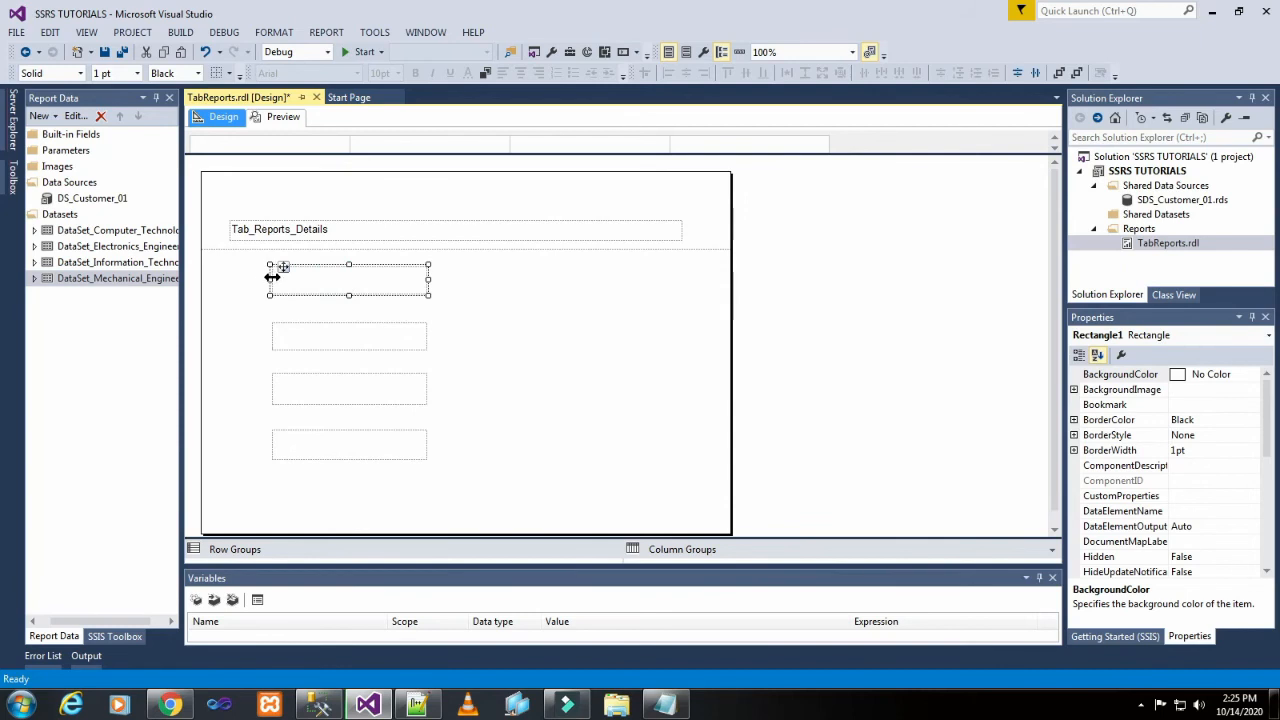
left_click_drag(269, 279, 221, 281)
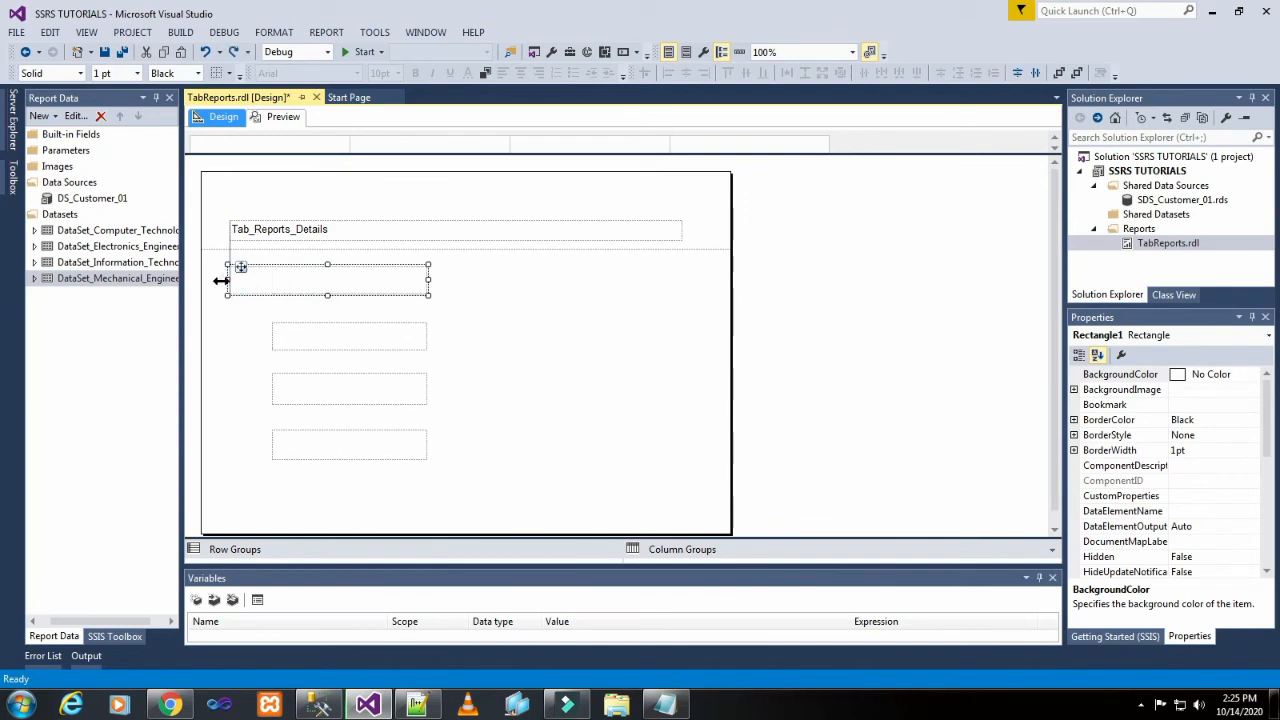
left_click(543, 309)
left_click(404, 279)
left_click_drag(428, 279, 685, 294)
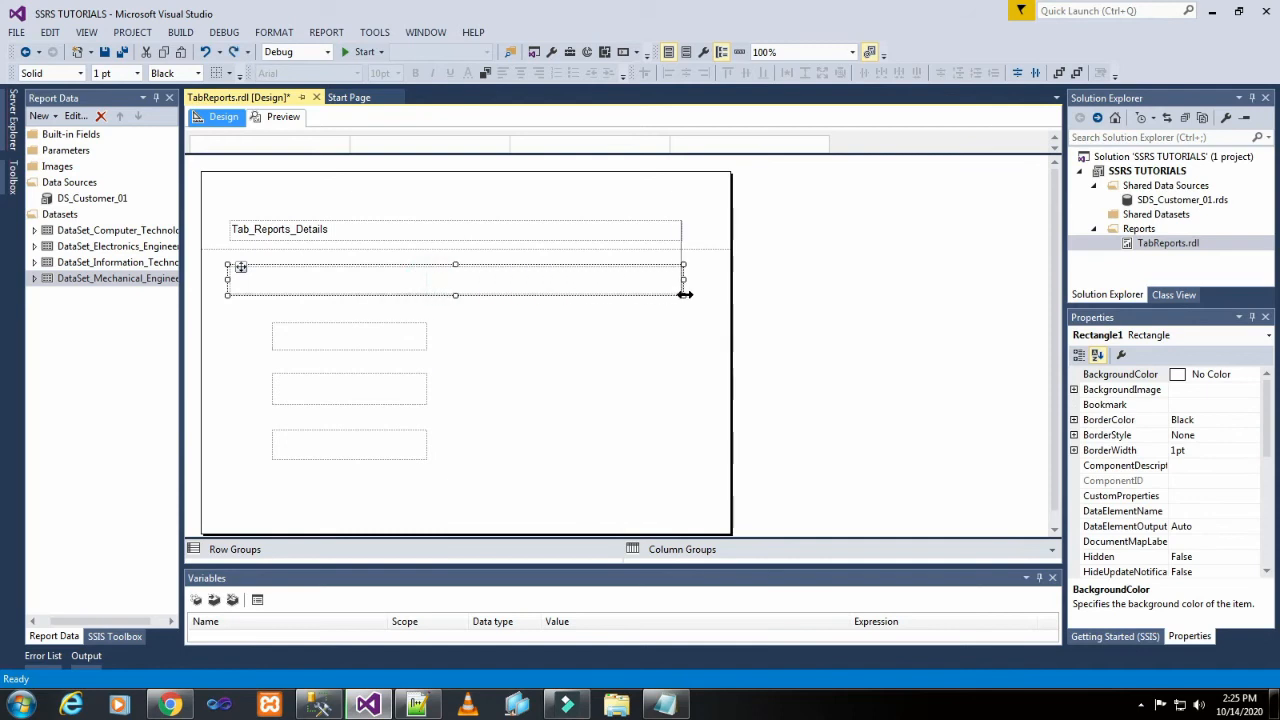
left_click(651, 331)
Step: Try to stretch the left edge of the second row's top overlapping rectangle to match the first rectangle
left_click(278, 335)
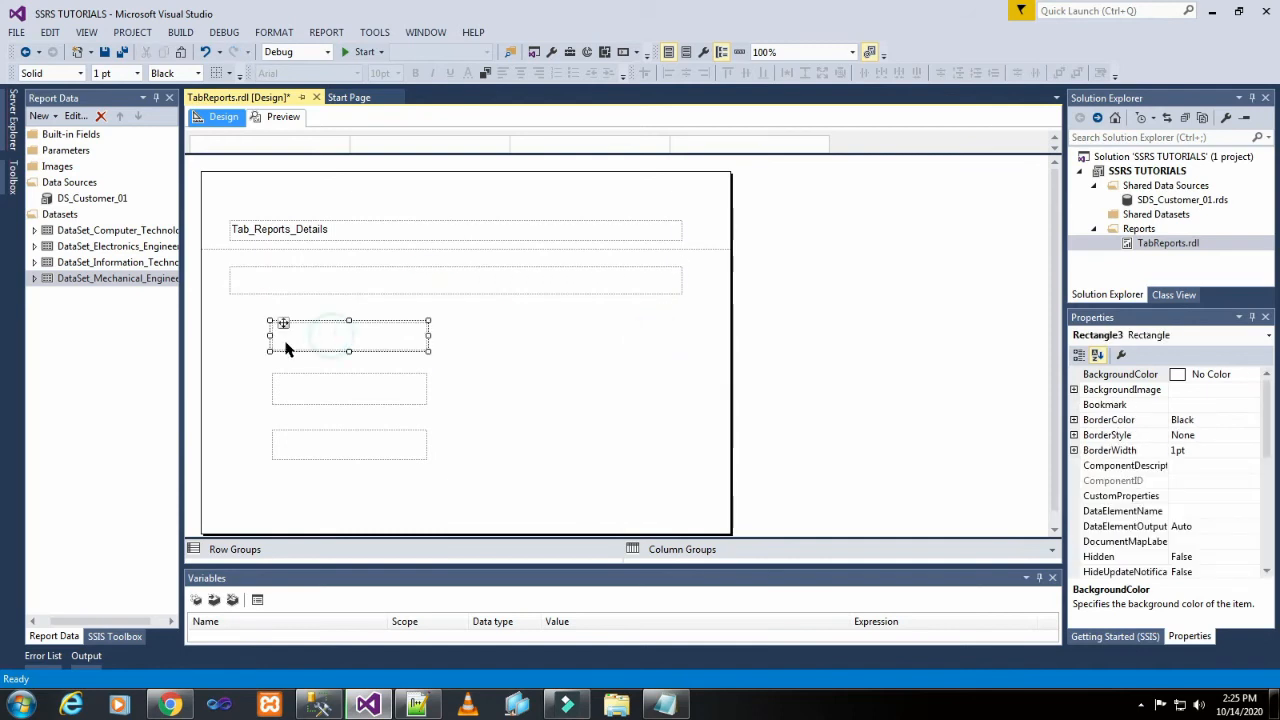
left_click_drag(270, 335, 238, 335)
left_click(538, 360)
left_click(389, 348)
left_click_drag(270, 335, 229, 332)
left_click(535, 342)
left_click(355, 322)
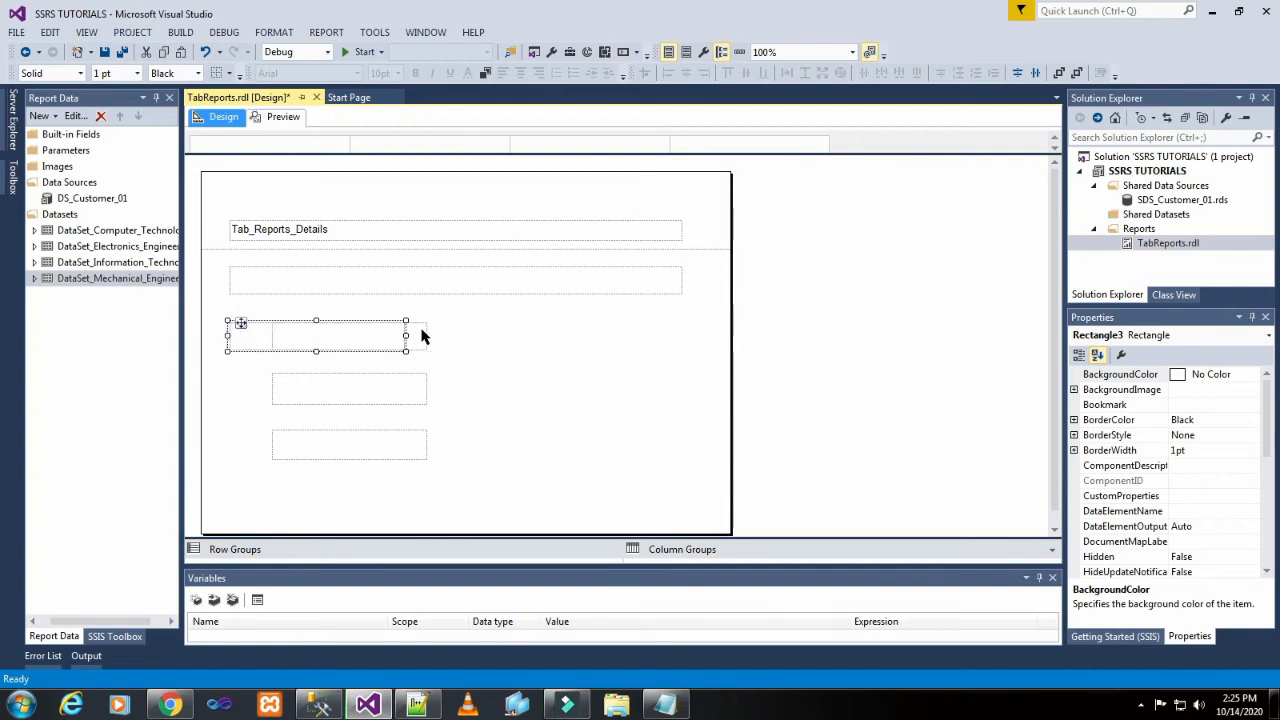
Step: Stretch the right edge of the other rectangle in the second row to match the first rectangle's right edge
left_click(423, 338)
left_click_drag(427, 337, 681, 345)
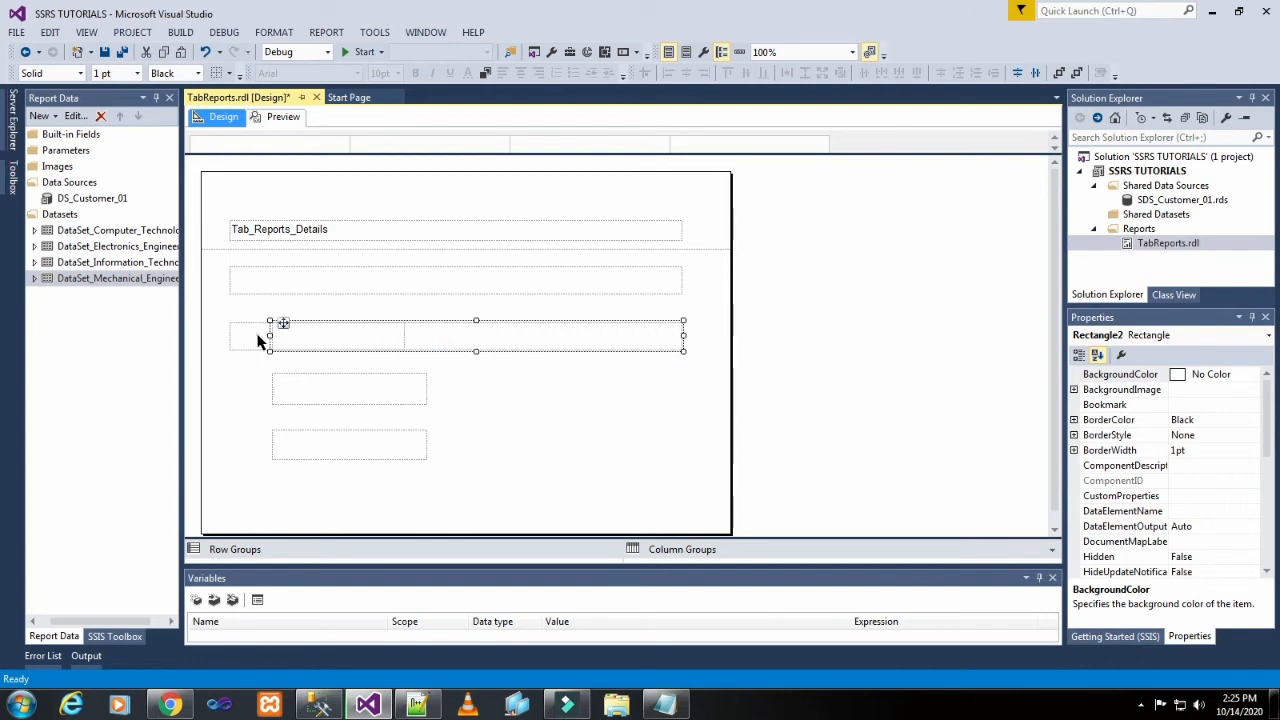
left_click(455, 368)
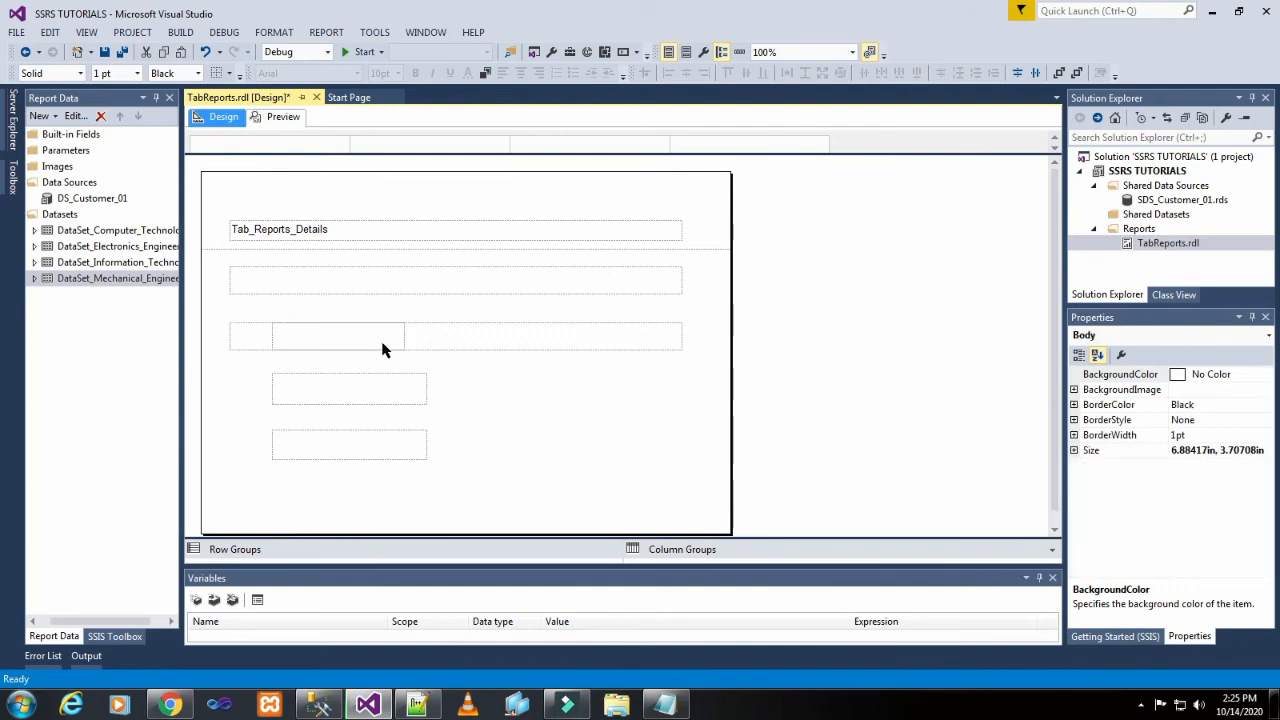
Step: Delete the smaller overlapping rectangle in the second row and extend the remaining one's left edge to match the first rectangle
left_click(383, 349)
left_click(428, 361)
left_click(397, 337)
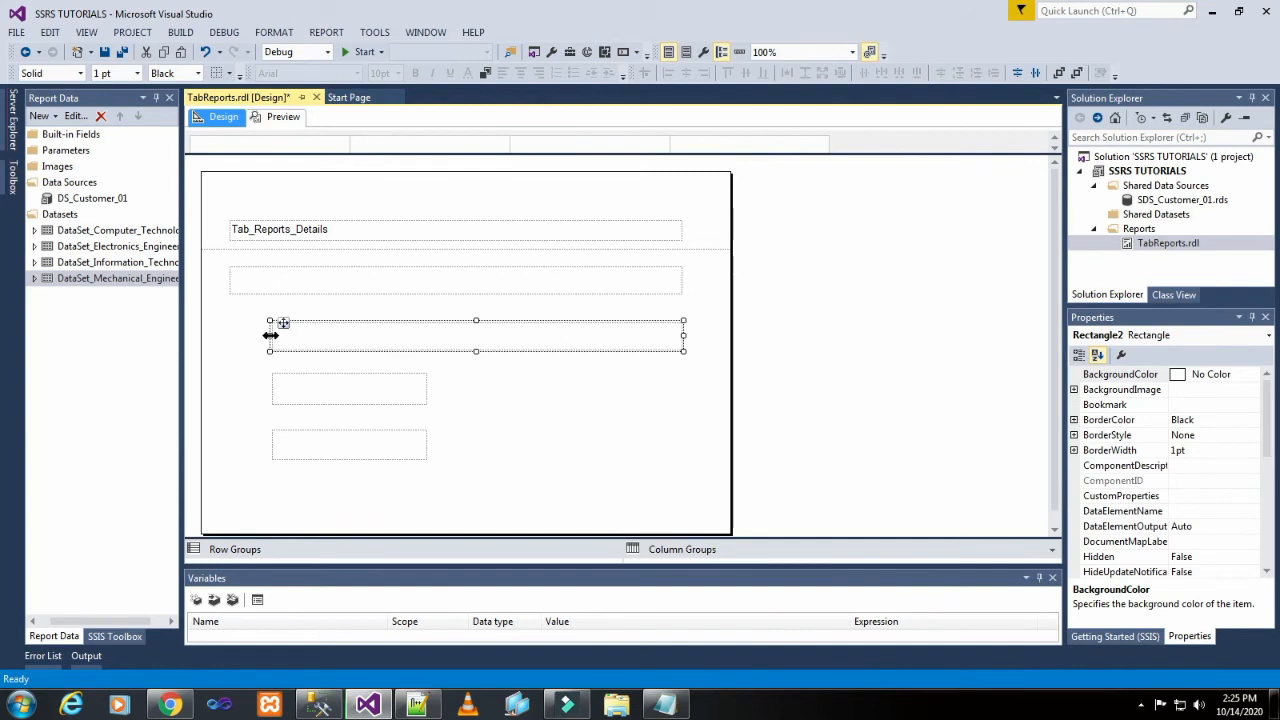
left_click_drag(268, 338, 229, 336)
left_click(545, 380)
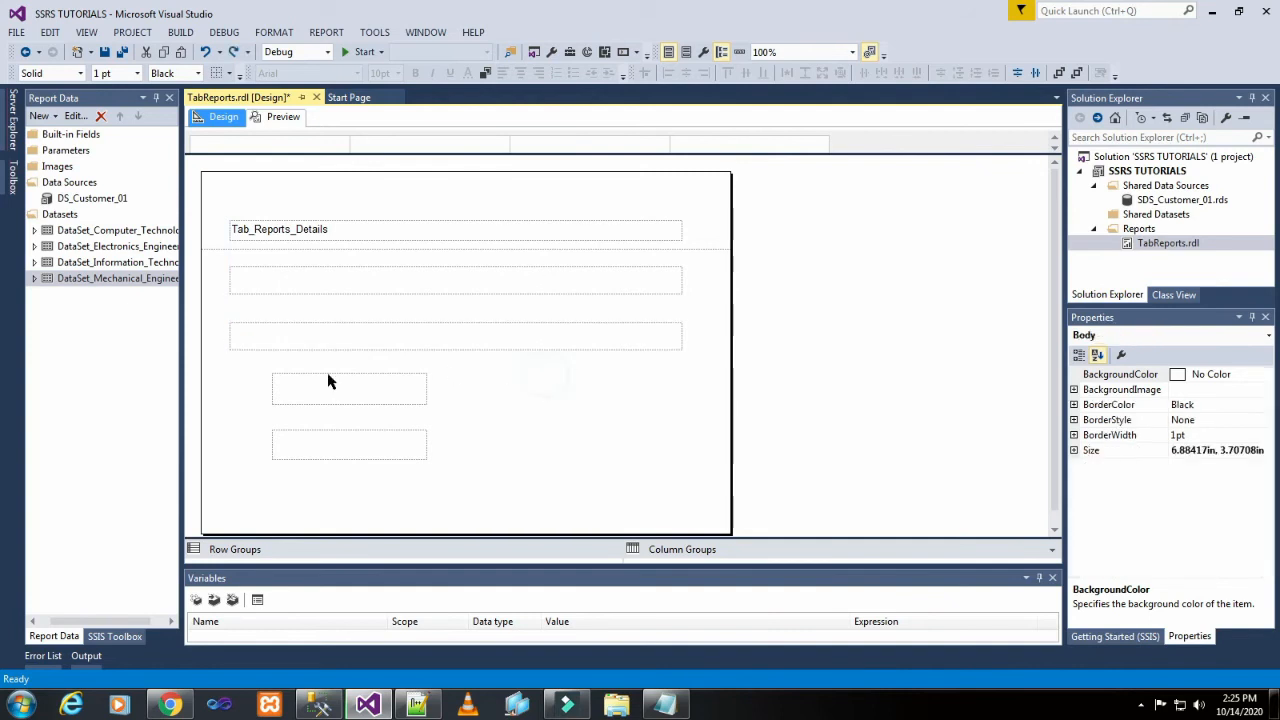
Step: Widen the third rectangle to match the side edges of the ones above and trim its height slightly
left_click(300, 394)
left_click_drag(268, 388, 229, 388)
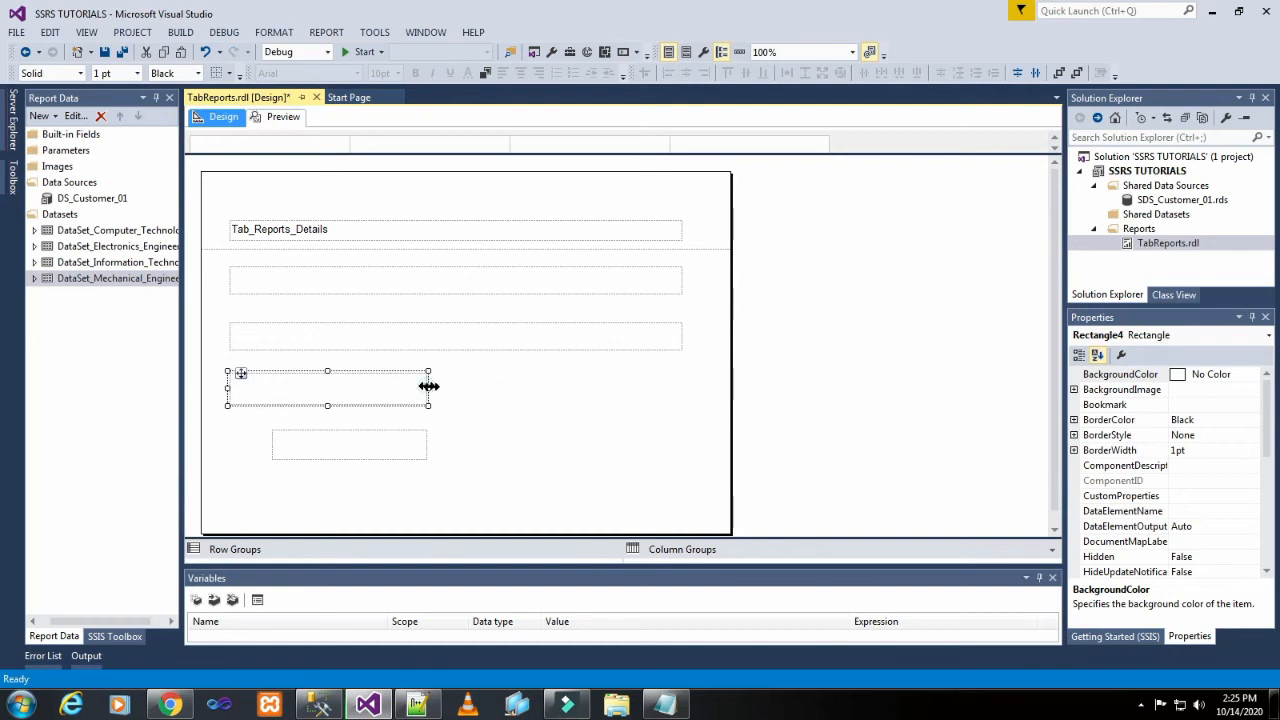
left_click_drag(429, 386, 686, 384)
left_click(491, 423)
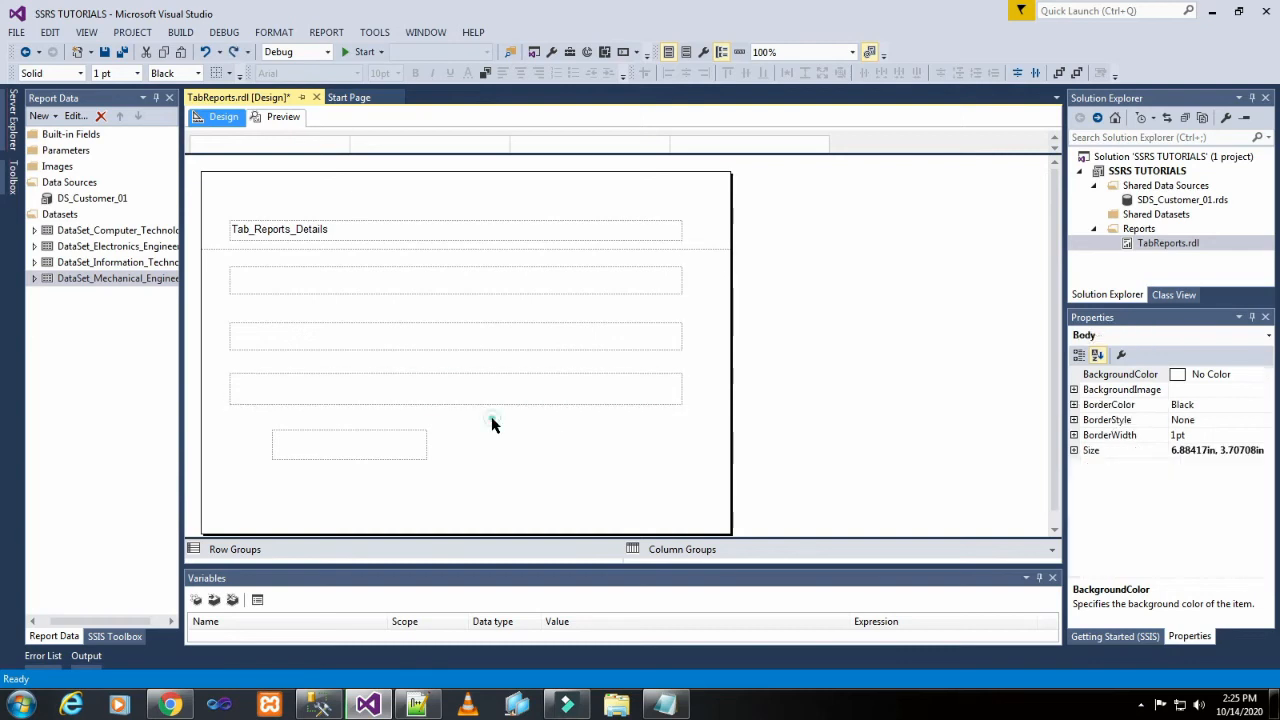
left_click(446, 383)
left_click_drag(455, 405, 452, 401)
left_click(513, 436)
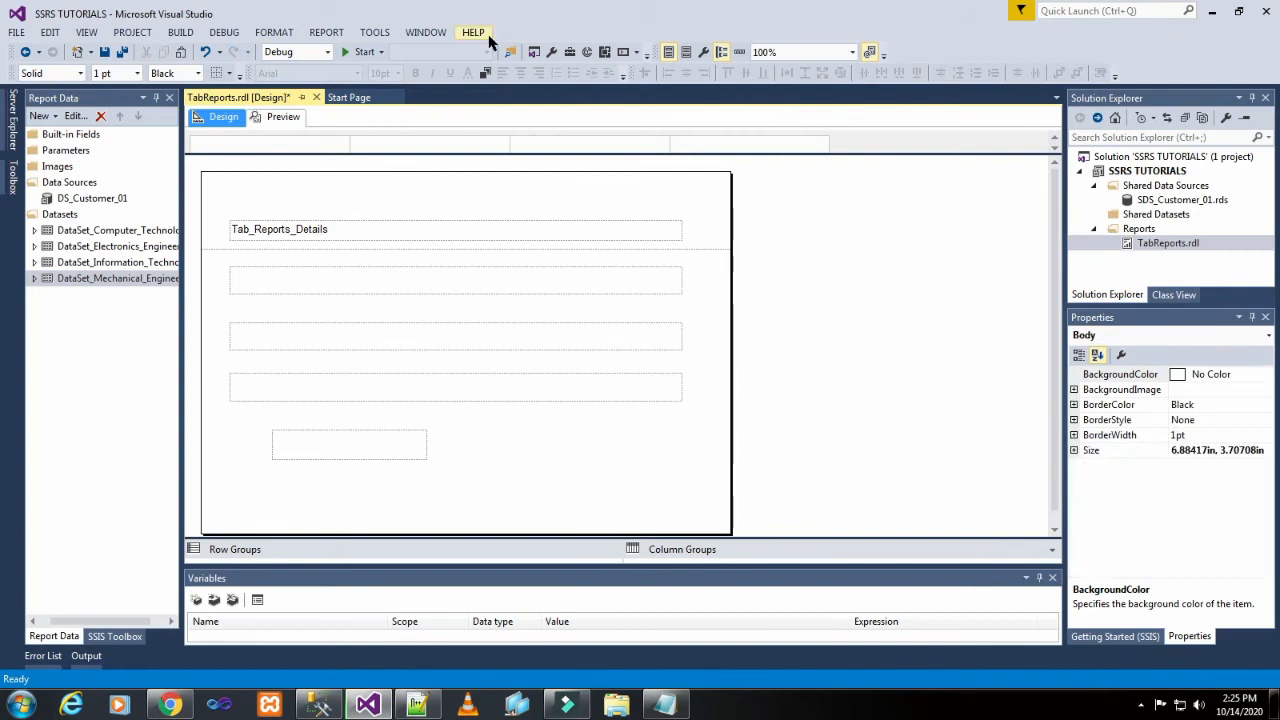
Step: Widen the fourth rectangle to match the side edges of the ones above and reduce its height slightly
left_click(333, 453)
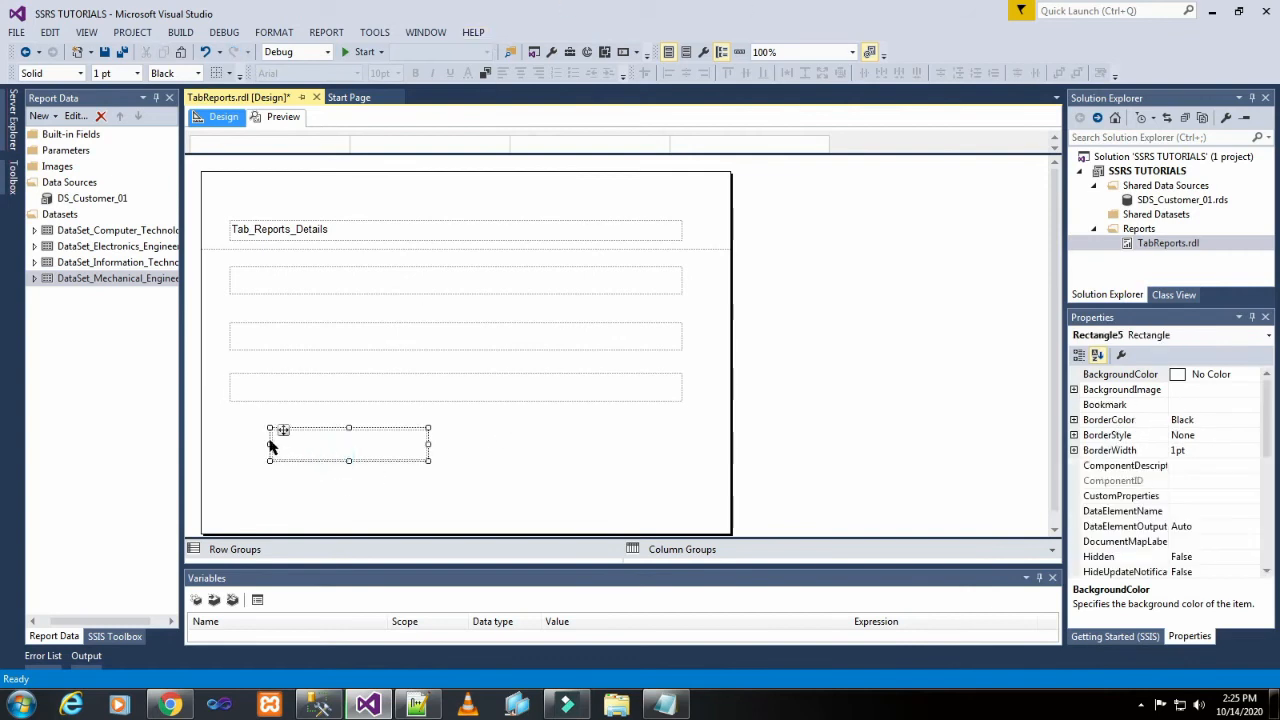
left_click_drag(270, 441, 227, 441)
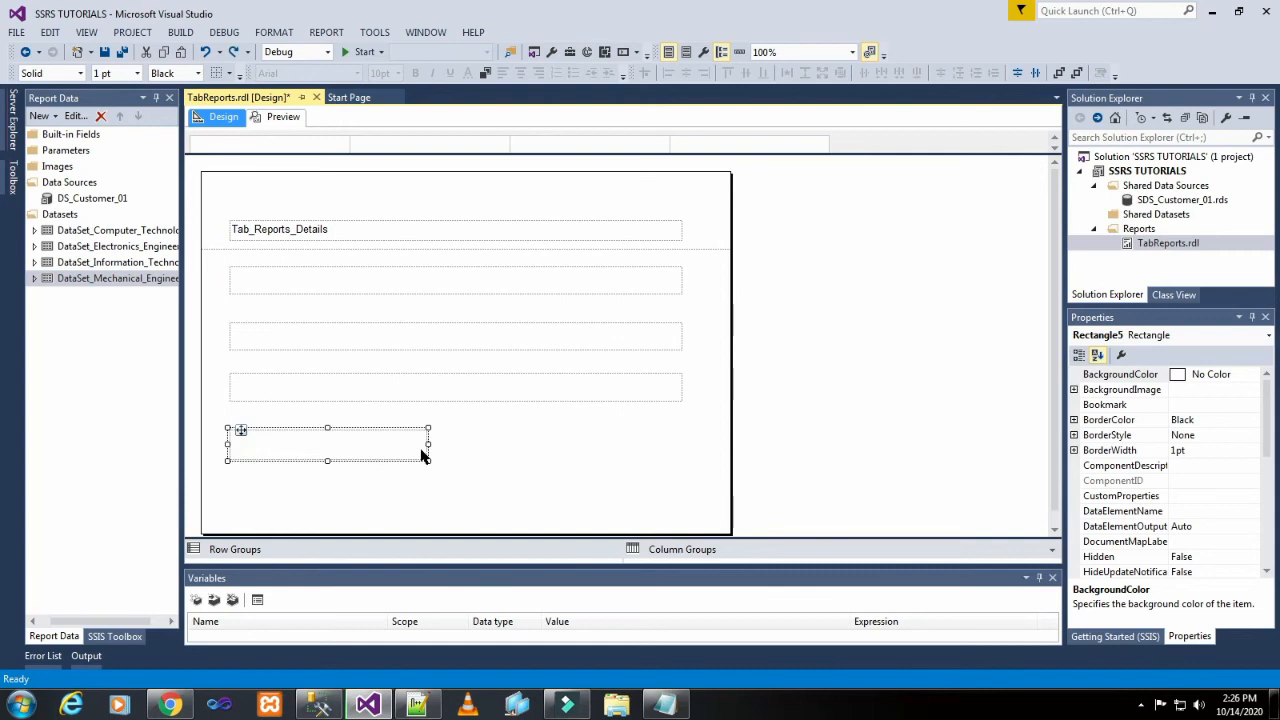
left_click_drag(427, 444, 684, 444)
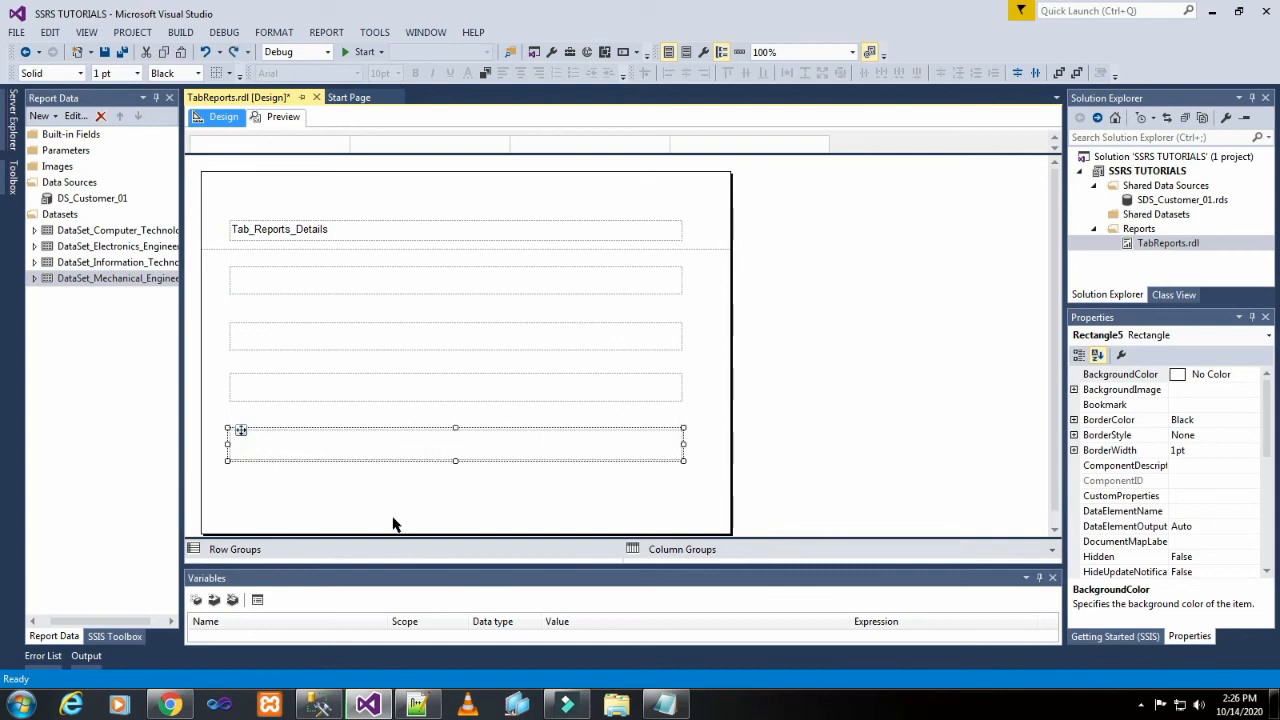
left_click_drag(455, 461, 455, 457)
left_click(457, 480)
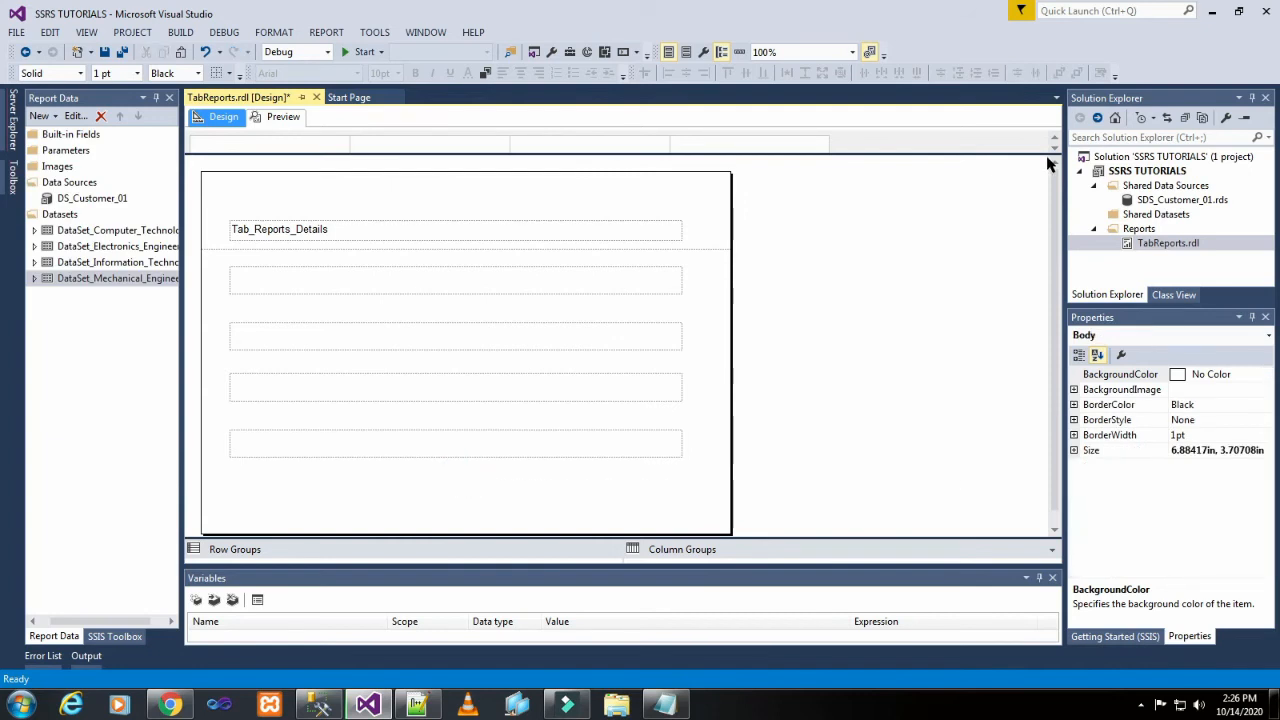
Step: Insert a text box inside the first rectangle and move it near the rectangle's left end
left_click(410, 281)
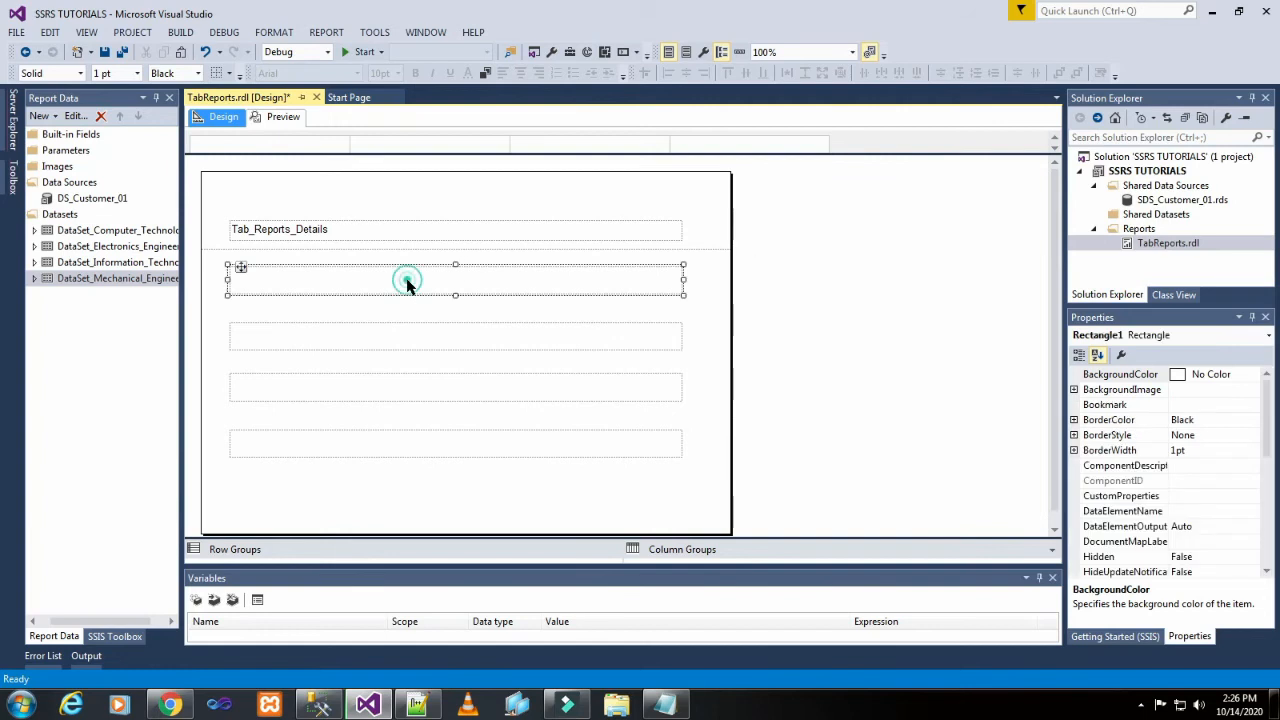
right_click(320, 278)
mouse_move(398, 358)
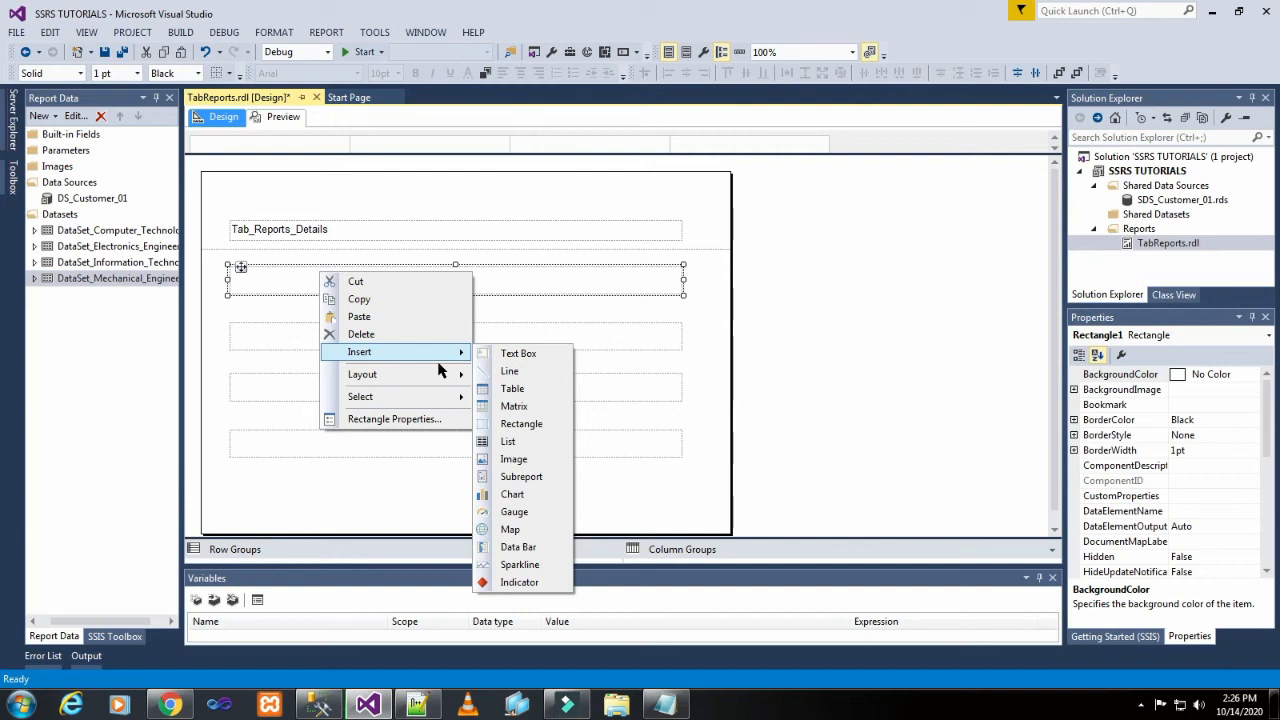
left_click(533, 354)
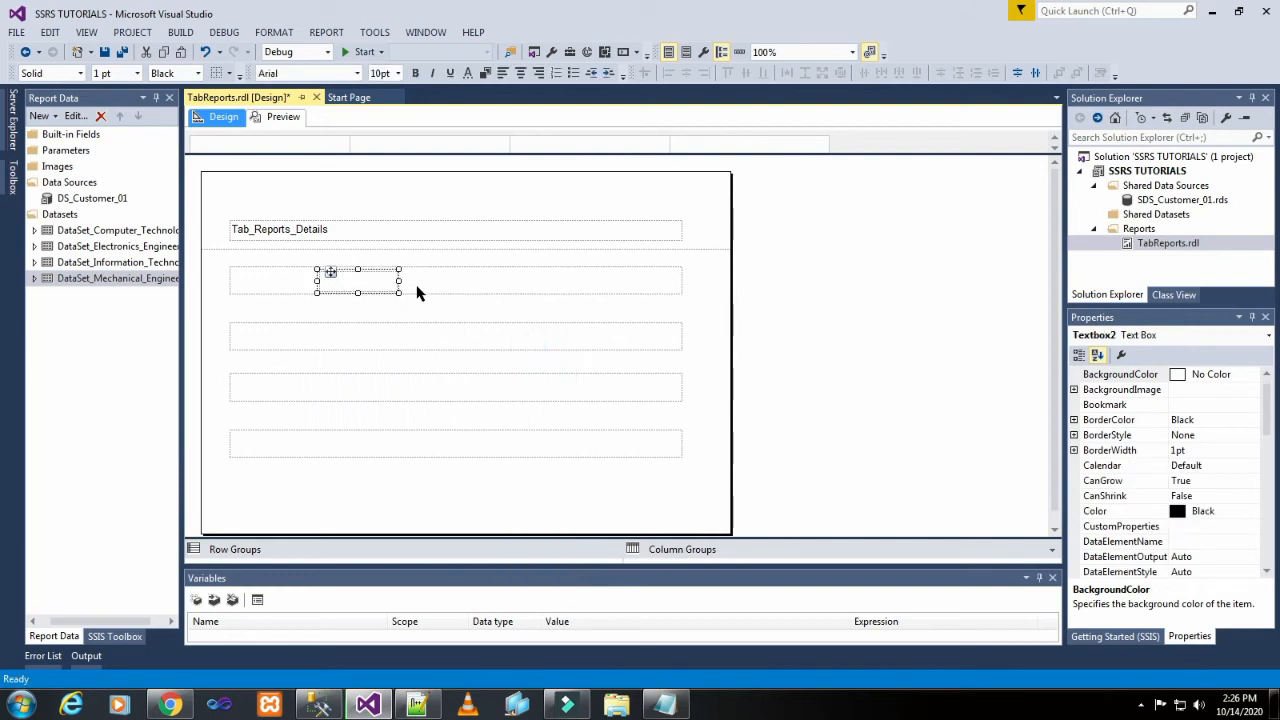
left_click_drag(330, 272, 253, 272)
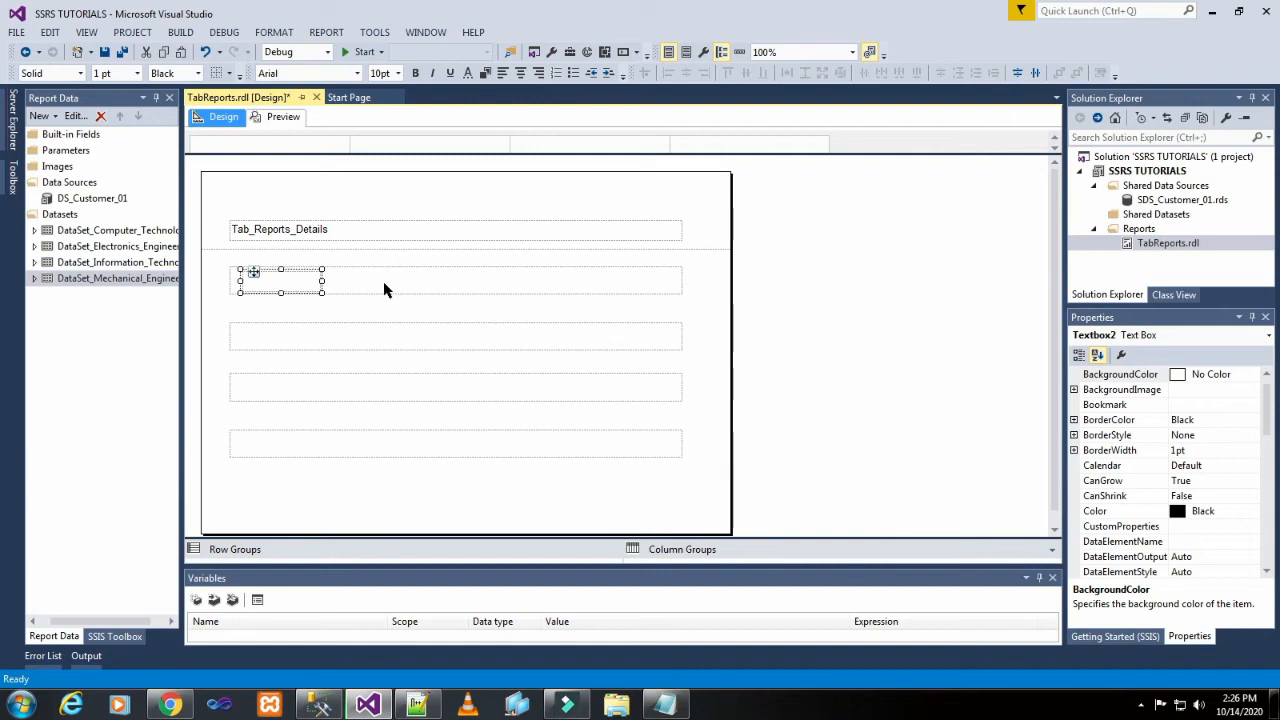
Step: Insert a second text box in the first rectangle, then nudge it up and left to line up beside the first one
left_click(375, 289)
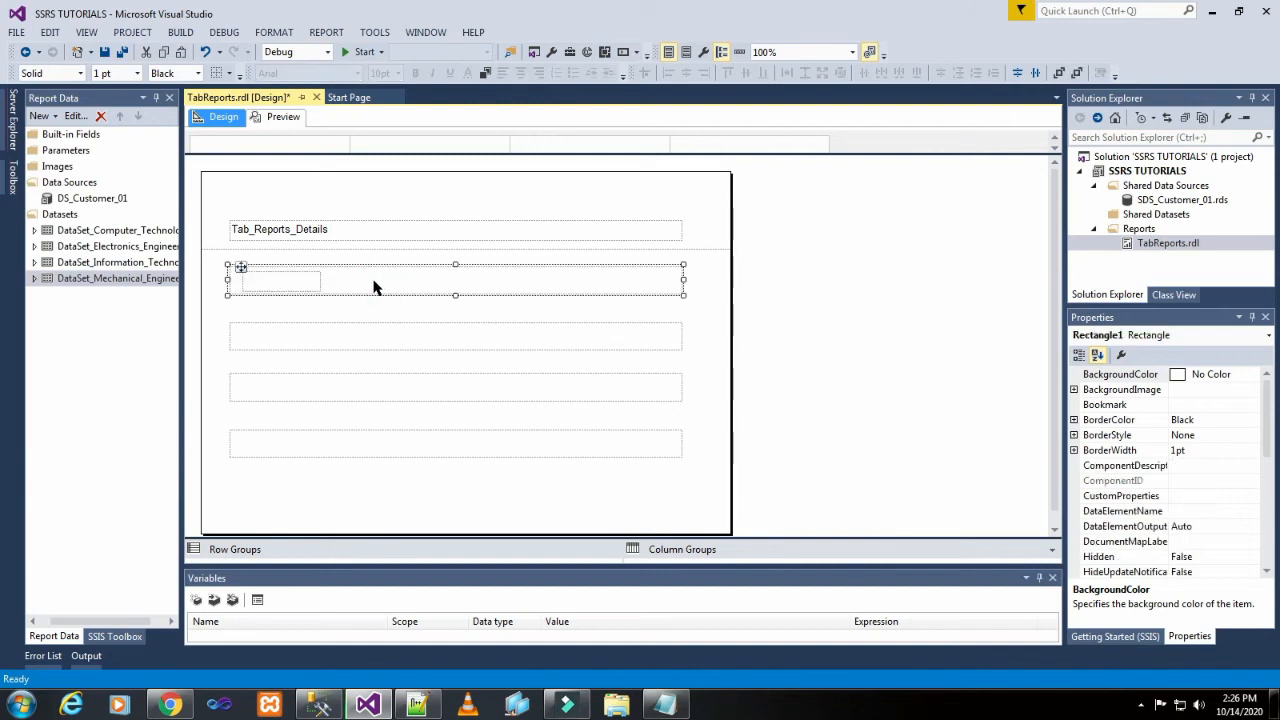
right_click(374, 284)
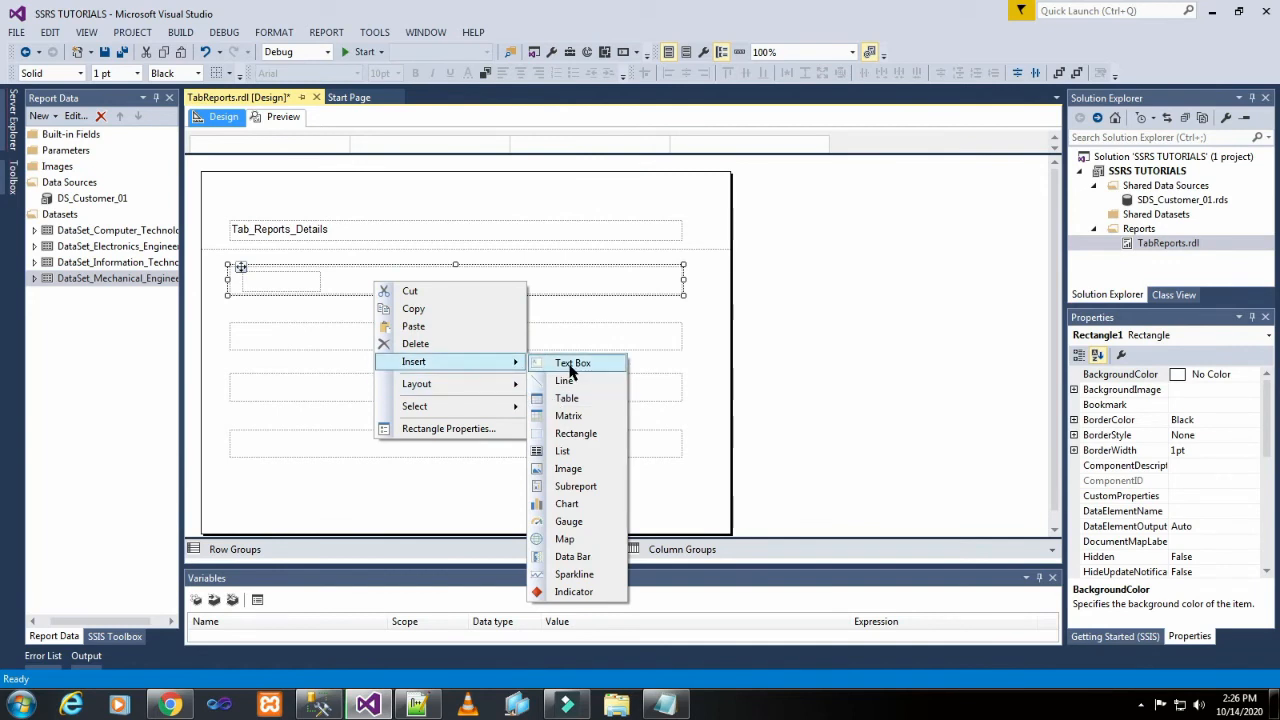
left_click(572, 366)
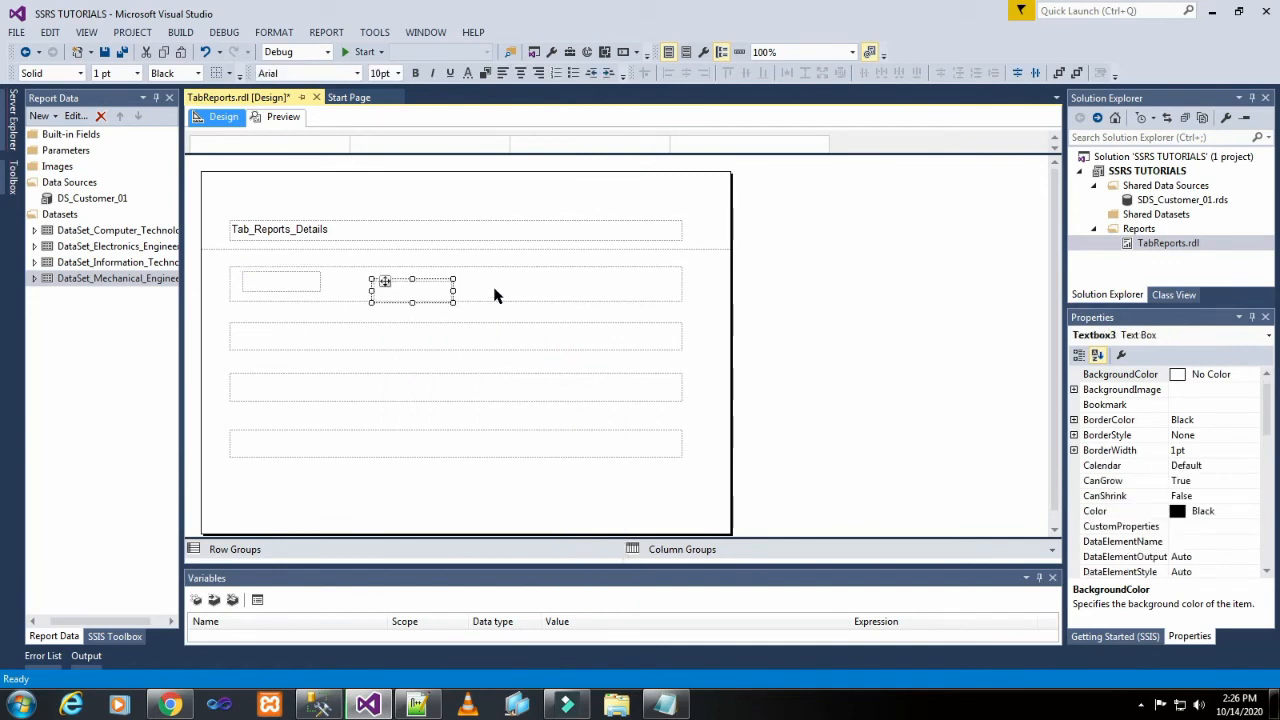
key("Up")
key("Left")
key("Left")
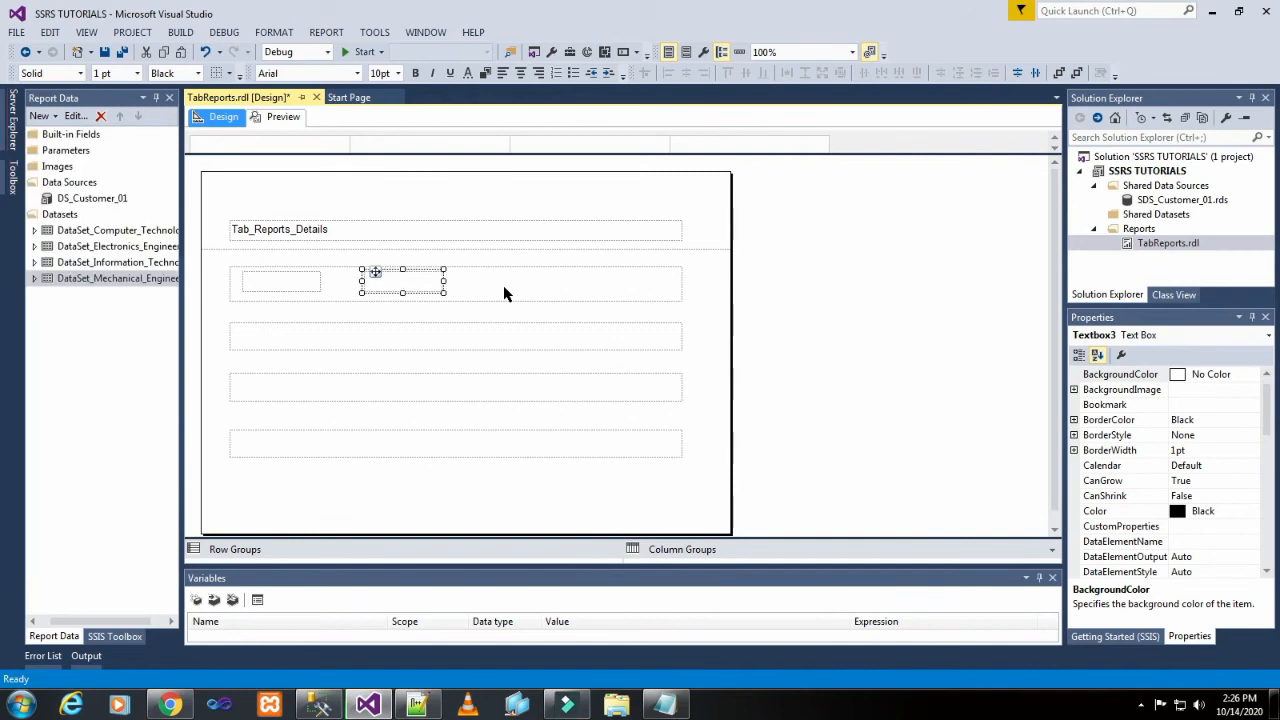
Step: Insert a third text box in the first rectangle, to the right of the second text box
left_click(494, 285)
right_click(466, 285)
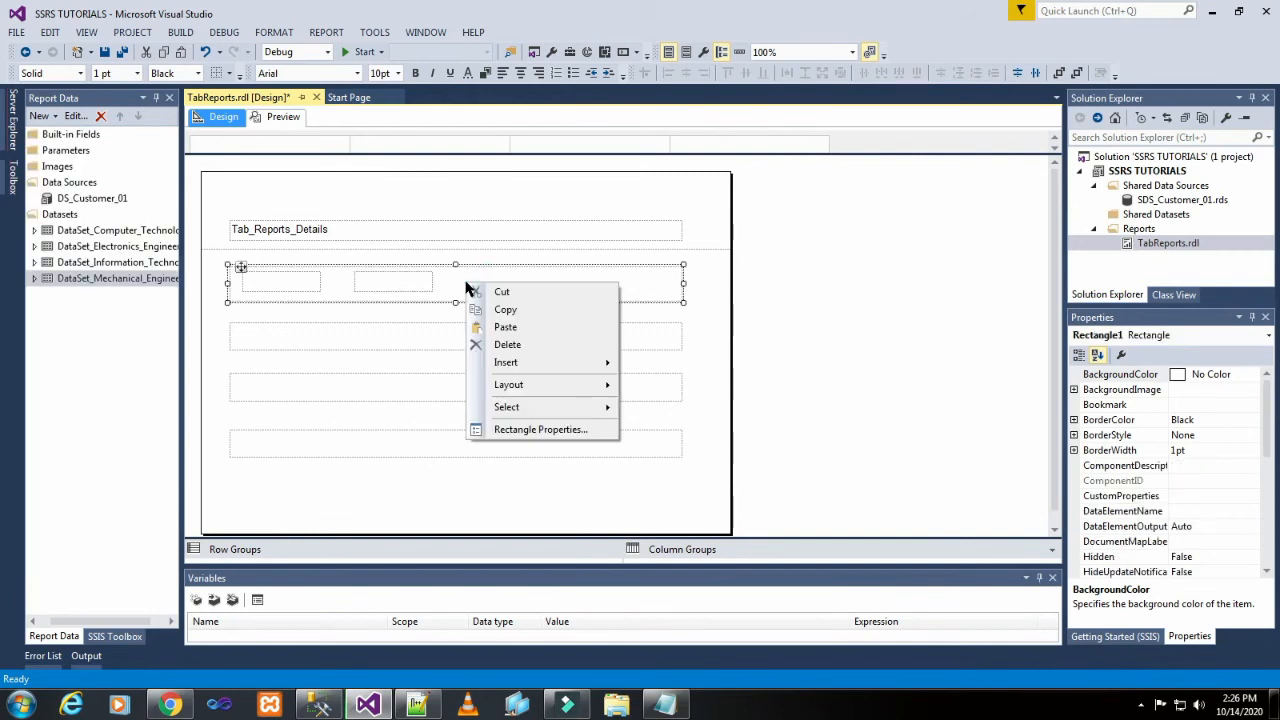
mouse_move(520, 369)
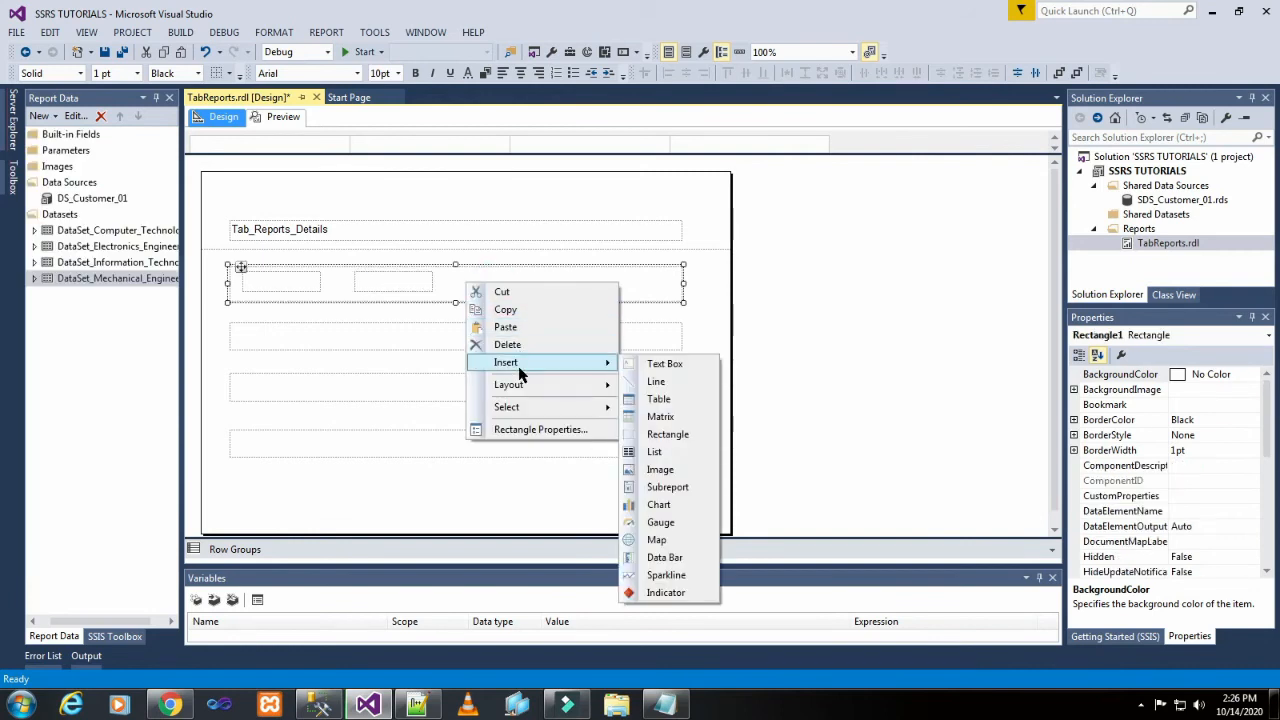
left_click(678, 370)
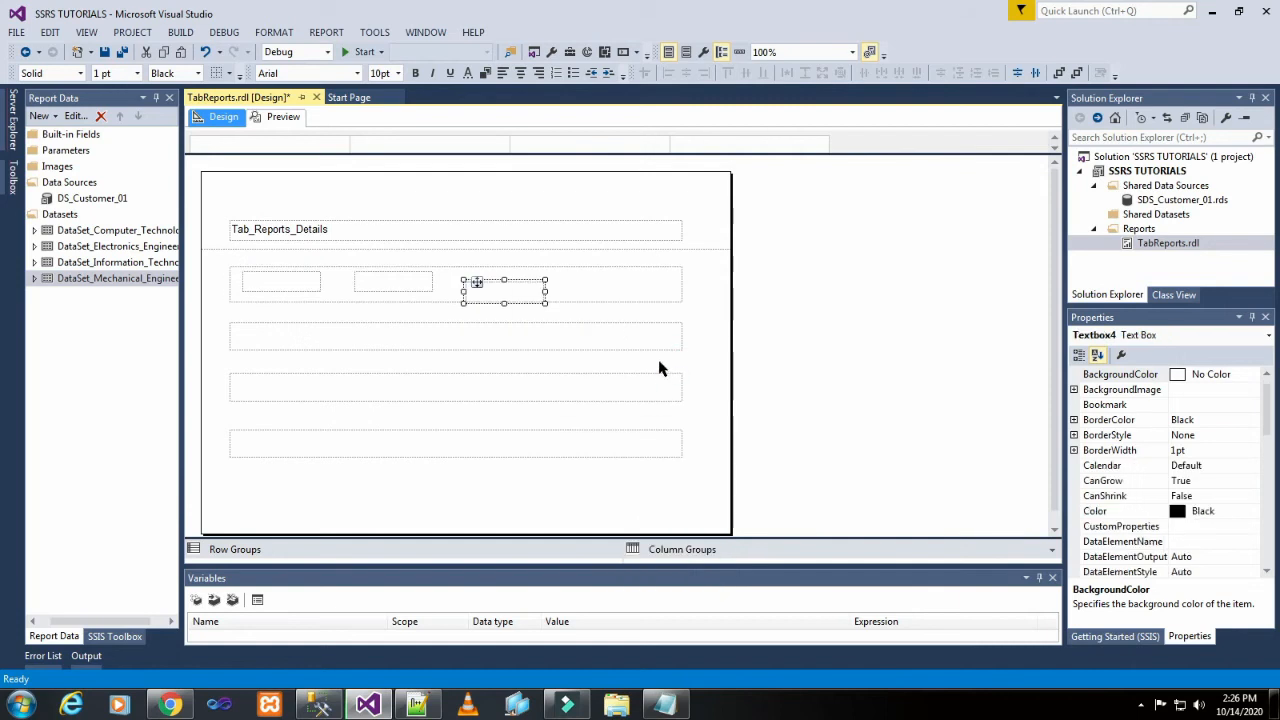
Step: Insert a fourth text box in the first rectangle and nudge it up and left, to the right of the third text box
left_click(603, 278)
right_click(590, 284)
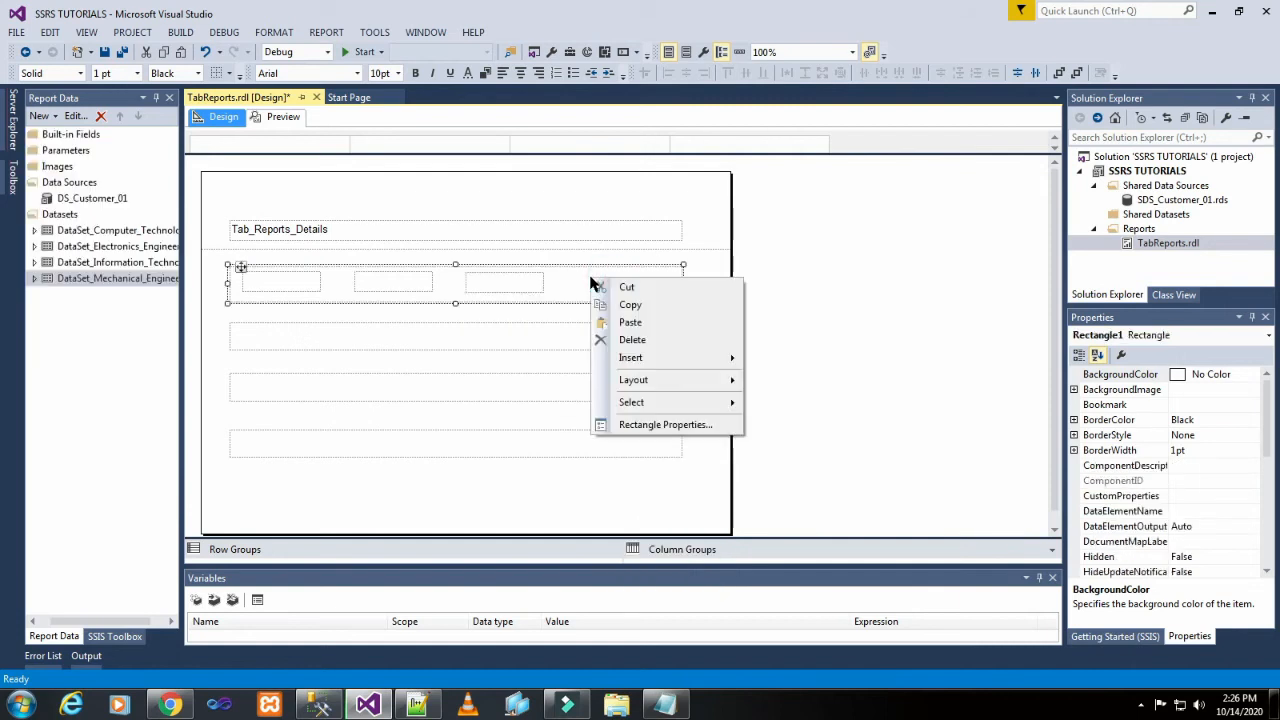
mouse_move(634, 360)
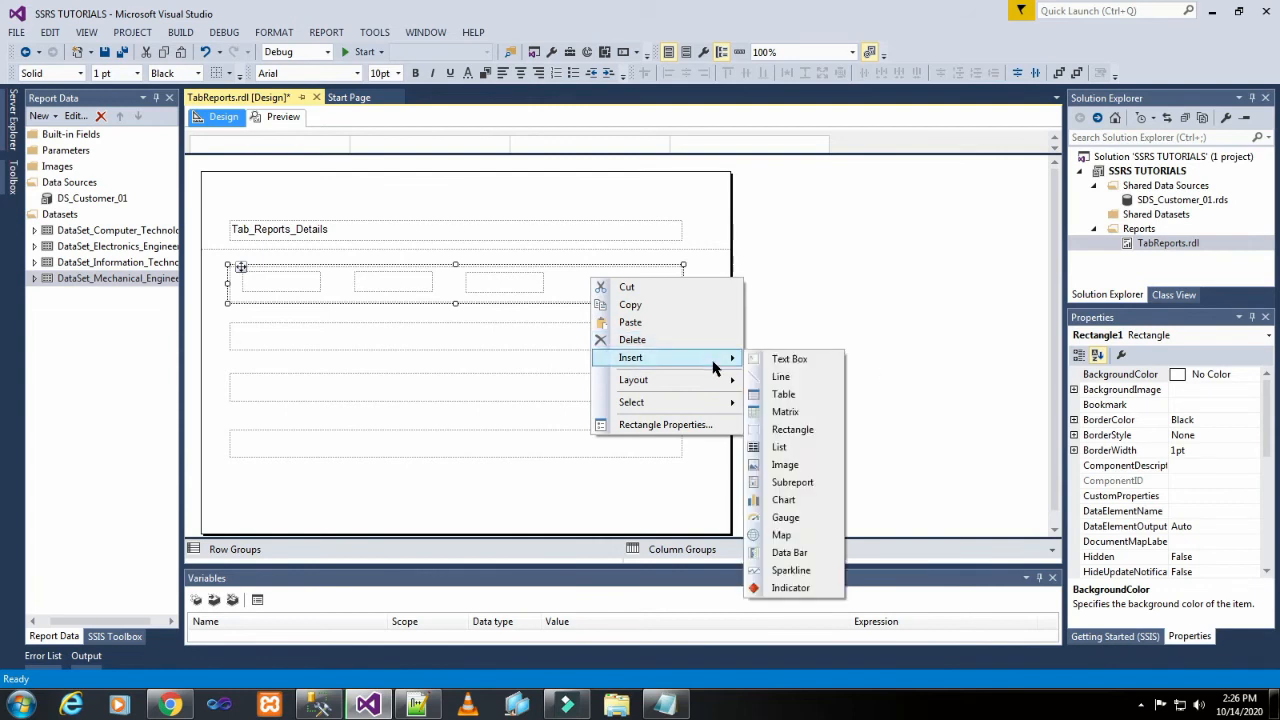
left_click(782, 359)
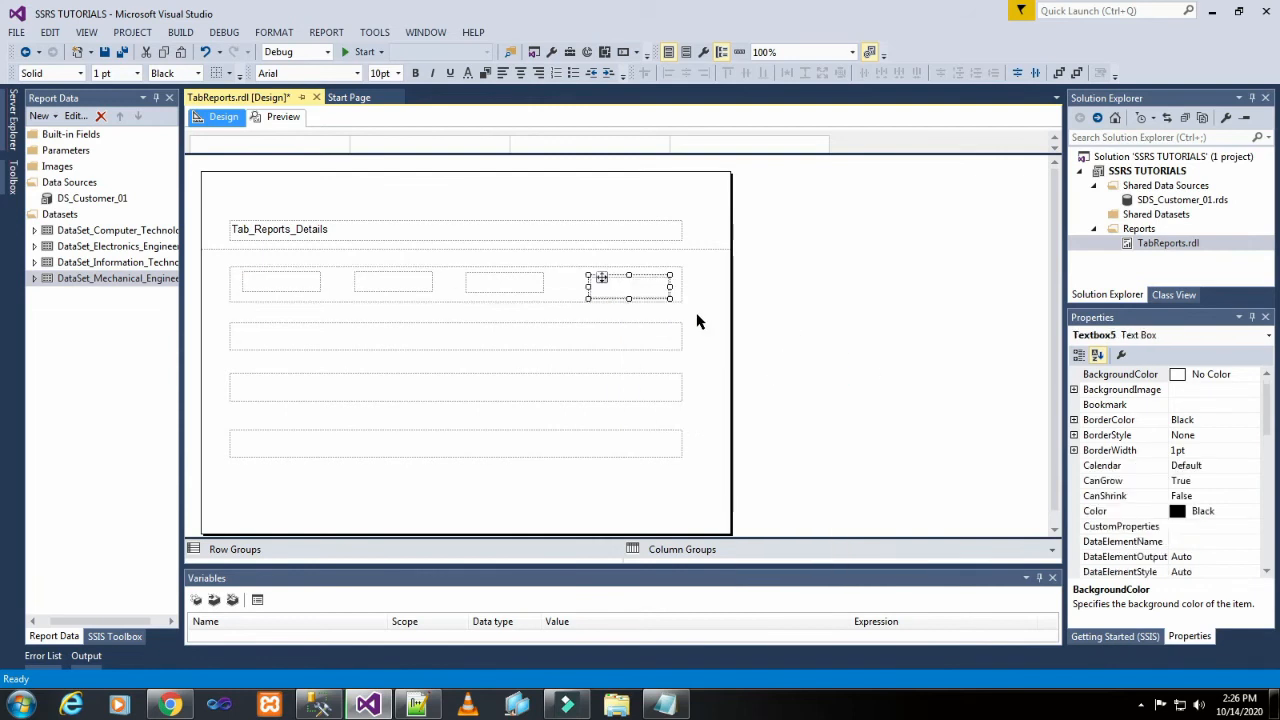
key("Up")
key("Left")
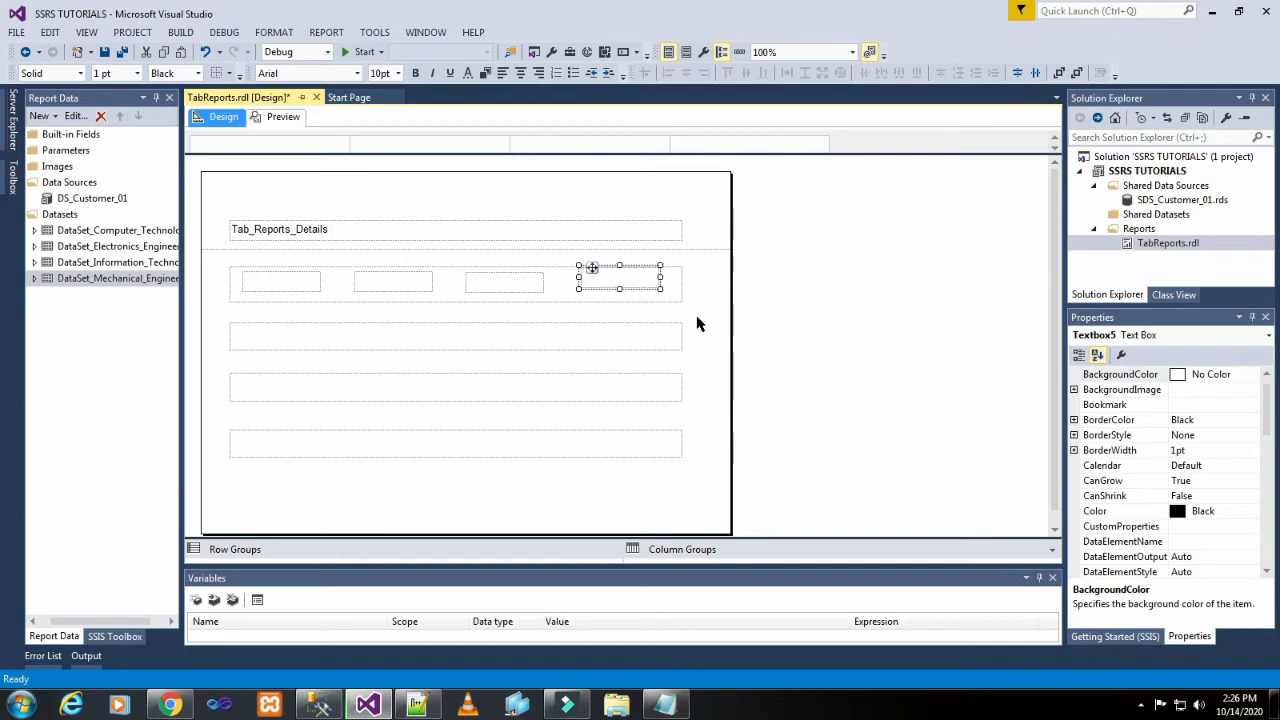
key("Down")
key("Up")
Step: Adjust the fourth text box's height so its upper and lower edges line up with the third text box
left_click(617, 278)
left_click(623, 309)
left_click(620, 284)
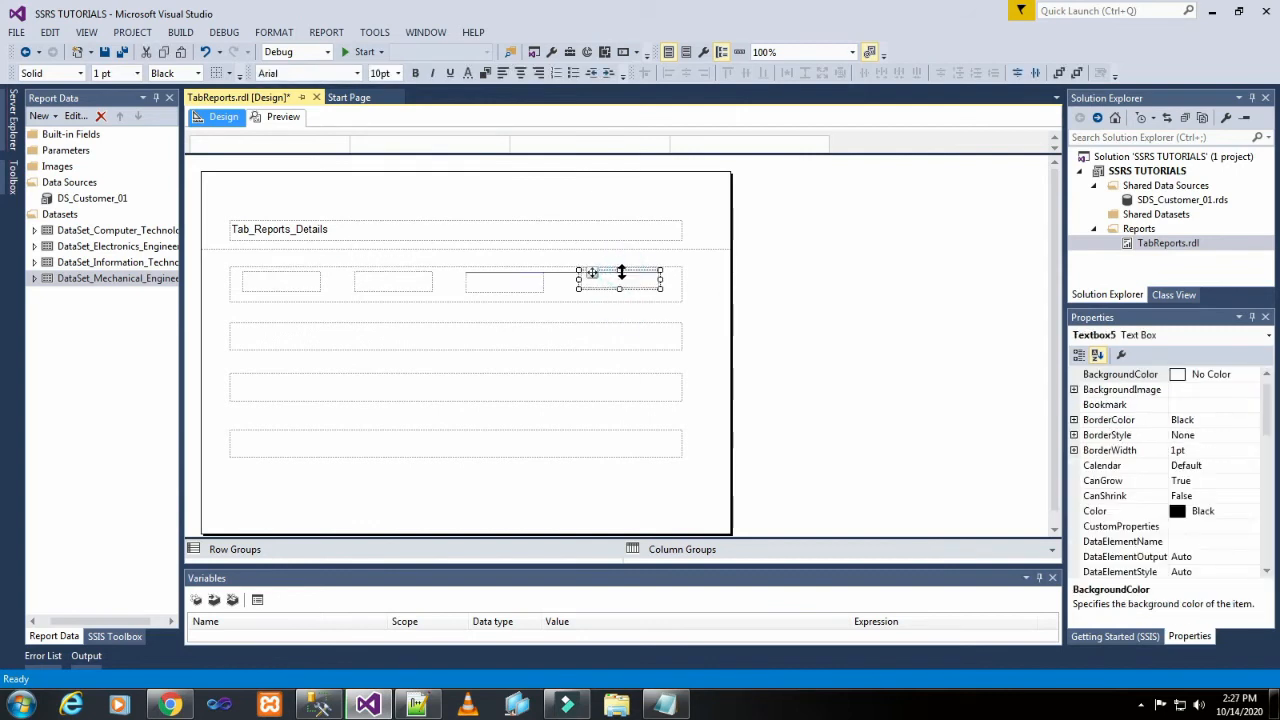
key("ctrl+z")
left_click_drag(619, 289, 618, 290)
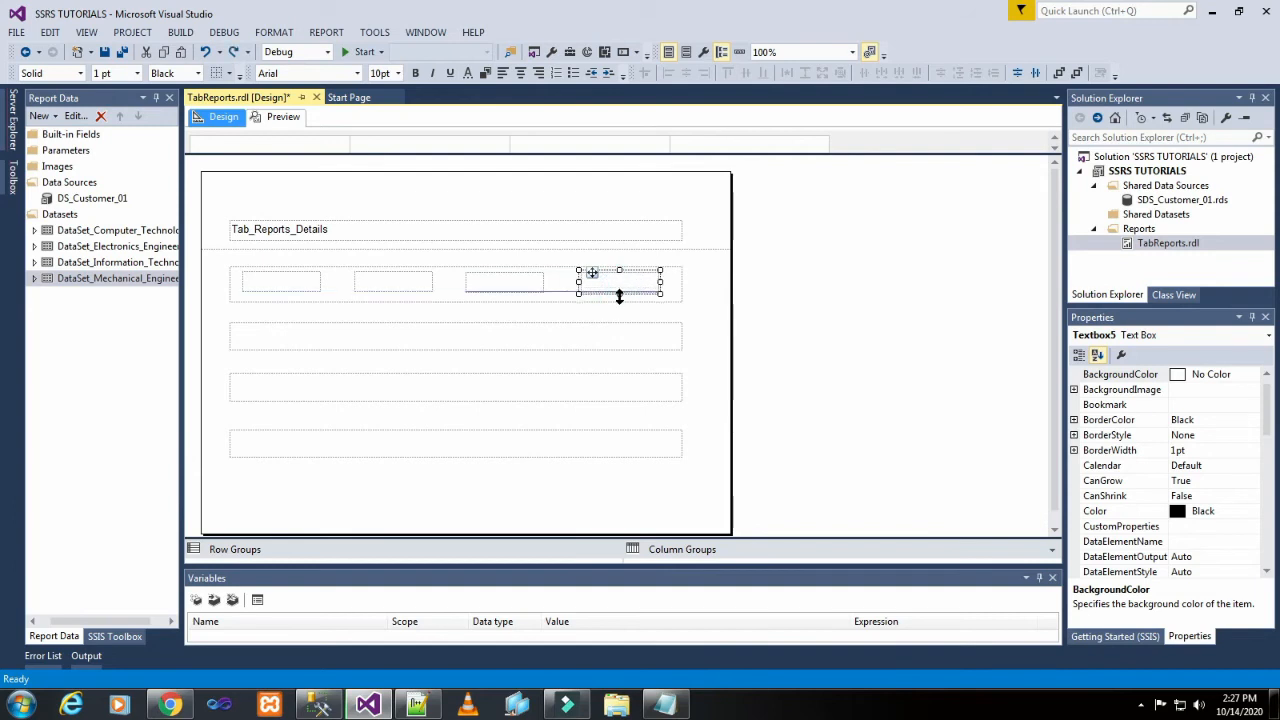
left_click(623, 328)
left_click(705, 271)
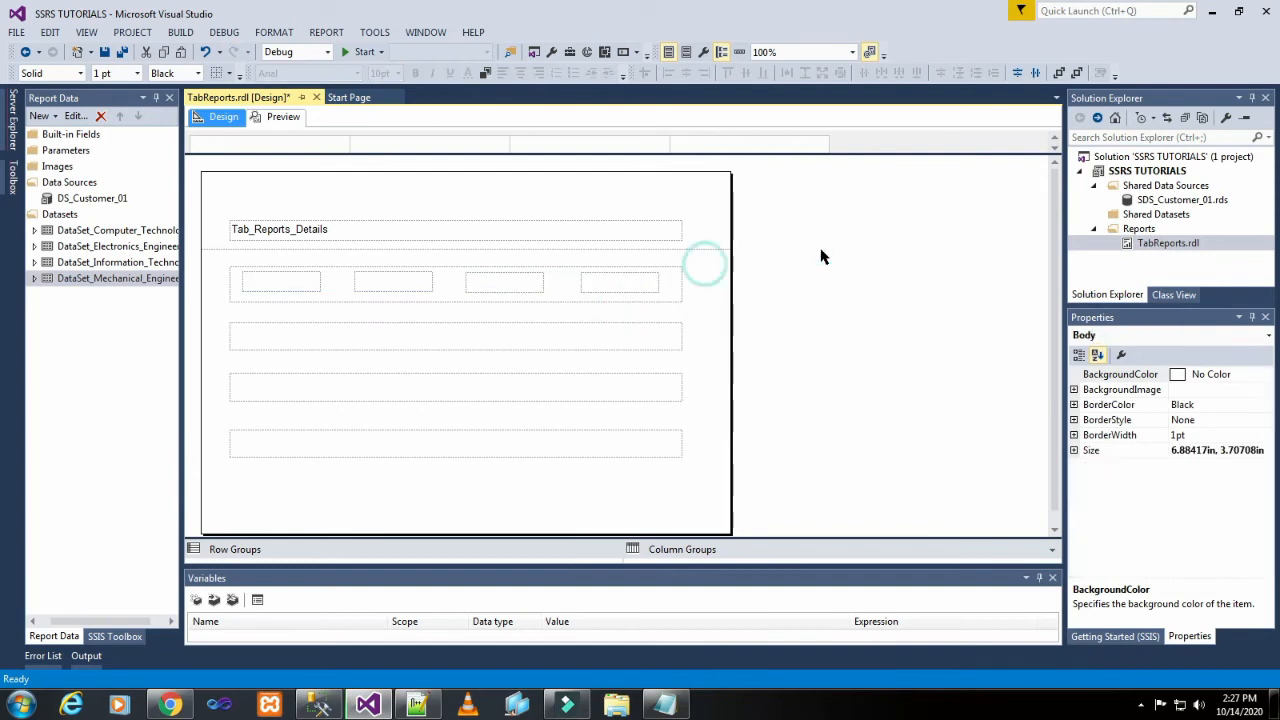
left_click(306, 274)
left_click(380, 272)
left_click(506, 281)
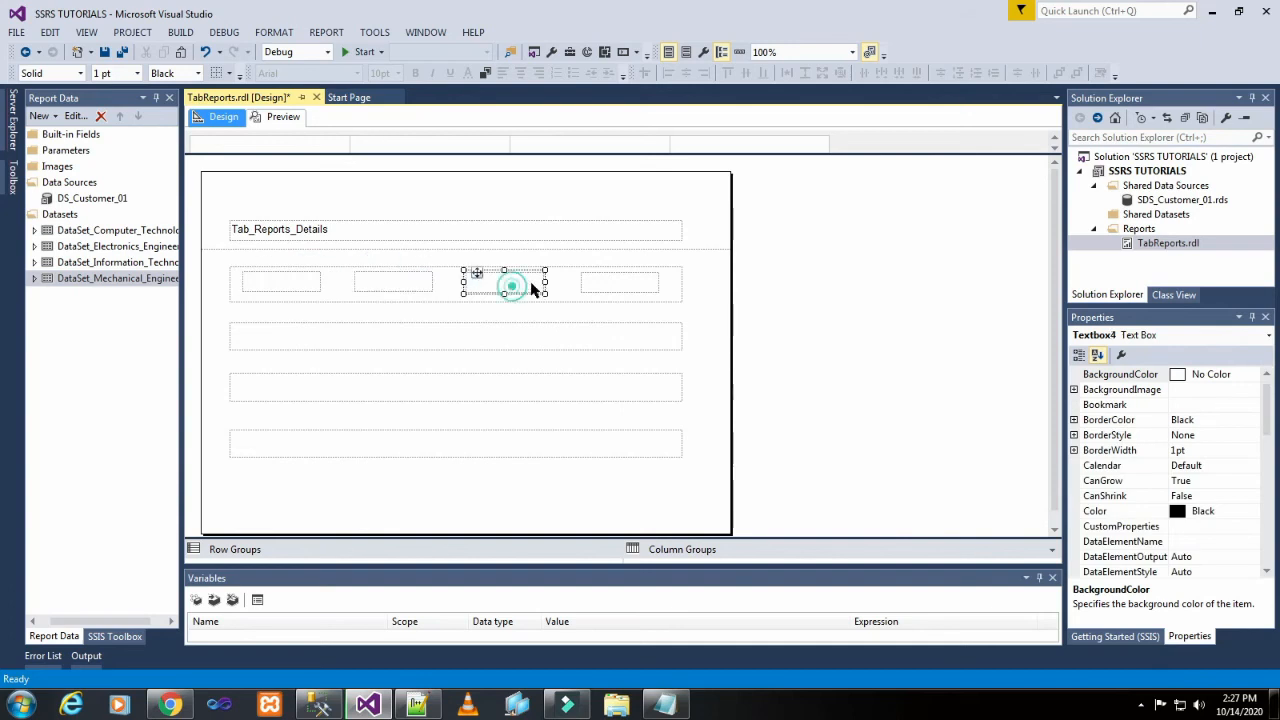
left_click(607, 278)
left_click(701, 311)
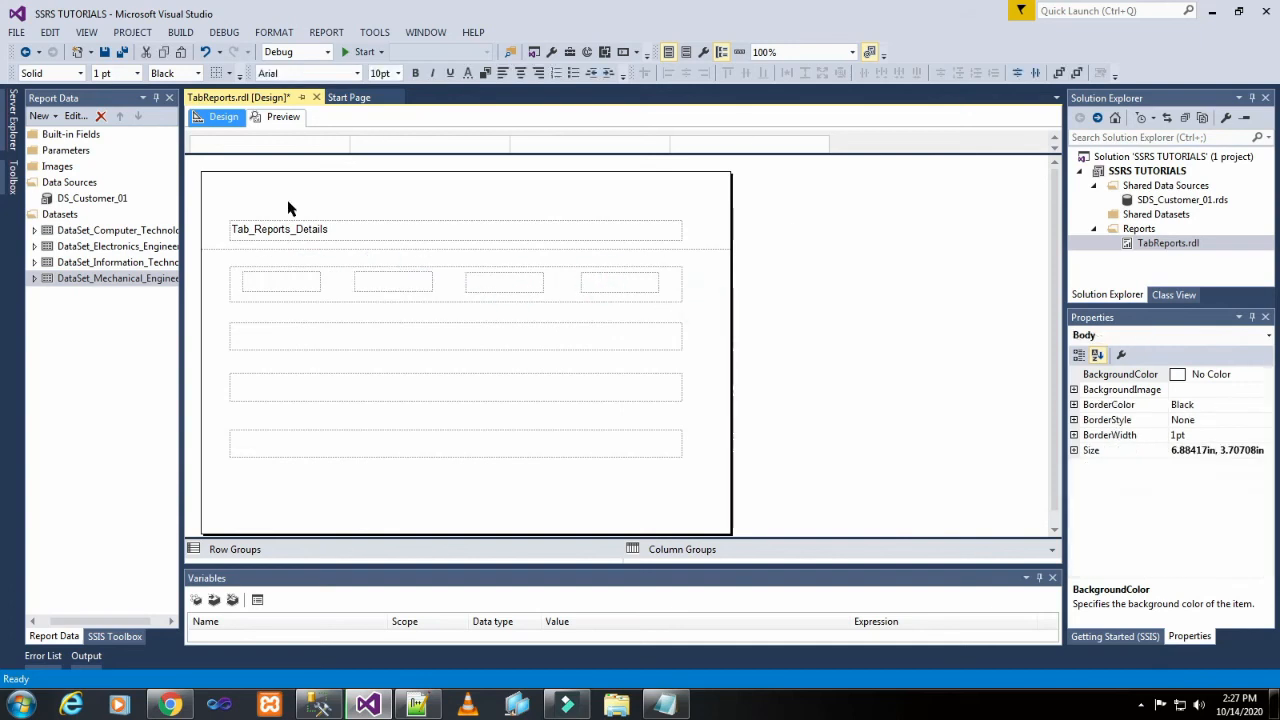
Step: Copy the first text box into the second rectangle and move the copy to the left end, below the original
left_click(288, 284)
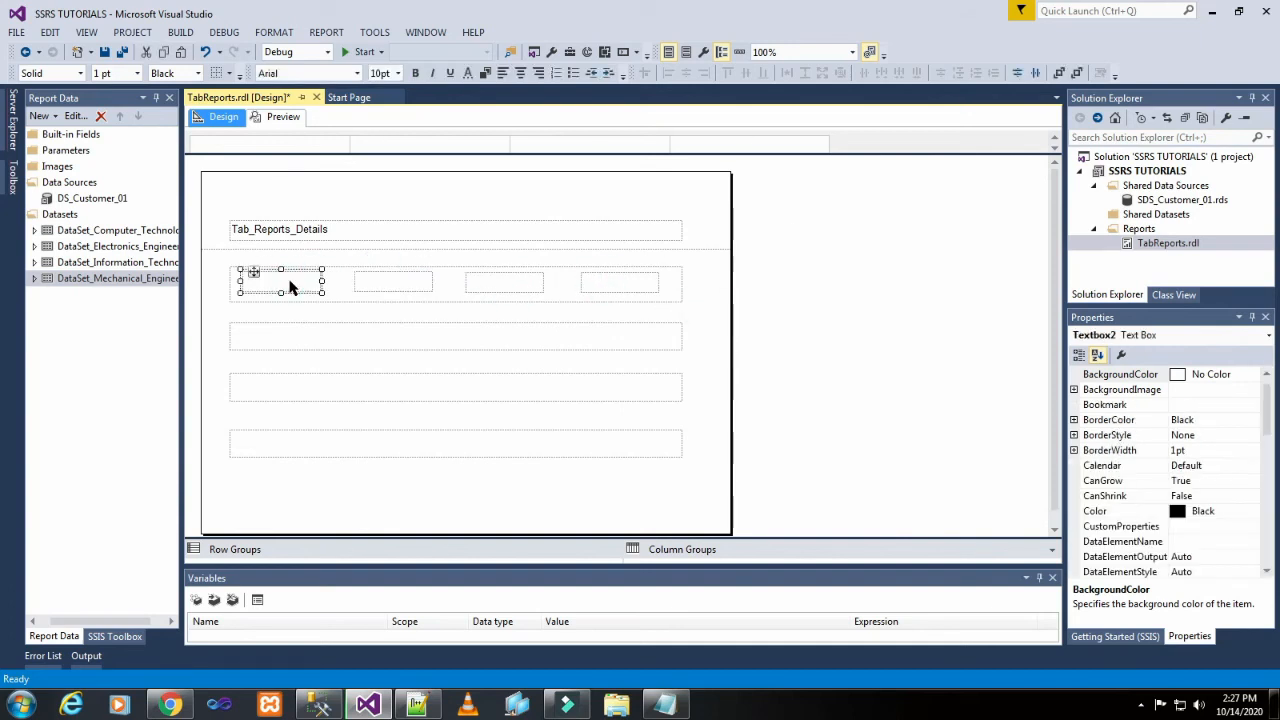
left_click(265, 338)
key("ctrl+v")
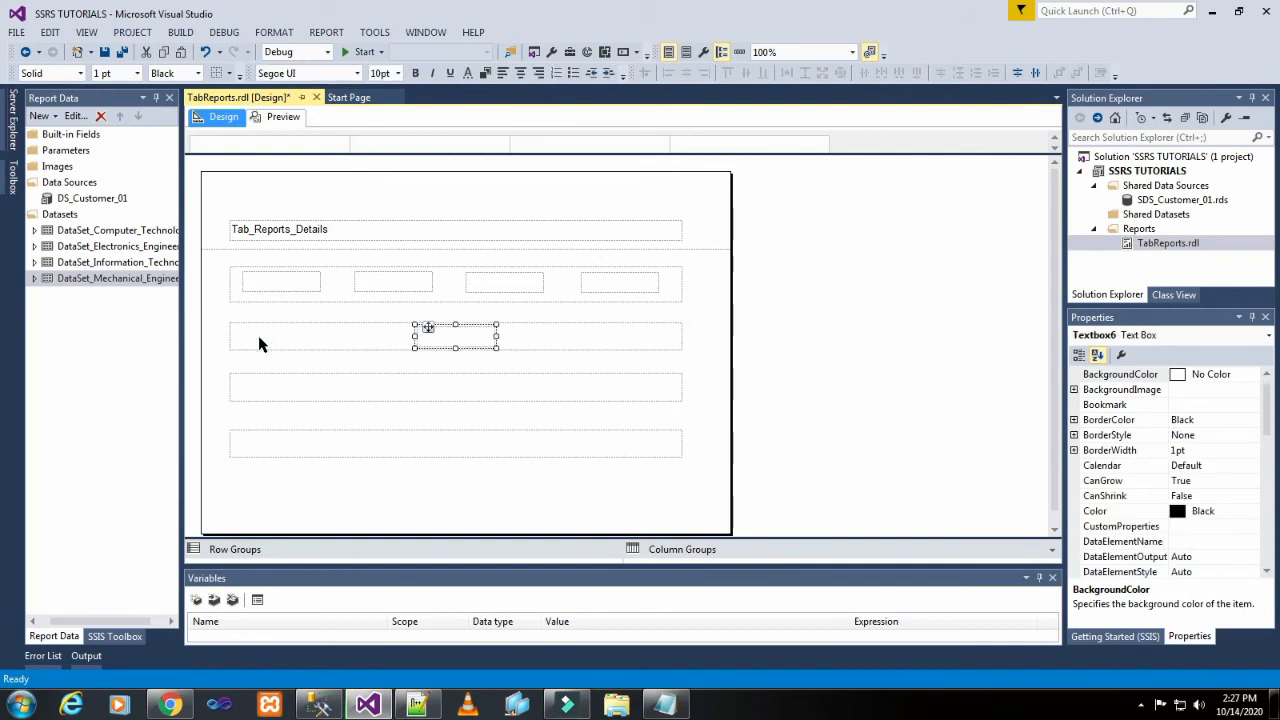
key("Left")
key("Left")
key("Left")
key("Left")
key("Left")
key("Left")
key("Left")
key("Left")
key("Left")
key("Left")
key("Left")
key("Left")
key("Left")
key("Left")
key("Left")
key("Left")
key("Left")
key("Left")
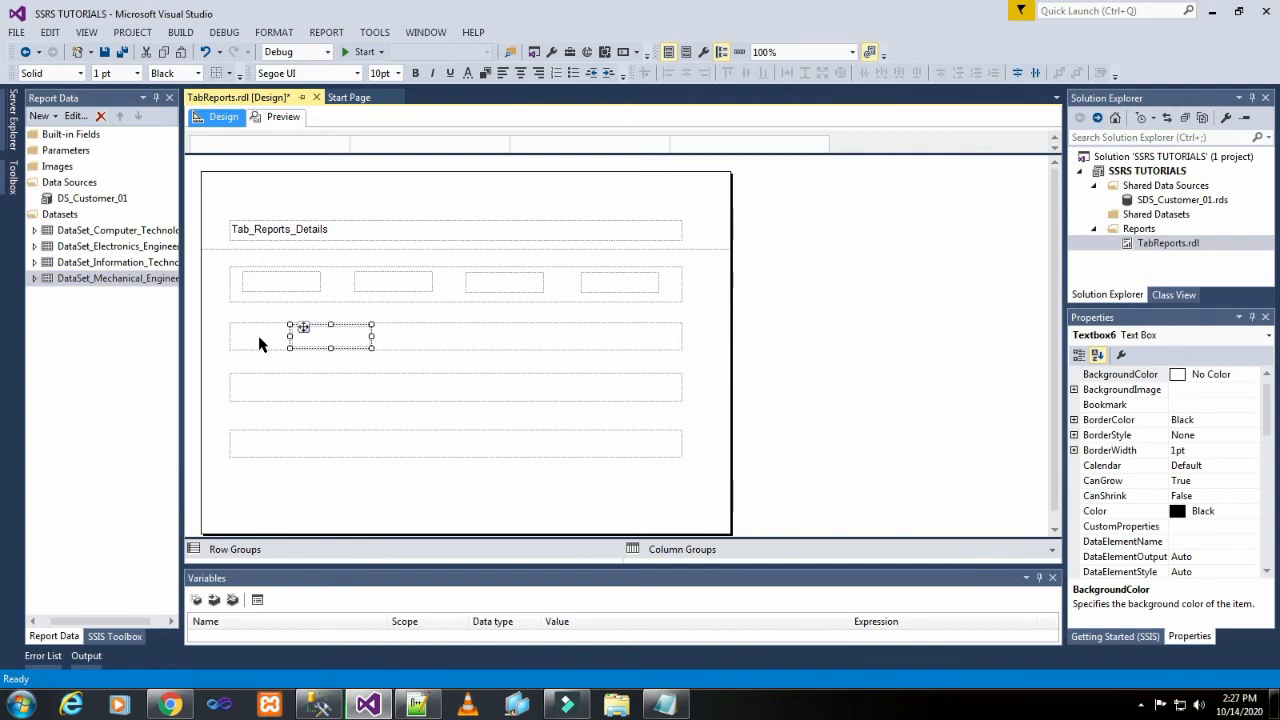
Step: Paste another text box into the second rectangle and move it below the first row's second text box
left_click(364, 339)
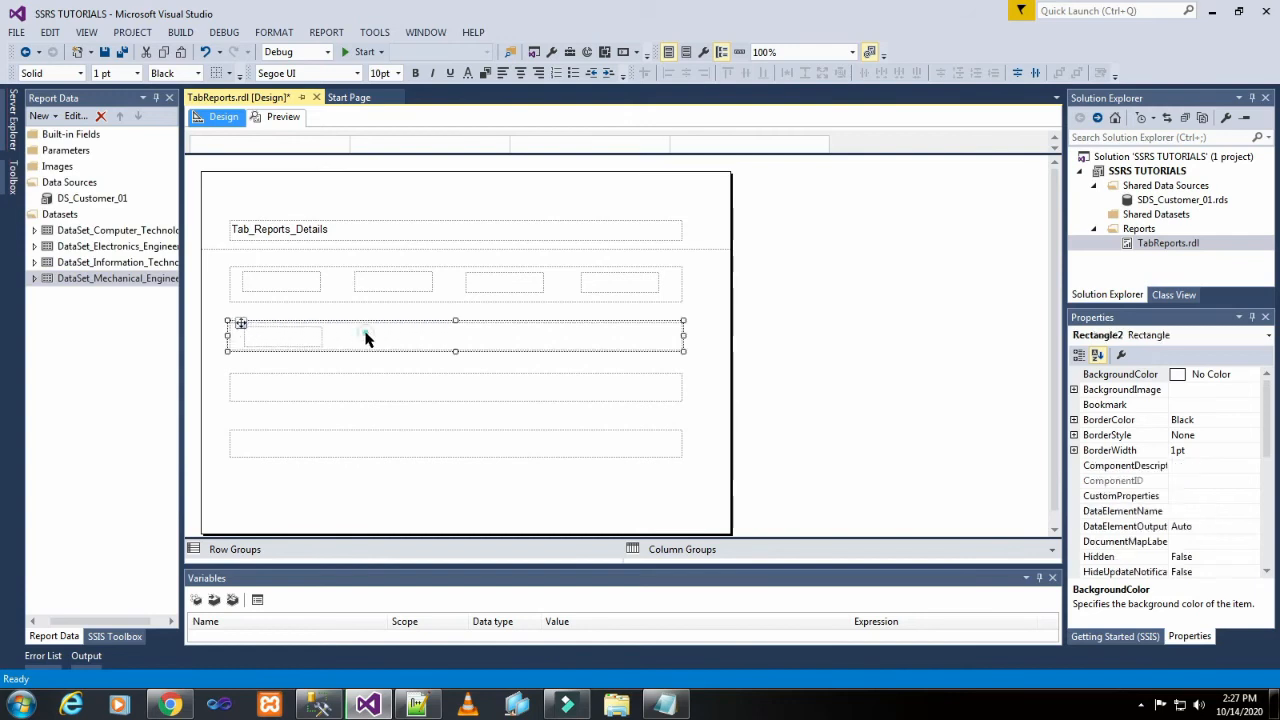
key("ctrl+v")
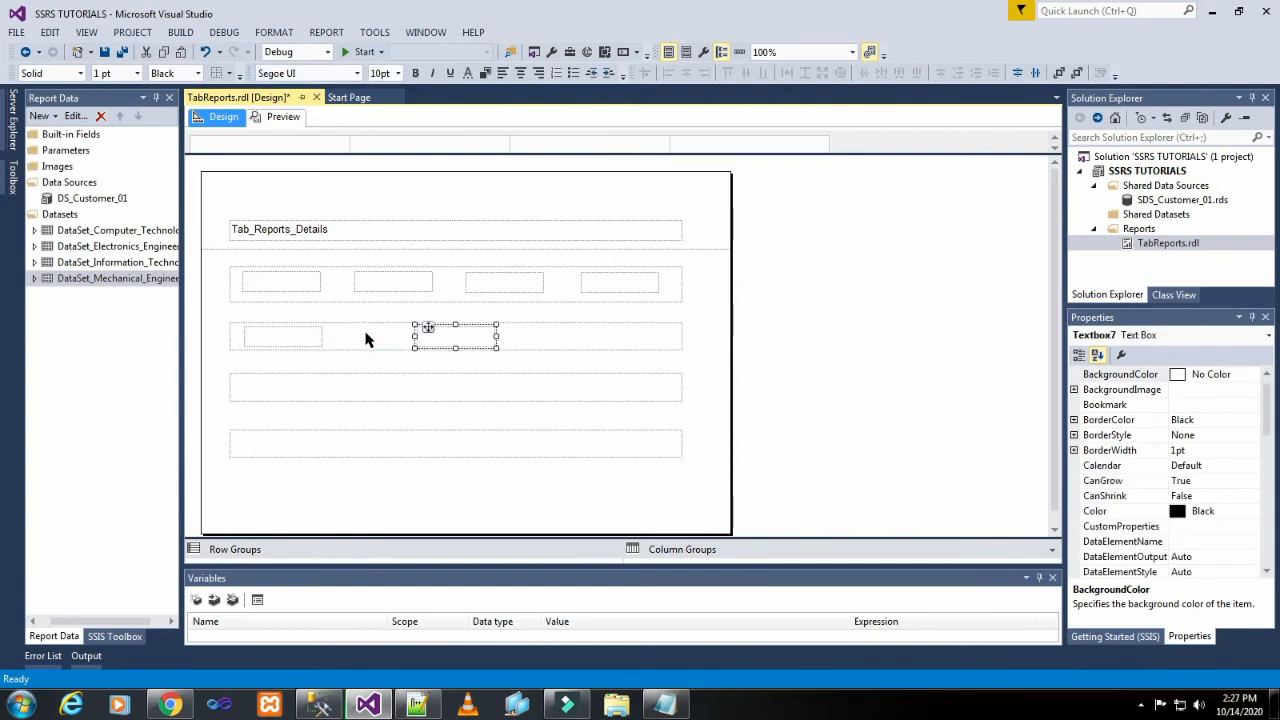
key("Left")
key("Left")
key("Left")
key("Left")
key("Left")
key("Left")
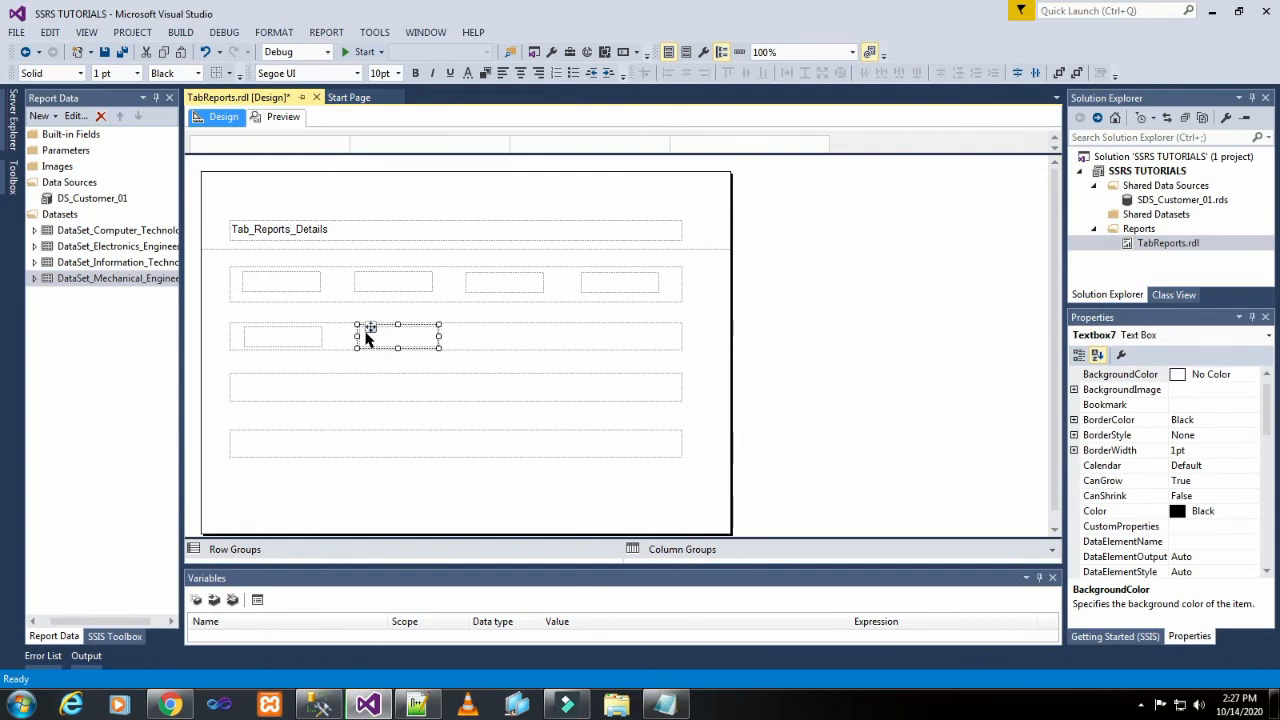
key("Left")
key("Right")
Step: Paste a third text box into the second rectangle and move it right, below the first row's third text box
left_click(526, 332)
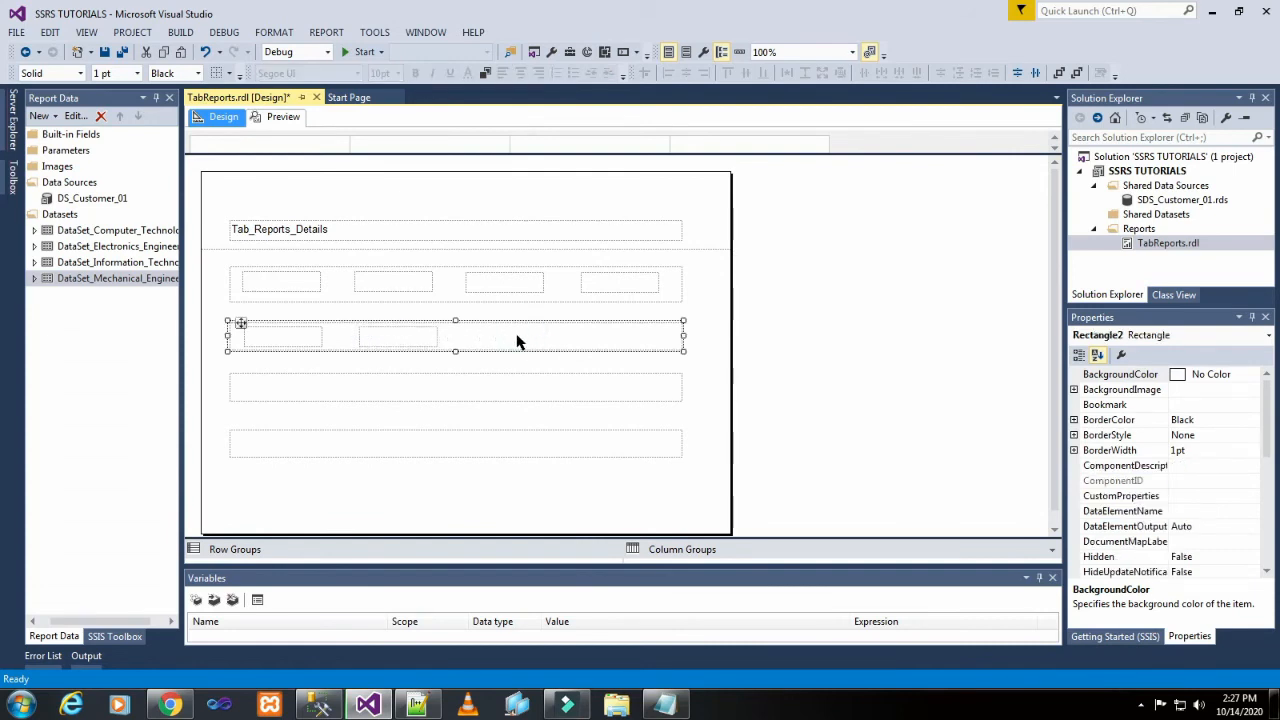
key("ctrl+v")
key("Right")
key("Right")
key("Right")
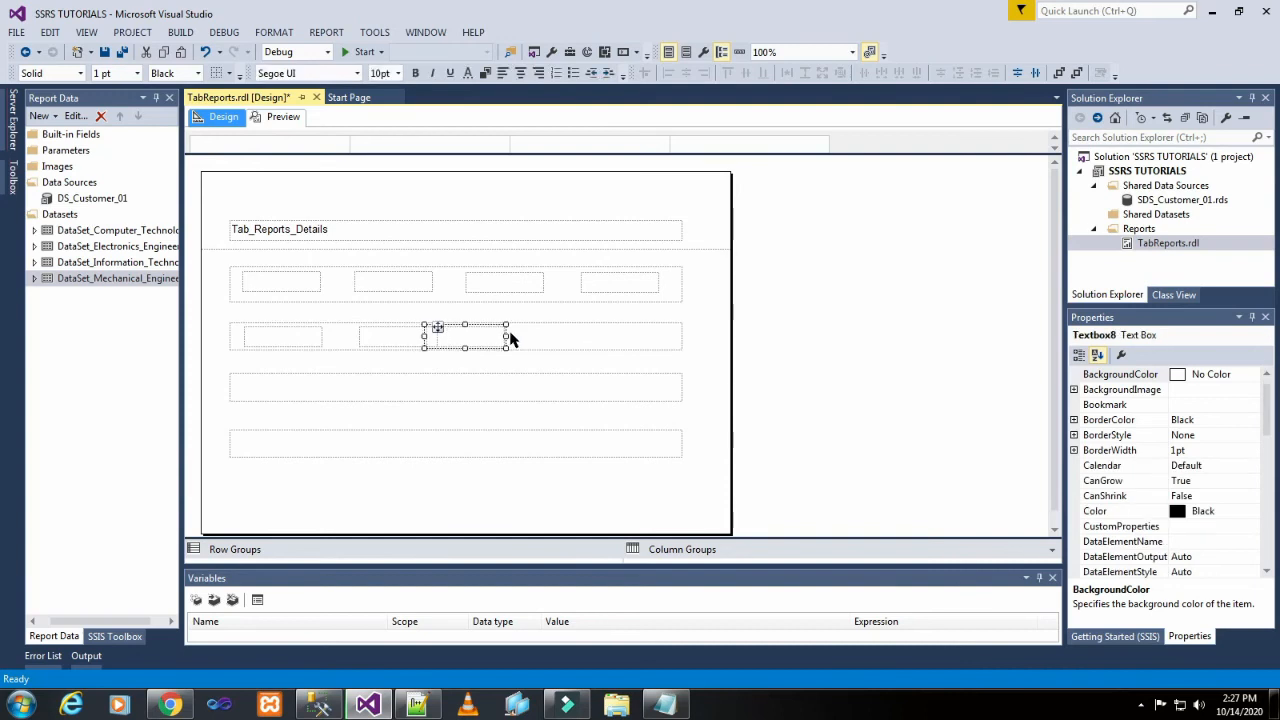
key("Right")
key("Right")
Step: Paste a fourth text box into the second rectangle and move it right, below the first row's fourth text box
left_click(610, 330)
key("ctrl+v")
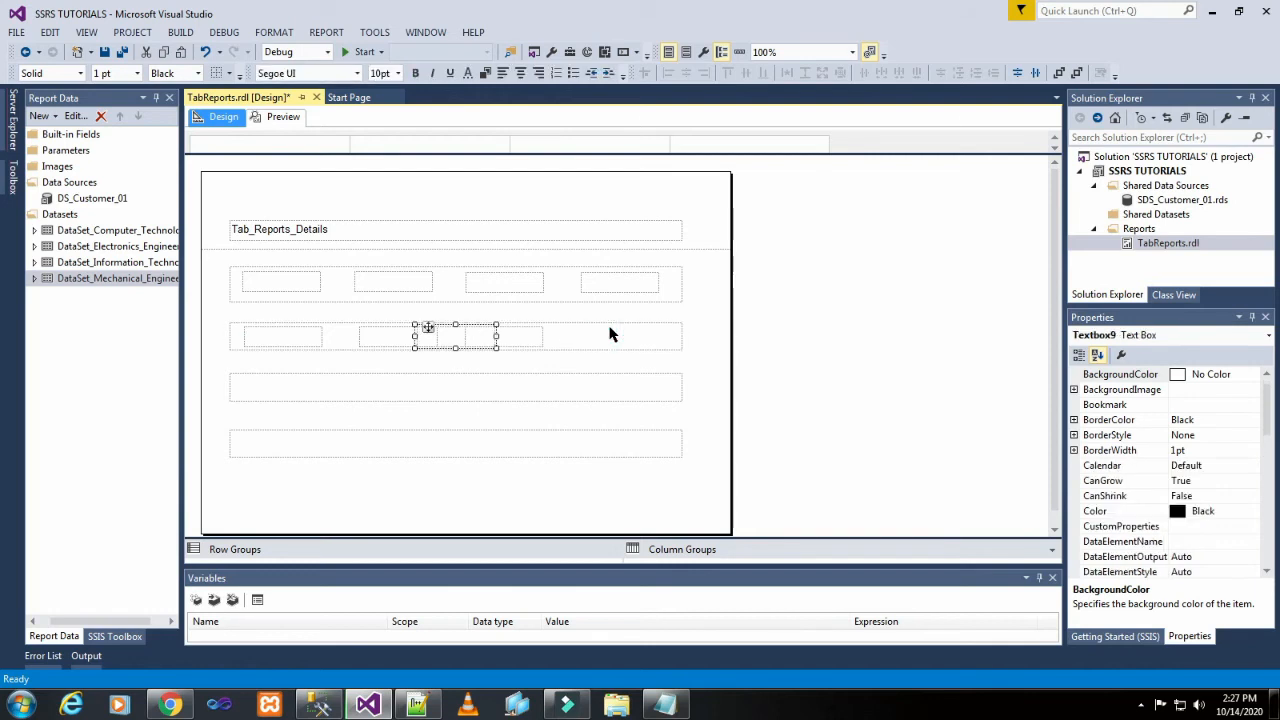
key("Right")
key("Right")
key("Right")
key("Right")
key("Right")
key("Right")
key("Right")
key("Right")
key("Right")
key("Right")
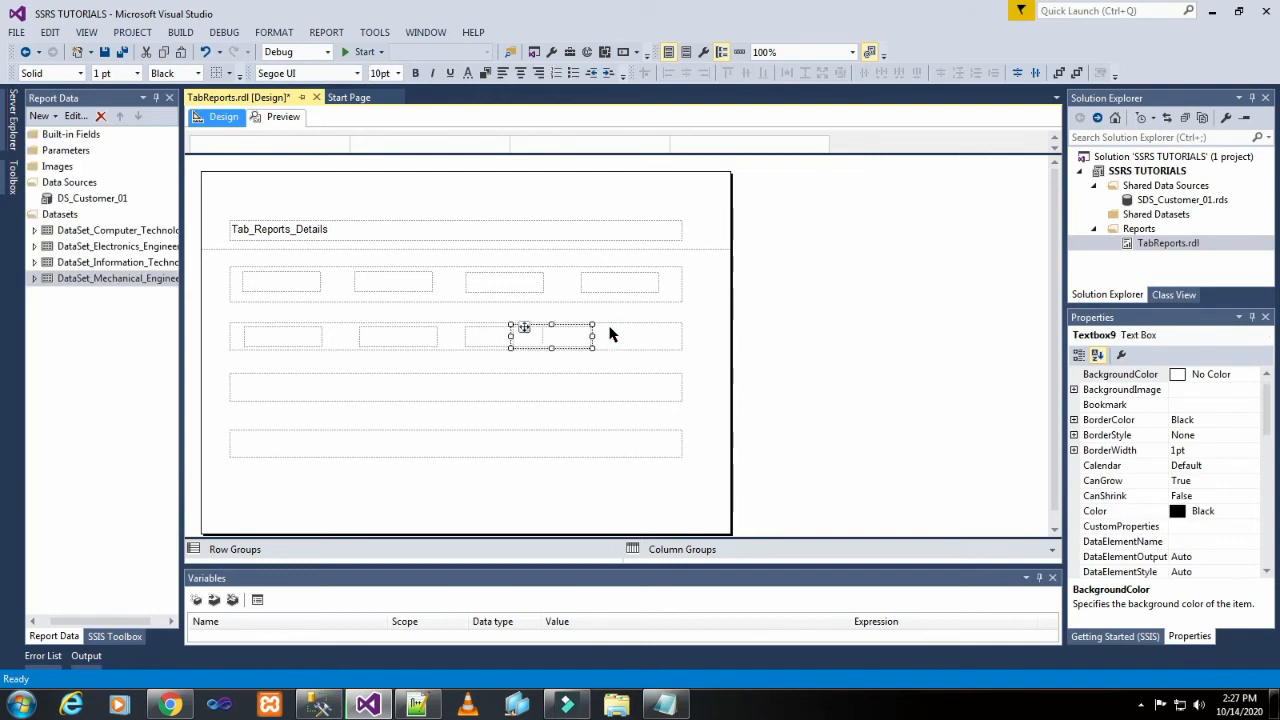
key("Right")
key("Right")
key("Right")
key("Right")
key("Right")
key("Right")
key("Right")
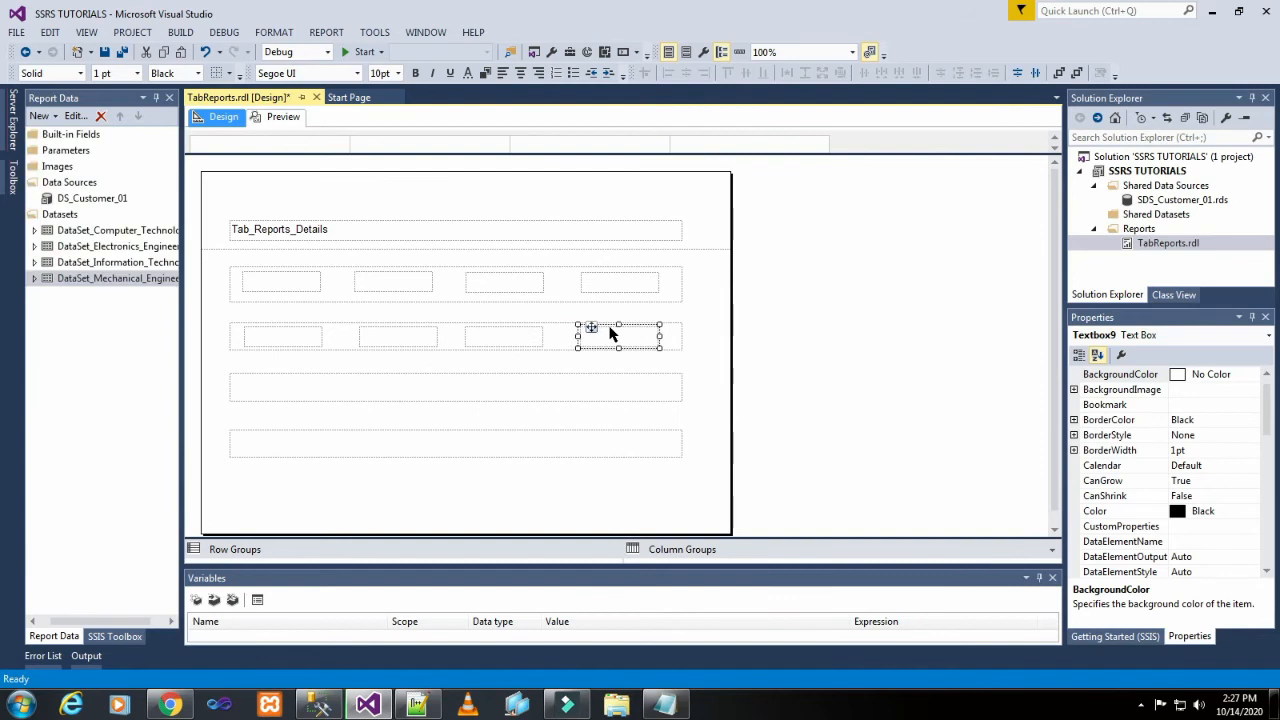
Step: Paste a text box into the third rectangle and move it to the left end, in line with the first column
left_click(279, 391)
key("ctrl+v")
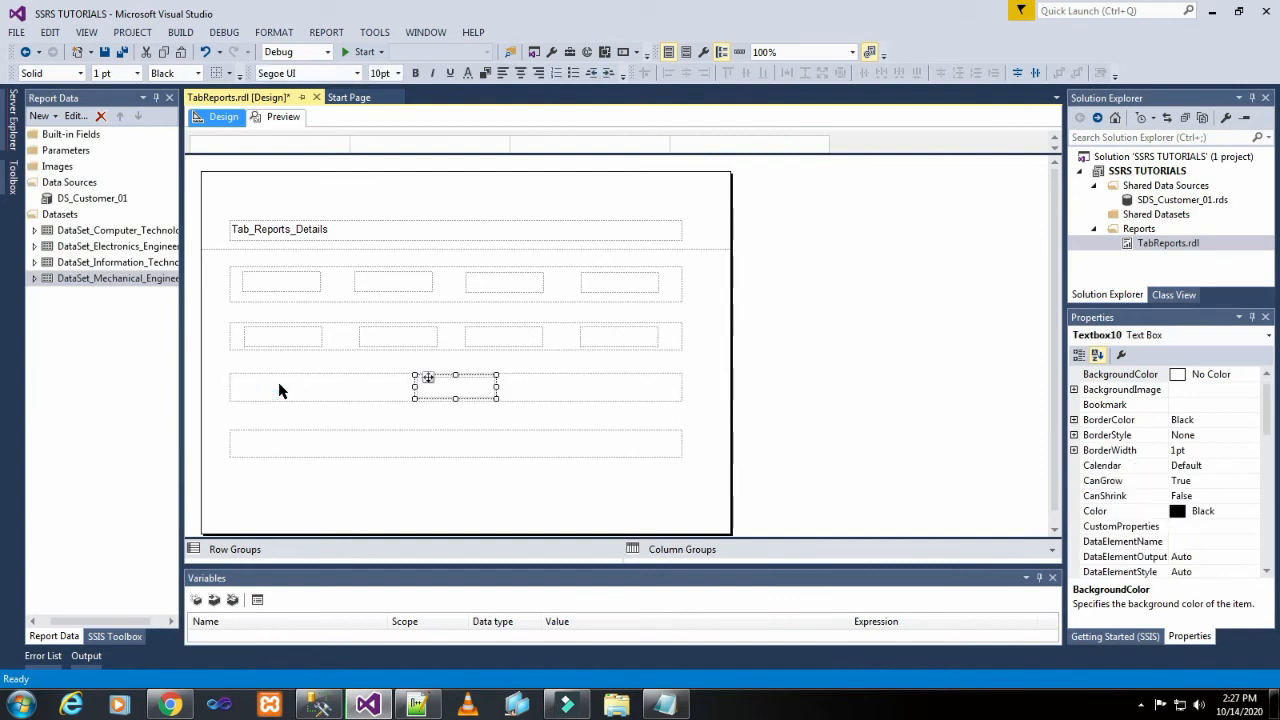
key("Left")
key("Left")
key("Left")
key("Left")
key("Left")
key("Left")
key("Left")
key("Left")
key("Left")
key("Left")
key("Left")
key("Left")
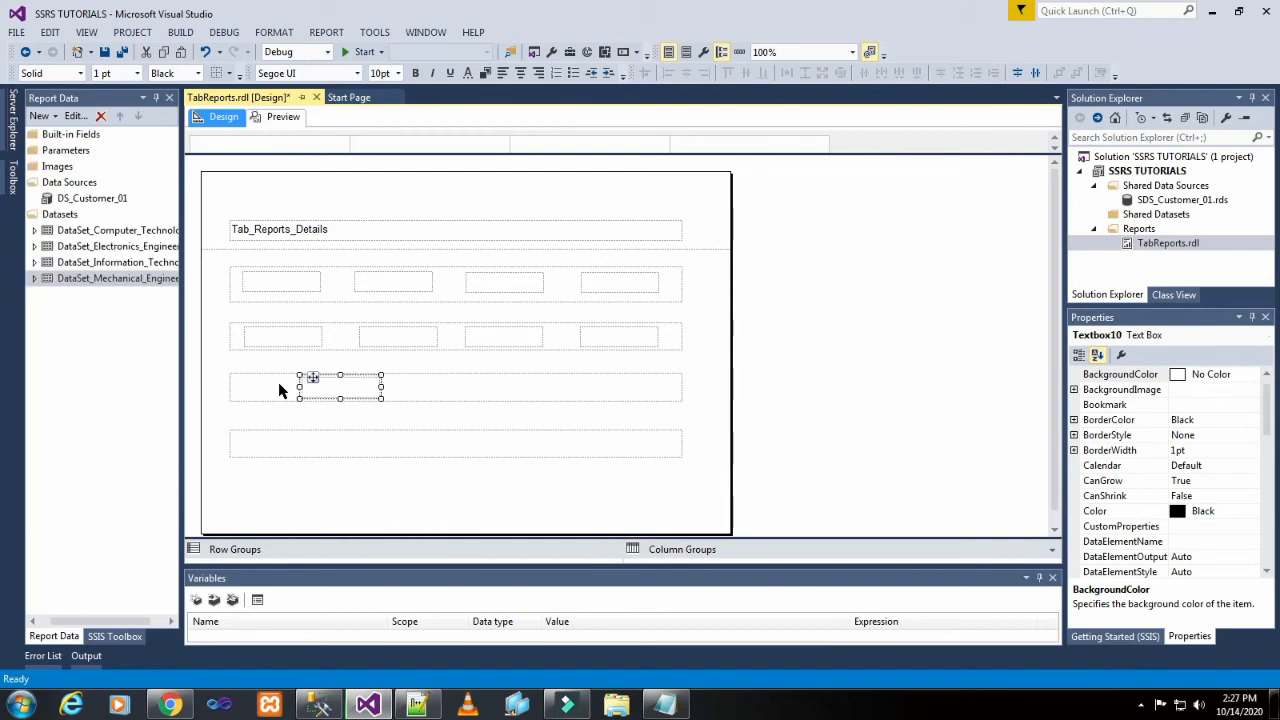
key("Left")
key("Left")
key("Left")
key("Left")
key("Left")
key("Left")
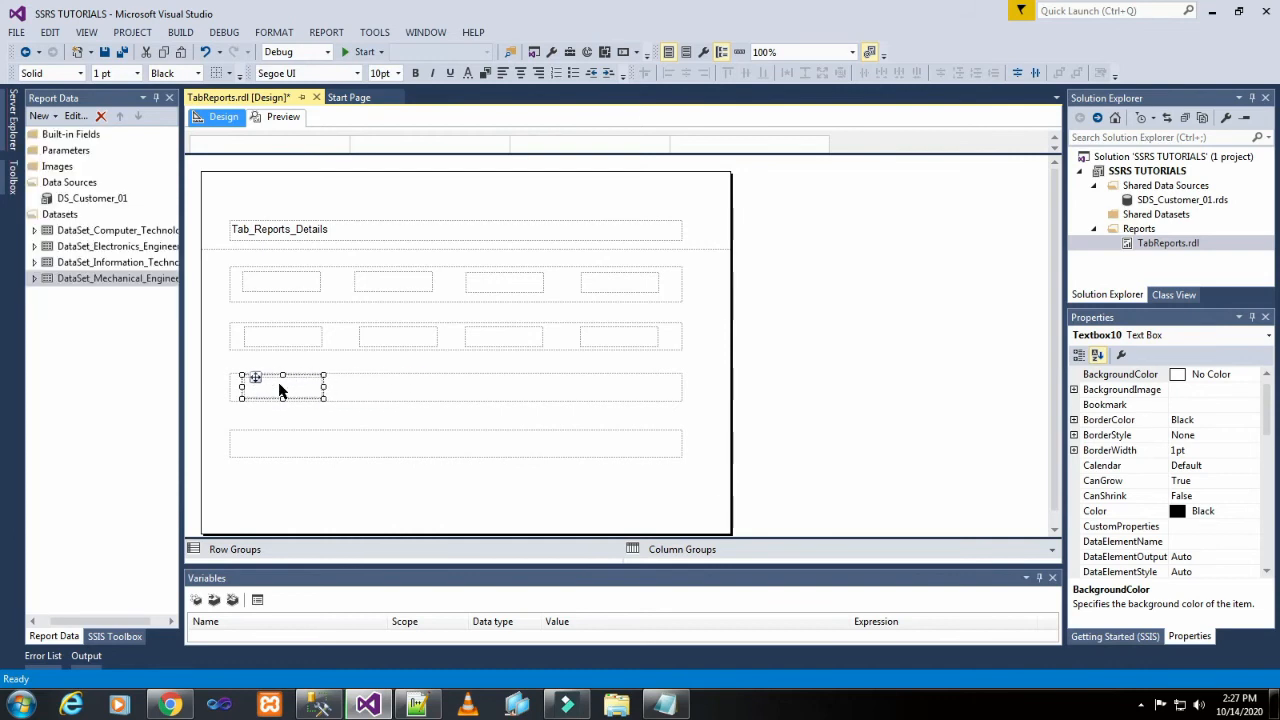
Step: Paste a second text box into the third rectangle and align it with the second column of text boxes above
left_click(363, 391)
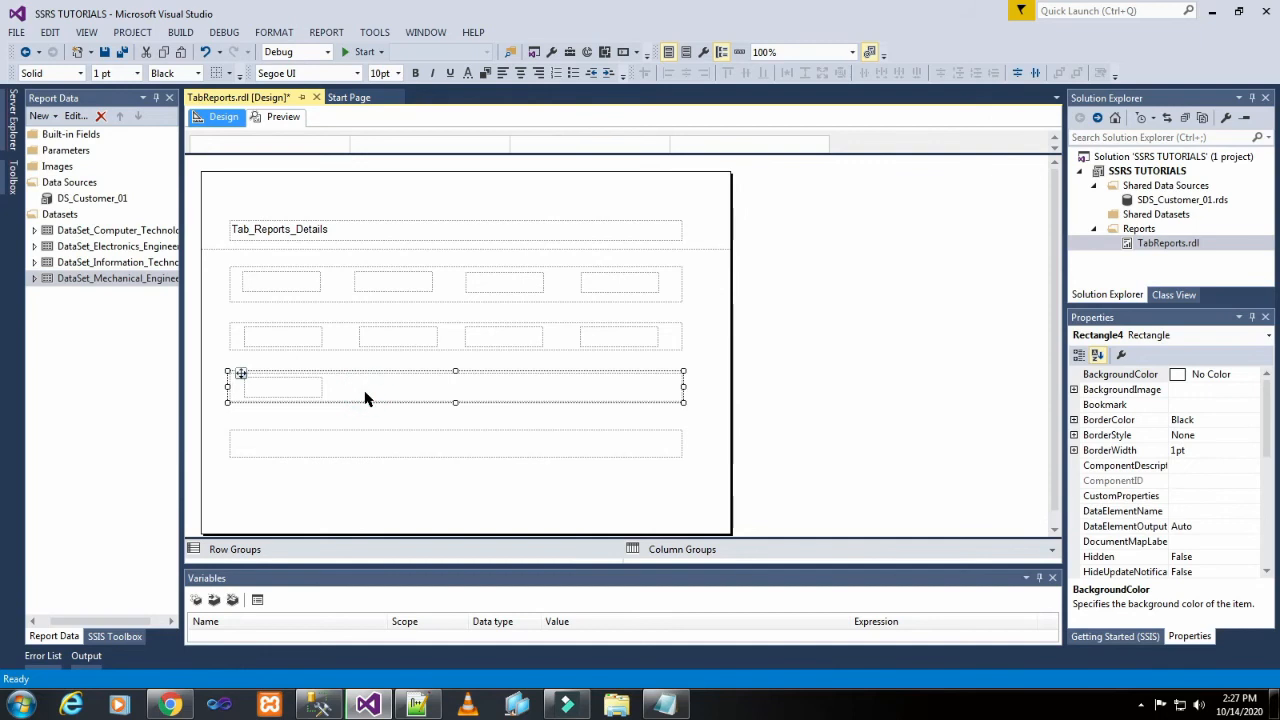
key("ctrl+v")
key("Left")
key("Left")
key("Left")
key("Left")
key("Left")
key("Left")
key("Left")
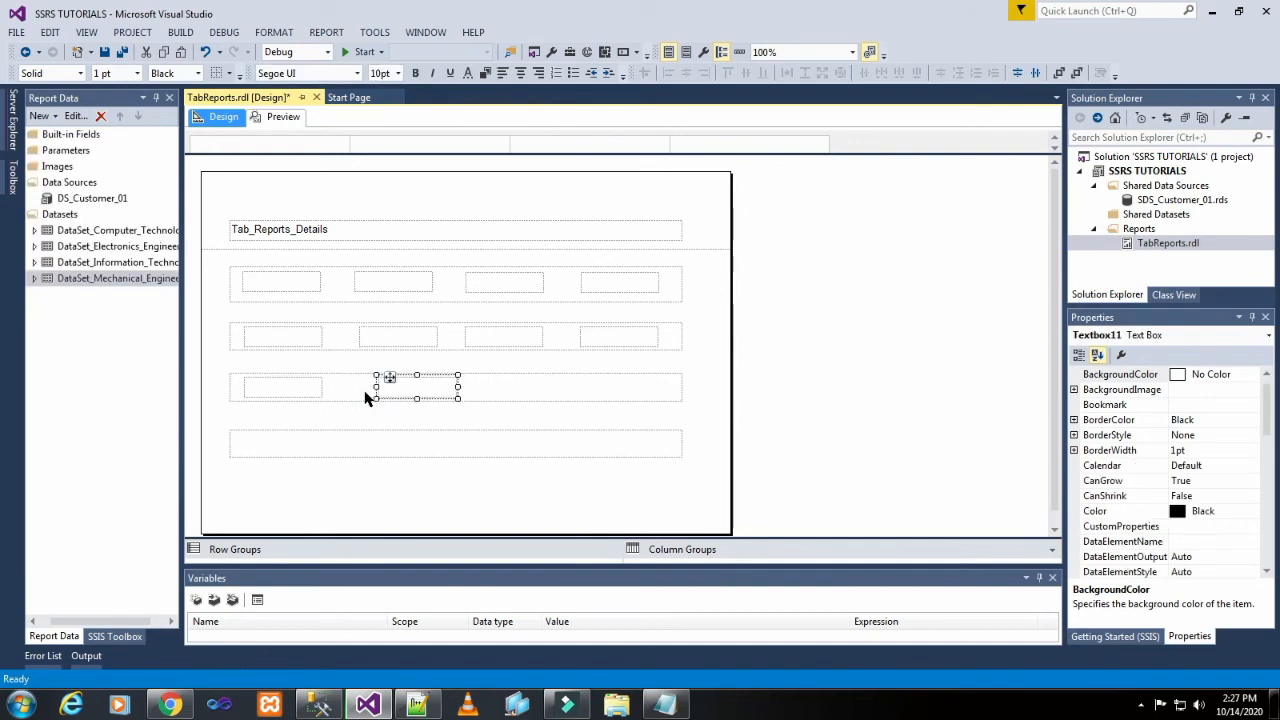
key("Right")
key("Right")
key("Left")
Step: Paste a third text box into the third rectangle and align it with the third column of text boxes above
left_click(471, 395)
key("ctrl+v")
key("Right")
key("Right")
key("Right")
key("Right")
key("Right")
key("Right")
key("Right")
key("Right")
key("Right")
key("Right")
key("Right")
key("Right")
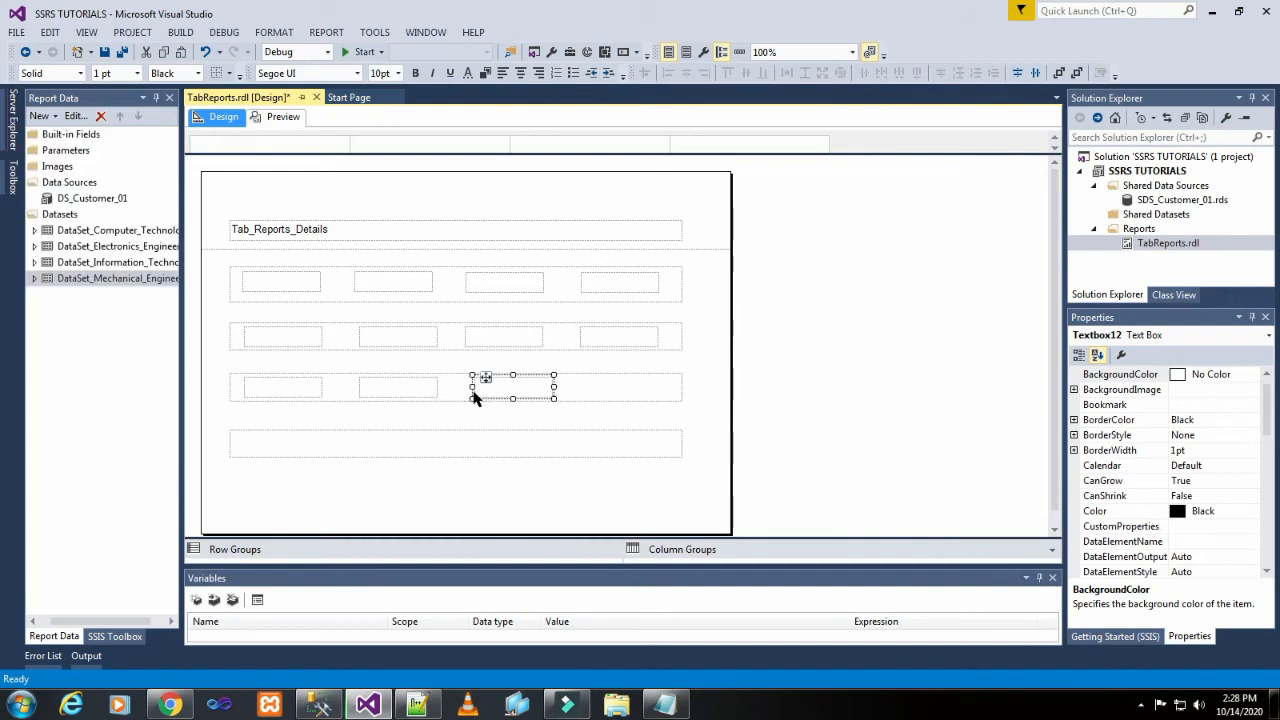
key("Left")
key("Left")
Step: Paste a fourth text box into the third rectangle and move it right to align with the fourth column above
left_click(620, 392)
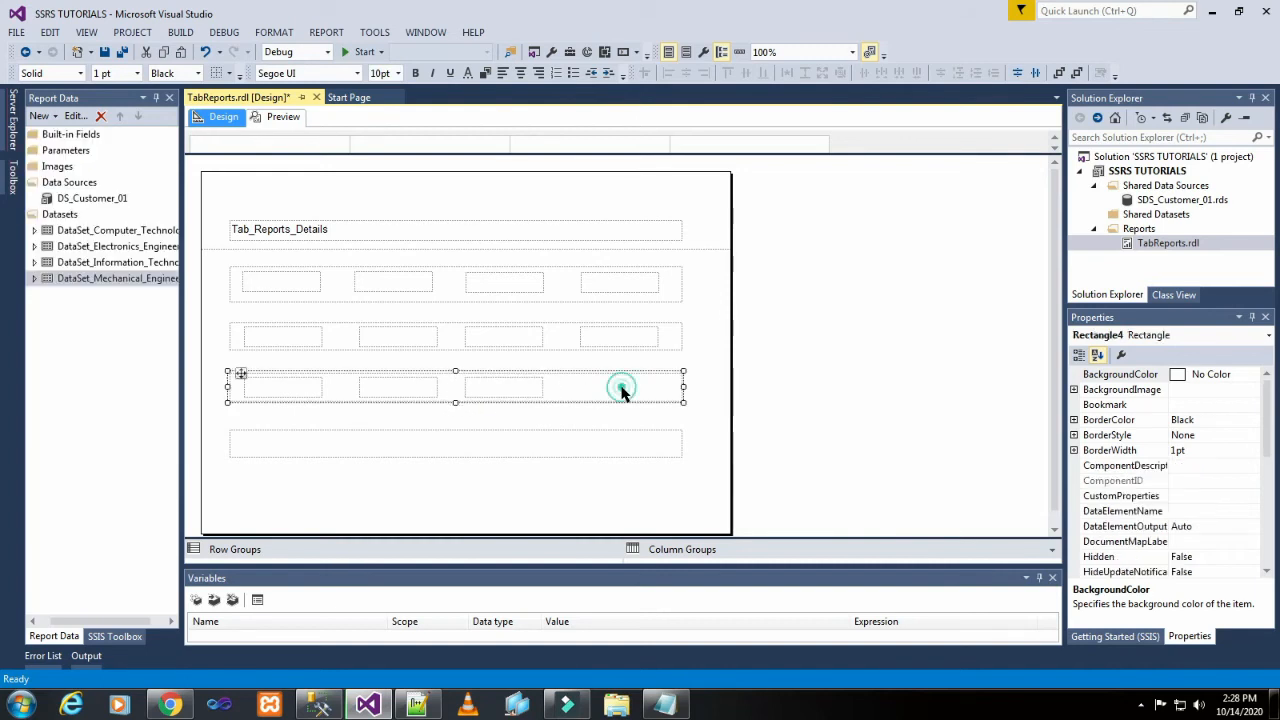
key("ctrl+v")
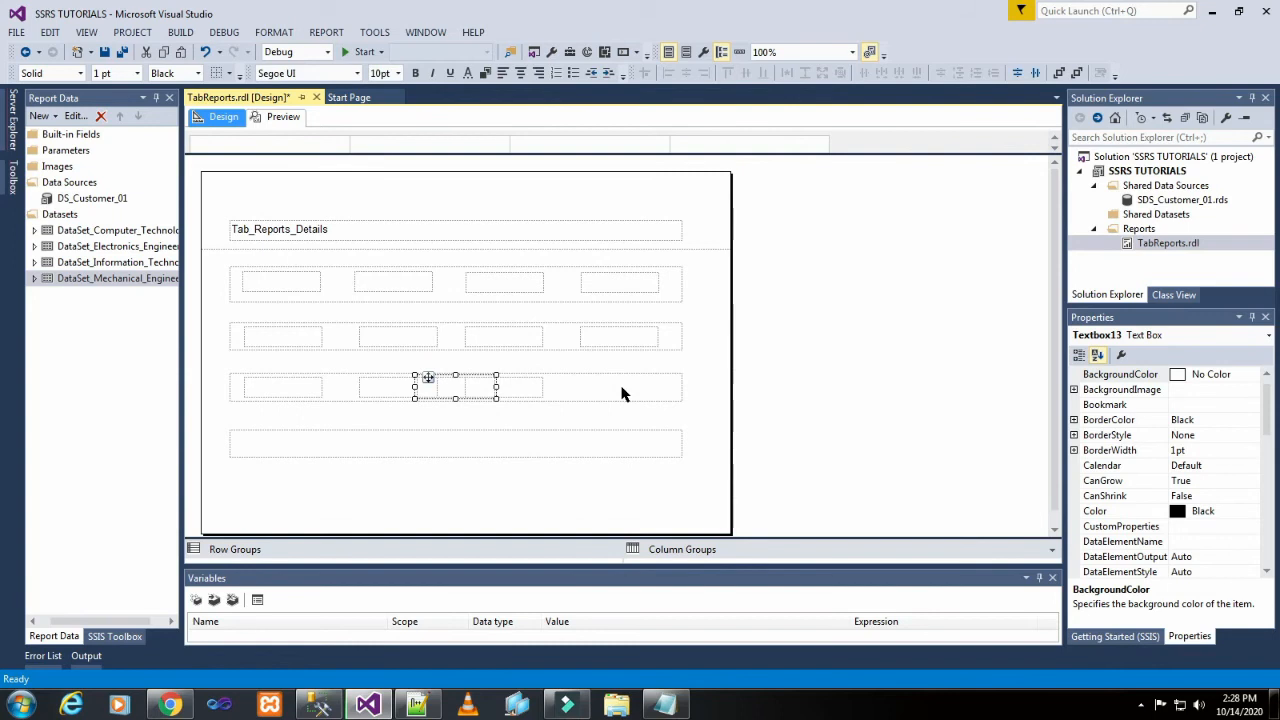
key("Right")
key("Right")
key("Right")
key("Right")
key("Right")
key("Right")
key("Right")
key("Right")
key("Right")
key("Right")
key("Right")
key("Right")
key("Right")
key("Right")
key("Right")
key("Right")
key("Right")
key("Right")
key("Right")
key("Right")
key("Right")
key("Right")
key("Right")
key("Right")
key("Right")
key("Right")
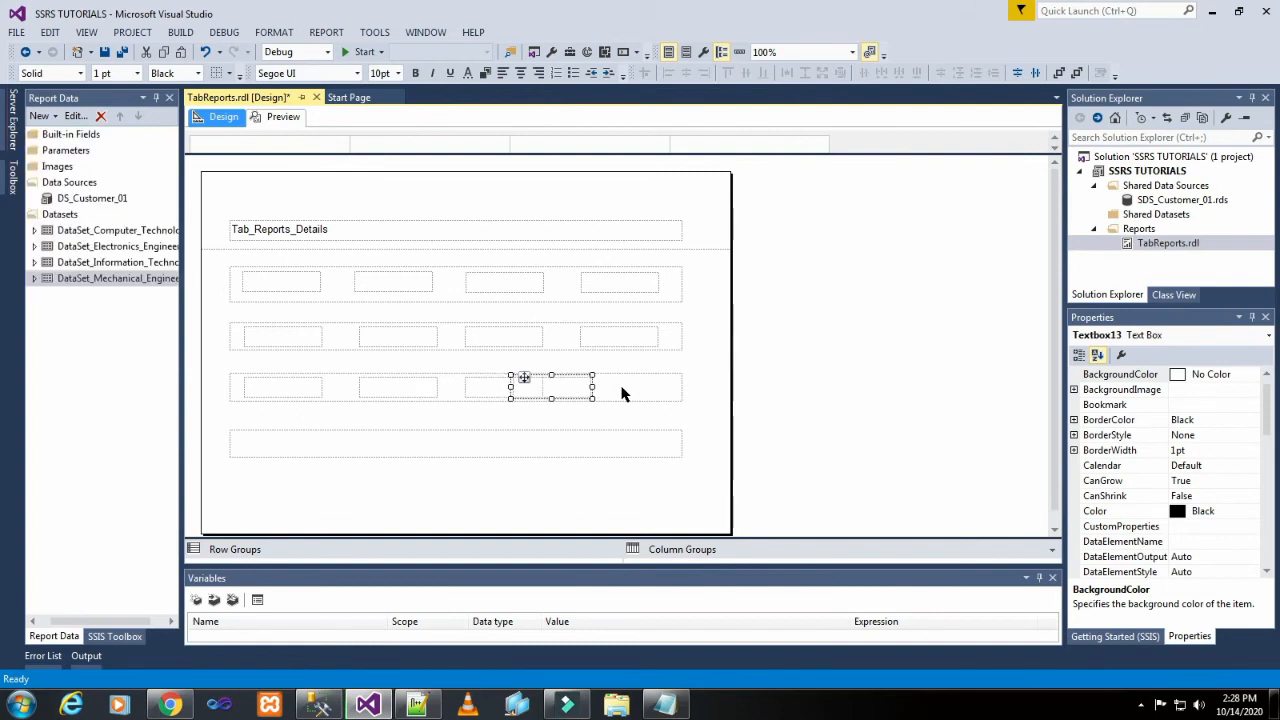
key("Right")
key("Right")
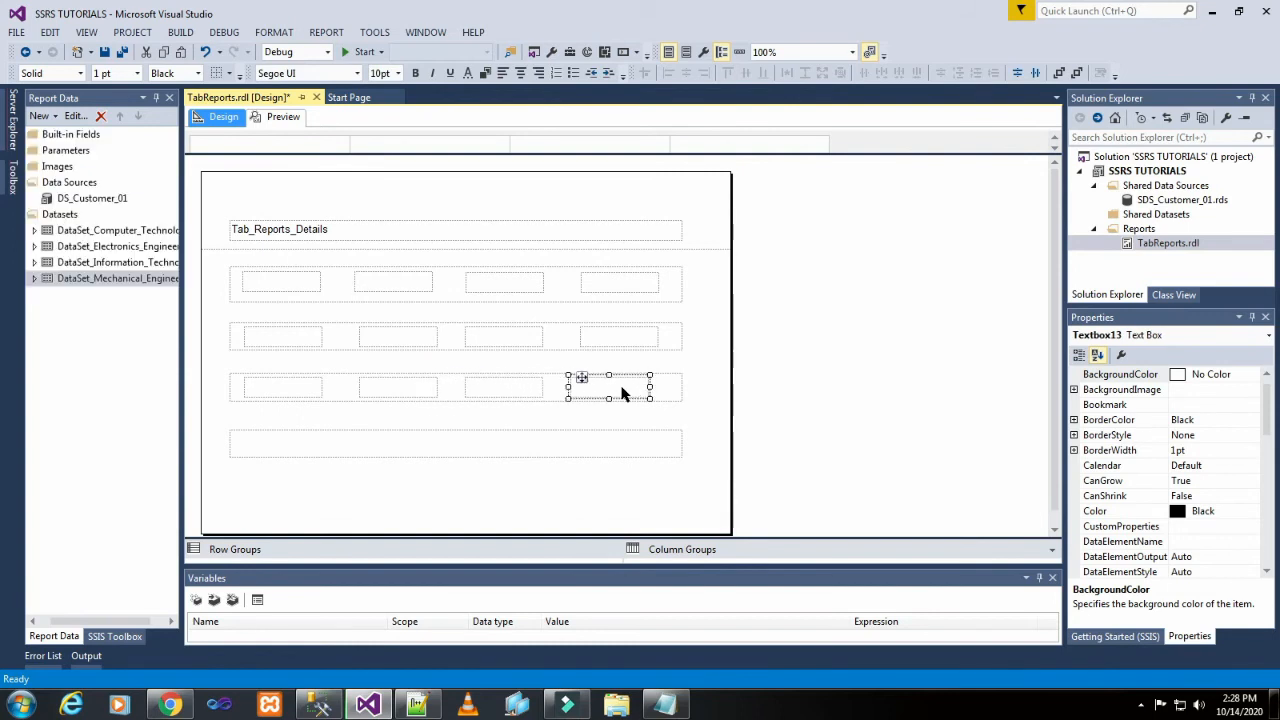
key("Right")
key("Right")
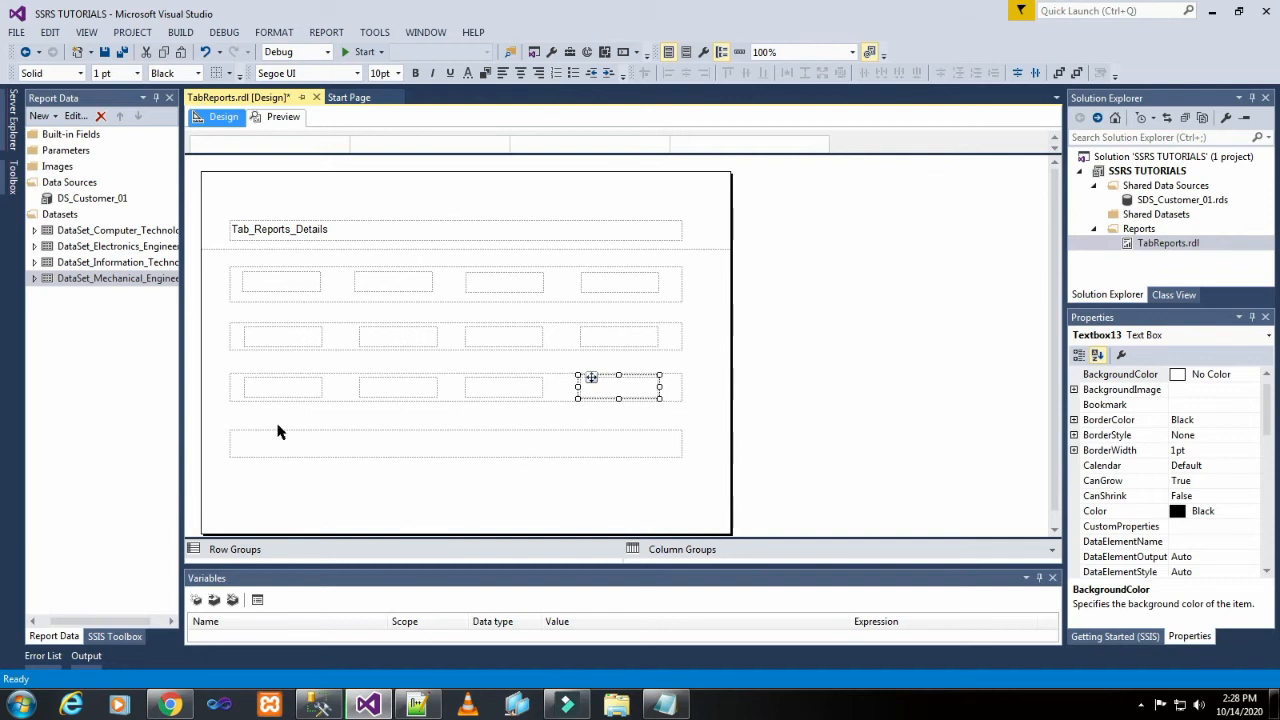
Step: Paste a text box into the fourth rectangle and move it to the left end, in line with the first column
left_click(268, 452)
key("ctrl+v")
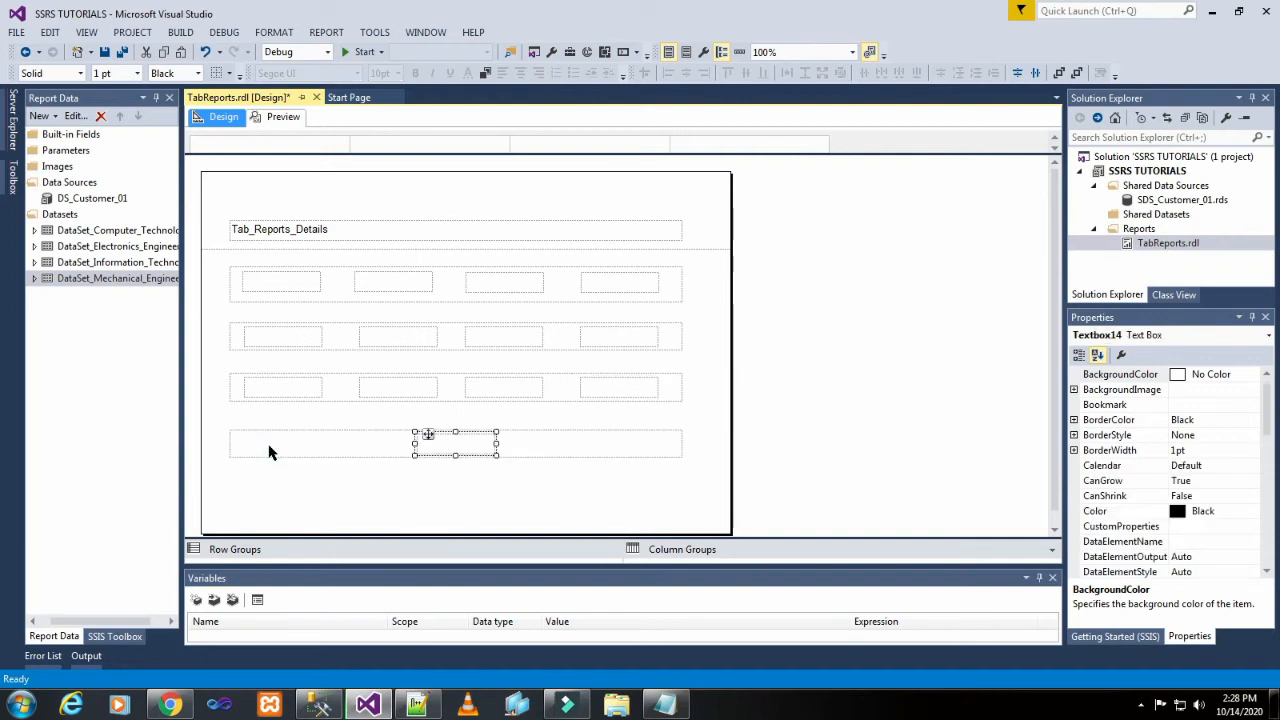
key("Left")
key("Left")
key("Left")
key("Left")
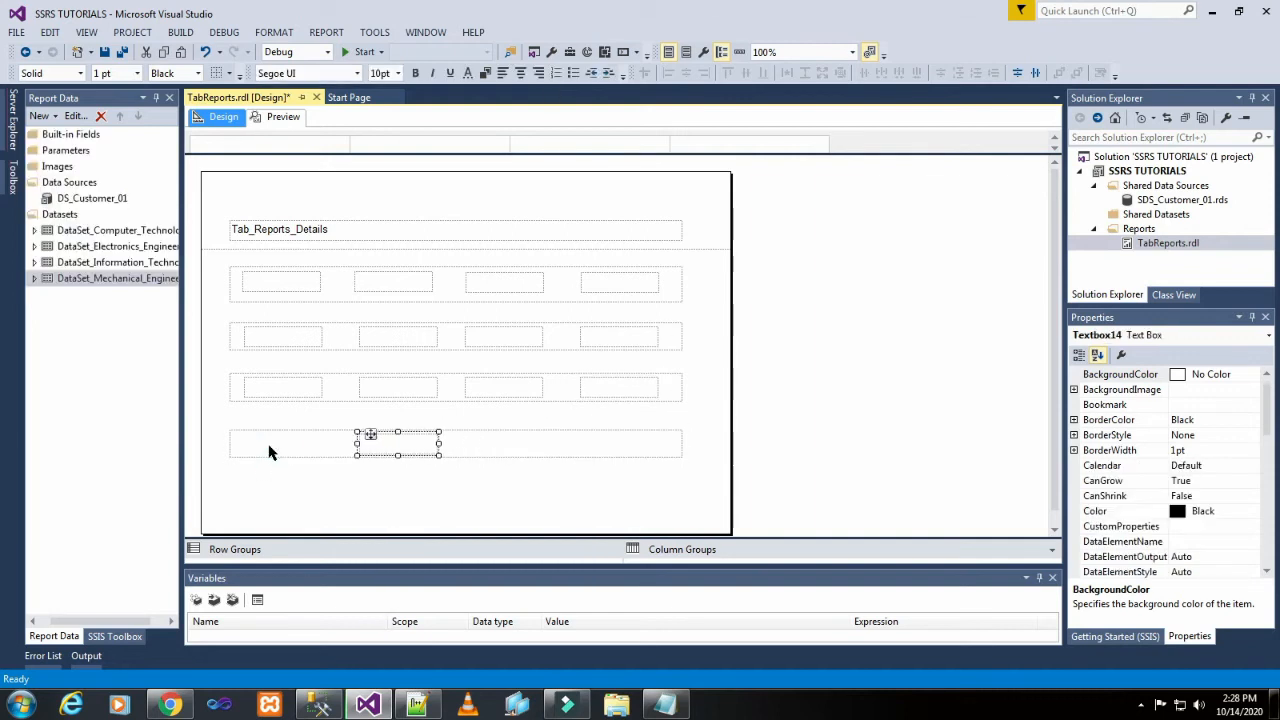
key("Left")
key("Left")
key("Left")
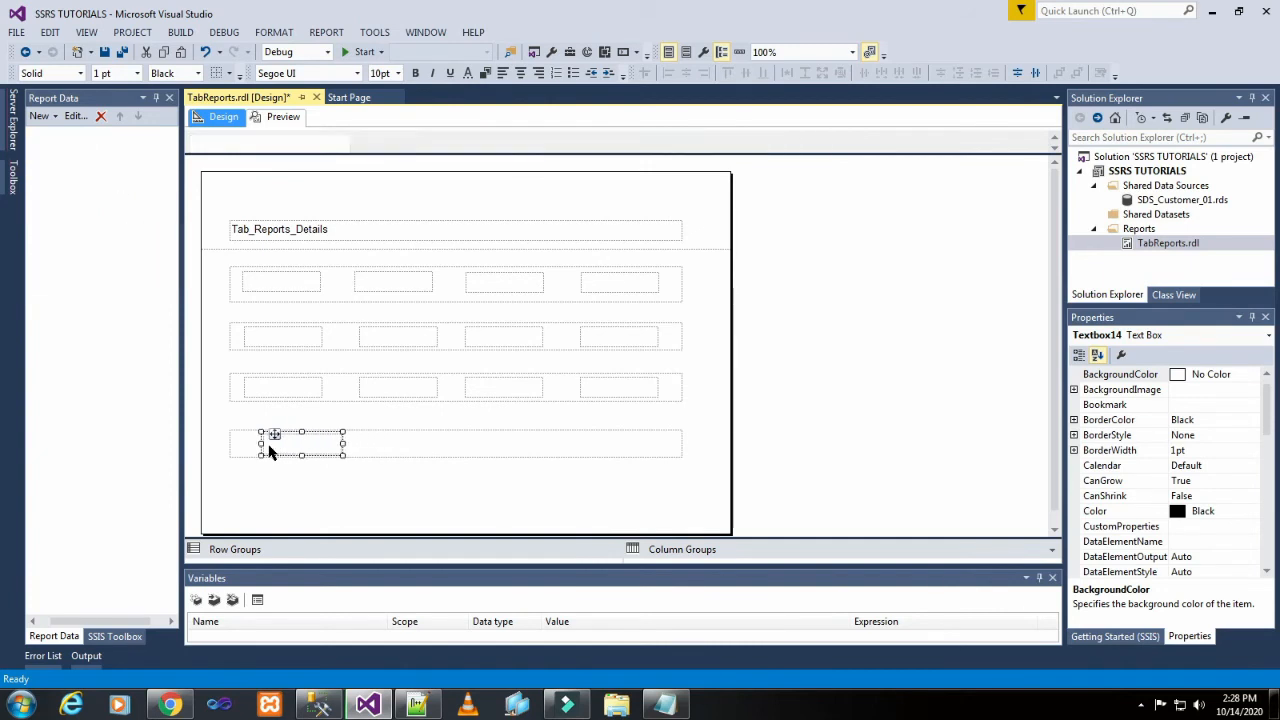
Step: Paste a second text box into the fourth rectangle and align it with the second column of text boxes above
left_click(418, 442)
key("ctrl+v")
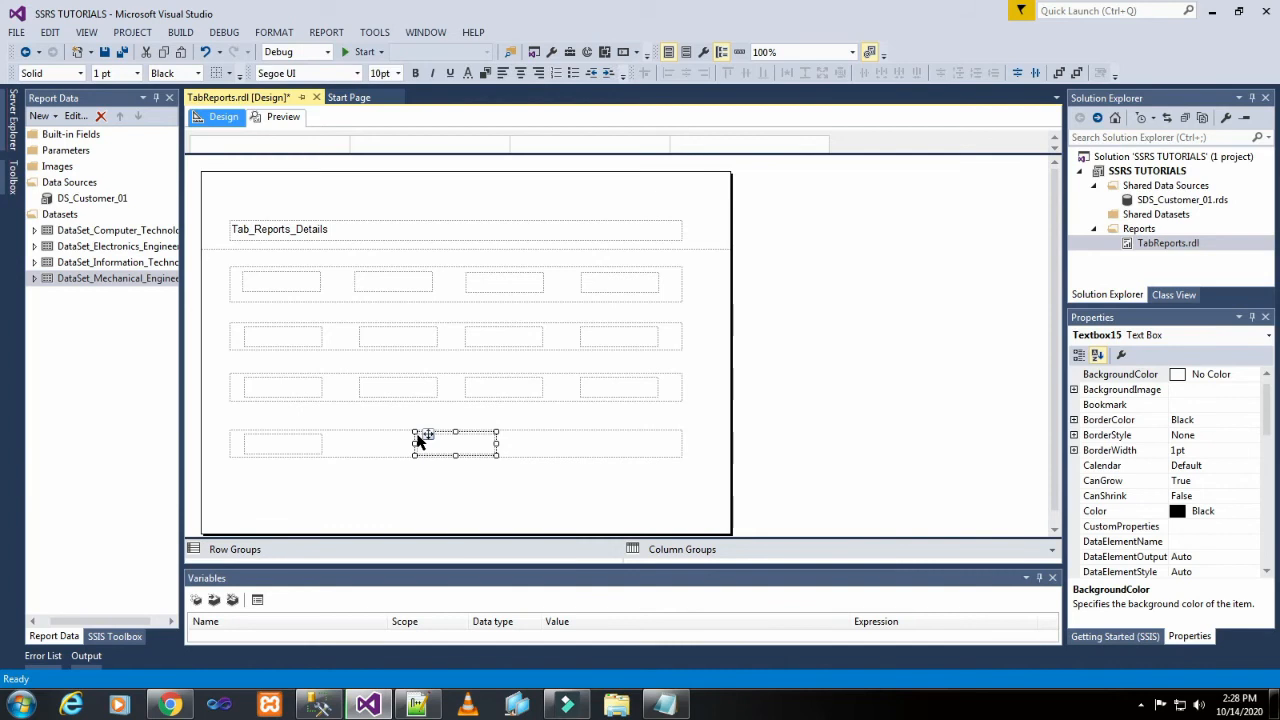
key("Left")
key("Left")
key("Left")
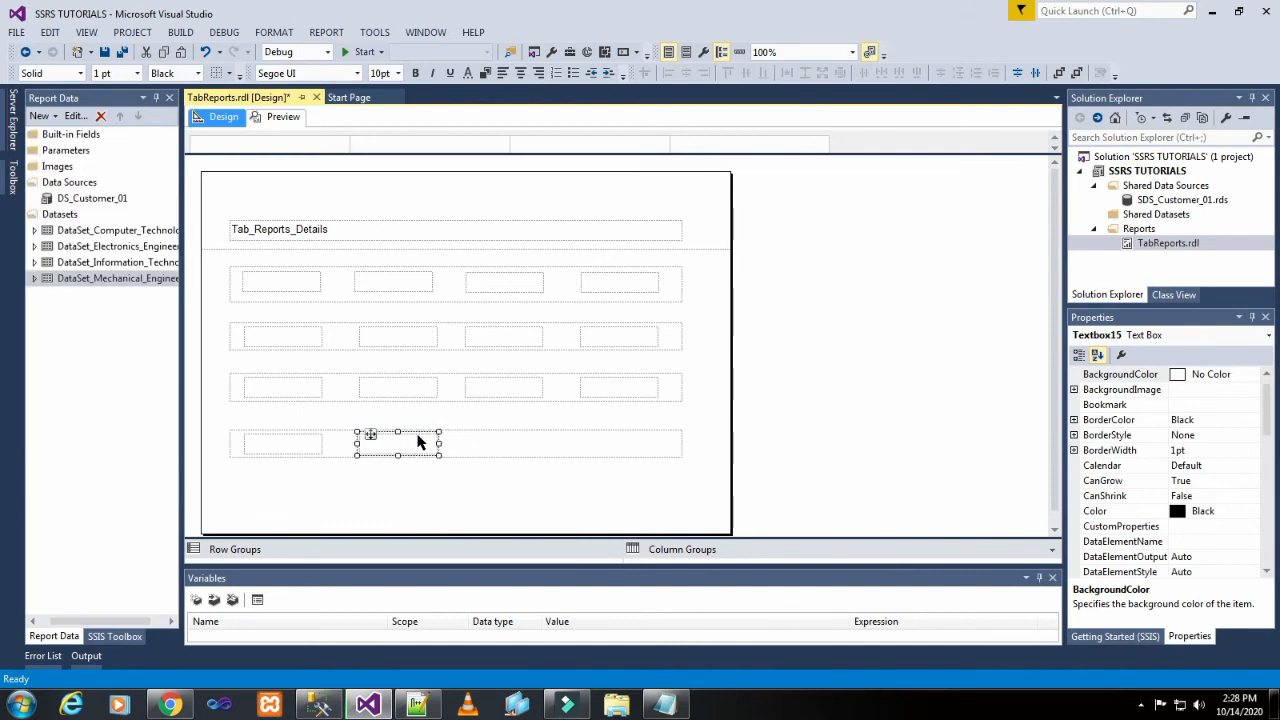
Step: Paste a third text box into the fourth rectangle and align it with the third column of text boxes above
left_click(531, 447)
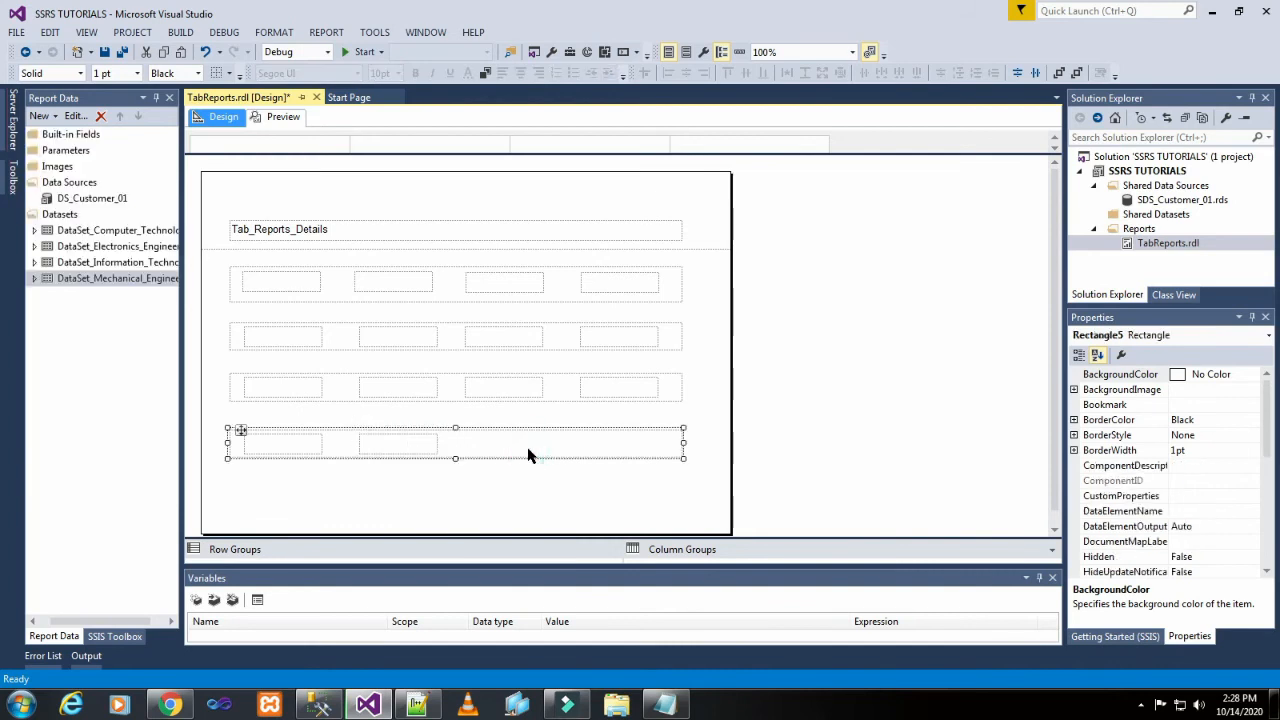
key("ctrl+v")
key("Right")
key("Right")
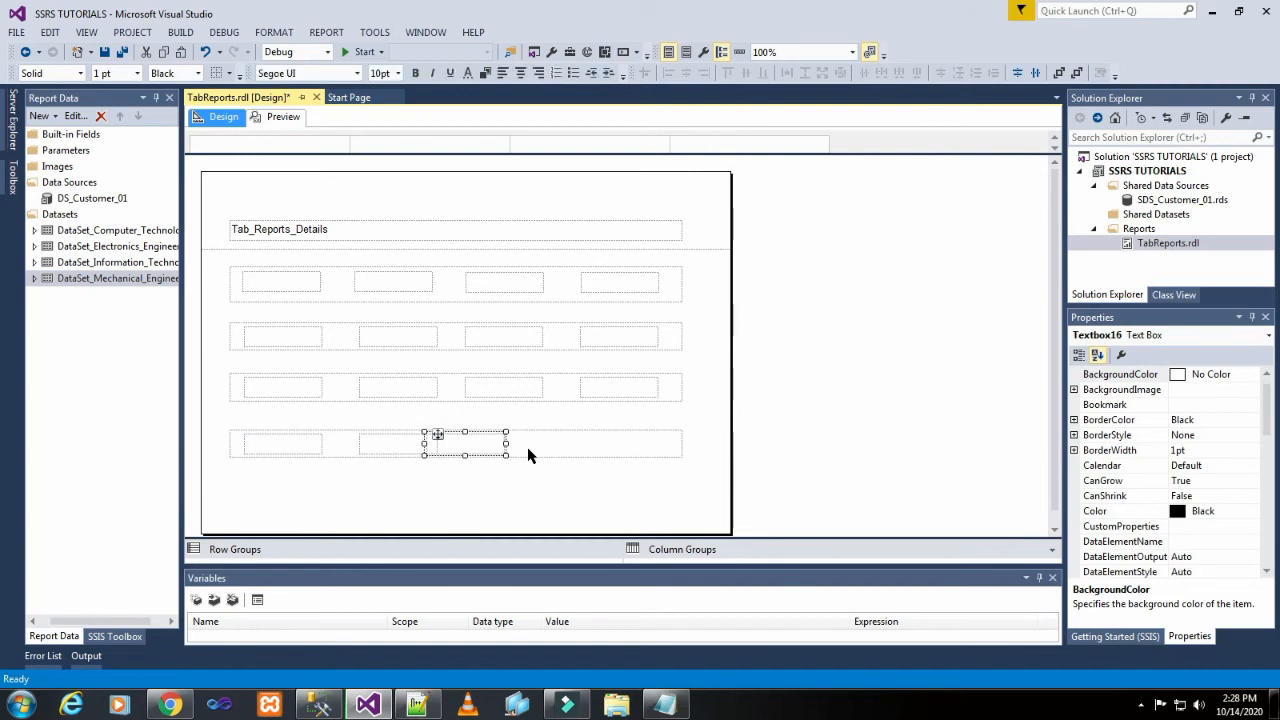
key("Right")
key("Right")
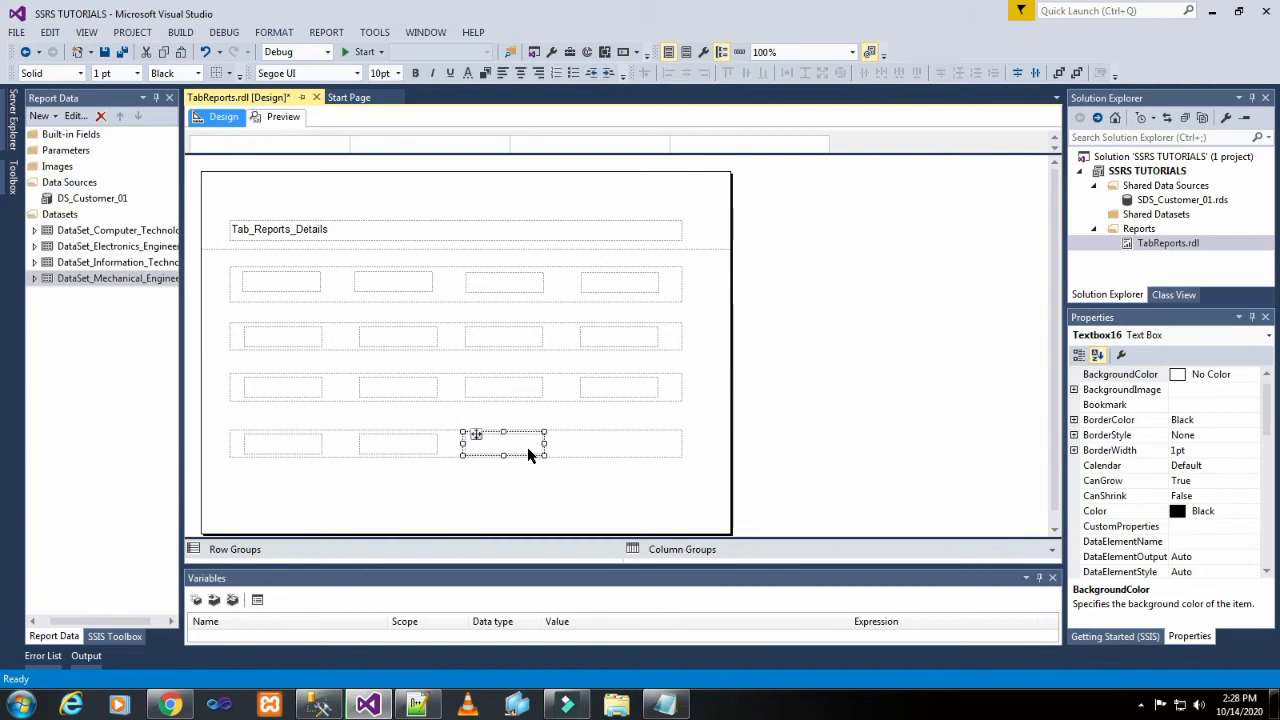
Step: Paste a fourth text box into the fourth rectangle and move it right to align with the fourth column above
left_click(629, 449)
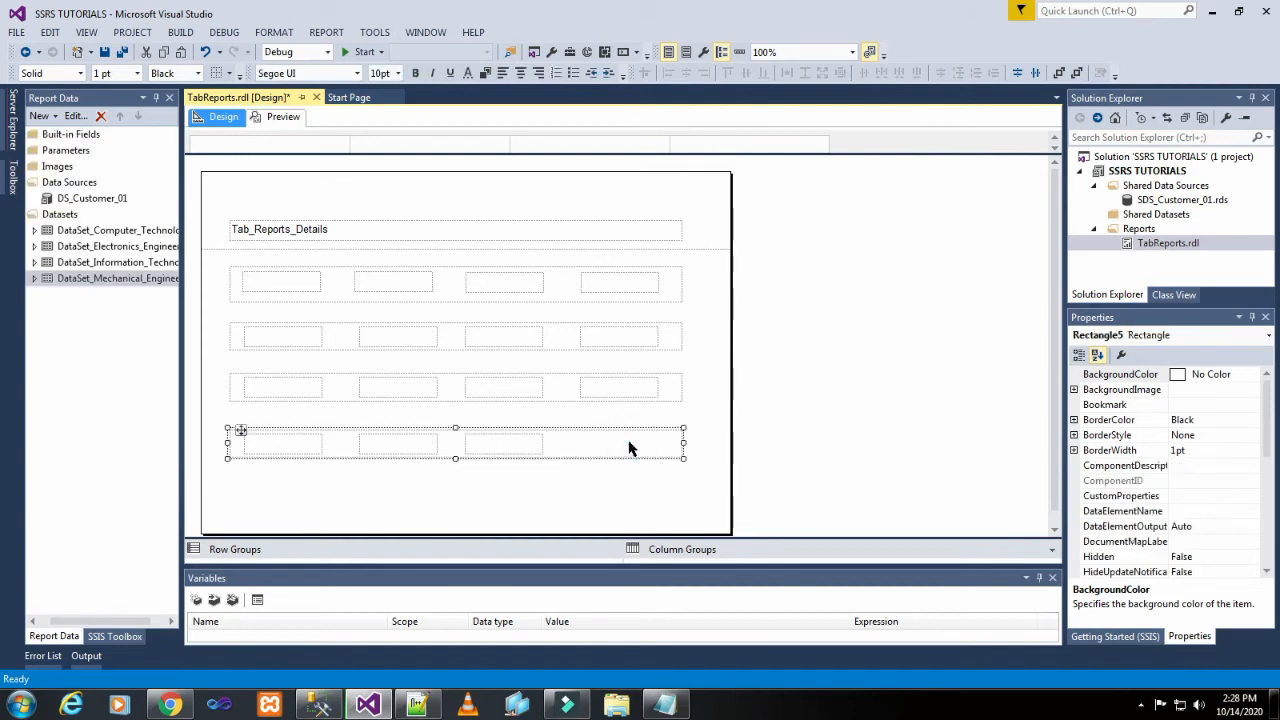
key("ctrl+v")
key("Right")
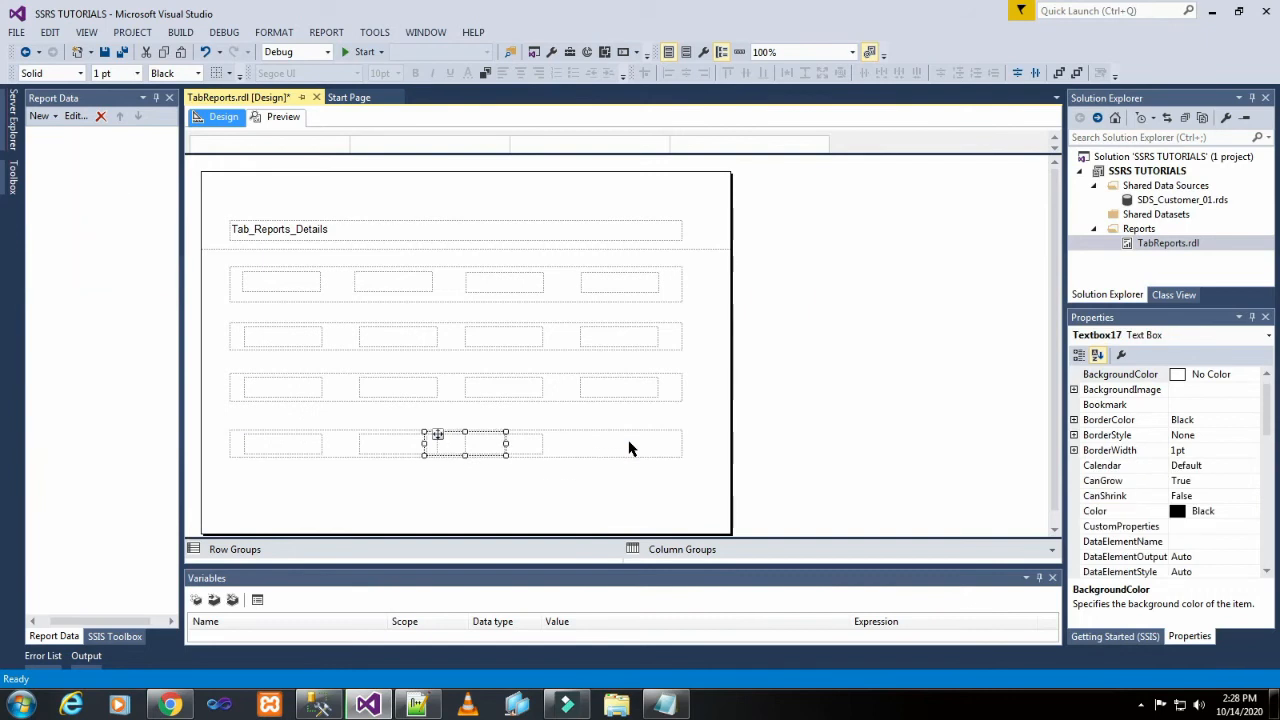
key("Right")
key("Right")
key("Right")
key("Right")
key("Right")
key("Right")
key("Right")
key("Right")
key("Right")
key("Right")
key("Right")
key("Right")
key("Right")
key("Right")
key("Right")
key("Right")
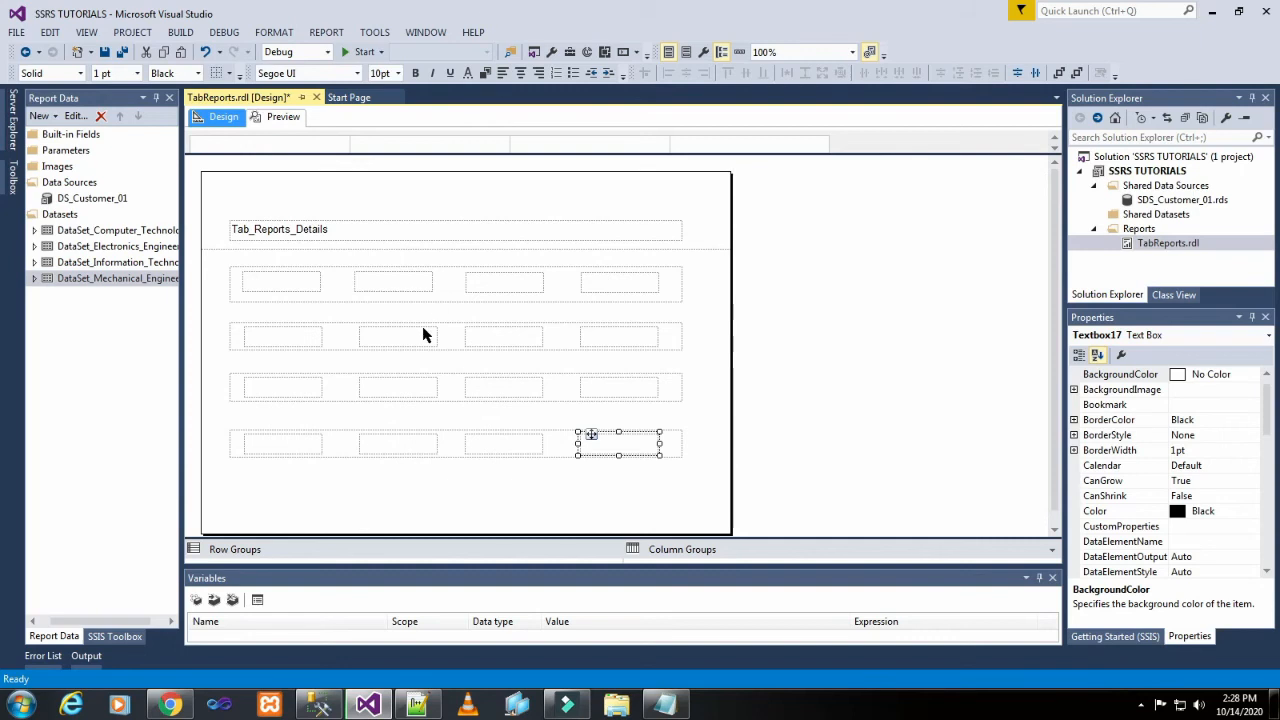
Step: Set the background color of the first body rectangle to Orange
left_click(415, 260)
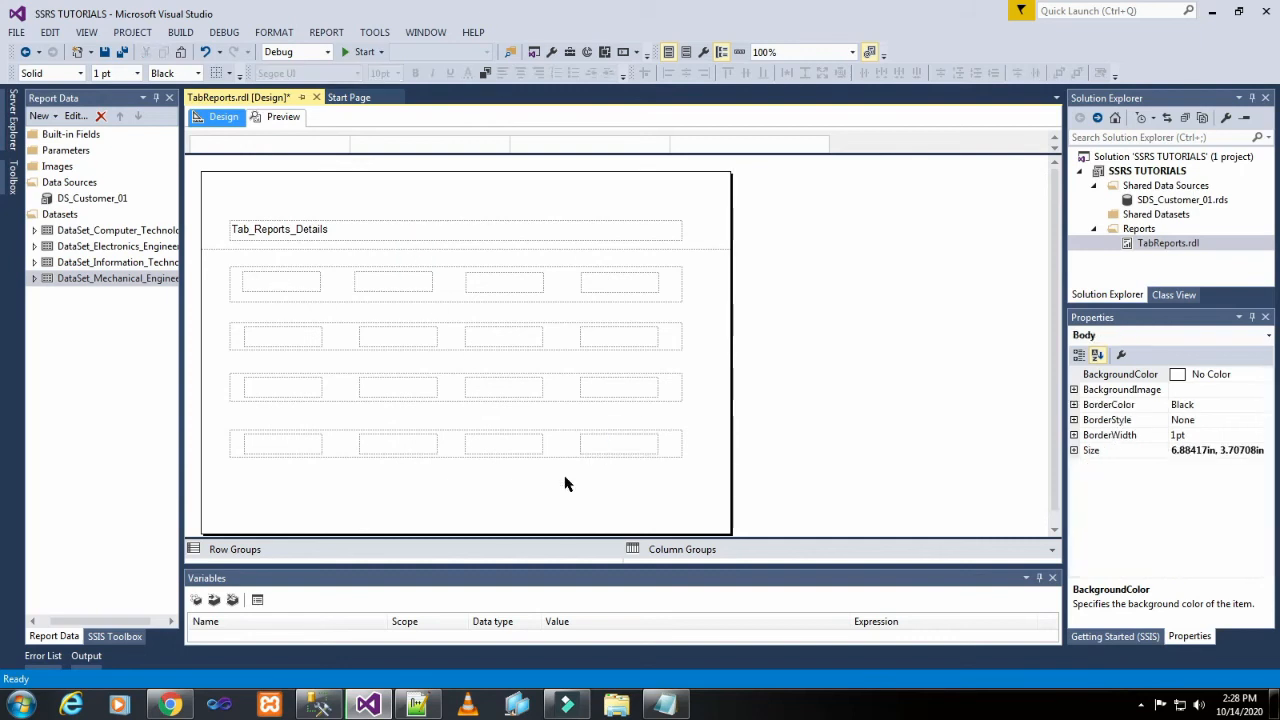
left_click(451, 282)
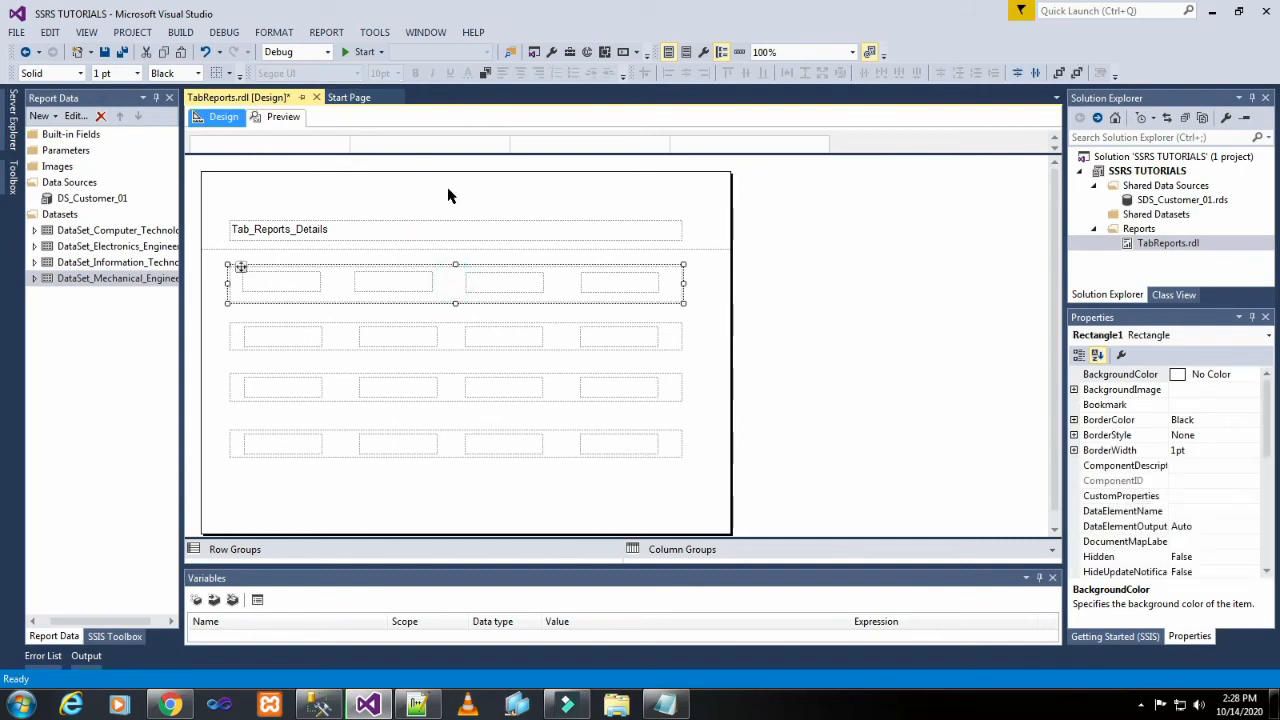
left_click(485, 74)
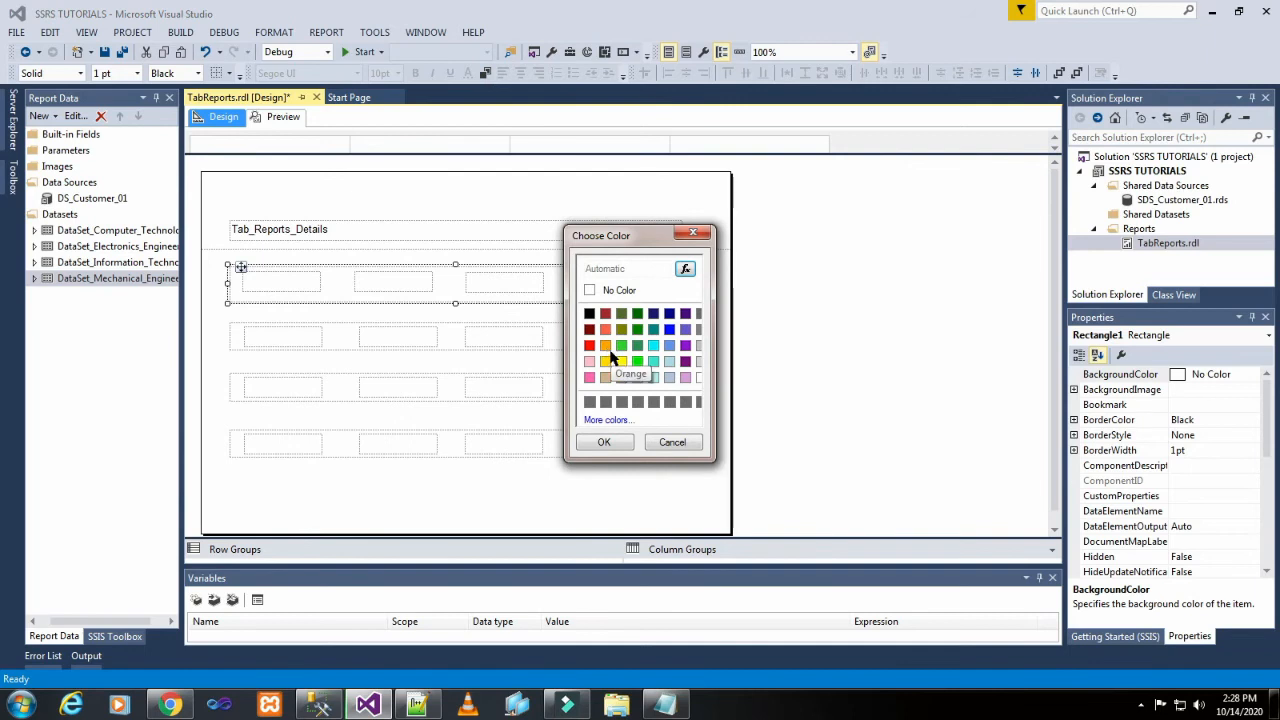
left_click(605, 346)
left_click(607, 444)
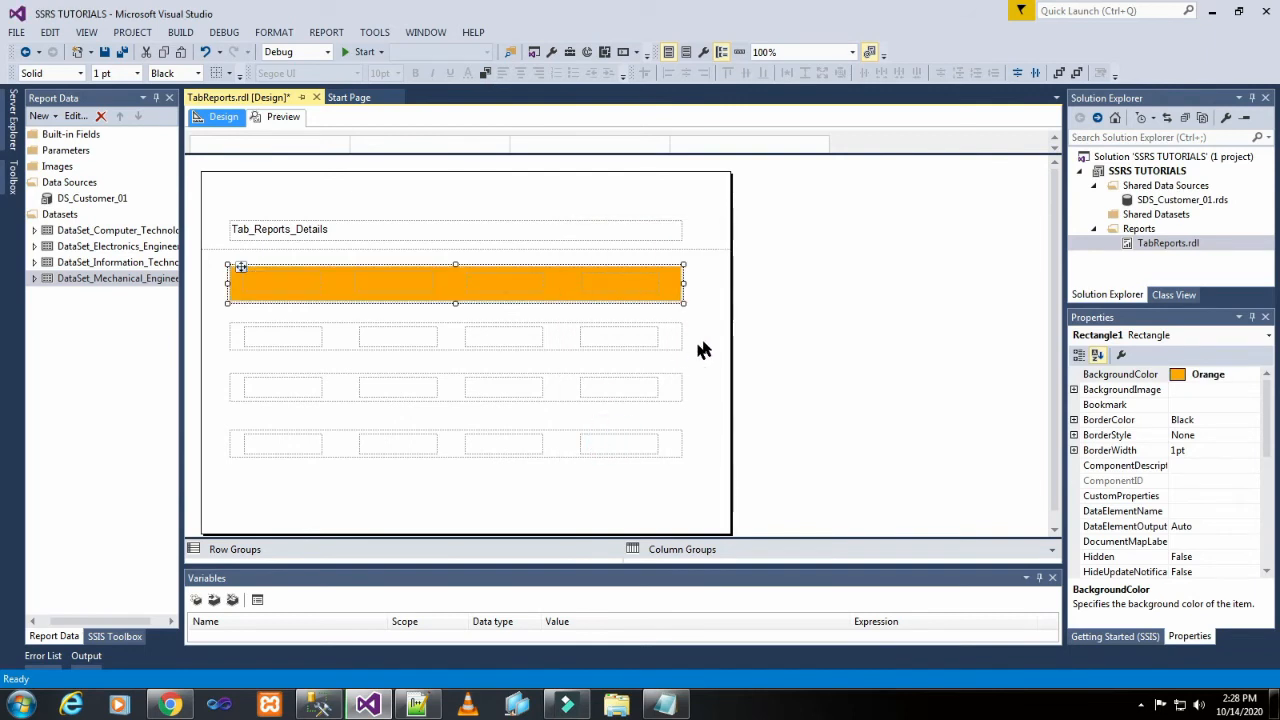
Step: Set the background color of the second body rectangle to Aqua
left_click(712, 332)
left_click(674, 342)
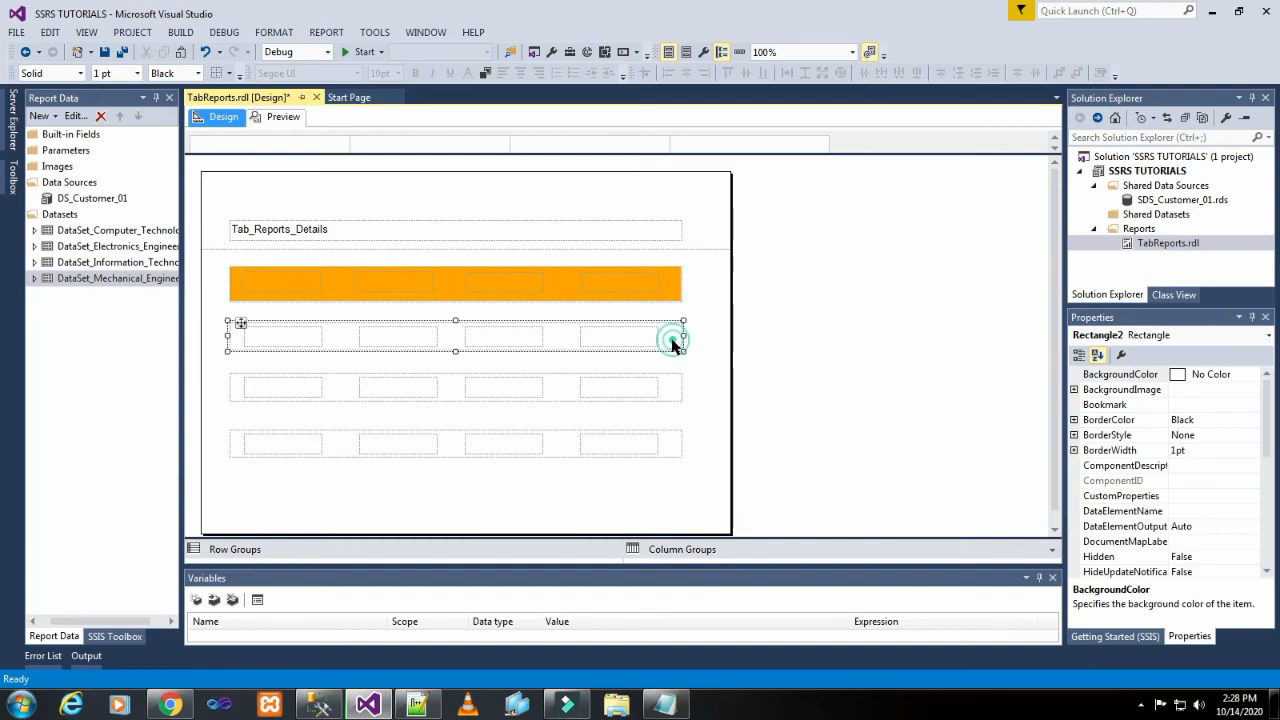
left_click(485, 74)
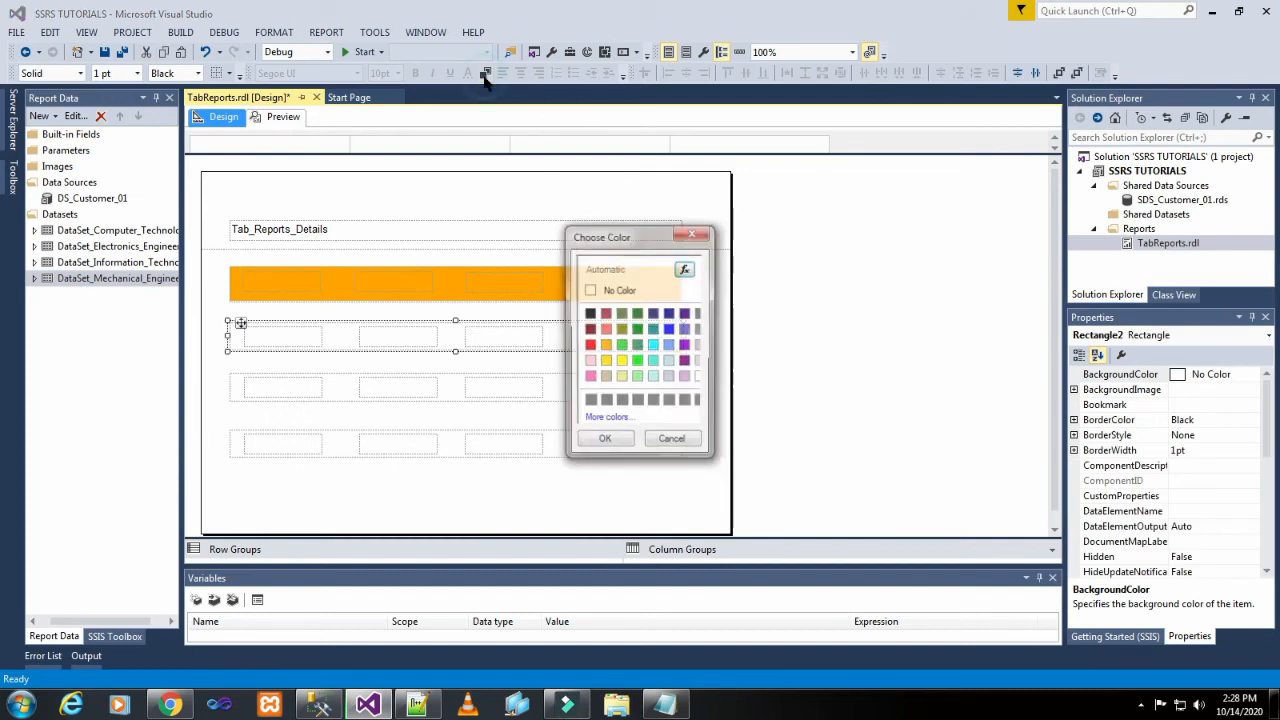
left_click(653, 346)
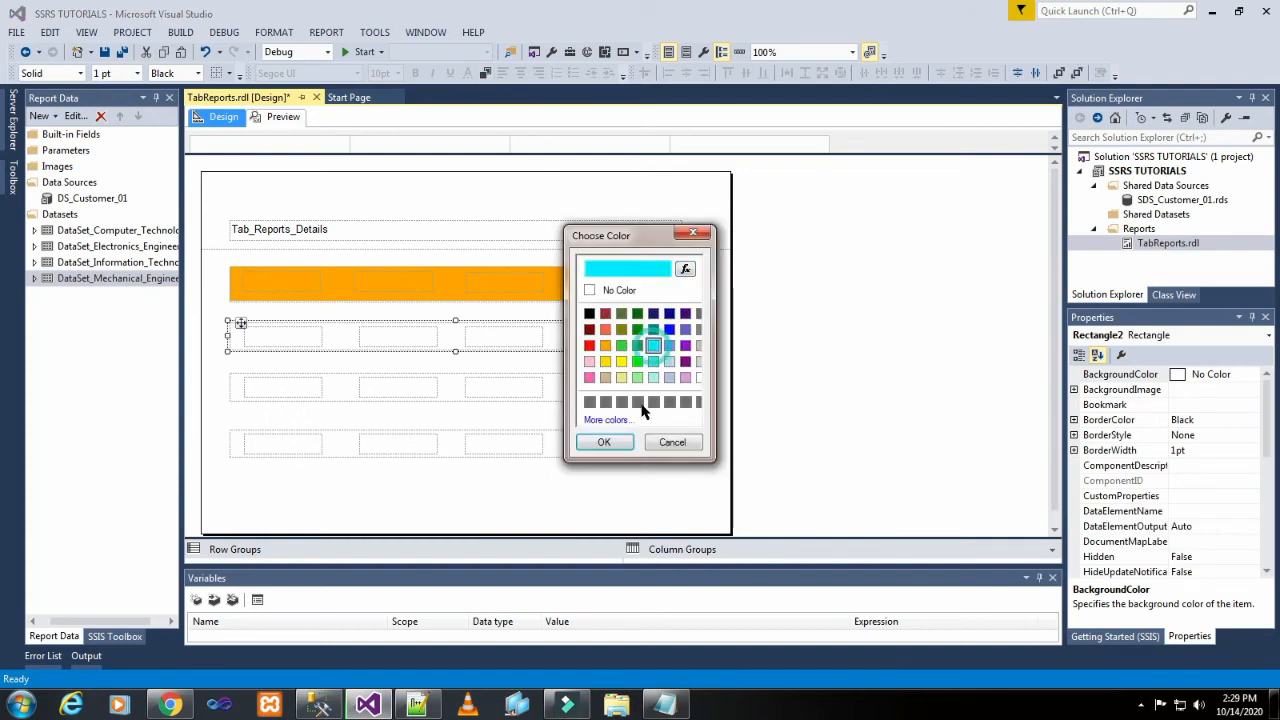
left_click(604, 442)
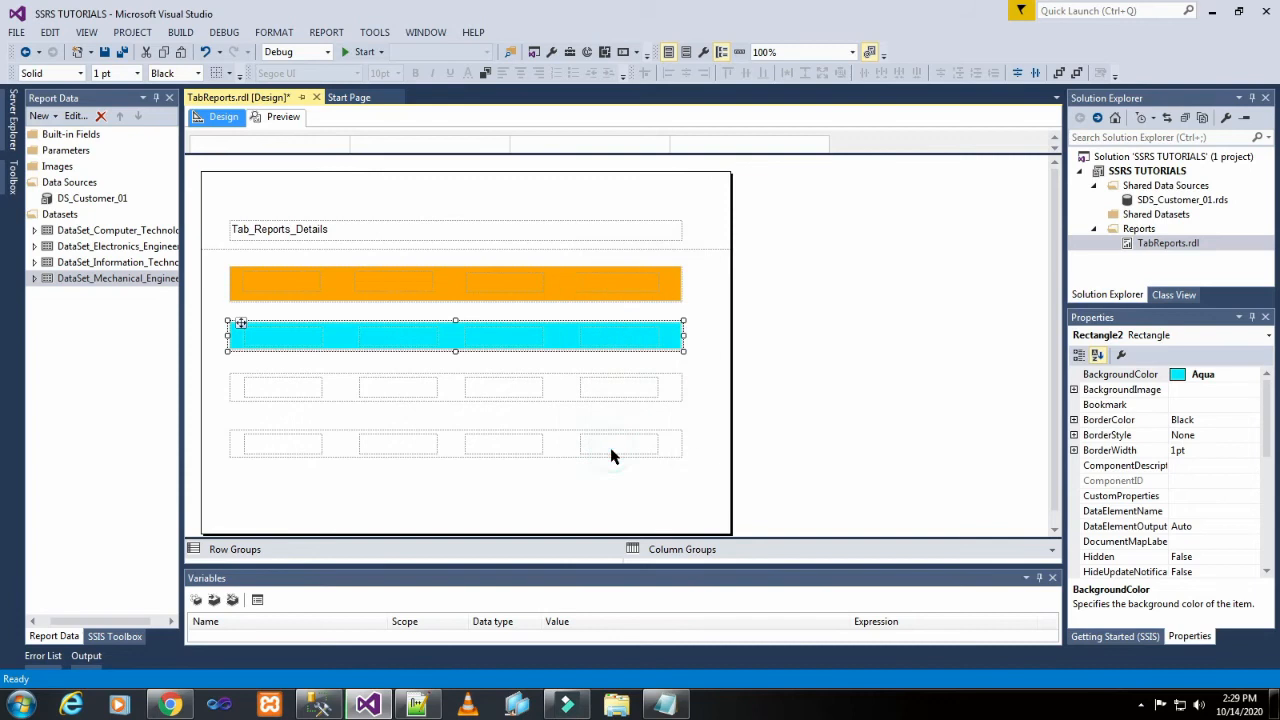
left_click(485, 74)
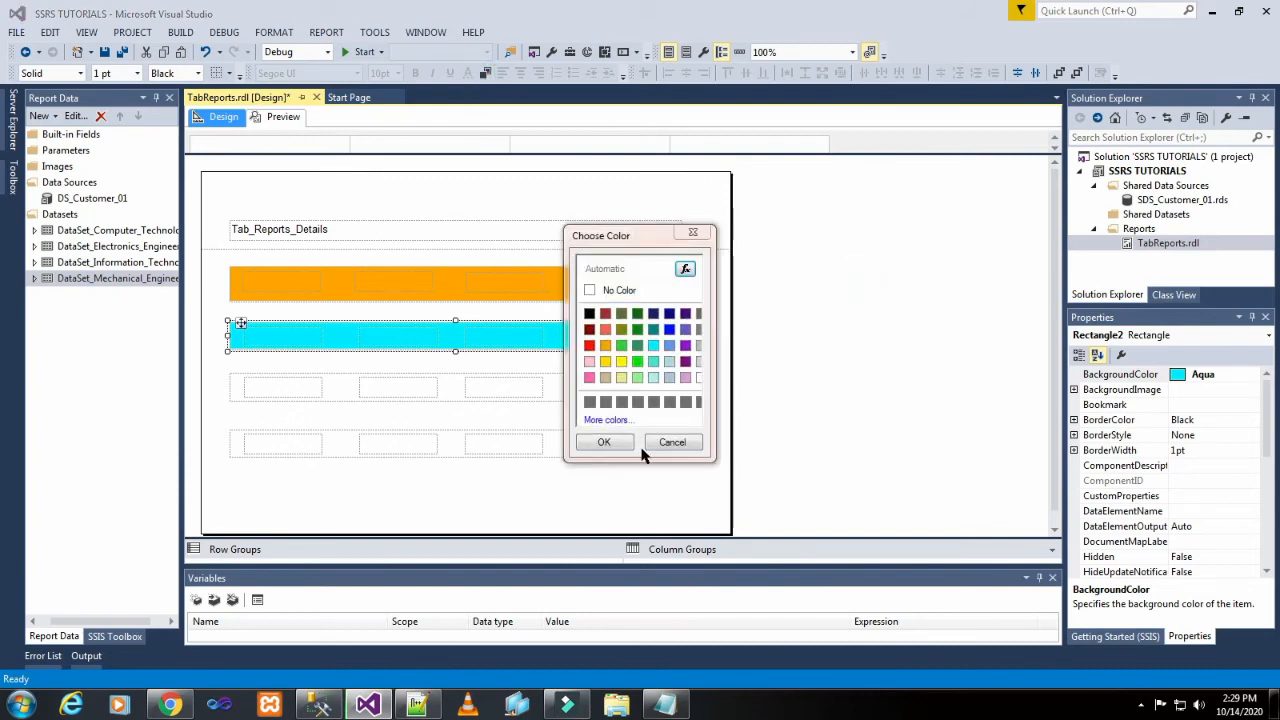
left_click(670, 442)
Step: Fill the background of the third body rectangle with light blue
left_click(557, 390)
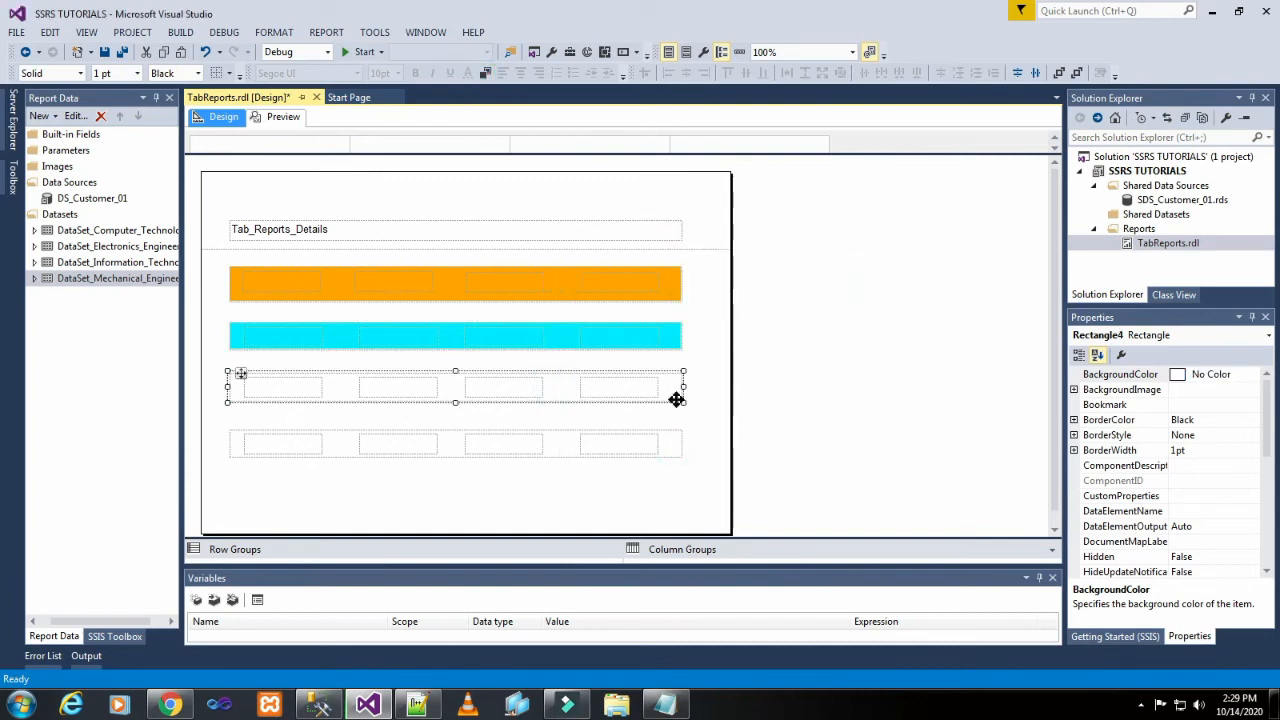
left_click(485, 75)
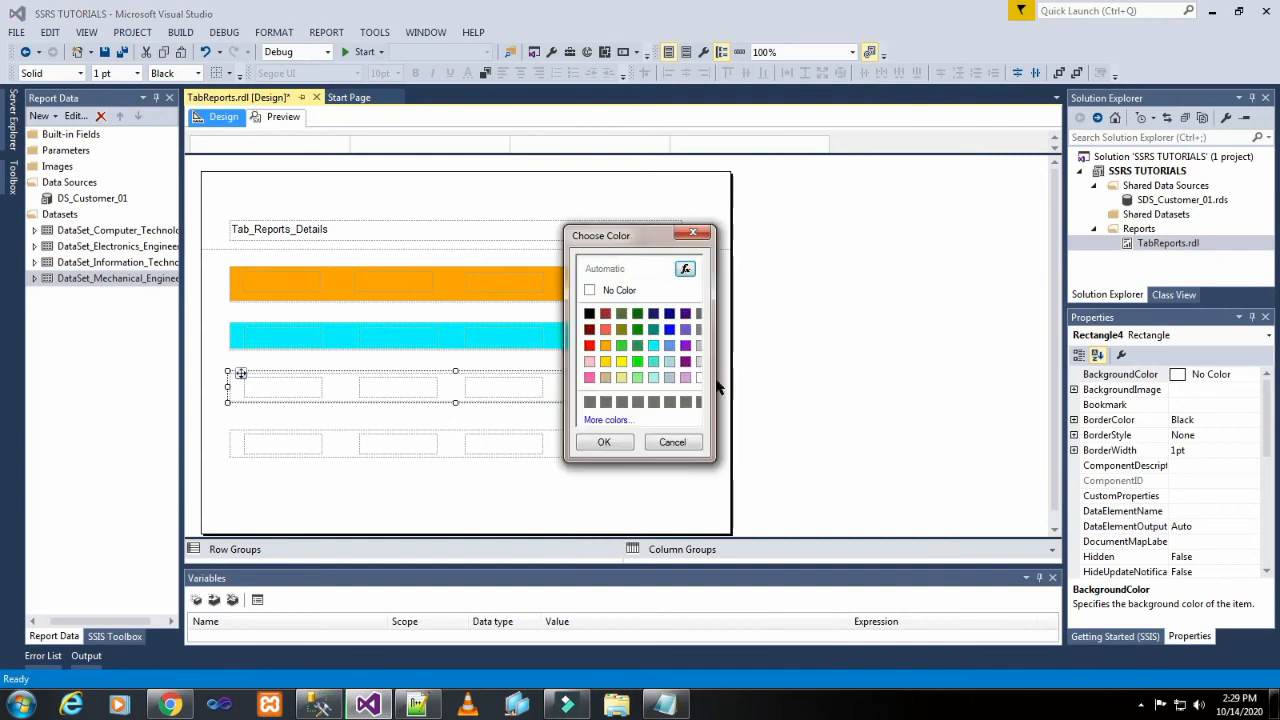
left_click(670, 362)
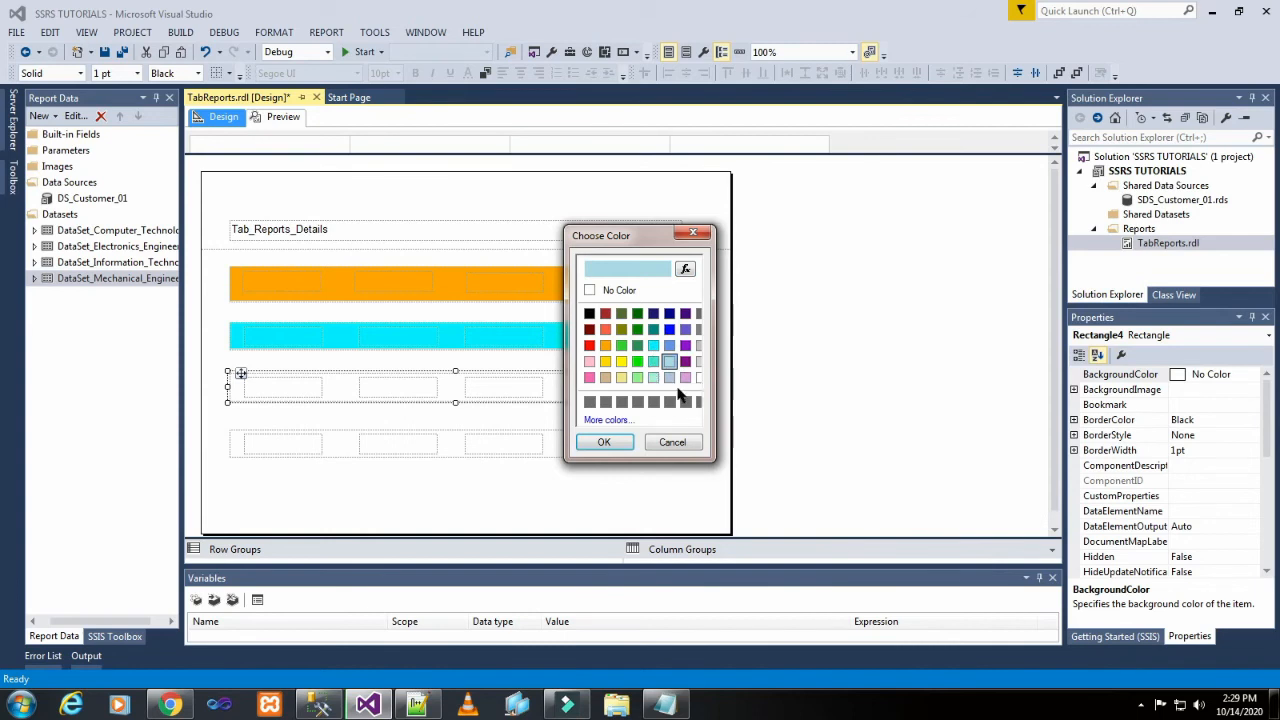
left_click(604, 442)
left_click(691, 426)
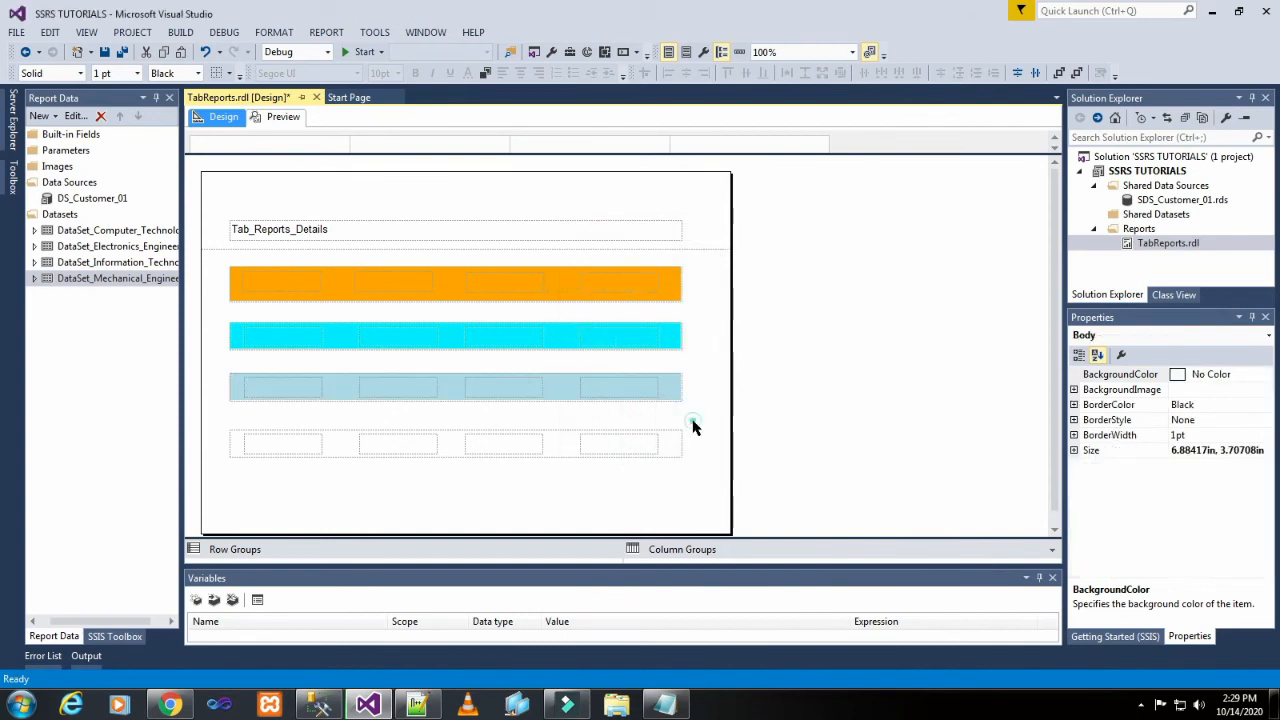
Step: Fill the background of the fourth body rectangle with the medium lime green swatch
left_click(671, 448)
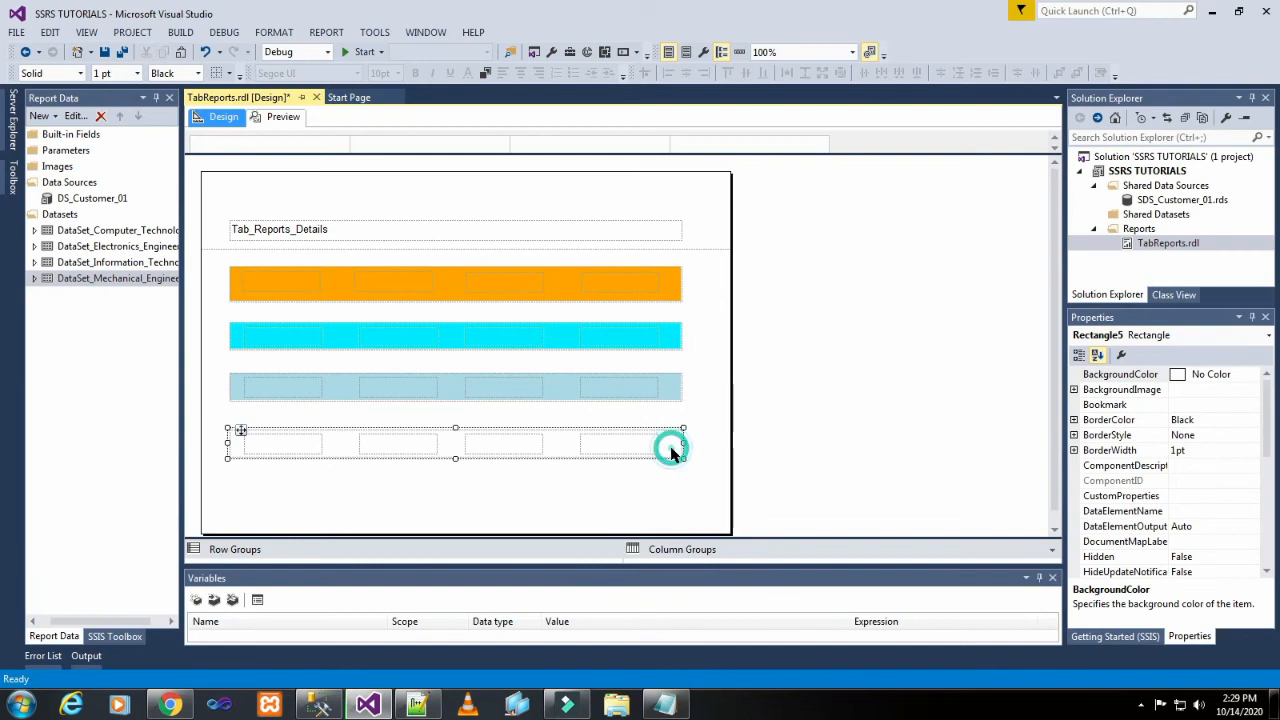
left_click(487, 76)
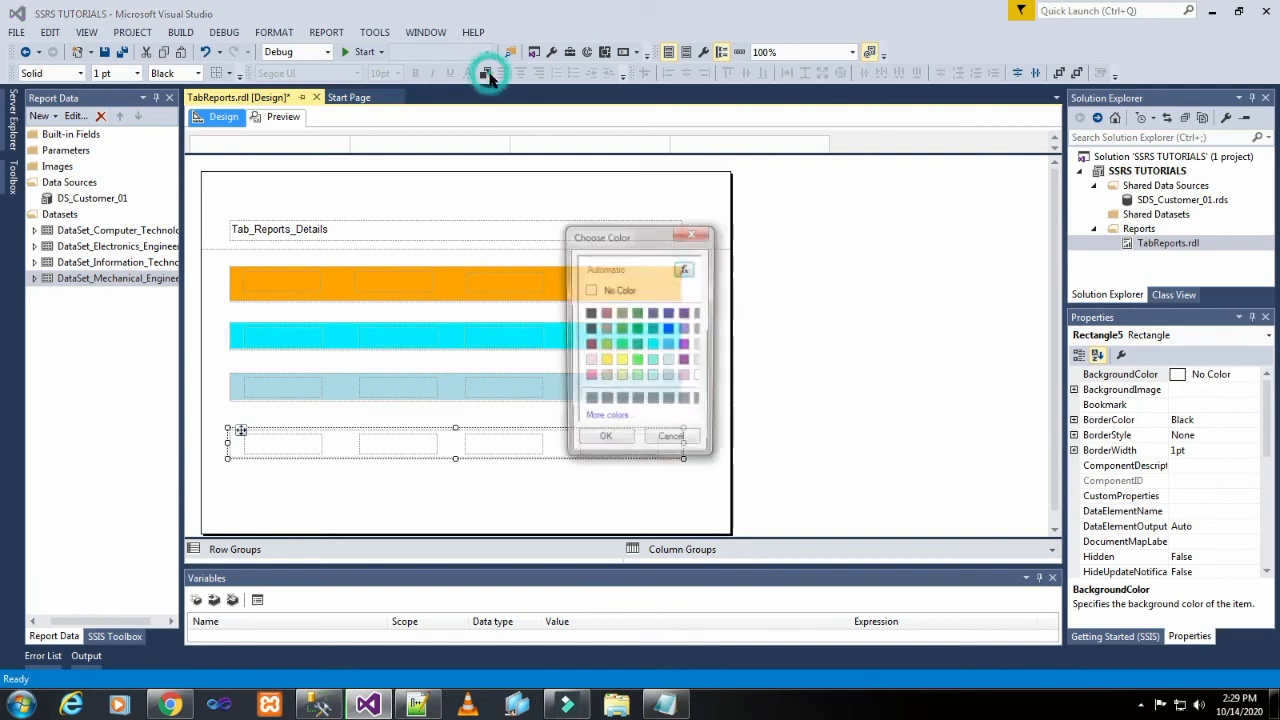
left_click(626, 350)
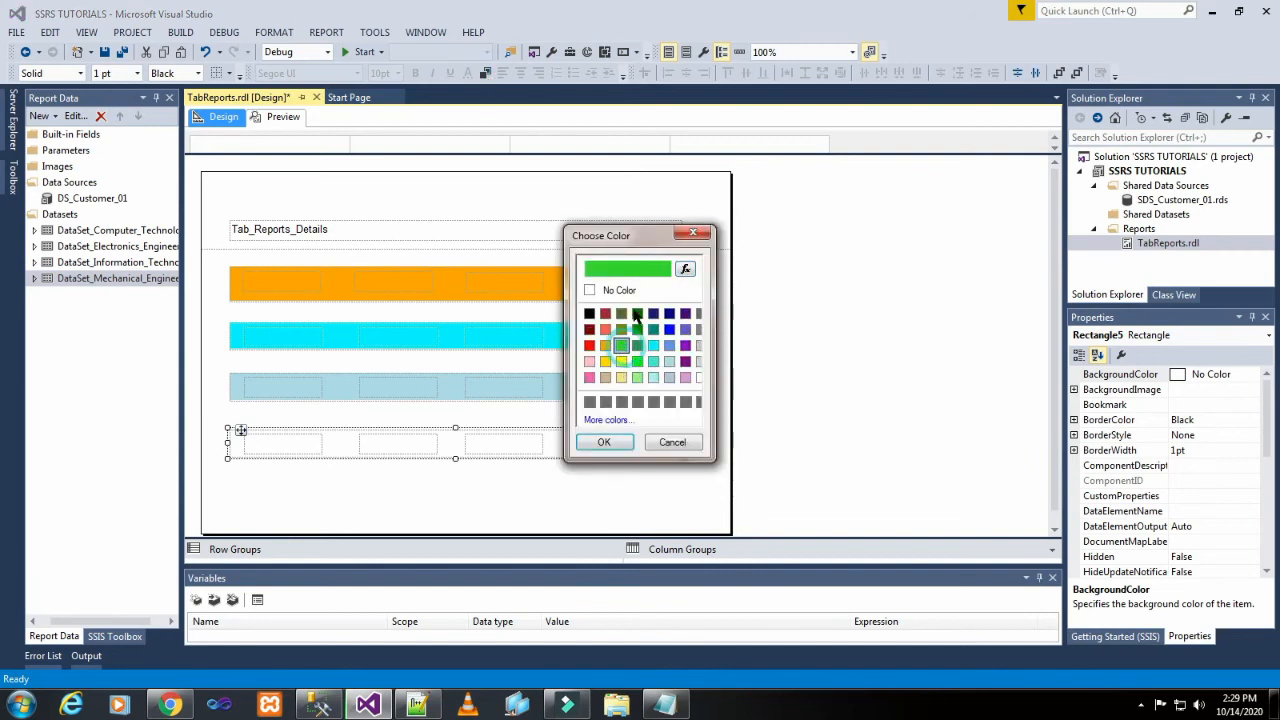
left_click(604, 442)
left_click(719, 410)
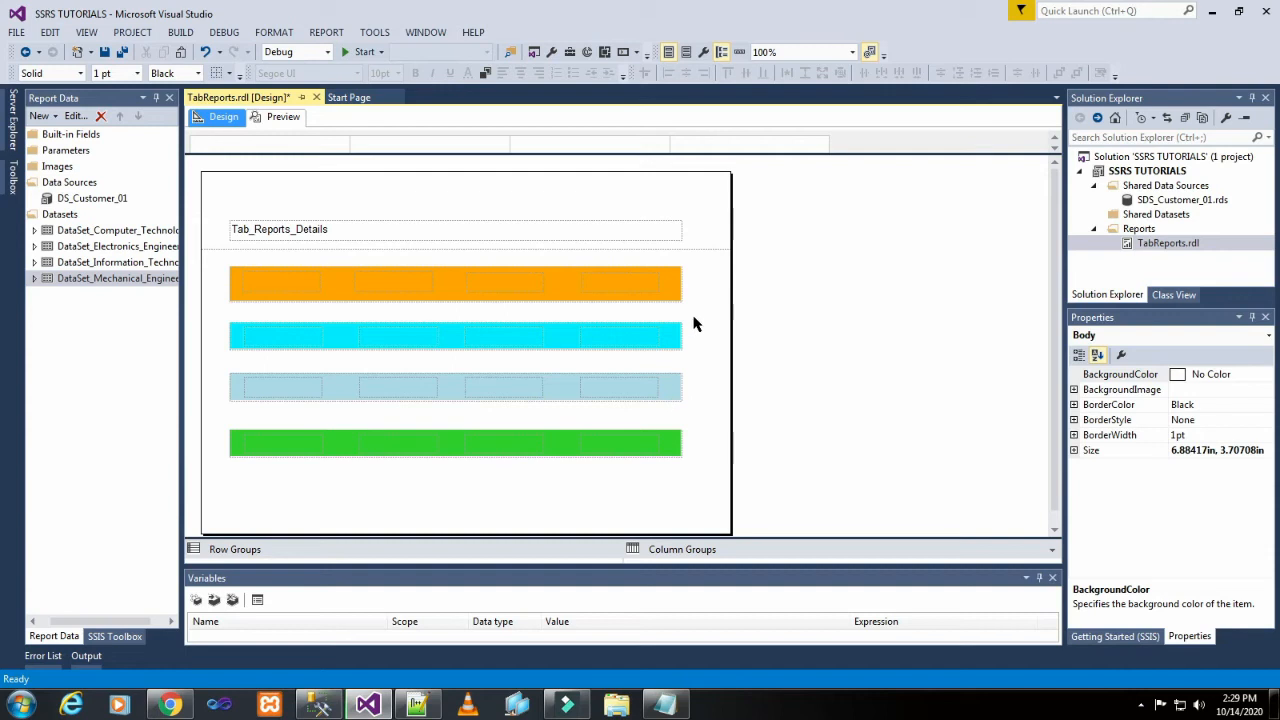
Step: Give the first text box in the orange rectangle a purple background color
left_click(295, 297)
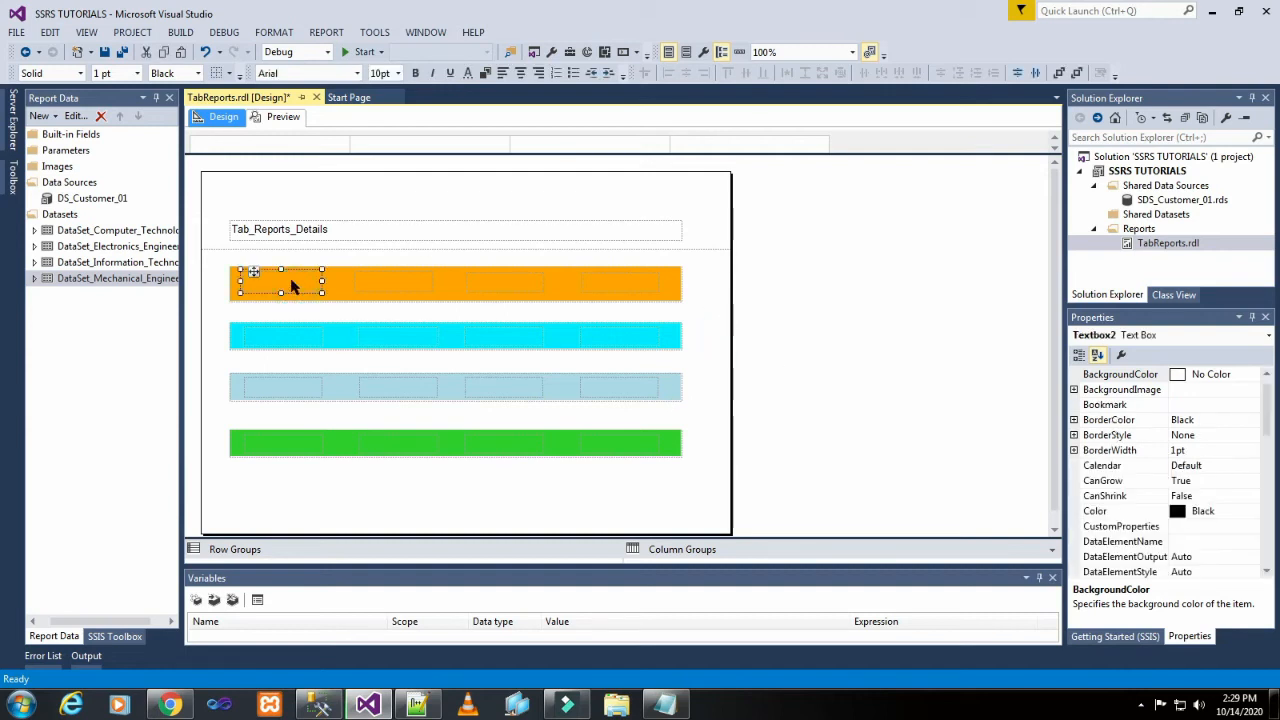
right_click(290, 287)
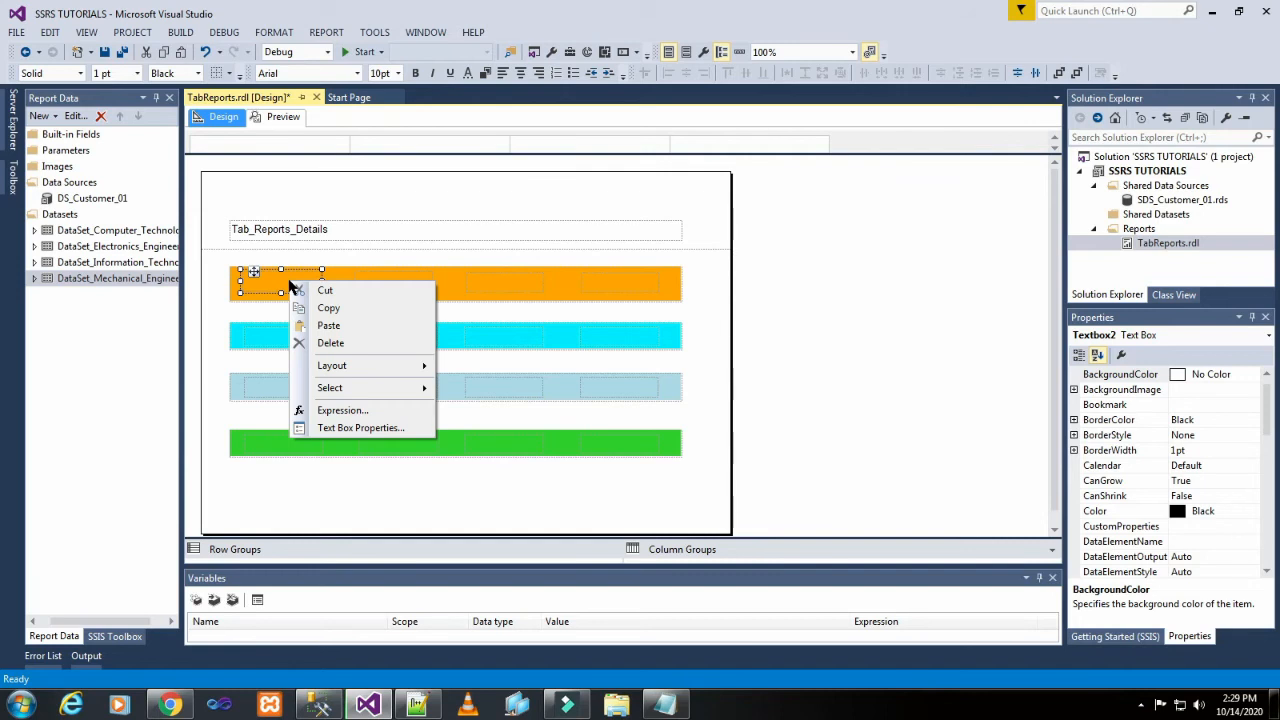
left_click(400, 223)
left_click(278, 290)
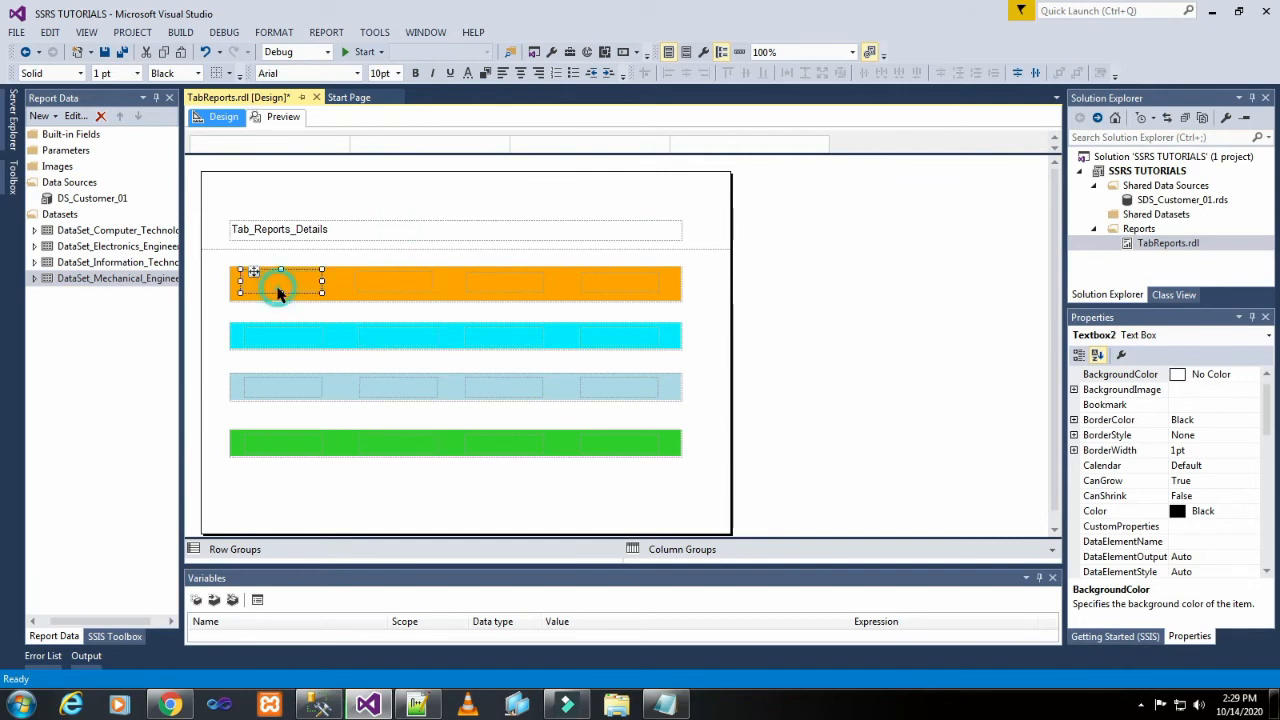
left_click(485, 73)
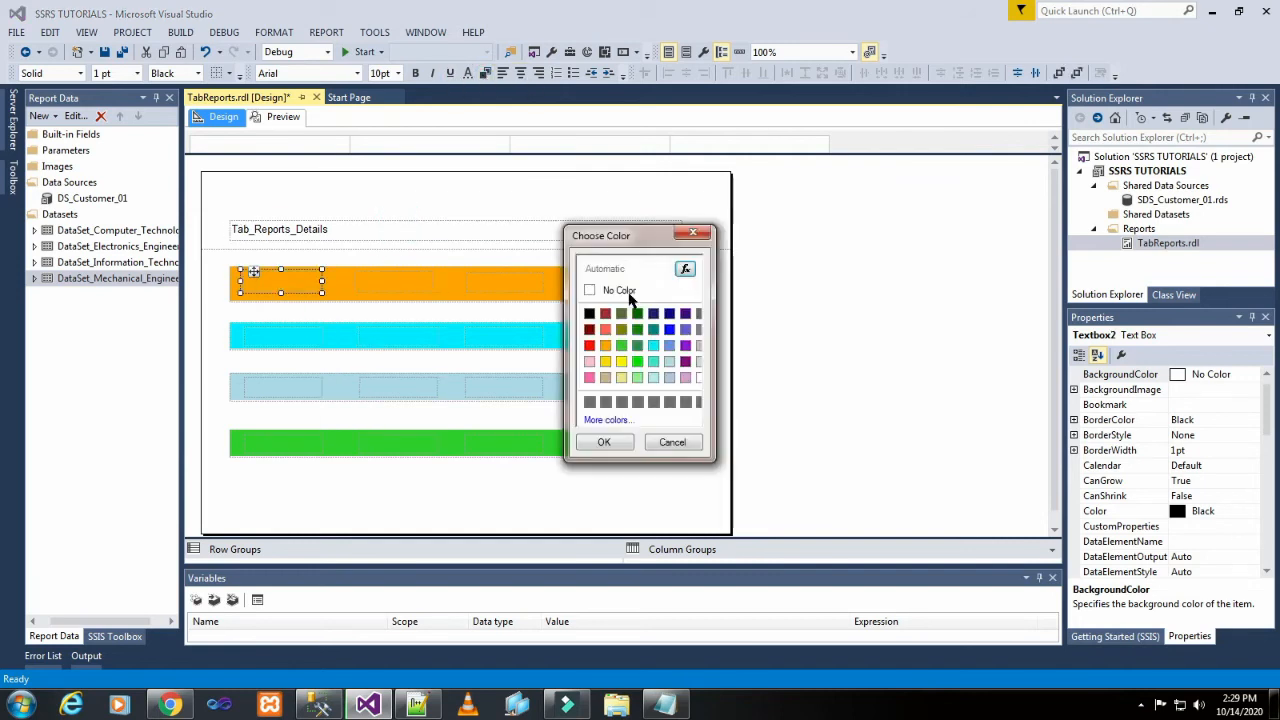
left_click(685, 345)
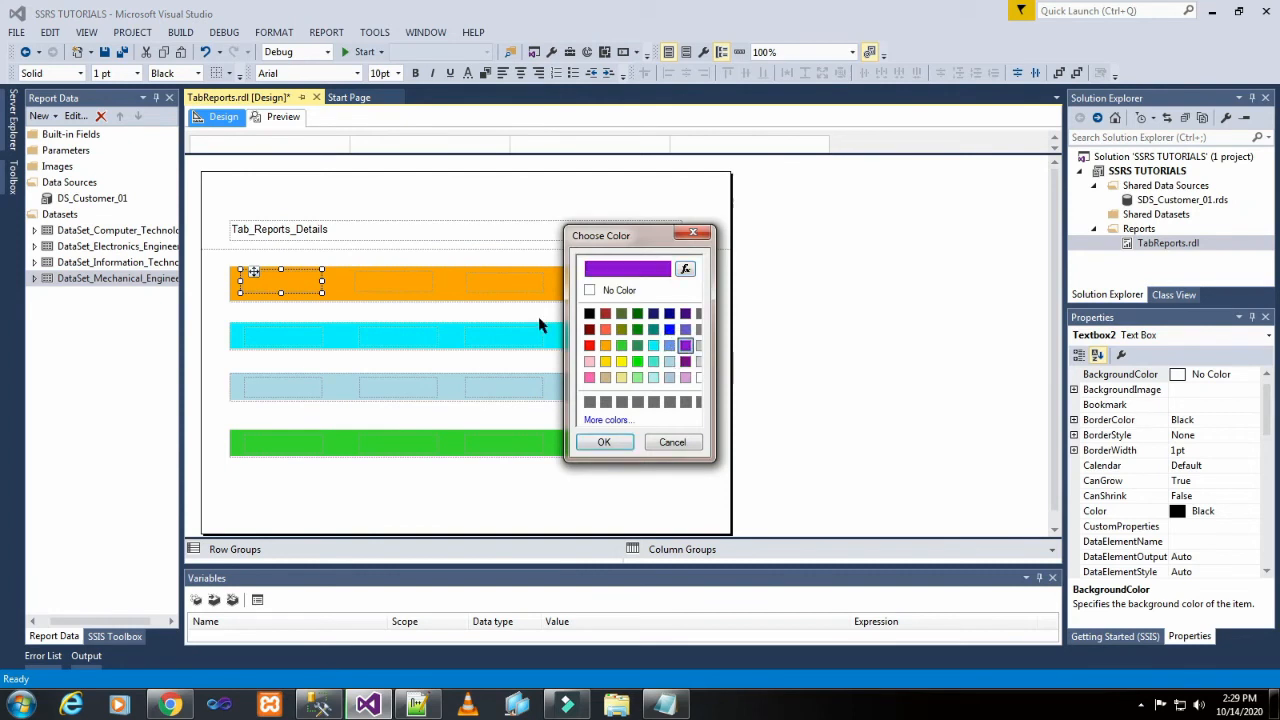
left_click(603, 442)
left_click(494, 279)
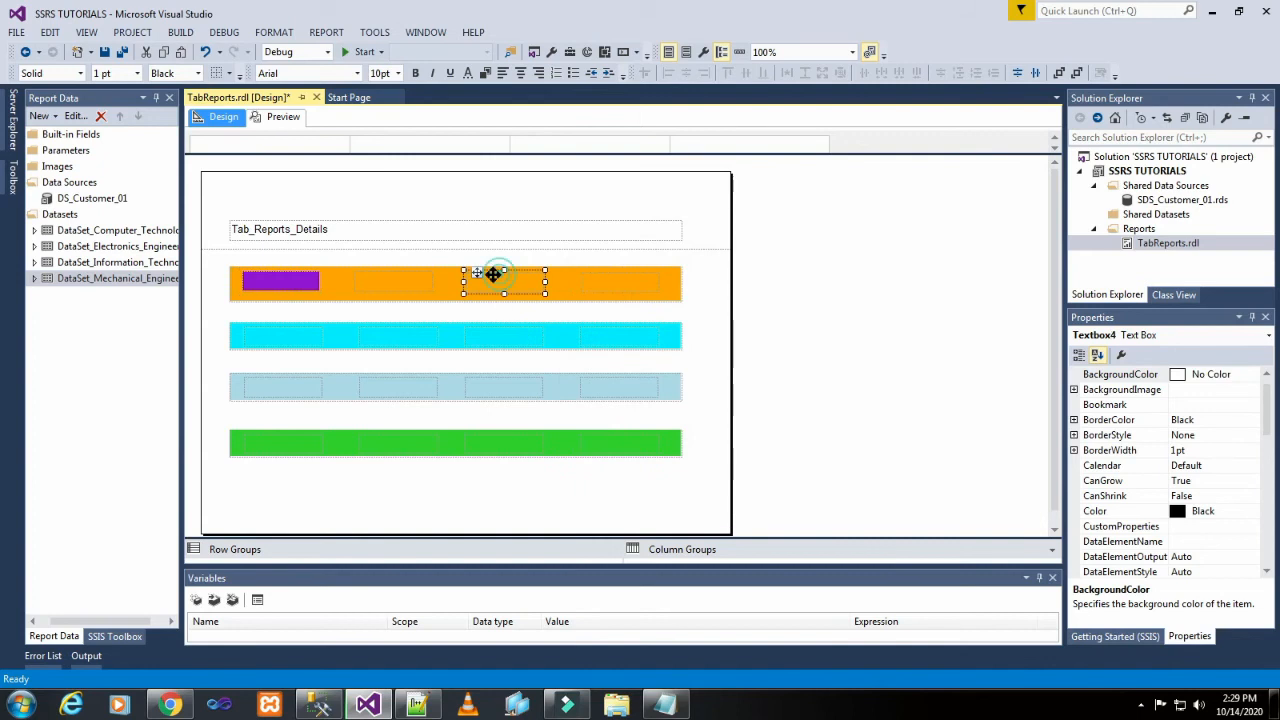
left_click(409, 284)
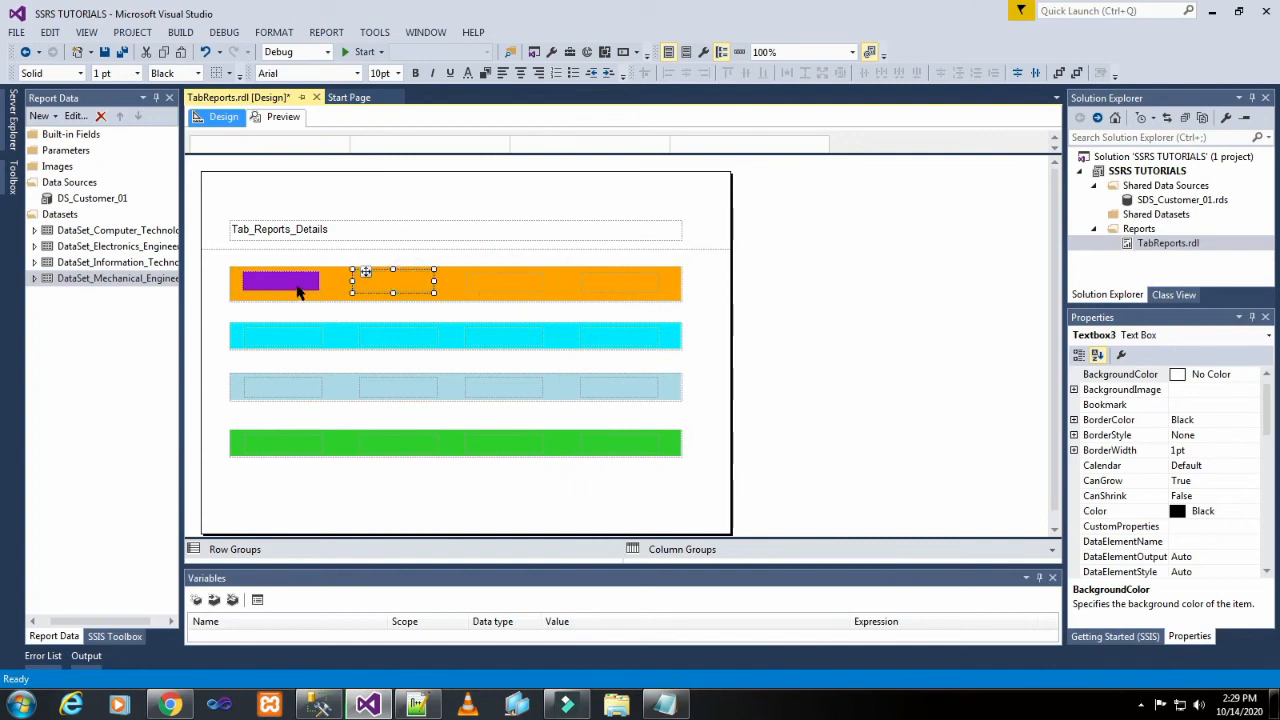
left_click(303, 343)
right_click(302, 341)
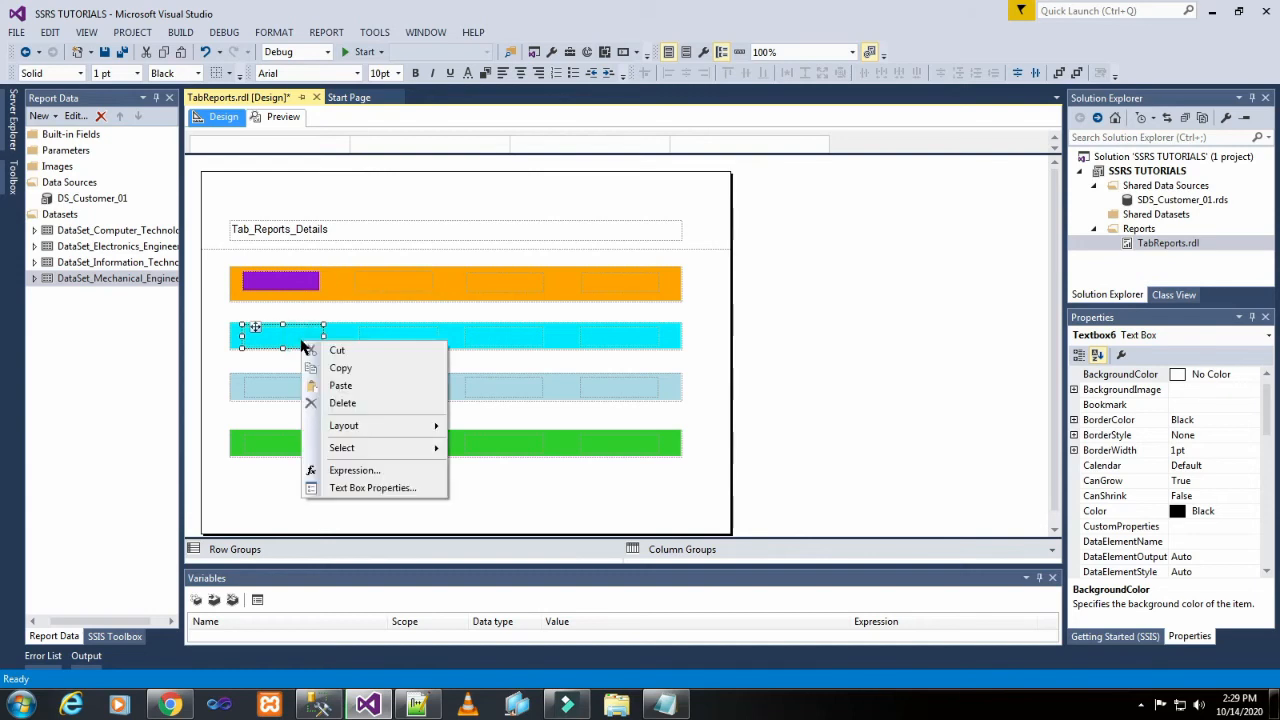
left_click(447, 195)
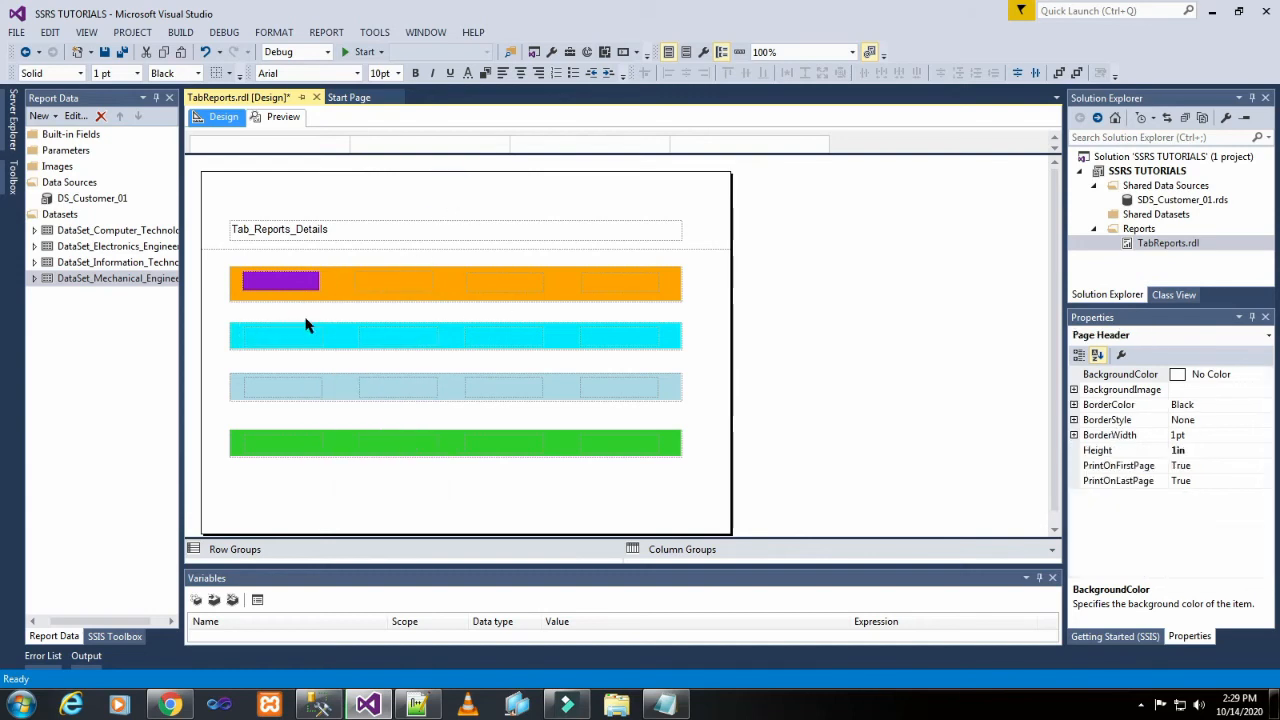
Step: Set the background color of the first text box in the aqua rectangle to DarkViolet
left_click(303, 336)
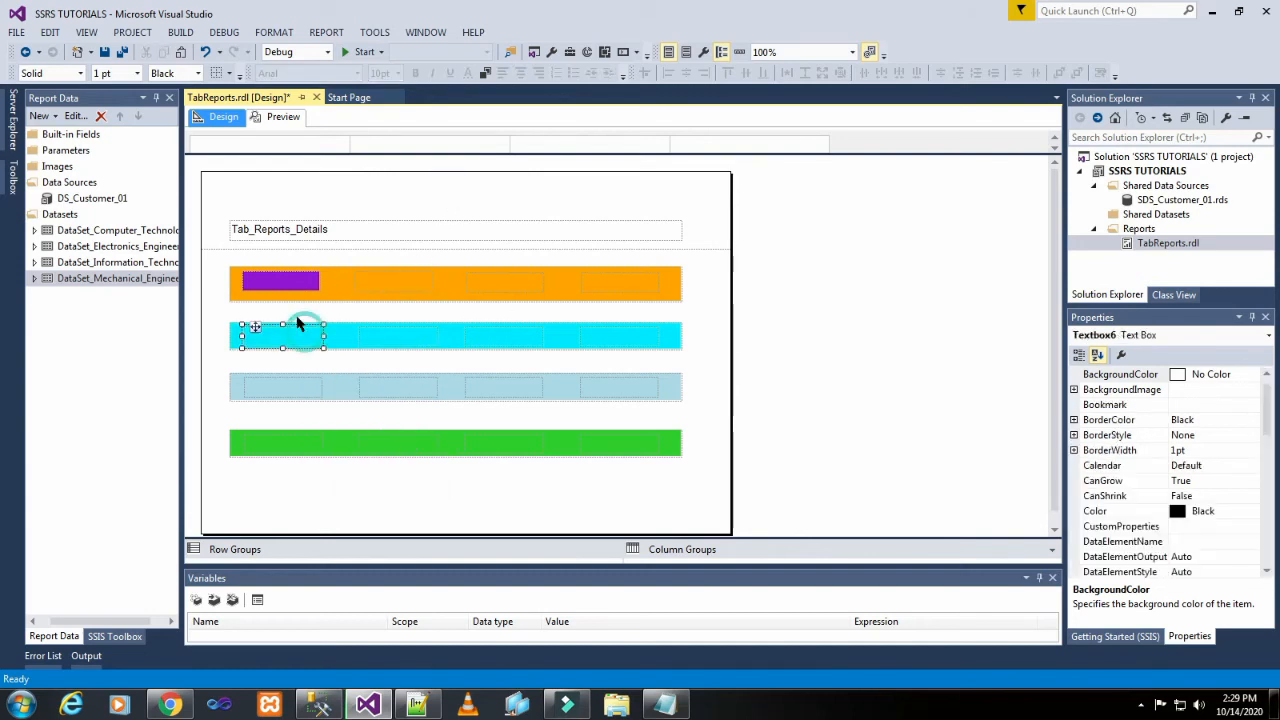
left_click(484, 74)
left_click(685, 346)
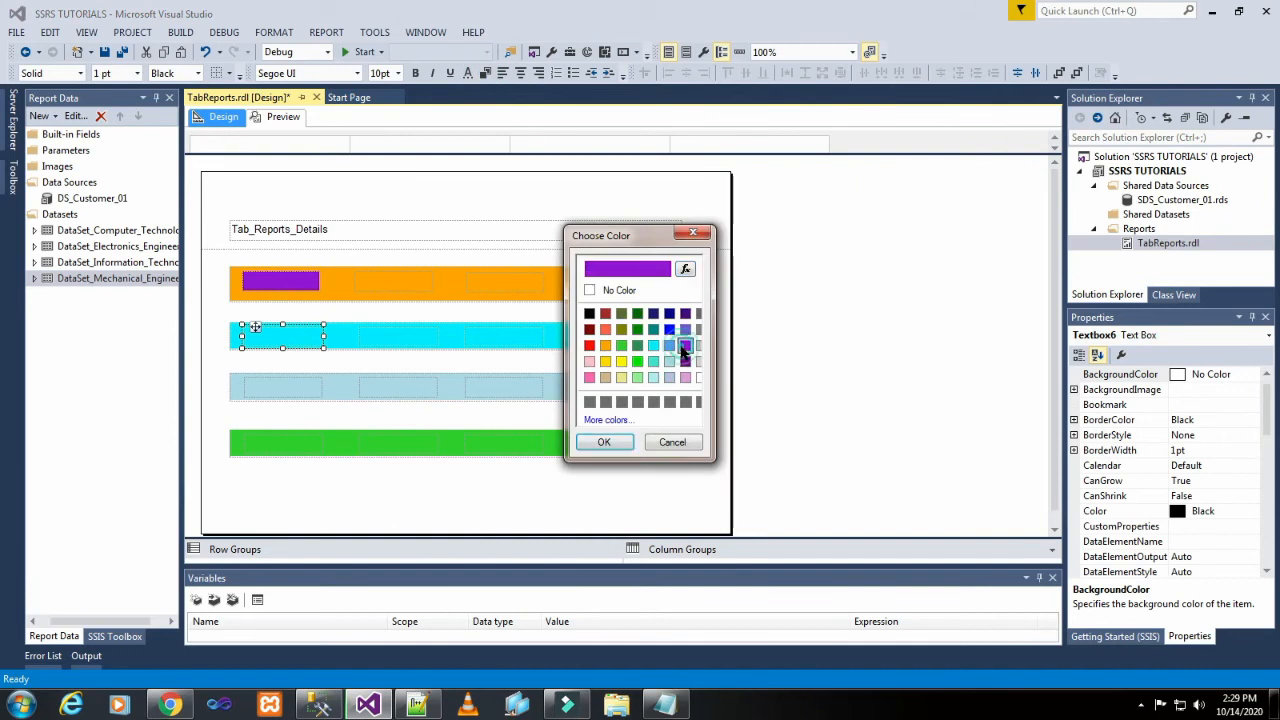
left_click(604, 442)
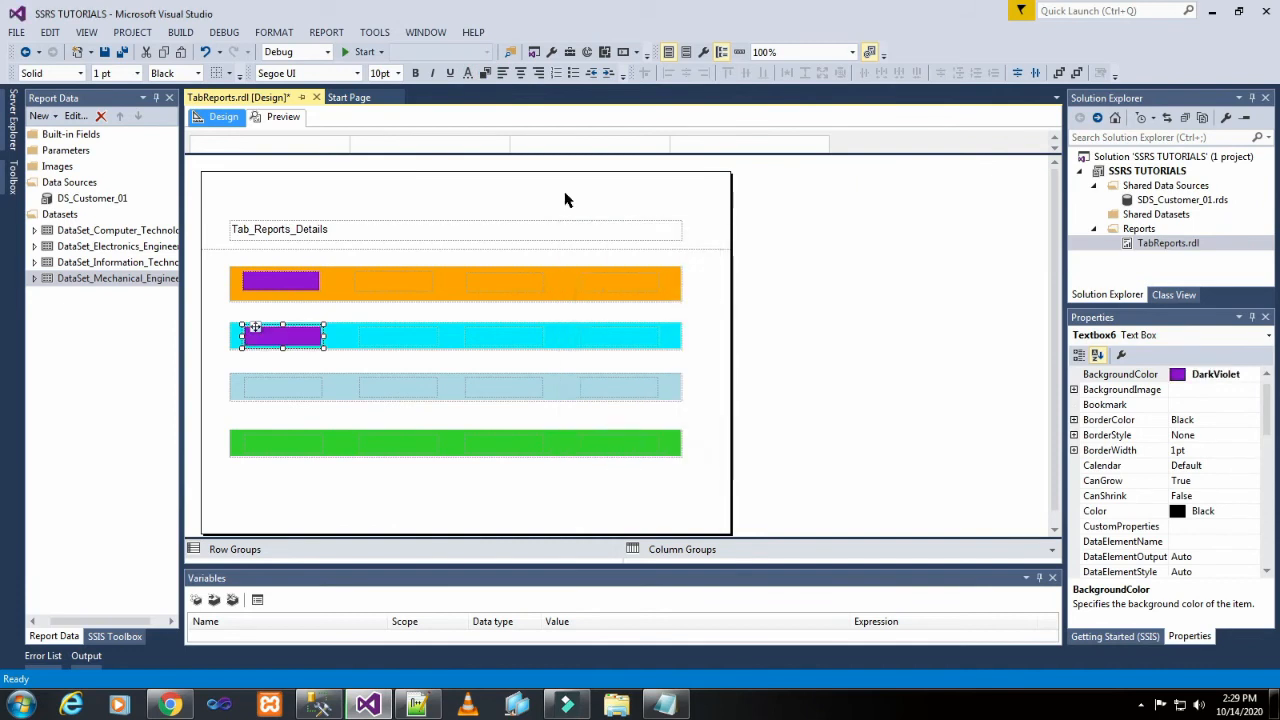
left_click(518, 244)
Step: Give the first text box in the light blue rectangle the same dark violet background
left_click(281, 384)
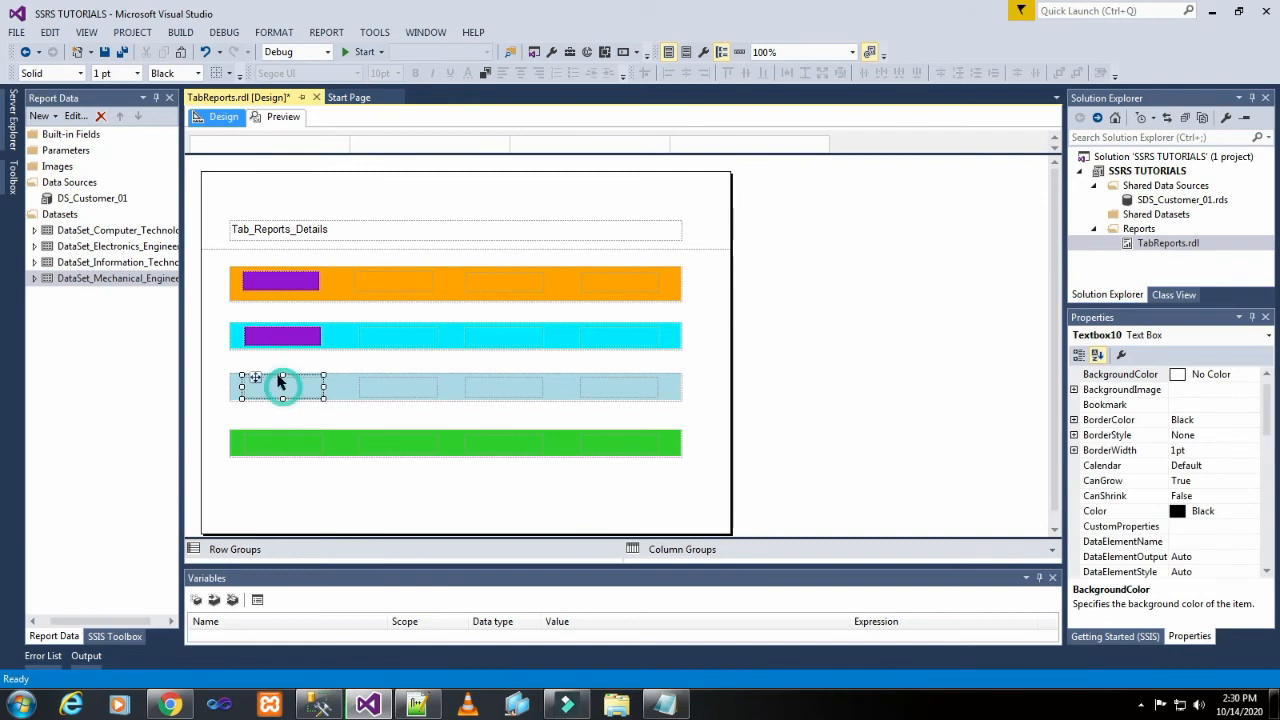
left_click(487, 74)
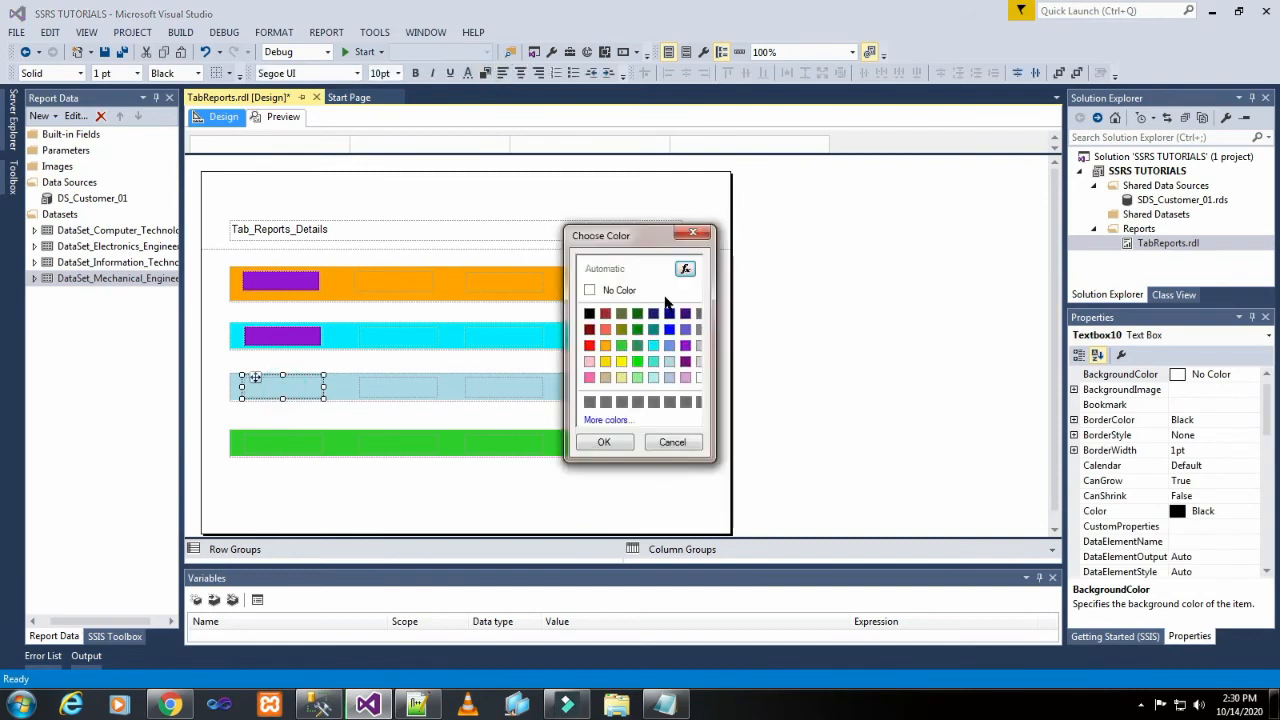
left_click(685, 347)
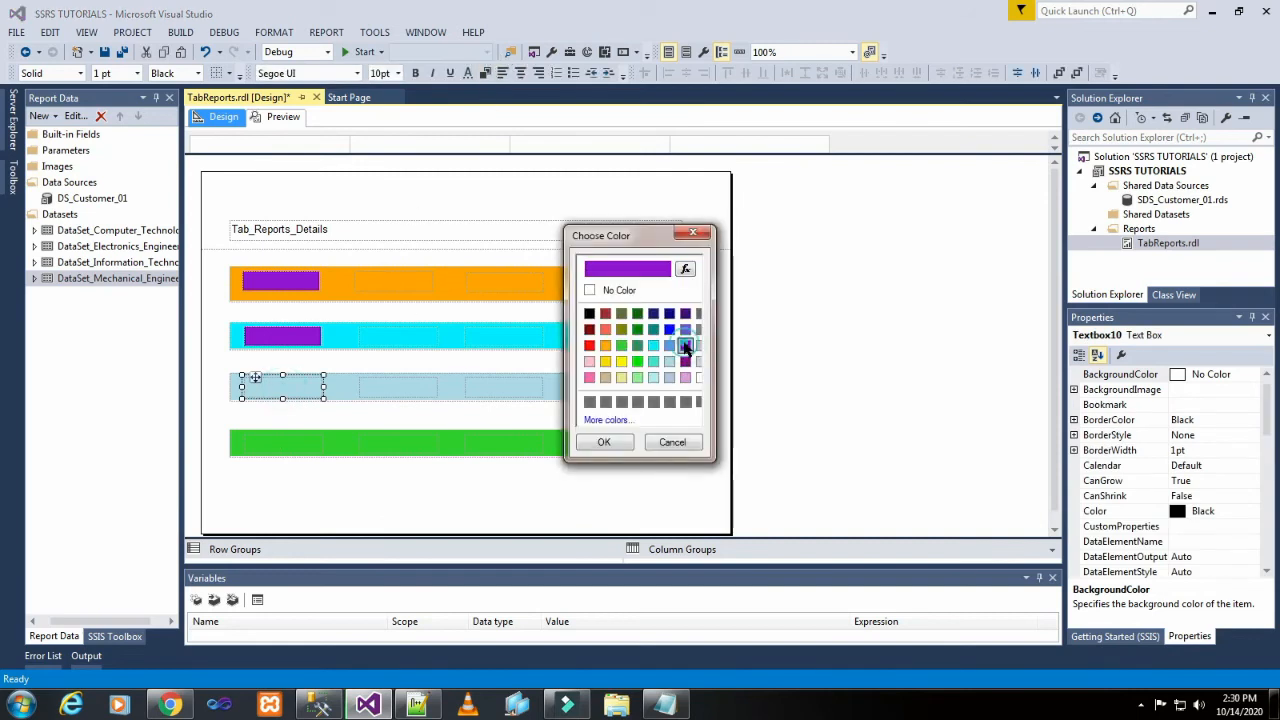
left_click(601, 443)
left_click(482, 208)
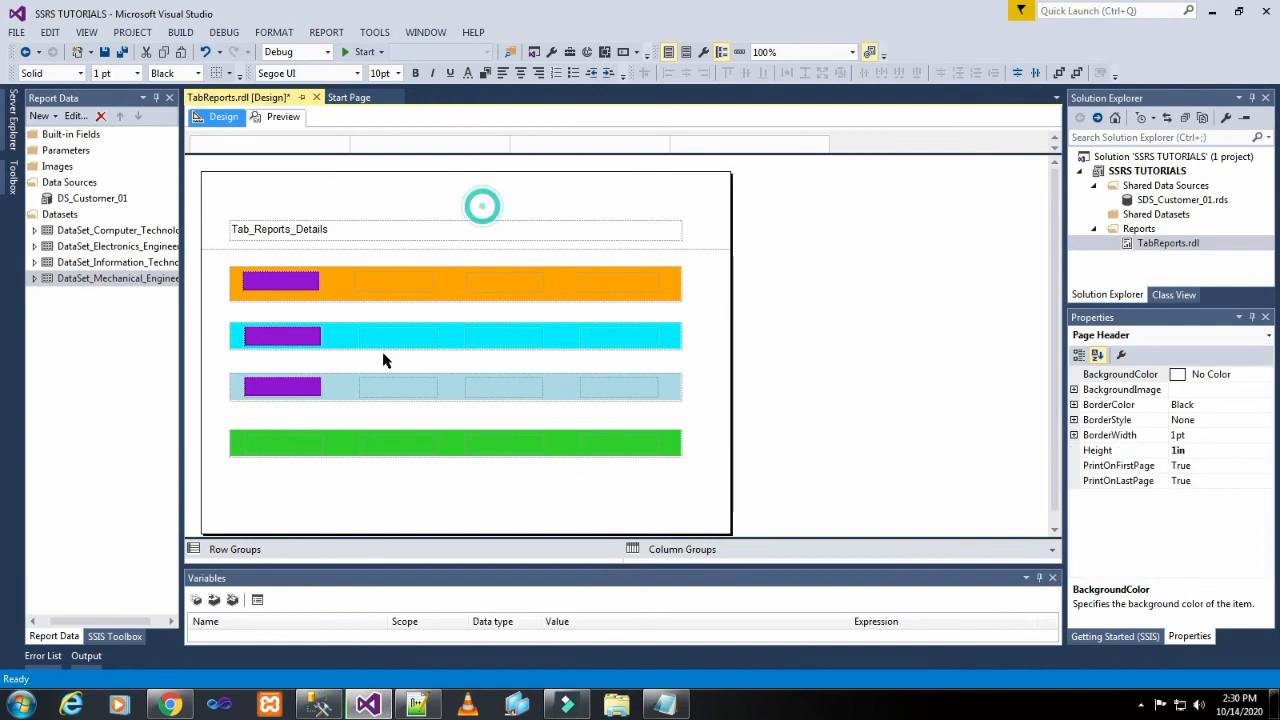
Step: Fill the first text box in the green rectangle with the dark violet background color
left_click(292, 450)
left_click(487, 74)
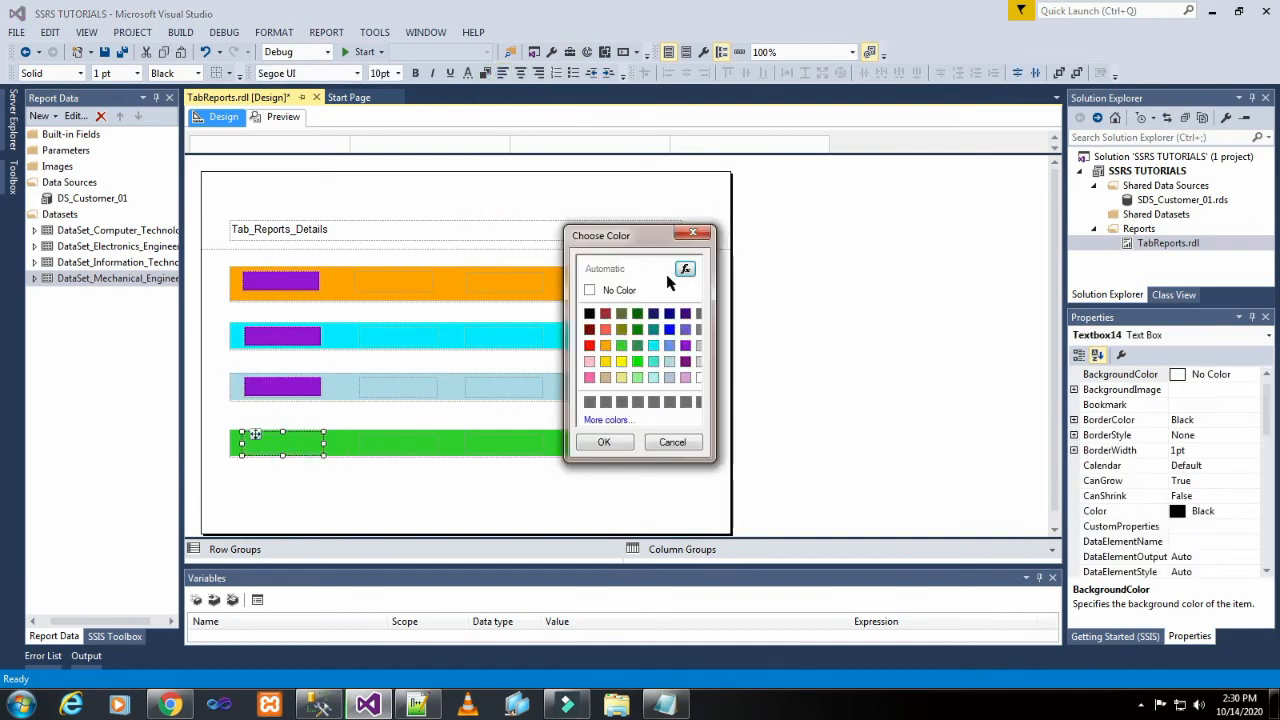
left_click(685, 347)
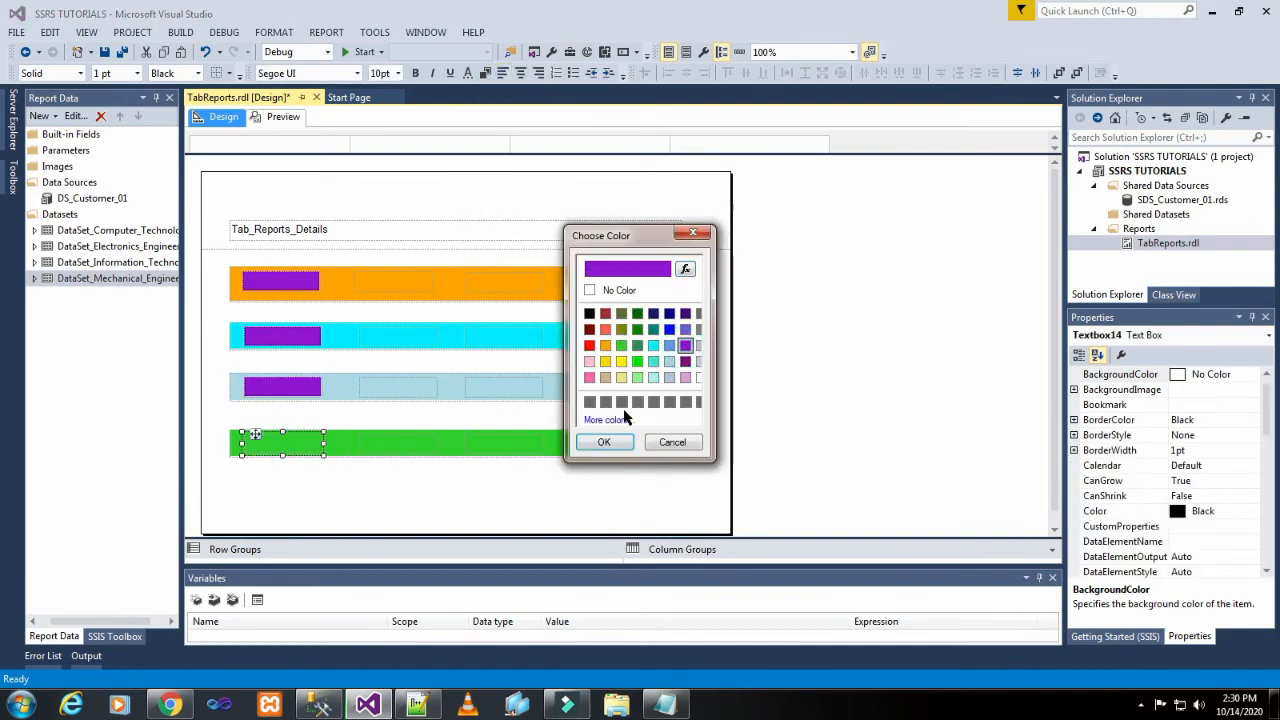
left_click(604, 442)
left_click(588, 190)
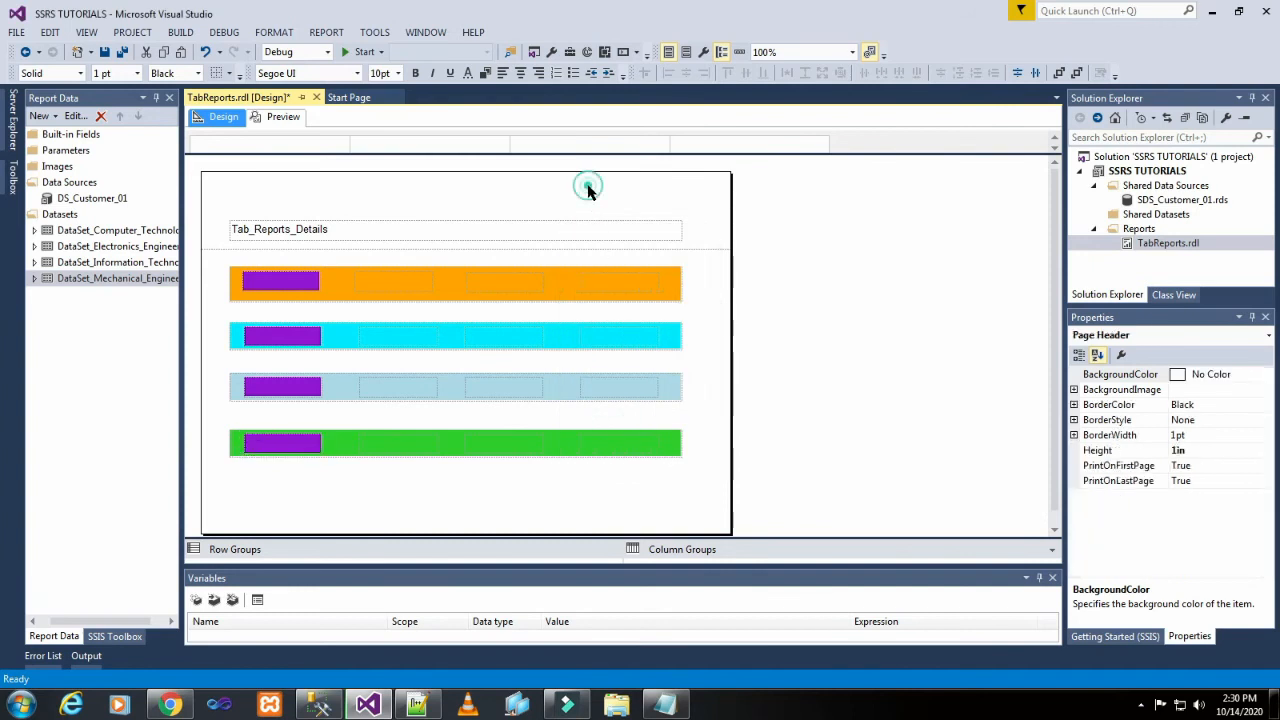
Step: Set the background color of the second text box in the orange rectangle to Olive
left_click(407, 282)
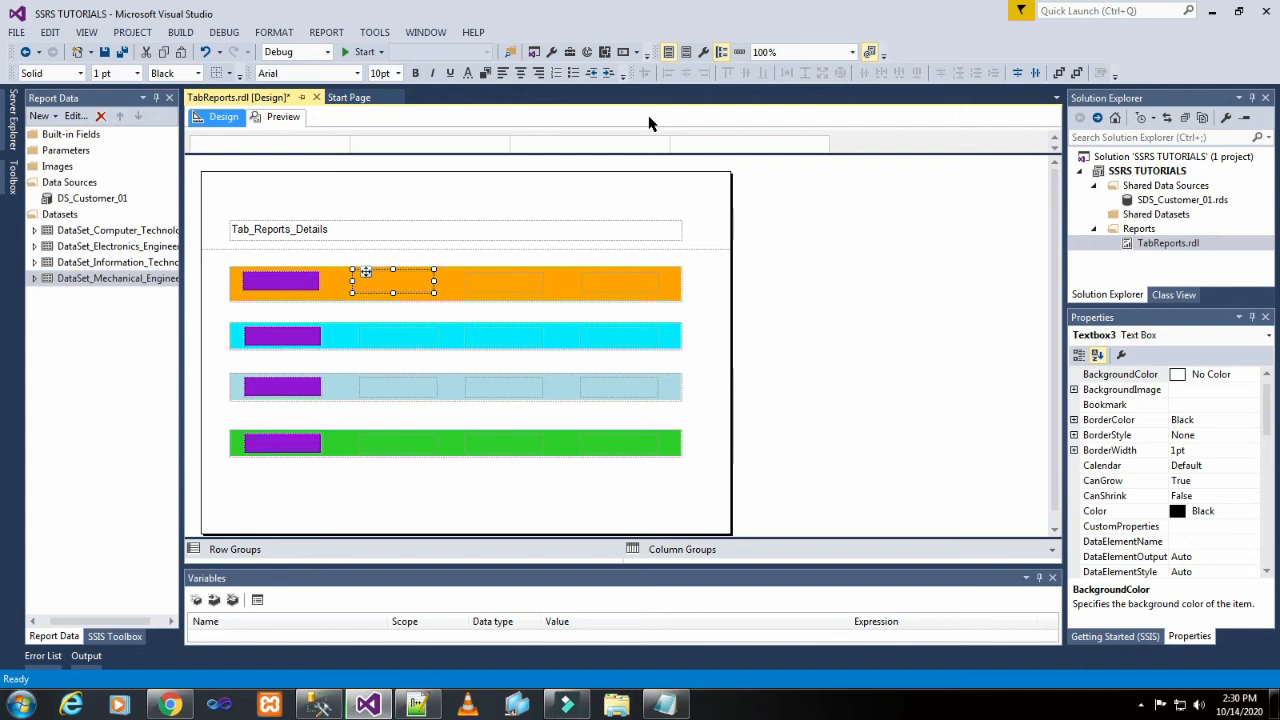
left_click(485, 73)
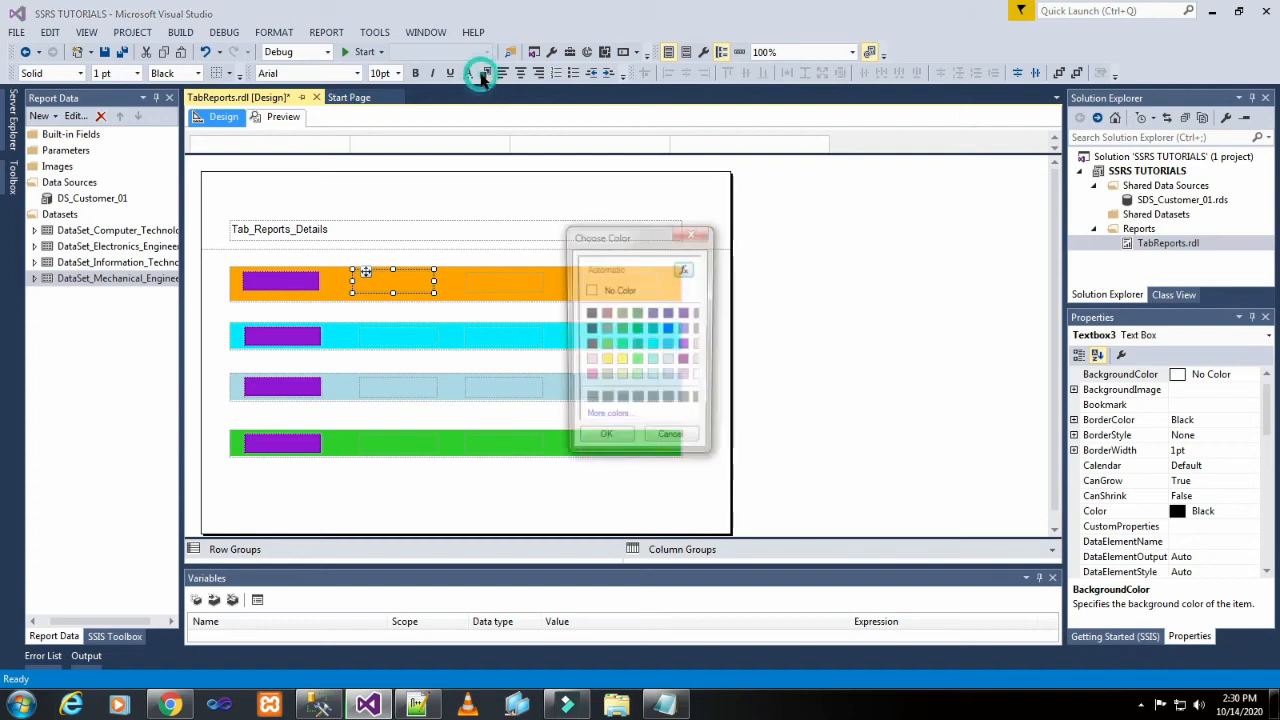
left_click(621, 330)
left_click(606, 443)
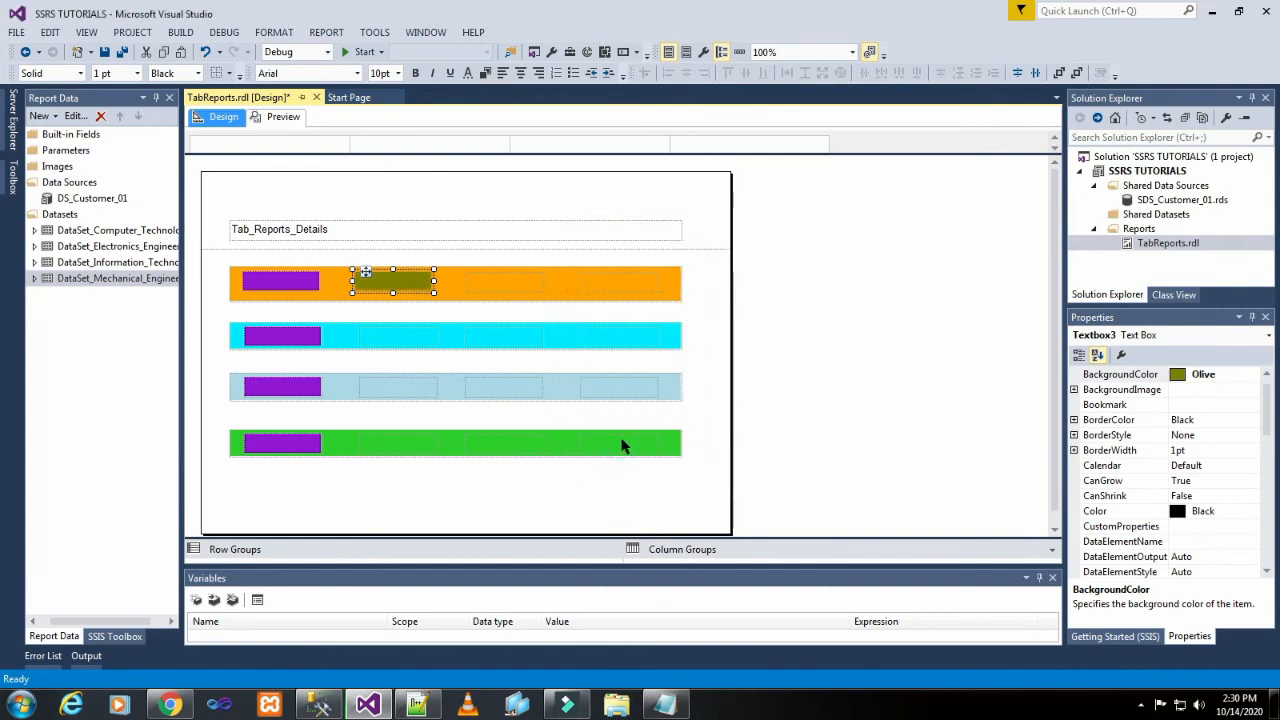
left_click(615, 260)
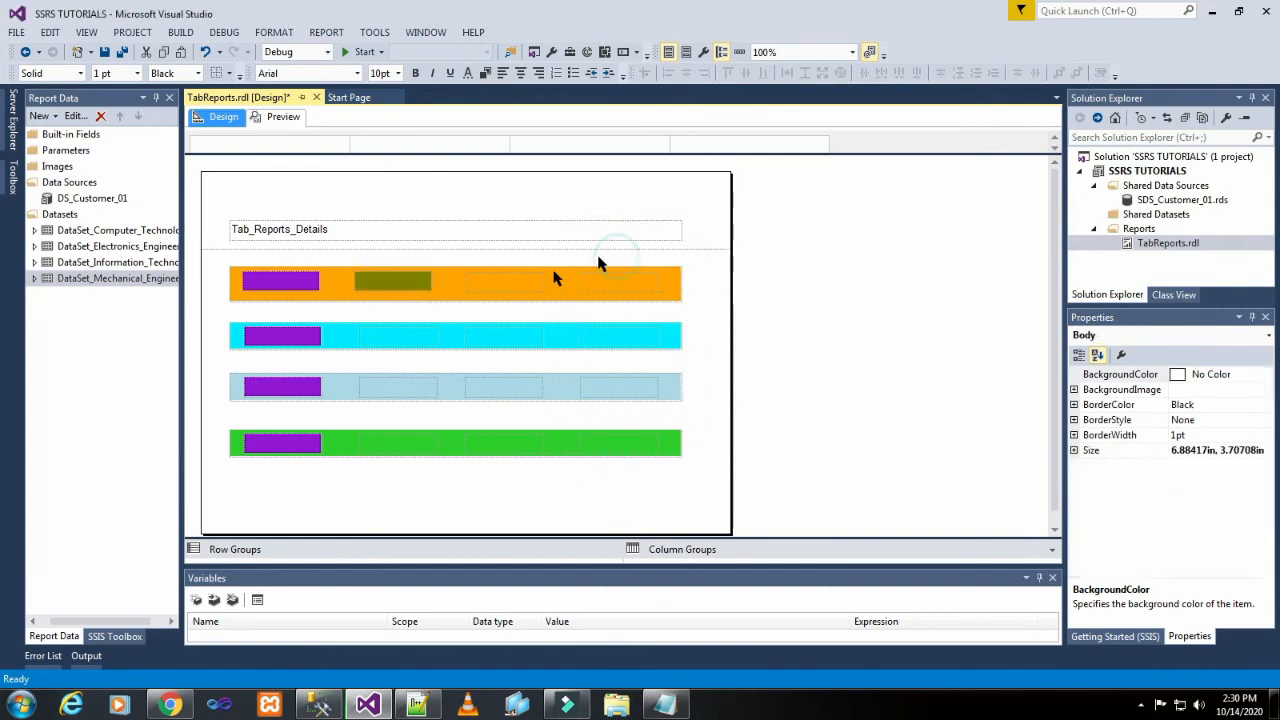
Step: Fill the second text box in the aqua rectangle with the olive background color
left_click(411, 338)
left_click(487, 72)
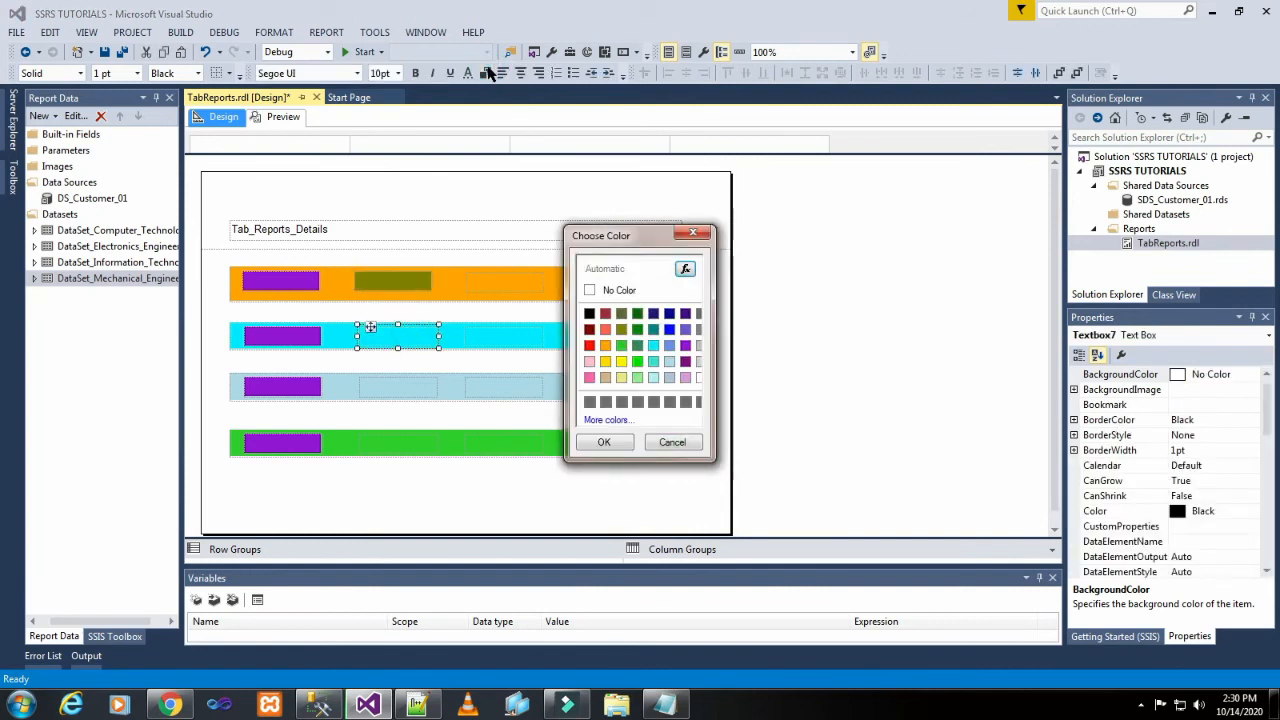
left_click(622, 330)
left_click(603, 442)
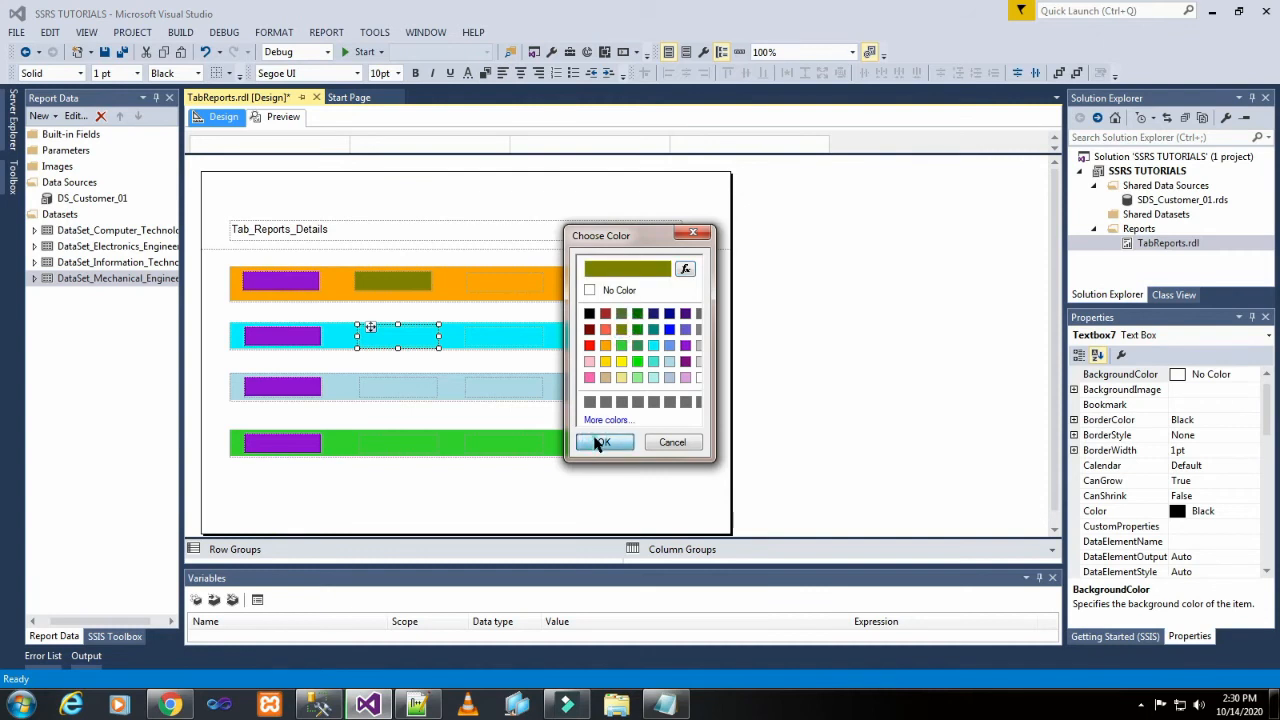
left_click(641, 190)
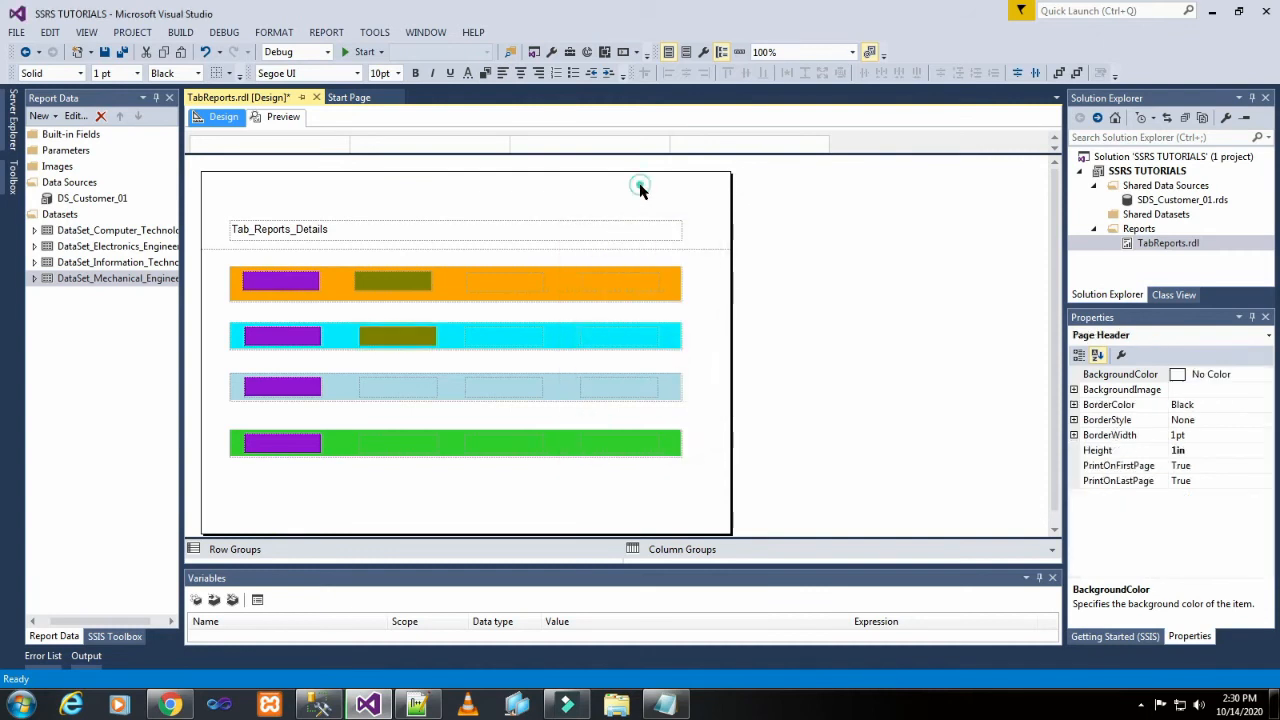
Step: Give the second text box in the light blue rectangle an Olive background
left_click(408, 386)
left_click(487, 72)
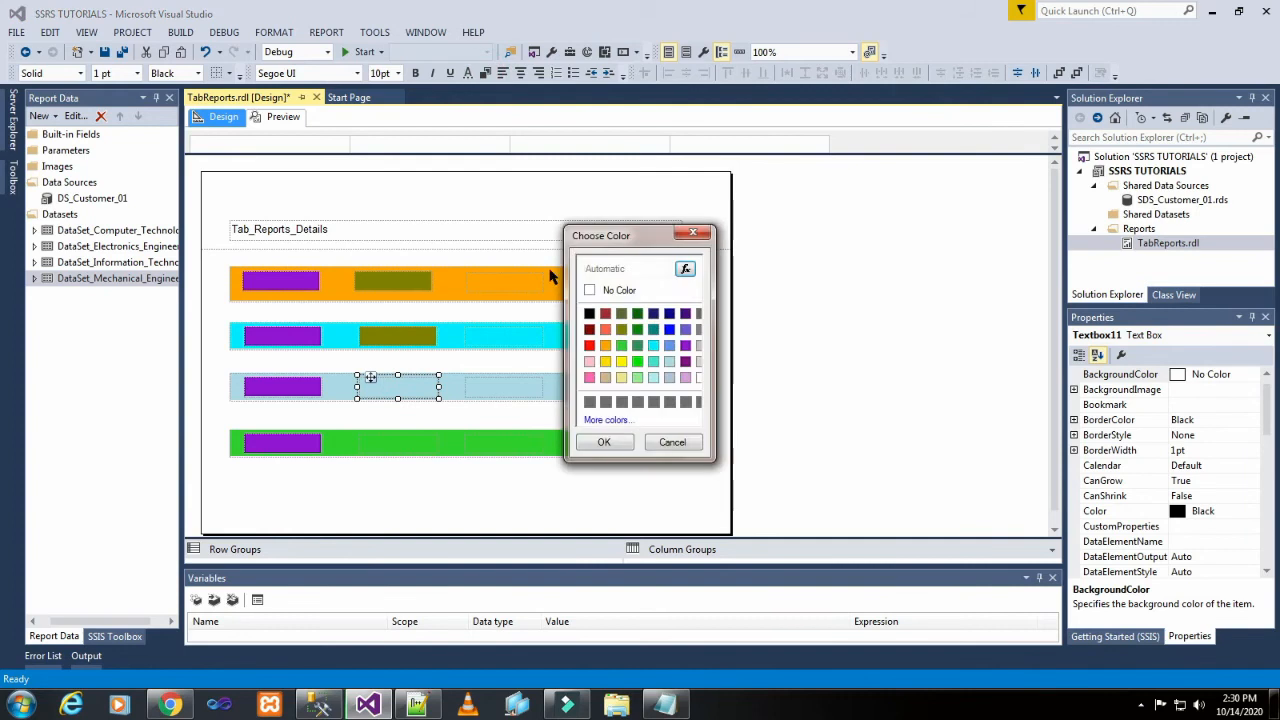
left_click(622, 330)
left_click(603, 442)
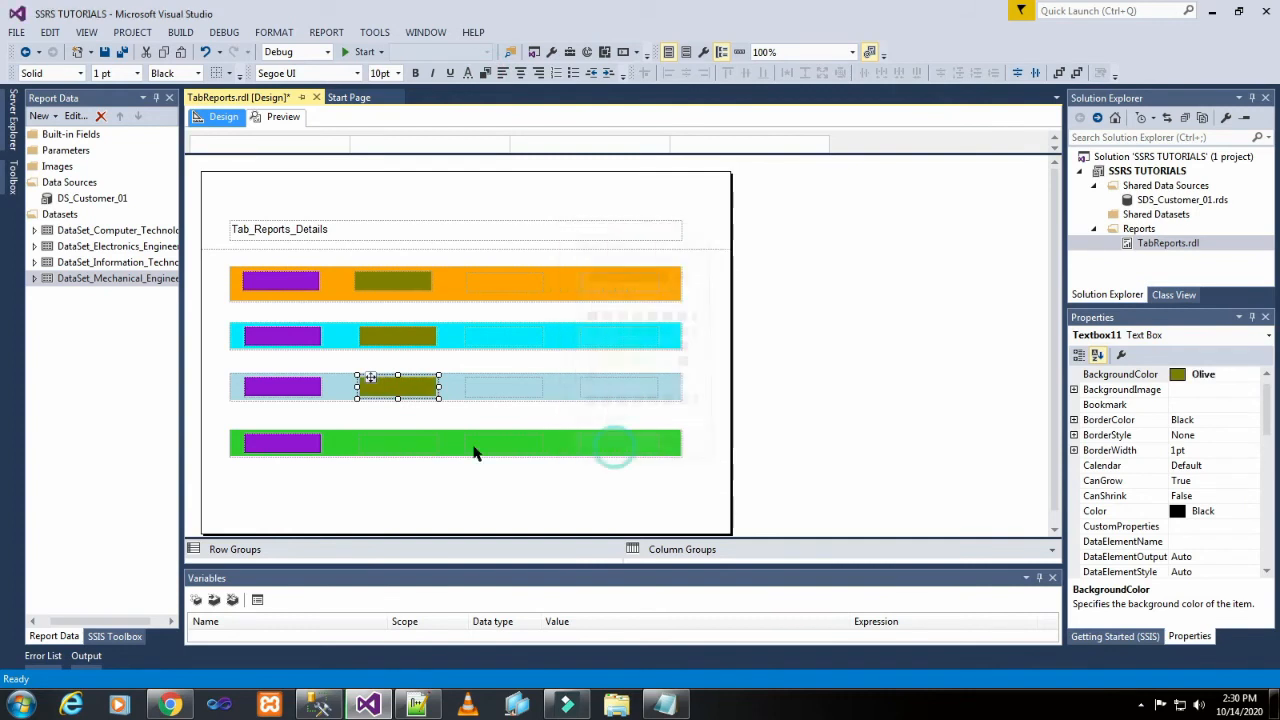
Step: Apply the Olive background color to the second text box in the green rectangle
left_click(415, 448)
left_click(487, 72)
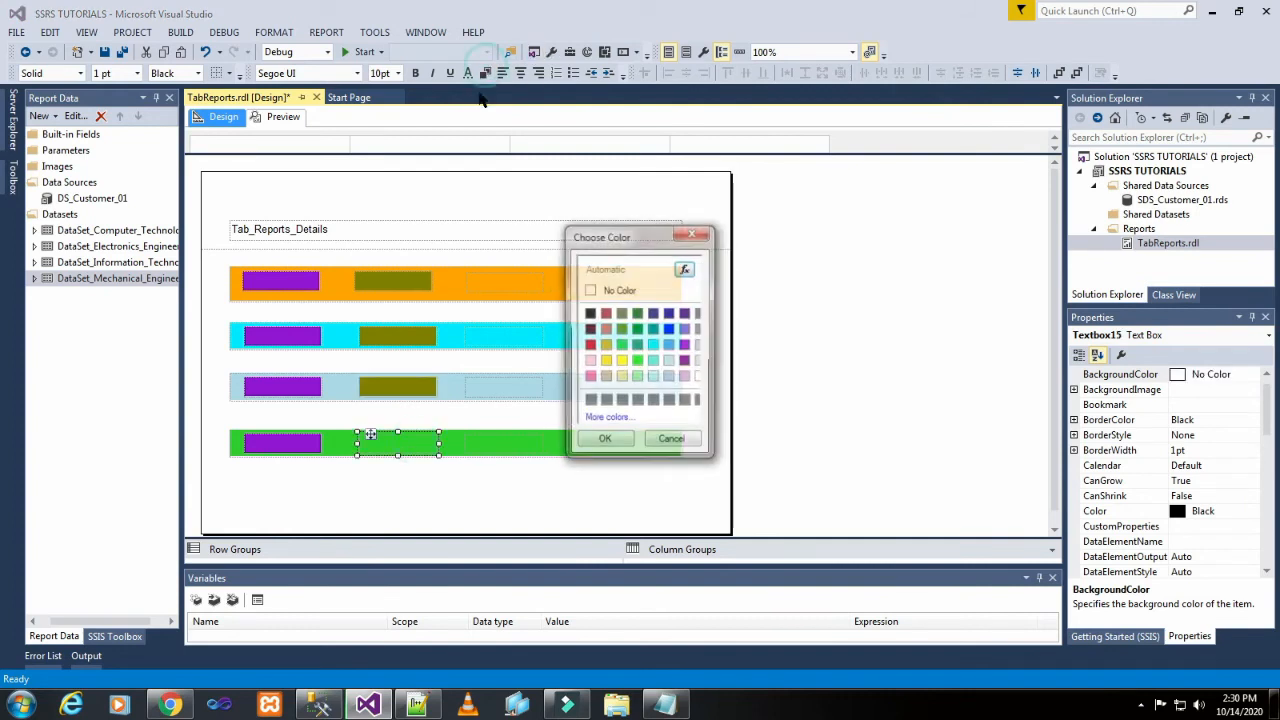
left_click(622, 330)
left_click(604, 442)
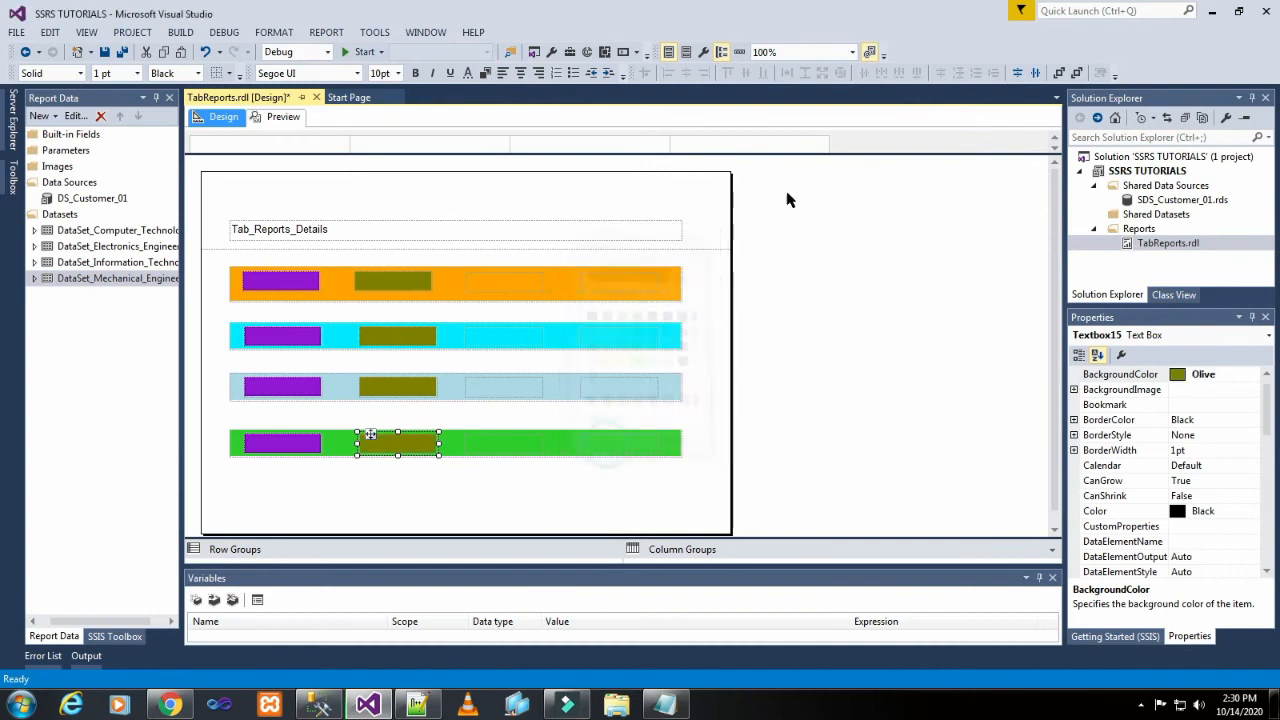
left_click(700, 204)
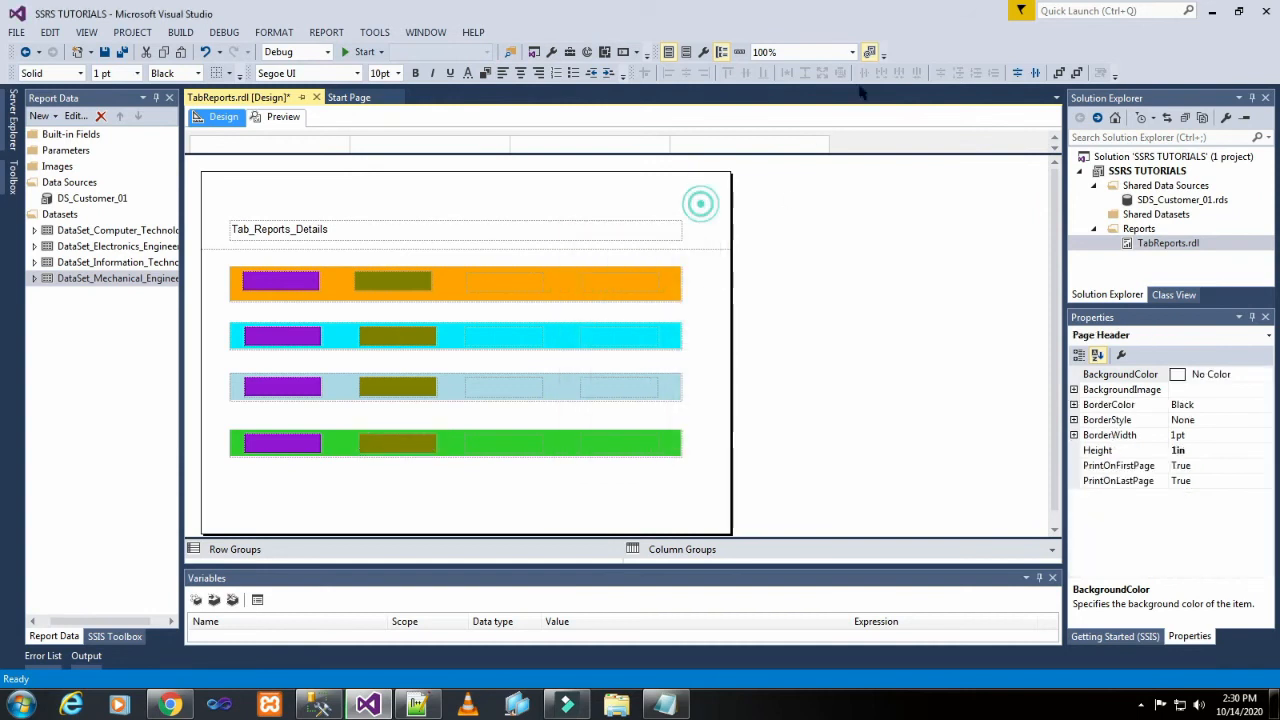
Step: Set the background color of the third text box in the orange rectangle to the tomato red swatch
left_click(505, 285)
left_click(486, 73)
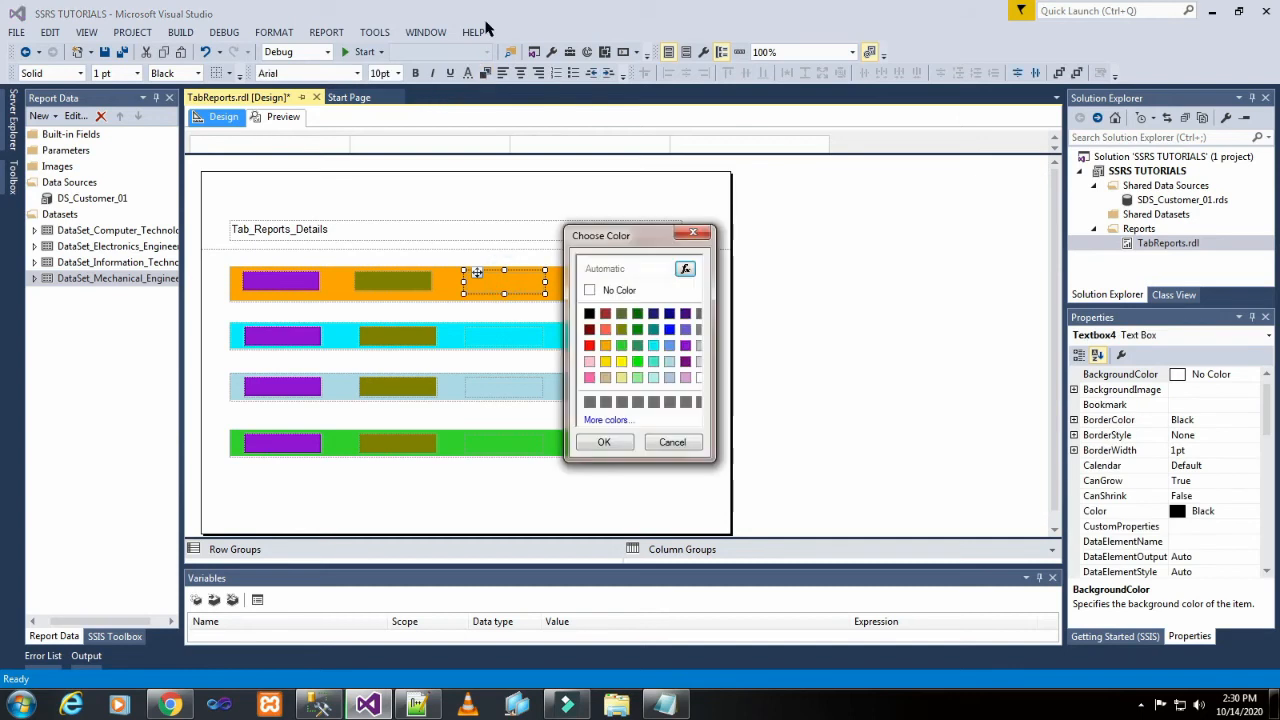
left_click(653, 362)
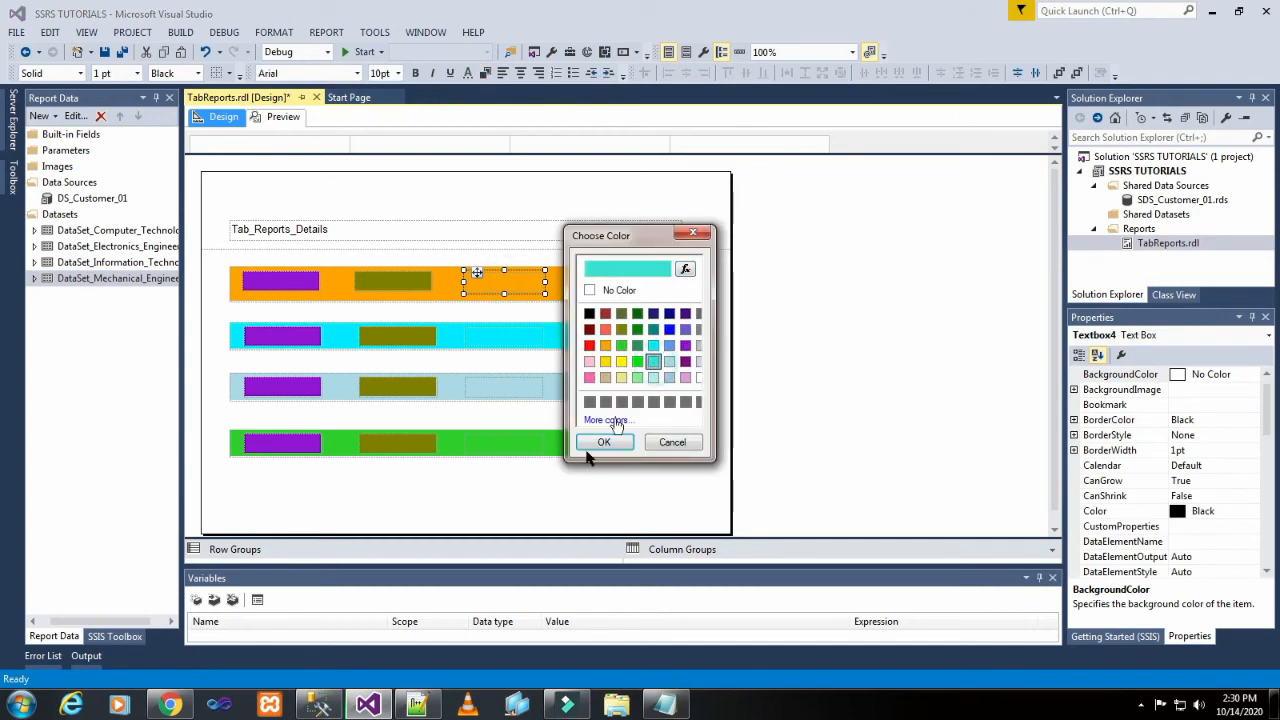
left_click(605, 329)
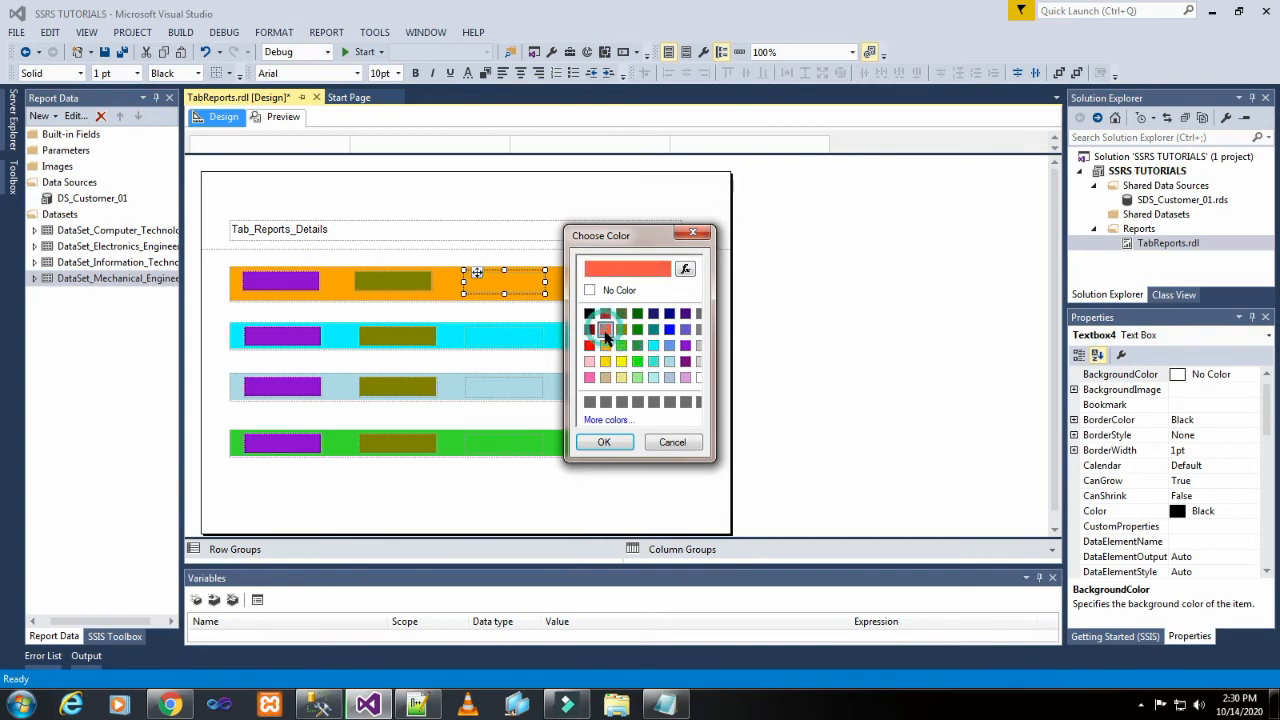
left_click(607, 445)
Step: Fill the third text box in the aqua rectangle with the tomato red background color
left_click(505, 337)
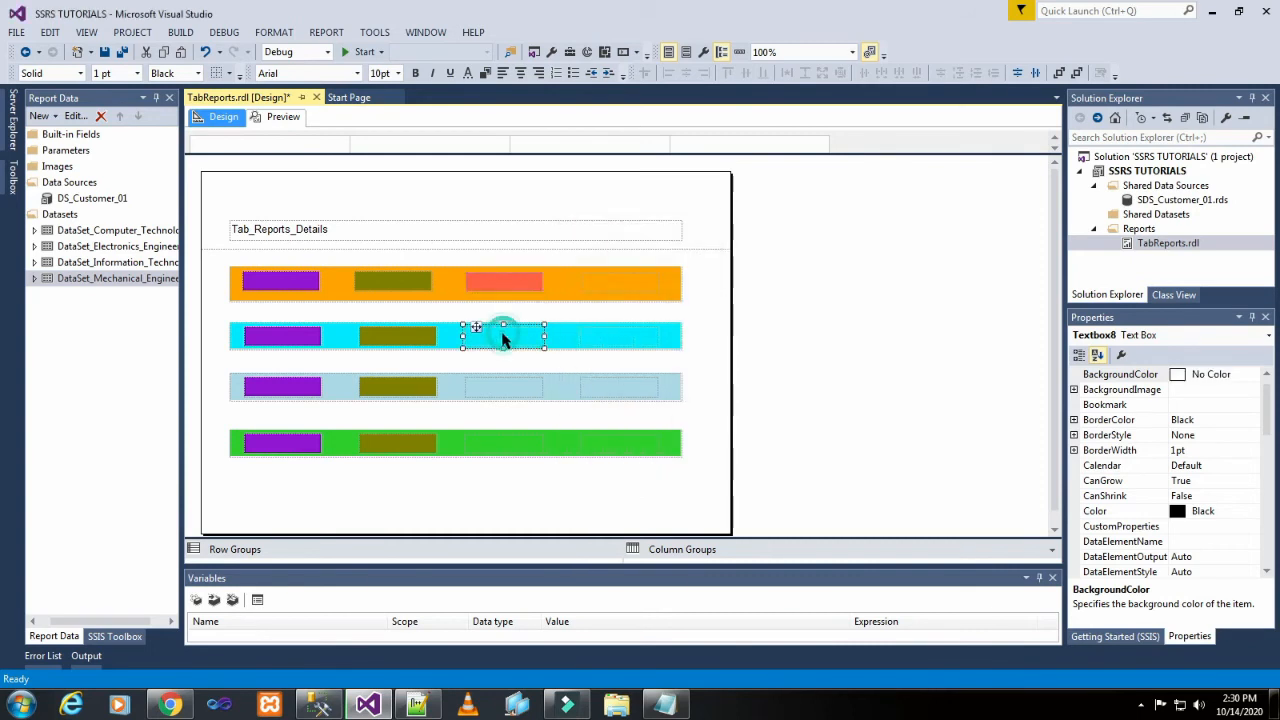
left_click(484, 73)
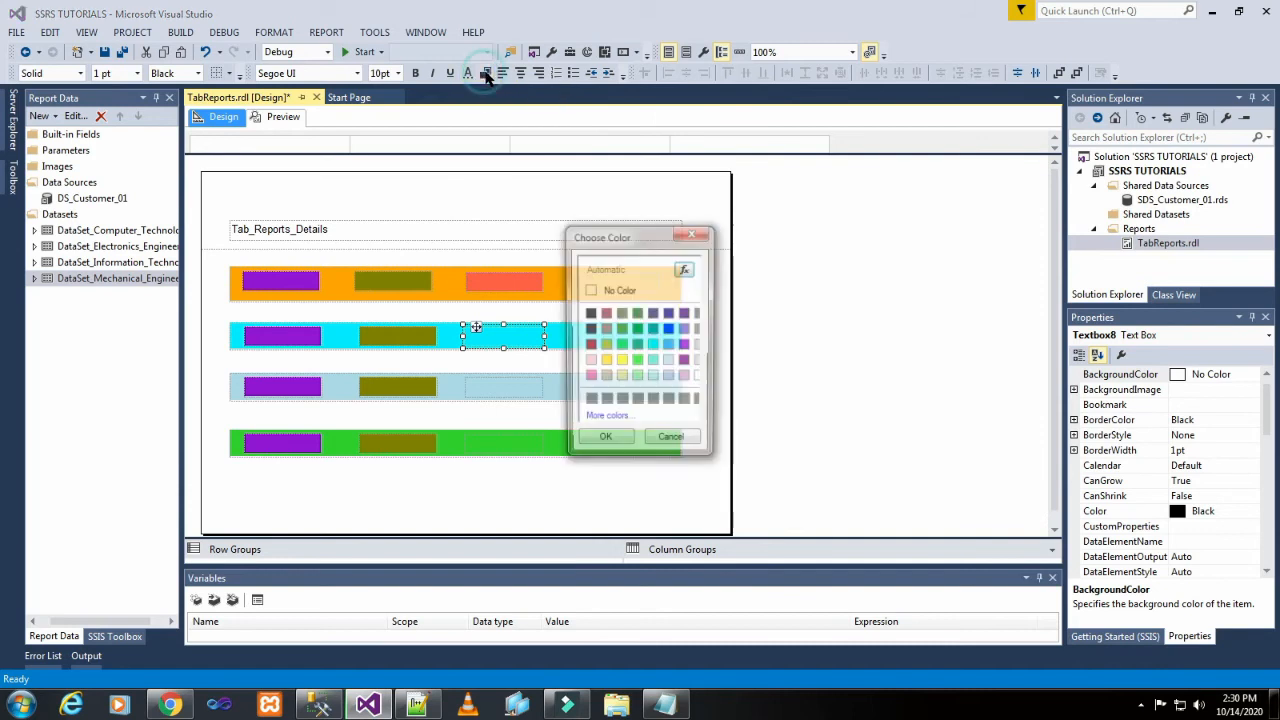
left_click(605, 330)
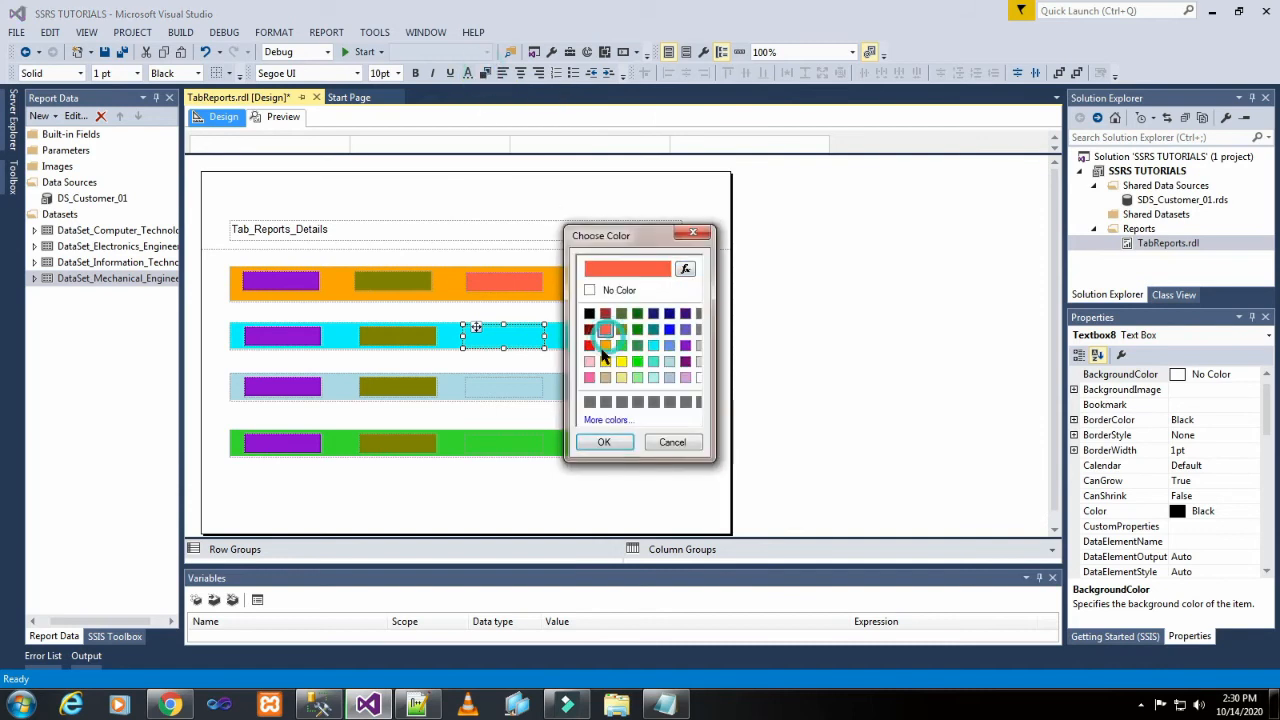
left_click(604, 442)
Step: Give the third text box in the light blue rectangle a Tomato background color
left_click(527, 387)
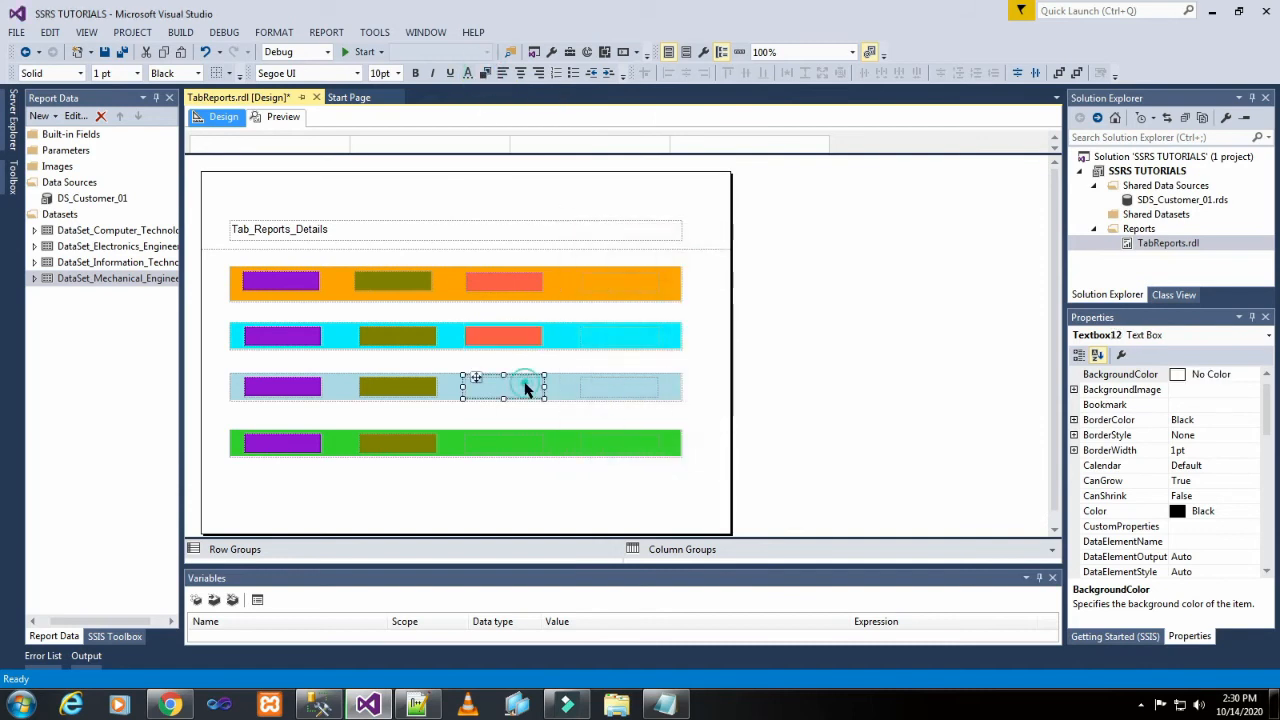
left_click(484, 73)
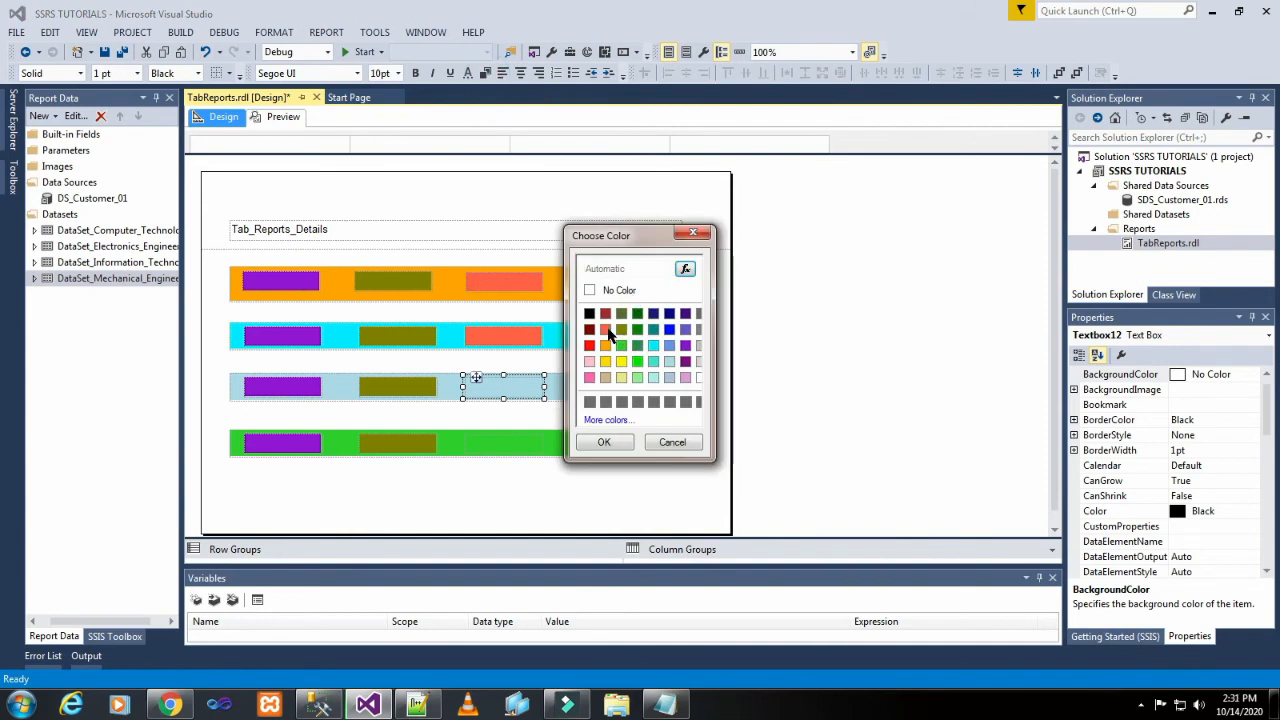
left_click(607, 331)
left_click(603, 442)
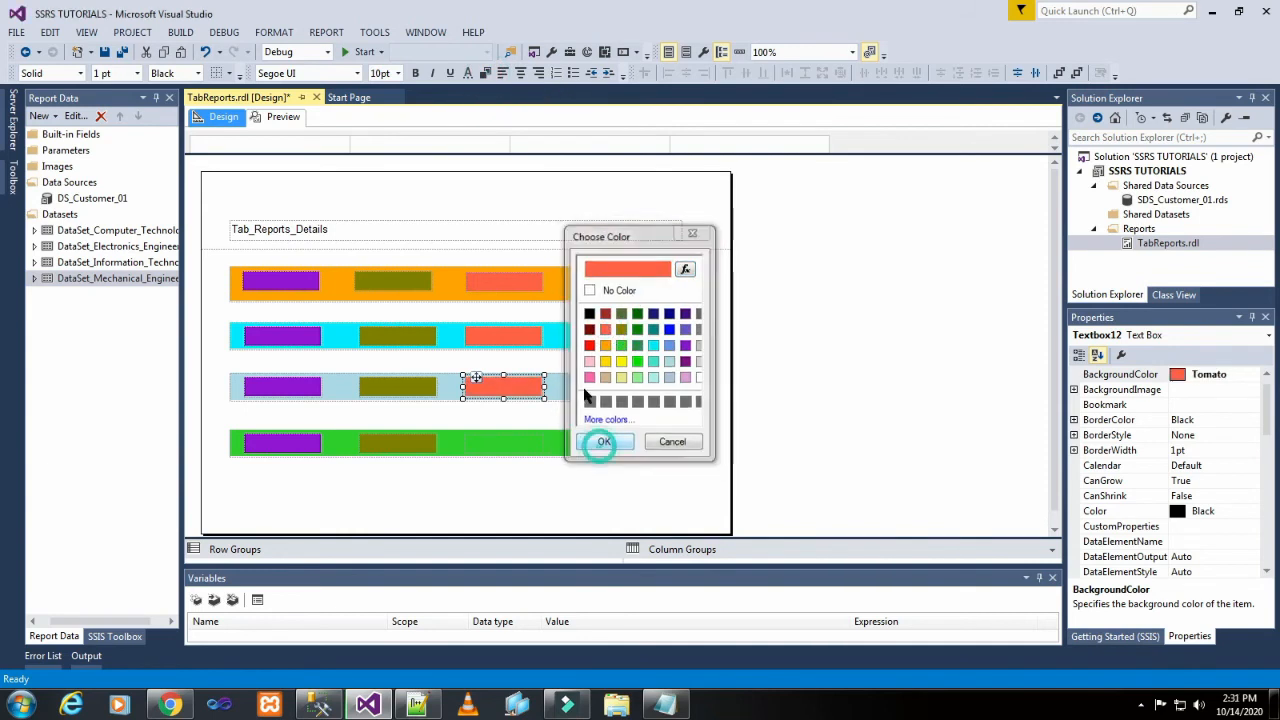
Step: Apply the Tomato background color to the third text box in the green rectangle
left_click(522, 446)
left_click(484, 73)
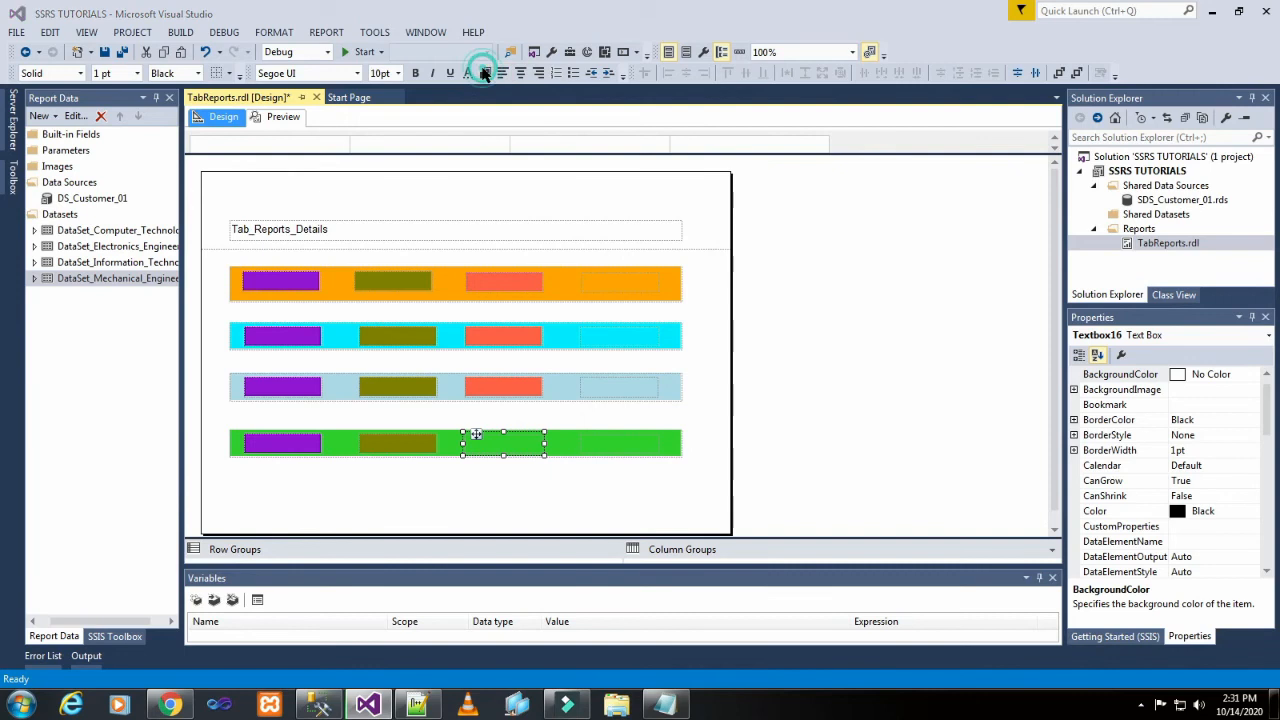
left_click(608, 332)
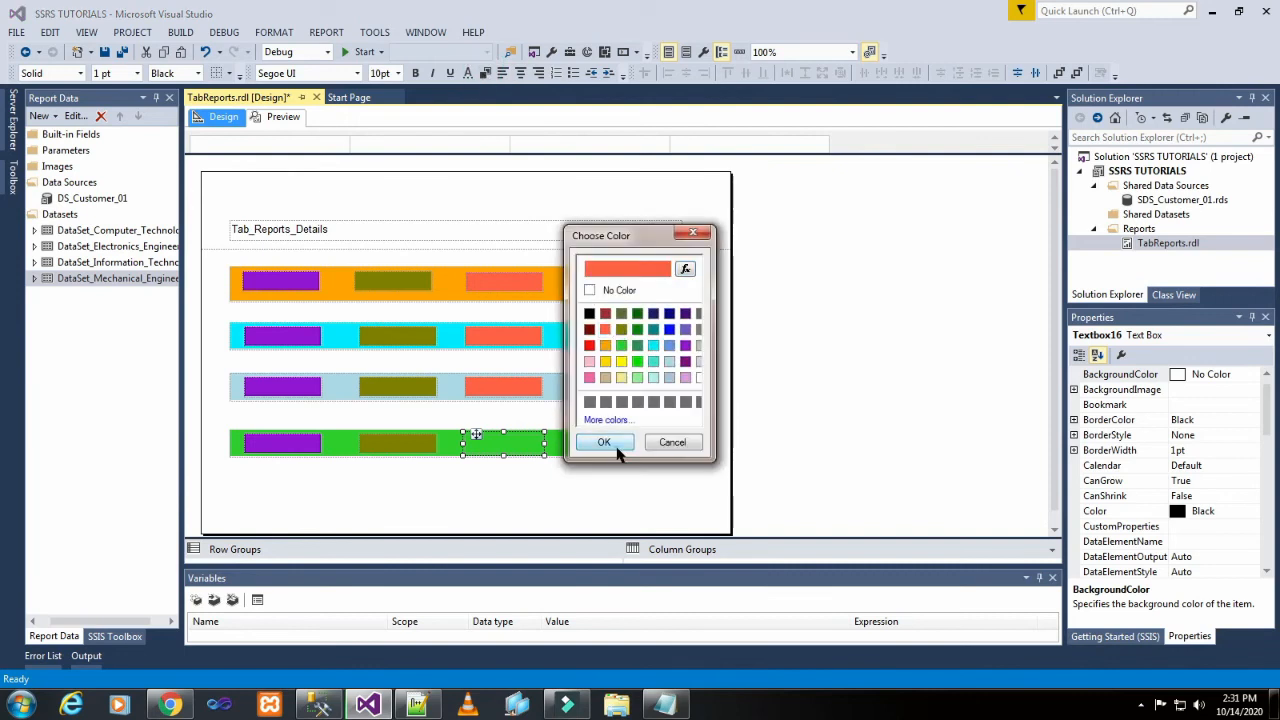
left_click(603, 442)
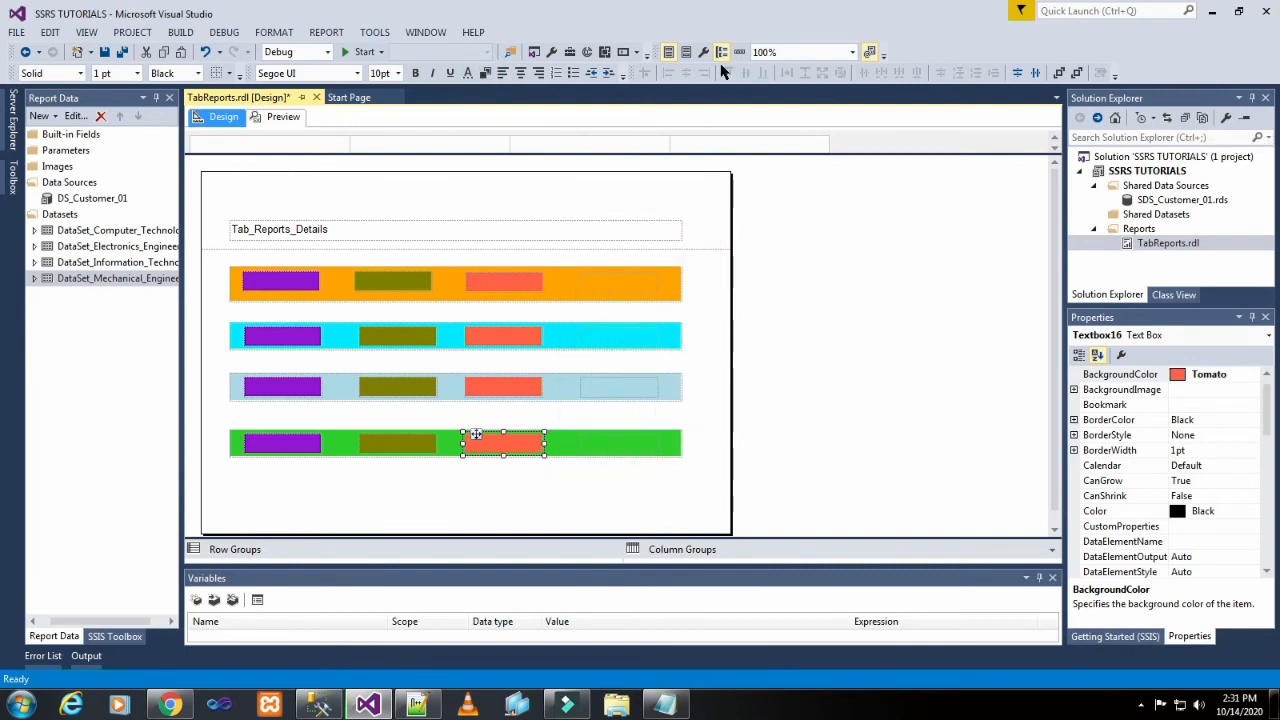
Step: Set the background color of the fourth text box in the orange rectangle to the gold swatch
left_click(638, 285)
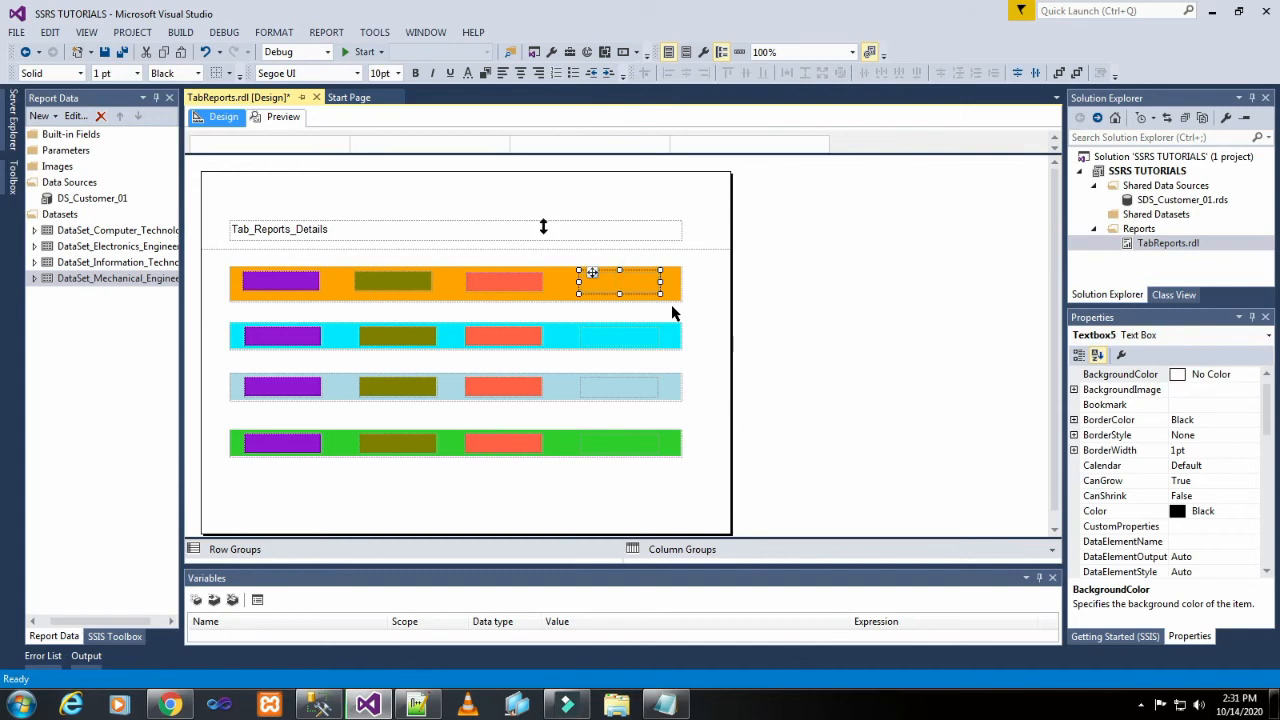
left_click(484, 75)
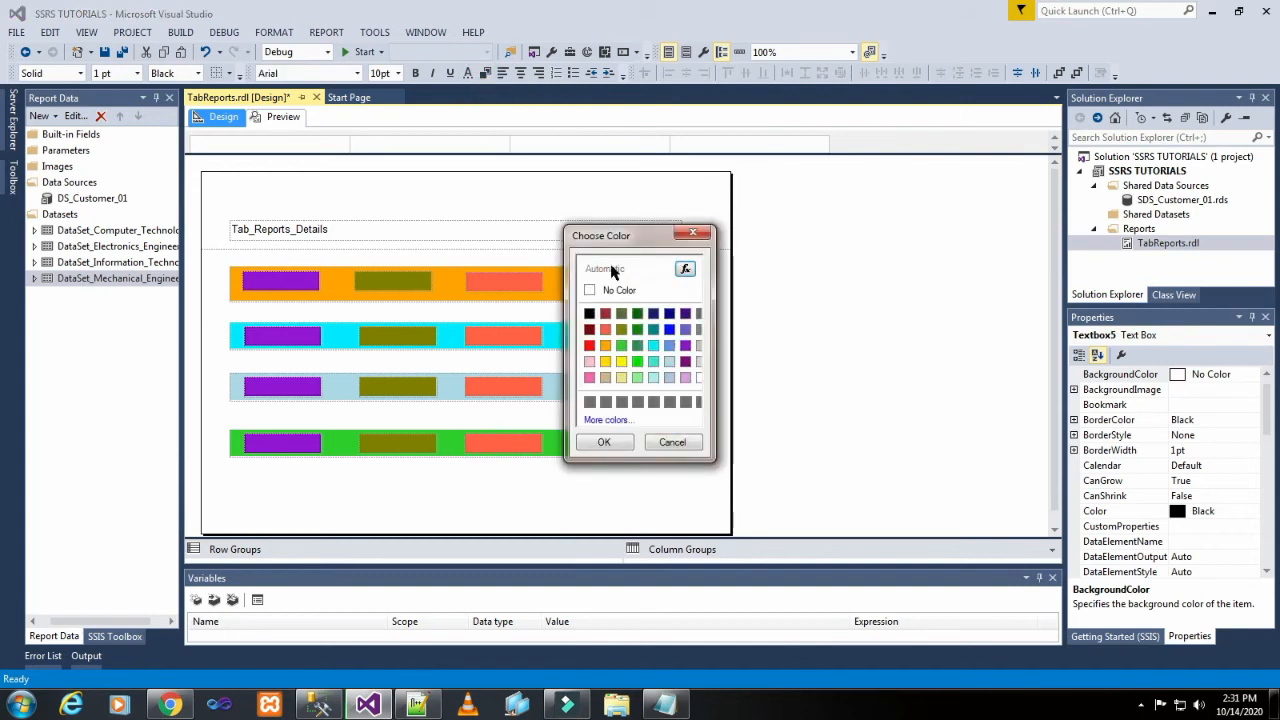
left_click(605, 361)
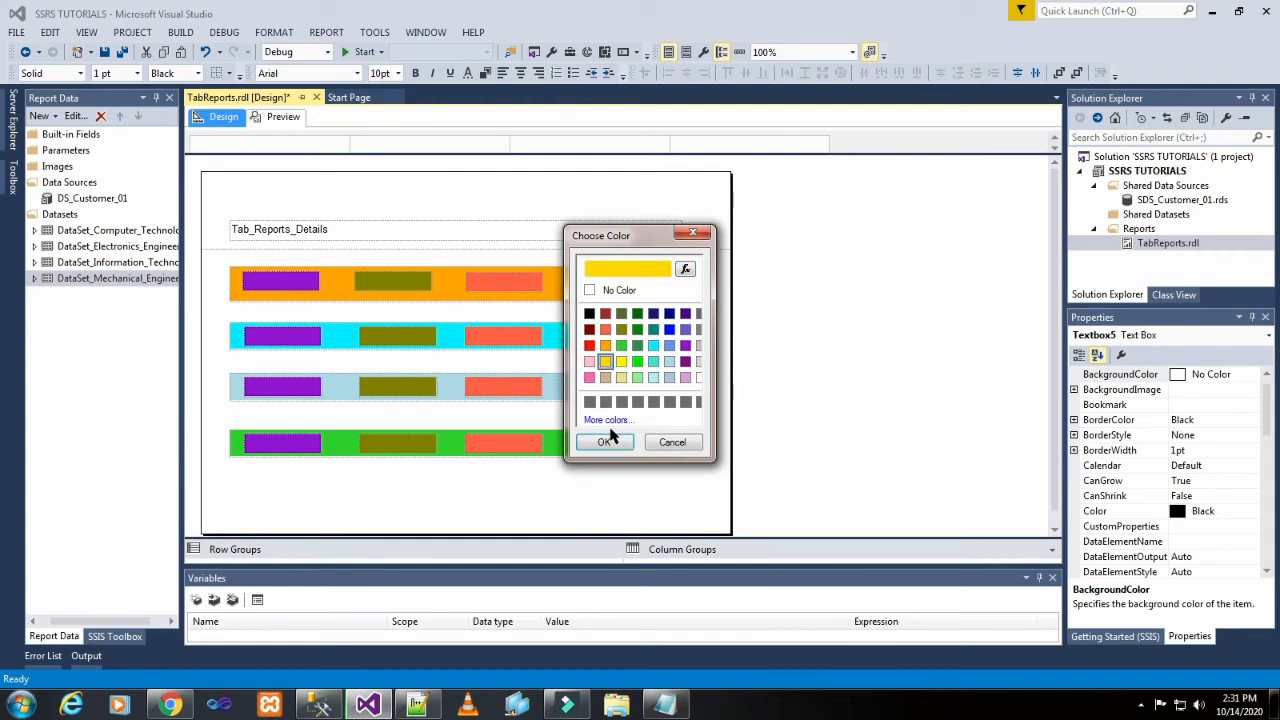
left_click(608, 441)
Step: Fill the fourth text box in the aqua rectangle with the yellow background color
left_click(640, 346)
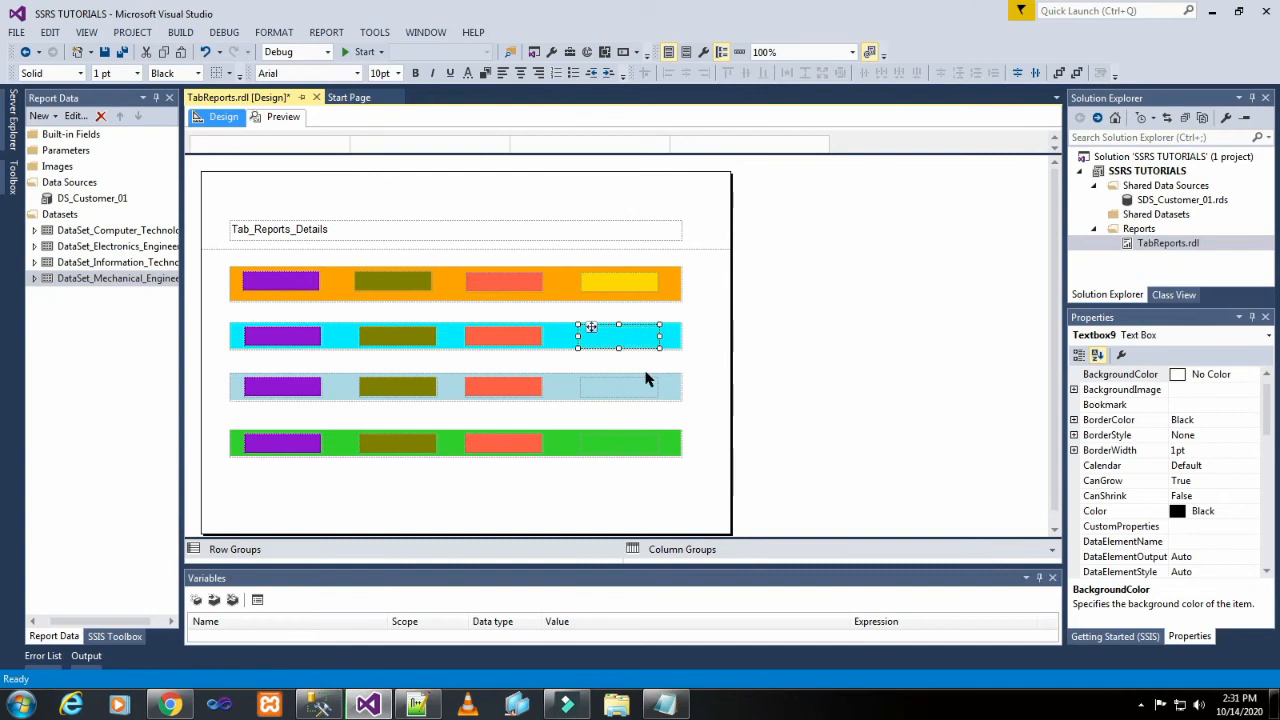
left_click(486, 76)
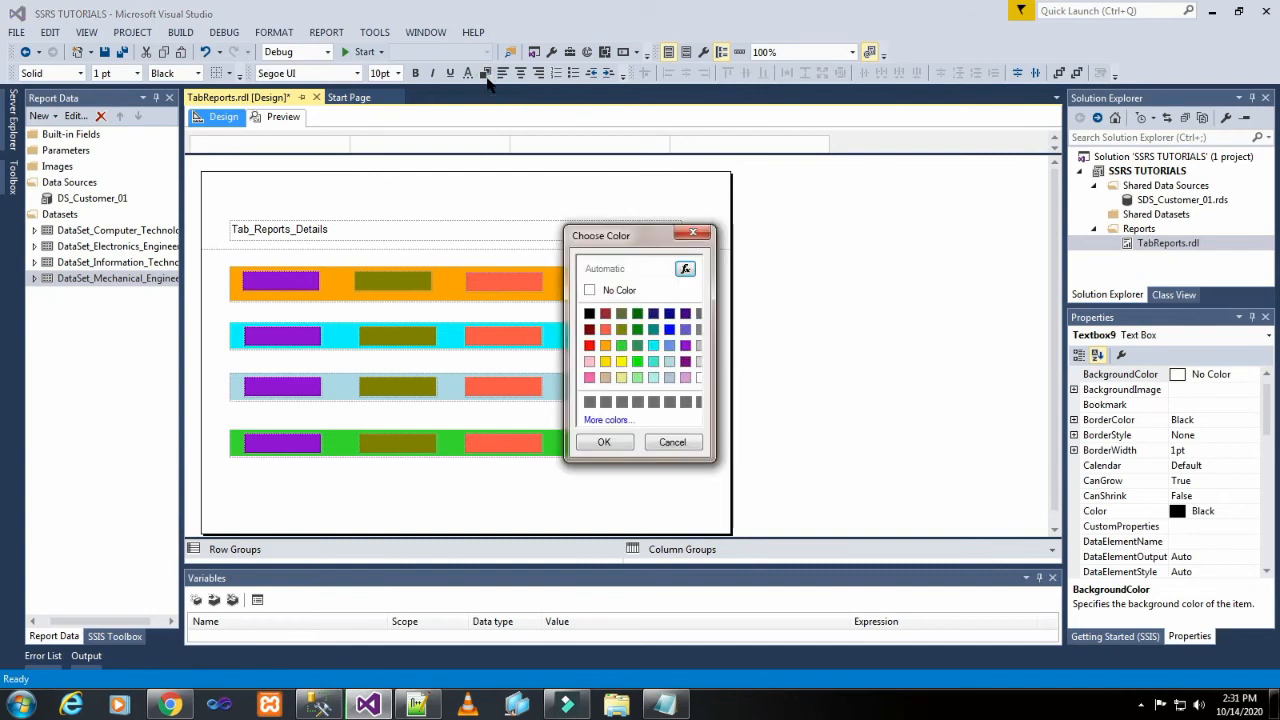
left_click(621, 362)
left_click(604, 442)
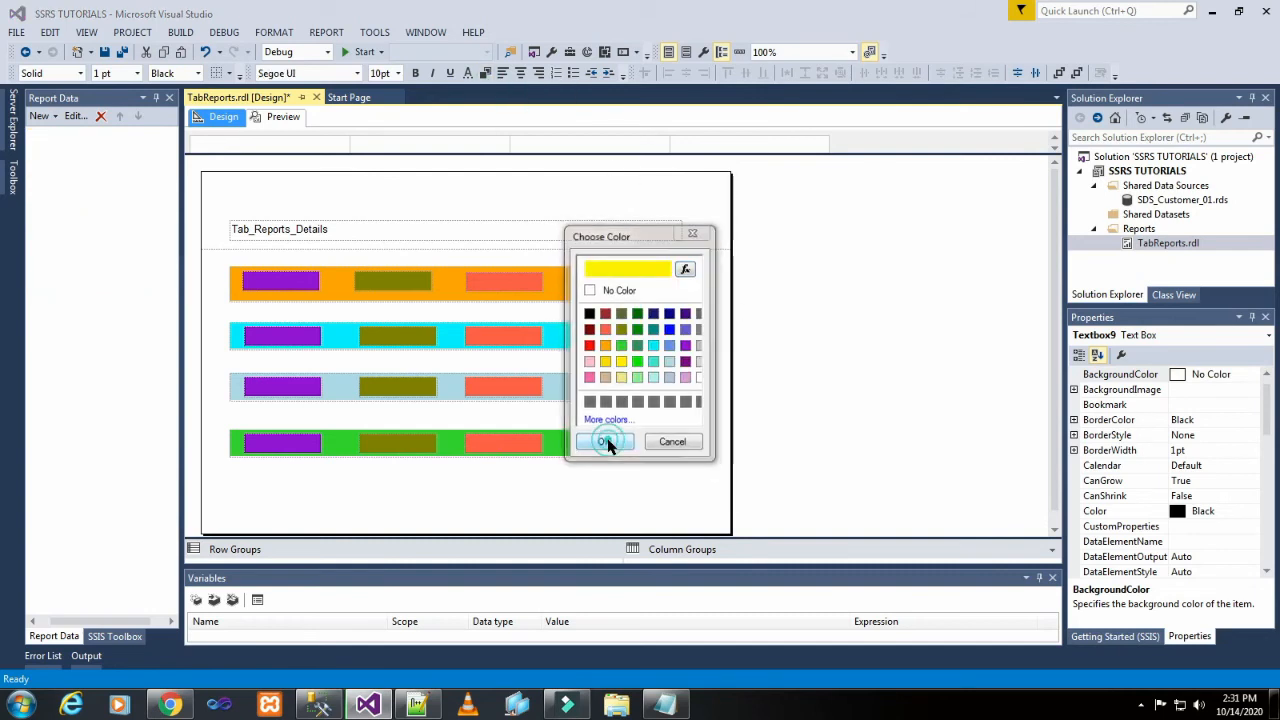
Step: Give the fourth text box in the light blue rectangle a Yellow background color
left_click(627, 398)
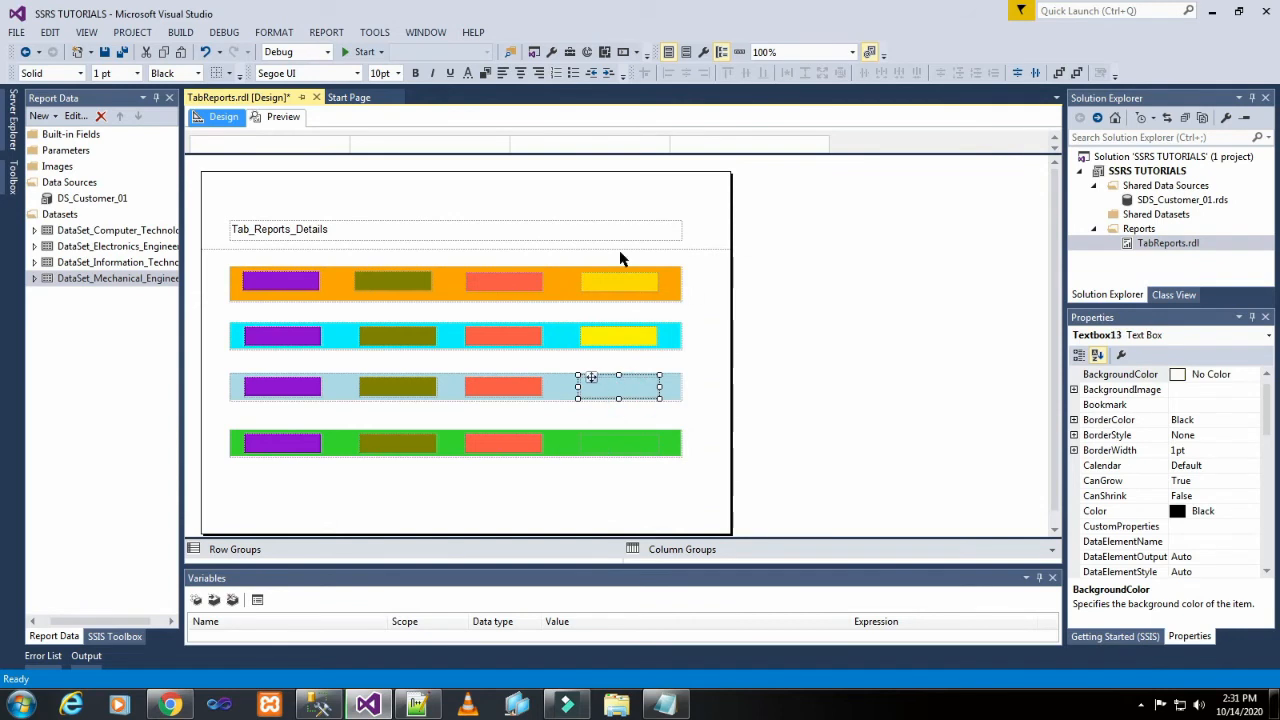
left_click(484, 76)
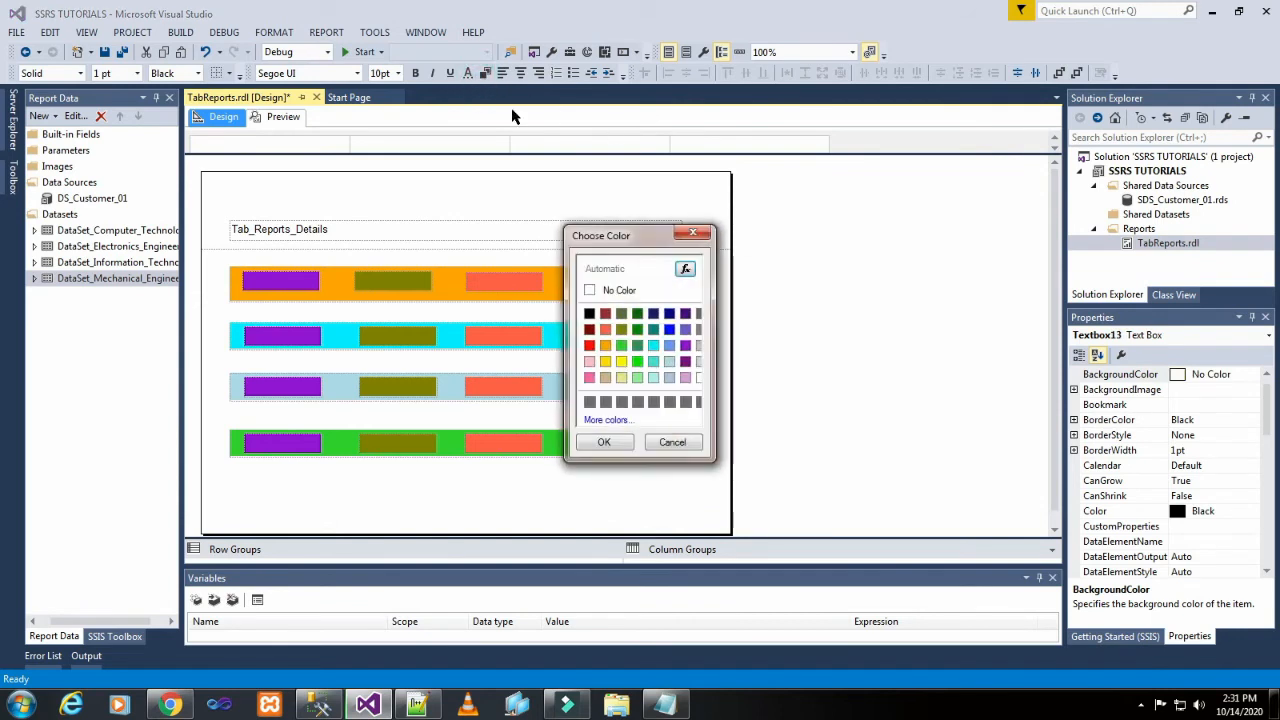
left_click(621, 364)
left_click(604, 442)
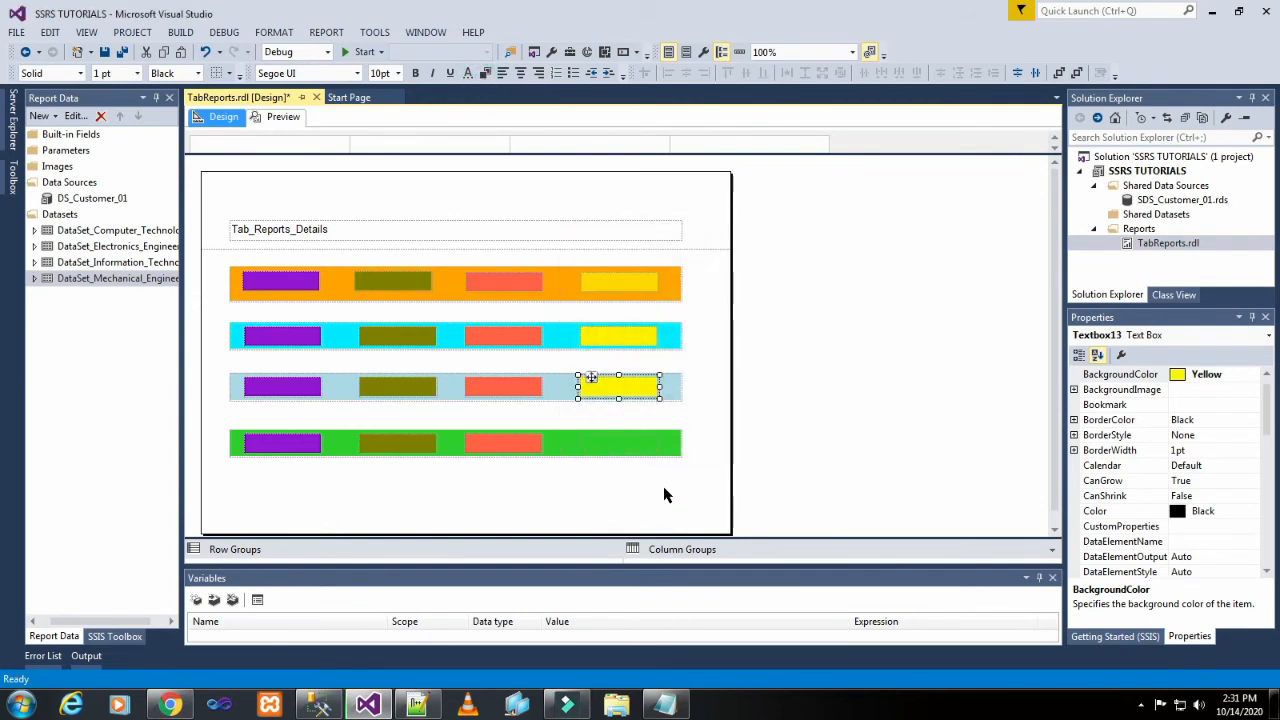
Step: Apply the yellow background color to the fourth text box in the green rectangle and deselect it
left_click(624, 455)
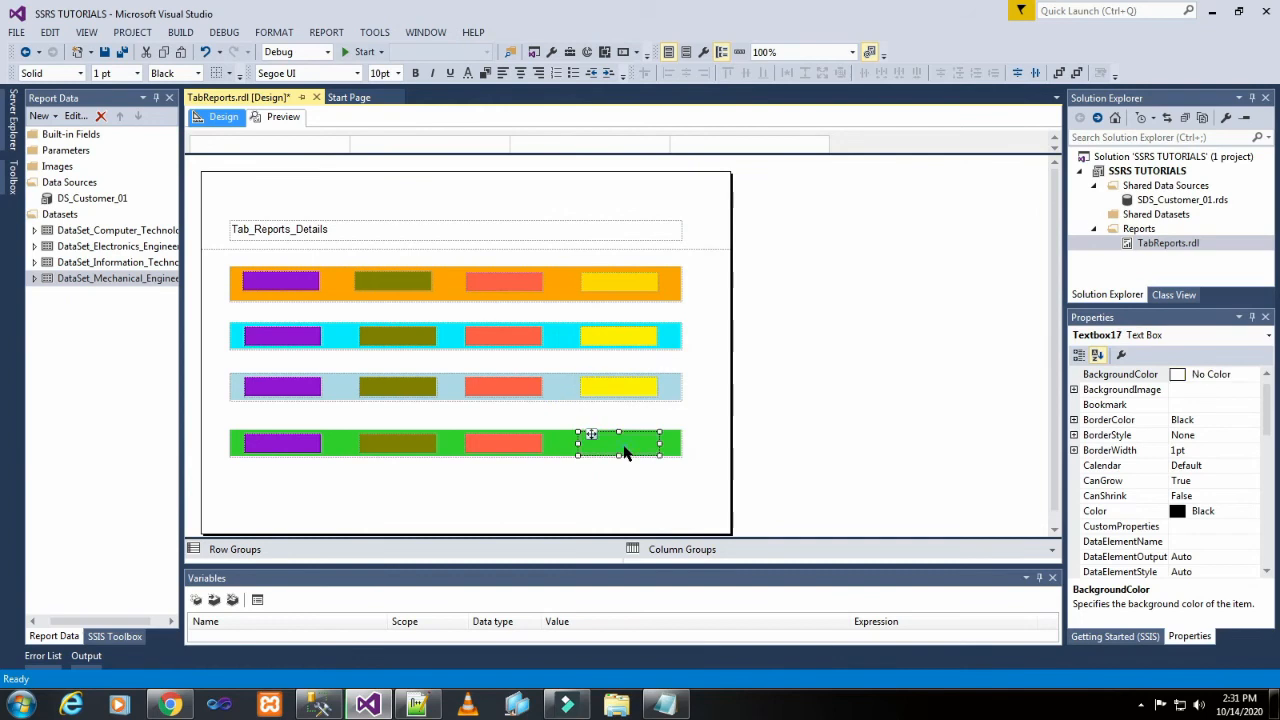
left_click(484, 76)
left_click(621, 362)
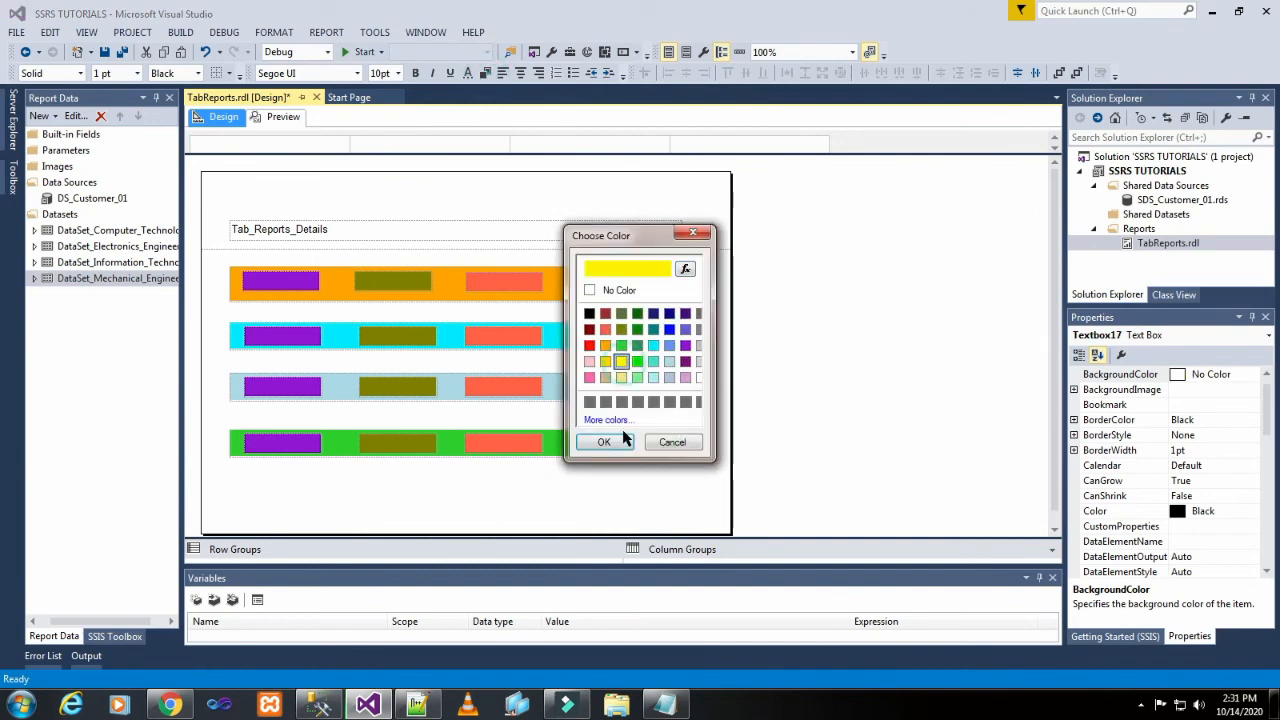
left_click(604, 442)
left_click(710, 430)
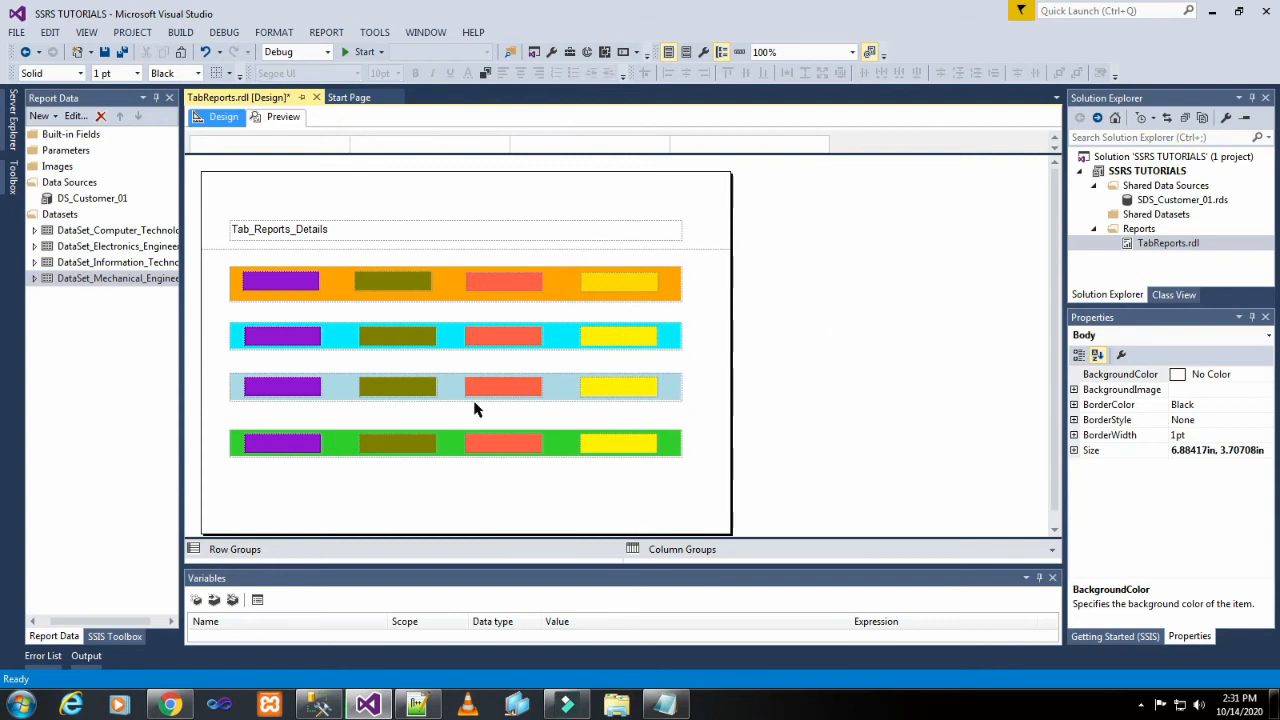
Step: Give the Tab_Reports_Details header text box a Blue background and make its text bold and centered
left_click(491, 228)
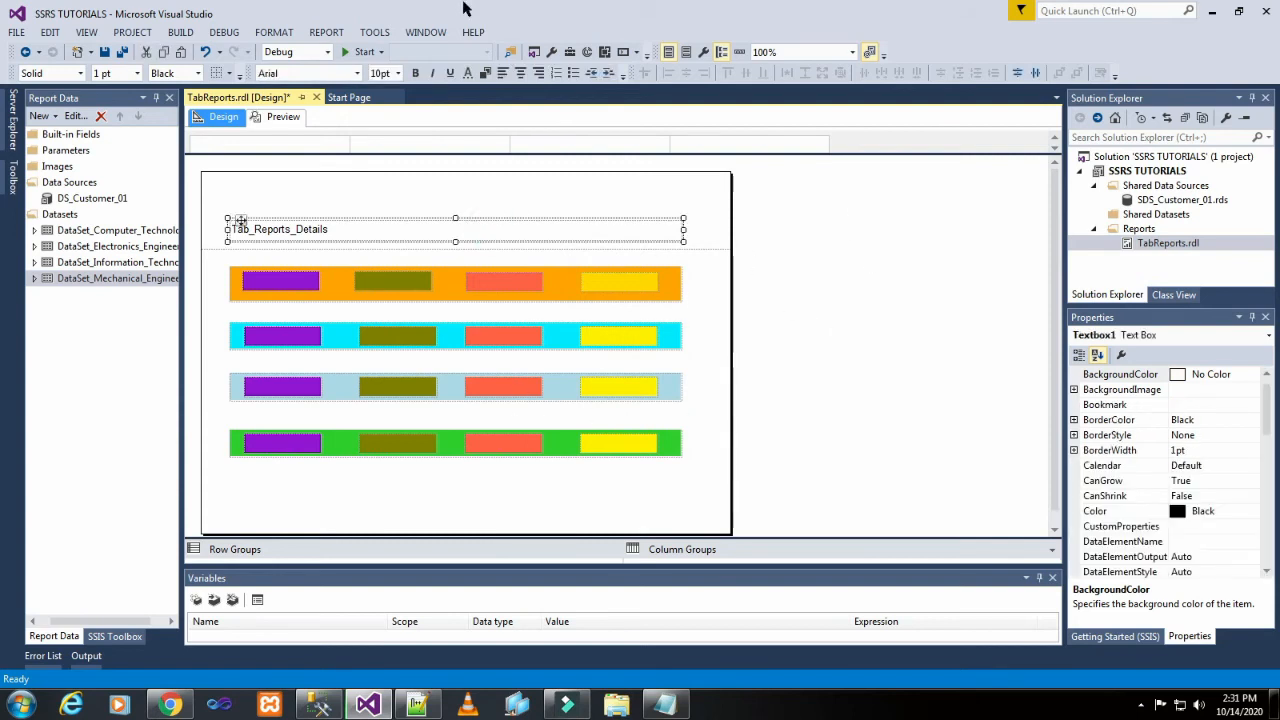
left_click(487, 74)
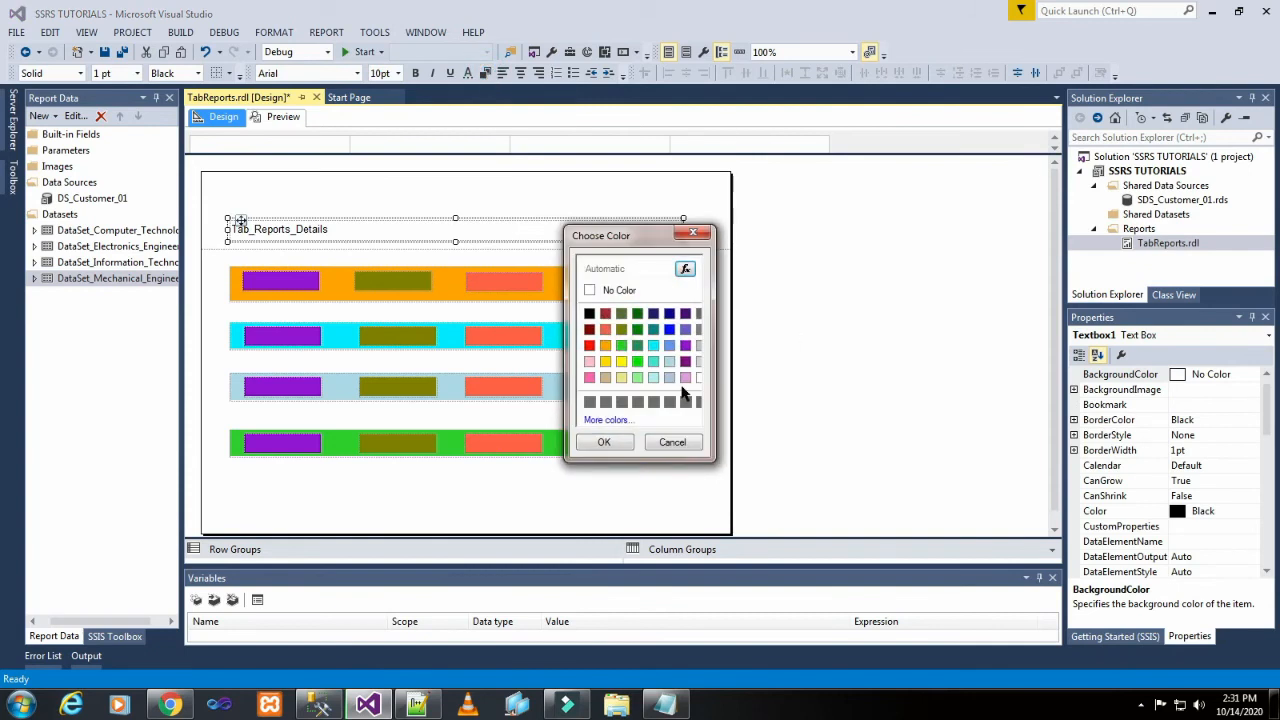
left_click(669, 329)
left_click(602, 445)
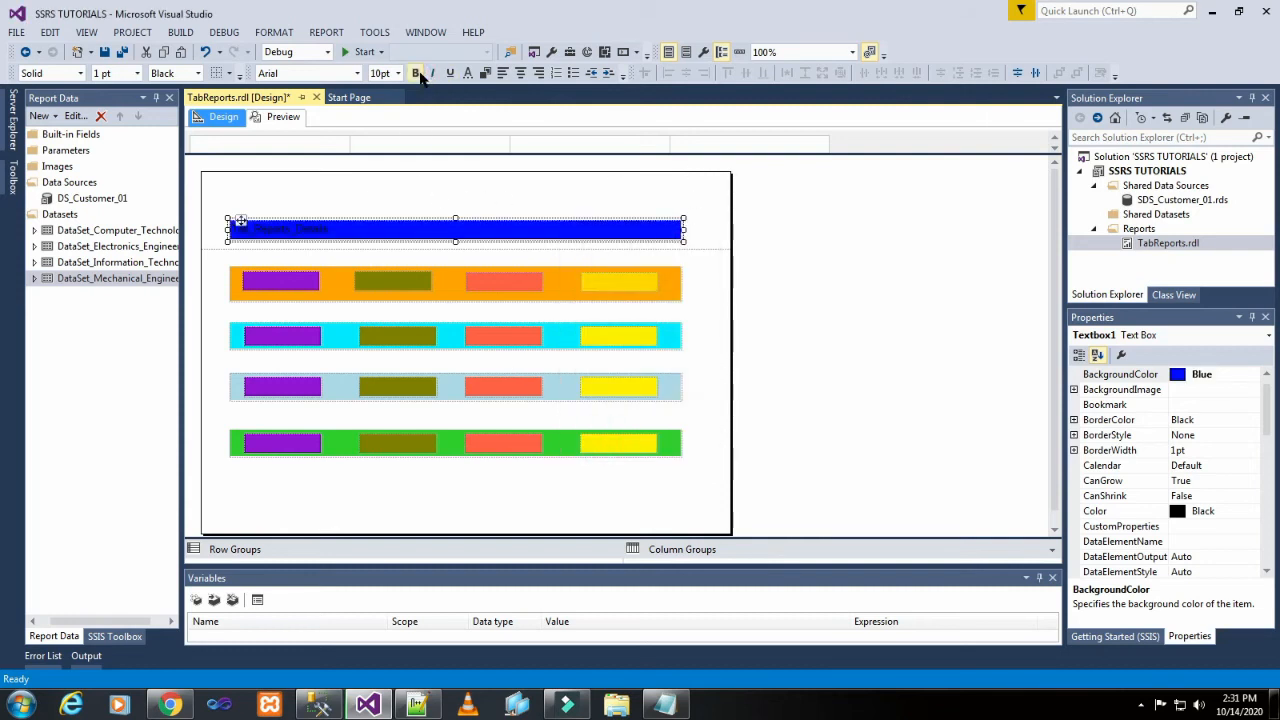
left_click(415, 73)
left_click(519, 74)
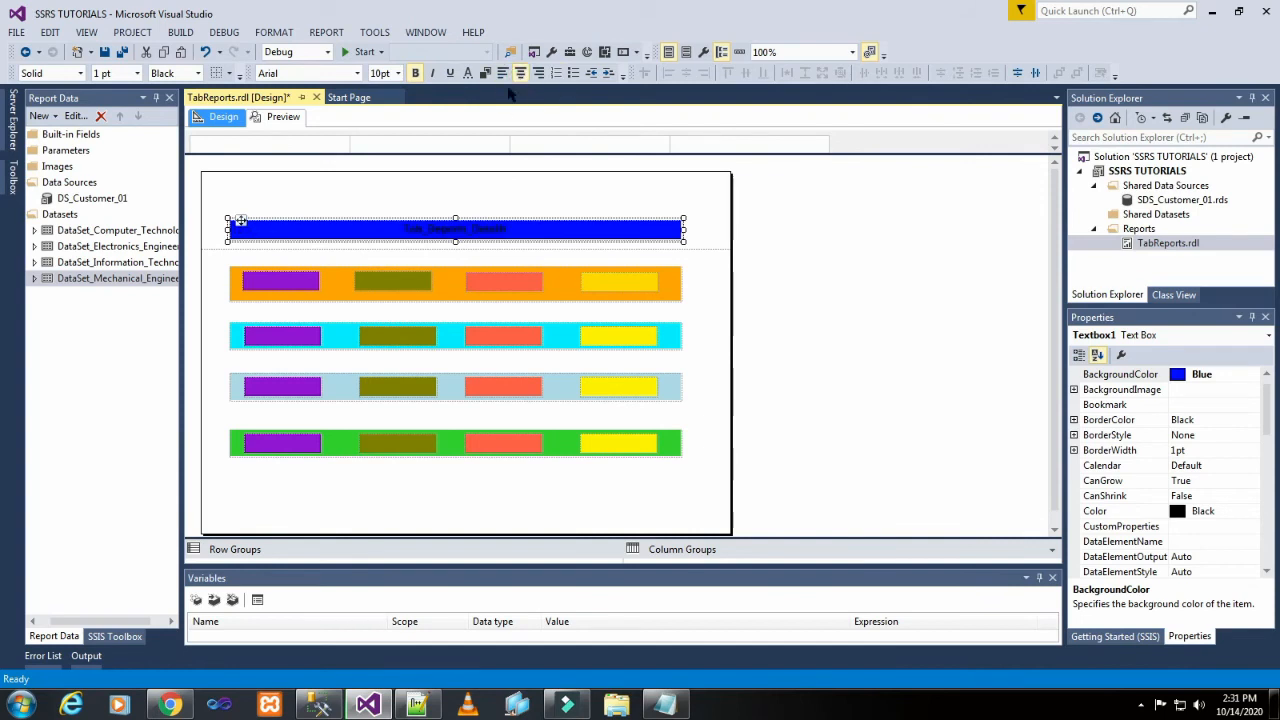
Step: Set the text color of the Tab_Reports_Details header to Aqua
left_click(469, 74)
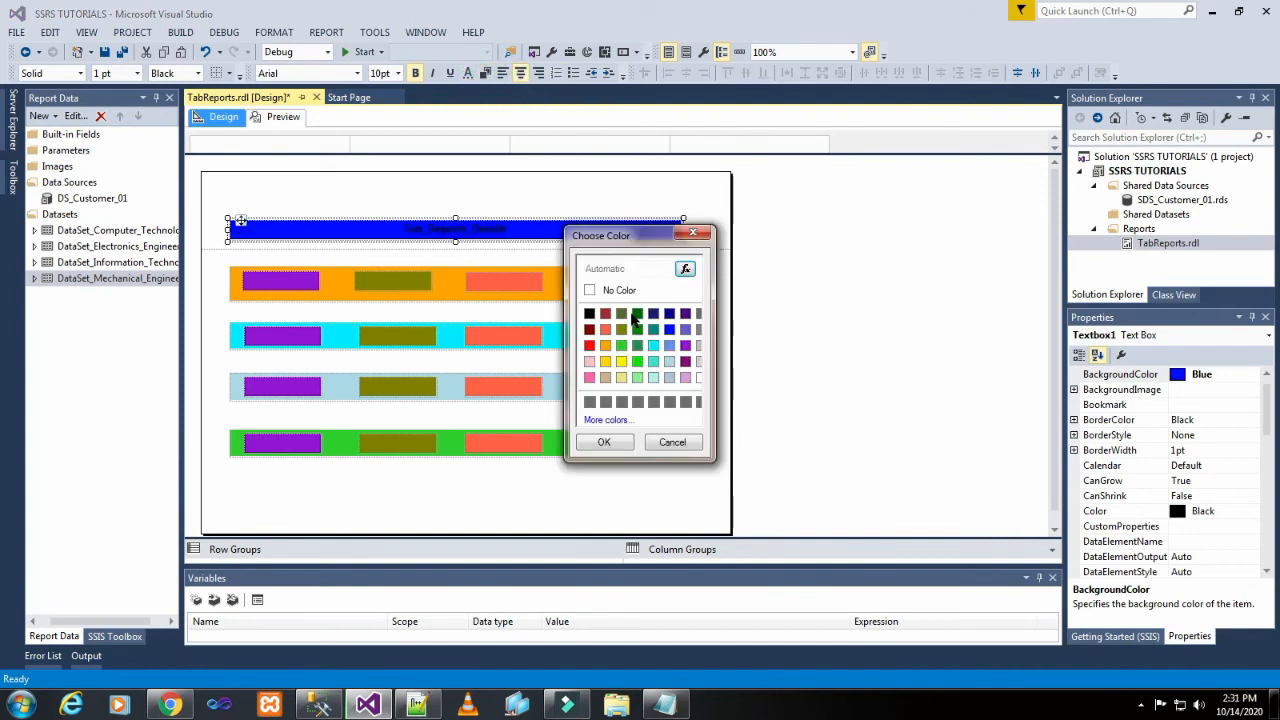
left_click(653, 345)
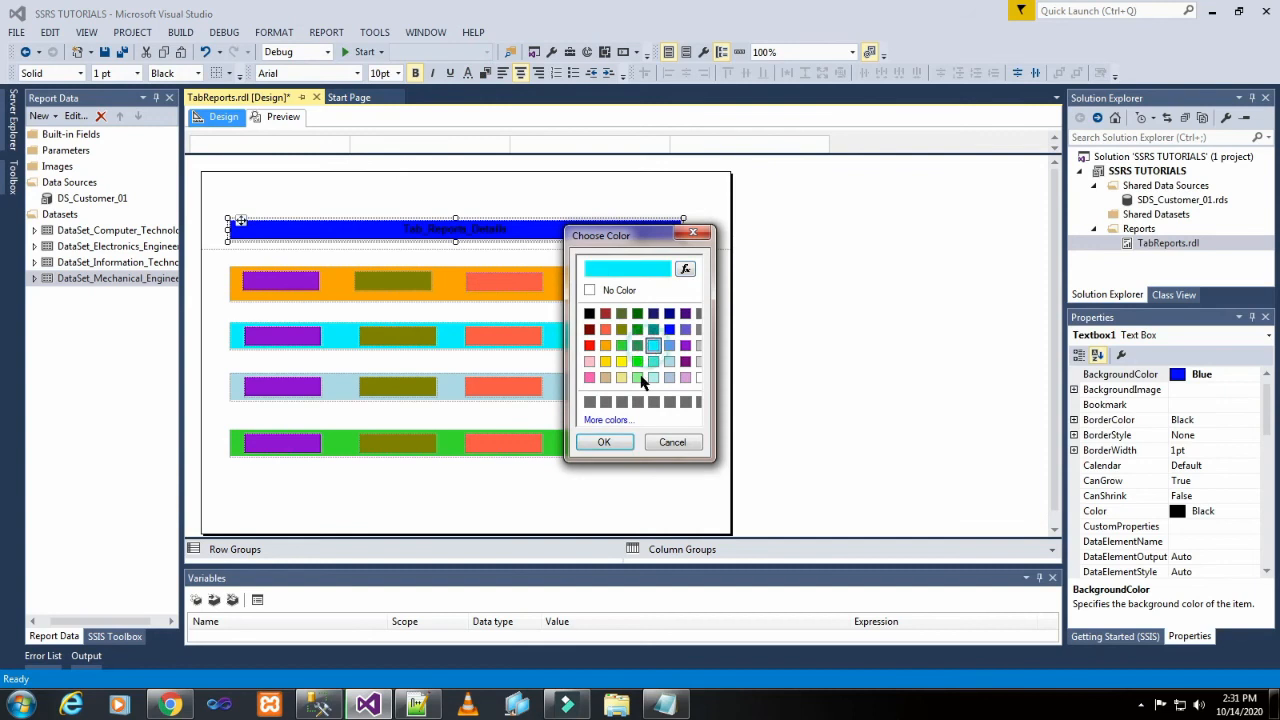
left_click(603, 442)
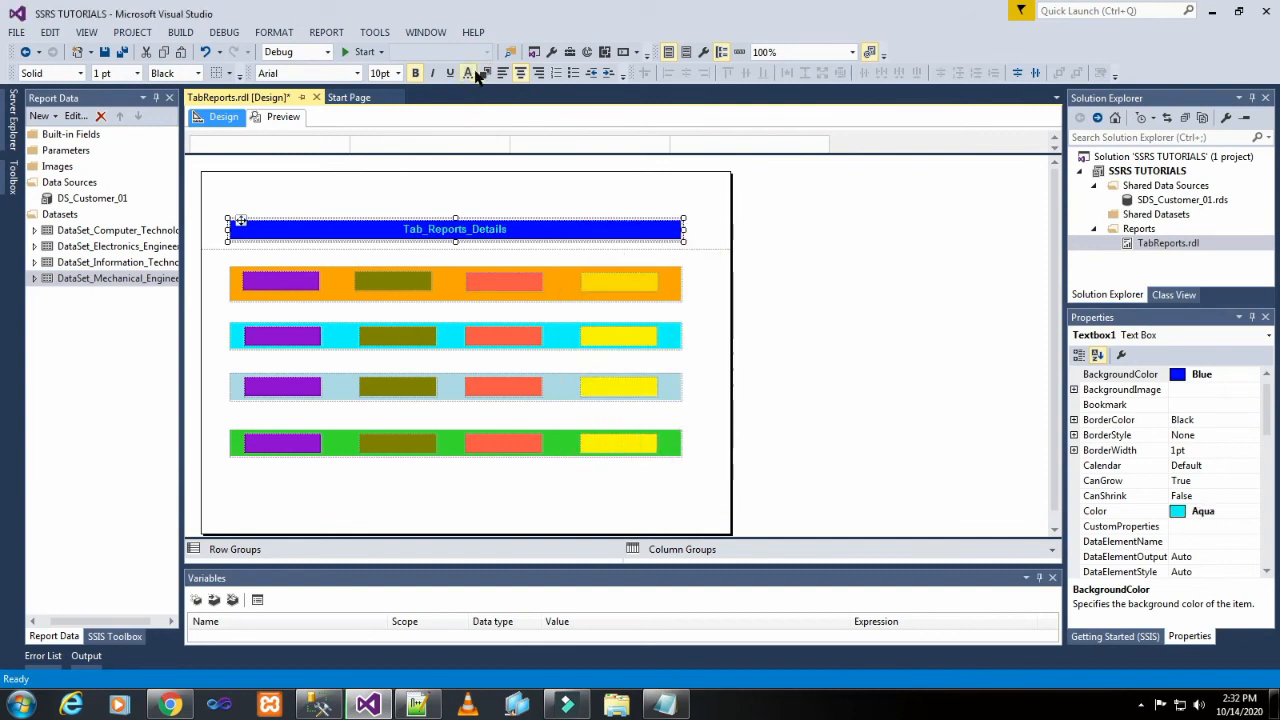
Step: Change the text color of the Tab_Reports_Details header to yellow and deselect the text box
left_click(469, 75)
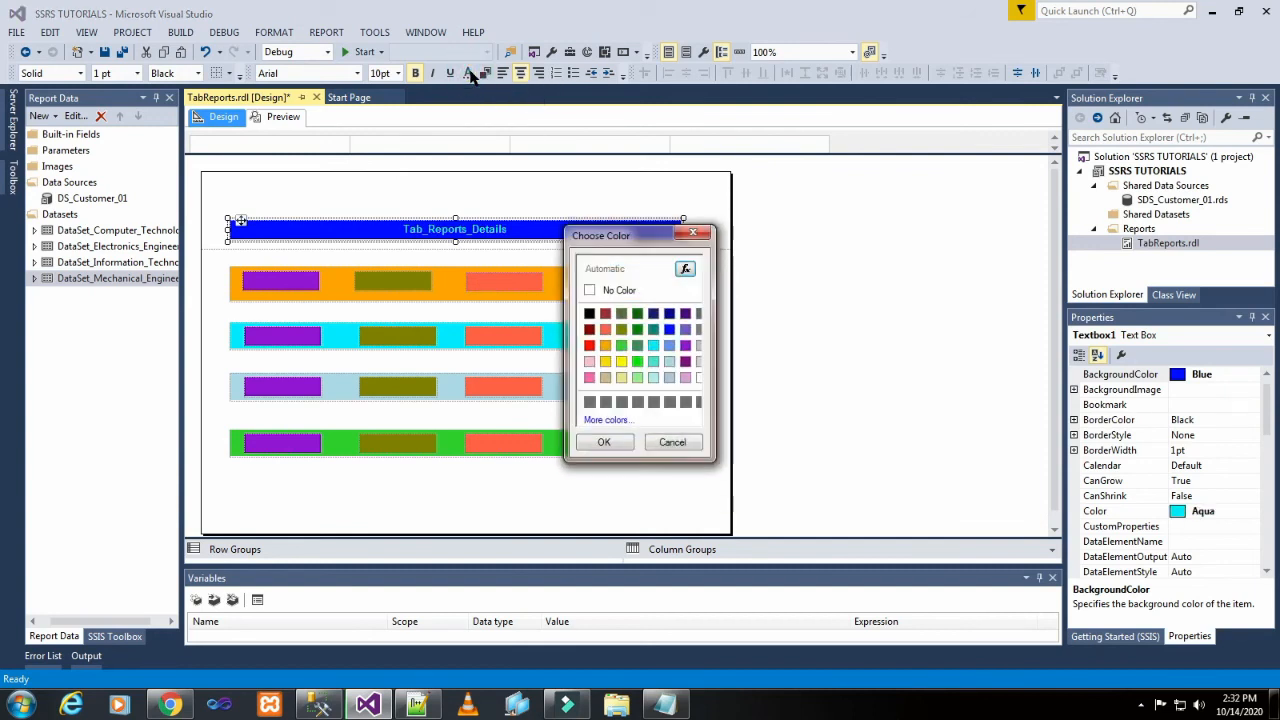
left_click(621, 361)
left_click(605, 441)
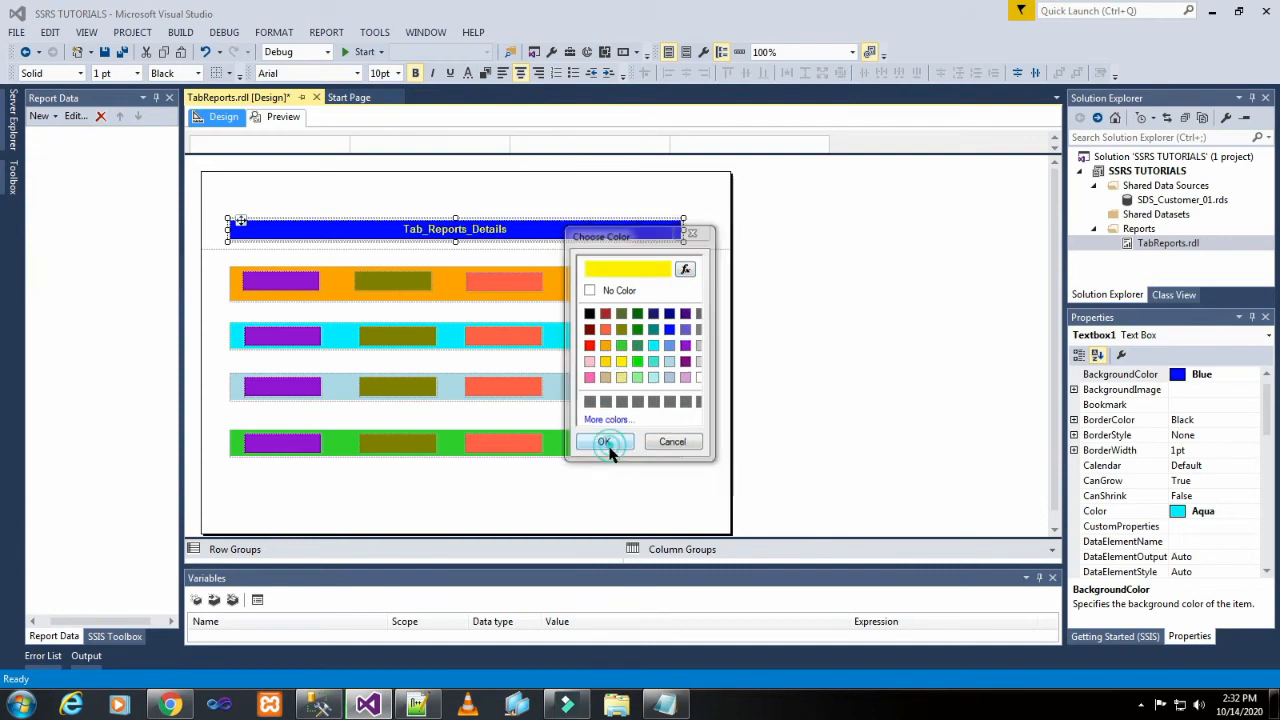
left_click(638, 200)
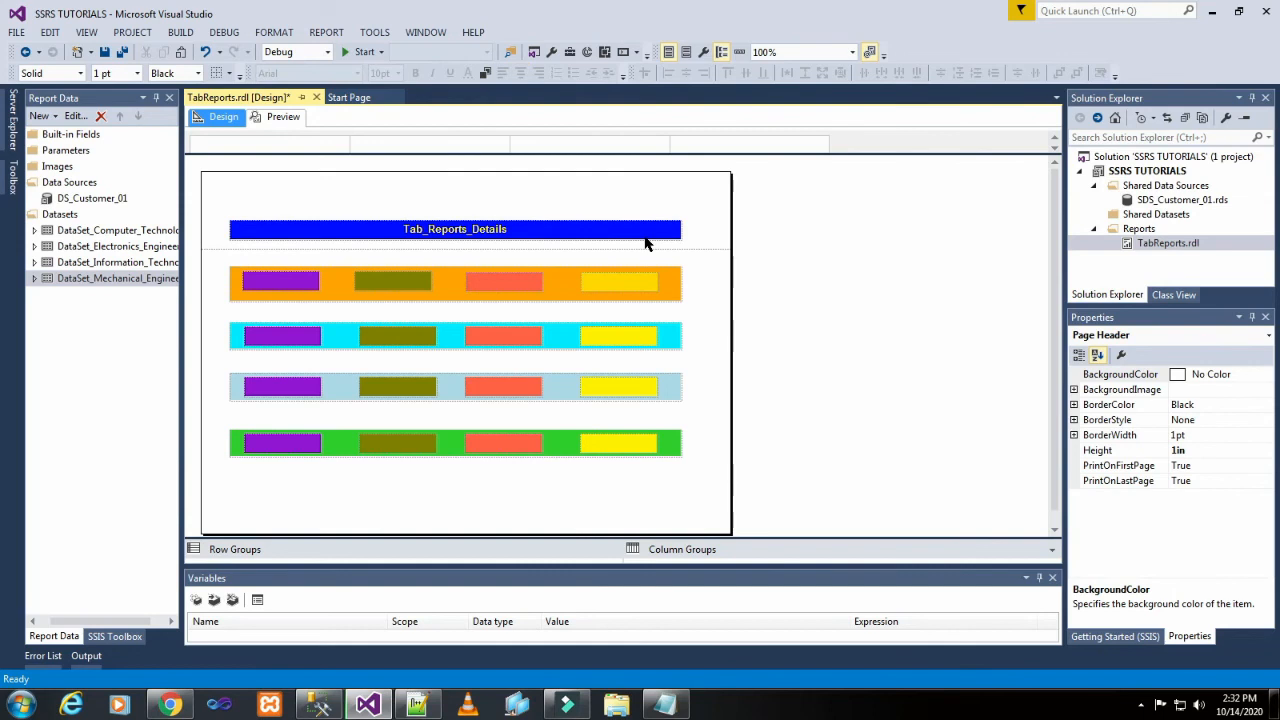
left_click(685, 484)
Step: Copy "Computer Technology" from the Notepad list and paste it into the first text box of the orange rectangle in Visual Studio
left_click(307, 283)
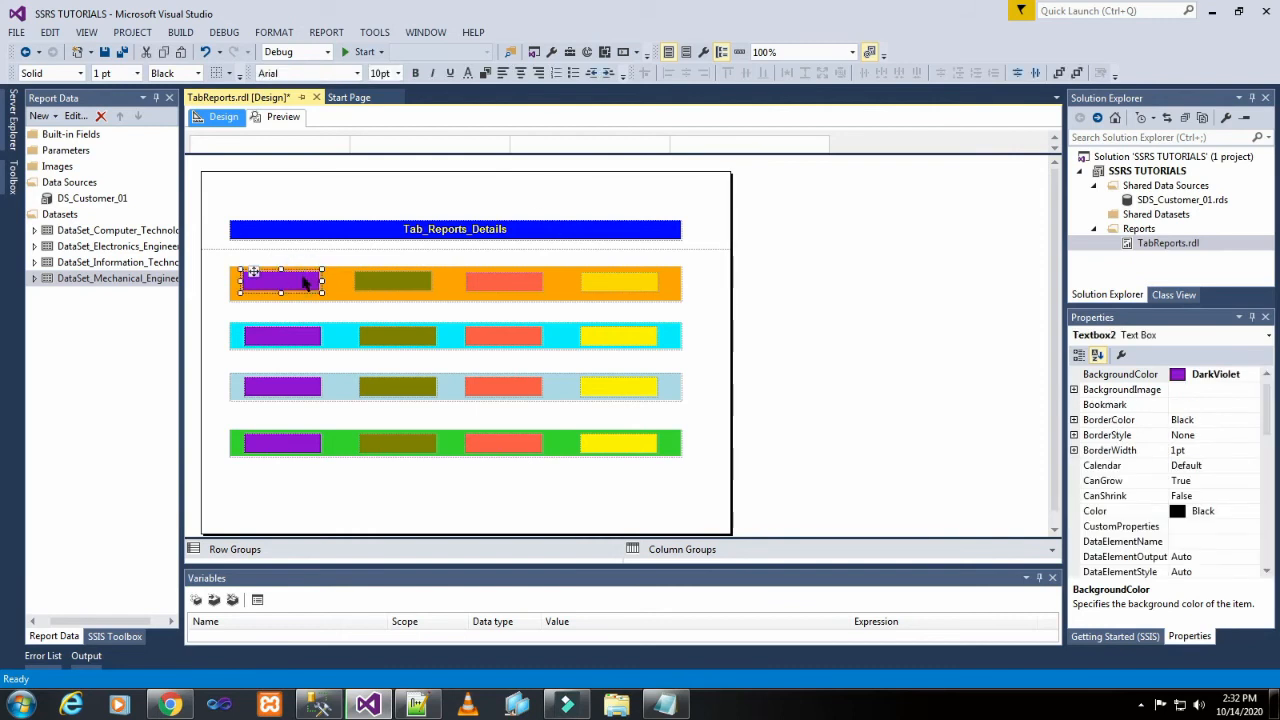
left_click(307, 283)
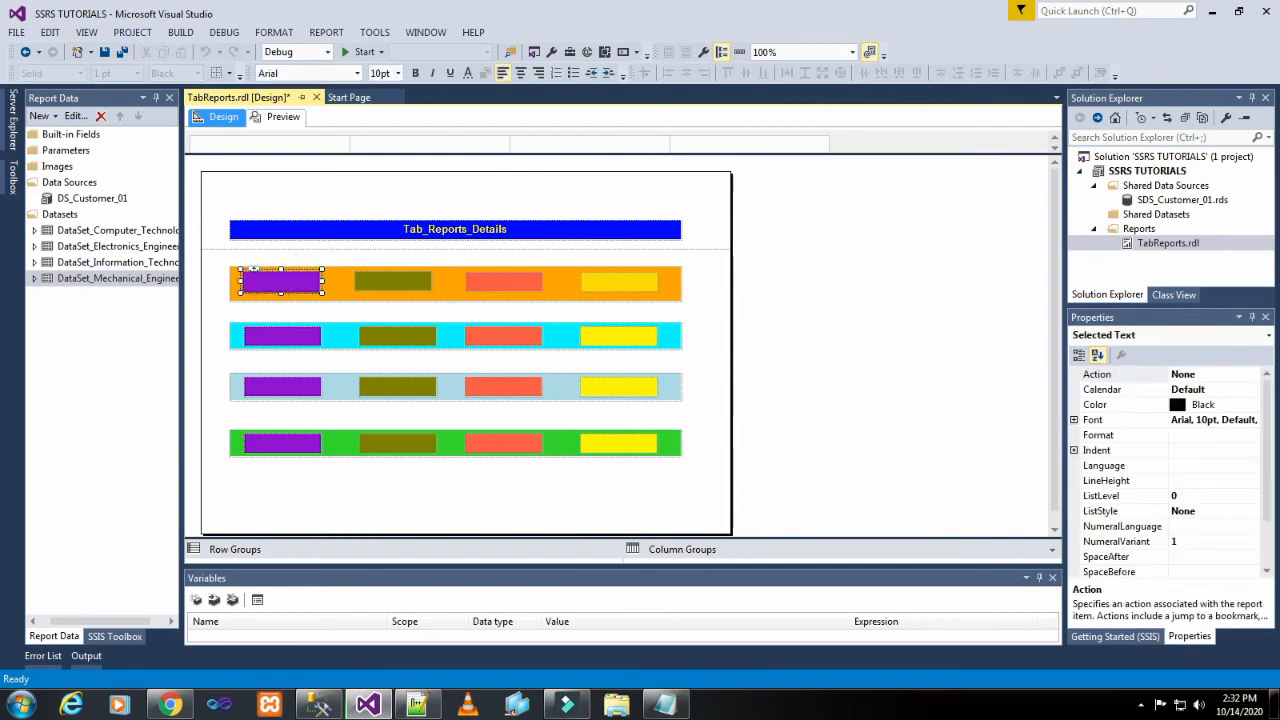
left_click(663, 705)
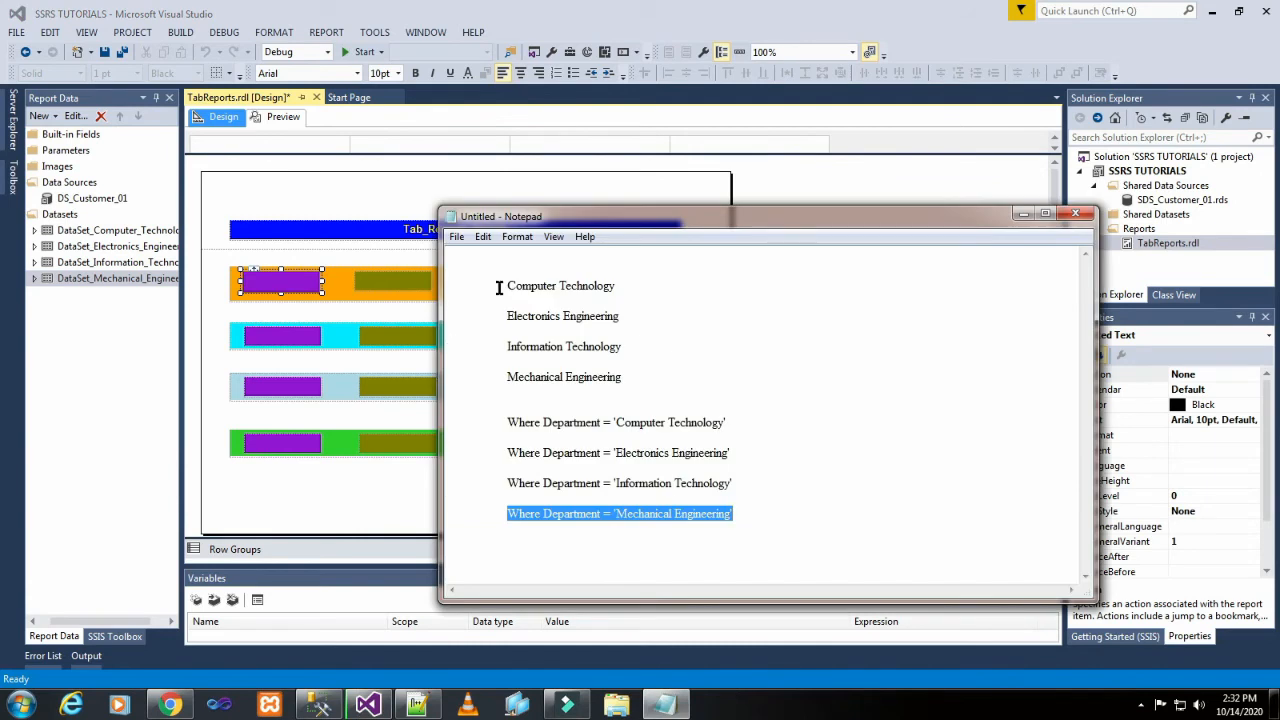
left_click_drag(507, 286, 620, 286)
key("ctrl+c")
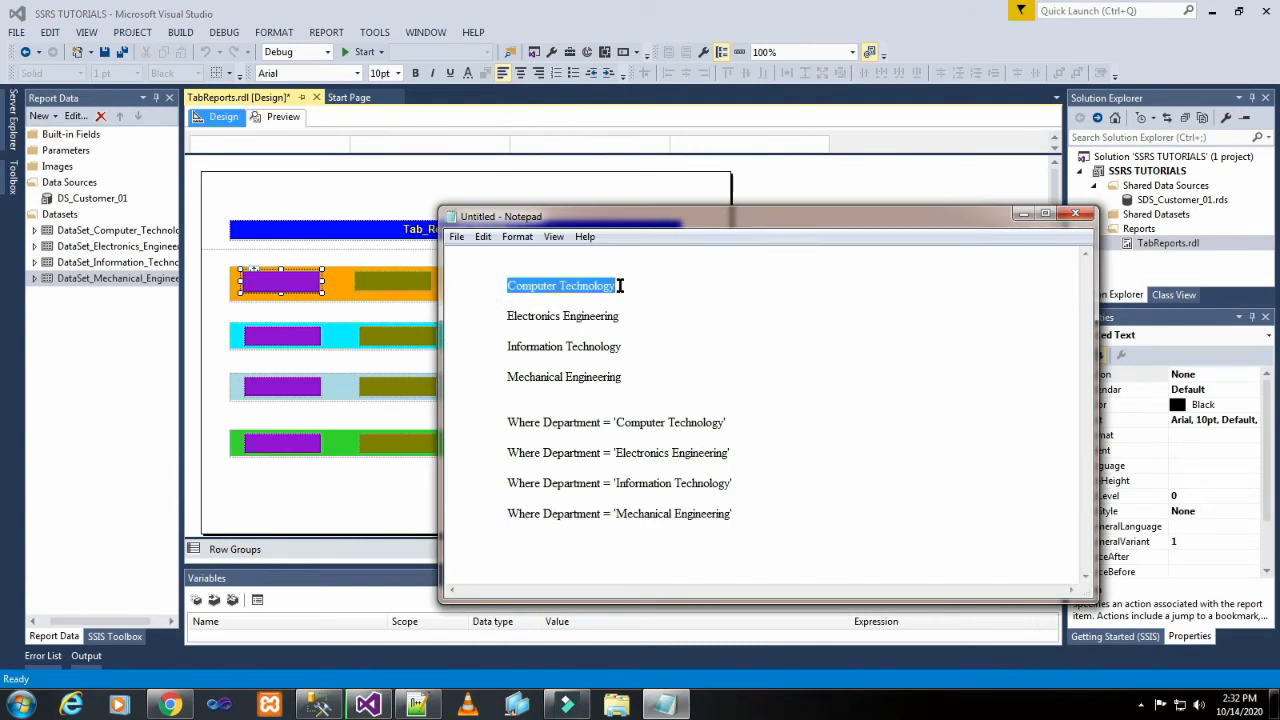
left_click(288, 291)
key("ctrl+v")
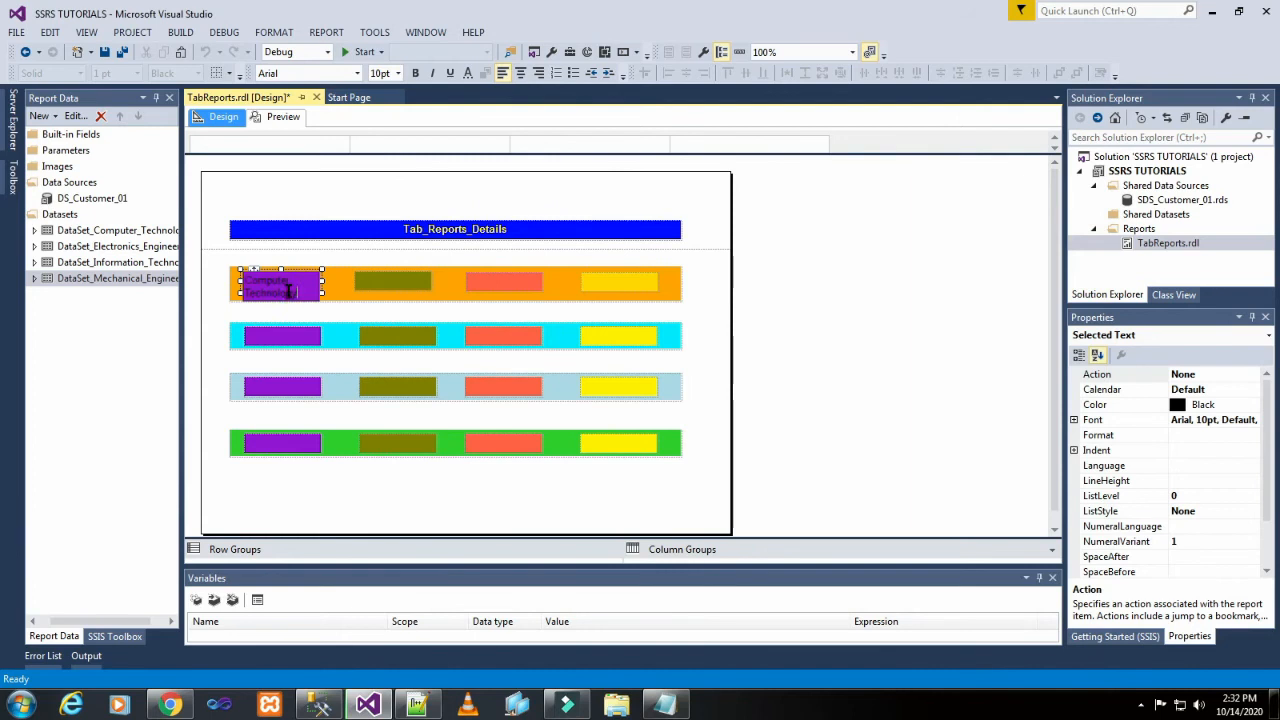
Step: Paste the text "Computer Technology" into the purple text boxes of the aqua, light blue and green rows
double_click(300, 334)
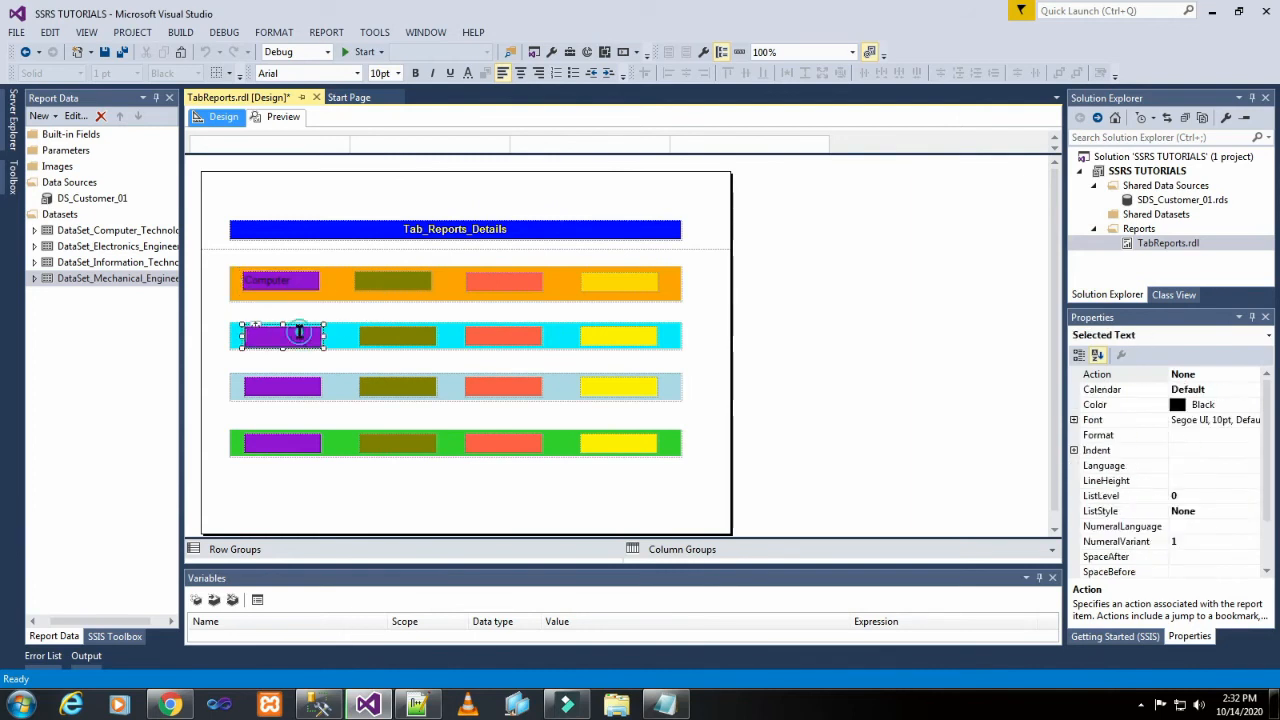
key("ctrl+v")
left_click(281, 383)
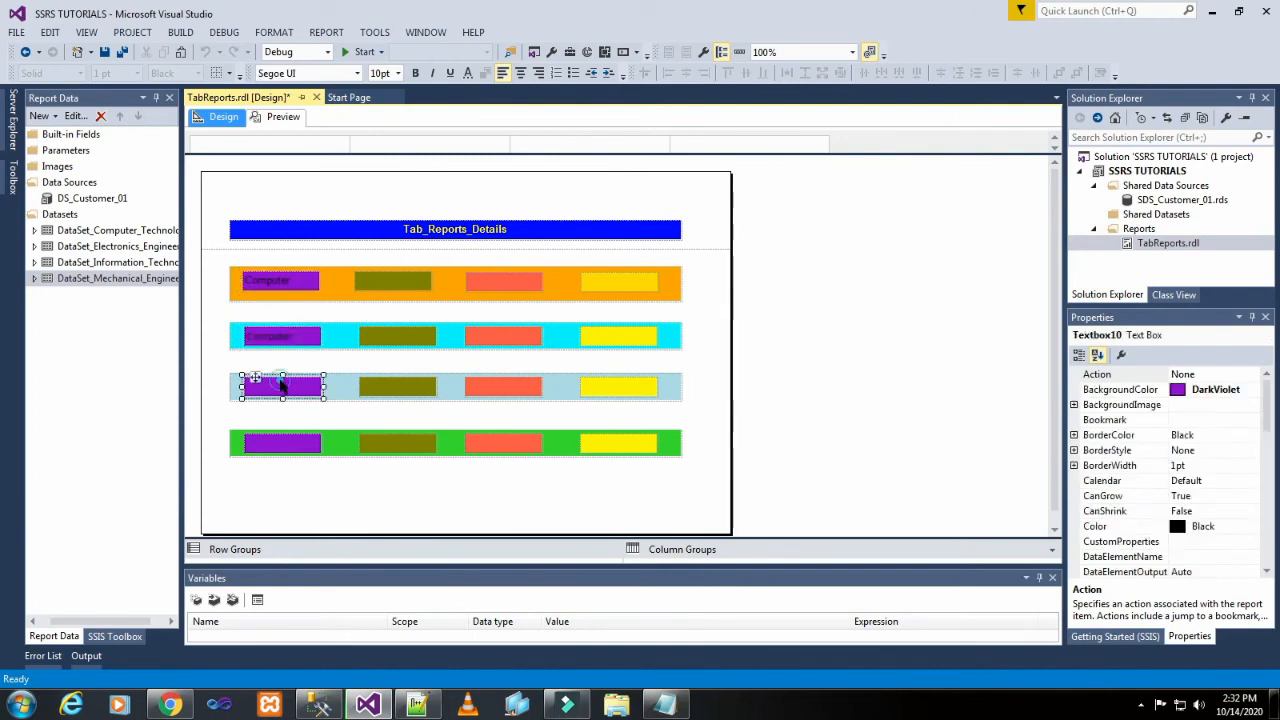
left_click(281, 383)
key("ctrl+v")
left_click(282, 440)
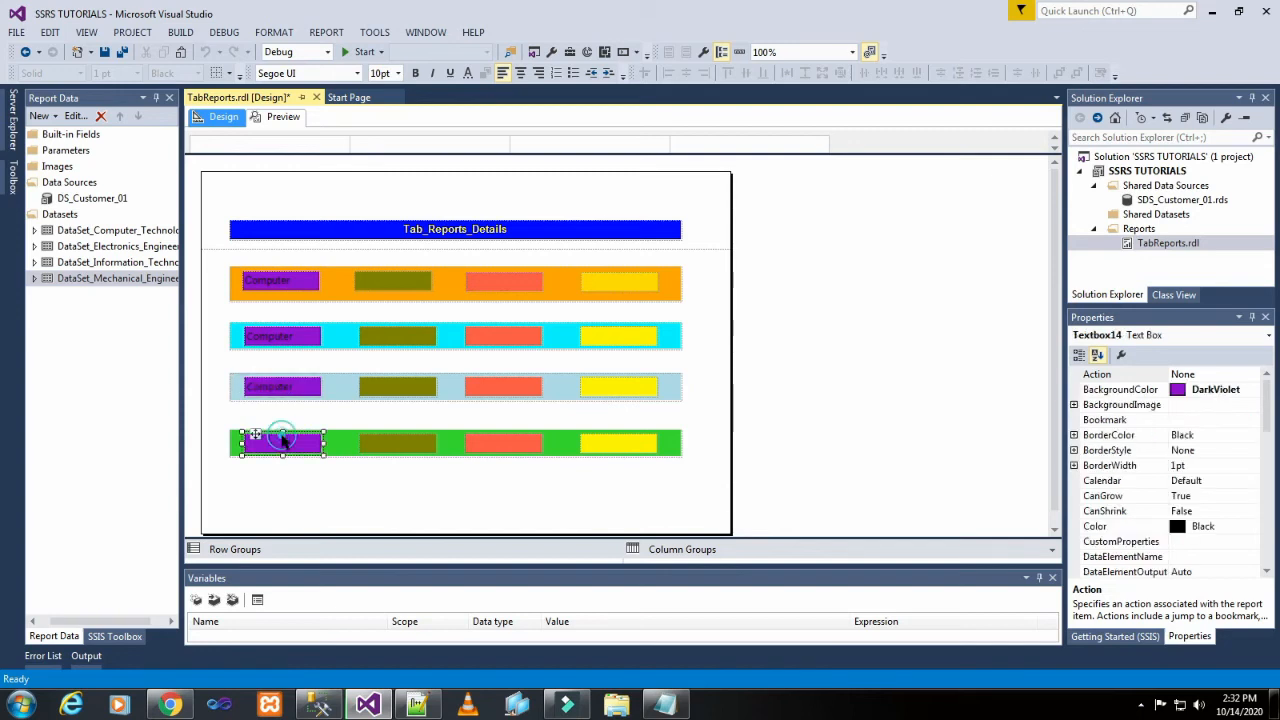
left_click(282, 437)
key("ctrl+v")
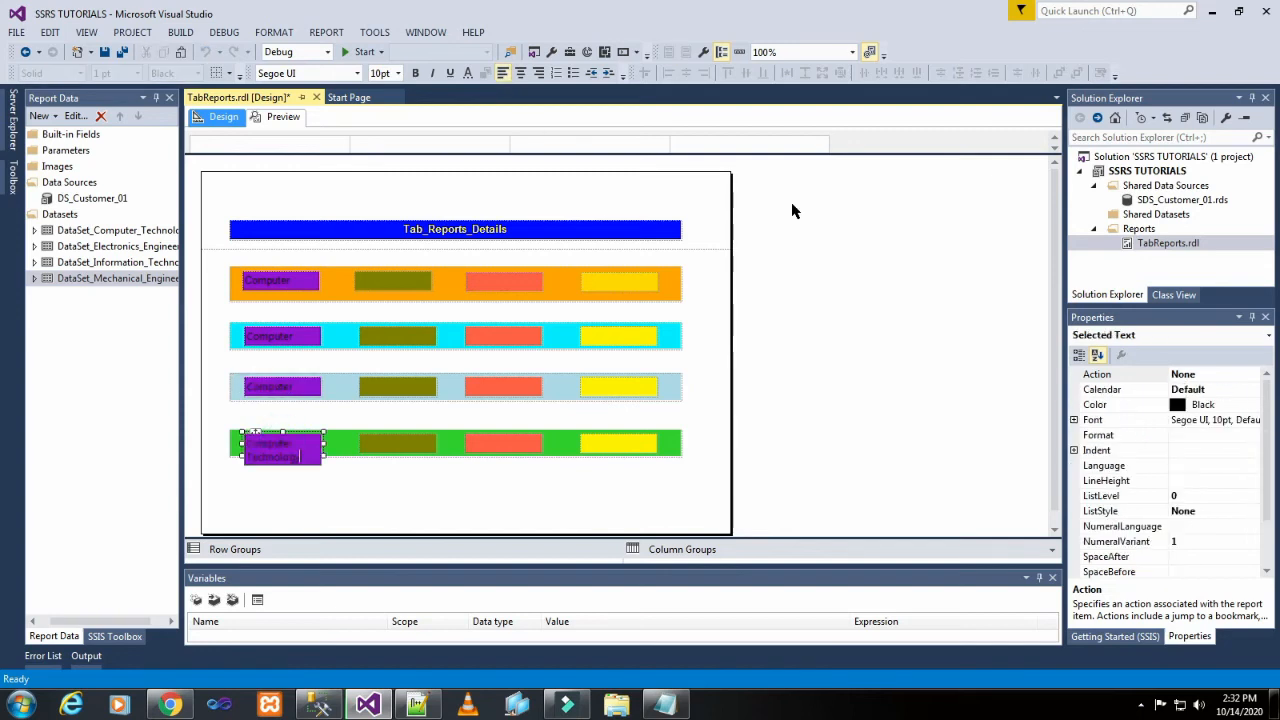
left_click(706, 324)
Step: Widen the purple text box in the orange row until "Computer Technology" fits on one line
left_click(318, 280)
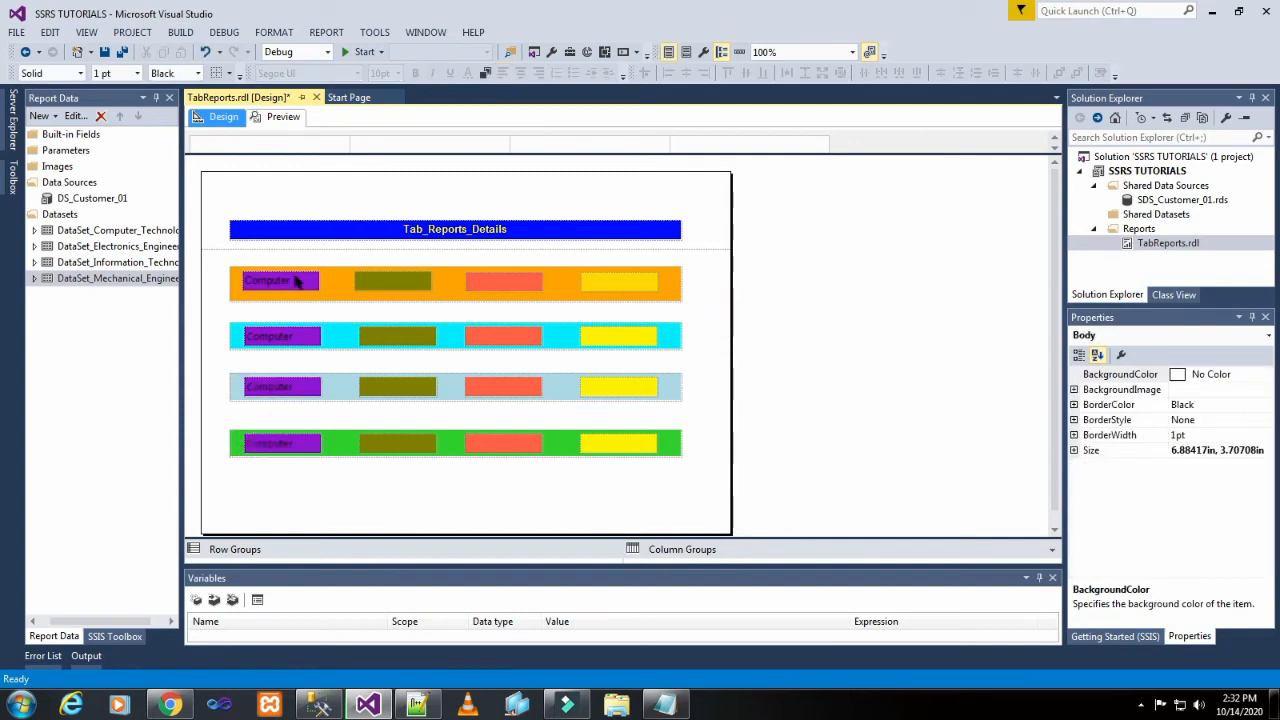
left_click_drag(324, 282, 352, 283)
left_click(392, 285)
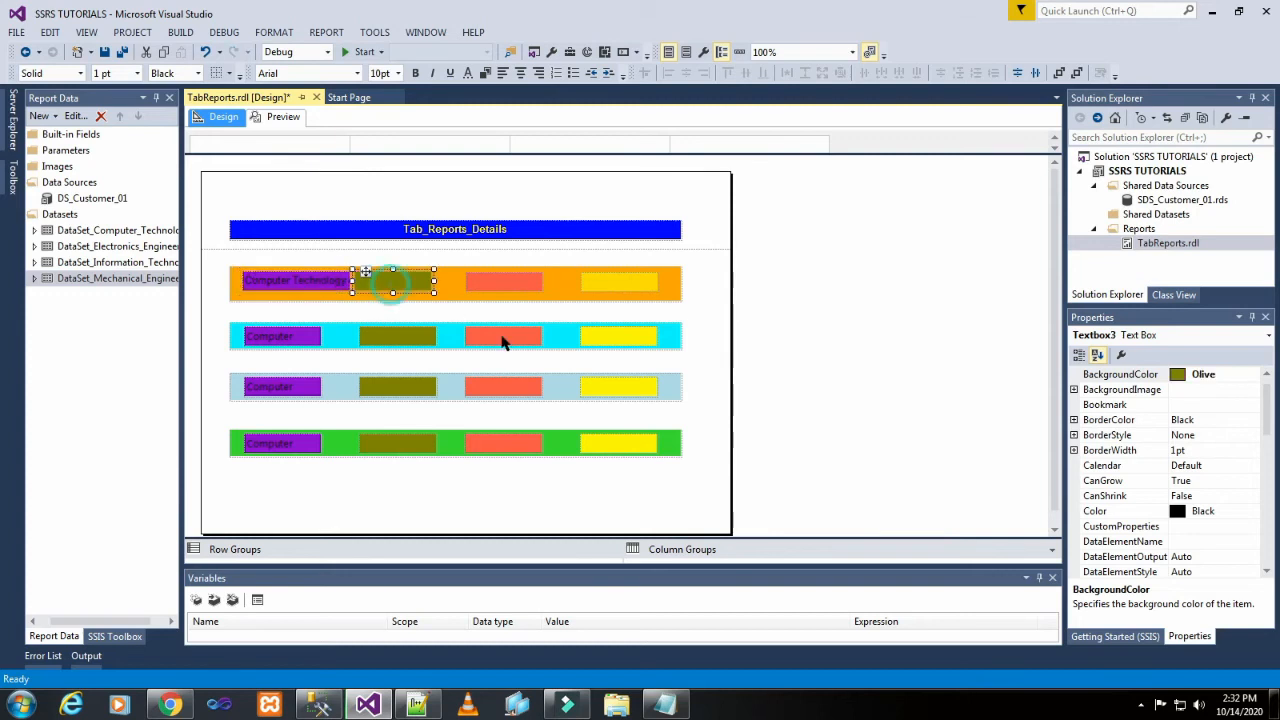
Step: Widen the purple text box in the aqua row on both sides so "Computer Technology" fits on one line
left_click(312, 341)
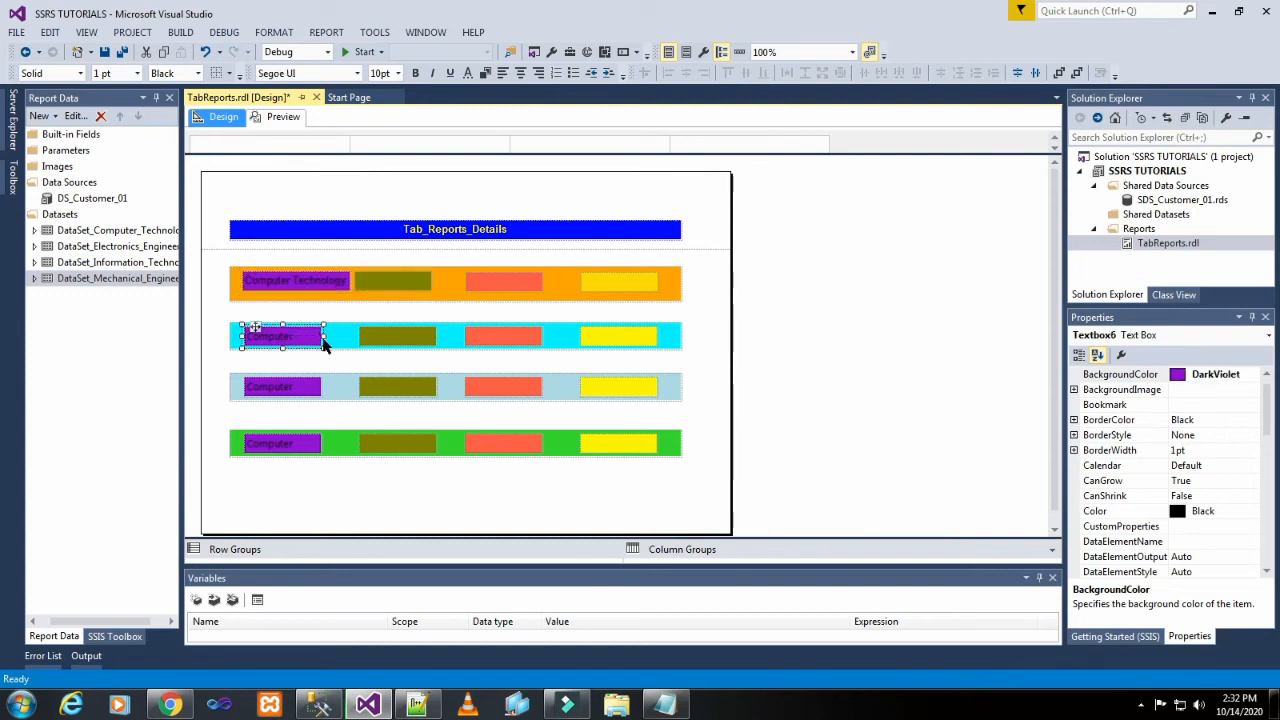
left_click_drag(326, 338, 352, 337)
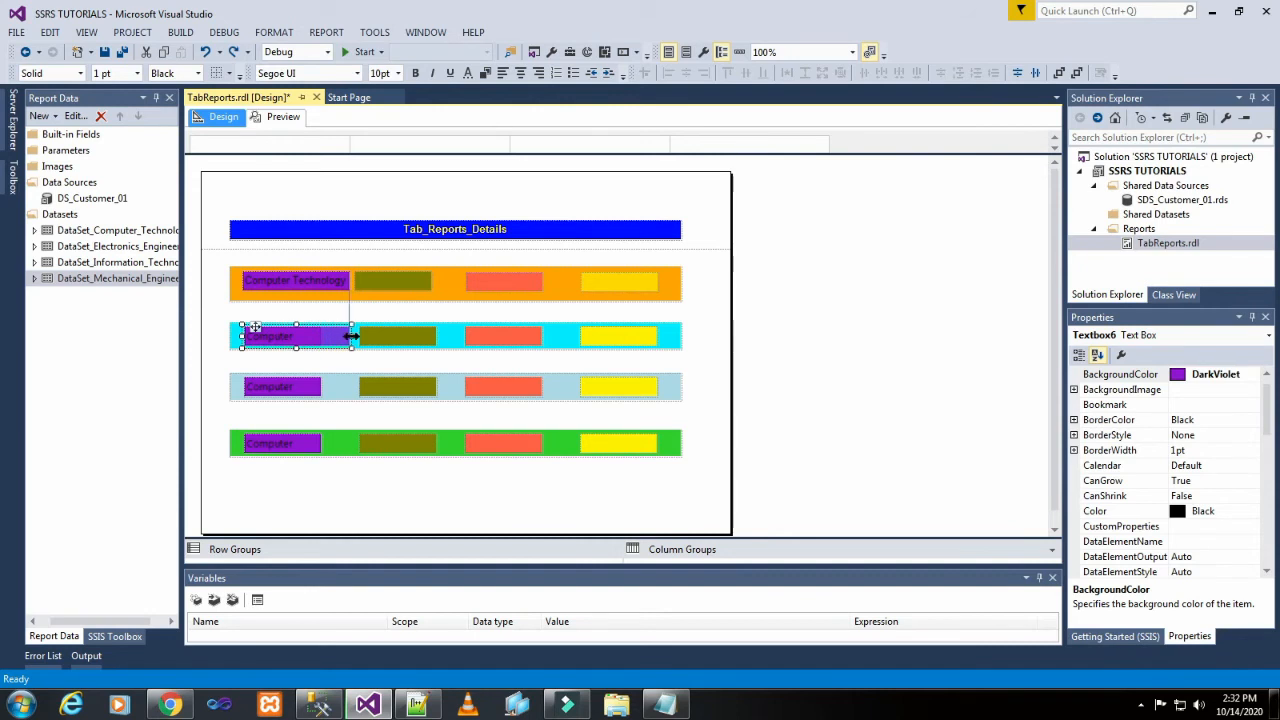
left_click(310, 338)
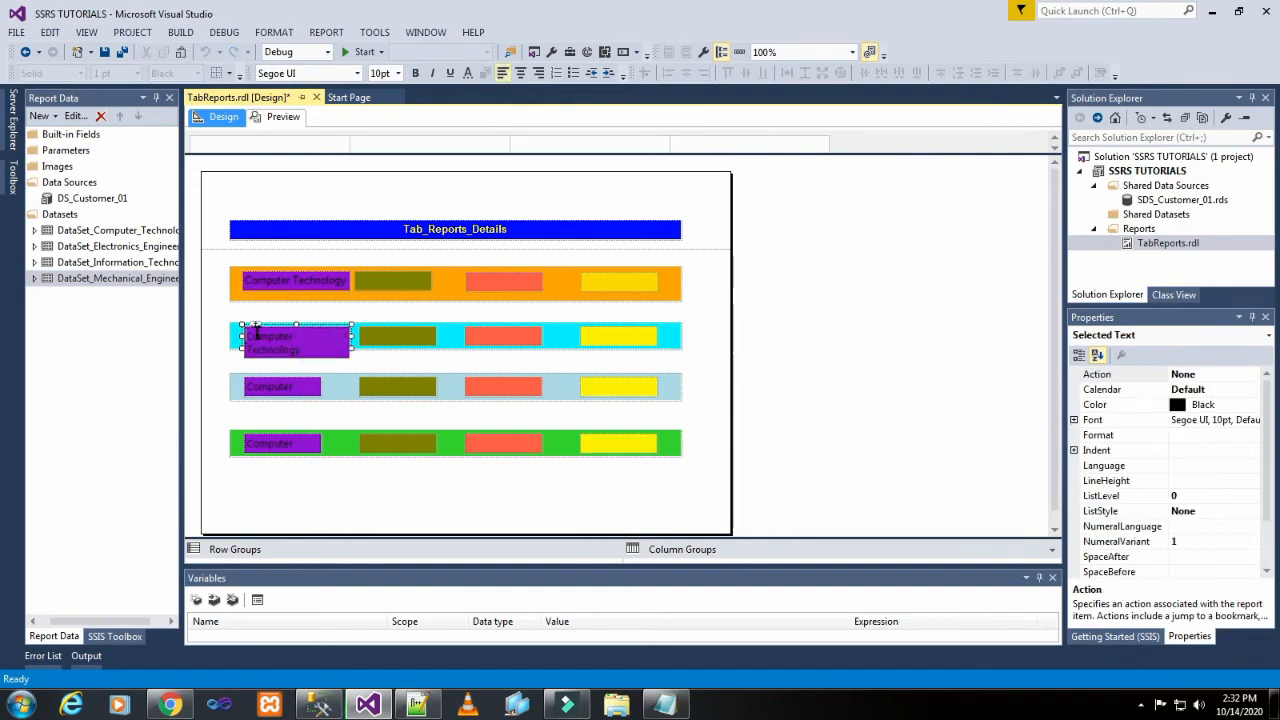
left_click(616, 316)
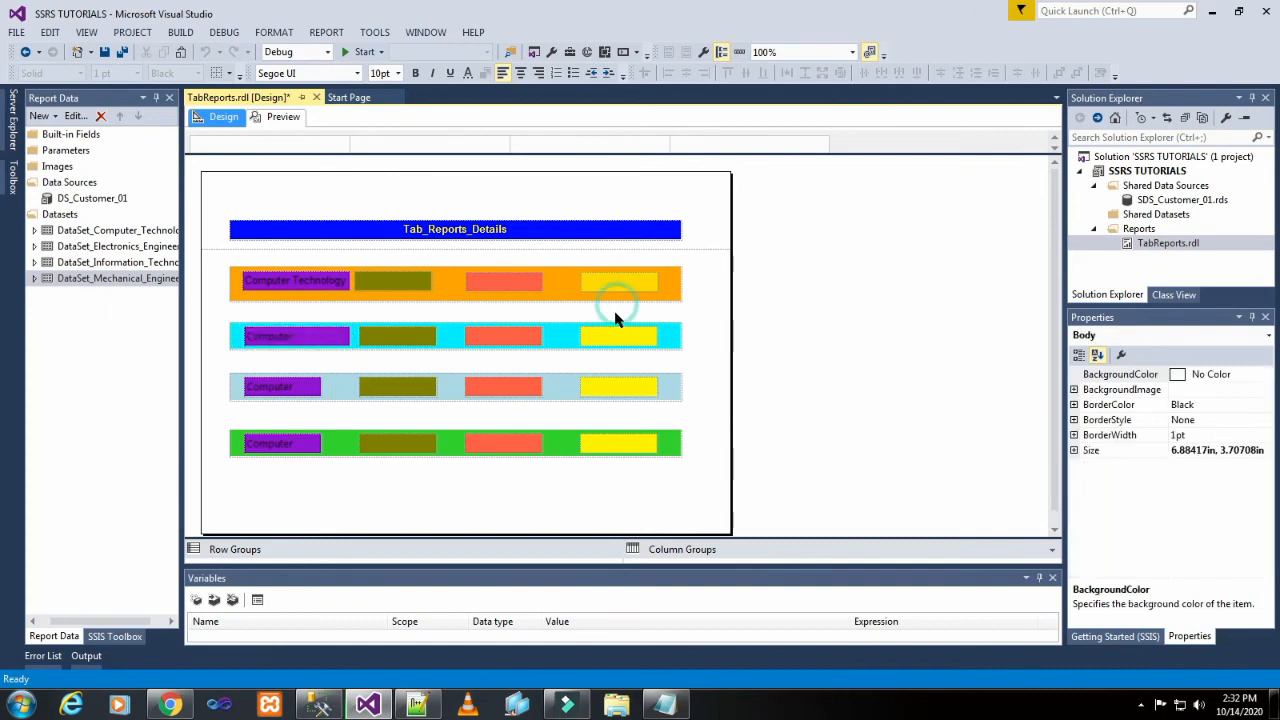
left_click(244, 343)
left_click_drag(242, 337, 238, 336)
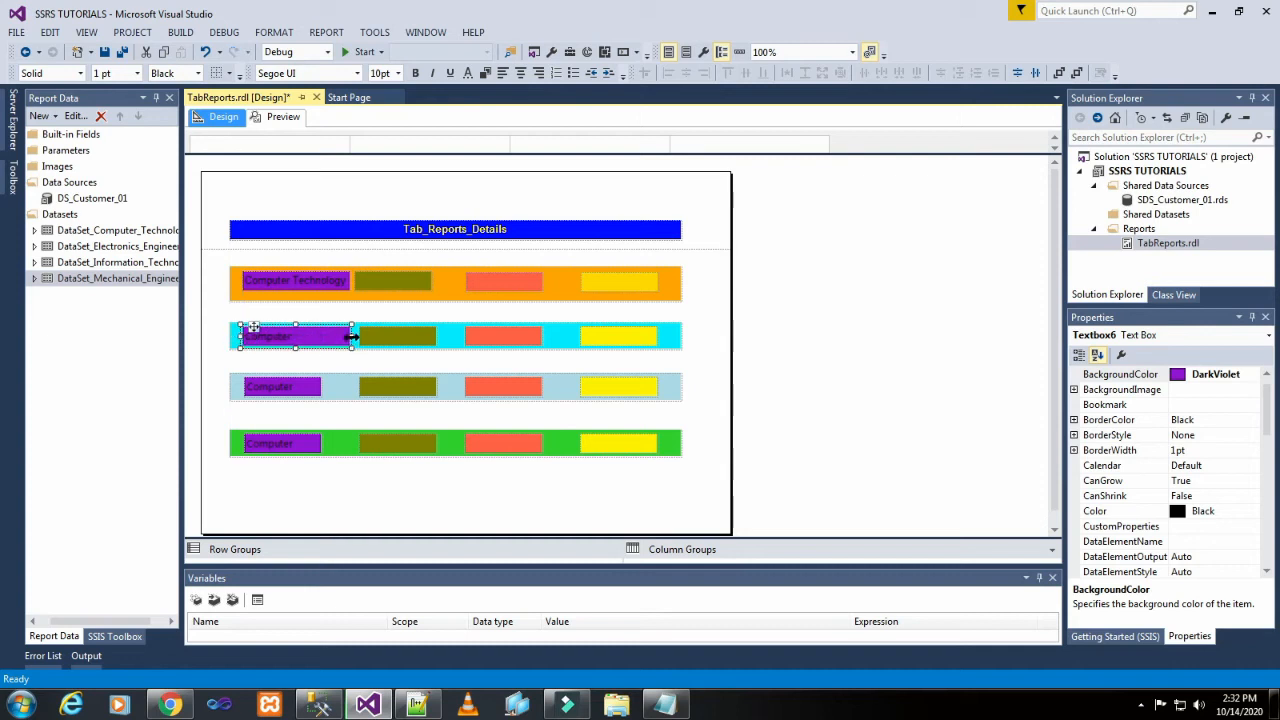
left_click_drag(352, 337, 353, 337)
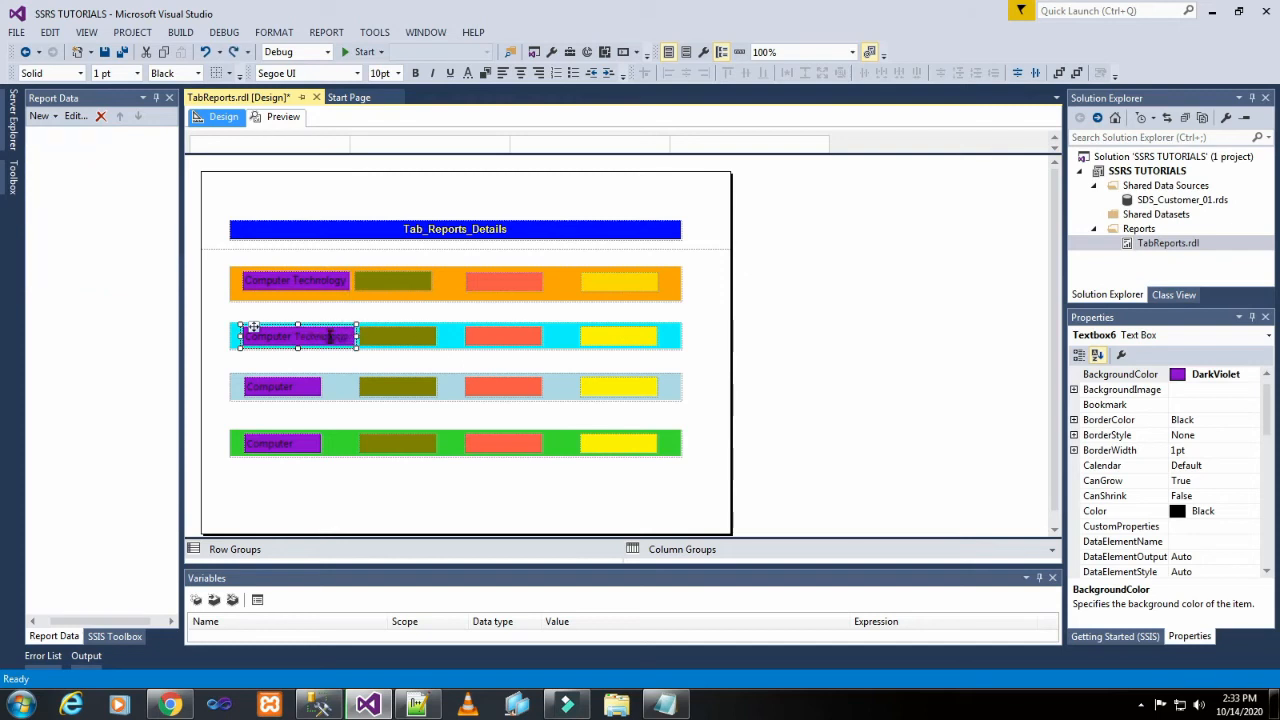
left_click(416, 325)
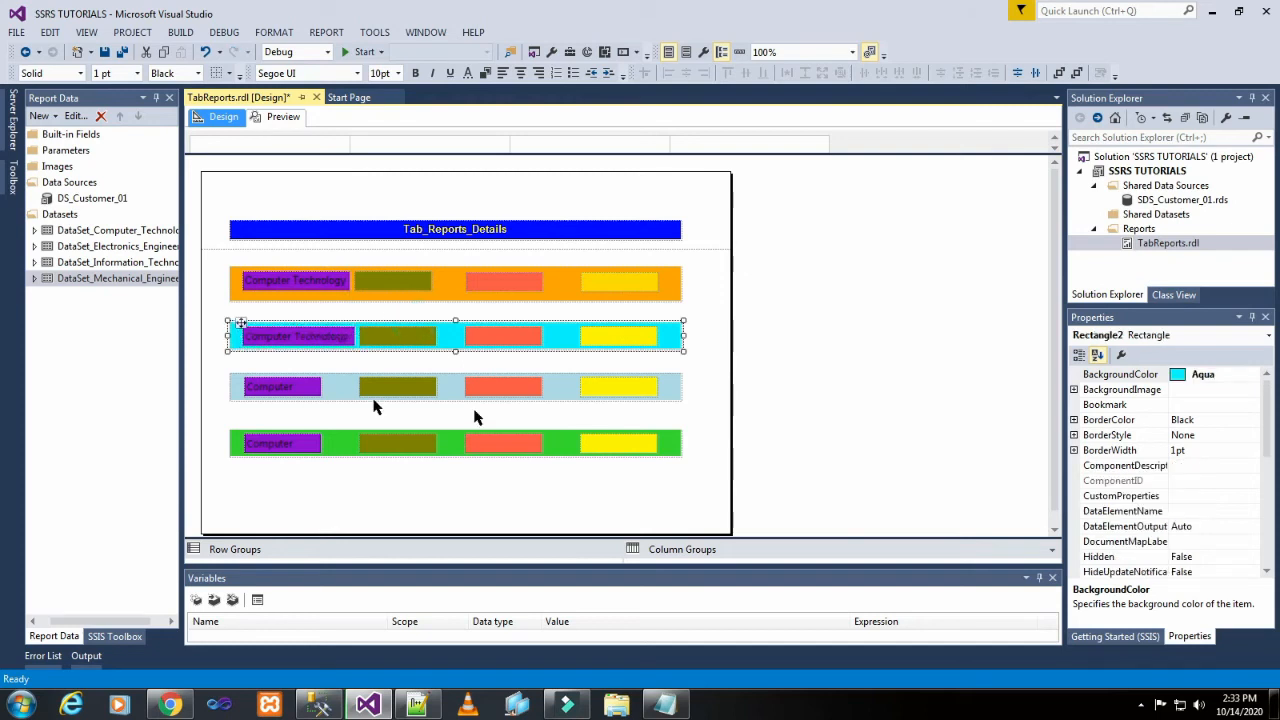
Step: Widen the purple text box in the light blue row on both sides so "Computer Technology" fits on one line
left_click(290, 390)
left_click(370, 392)
left_click(316, 390)
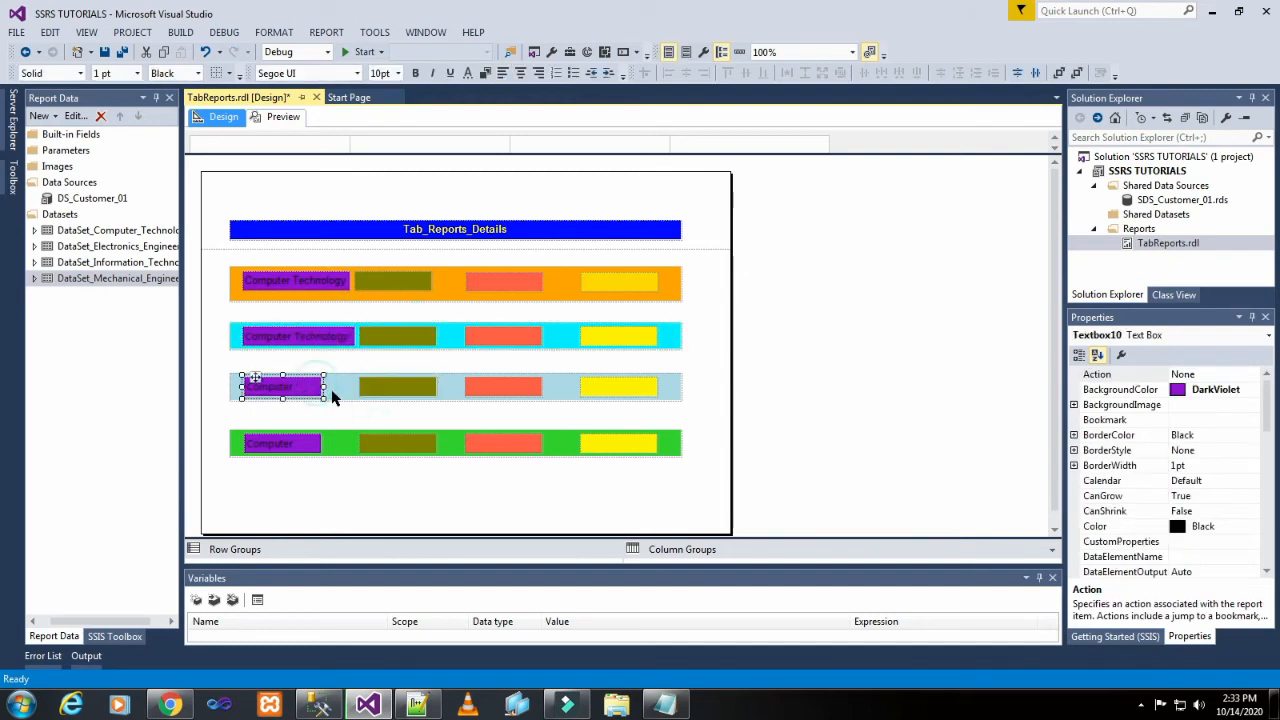
left_click_drag(324, 387, 352, 388)
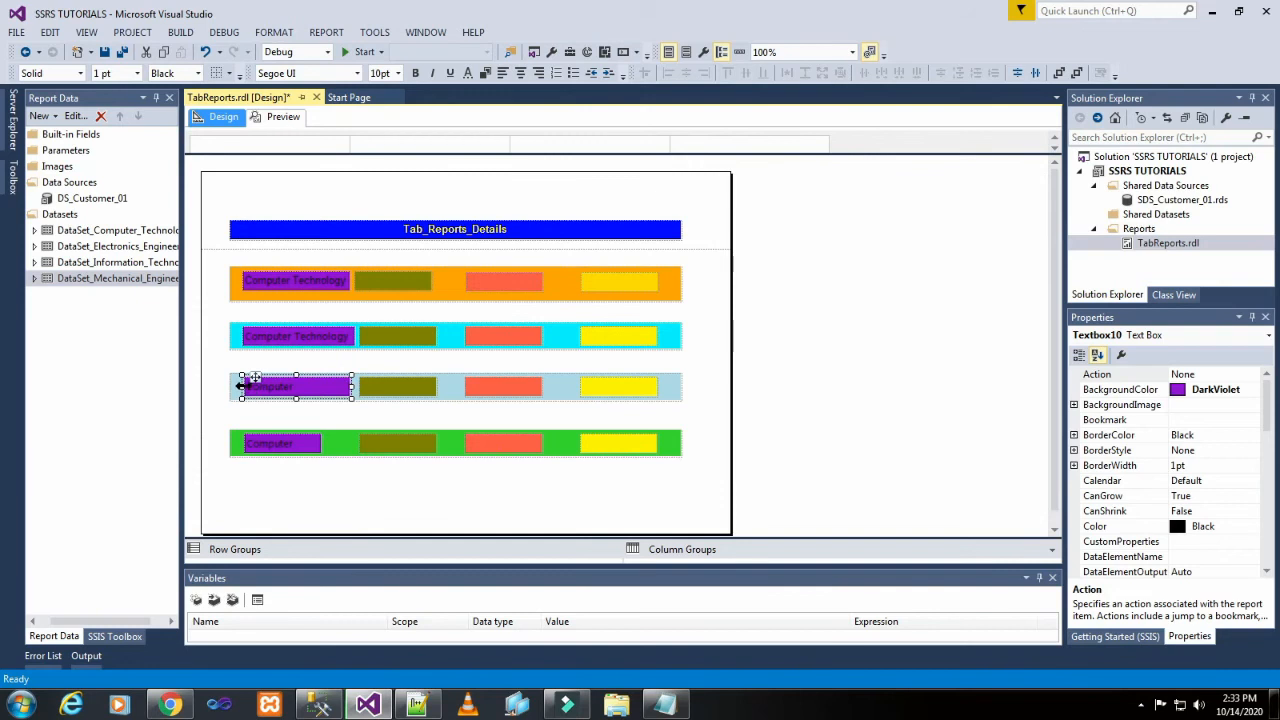
left_click_drag(244, 385, 241, 385)
left_click_drag(350, 387, 358, 388)
left_click(400, 373)
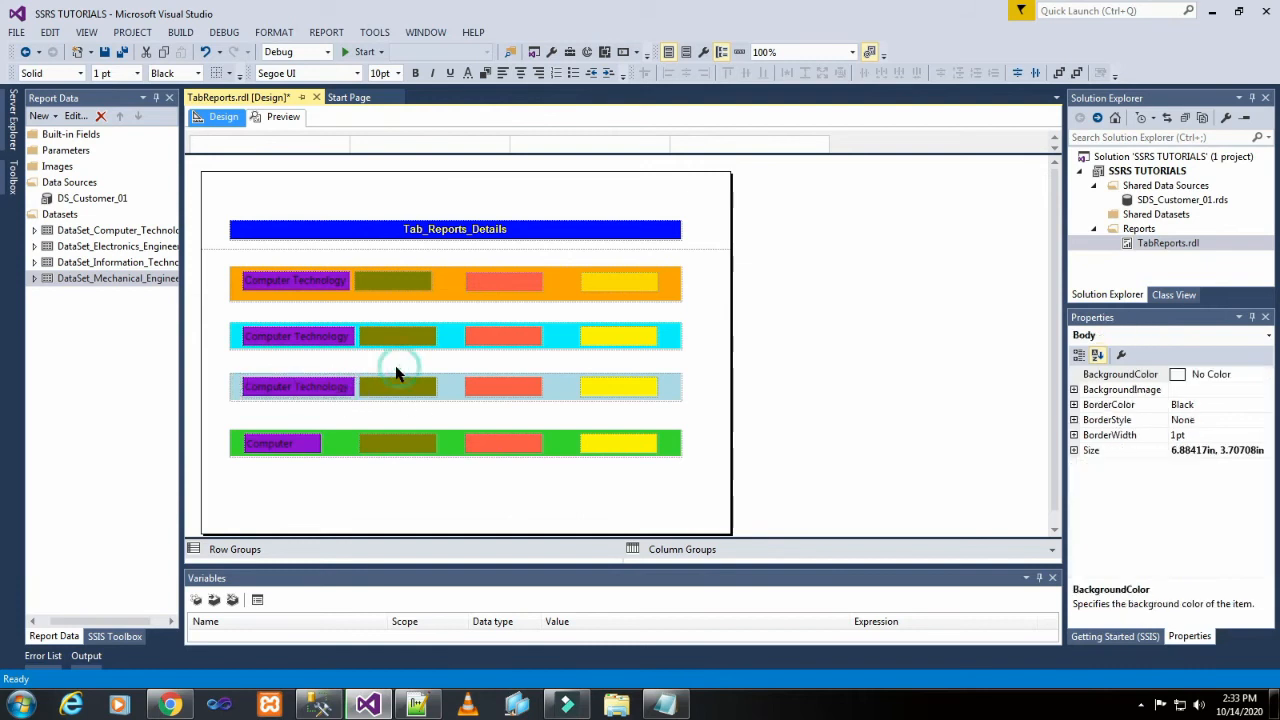
Step: Widen the purple text box in the green row so "Computer Technology" fits on one line
left_click(296, 442)
left_click(352, 469)
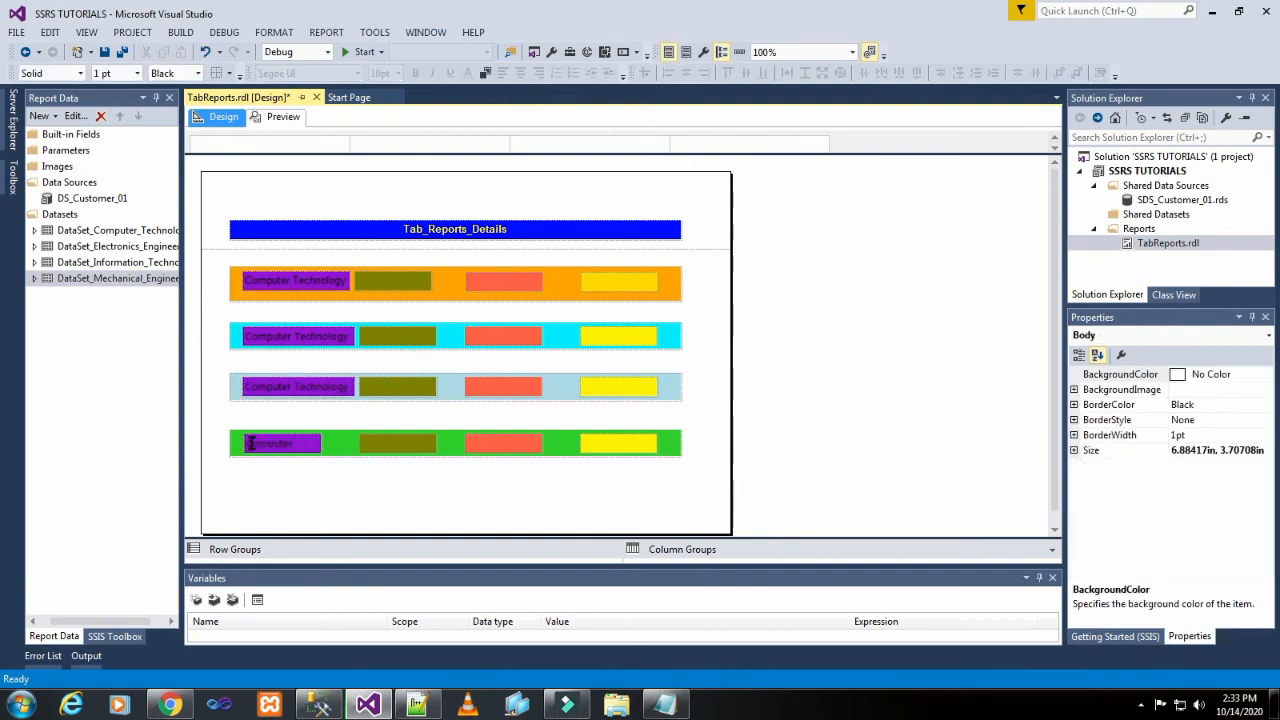
left_click(250, 443)
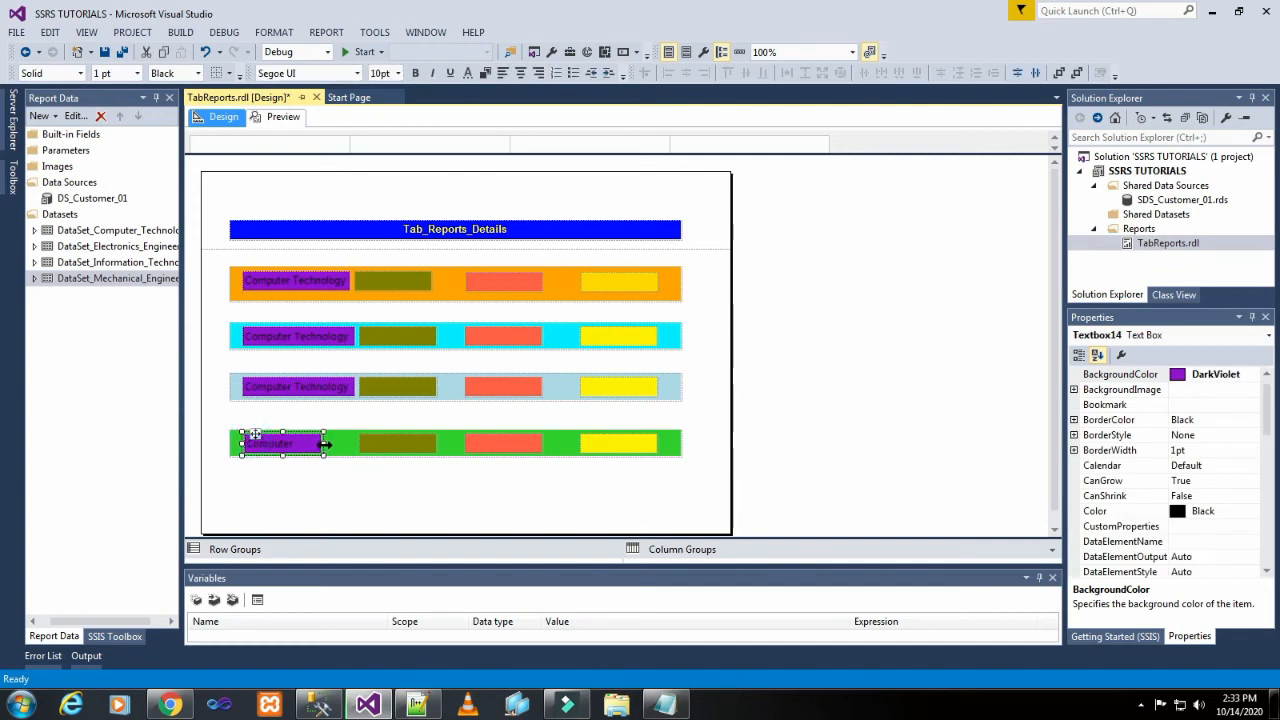
left_click_drag(323, 444, 354, 444)
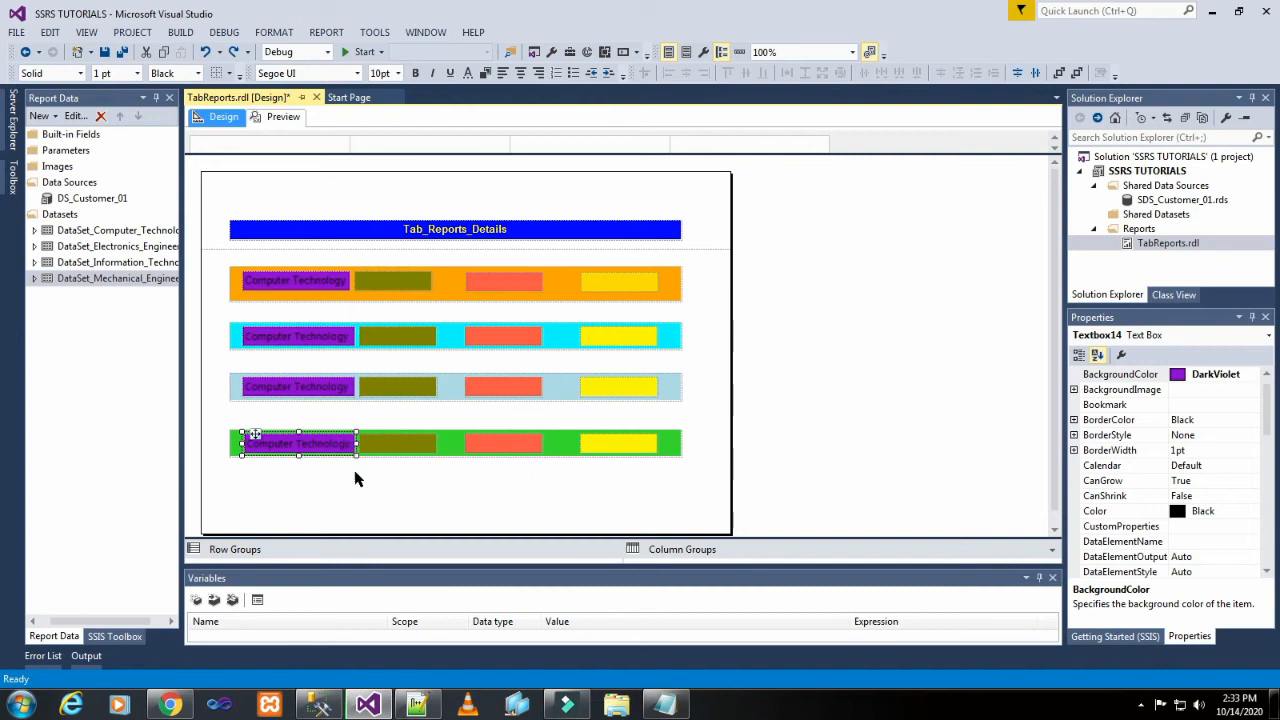
left_click(354, 476)
Step: Make the aqua, light blue and lime green row rectangles slightly taller by extending their lower edges
left_click(391, 283)
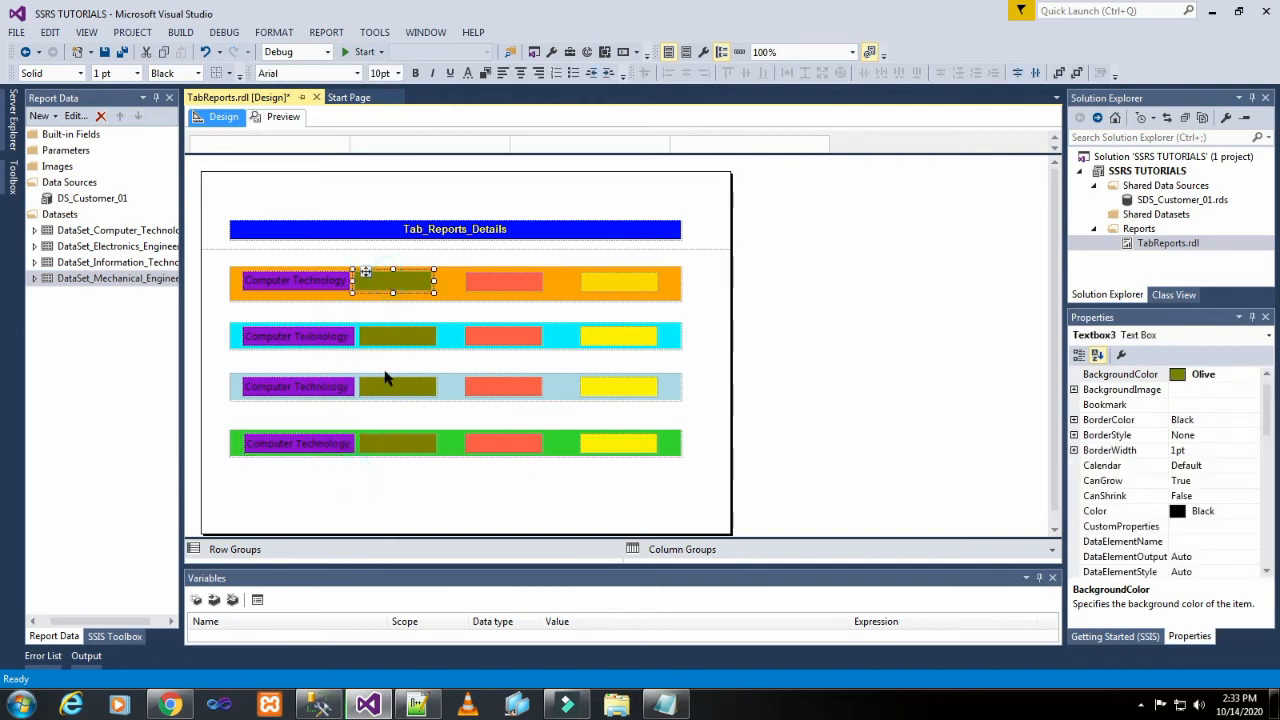
left_click(690, 355)
left_click(570, 346)
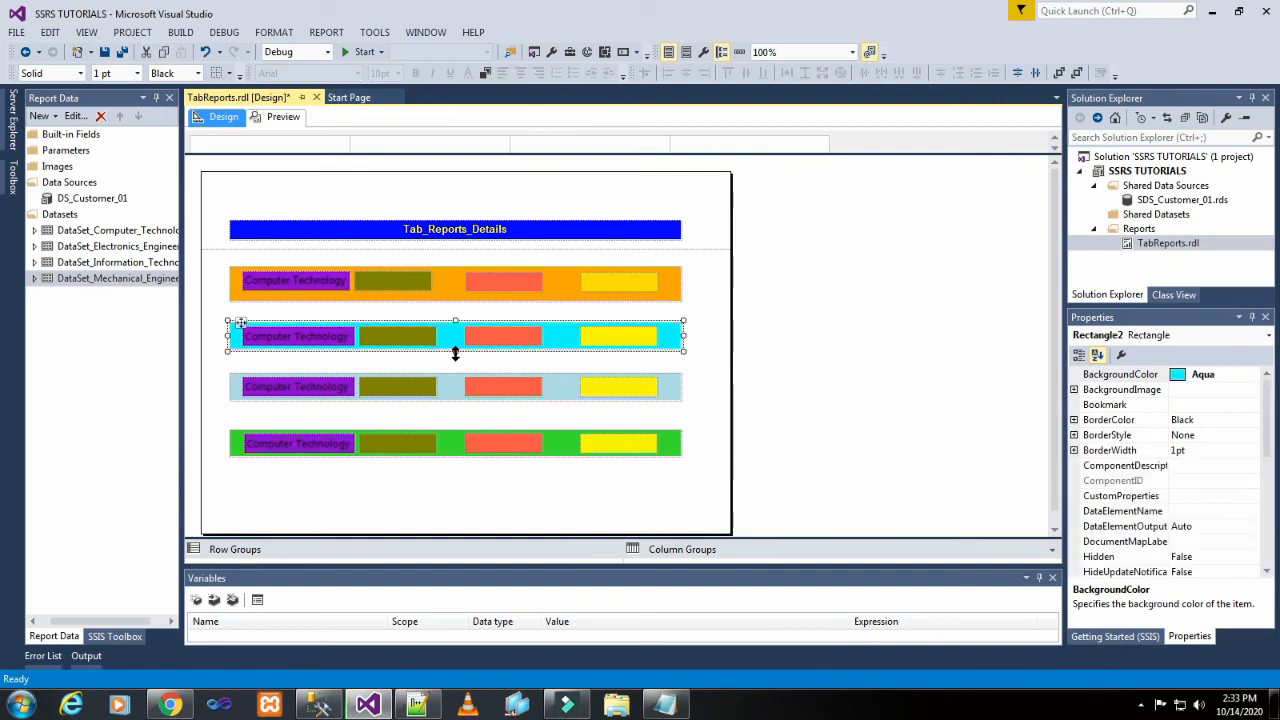
left_click_drag(455, 353, 455, 353)
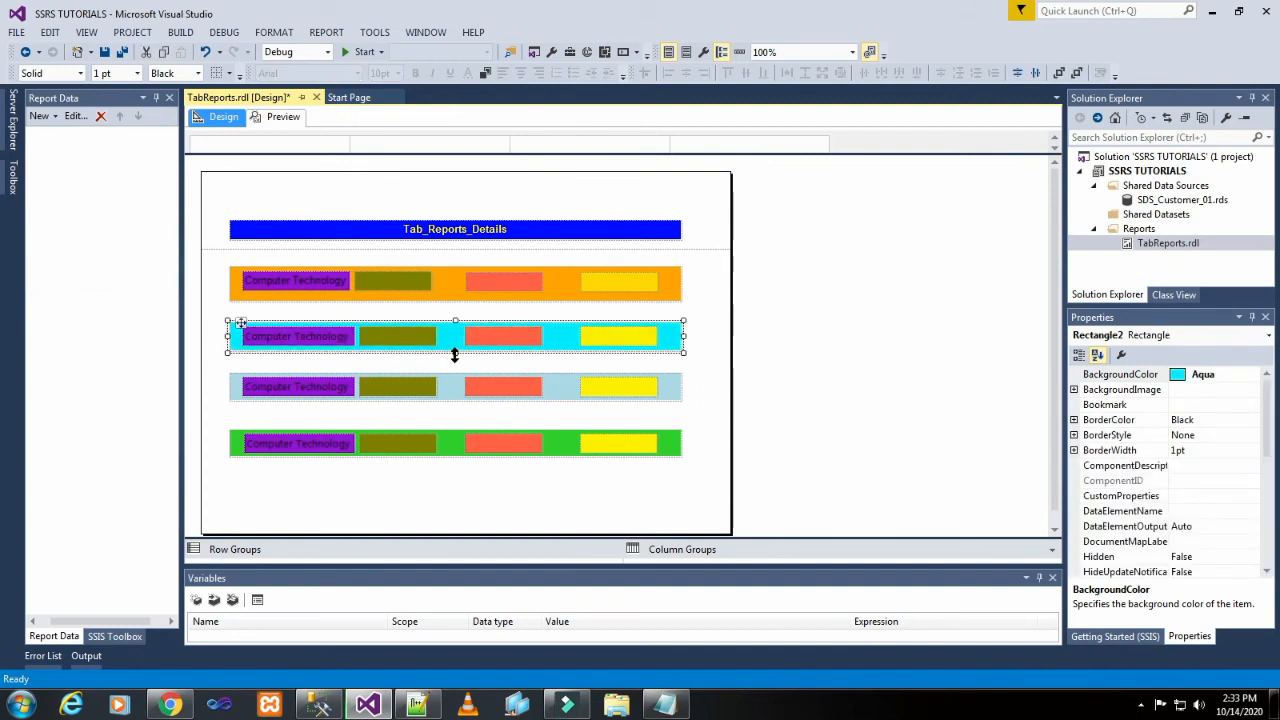
left_click(645, 401)
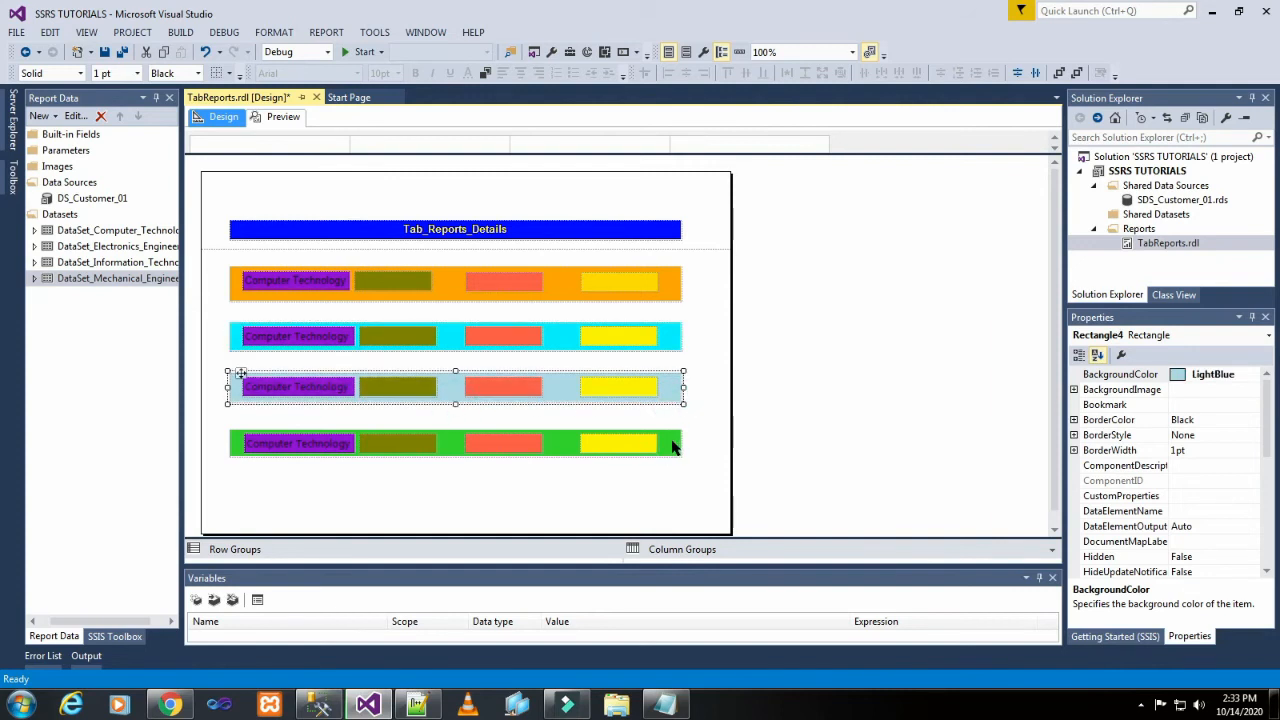
left_click(672, 444)
left_click_drag(455, 458, 456, 464)
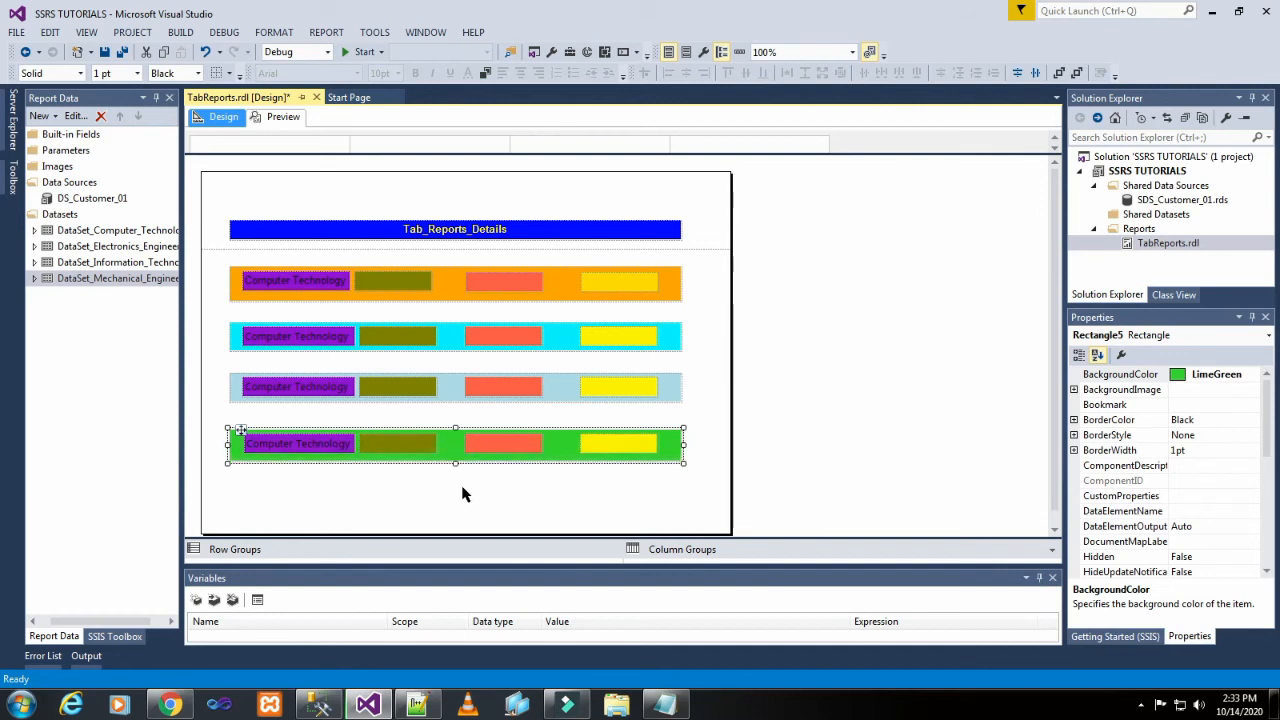
left_click(462, 494)
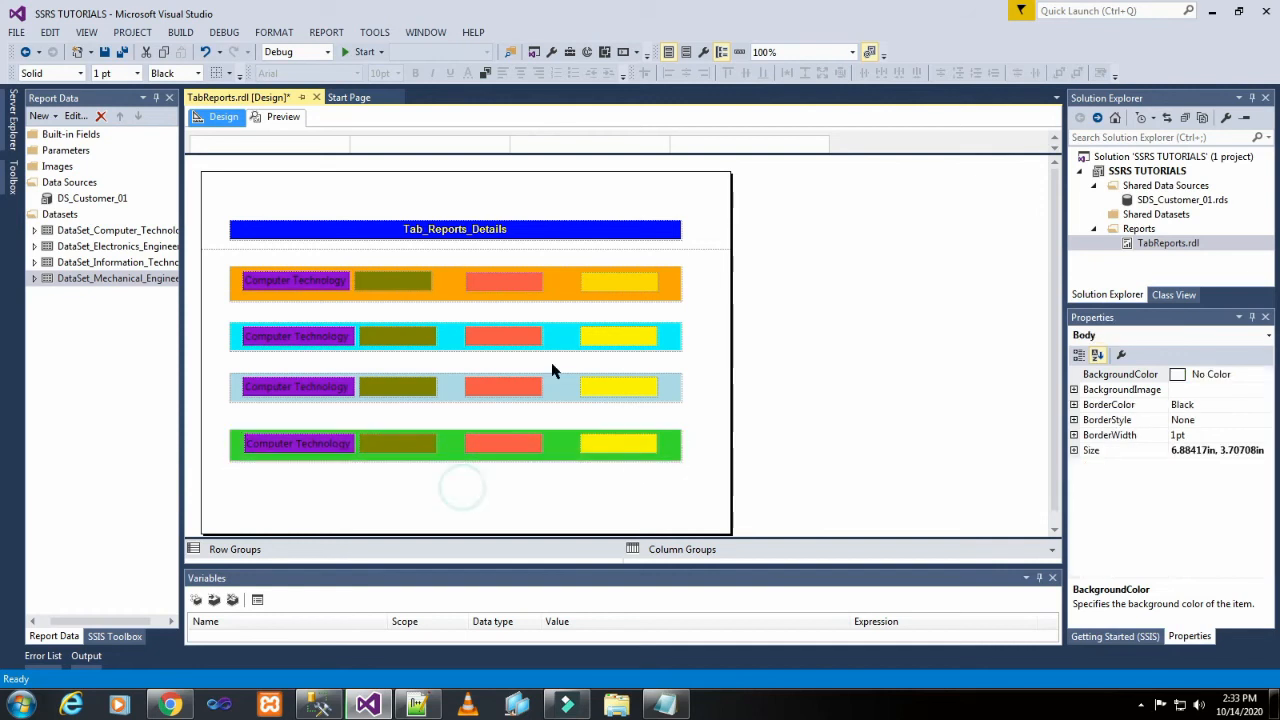
Step: Extend the right edge of the orange row's Computer Technology text box slightly towards the olive box
left_click(320, 280)
left_click(500, 314)
left_click(335, 280)
left_click(271, 295)
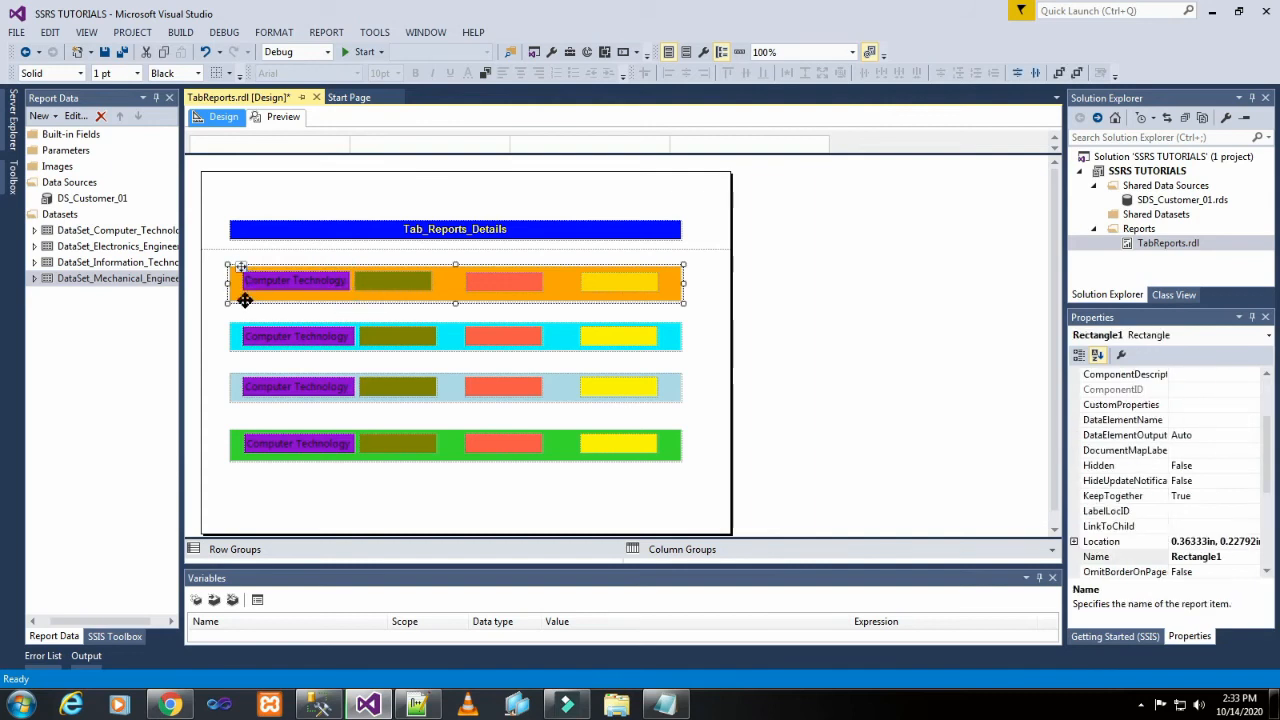
left_click(350, 316)
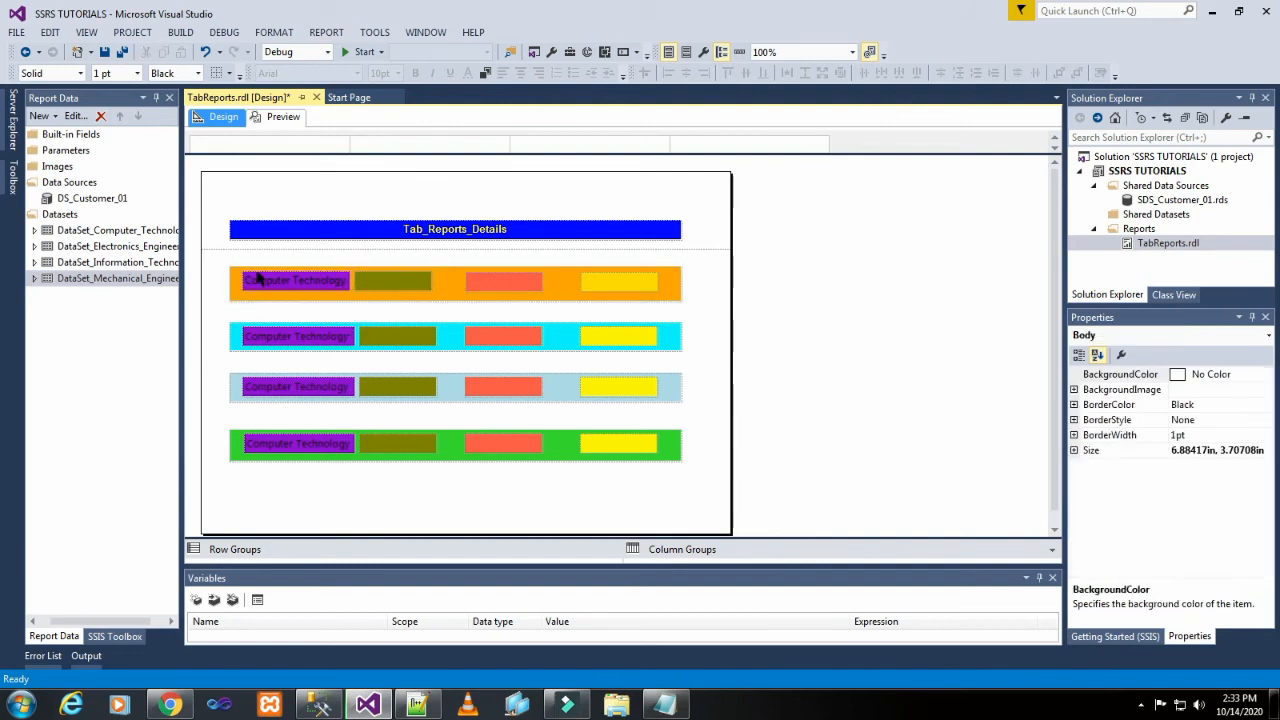
left_click(259, 281)
left_click_drag(352, 282, 355, 283)
left_click(366, 306)
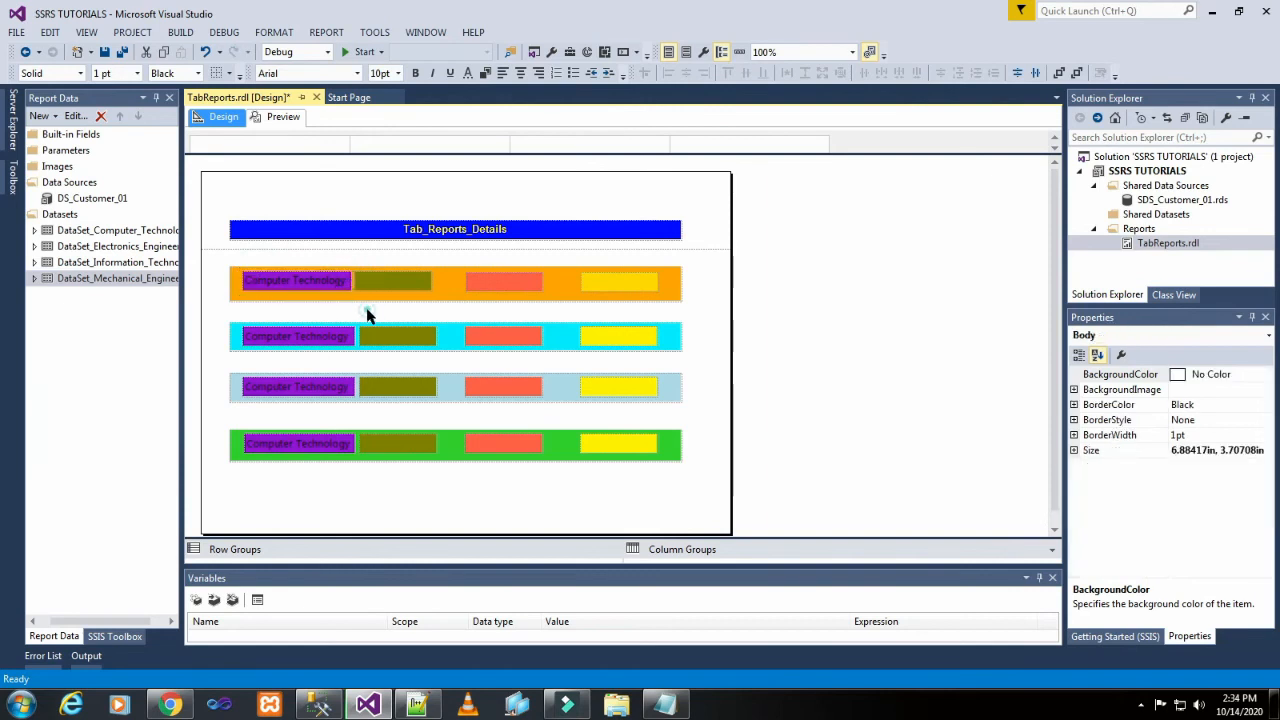
Step: Set the font color of the Computer Technology text box in the orange row to Aqua
left_click(250, 290)
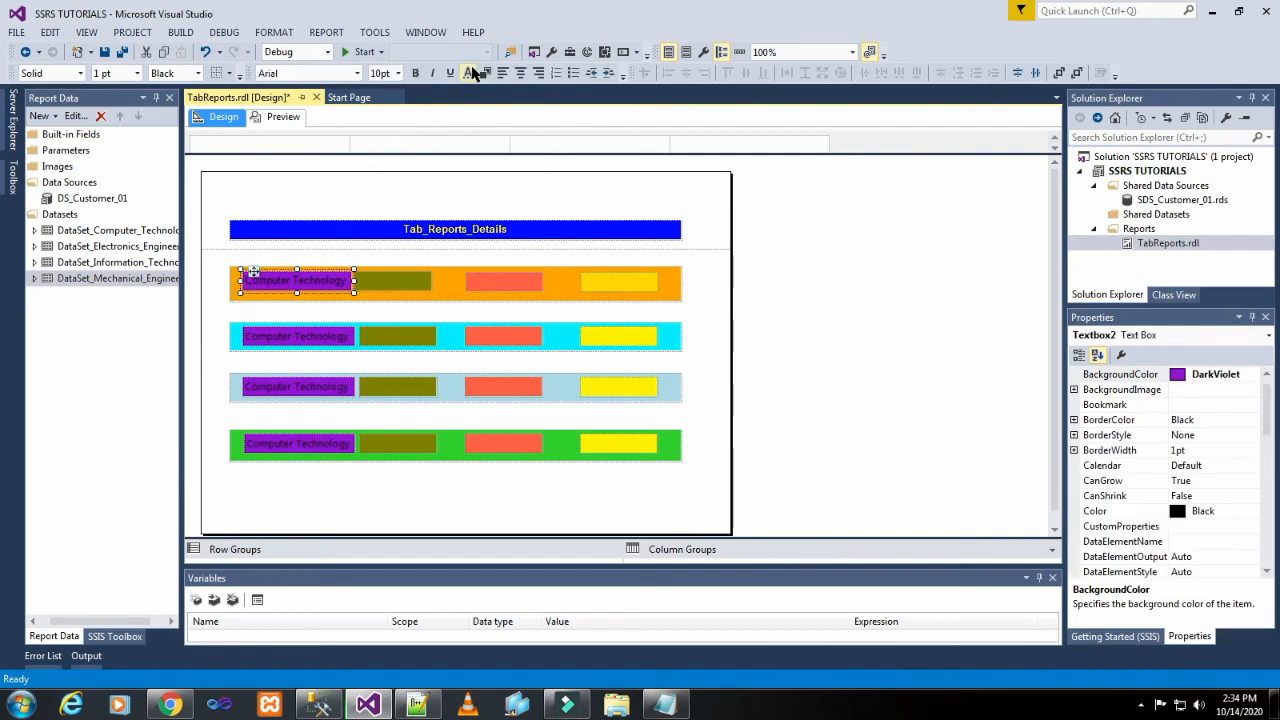
left_click(467, 74)
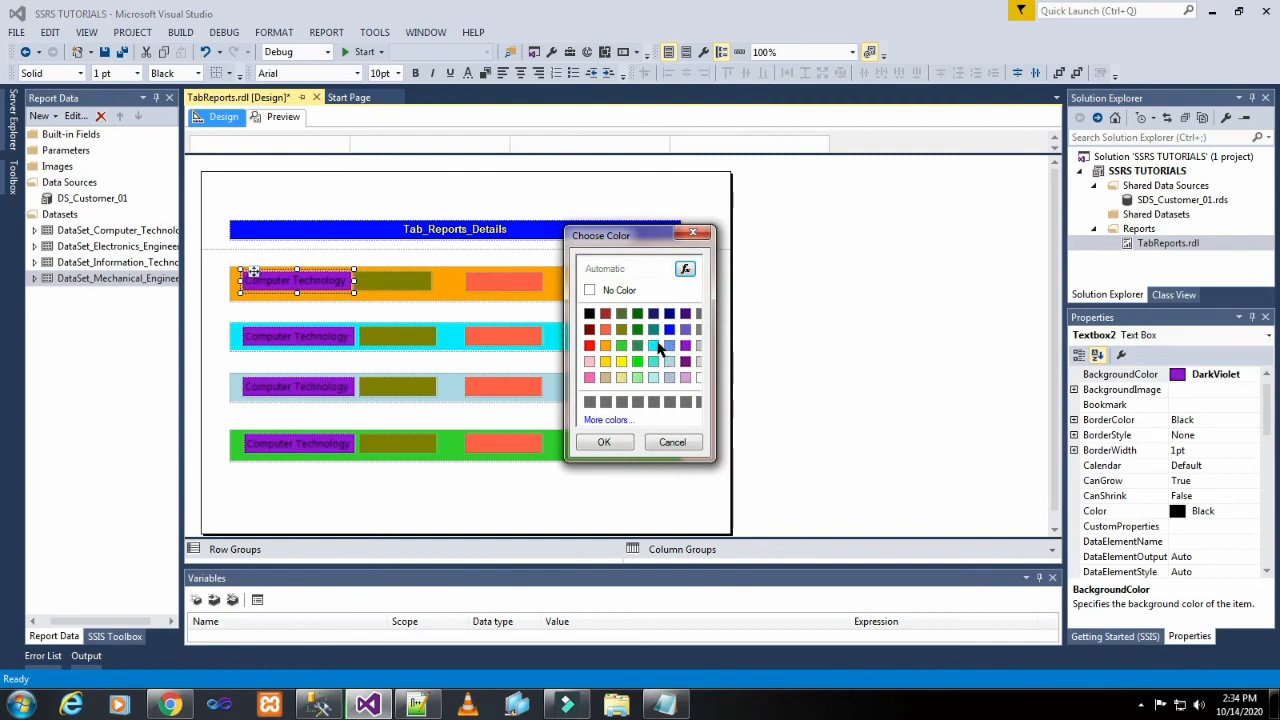
left_click(655, 346)
left_click(604, 442)
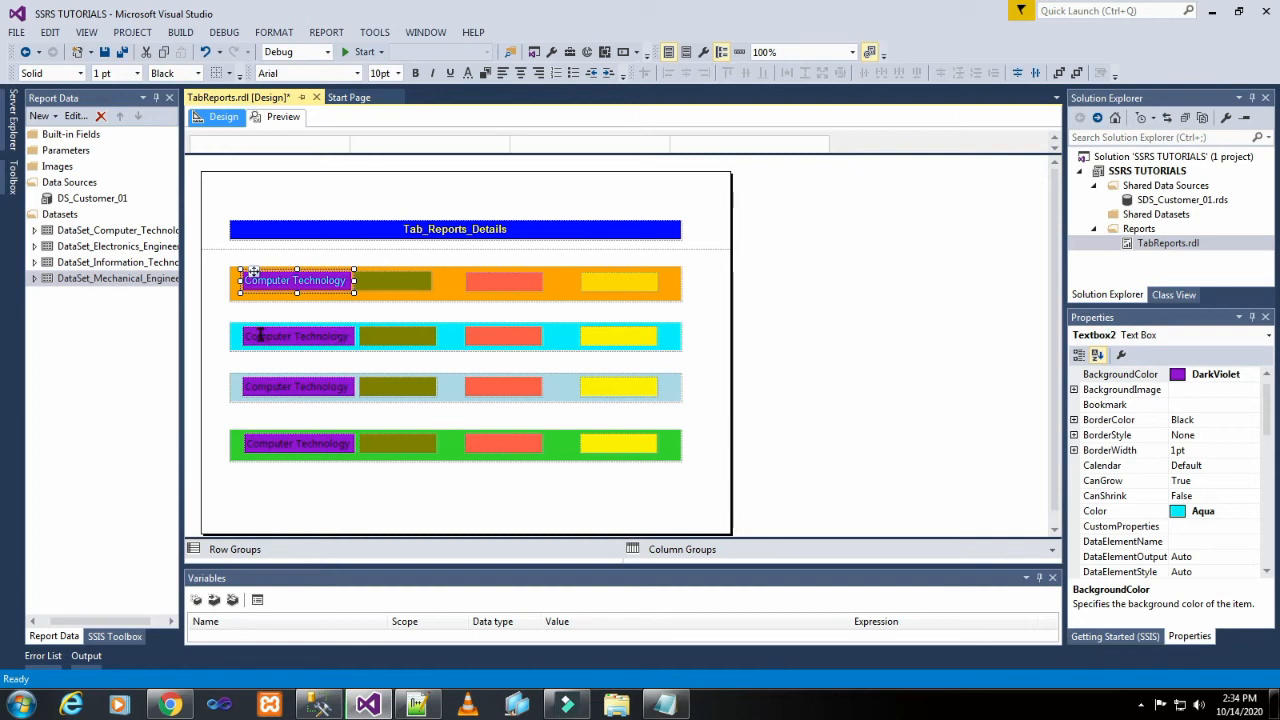
Step: Try an Aqua background on the Computer Technology text box in the aqua row and undo it
left_click(259, 336)
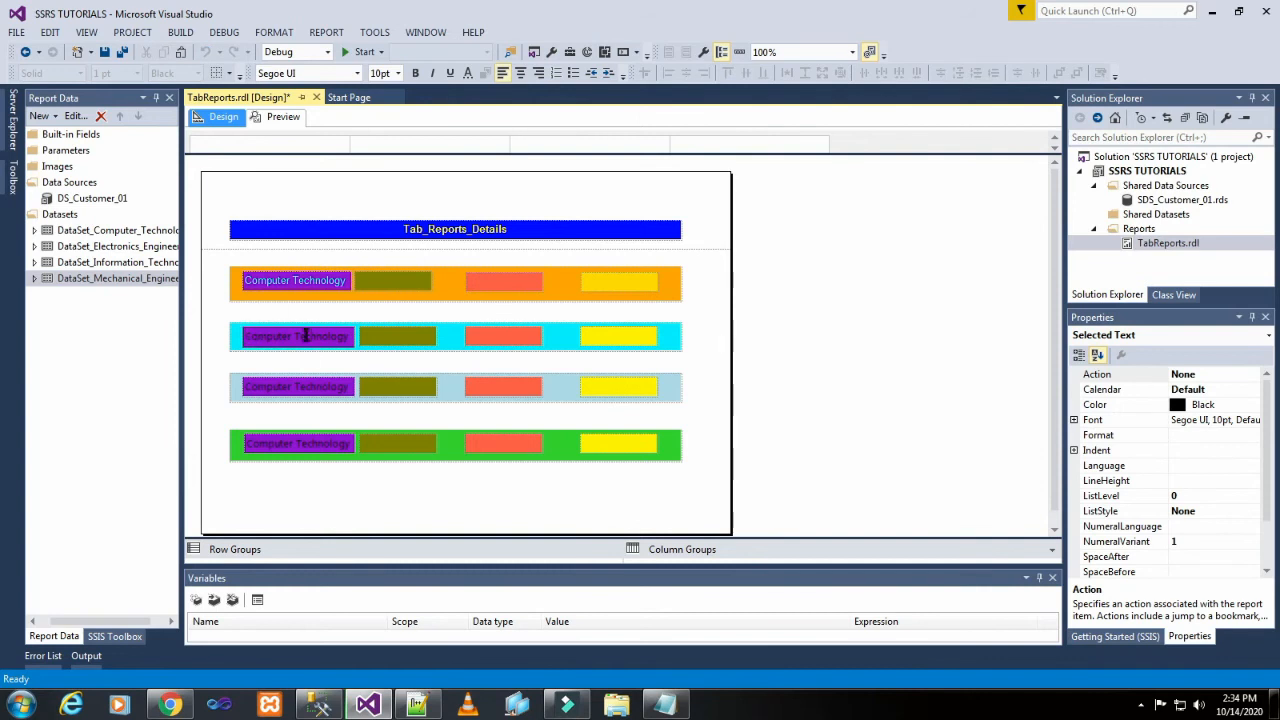
left_click(250, 346)
left_click(262, 337)
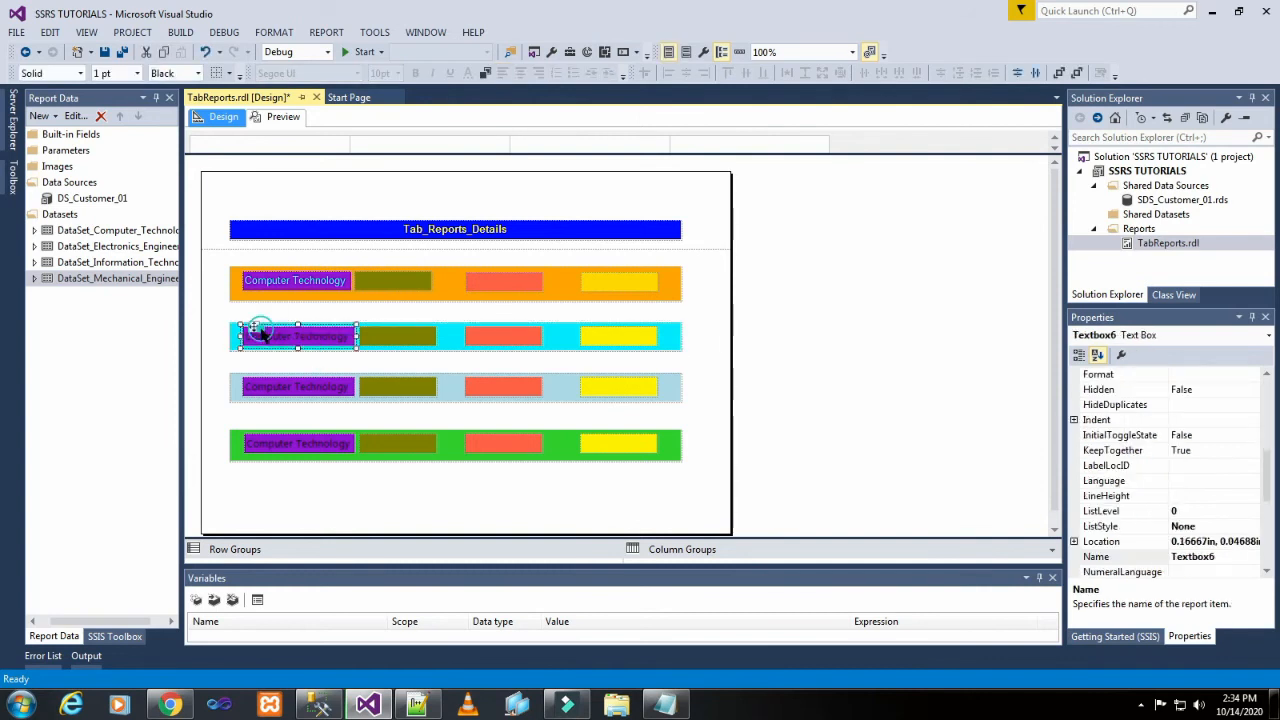
left_click(486, 73)
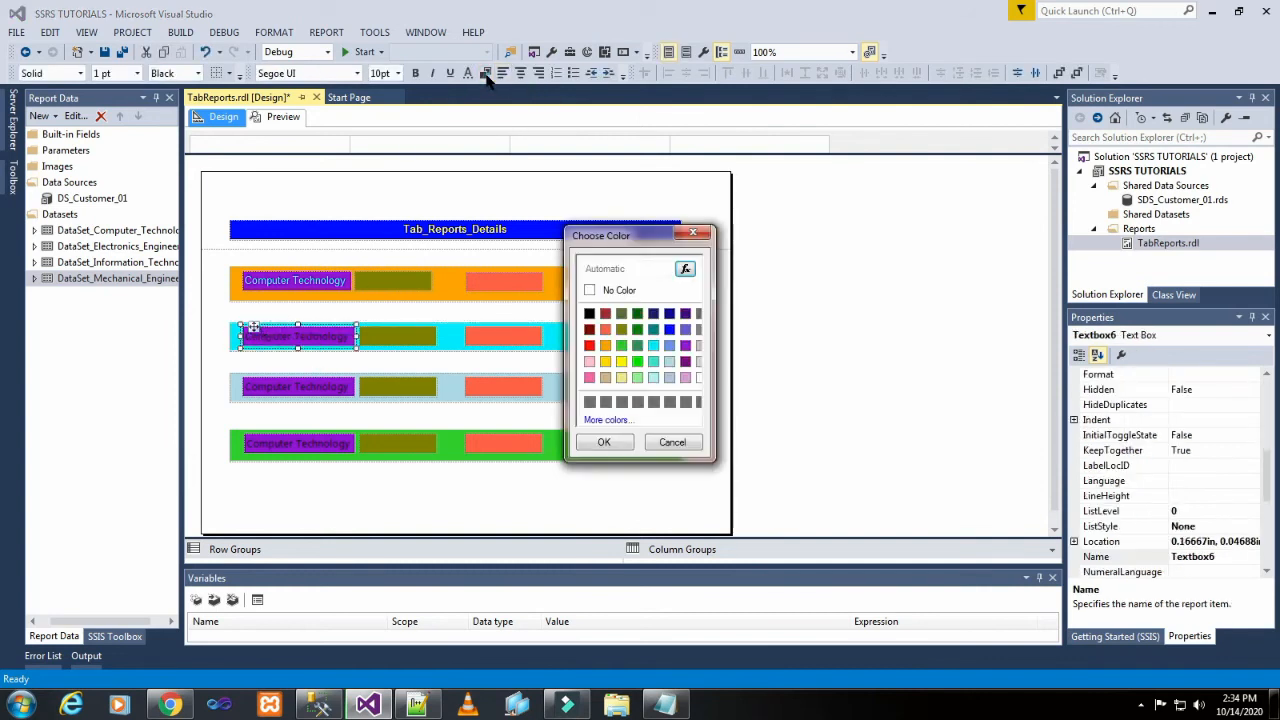
left_click(652, 346)
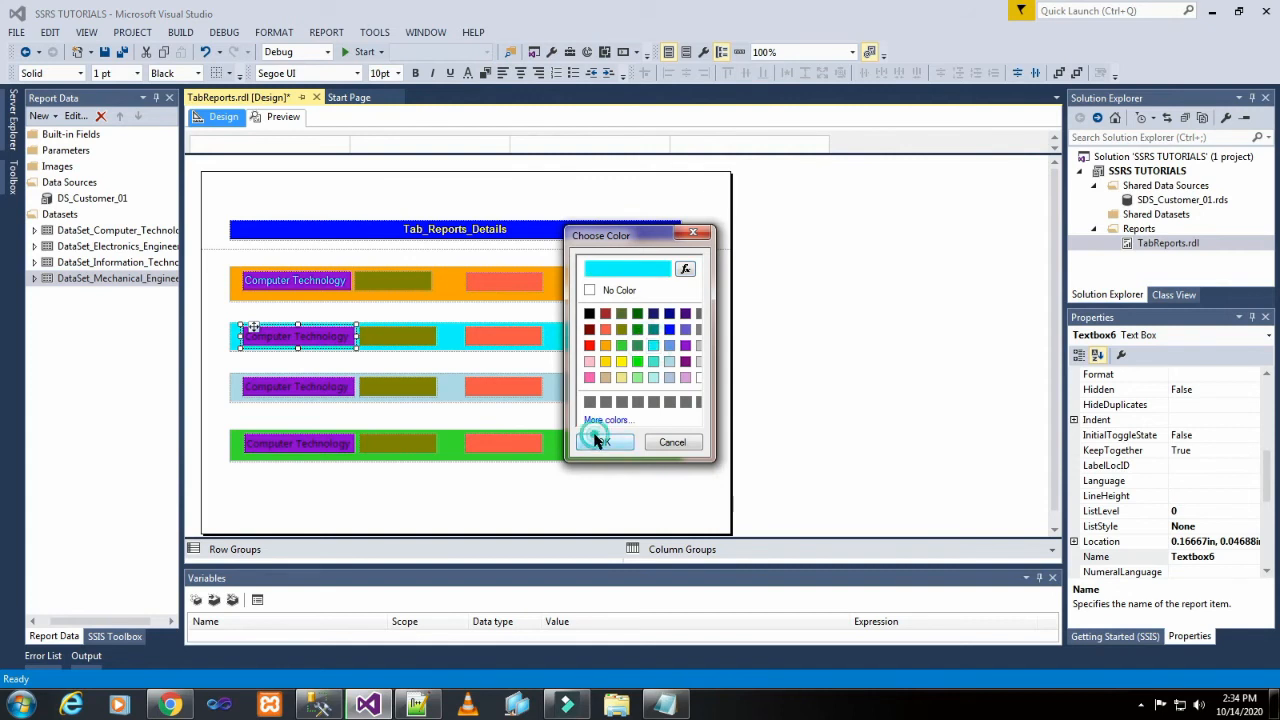
left_click(604, 442)
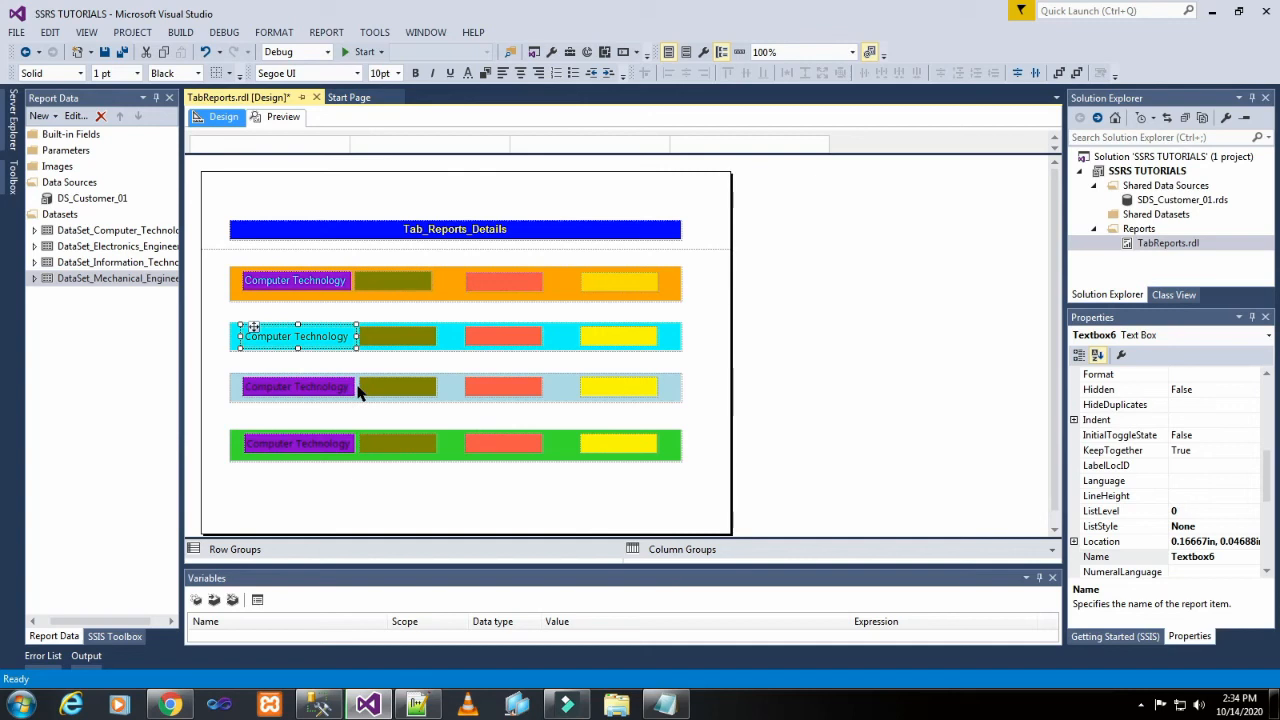
key("ctrl+z")
Step: Set the font color of the Computer Technology text box in the aqua row to Aqua
left_click(467, 73)
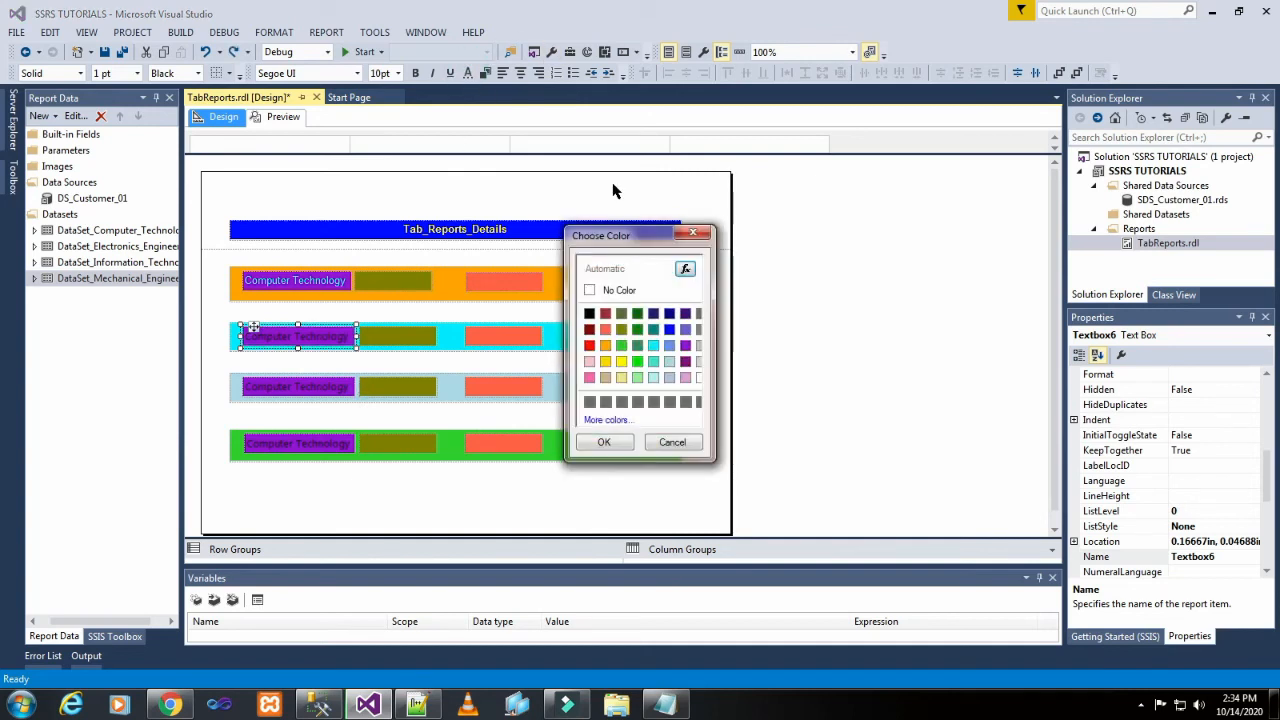
left_click(655, 346)
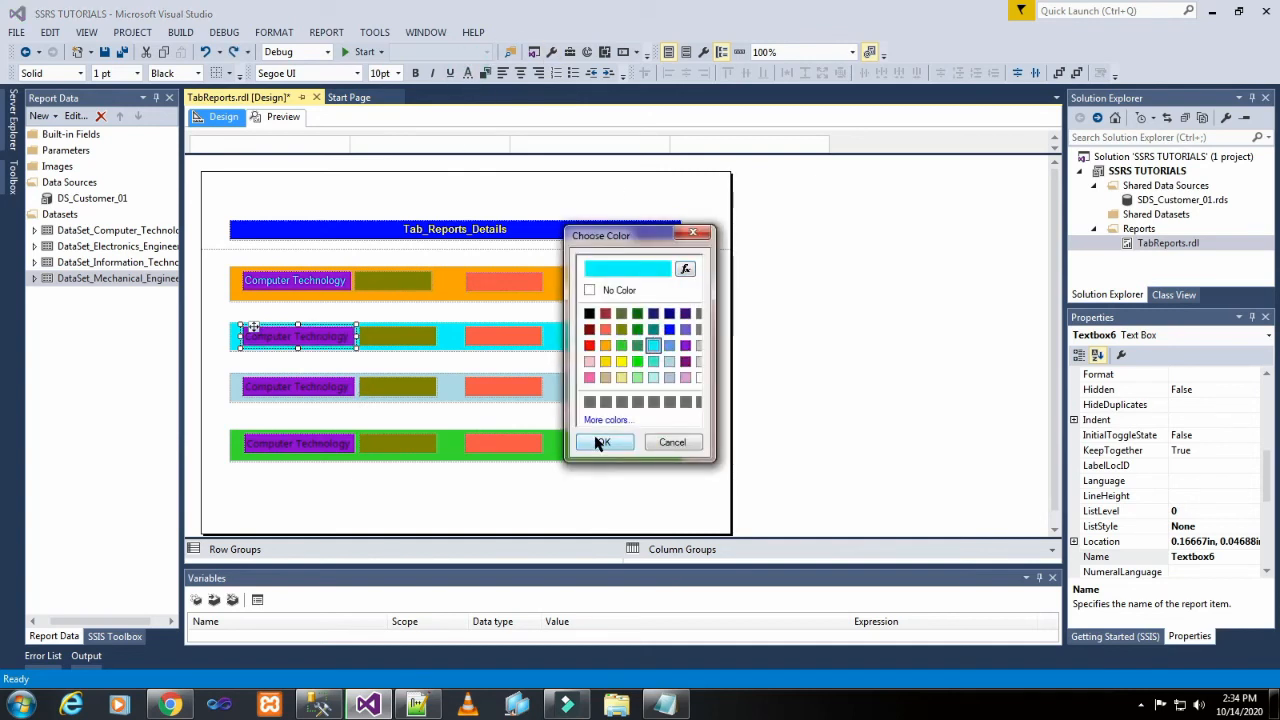
left_click(600, 441)
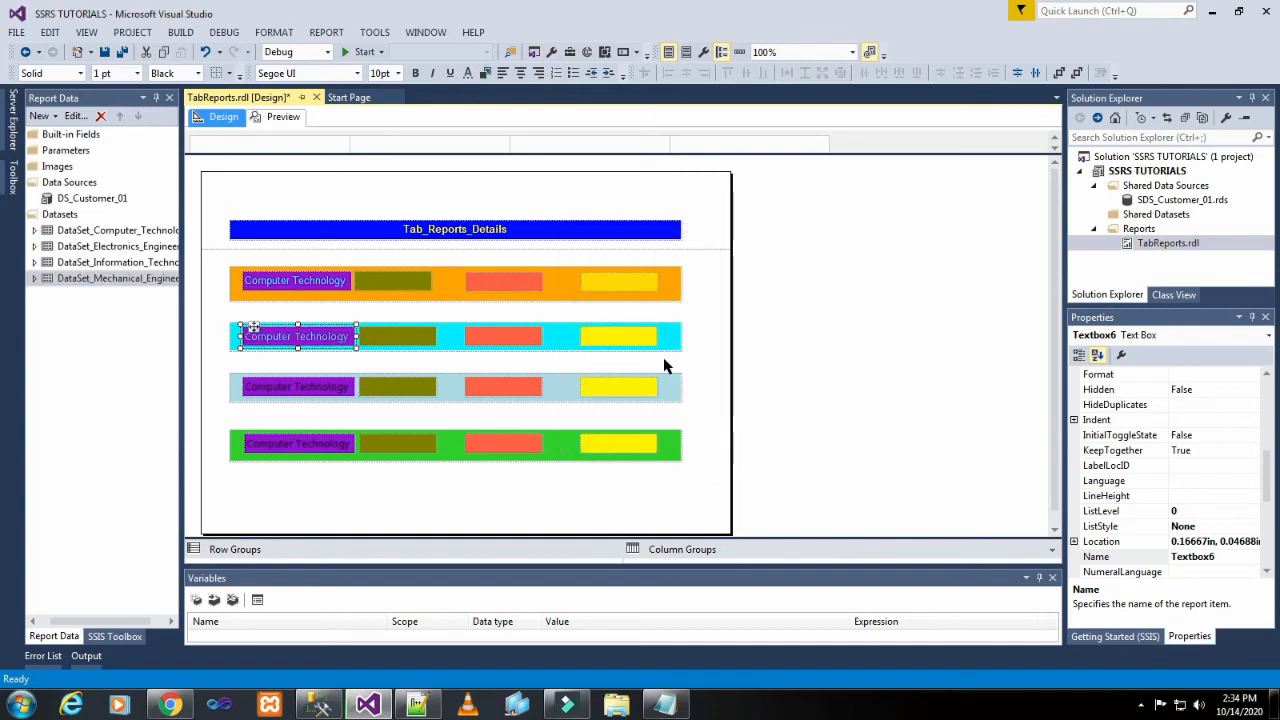
Step: Set the font color of the Computer Technology text box in the light blue row to Aqua
left_click(236, 401)
left_click(255, 386)
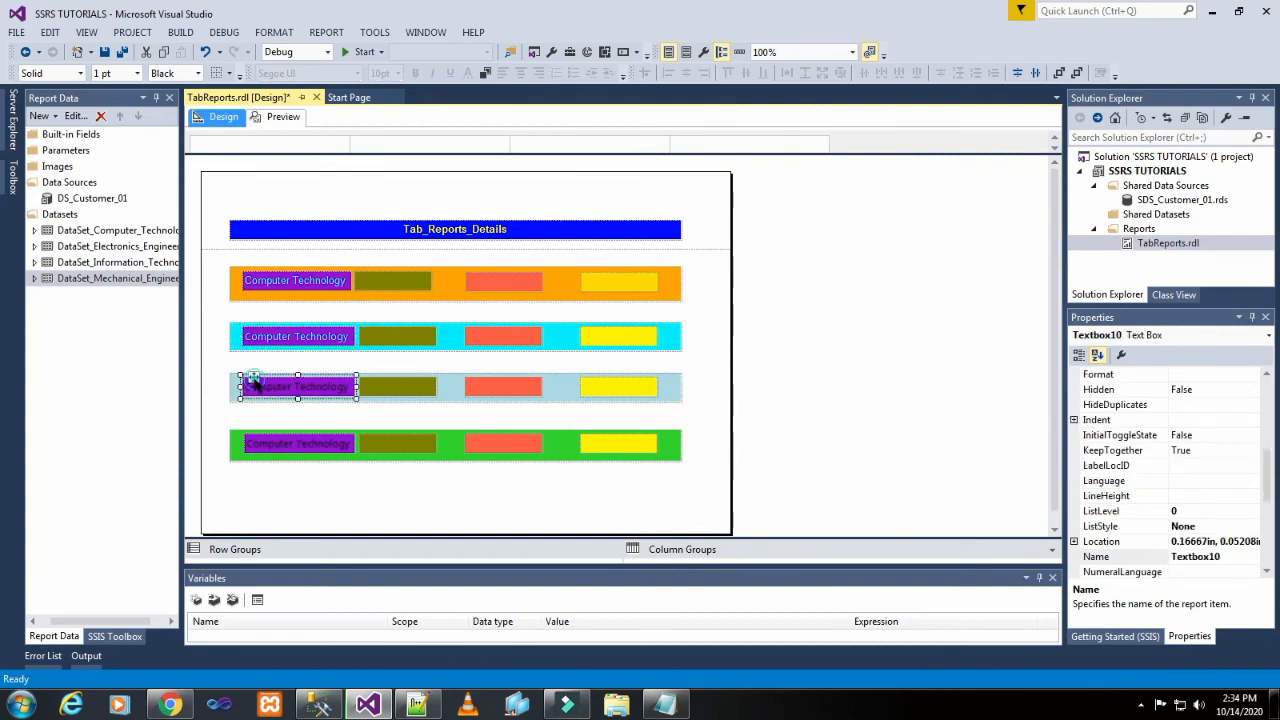
left_click(466, 74)
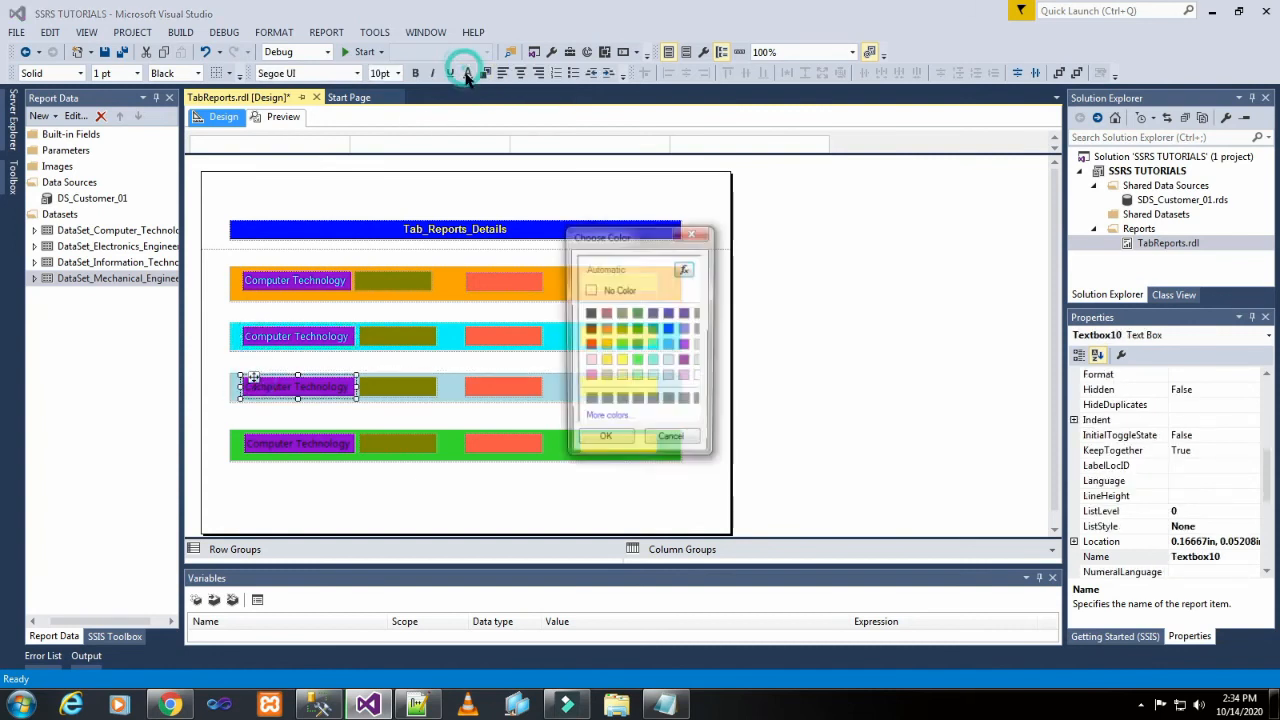
left_click(657, 346)
left_click(604, 442)
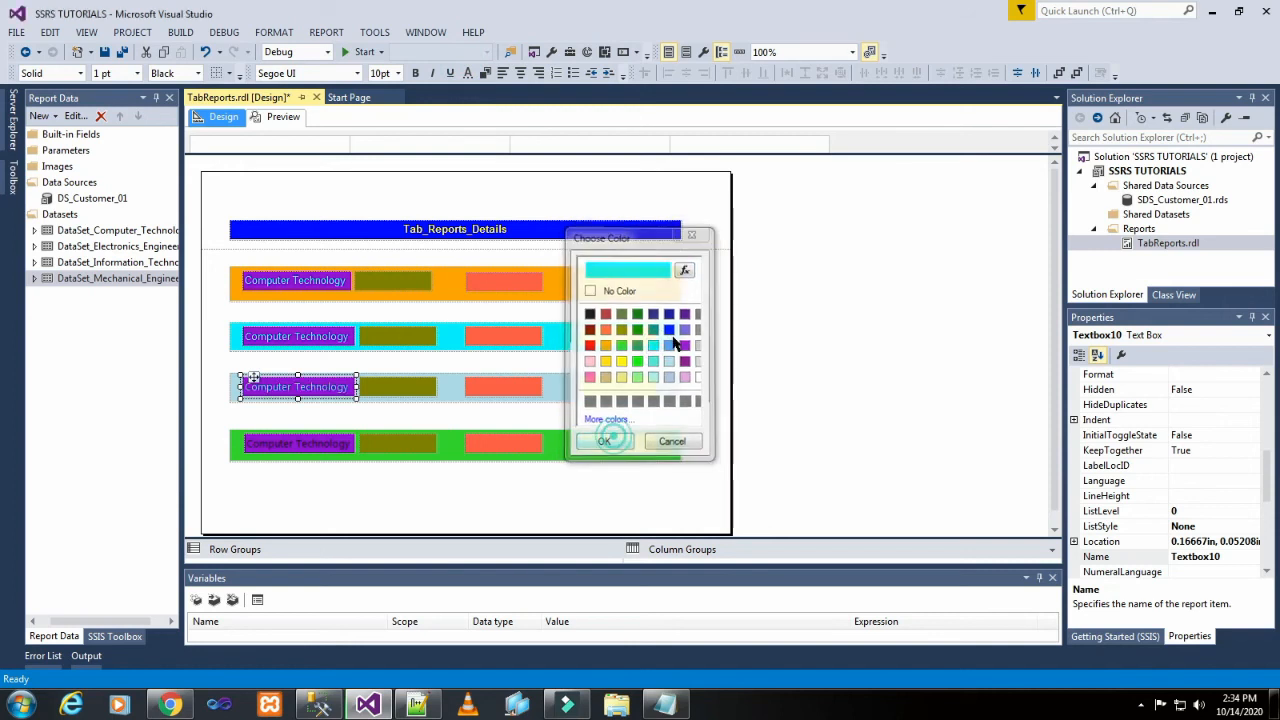
left_click(379, 465)
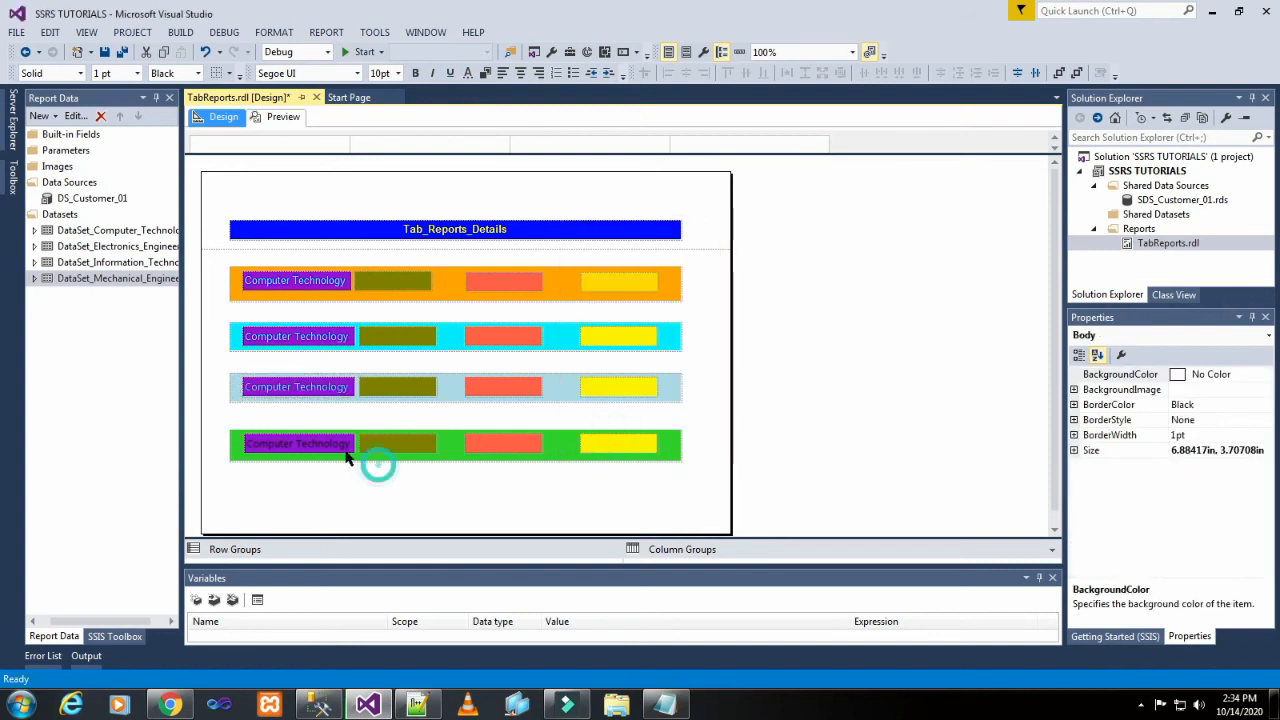
Step: Set the font color of the Computer Technology text box in the green row to Aqua
left_click(252, 440)
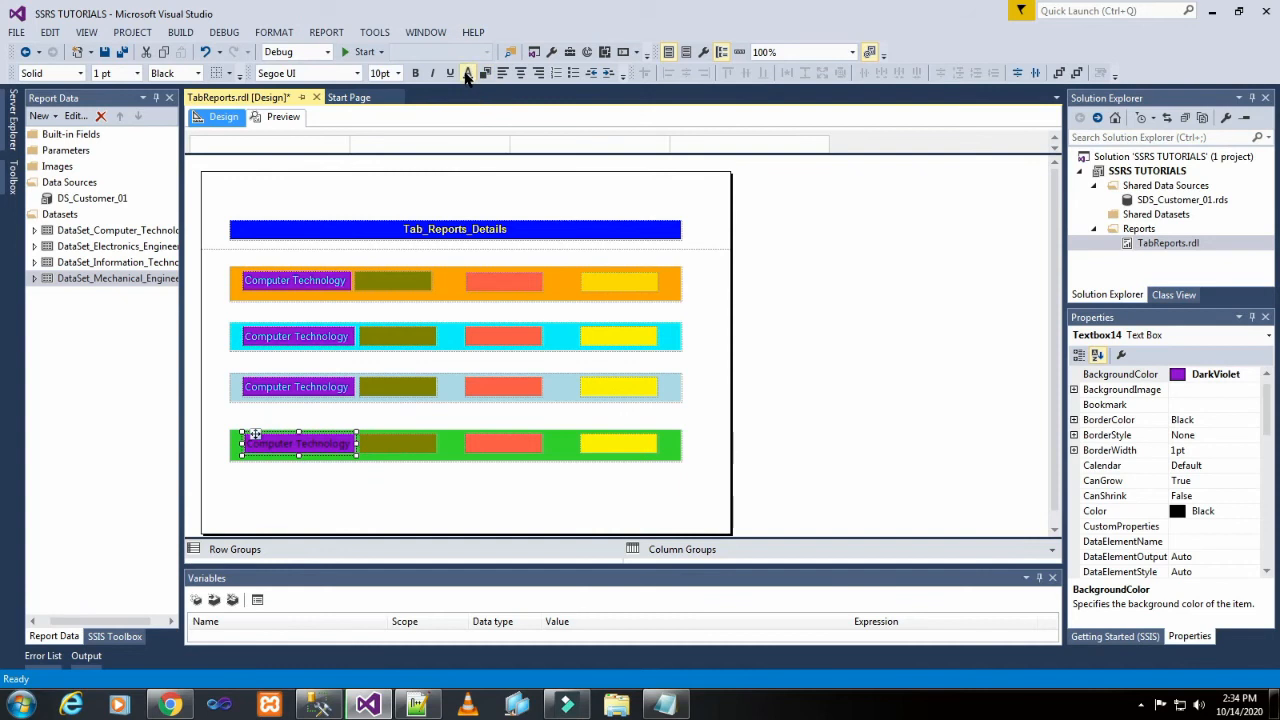
left_click(466, 74)
left_click(654, 346)
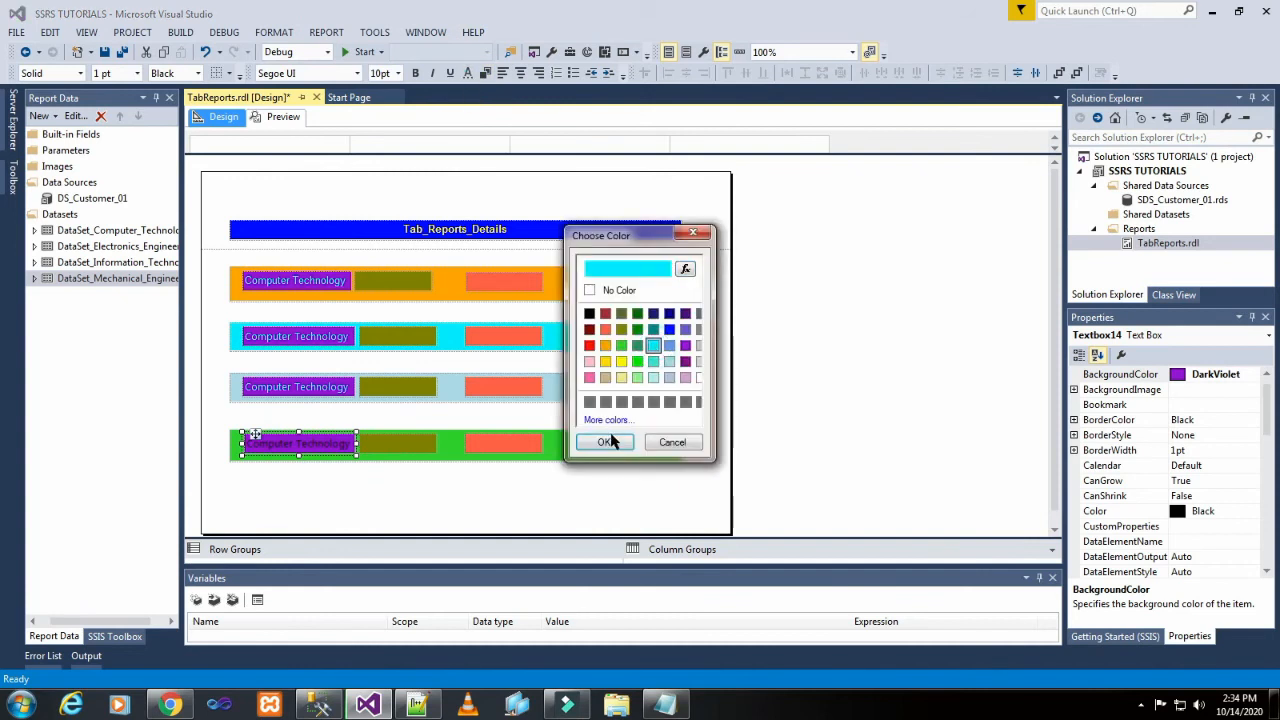
left_click(604, 442)
left_click(695, 350)
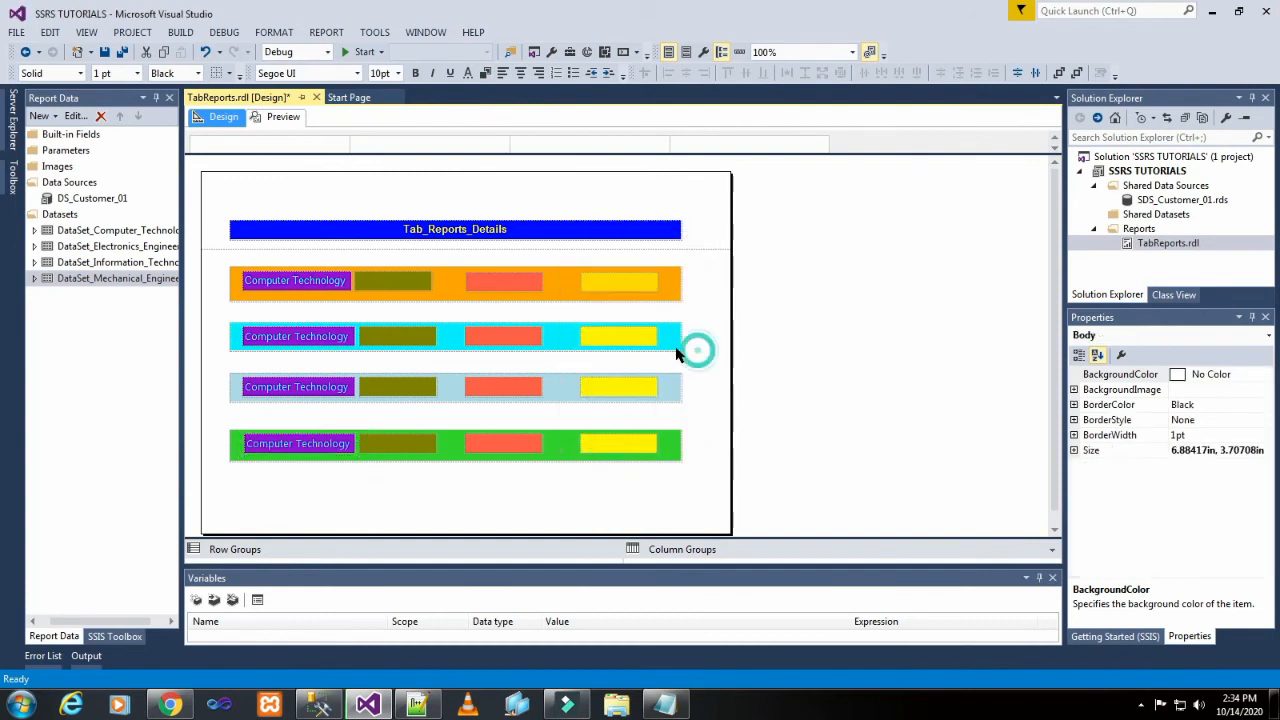
Step: Copy "Electronics Engineering" from the Notepad list into the olive text box of the orange row
left_click(404, 287)
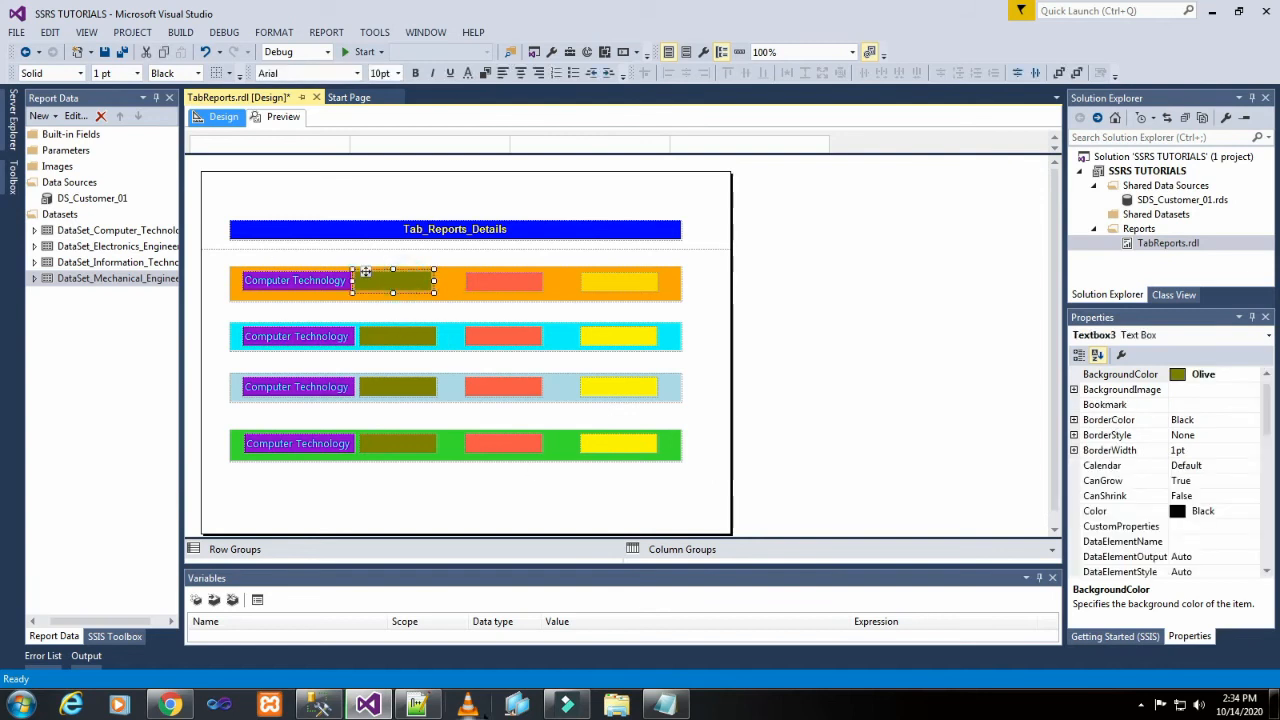
left_click(665, 705)
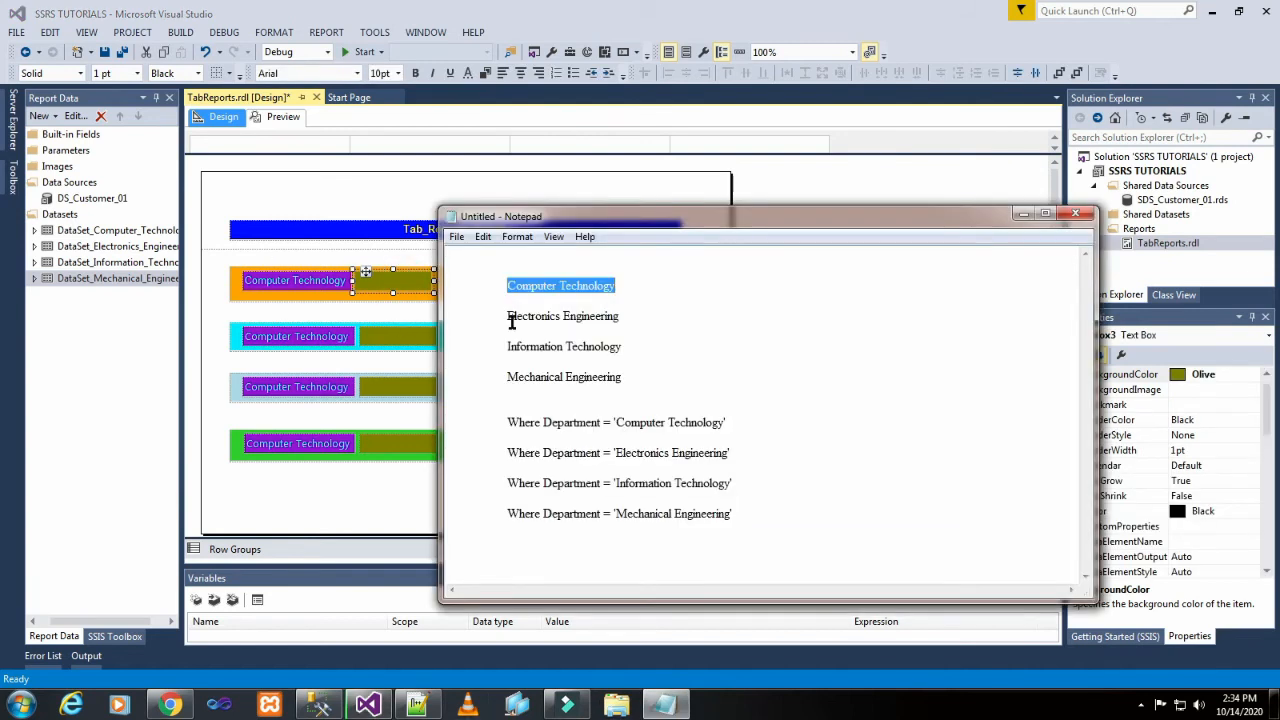
left_click_drag(507, 316, 620, 316)
key("ctrl+c")
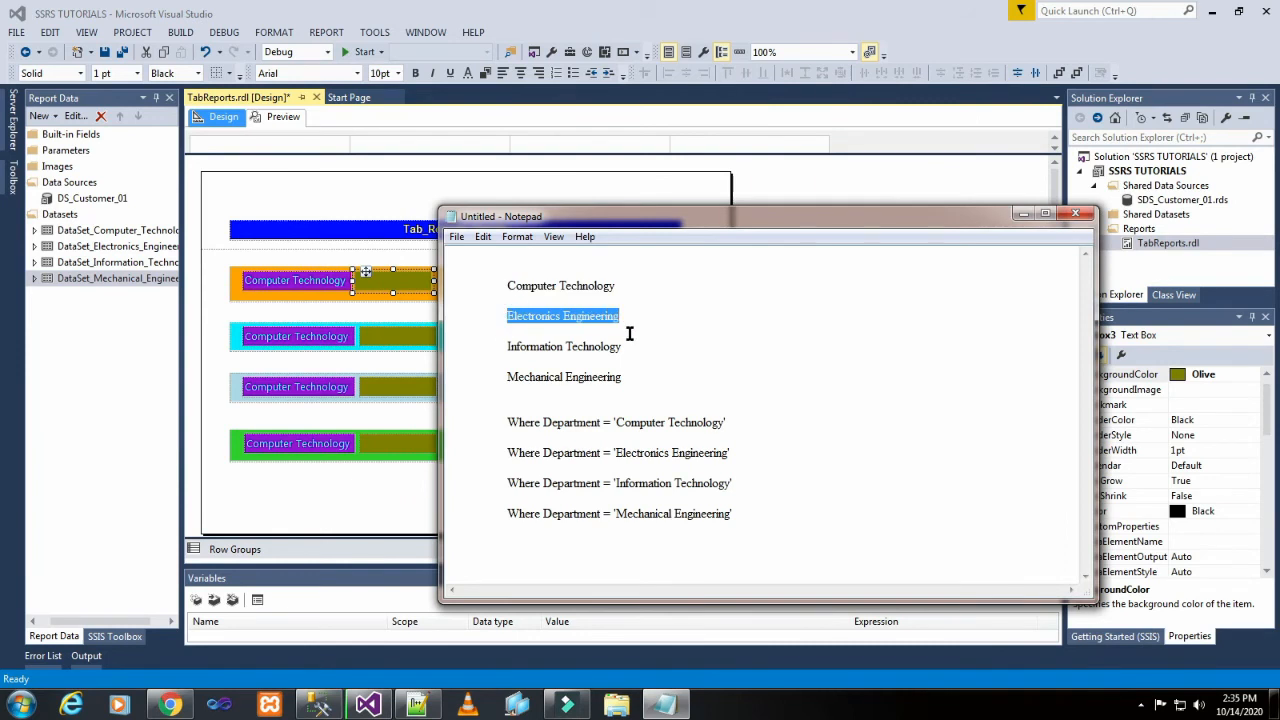
left_click(310, 516)
left_click(404, 287)
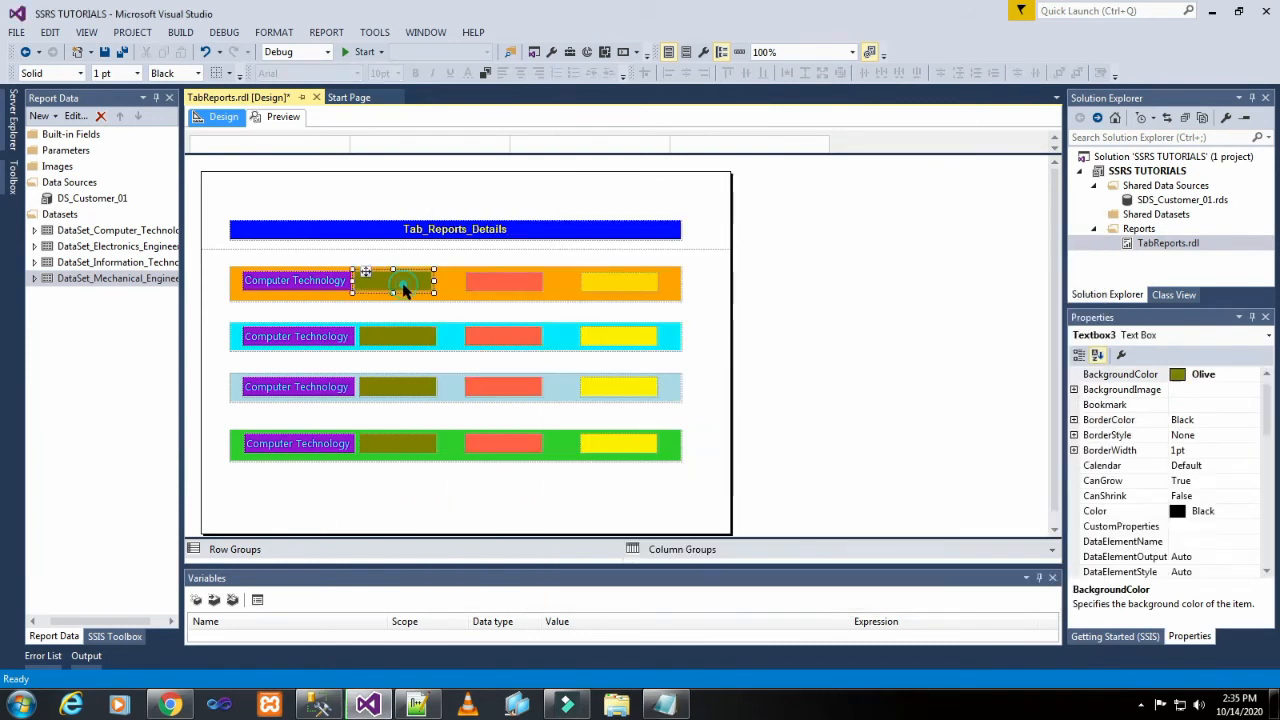
left_click(401, 287)
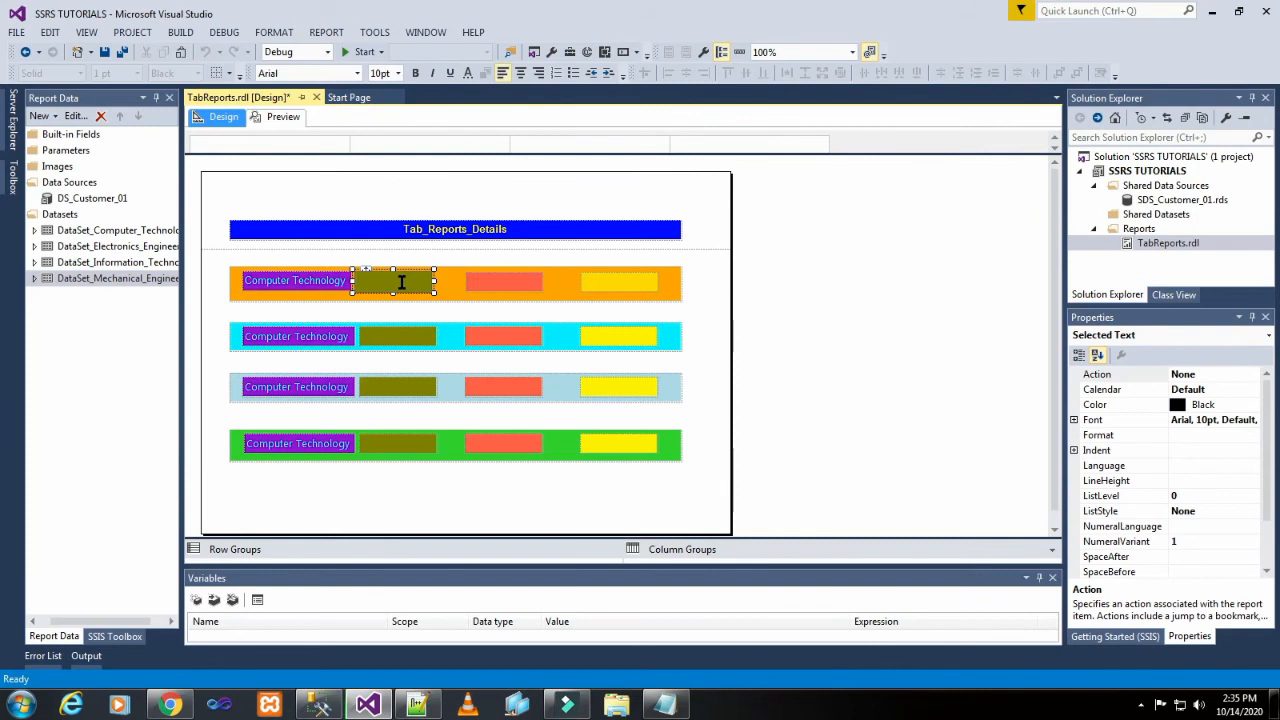
key("ctrl+v")
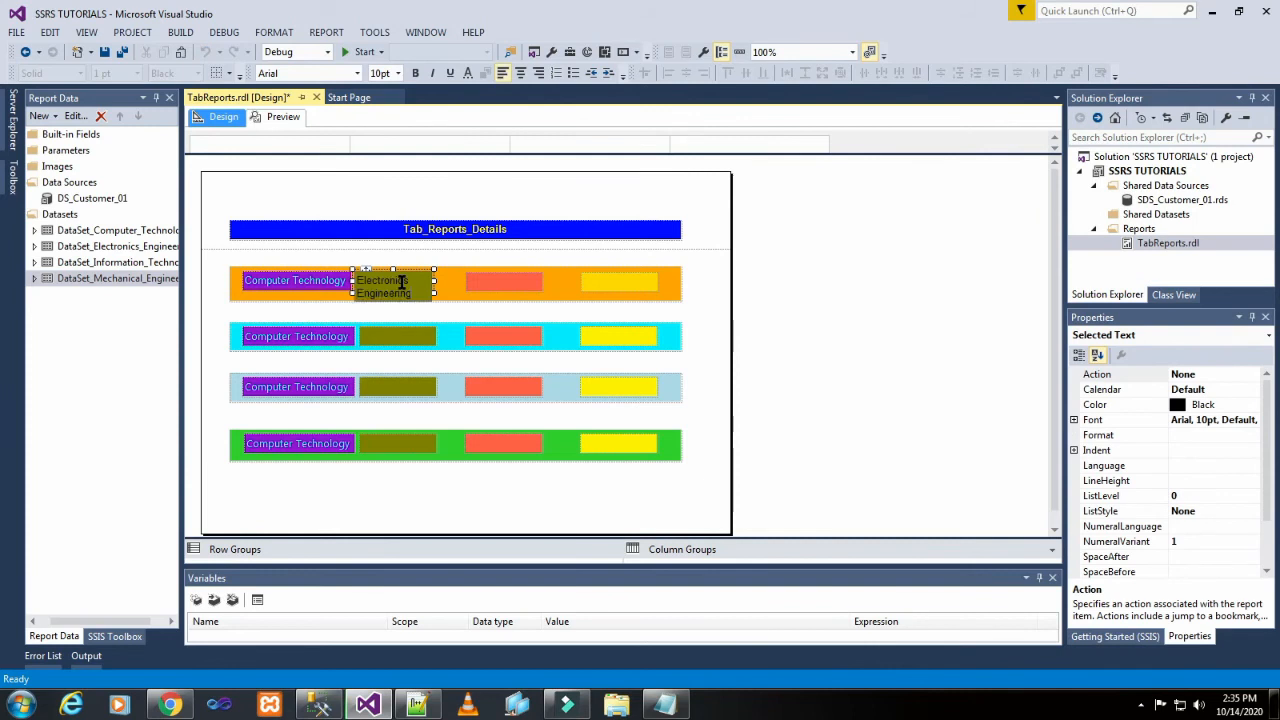
Step: Paste "Electronics Engineering" into the olive text boxes of the aqua, light blue and green rows
left_click(406, 334)
left_click(406, 333)
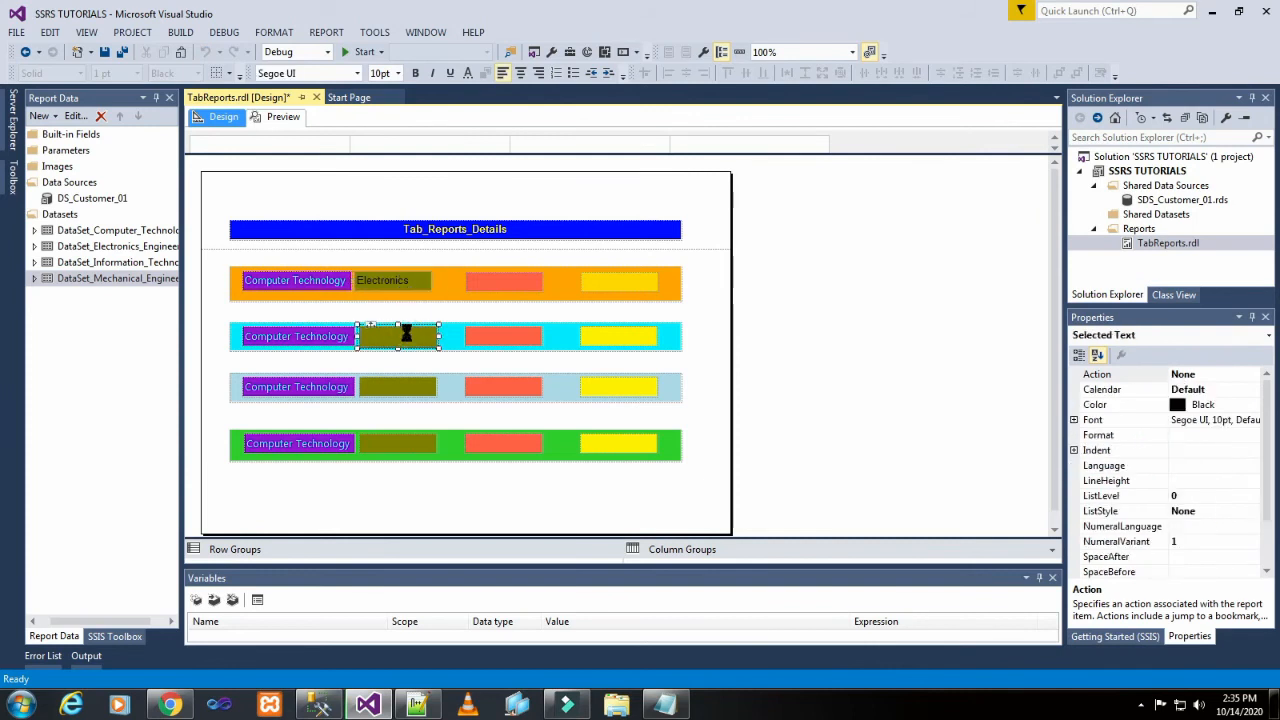
key("ctrl+v")
left_click(400, 389)
left_click(399, 390)
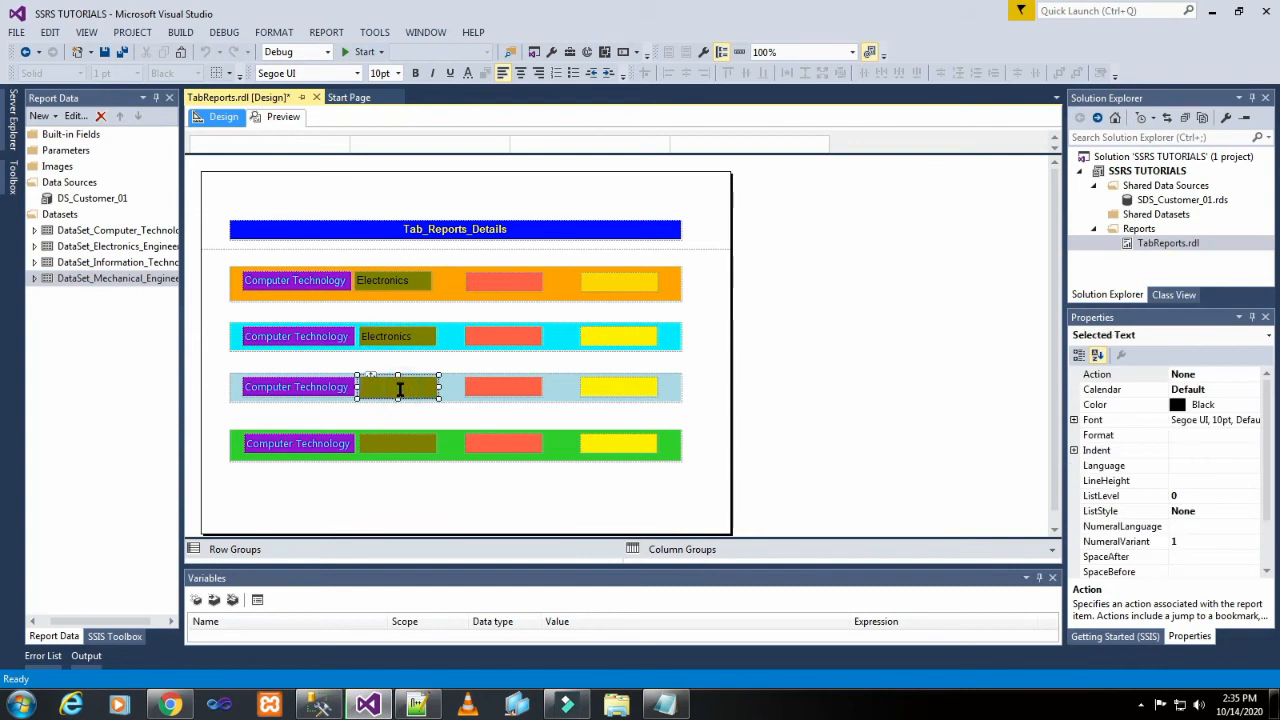
key("ctrl+v")
left_click(400, 443)
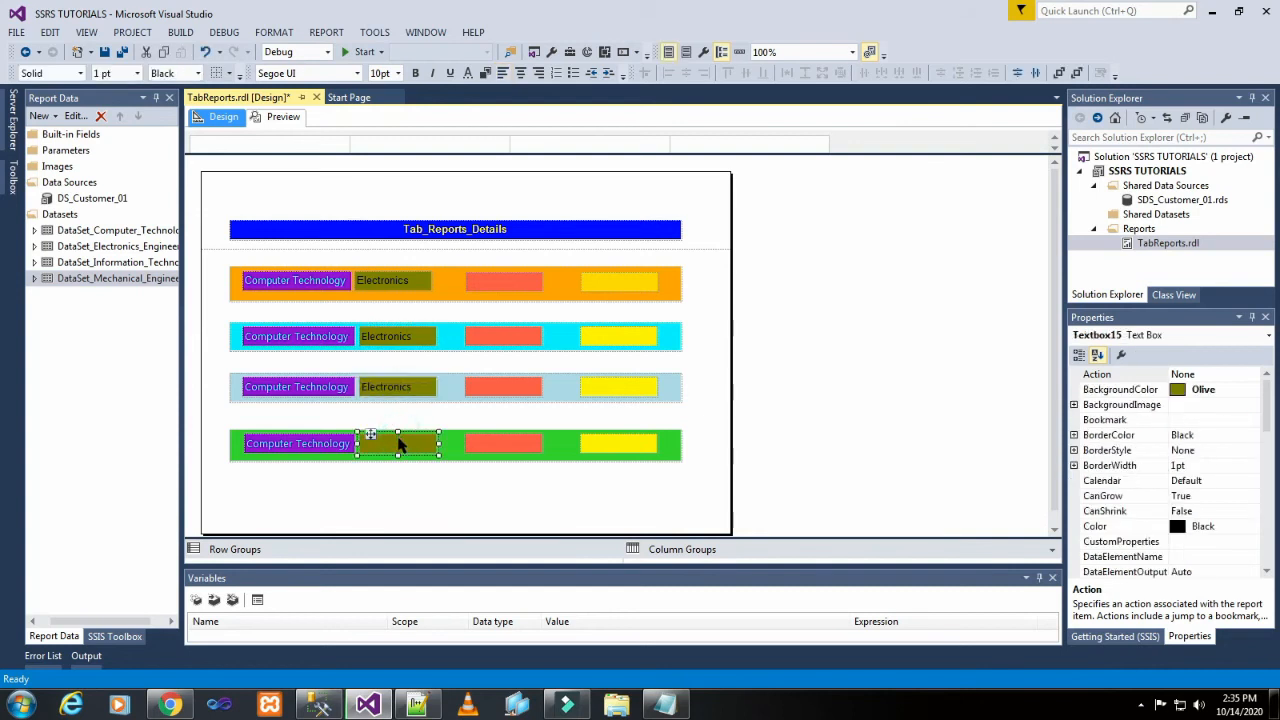
left_click(398, 443)
key("ctrl+v")
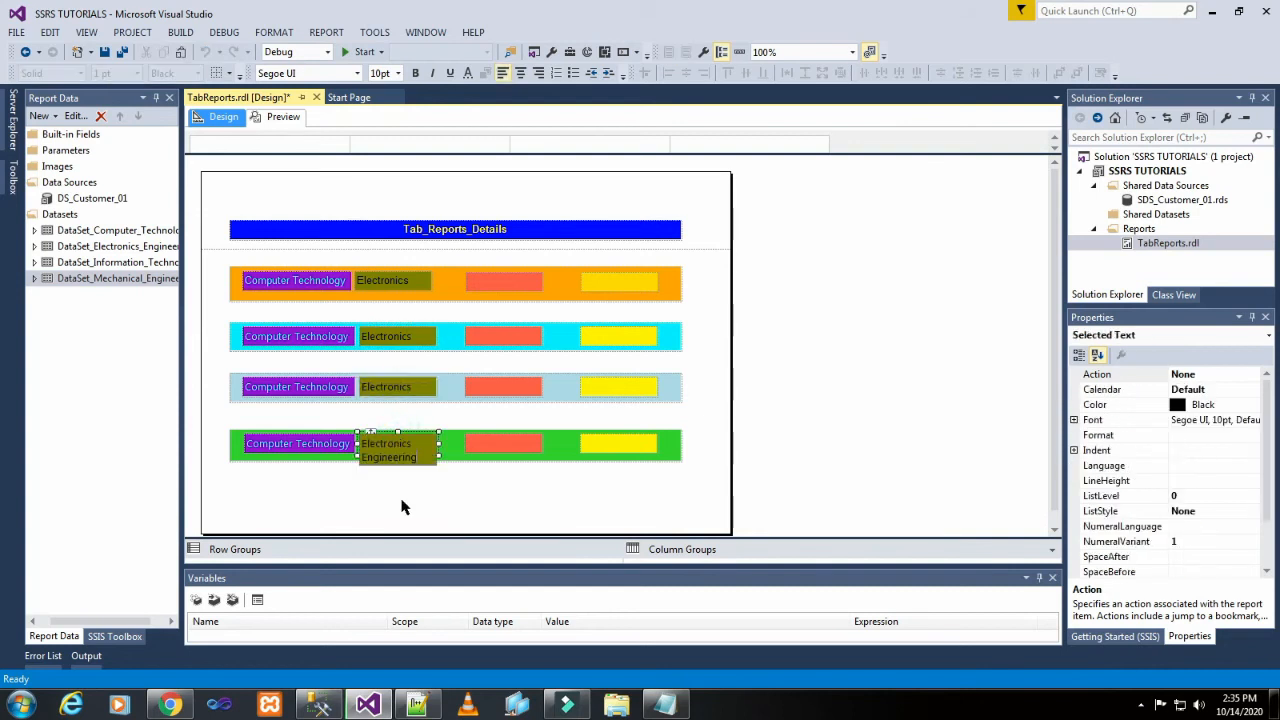
left_click(401, 507)
Step: Widen the orange row's olive text box so "Electronics Engineering" fits on one line, and narrow the tomato box from its left edge to clear it
left_click(420, 285)
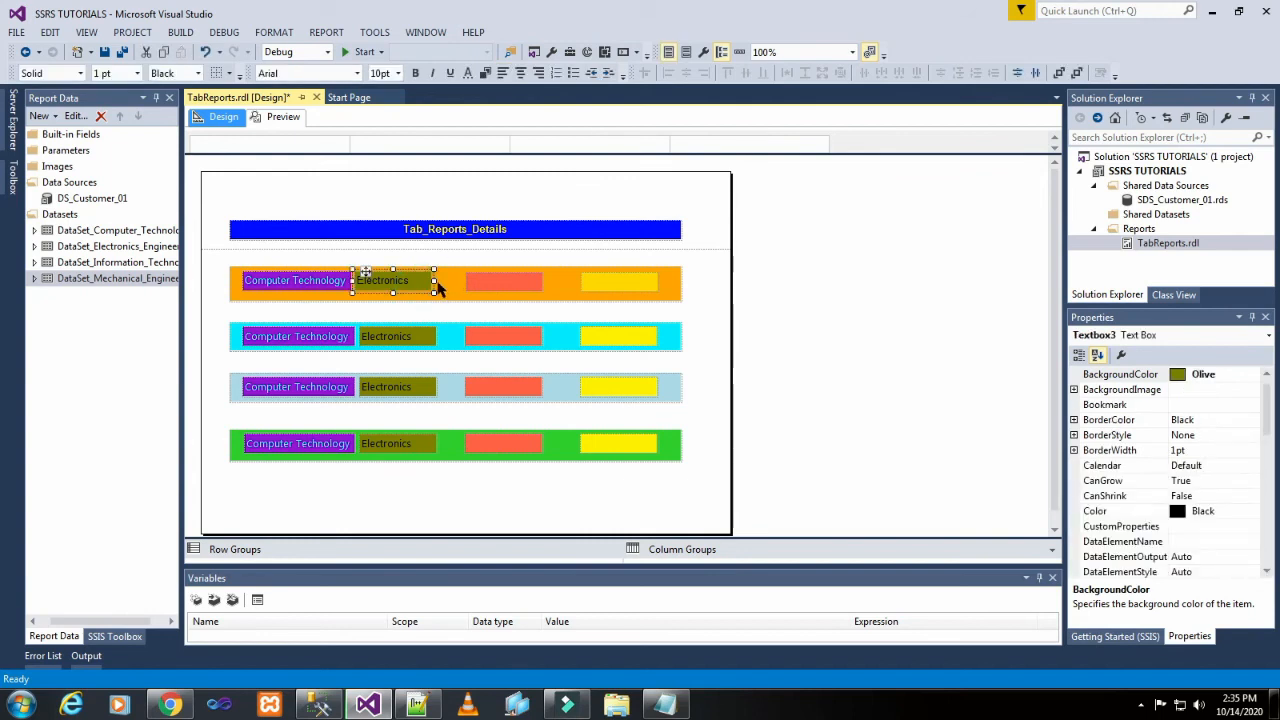
left_click_drag(435, 281, 476, 282)
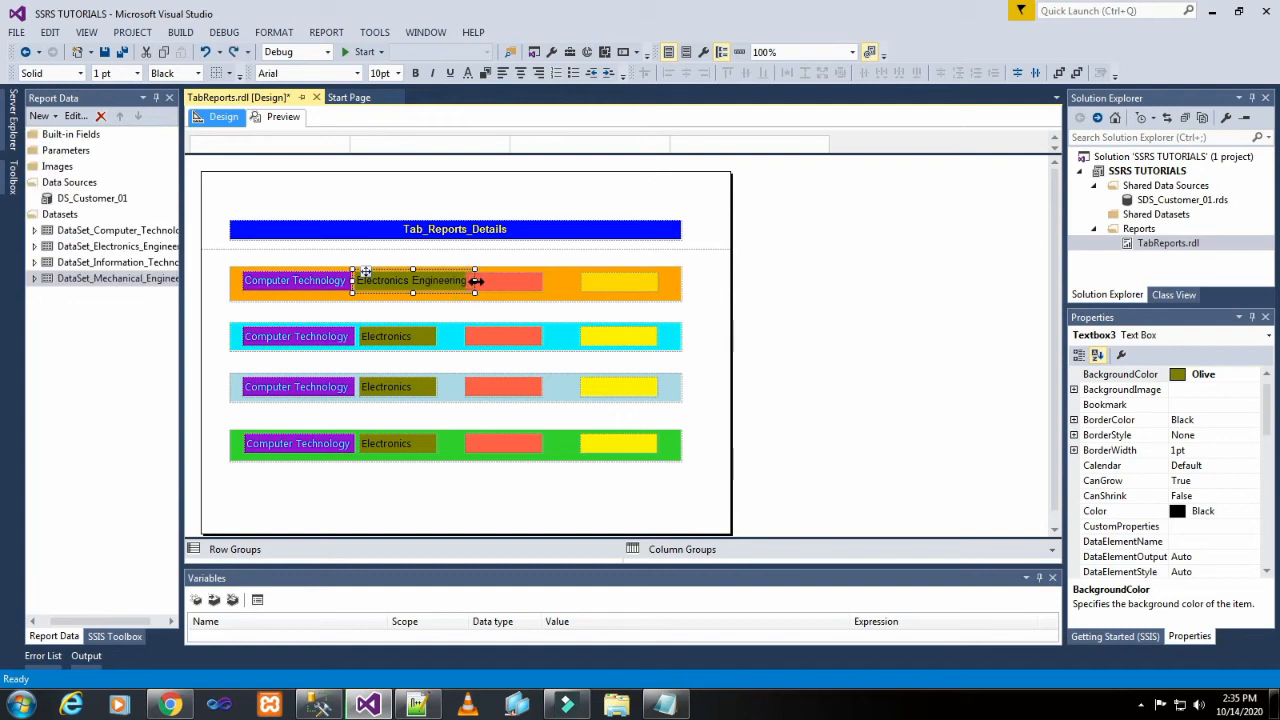
left_click(505, 281)
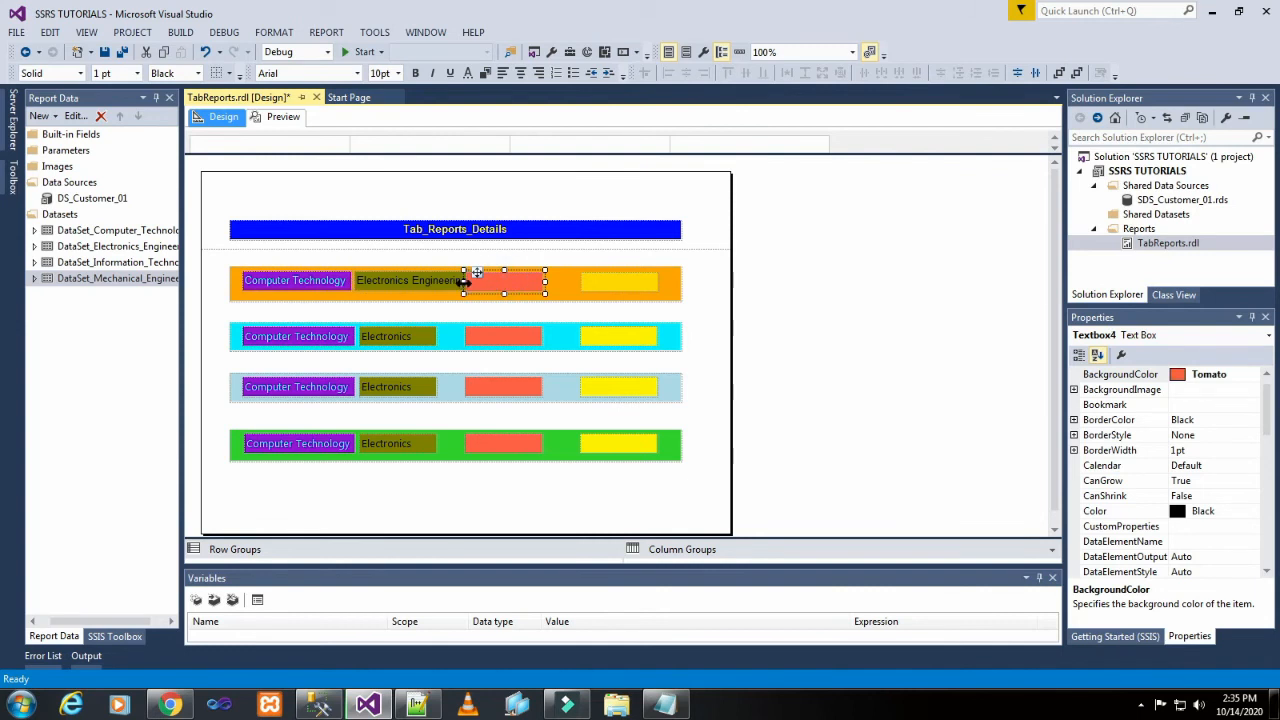
left_click_drag(470, 282, 481, 283)
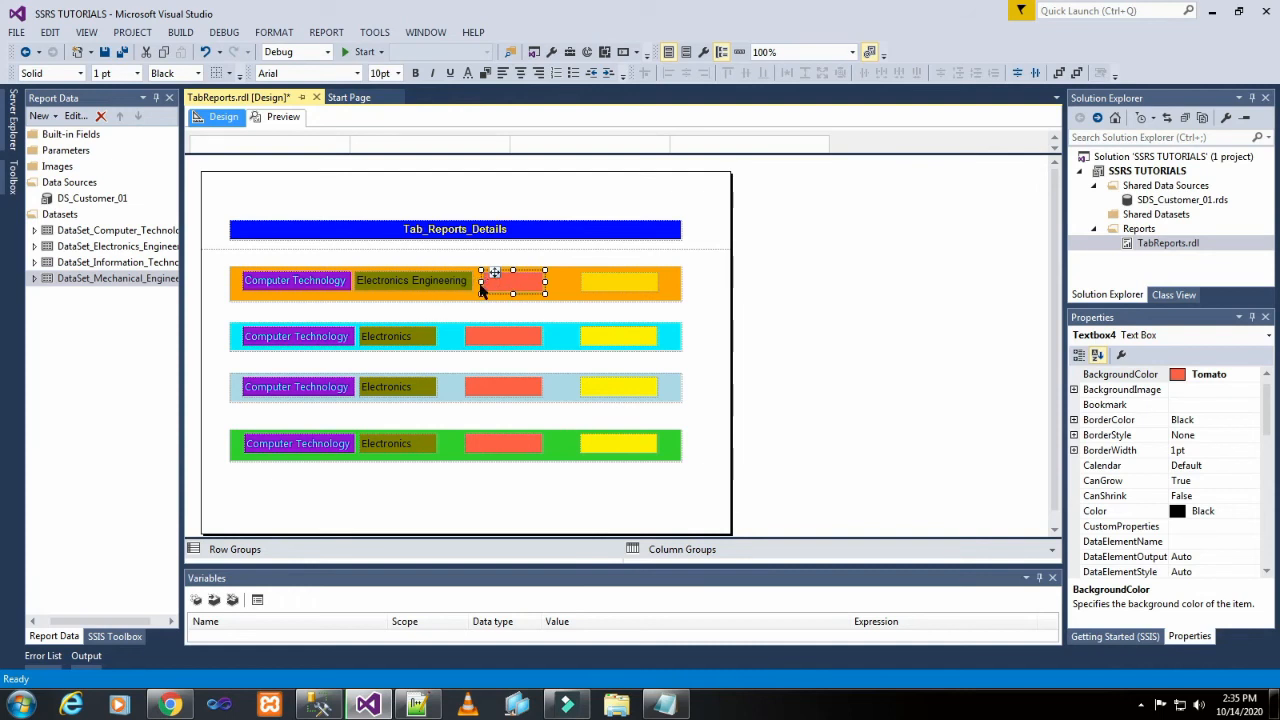
left_click_drag(480, 282, 477, 282)
left_click(634, 251)
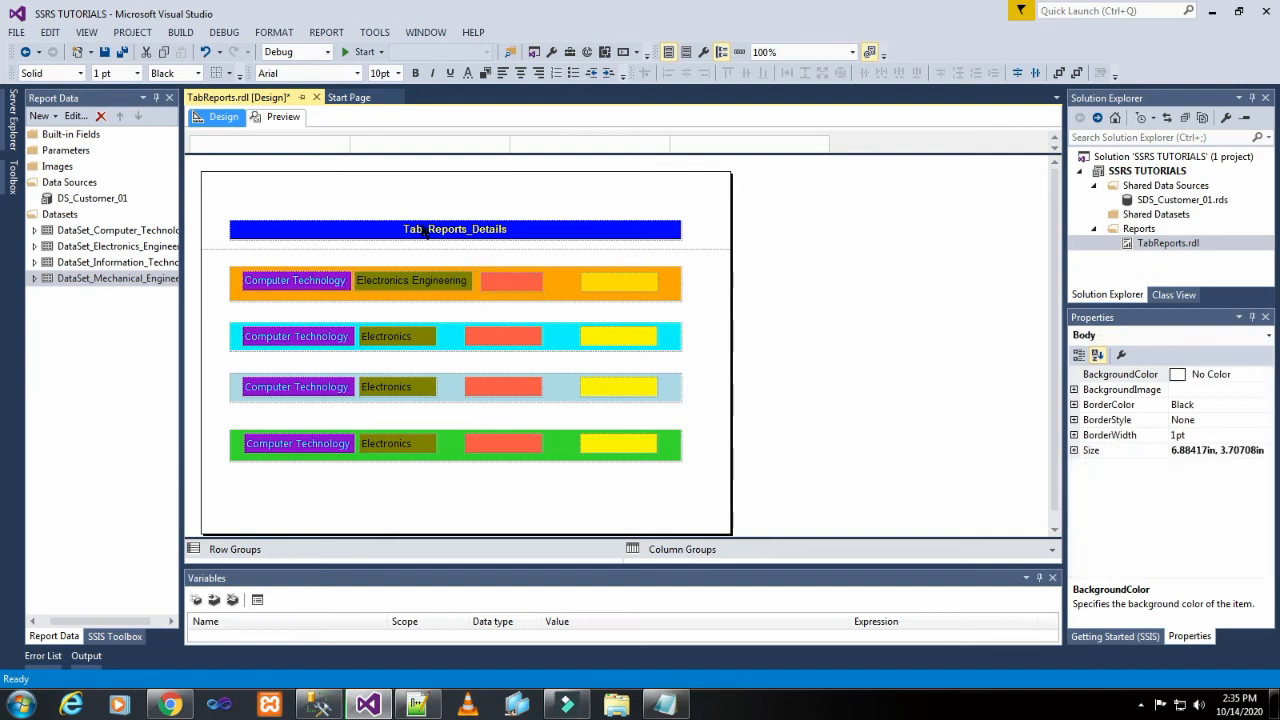
Step: Widen the aqua row's olive text box to fit "Electronics Engineering" on one line, and pull in the tomato box's left edge to clear it
left_click(434, 337)
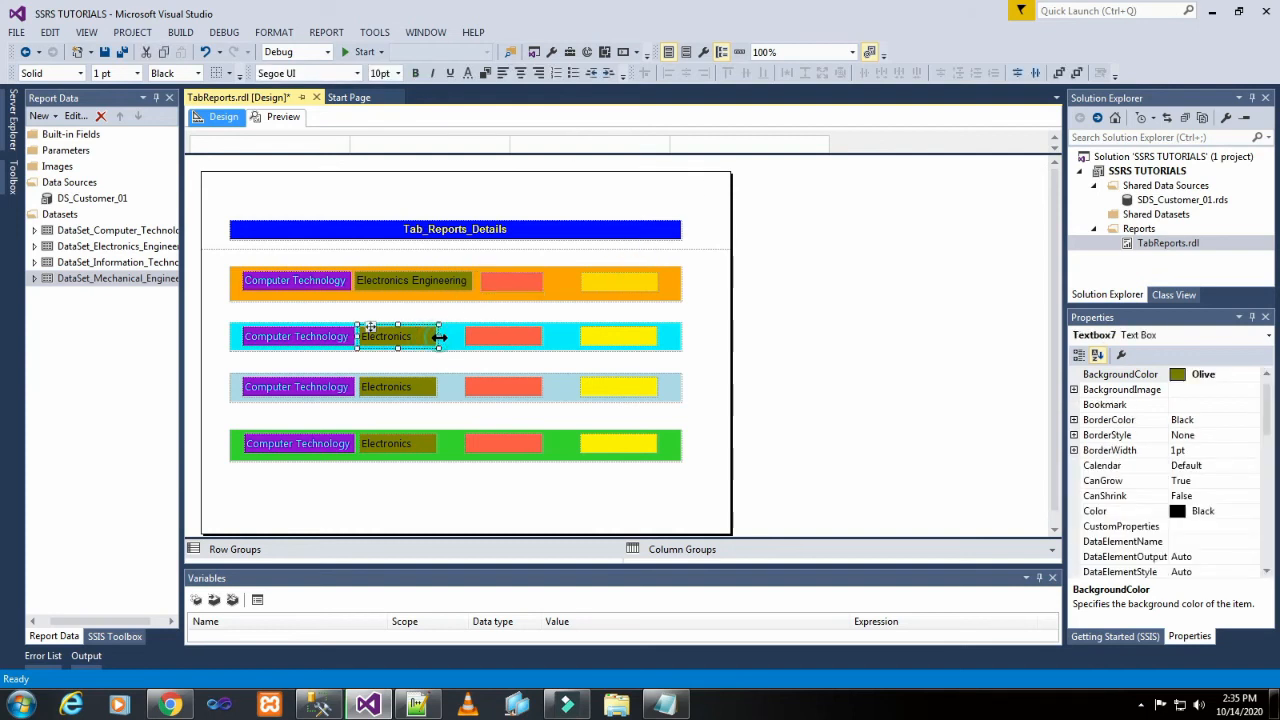
left_click_drag(439, 337, 474, 337)
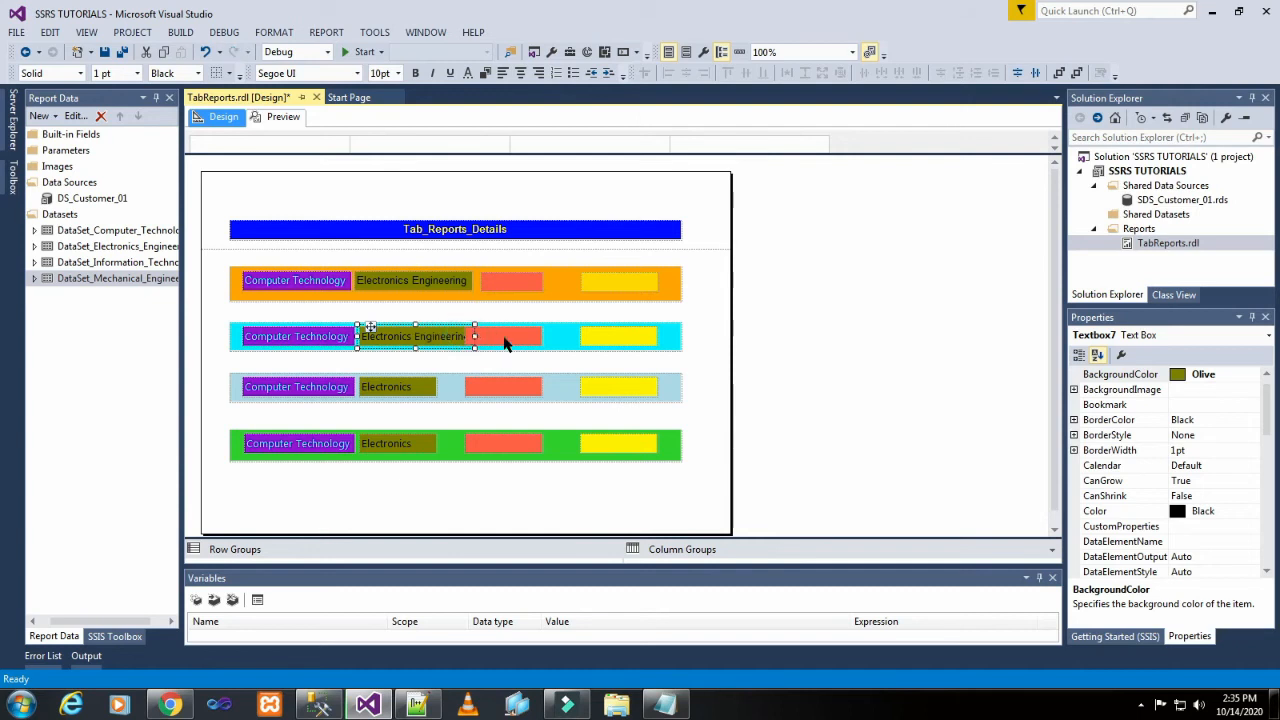
left_click(490, 338)
left_click_drag(462, 337, 479, 336)
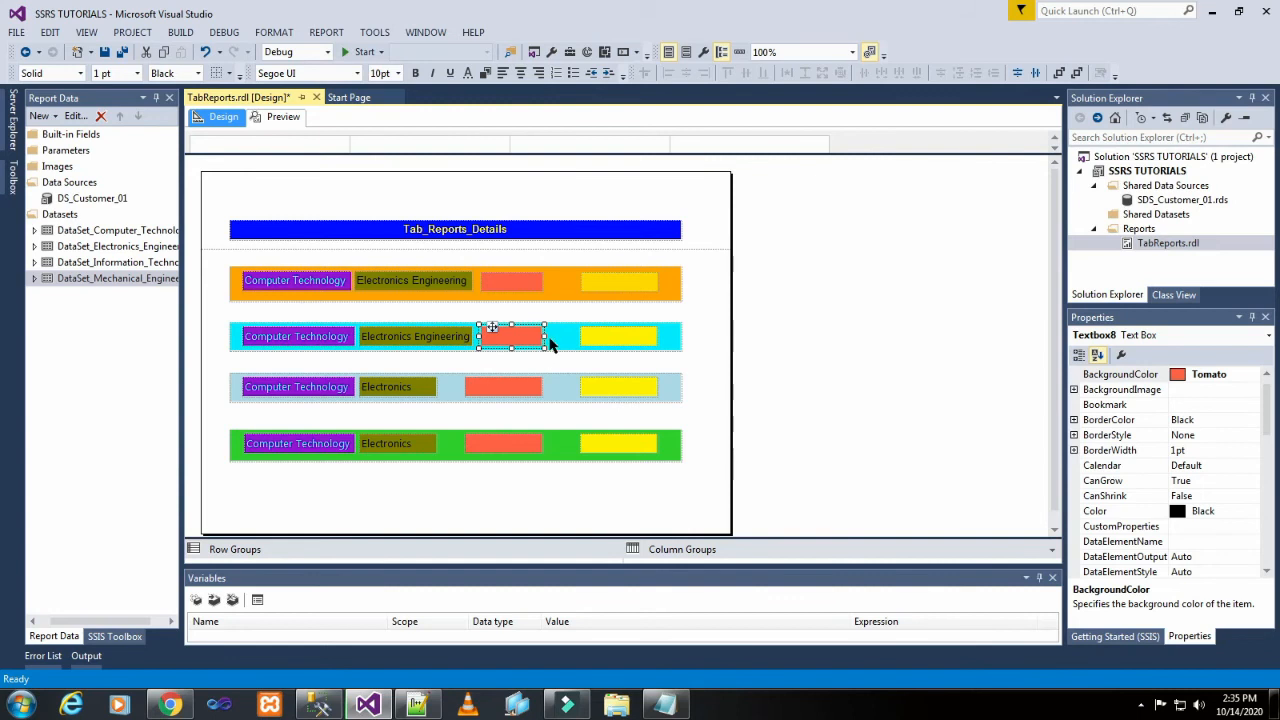
left_click(554, 346)
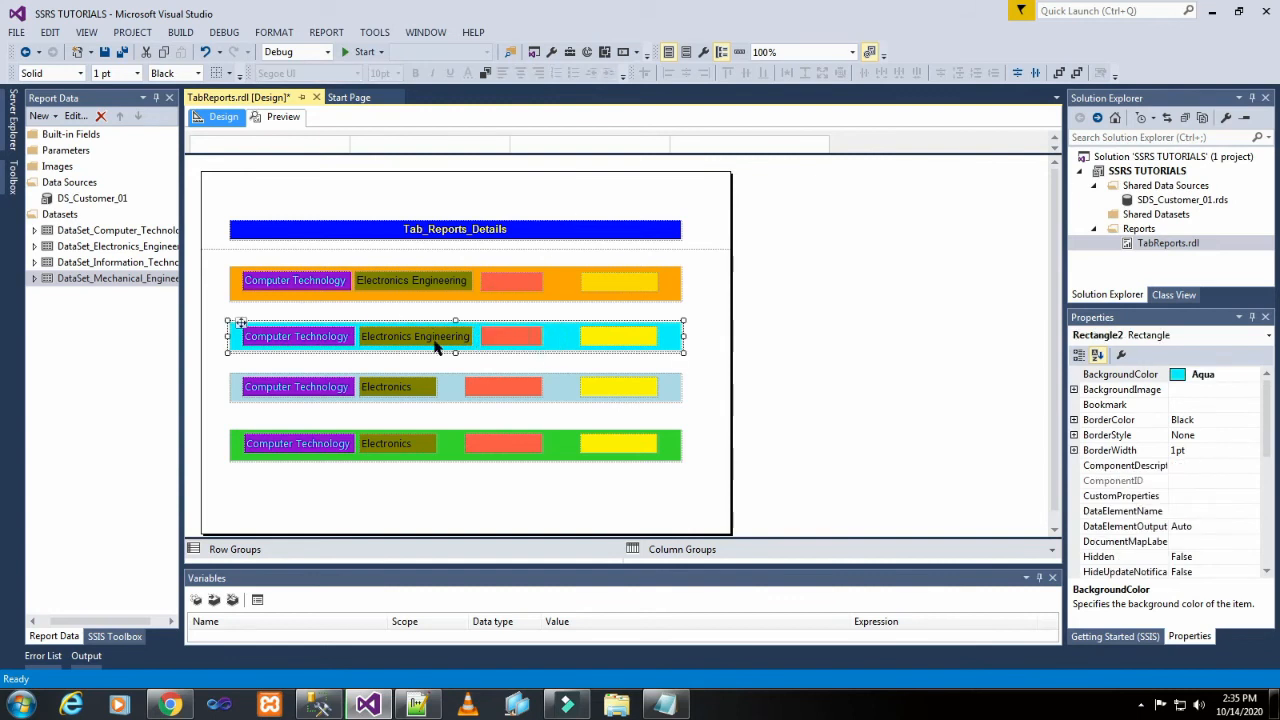
Step: Widen the light blue row's olive text box to fit "Electronics Engineering" on one line, and pull in the tomato box's left edge to clear it
left_click(429, 387)
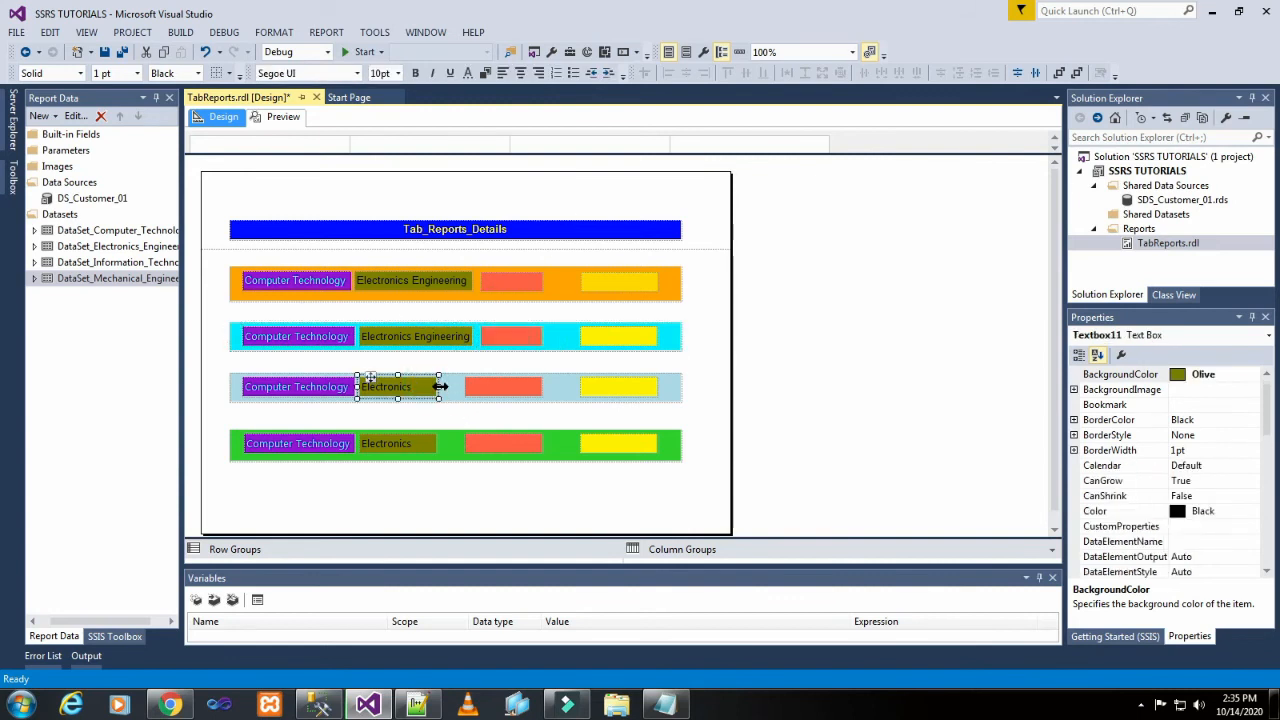
mouse_move(440, 387)
left_mouse_down()
mouse_move(474, 386)
mouse_move(462, 387)
left_mouse_up()
left_click(490, 390)
left_click(463, 389)
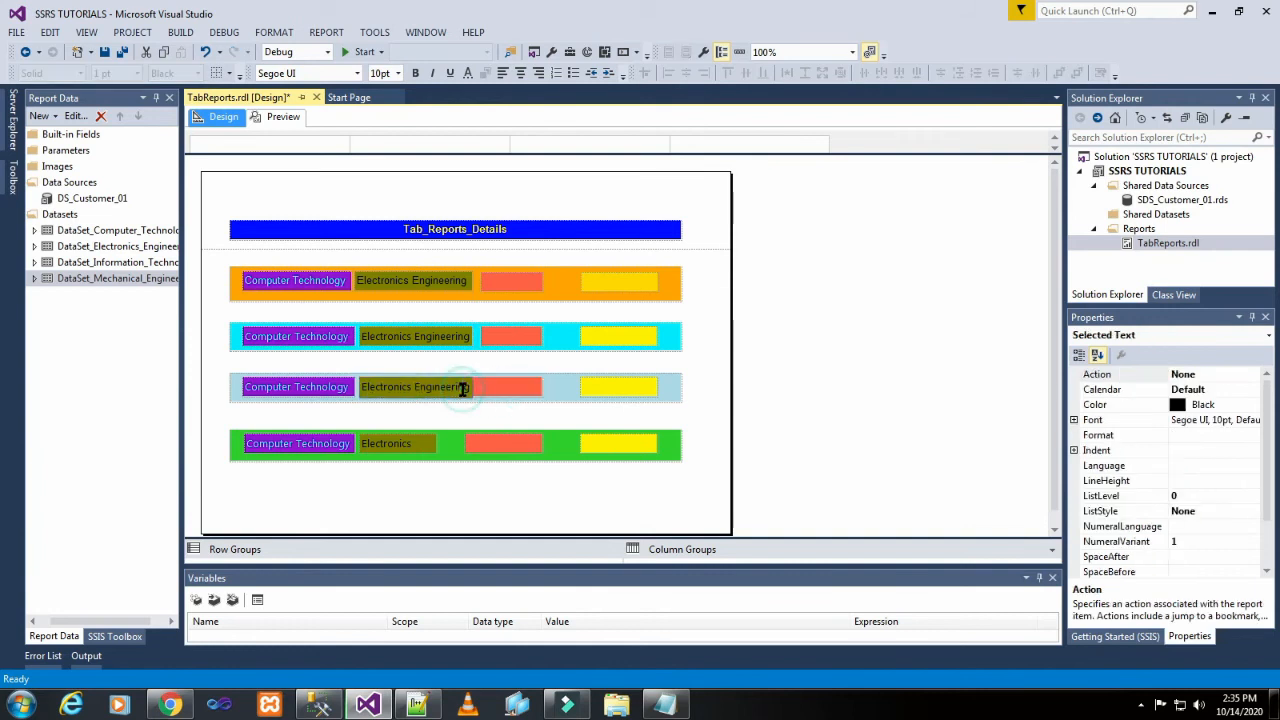
left_click(497, 388)
left_click_drag(466, 387, 478, 384)
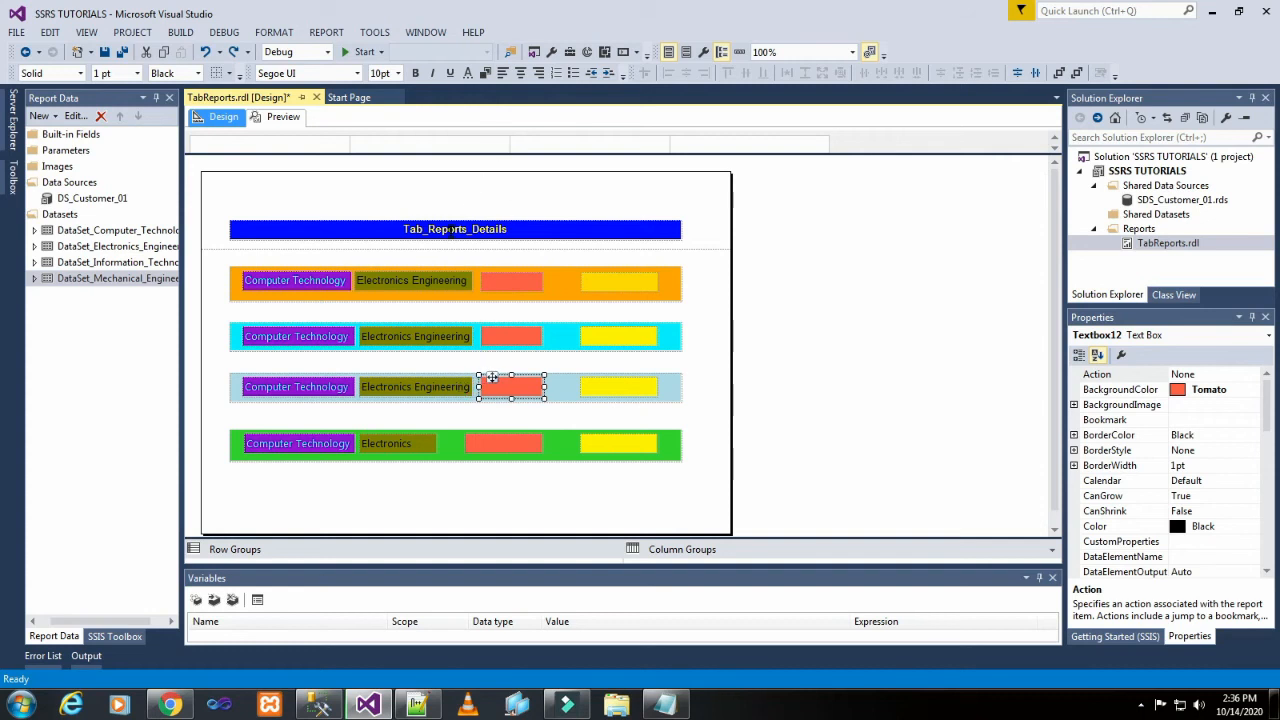
Step: Widen the green row's olive text box to fit "Electronics Engineering" on one line, and narrow the tomato box from its left edge
left_click(434, 449)
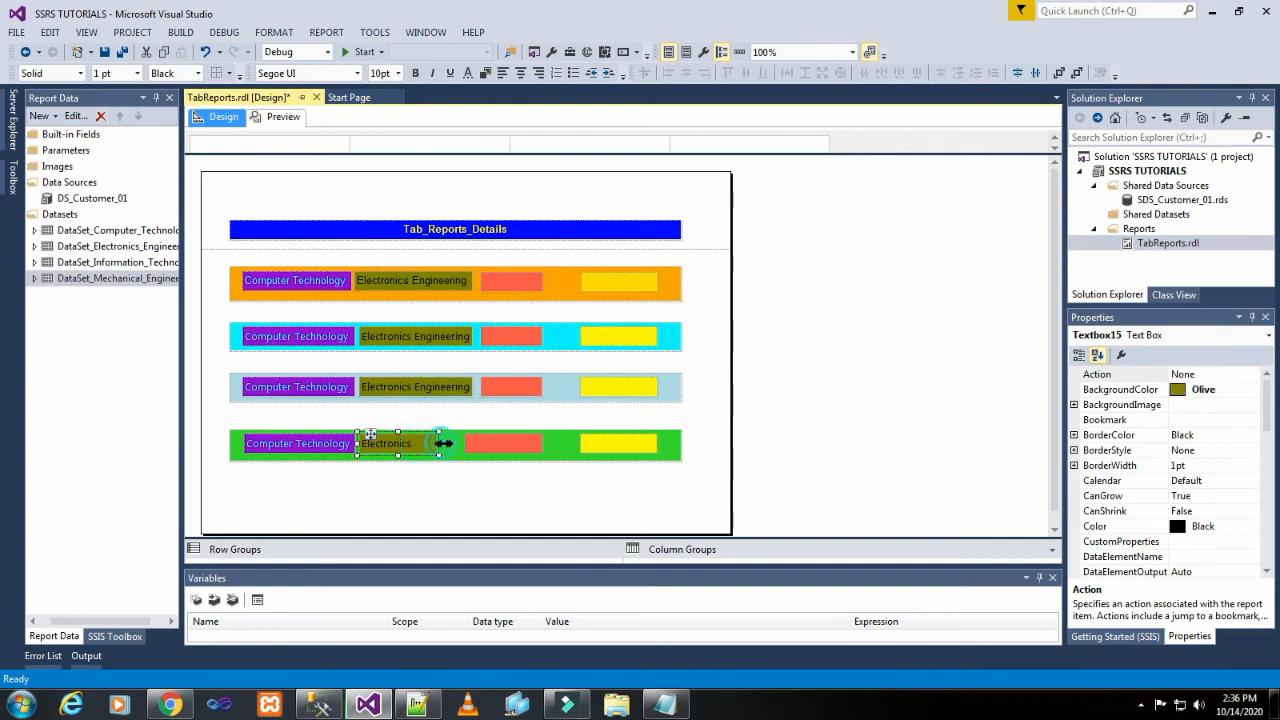
left_click_drag(443, 443, 476, 438)
left_click(510, 455)
left_click(575, 422)
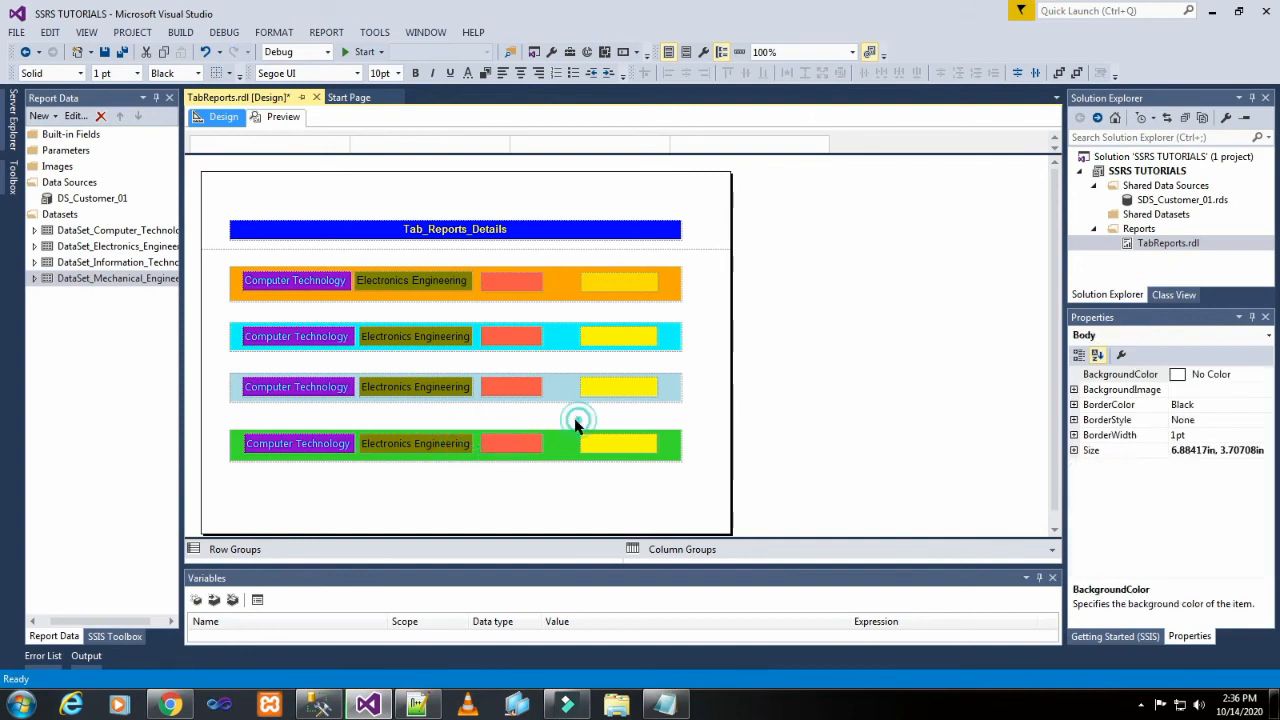
Step: Set the font color of the orange row's "Electronics Engineering" text box to Yellow, leaving the text non-bold
double_click(437, 280)
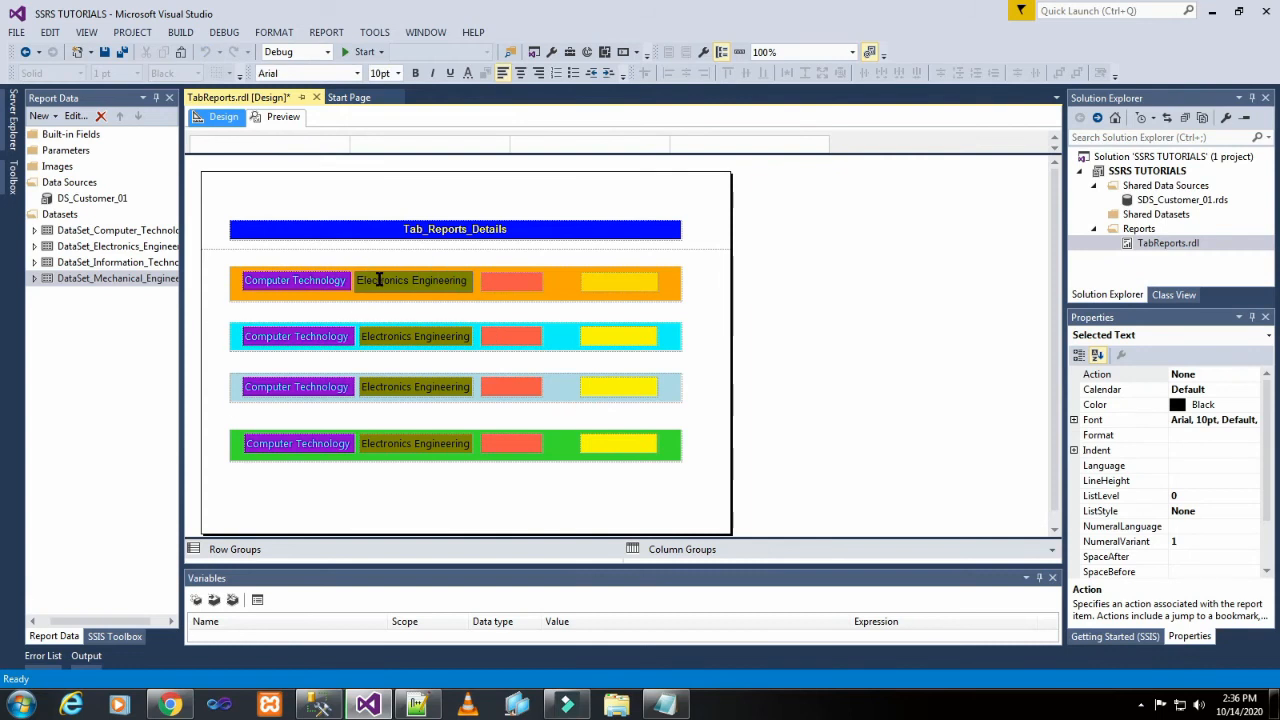
left_click(360, 300)
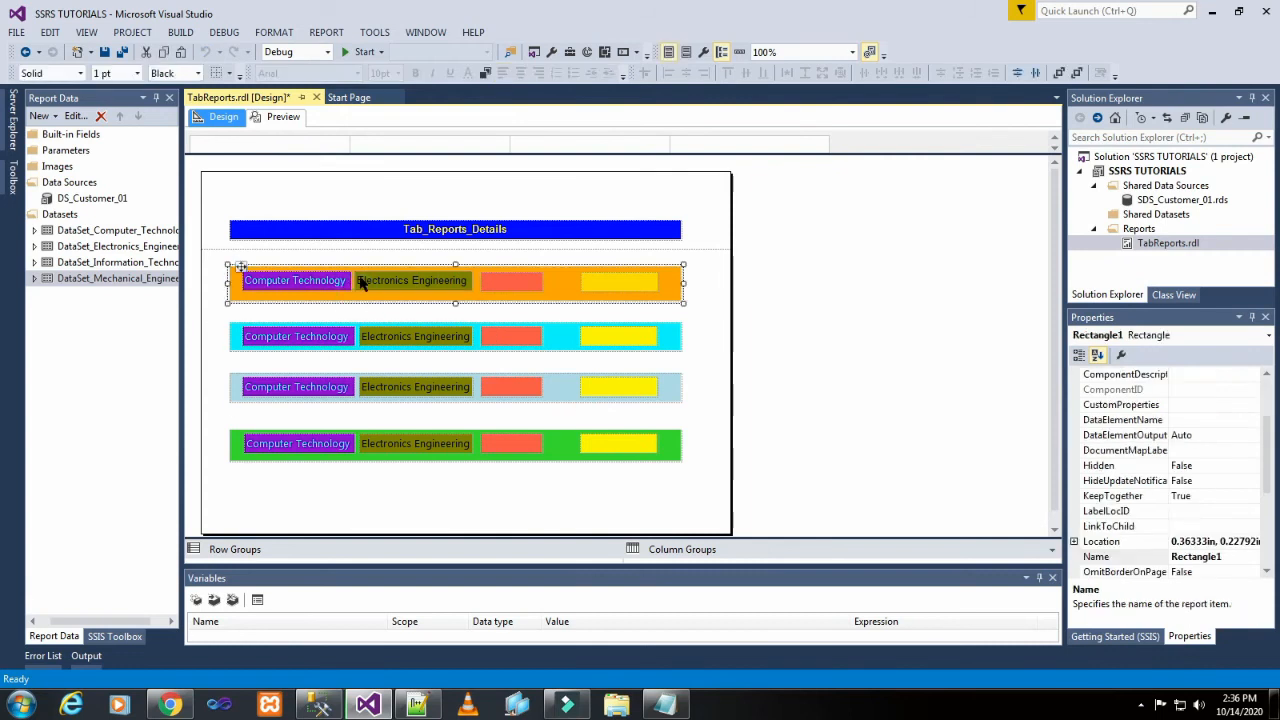
double_click(366, 281)
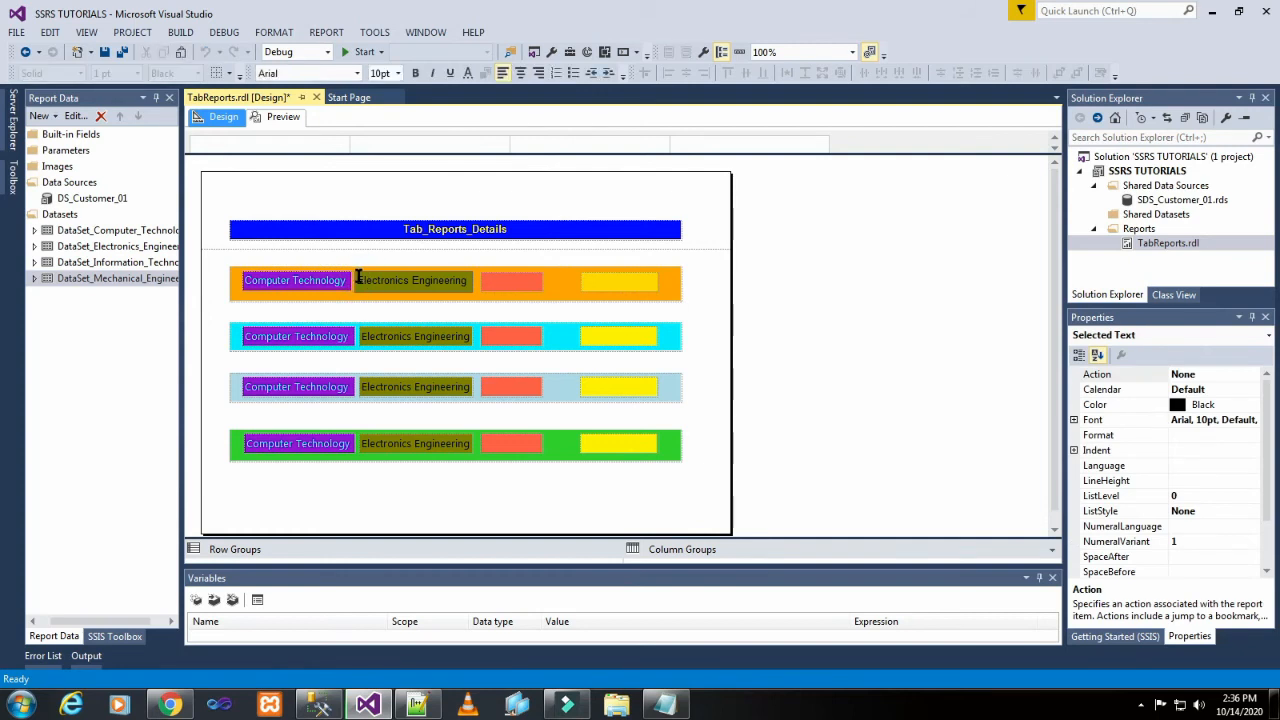
left_click(401, 288)
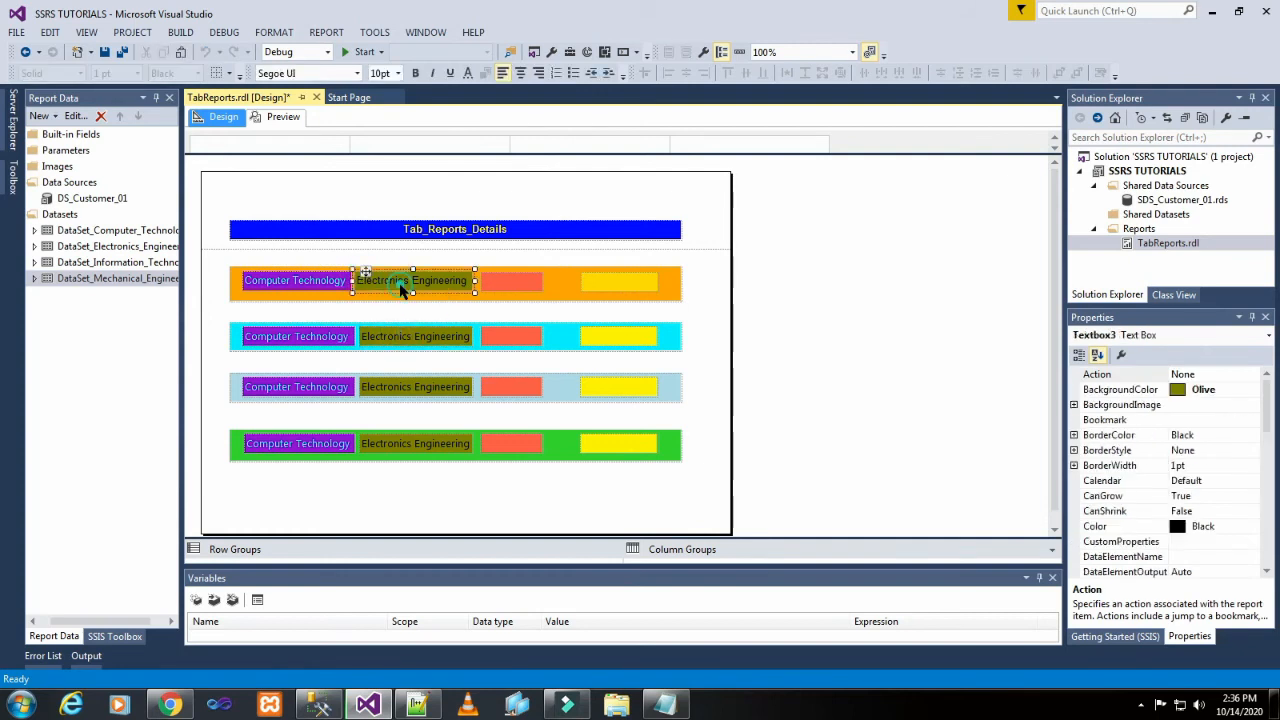
left_click(416, 76)
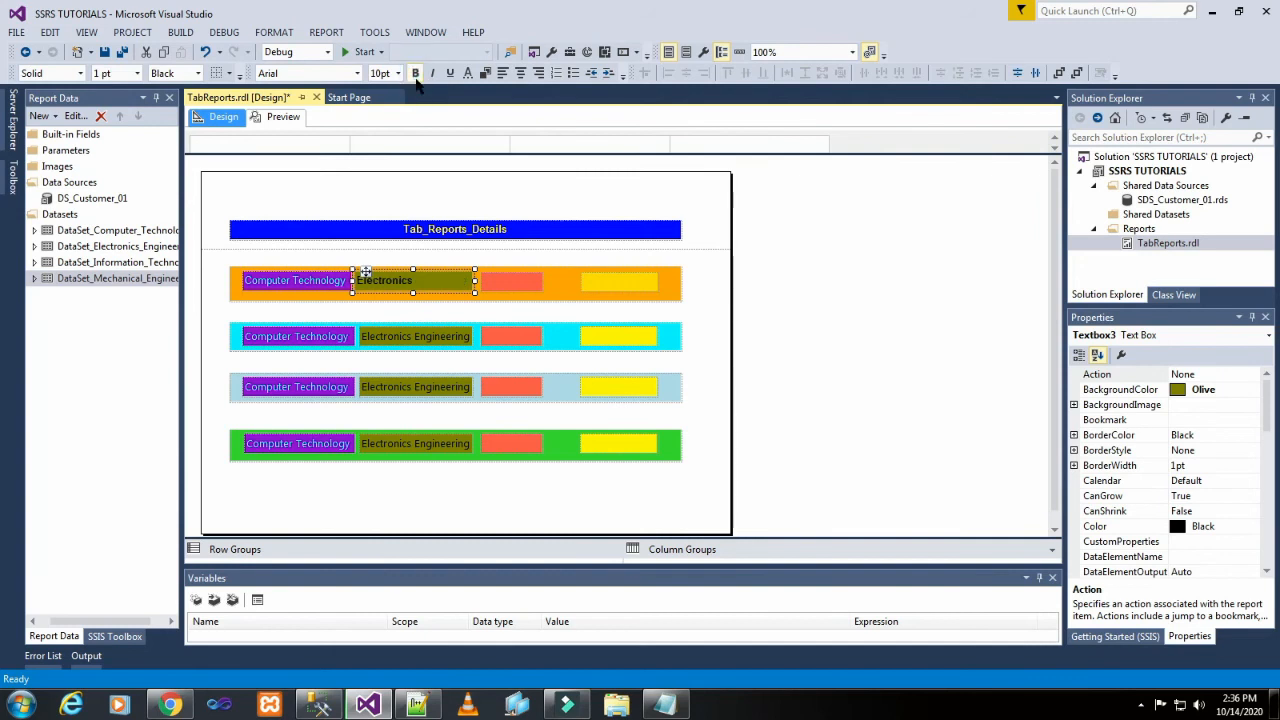
left_click(417, 80)
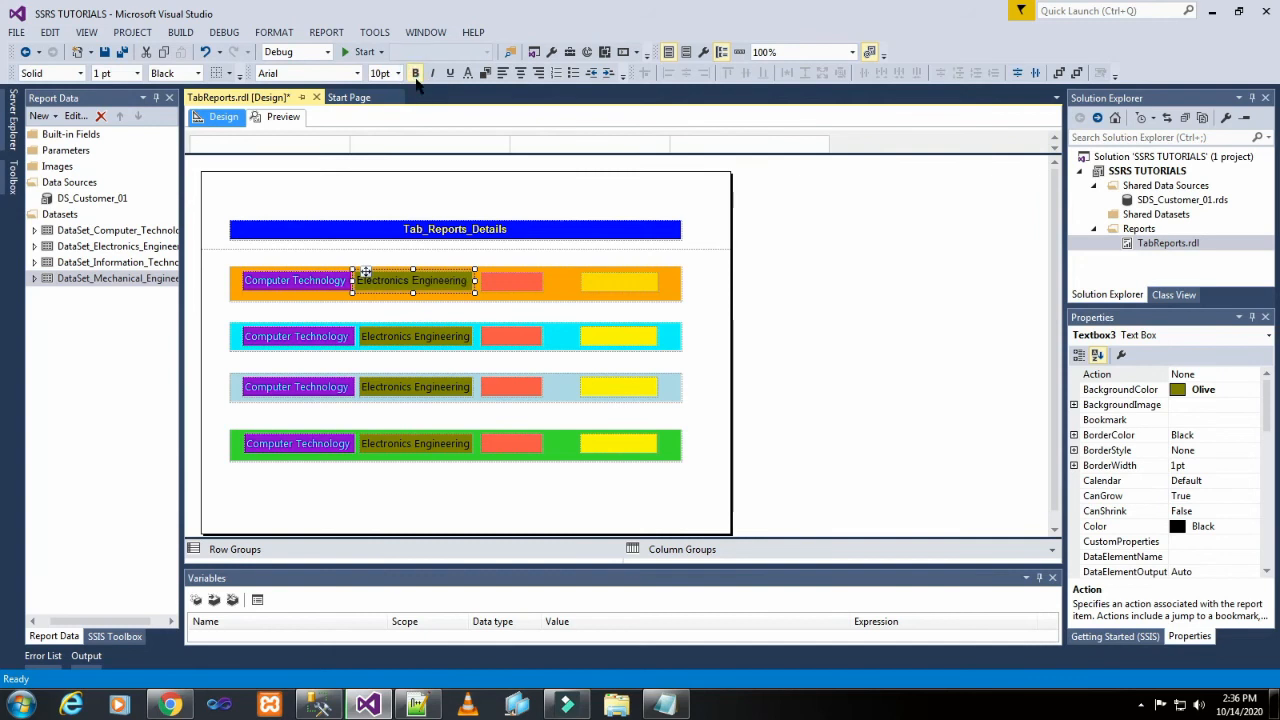
left_click(467, 76)
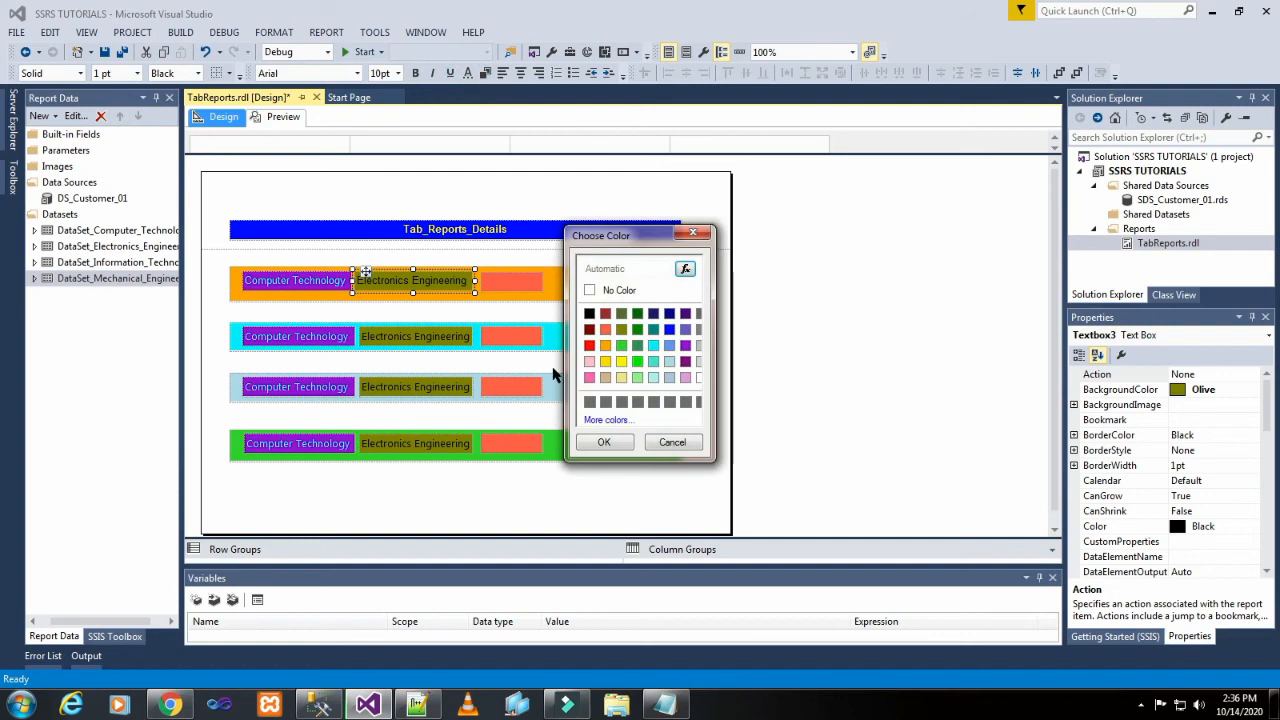
left_click(622, 364)
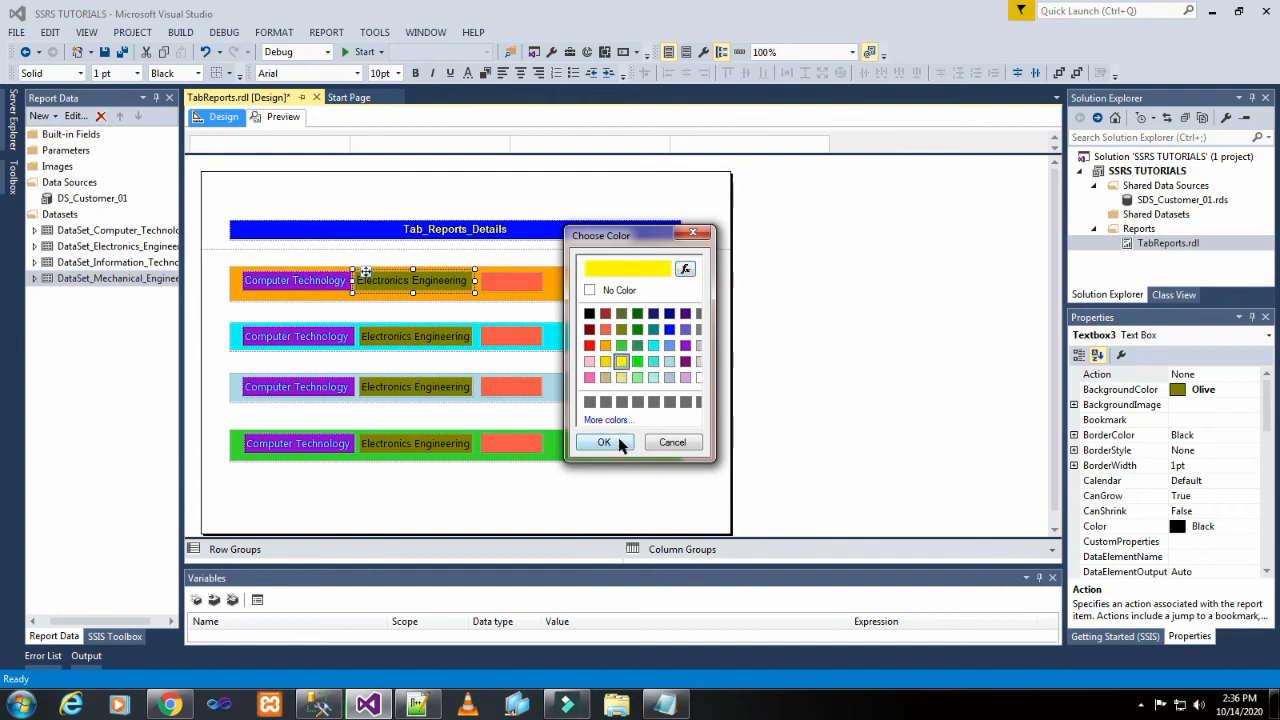
left_click(606, 442)
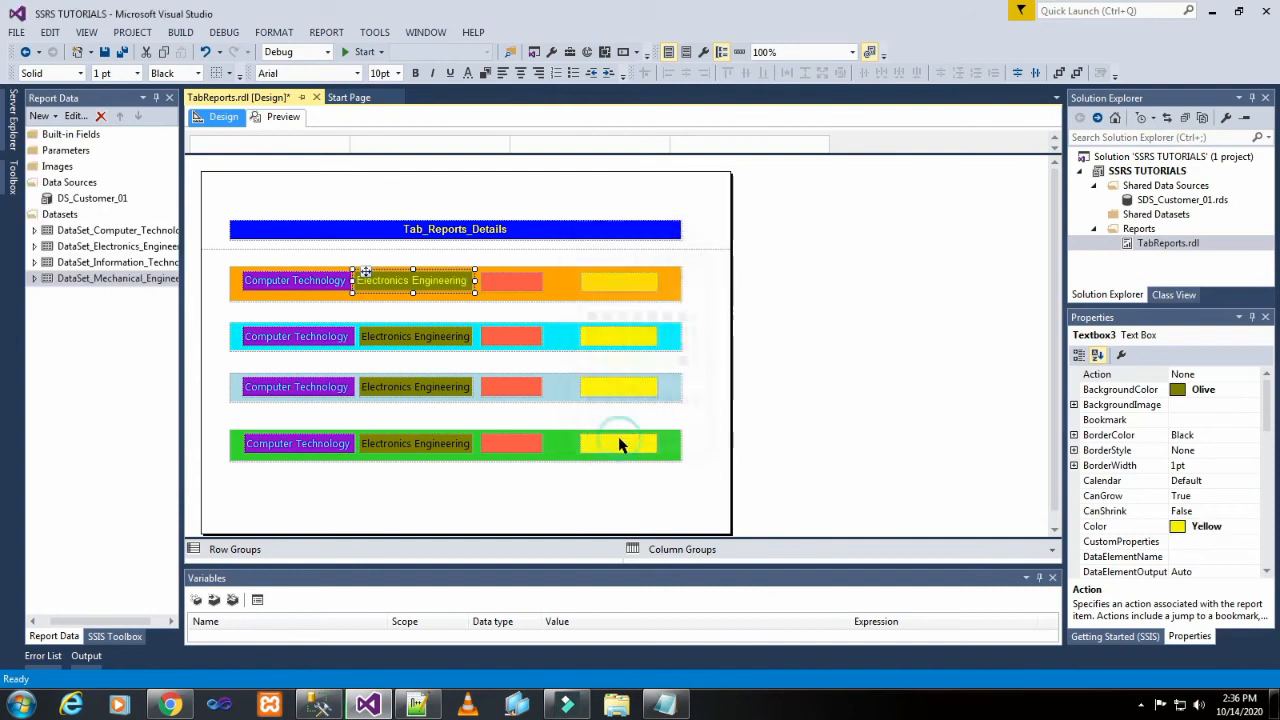
Step: Set the font color of the aqua row's "Electronics Engineering" text box to Yellow
double_click(432, 336)
left_click(372, 328)
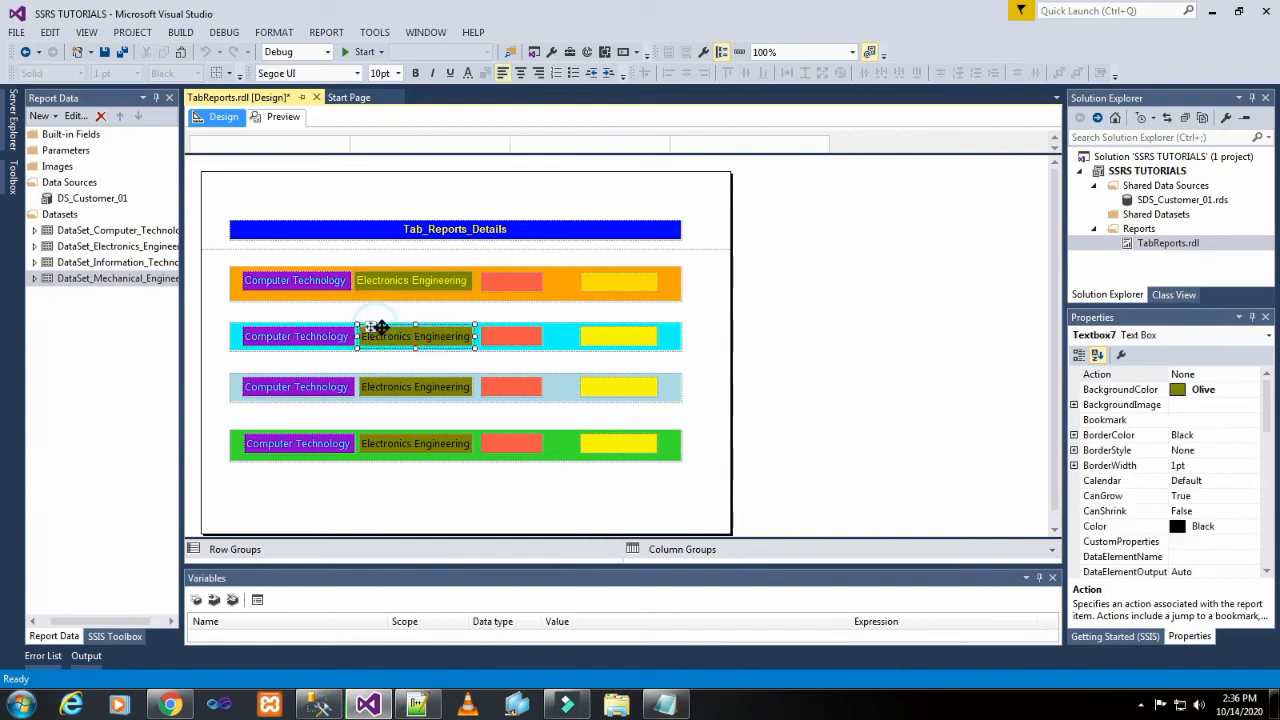
left_click(473, 76)
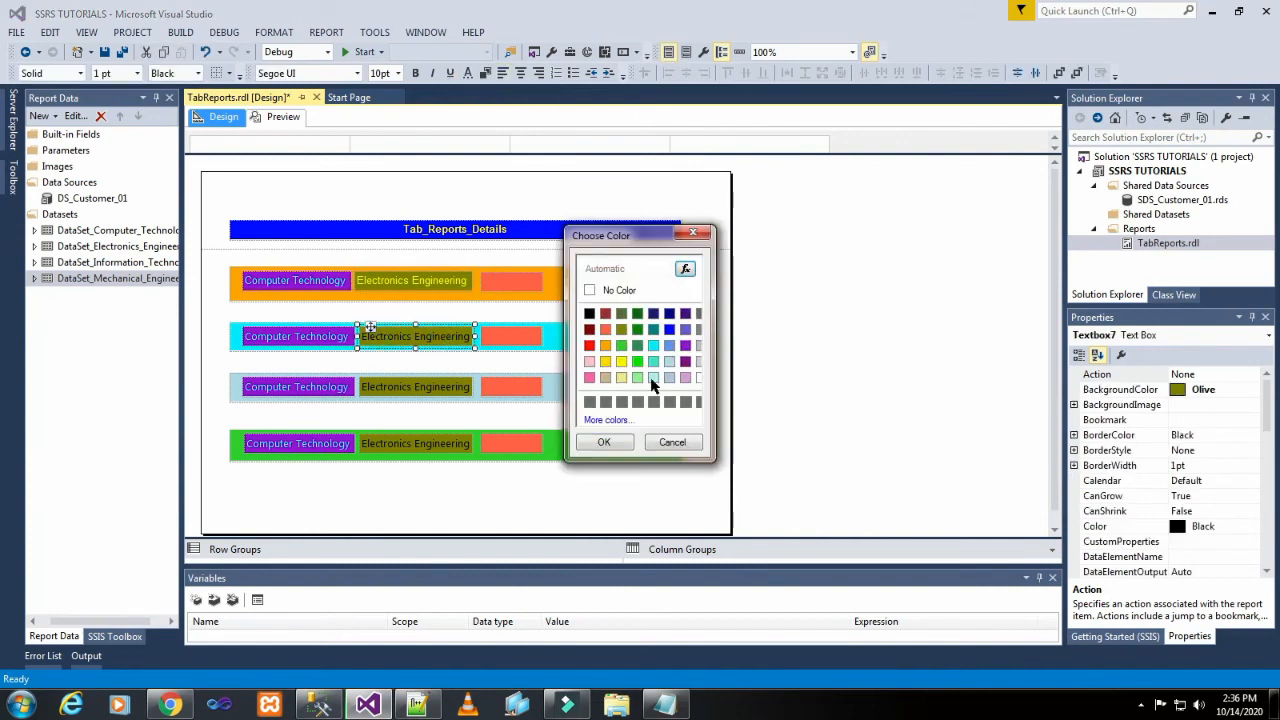
left_click(606, 361)
left_click(603, 441)
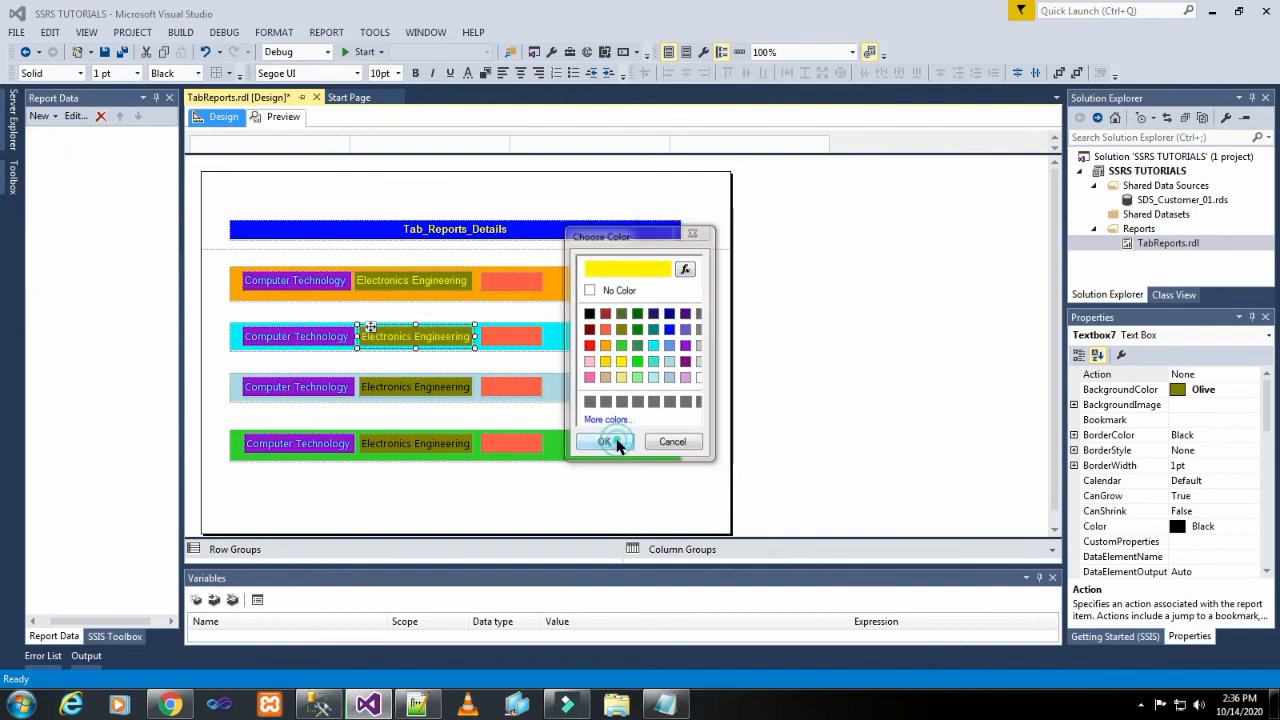
Step: Set the font color of the light blue row's "Electronics Engineering" text box to Yellow
left_click(413, 400)
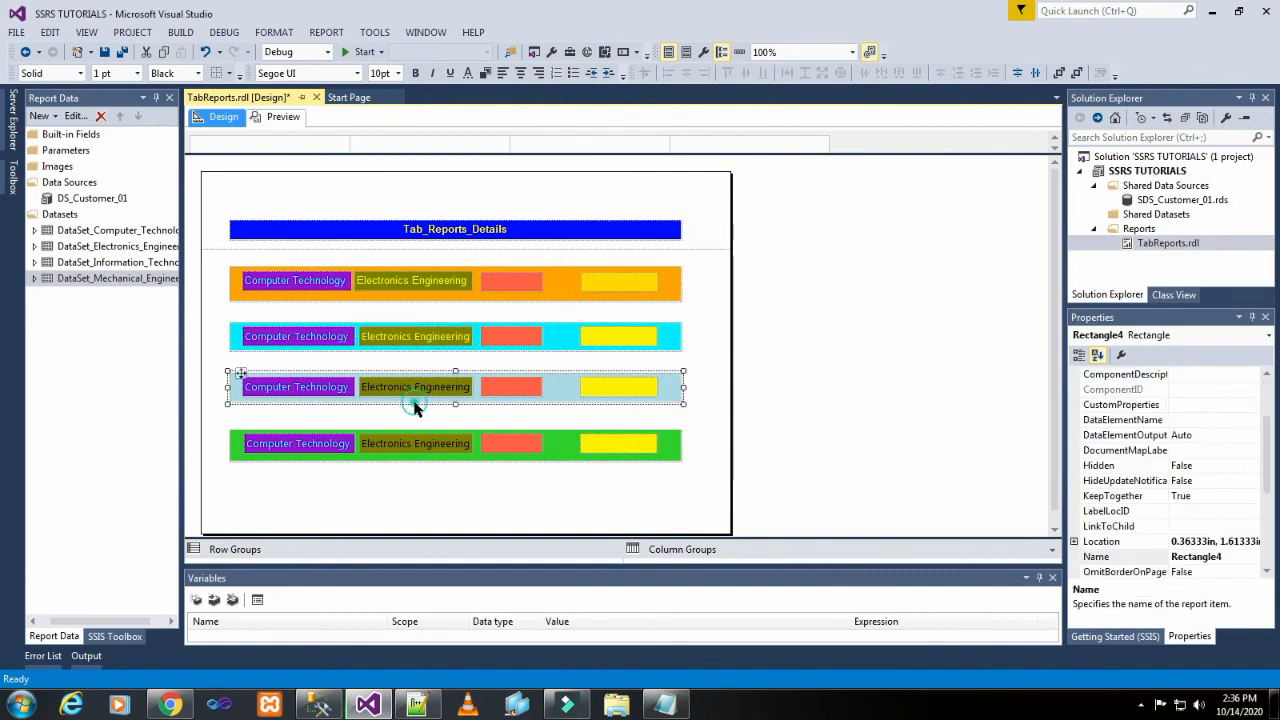
left_click(372, 386)
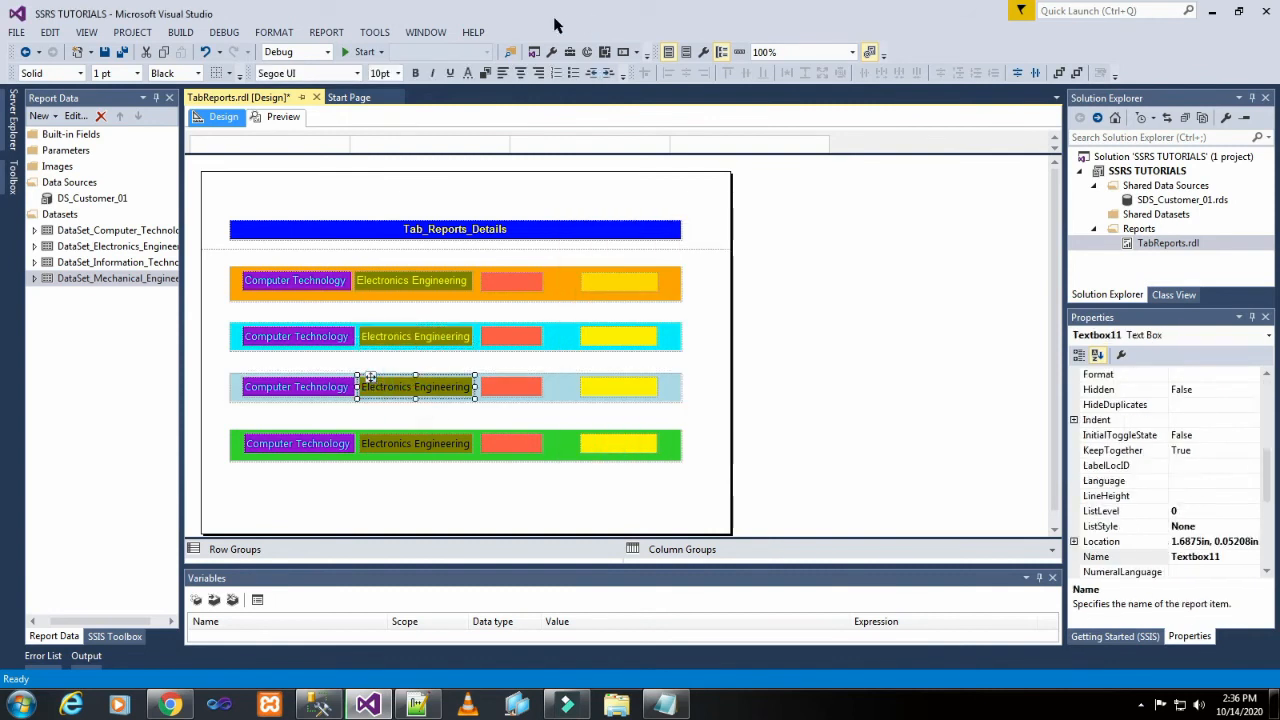
left_click(467, 73)
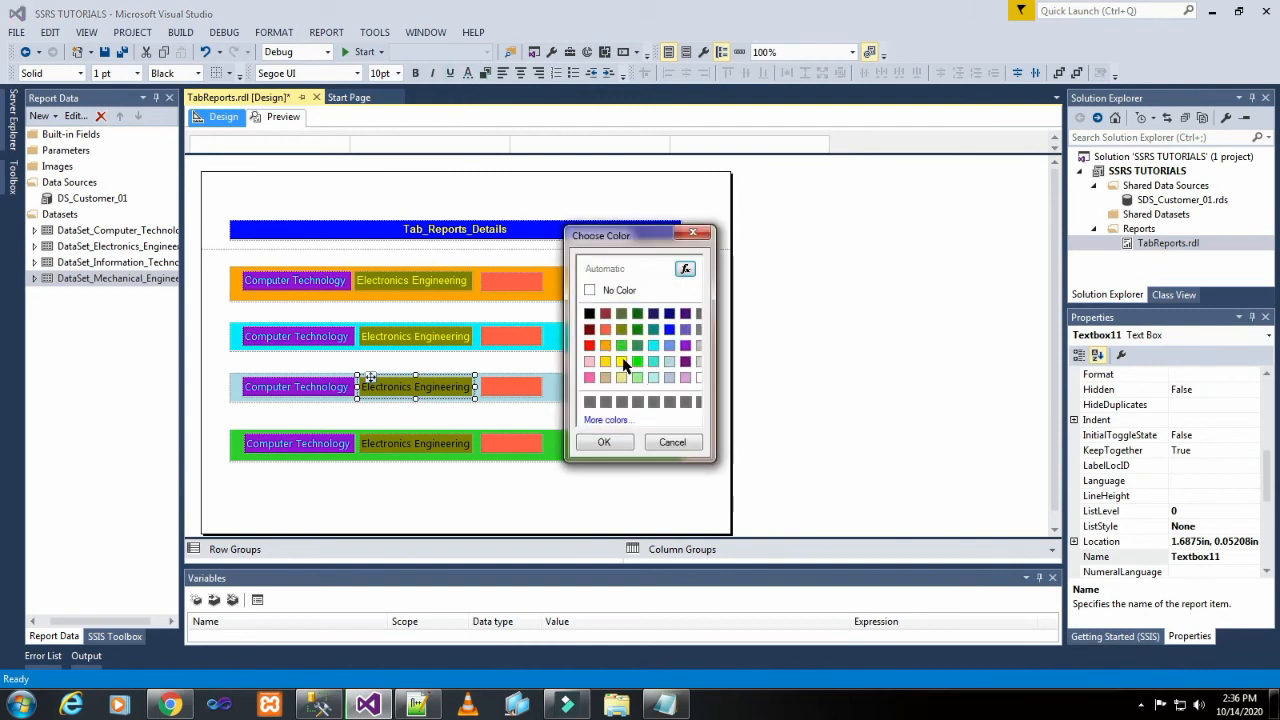
left_click(621, 361)
left_click(603, 441)
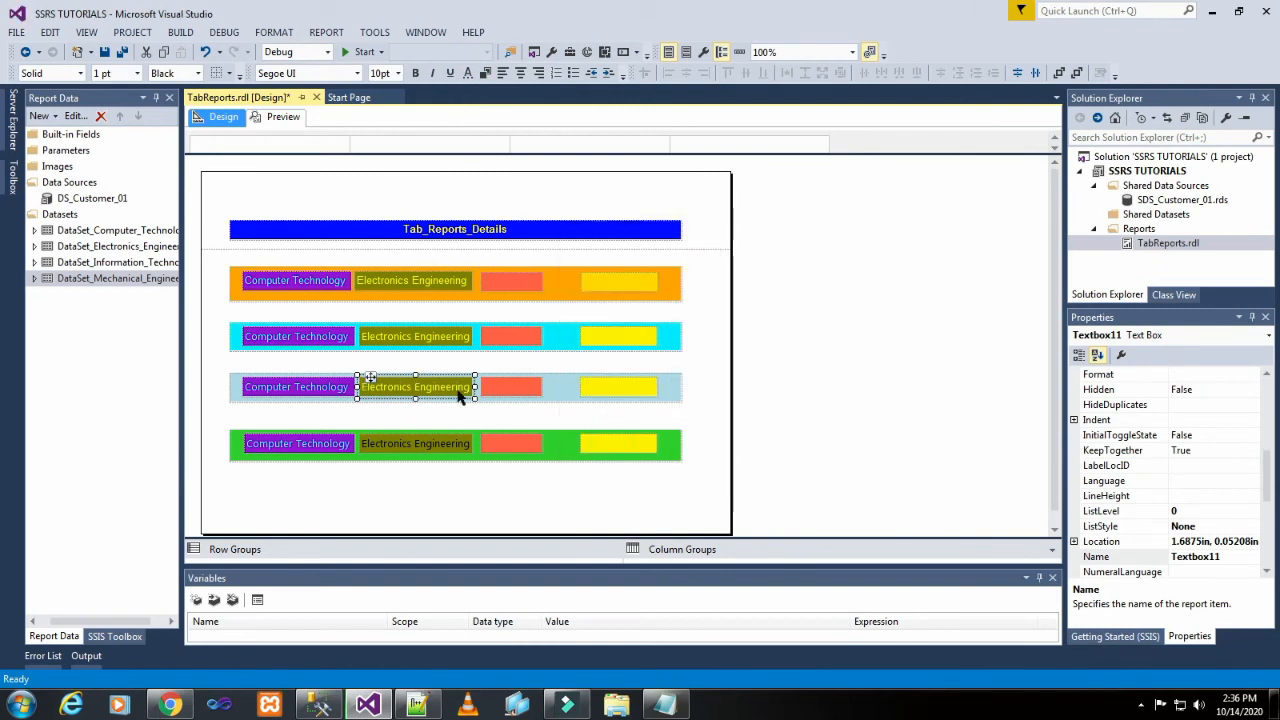
Step: Set the font color of the green row's "Electronics Engineering" text box to Yellow
left_click(413, 440)
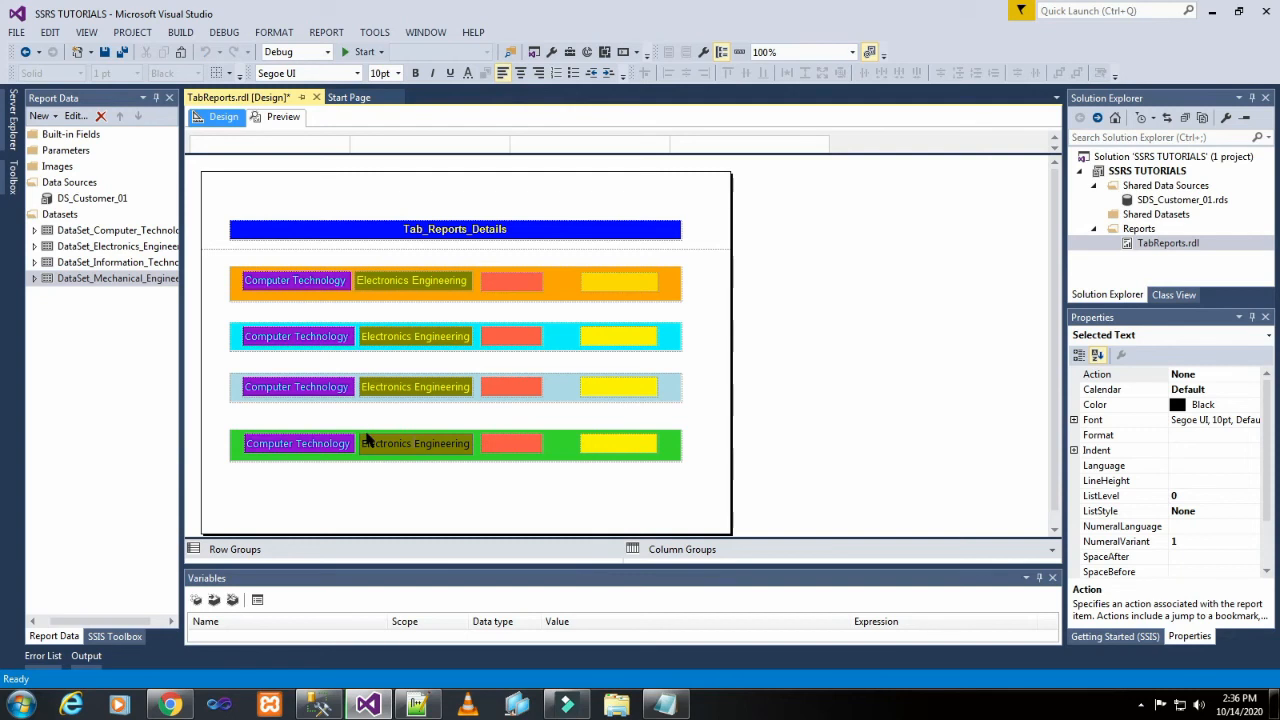
left_click(367, 435)
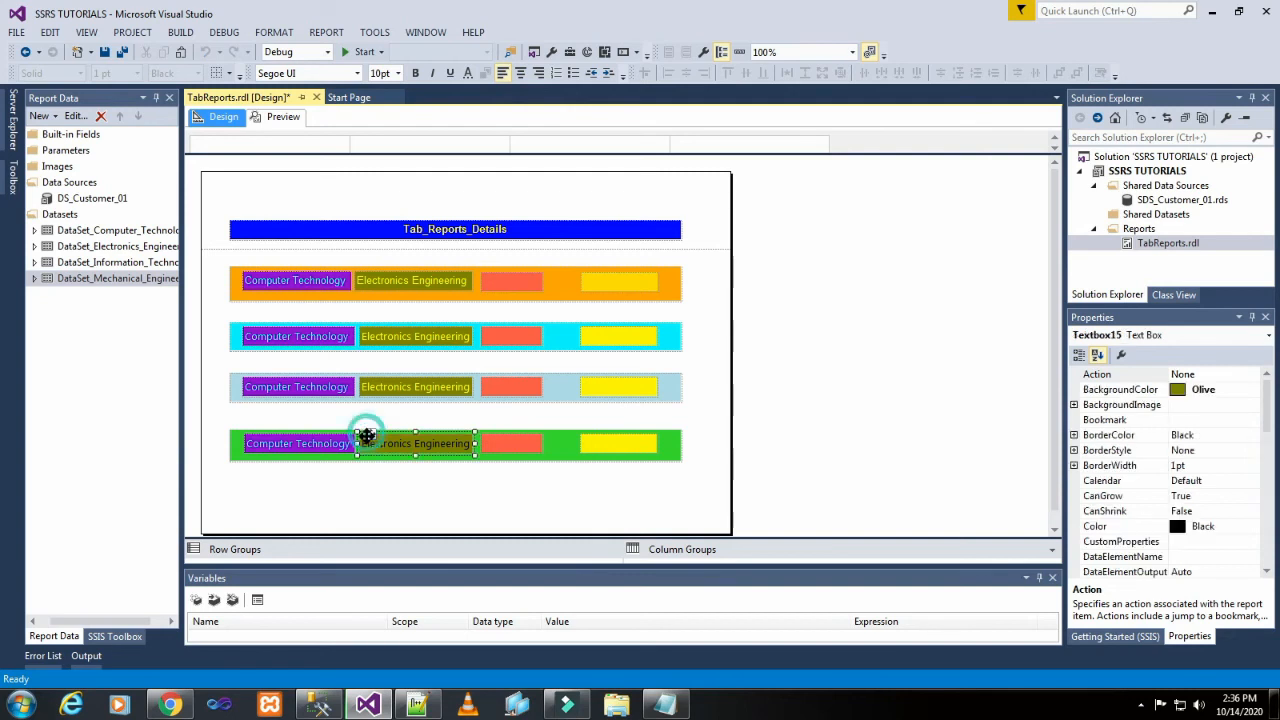
left_click(467, 73)
left_click(621, 362)
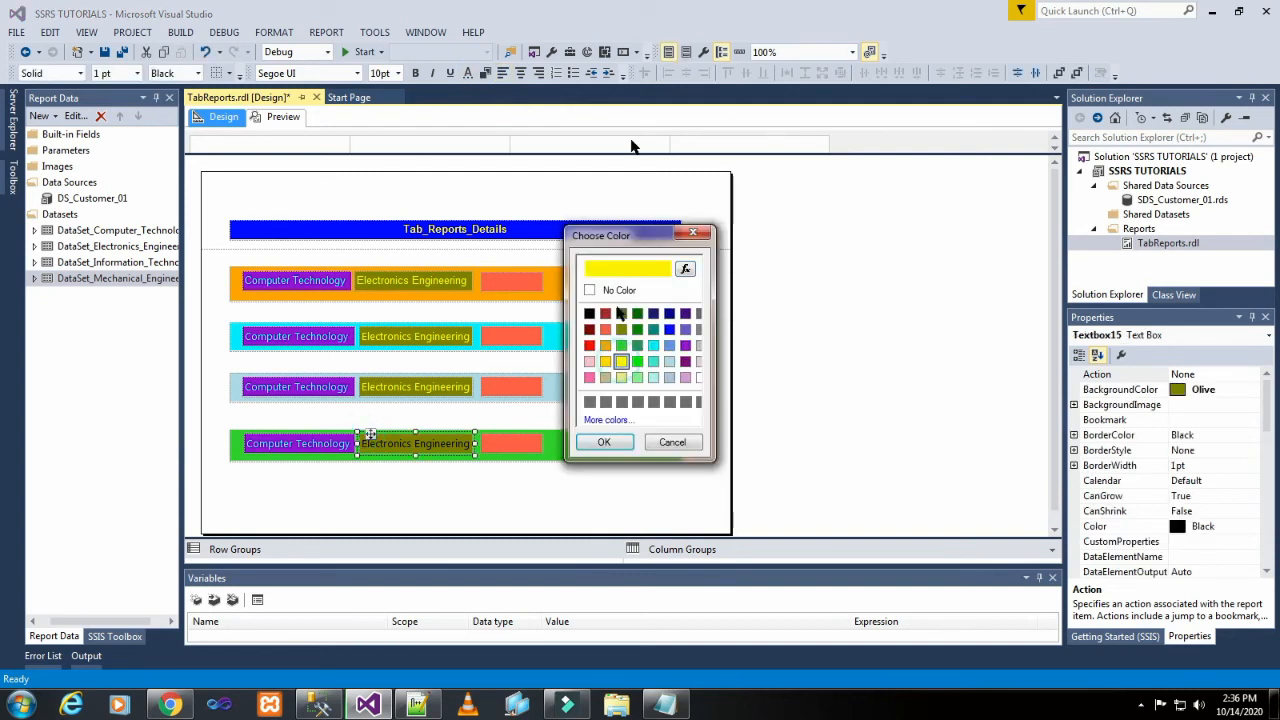
left_click(604, 442)
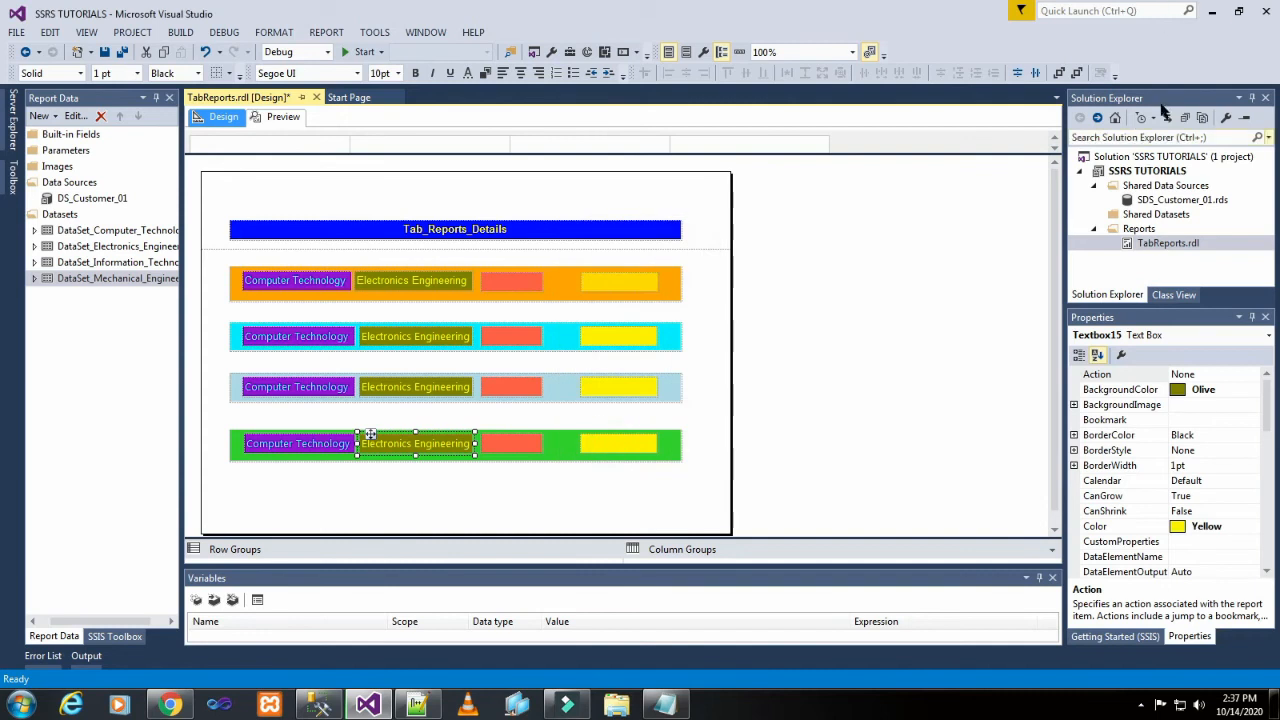
left_click(700, 303)
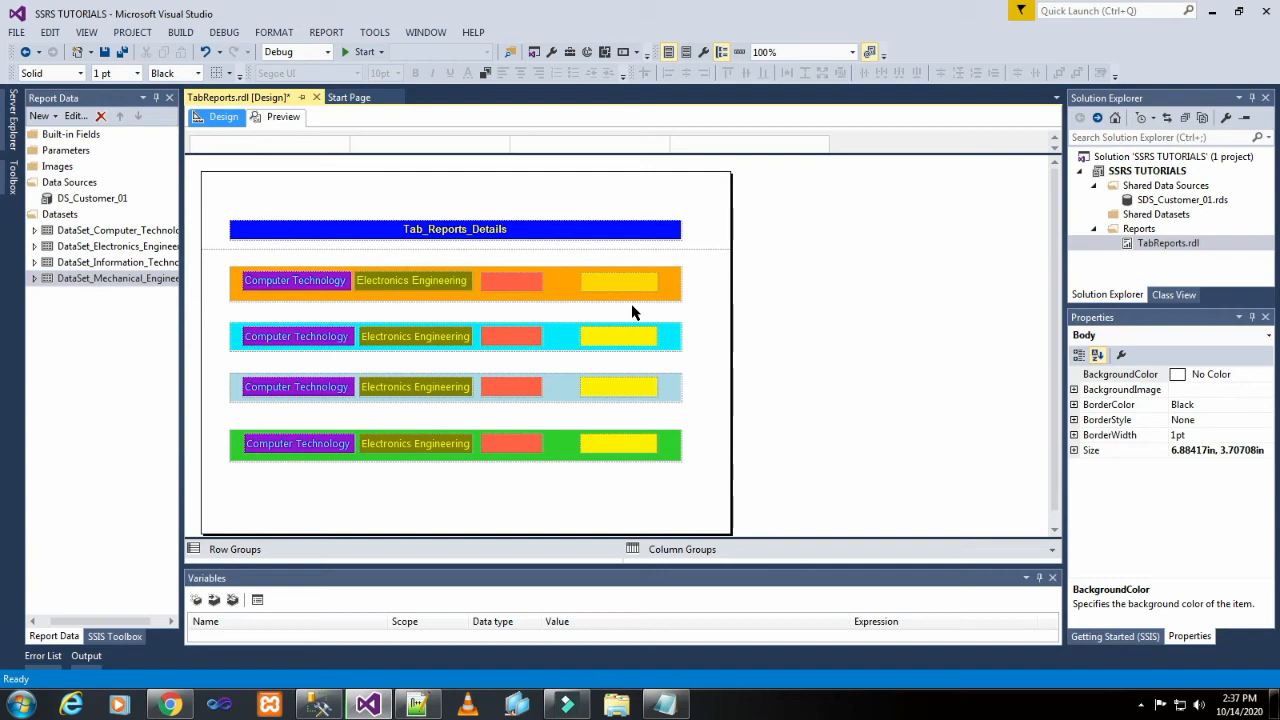
Step: Copy "Information Technology" from the Notepad list into the tomato text box of the orange row
left_click(522, 288)
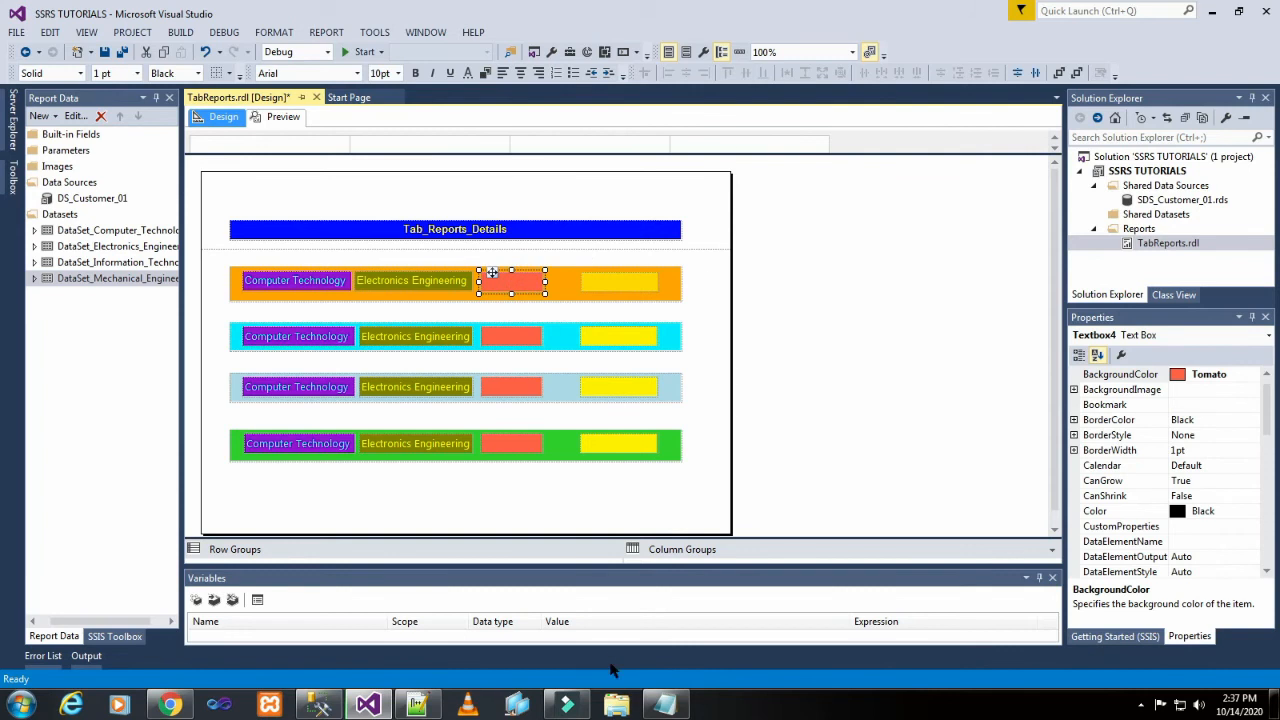
left_click(674, 704)
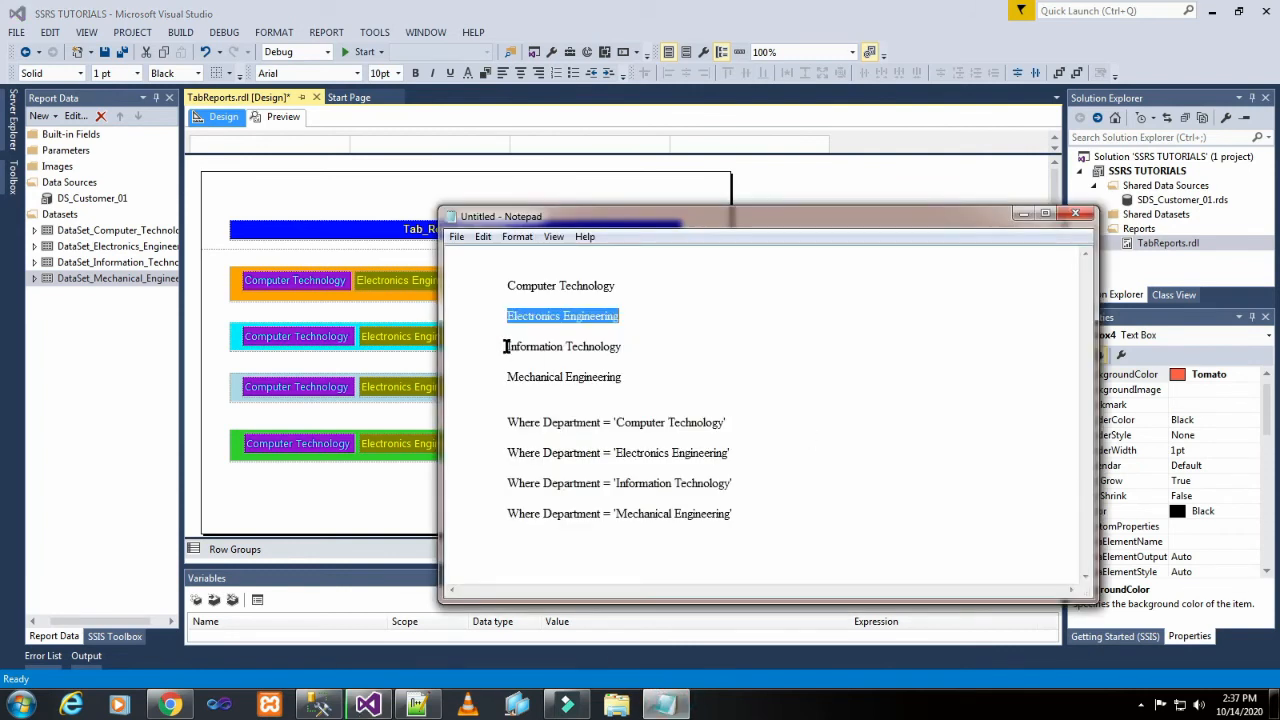
left_click_drag(506, 346, 622, 345)
key("ctrl+c")
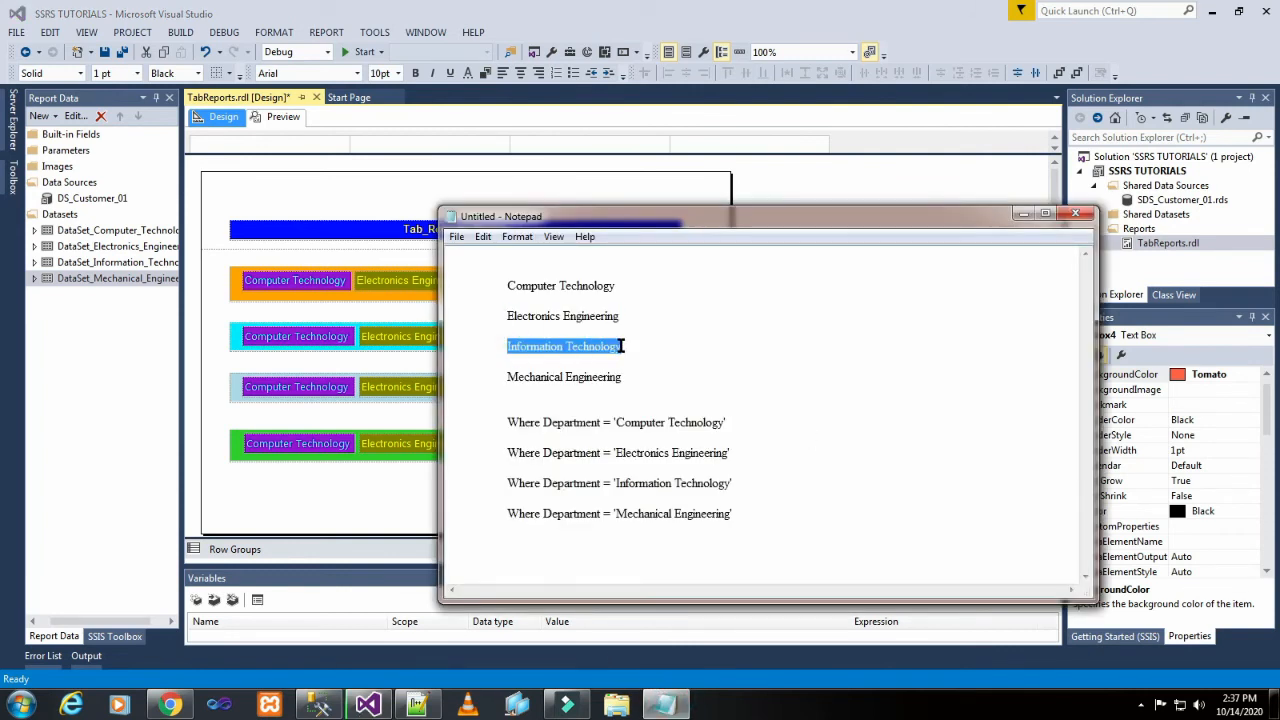
left_click(370, 505)
left_click(508, 277)
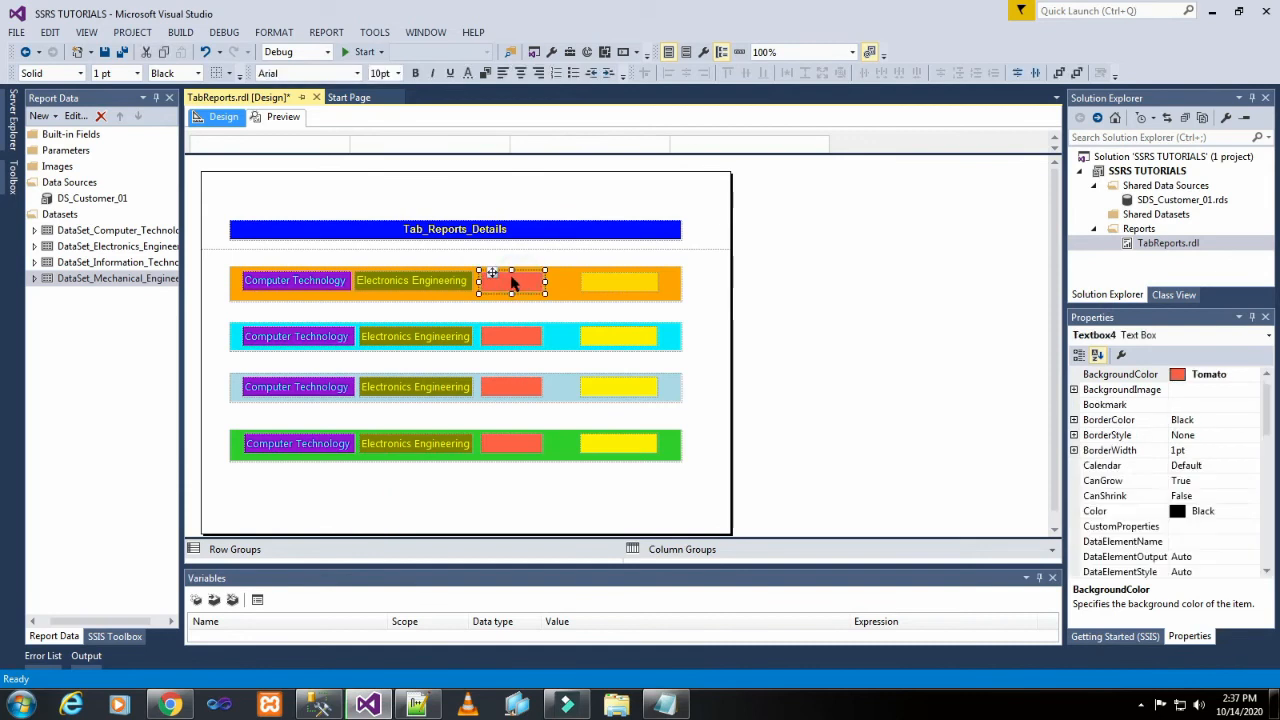
left_click(511, 276)
key("ctrl+v")
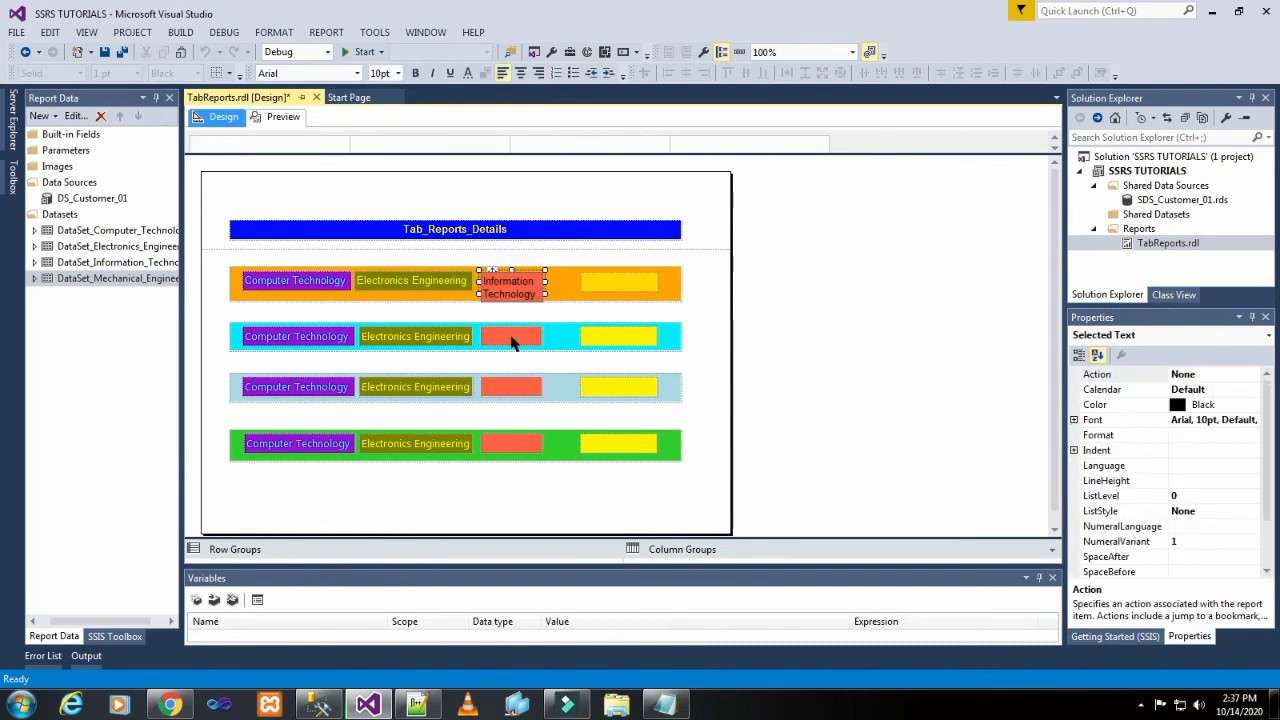
Step: Paste "Information Technology" into the tomato text boxes of the aqua, light blue and green rows
double_click(511, 338)
key("ctrl+v")
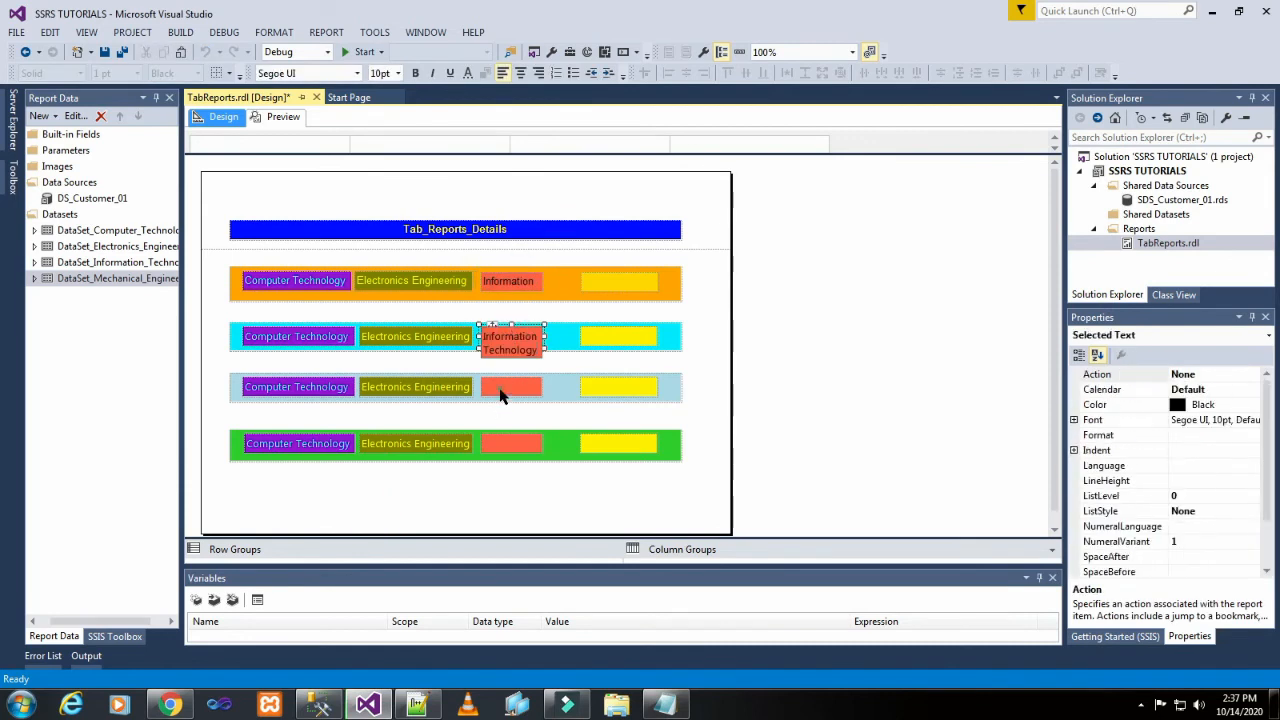
double_click(501, 392)
key("ctrl+v")
left_click(501, 446)
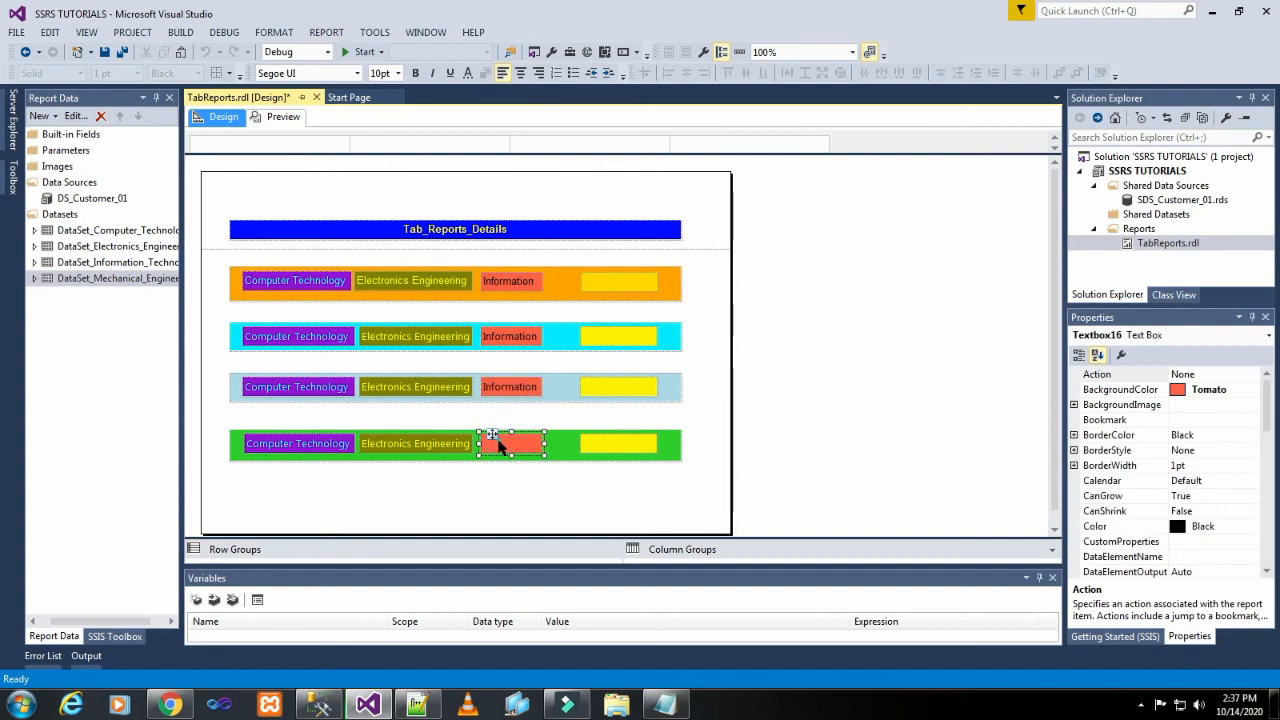
left_click(501, 446)
key("ctrl+v")
Step: Widen the orange row's tomato text box until the full "Information Technology" label fits on one line
left_click(558, 302)
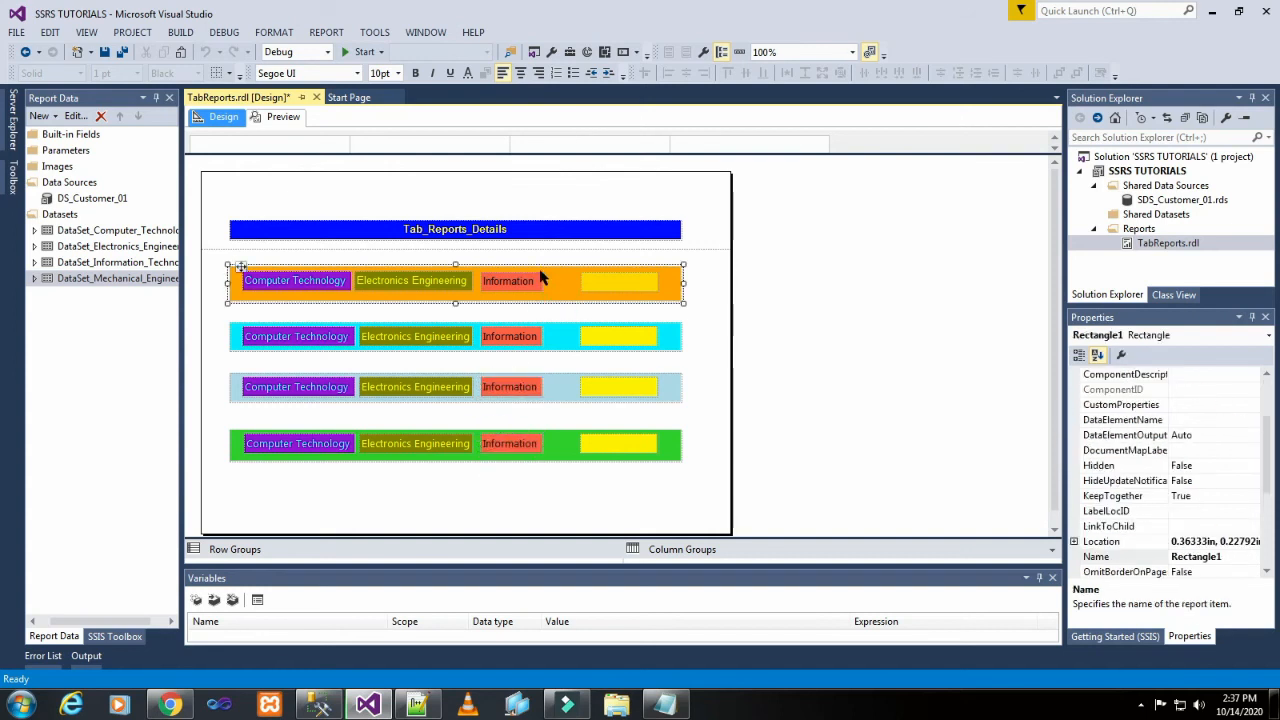
left_click(540, 281)
left_click_drag(544, 281, 590, 285)
left_click(590, 285)
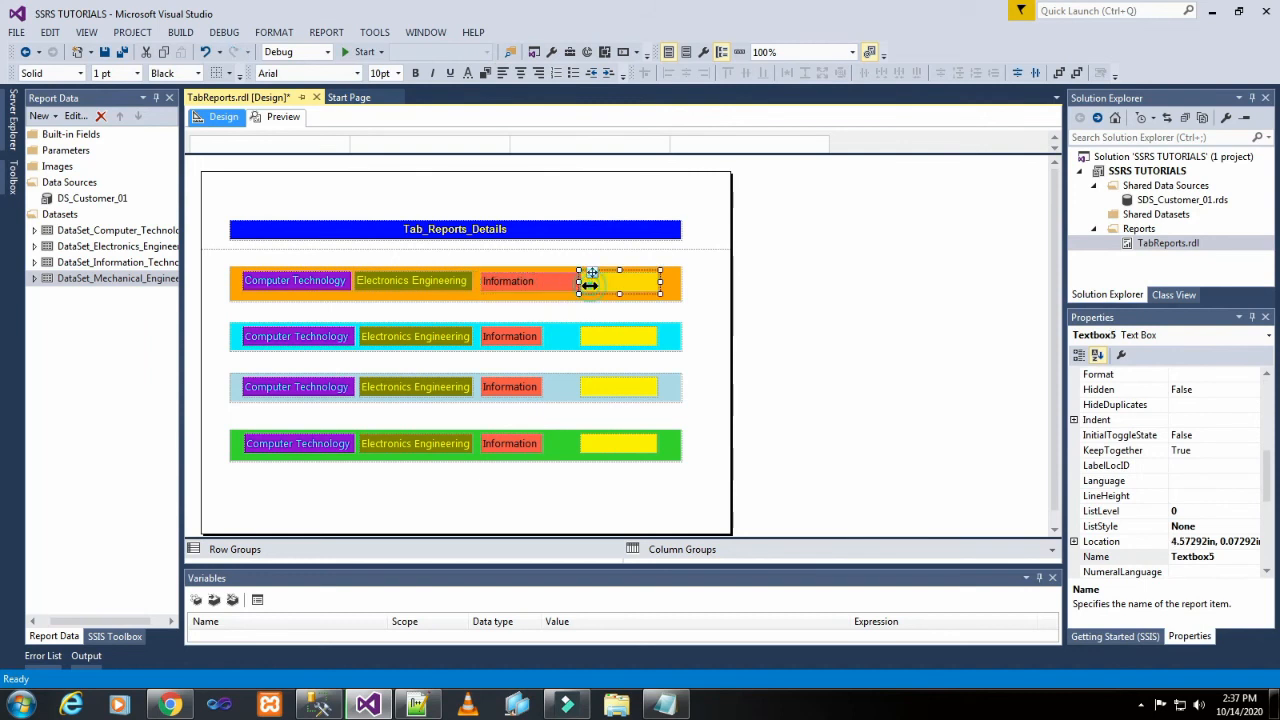
left_click(575, 287)
left_click_drag(590, 282, 595, 283)
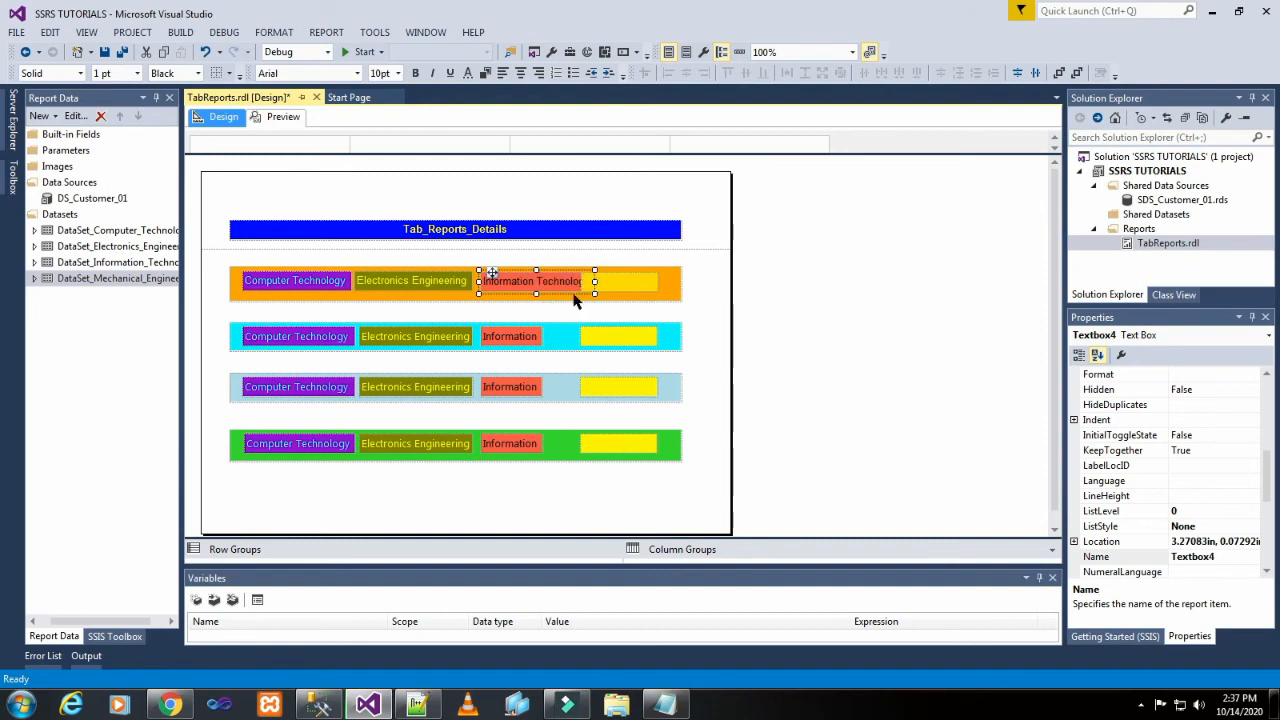
left_click(575, 321)
Step: Narrow the orange row's gold text box from its left edge so it clears the "Information Technology" text box
left_click(606, 283)
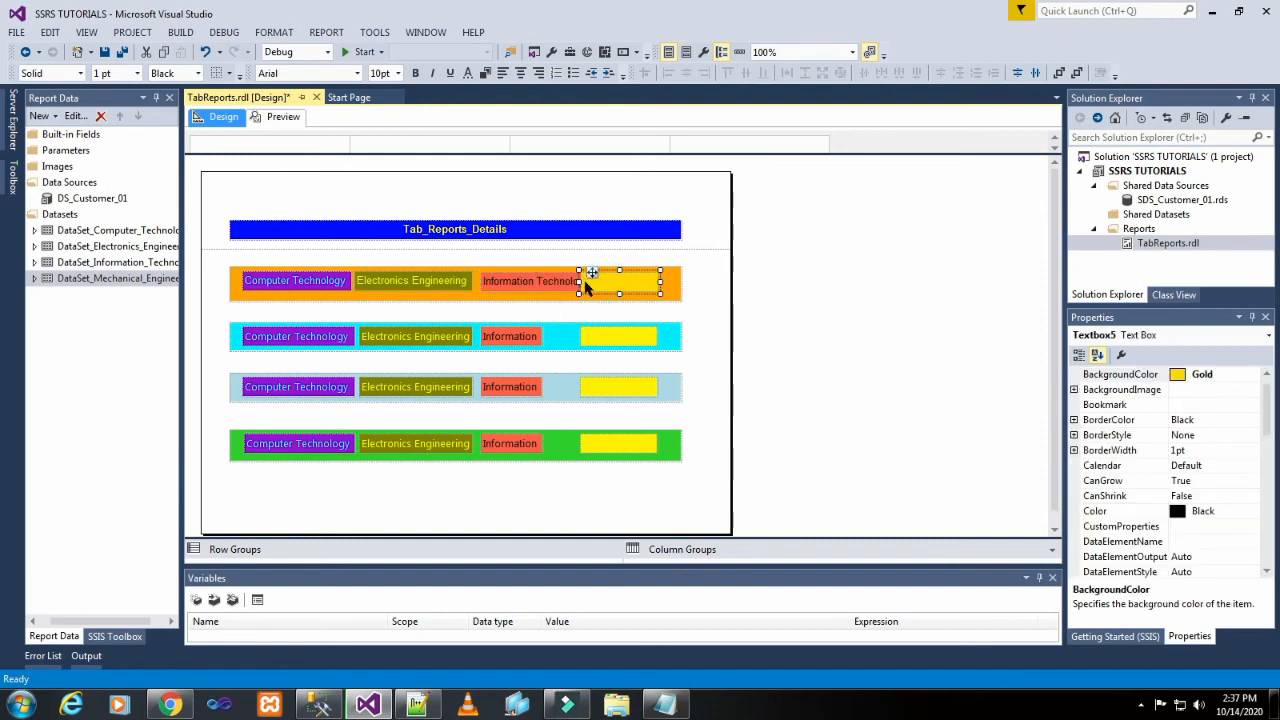
left_click_drag(579, 281, 595, 284)
left_click(585, 320)
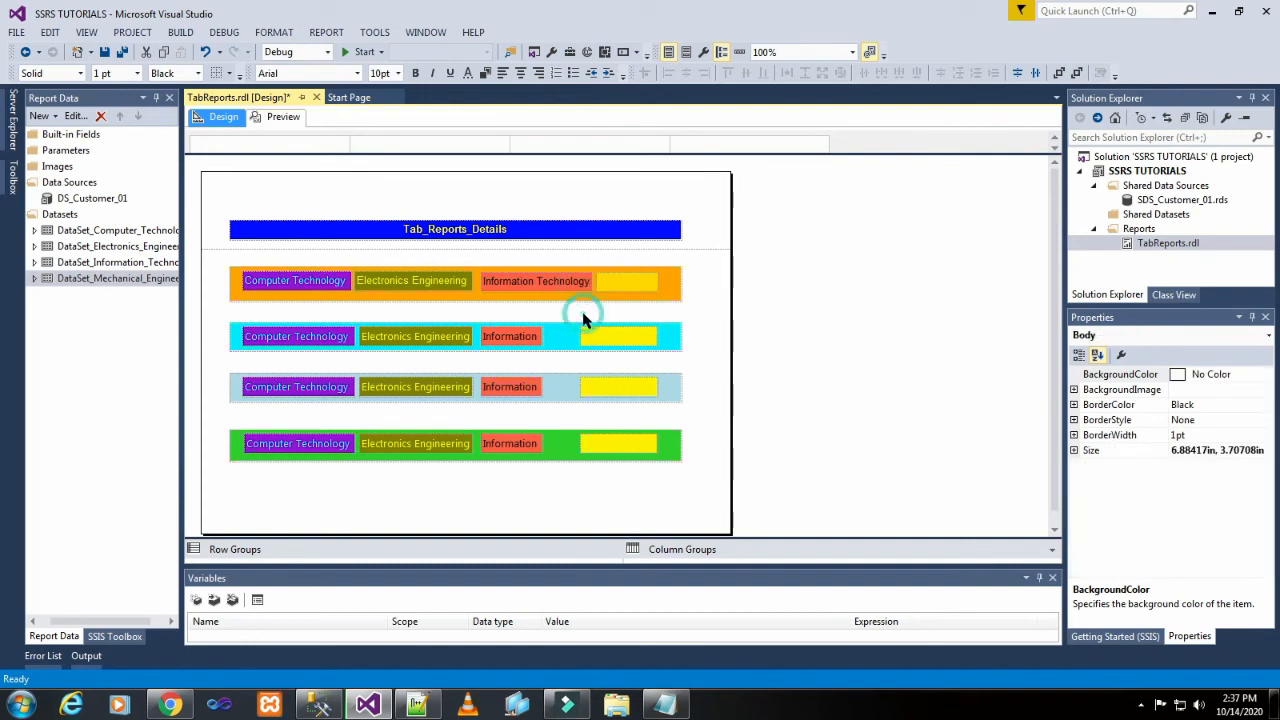
Step: Widen the aqua row's tomato text box to fit the full "Information Technology" label
double_click(520, 337)
left_click(558, 366)
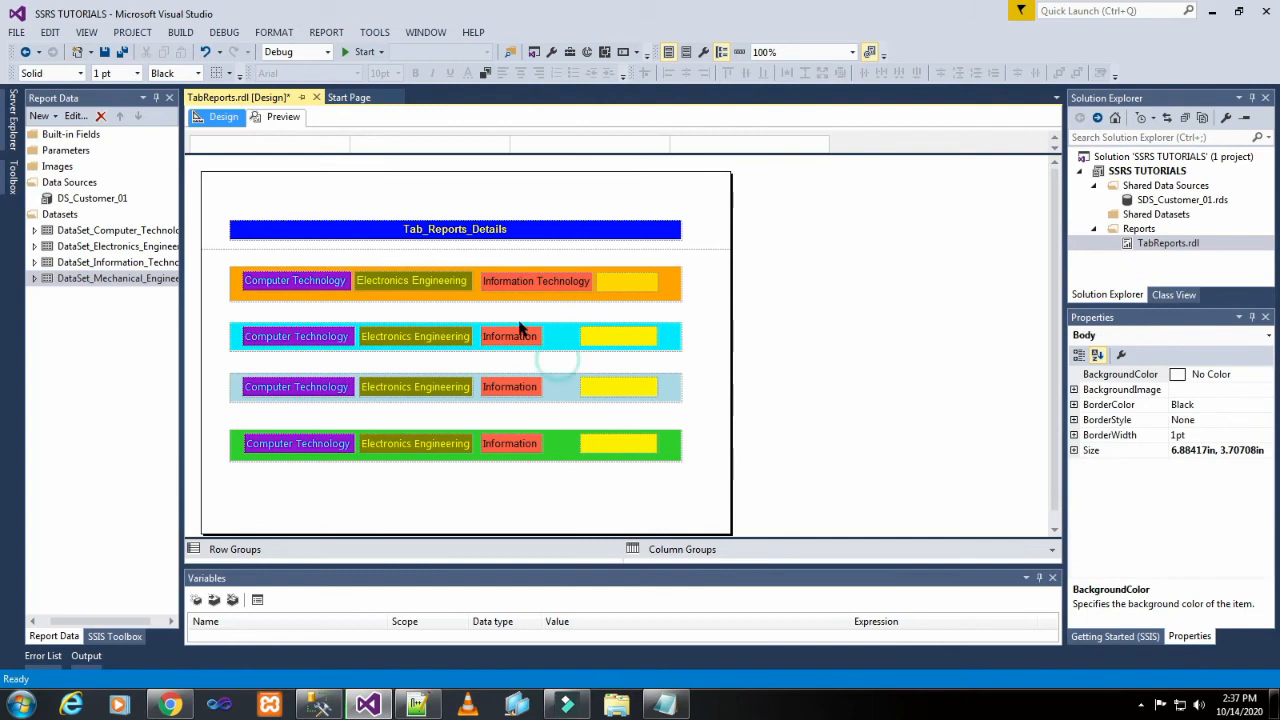
left_click(522, 335)
left_click_drag(546, 336, 591, 336)
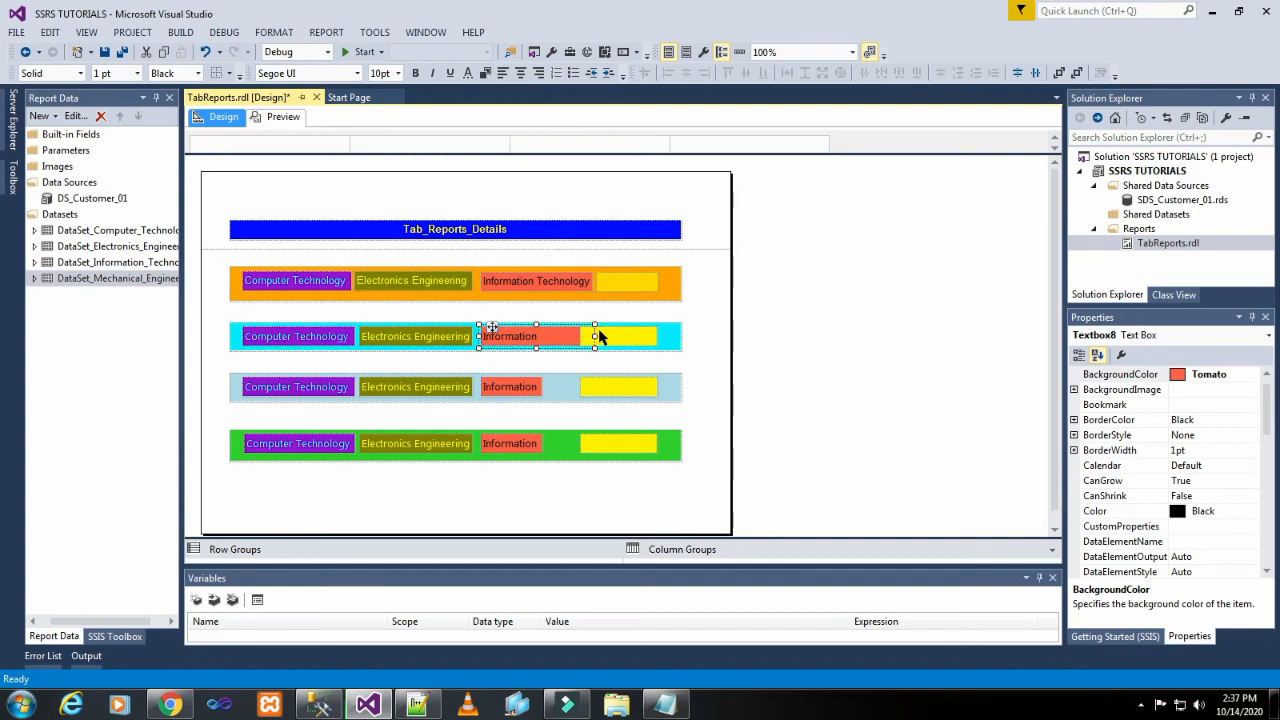
left_click(573, 312)
left_click(573, 336)
left_click_drag(592, 336, 606, 336)
Step: Narrow the aqua row's yellow text box from its left edge to uncover the end of the "Information Technology" label
left_click(590, 334)
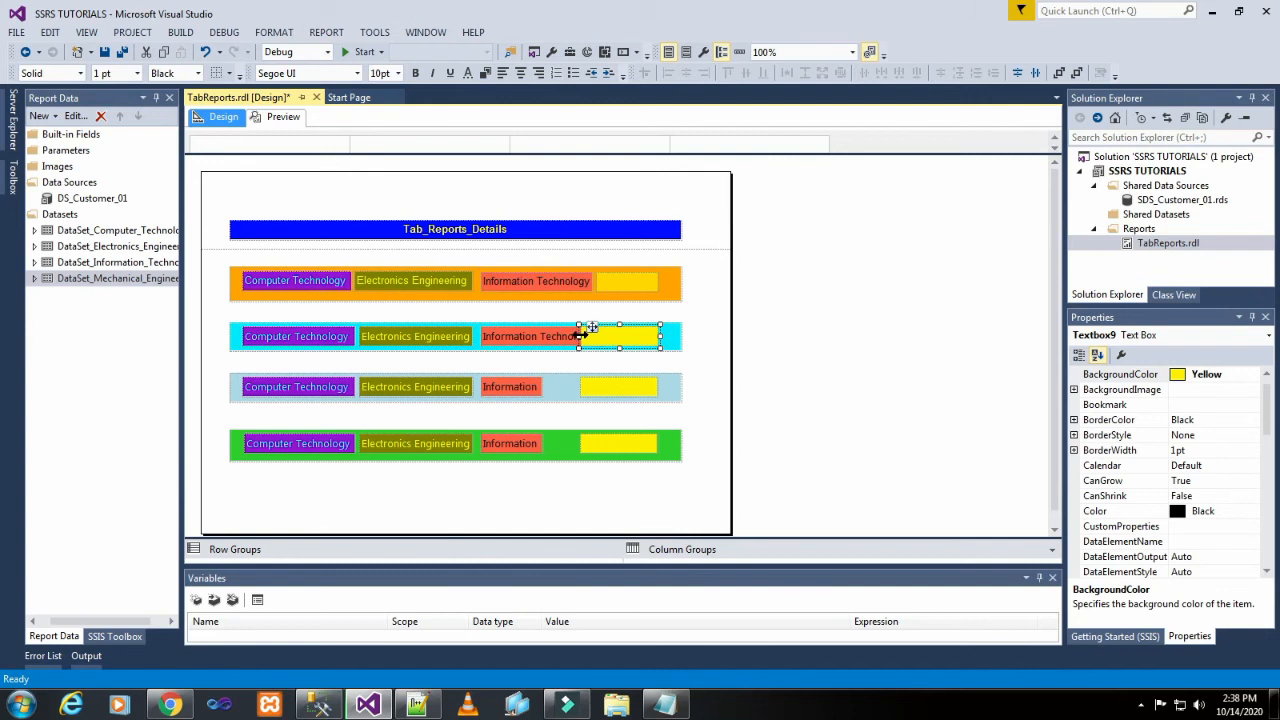
left_click_drag(580, 336, 596, 336)
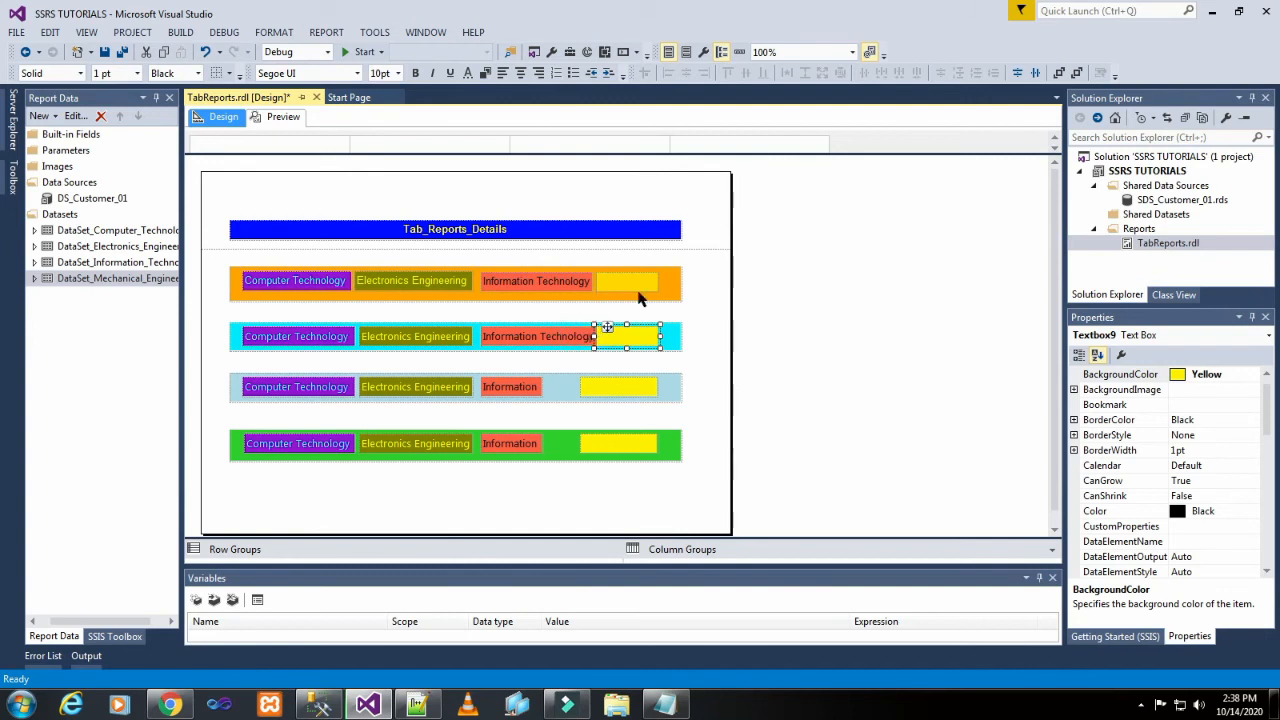
left_click(633, 359)
left_click(627, 340)
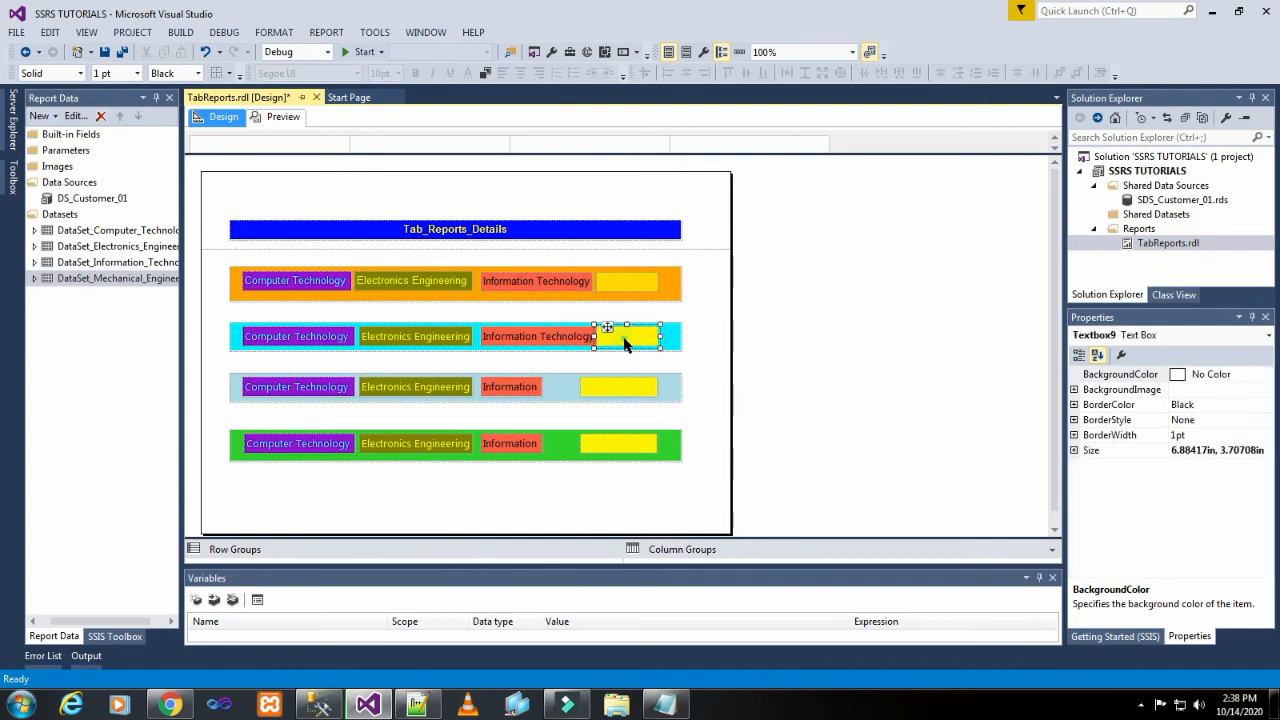
left_click_drag(596, 336, 601, 337)
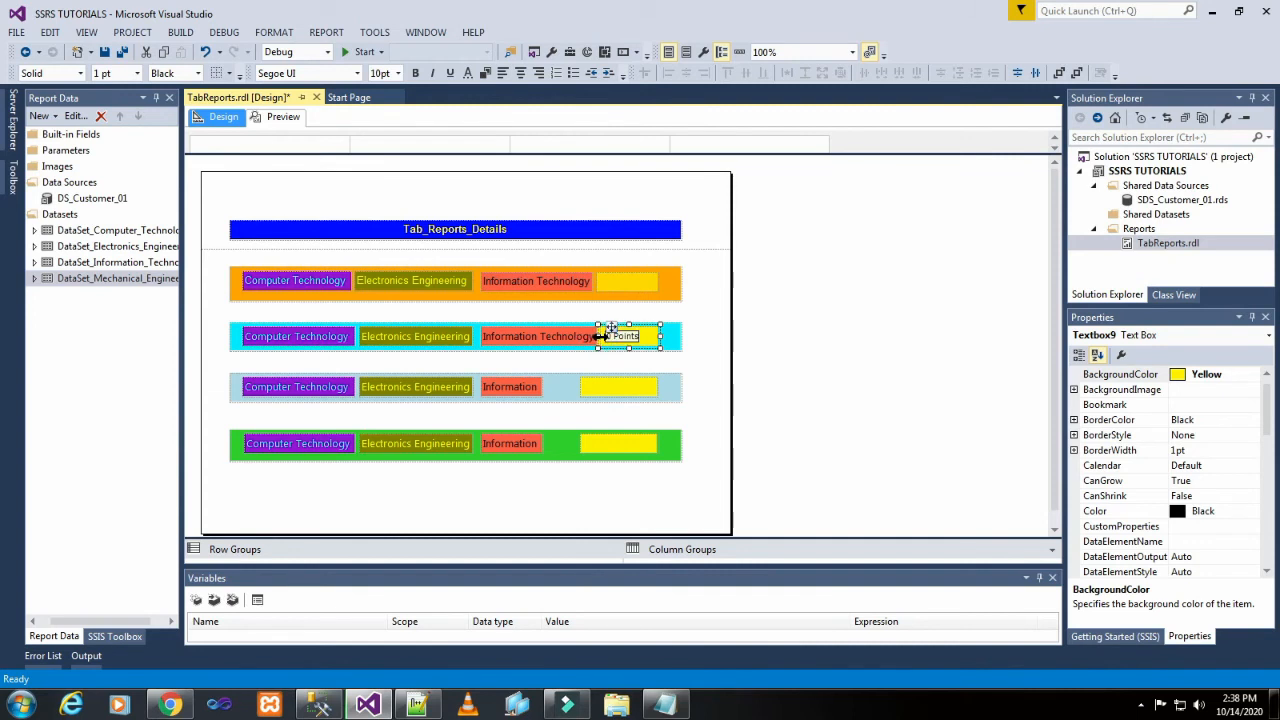
left_click(614, 369)
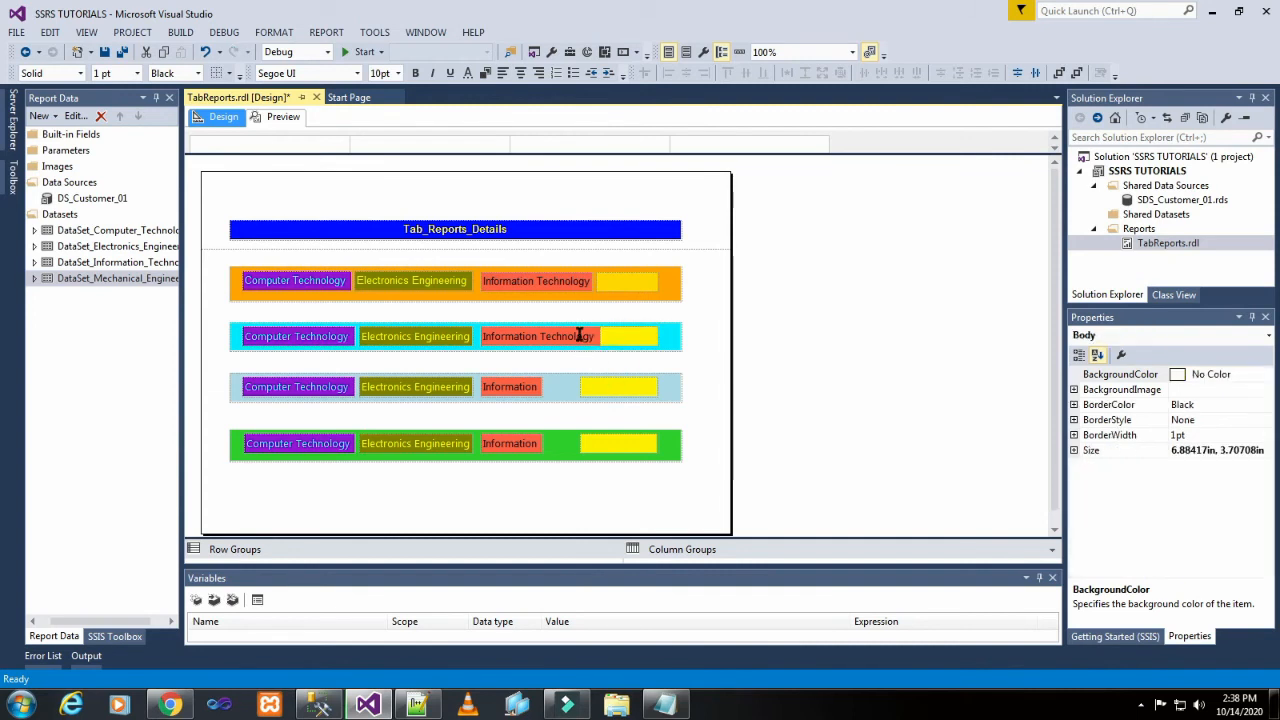
Step: Trim the right edge of the aqua row's "Information Technology" text box to leave a small gap before the yellow box
double_click(582, 335)
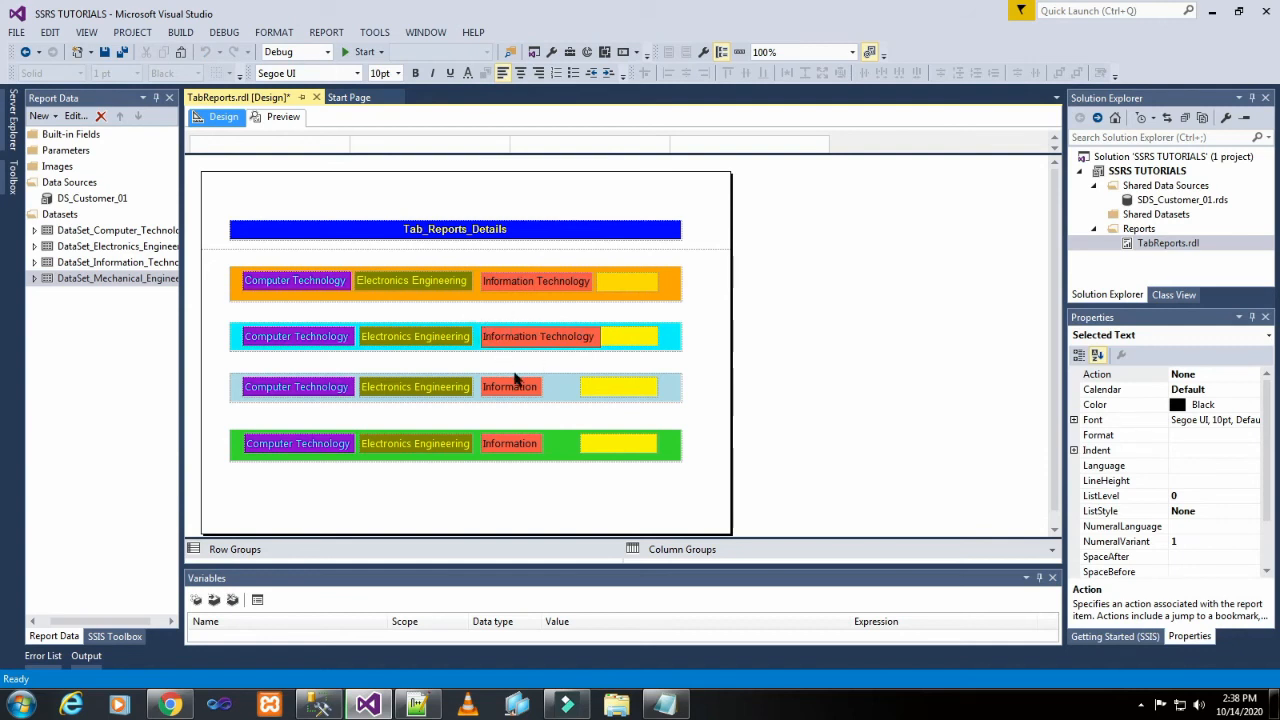
left_click(565, 390)
left_click(540, 338)
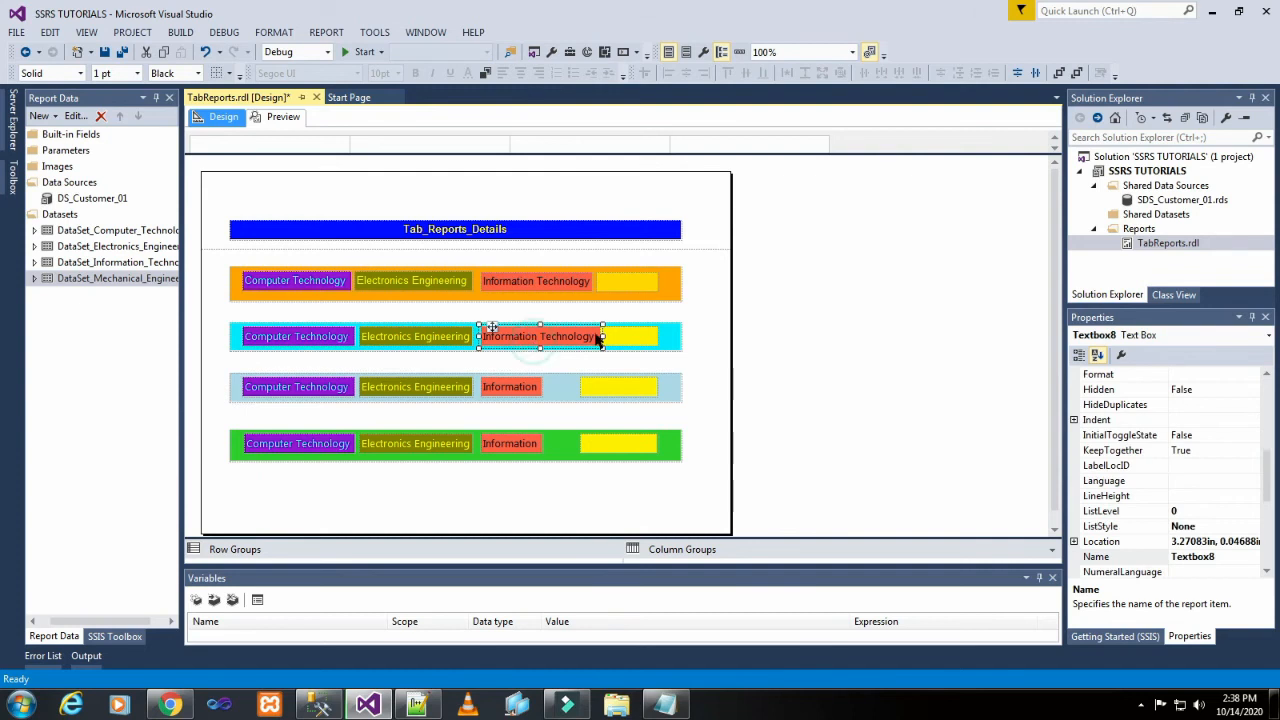
left_click_drag(605, 336, 598, 337)
left_click(596, 359)
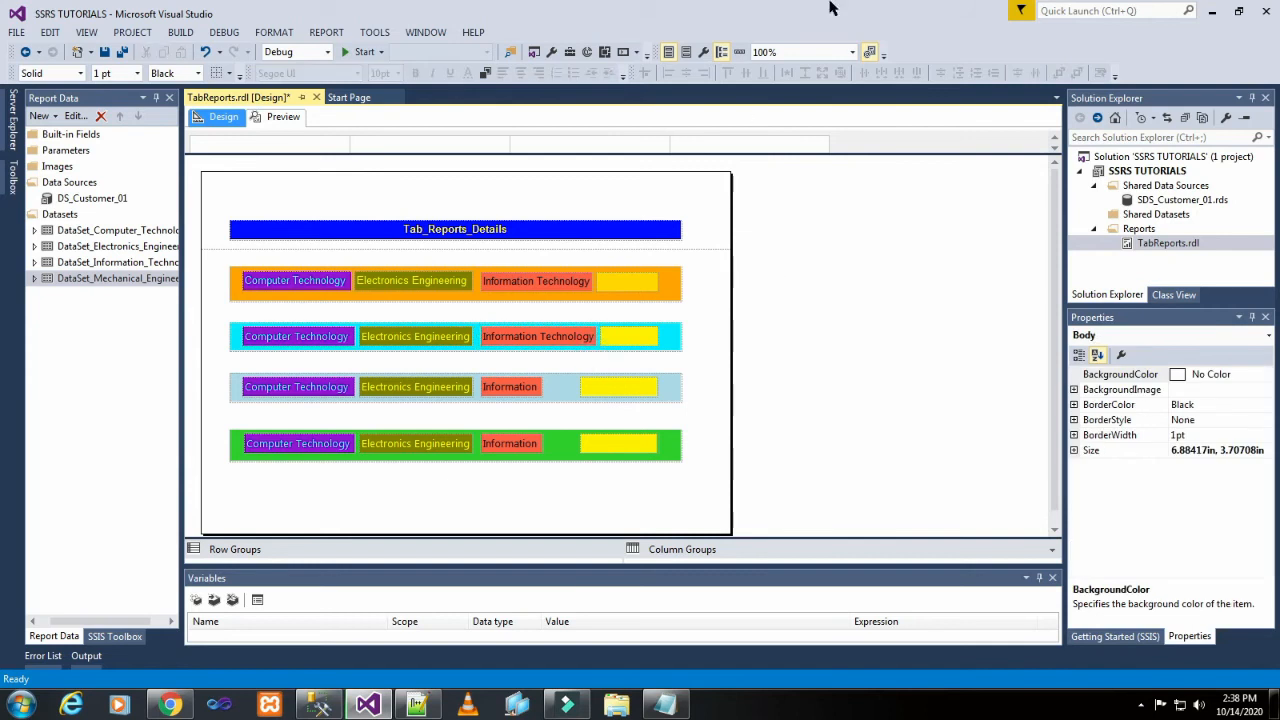
Step: Widen the light blue row's tomato text box to fit "Information Technology" and narrow the adjacent yellow box from its left edge
left_click(533, 385)
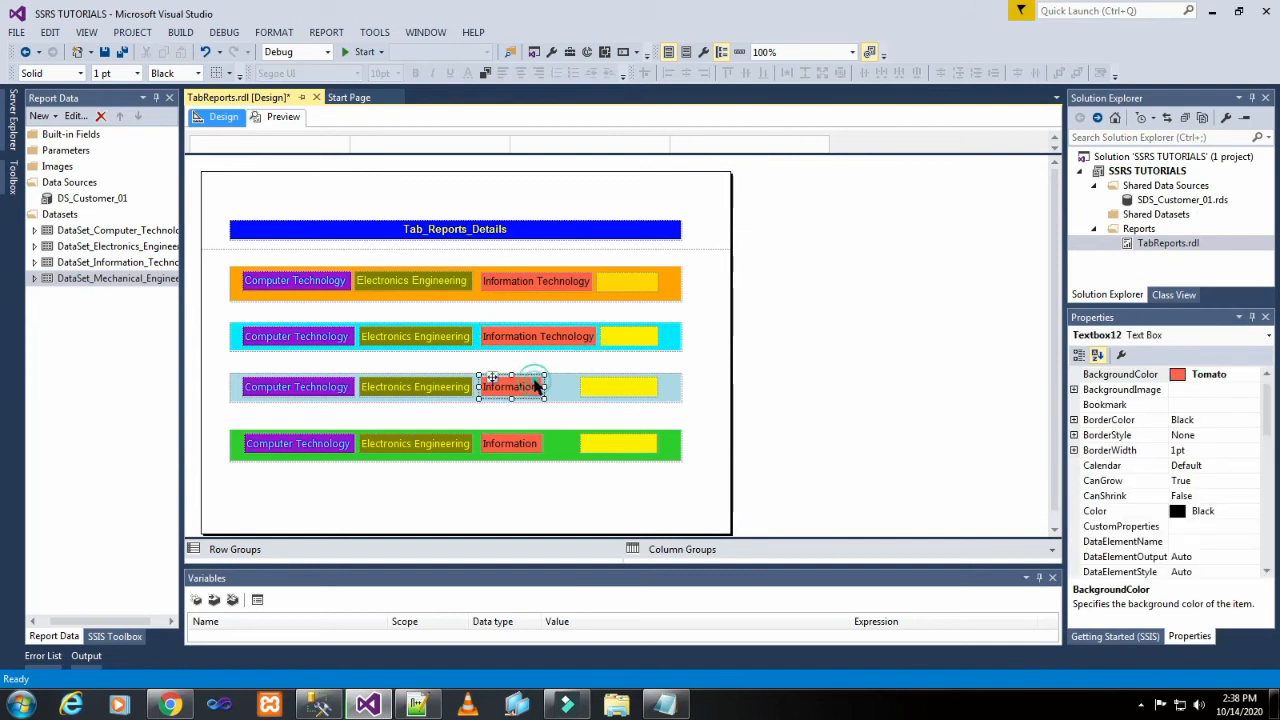
left_click_drag(568, 387, 594, 387)
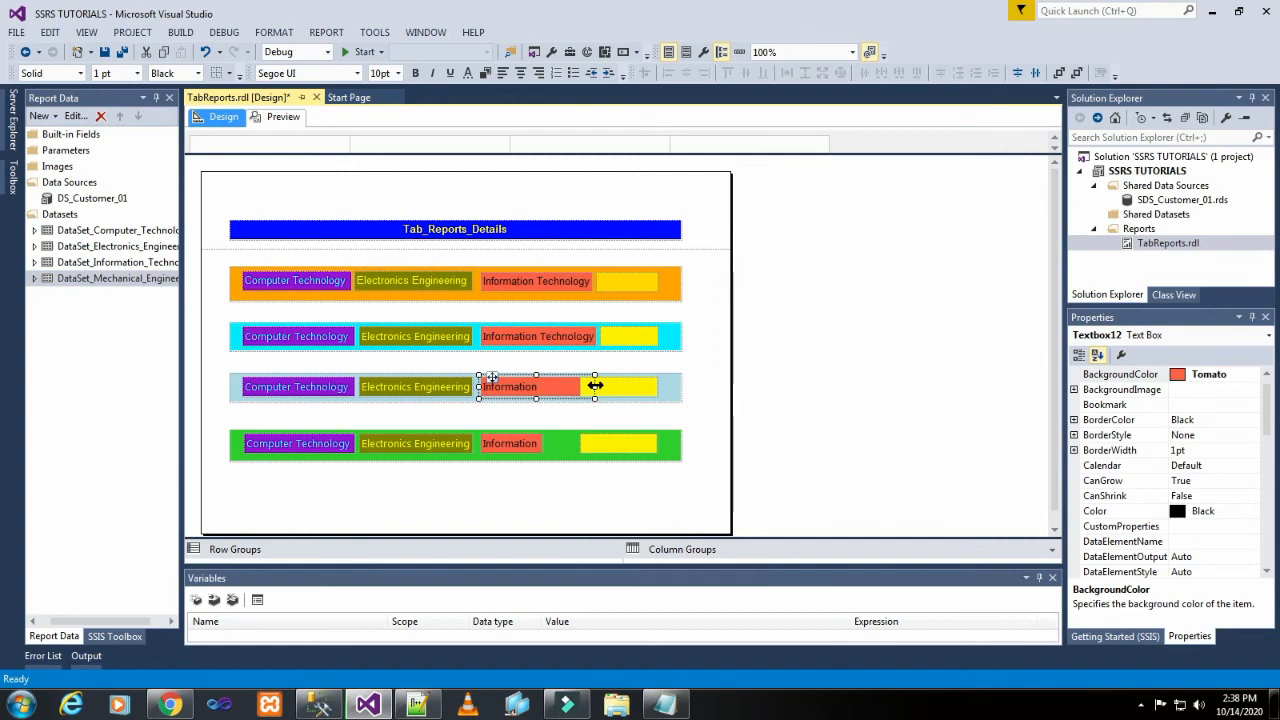
mouse_move(595, 386)
left_mouse_down()
mouse_move(576, 385)
mouse_move(598, 389)
left_mouse_up()
left_click(603, 394)
left_click(642, 410)
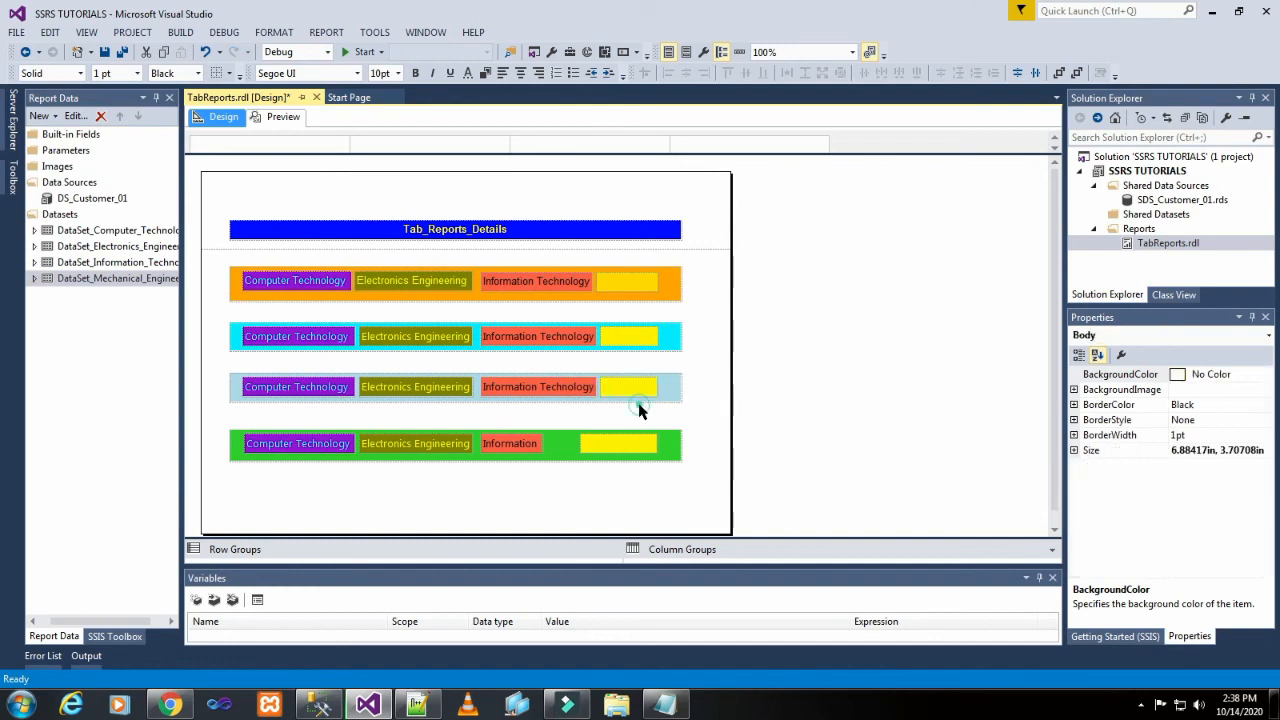
Step: Widen the green row's tomato text box to fit "Information Technology" and narrow the adjacent yellow box from its left edge
left_click(537, 453)
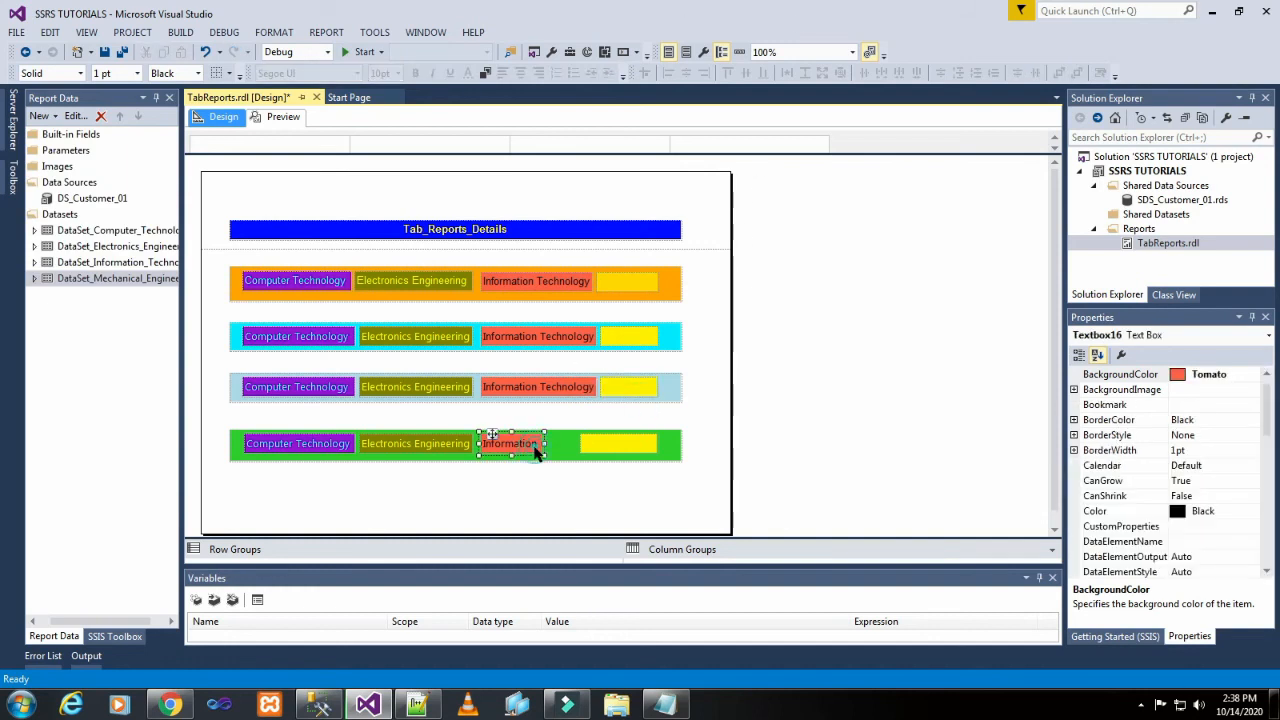
left_click_drag(545, 443, 597, 444)
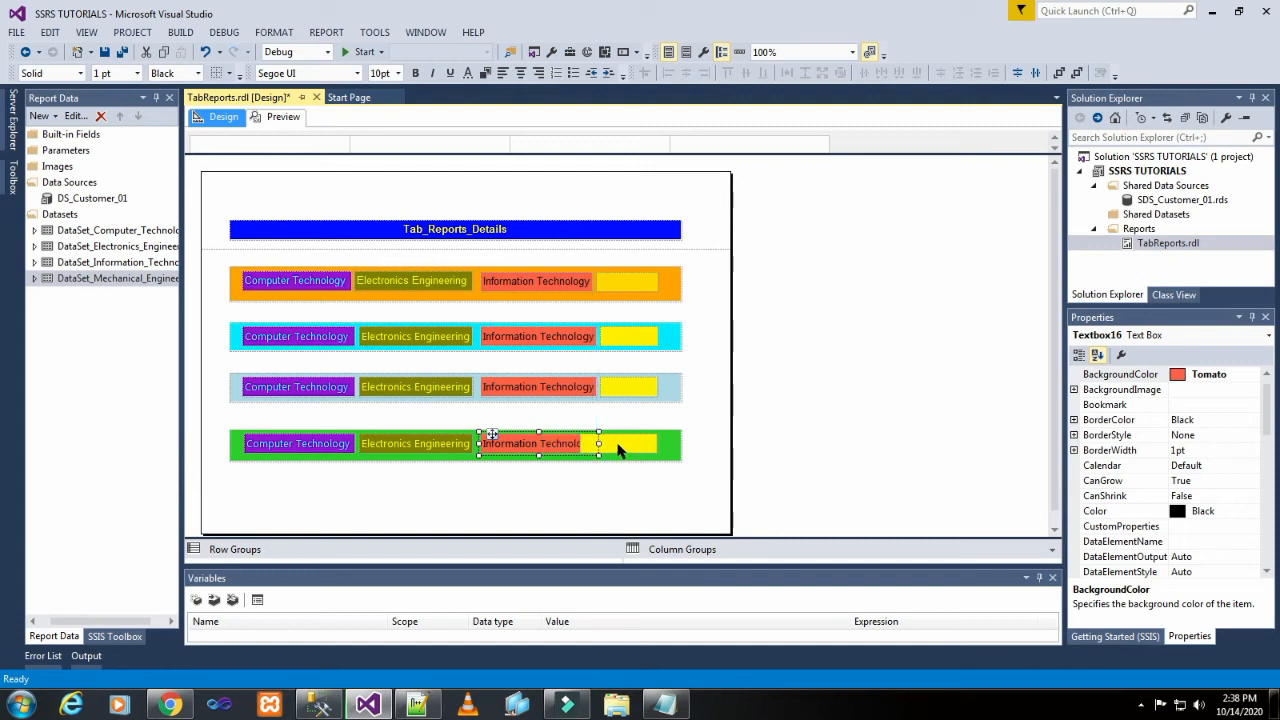
left_click(618, 451)
mouse_move(580, 444)
left_mouse_down()
mouse_move(567, 444)
mouse_move(600, 447)
left_mouse_up()
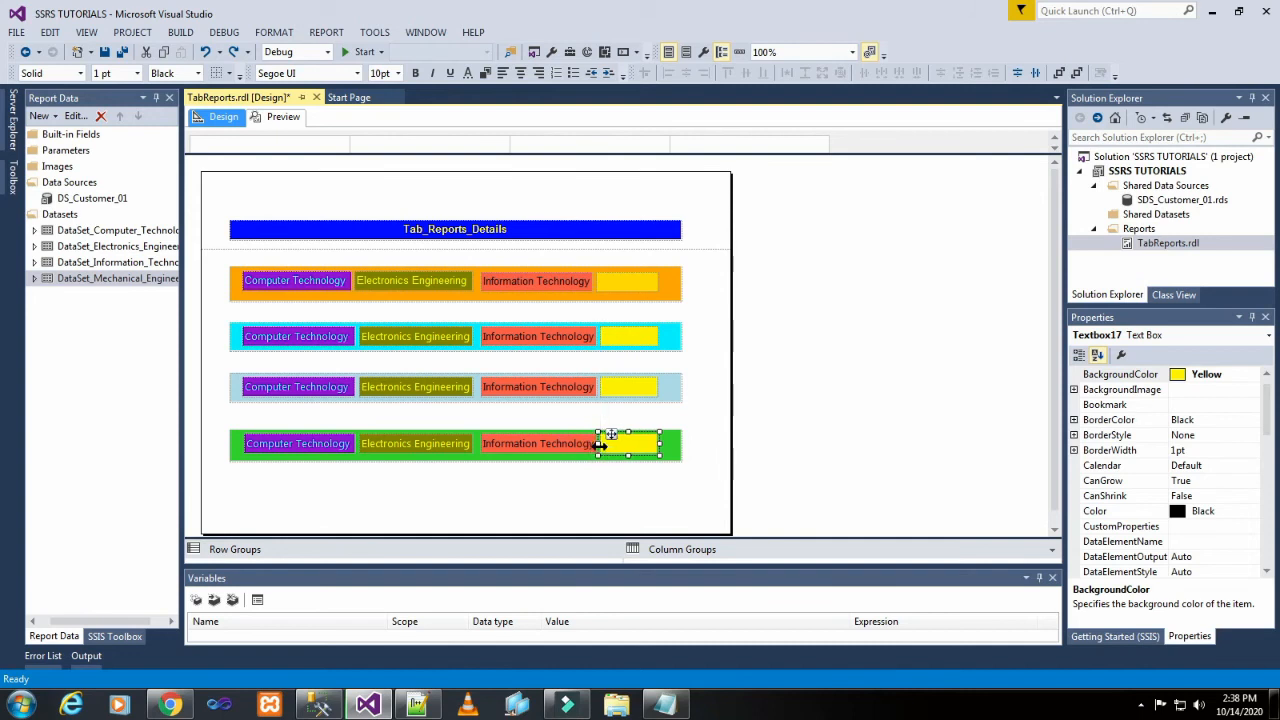
left_click(674, 458)
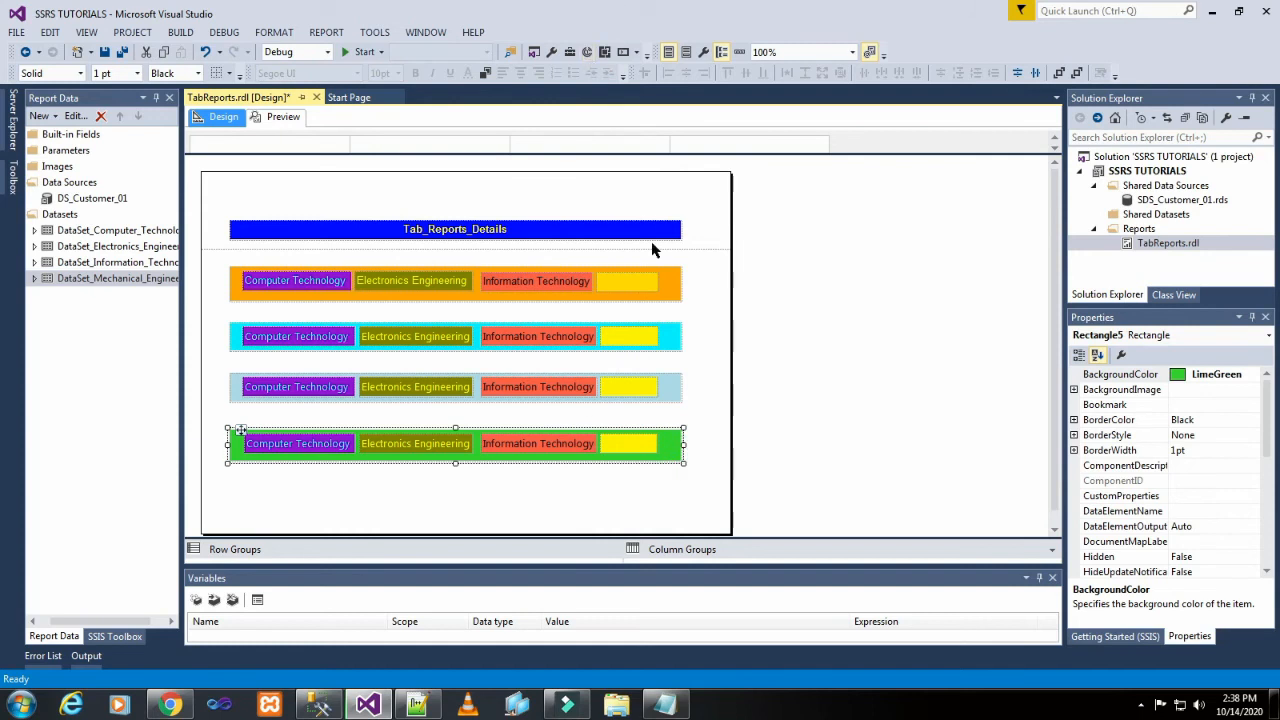
Step: Extend the orange row's rectangle to the right, almost to the edge of the report body
left_click(670, 289)
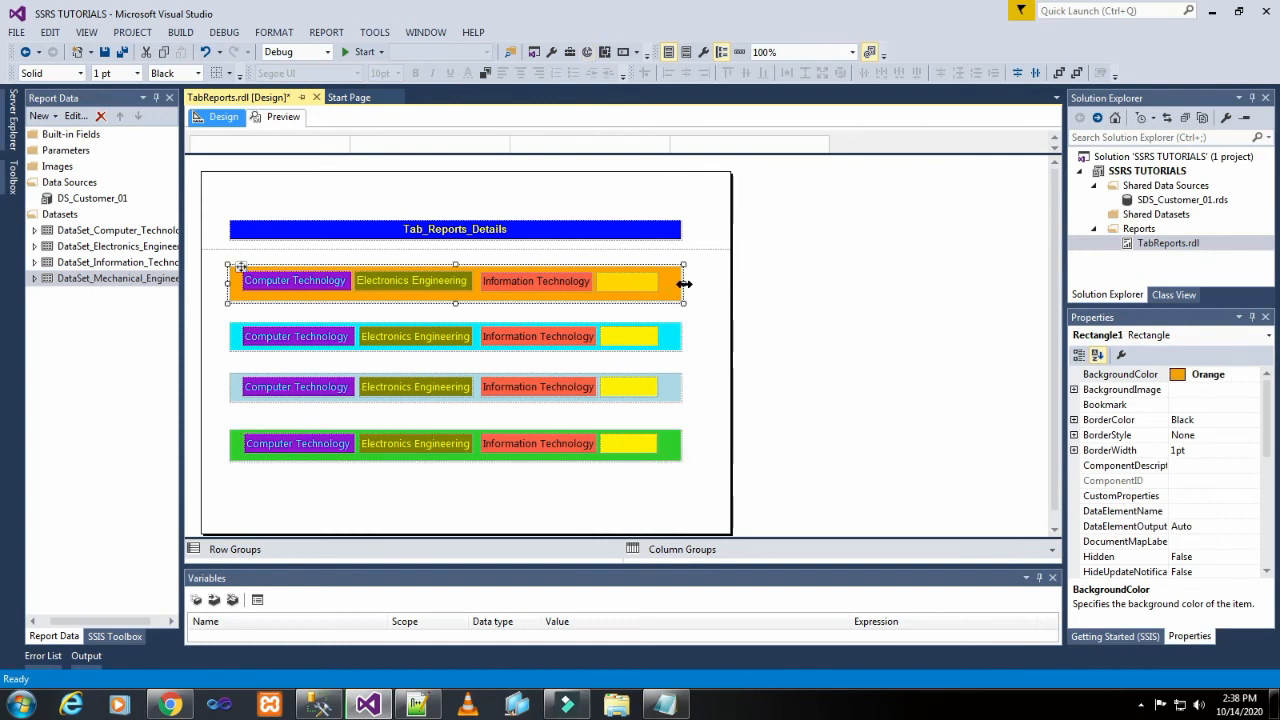
left_click_drag(684, 284, 722, 285)
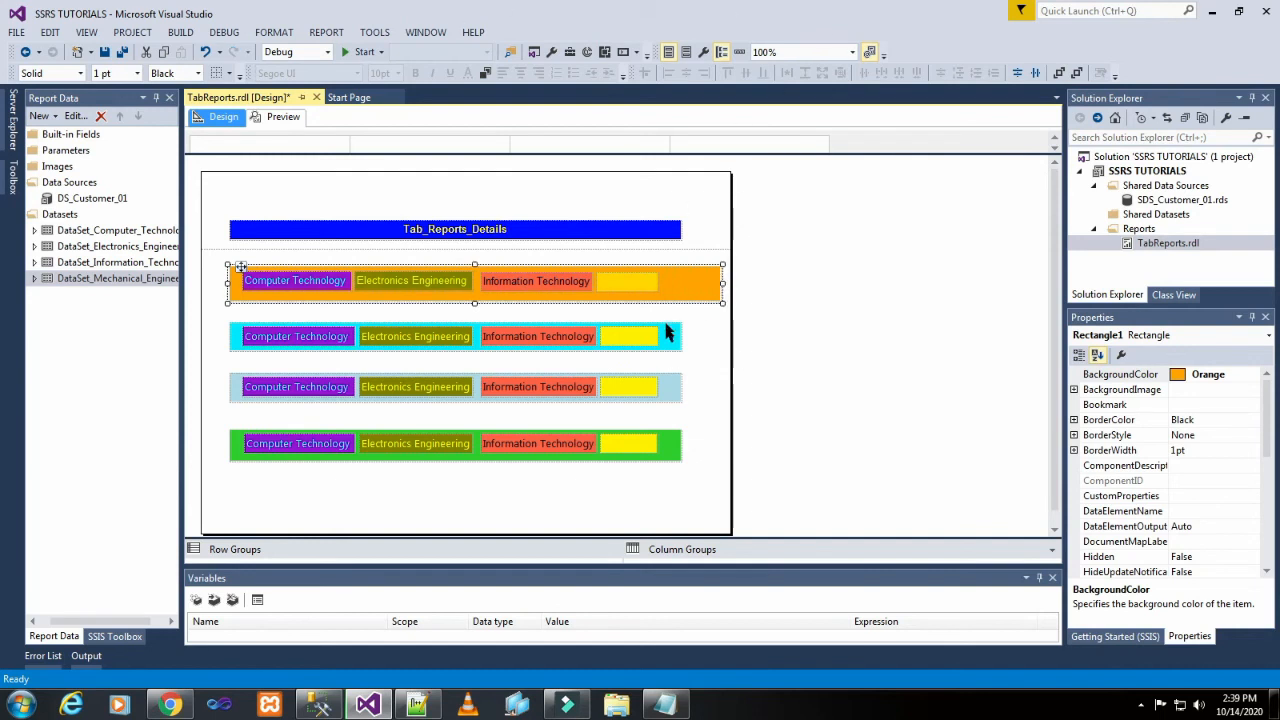
left_click(634, 289)
left_click(860, 300)
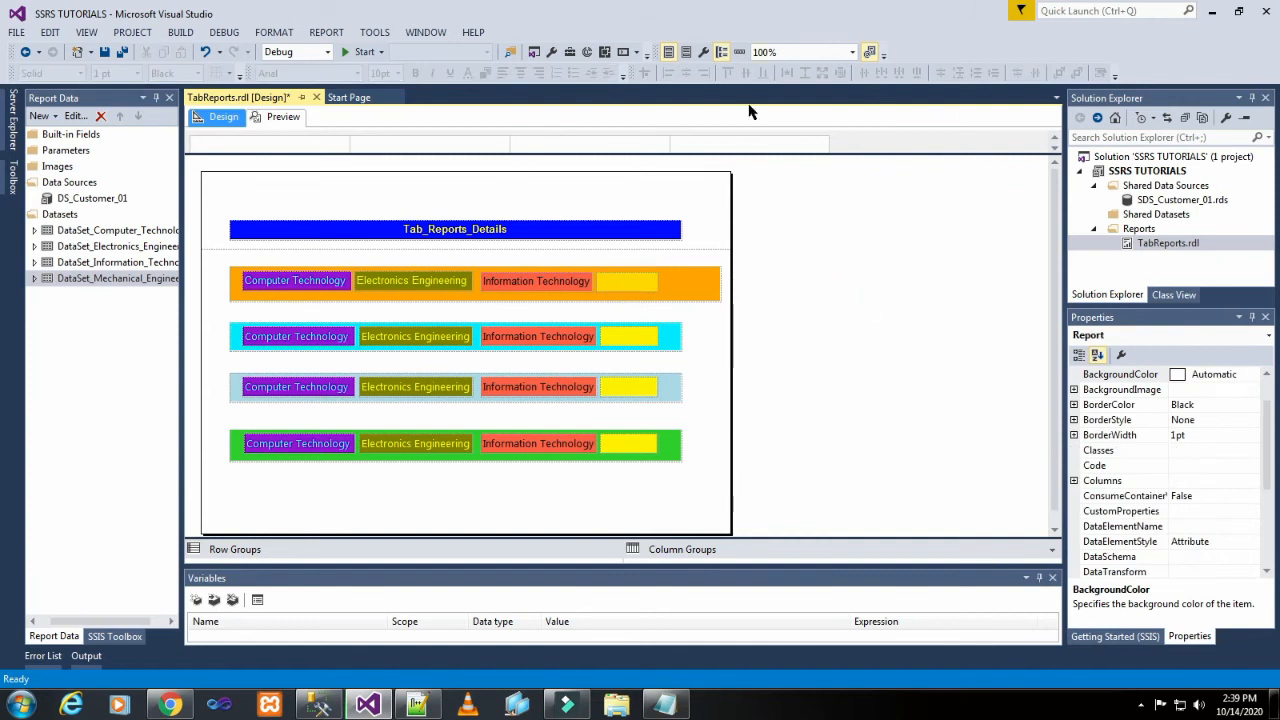
Step: Copy "Mechanical Engineering" from the Notepad list into the gold text box of the orange row
left_click(664, 705)
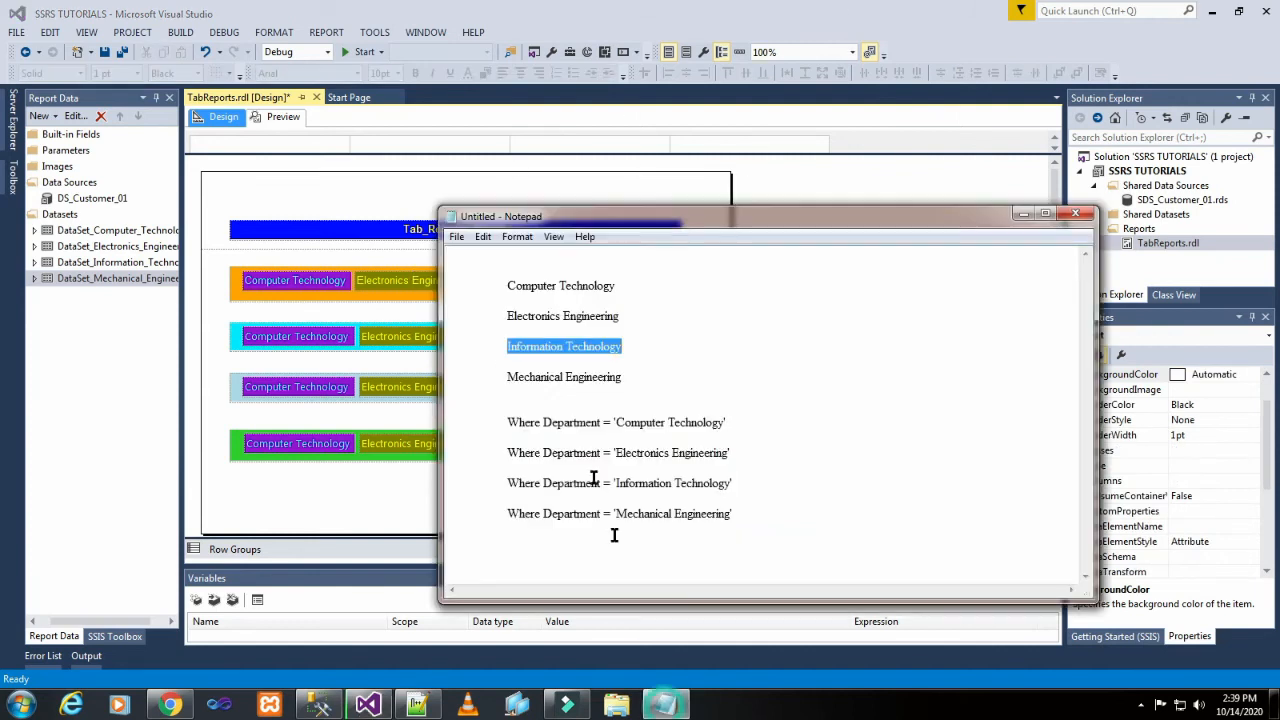
left_click_drag(507, 380, 620, 380)
key("ctrl+c")
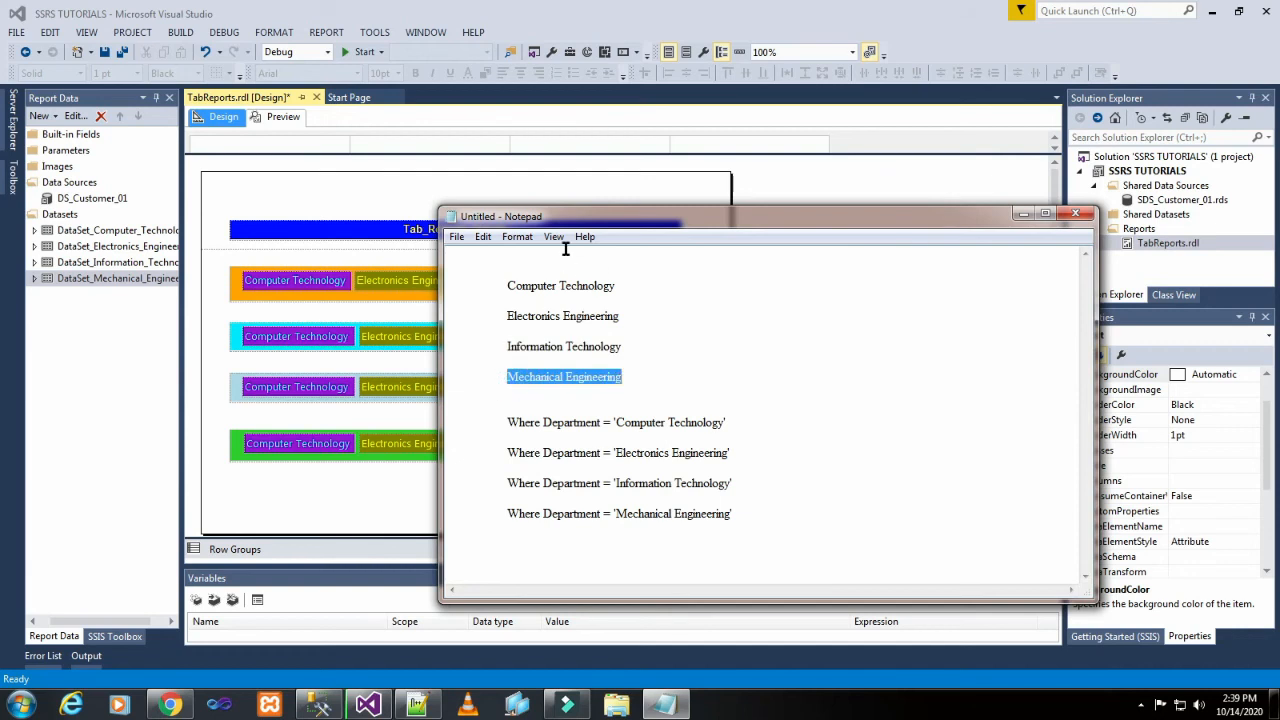
left_click(552, 174)
left_click(622, 280)
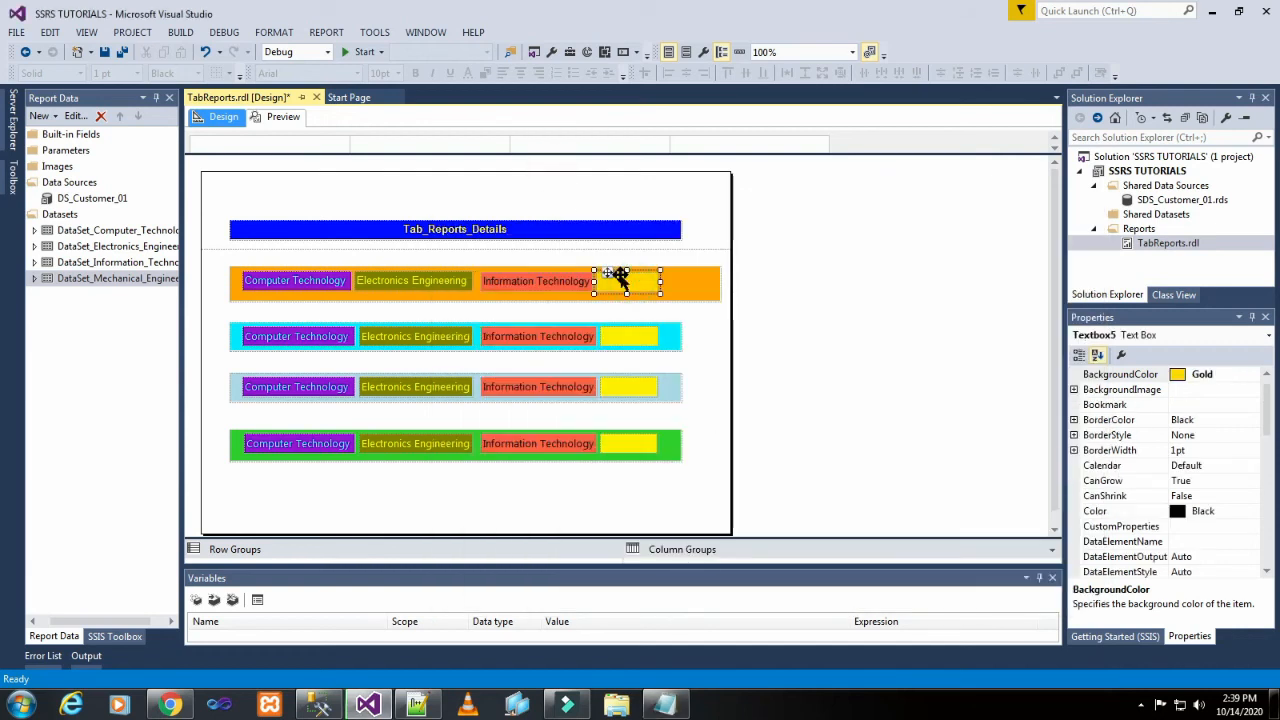
left_click(622, 280)
key("ctrl+v")
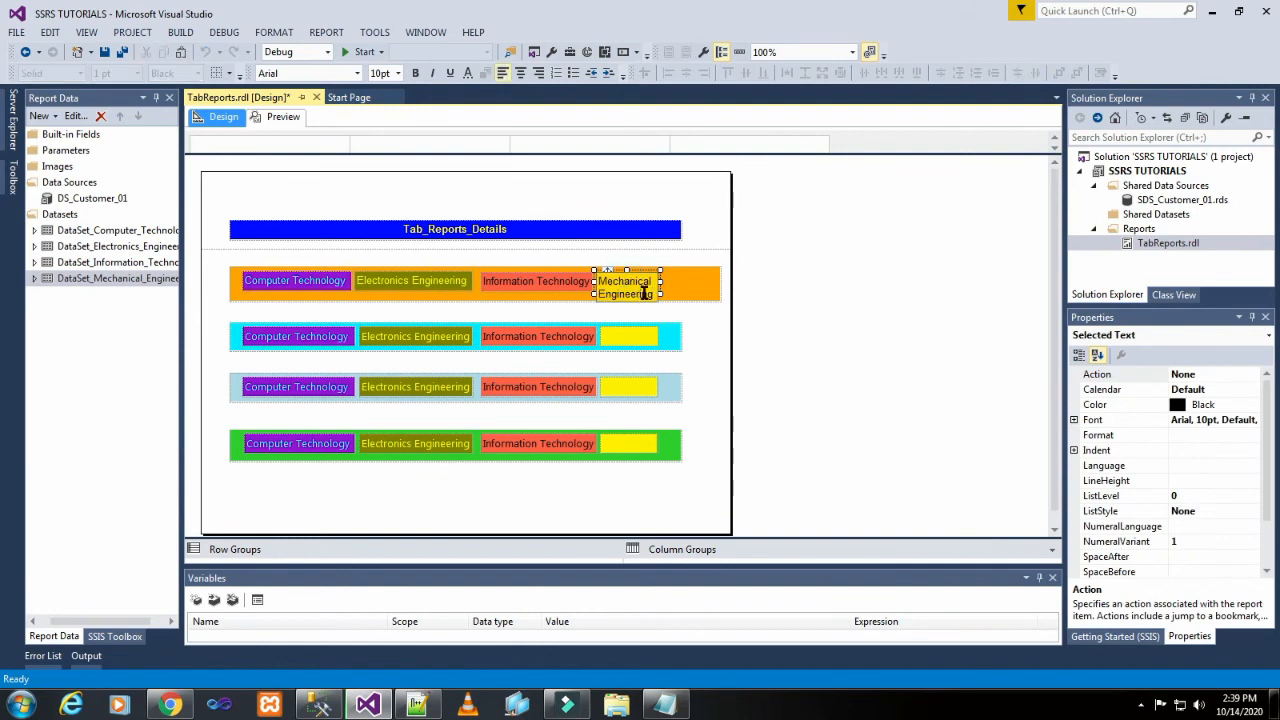
left_click(691, 317)
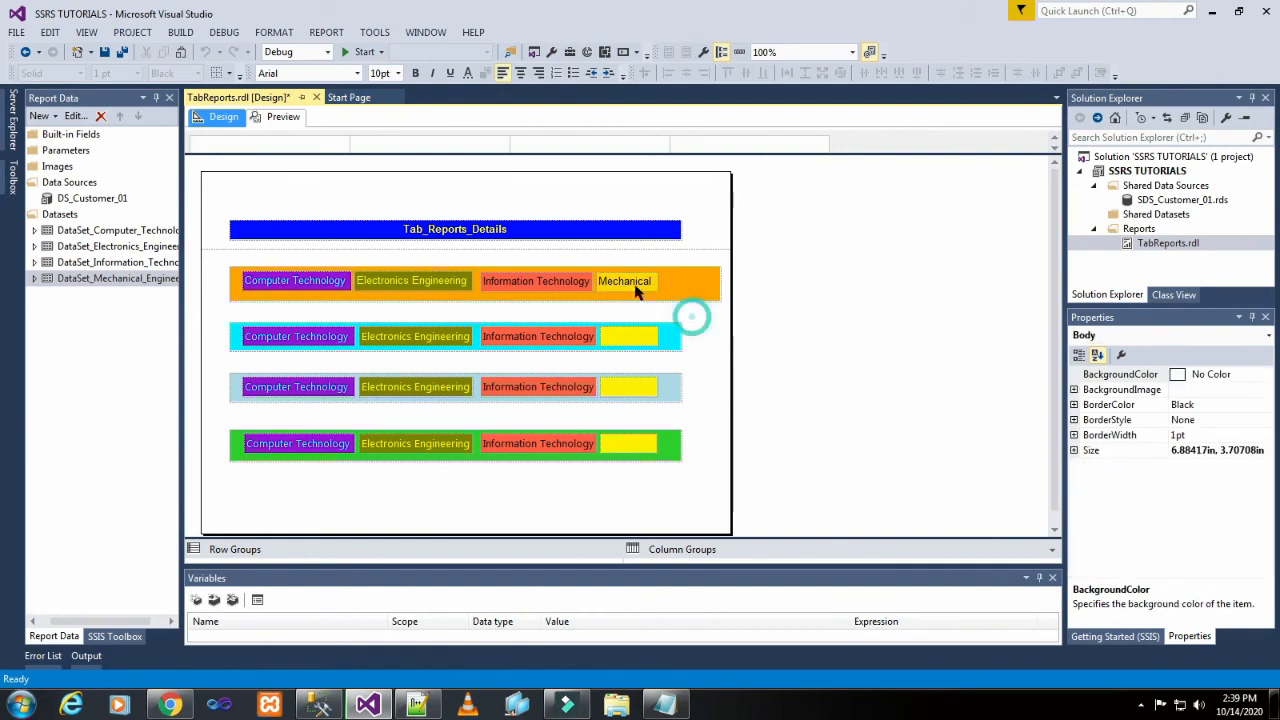
Step: Widen the orange row's gold text box until the full "Mechanical Engineering" label fits on one line
double_click(632, 287)
left_click(671, 288)
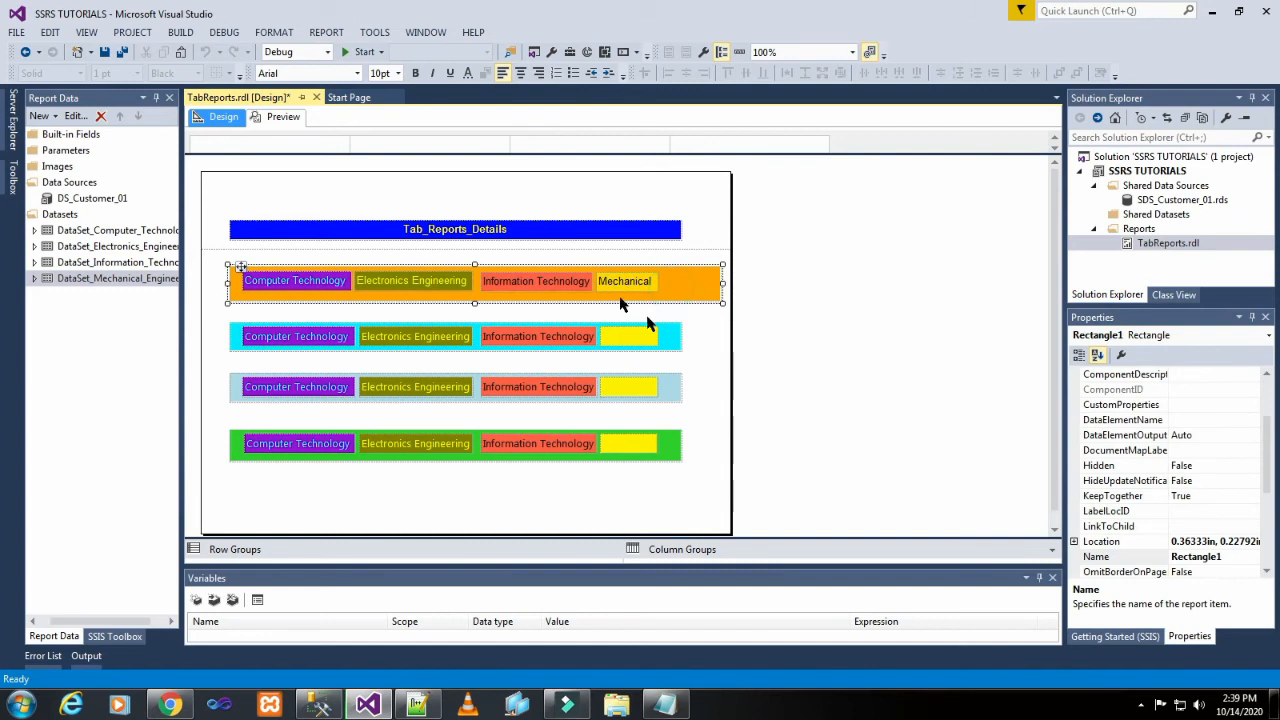
left_click(660, 323)
left_click(709, 346)
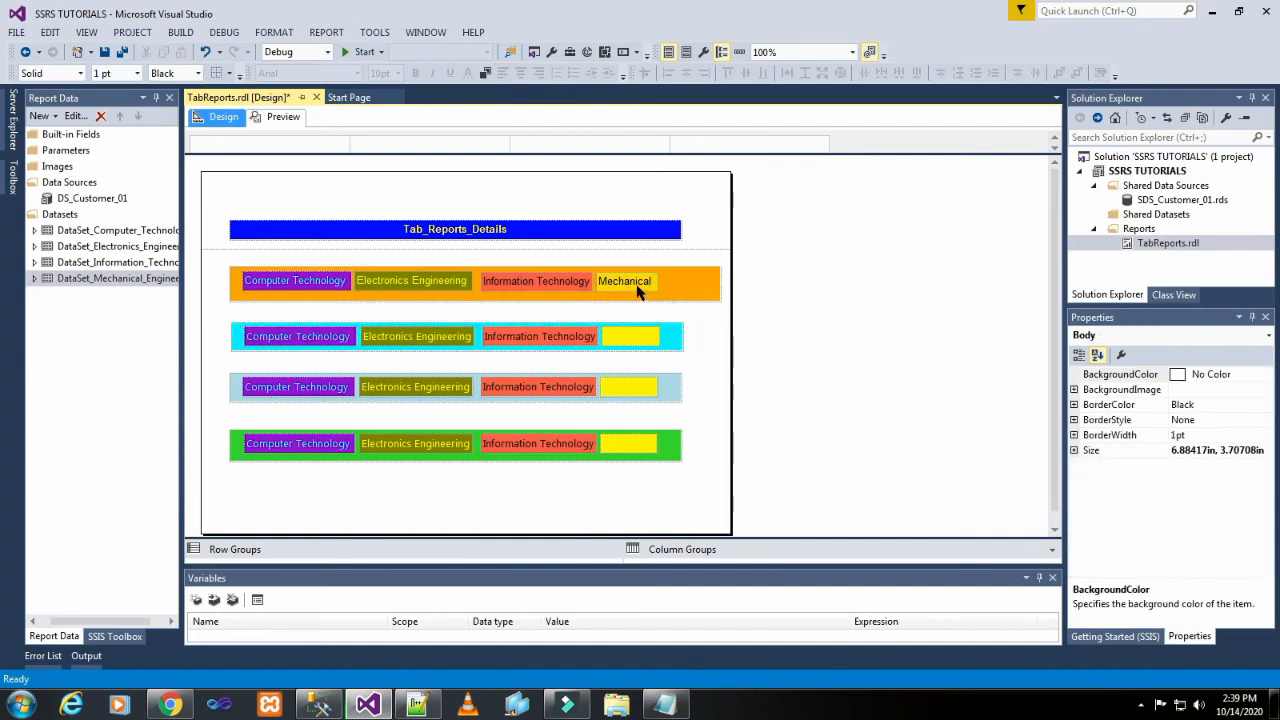
left_click(642, 288)
left_click_drag(661, 282, 718, 285)
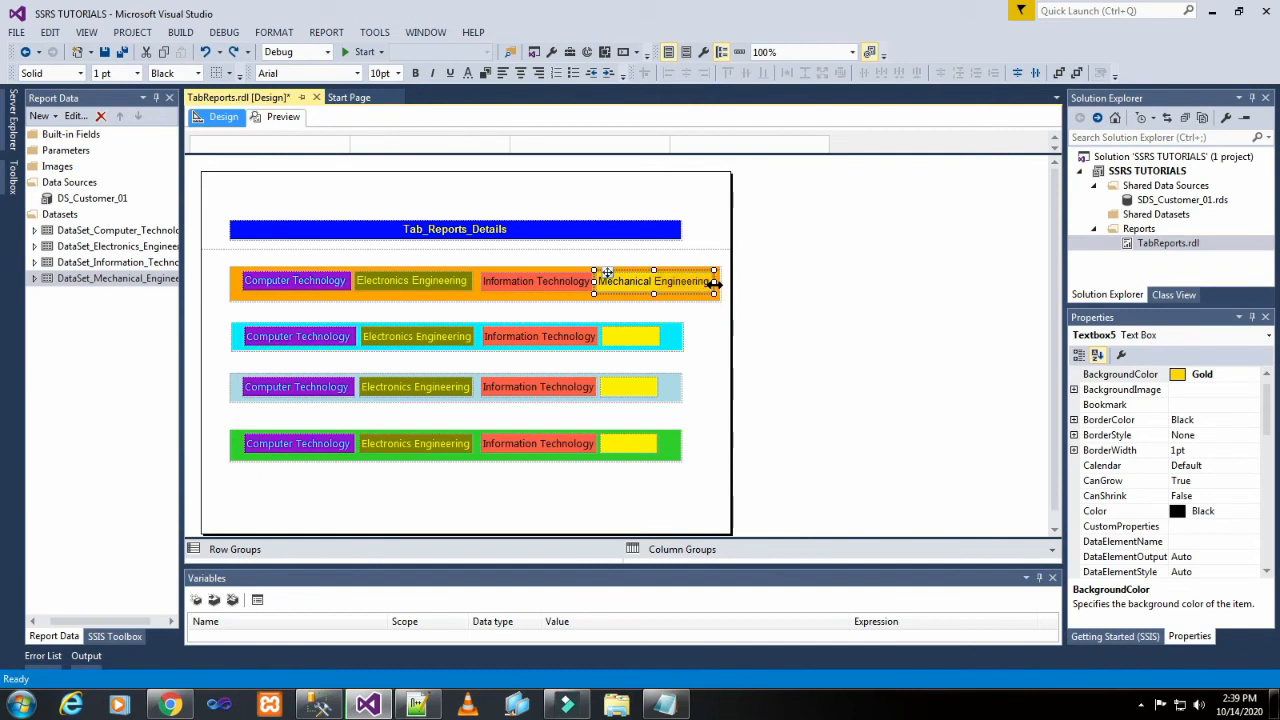
left_click(714, 328)
Step: Extend the aqua, light blue and green rectangles to the right so they line up with the orange rectangle's right edge
left_click(681, 336)
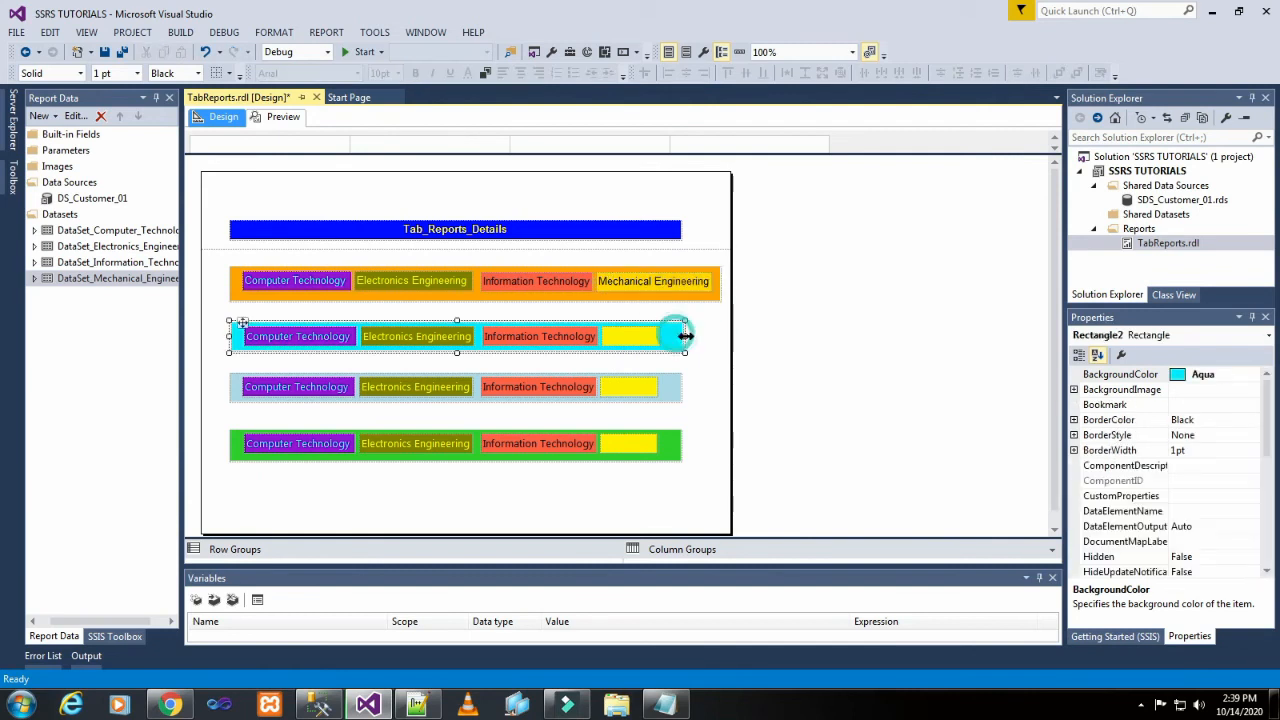
left_click_drag(685, 338, 716, 340)
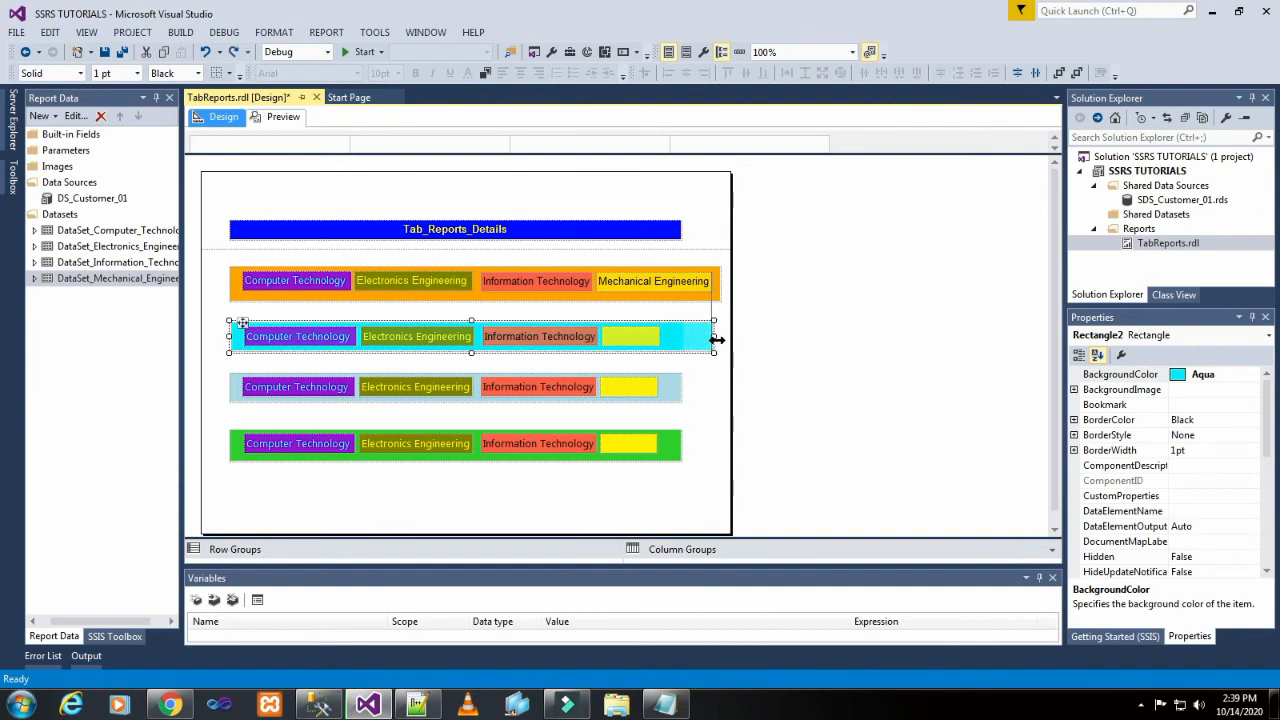
left_click(668, 395)
left_click_drag(686, 388, 722, 390)
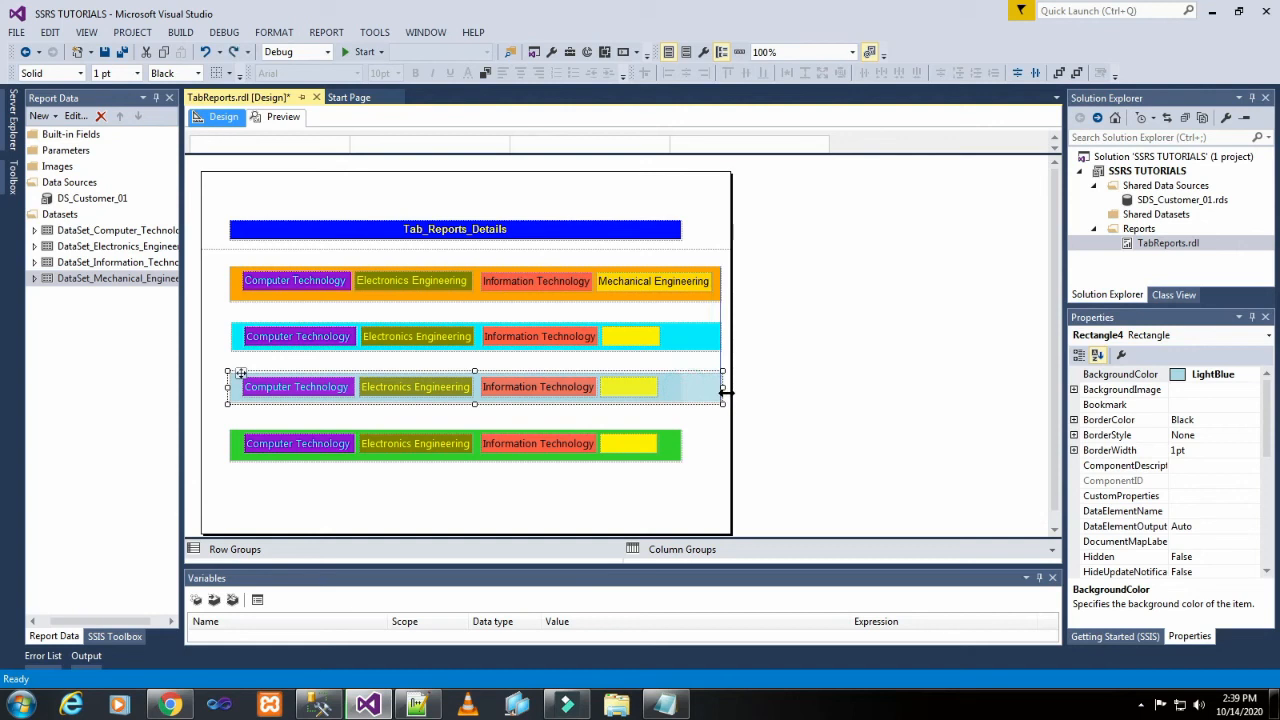
left_click(667, 458)
left_click_drag(682, 446, 722, 450)
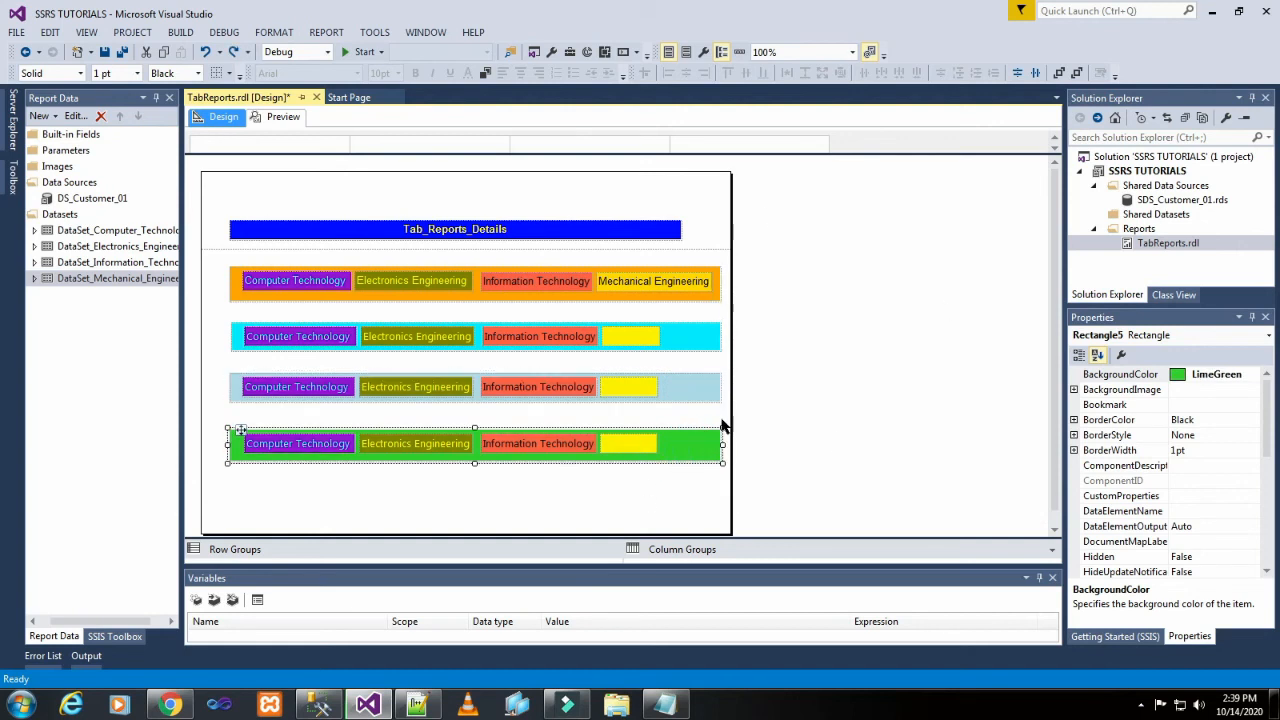
Step: Paste the label "Mechanical Engineering" into the empty yellow text box of the aqua row
left_click(645, 336)
left_click(629, 332)
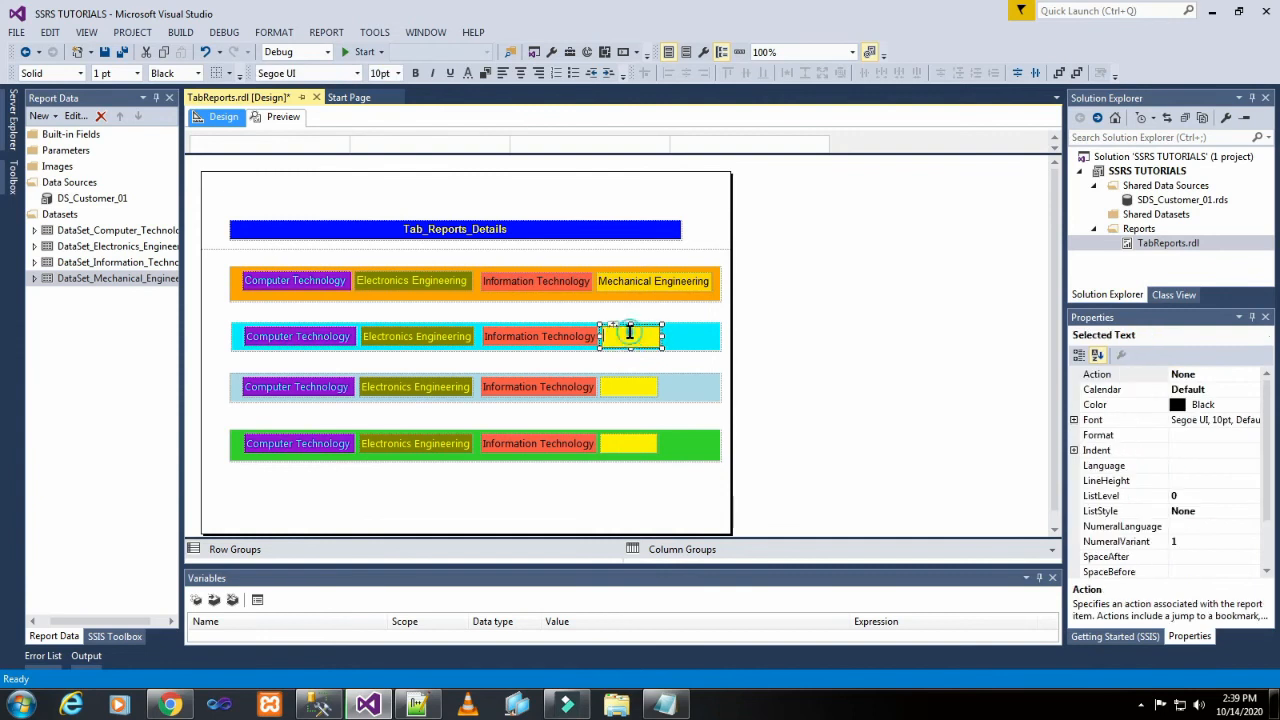
key("ctrl+v")
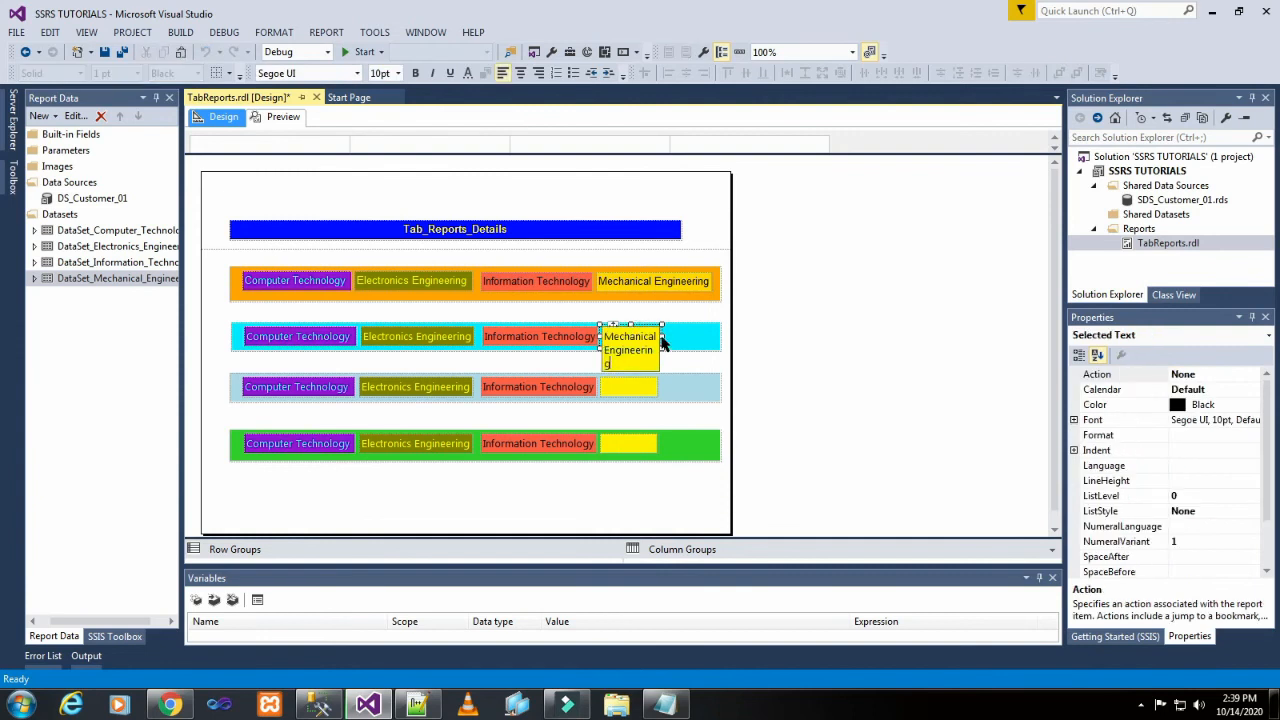
left_click(680, 346)
left_click(686, 368)
double_click(637, 335)
left_click(679, 367)
Step: Widen the aqua row's yellow text box to the rectangle's right edge so "Mechanical Engineering" fits on one line
left_click(620, 336)
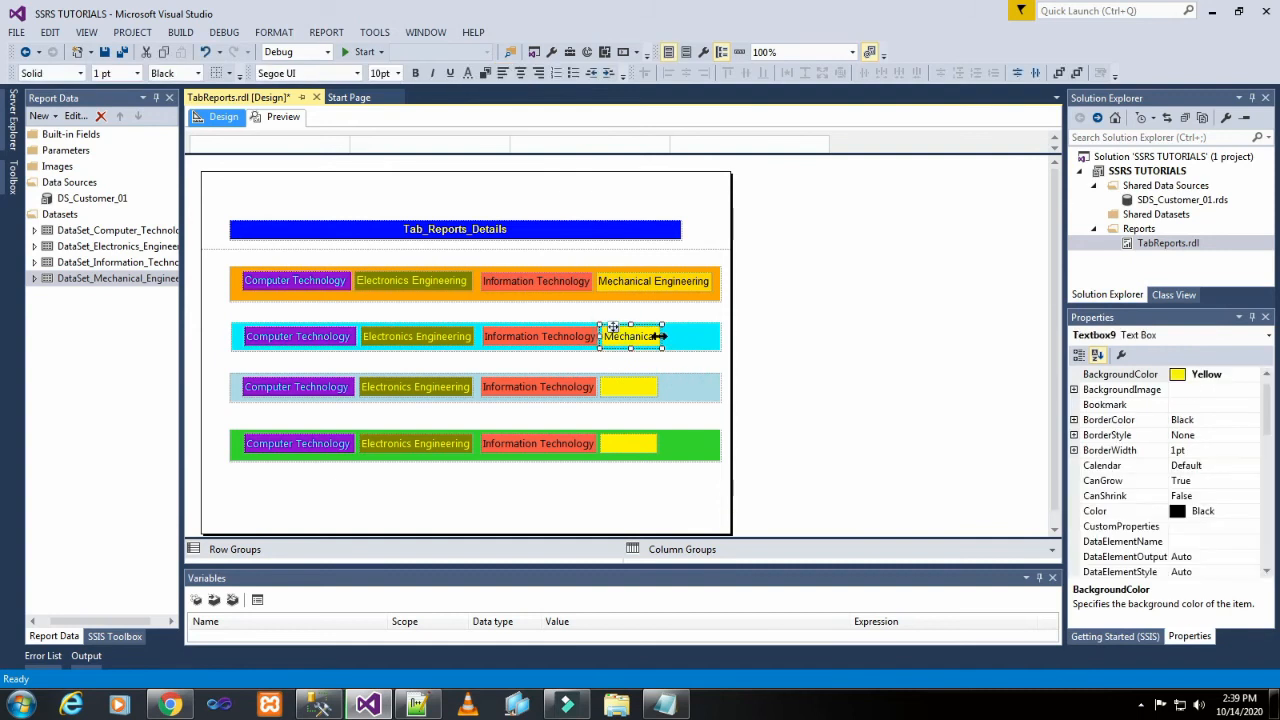
left_click_drag(658, 336, 721, 337)
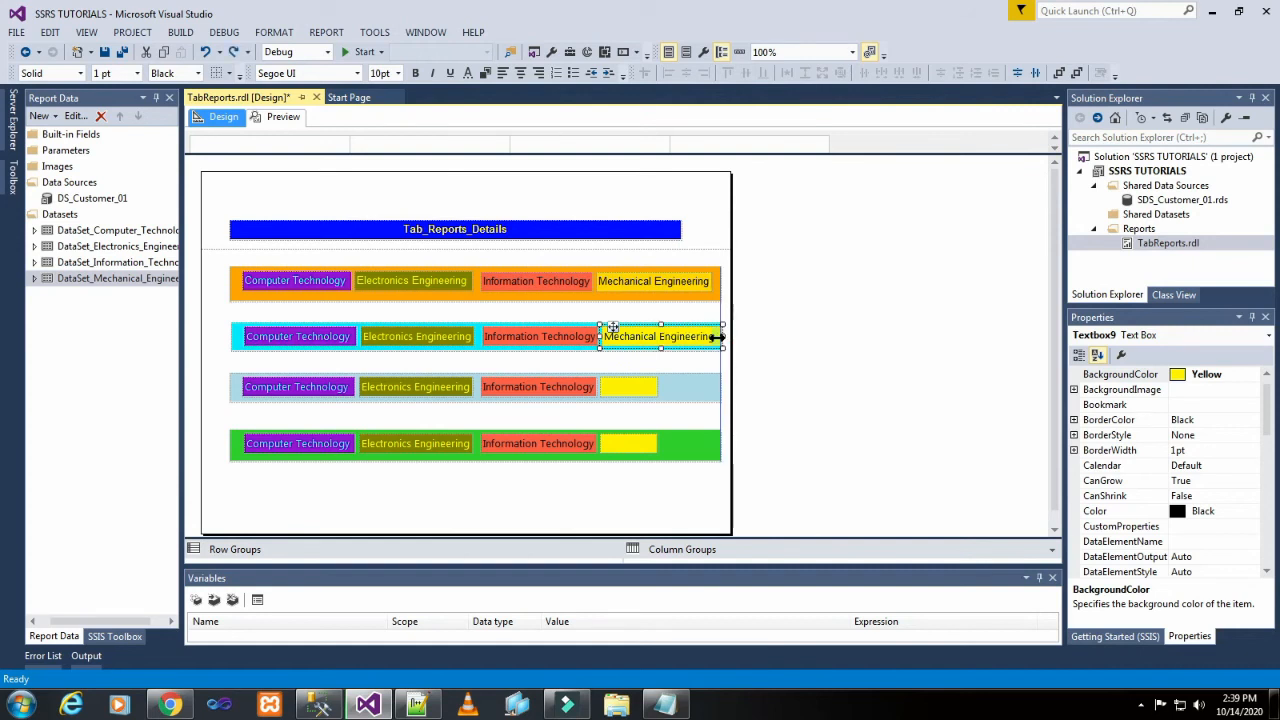
left_click(700, 376)
left_click(711, 334)
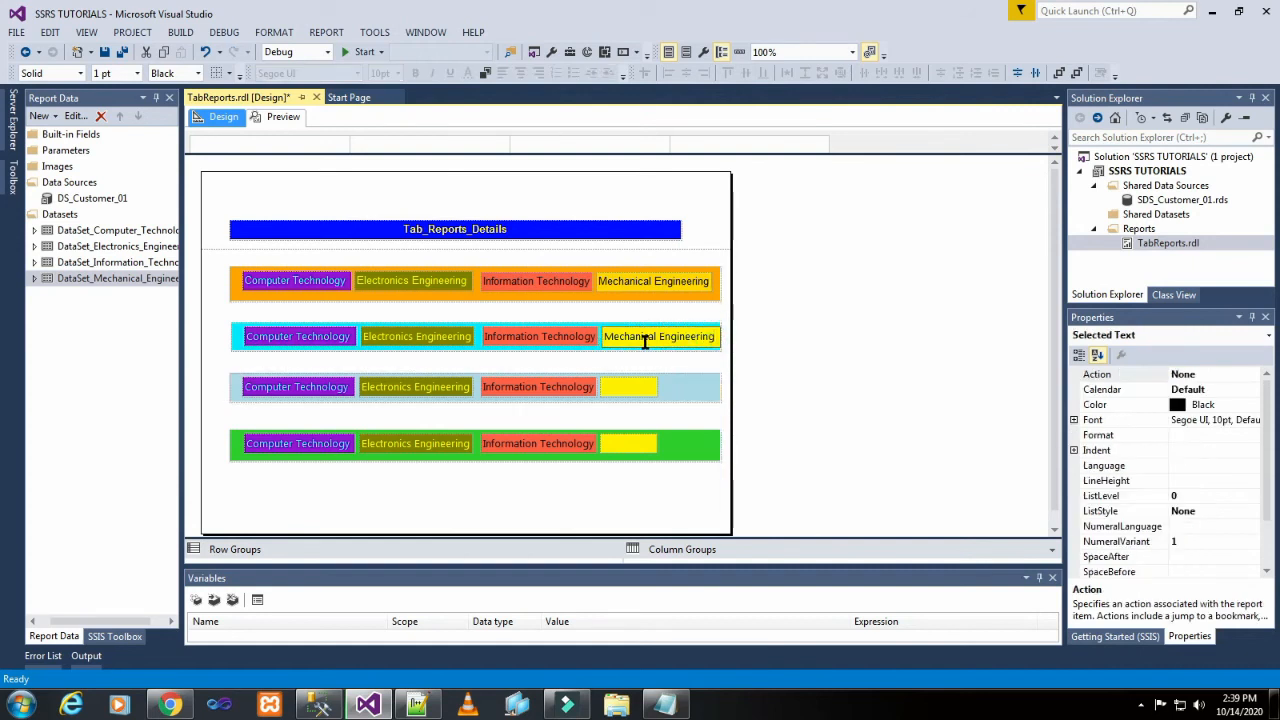
left_click(686, 360)
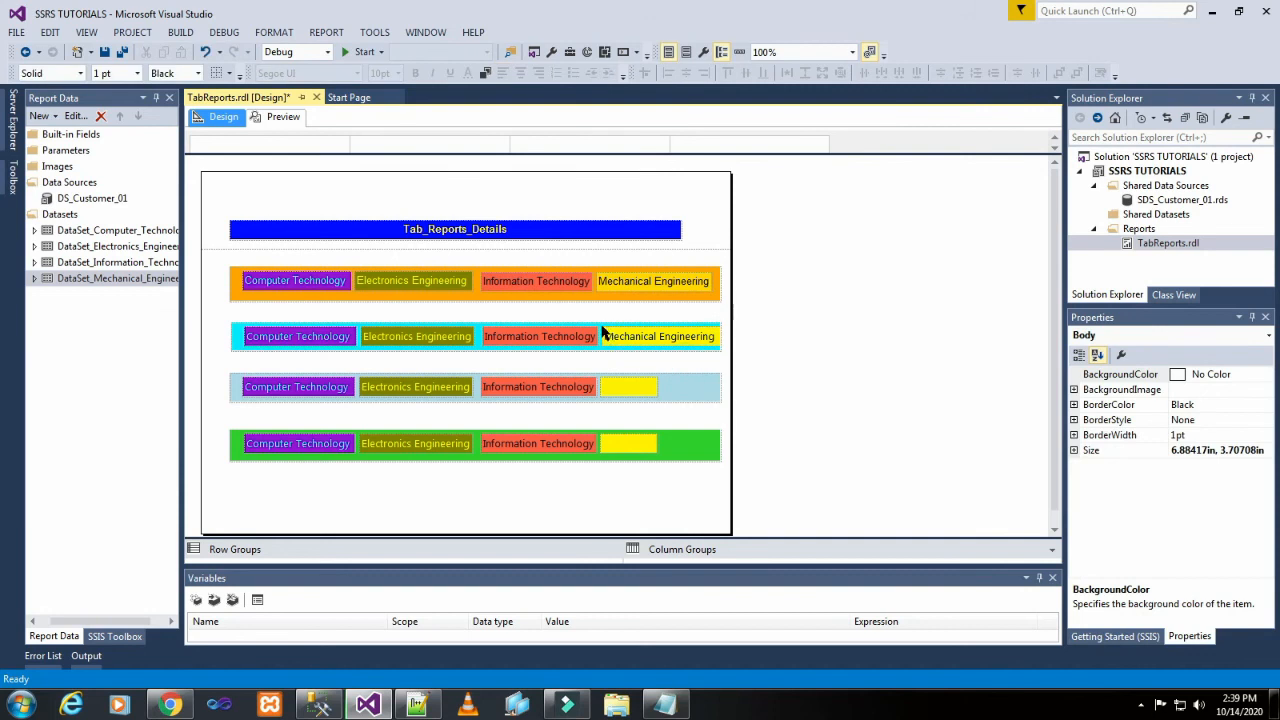
Step: Try to narrow the aqua row's "Mechanical Engineering" text box slightly from its right edge, and undo the resize
left_click(604, 331)
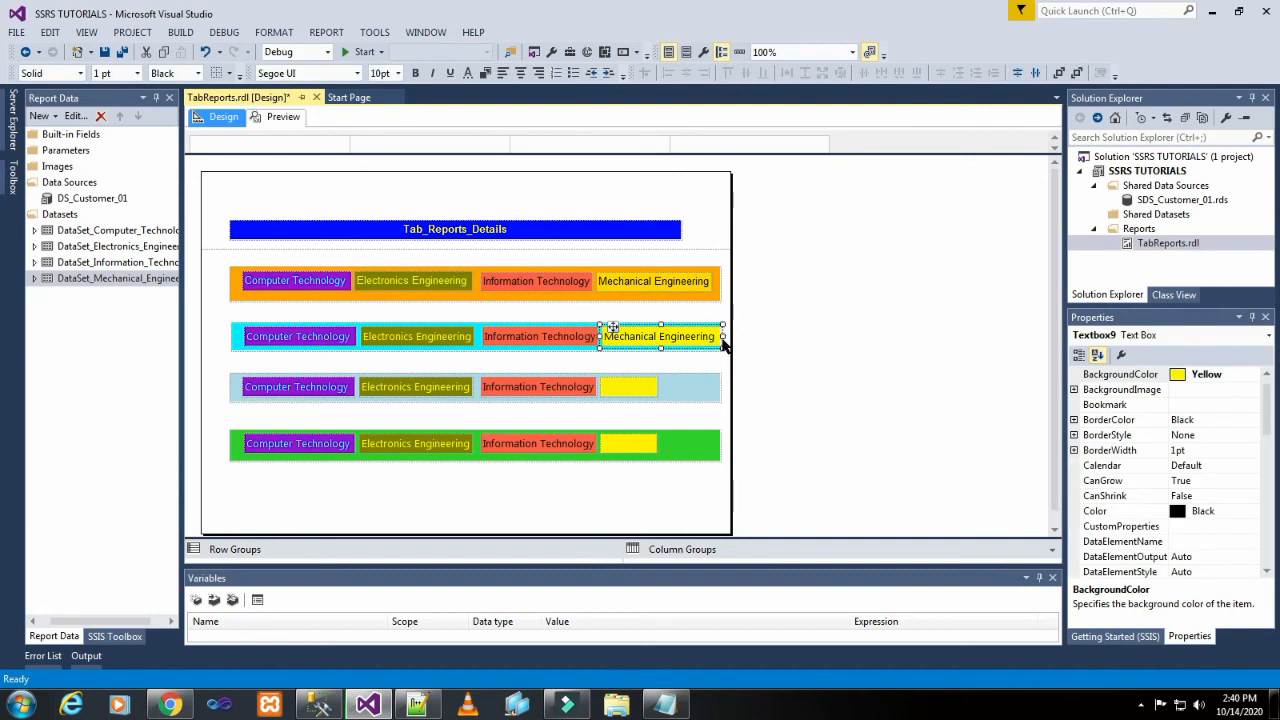
left_click_drag(721, 337, 714, 338)
key("ctrl+z")
key("ctrl+z")
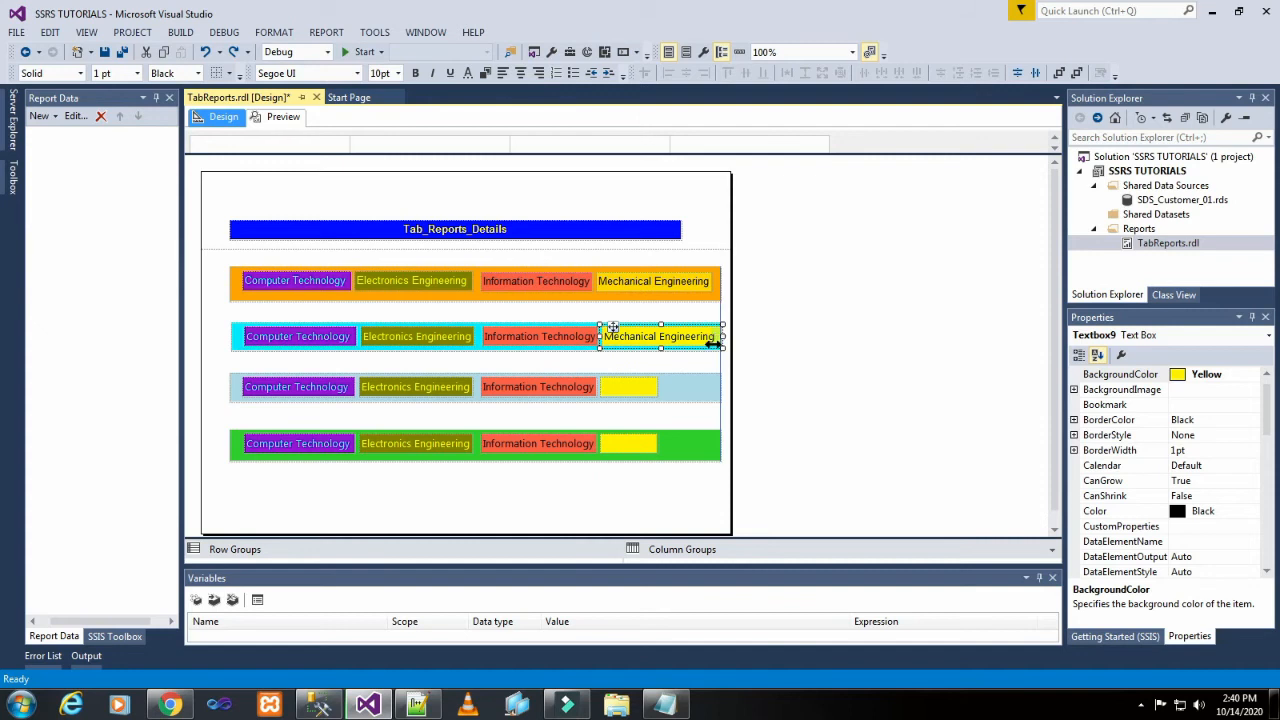
Step: Stretch the aqua row's rectangle very slightly downward from its bottom edge
left_click(705, 373)
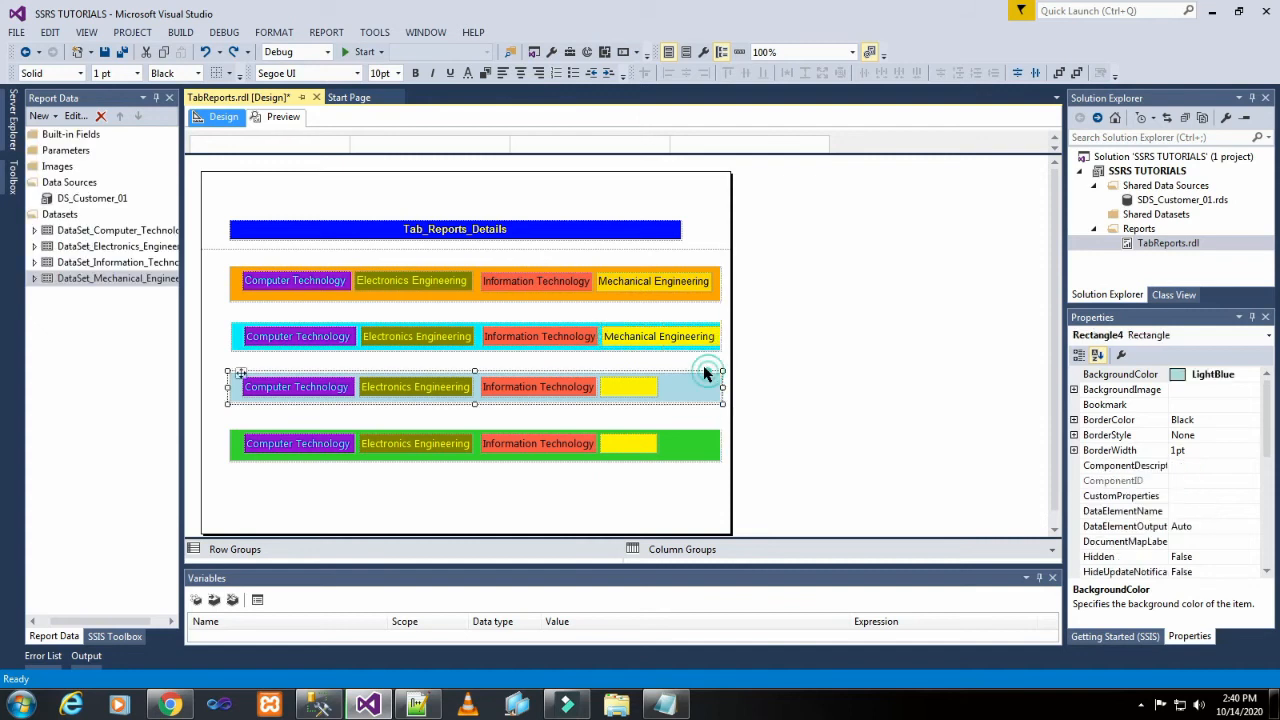
left_click(717, 297)
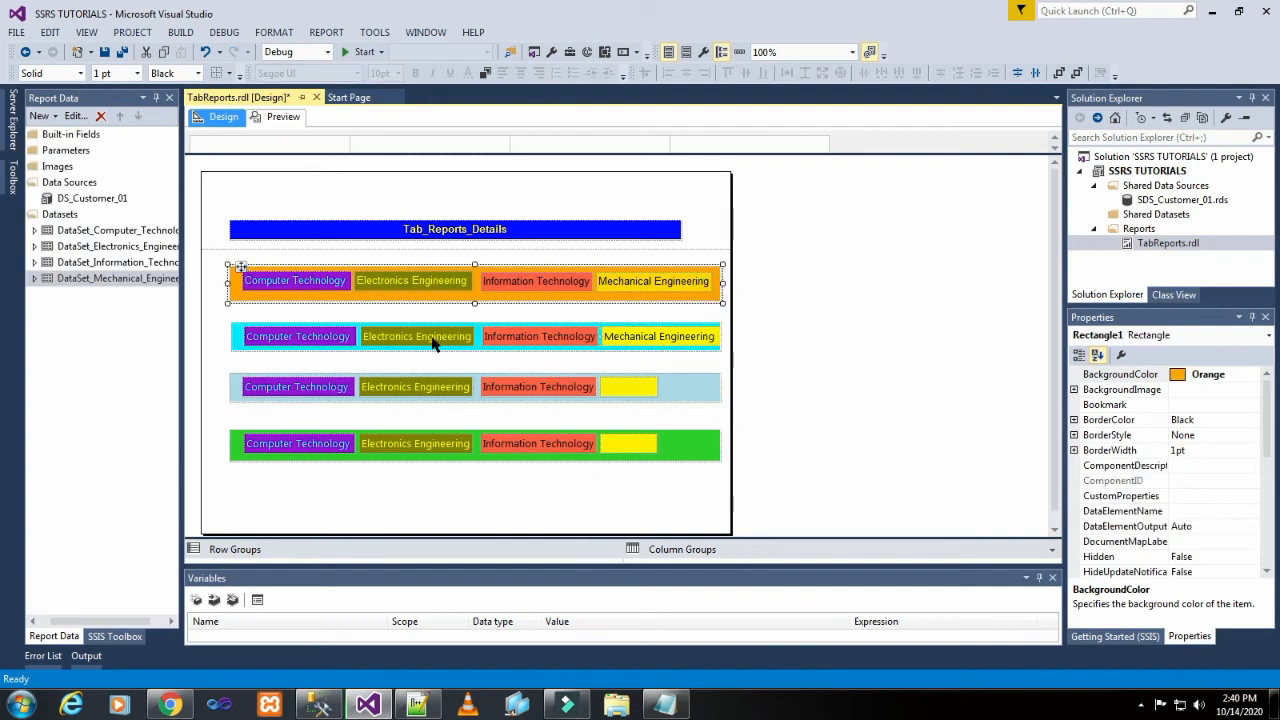
left_click(575, 365)
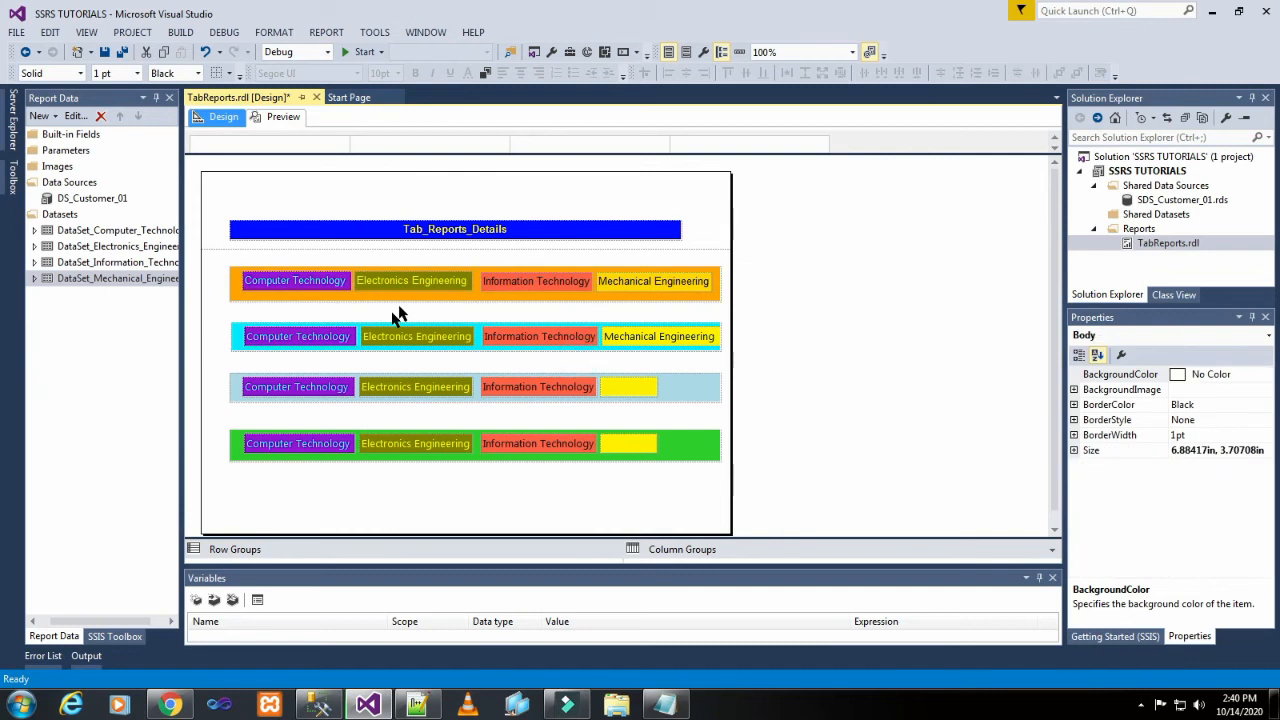
left_click(582, 347)
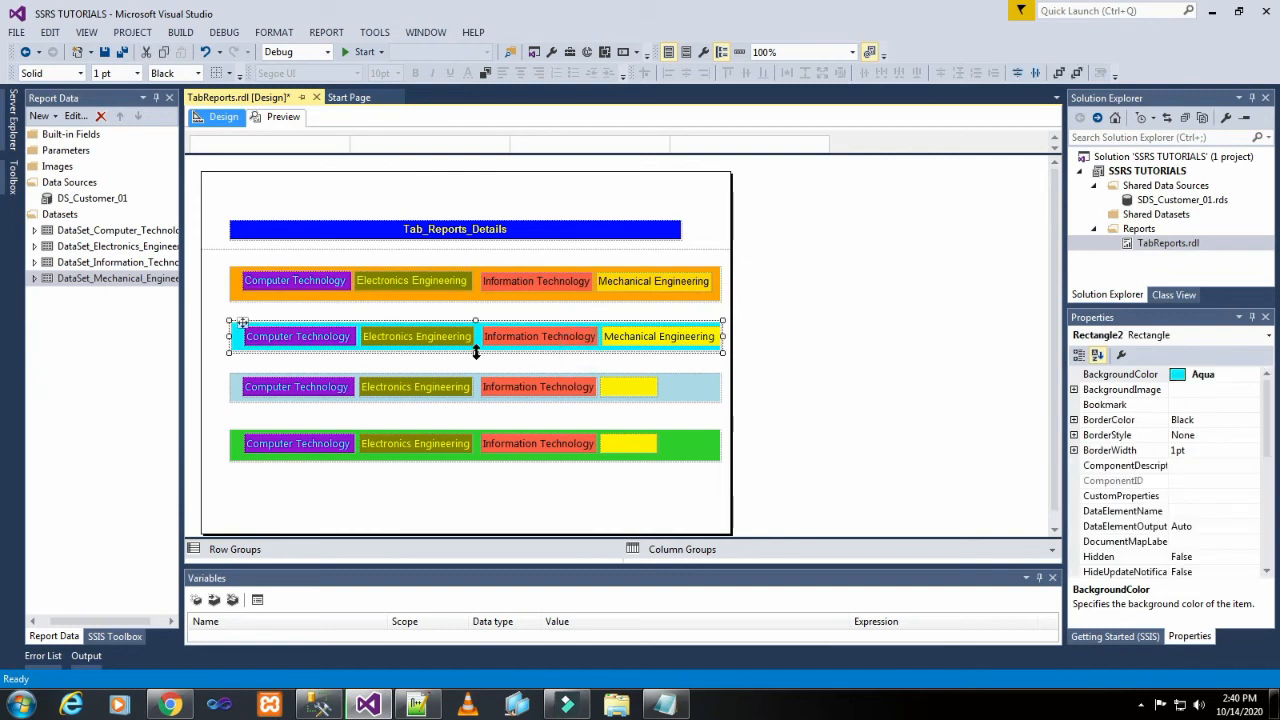
left_click_drag(476, 353, 476, 354)
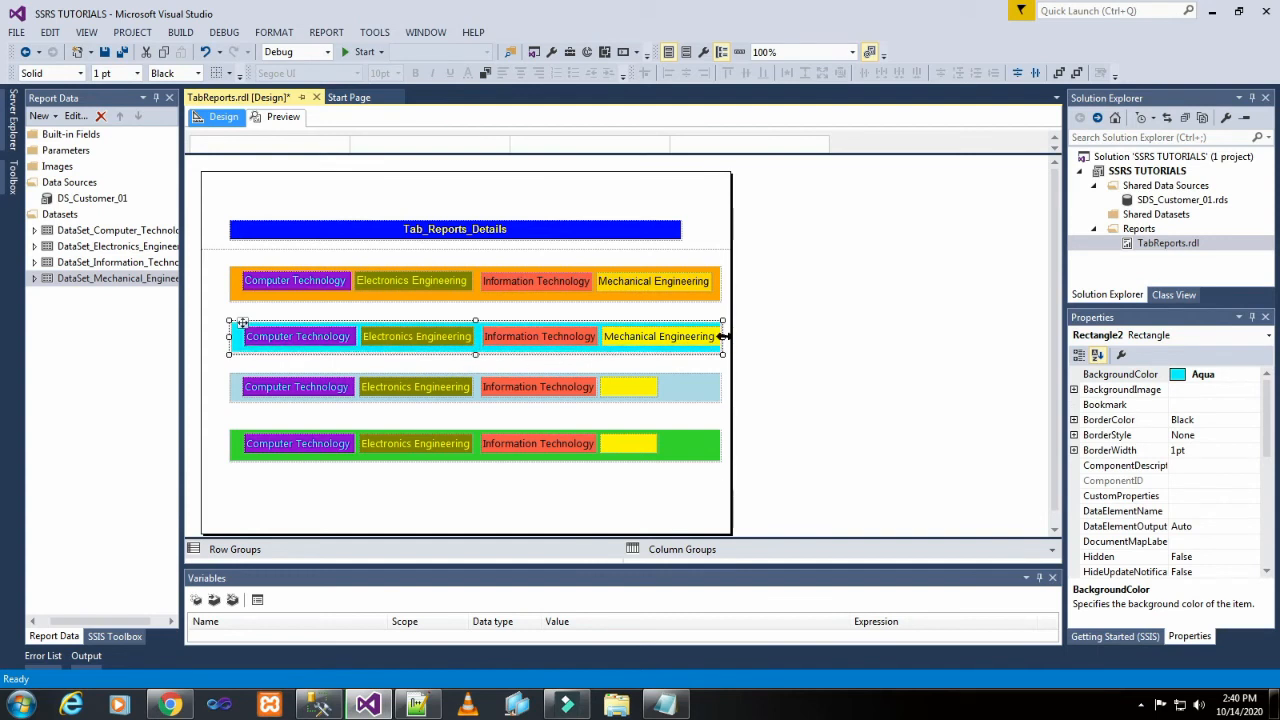
left_click_drag(722, 337, 722, 337)
Step: Try a slightly narrower aqua-row "Mechanical Engineering" text box, and widen it back to the rectangle's right edge
left_click(712, 296)
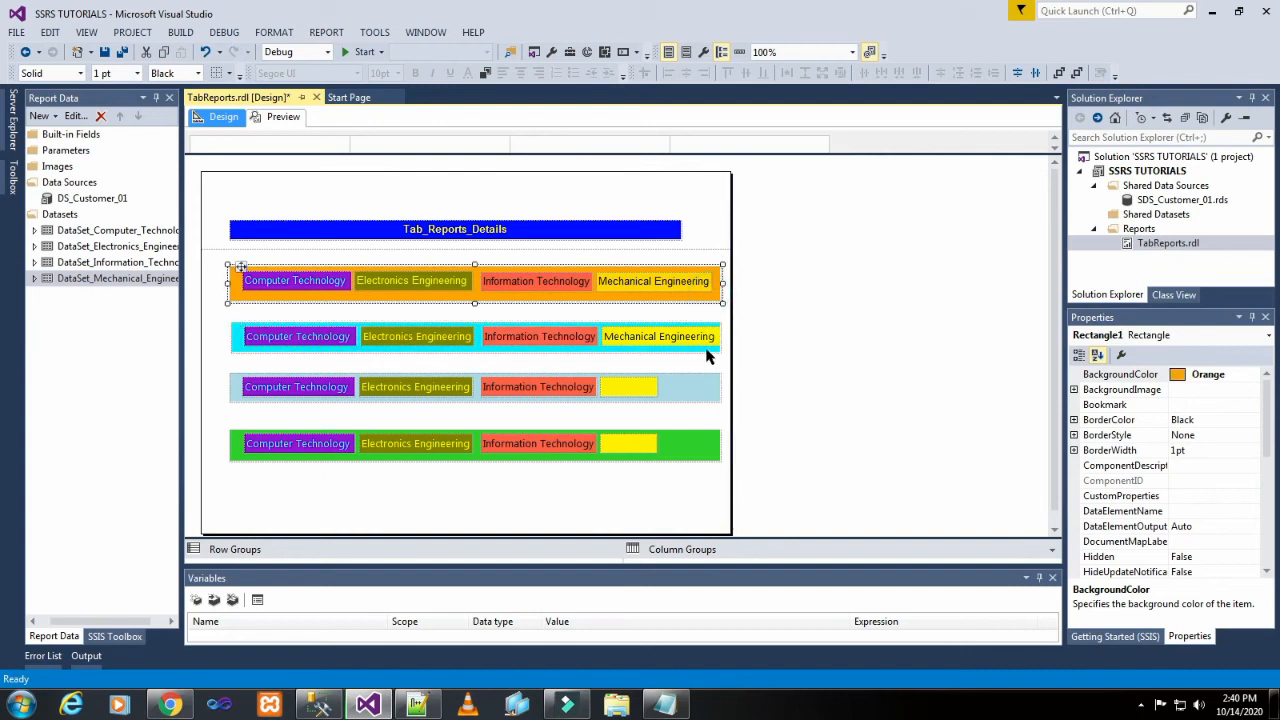
double_click(707, 337)
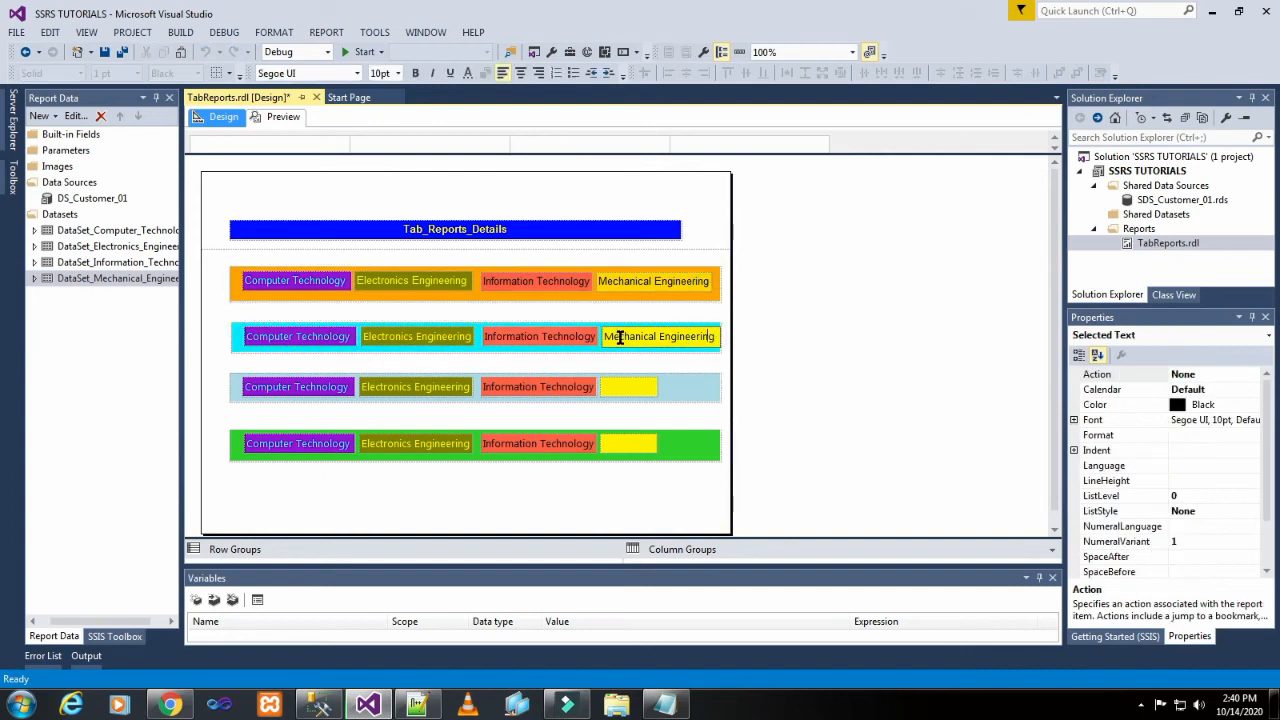
left_click(649, 360)
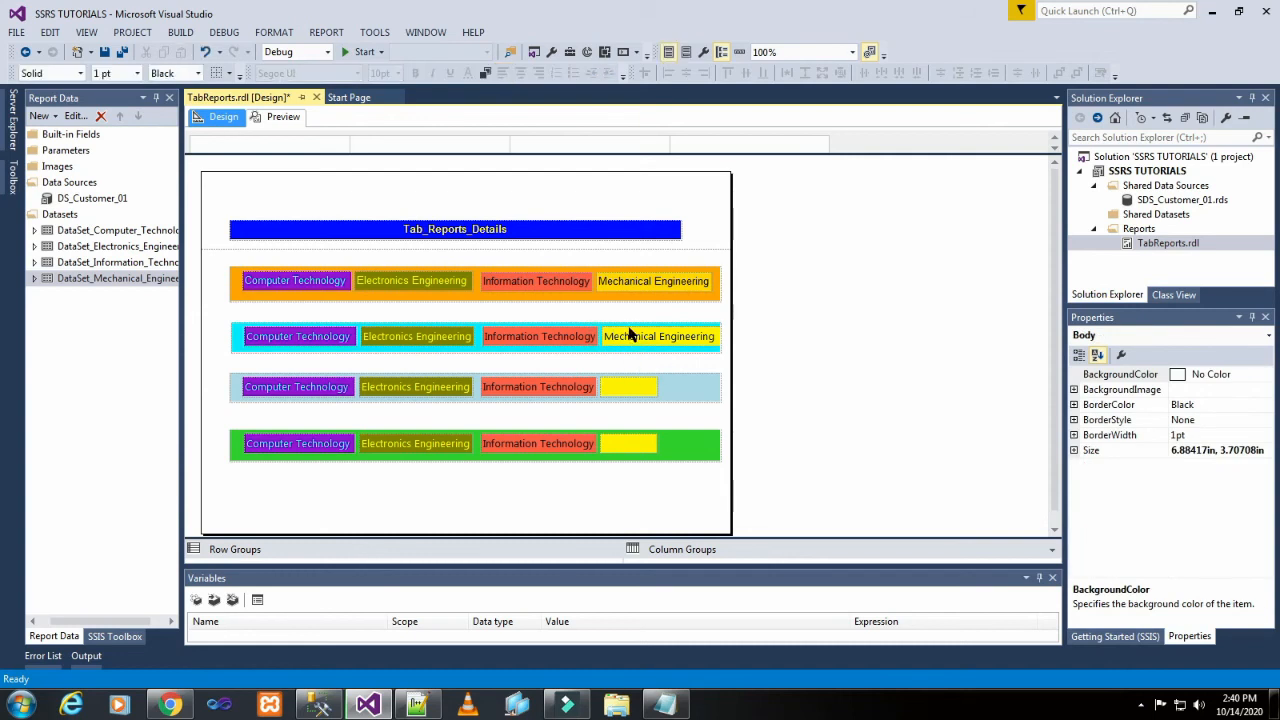
left_click(629, 327)
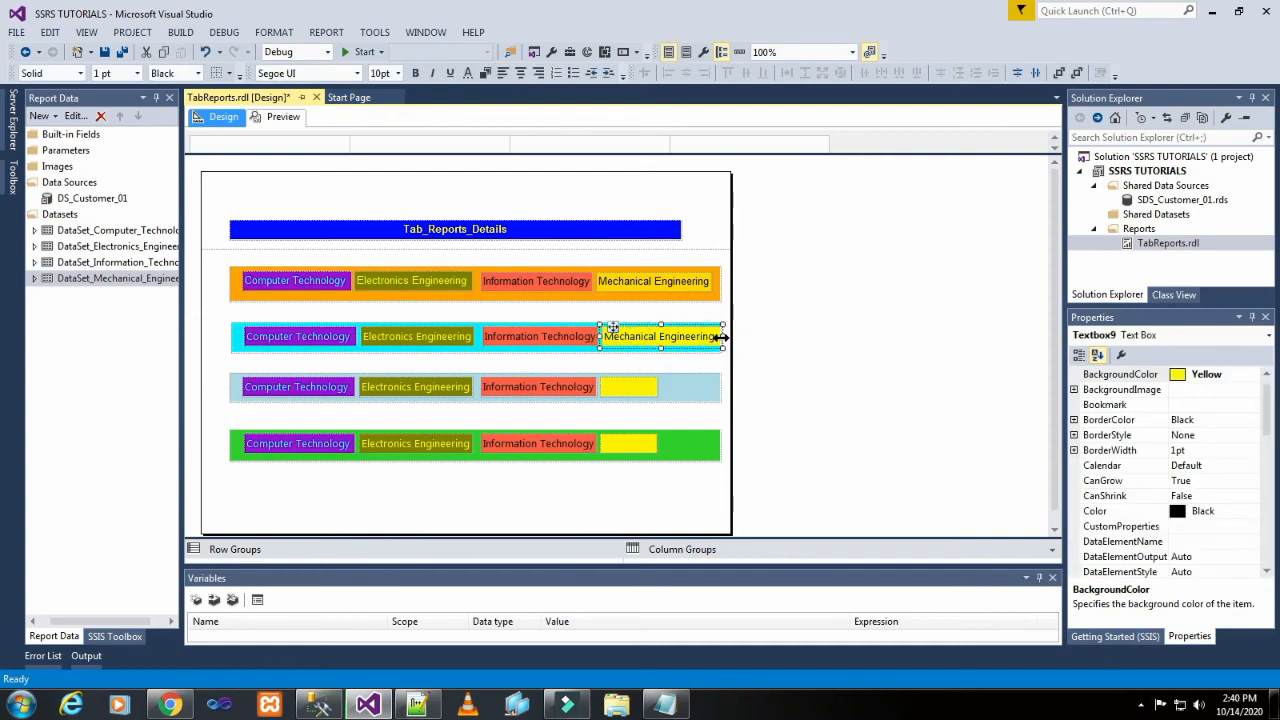
left_click_drag(717, 337, 714, 337)
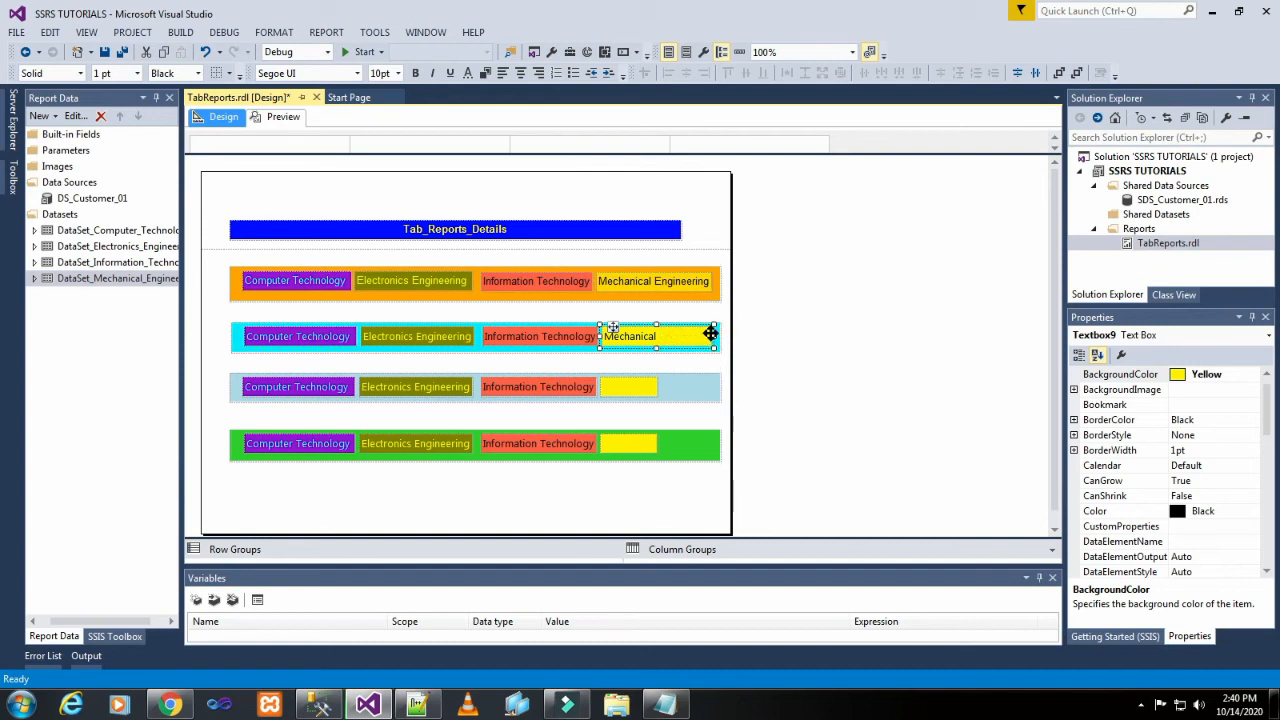
left_click_drag(710, 337, 723, 337)
left_click(711, 363)
left_click(711, 340)
left_click(721, 369)
left_click(718, 298)
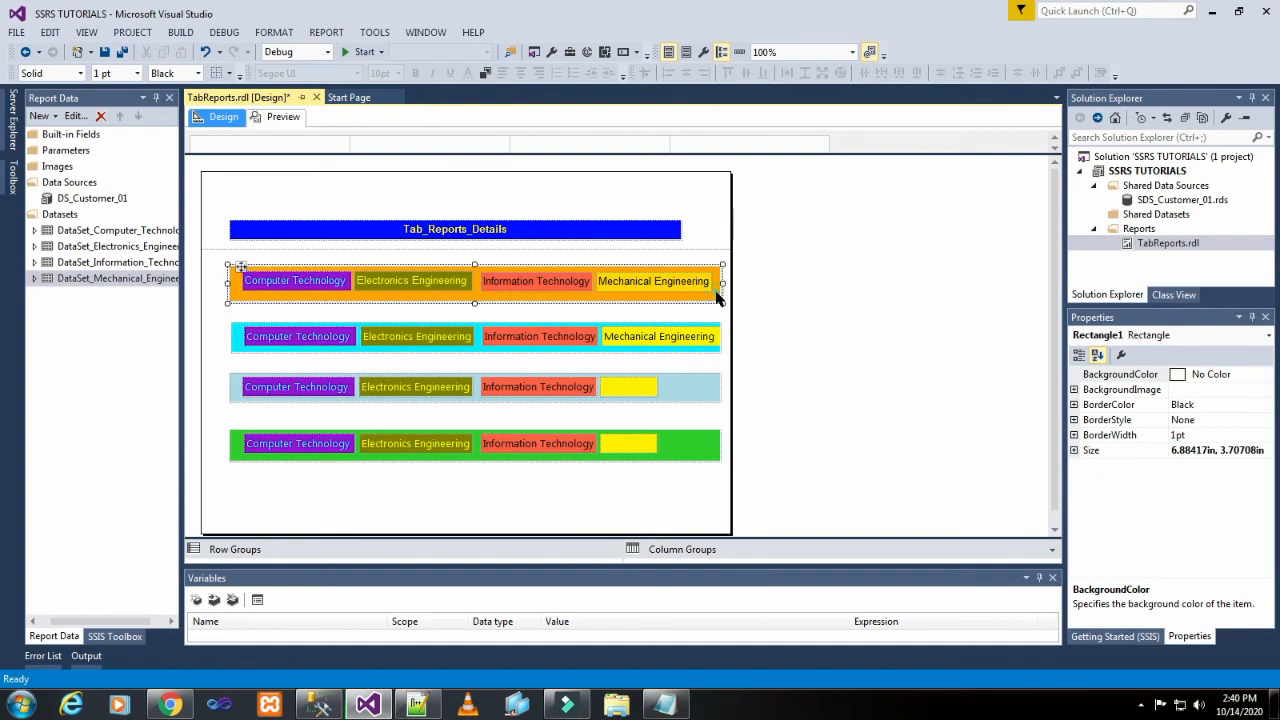
Step: Enter "Mechanical Engineering" in the light blue row's yellow text box and widen the box to the rectangle's right edge
double_click(638, 389)
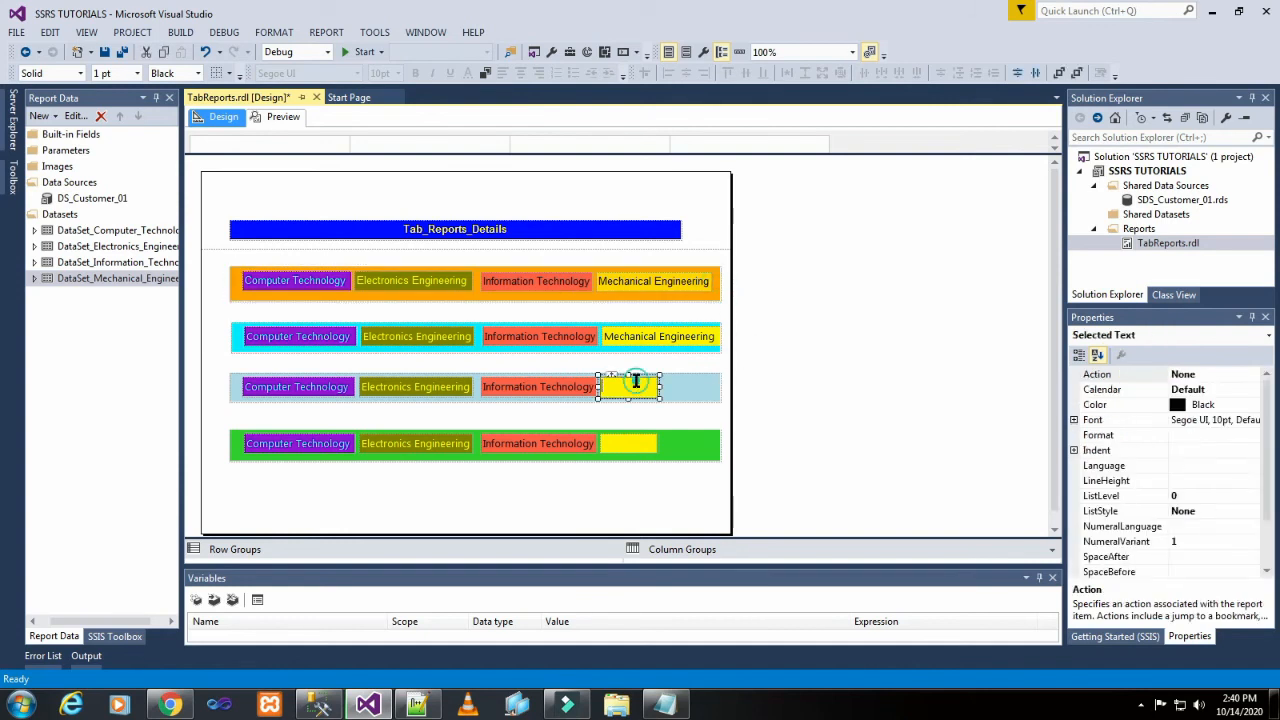
type("Mechanical Engineering")
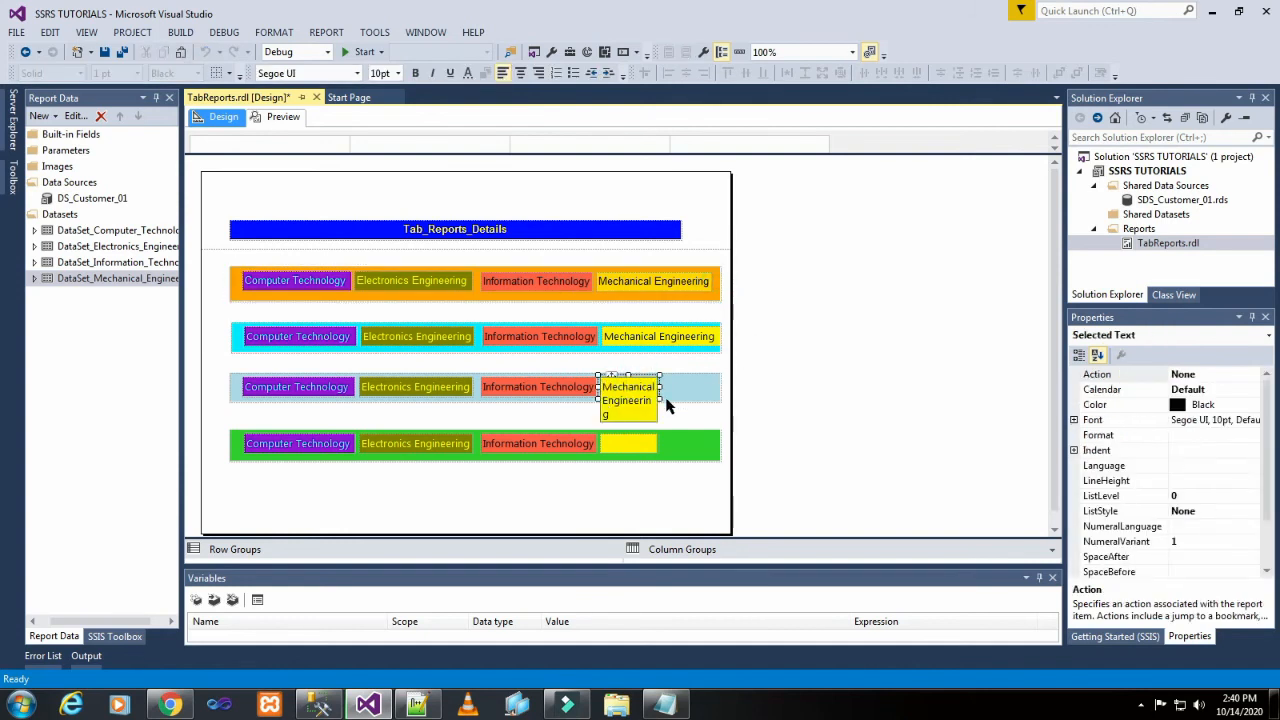
left_click(681, 382)
left_click(689, 420)
left_click(628, 385)
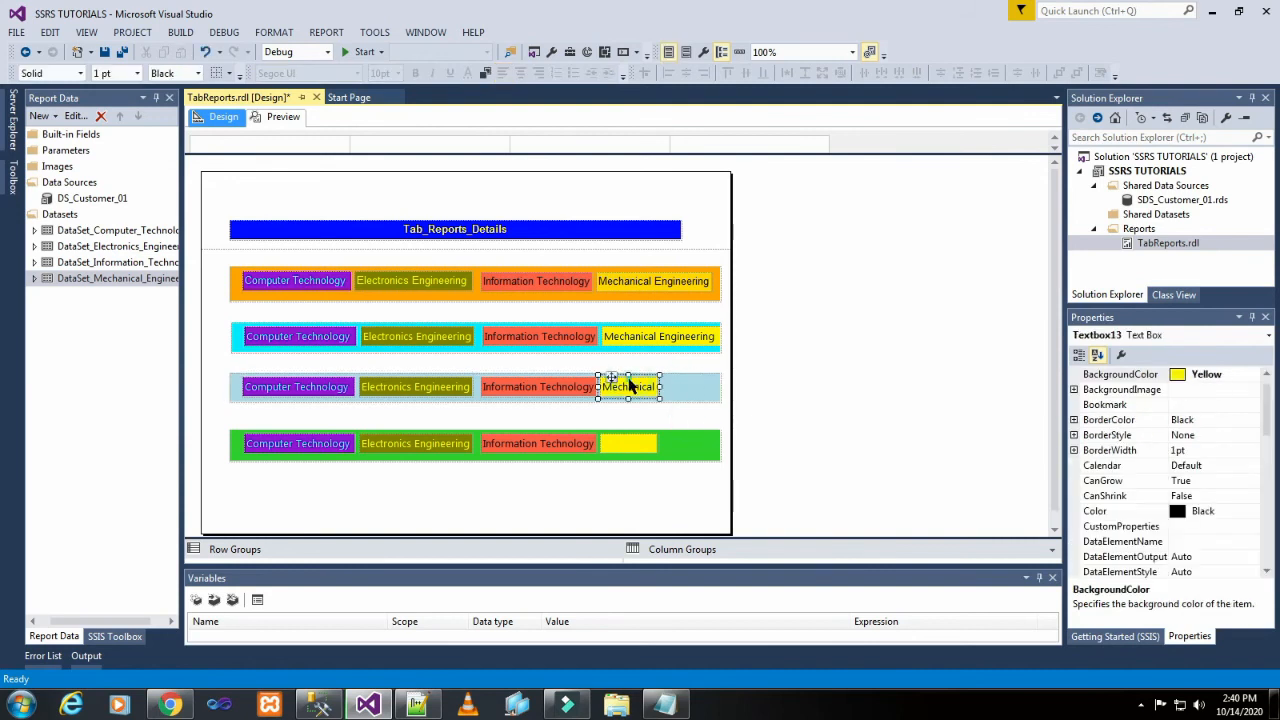
left_click_drag(662, 386, 722, 386)
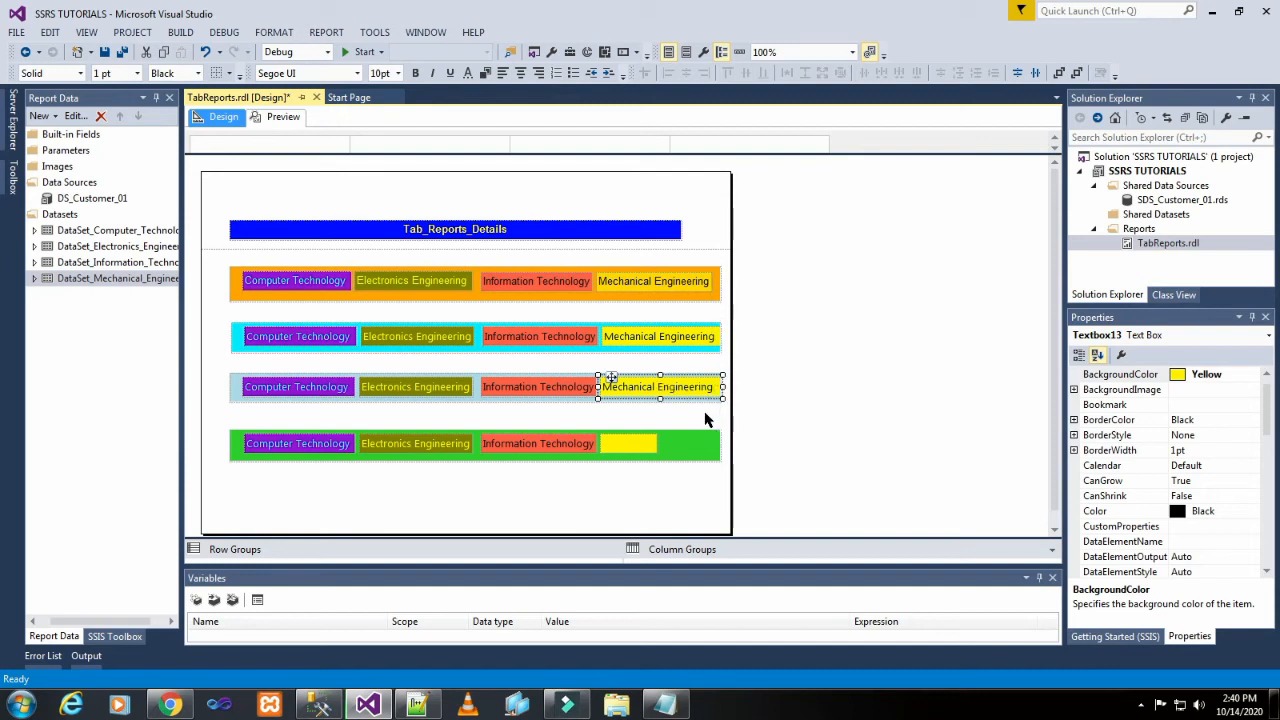
left_click(705, 421)
Step: Enter "Mechanical Engineering" in the green row's yellow text box and widen the box to the rectangle's right edge
left_click(642, 438)
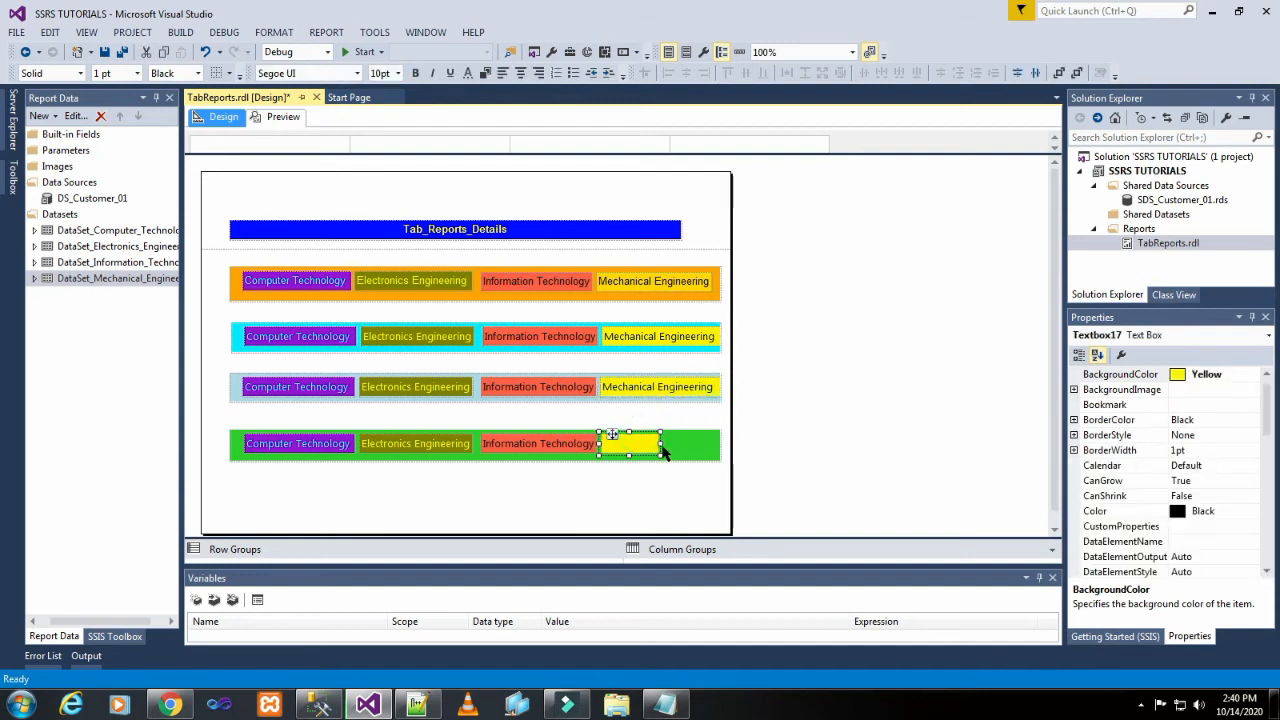
left_click(635, 445)
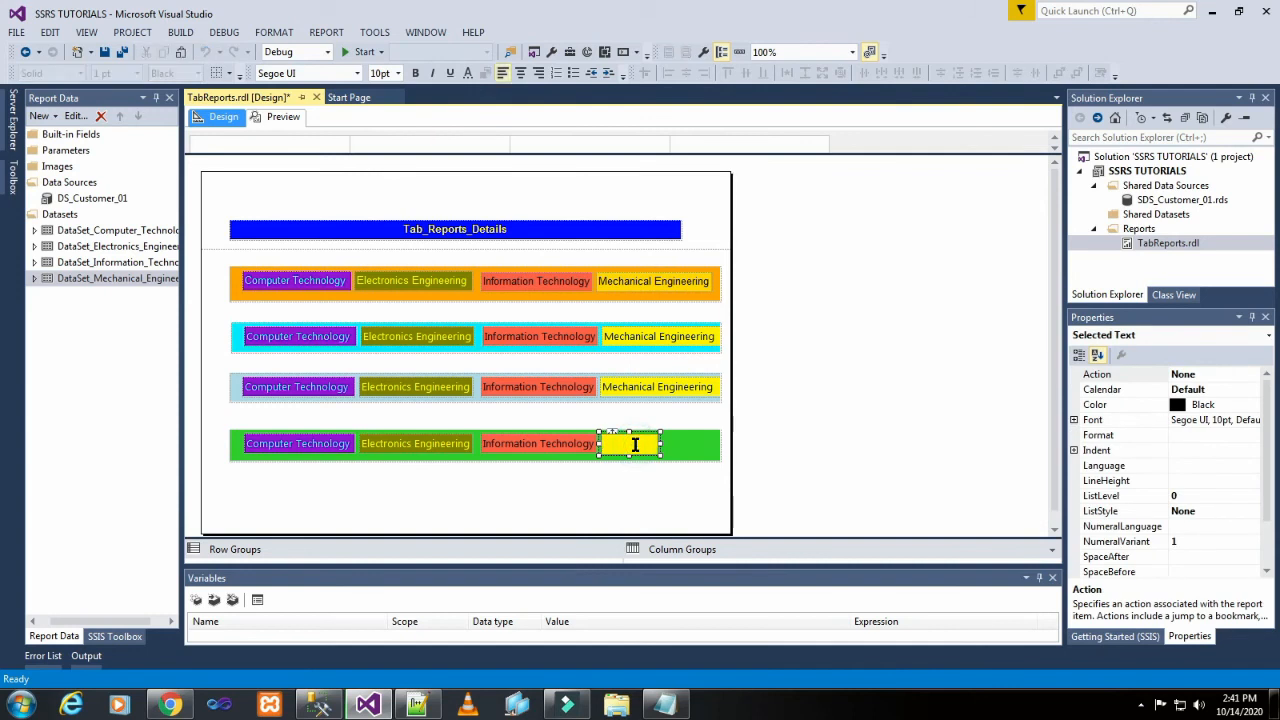
type("Mechanical Engineering")
left_click(672, 461)
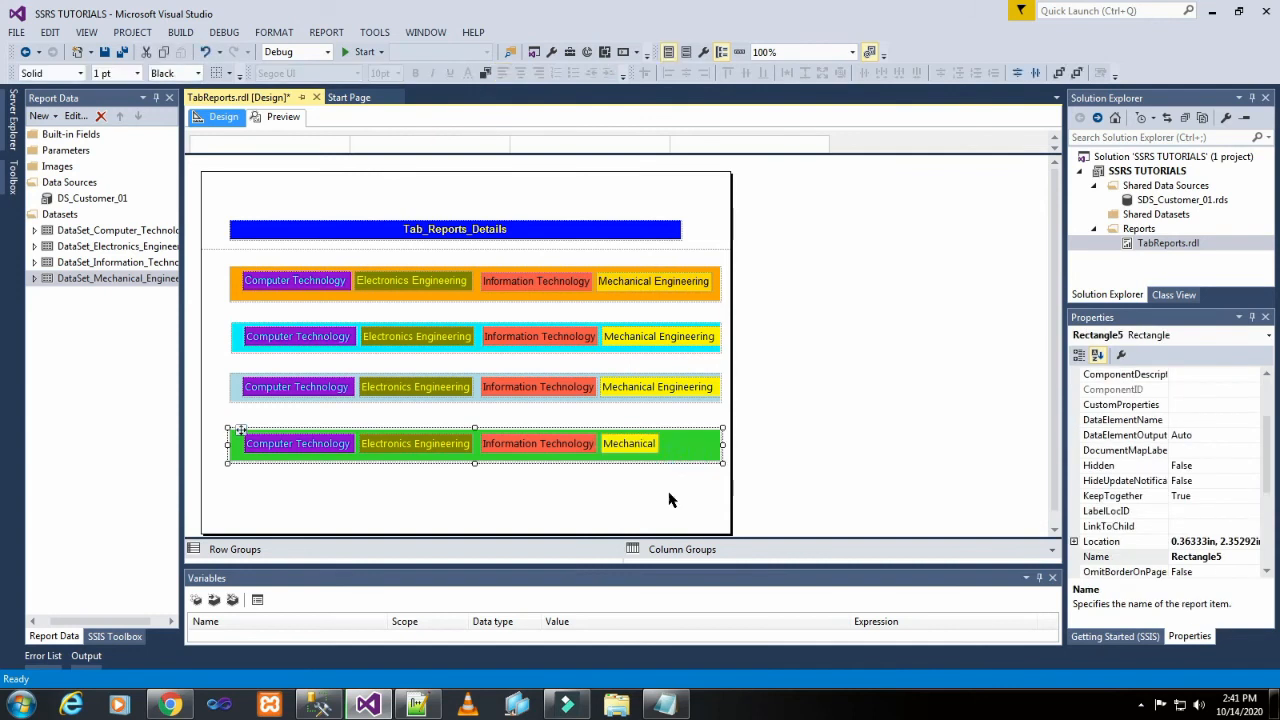
left_click(670, 492)
left_click(628, 440)
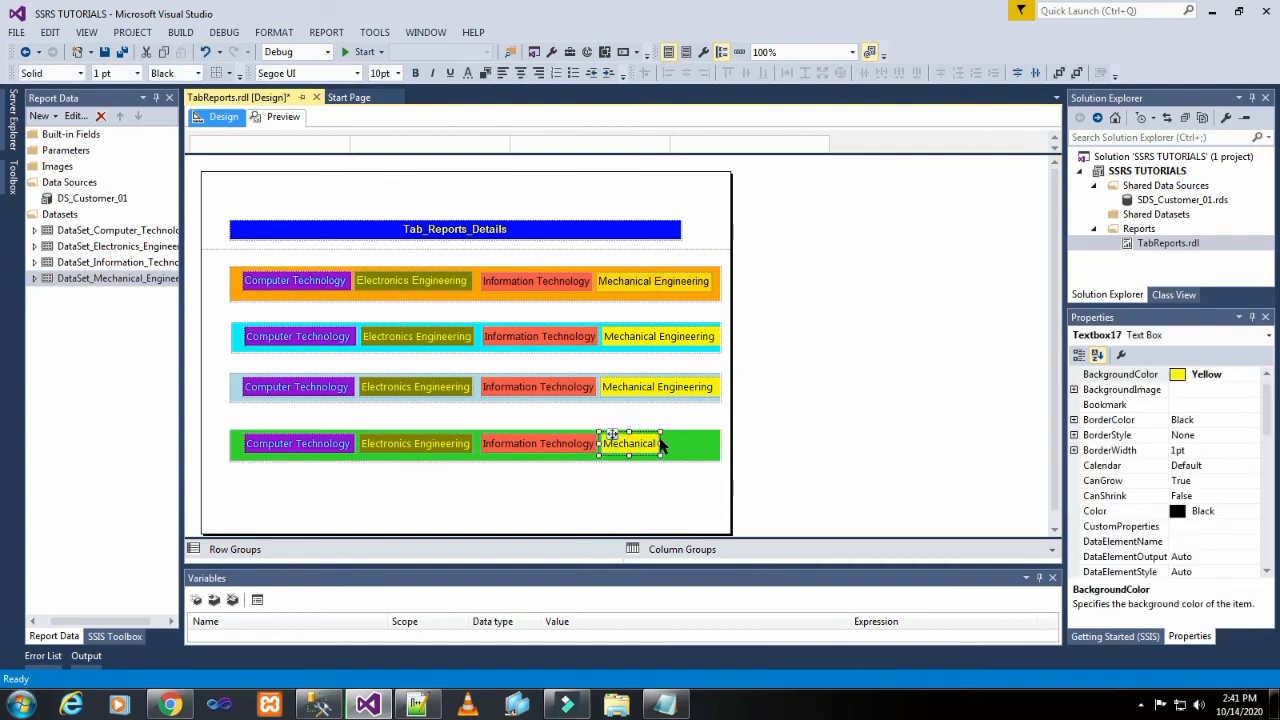
left_click_drag(660, 443, 698, 444)
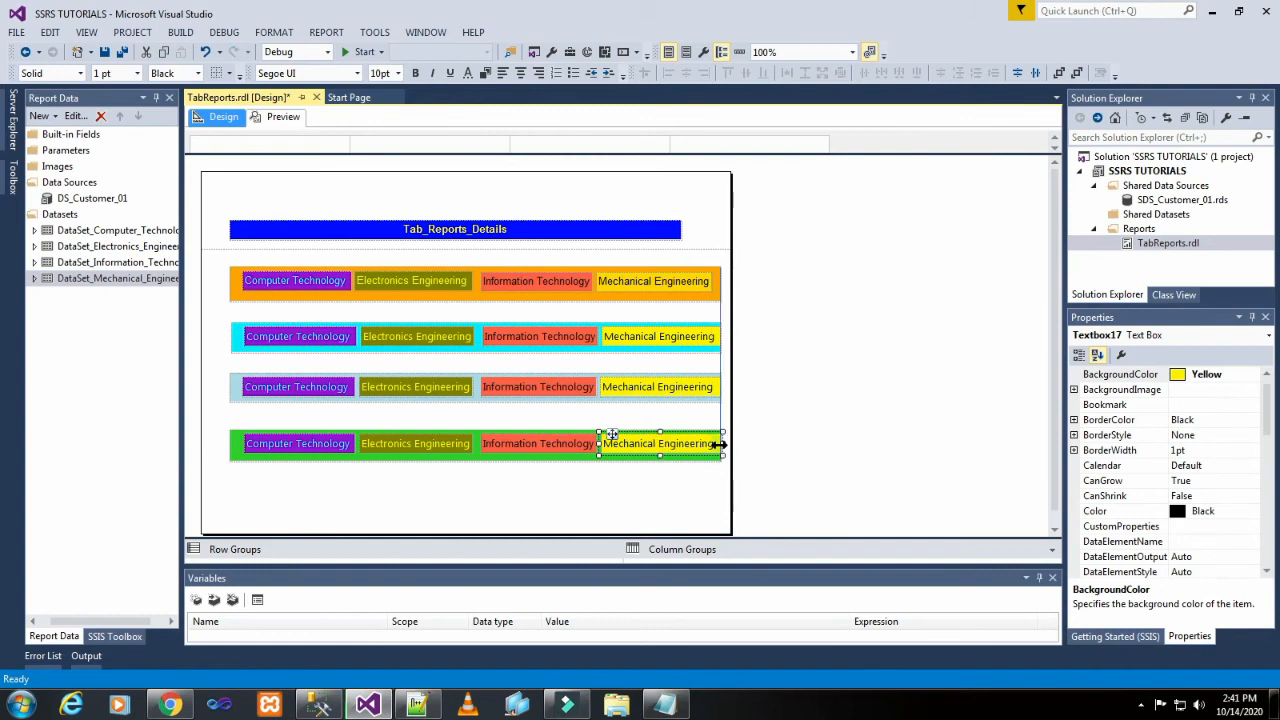
Step: Extend the green row's rectangle to the right edge of the report body
left_click(694, 474)
left_click(718, 455)
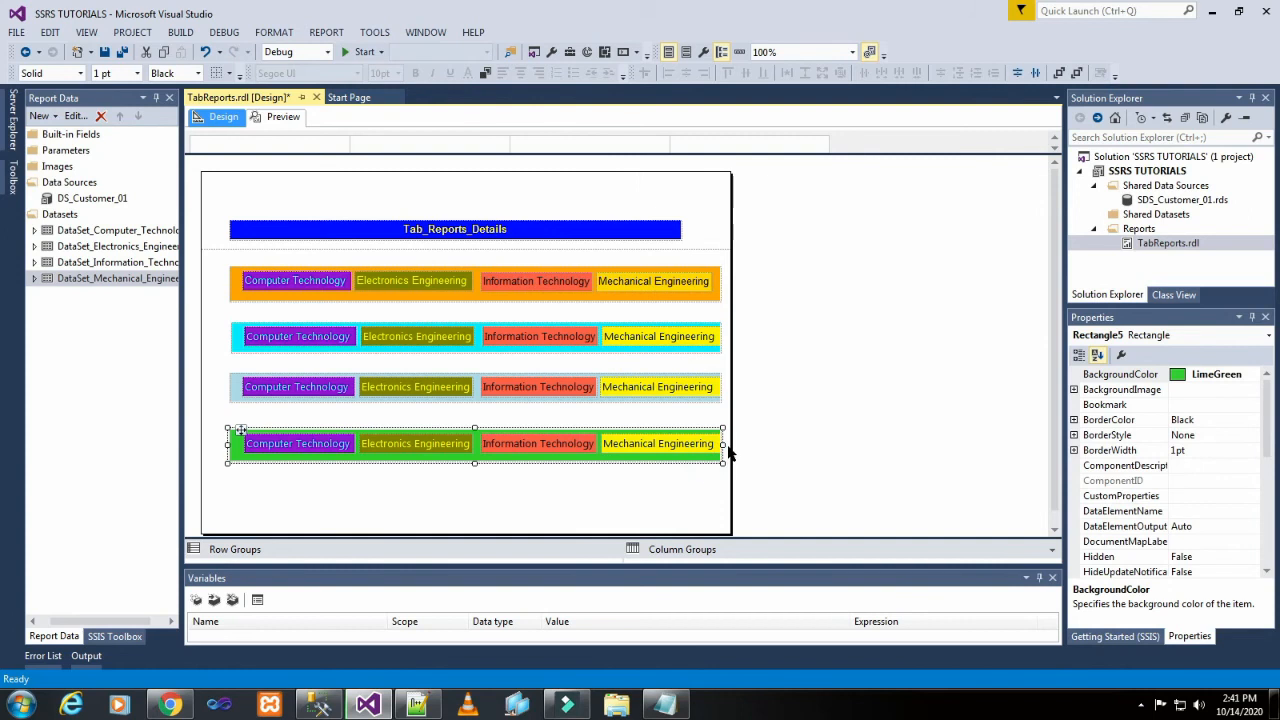
left_click_drag(722, 444, 733, 444)
Step: Extend the light blue row's rectangle to the right edge of the report body
left_click(711, 386)
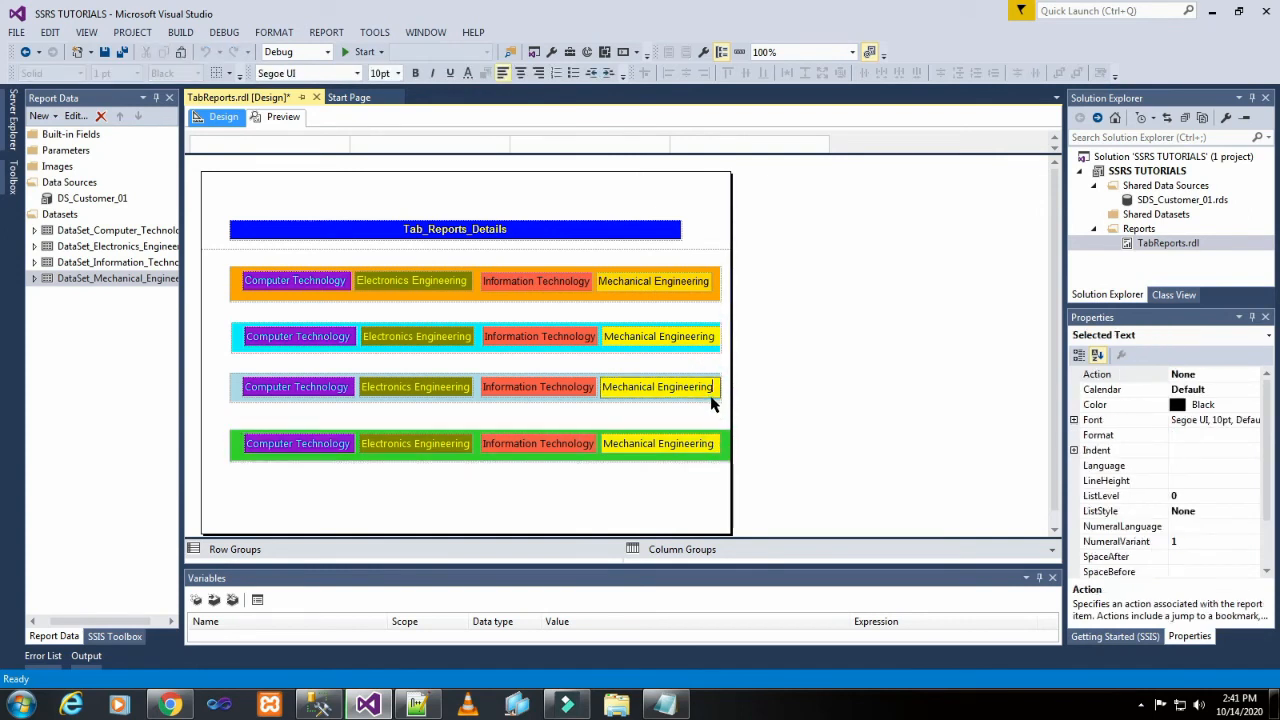
left_click(640, 420)
left_click(632, 395)
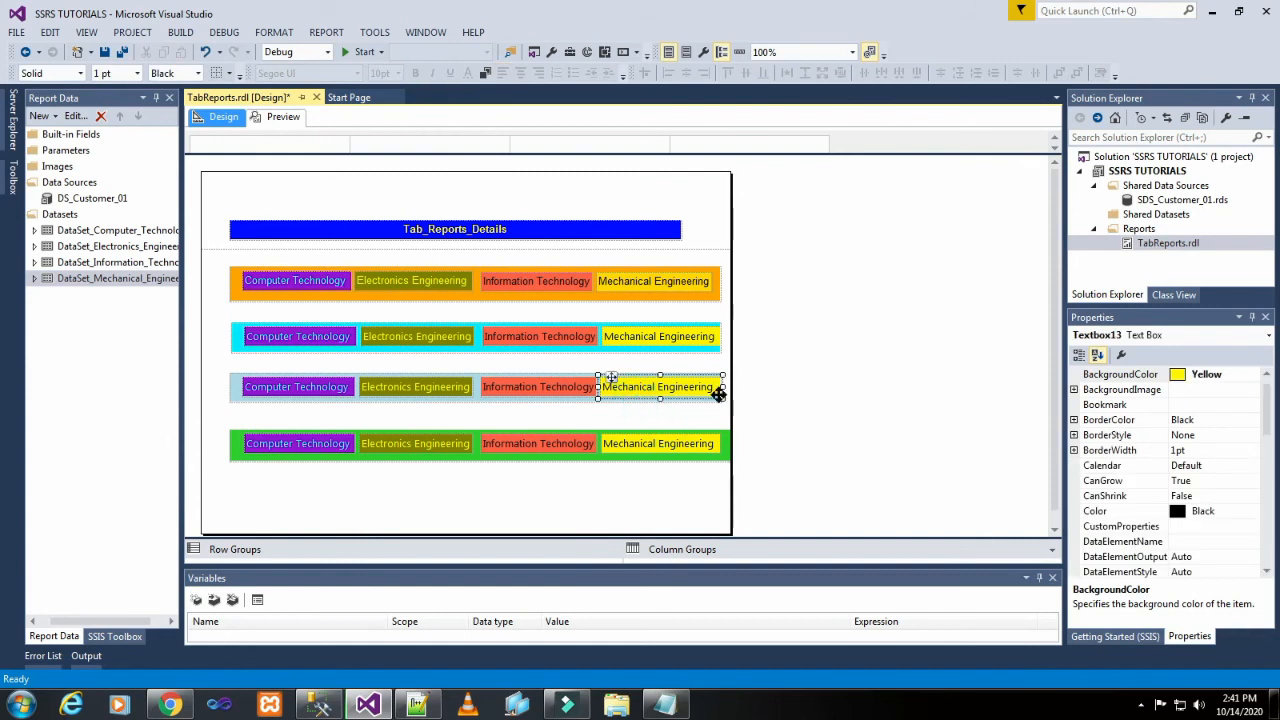
left_click(697, 404)
left_click_drag(733, 388, 734, 388)
Step: Extend the aqua and orange rows' rectangles to the right edge of the report body
left_click(711, 347)
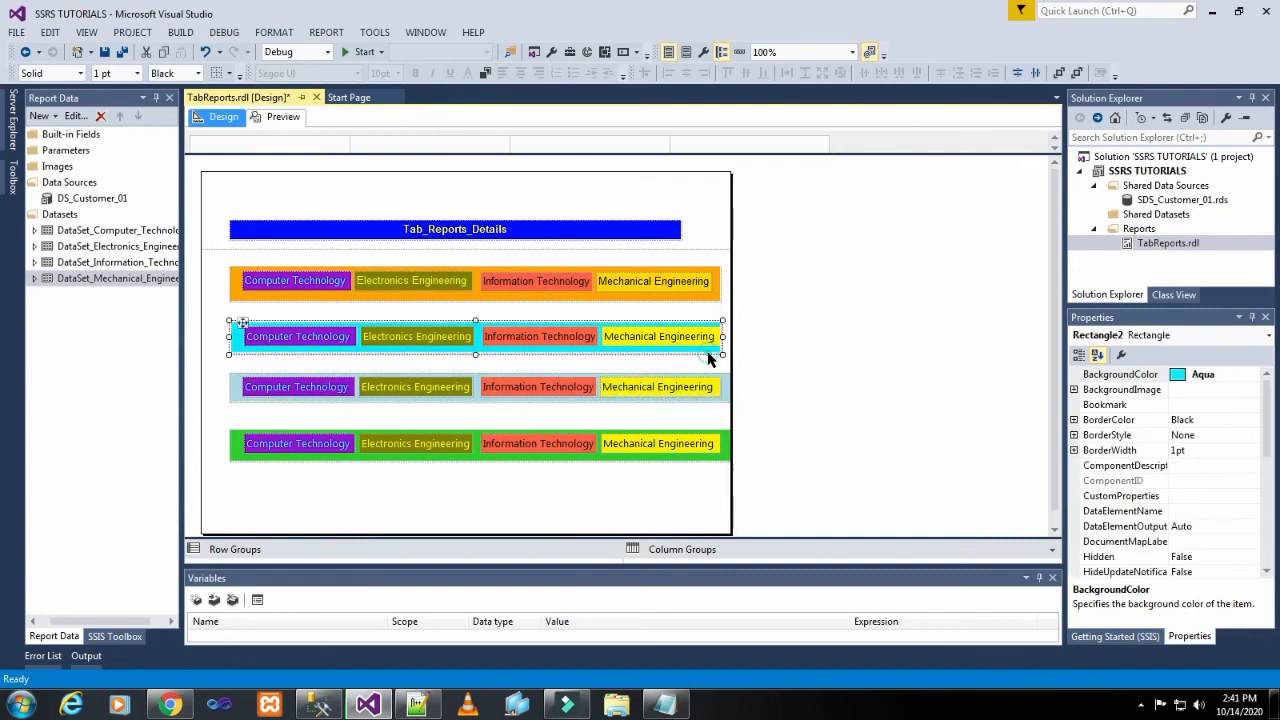
left_click_drag(729, 336, 733, 336)
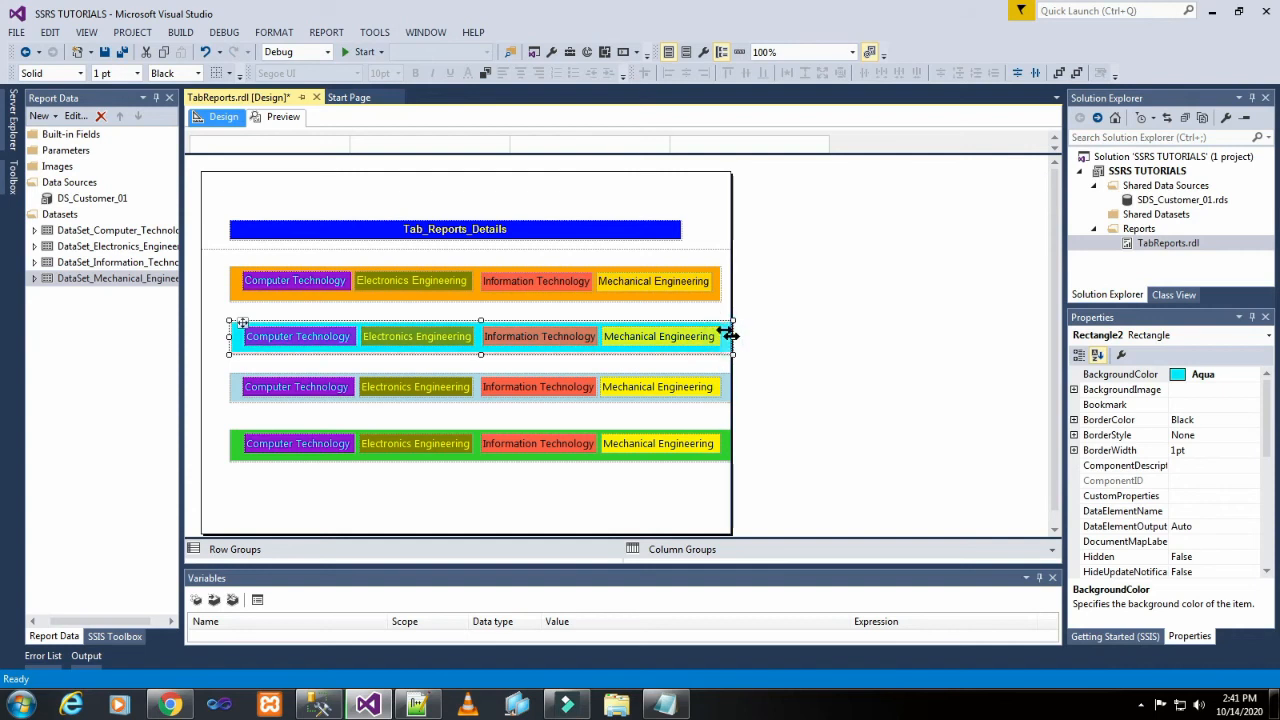
left_click(716, 291)
left_click_drag(722, 283, 734, 281)
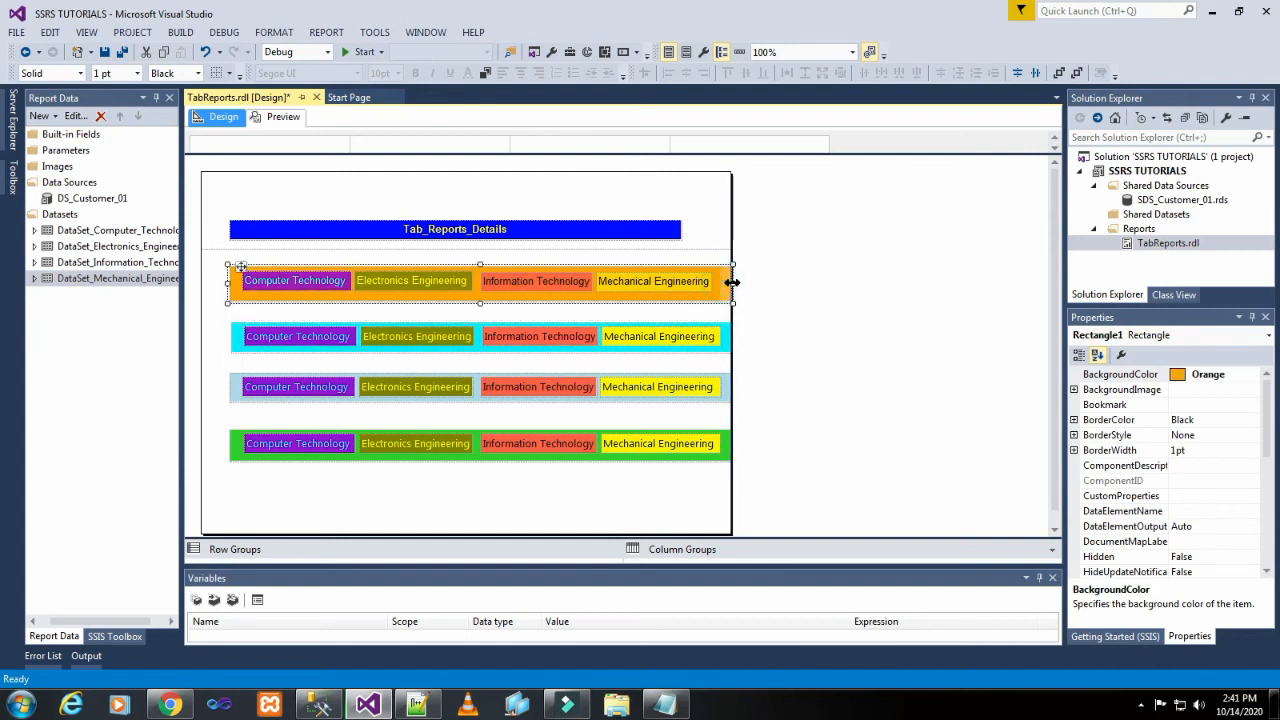
Step: Shift the orange row's "Mechanical Engineering" text box slightly right to line up with the yellow boxes in the rows below
left_click(651, 284)
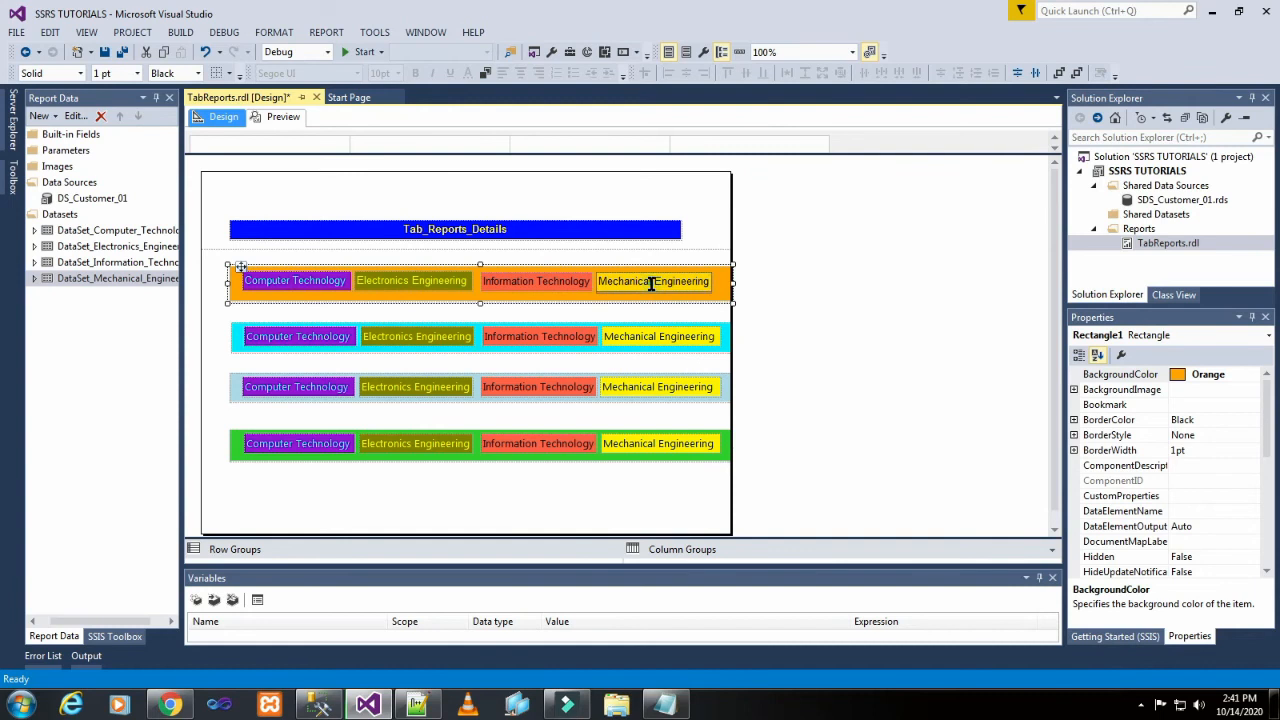
left_click(651, 284)
left_click(656, 297)
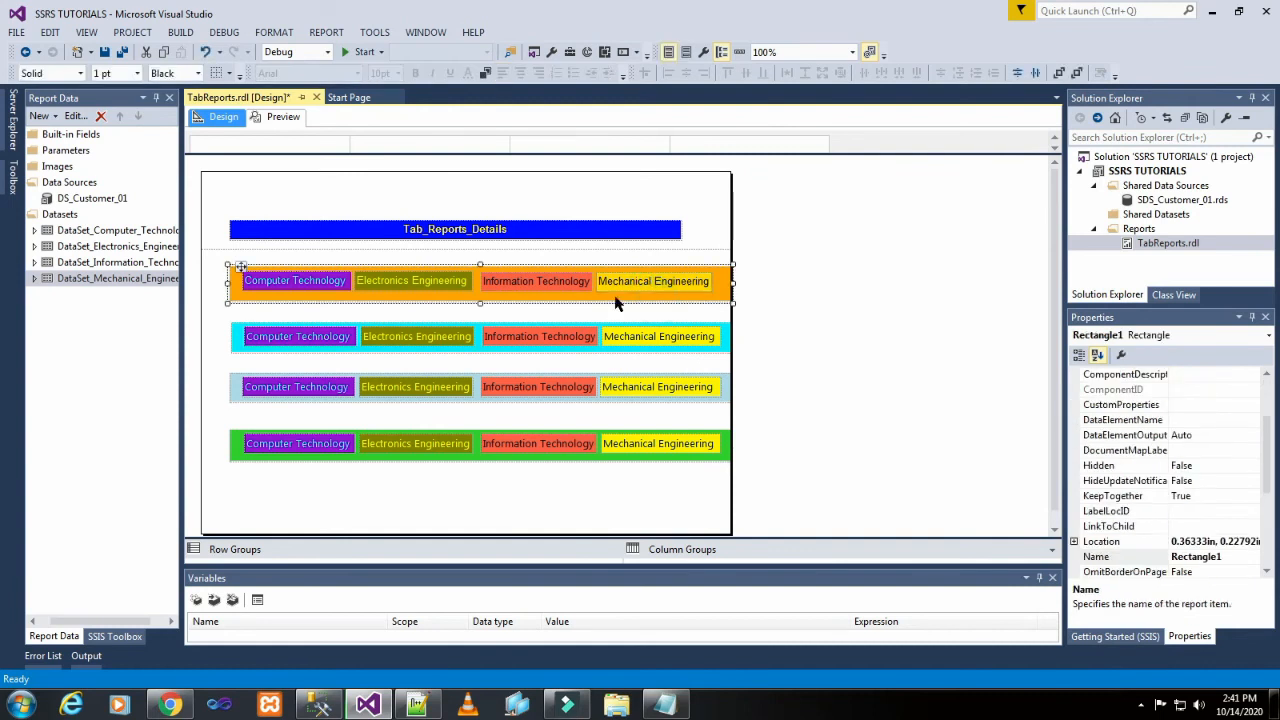
left_click(622, 280)
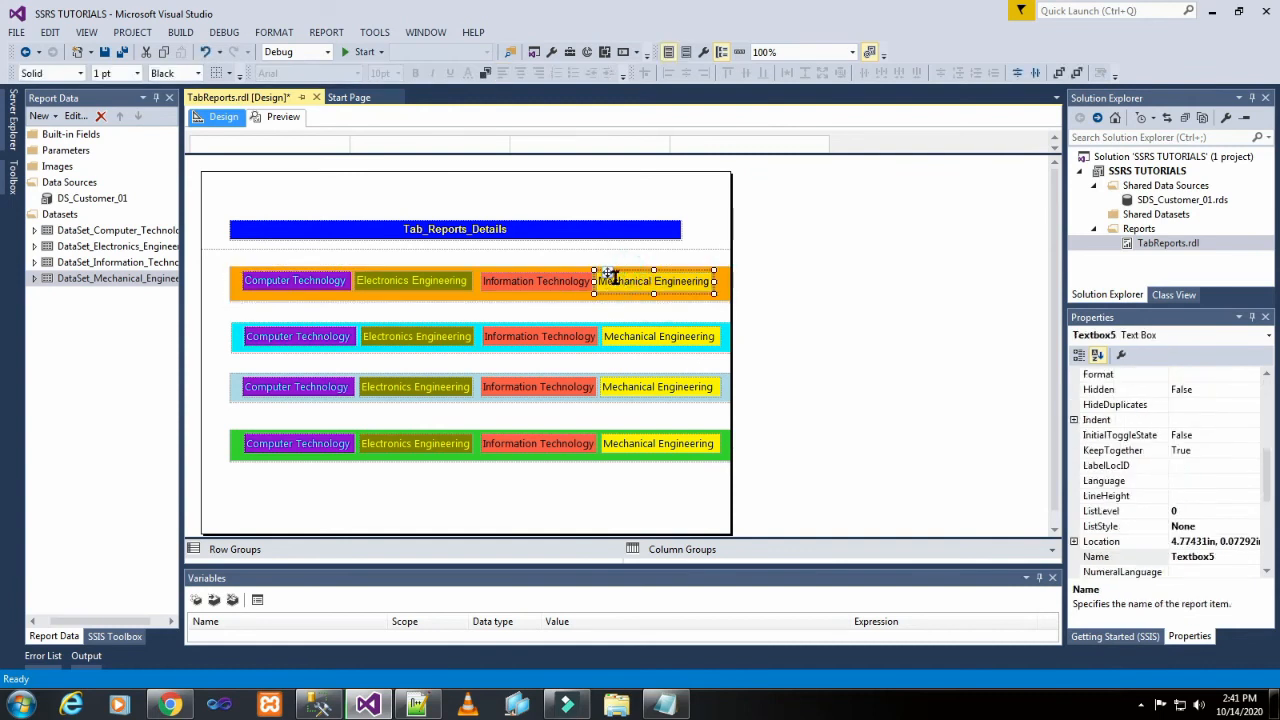
left_click_drag(609, 274, 616, 276)
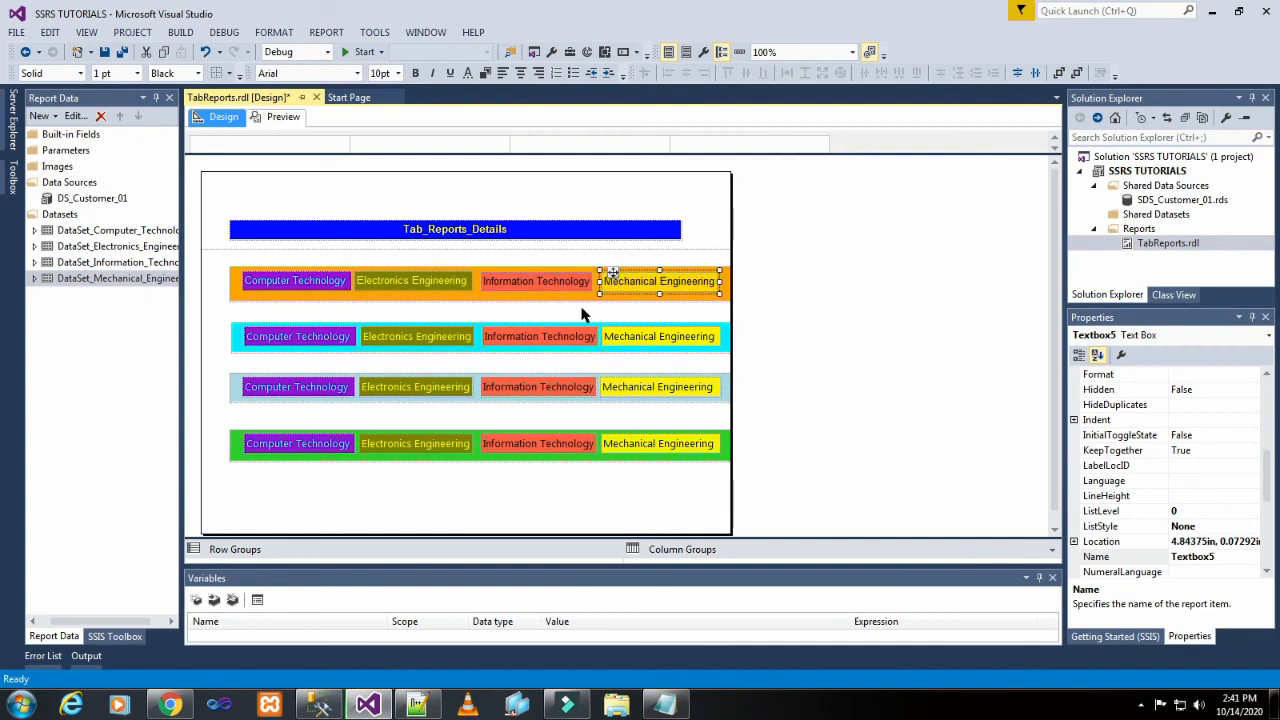
left_click(586, 312)
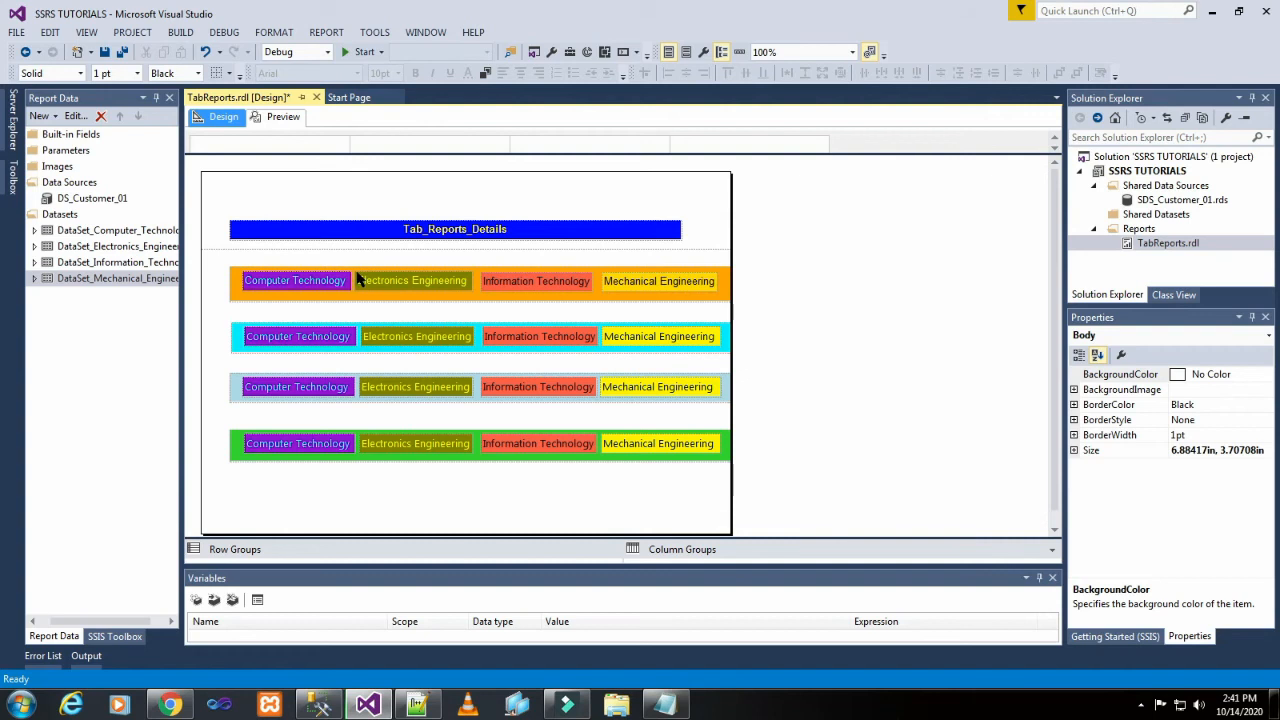
Step: Nudge the orange row's "Electronics Engineering" text box slightly right, away from the "Computer Technology" box
left_click(358, 280)
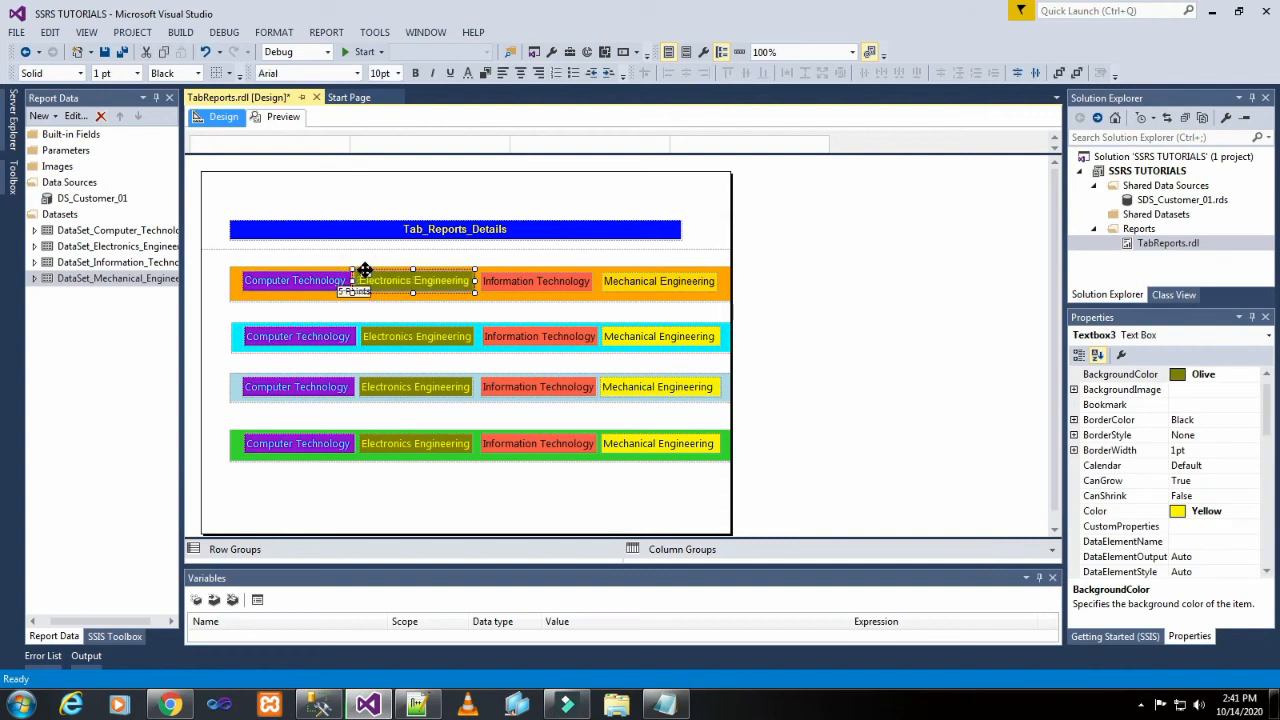
left_click(380, 306)
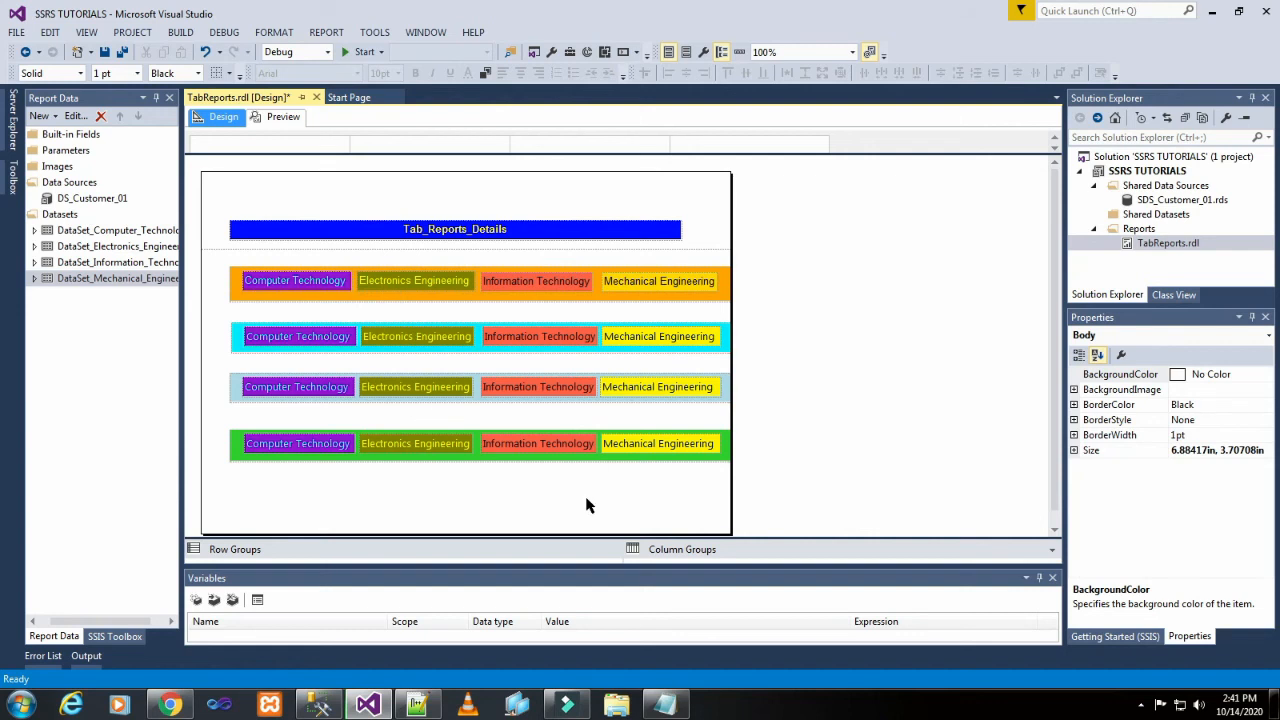
left_click(488, 281)
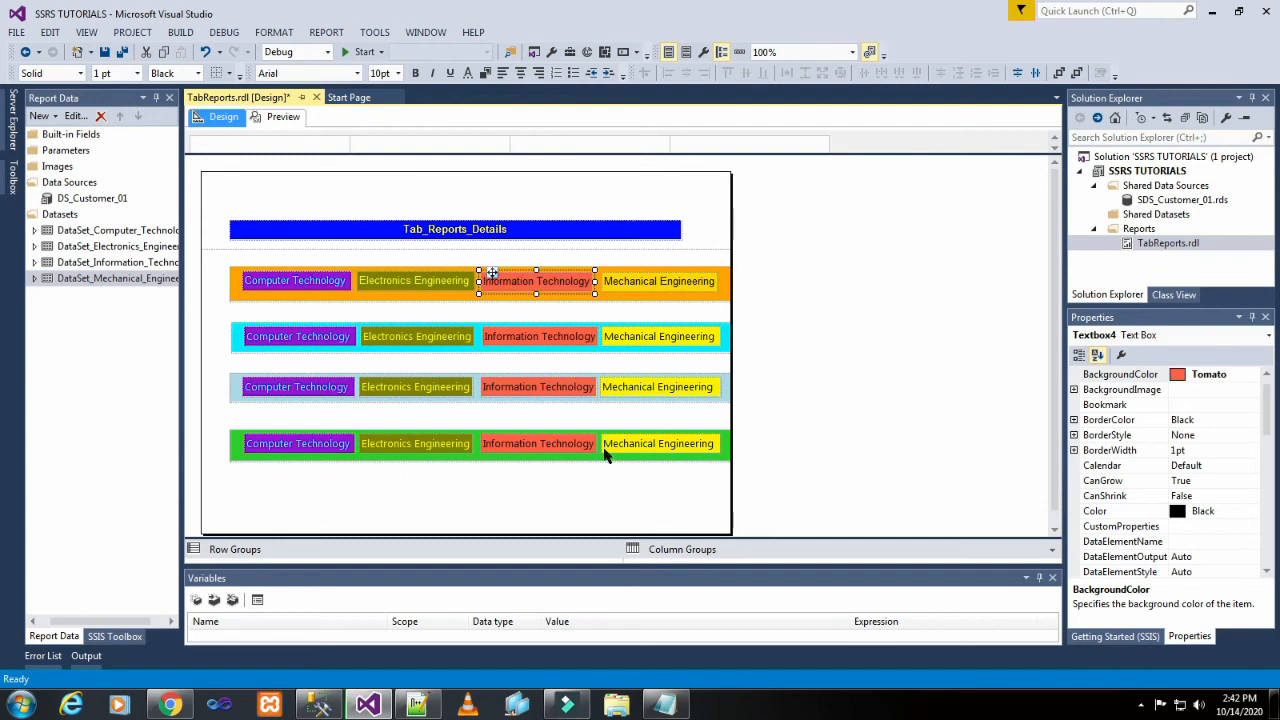
left_click(630, 503)
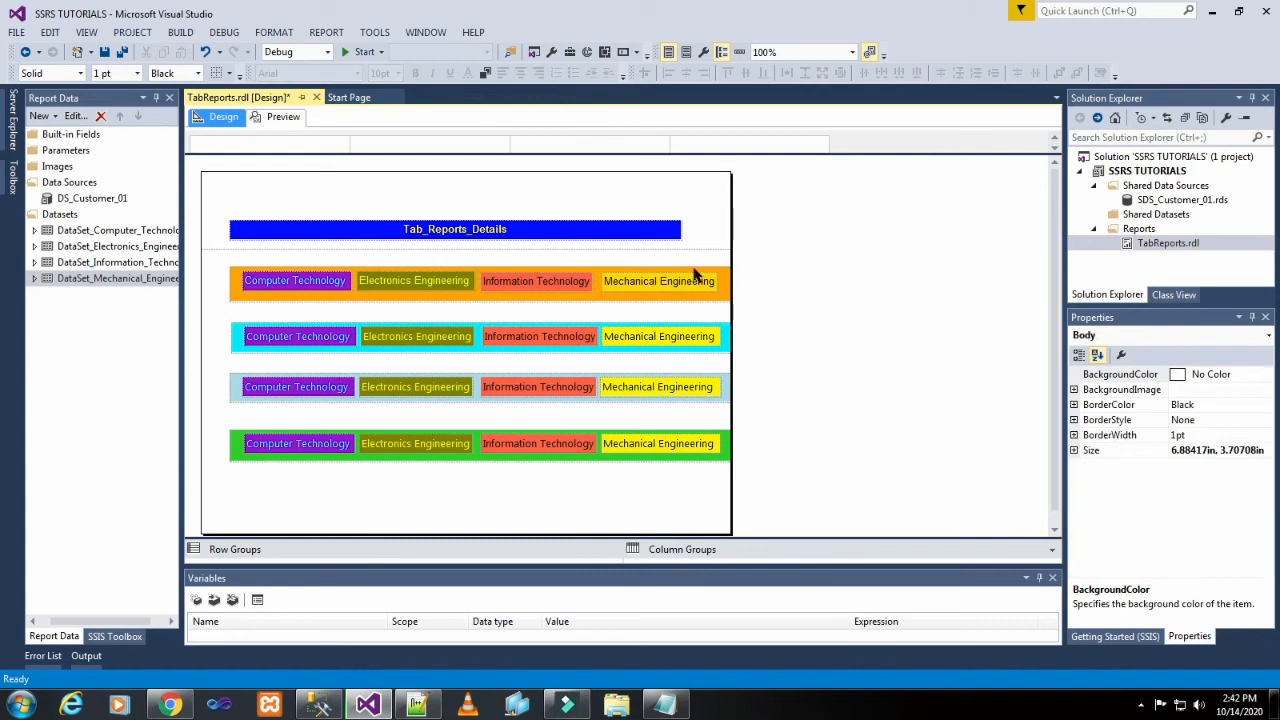
Step: Widen the "Tab_Reports_Details" title to the row rectangles' right edge and the report body to about 8.18 in
left_click(665, 230)
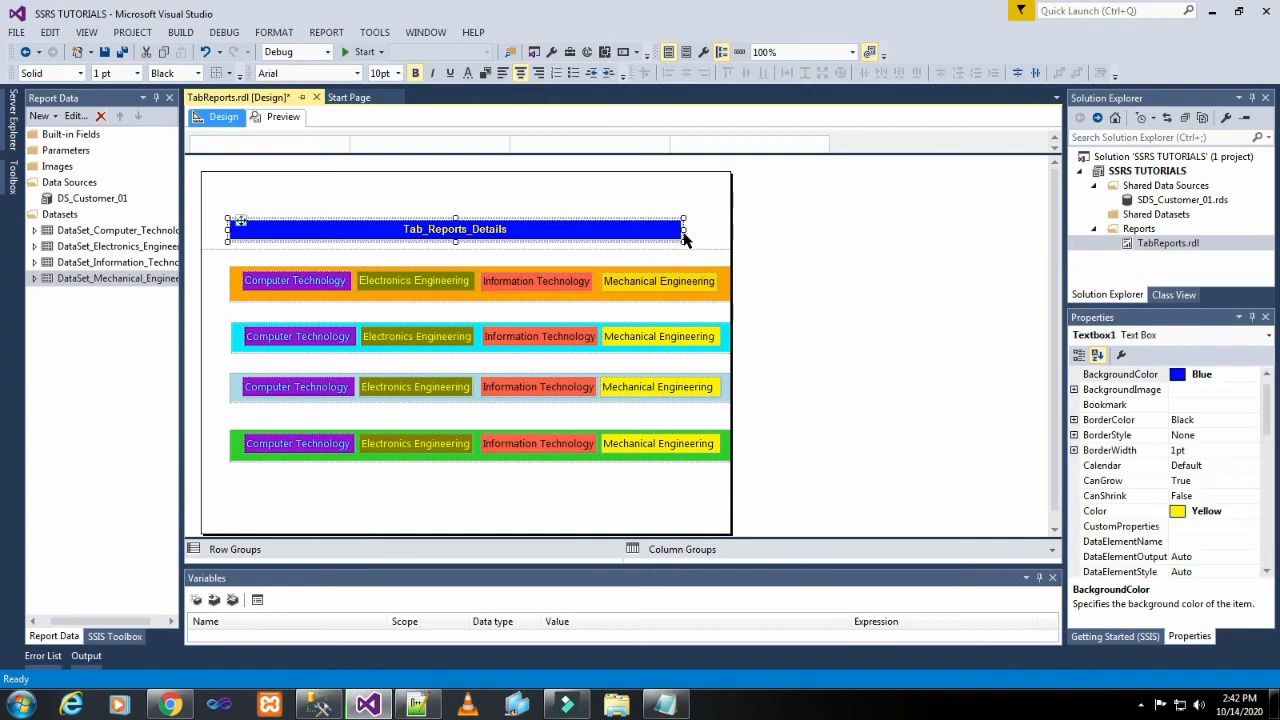
left_click_drag(685, 230, 828, 198)
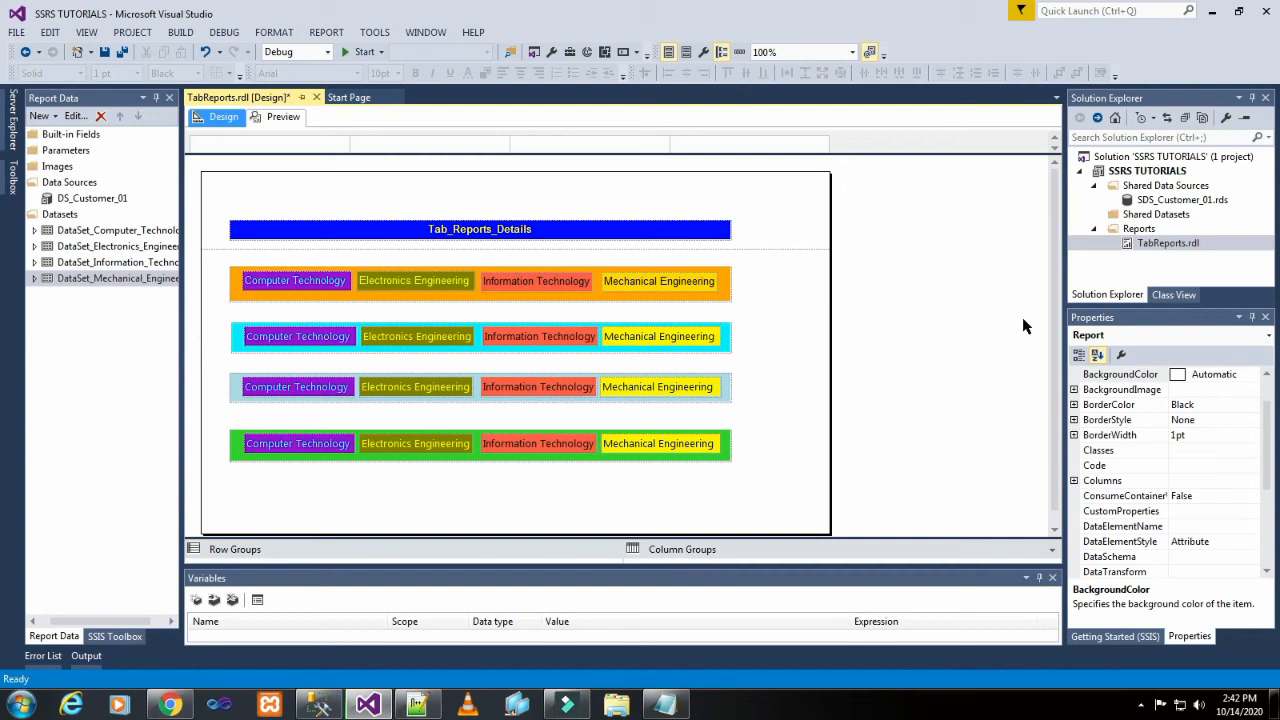
left_click(794, 368)
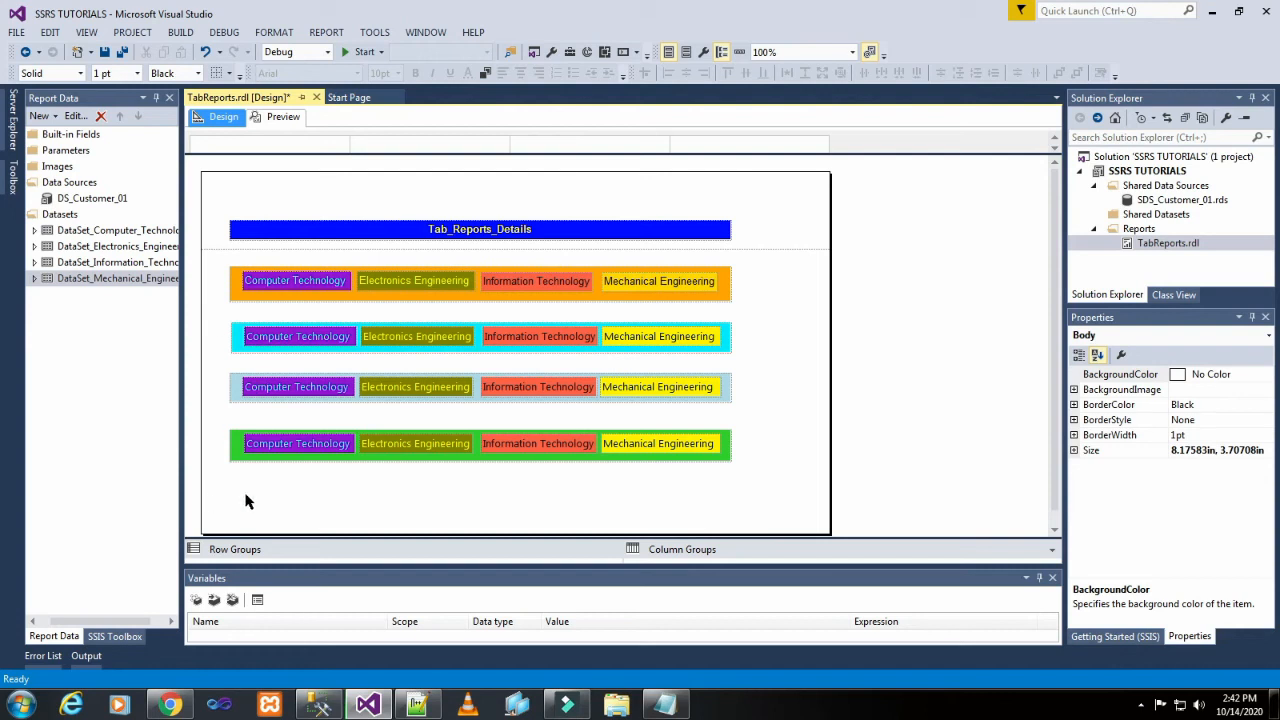
Step: Move the green row's rectangle down to just above the bottom edge of the report body
left_click(236, 437)
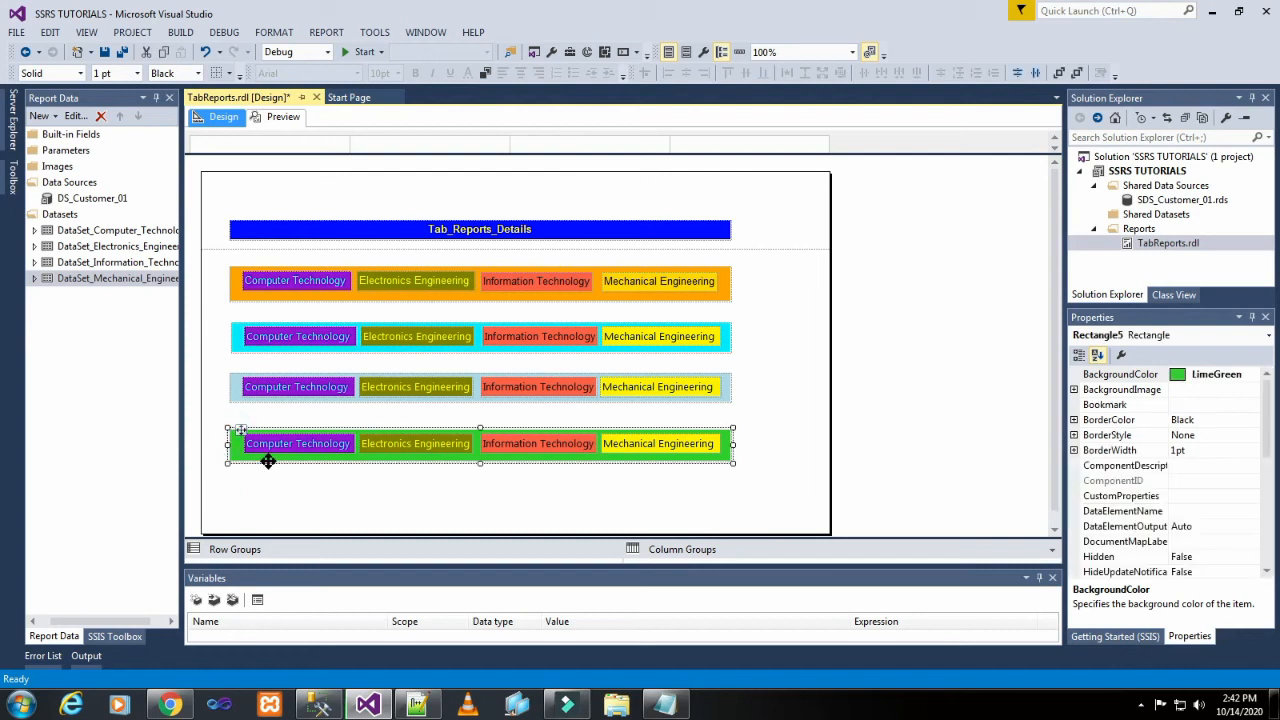
key("Down")
key("Down")
key("Down")
key("Down")
key("Down")
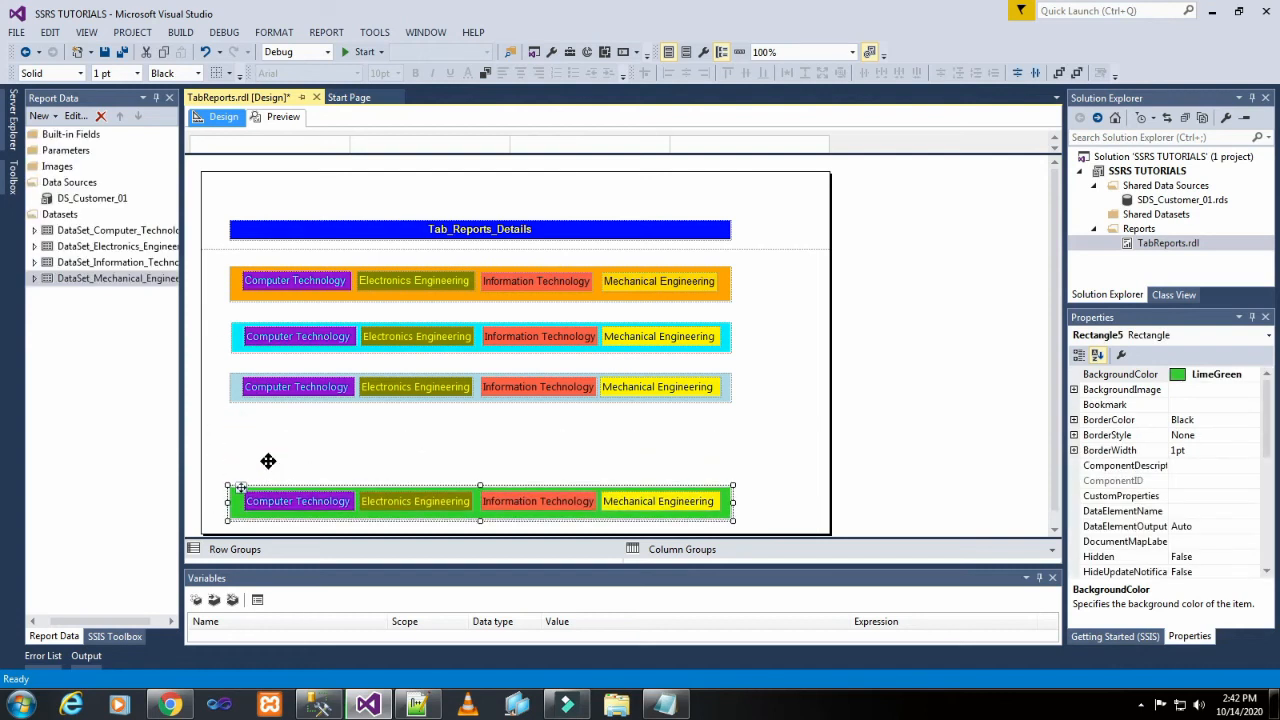
Step: Move the light blue row's rectangle down to just above the green row
left_click(236, 380)
key("Down")
key("Down")
key("Down")
key("Down")
key("Down")
key("Down")
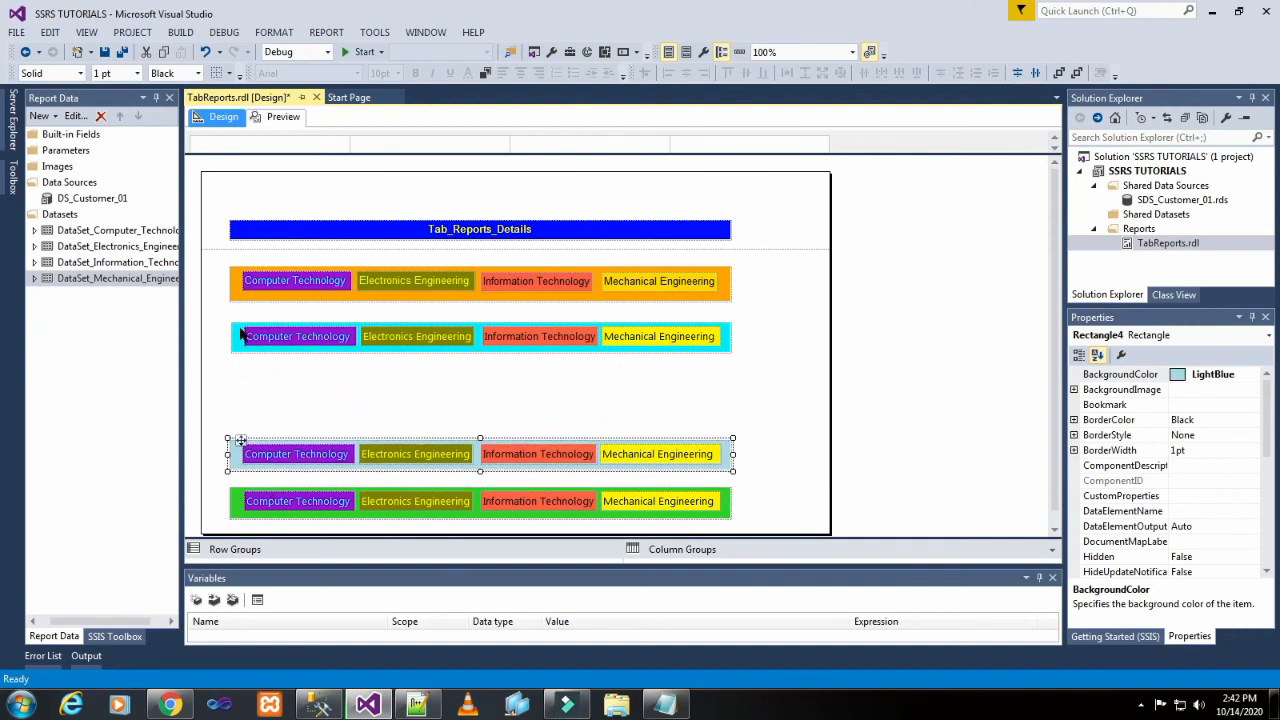
Step: Move the aqua row's rectangle down to just above the light blue row, leaving space below the orange row
left_click_drag(236, 336, 238, 380)
key("Down")
key("Down")
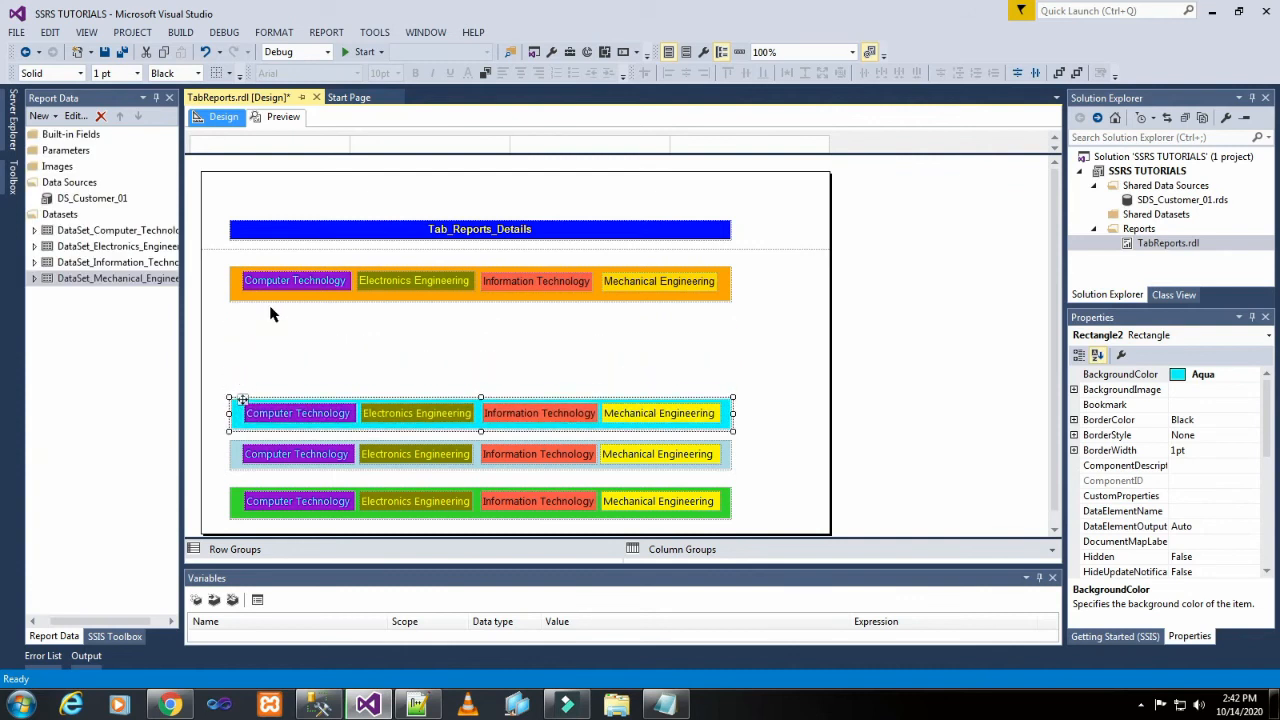
left_click(270, 314)
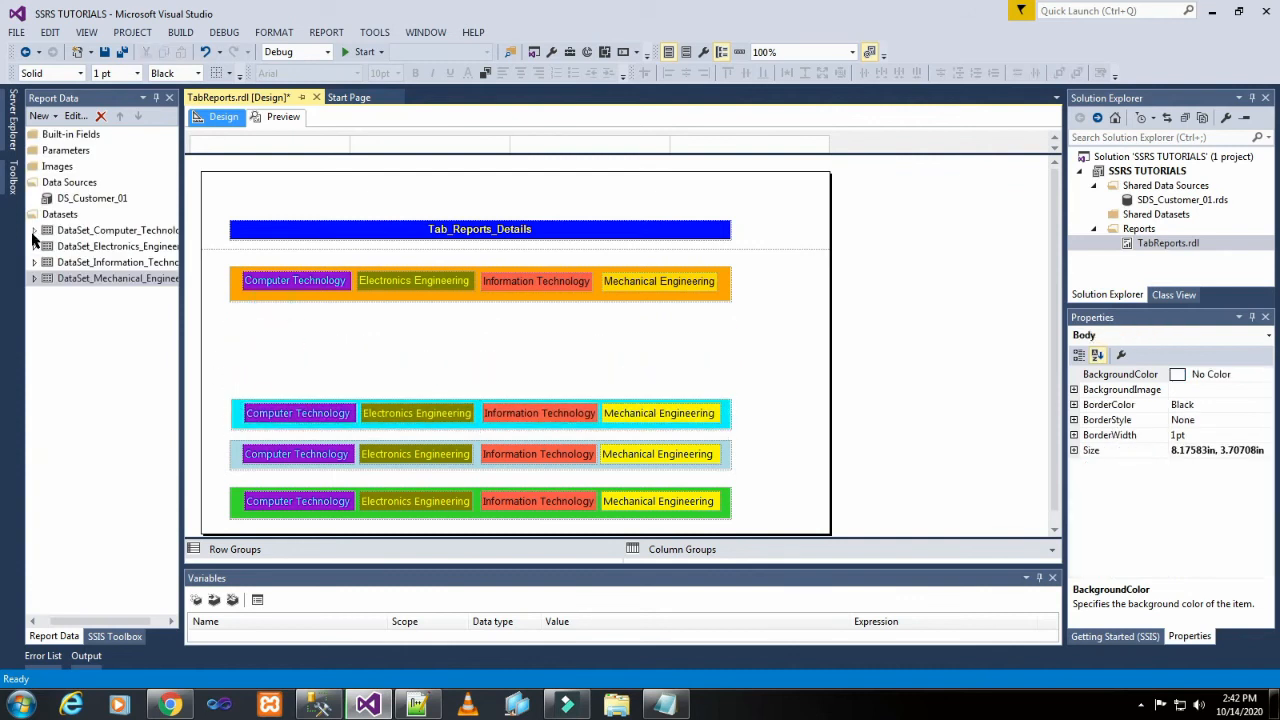
Step: Insert a table directly below the orange row and align its left edge with the orange rectangle
right_click(234, 307)
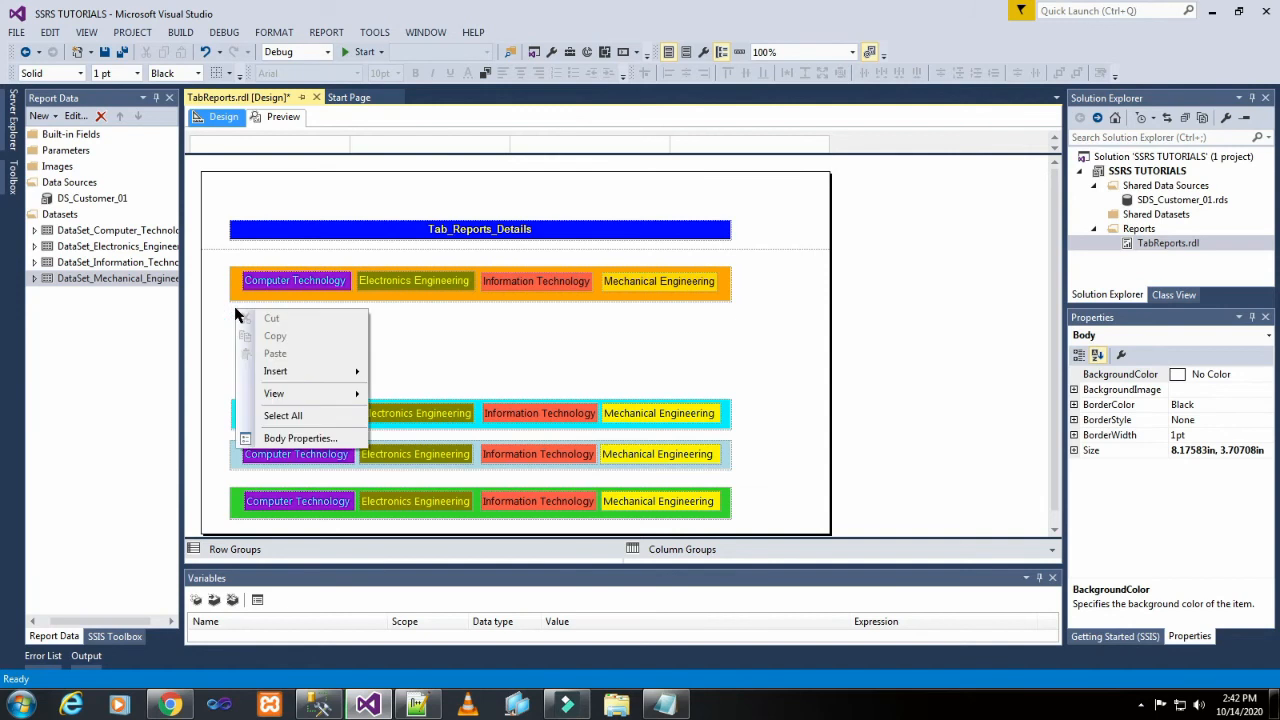
mouse_move(274, 371)
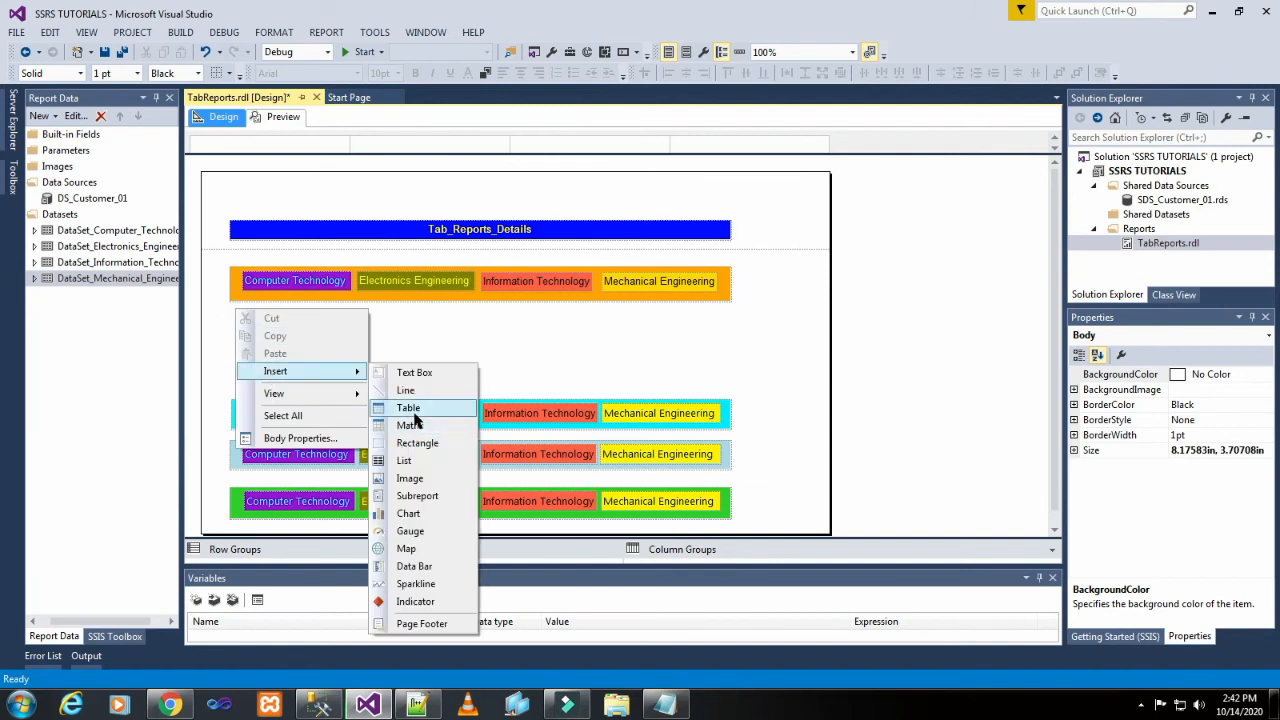
left_click(409, 408)
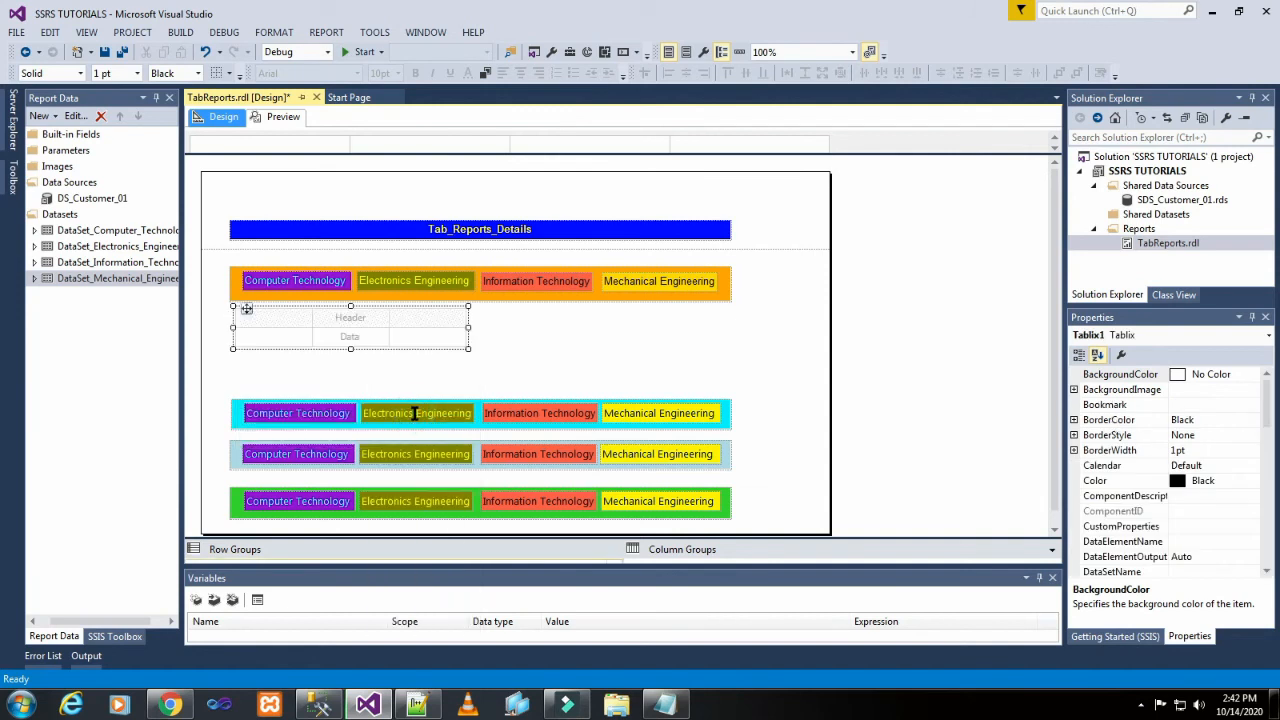
left_click(272, 353)
left_click(274, 336)
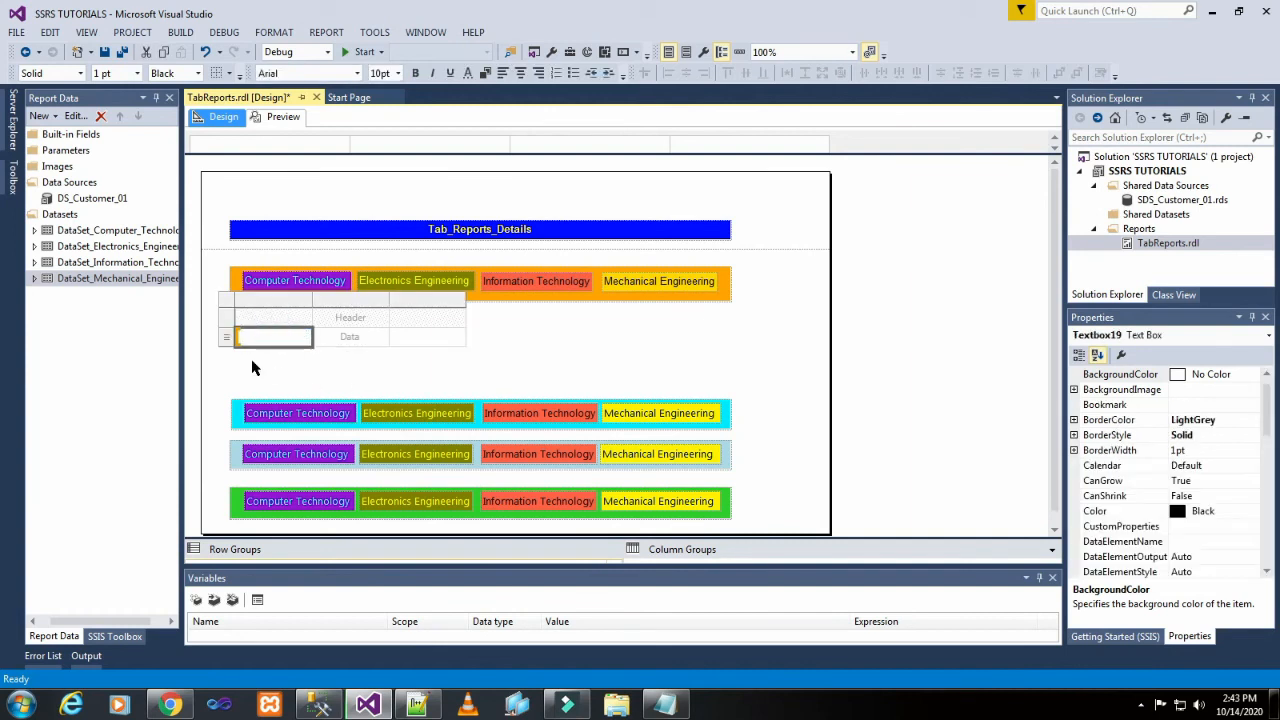
left_click(229, 303)
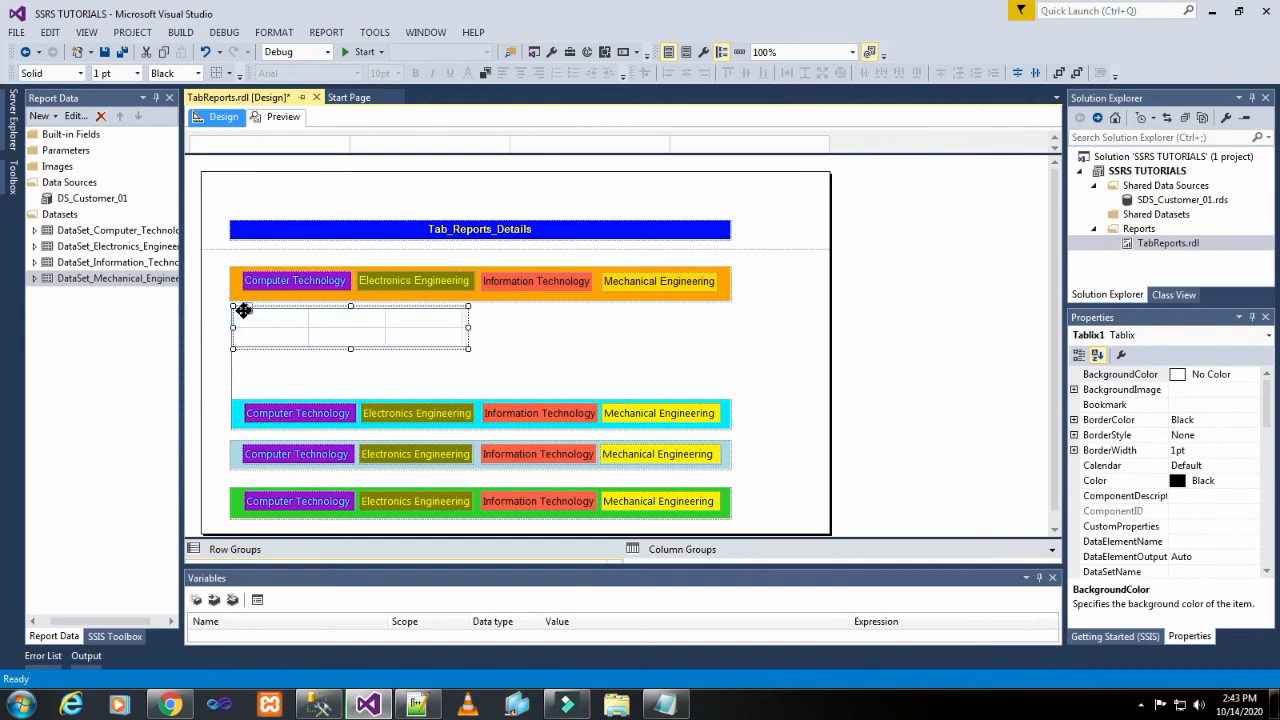
left_click(258, 369)
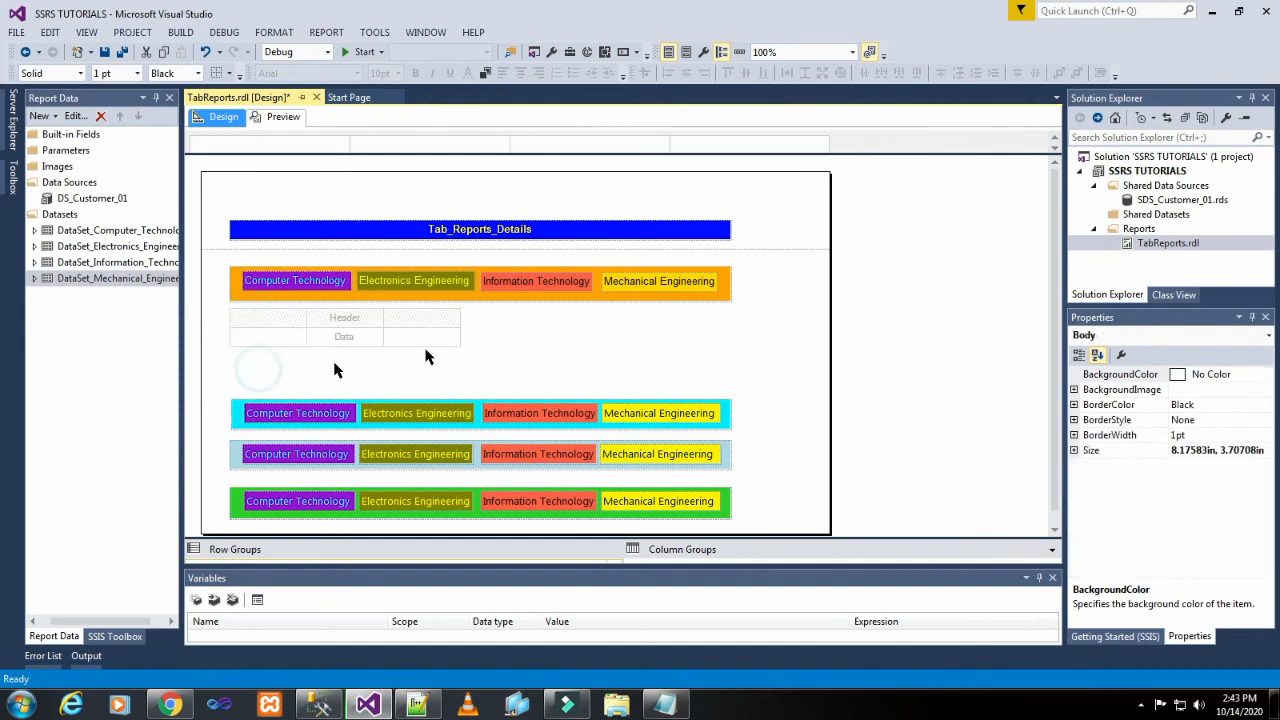
Step: Fill the table's three columns with Customer_ID, Customer_FirstName and Customer_LastName from the Computer Technology dataset
left_click(34, 230)
left_click(92, 249)
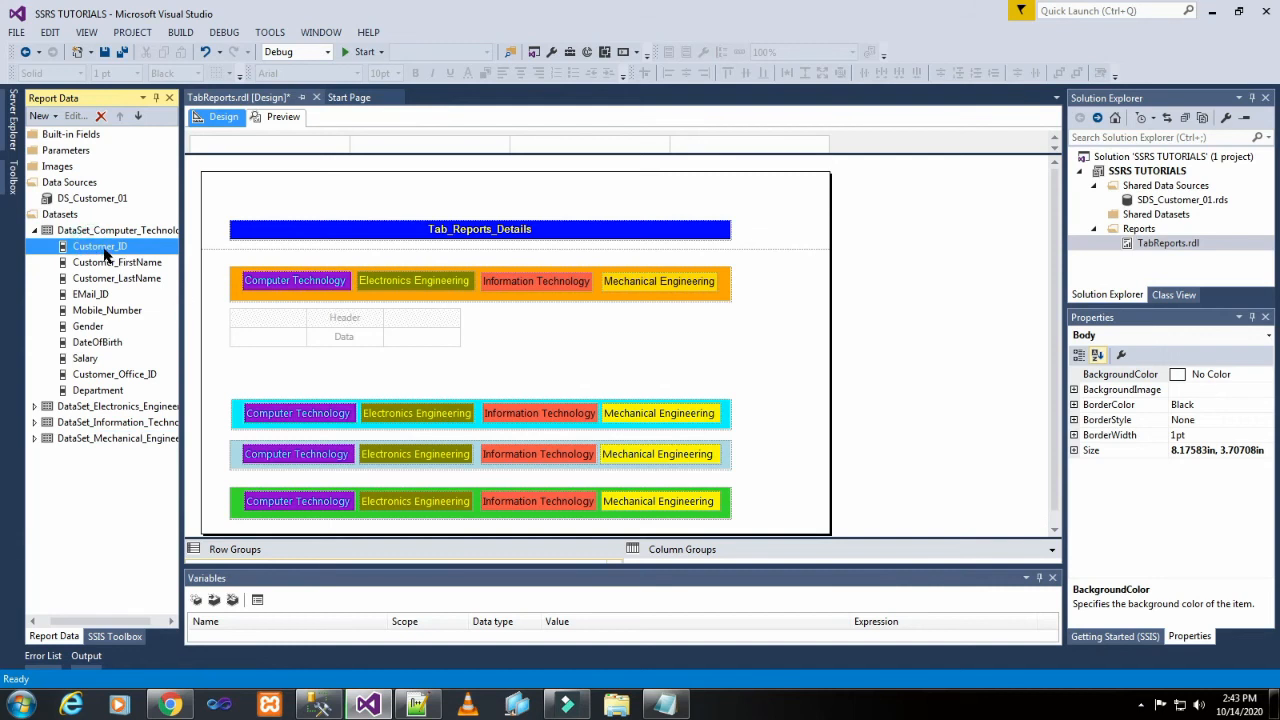
left_click_drag(104, 255, 258, 318)
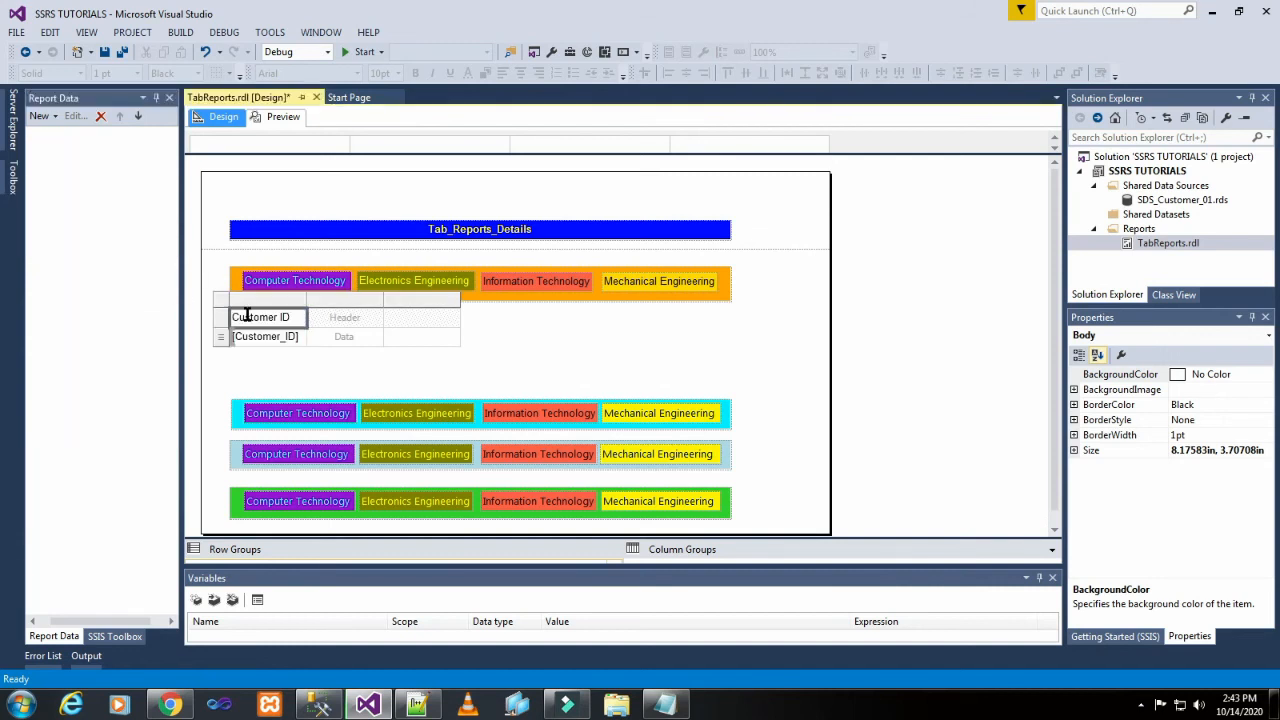
left_click_drag(117, 262, 324, 331)
left_click(128, 280)
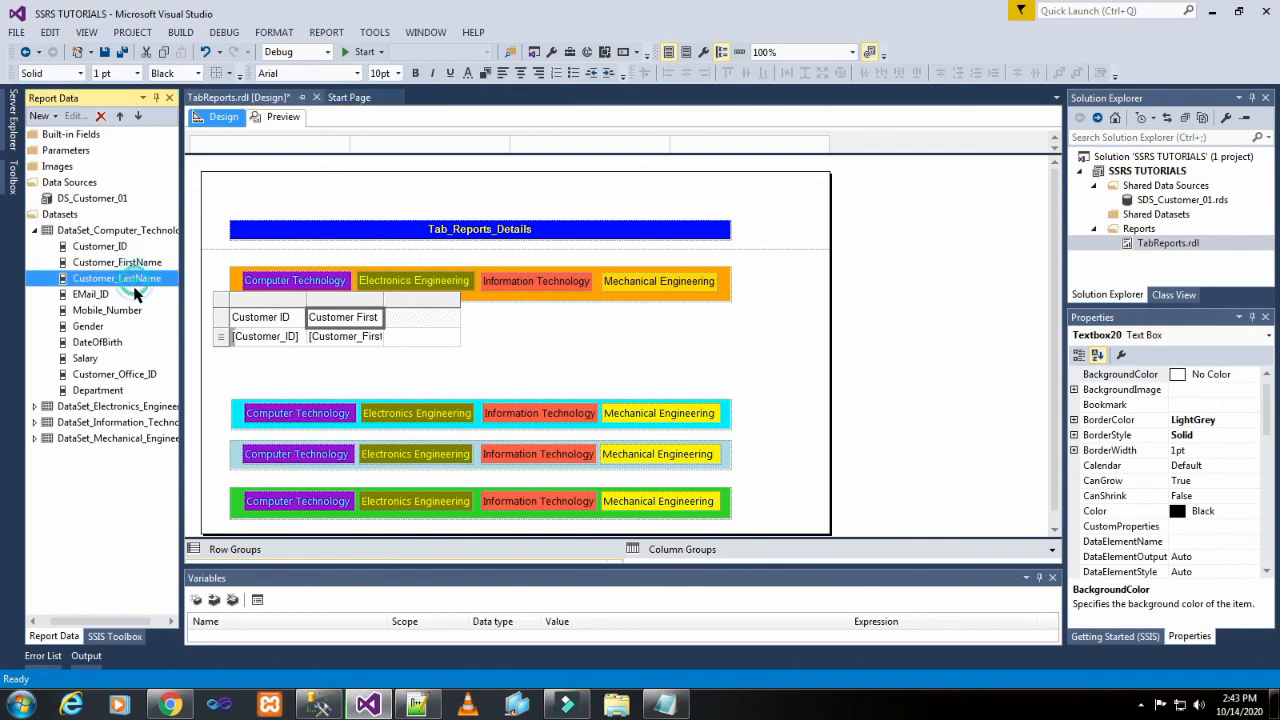
left_click_drag(128, 280, 421, 336)
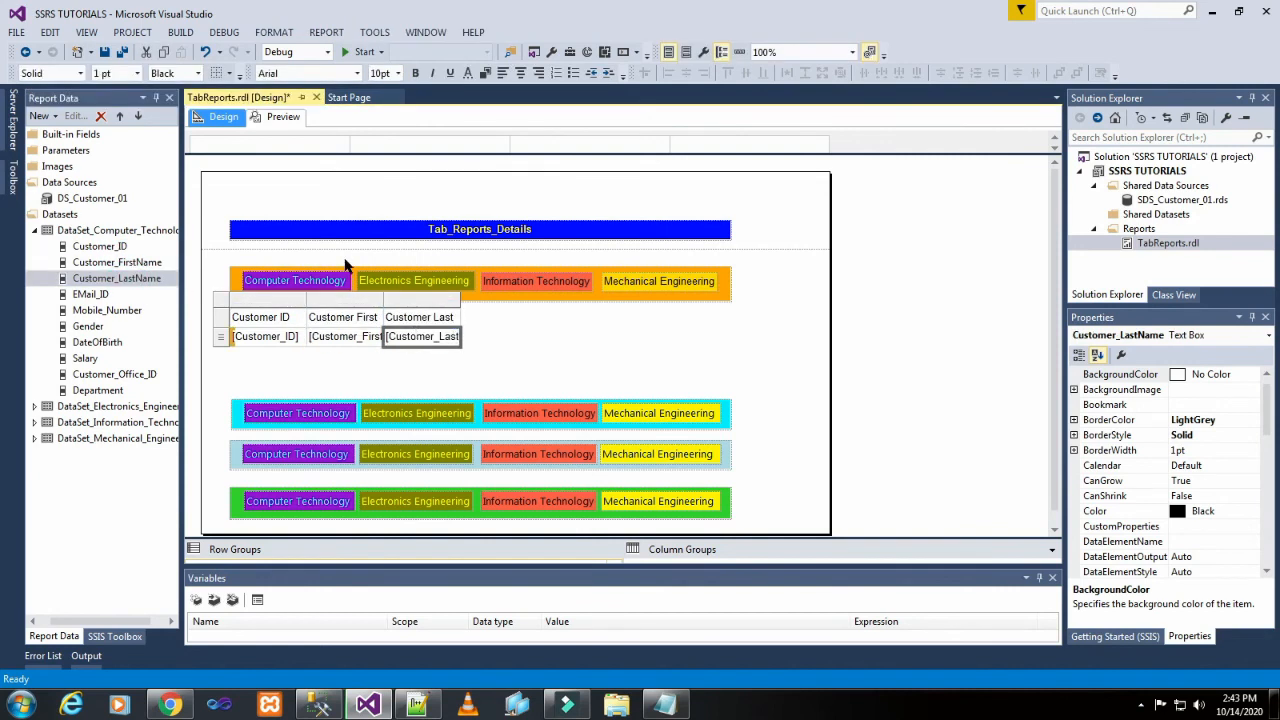
Step: Add EMail_ID, Mobile_Number and Department columns after Customer_LastName in the table, using the Computer Technology dataset
left_click_drag(80, 300, 470, 330)
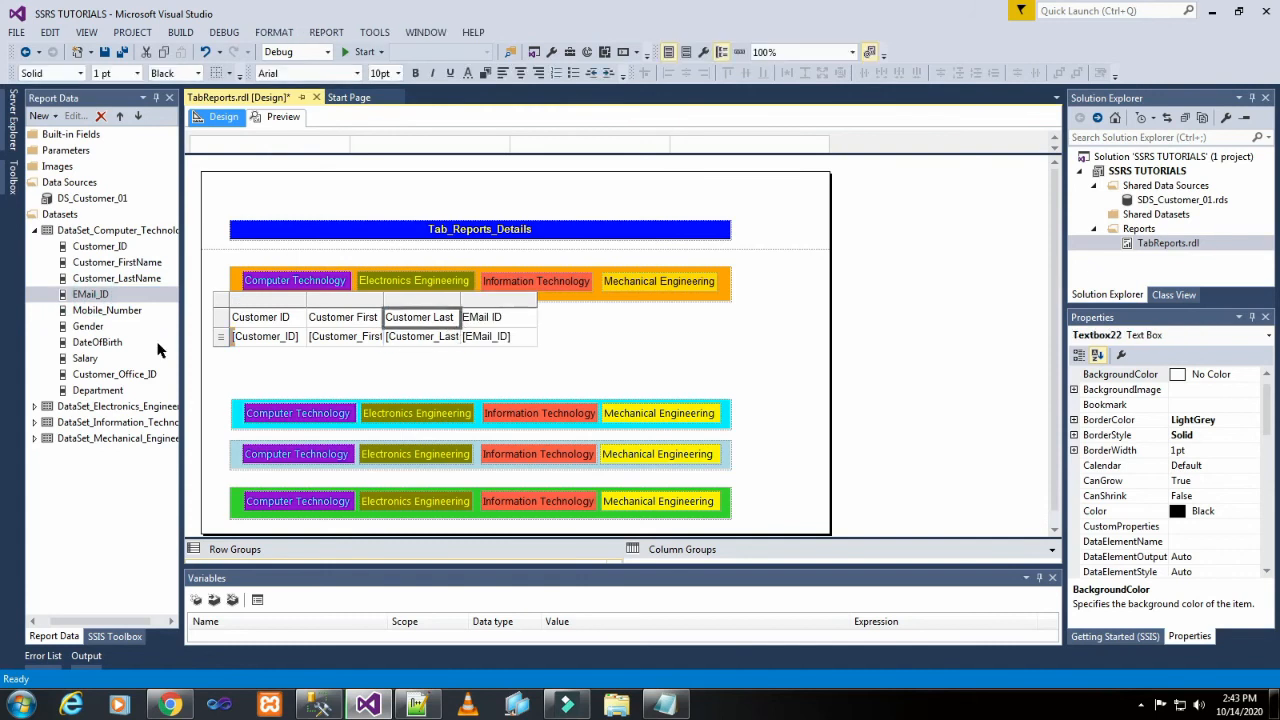
left_click_drag(80, 314, 540, 322)
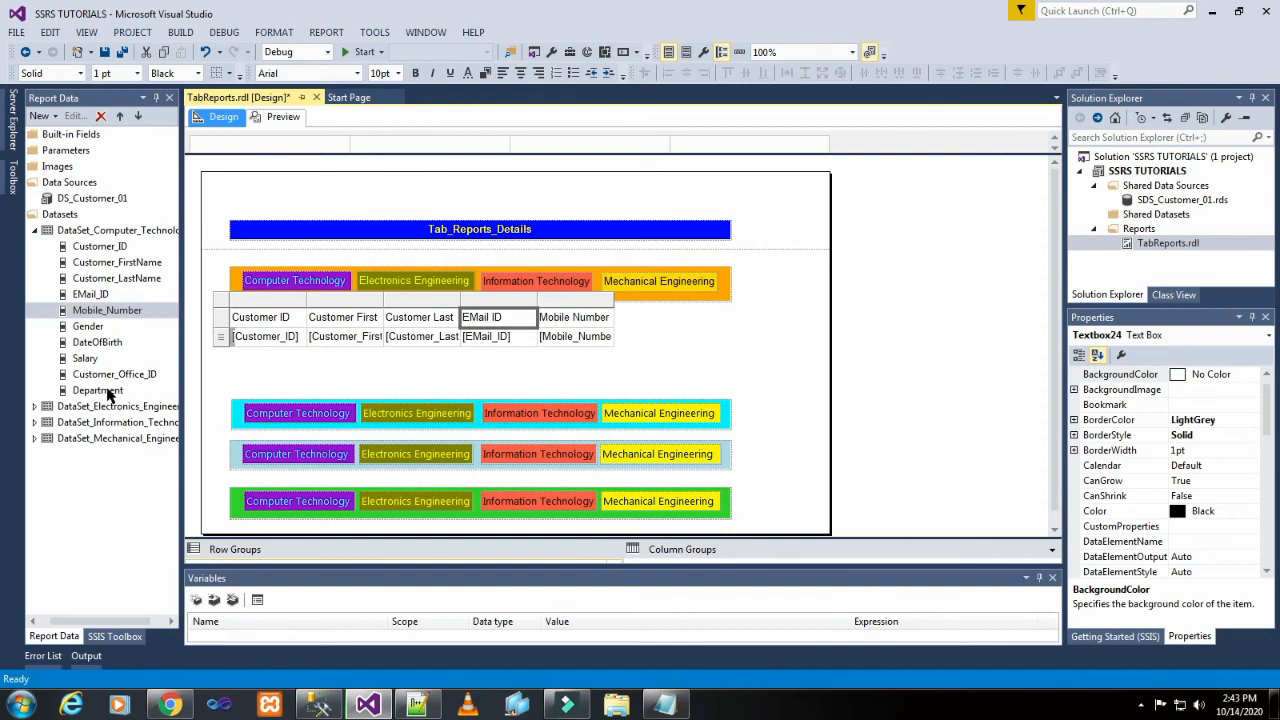
left_click(108, 394)
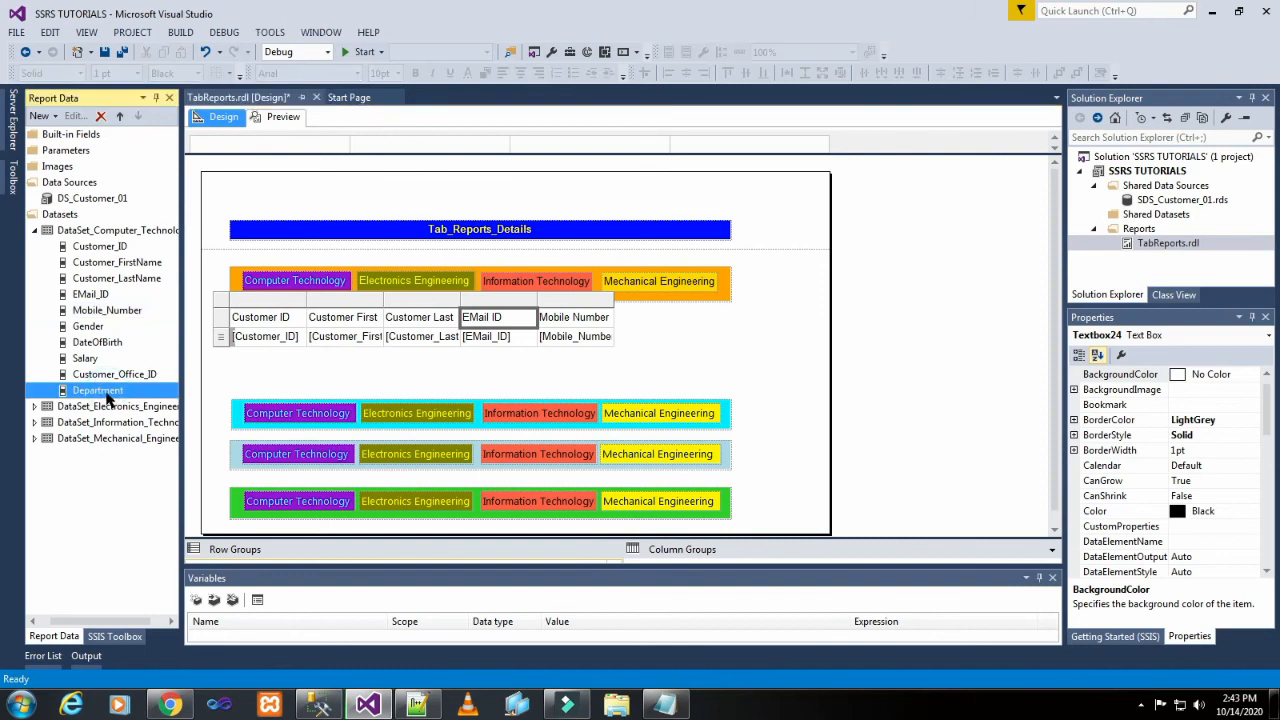
left_click_drag(108, 398, 612, 314)
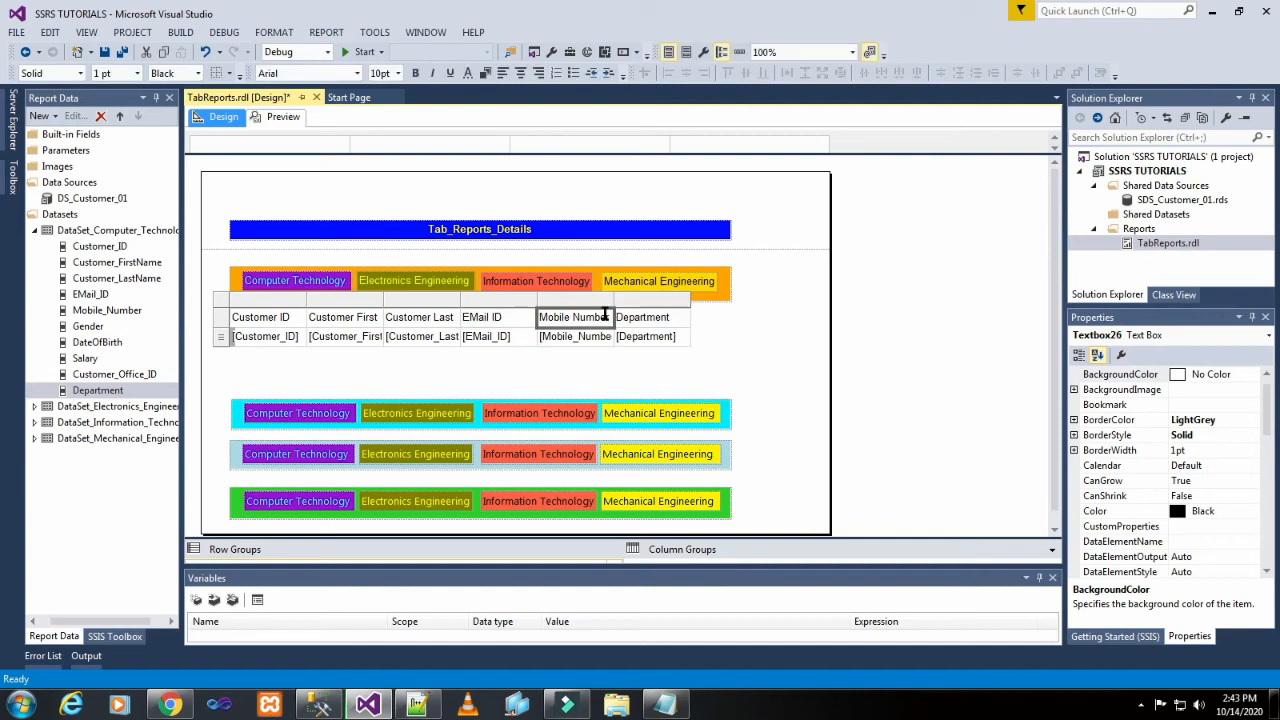
left_click(423, 380)
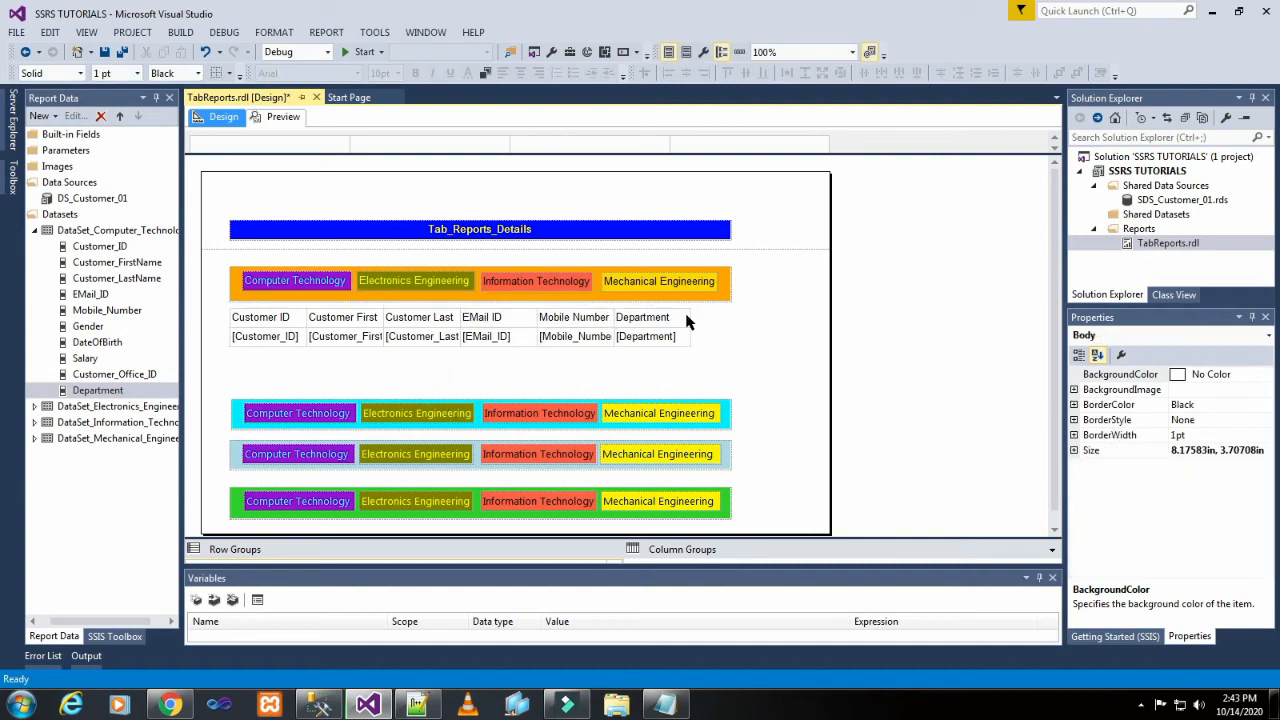
Step: Widen the table's Customer First Name, Customer Last Name, EMail ID and Department columns
left_click(387, 318)
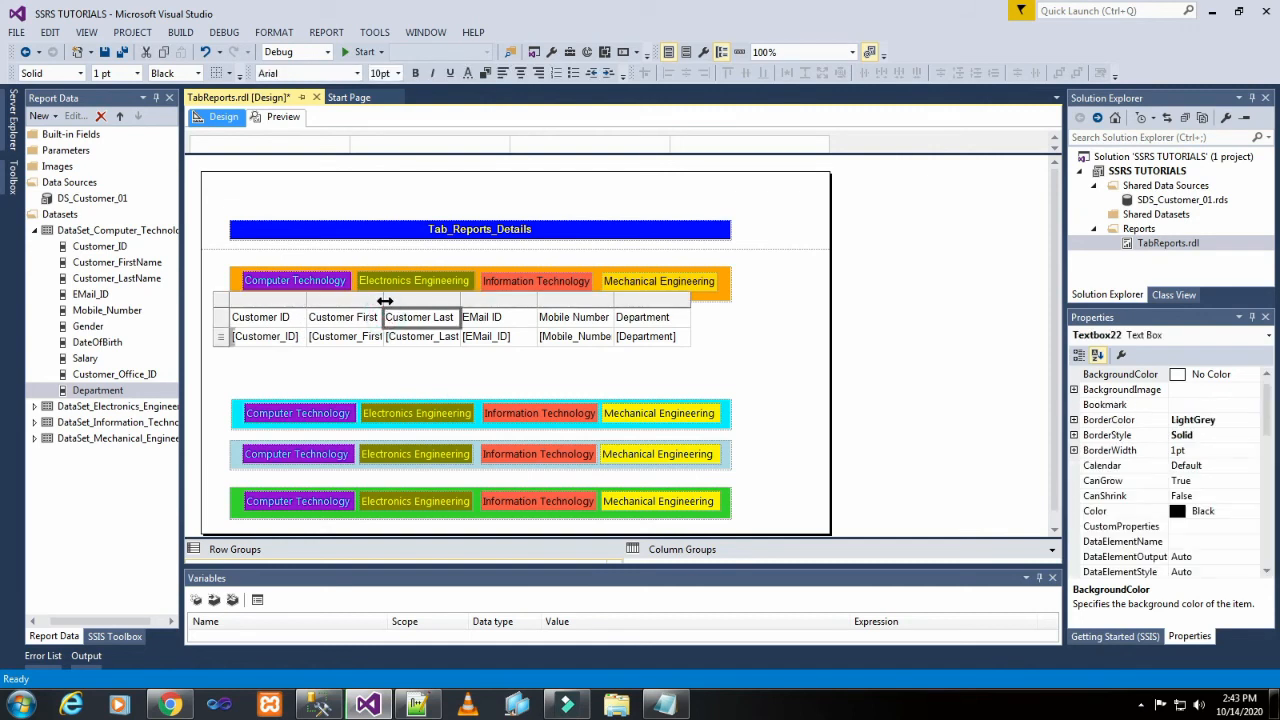
left_click_drag(385, 301, 520, 301)
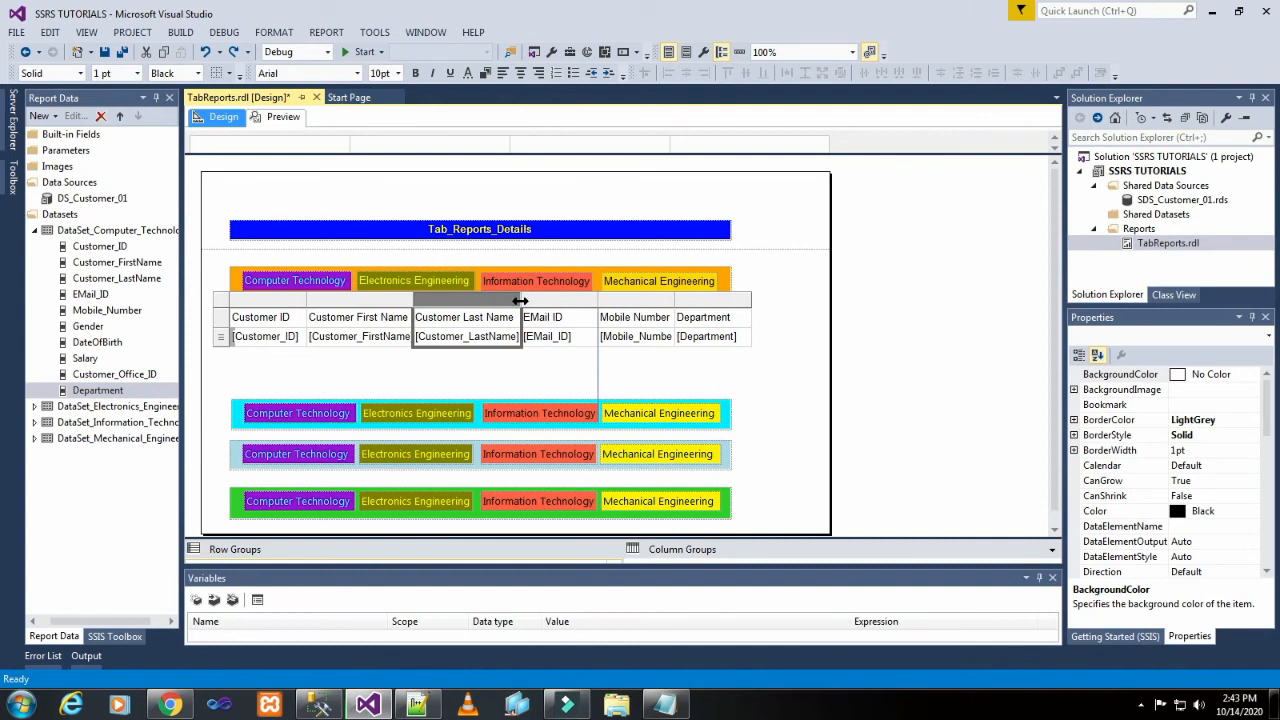
left_click_drag(597, 301, 610, 301)
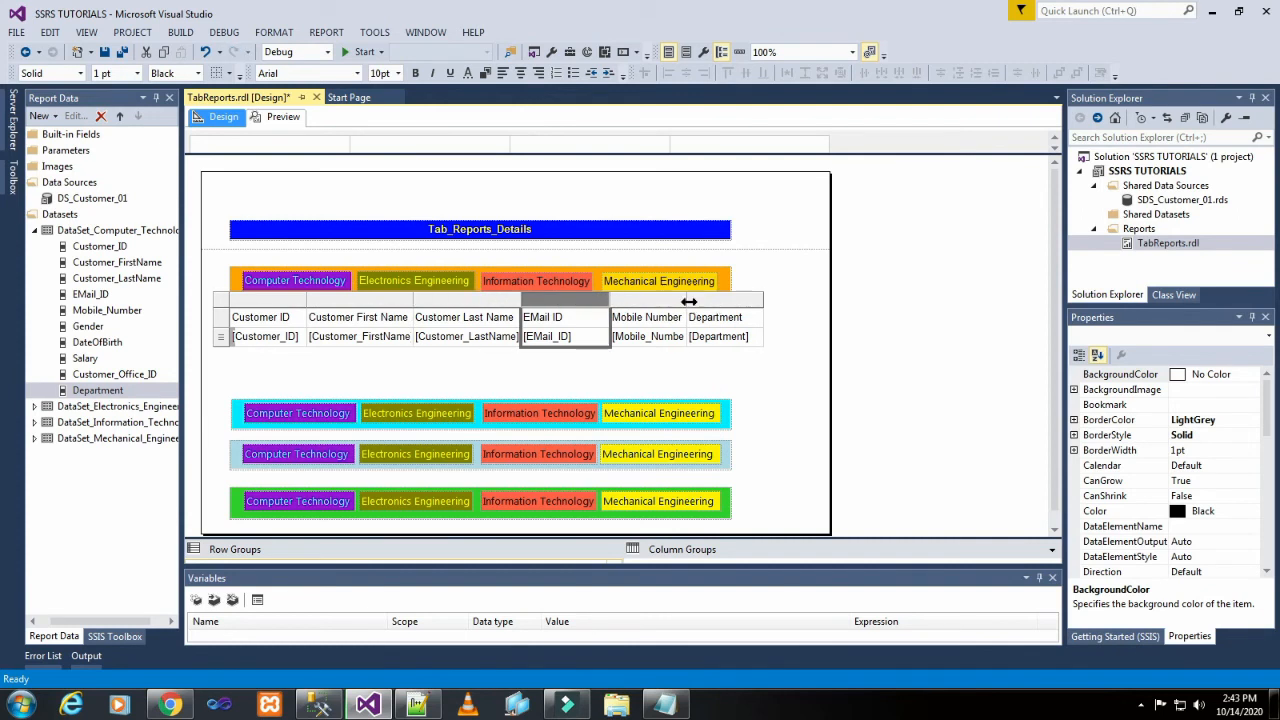
left_click(762, 301)
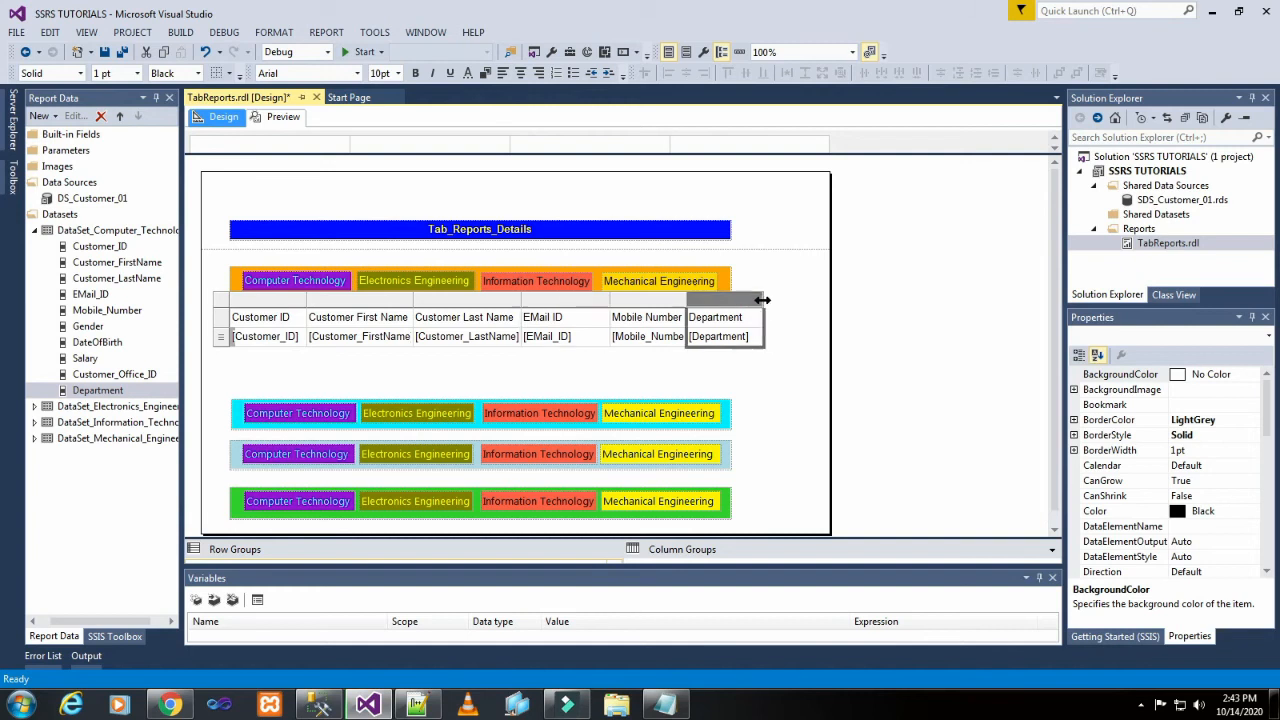
left_click_drag(764, 301, 820, 303)
left_click(805, 365)
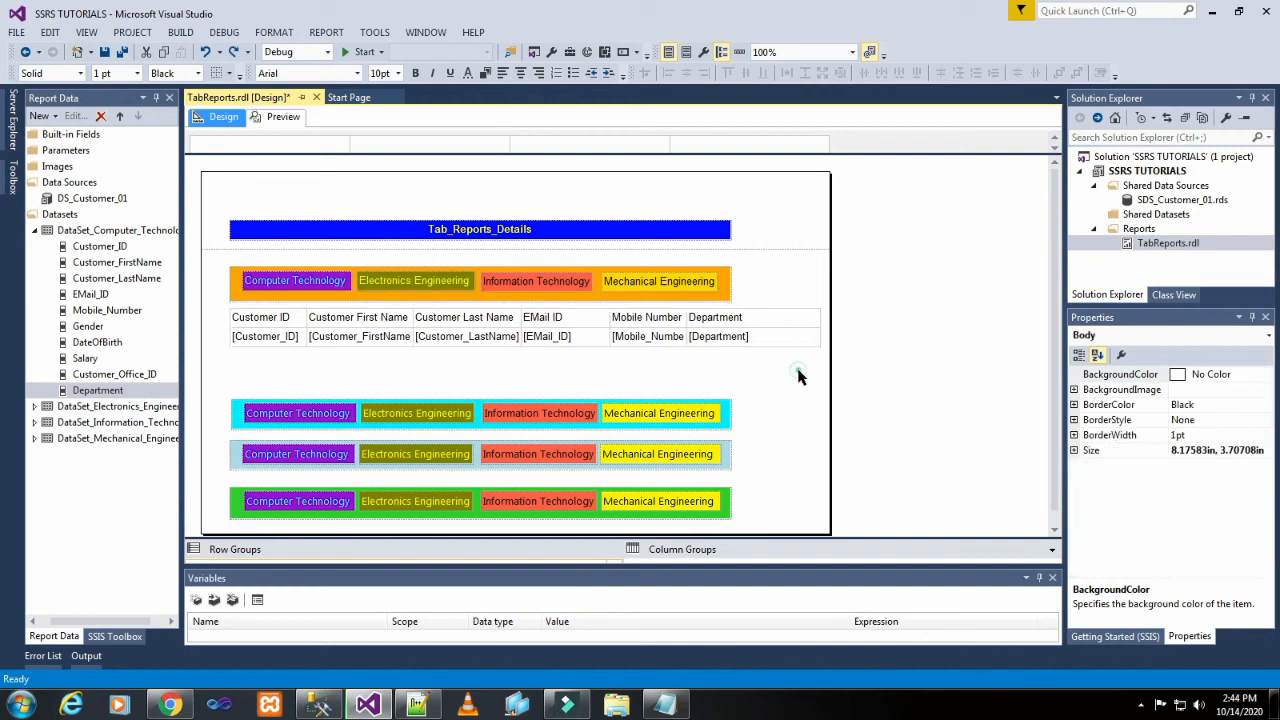
Step: Preview the report to check how the Computer Technology table's rows and columns render, and return to the design
left_click(284, 117)
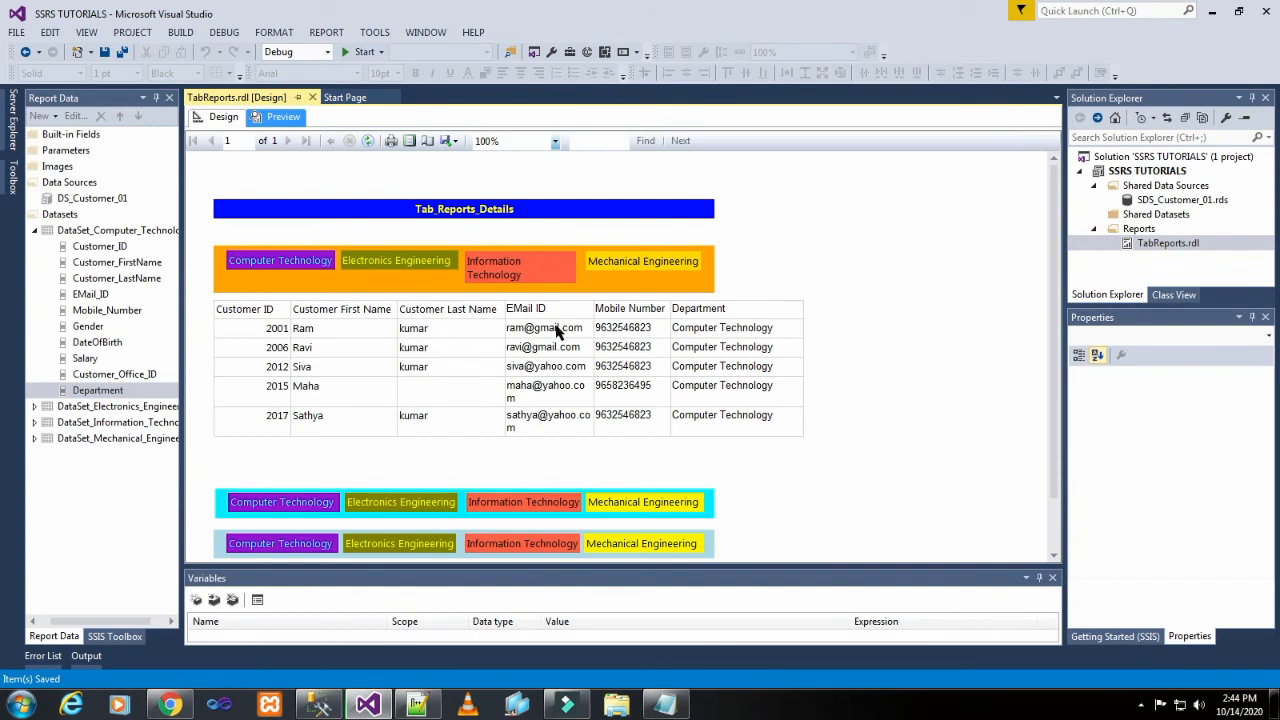
scroll(535, 373, "down", 1)
scroll(535, 373, "up", 1)
left_click(216, 117)
Step: Widen the EMail ID column so the addresses fit on one line, and check it in the report preview
left_click(590, 284)
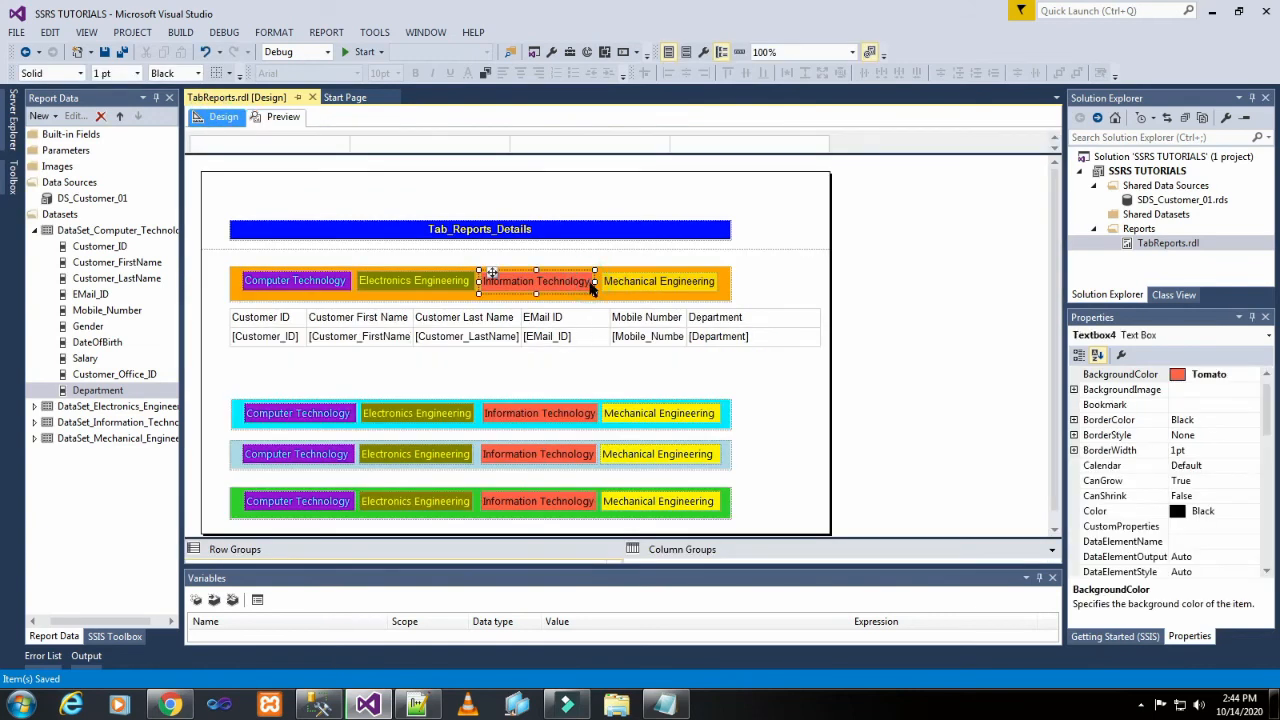
left_click_drag(594, 281, 620, 308)
left_click(610, 372)
left_click(610, 316)
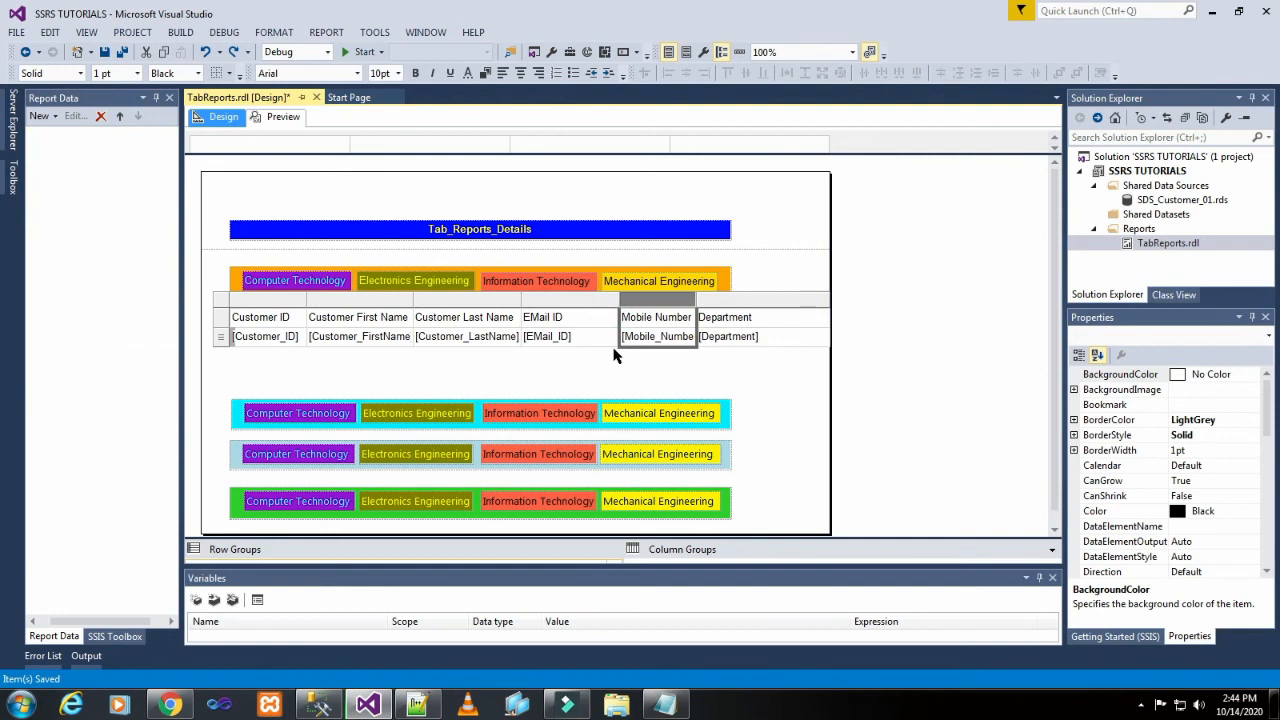
left_click(605, 383)
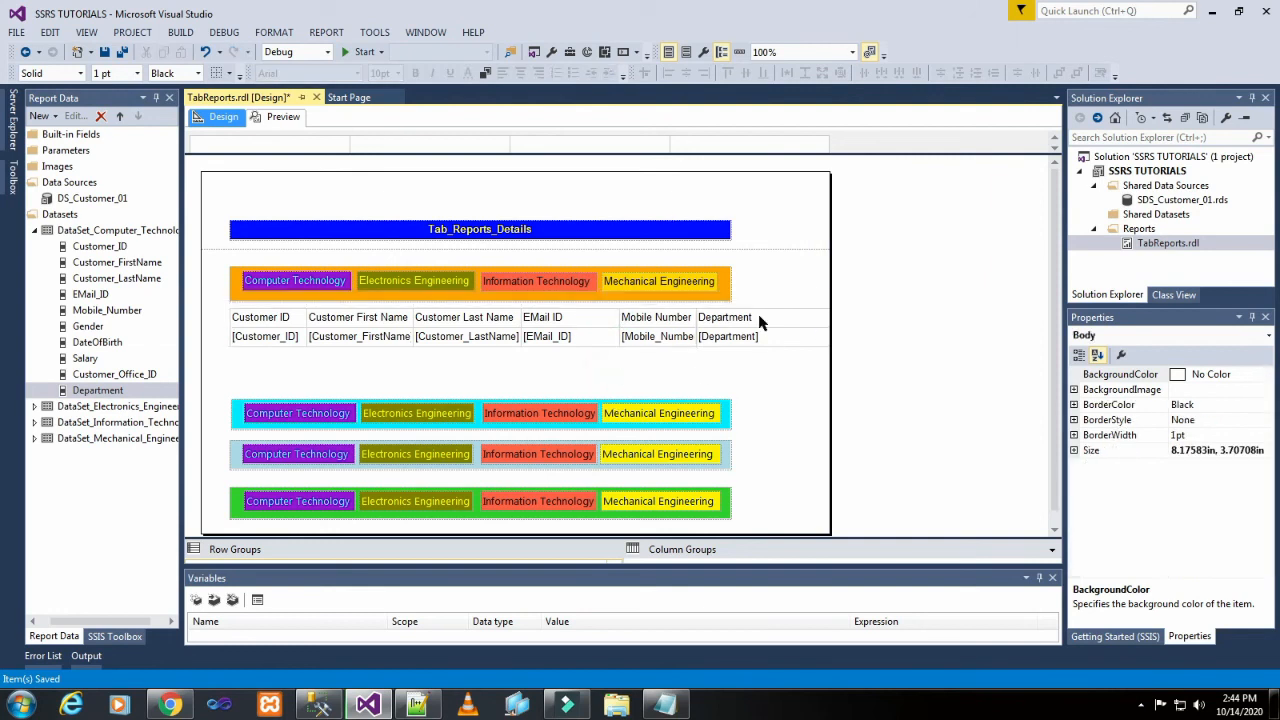
left_click(268, 120)
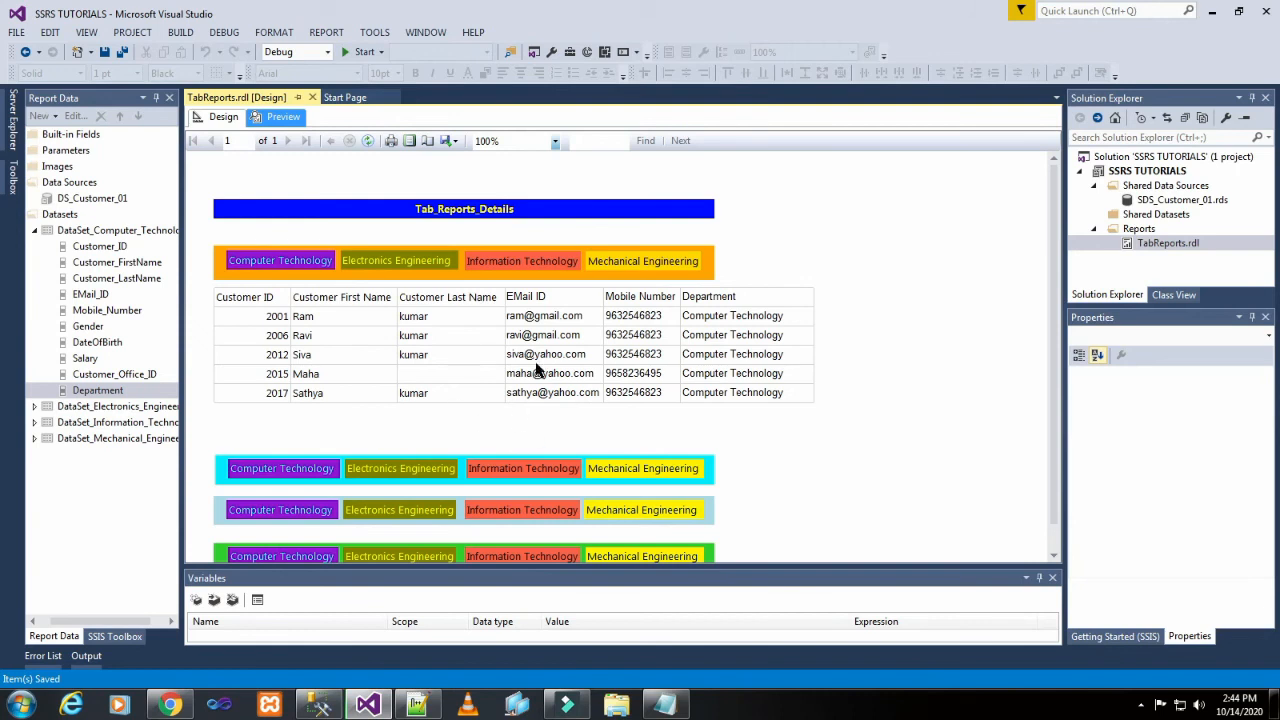
left_click(225, 118)
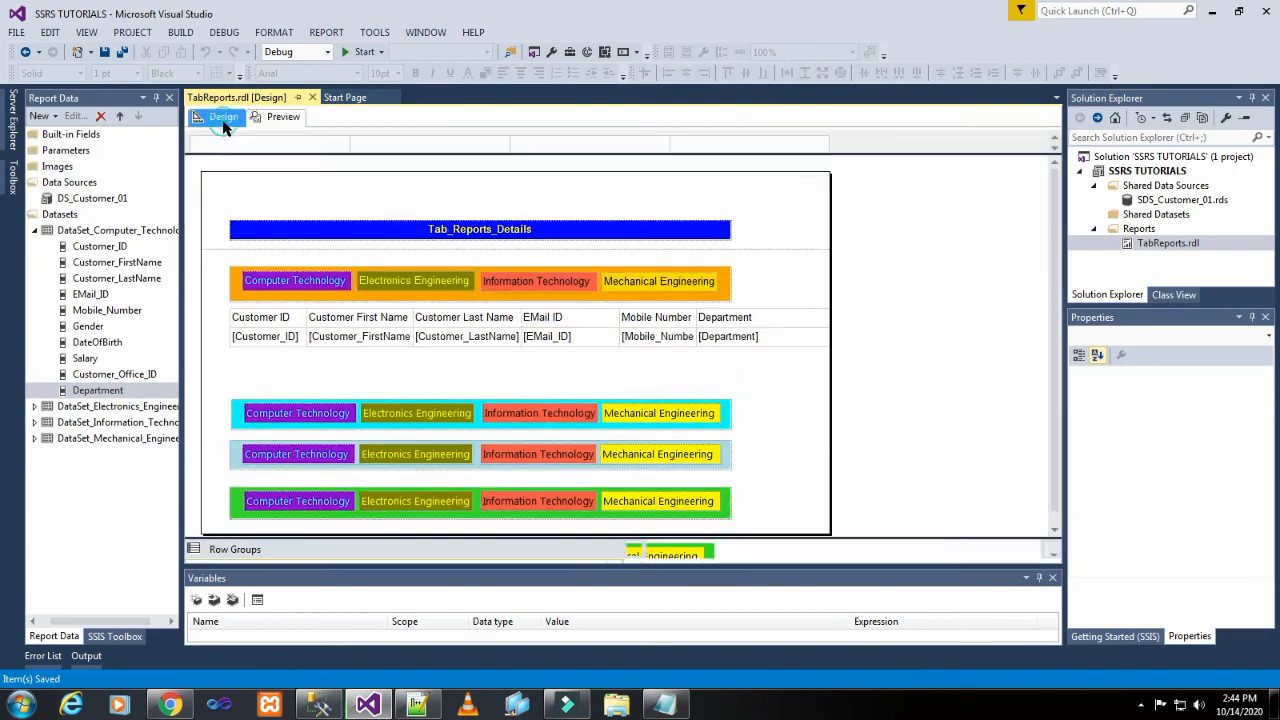
Step: Make the text of the table's entire header row bold
left_click(234, 318)
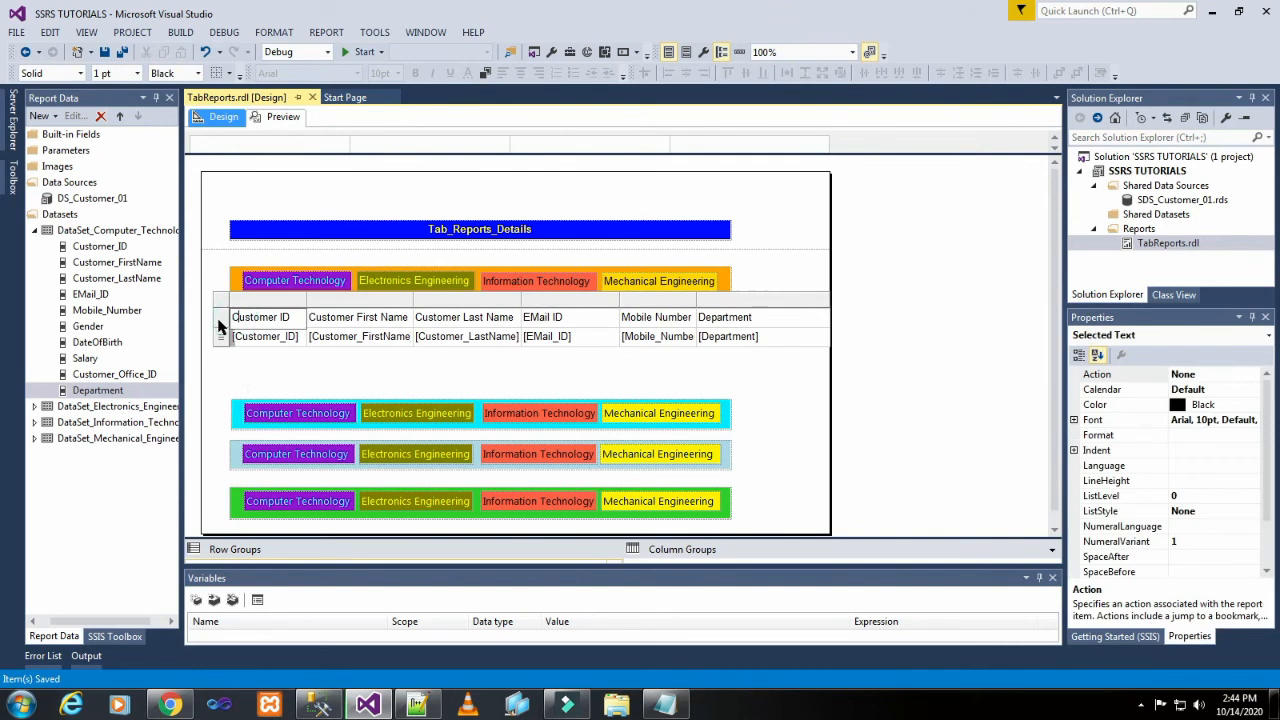
left_click(220, 317)
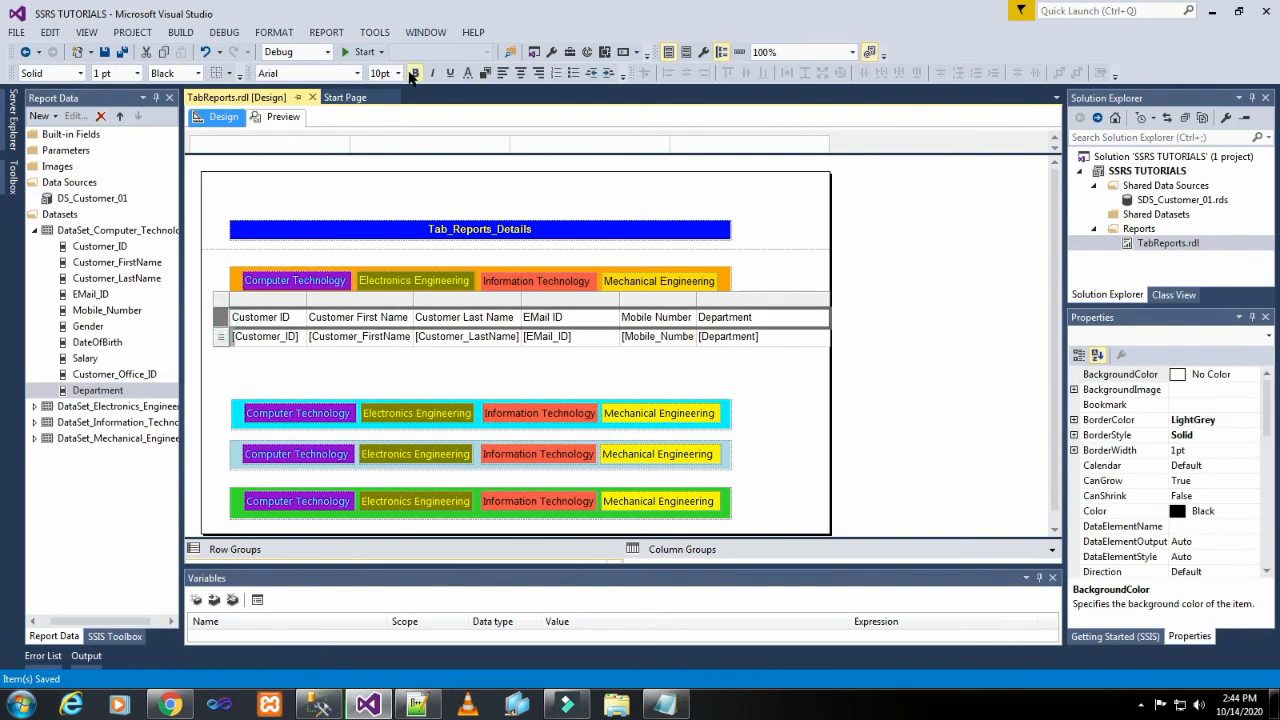
left_click(413, 75)
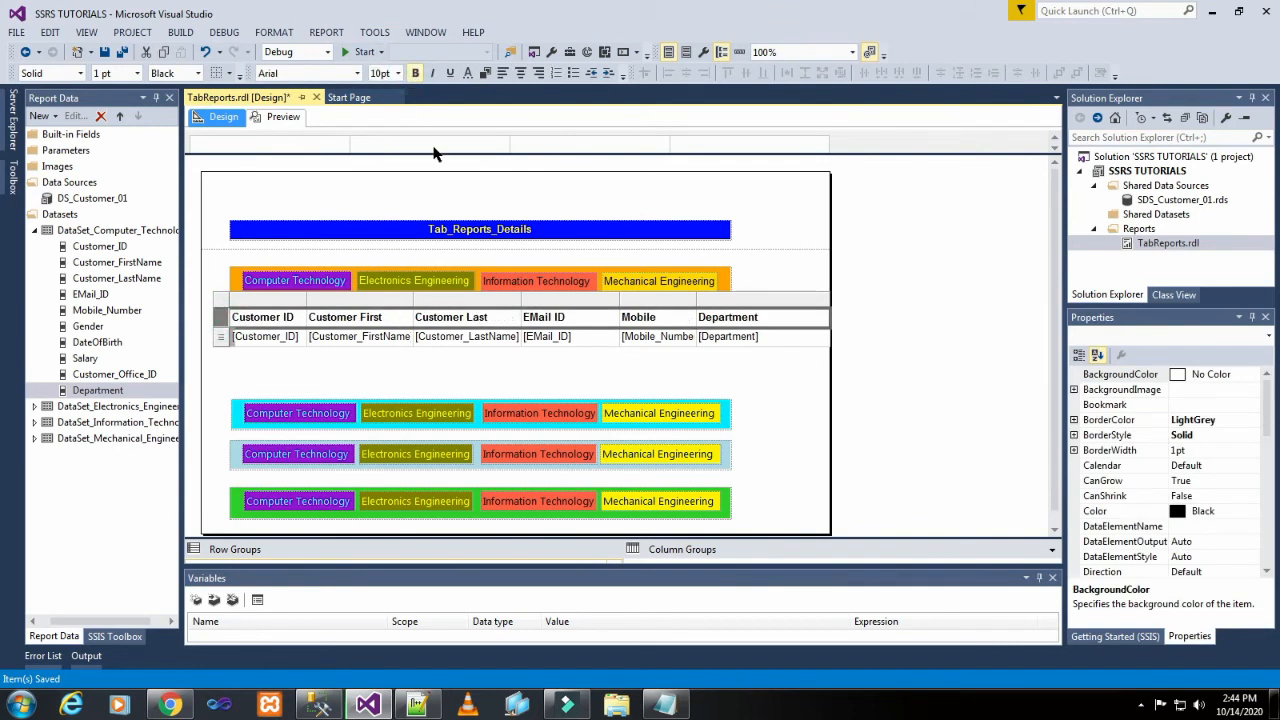
Step: Widen the Customer First Name and Customer Last Name columns to fit their bold headers on one line
left_click(415, 294)
left_click_drag(420, 294, 428, 294)
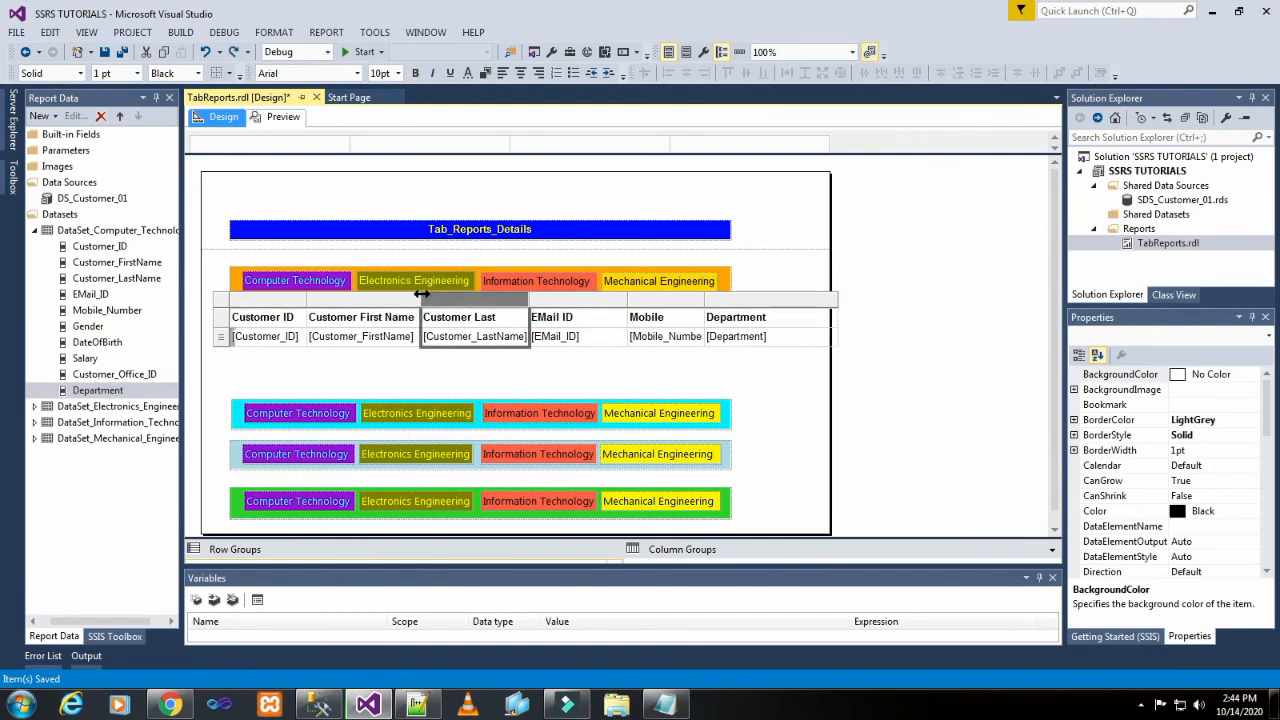
left_click_drag(527, 302, 541, 304)
left_click(566, 378)
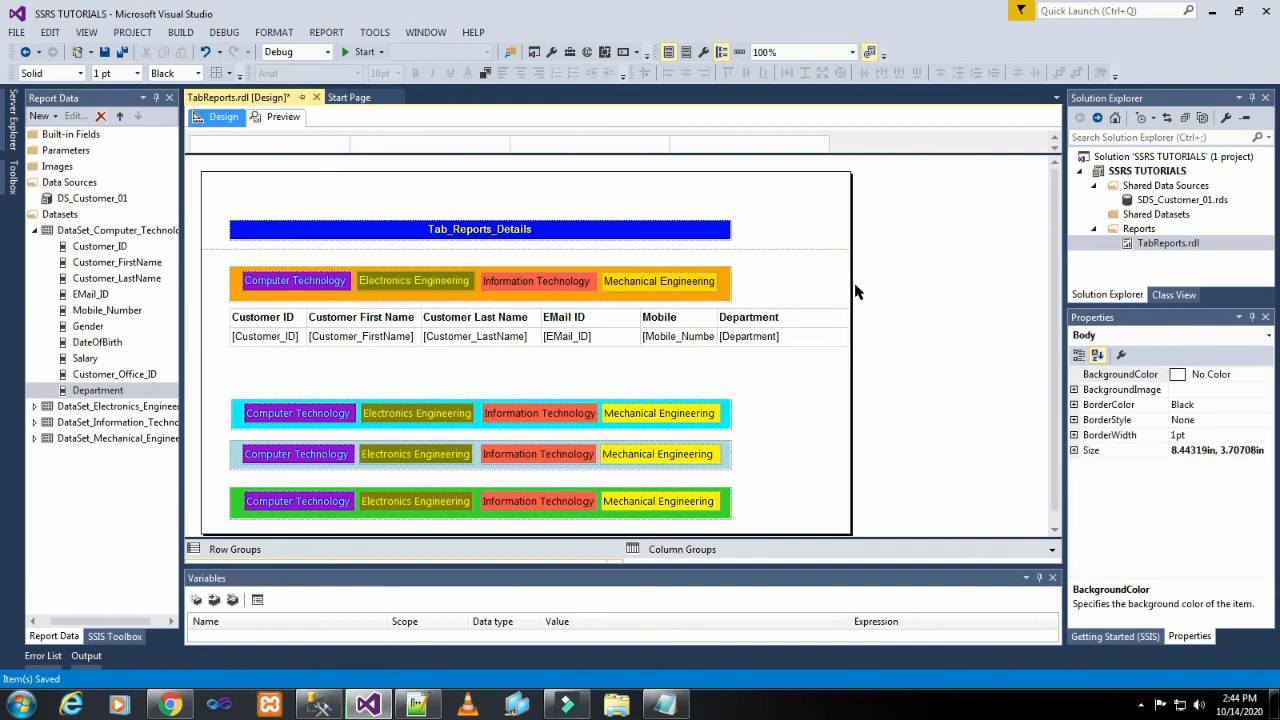
Step: Extend the report body slightly and stretch the Tab_Reports_Details title box to the table's right edge
left_click_drag(850, 289, 853, 287)
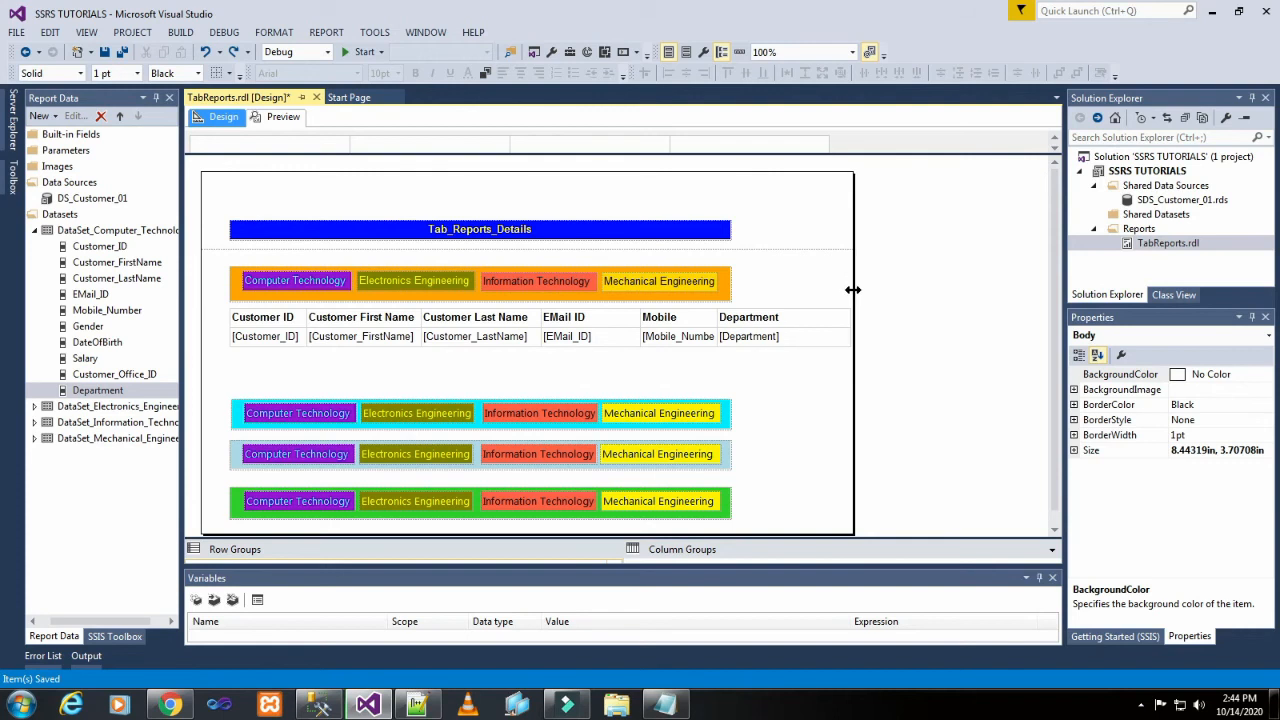
left_click(714, 244)
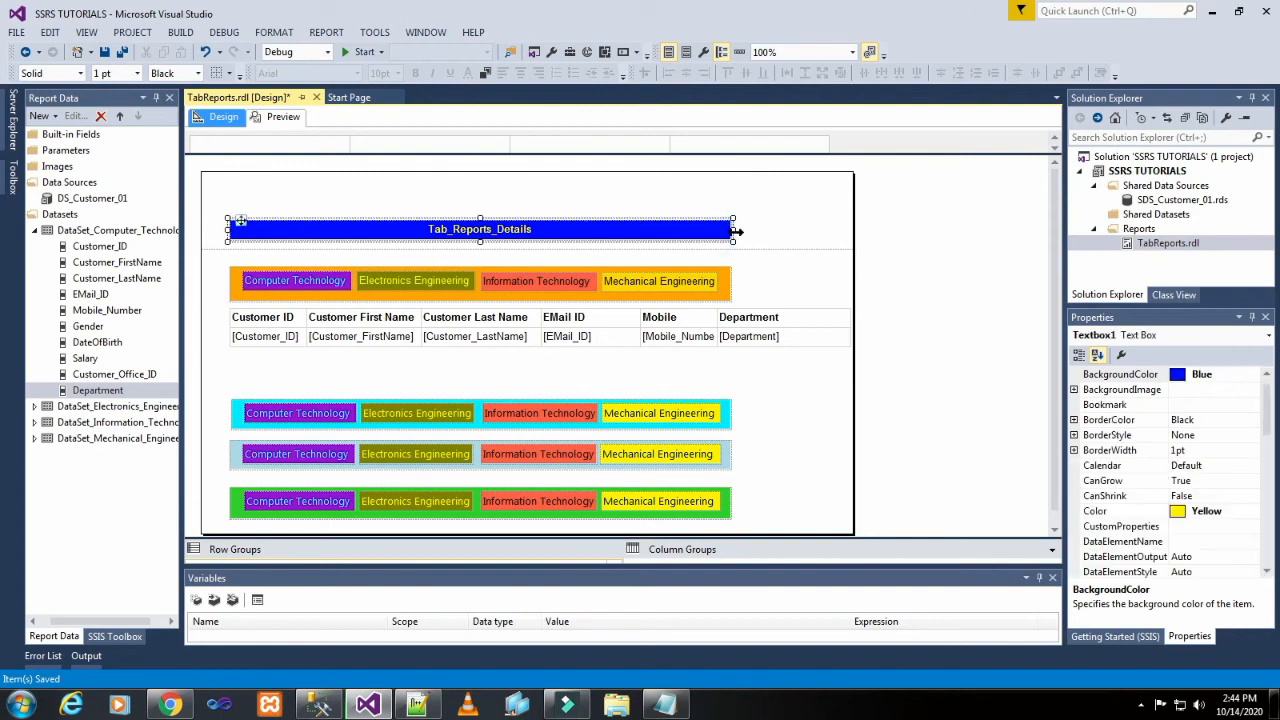
left_click_drag(731, 229, 853, 231)
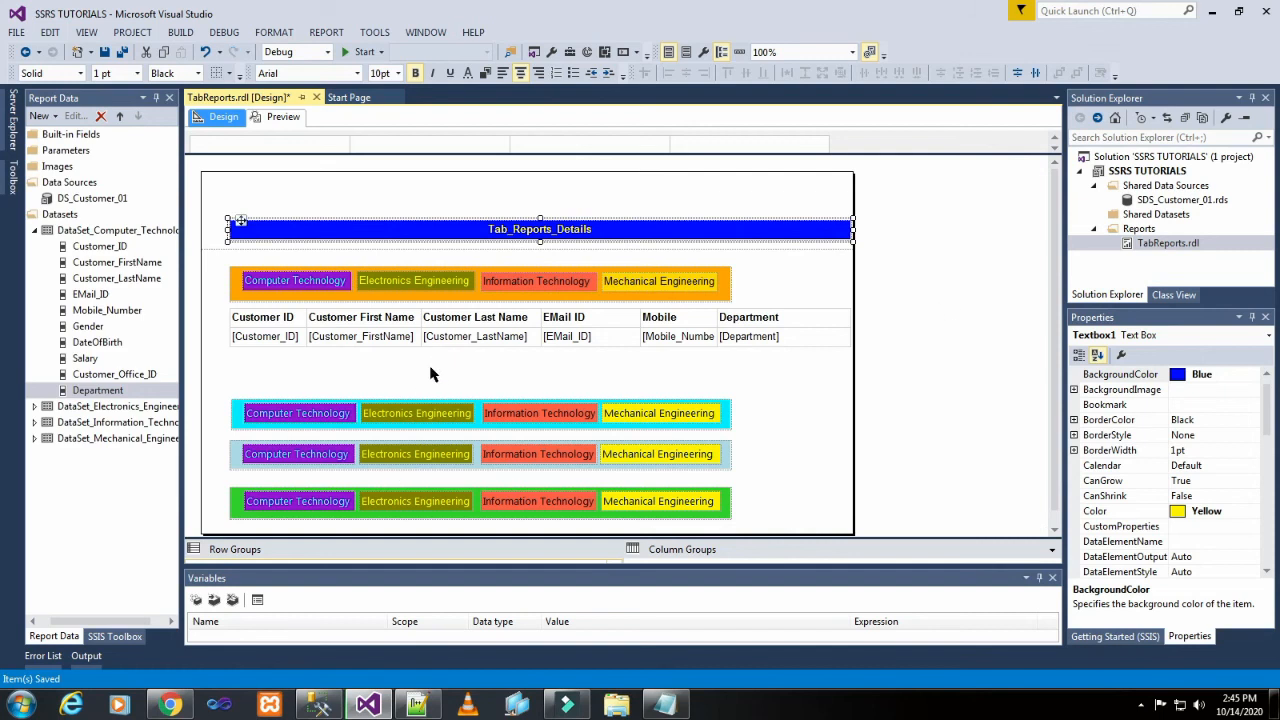
Step: Center the text across the table's header row
left_click(243, 336)
left_click(221, 316)
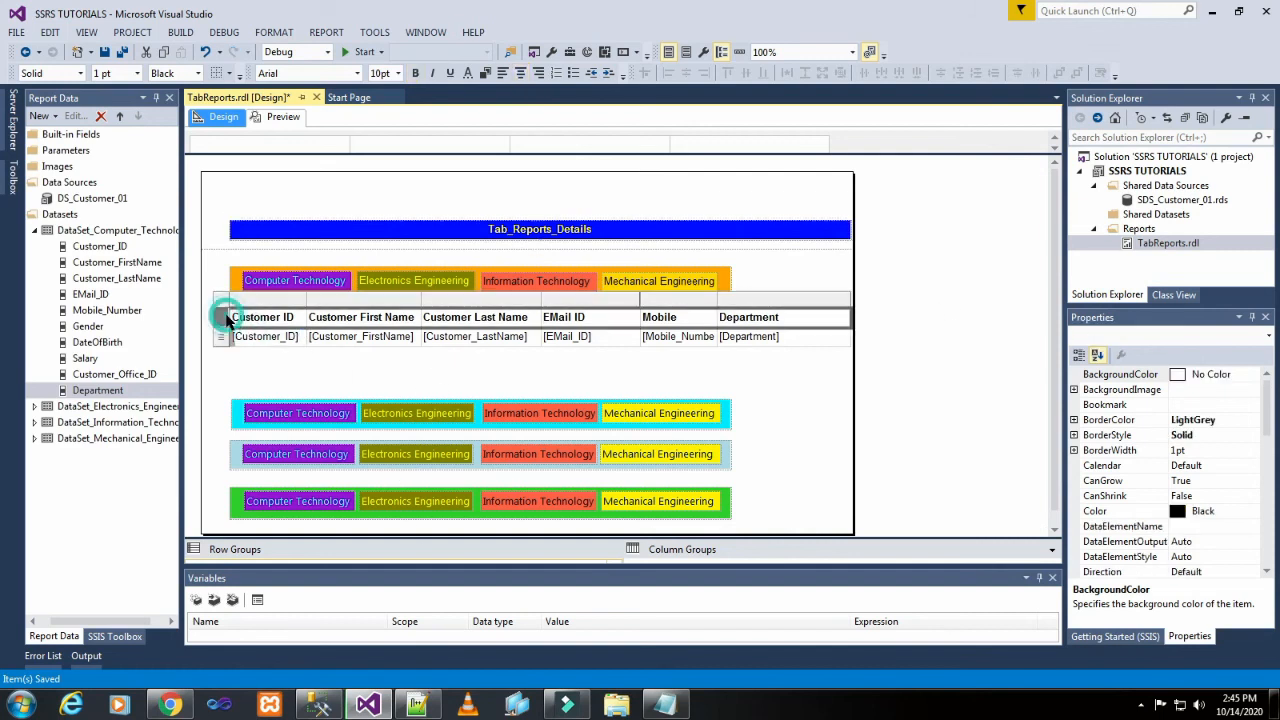
left_click(520, 73)
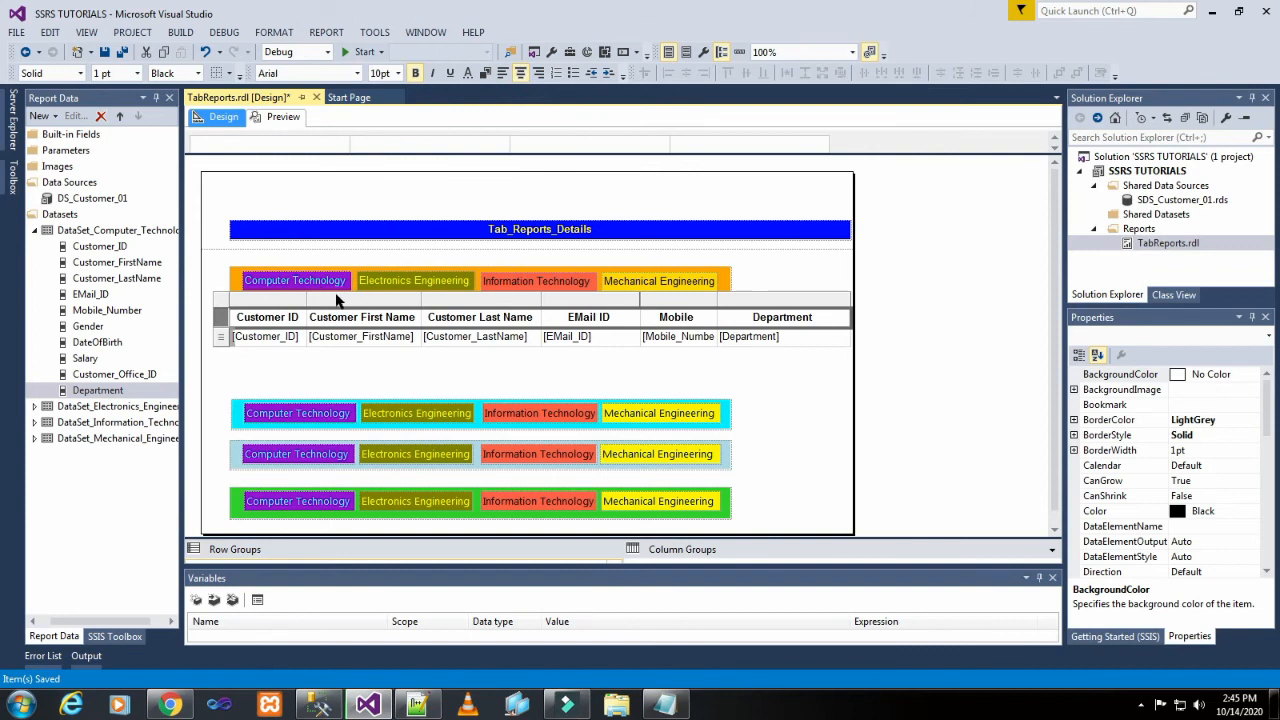
Step: Give the table's header row a DarkViolet background and Aqua text
left_click(487, 74)
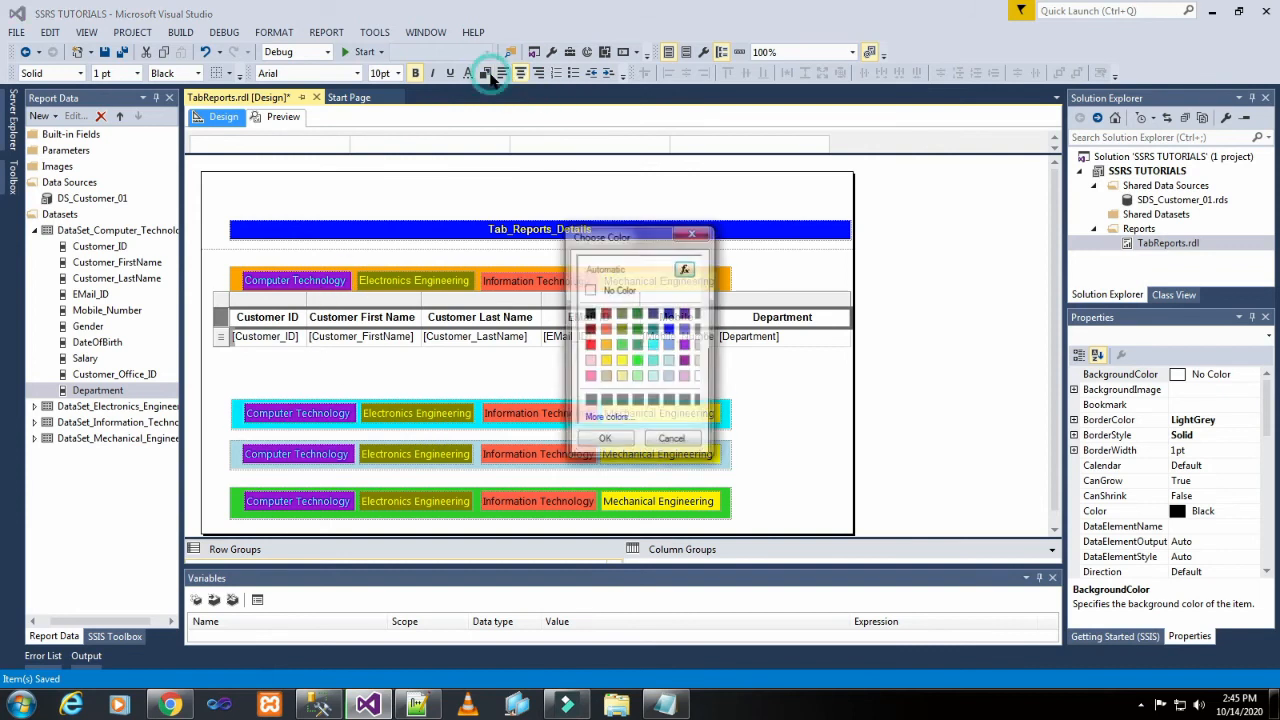
left_click(685, 345)
left_click(604, 442)
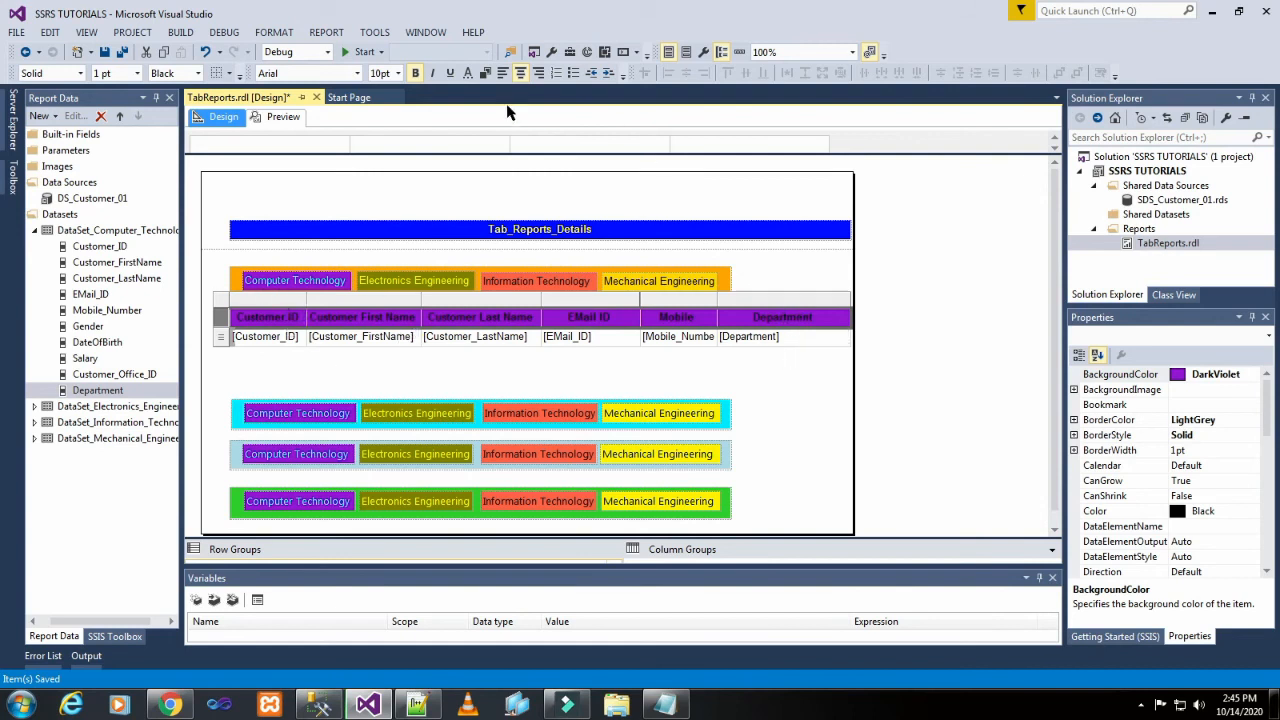
left_click(468, 72)
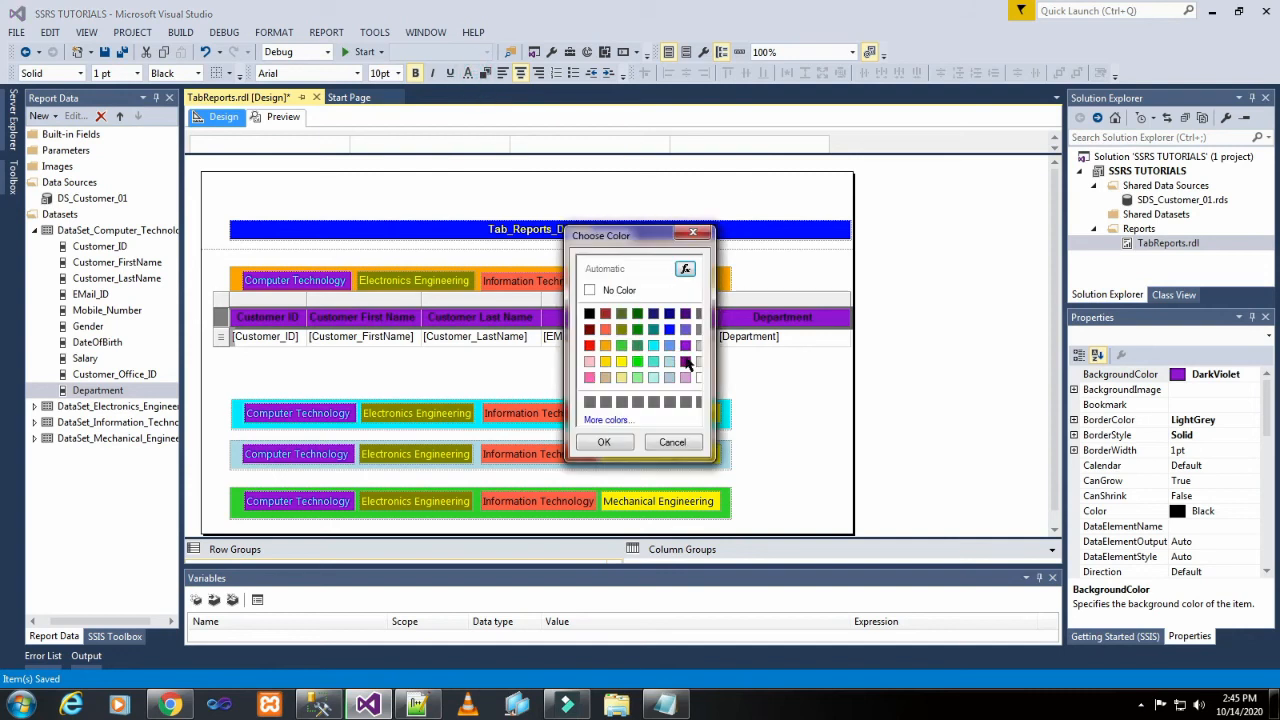
left_click(653, 345)
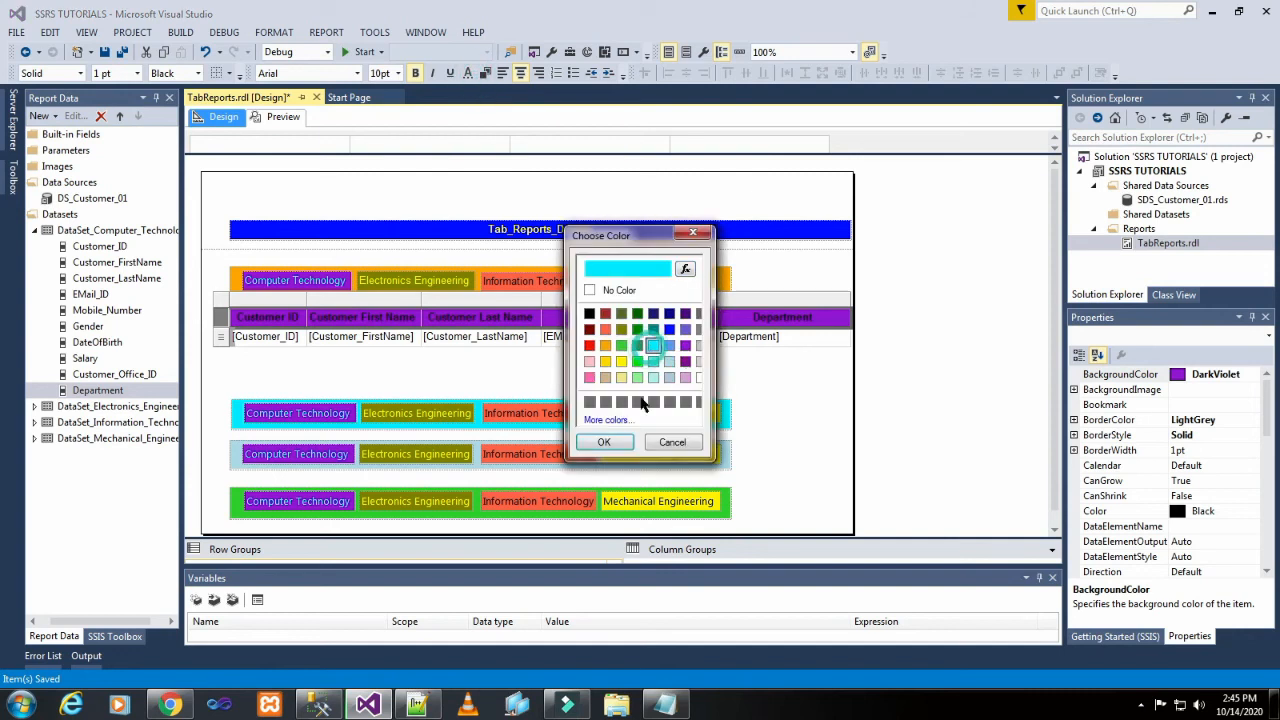
left_click(604, 442)
left_click(573, 362)
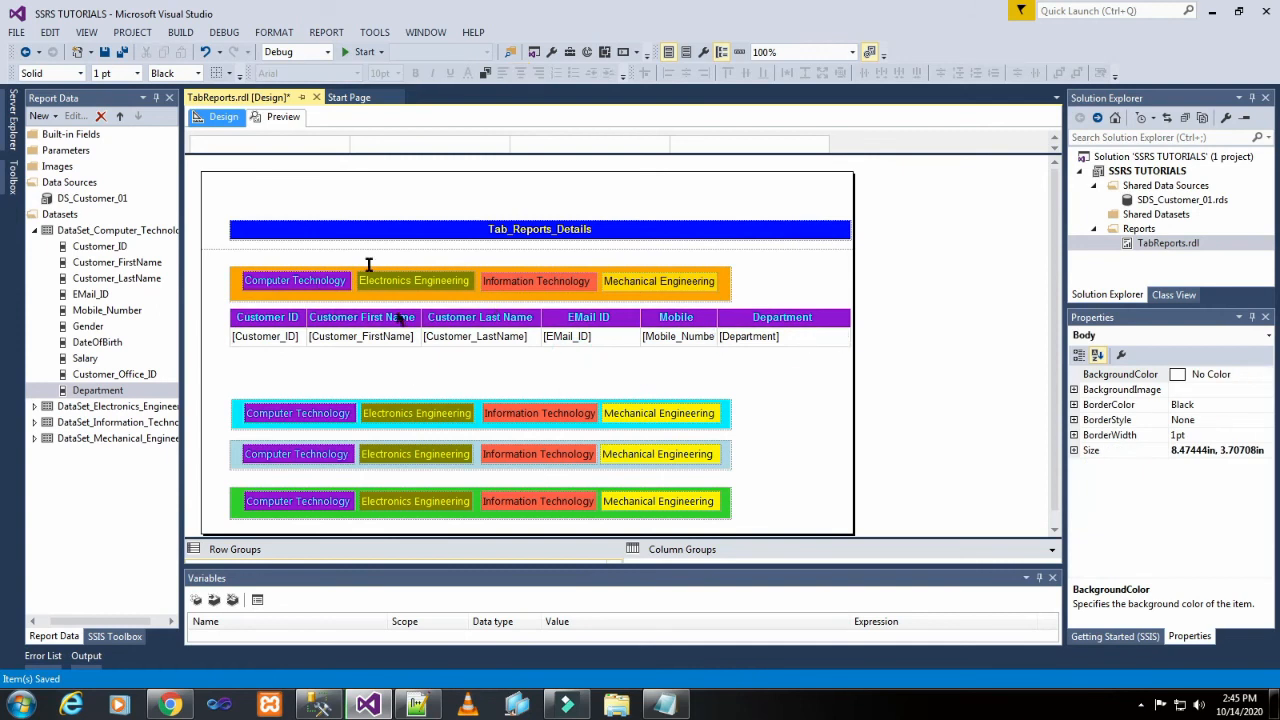
Step: Preview the report and widen the Mobile Number column so its header fits on one line
left_click(293, 121)
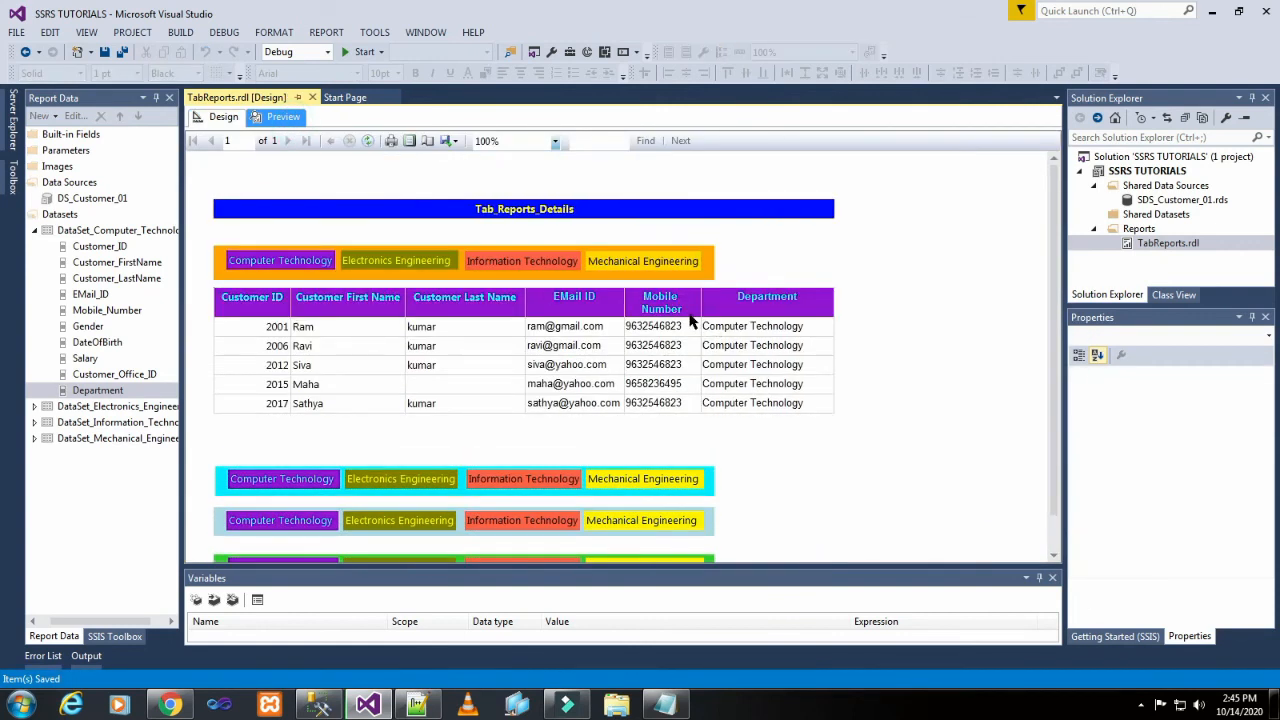
left_click(221, 117)
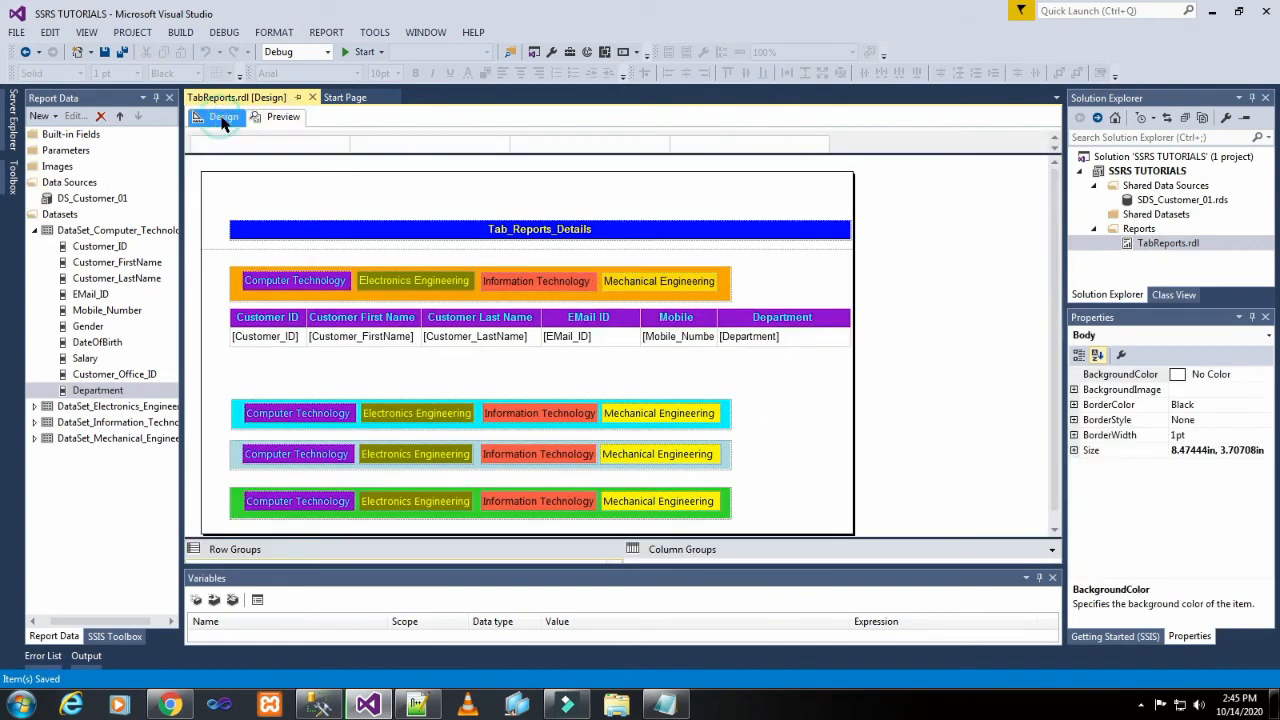
left_click(714, 320)
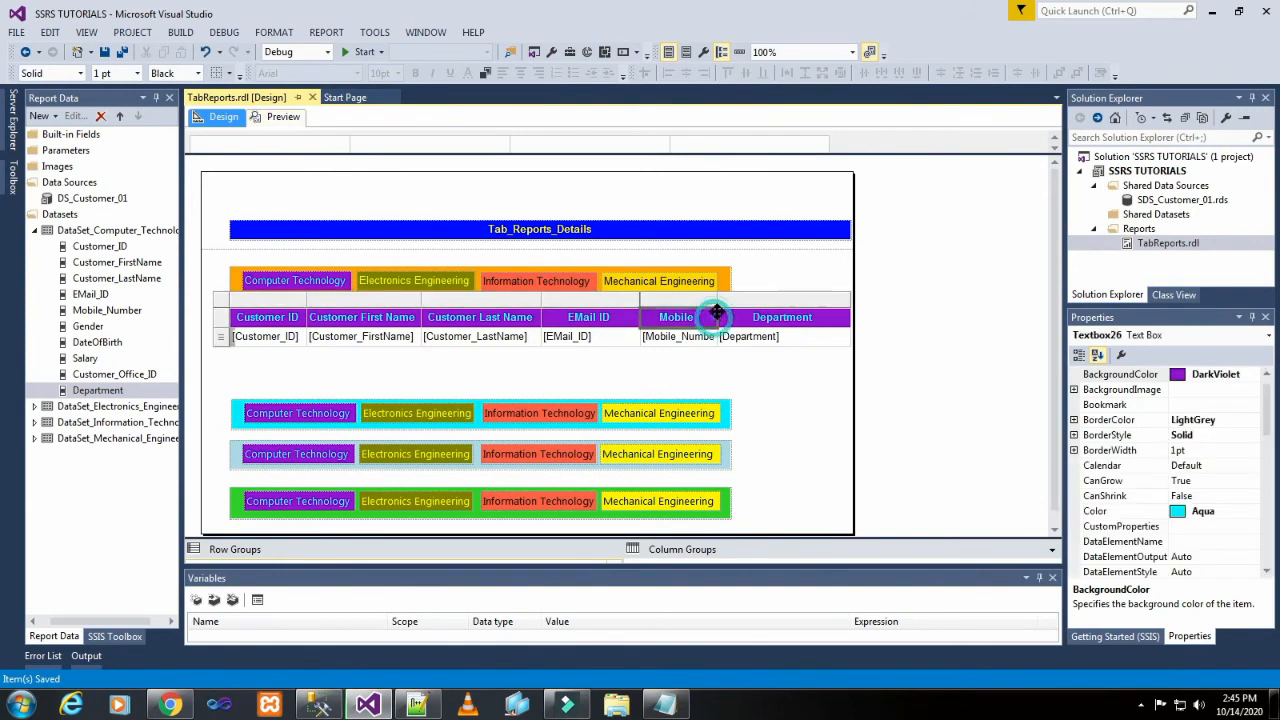
left_click_drag(717, 302, 736, 302)
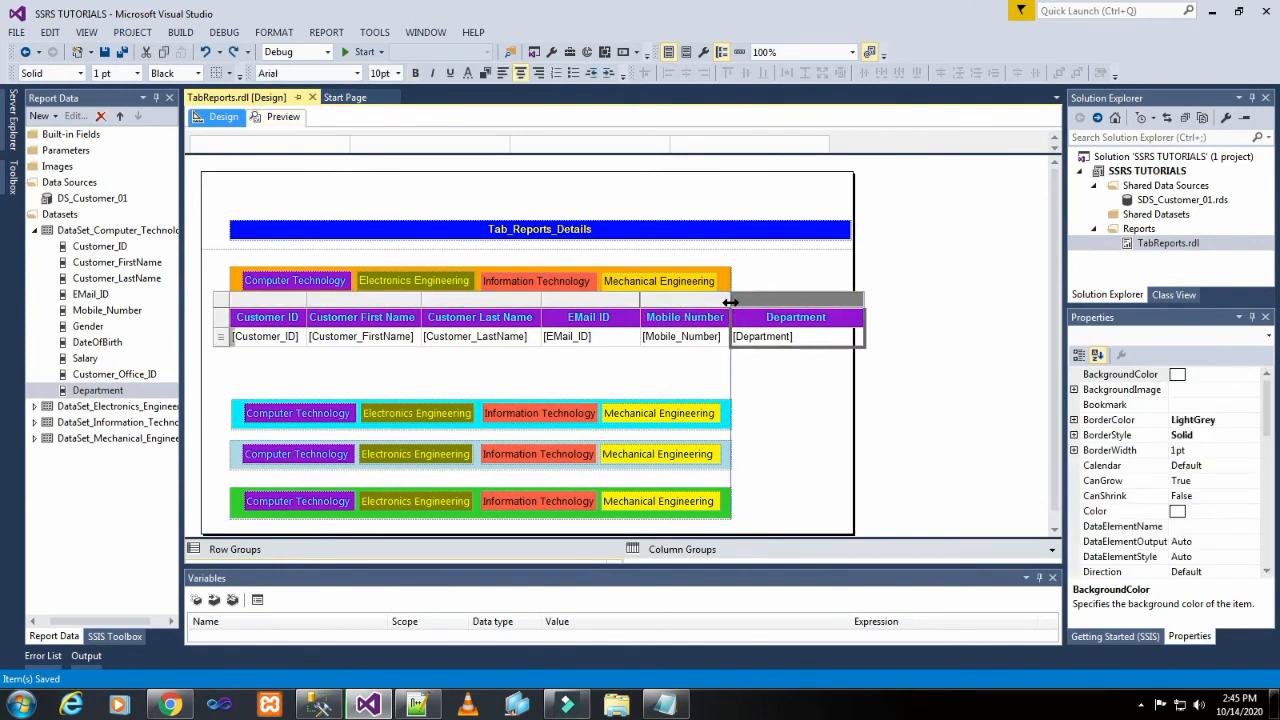
Step: Preview the report and stretch the Tab_Reports_Details title box to the right edge of the customer table
left_click(645, 370)
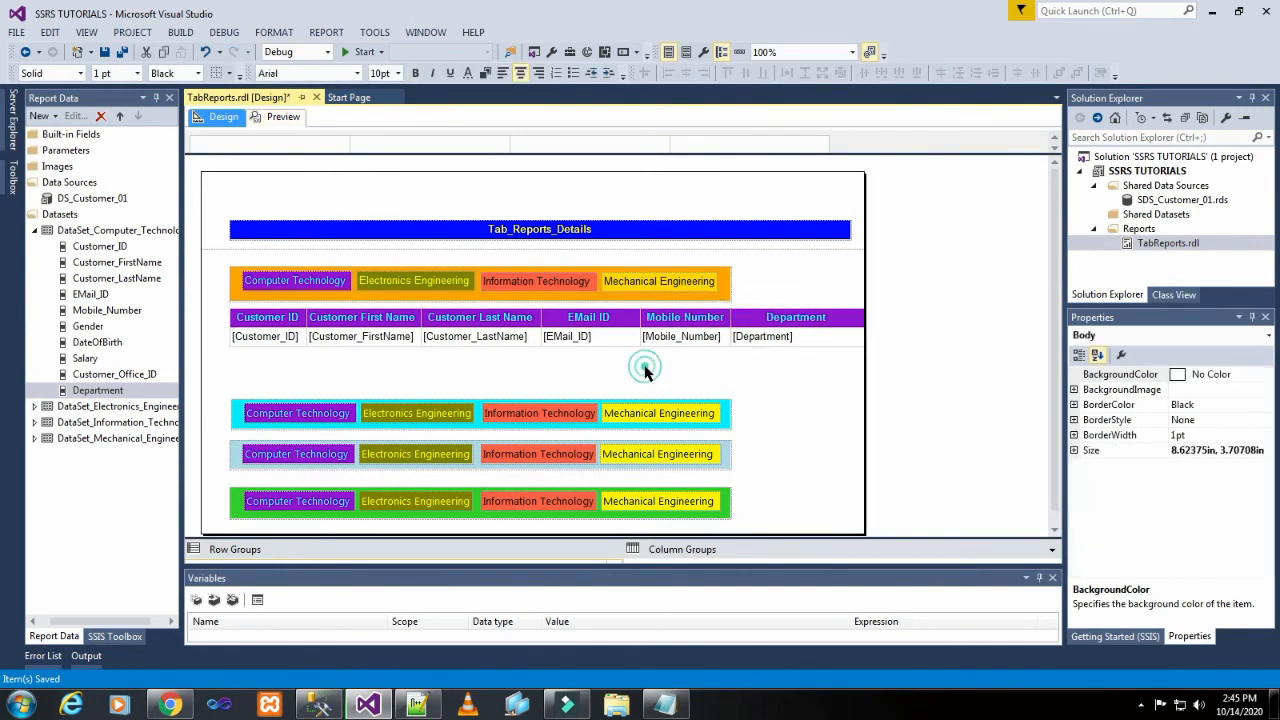
left_click(272, 118)
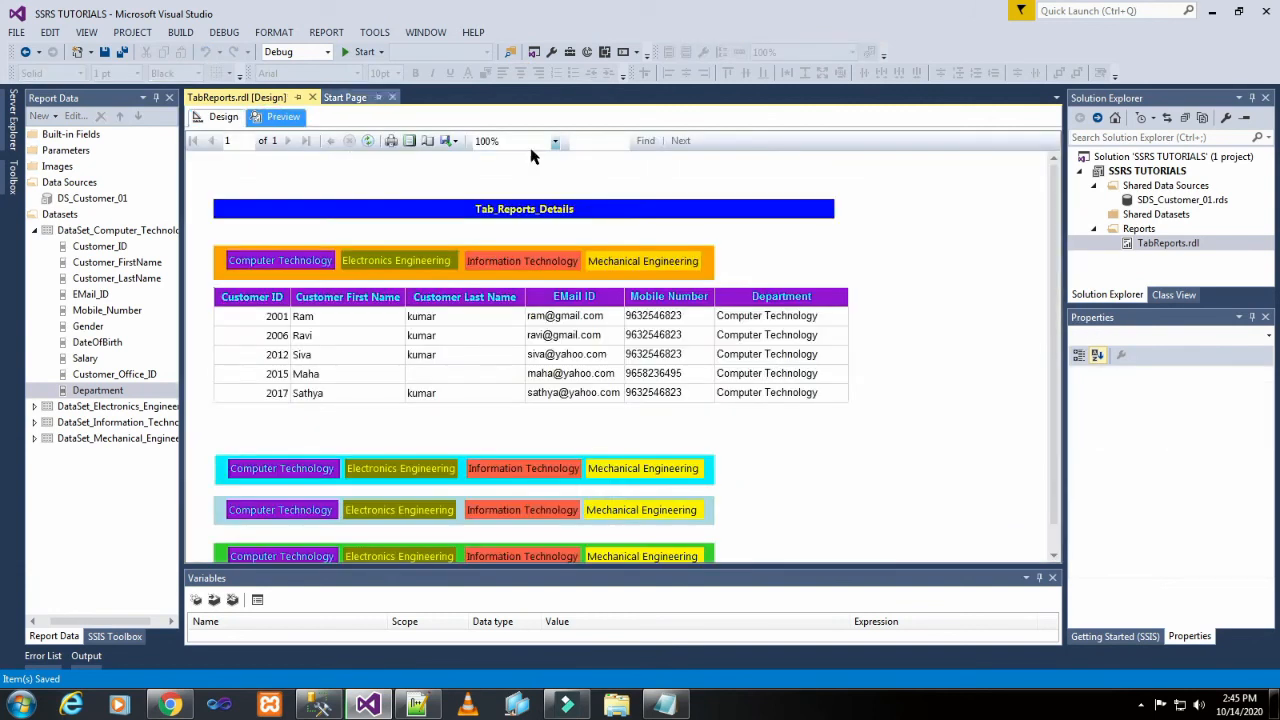
left_click(222, 117)
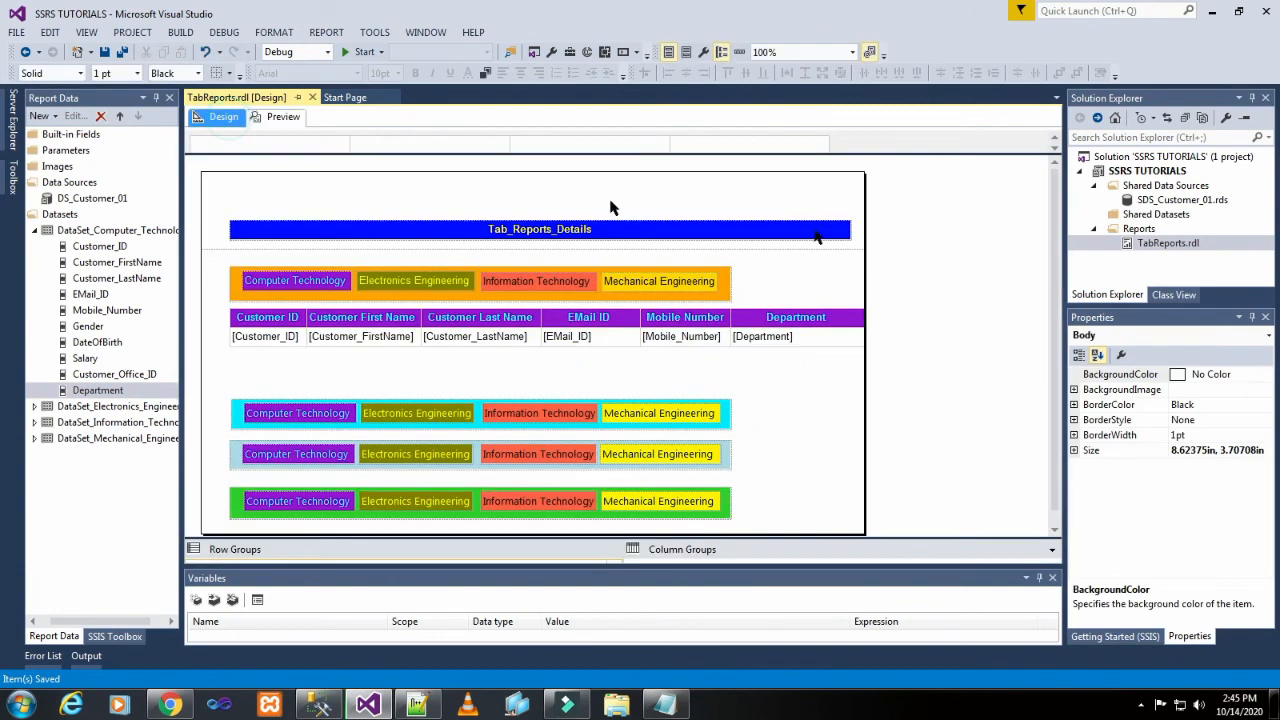
left_click(834, 234)
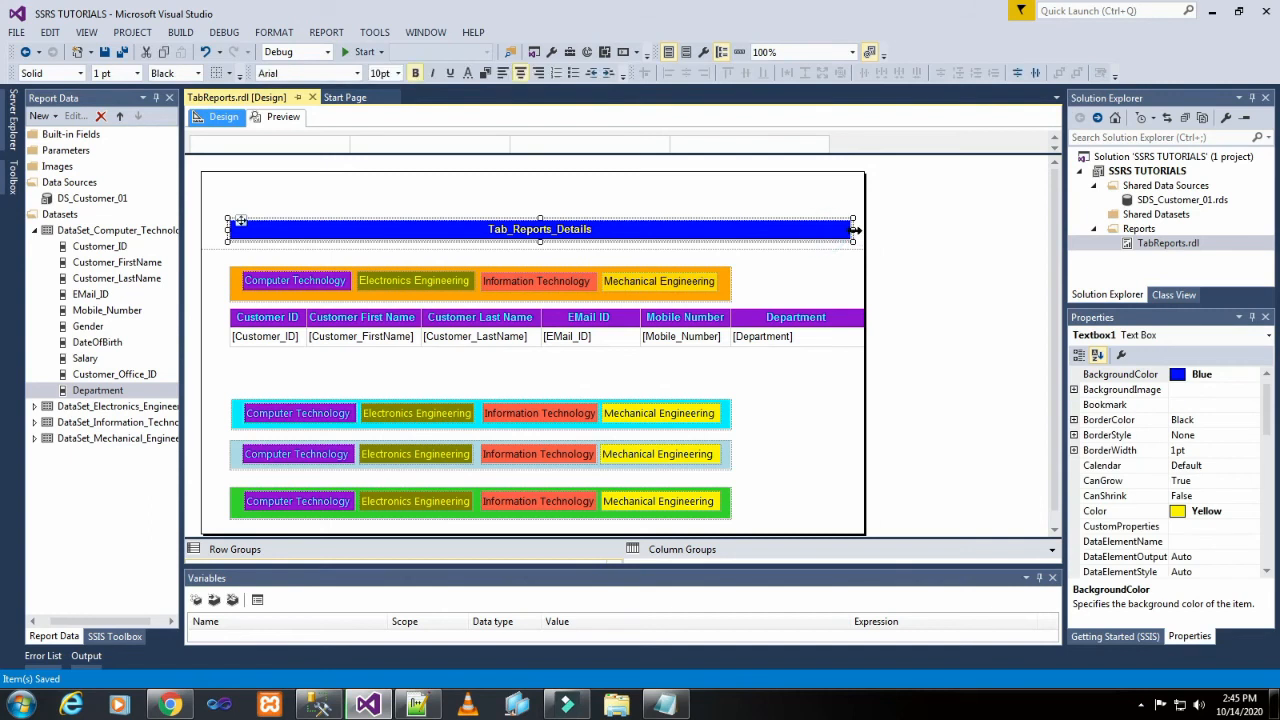
left_click_drag(851, 230, 866, 231)
left_click(807, 377)
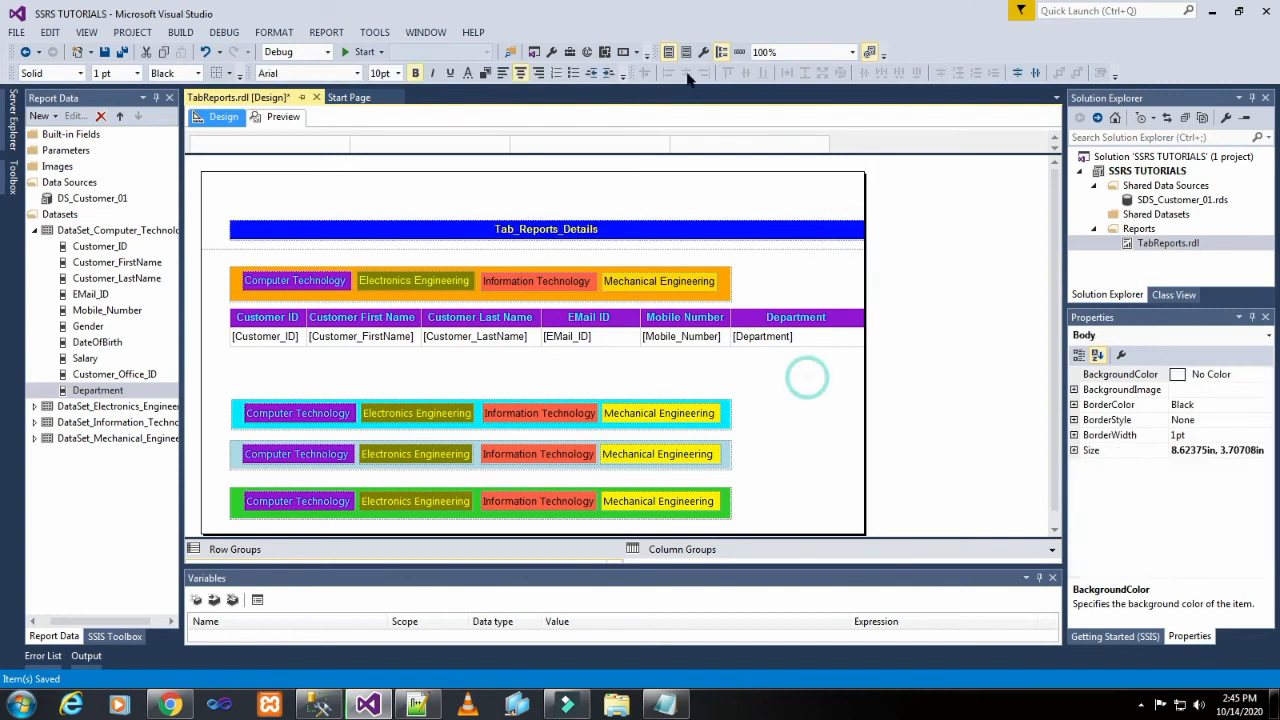
Step: Move the Aqua department tab row up to sit just below the Computer Technology customer table
left_click(241, 408)
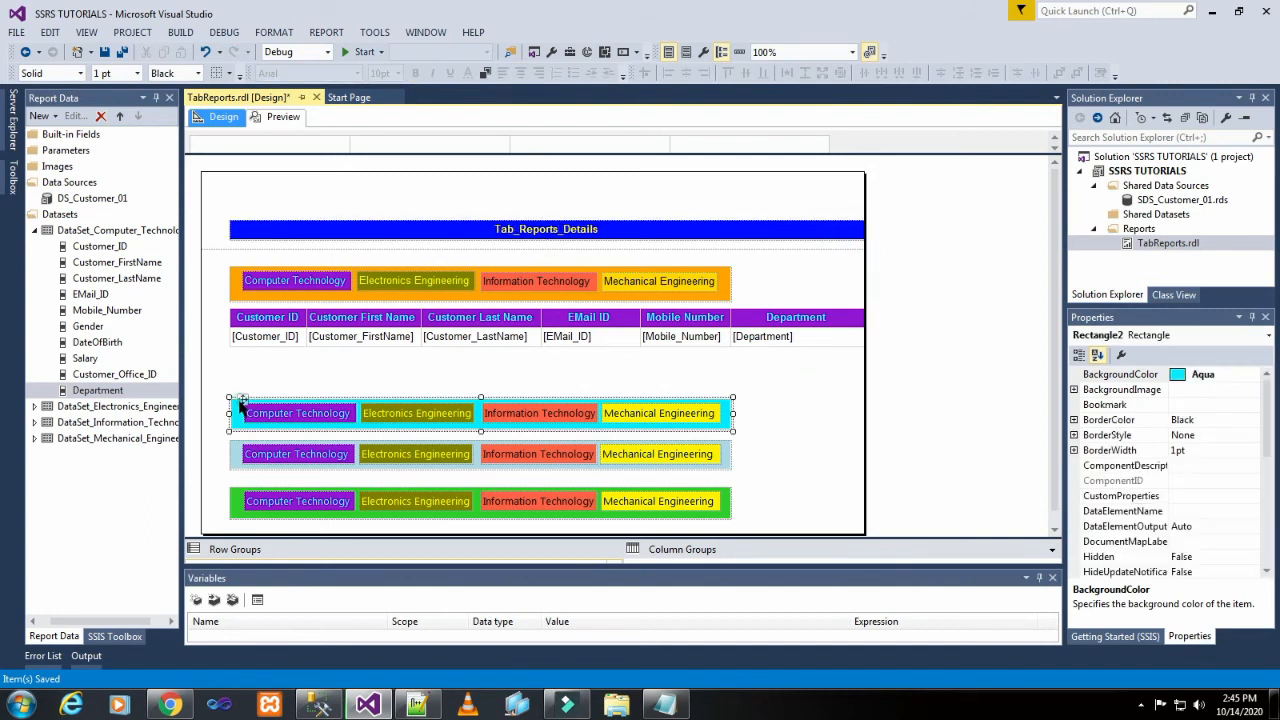
key("Up")
key("Up")
key("Up")
key("Up")
key("Up")
key("Up")
key("Up")
key("Up")
key("Up")
key("Up")
key("Up")
key("Up")
key("Up")
key("Up")
key("Up")
key("Up")
key("Up")
key("Up")
key("Up")
key("Up")
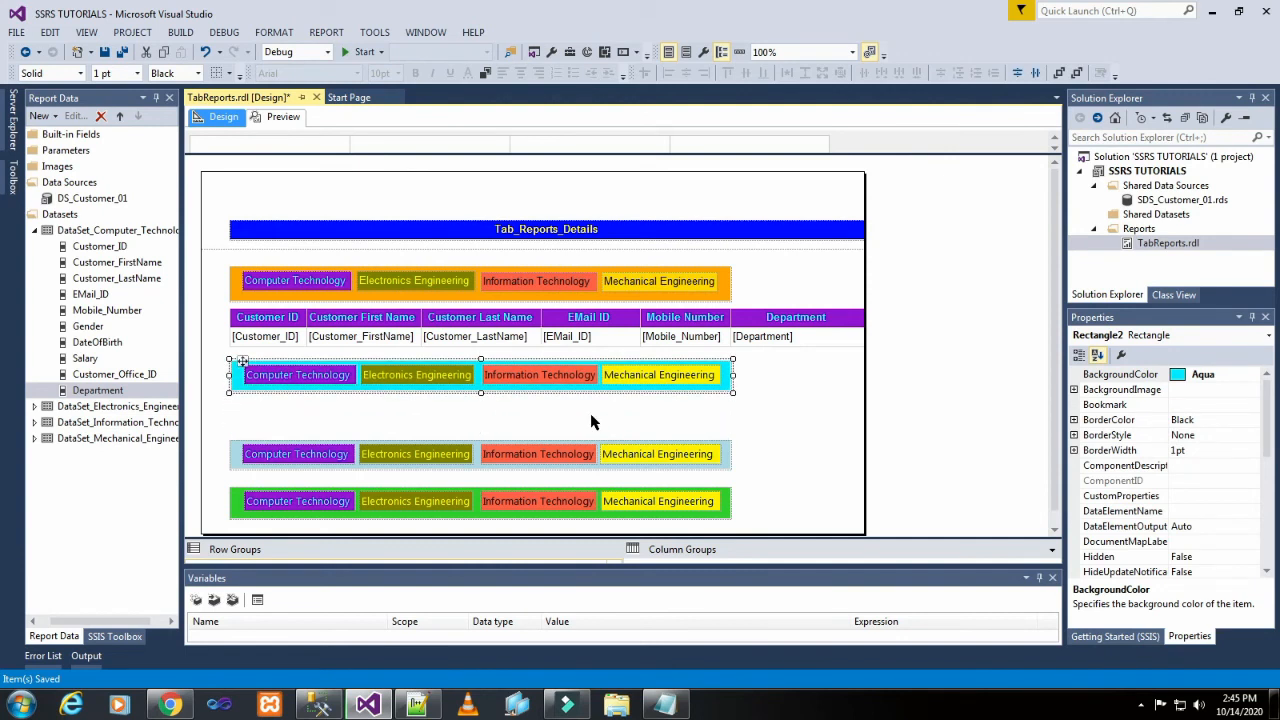
key("Up")
key("Up")
key("Up")
key("Up")
key("Up")
key("Up")
key("Up")
key("Up")
key("Up")
key("Up")
key("Down")
key("Down")
key("Down")
key("Down")
key("Down")
key("Down")
key("Down")
key("Down")
key("Down")
key("Down")
key("Up")
key("Up")
key("Up")
key("Up")
key("Up")
key("Up")
key("Up")
key("Up")
key("Up")
key("Up")
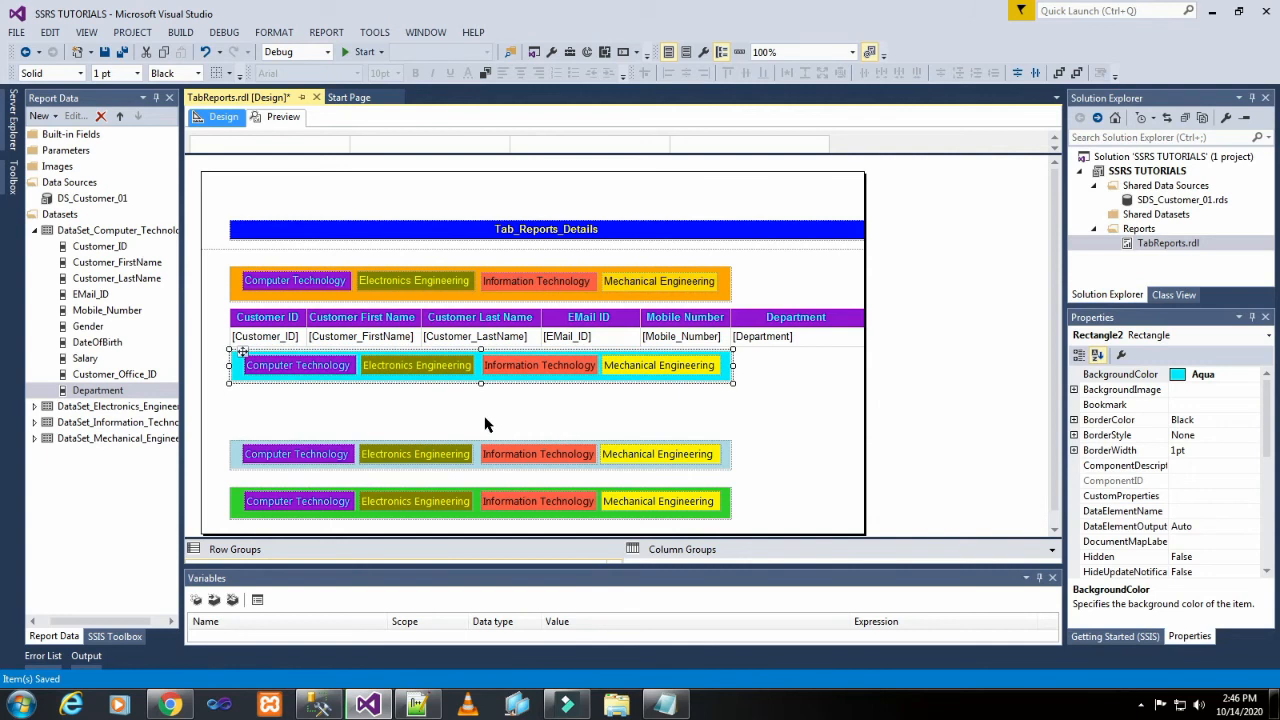
key("Down")
key("Down")
key("Down")
key("Down")
key("Down")
key("Down")
key("Down")
key("Down")
key("Down")
key("Down")
left_click(477, 420)
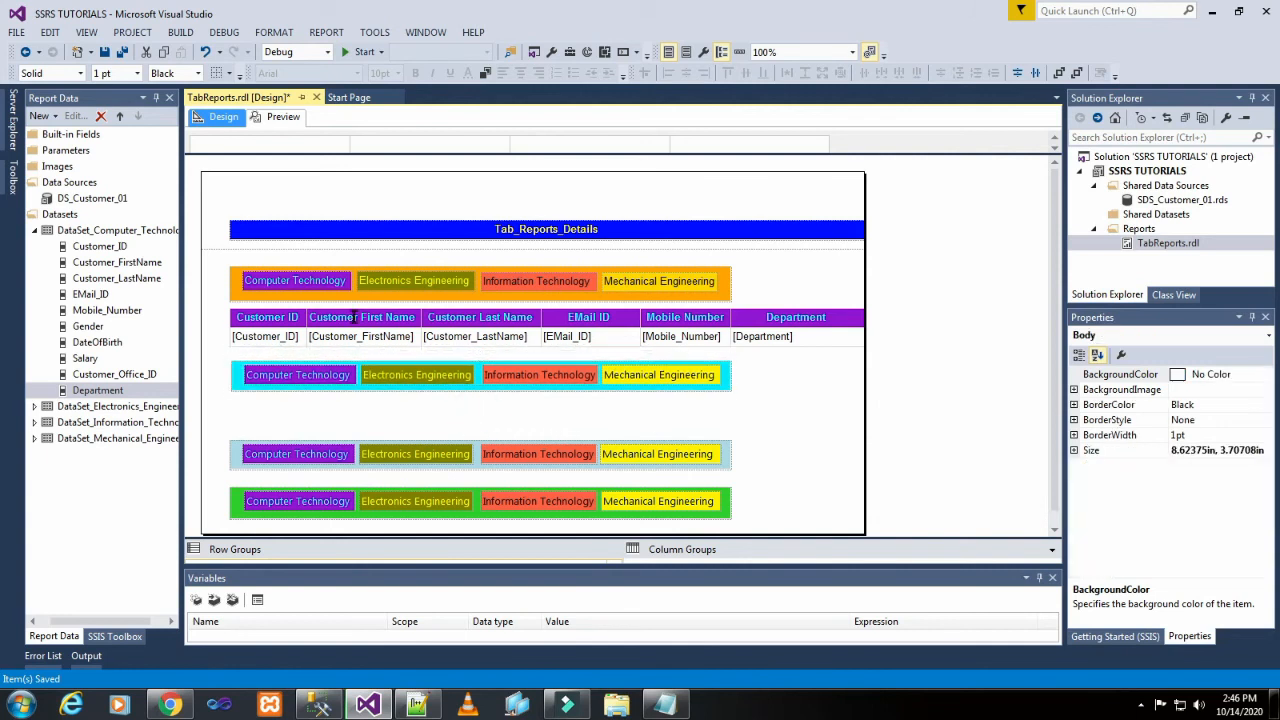
Step: Insert a table below the Aqua tab row and extend its left edge to line up with the tab rows
right_click(248, 415)
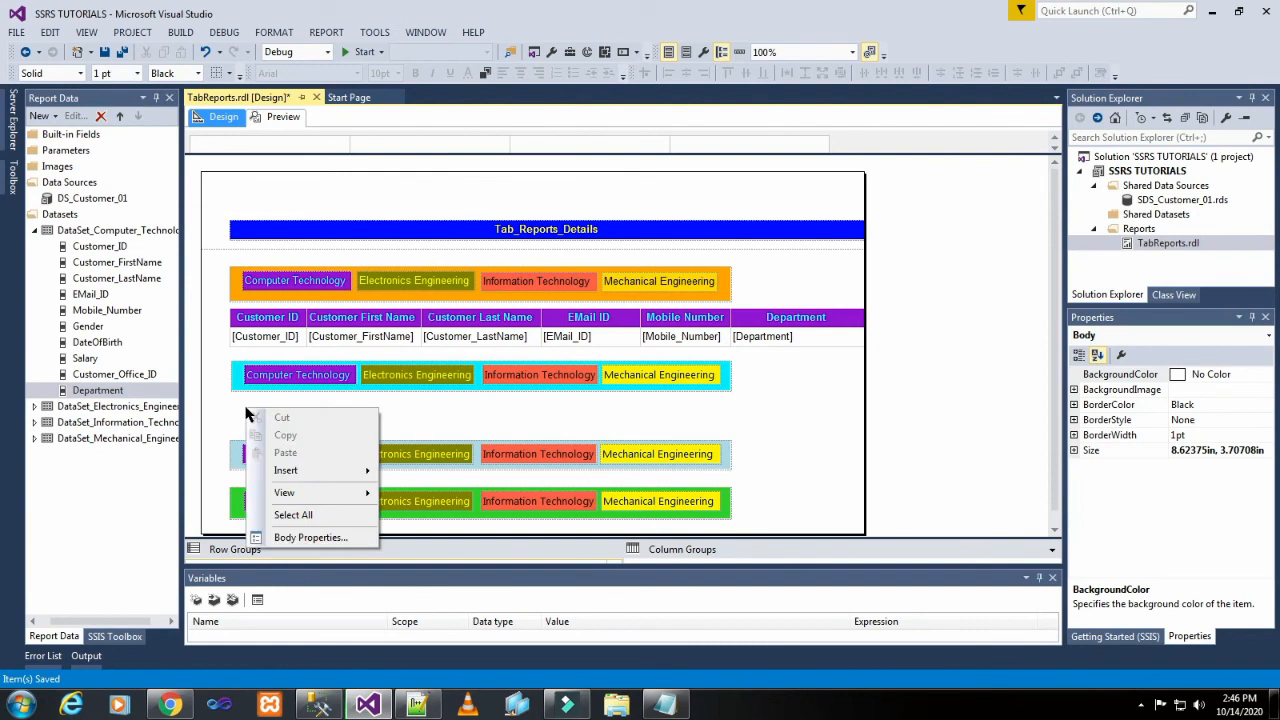
left_click(285, 470)
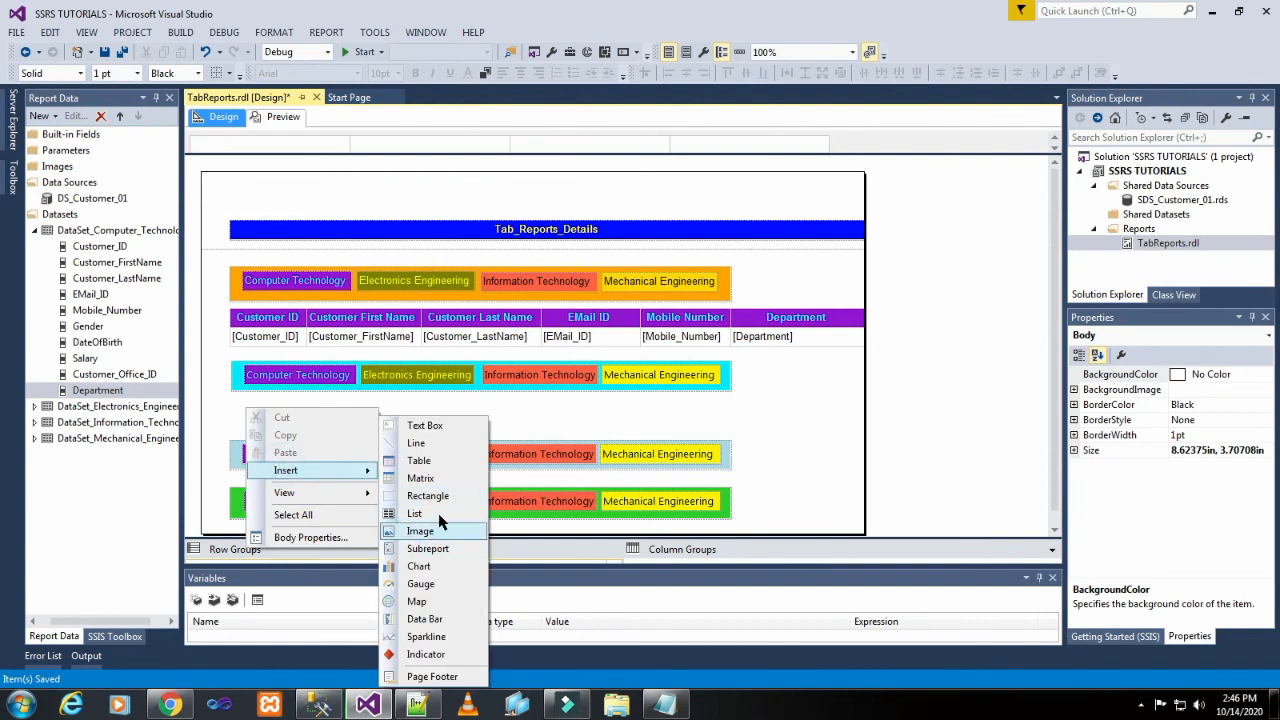
left_click(425, 462)
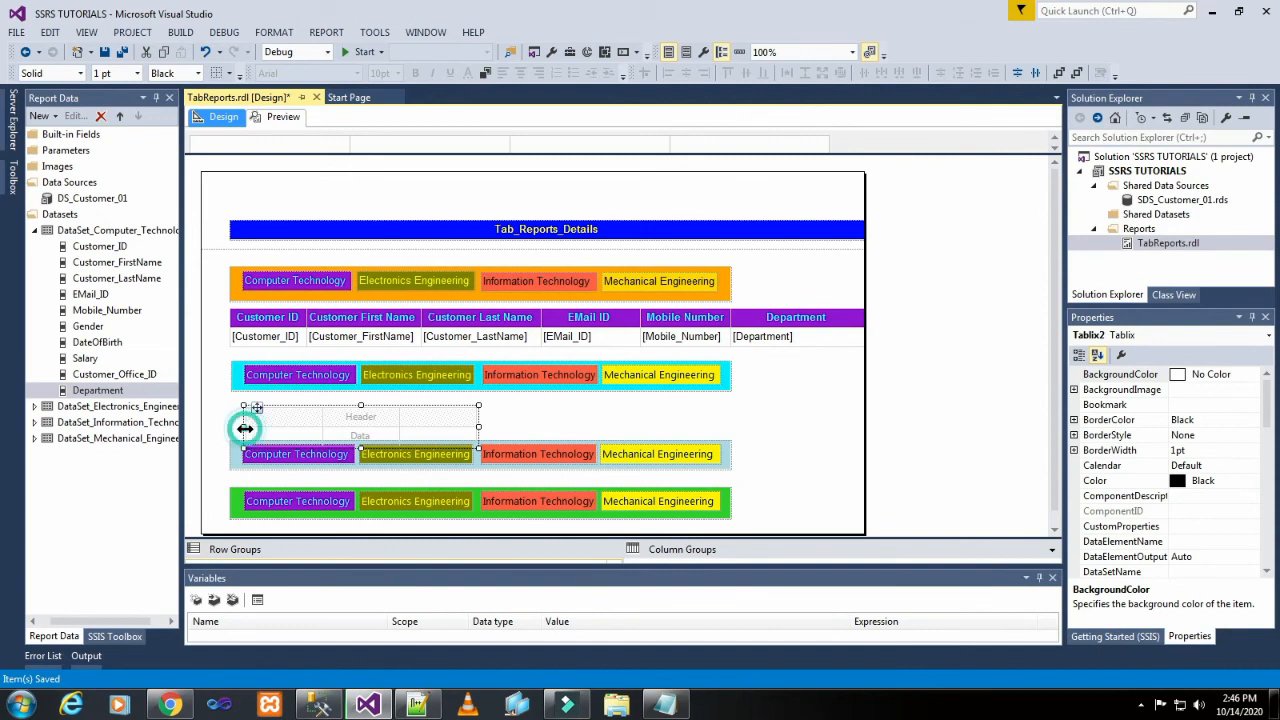
left_click_drag(245, 428, 232, 428)
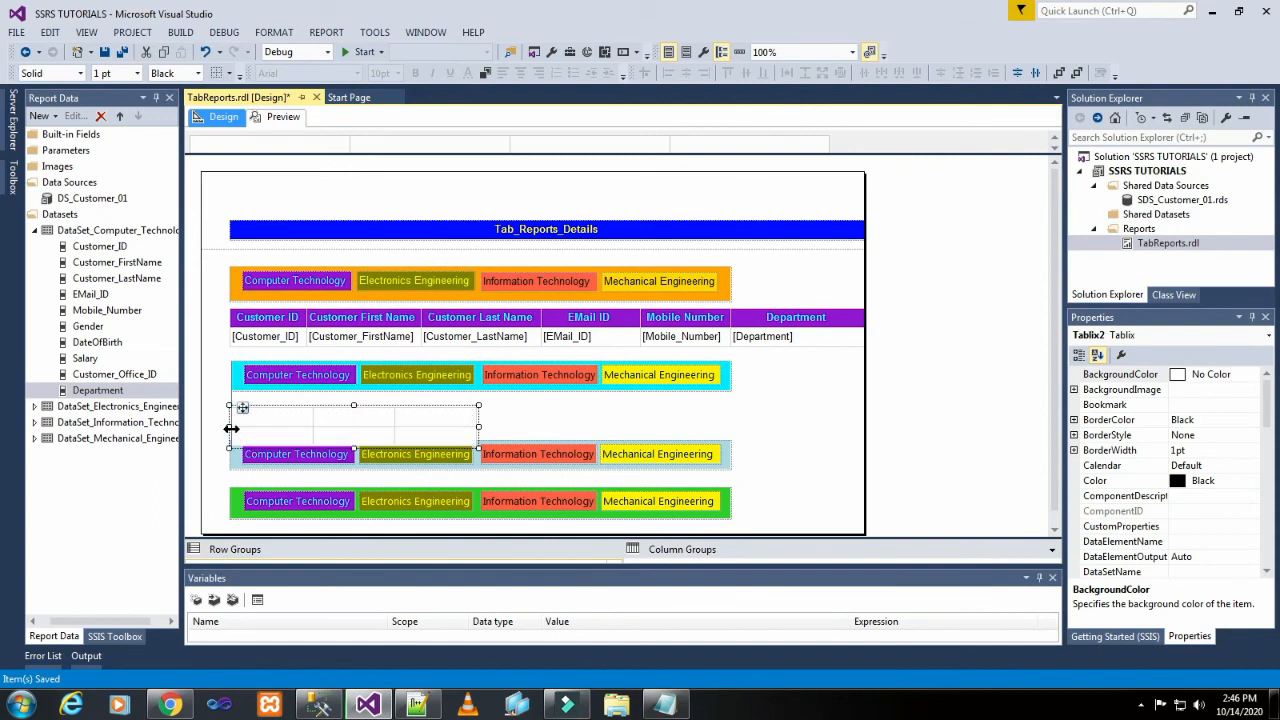
left_click(578, 410)
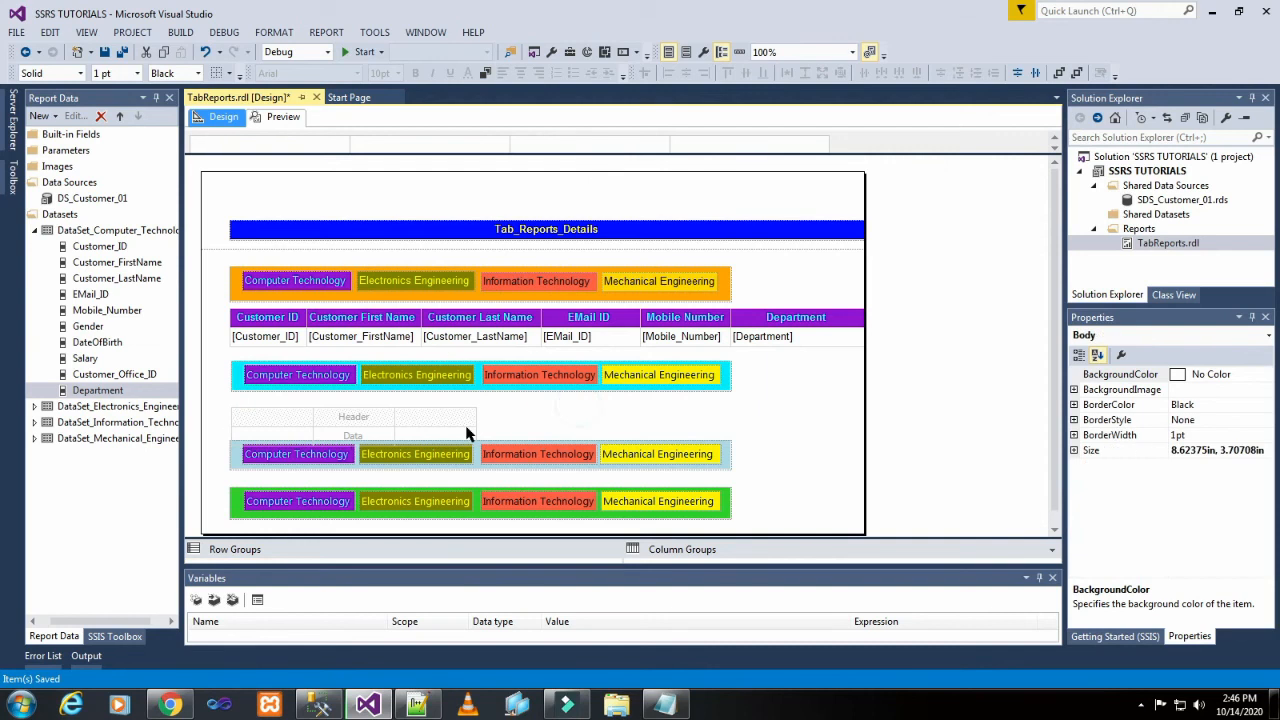
Step: Move the new empty table up so it fits between the Aqua and light blue tab rows
left_click(270, 424)
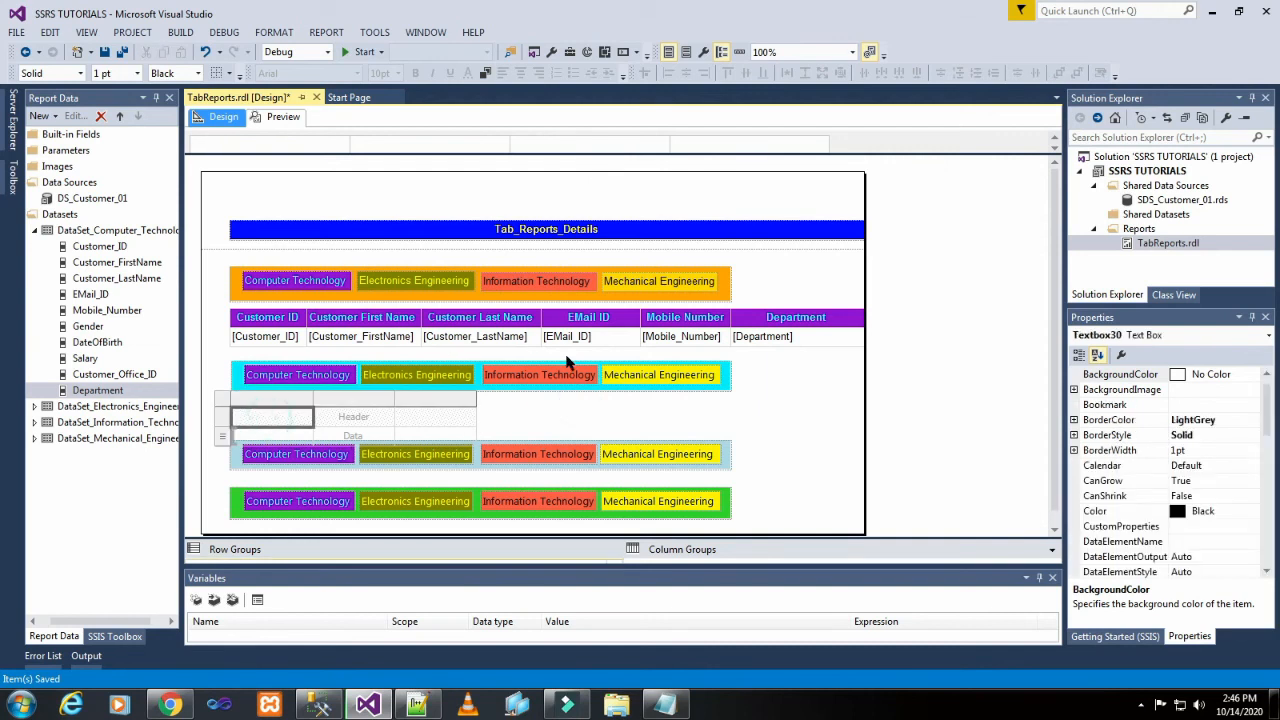
left_click(593, 420)
left_click(253, 416)
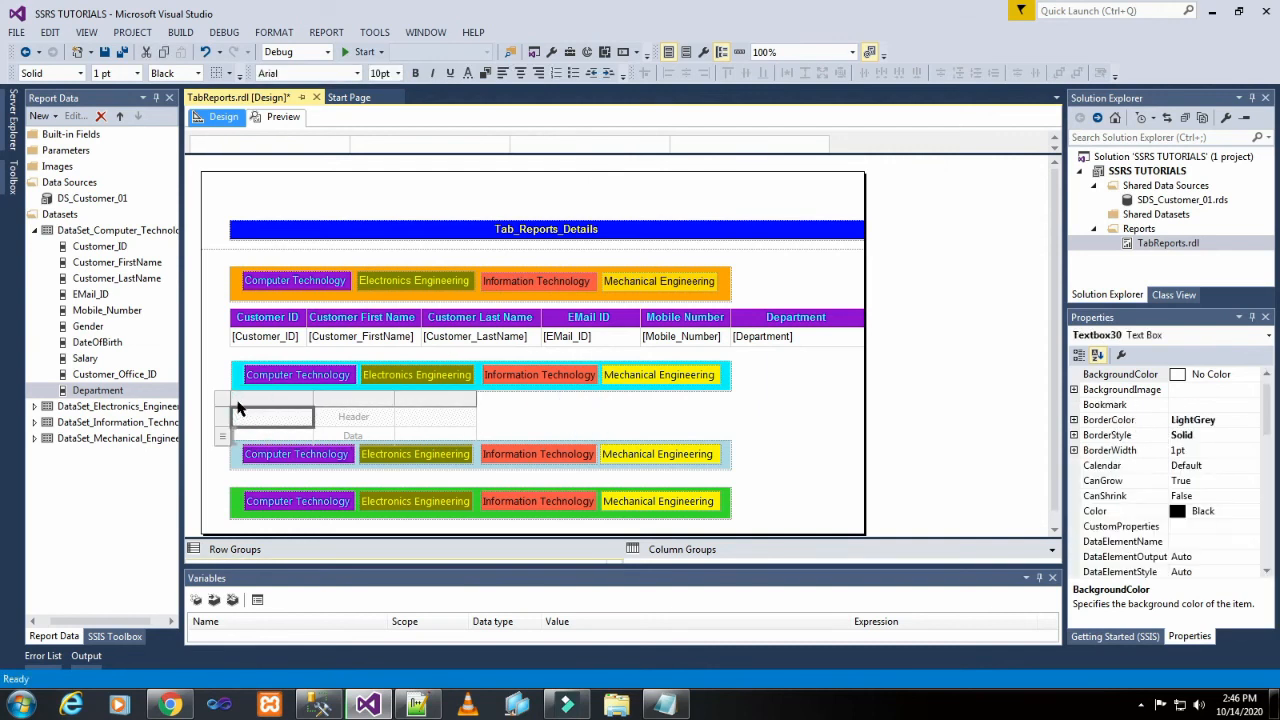
left_click(224, 401)
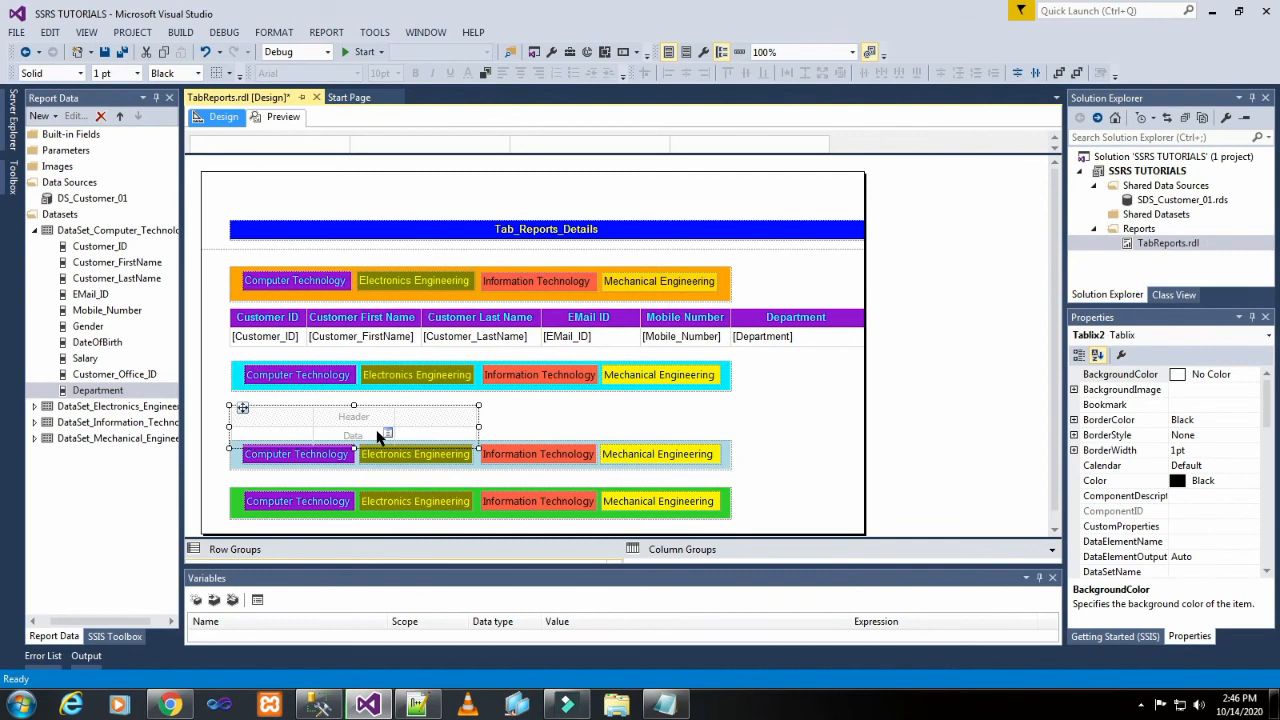
key("Up")
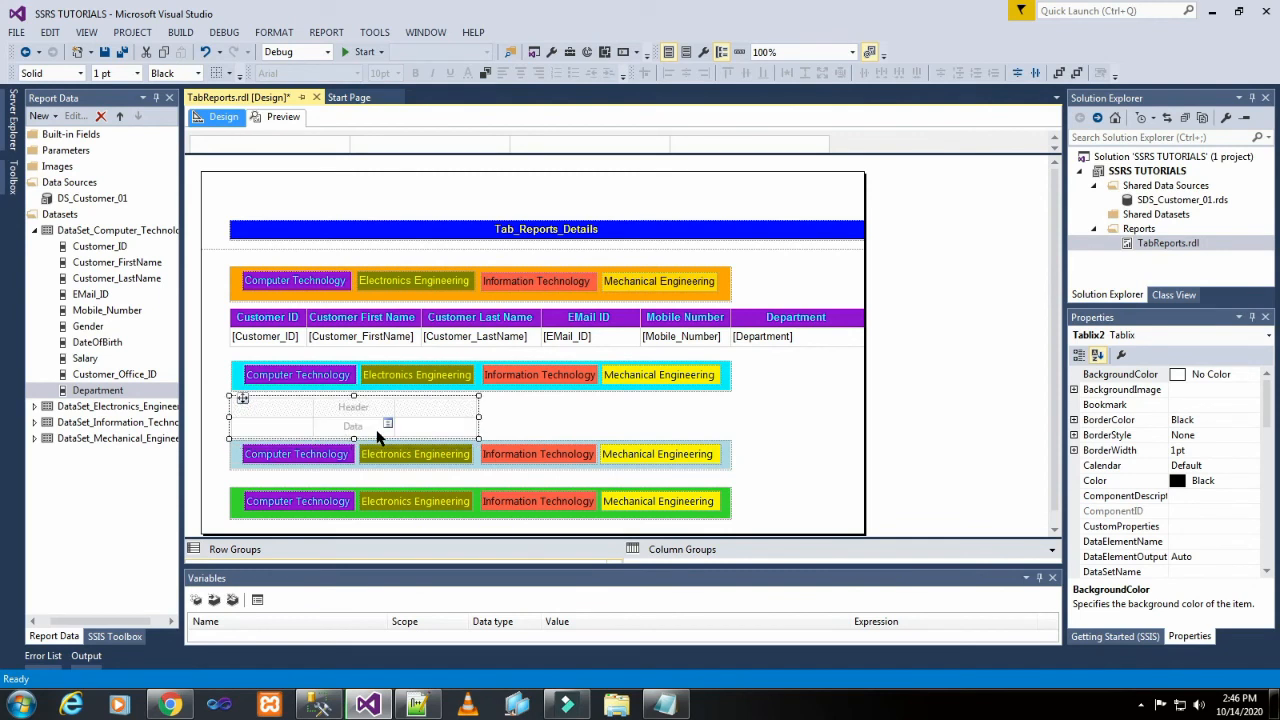
left_click(522, 412)
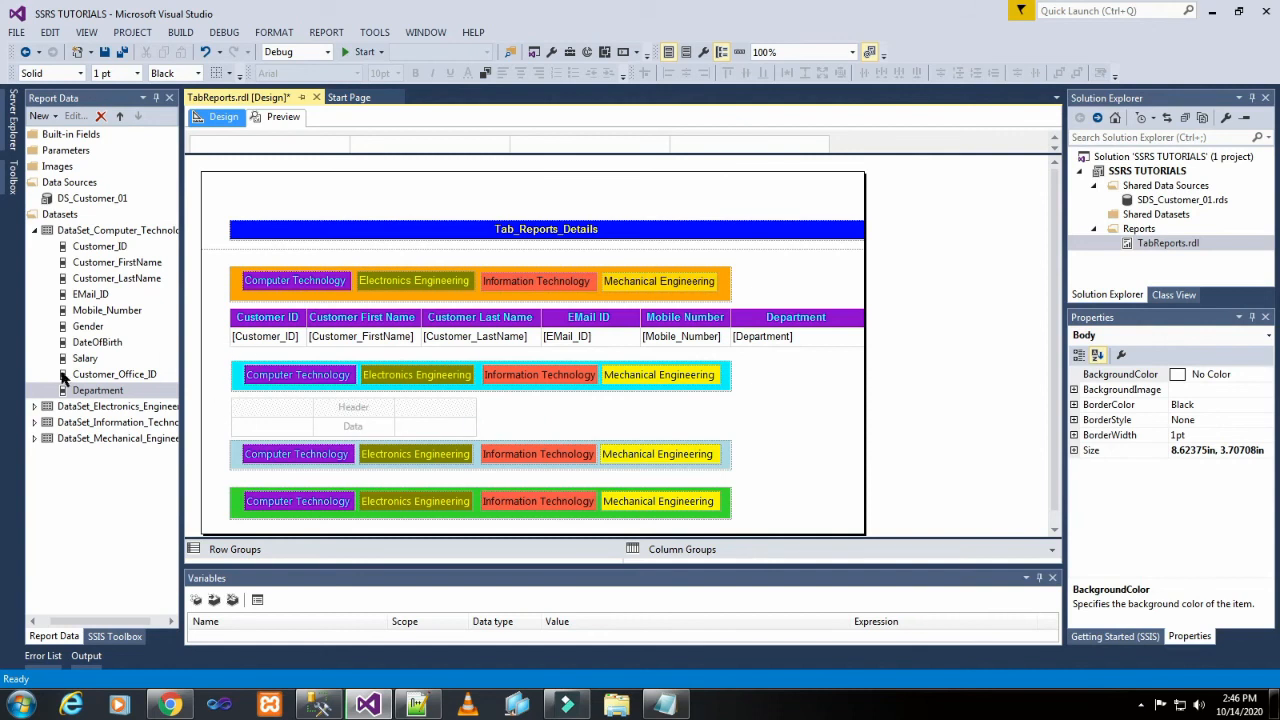
Step: Fill the new table with Customer_ID, Customer_FirstName, Customer_LastName, EMail_ID, Mobile_Number and Department from the Electronics Engineering dataset
left_click(36, 231)
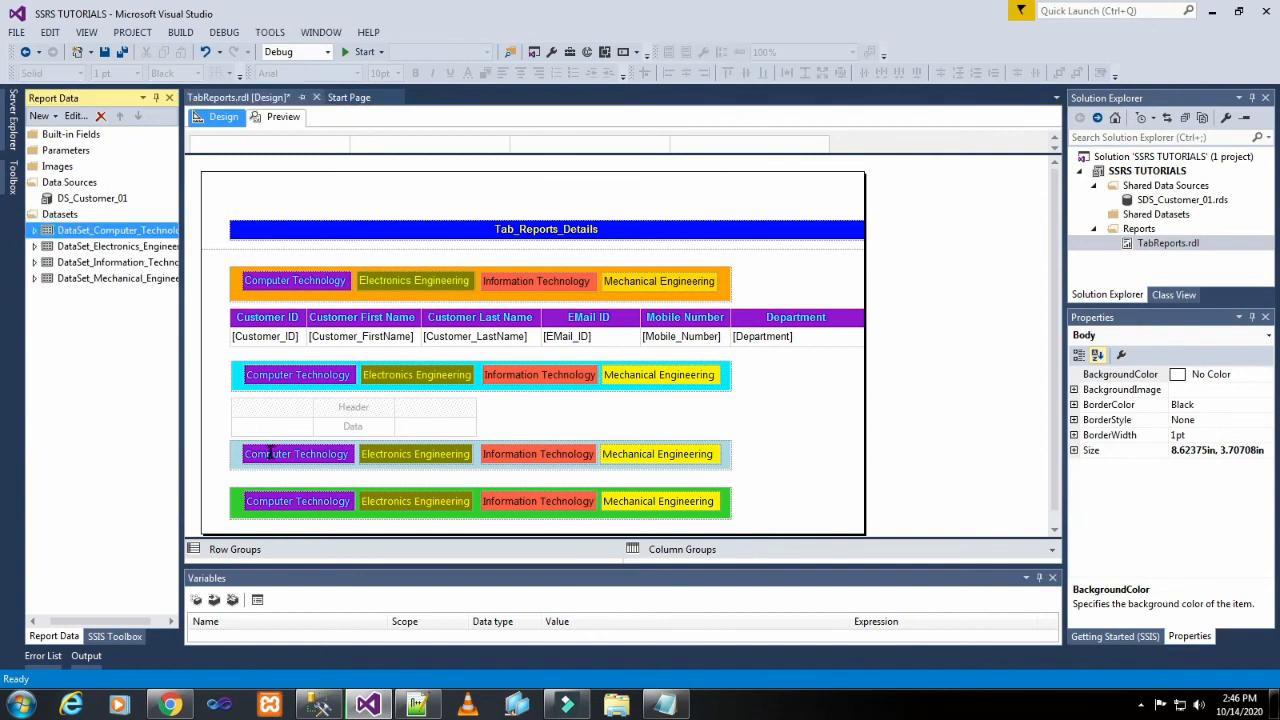
left_click(35, 247)
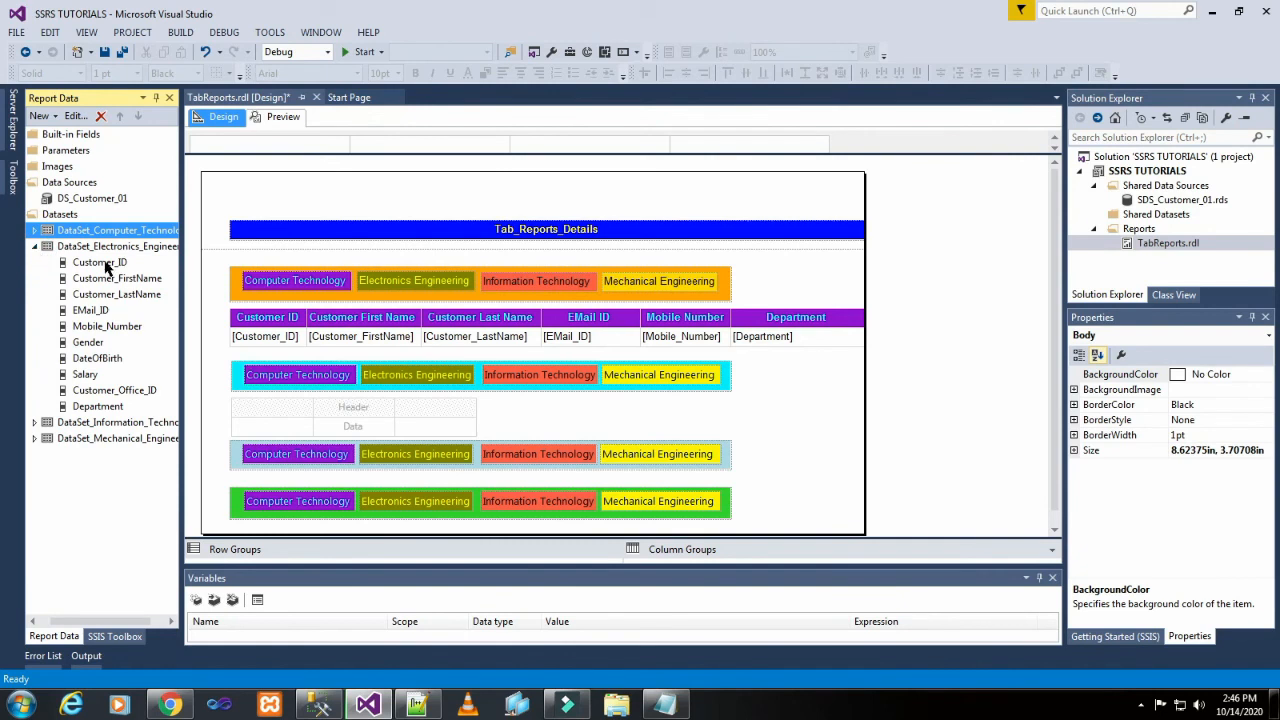
left_click_drag(105, 265, 268, 418)
left_click_drag(105, 280, 345, 420)
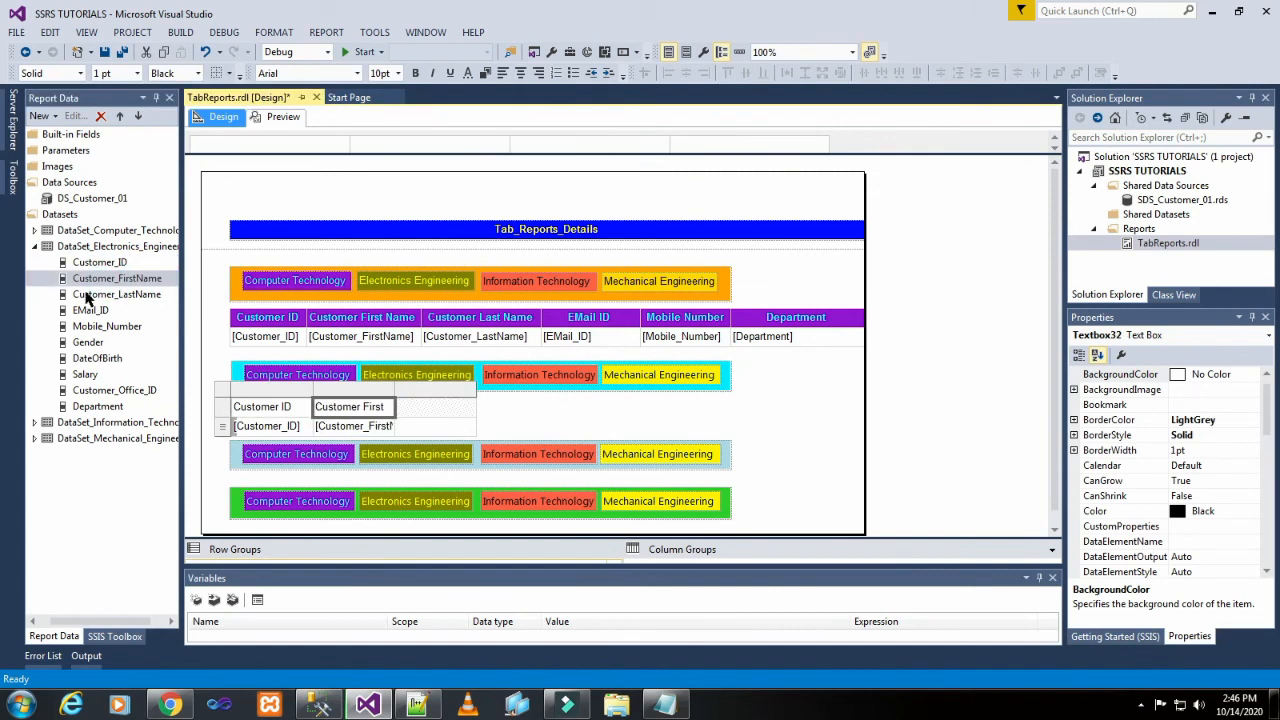
left_click_drag(98, 295, 434, 423)
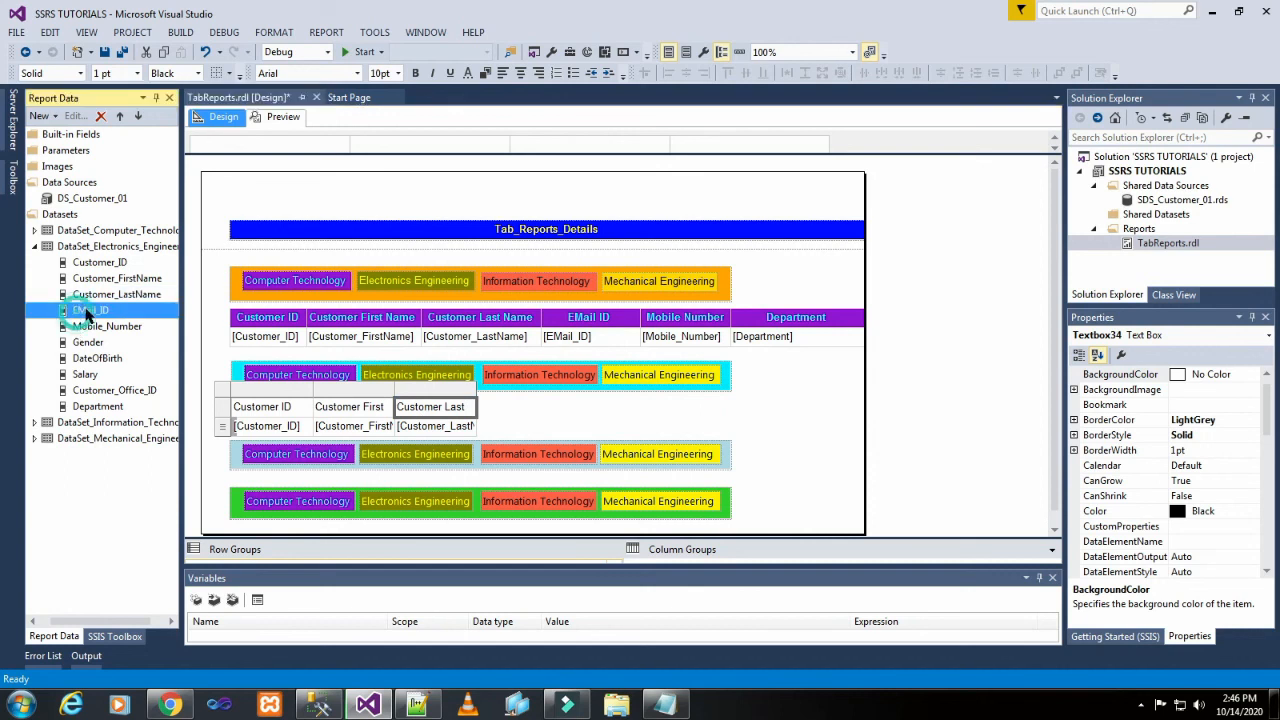
left_click_drag(88, 311, 464, 407)
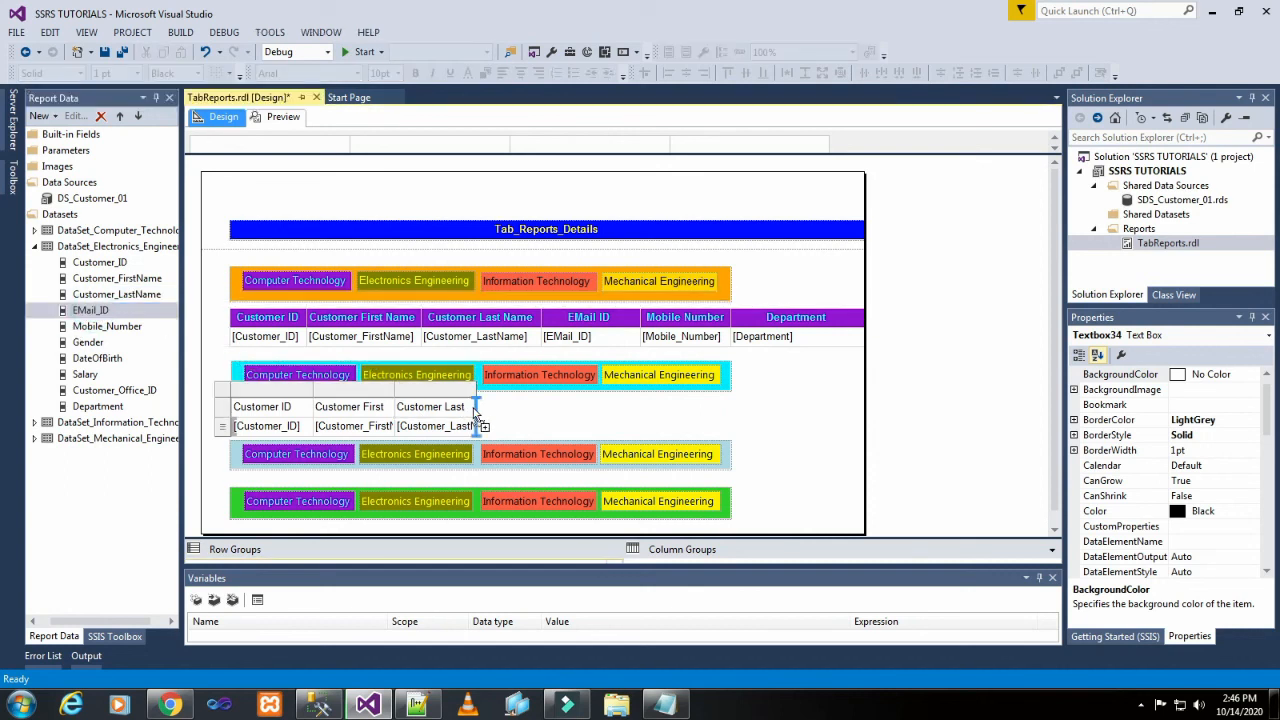
left_click(122, 326)
left_click_drag(90, 326, 555, 410)
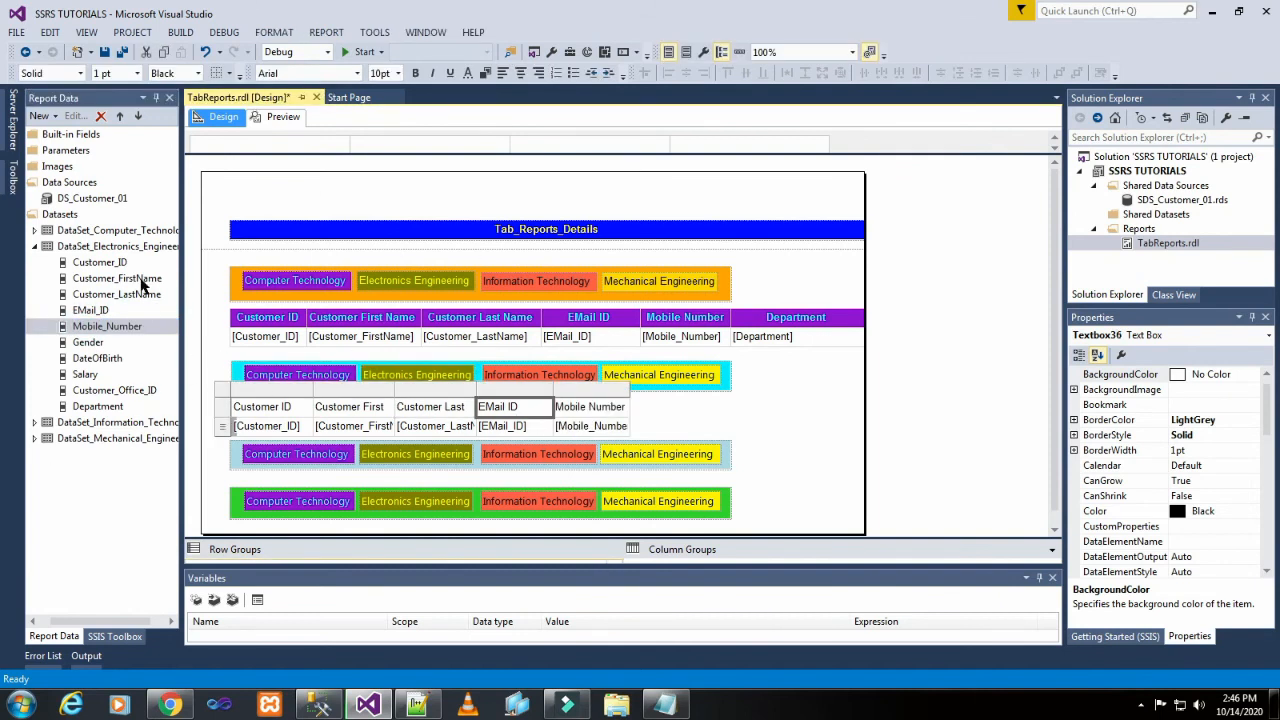
left_click_drag(100, 415, 618, 422)
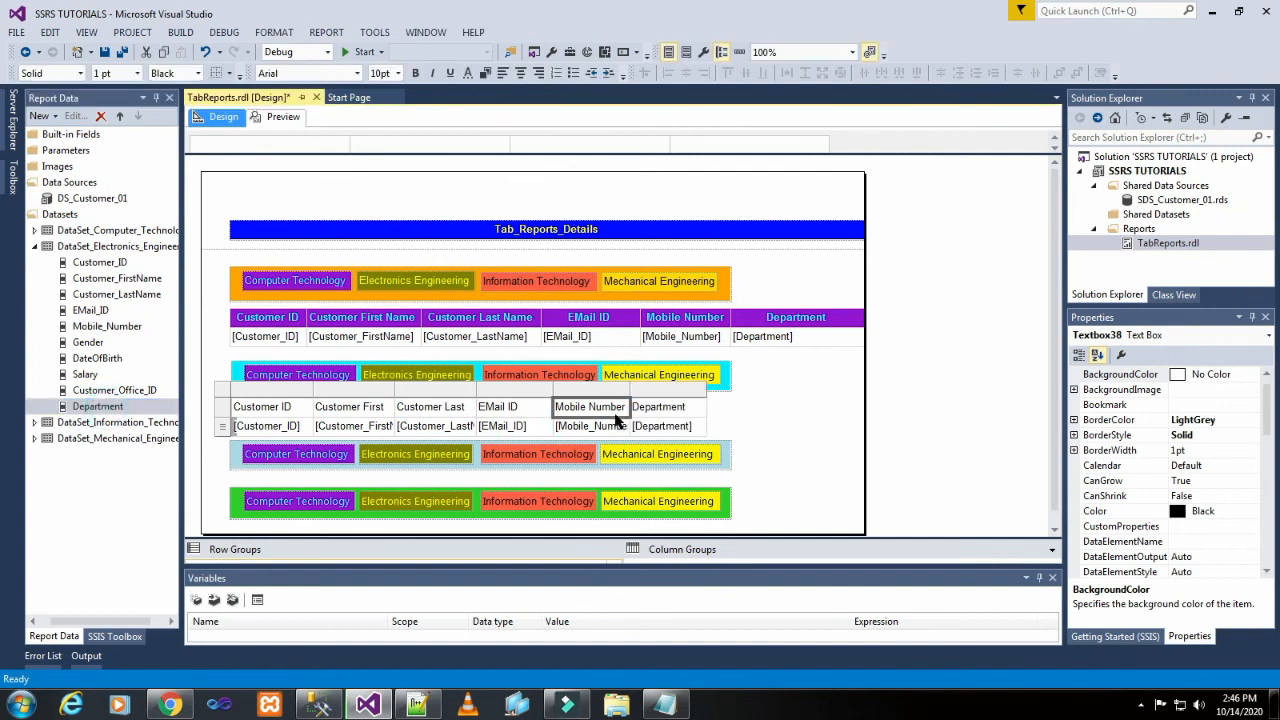
Step: Make the header row of the Electronics Engineering table bold
left_click(224, 409)
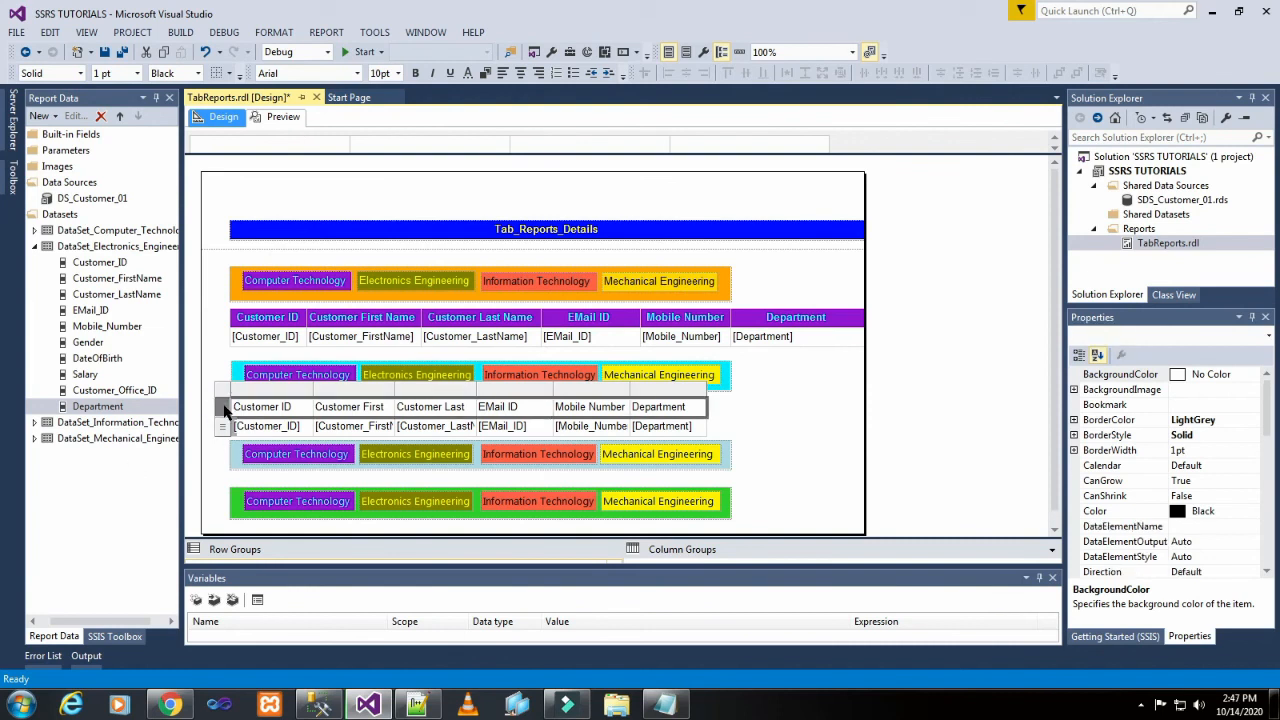
left_click(415, 73)
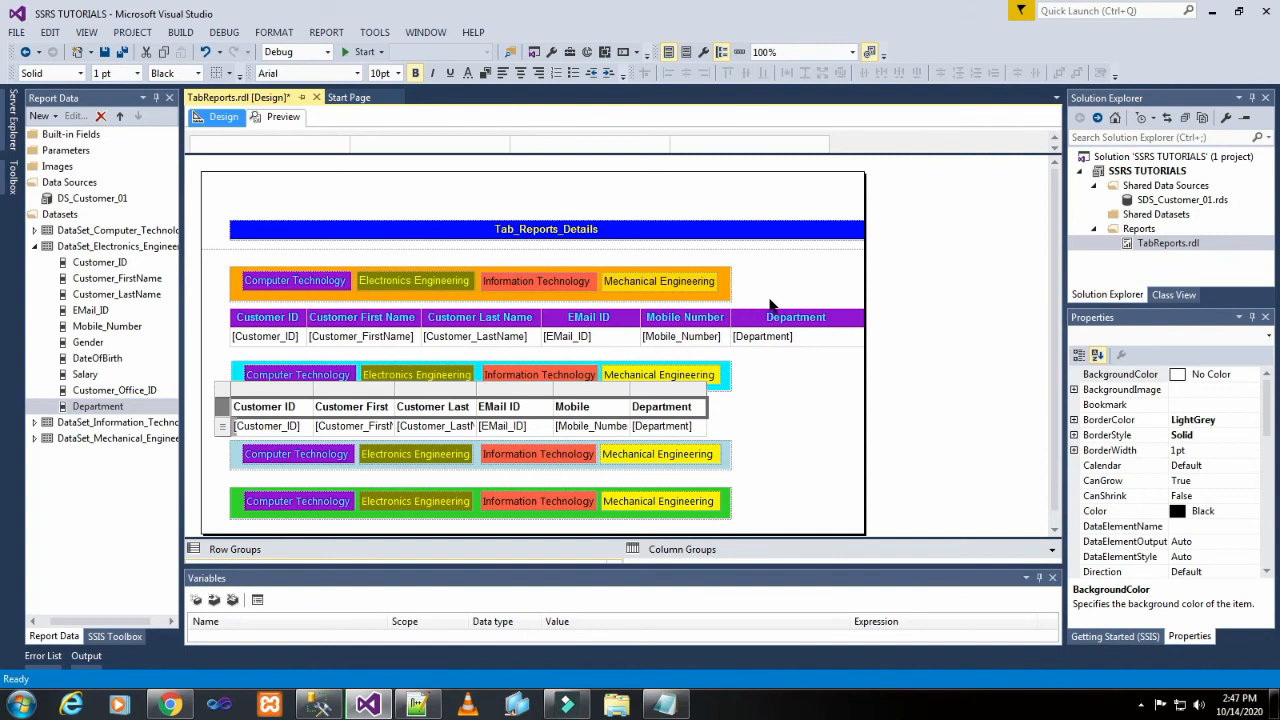
left_click(785, 405)
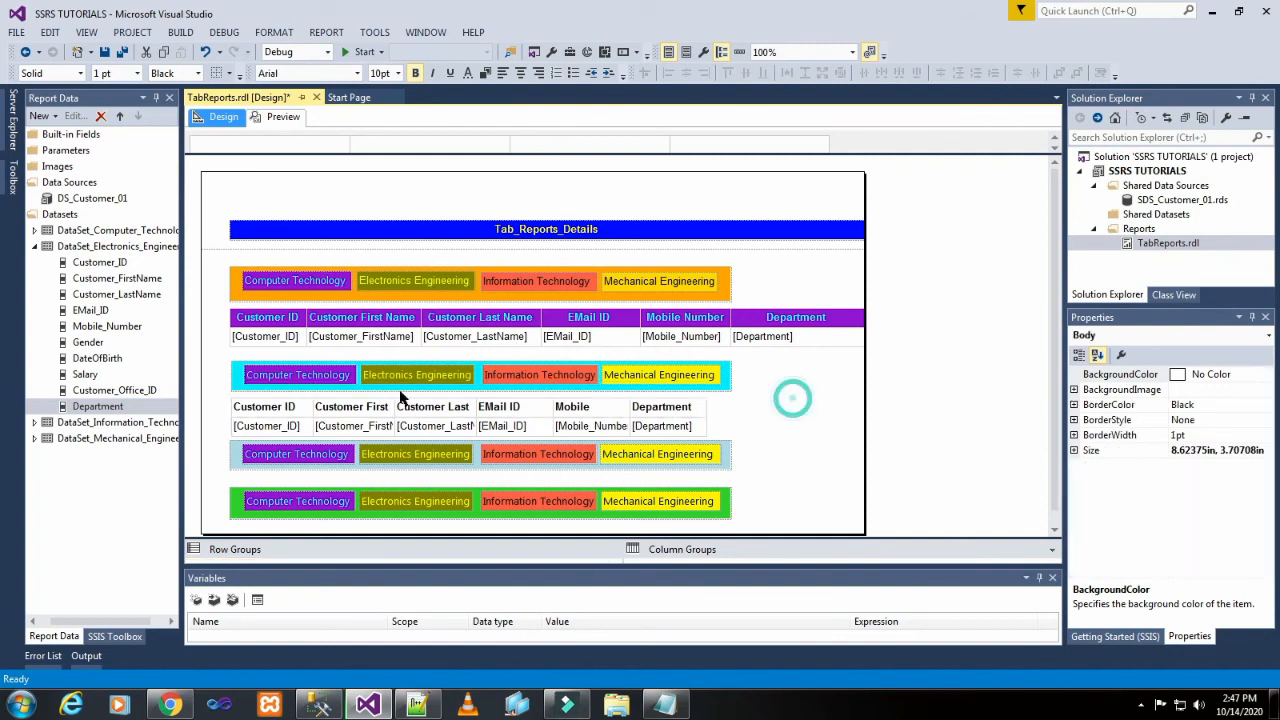
Step: Widen the Electronics Engineering table's columns from Customer First Name through Department to match the table above
left_click(238, 406)
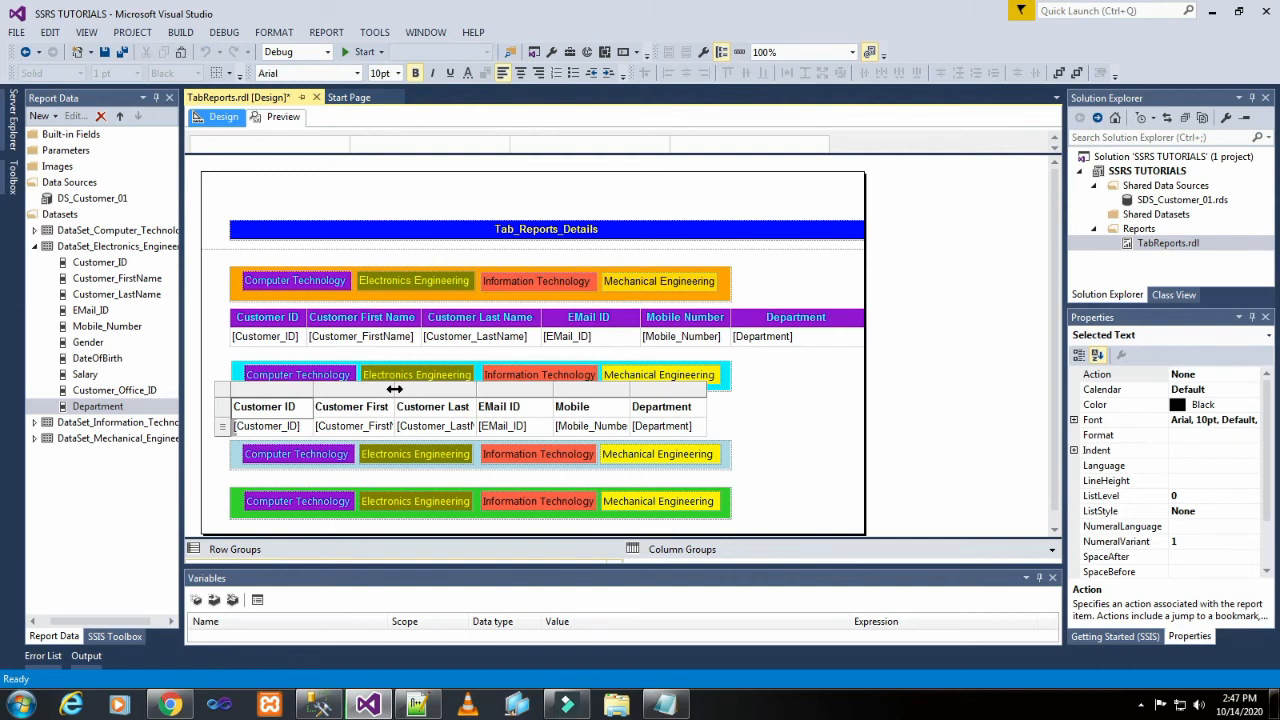
left_click_drag(395, 389, 427, 389)
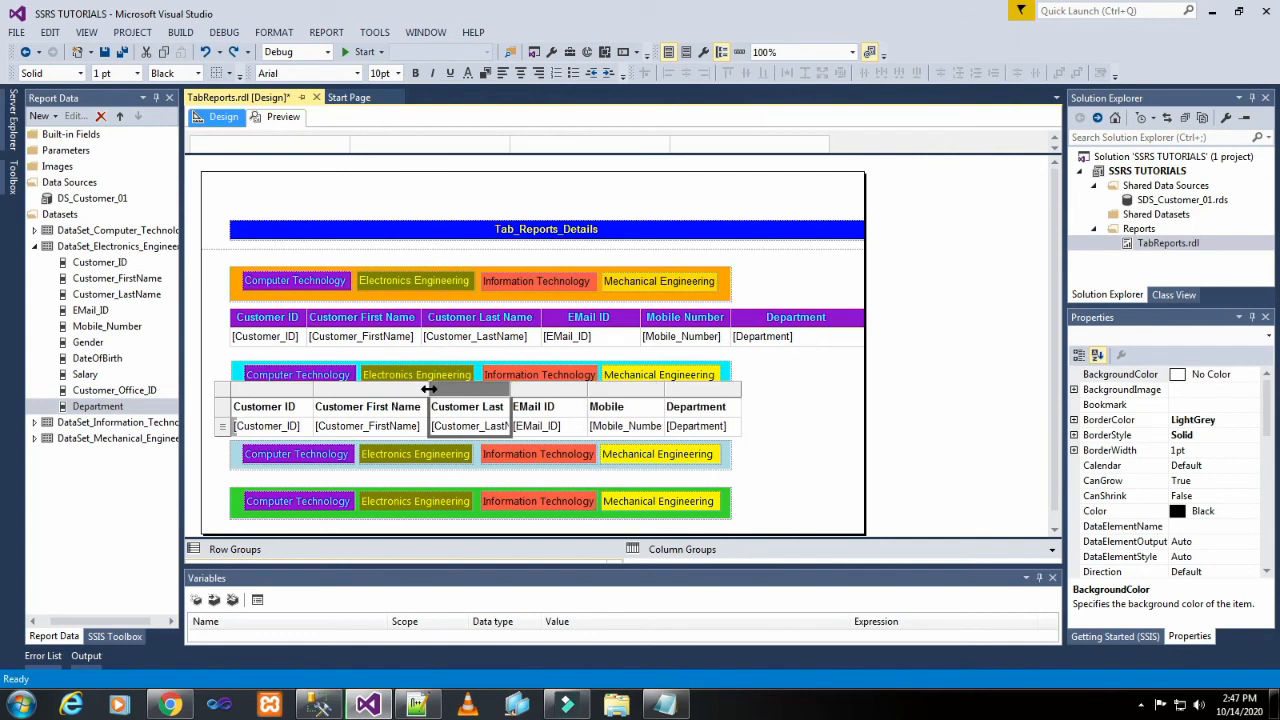
left_click(780, 410)
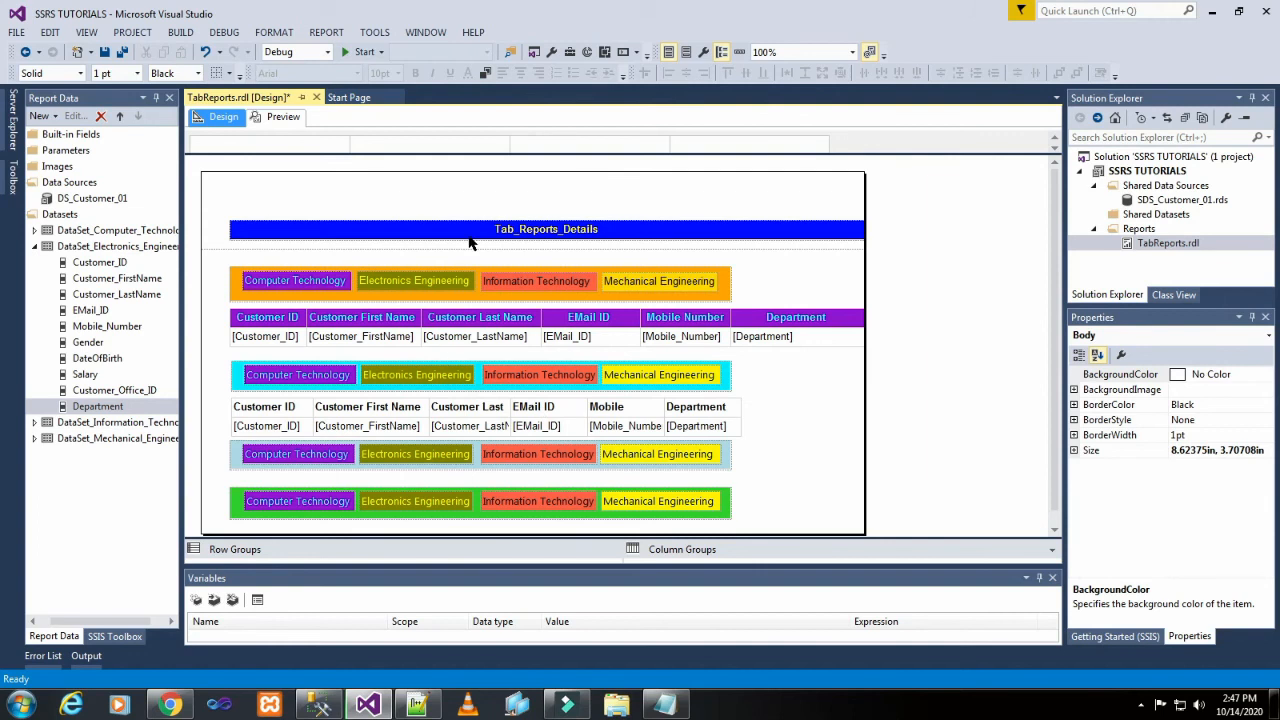
left_click(493, 408)
left_click_drag(511, 390, 545, 396)
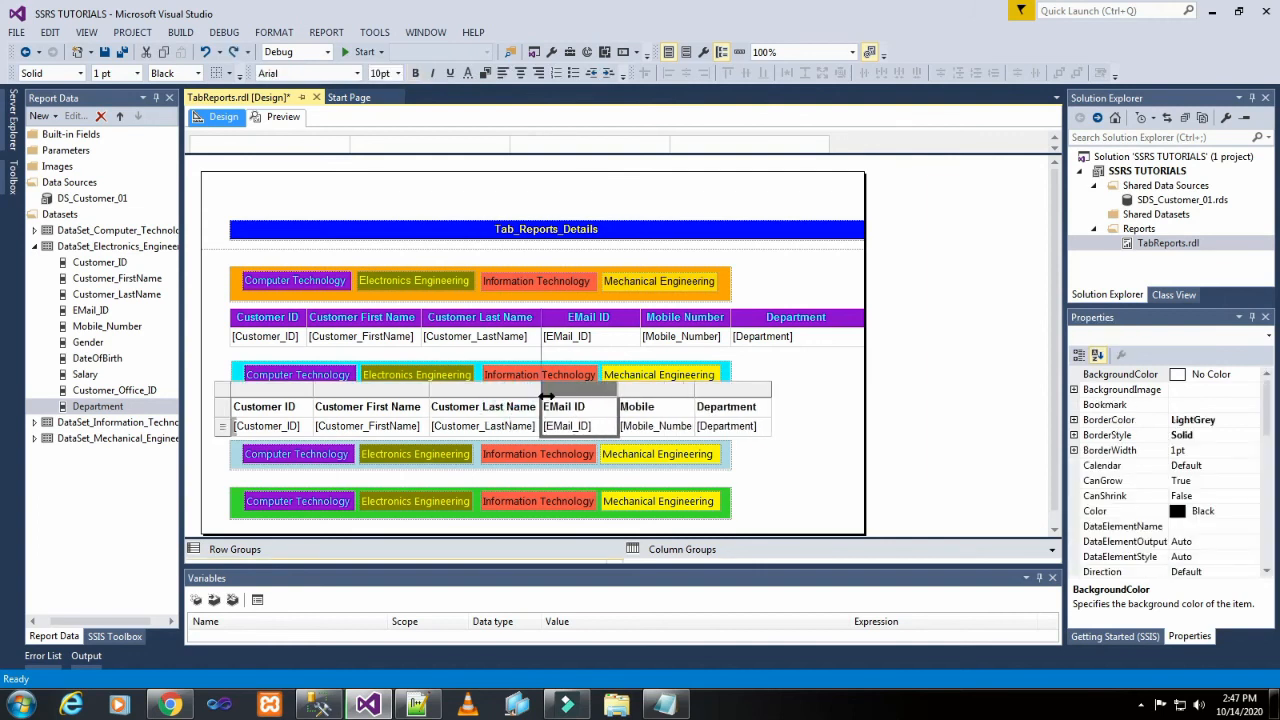
left_click(620, 392)
left_click_drag(618, 392, 640, 392)
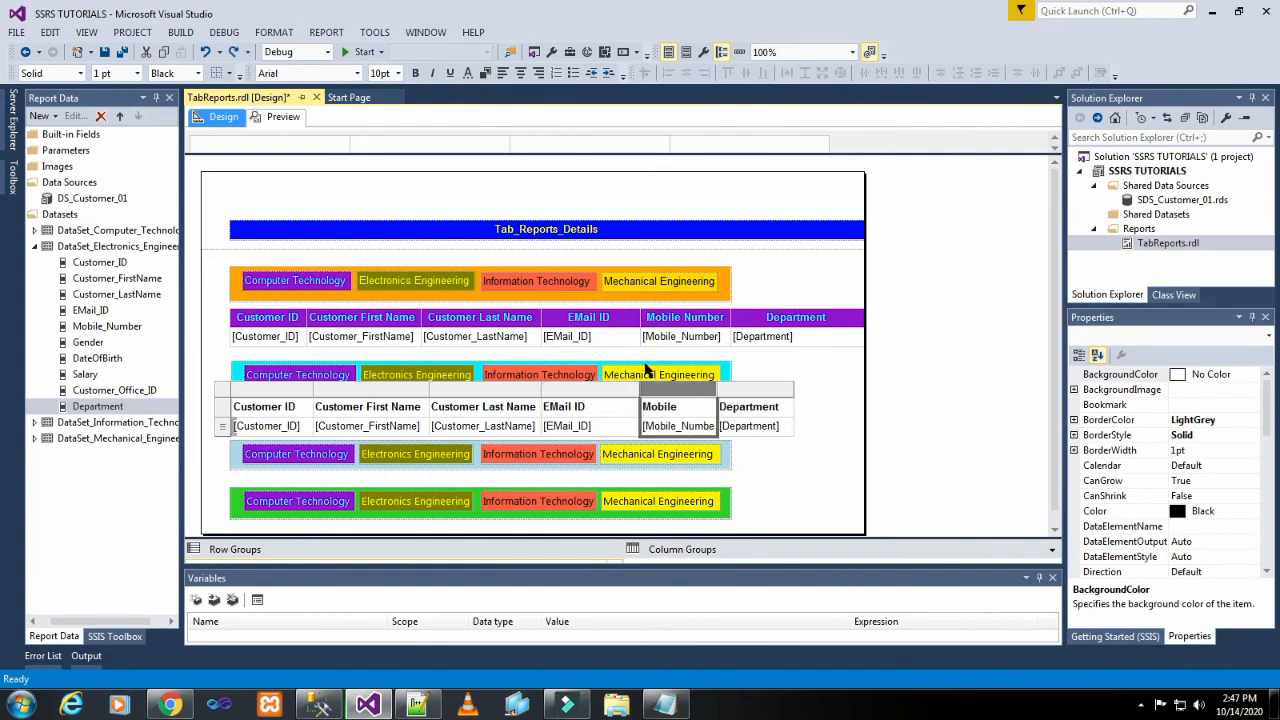
left_click_drag(717, 391, 857, 397)
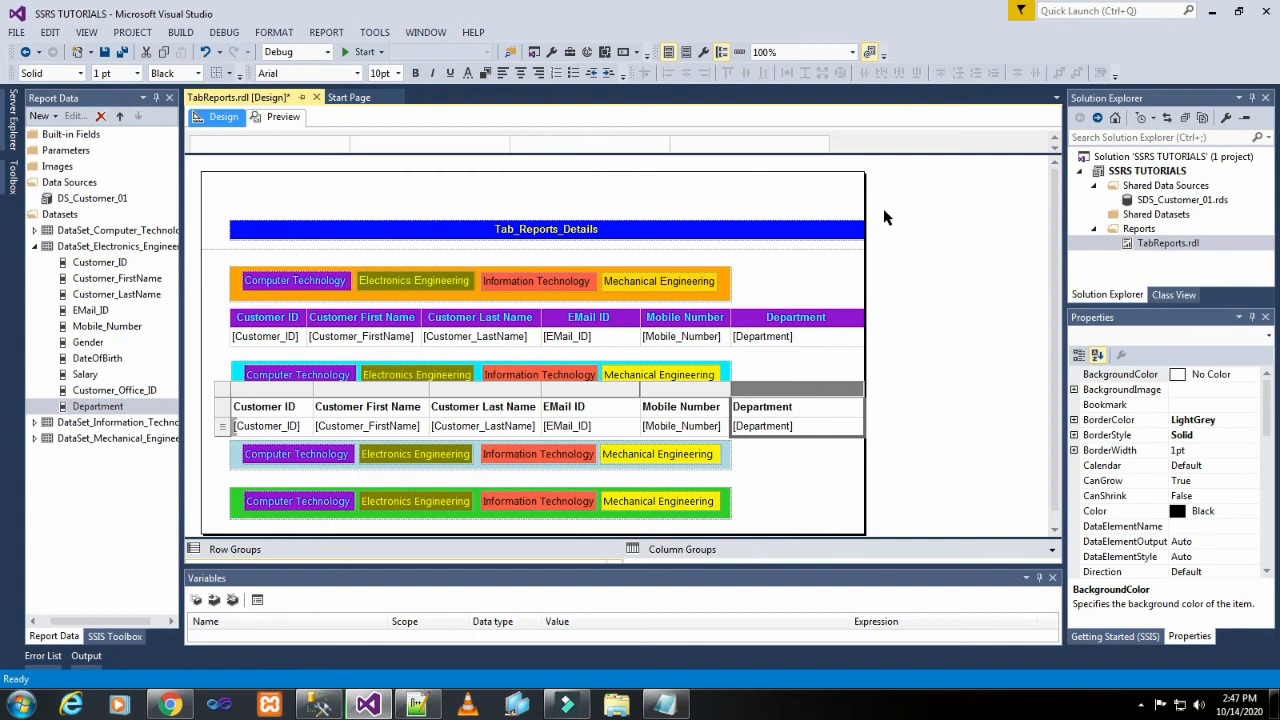
Step: Widen the report body slightly to about 8.69 in
mouse_move(862, 177)
left_mouse_down()
mouse_move(883, 188)
mouse_move(870, 186)
left_mouse_up()
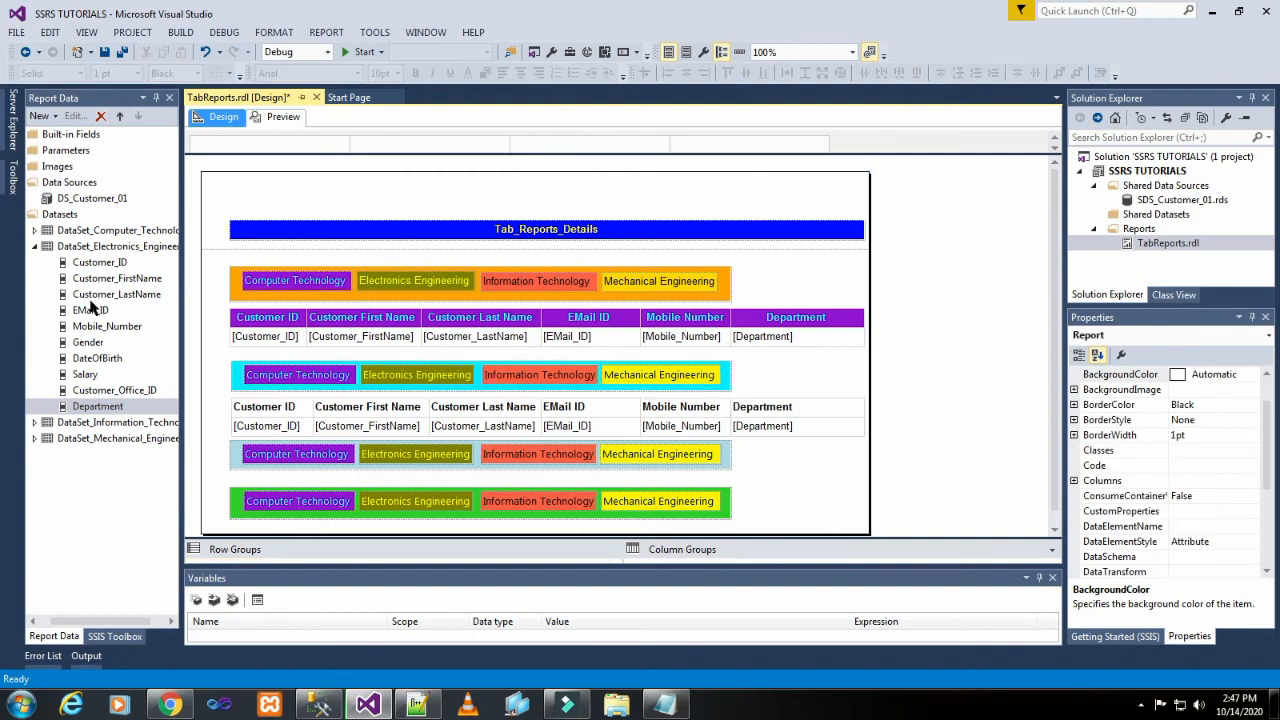
left_click(786, 490)
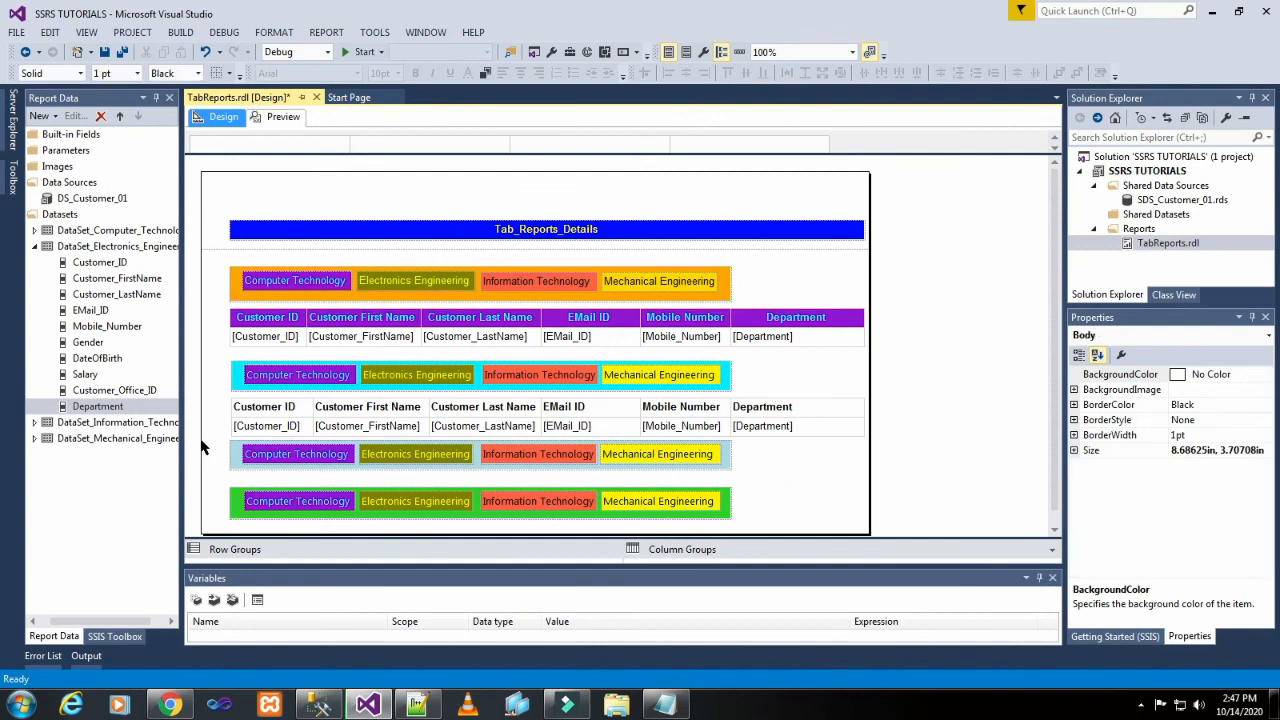
Step: Center the header text of the Electronics Engineering table
left_click(246, 407)
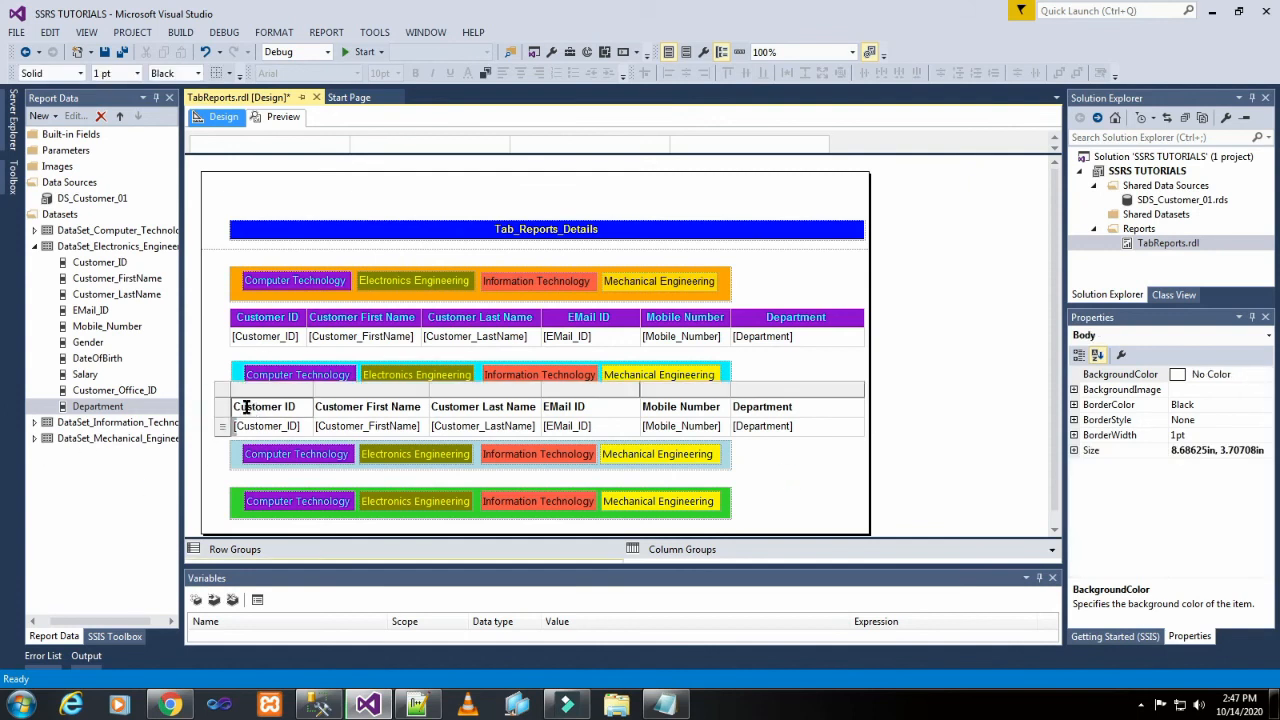
left_click(222, 407)
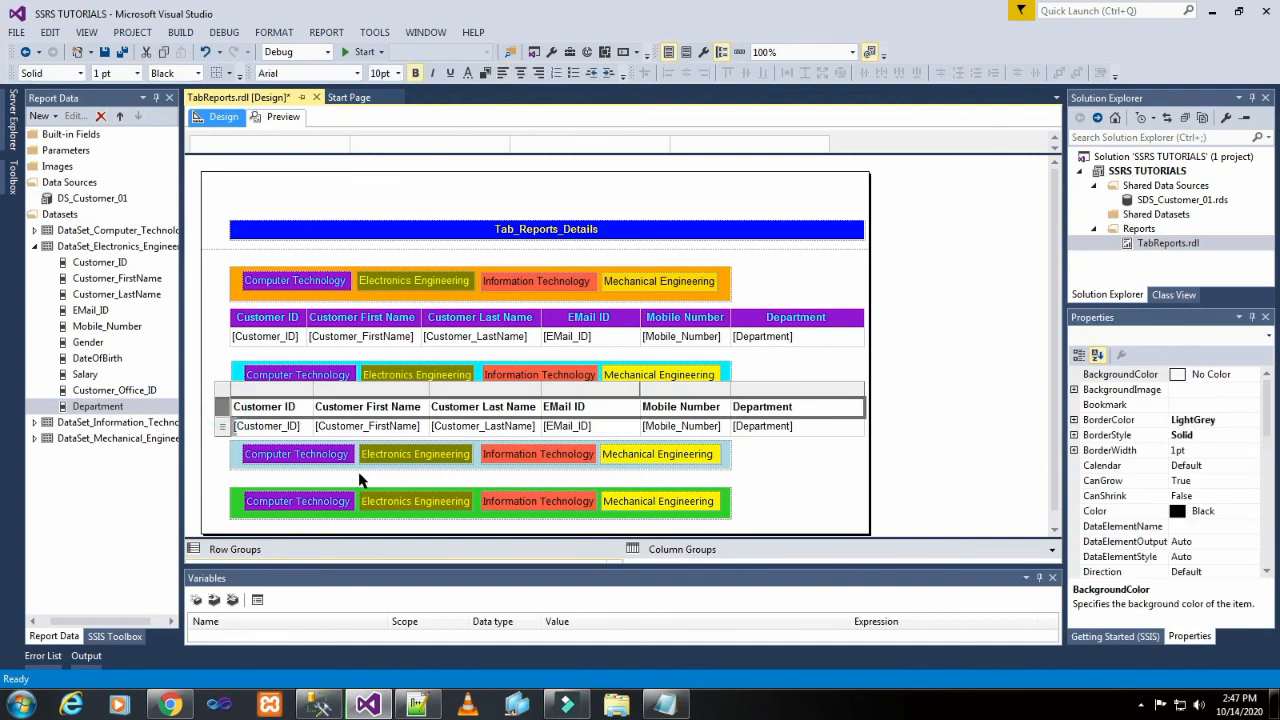
left_click(519, 75)
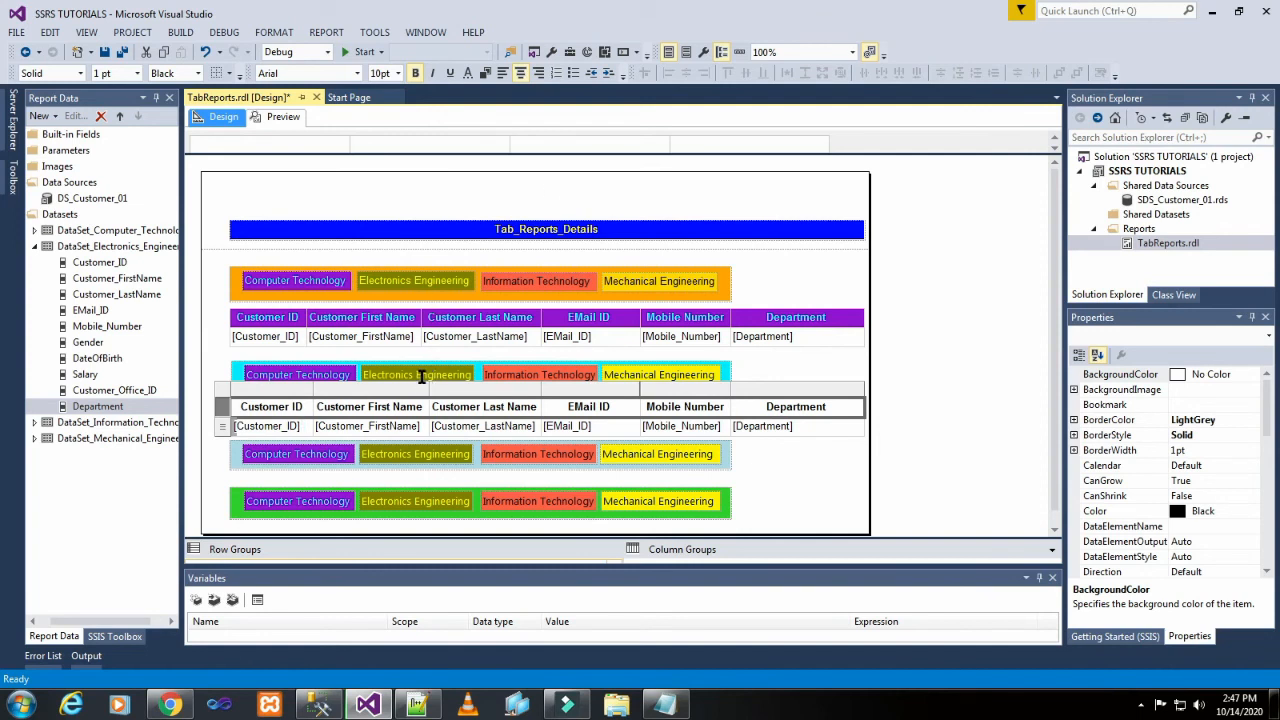
Step: Give the Electronics Engineering table's header row an Olive background and Yellow text
left_click(485, 74)
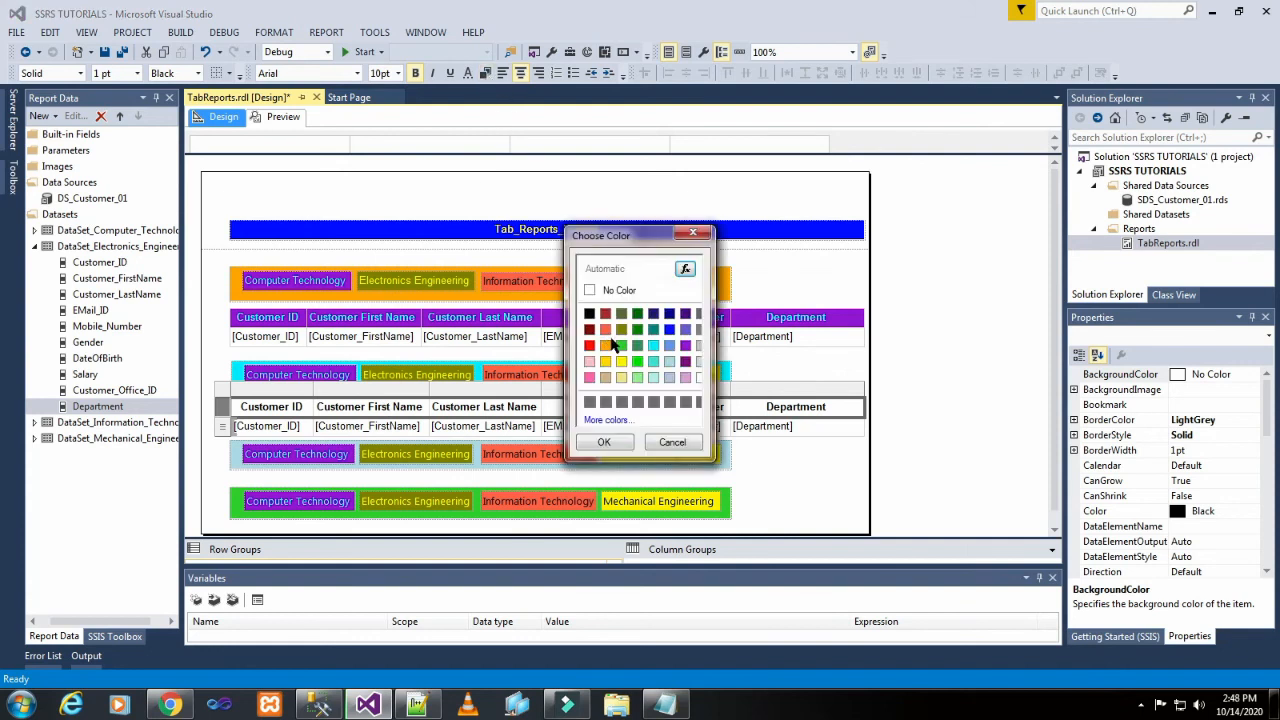
left_click(621, 330)
left_click(605, 441)
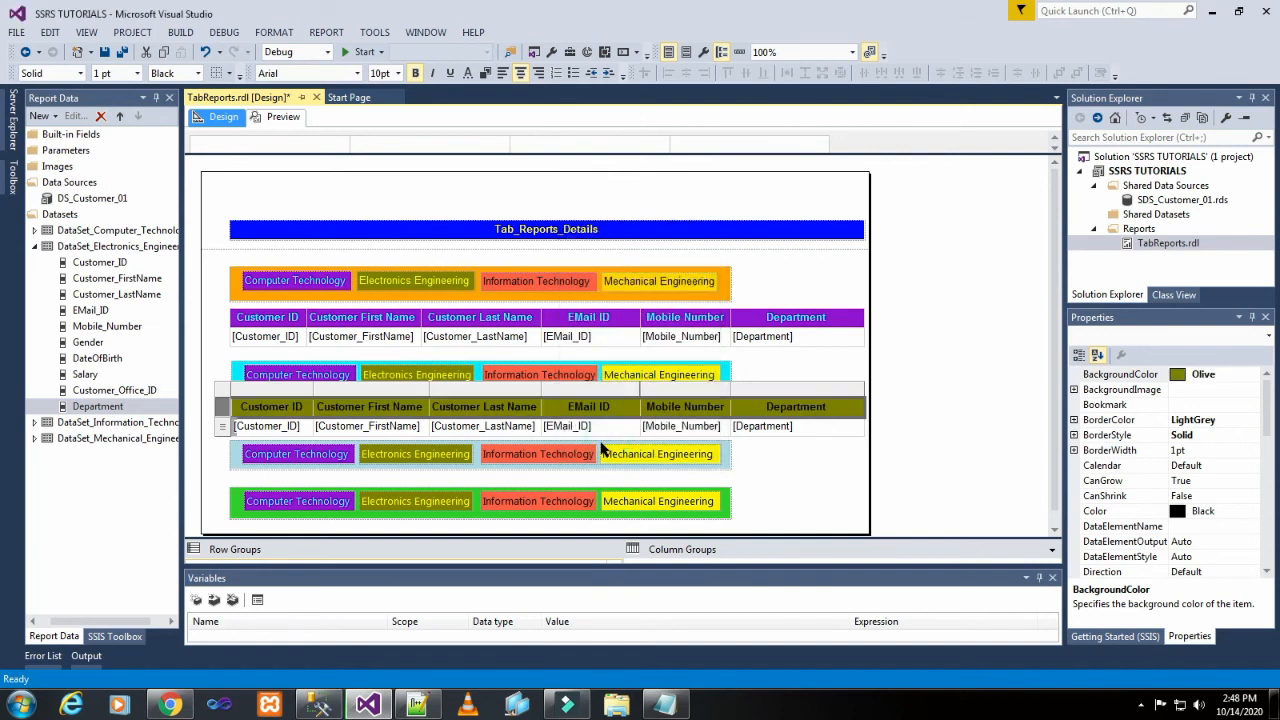
left_click(482, 74)
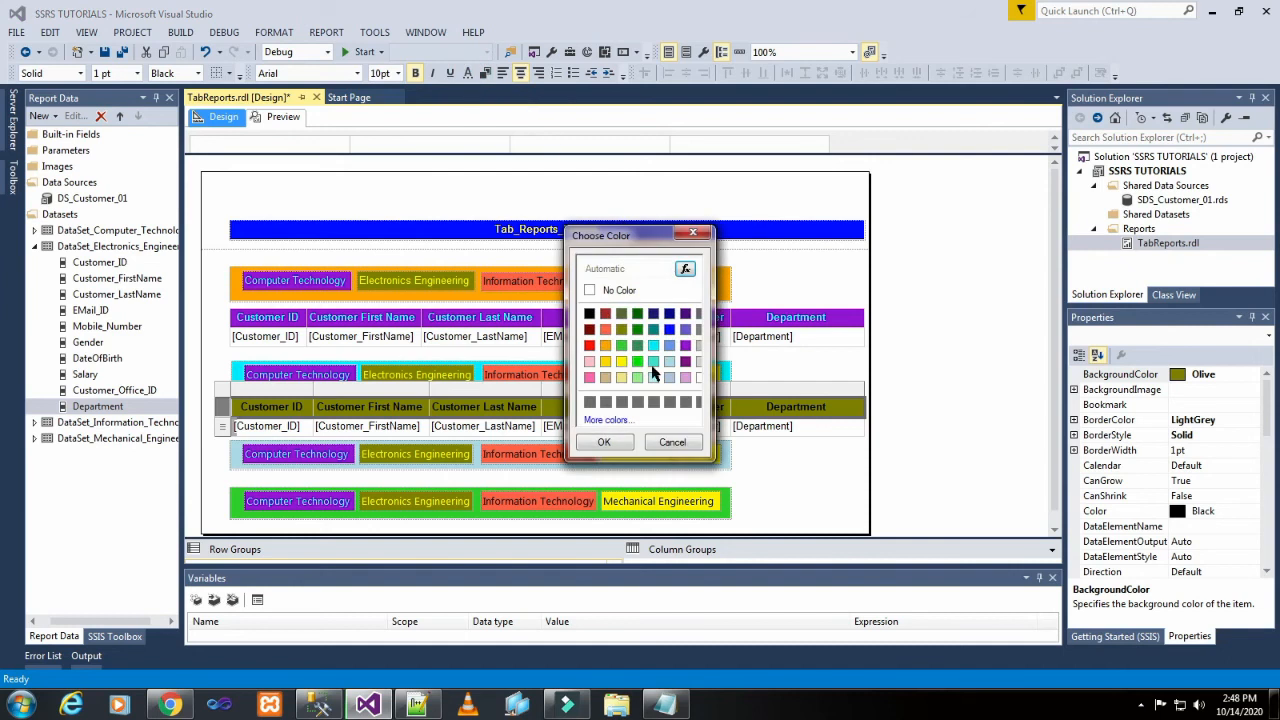
left_click(618, 362)
left_click(604, 442)
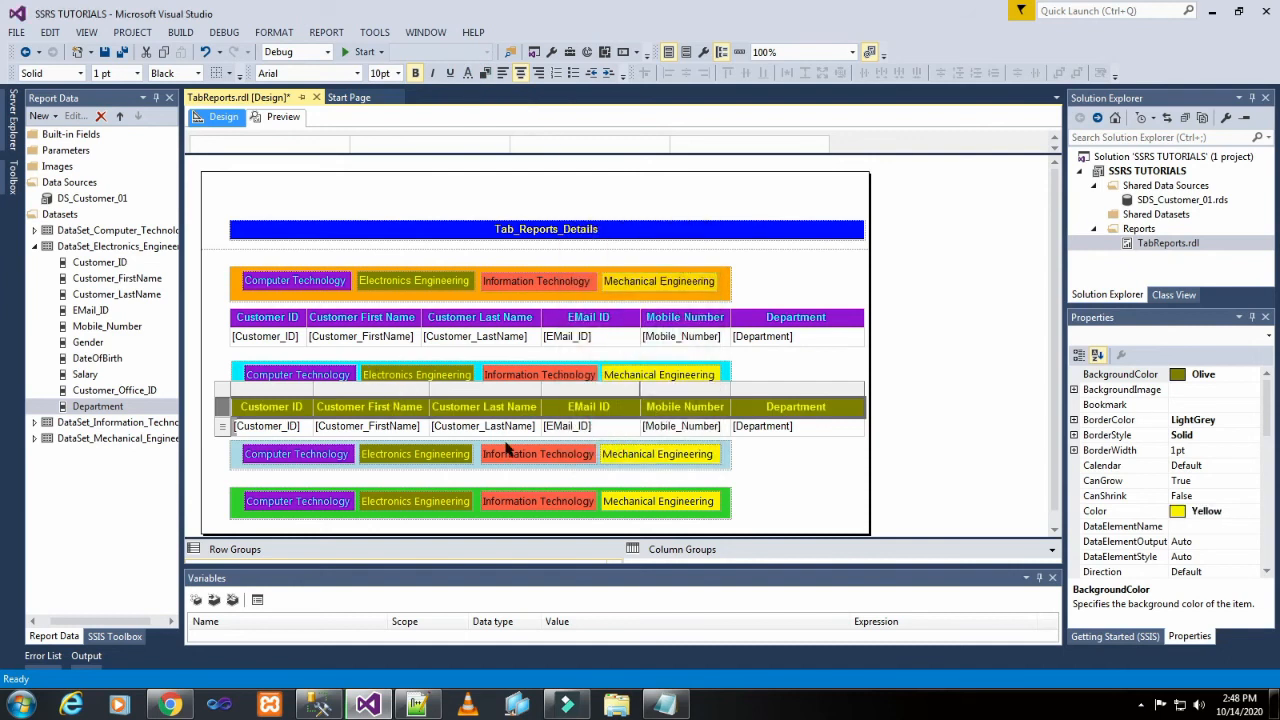
left_click(840, 472)
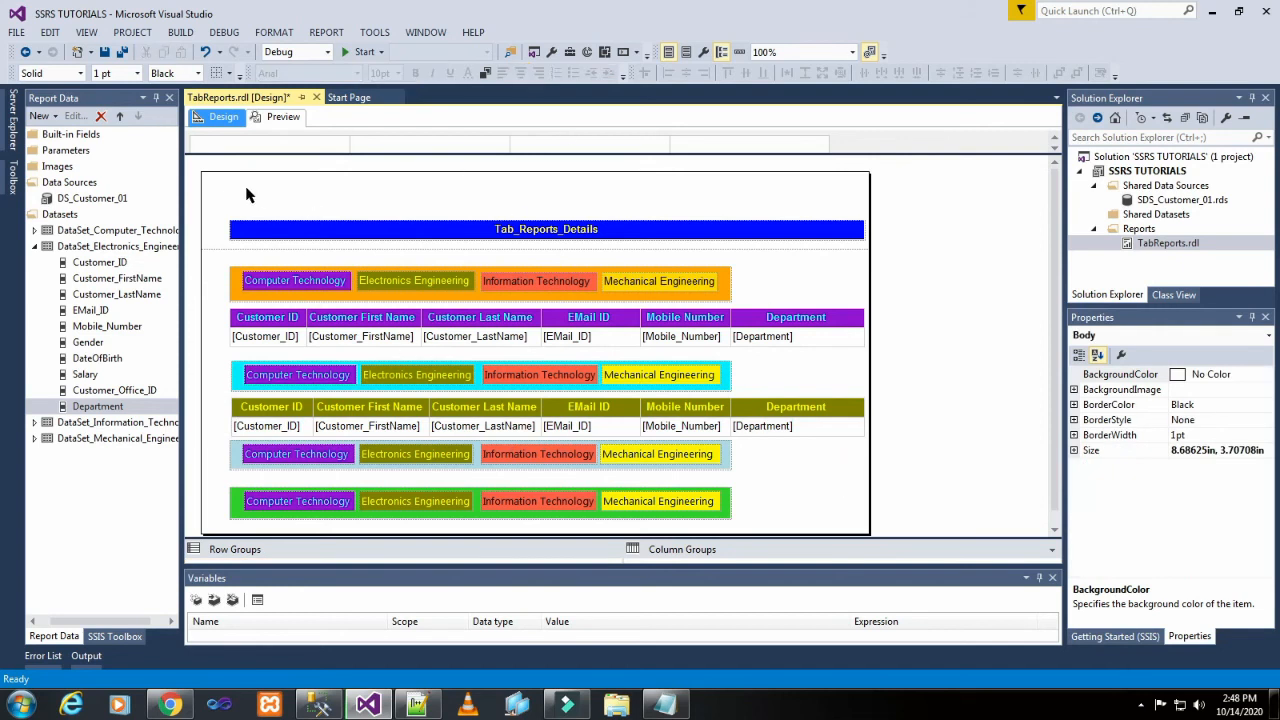
Step: Preview the report to check the Computer Technology and Electronics Engineering tables, and return to the design view
left_click(283, 118)
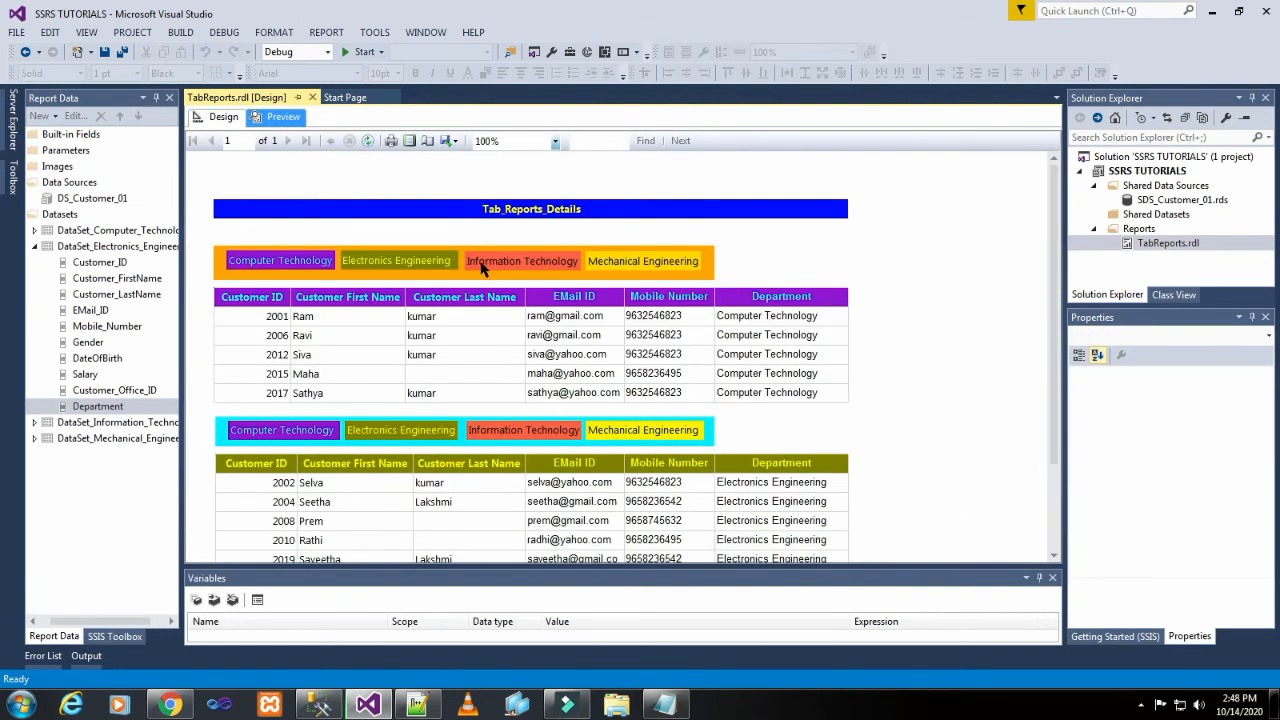
scroll(481, 268, "down", 3)
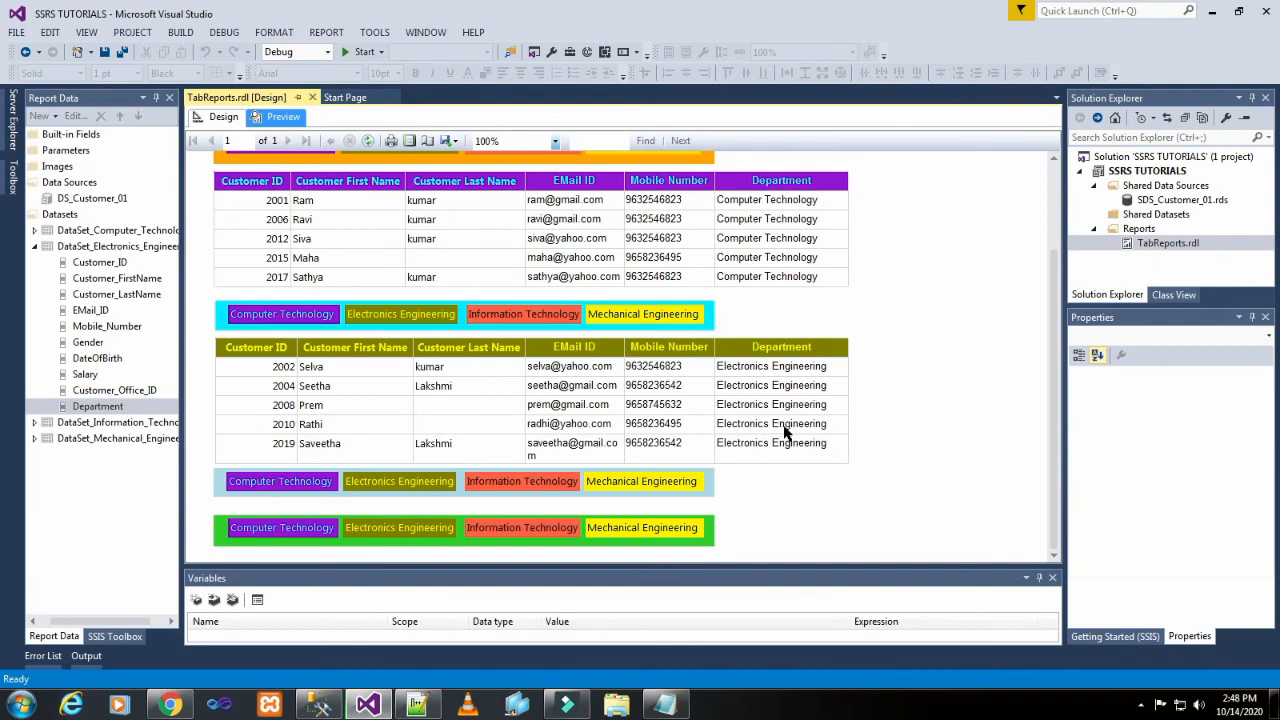
scroll(704, 400, "up", 2)
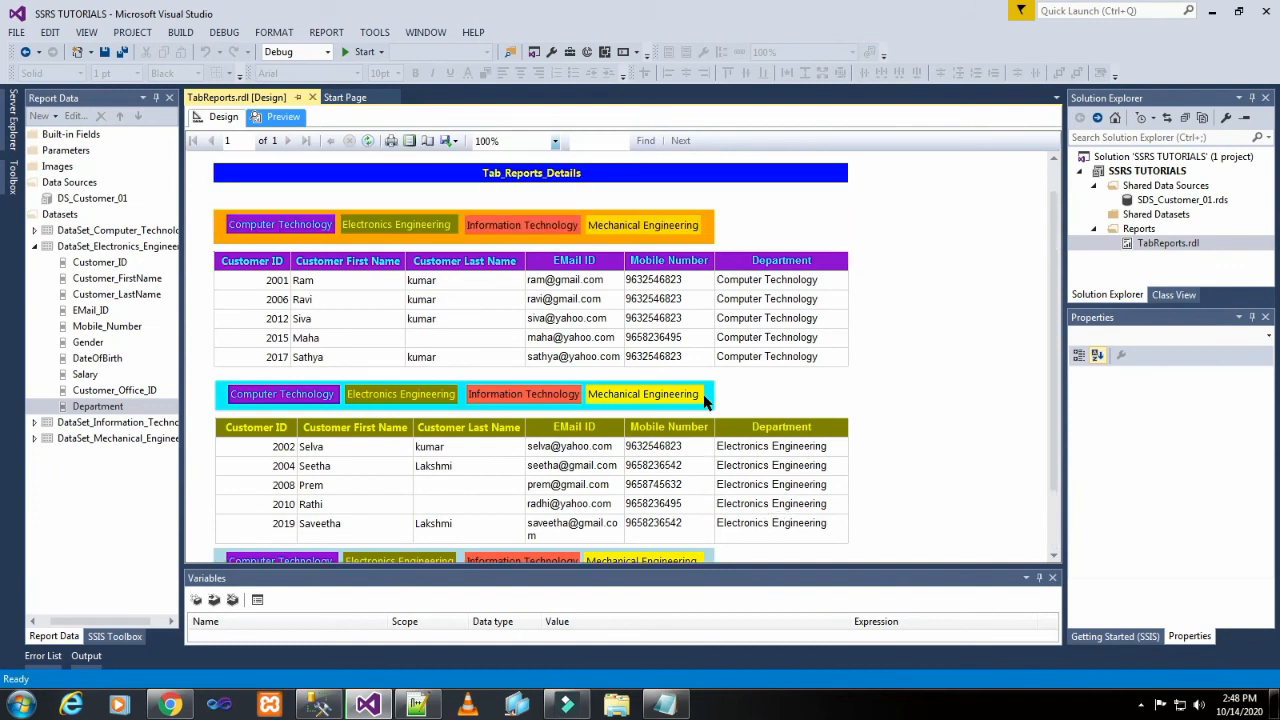
scroll(704, 400, "down", 2)
scroll(704, 400, "up", 2)
left_click(224, 118)
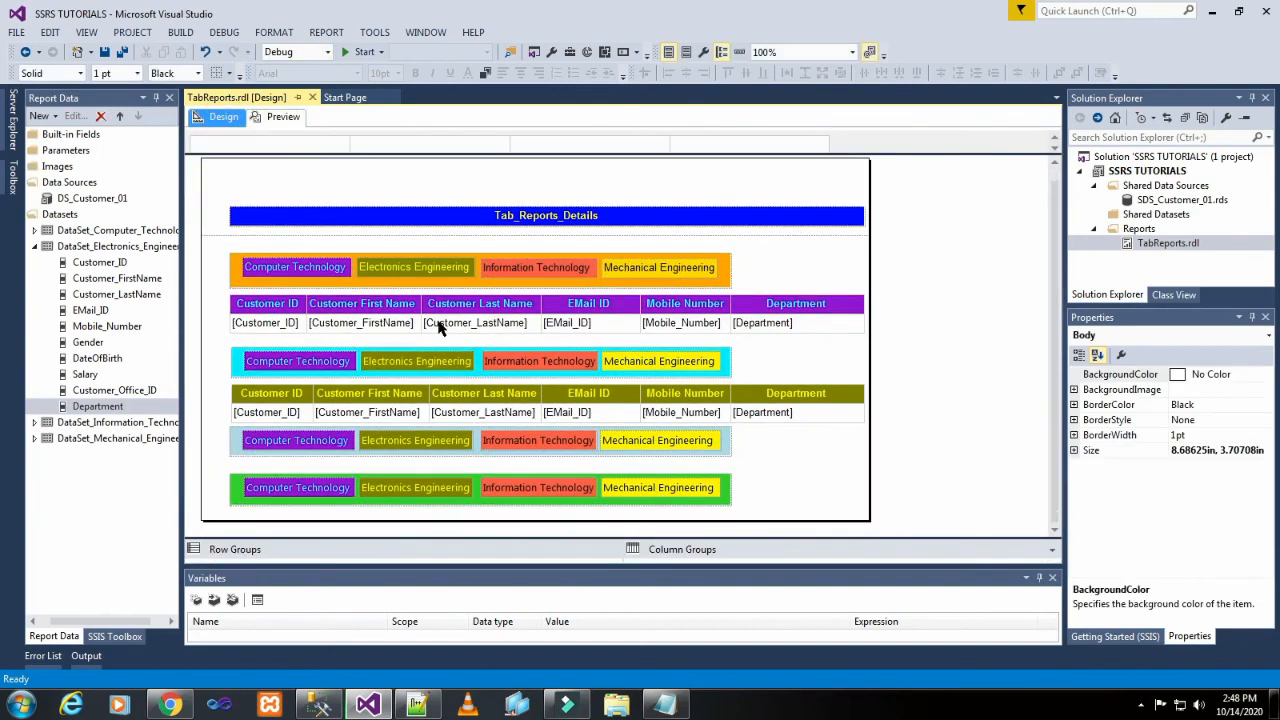
Step: Move the LimeGreen tab row down to make room for a table beneath the LightBlue tab row
left_click(246, 456)
left_click(310, 470)
left_click(244, 350)
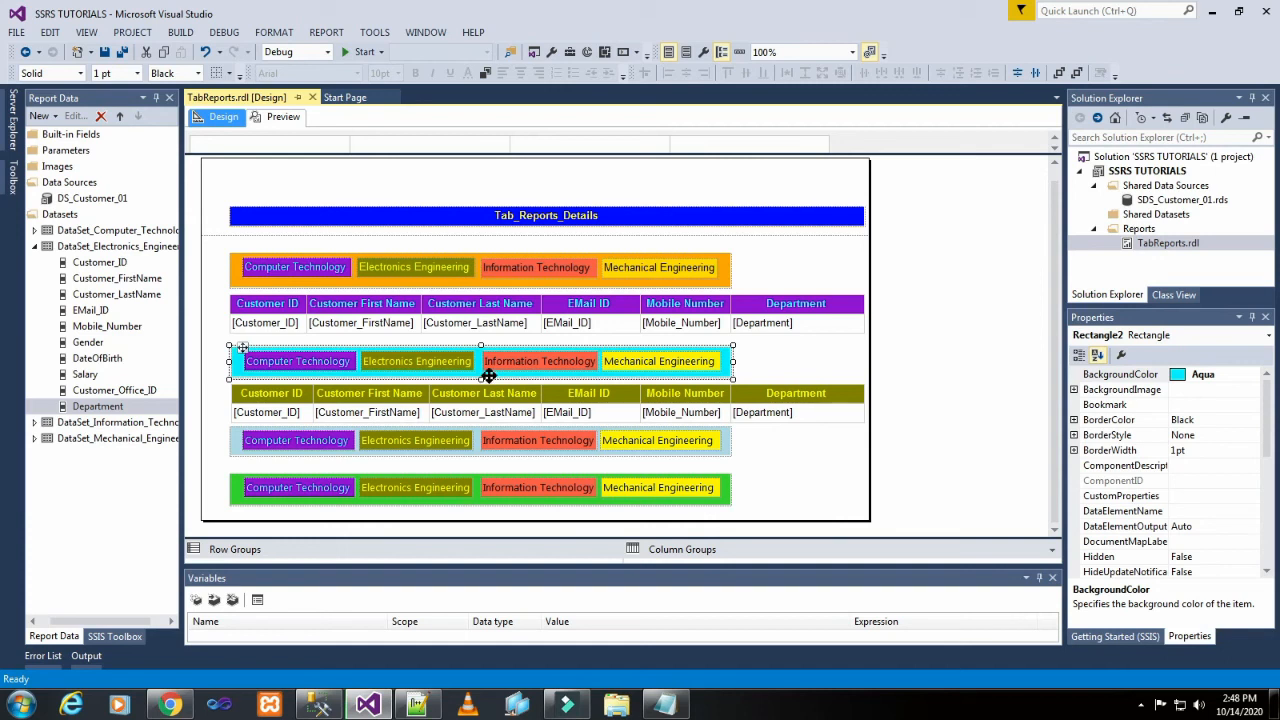
left_click(430, 463)
left_click(297, 485)
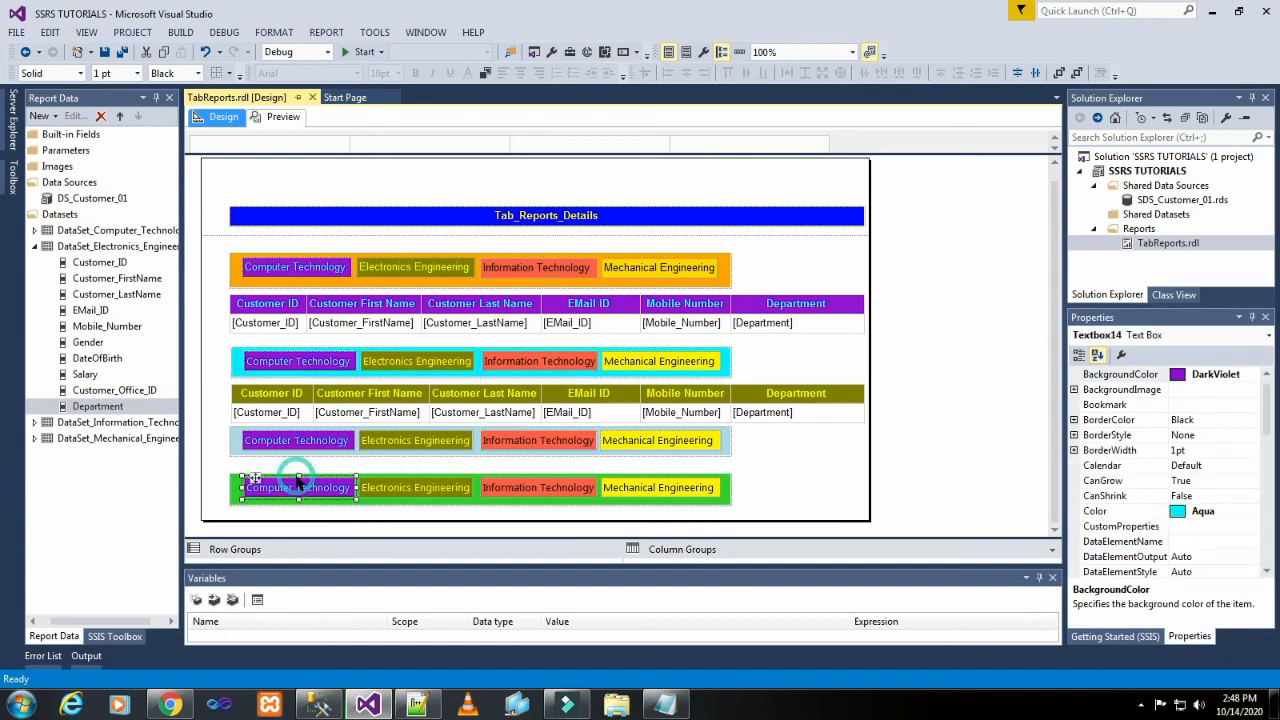
left_click(307, 508)
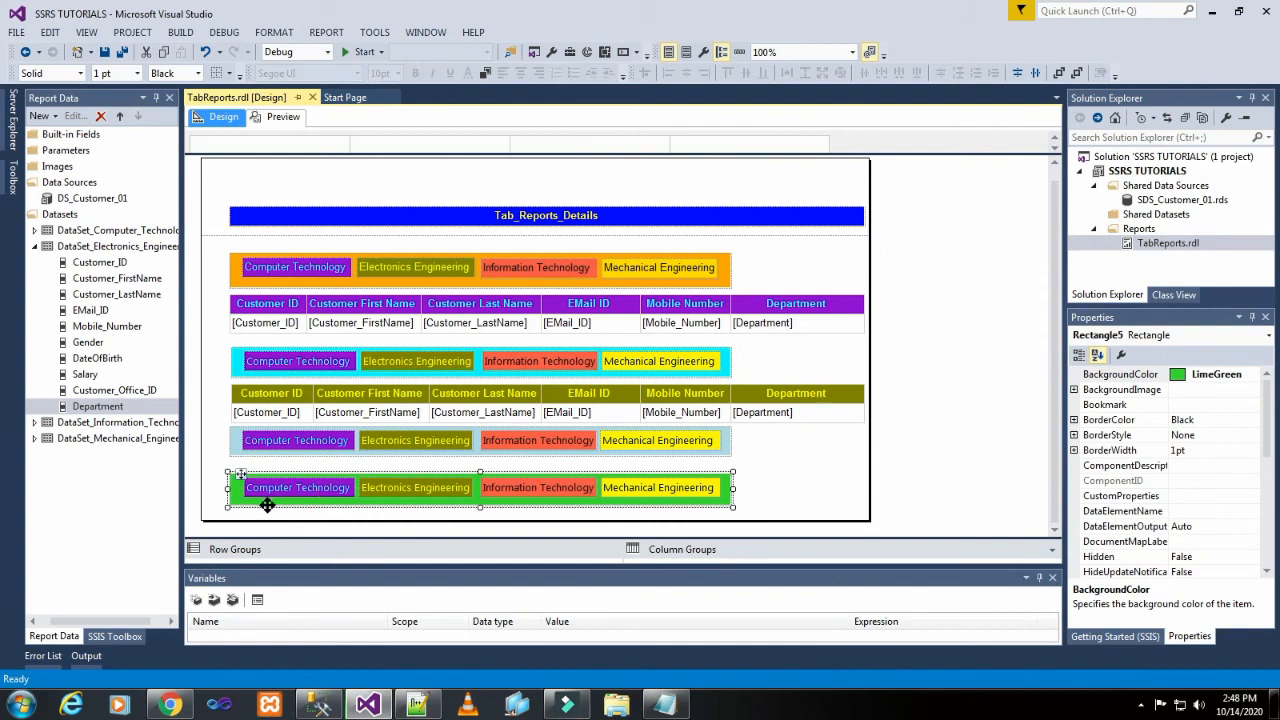
key("Down")
key("Down")
key("Down")
key("Down")
key("Down")
key("Down")
key("Down")
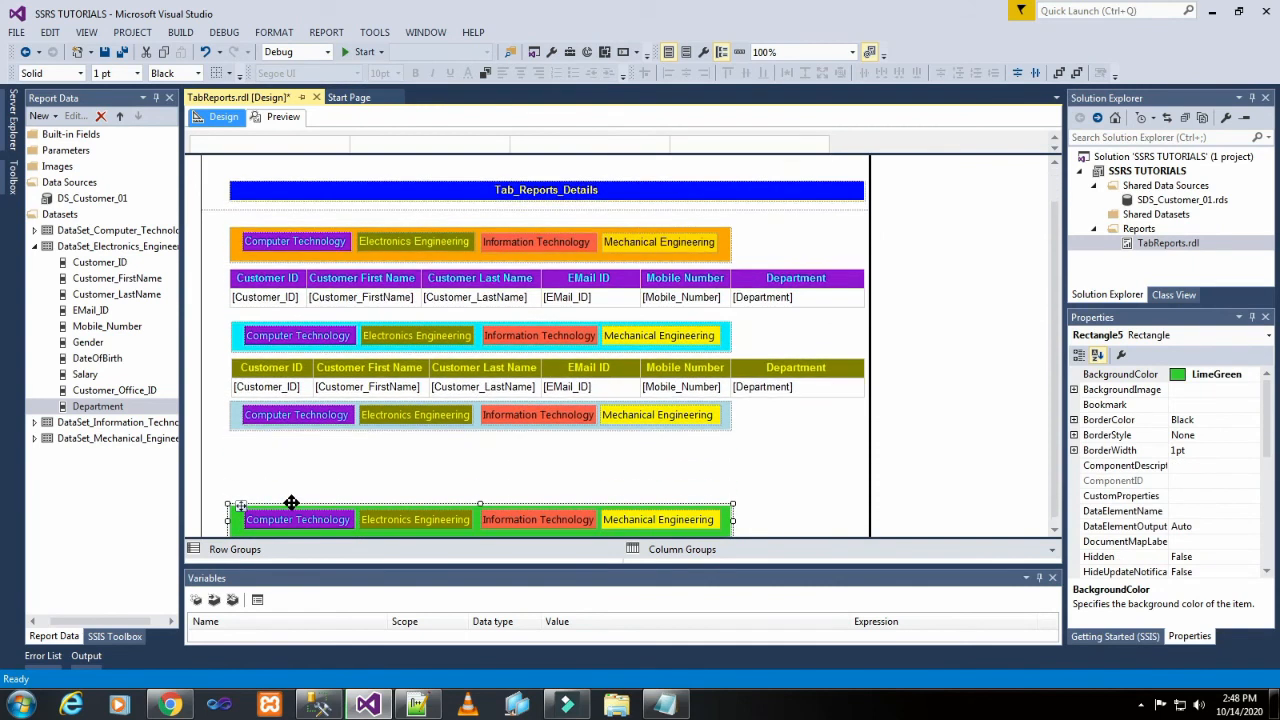
left_click(325, 475)
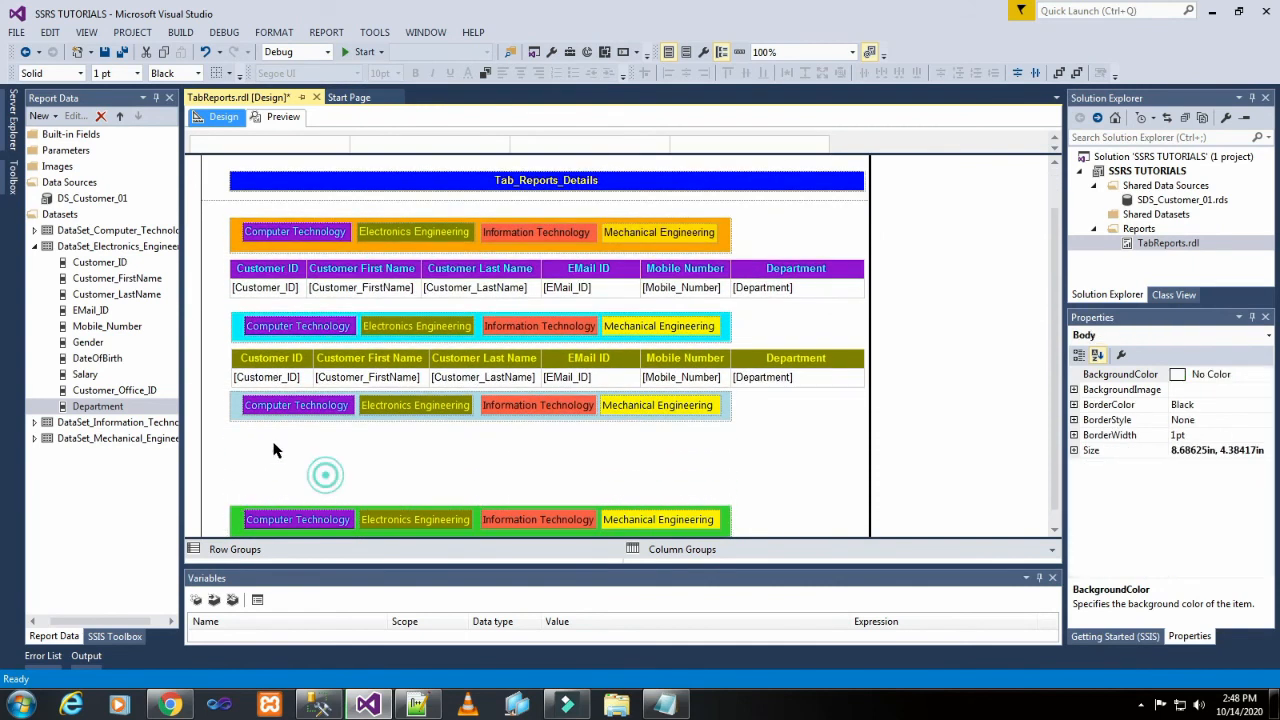
Step: Move the LightBlue tab row slightly down, away from the Electronics Engineering table
left_click(238, 398)
key("Down")
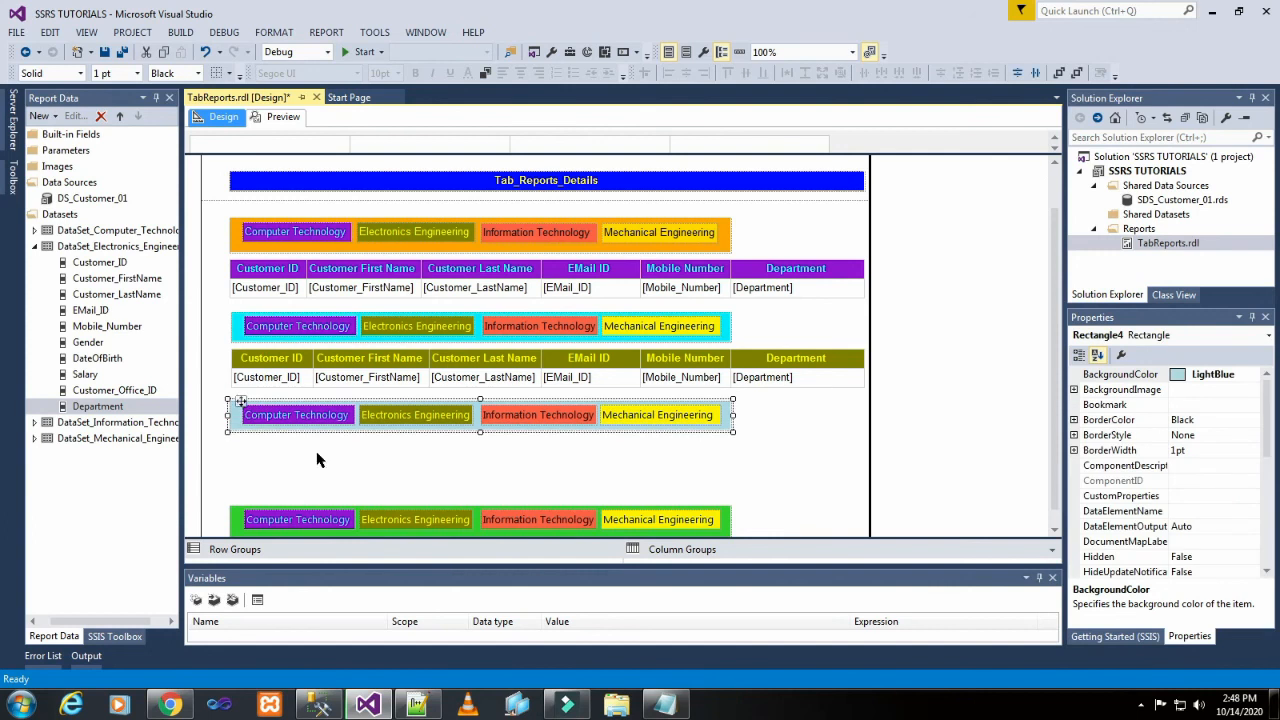
left_click(331, 472)
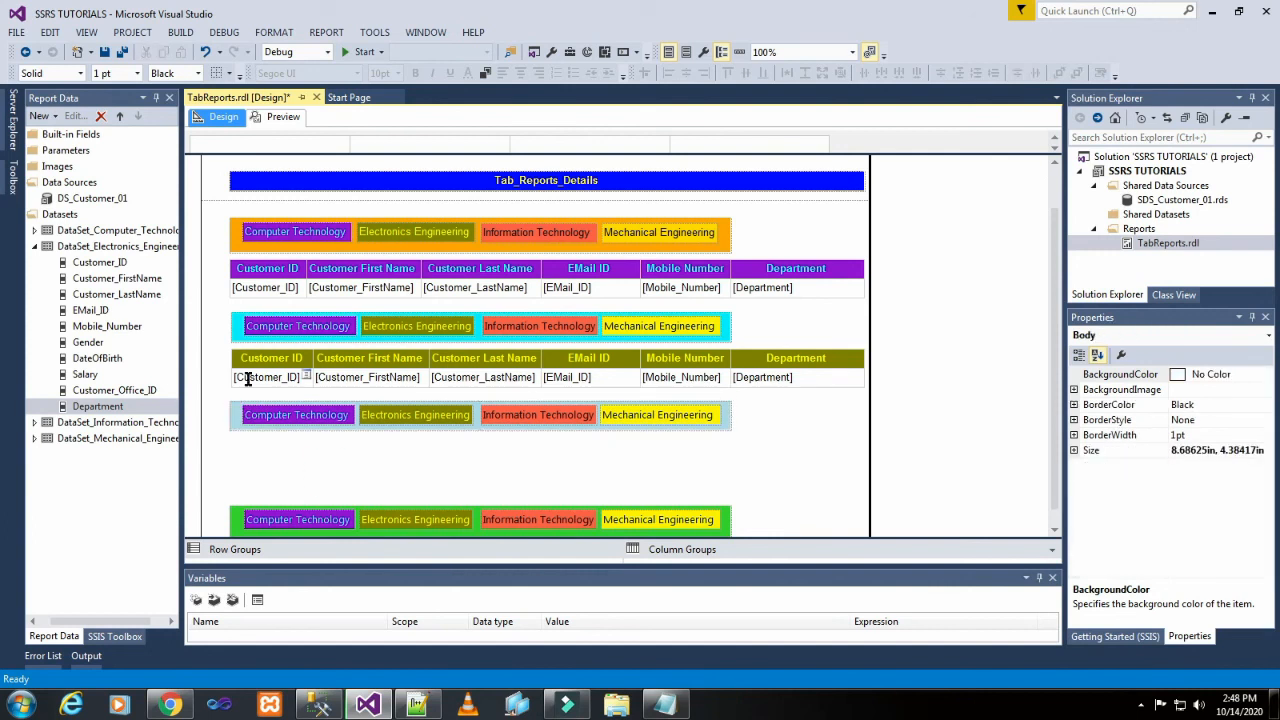
Step: Align the left edges of the Electronics Engineering table and the Aqua tab row with the other report items
left_click(238, 416)
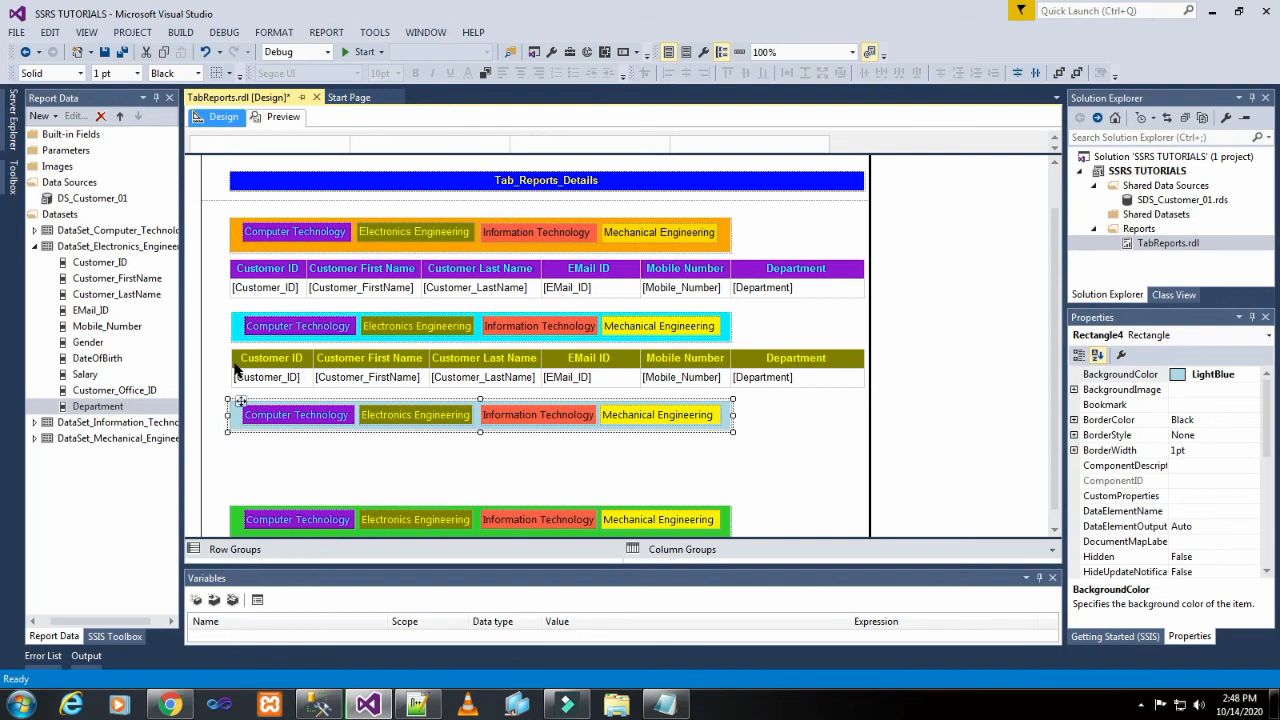
left_click(237, 362)
left_click(249, 445)
left_click(237, 350)
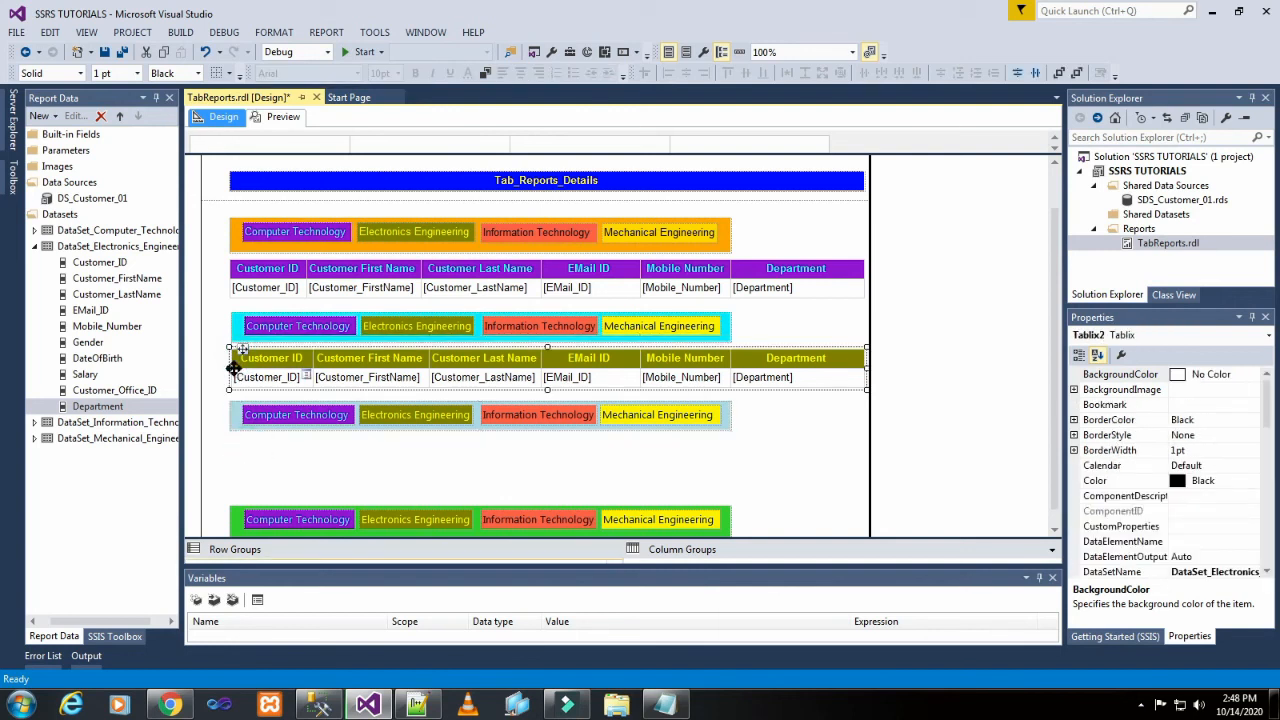
left_click(230, 368)
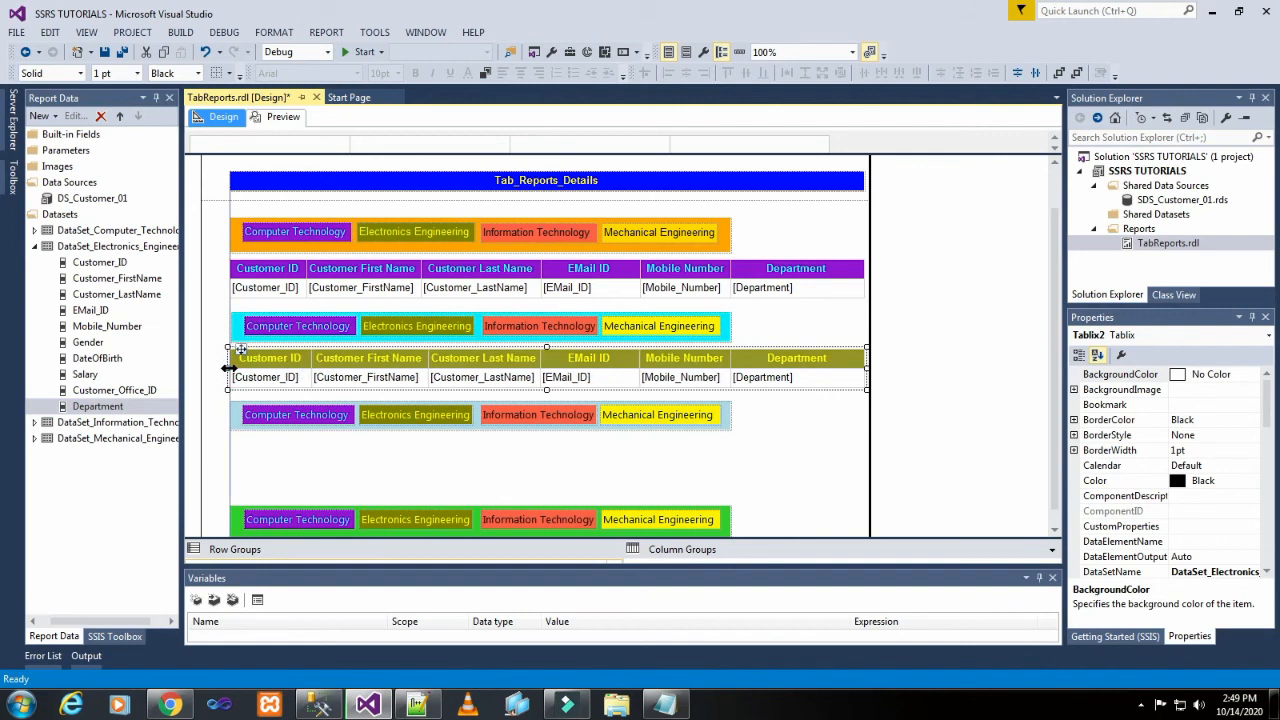
left_click(234, 322)
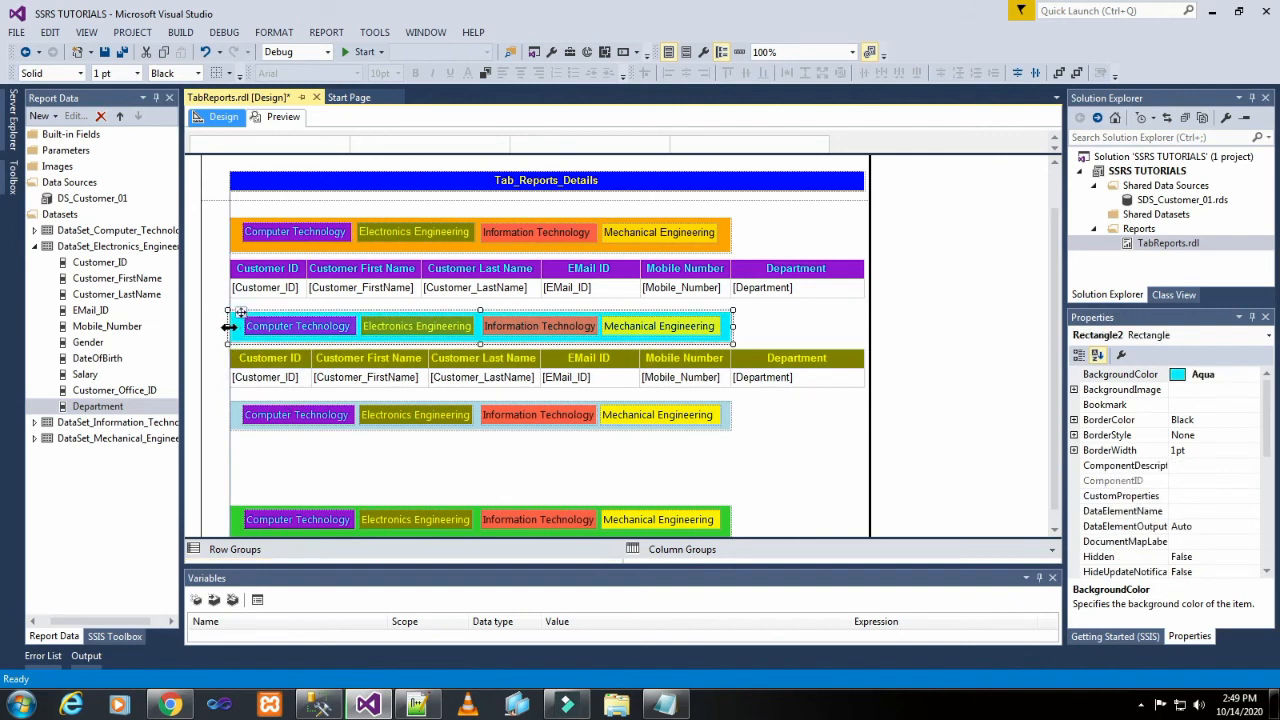
left_click(267, 448)
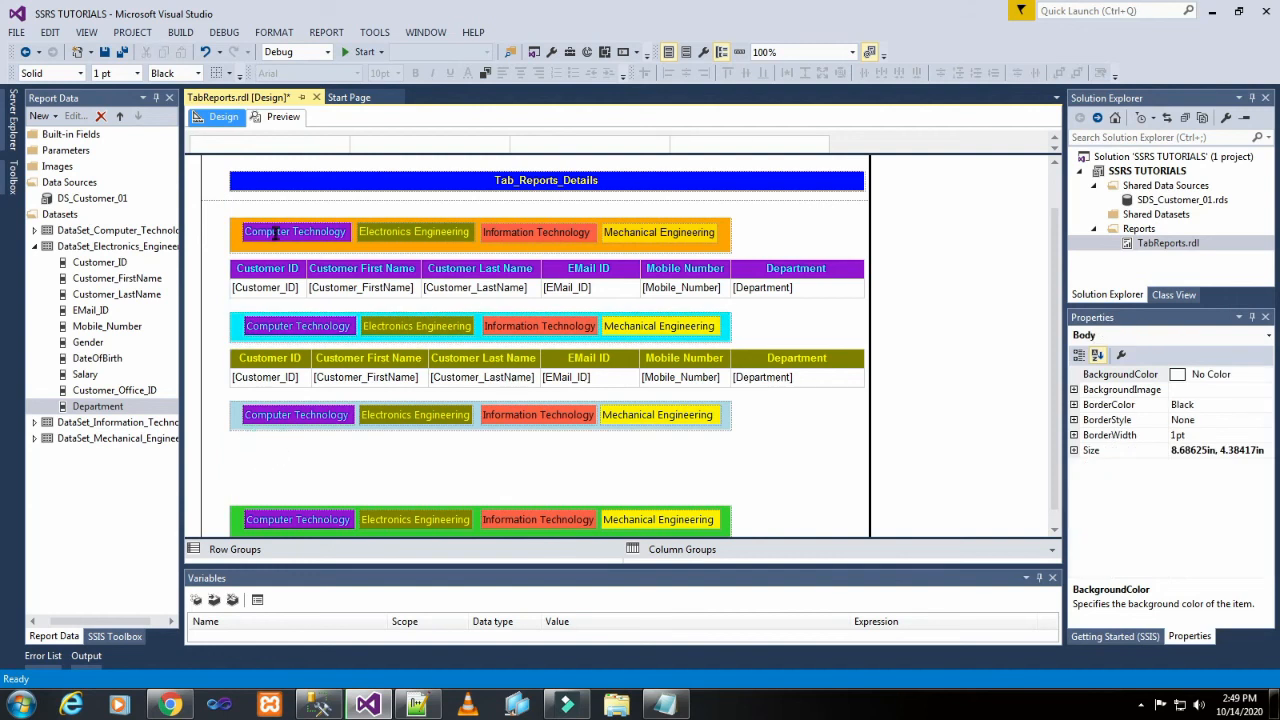
left_click(243, 405)
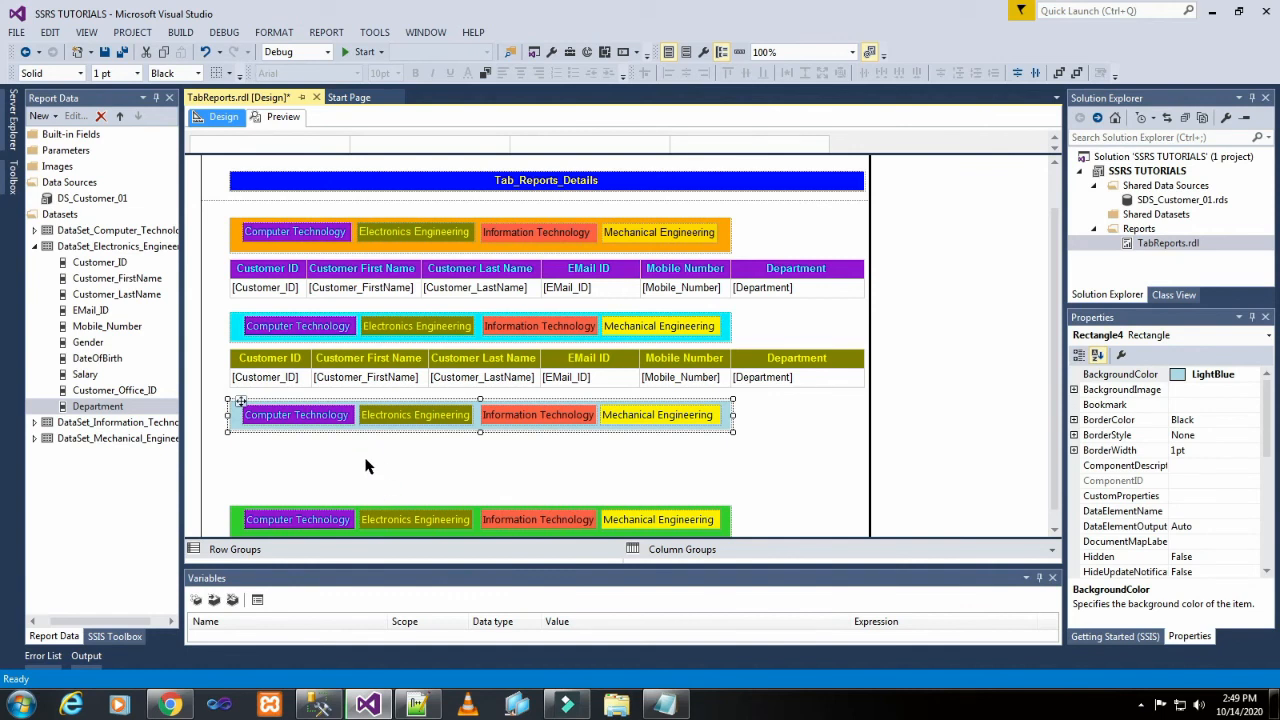
key("Down")
key("Up")
left_click(390, 477)
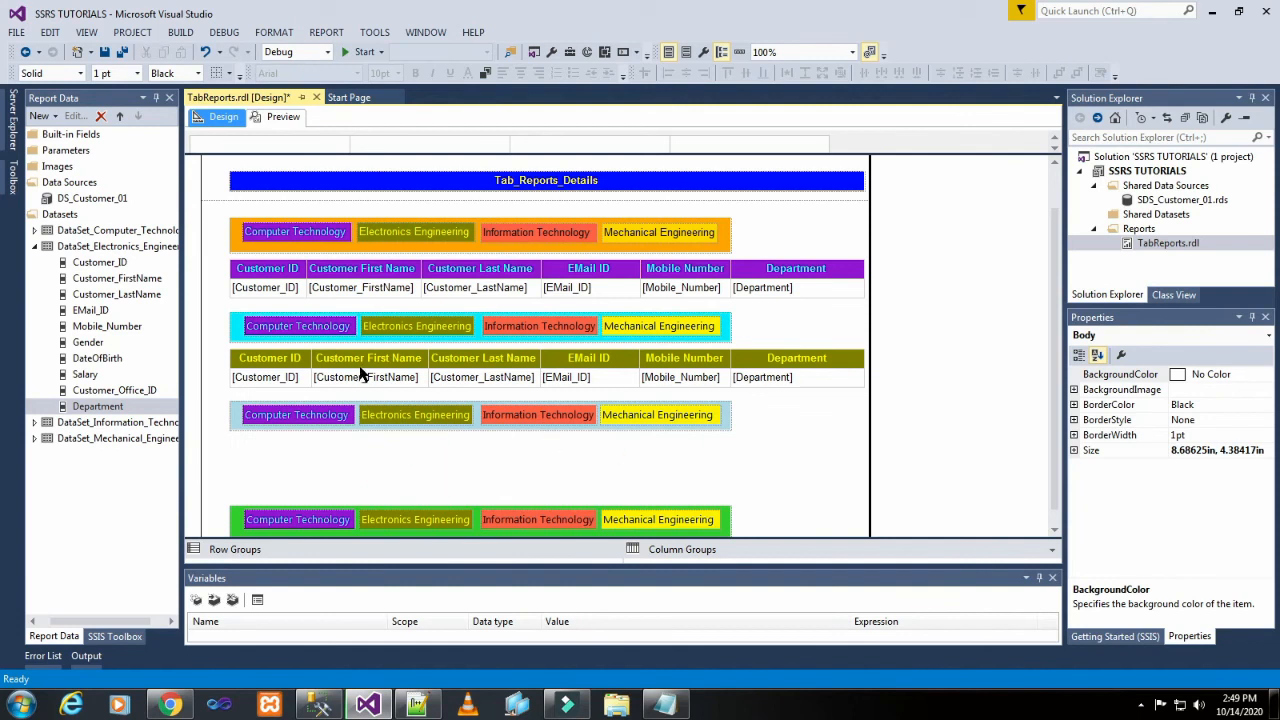
Step: Collapse the field list of the Electronics Engineering dataset
left_click(34, 246)
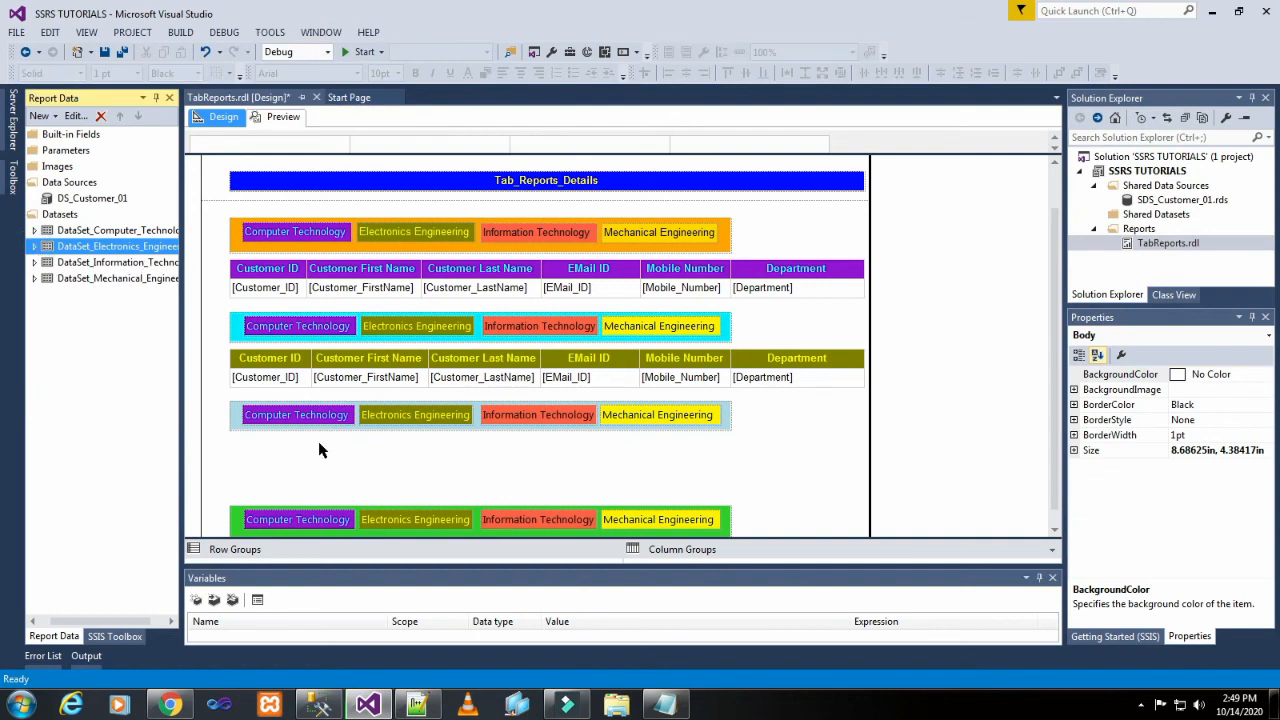
Step: Insert a table below the light blue tab strip and align its left edge with the tables above
right_click(252, 457)
mouse_move(312, 518)
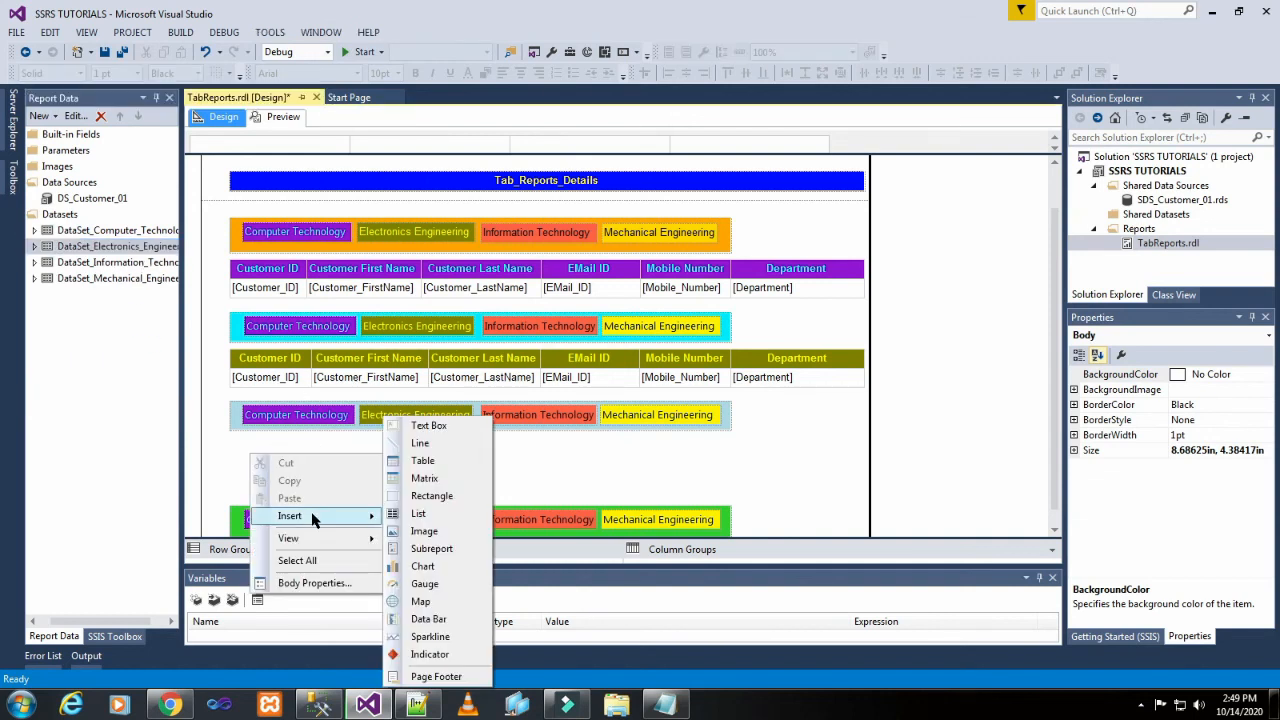
left_click(424, 462)
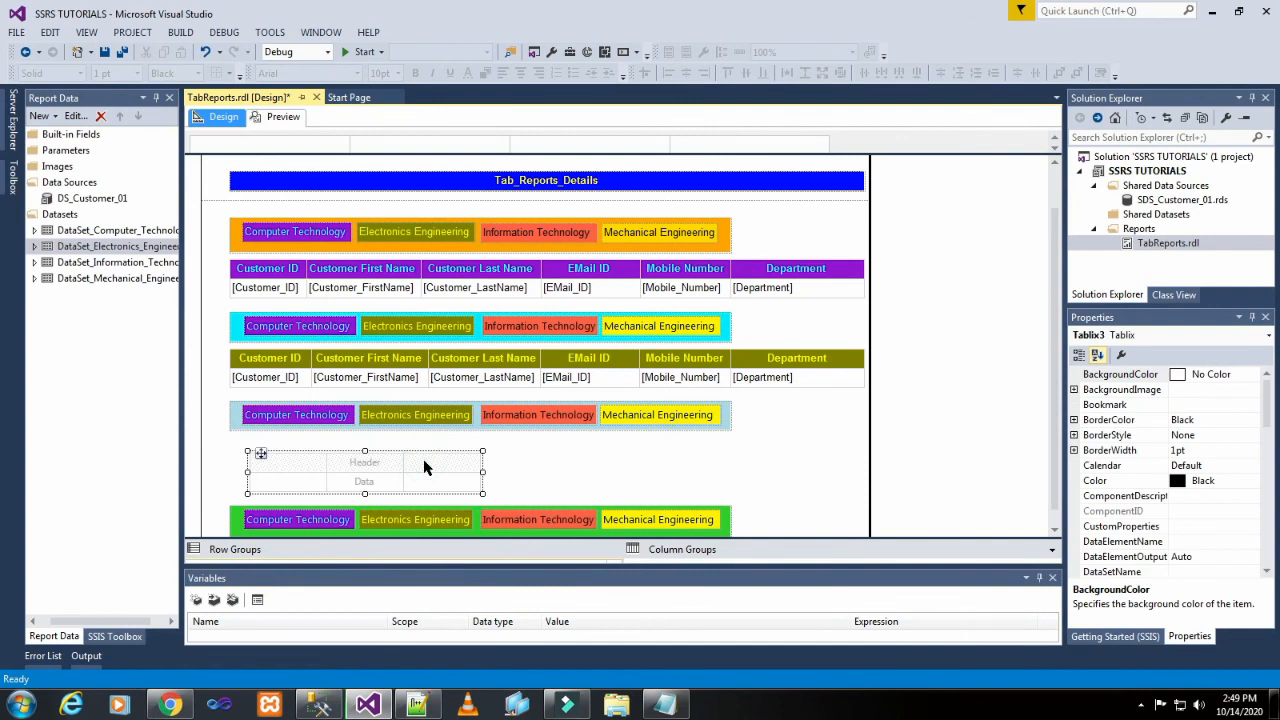
left_click(257, 455)
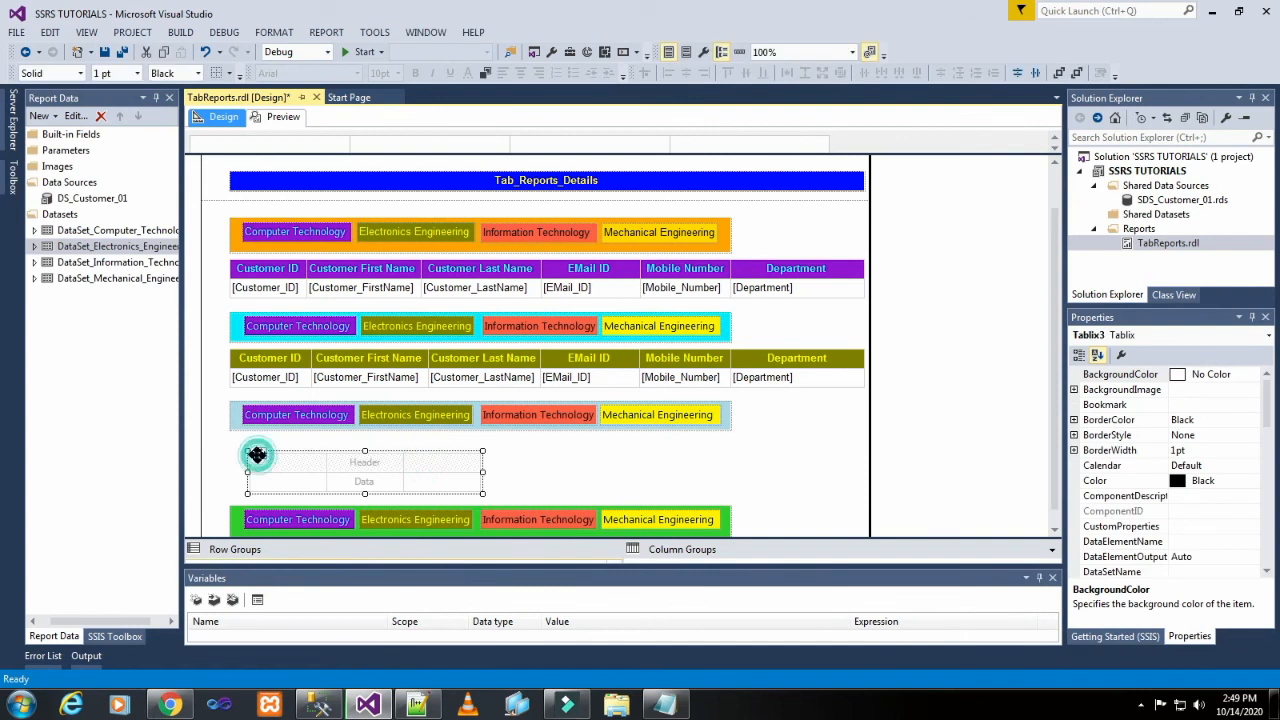
left_click_drag(257, 455, 237, 449)
left_click(546, 468)
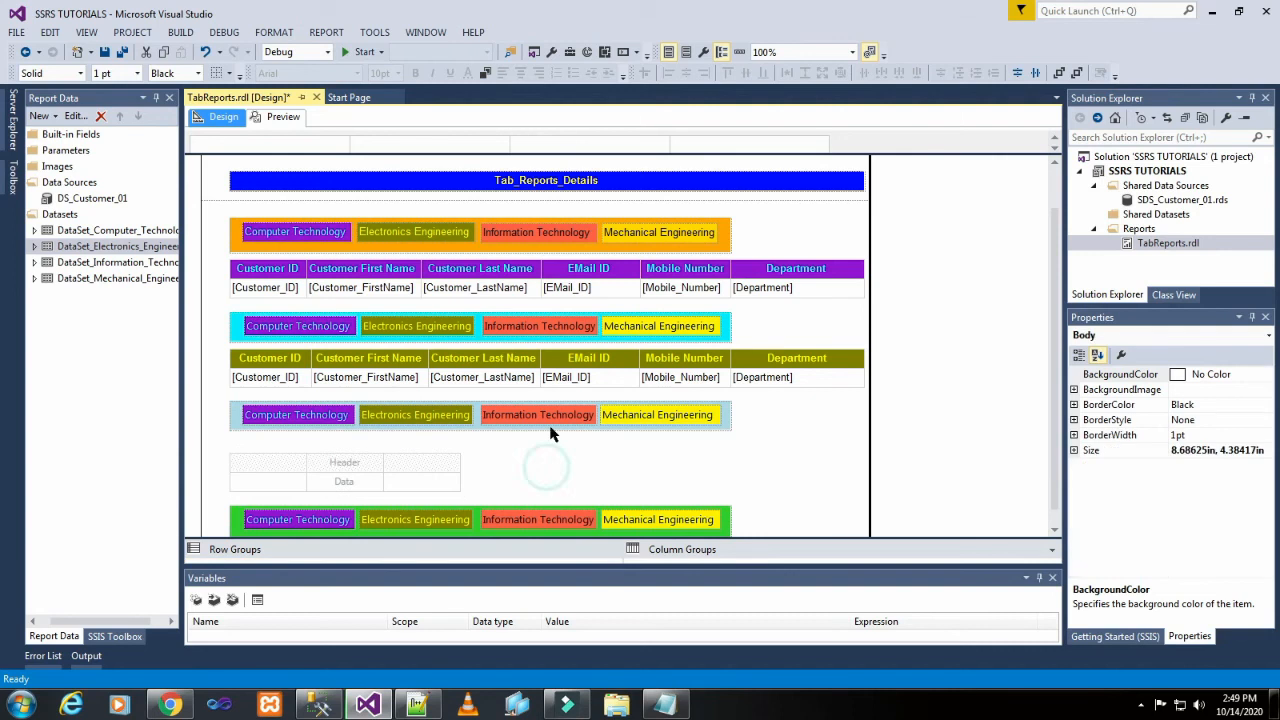
Step: Expand the Information Technology dataset to list its fields
left_click(34, 262)
left_click(99, 279)
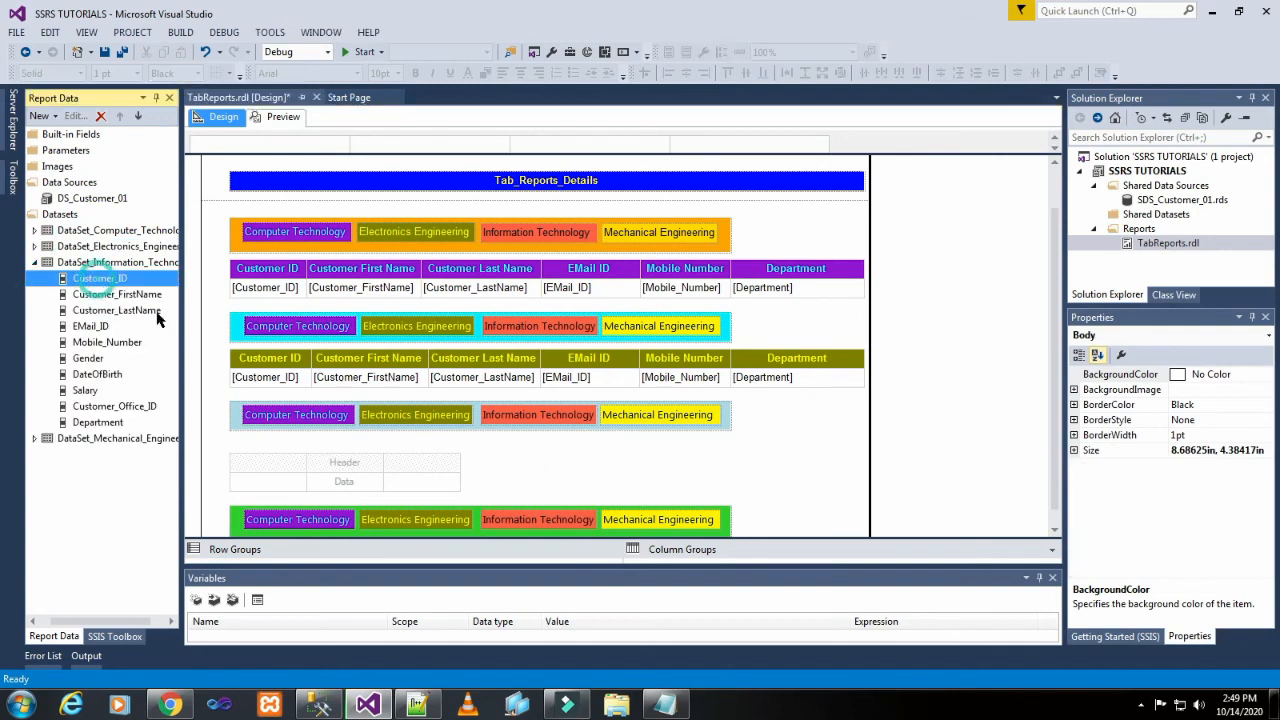
left_click(527, 479)
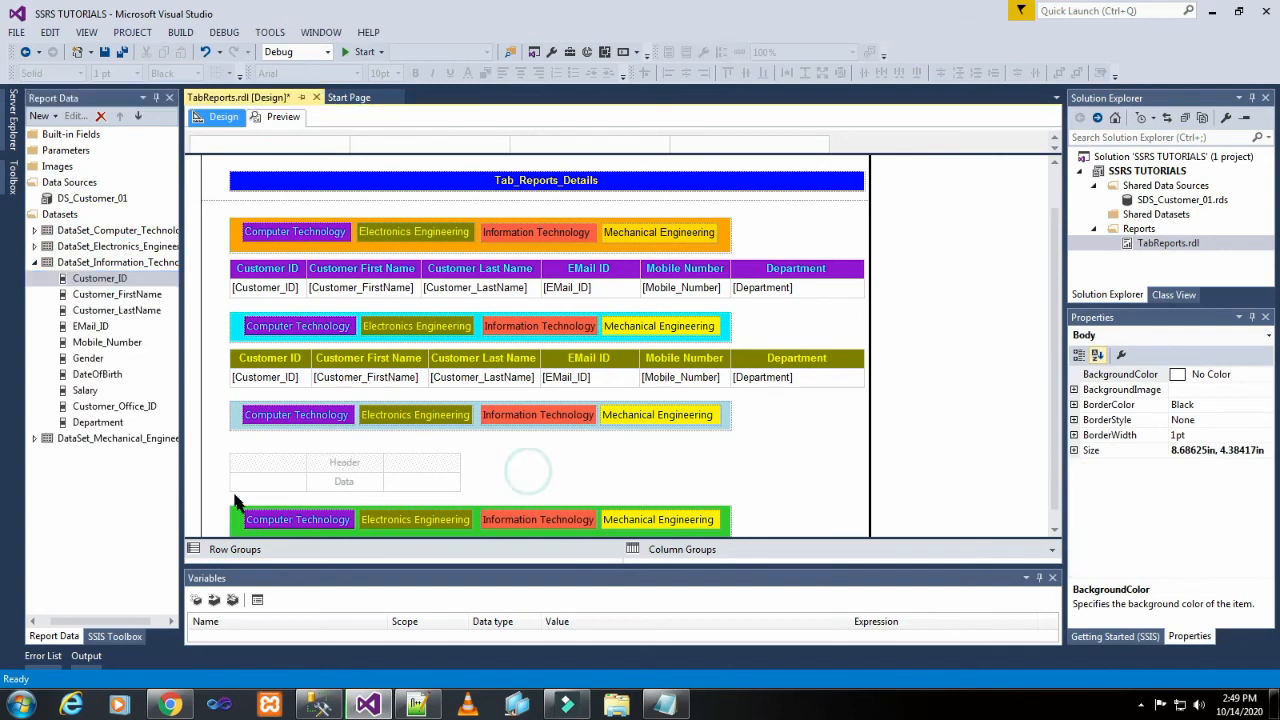
Step: Move the empty table up so it sits directly beneath the light blue tab strip
left_click(238, 463)
left_click(222, 447)
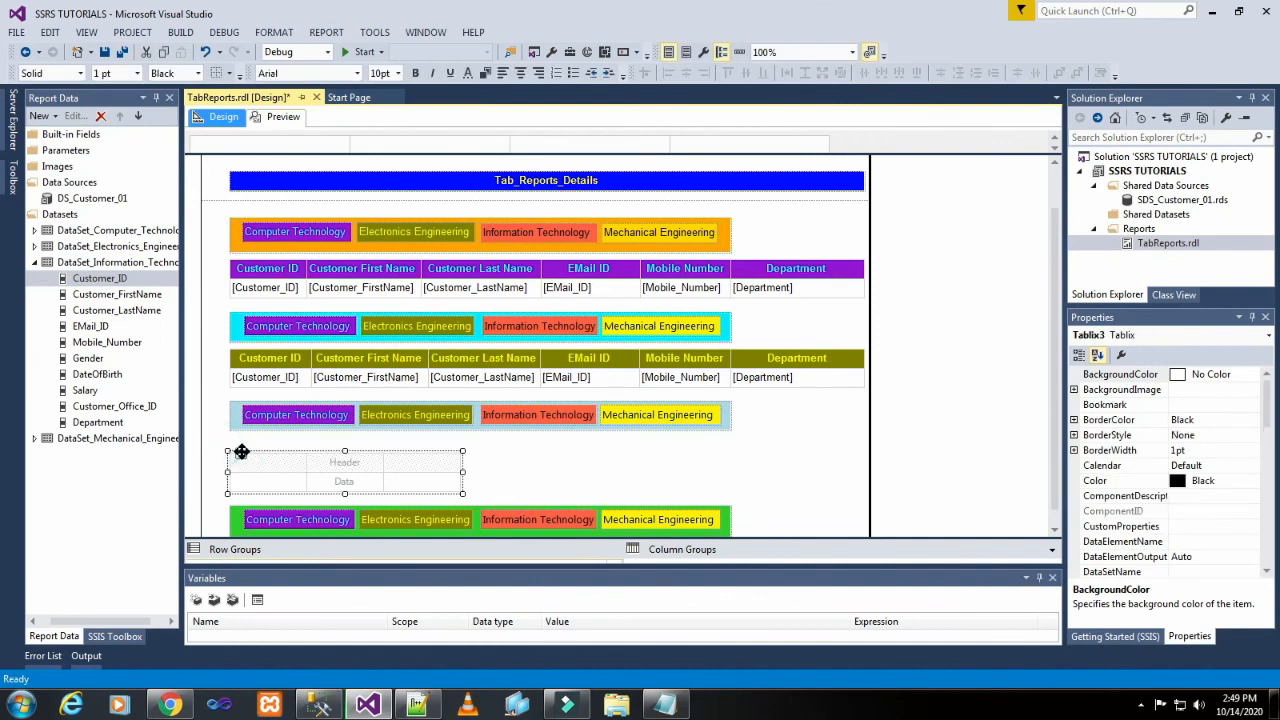
left_click(239, 451)
left_click_drag(239, 451, 239, 437)
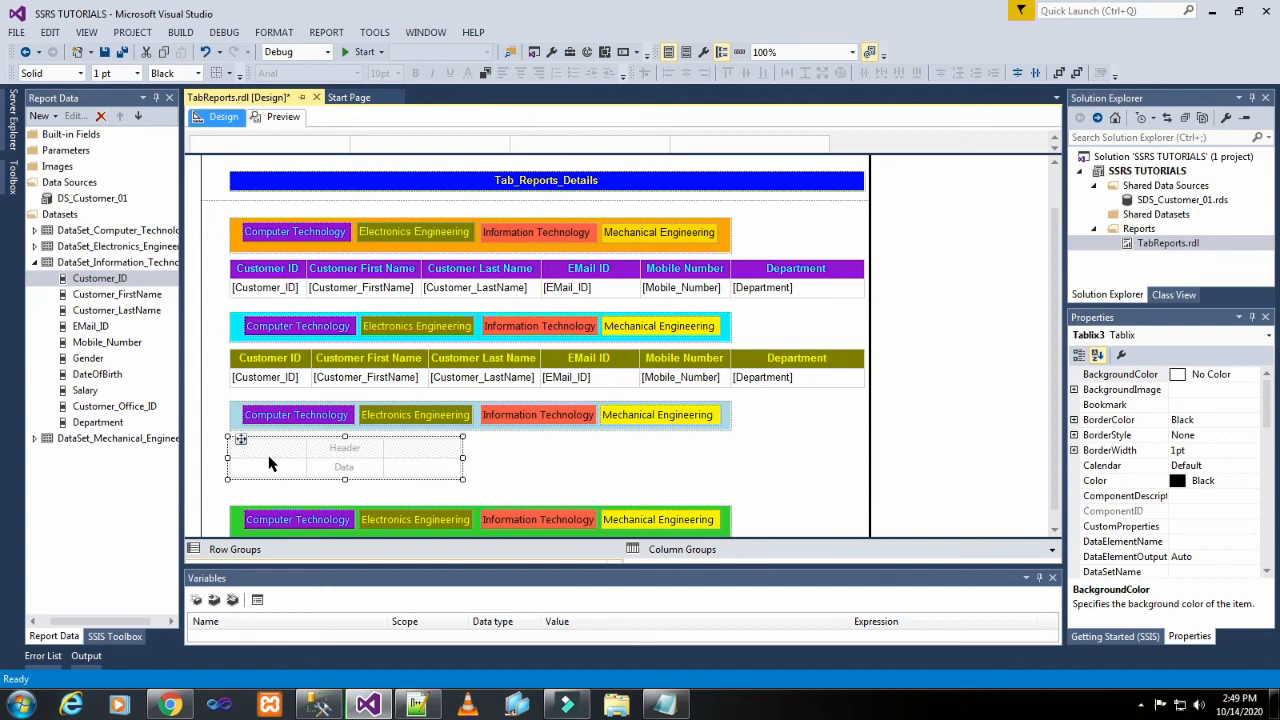
left_click(519, 482)
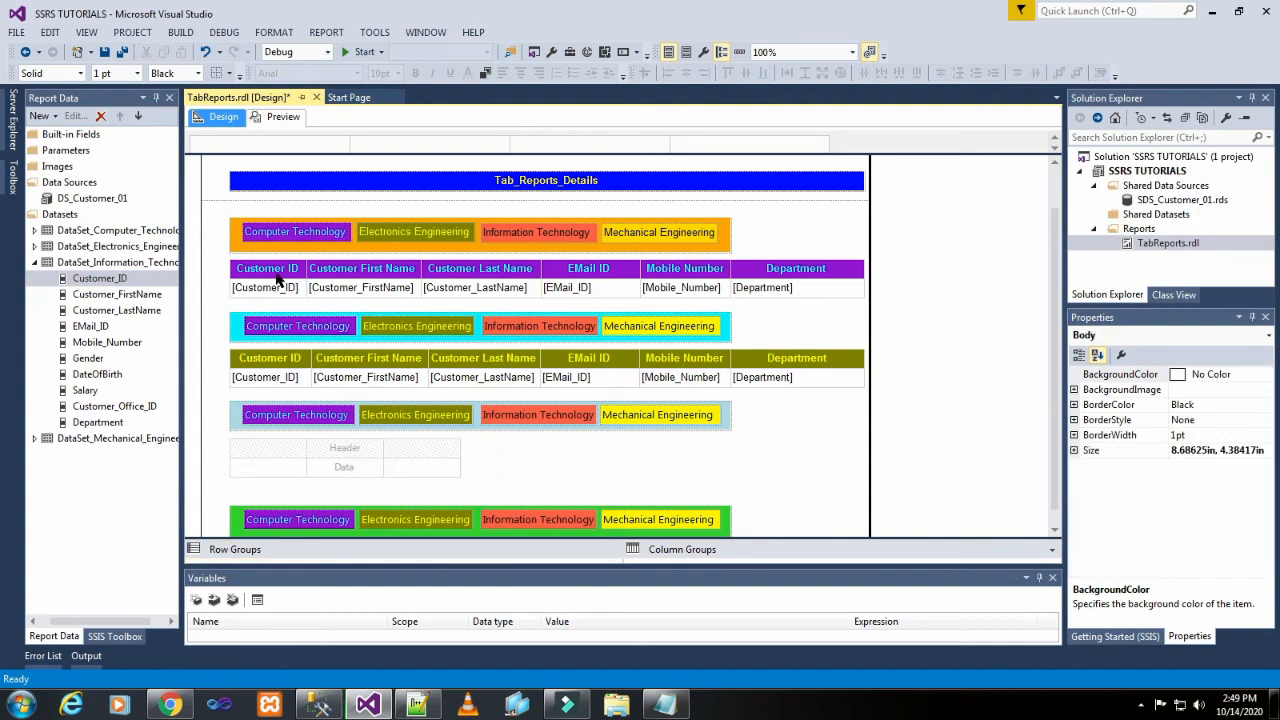
left_click(278, 452)
left_click(221, 436)
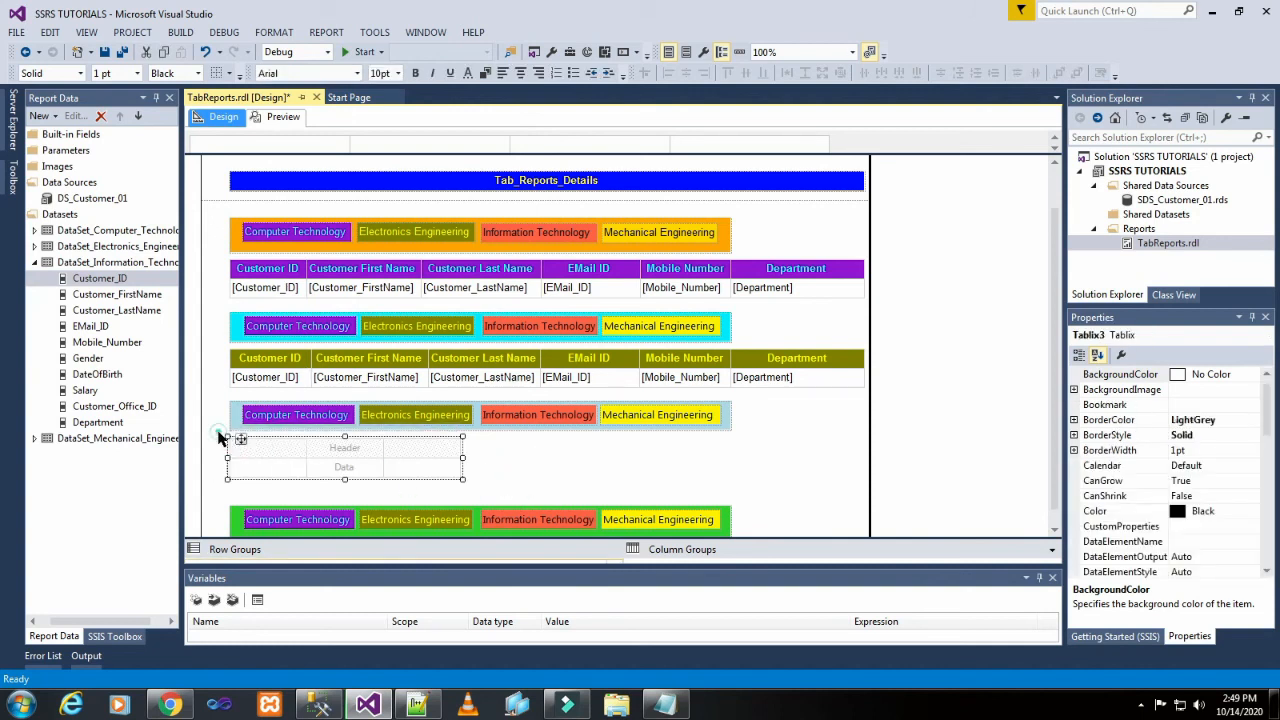
left_click(237, 441)
left_click_drag(237, 441, 242, 445)
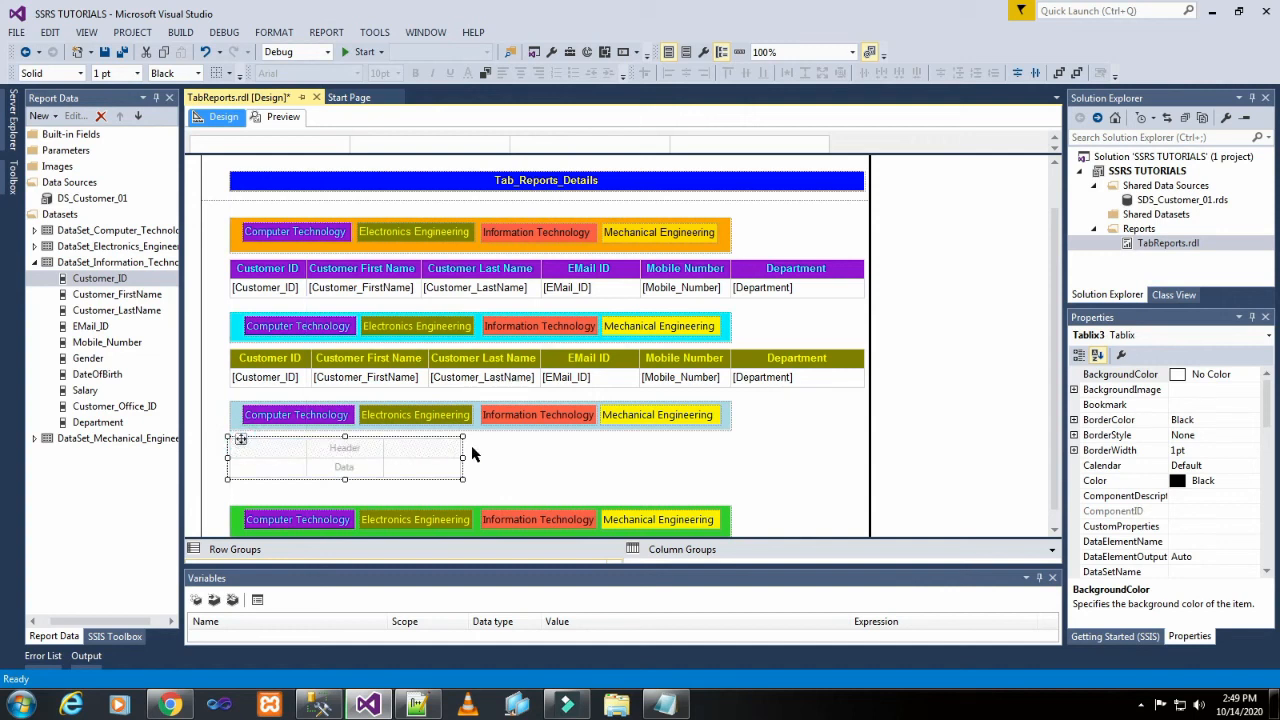
left_click(511, 453)
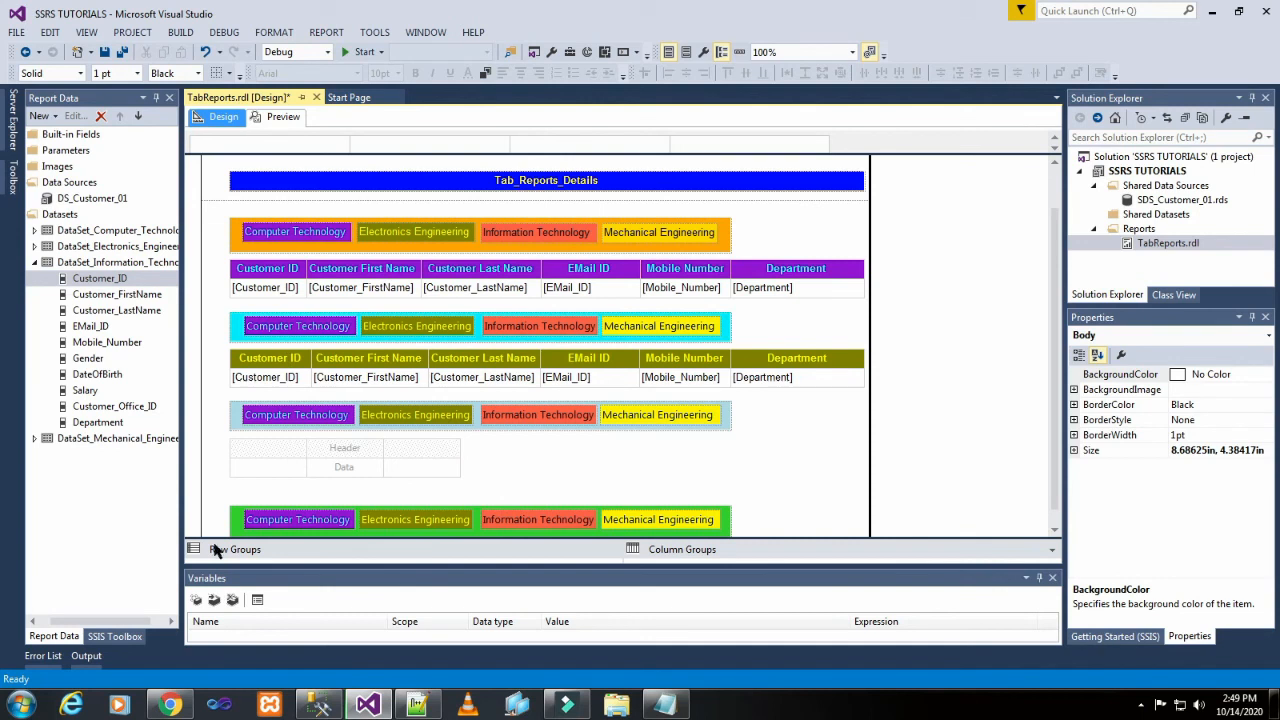
Step: Fill the new table's columns with the dataset's Customer_ID, Customer_FirstName, Customer_LastName, EMail_ID, Mobile_Number and Department fields
left_click_drag(100, 282, 243, 463)
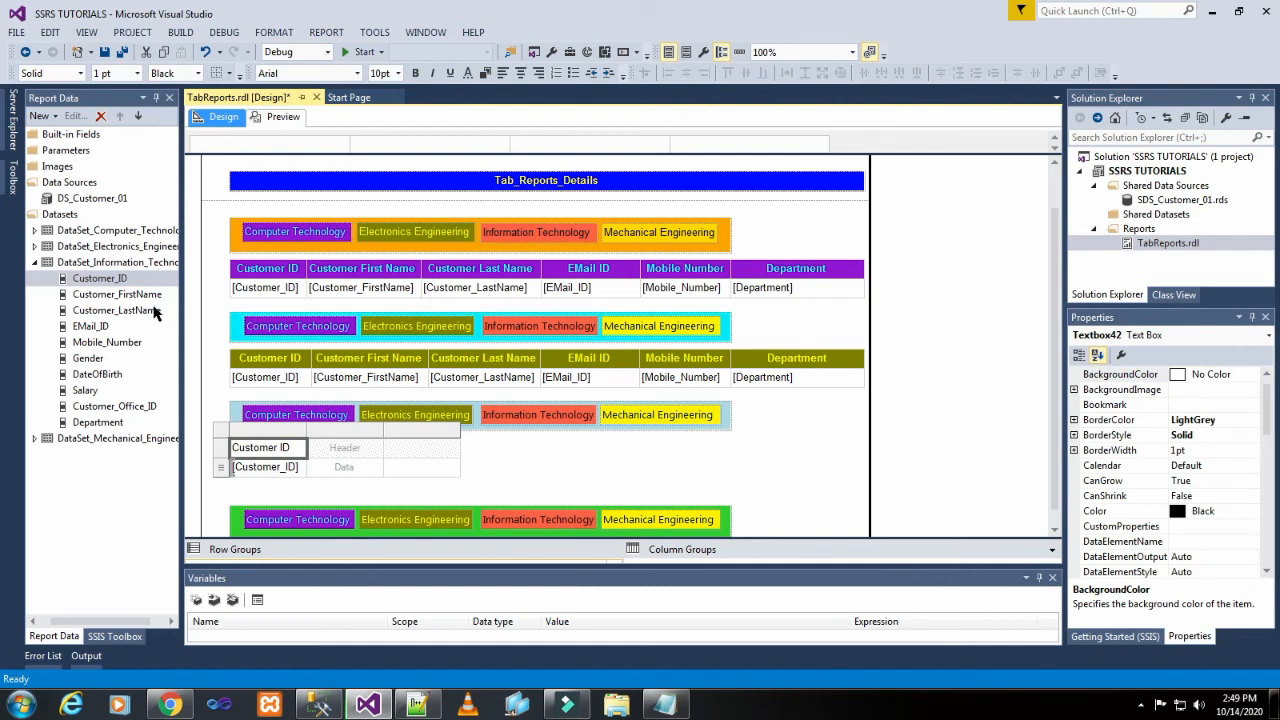
left_click_drag(150, 294, 333, 452)
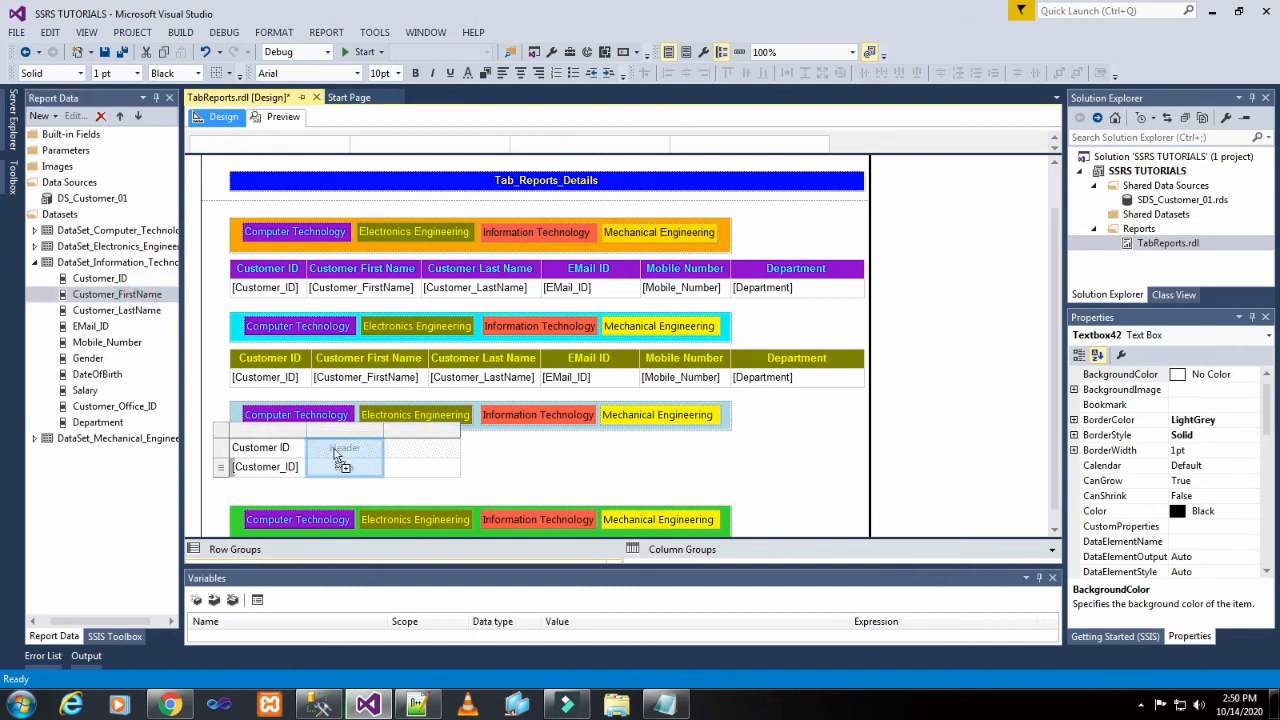
left_click_drag(97, 316, 383, 453)
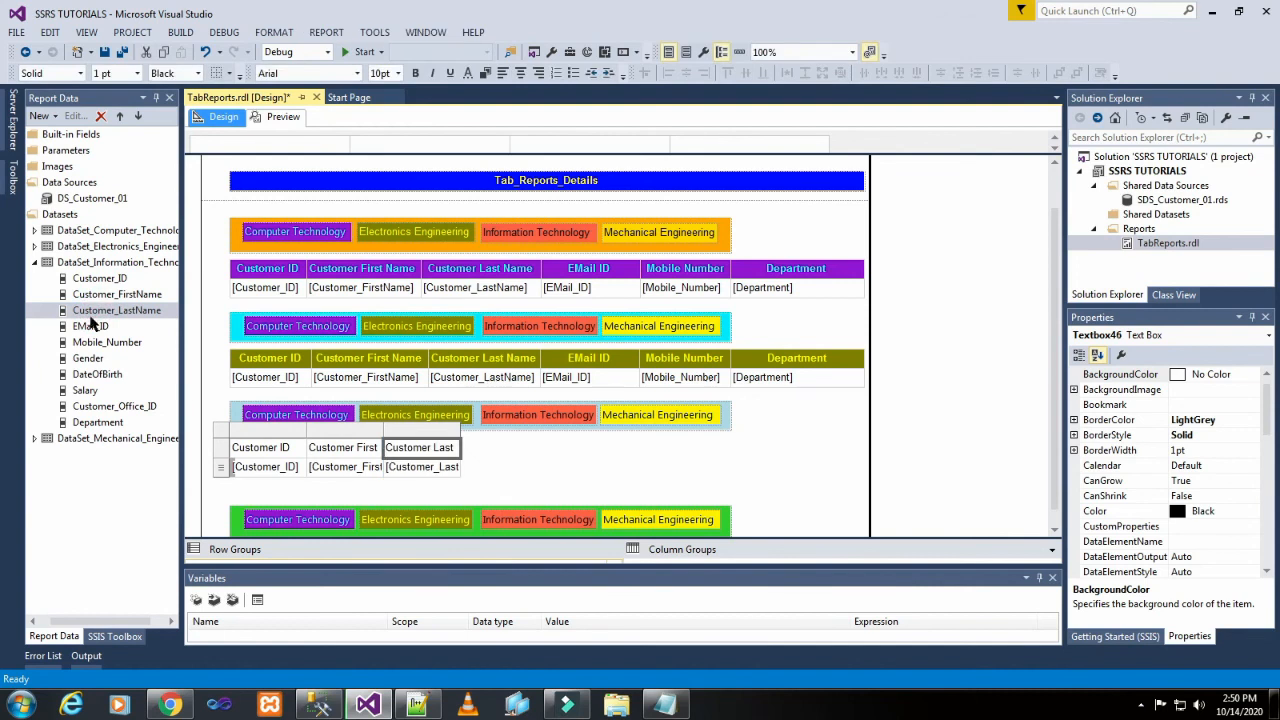
left_click_drag(89, 325, 445, 447)
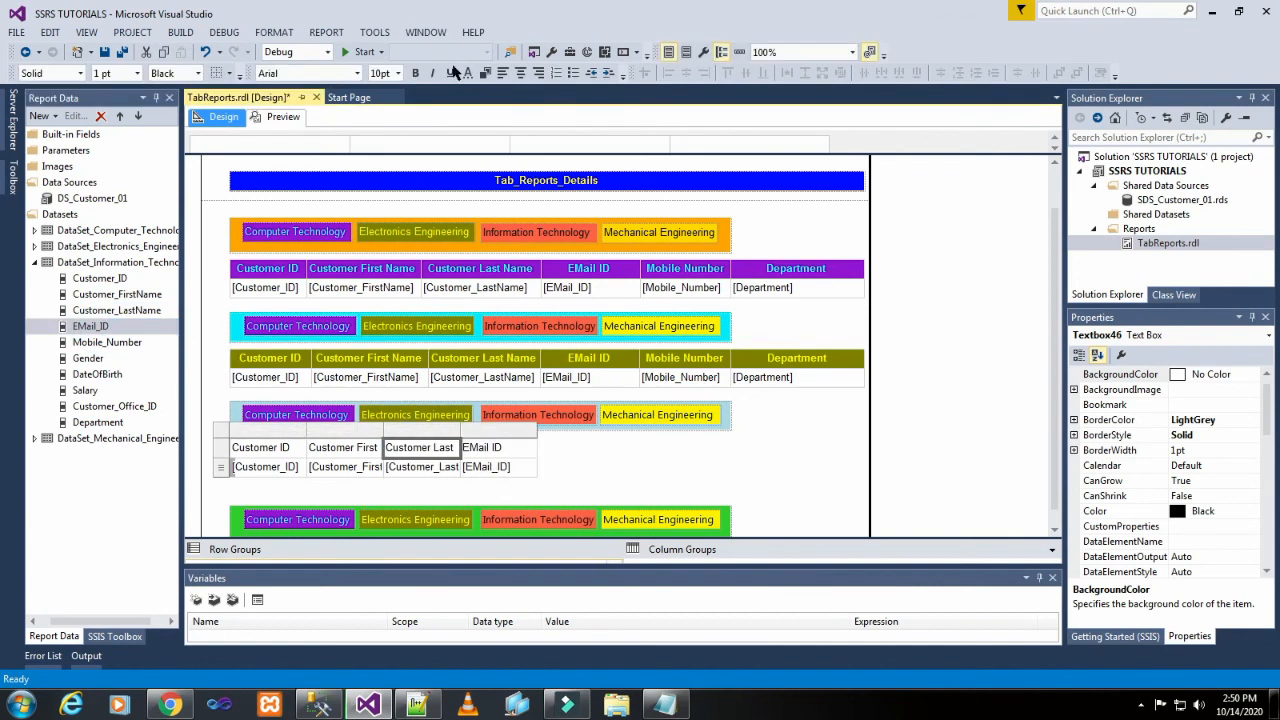
left_click_drag(103, 346, 538, 471)
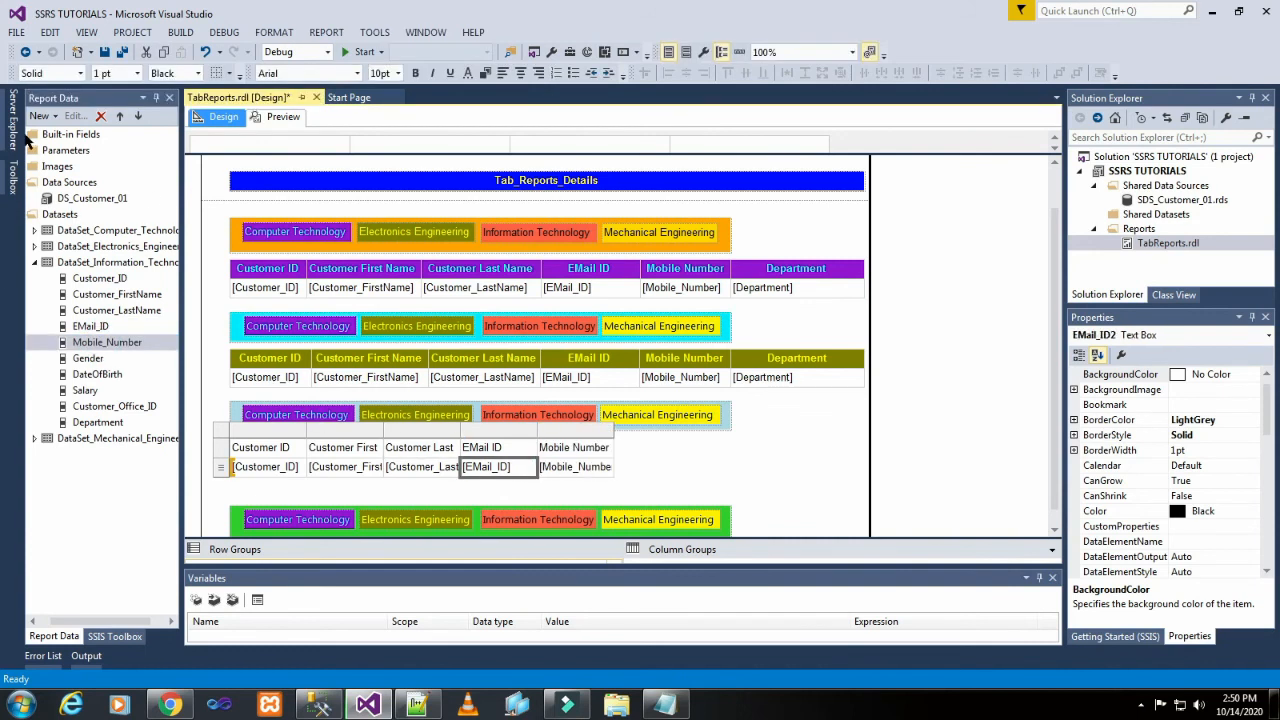
left_click_drag(100, 423, 604, 462)
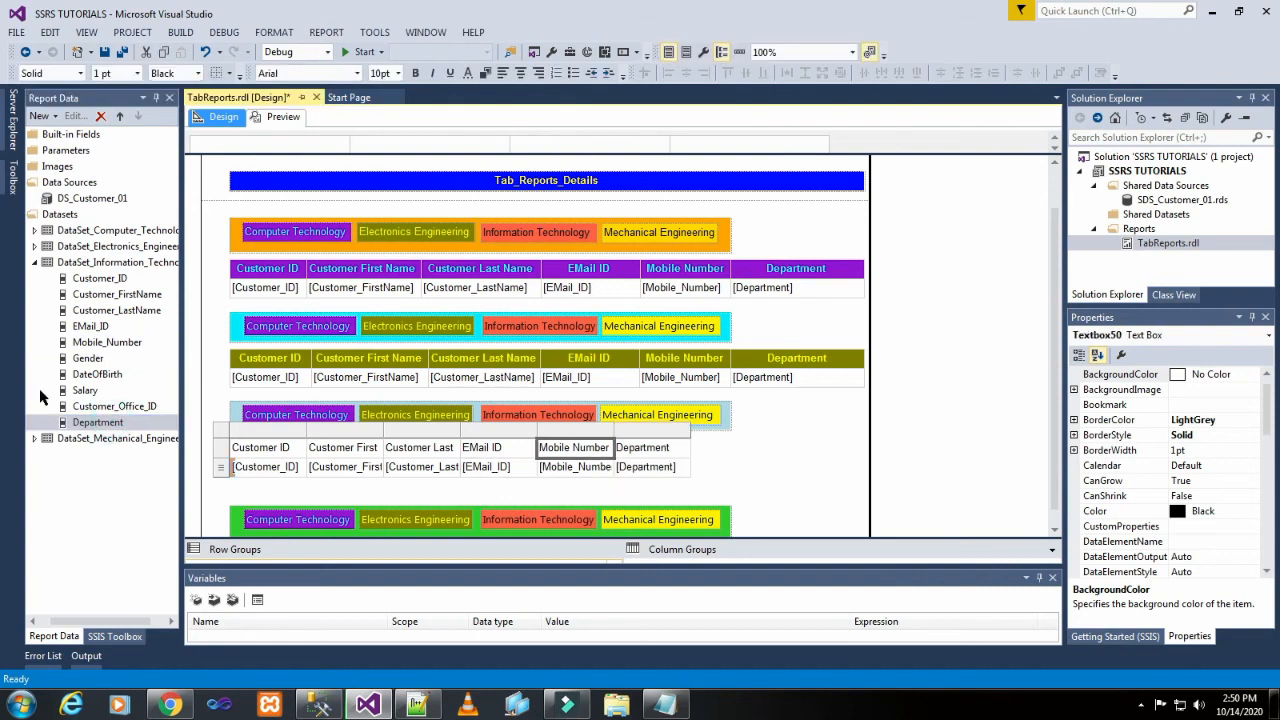
Step: Make the header row of the Information Technology table bold
left_click(221, 448)
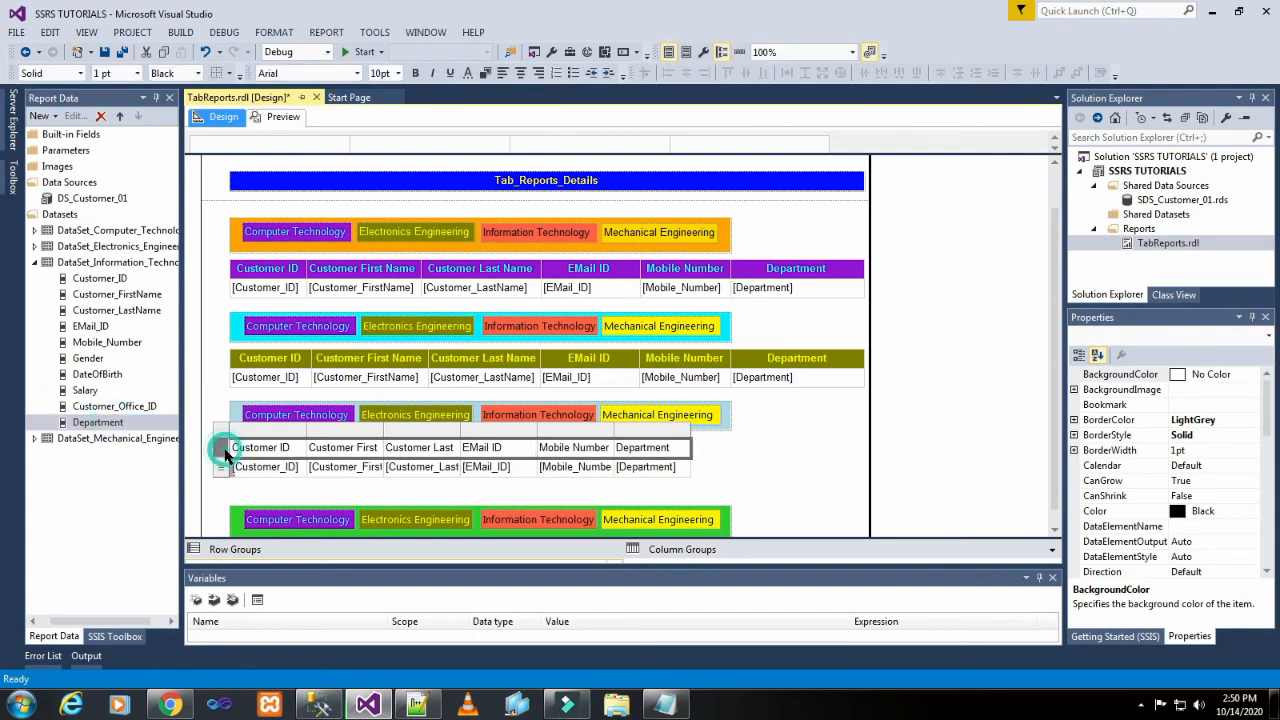
left_click(414, 74)
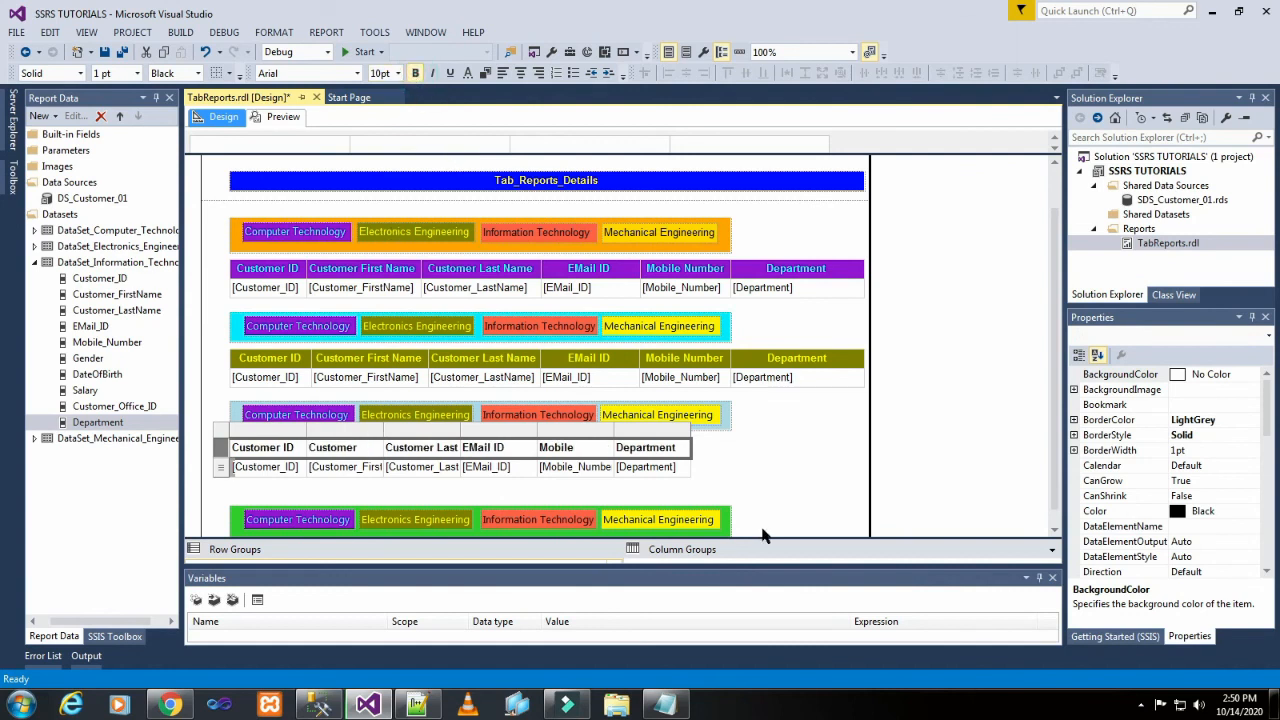
left_click(788, 492)
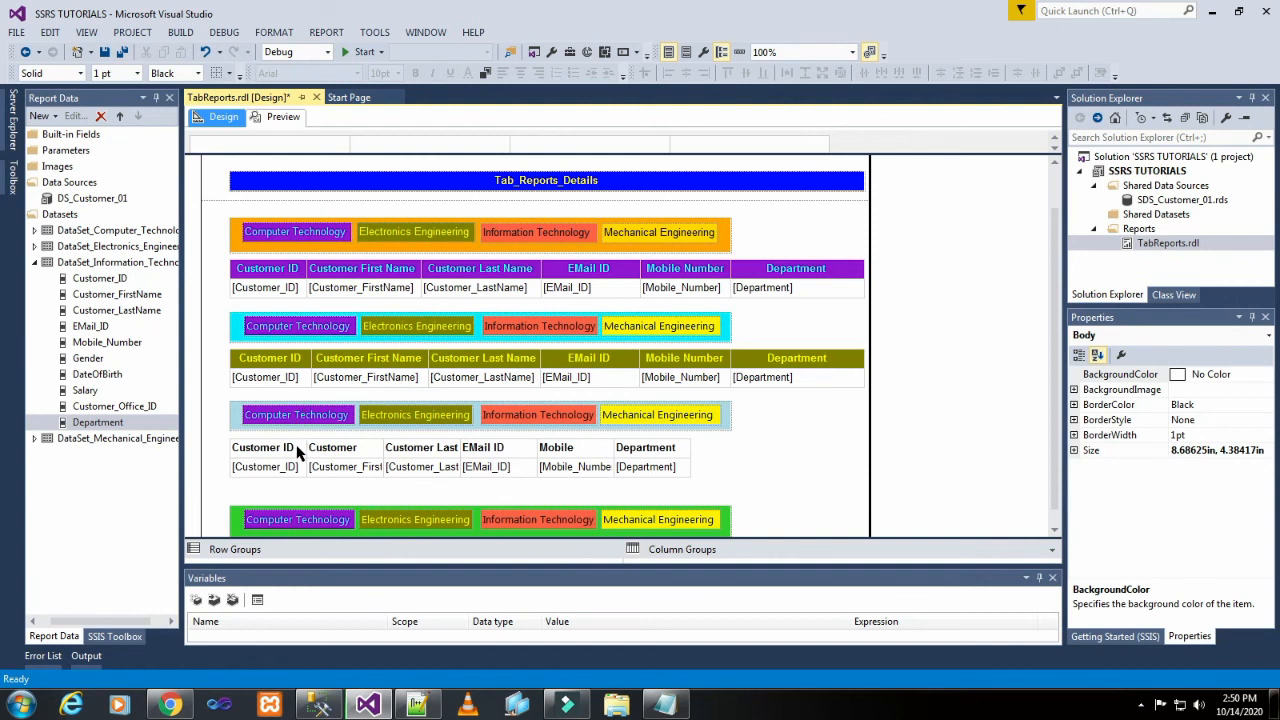
Step: Widen the new table's Customer First Name and Customer Last Name columns to fit their text and match the first table
left_click(297, 452)
left_click(307, 433)
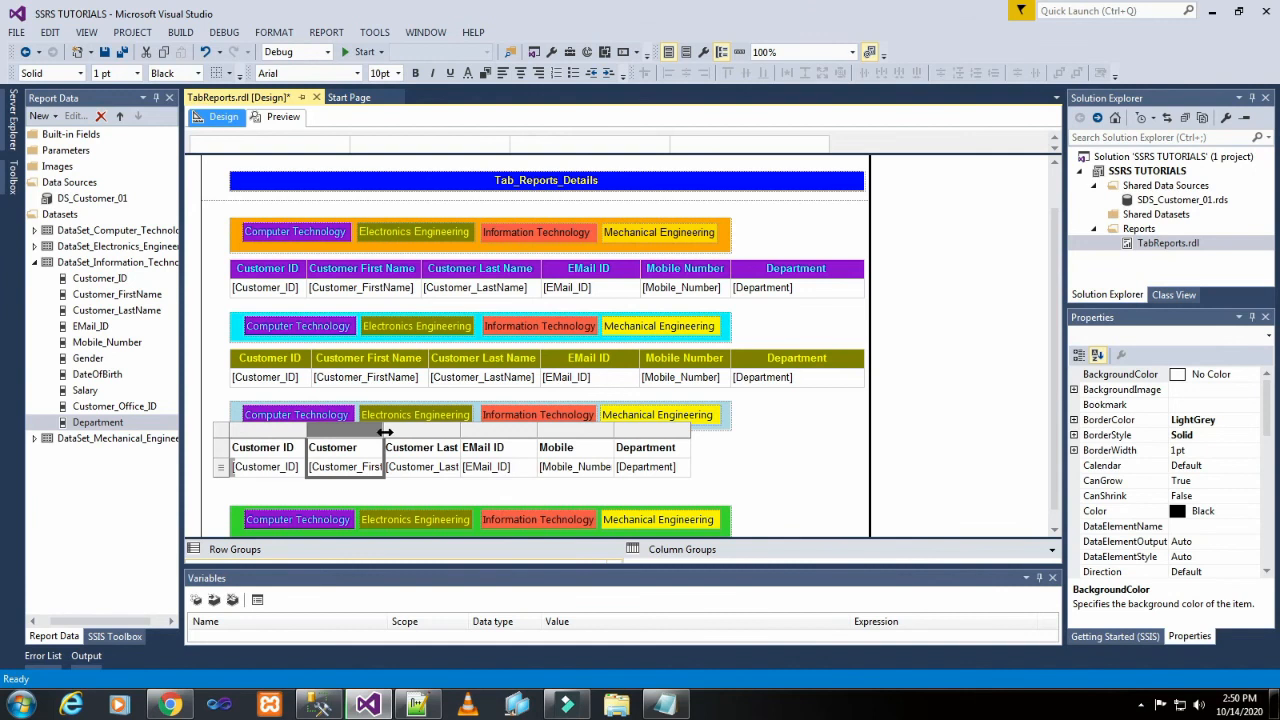
left_click_drag(385, 431, 421, 432)
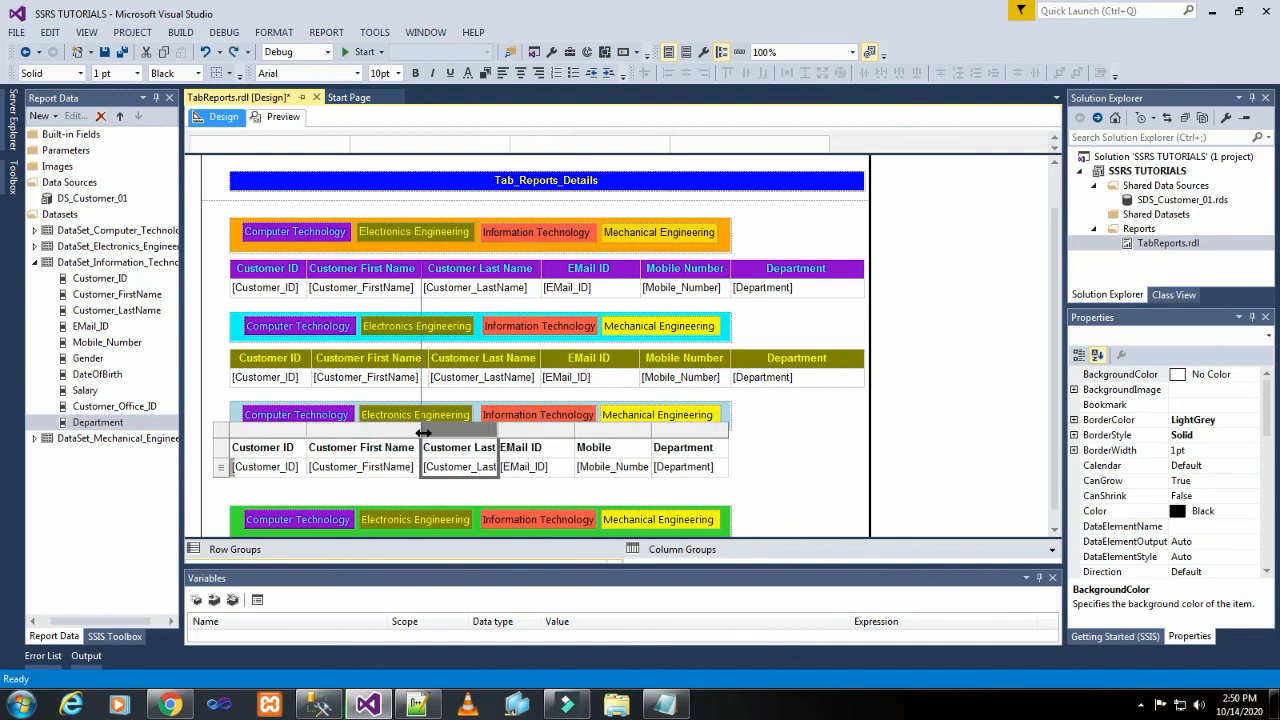
left_click_drag(423, 432, 413, 432)
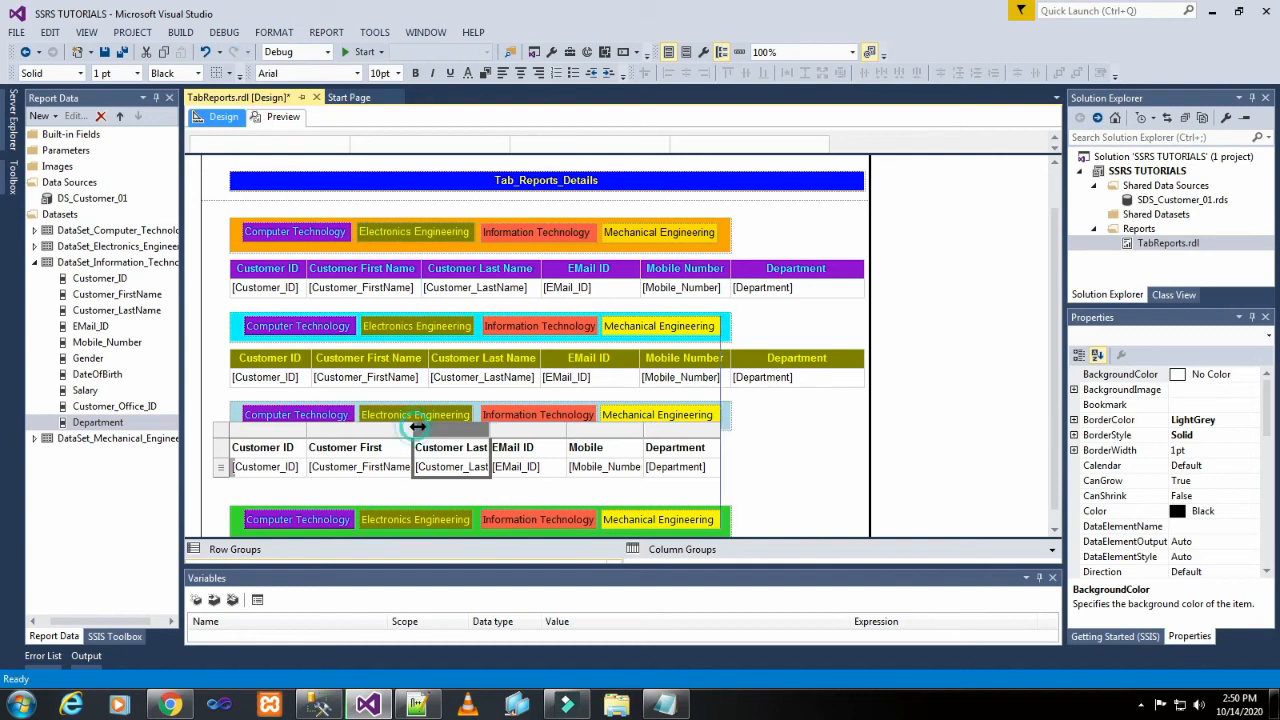
left_click_drag(416, 431, 535, 437)
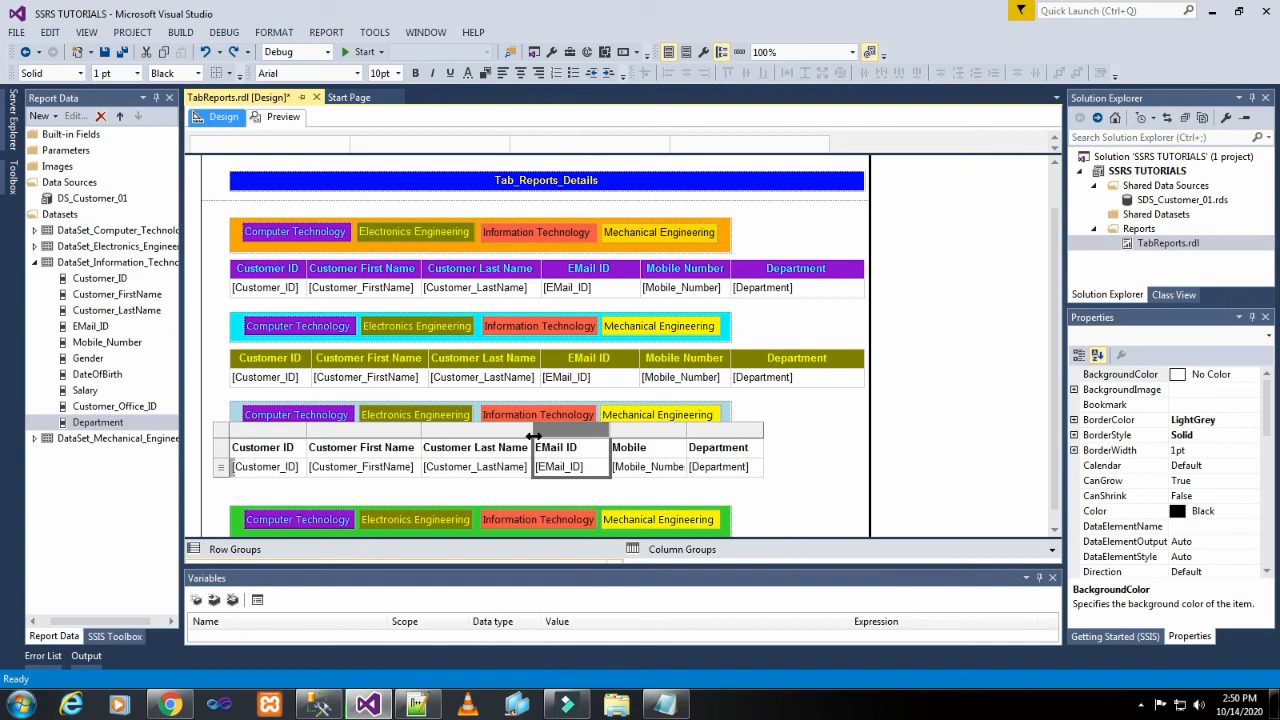
left_click(613, 432)
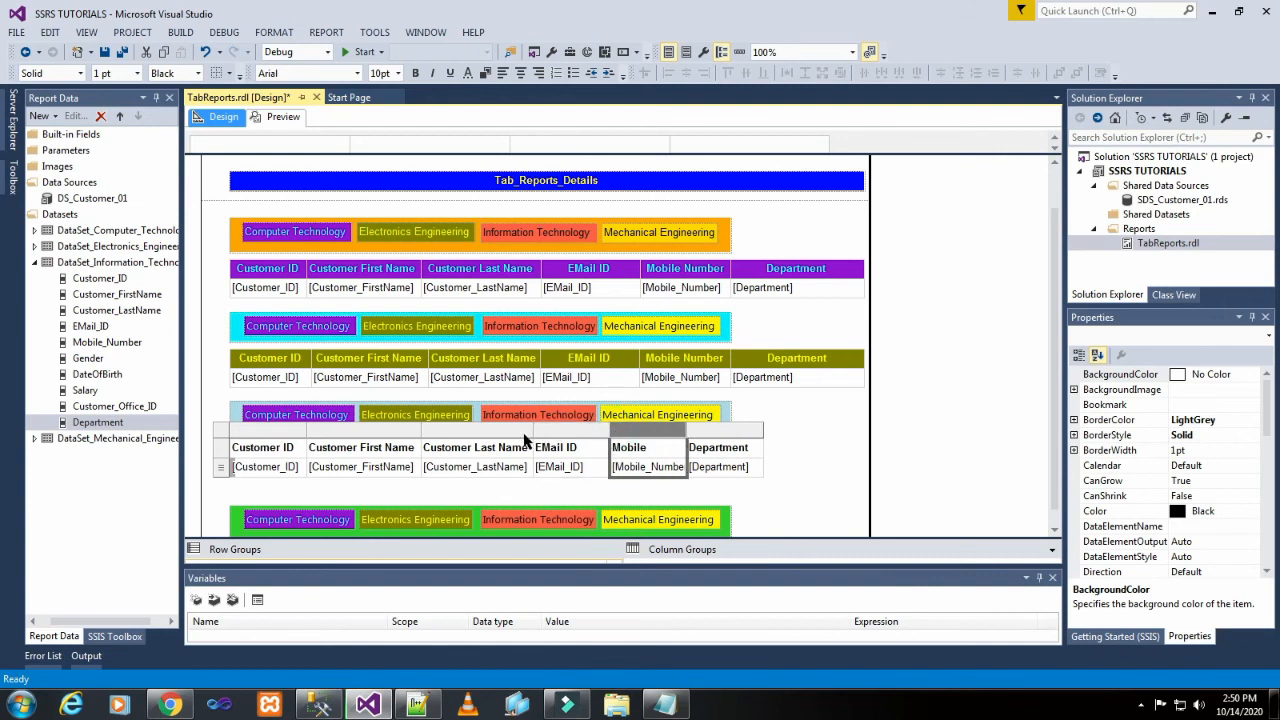
left_click_drag(532, 431, 539, 431)
Step: Widen the new table's EMail ID, Mobile Number and Department columns to line up with the tables above
left_click(568, 440)
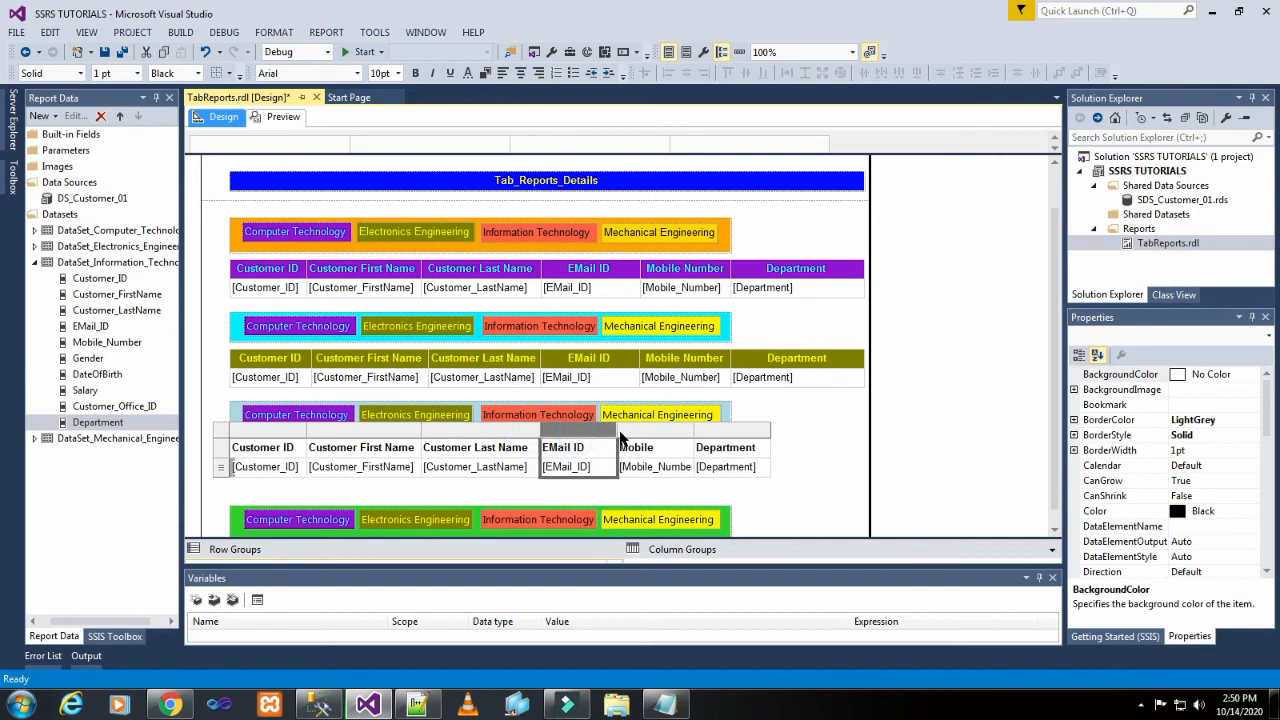
left_click_drag(617, 431, 634, 432)
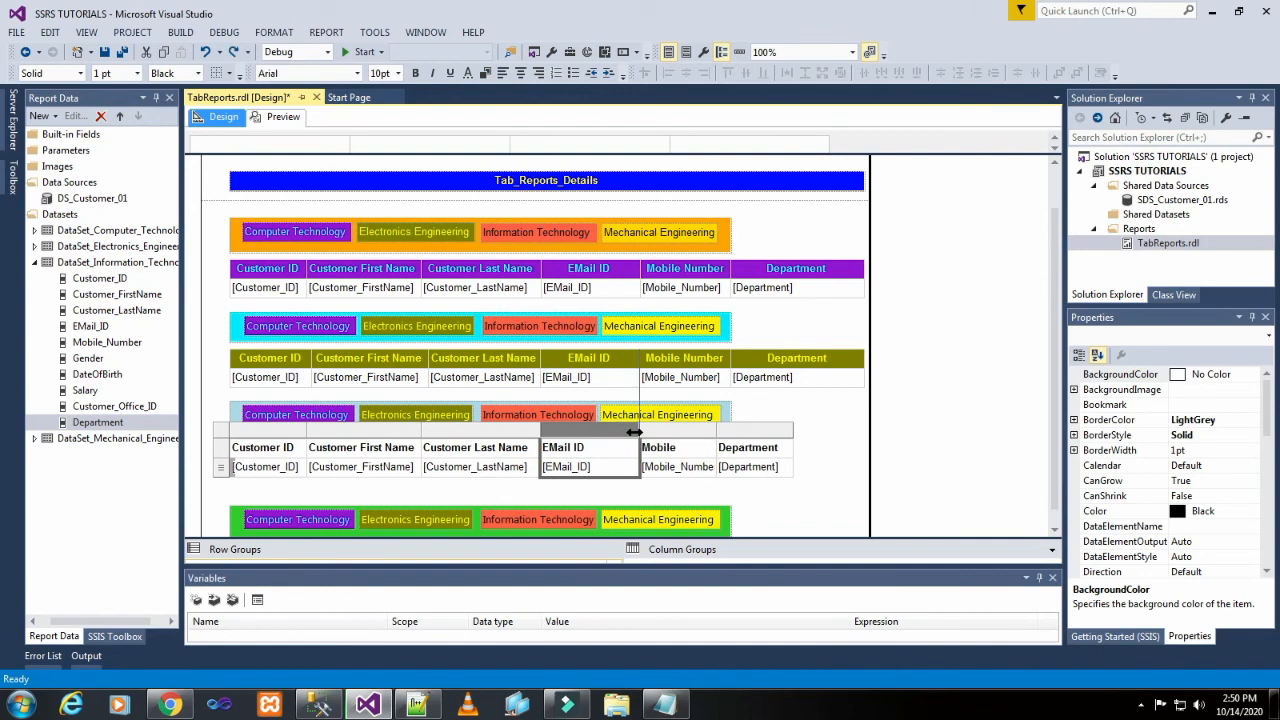
left_click(712, 431)
left_click_drag(716, 431, 731, 430)
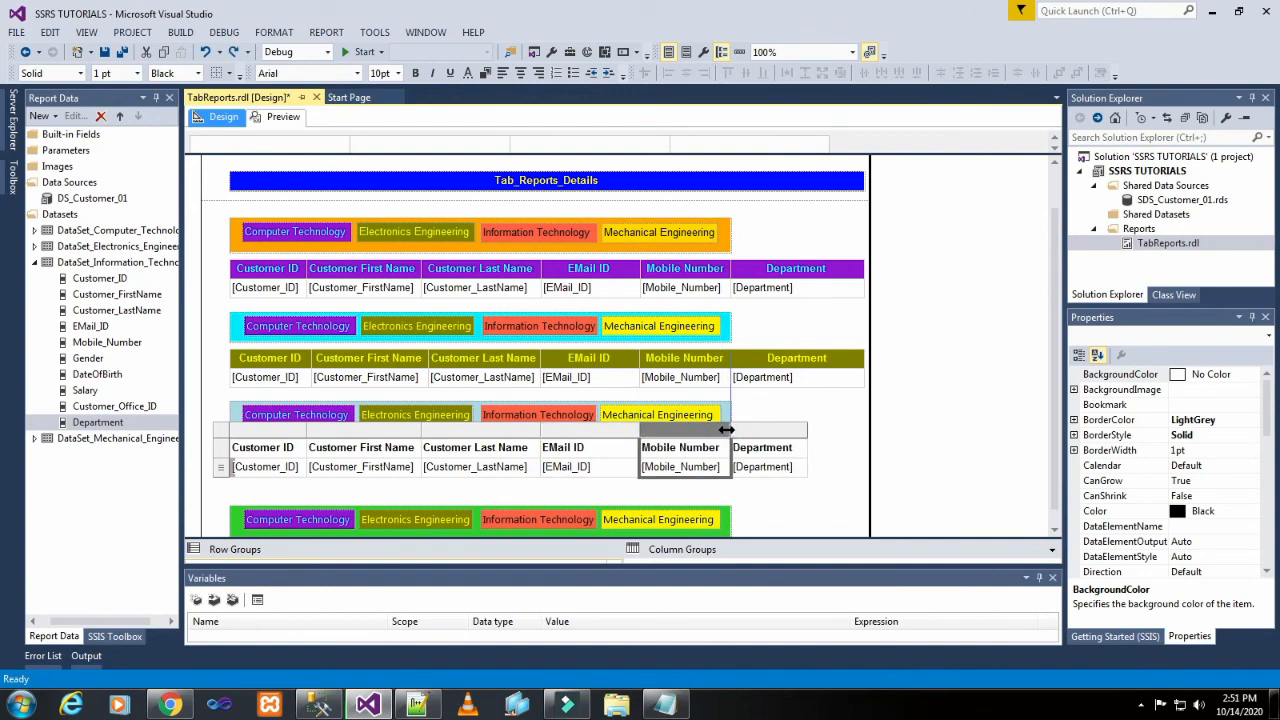
left_click(806, 437)
left_click_drag(807, 432, 857, 434)
left_click(812, 512)
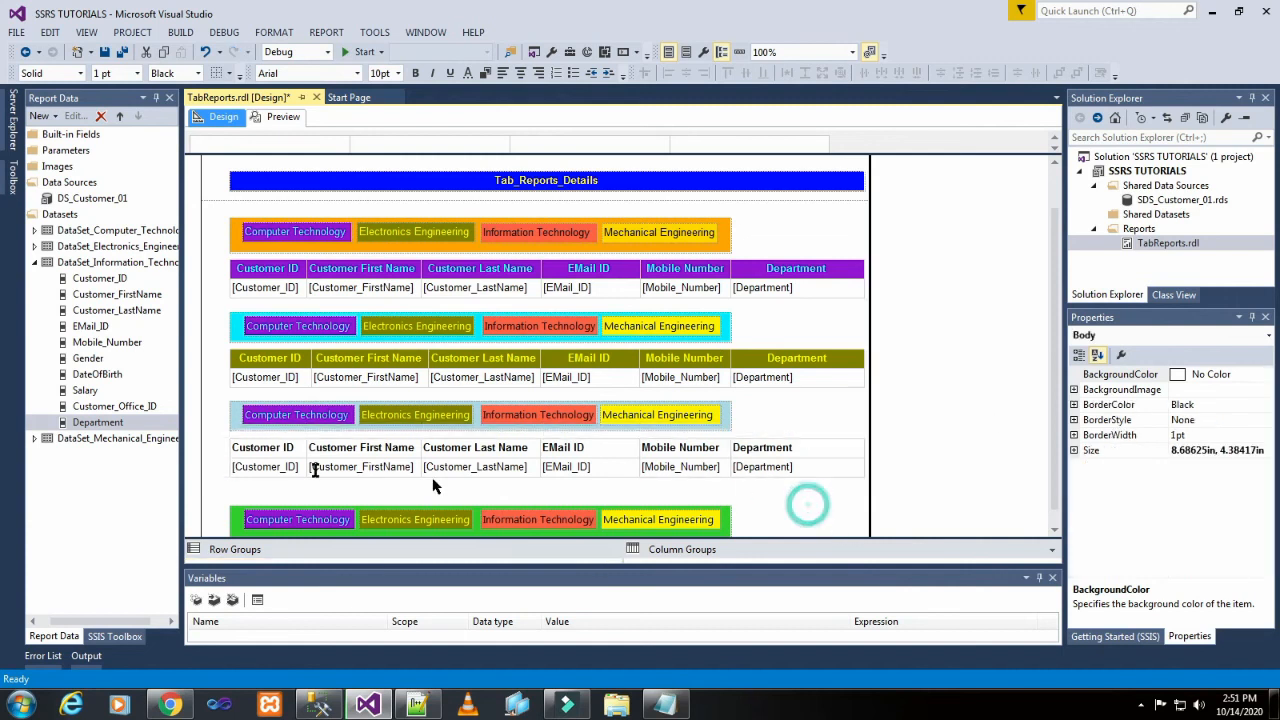
Step: Centre the text in the header row of the Information Technology table
left_click(241, 446)
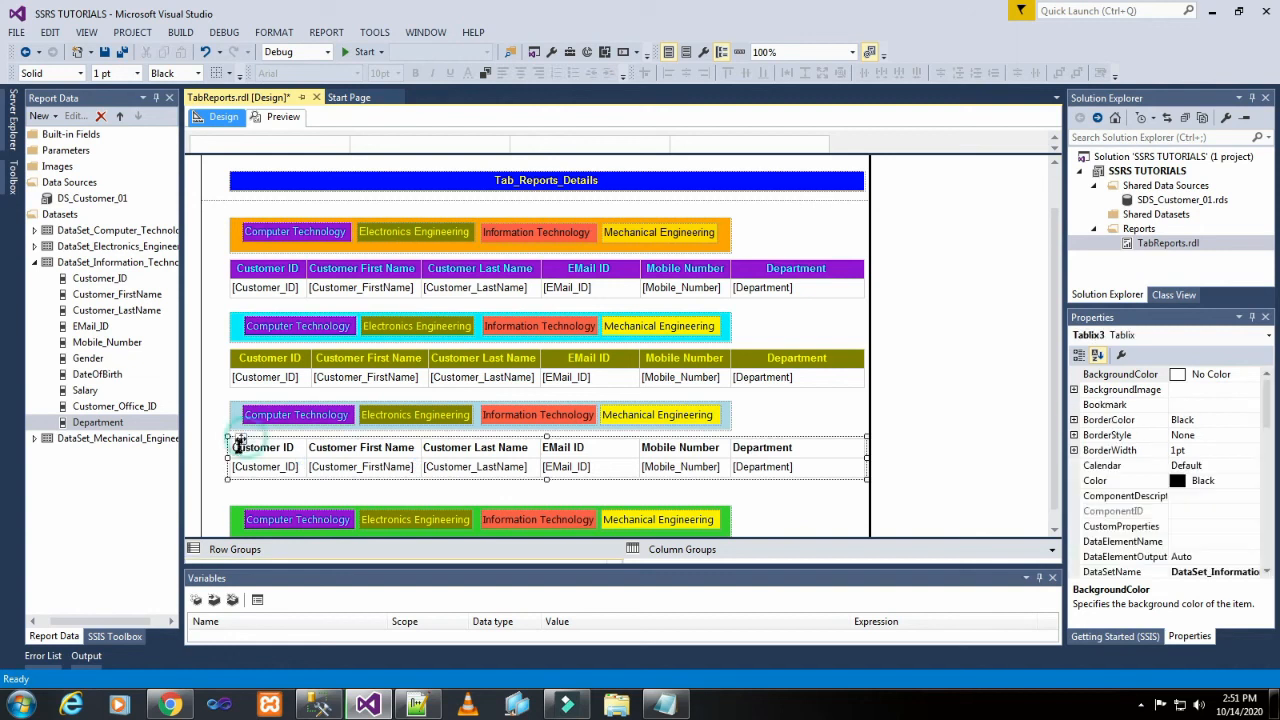
left_click(224, 452)
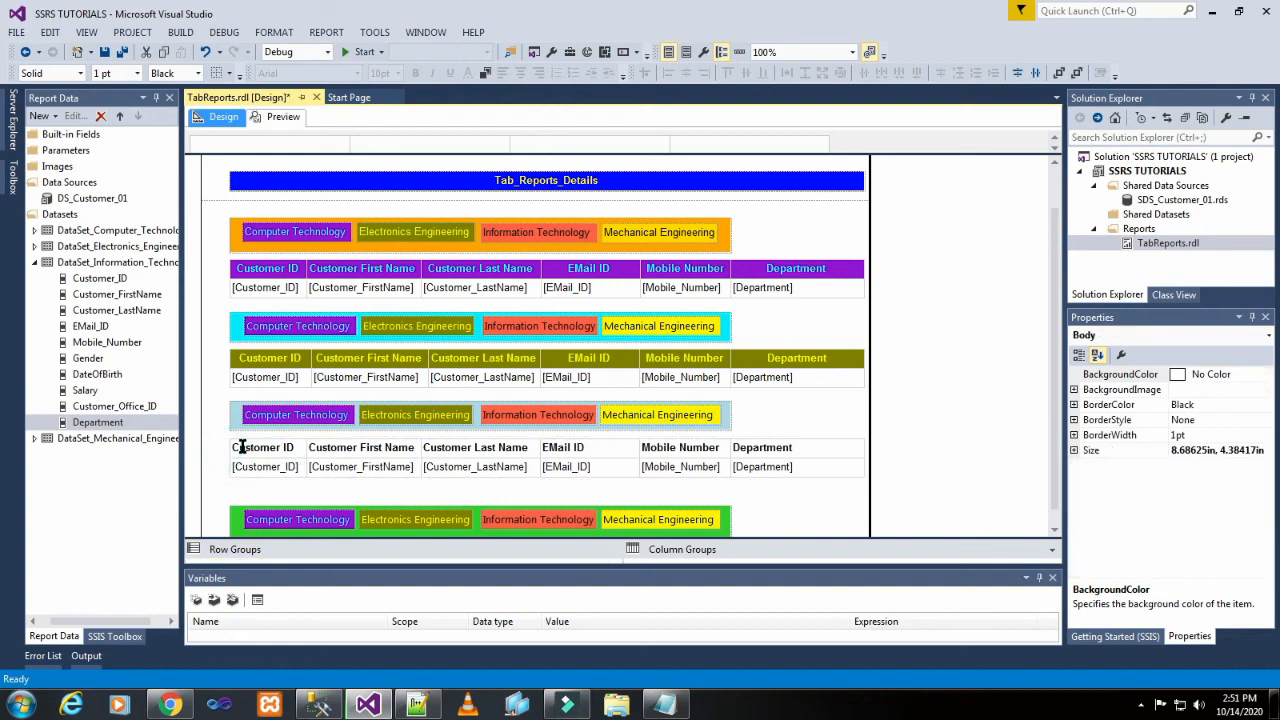
left_click(236, 448)
left_click(221, 447)
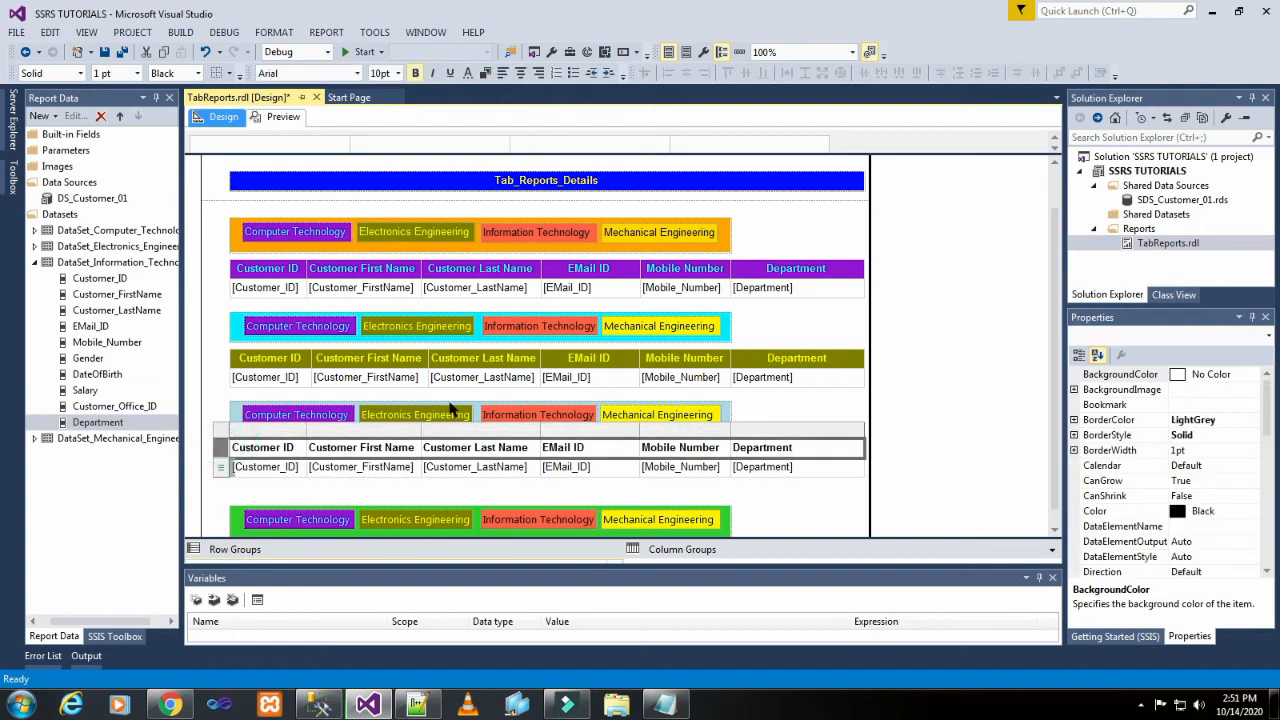
left_click(520, 73)
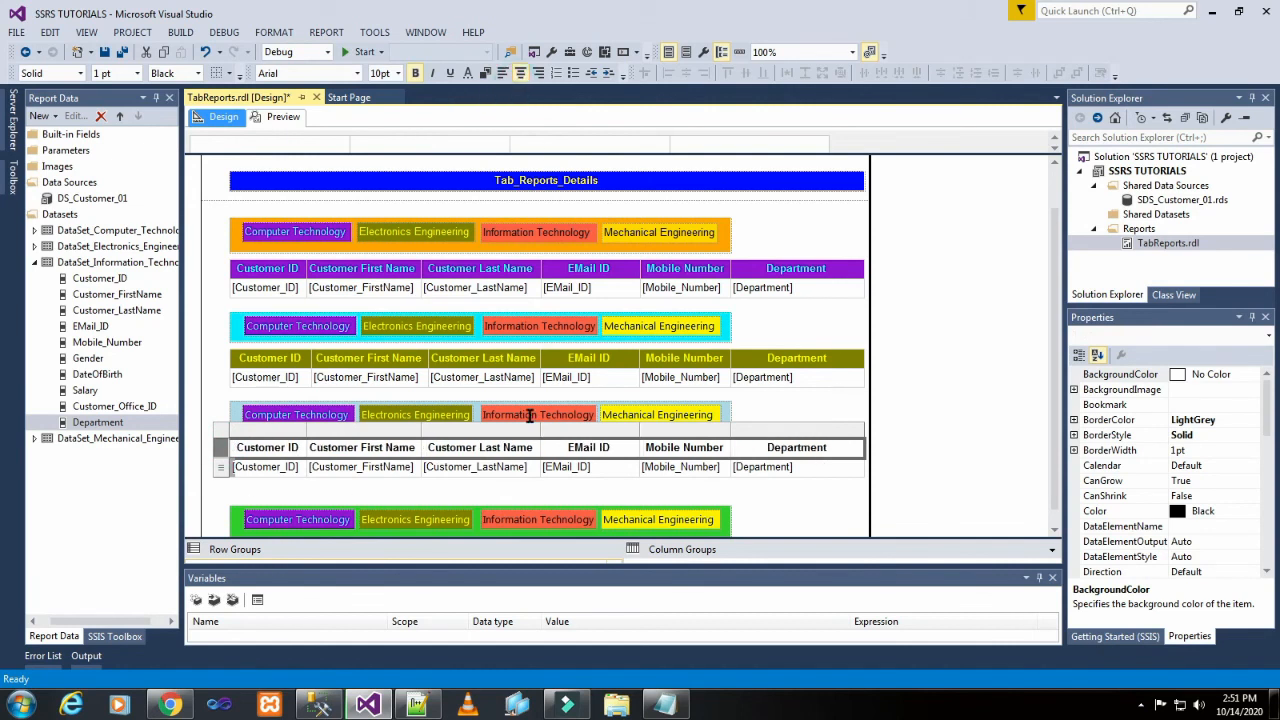
Step: Fill the header row of the Information Technology table with the Tomato background colour
left_click(485, 73)
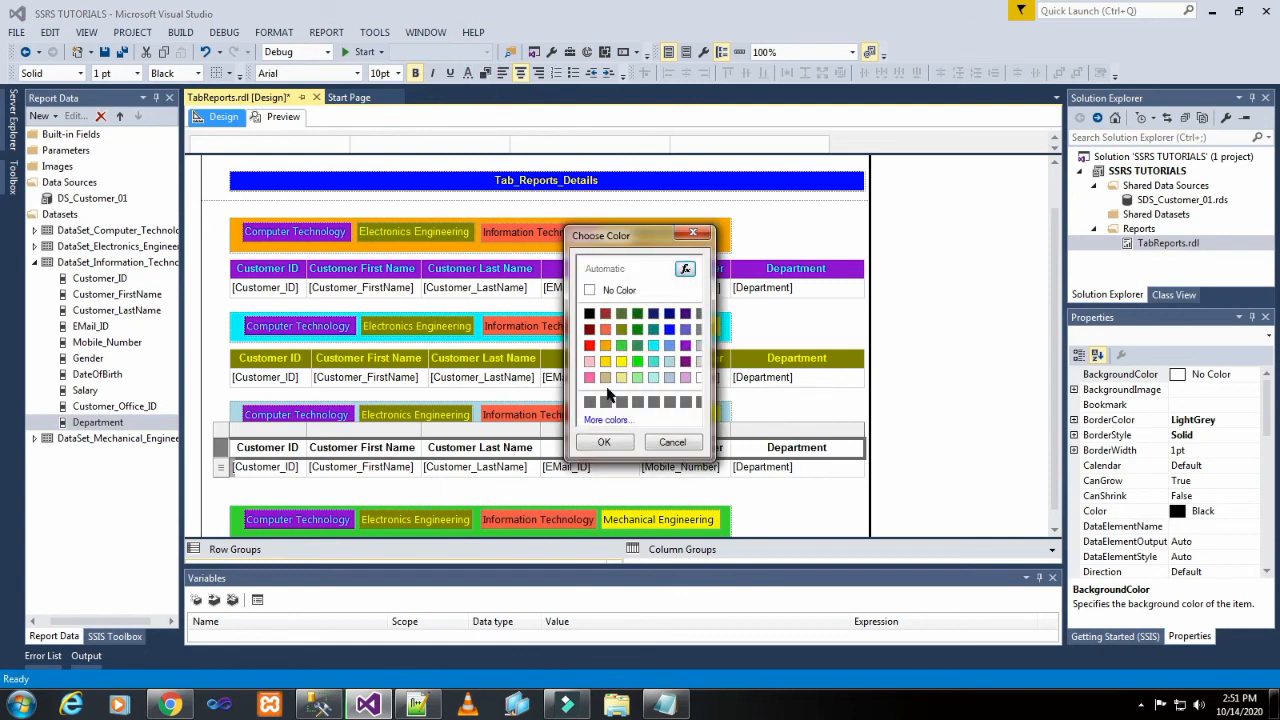
left_click(606, 331)
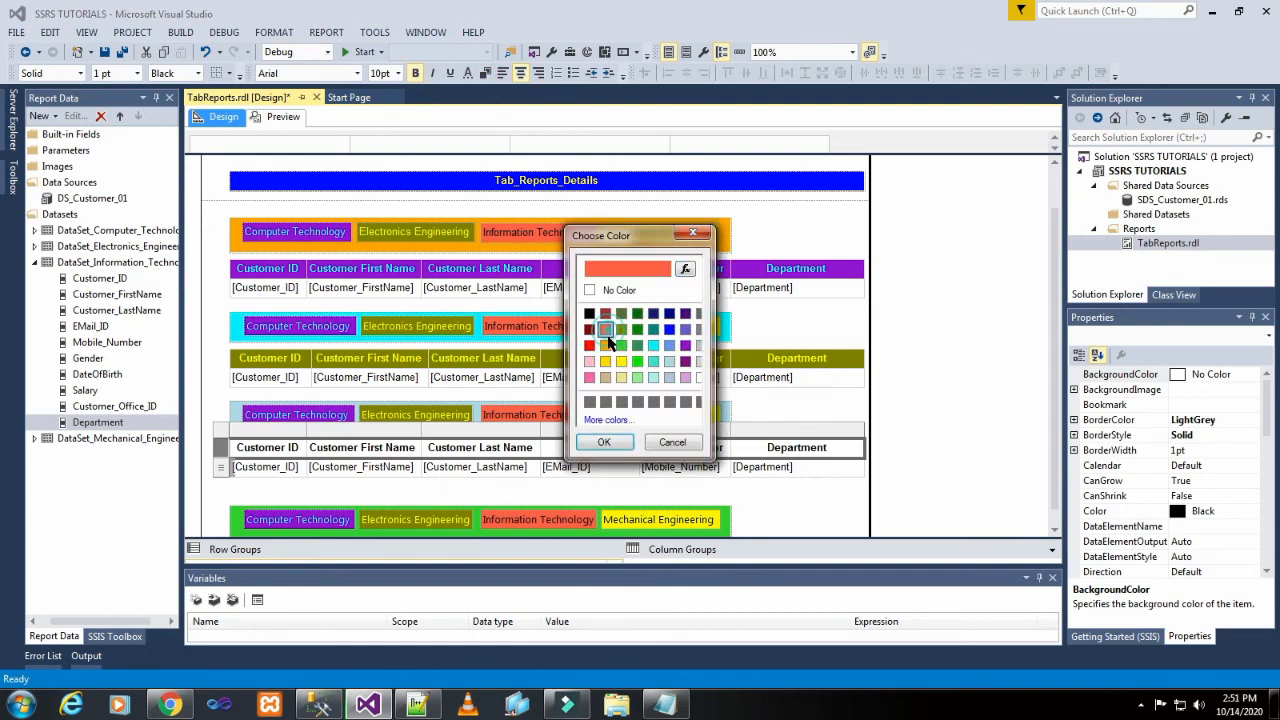
left_click(612, 442)
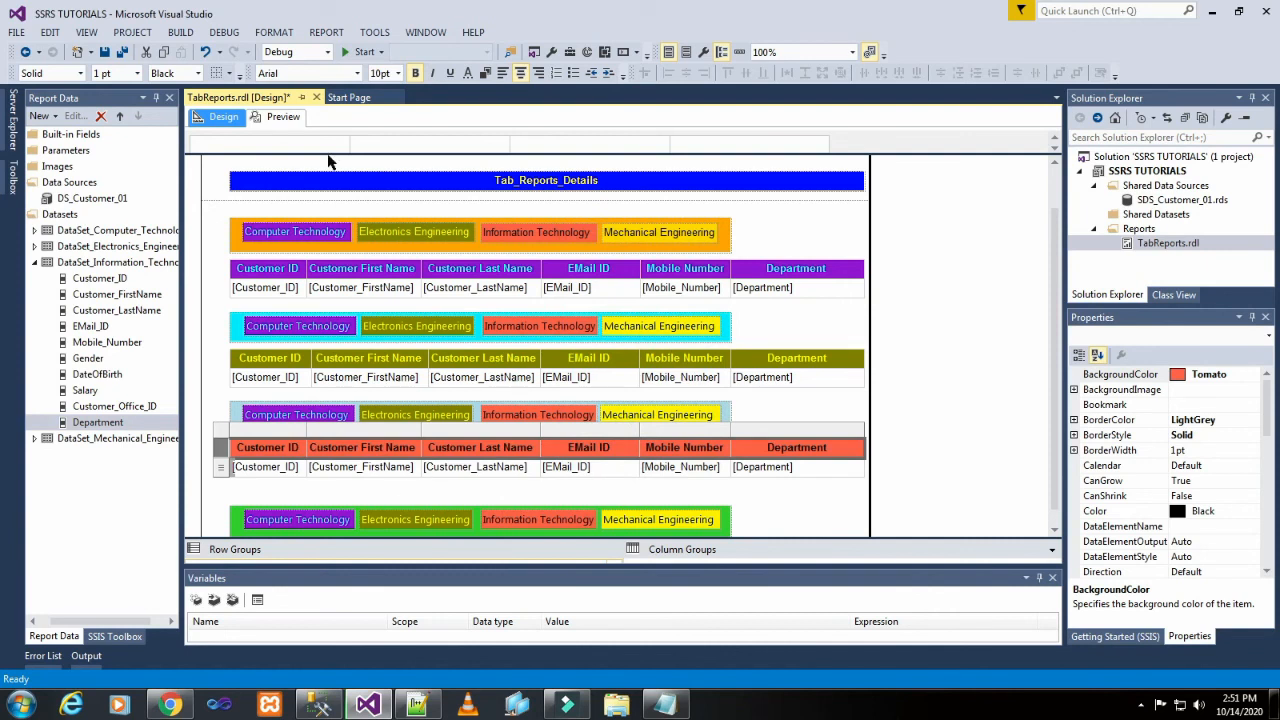
left_click(282, 484)
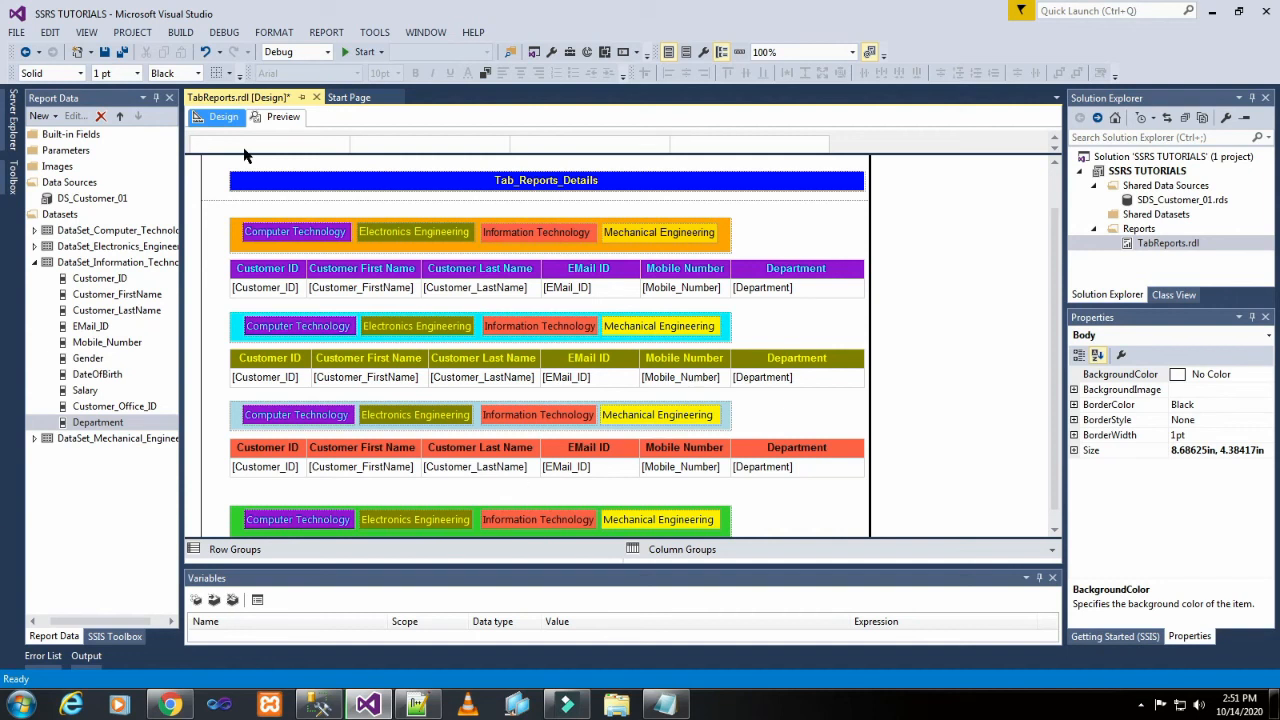
Step: Preview the report to check the Computer, Electronics and Information Technology tables, and return to the design view
left_click(278, 117)
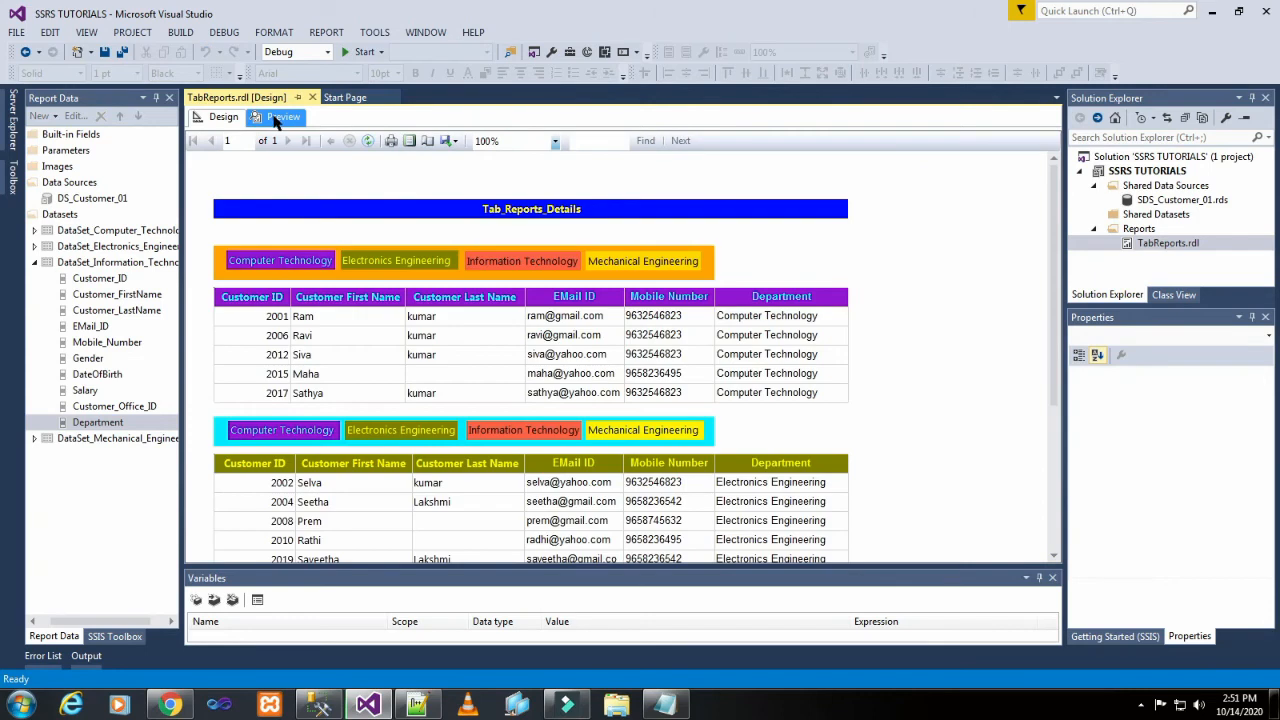
scroll(689, 393, "down", 4)
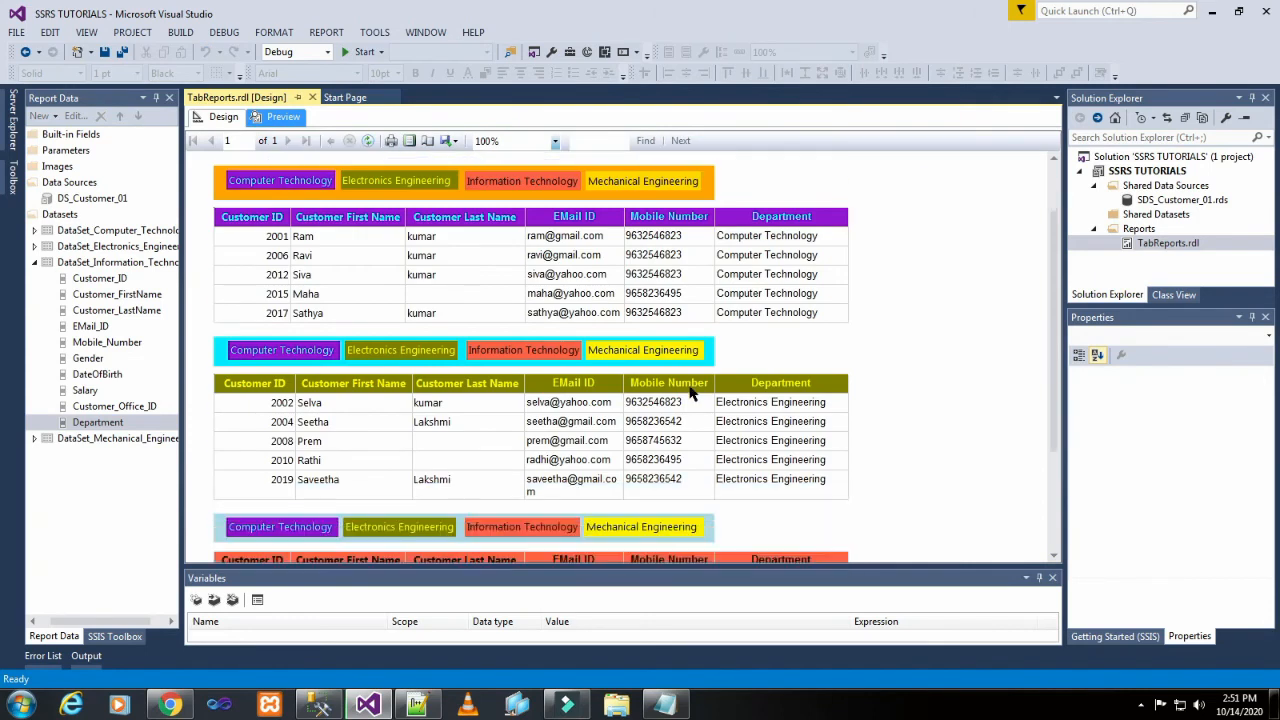
scroll(689, 397, "down", 2)
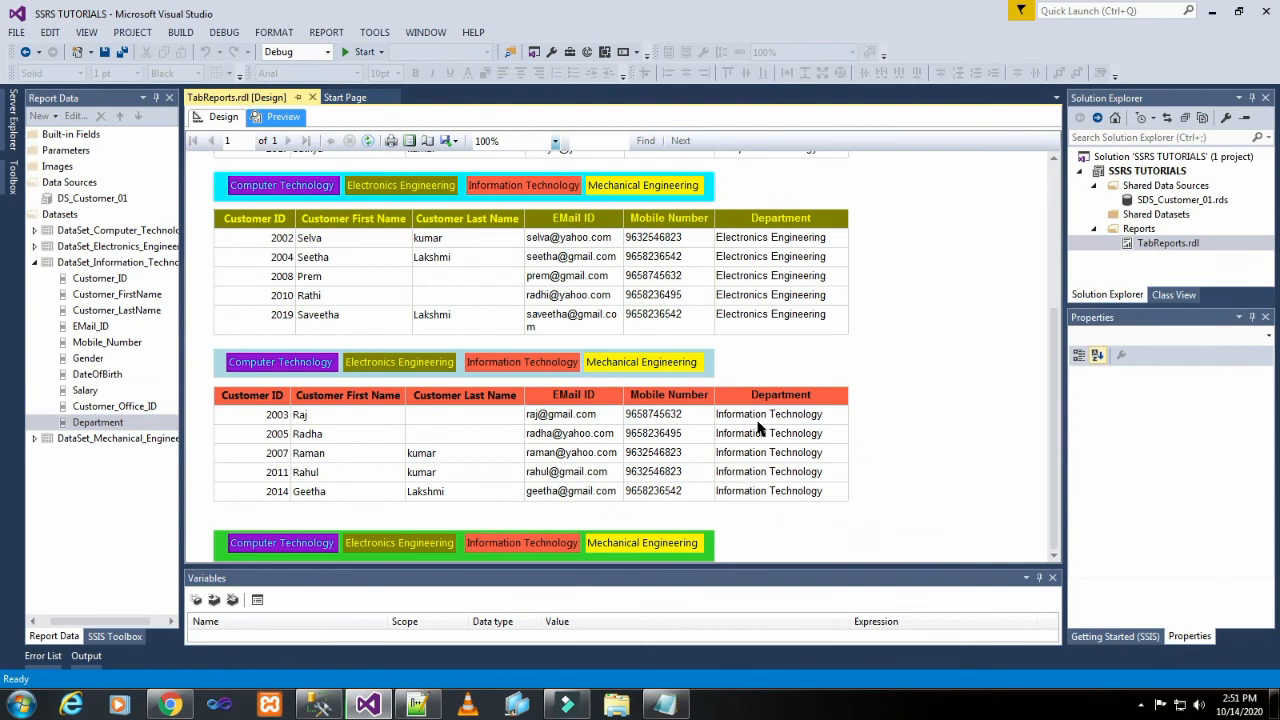
scroll(760, 430, "up", 4)
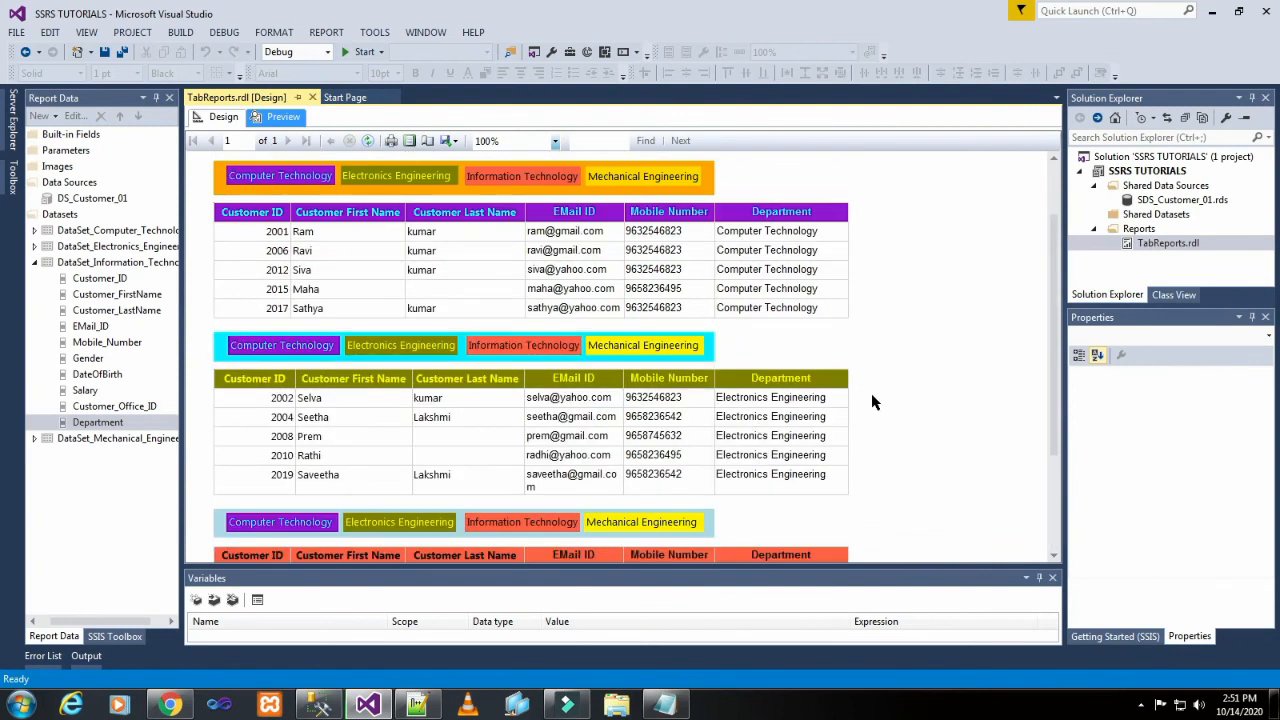
left_click(224, 117)
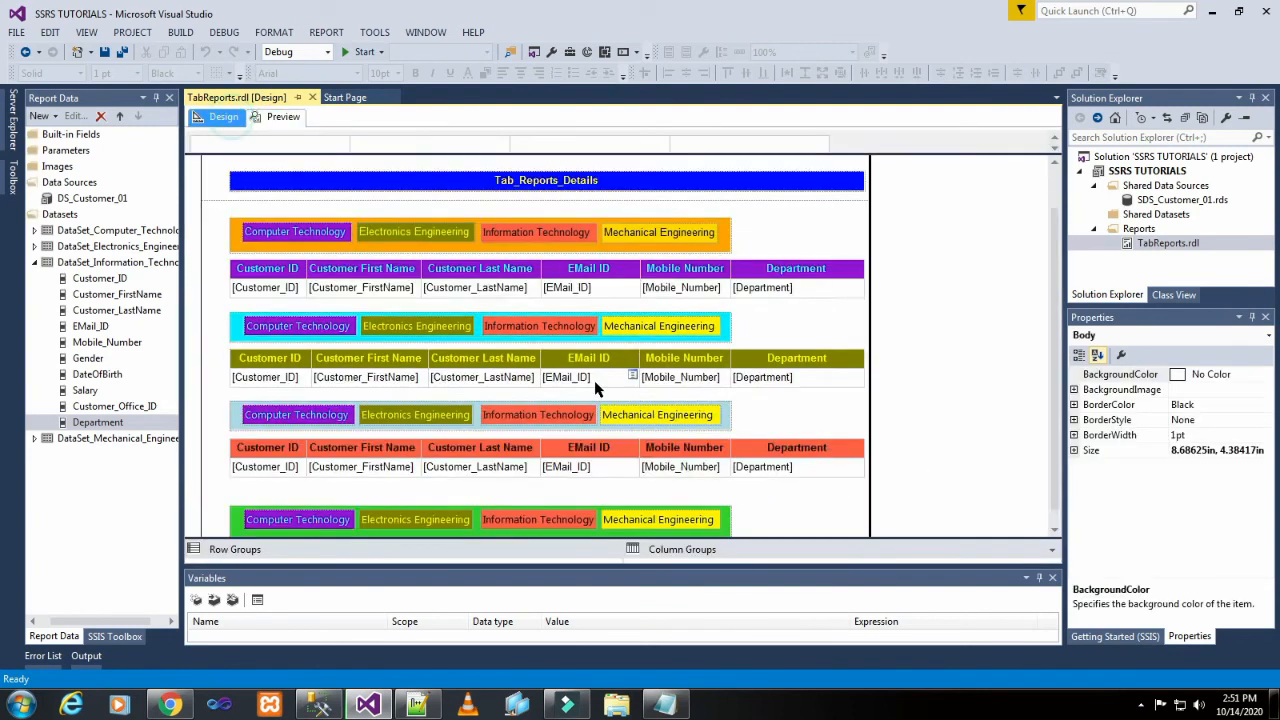
Step: Move the lime green tab strip slightly up toward the Information Technology table
scroll(594, 380, "down", 1)
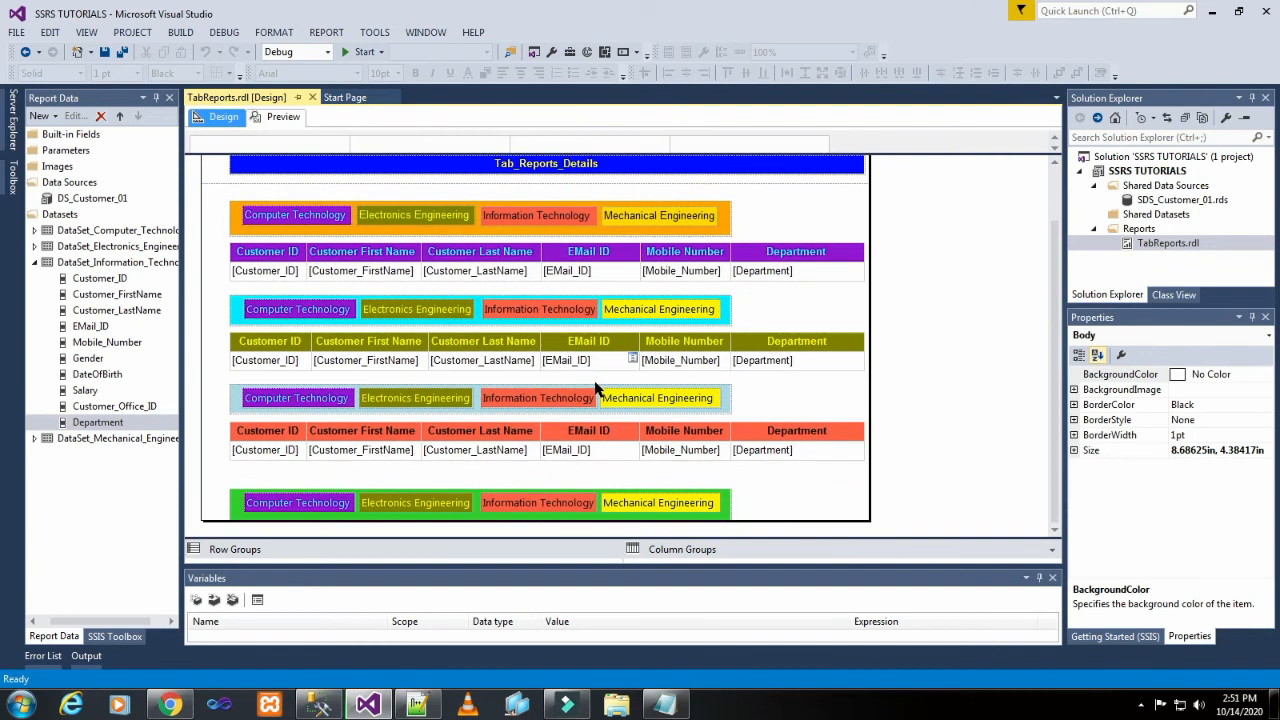
left_click(236, 491)
key("Up")
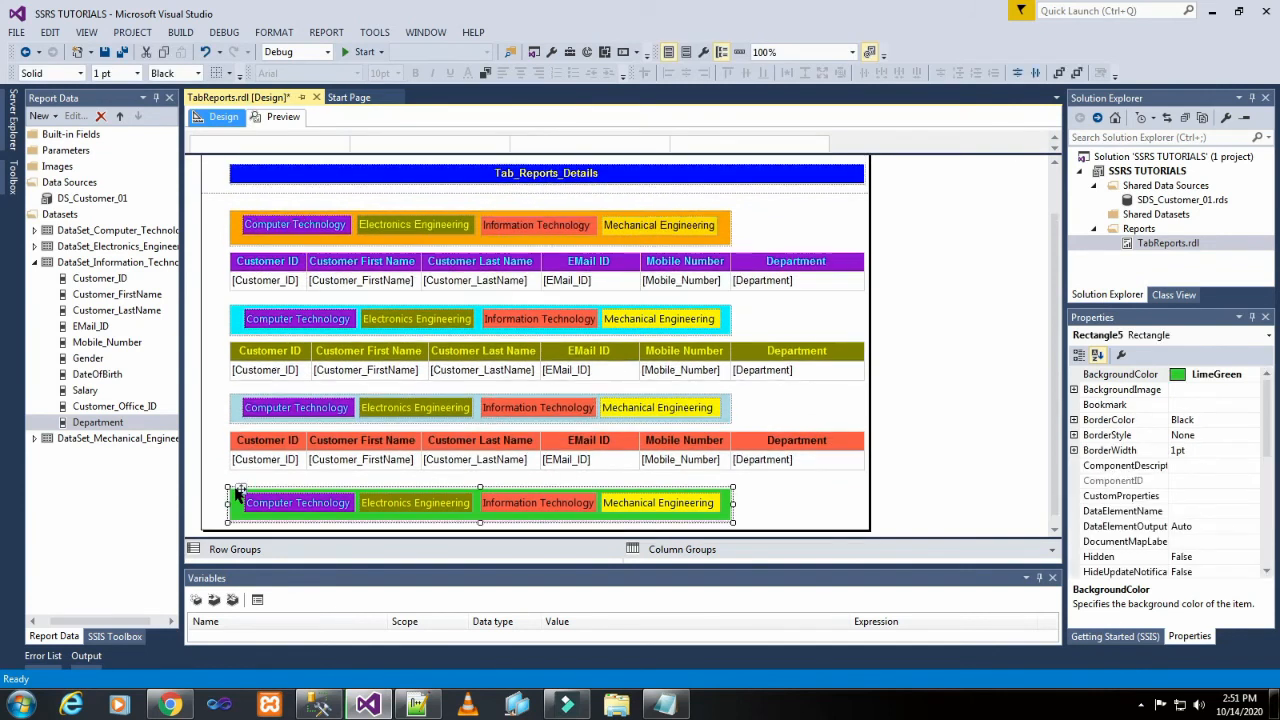
key("Up")
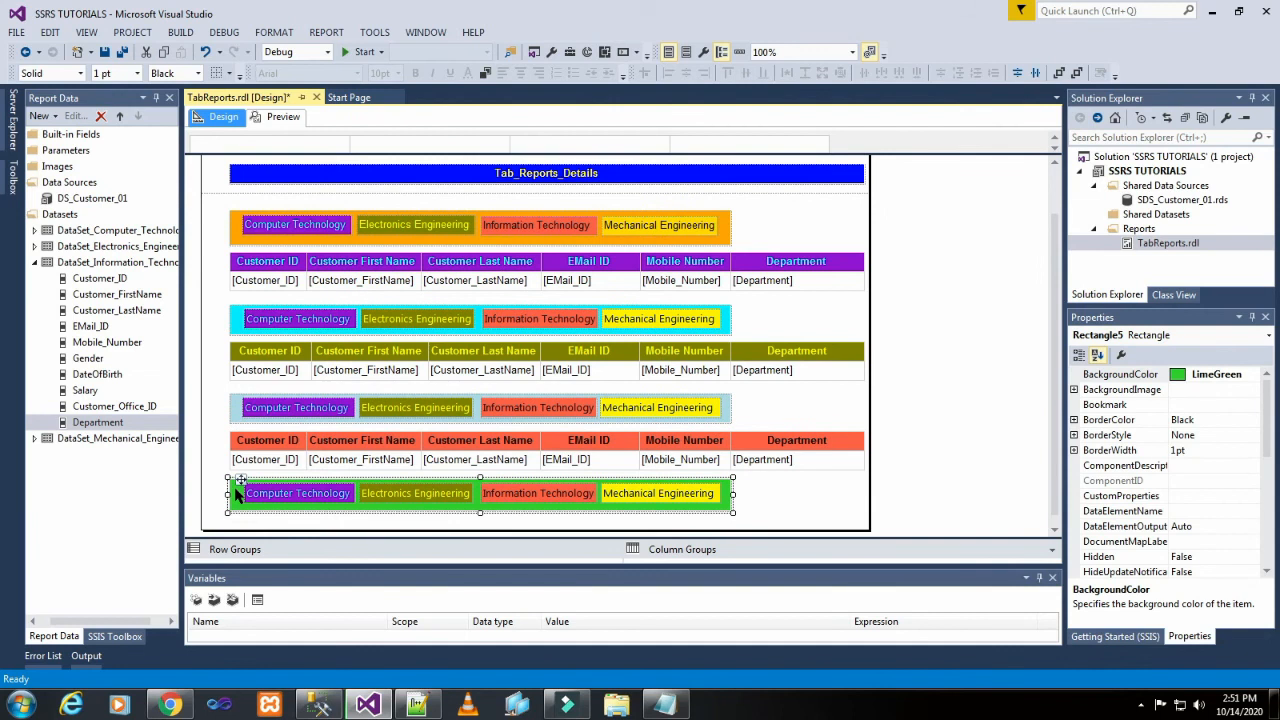
key("Down")
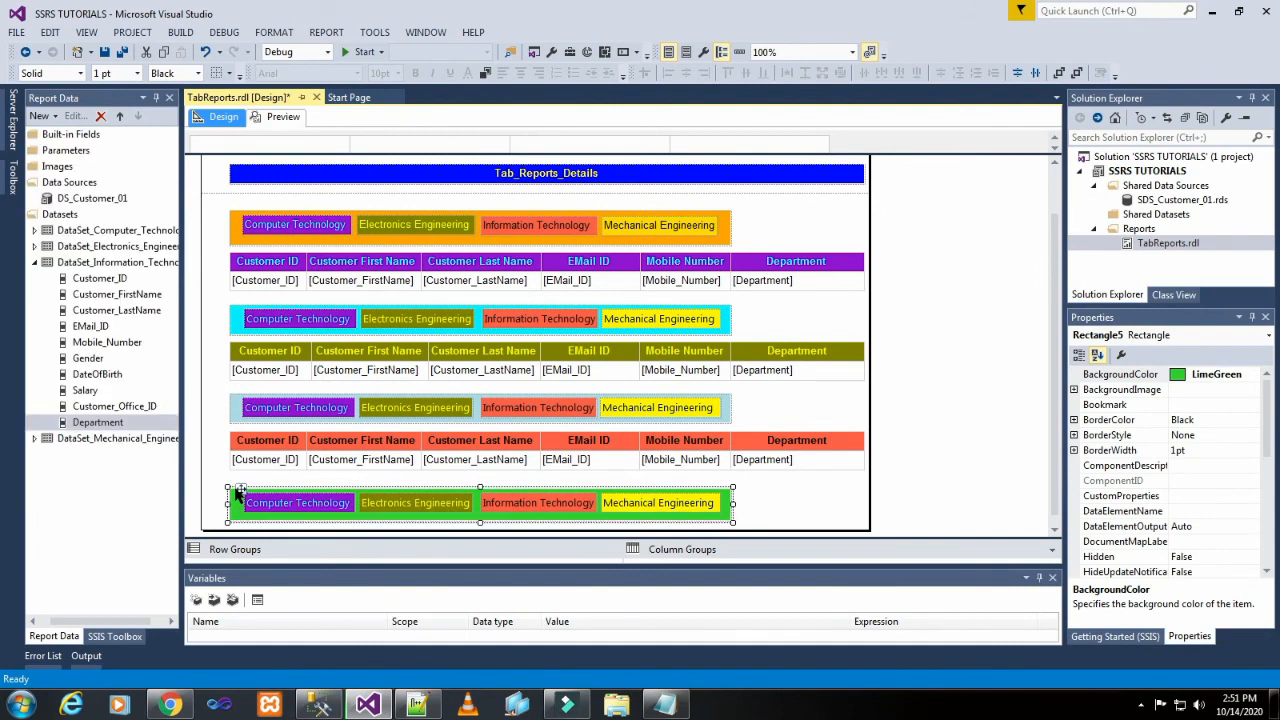
left_click(786, 505)
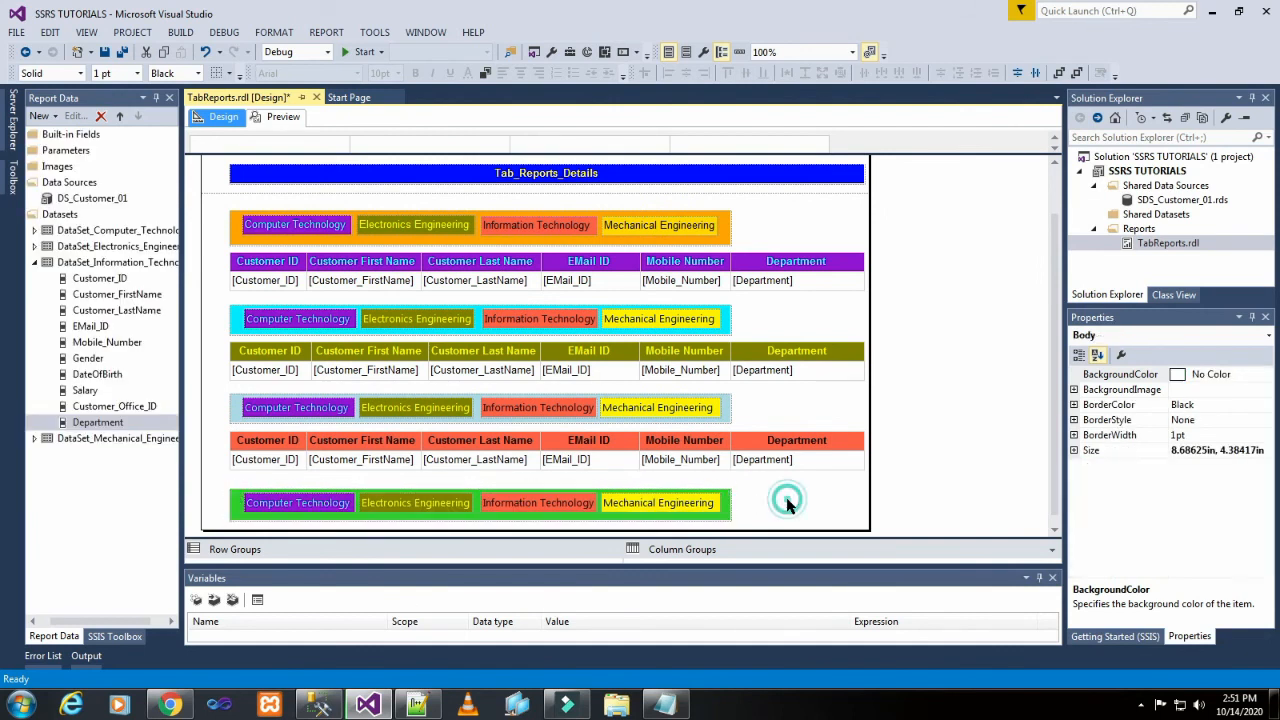
Step: Extend the report body to about 4.46 in high and insert a table below the lime green tab strip
left_click_drag(782, 529, 781, 536)
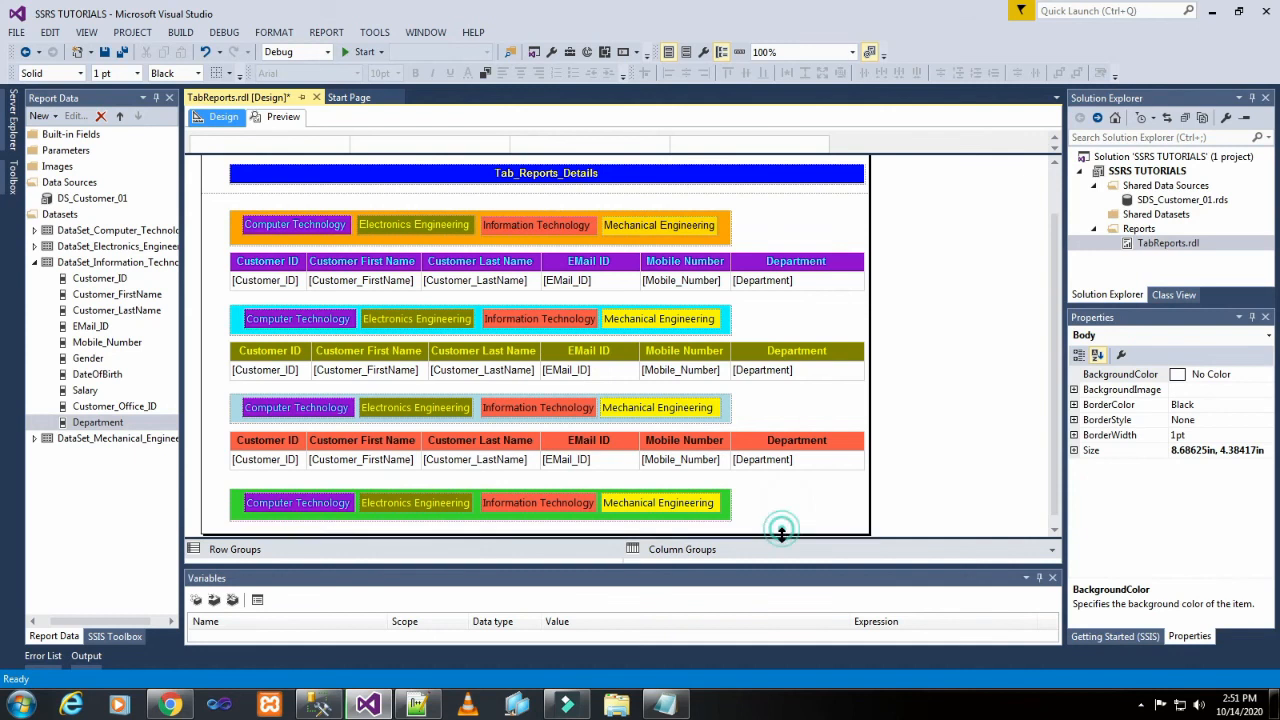
right_click(597, 535)
left_click(636, 594)
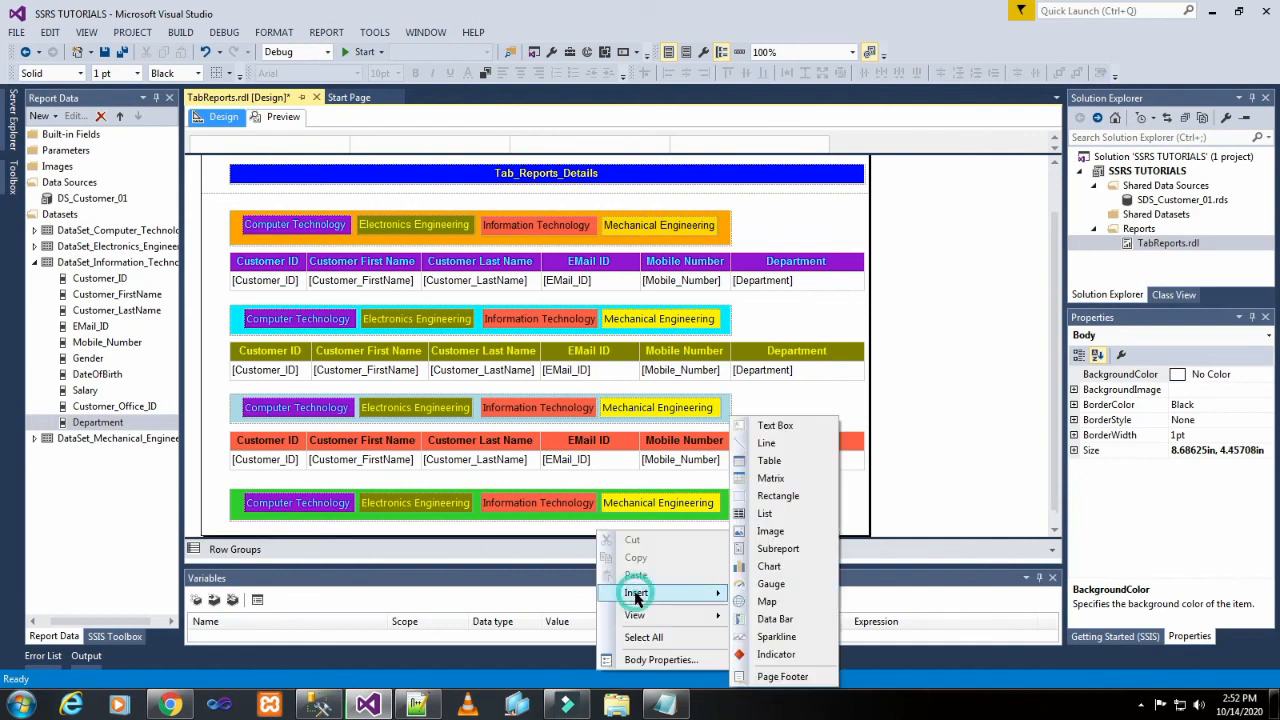
left_click(795, 461)
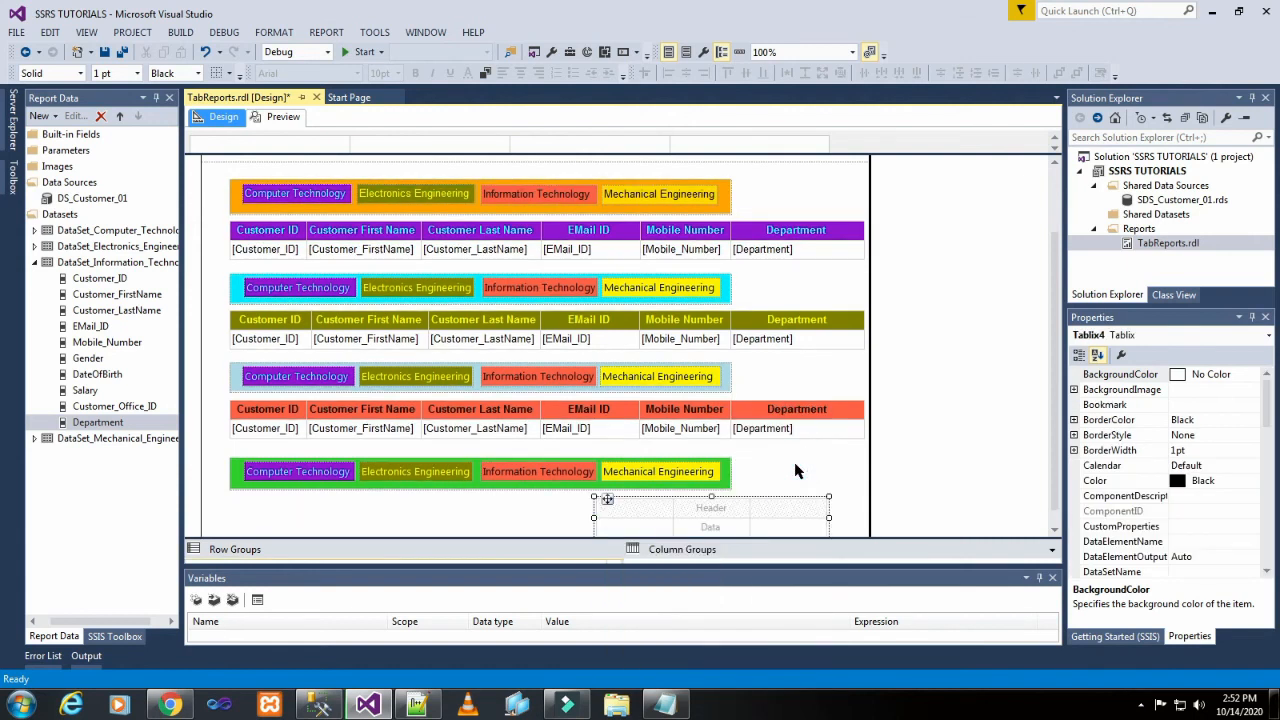
Step: Move the new empty table left until it sits under the start of the lime green tab strip
key("Left")
key("Left")
key("Left")
key("Left")
key("Left")
key("Left")
key("Left")
key("Left")
key("Left")
key("Left")
key("Left")
key("Left")
key("Left")
key("Left")
key("Left")
key("Left")
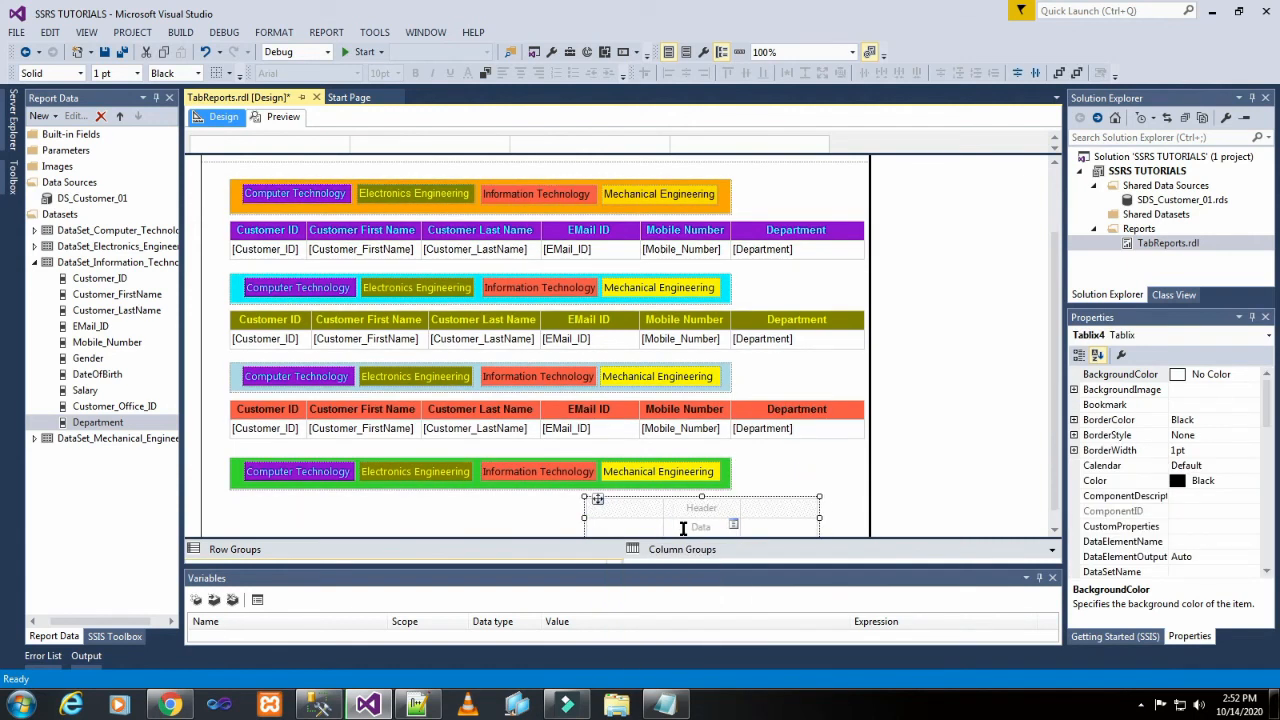
key("Left")
key("Left")
key("Left")
key("Left")
key("Left")
key("Left")
key("Left")
key("Left")
key("Left")
key("Left")
key("Left")
key("Left")
key("Left")
key("Left")
key("Left")
key("Left")
key("Left")
key("Left")
key("Left")
key("Left")
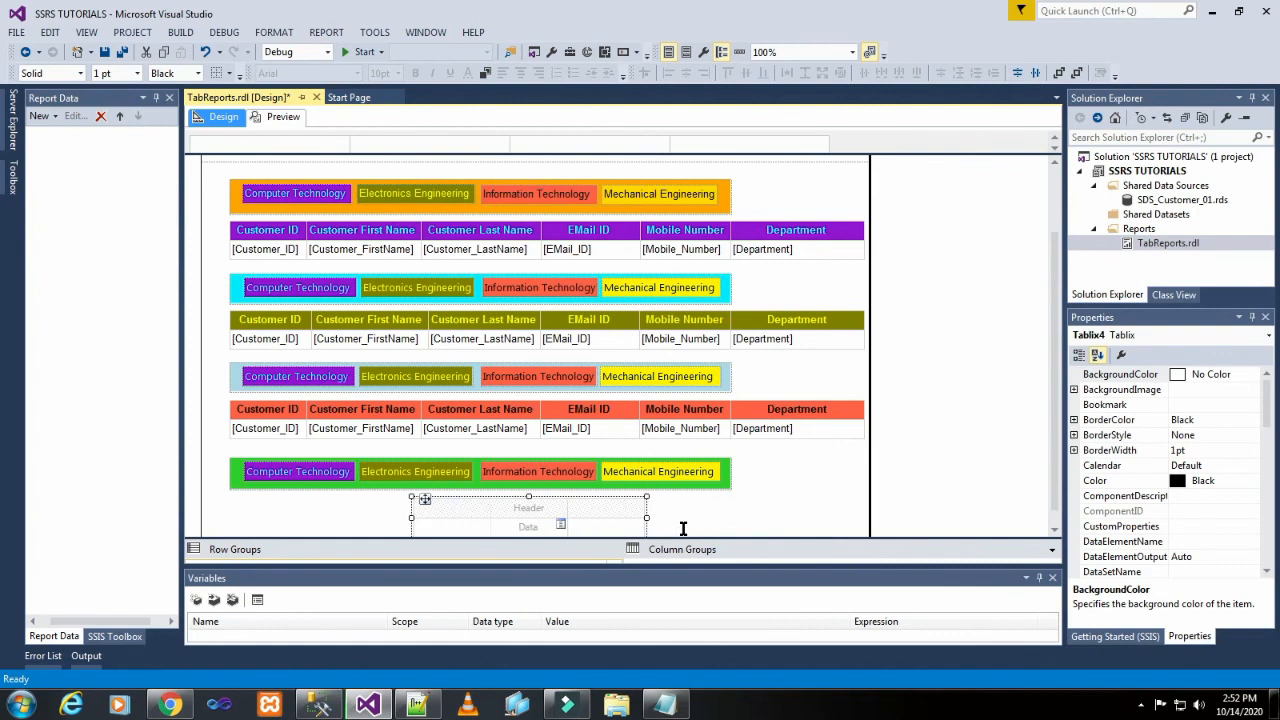
key("Left")
key("Left")
key("Left")
key("Left")
key("Left")
key("Left")
key("Left")
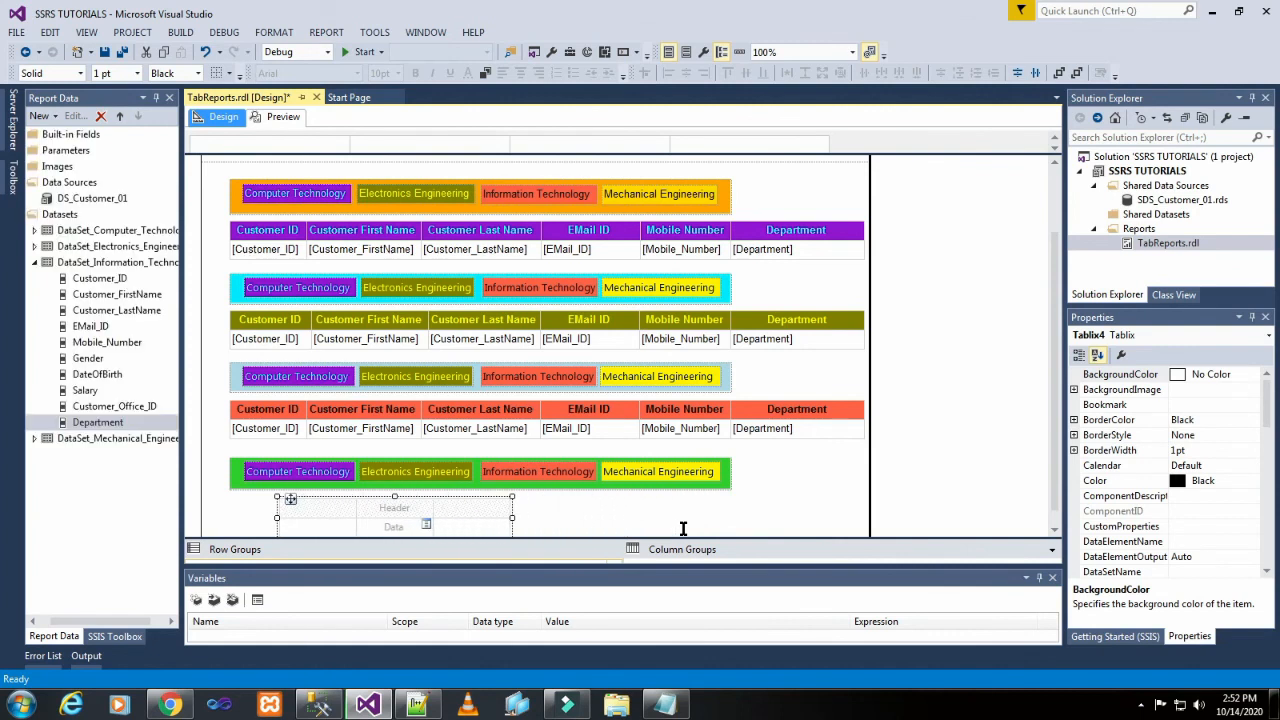
key("Left")
key("Left")
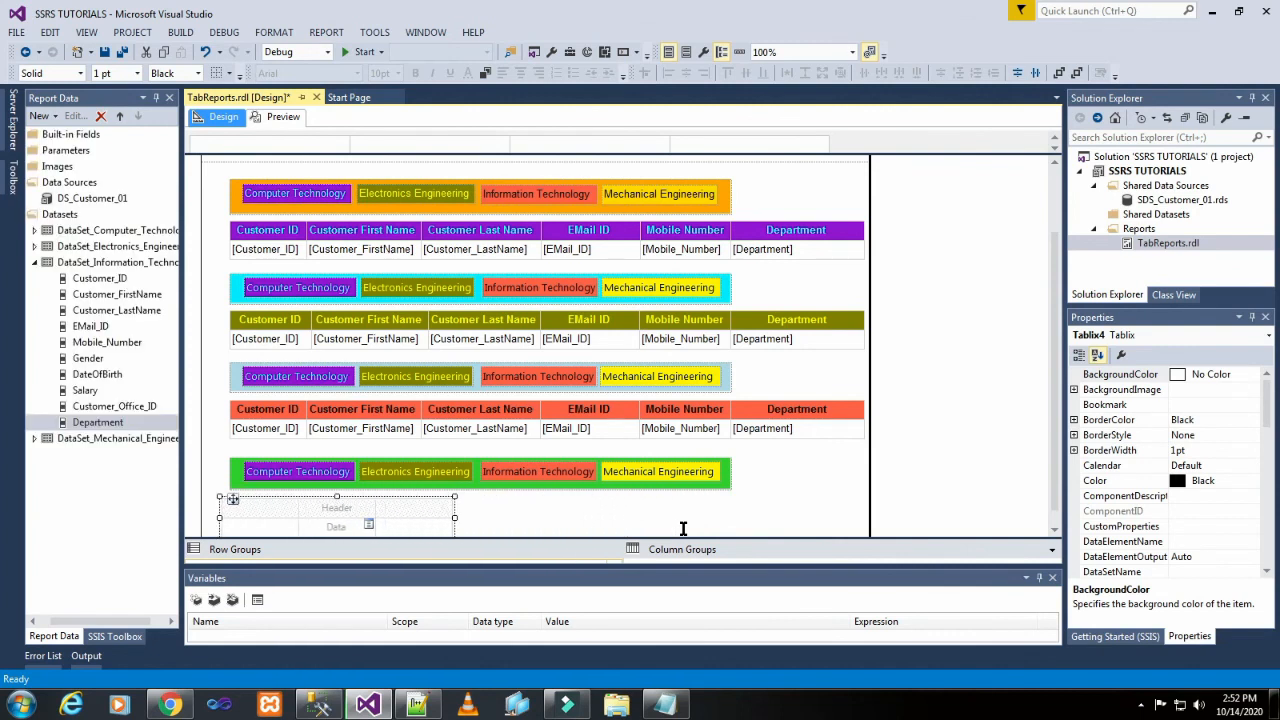
key("Right")
key("Right")
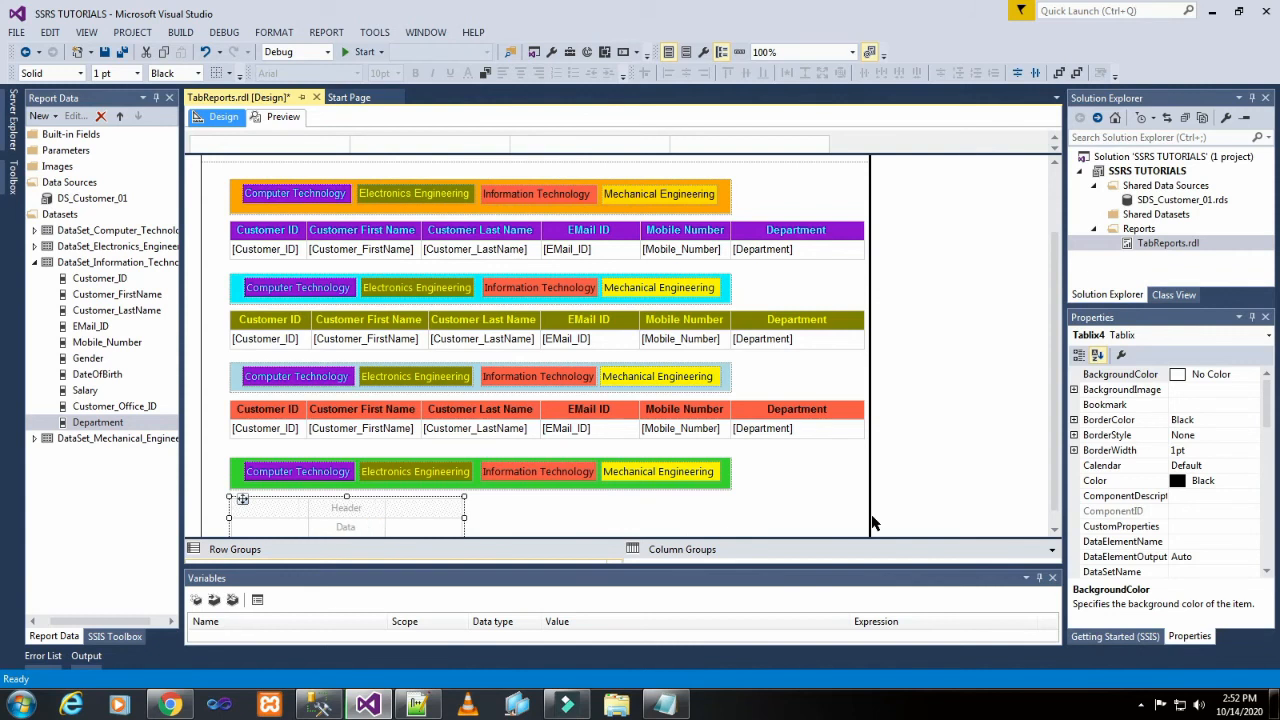
Step: Fine-tune the empty table's horizontal position so its left edge lines up with the tables above
scroll(795, 446, "down", 1)
left_click(817, 487)
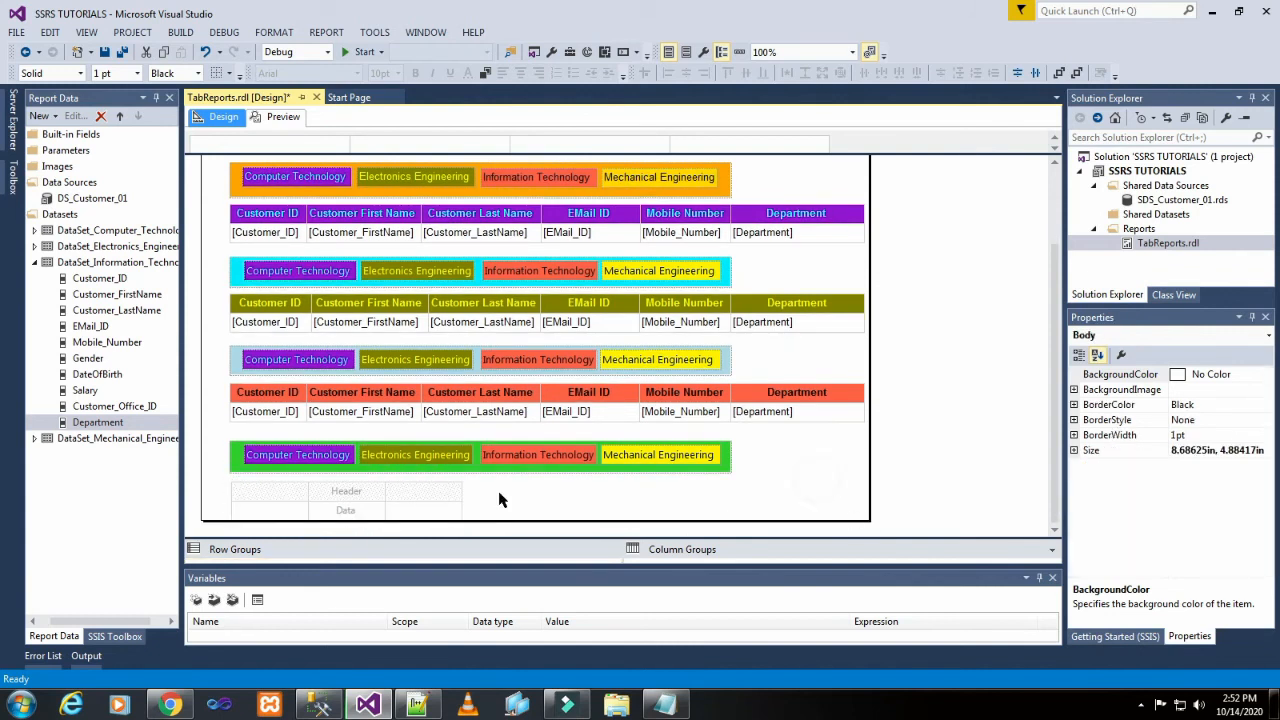
left_click(250, 511)
left_click(573, 500)
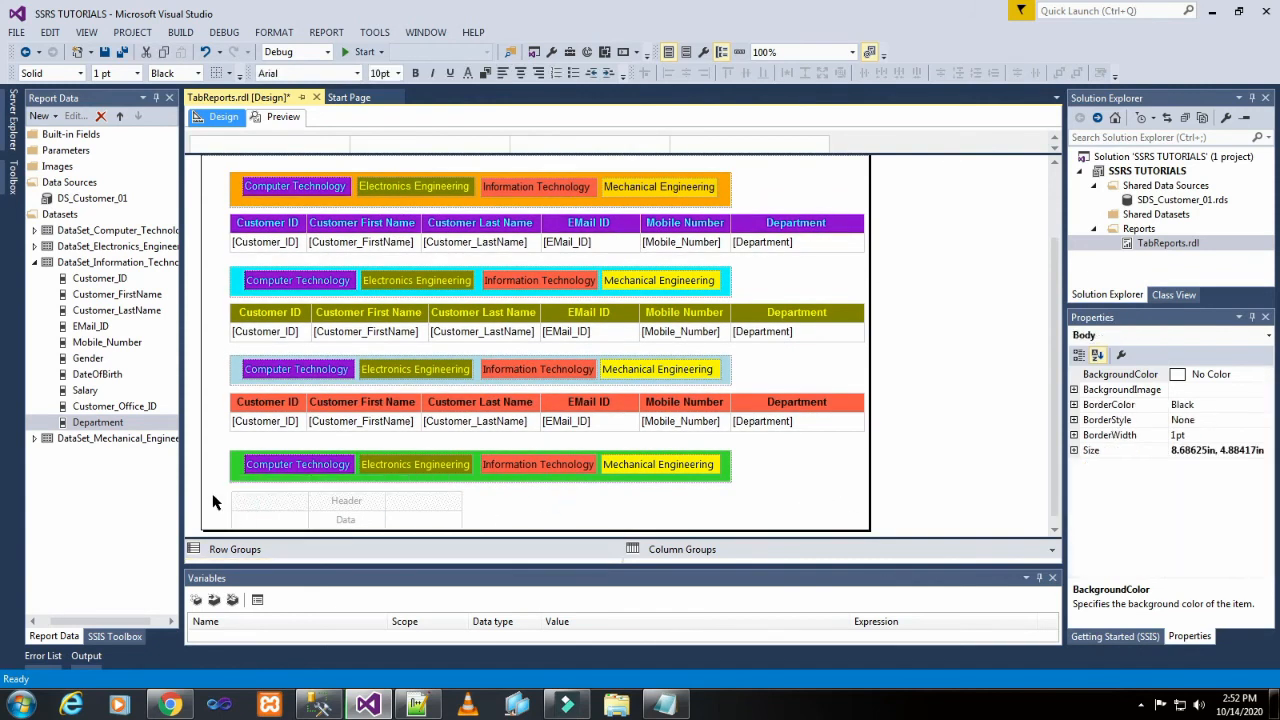
left_click(255, 510)
left_click(229, 489)
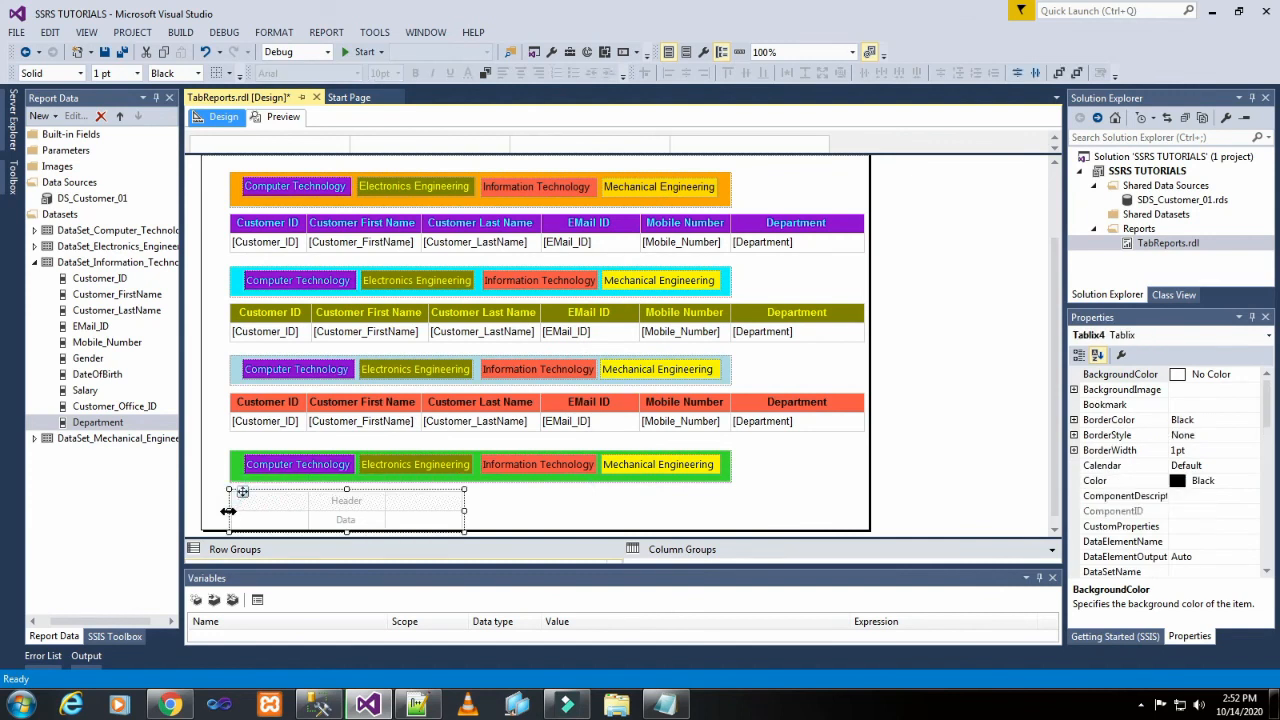
left_click(229, 510)
left_click(512, 517)
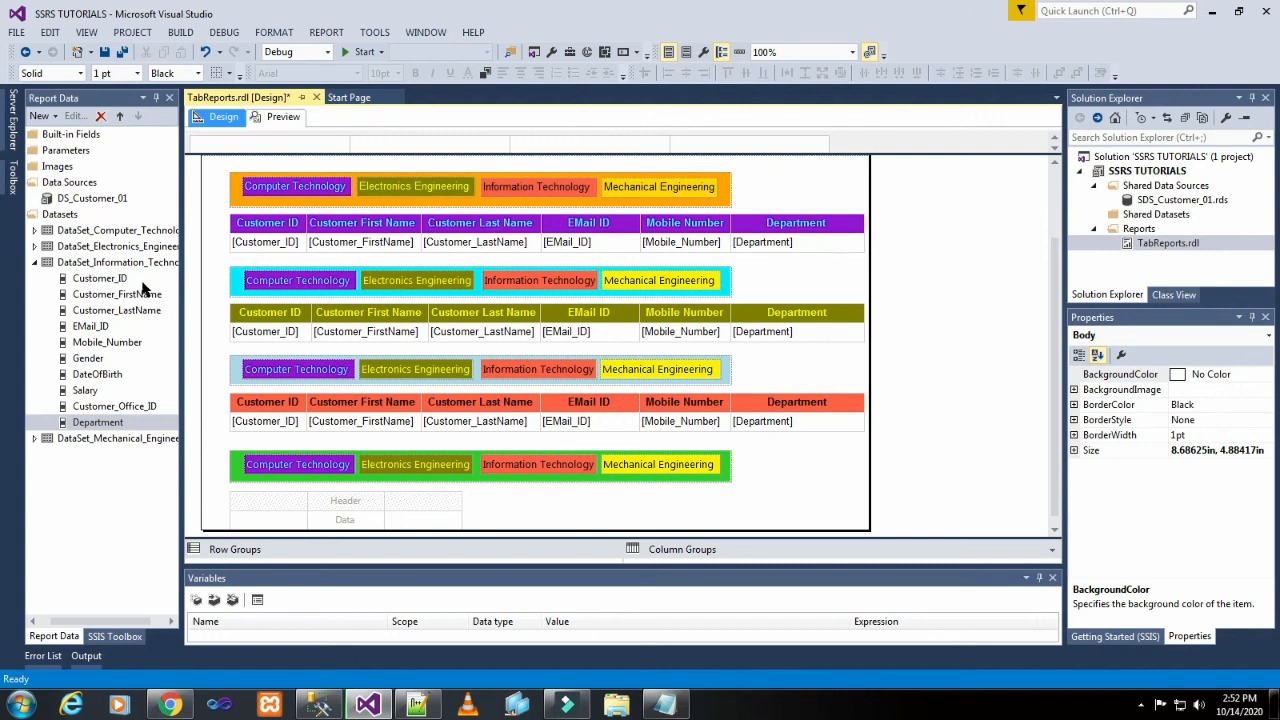
Step: Fill the new table's three columns with Customer_ID, Customer_FirstName and Customer_LastName from the Mechanical Engineering dataset
left_click(34, 262)
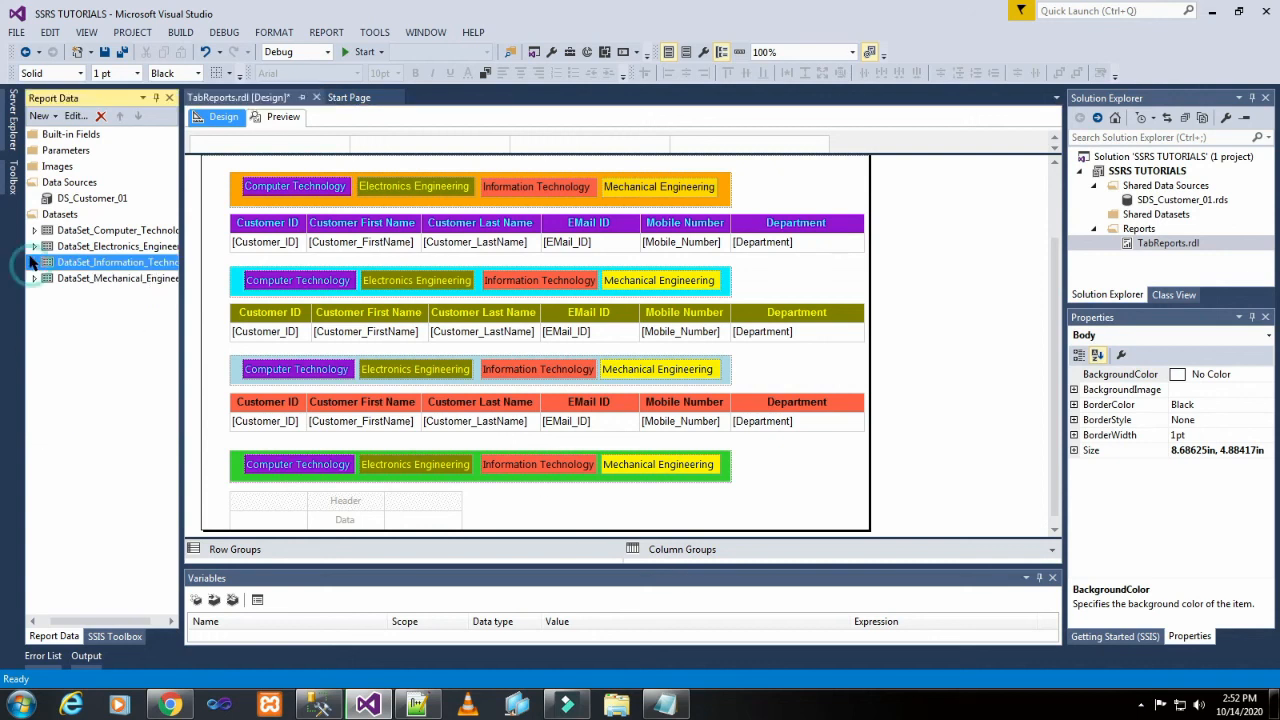
left_click(86, 278)
left_click(34, 279)
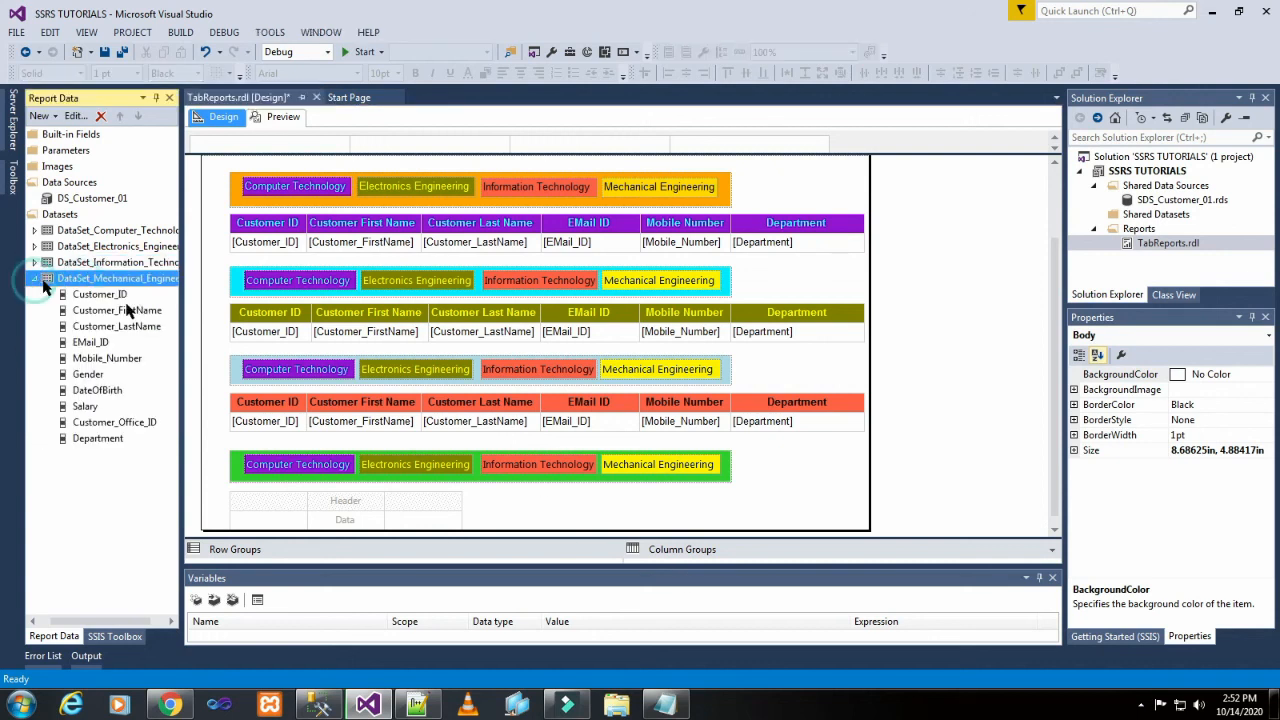
left_click_drag(100, 294, 265, 519)
left_click_drag(116, 310, 345, 519)
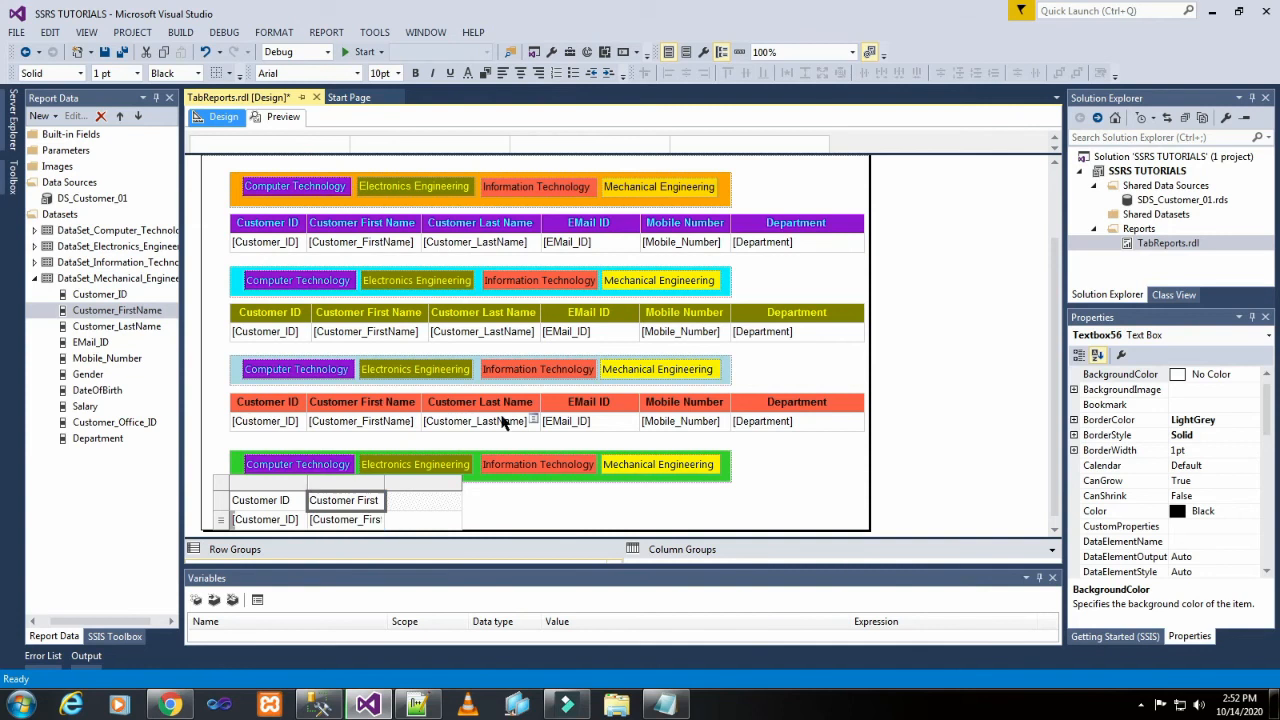
left_click_drag(110, 327, 403, 514)
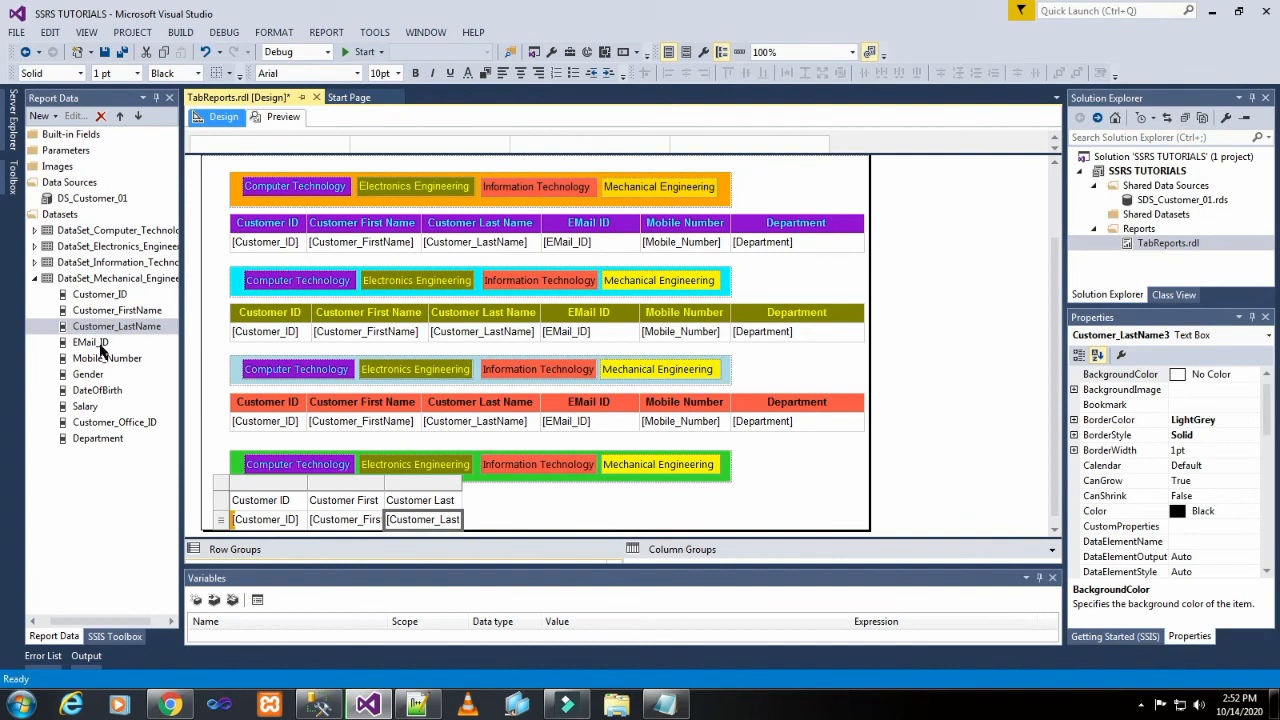
Step: Add EMail_ID, Mobile_Number and Department from the Mechanical Engineering dataset as further columns after Customer Last Name
left_click_drag(100, 345, 460, 505)
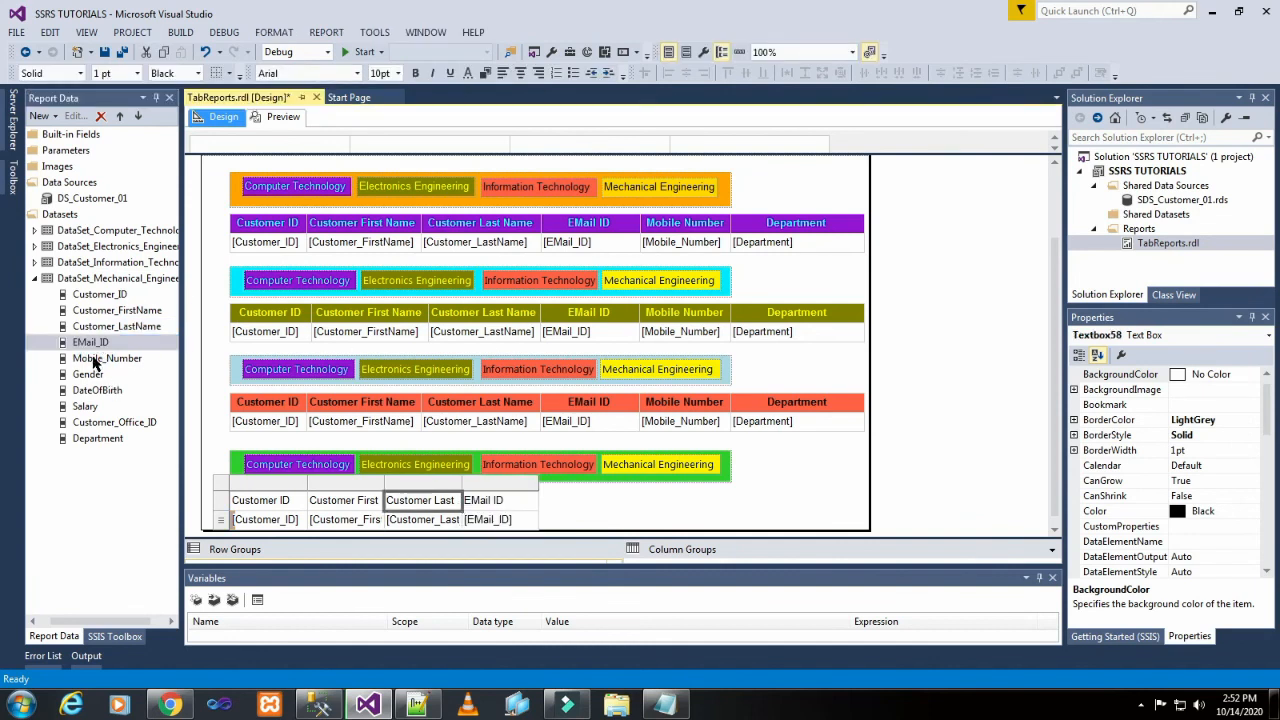
left_click_drag(95, 360, 543, 508)
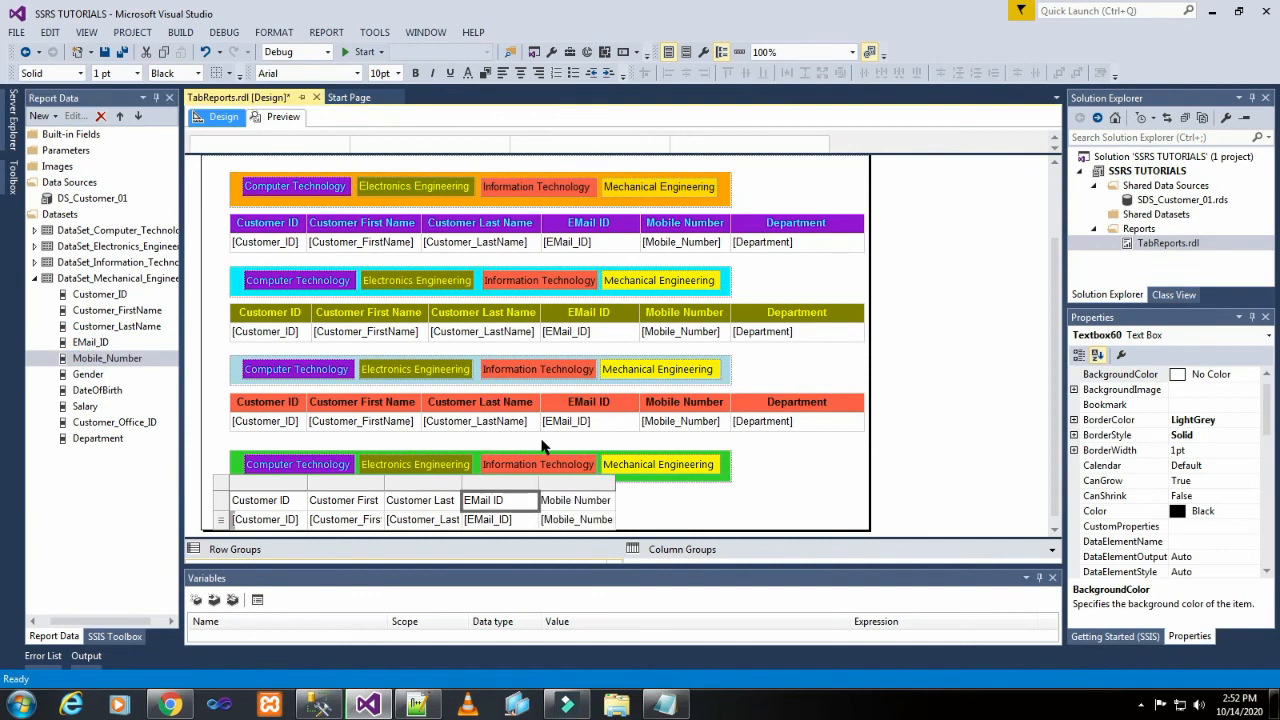
left_click(102, 441)
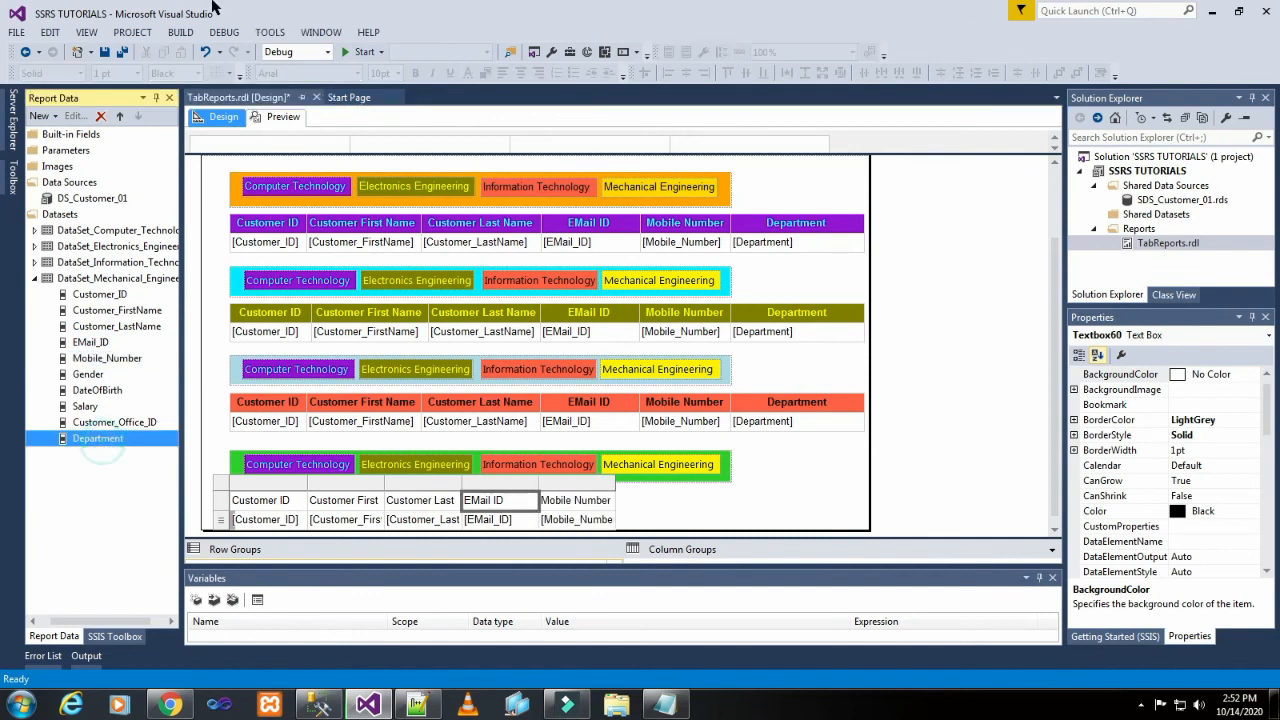
left_click_drag(95, 443, 616, 512)
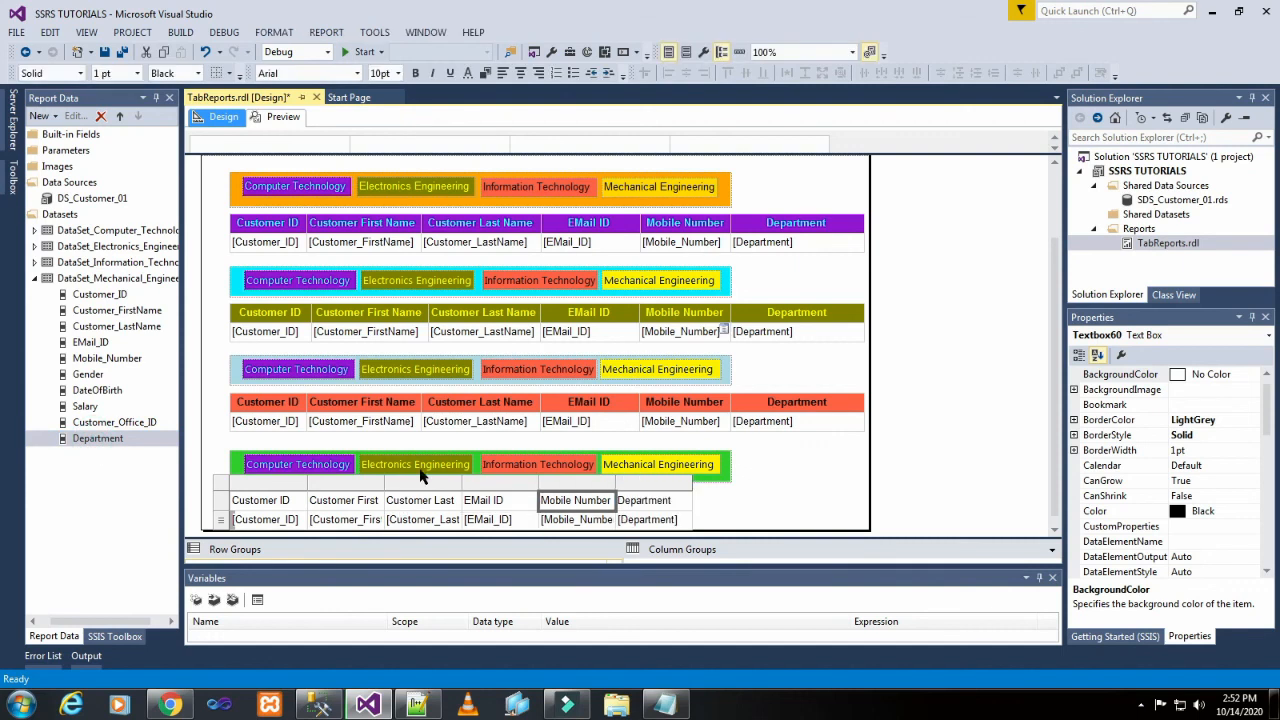
Step: Make the header row of the Mechanical Engineering table bold
left_click(220, 500)
left_click(415, 73)
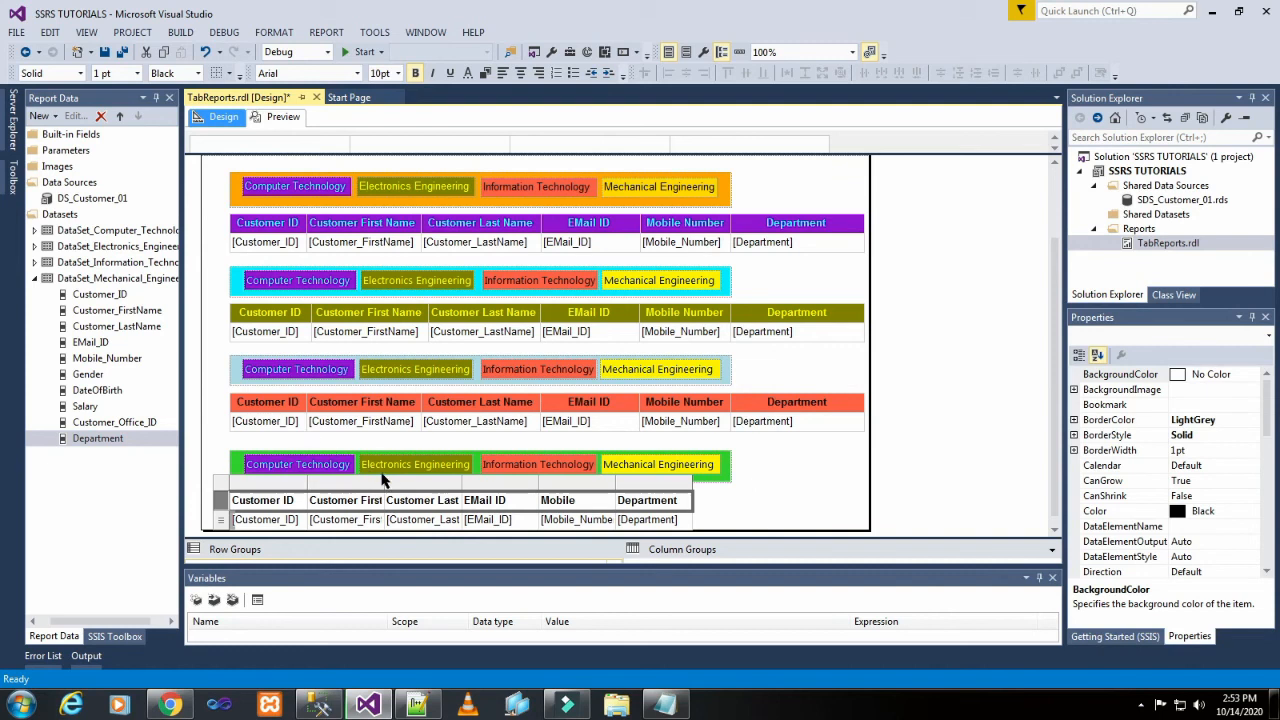
Step: Widen the columns of the Mechanical Engineering table so their edges line up with the Information Technology table above
left_click_drag(383, 479, 421, 479)
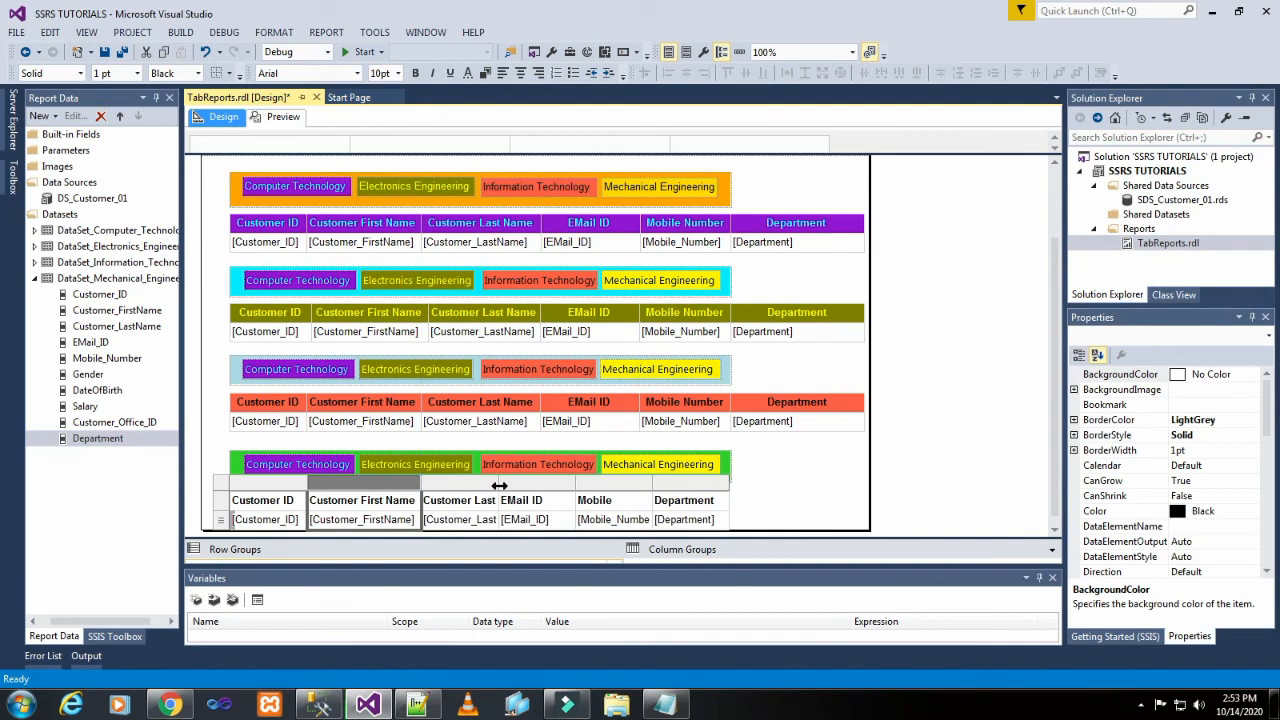
left_click_drag(499, 485, 635, 486)
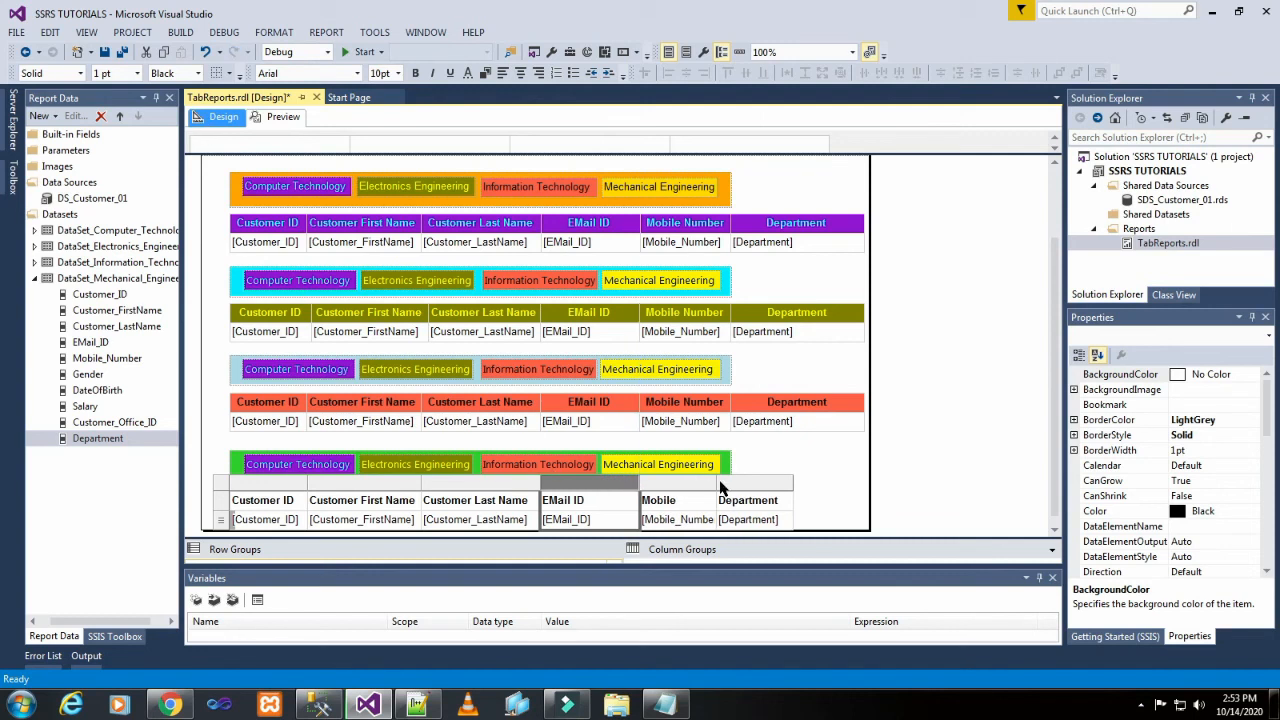
left_click_drag(717, 484, 864, 483)
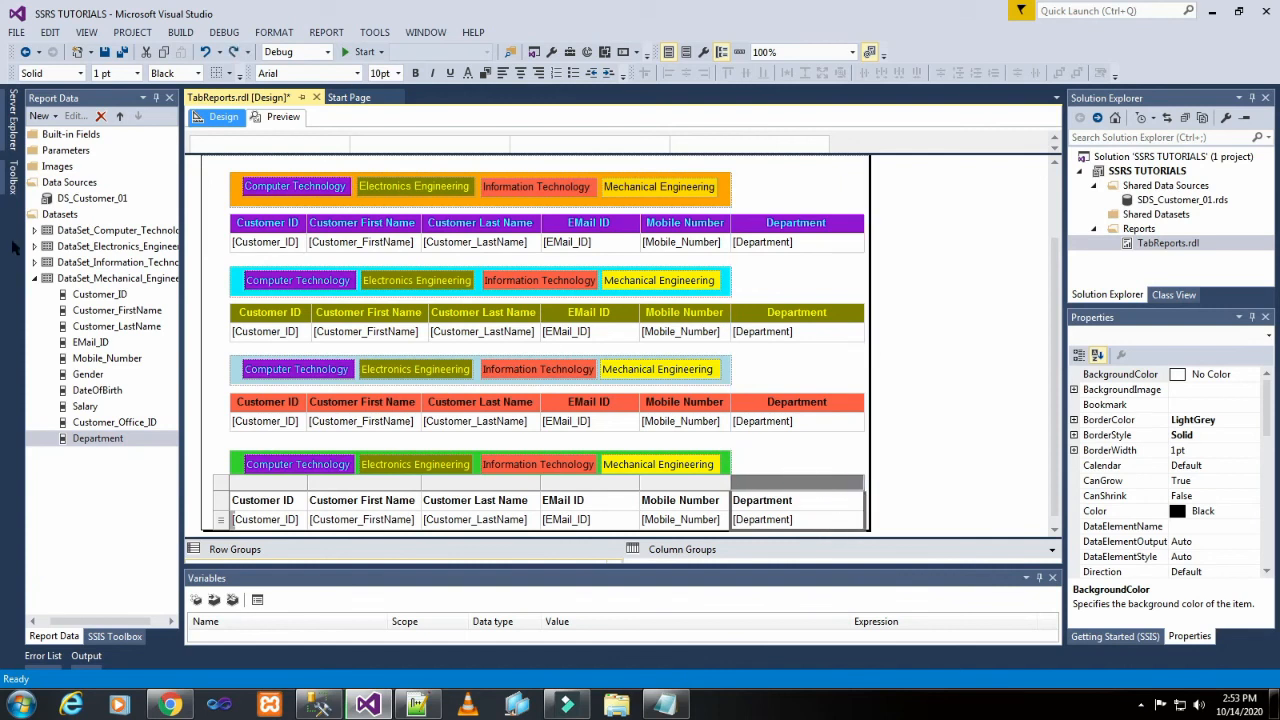
Step: Centre the bold header text of the Mechanical Engineering table and give the header row a Yellow background
left_click(224, 502)
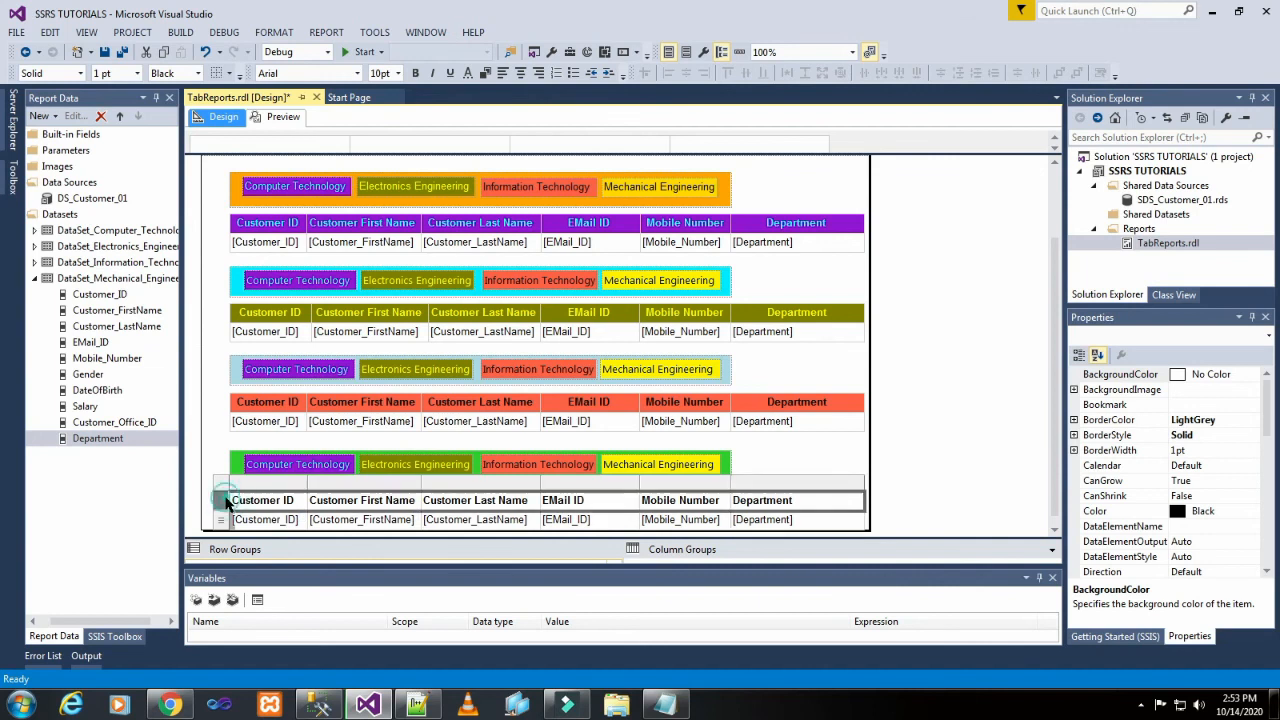
left_click(415, 73)
left_click(520, 73)
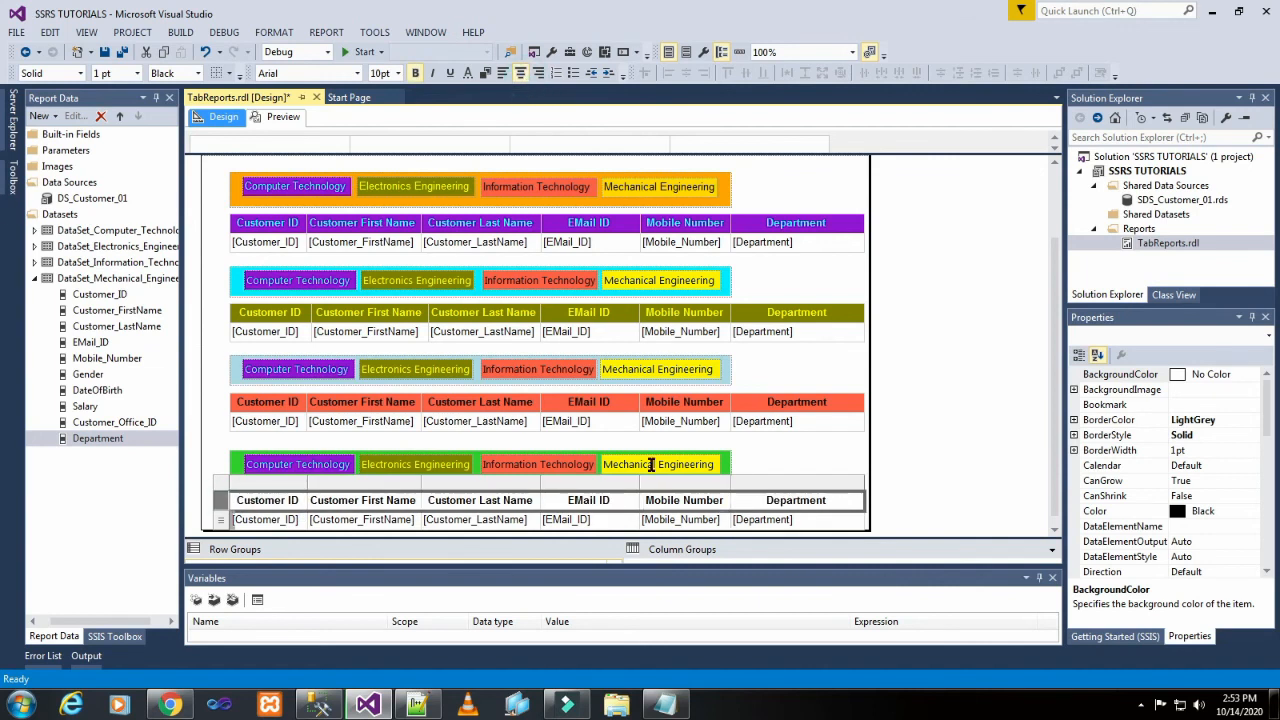
left_click(485, 73)
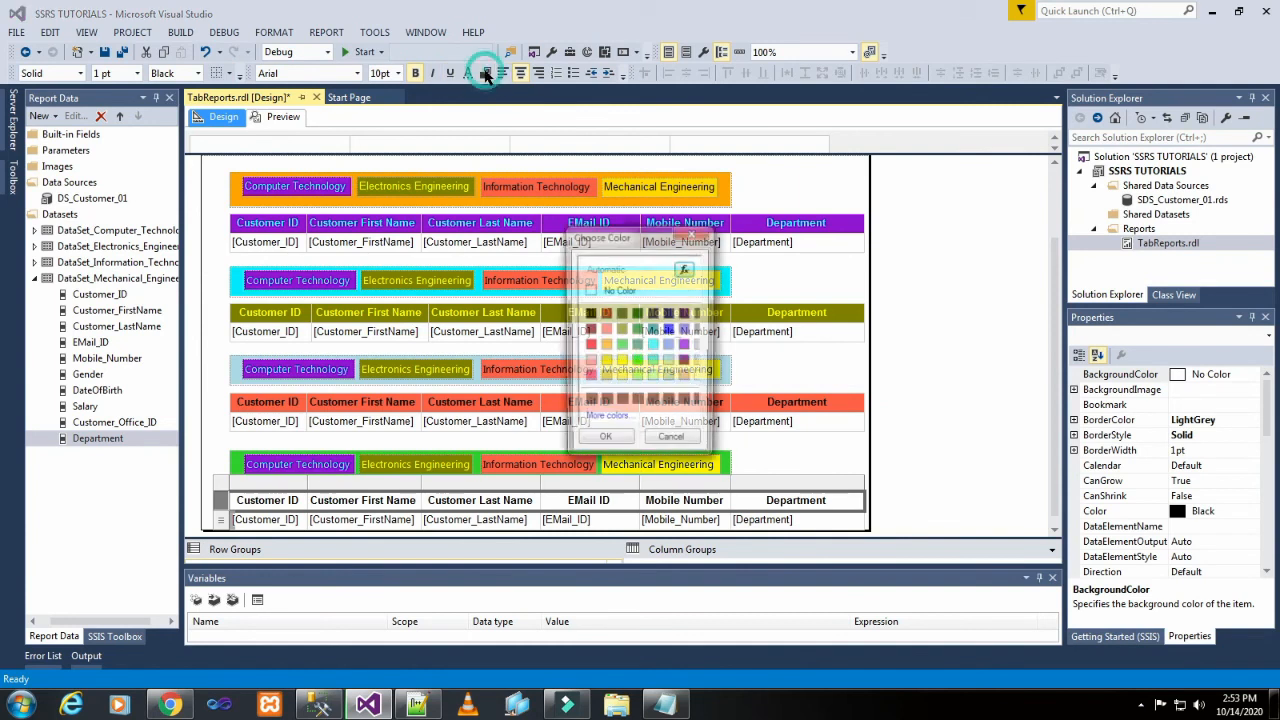
left_click(621, 361)
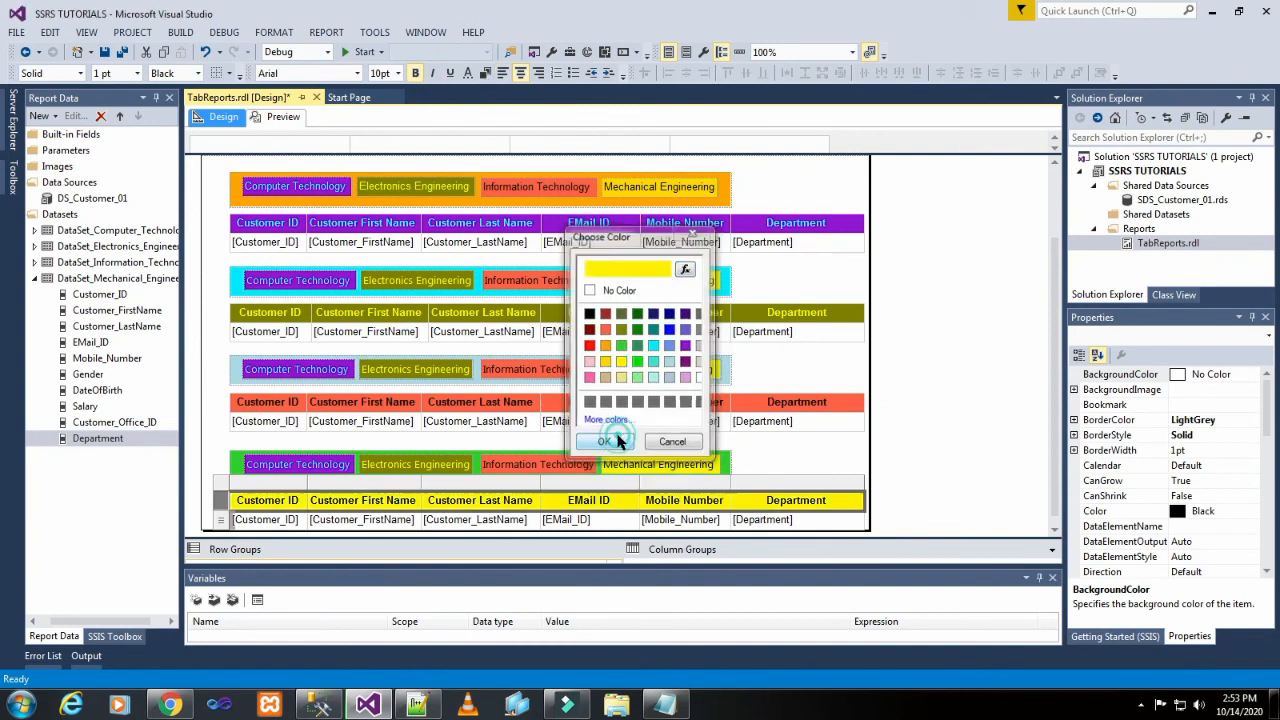
left_click(604, 442)
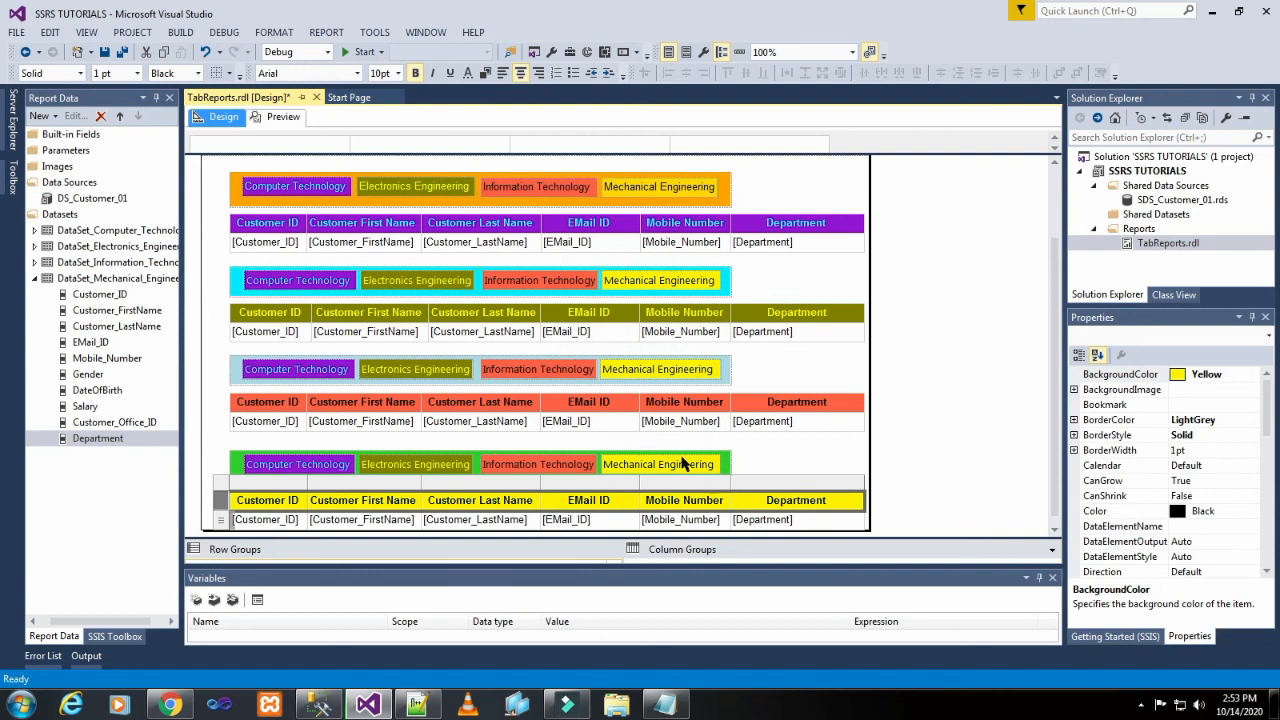
left_click(800, 458)
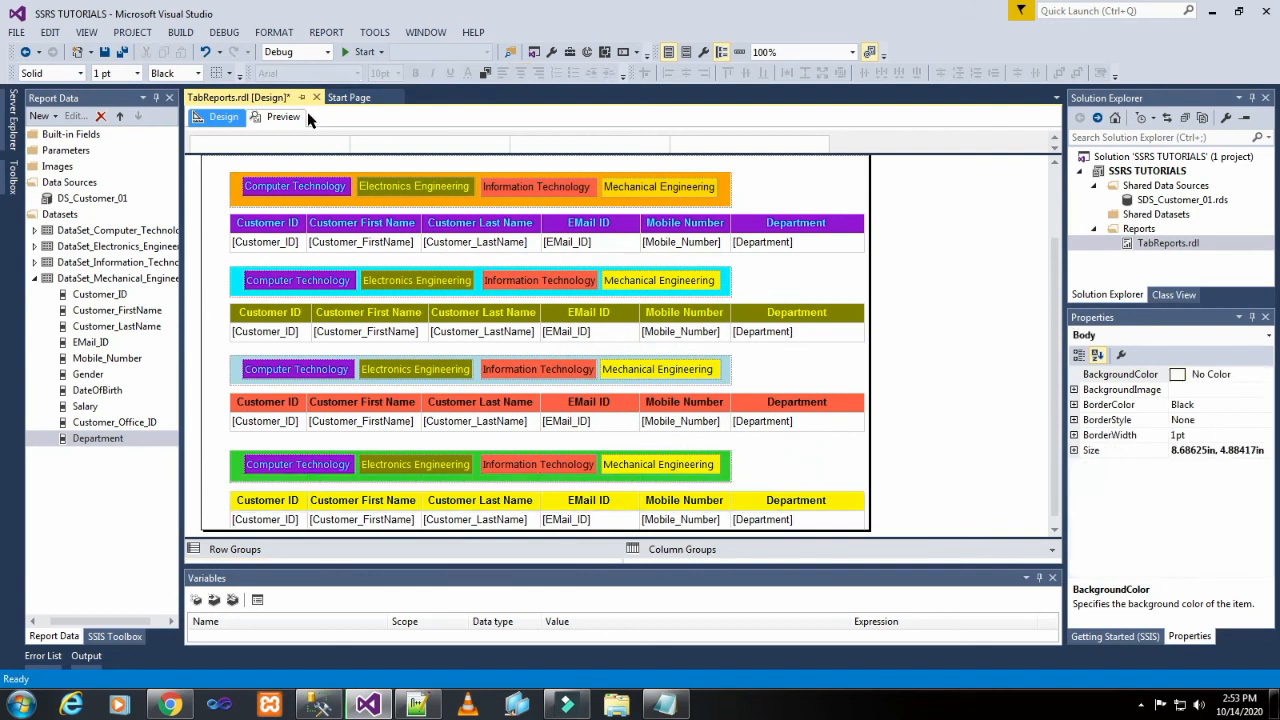
Step: Preview the report down to the Mechanical Engineering table, check its email column, and return to the design
left_click(283, 118)
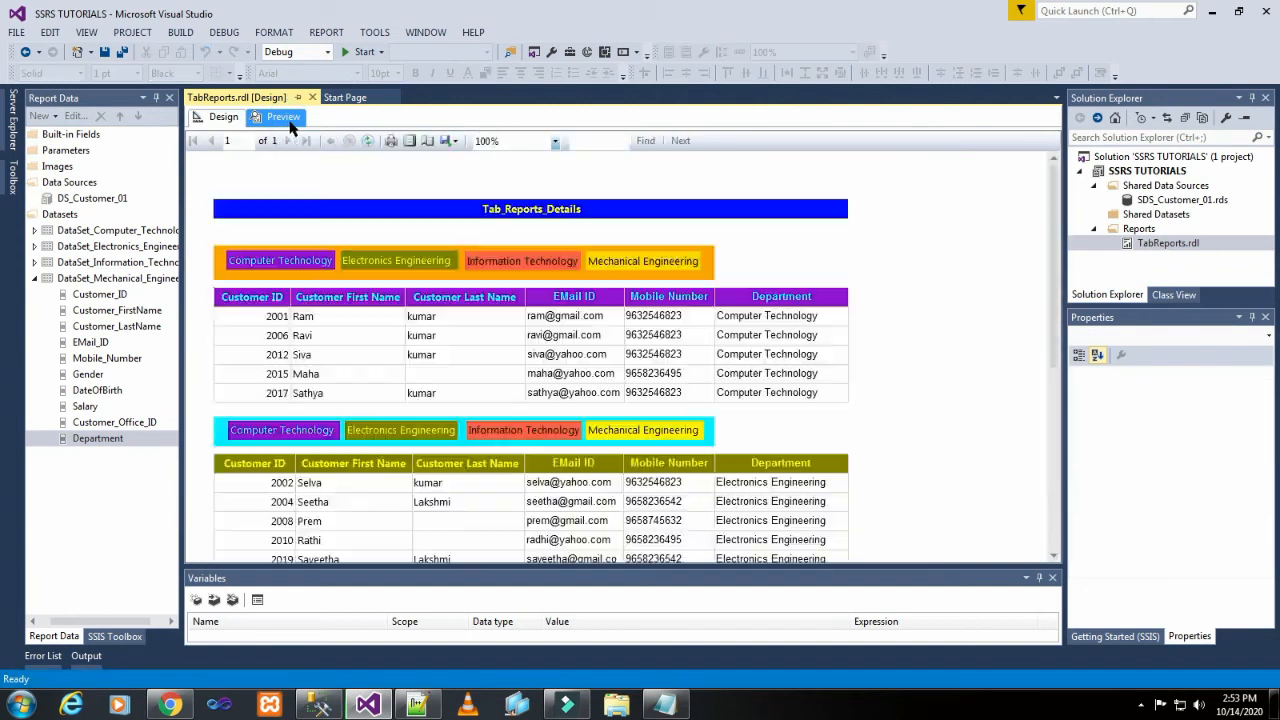
scroll(573, 334, "down", 2)
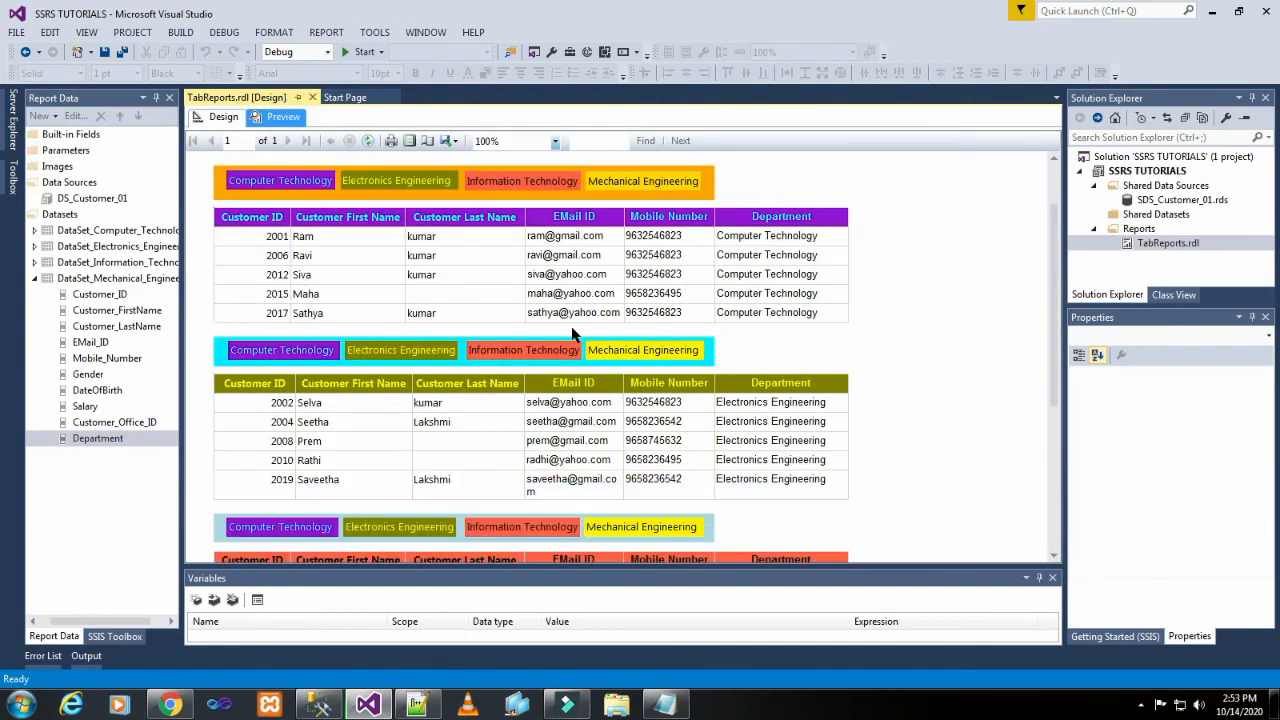
scroll(573, 334, "down", 6)
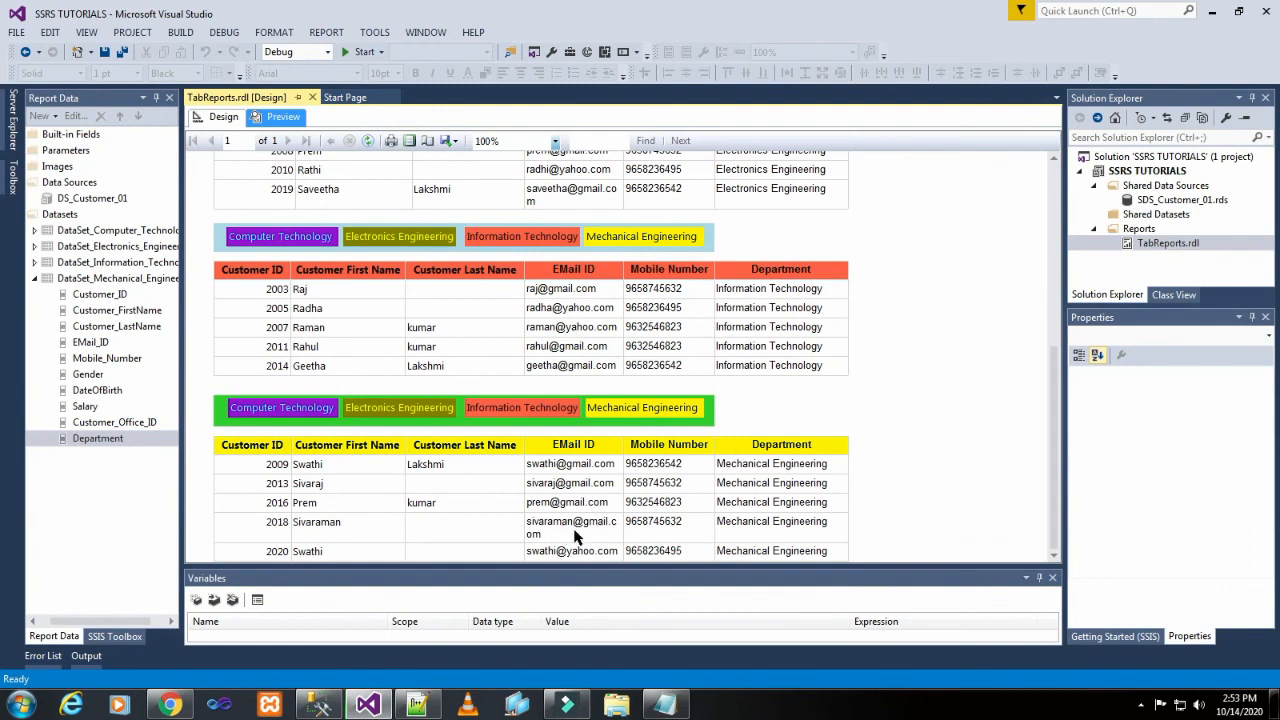
left_click(223, 117)
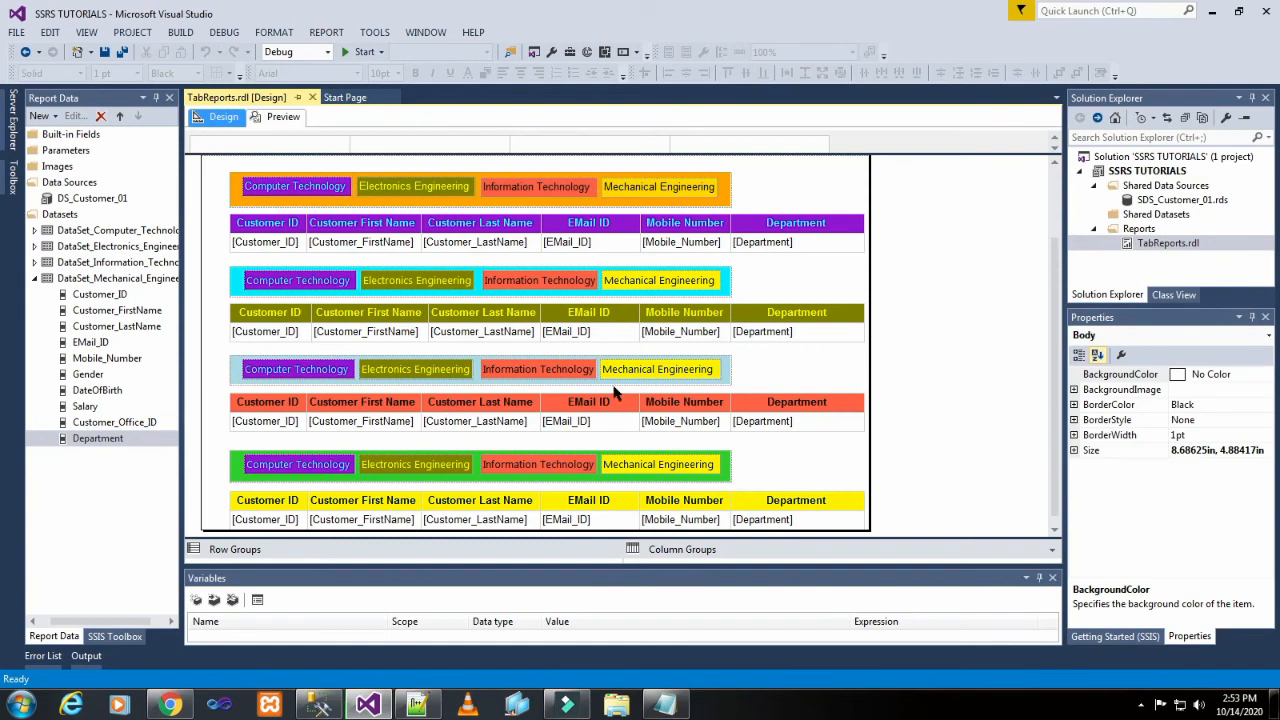
Step: Widen the EMail ID column of the Mechanical Engineering table slightly so long addresses fit on one line
left_click(652, 500)
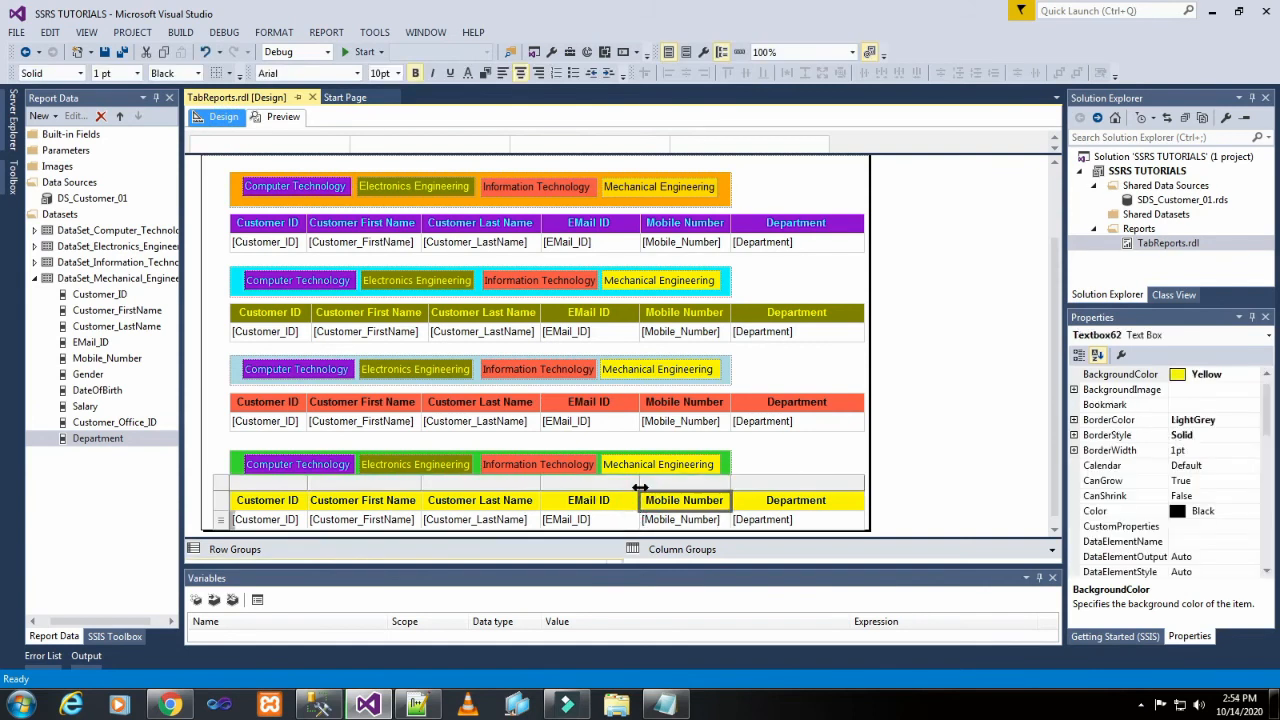
left_click_drag(640, 487, 652, 487)
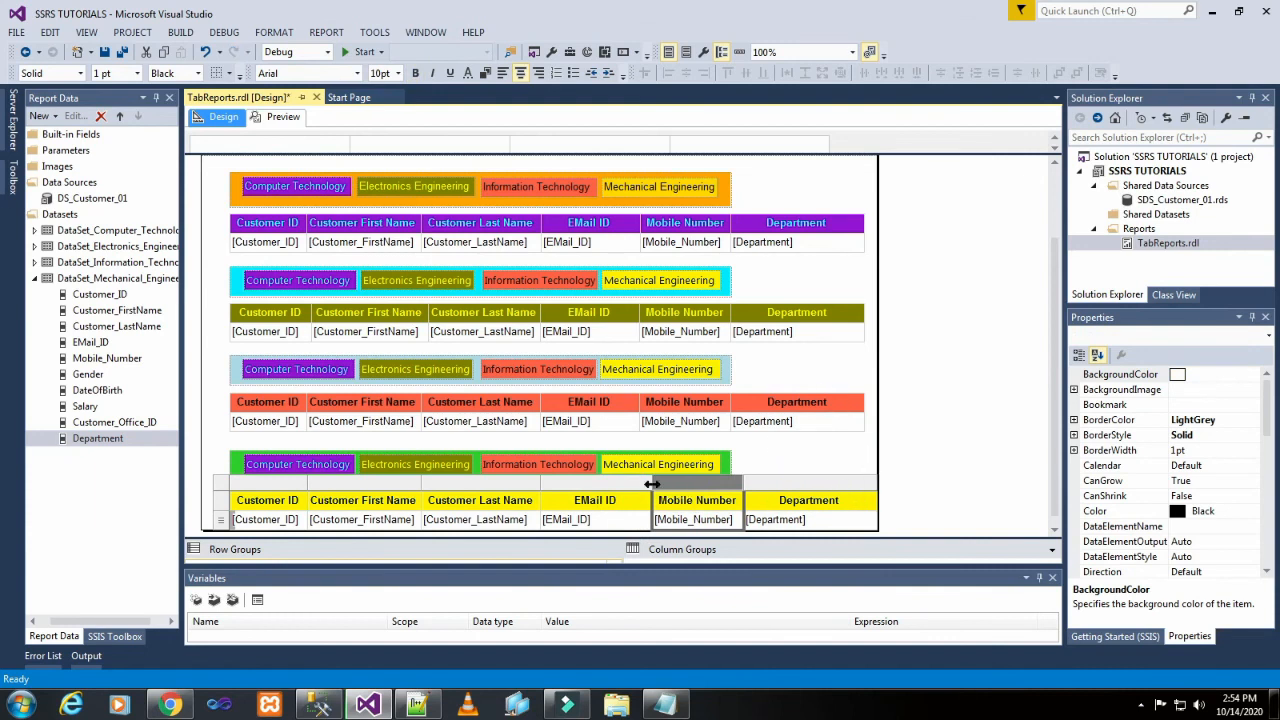
left_click_drag(652, 484, 650, 486)
left_click(538, 484)
left_click_drag(538, 484, 536, 484)
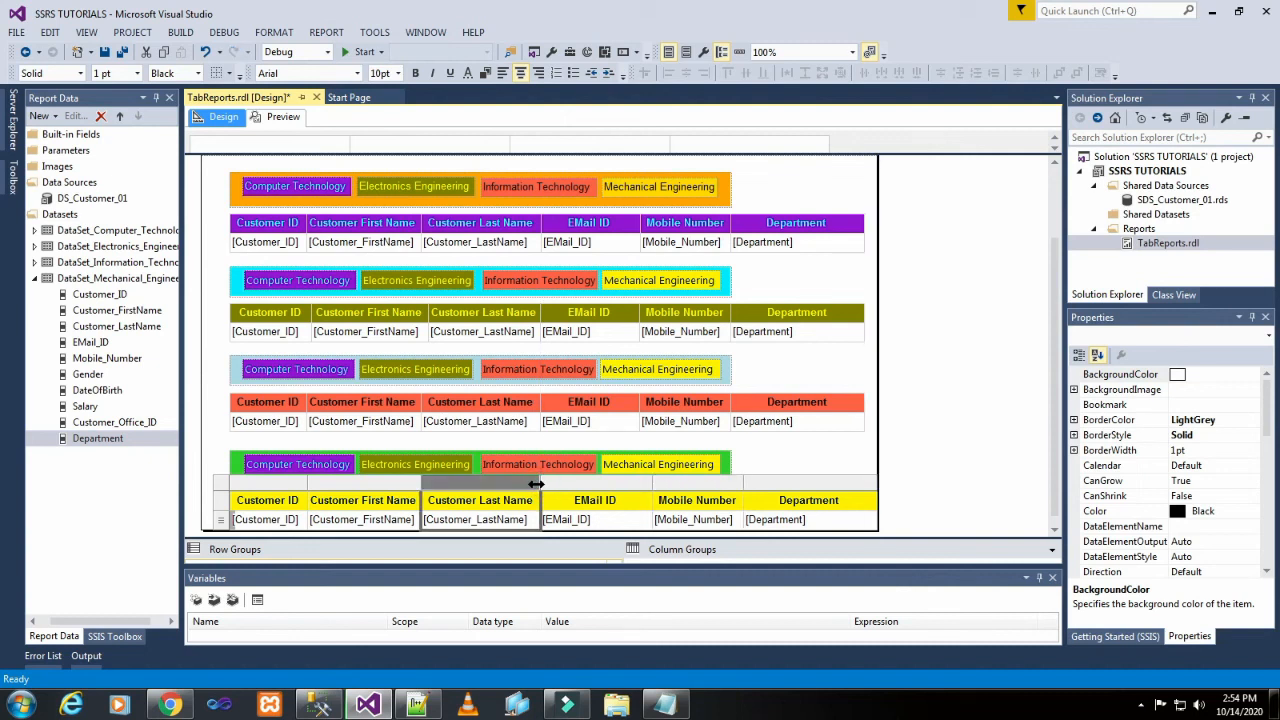
Step: Preview the report again to check the email column and overall width of the Mechanical Engineering table, and return to the design
left_click(264, 120)
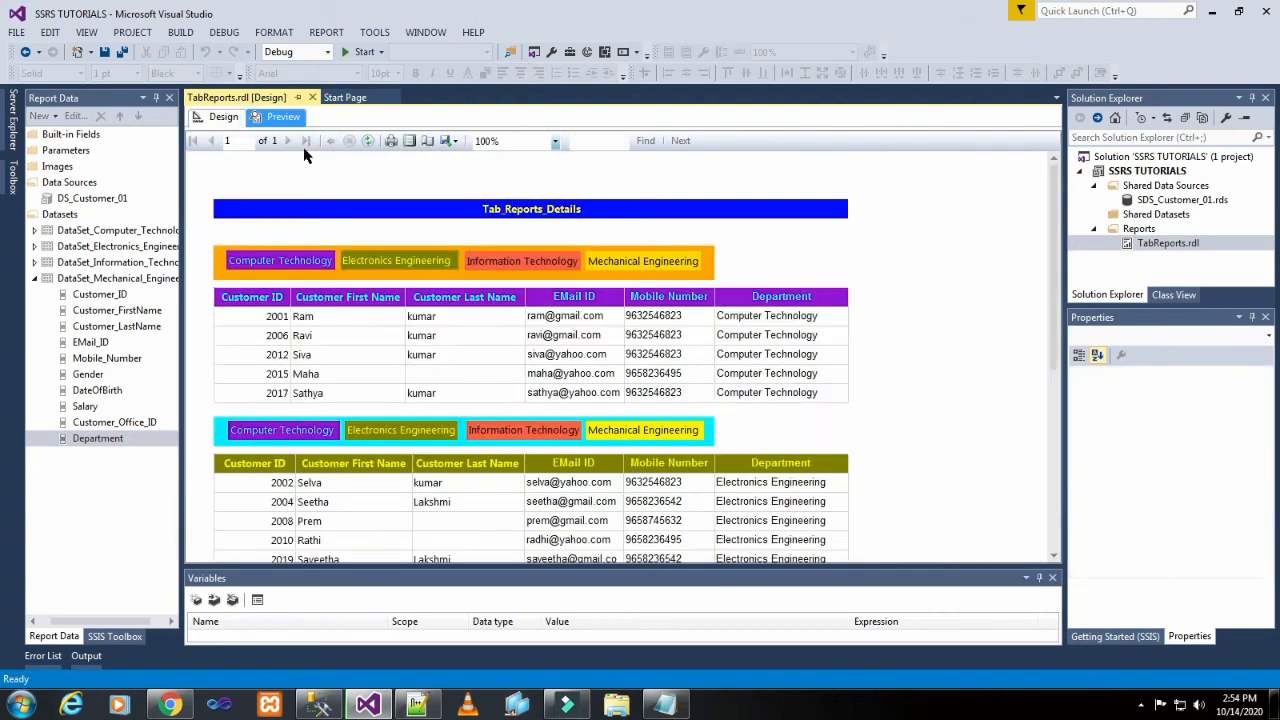
scroll(658, 380, "down", 6)
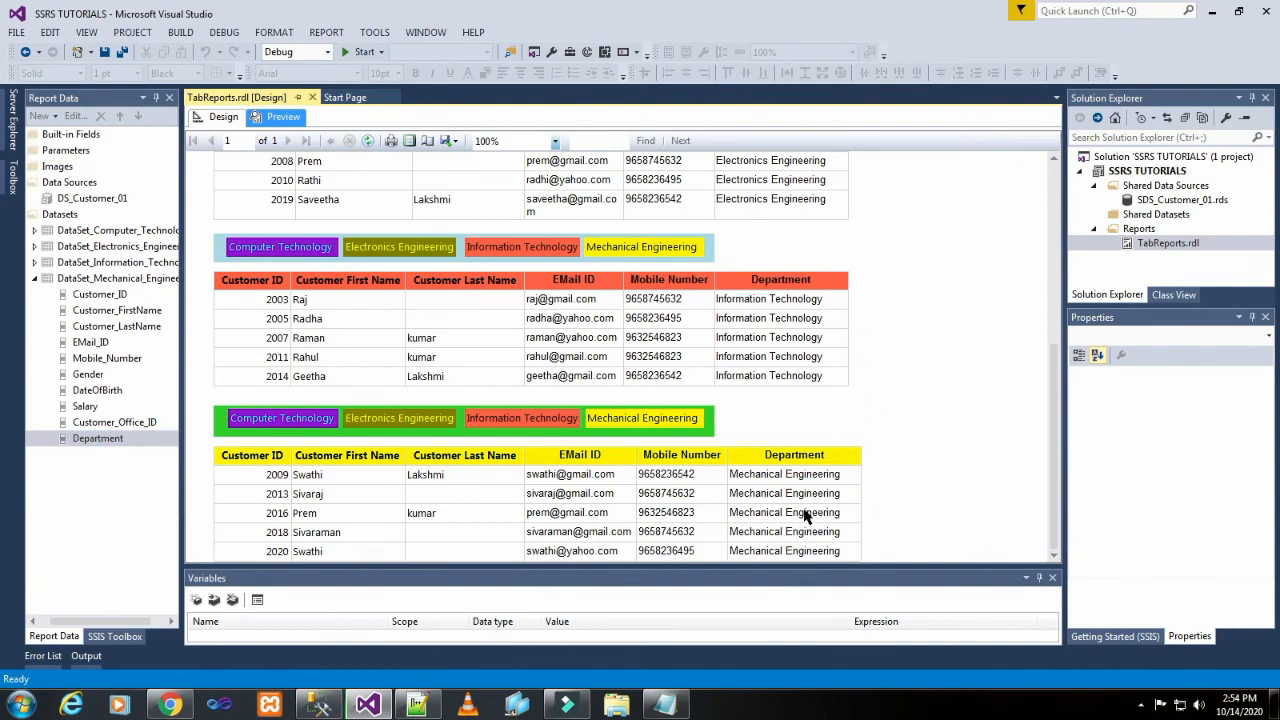
left_click(224, 117)
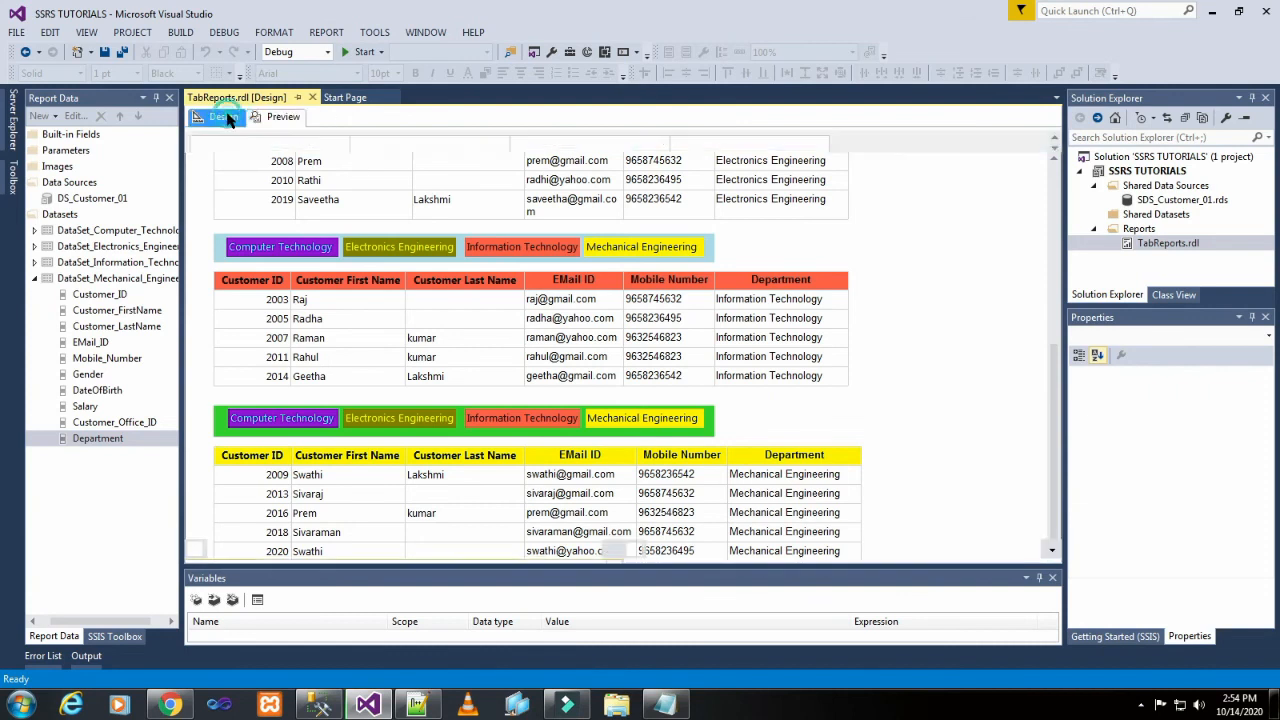
Step: Narrow the Department column of the Mechanical Engineering table so its right edge lines up with the tables above
left_click(877, 485)
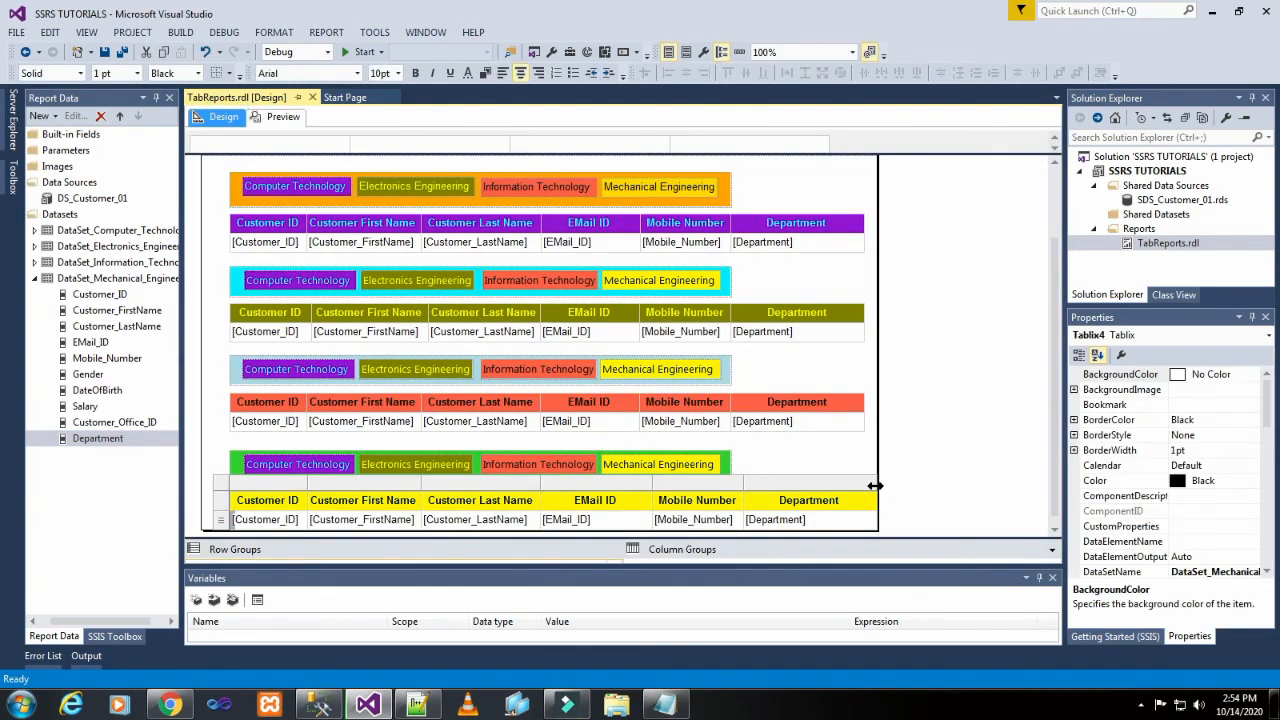
left_click_drag(858, 487, 864, 483)
left_click(858, 485)
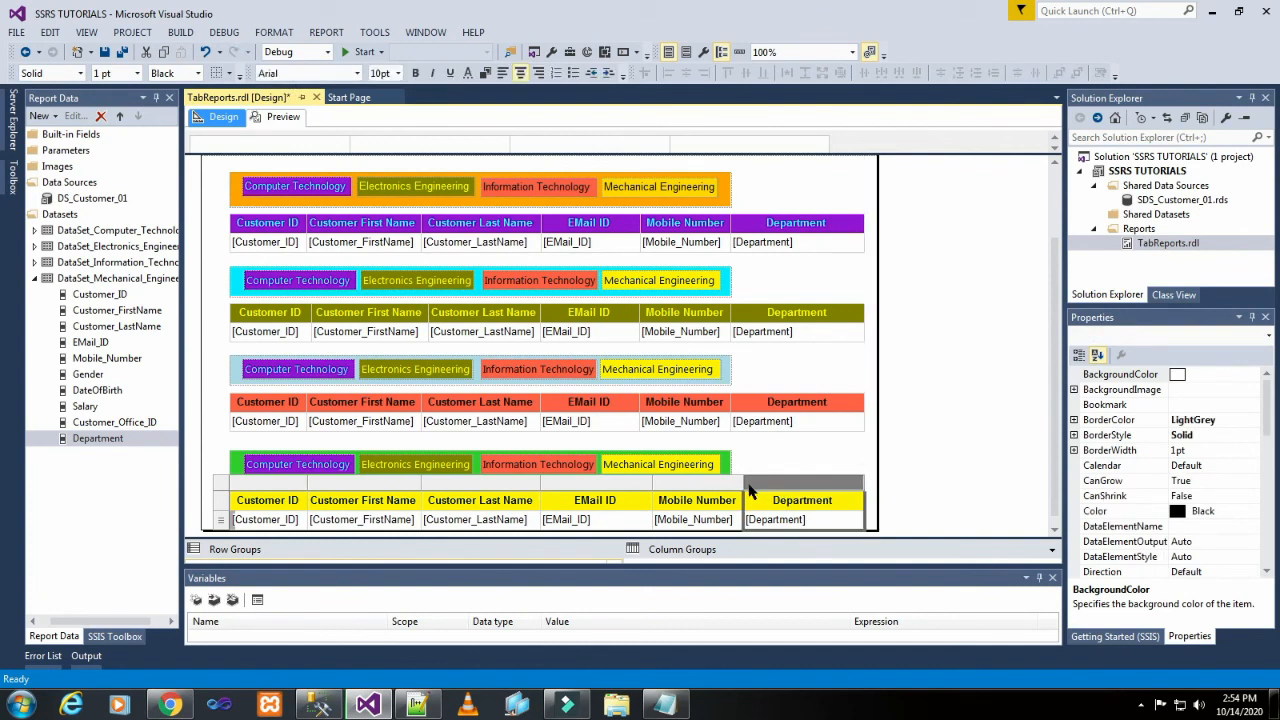
left_click(740, 485)
left_click_drag(740, 485, 737, 485)
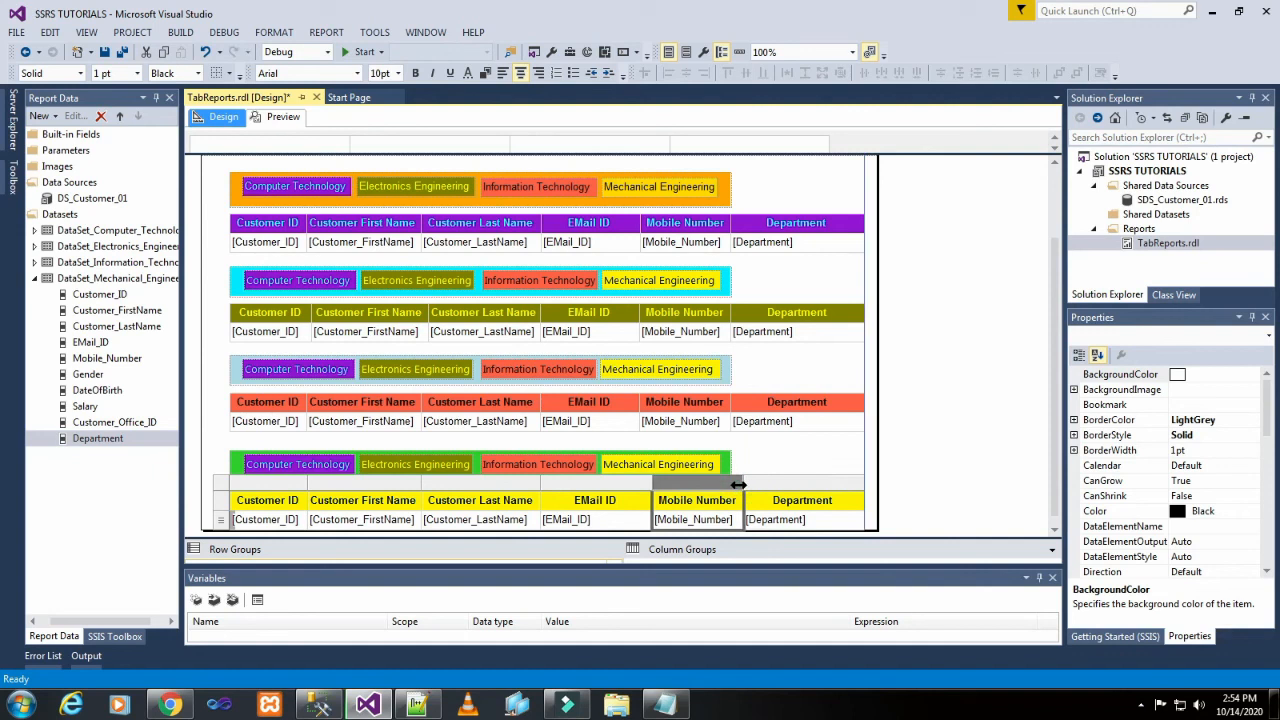
left_click_drag(732, 485, 744, 485)
Step: Preview the whole report to compare all four department tables and their tab bars, and return to the design
left_click(283, 117)
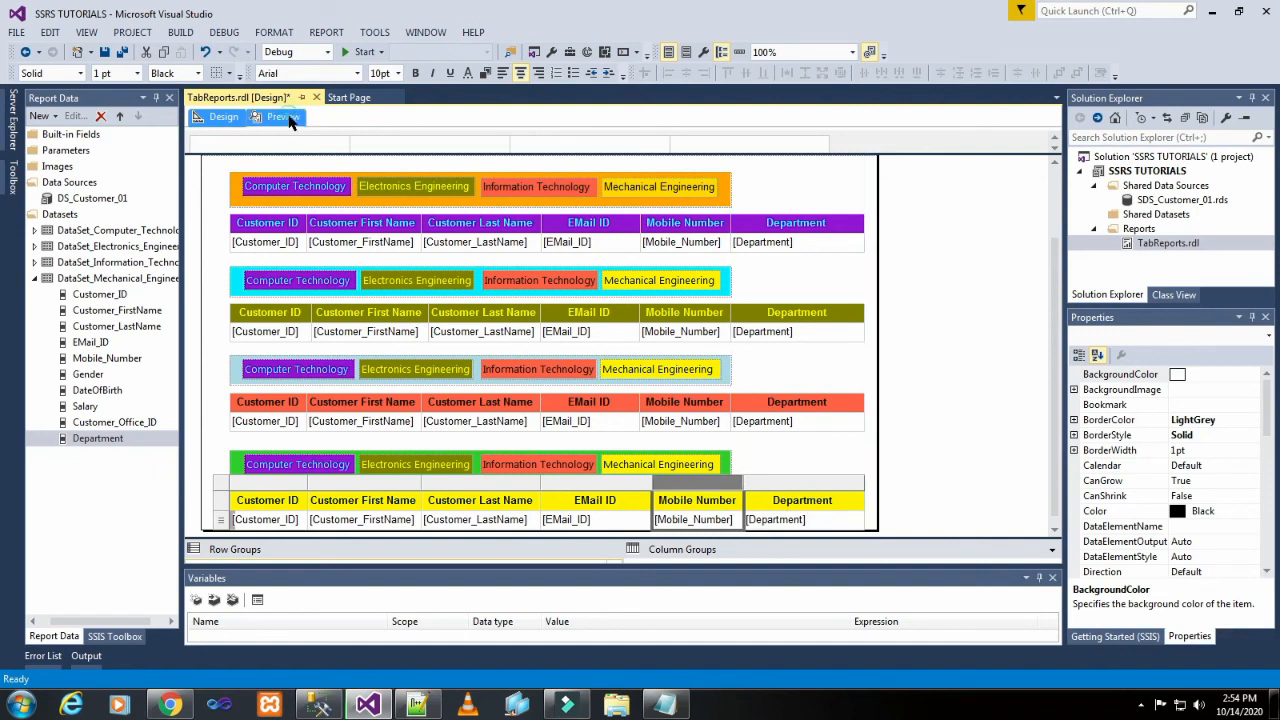
scroll(545, 300, "down", 7)
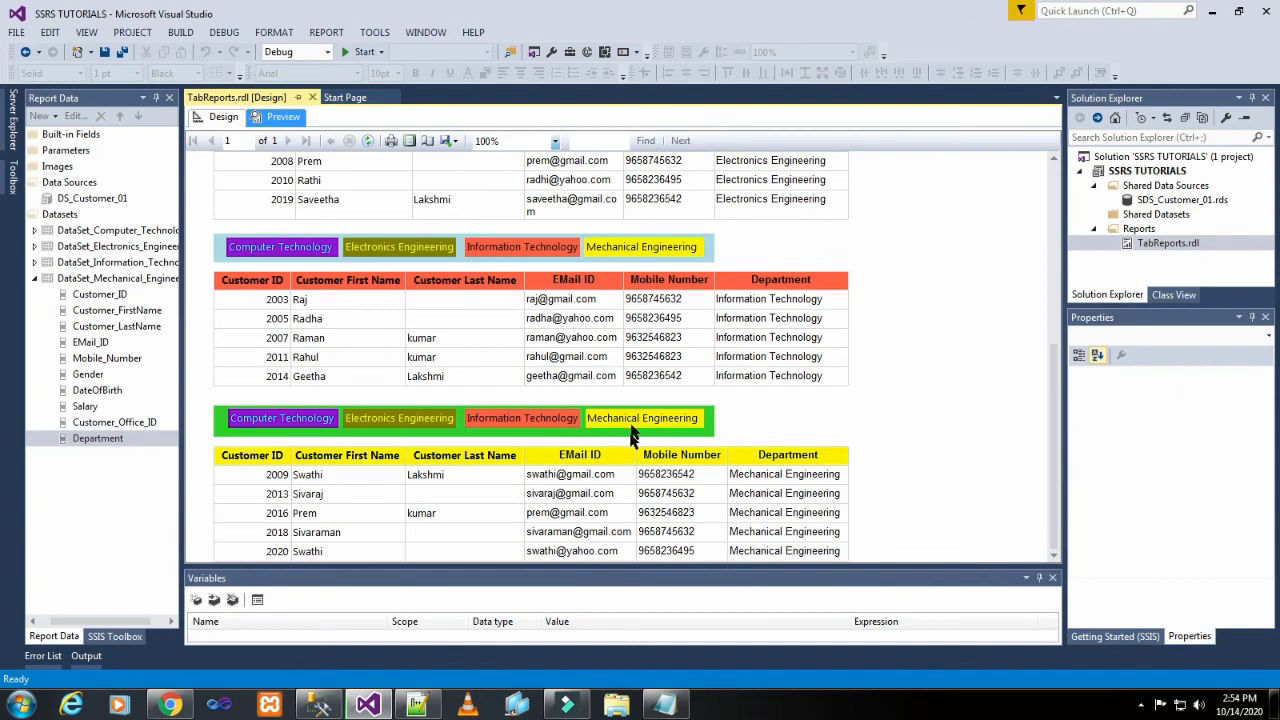
scroll(553, 300, "up", 4)
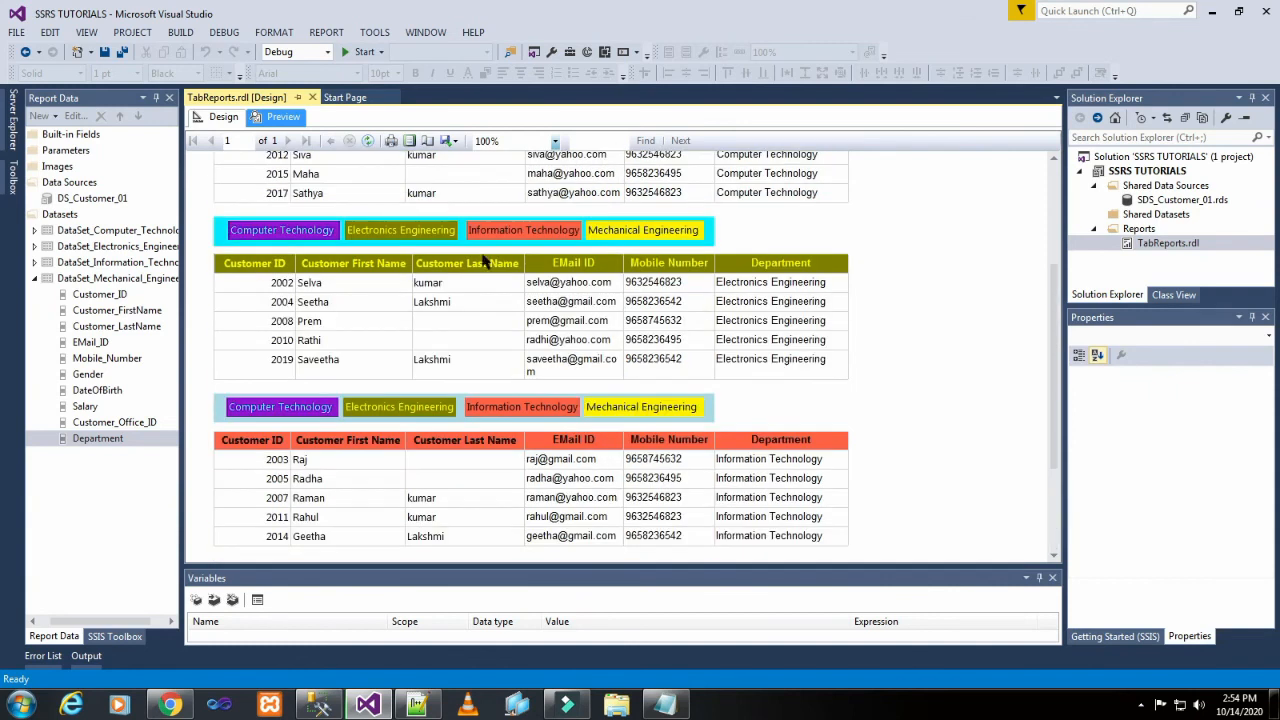
scroll(452, 291, "up", 4)
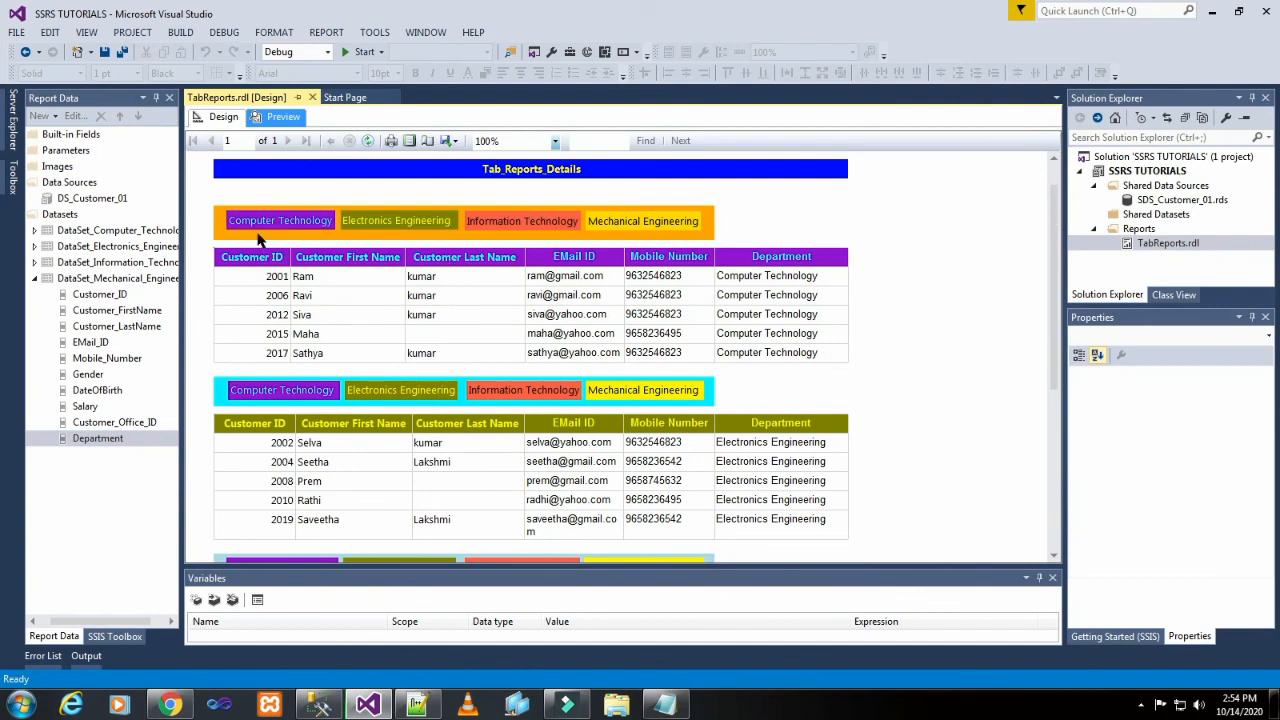
scroll(304, 232, "up", 1)
left_click(222, 118)
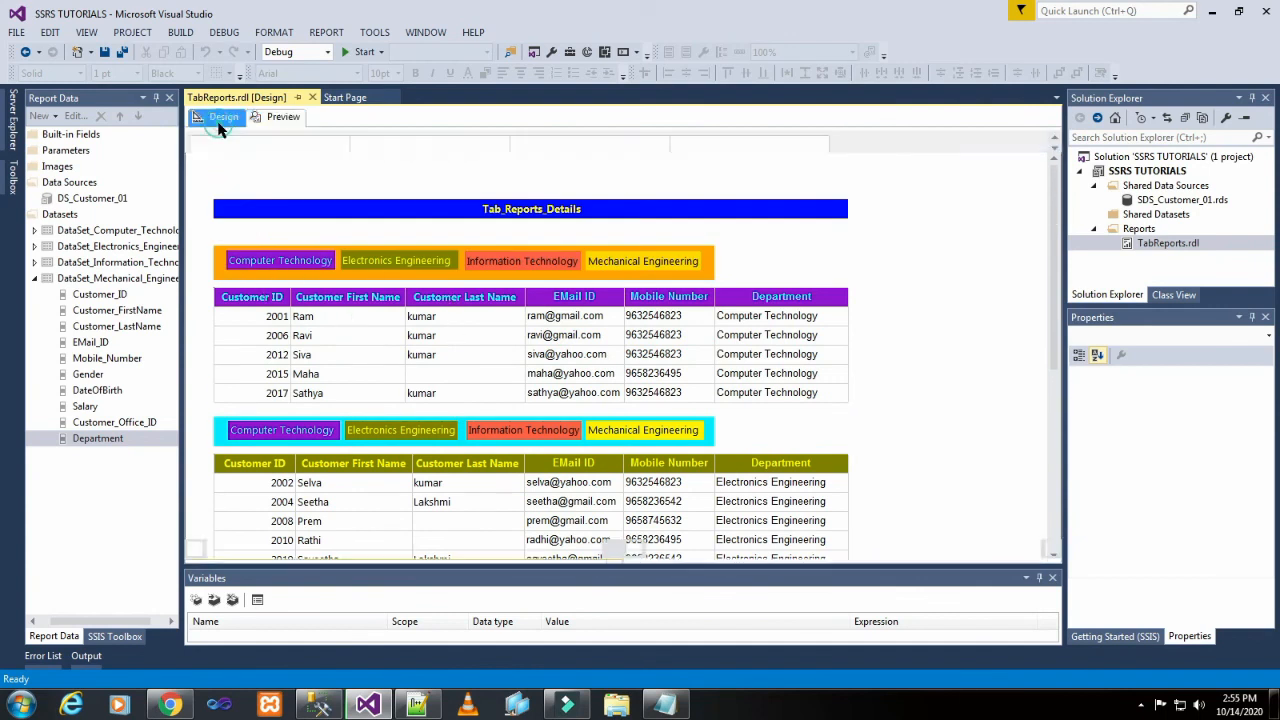
Step: Try bold text on the Computer Technology tab in the orange bar and undo it
left_click(251, 186)
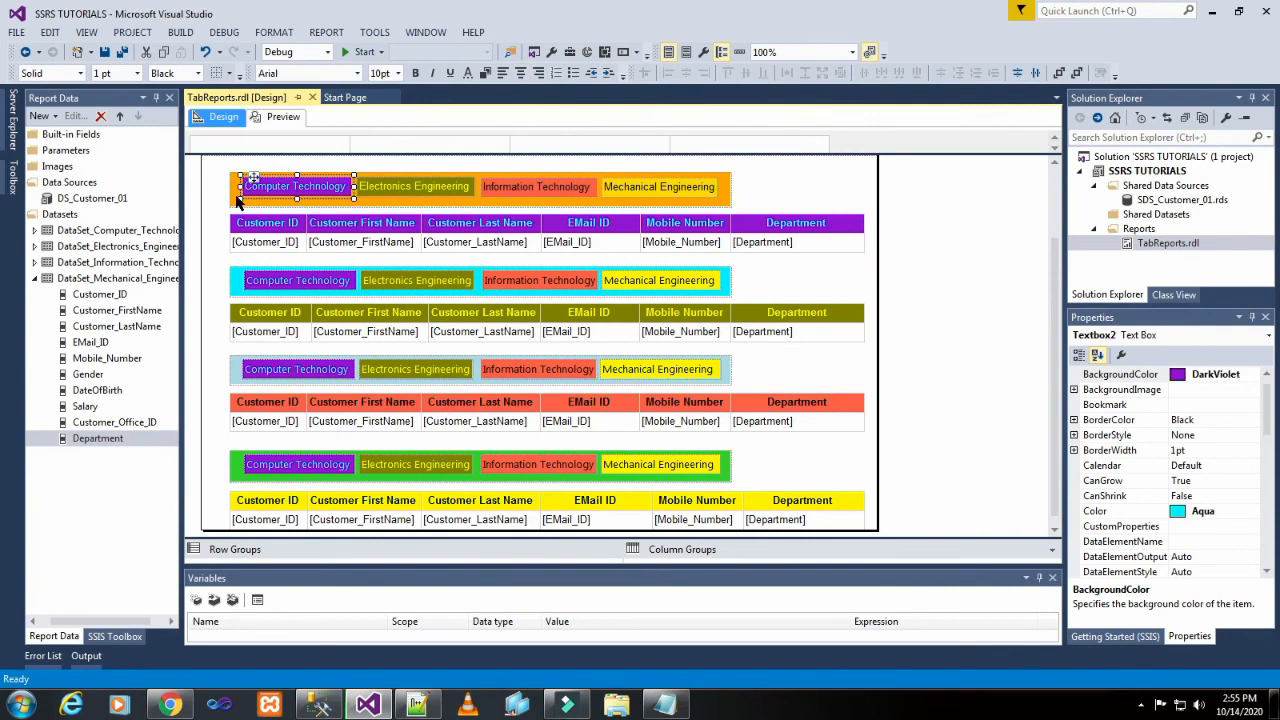
left_click(416, 73)
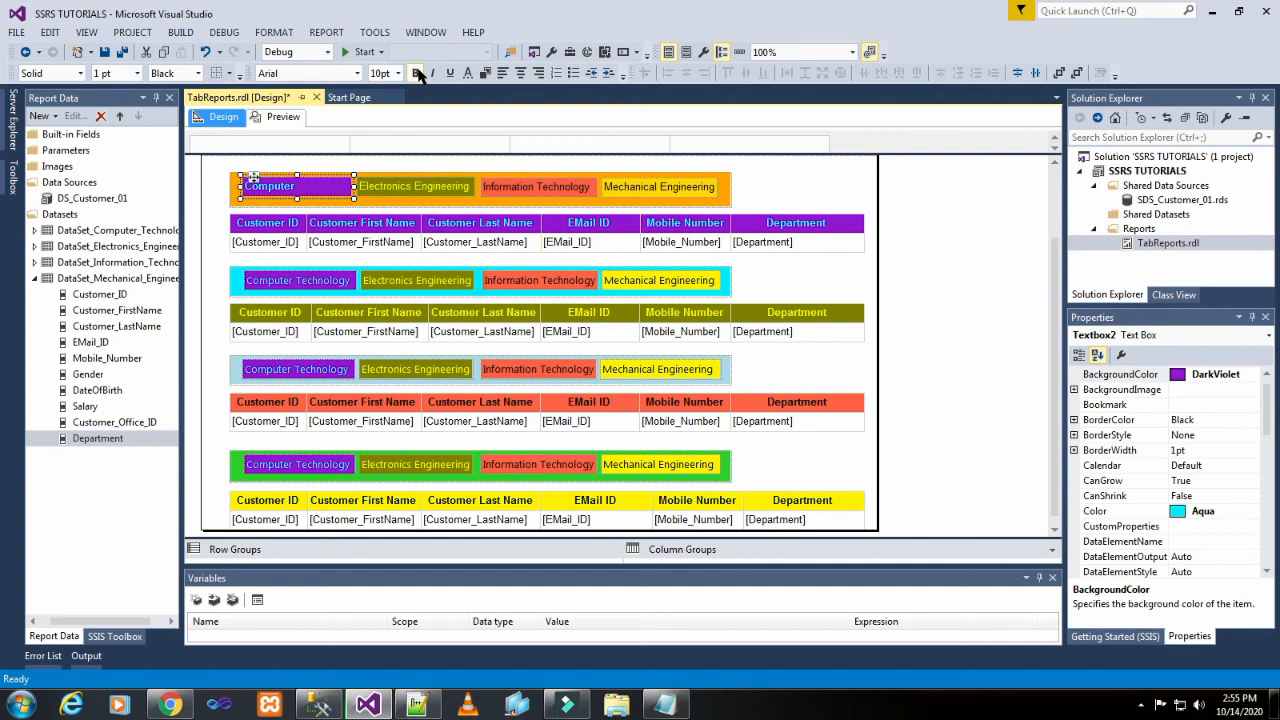
key("ctrl+z")
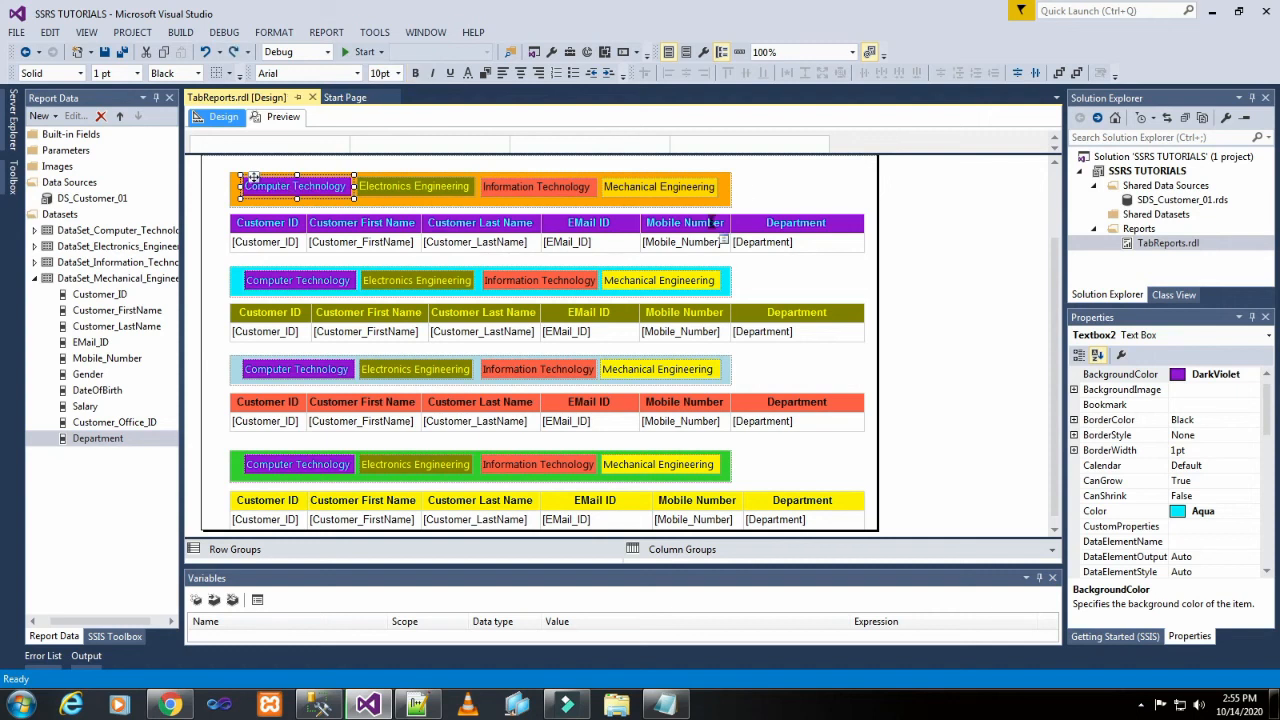
left_click(745, 186)
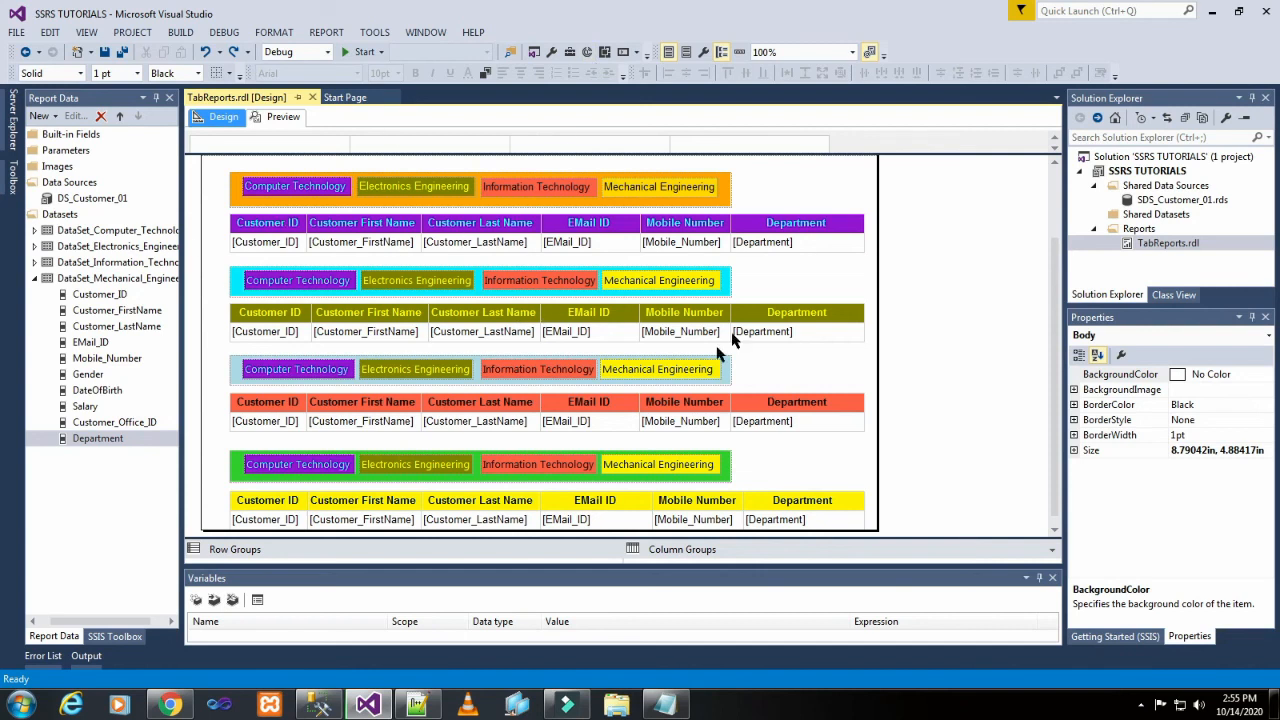
Step: Set the Bookmark property of the orange tab bar to Computer Technology, copying the name from the Notepad list
left_click(727, 199)
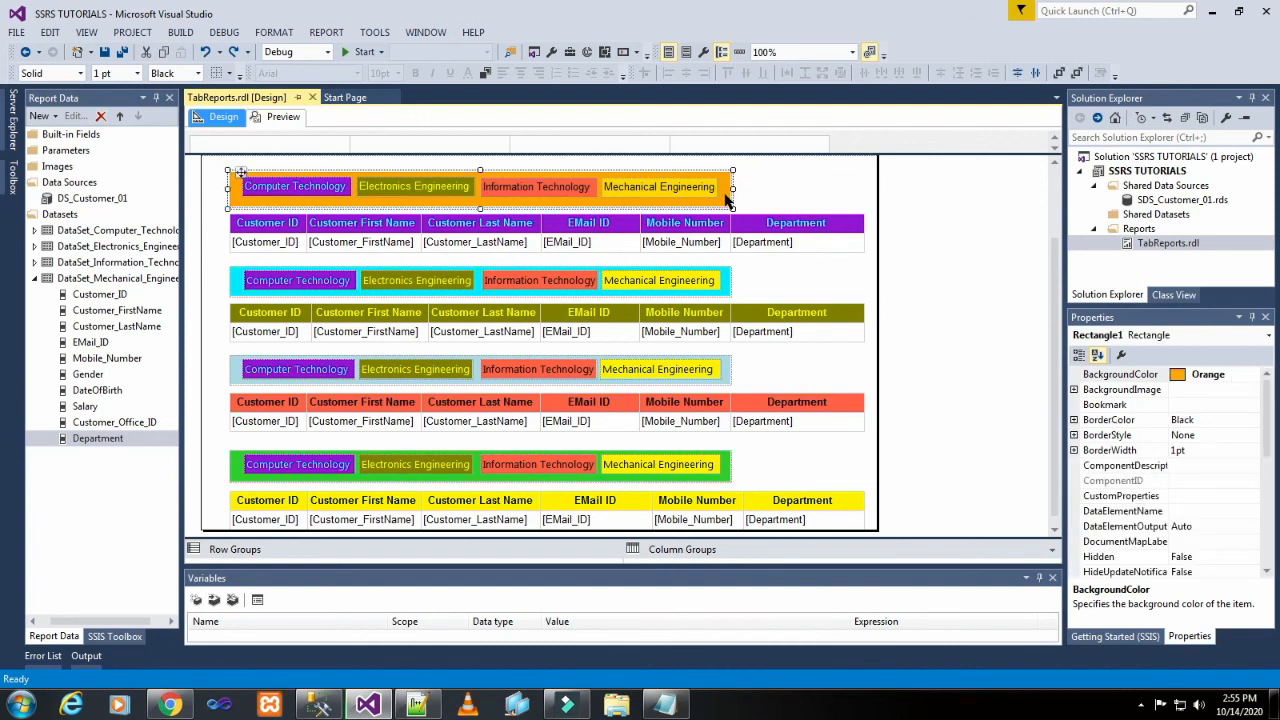
left_click(1176, 406)
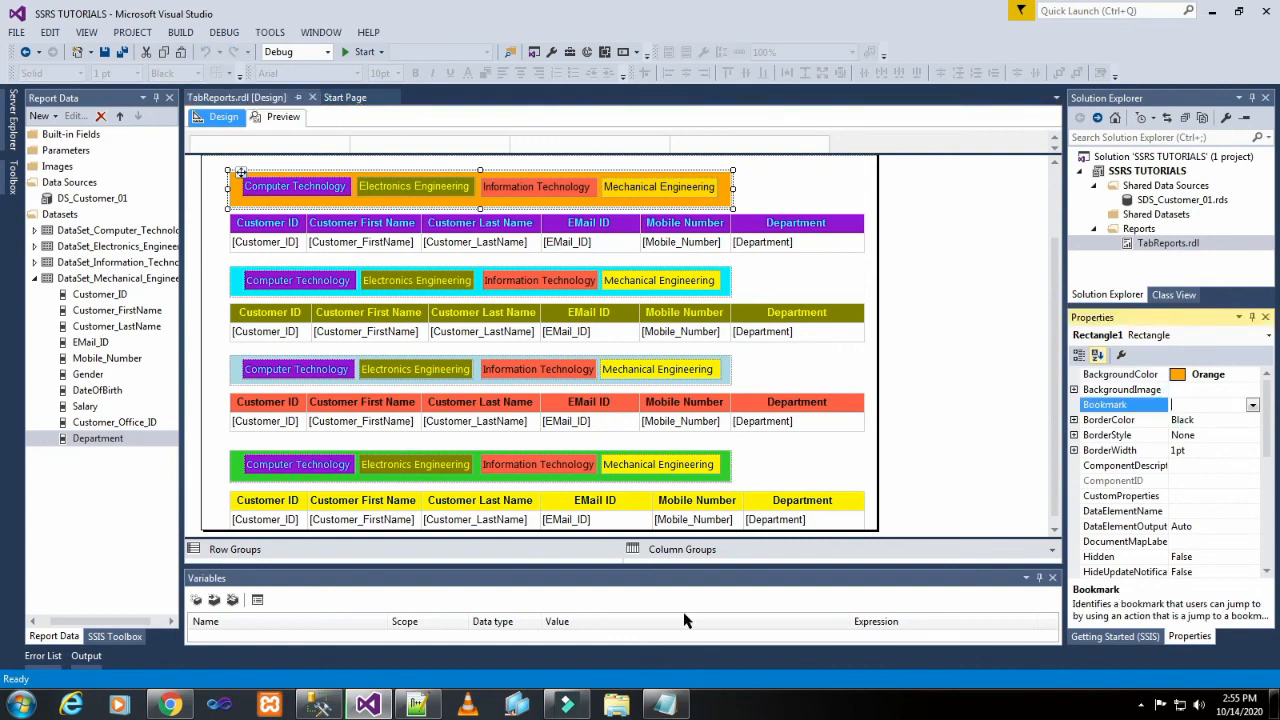
left_click(667, 708)
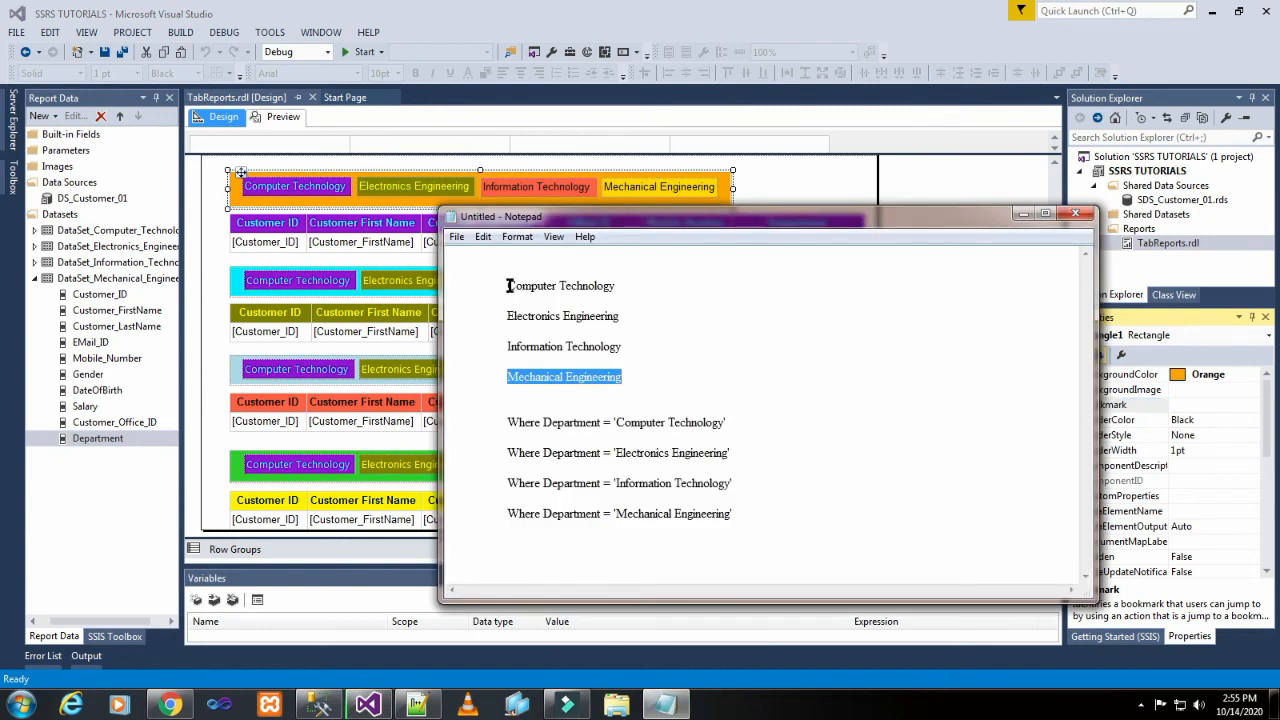
left_click_drag(509, 286, 619, 289)
key("ctrl+c")
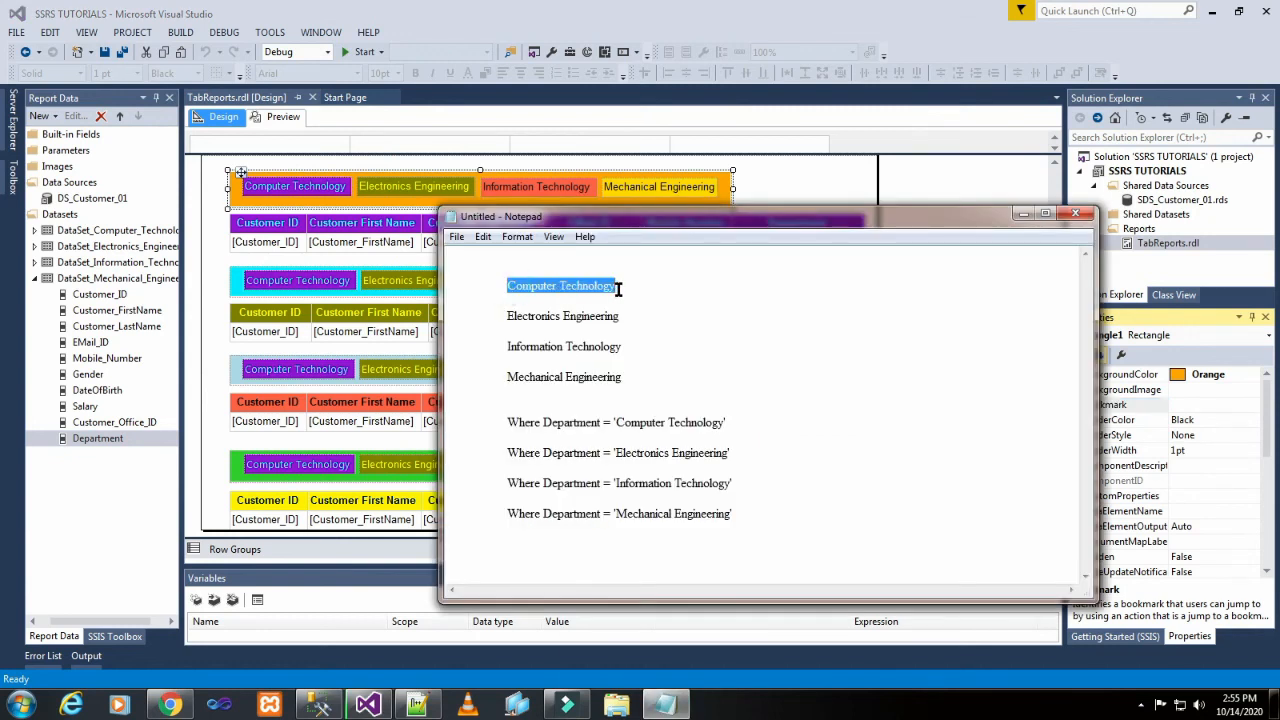
left_click(1200, 404)
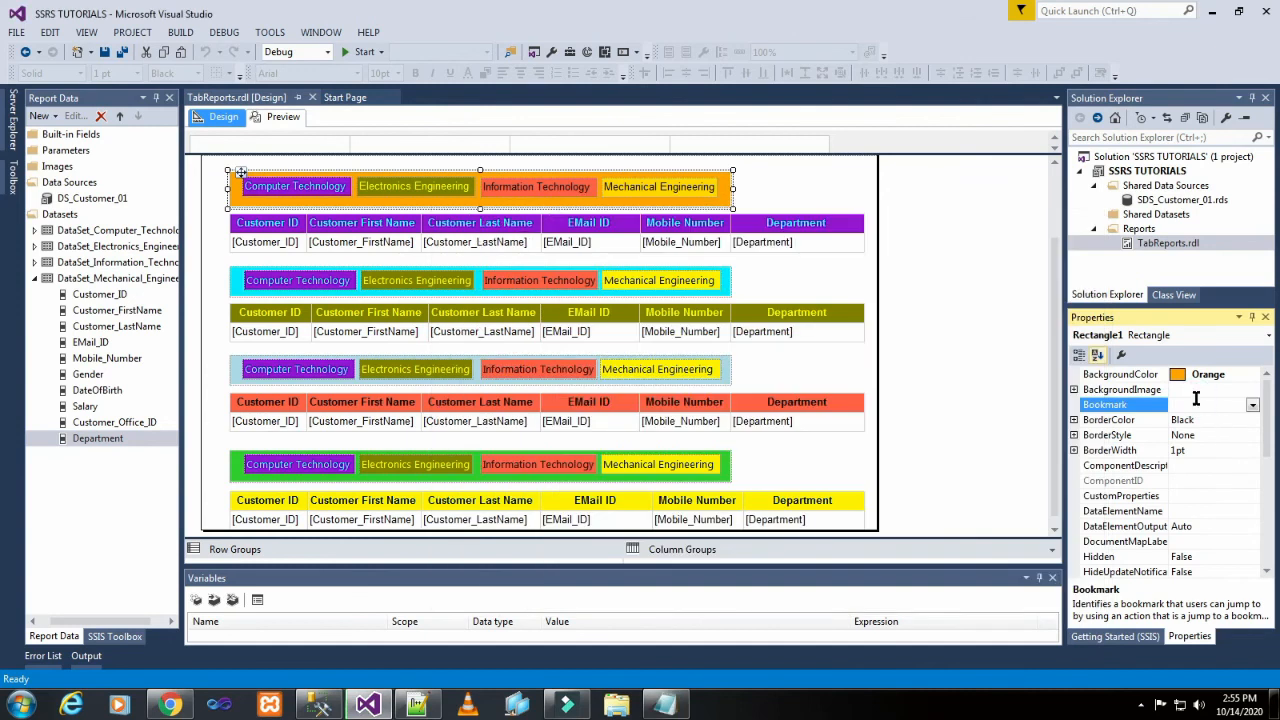
key("ctrl+v")
left_click(1007, 321)
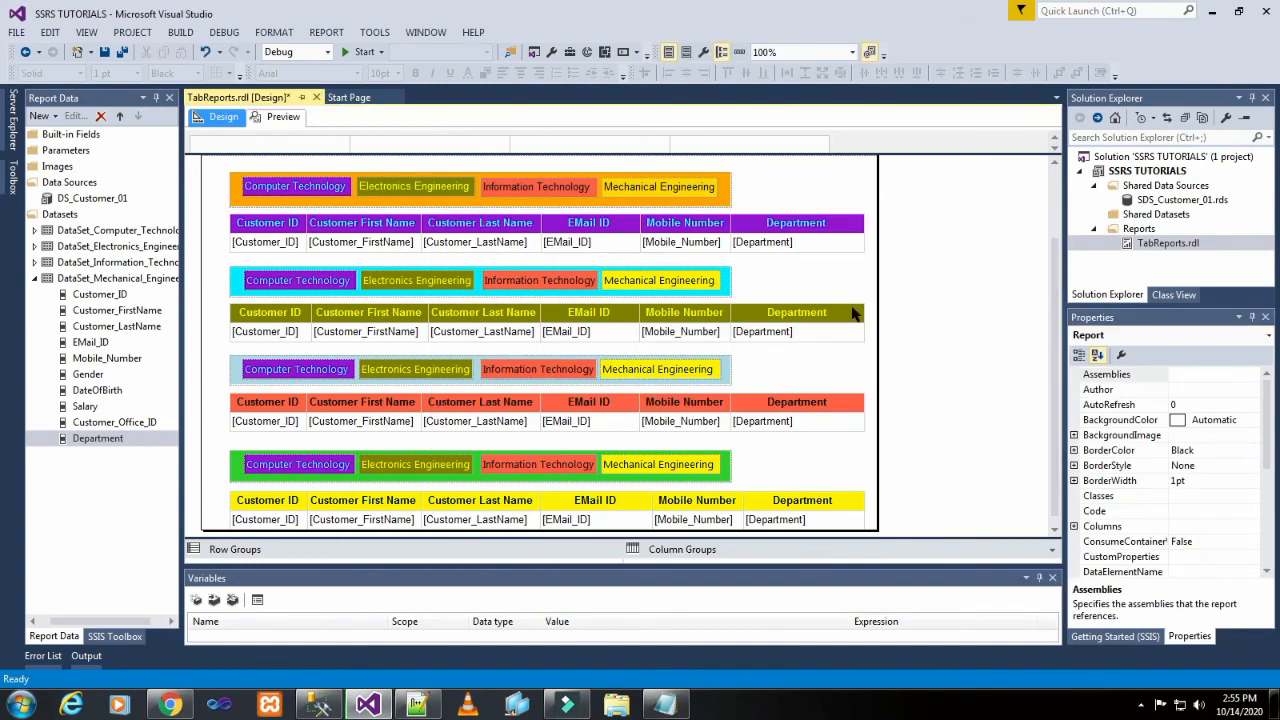
Step: Check the Bookmark property of the aqua tab bar and of the orange tab bar
left_click(726, 288)
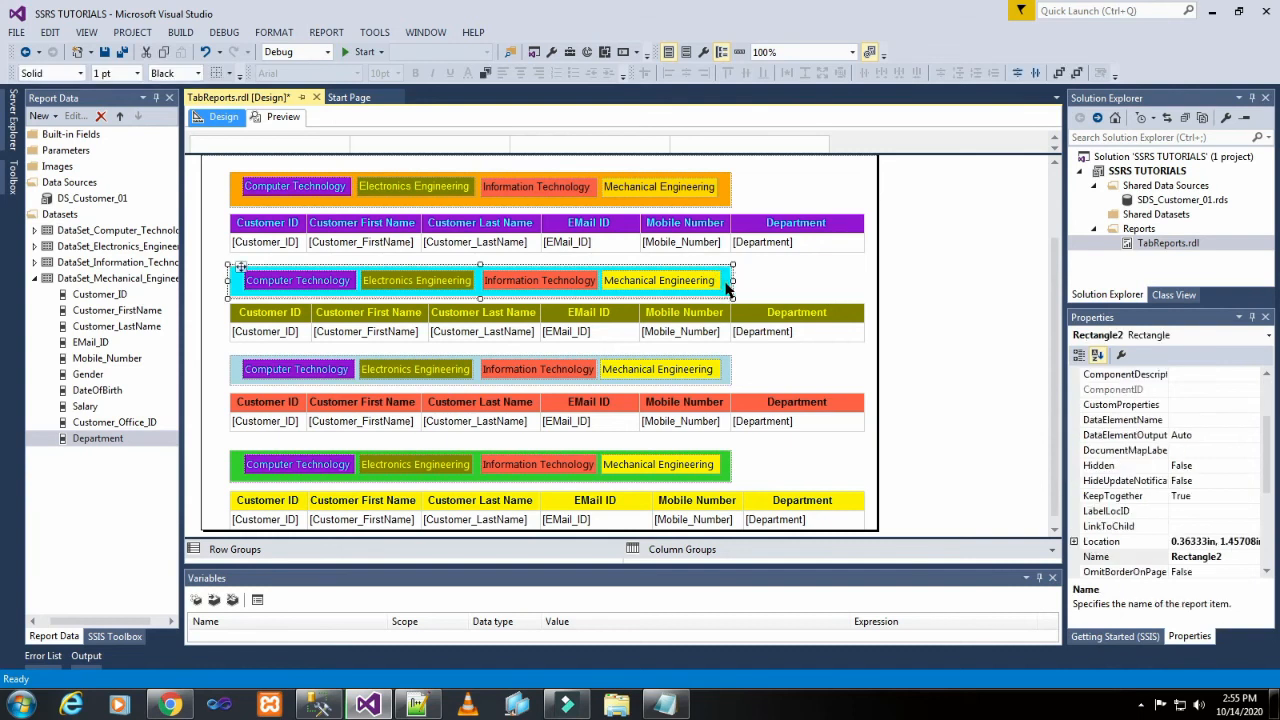
scroll(1262, 445, "up", 2)
scroll(1262, 447, "up", 1)
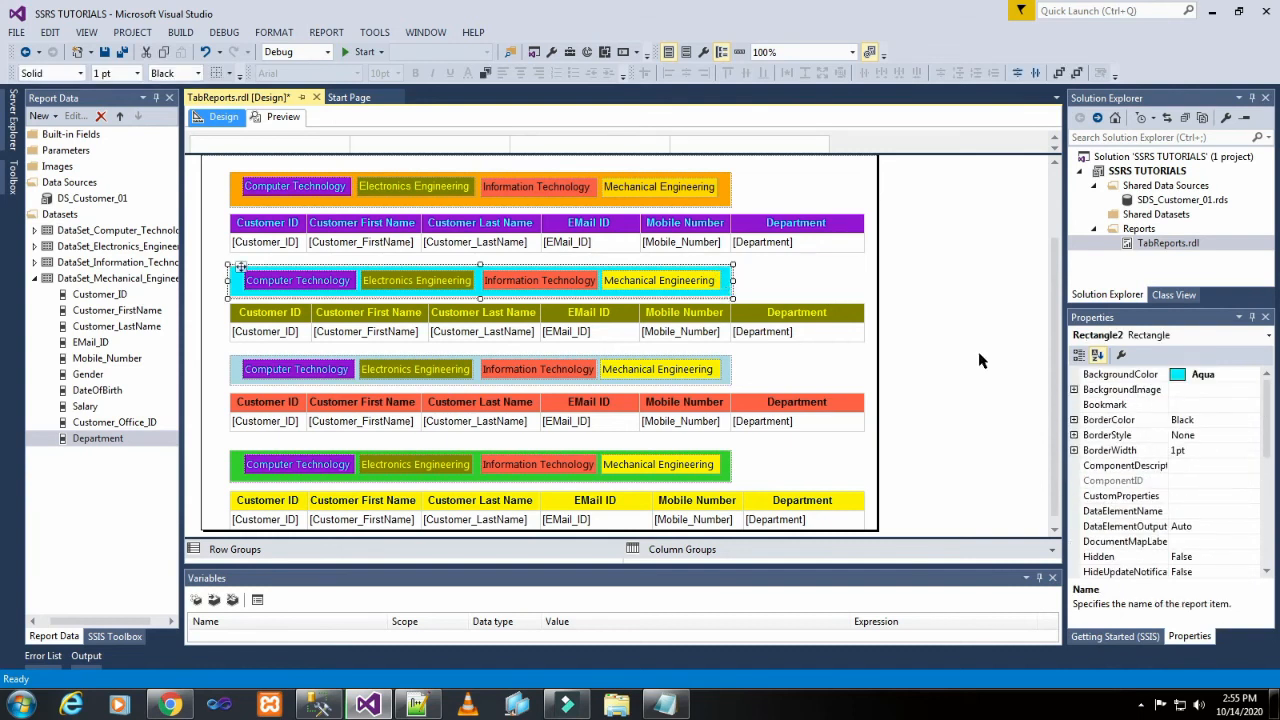
left_click(726, 202)
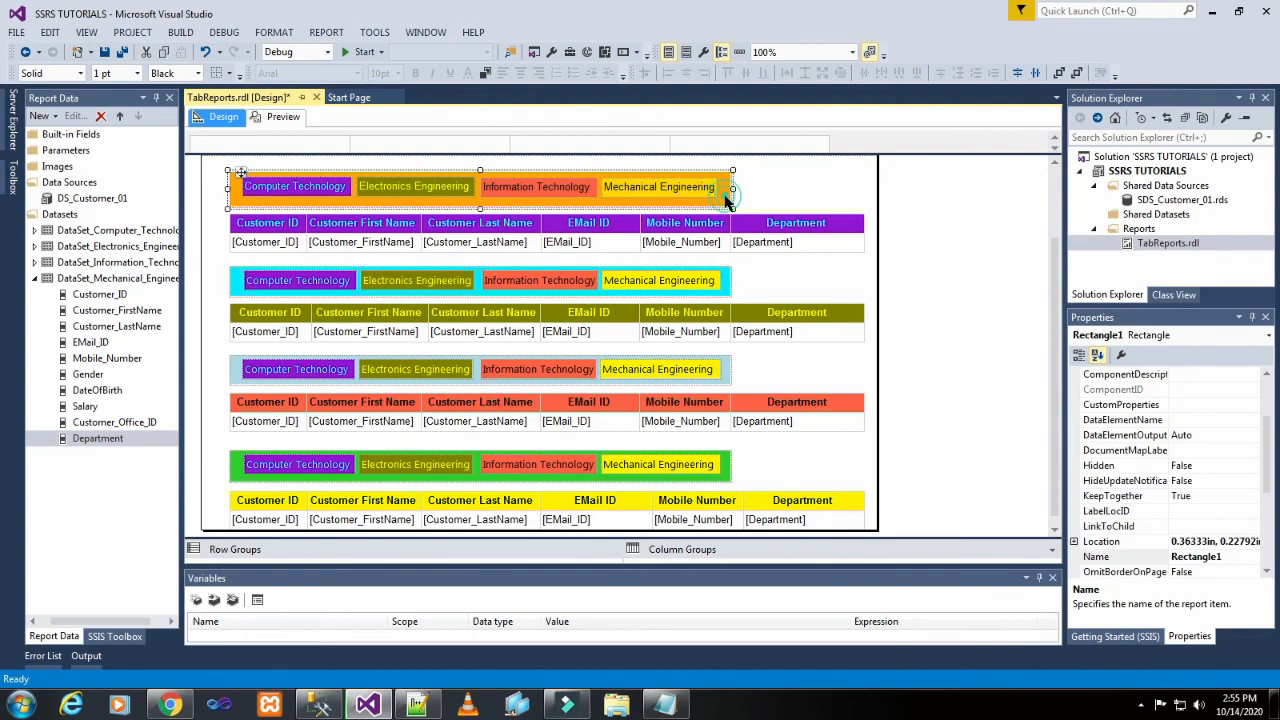
scroll(1140, 390, "up", 2)
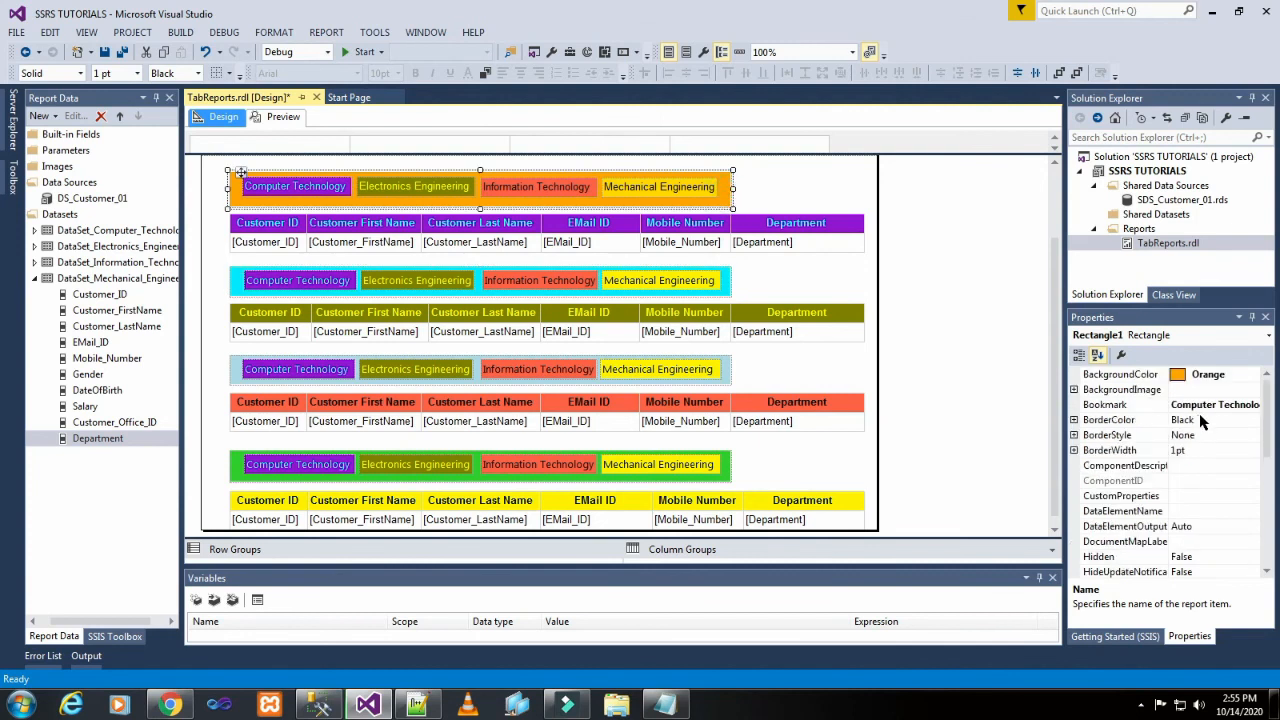
Step: Set the Bookmark property of the aqua tab bar to Electronics Engineering, copying the name from the Notepad list
left_click(729, 284)
scroll(1120, 445, "up", 2)
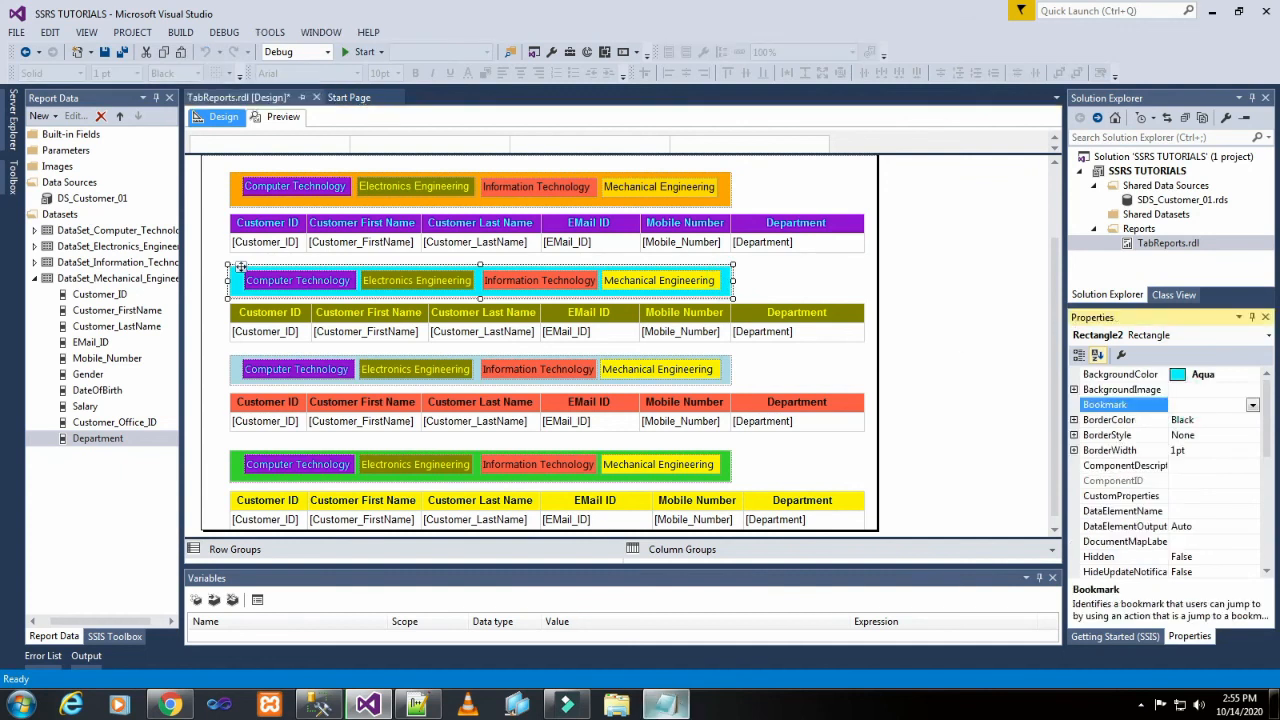
left_click(665, 705)
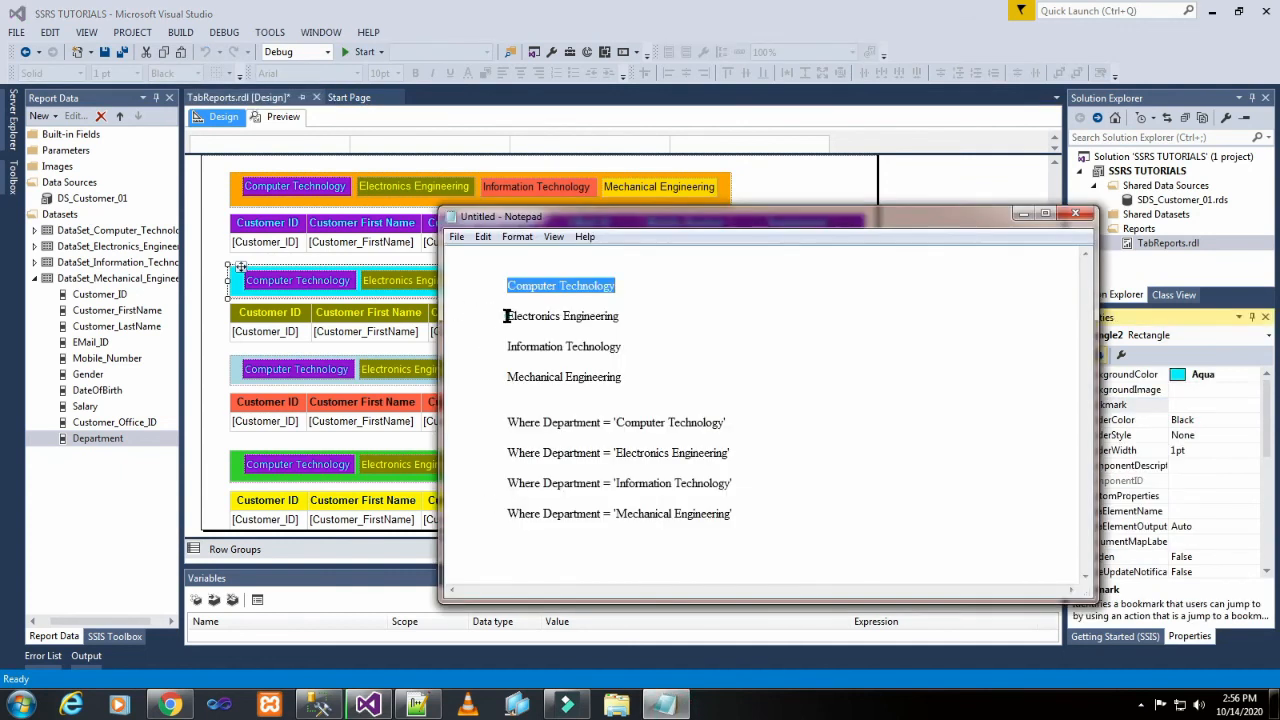
left_click_drag(506, 316, 624, 314)
key("ctrl+c")
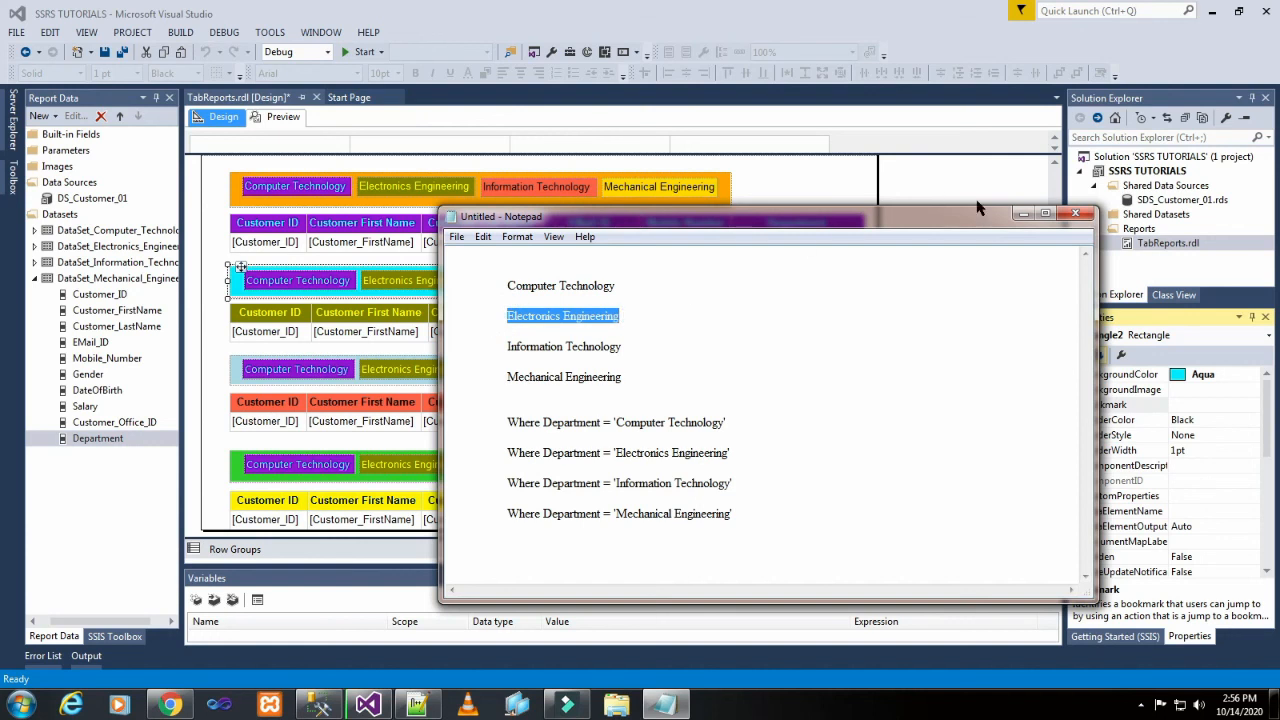
left_click(1023, 213)
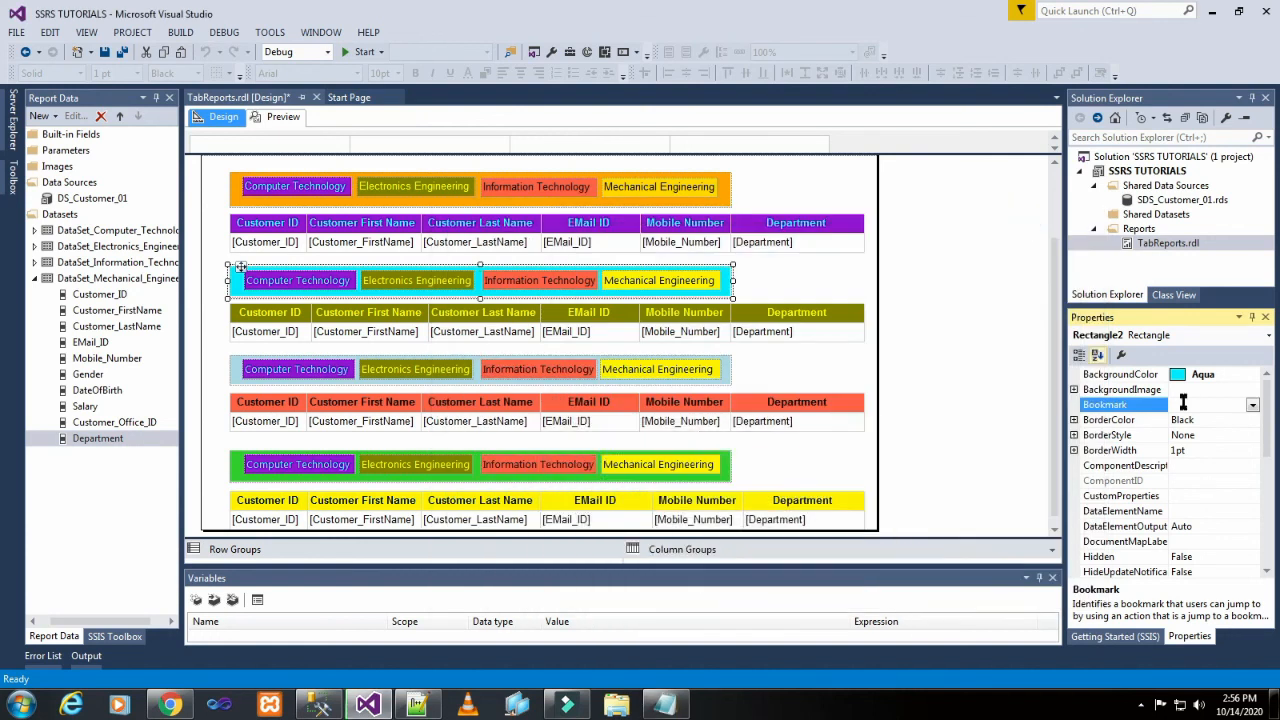
key("ctrl+v")
left_click(979, 397)
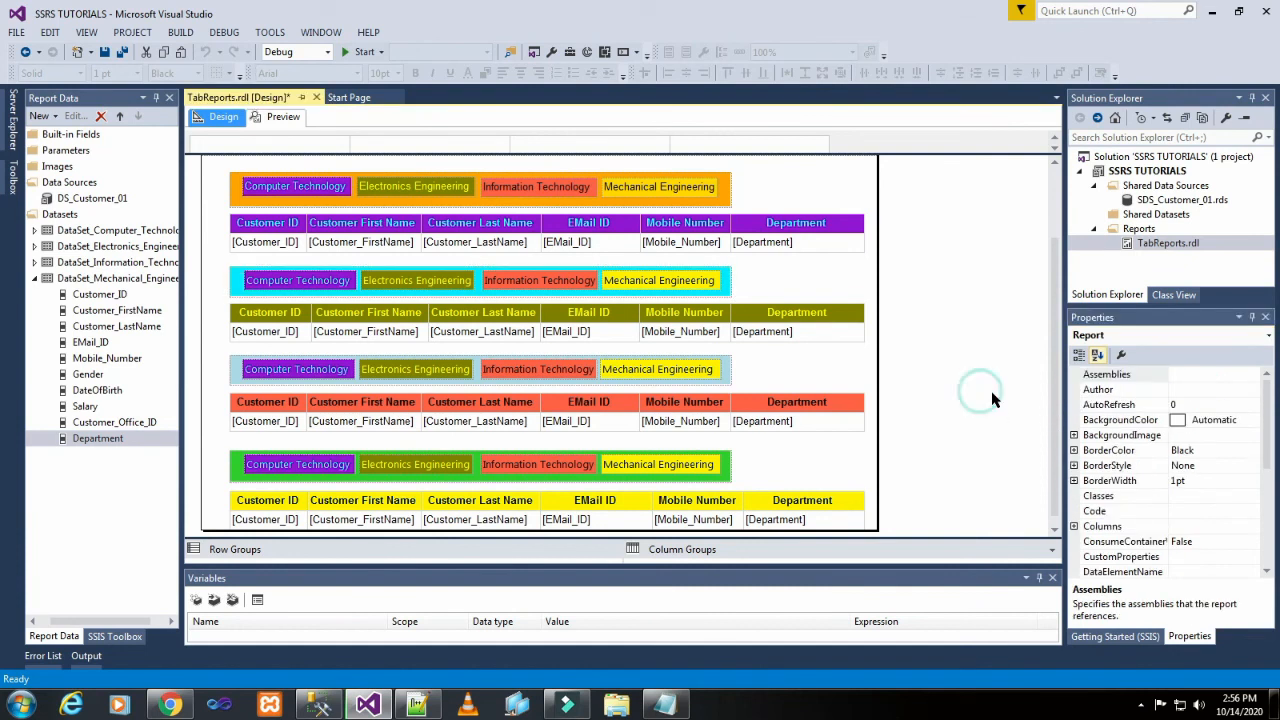
Step: Set the Bookmark property of the light blue tab bar to Information Technology, copying the name from the Notepad list
left_click(726, 375)
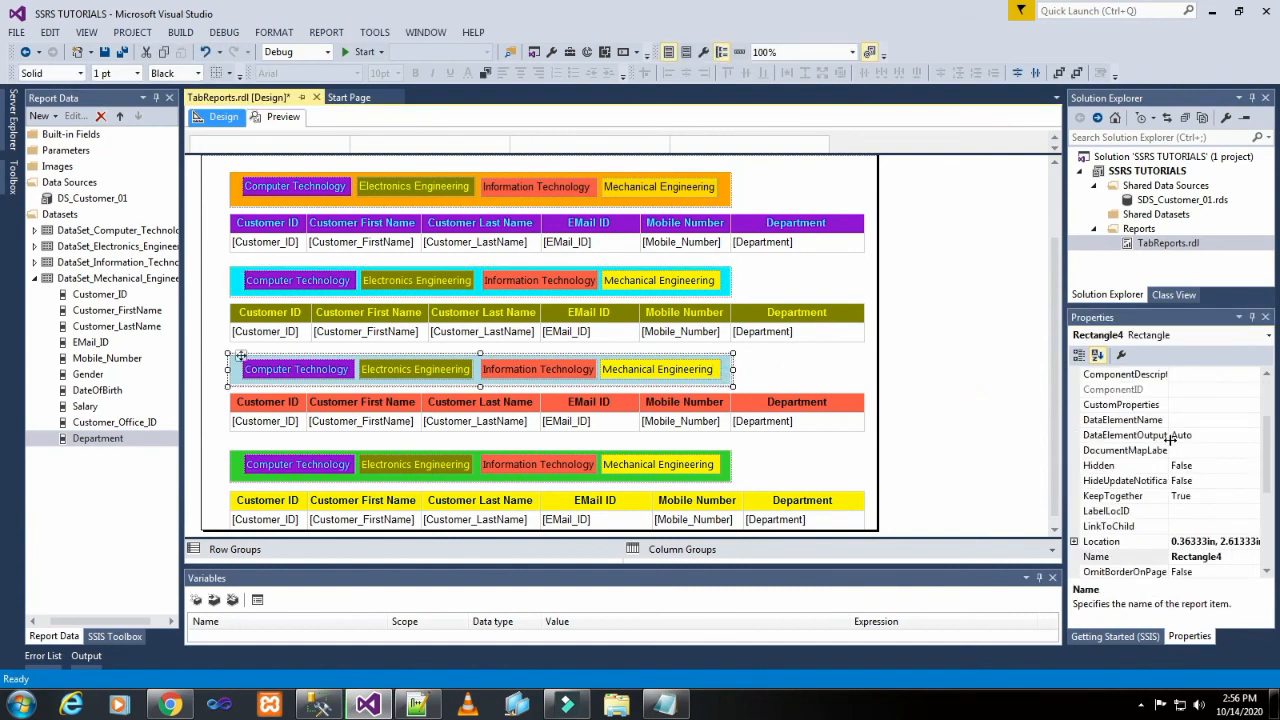
scroll(1170, 440, "up", 2)
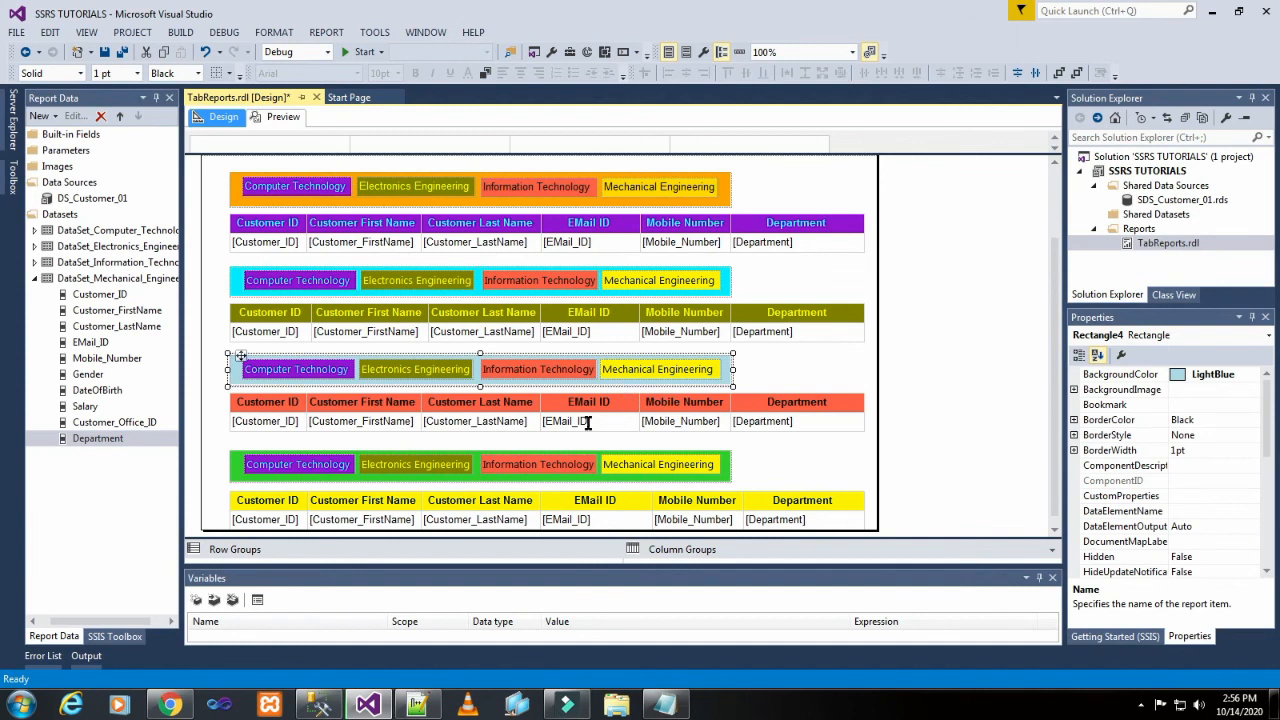
left_click(664, 705)
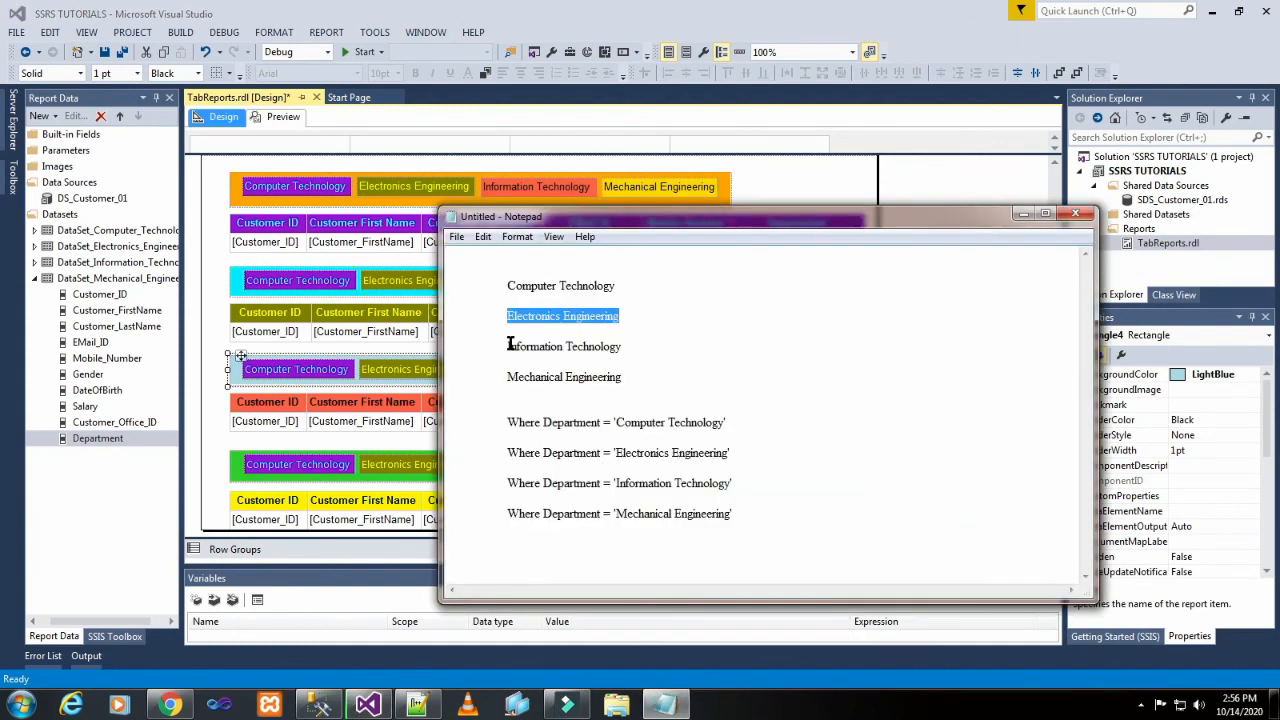
left_click_drag(510, 345, 626, 353)
key("ctrl+c")
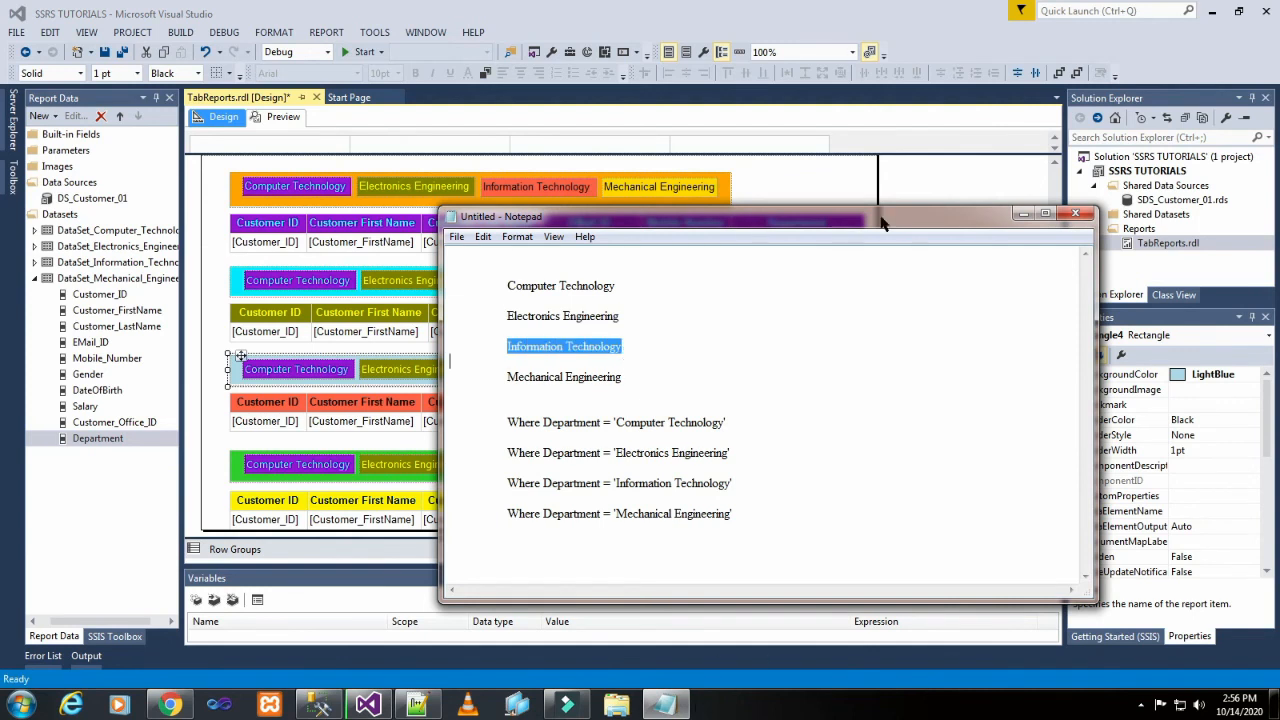
left_click(973, 152)
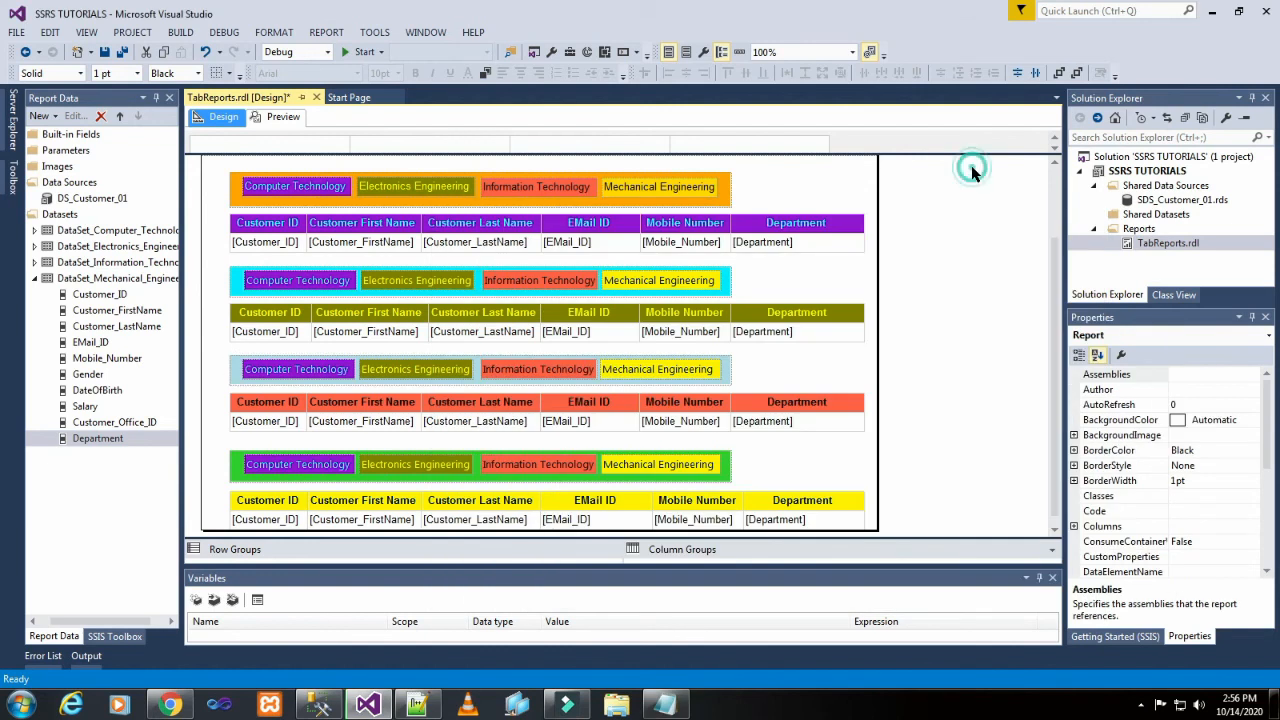
left_click(730, 380)
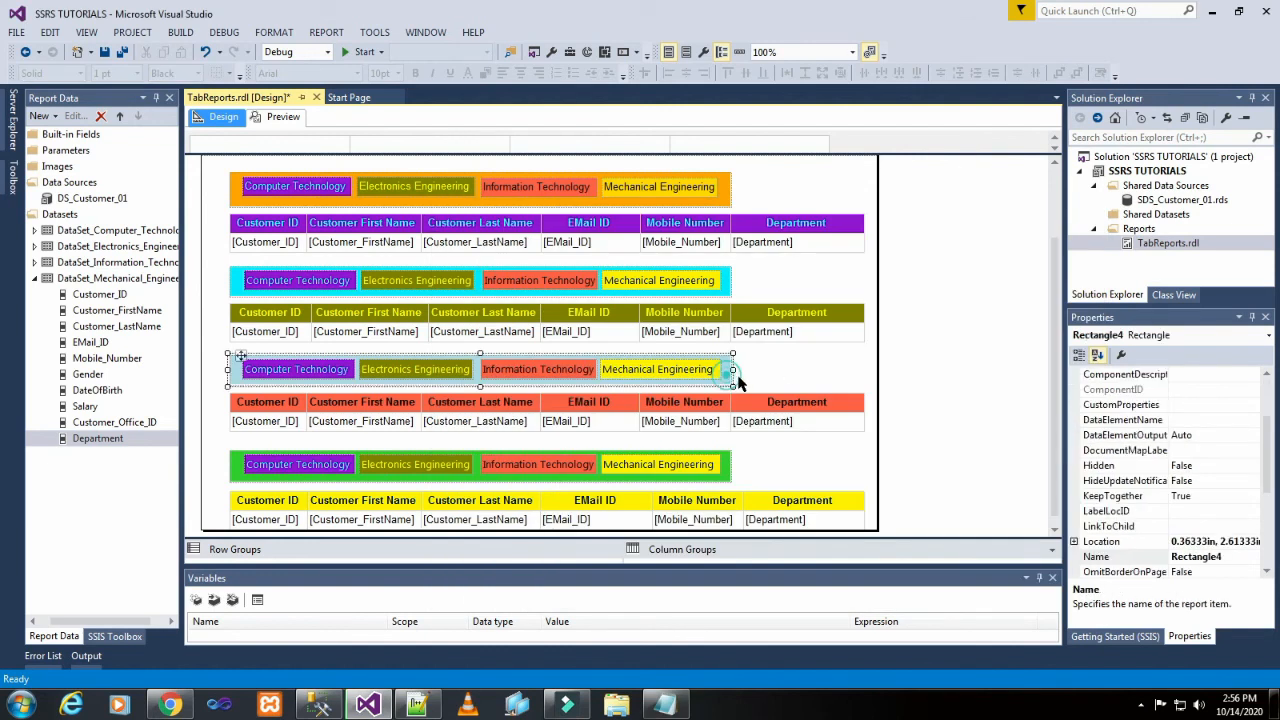
scroll(1158, 404, "up", 2)
left_click(1189, 404)
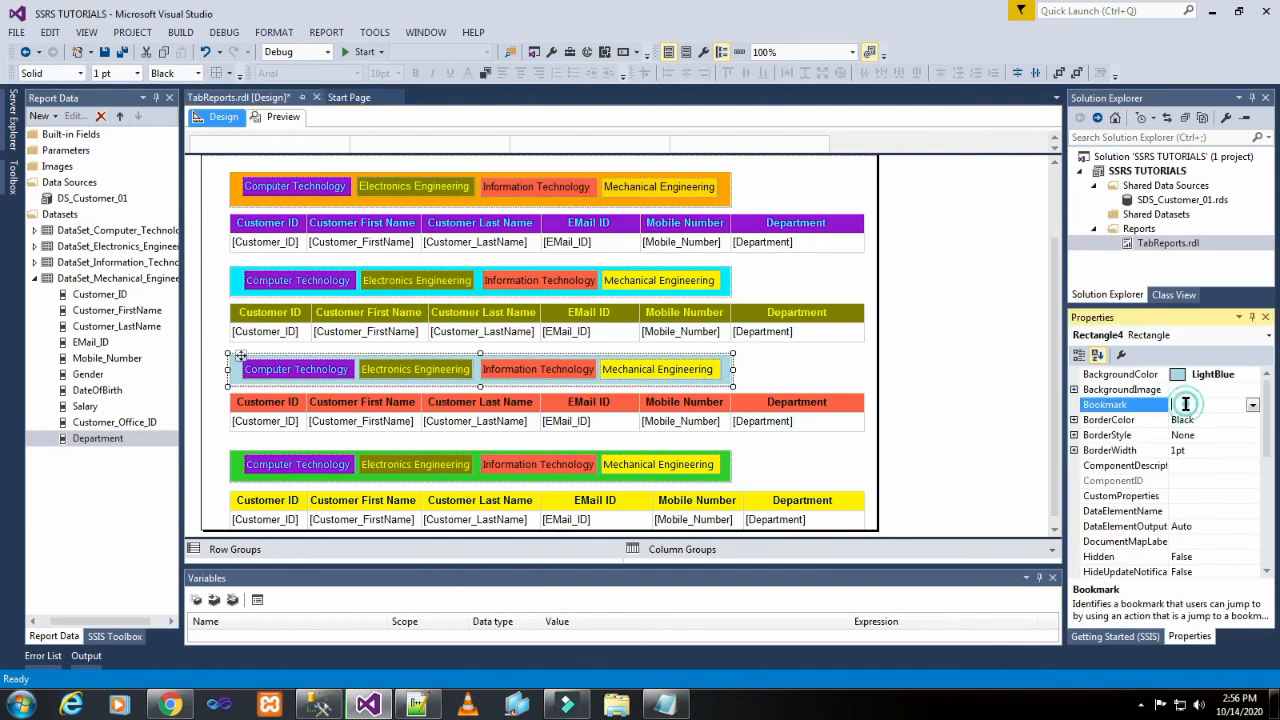
key("ctrl+v")
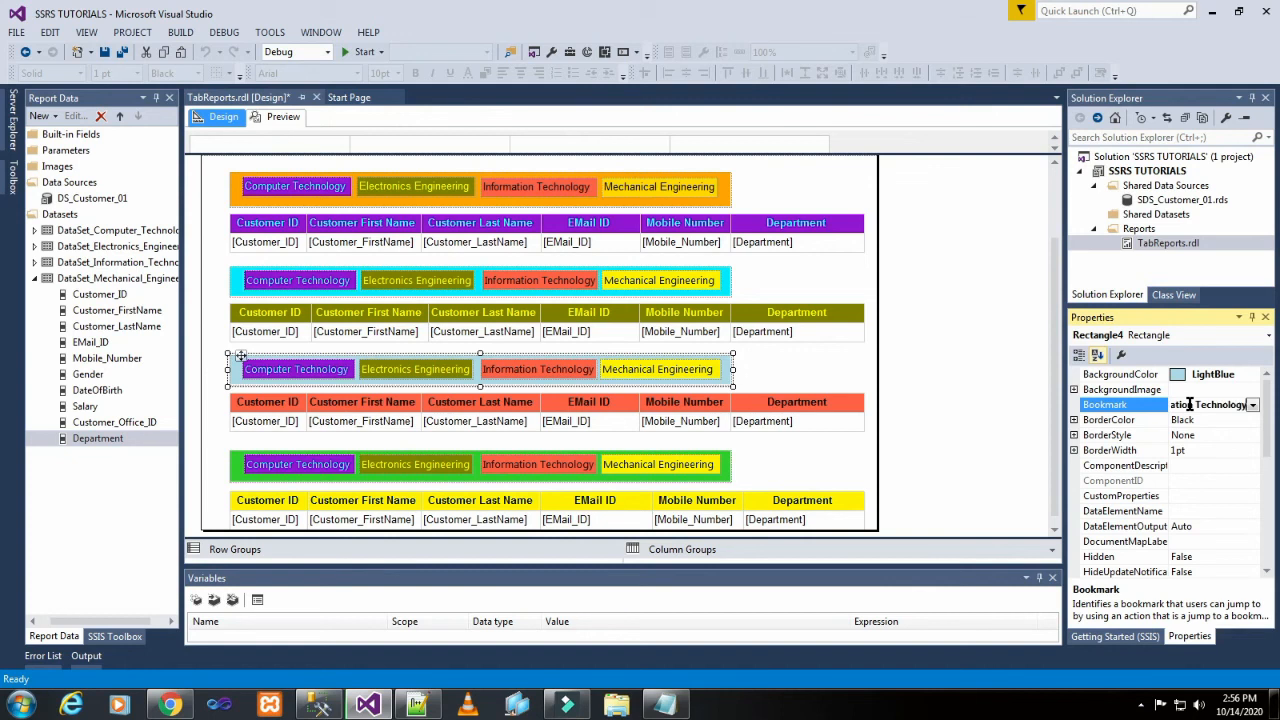
left_click(930, 395)
Step: Set the Bookmark property of the lime green tab bar to Mechanical Engineering, copying the name from the Notepad list
left_click(664, 705)
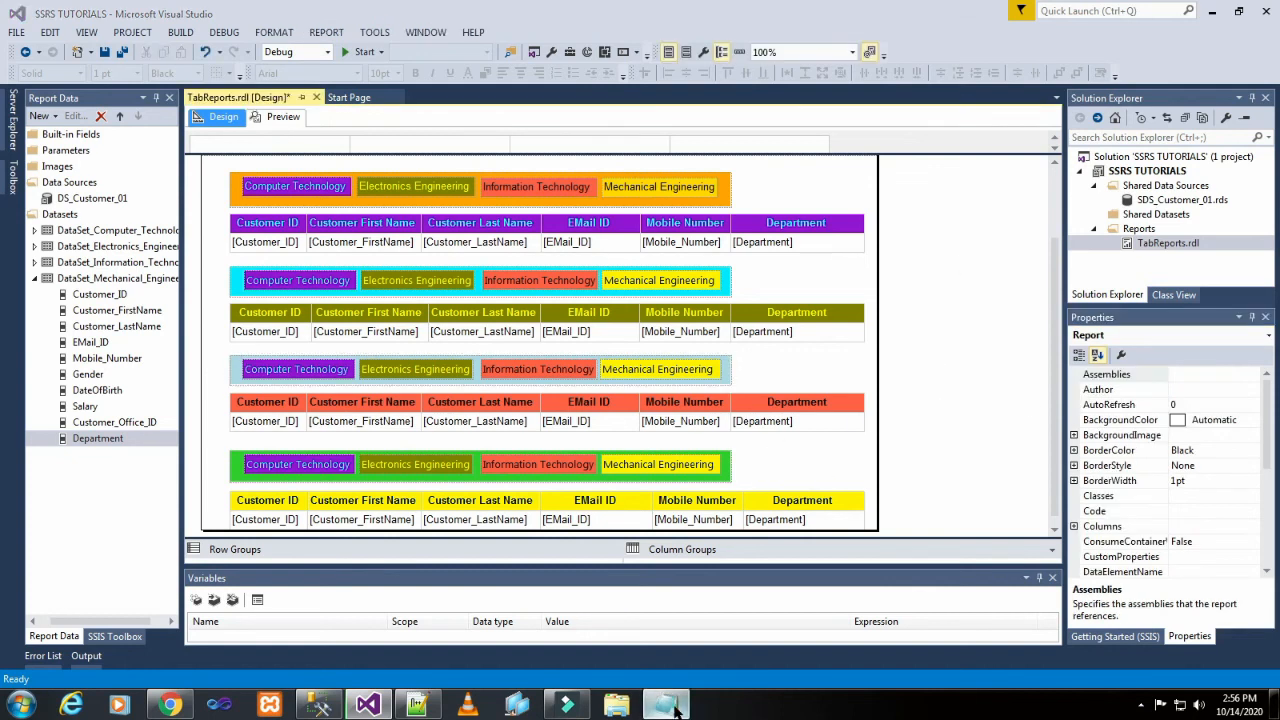
left_click_drag(508, 378, 622, 381)
key("ctrl+c")
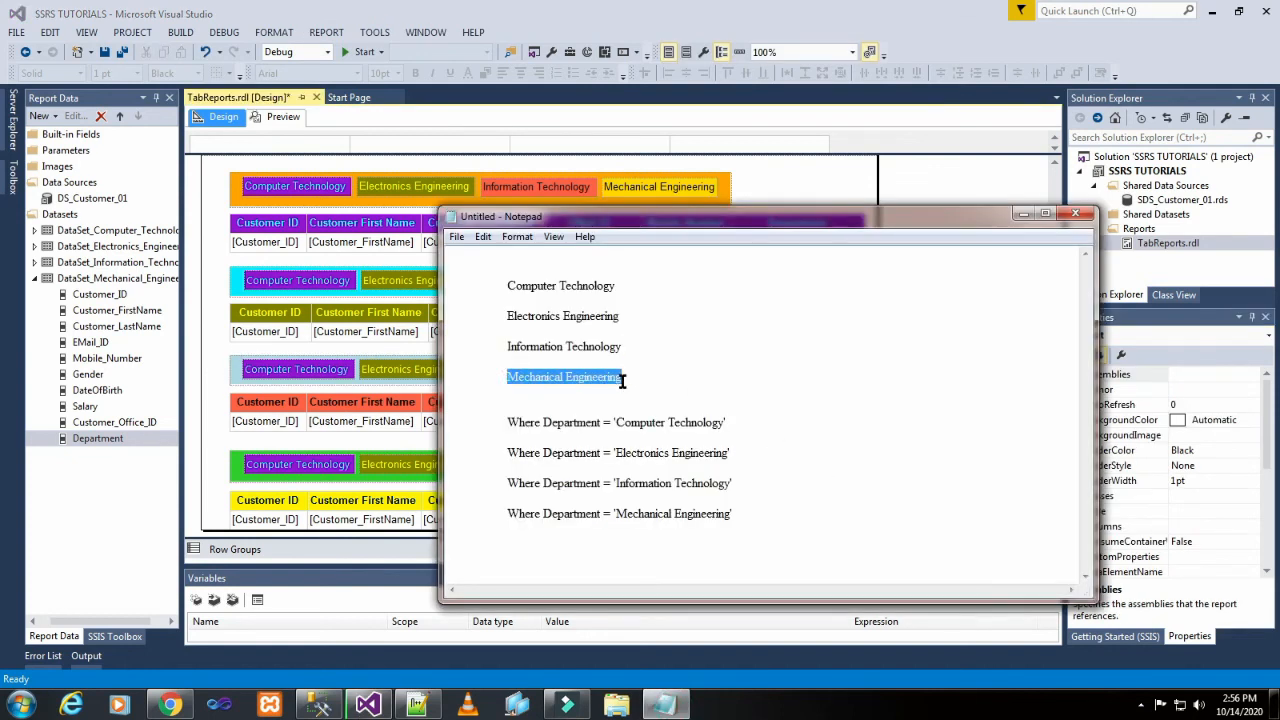
left_click(942, 190)
left_click(733, 472)
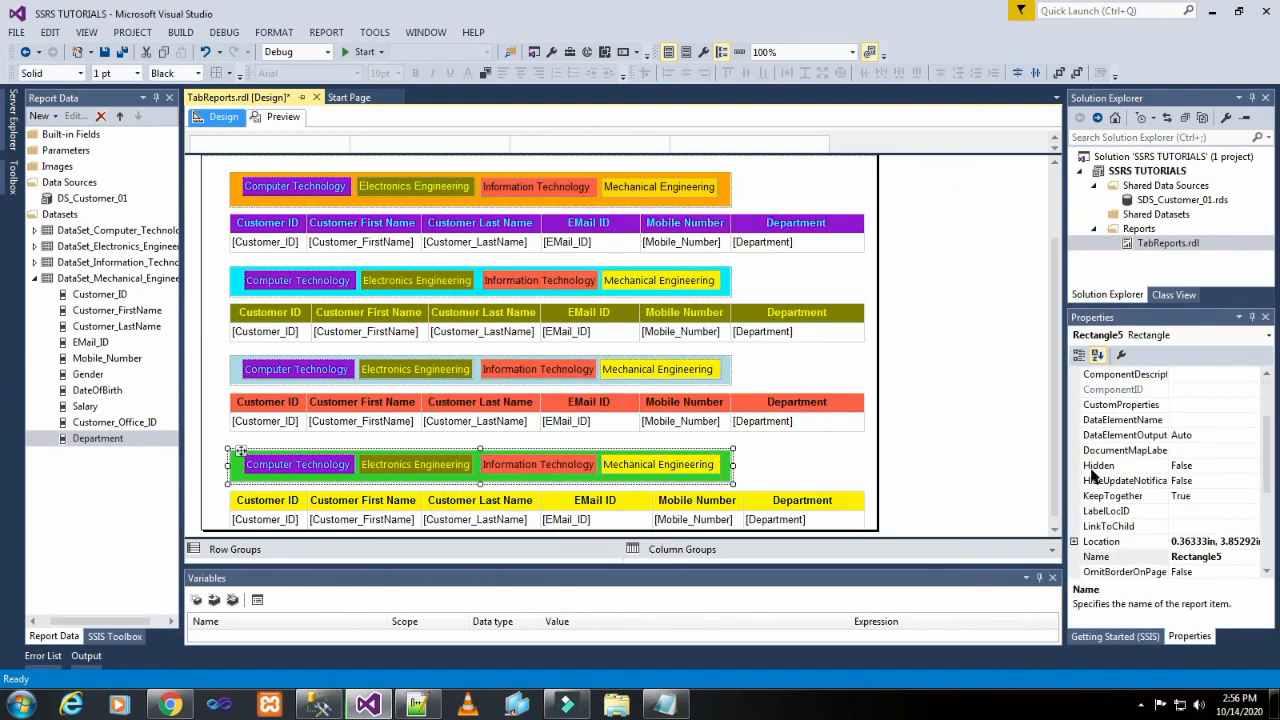
scroll(1093, 475, "up", 2)
left_click(1176, 406)
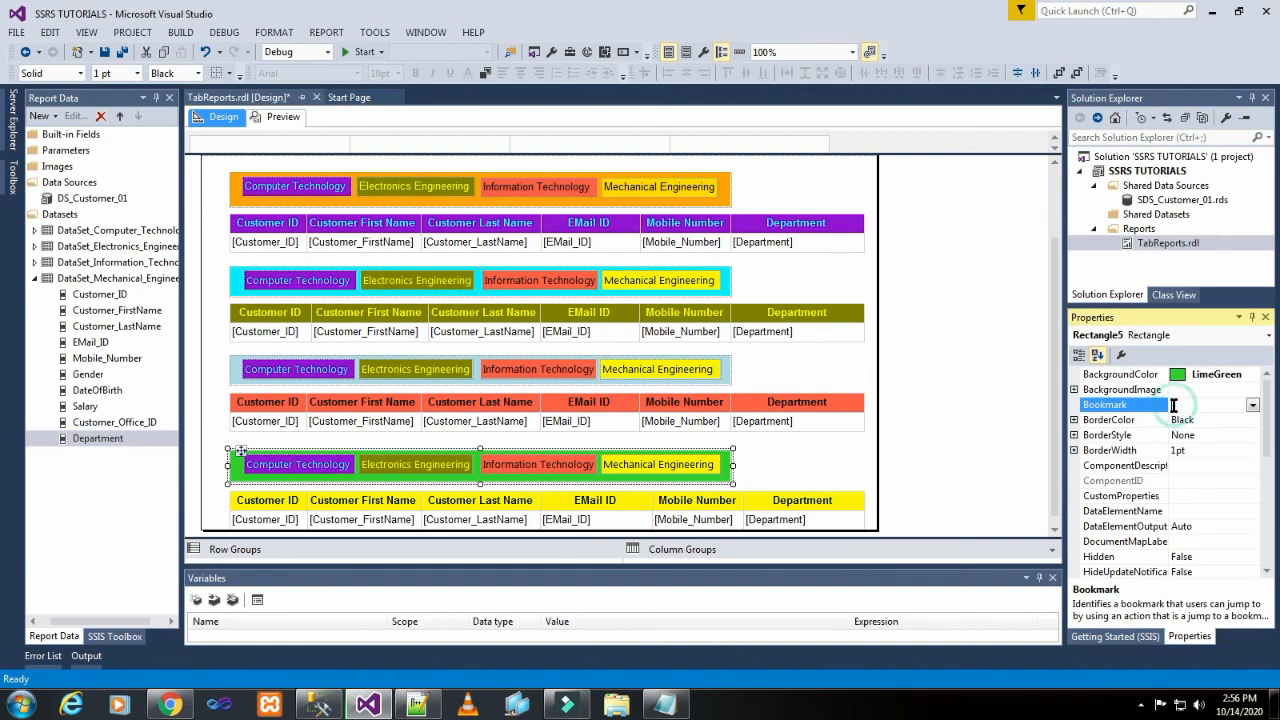
key("ctrl+v")
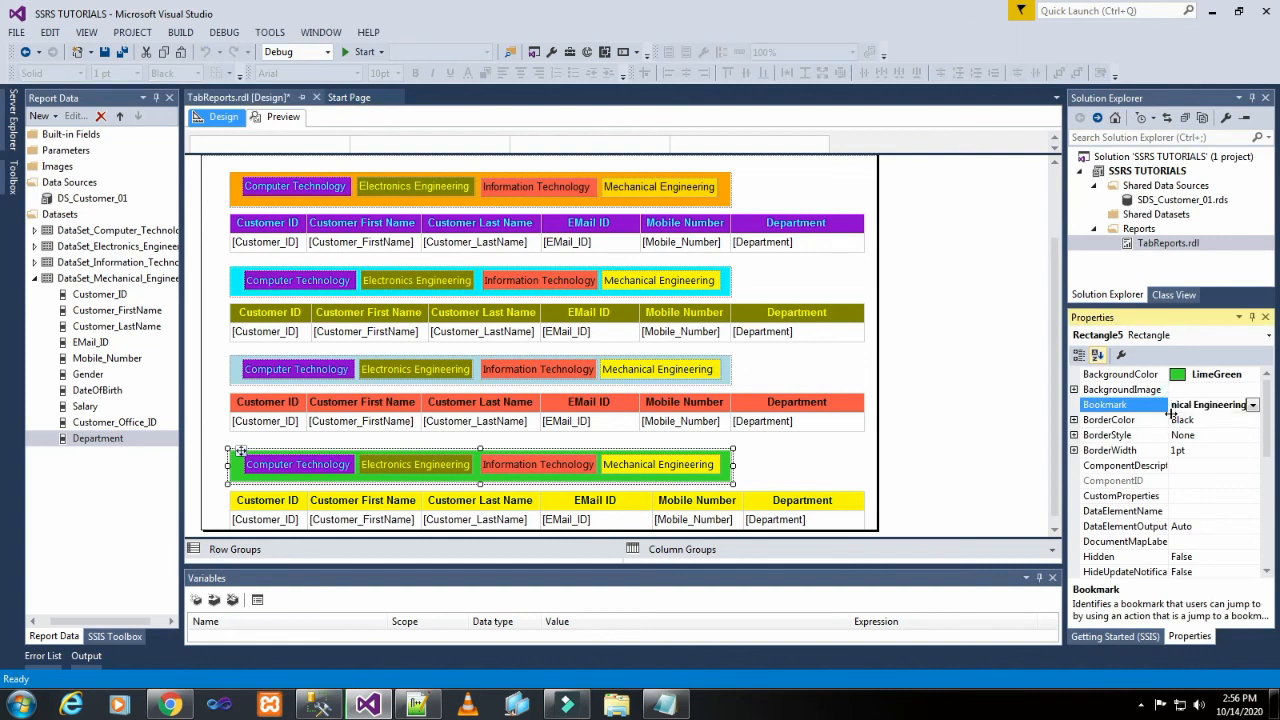
key("Left")
key("Left")
key("Left")
key("Left")
key("Left")
key("Left")
key("Left")
key("Left")
key("Left")
key("Left")
left_click(942, 367)
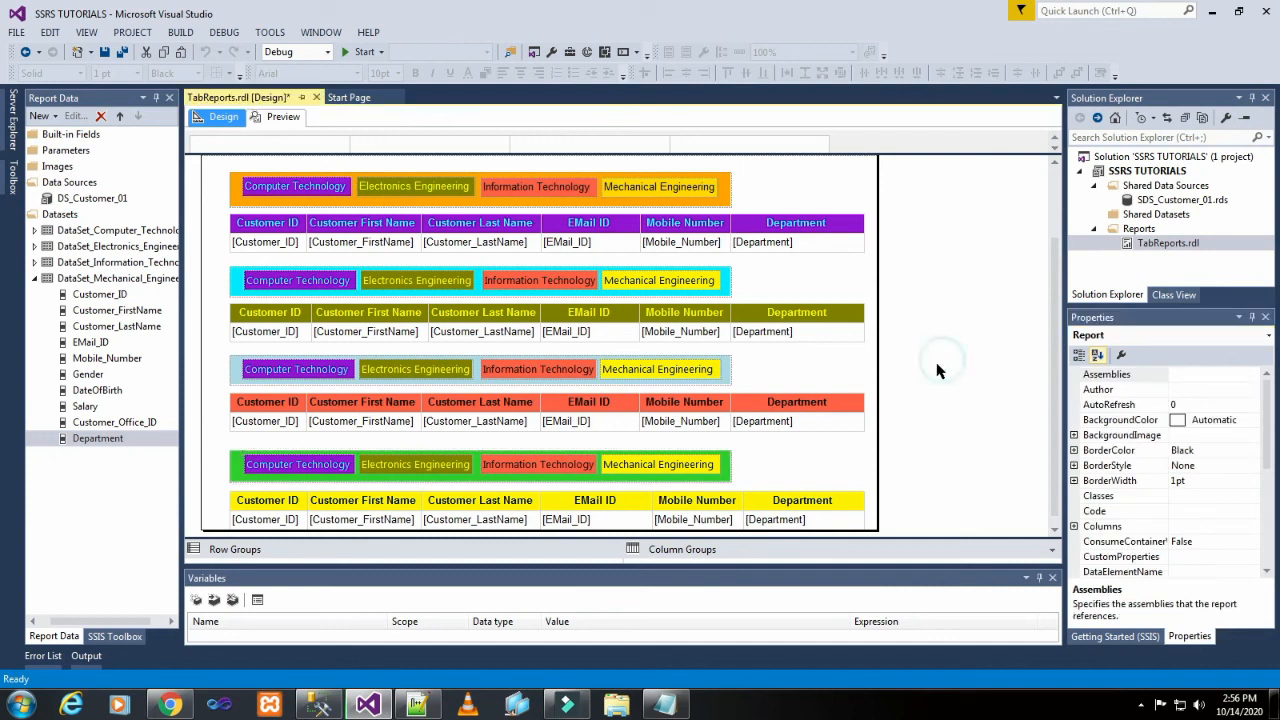
Step: Open the text box properties of the Computer Technology tab in the orange bar and enter "Click" as the tooltip
left_click(333, 197)
right_click(333, 197)
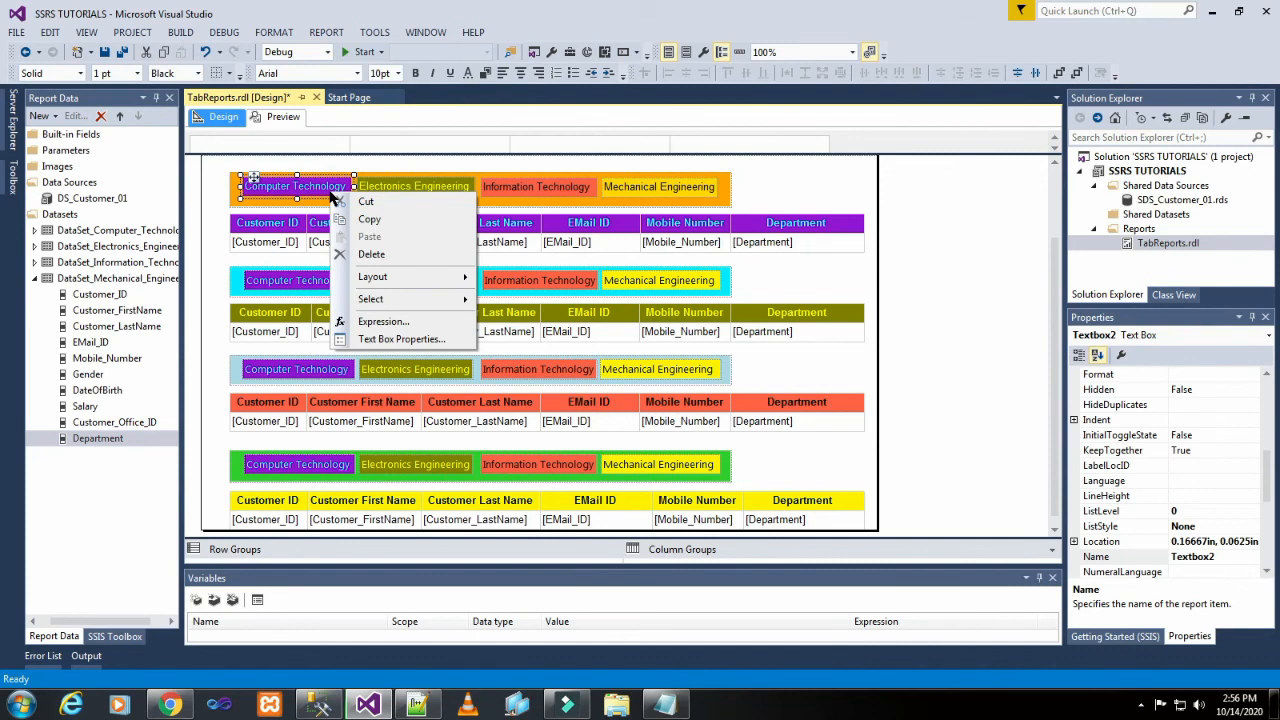
left_click(421, 343)
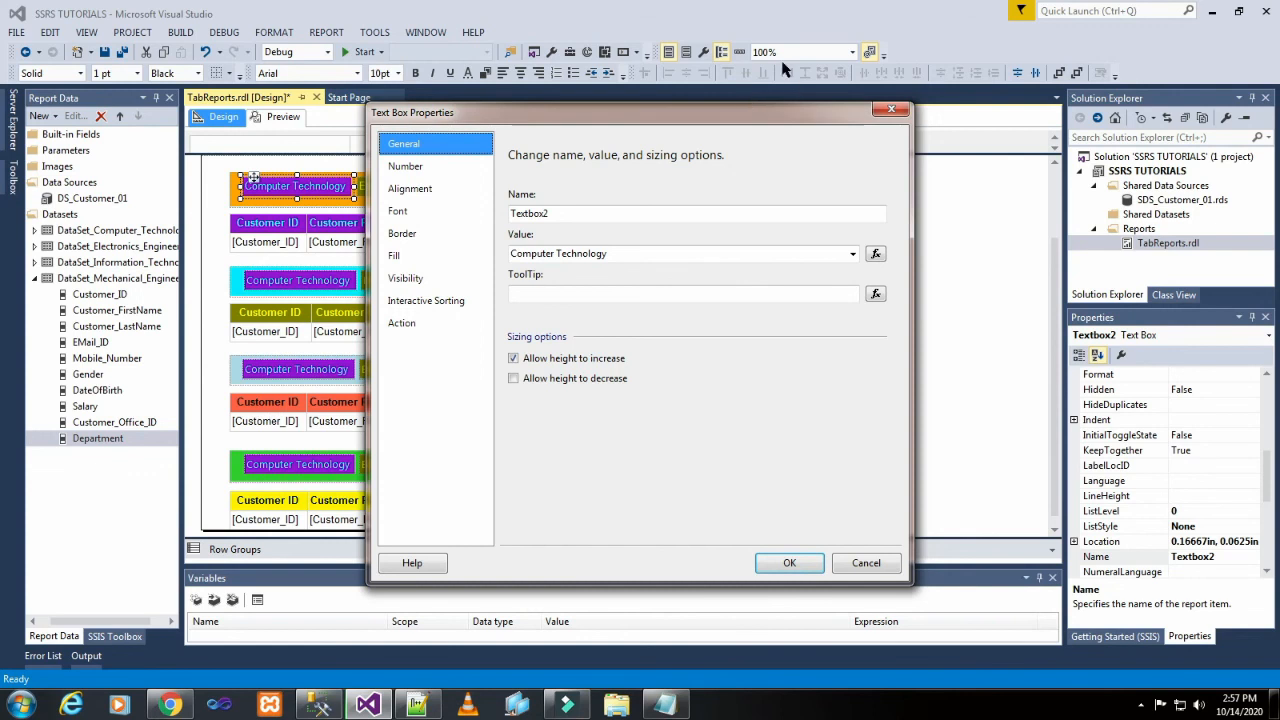
left_click(600, 296)
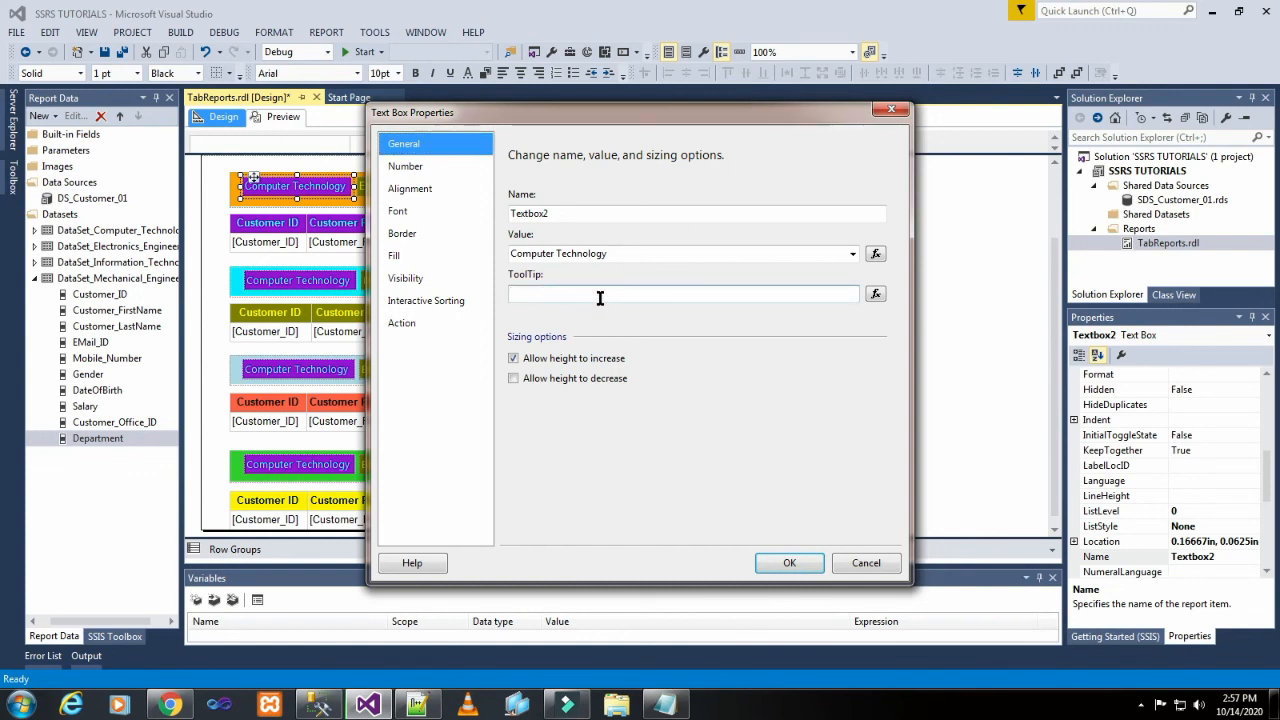
type("Click")
Step: Set the orange bar's Computer Technology tab tooltip to "Click_Computer Technology_Details", copying the department name from the Notepad list
left_click(665, 705)
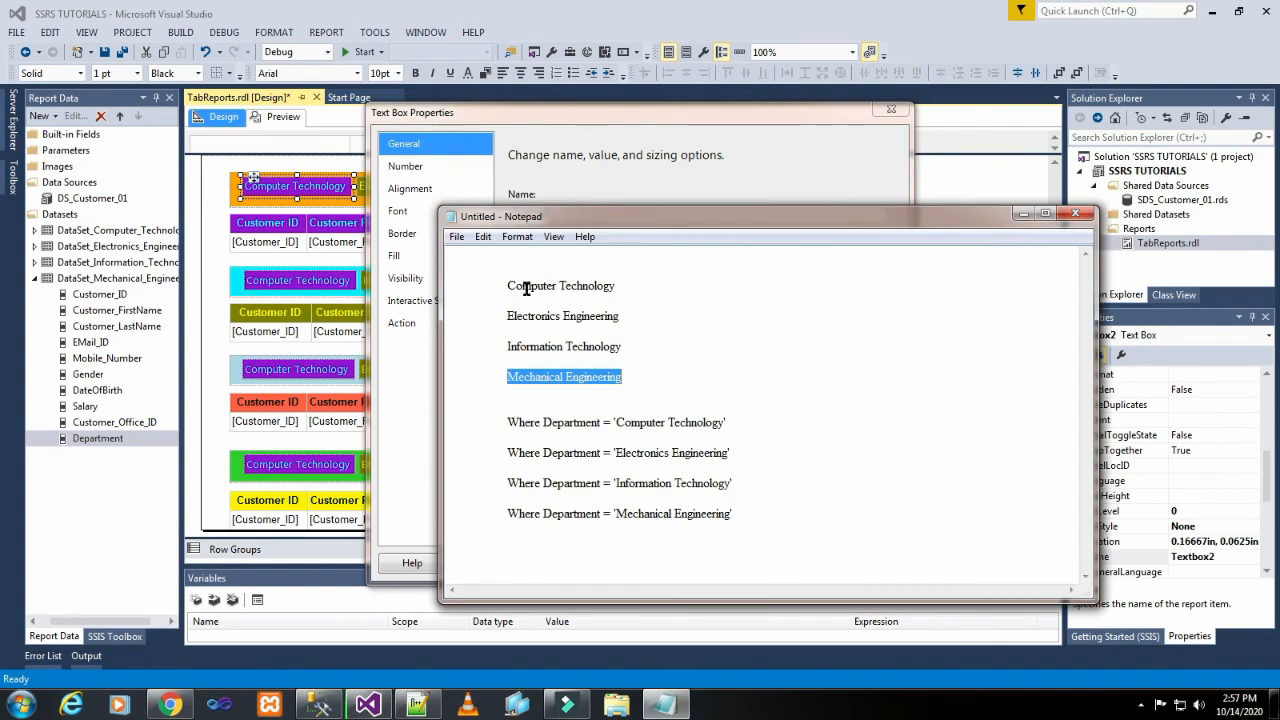
left_click_drag(508, 286, 612, 287)
right_click(606, 290)
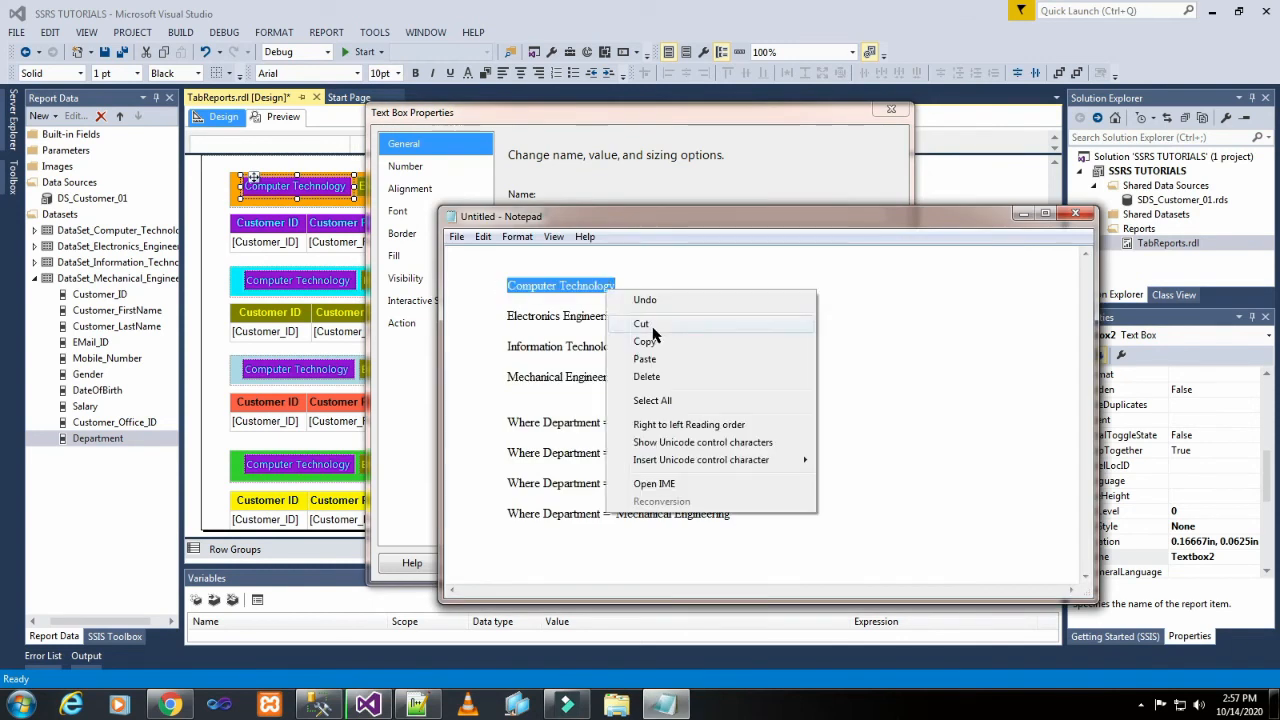
left_click(653, 341)
left_click(592, 183)
left_click(571, 289)
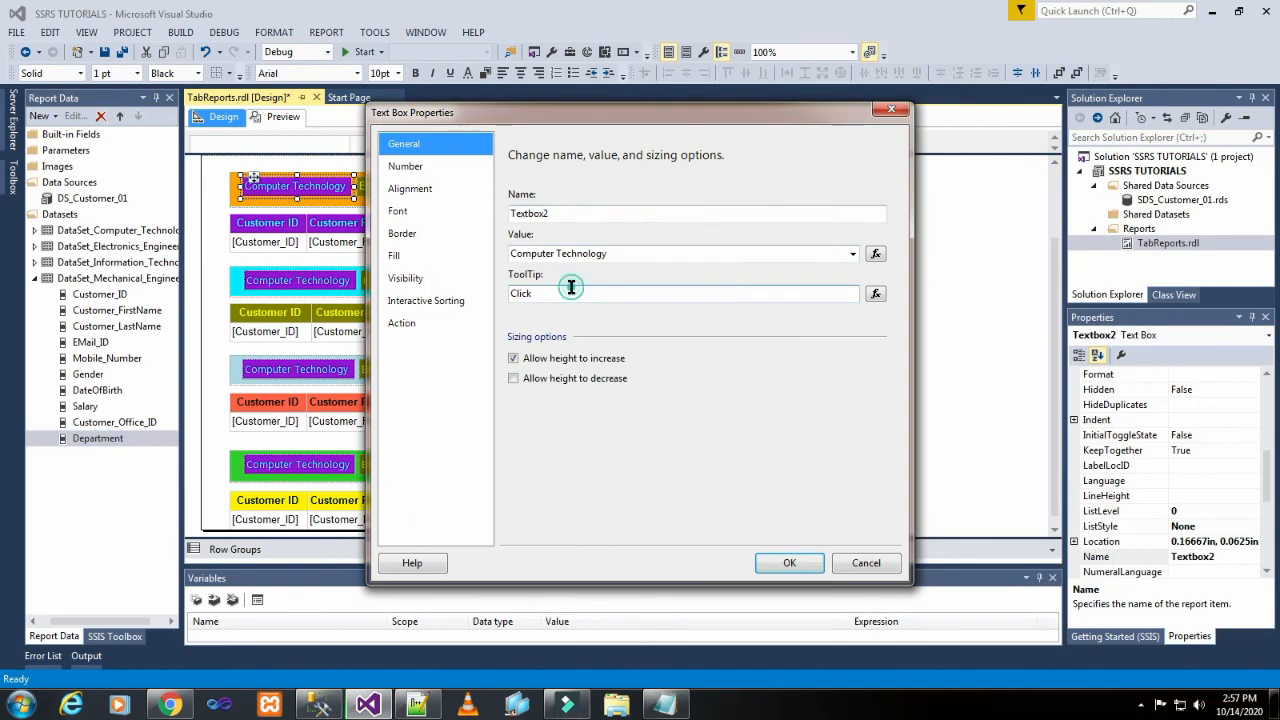
type("Click_")
key("ctrl+v")
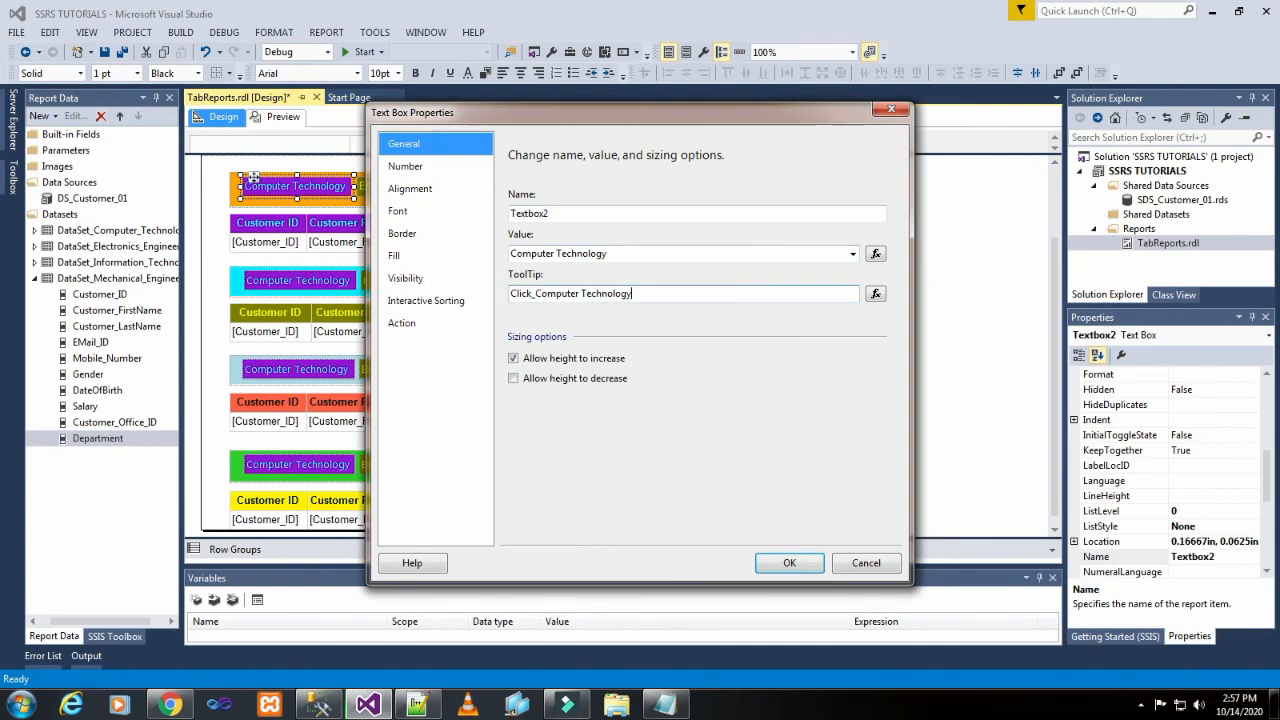
type("_Details")
Step: Review the text box's number, alignment, font, border, fill, visibility and interactive sorting options
left_click(418, 175)
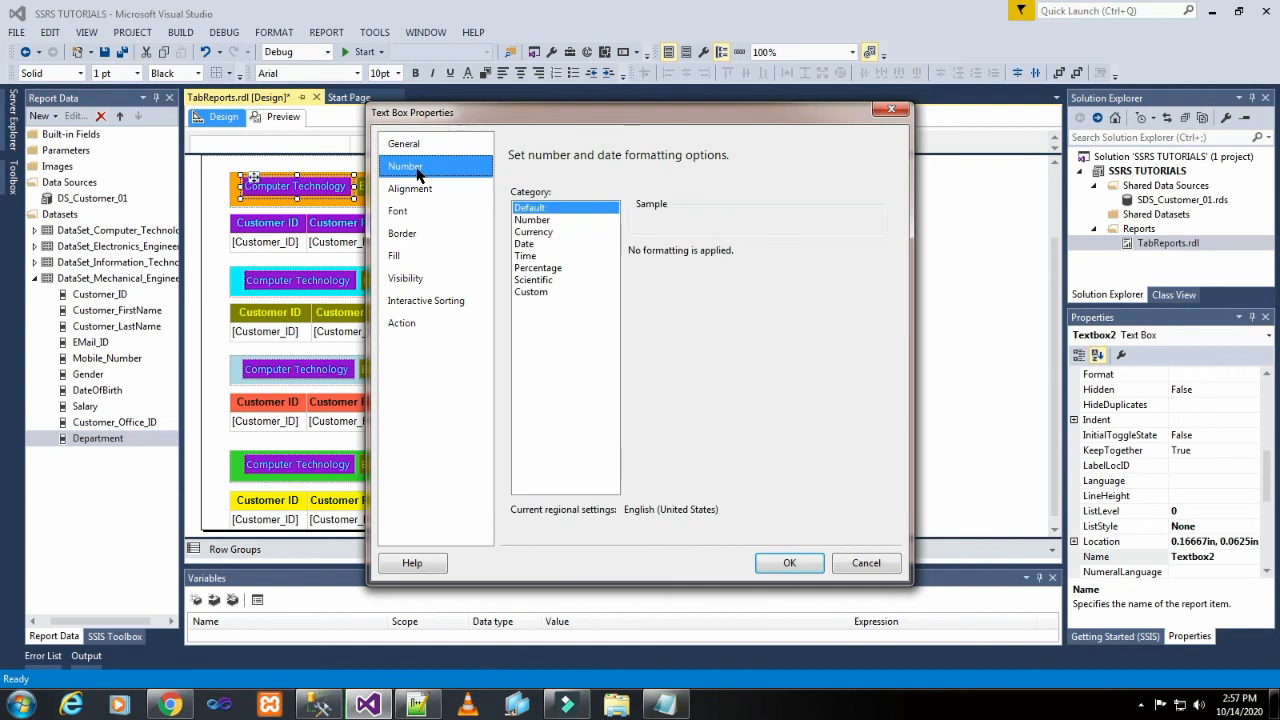
left_click(421, 191)
left_click(425, 229)
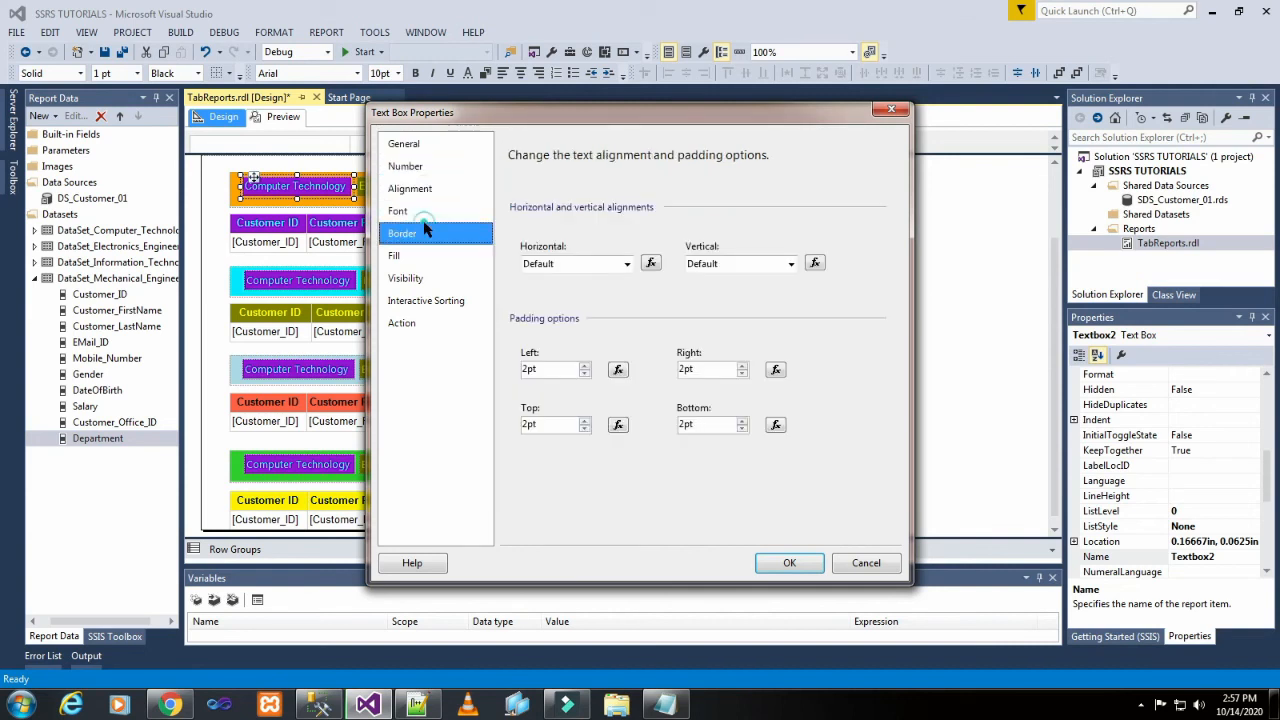
left_click(424, 212)
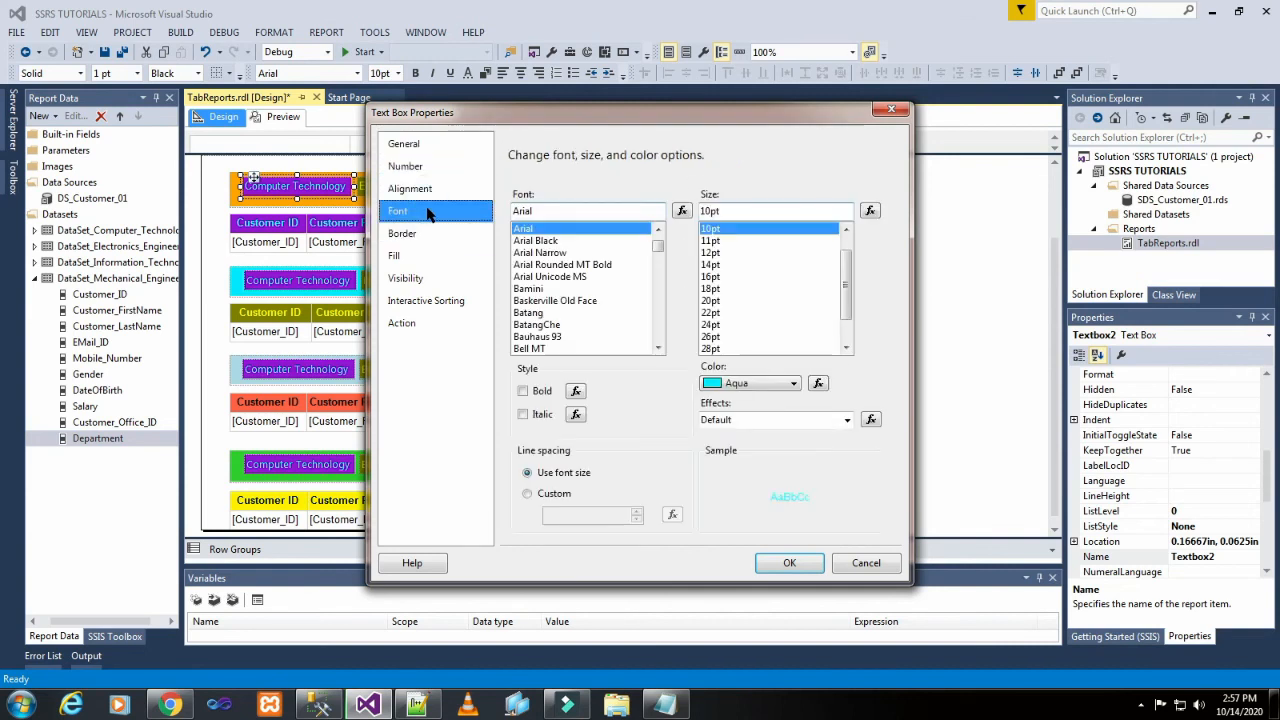
left_click(426, 233)
left_click(432, 256)
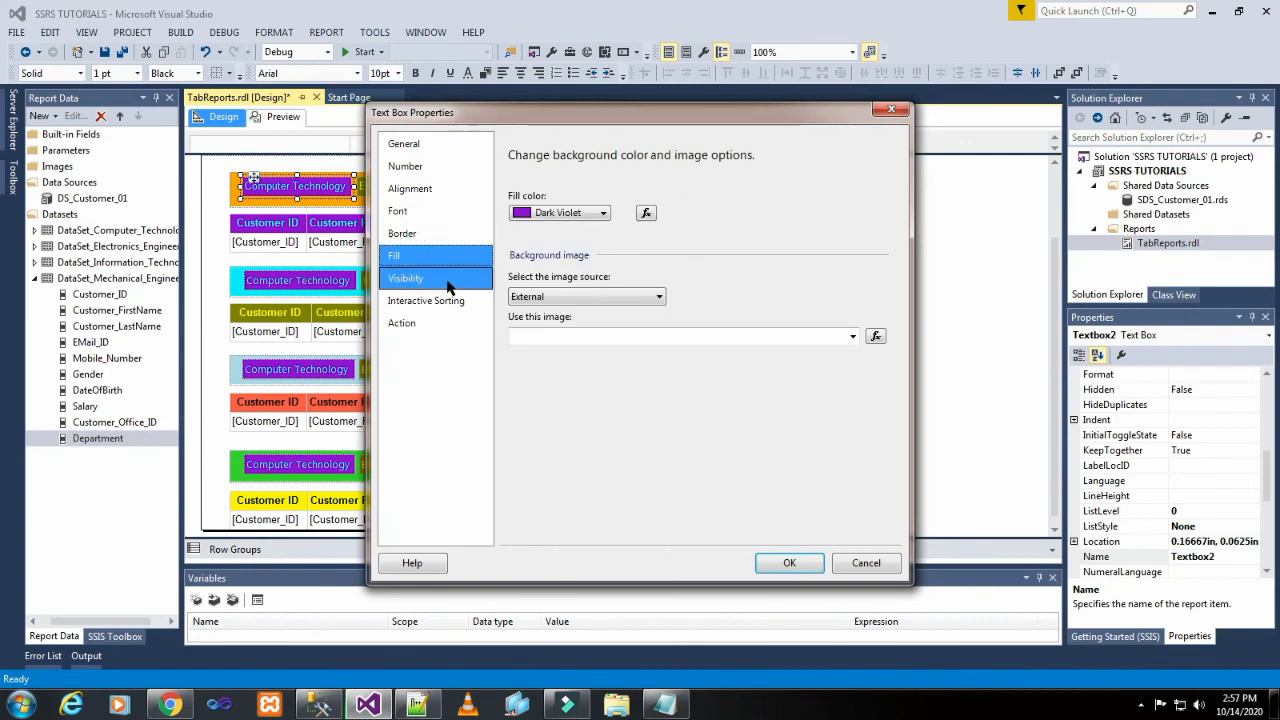
left_click(447, 283)
left_click(451, 302)
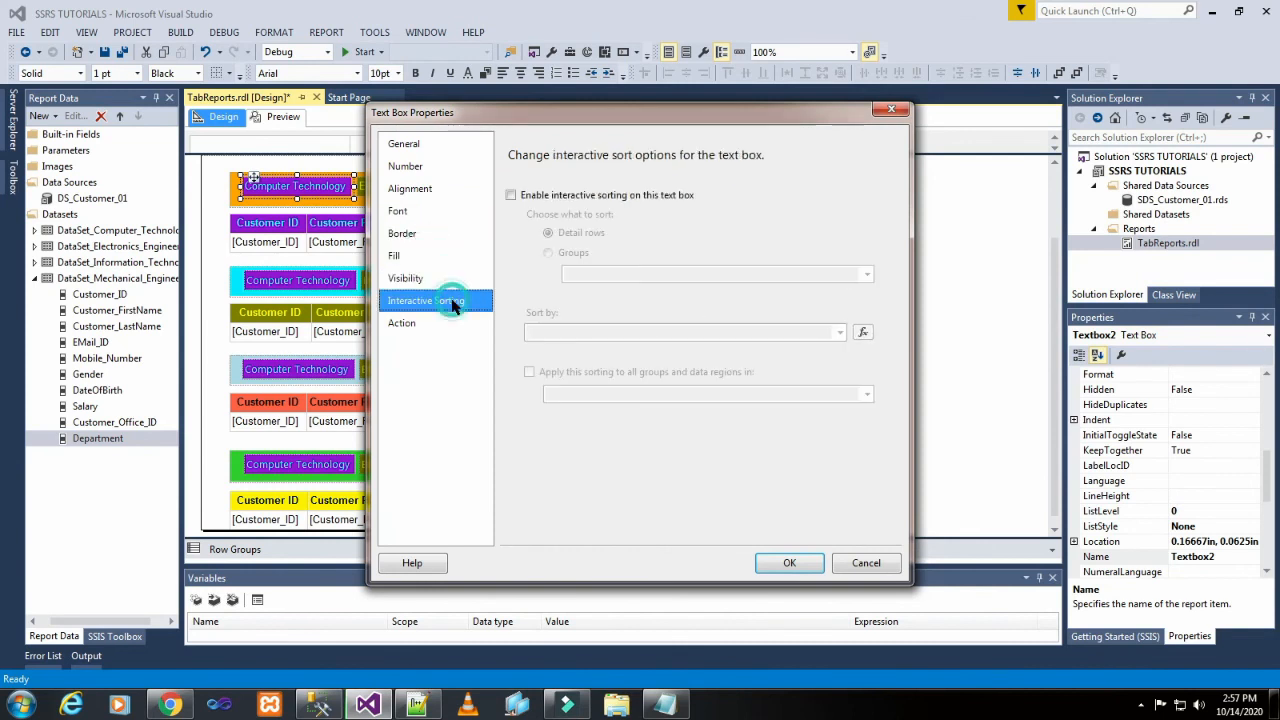
Step: Make the orange bar's Computer Technology tab go to the bookmark Computer Technology, copying the name from Notepad, and apply the text box properties
left_click(455, 323)
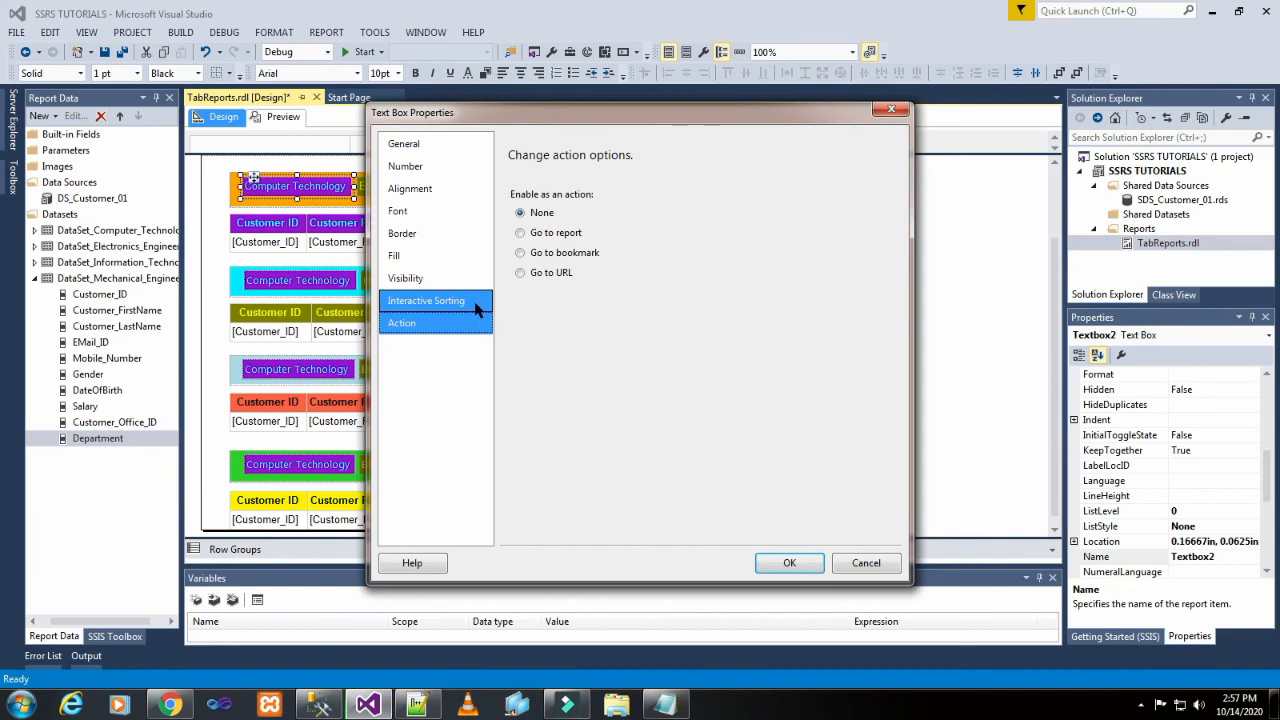
left_click(541, 253)
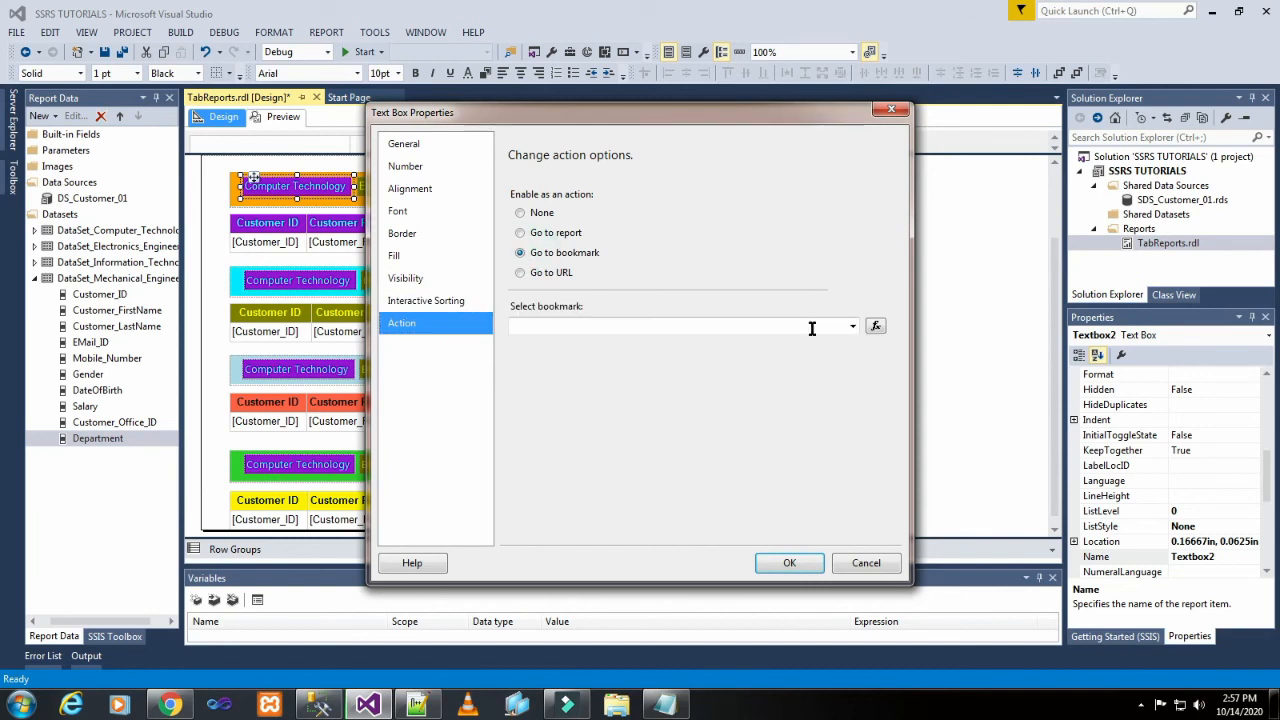
left_click(851, 326)
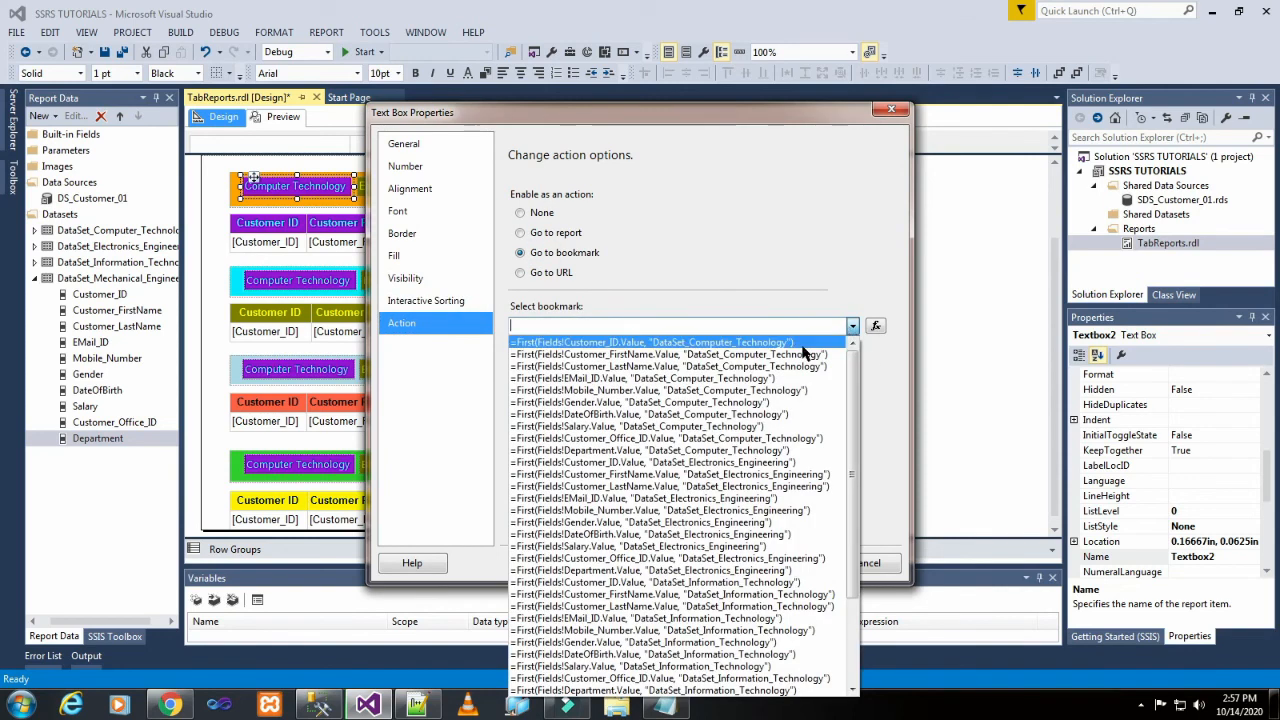
left_click(796, 329)
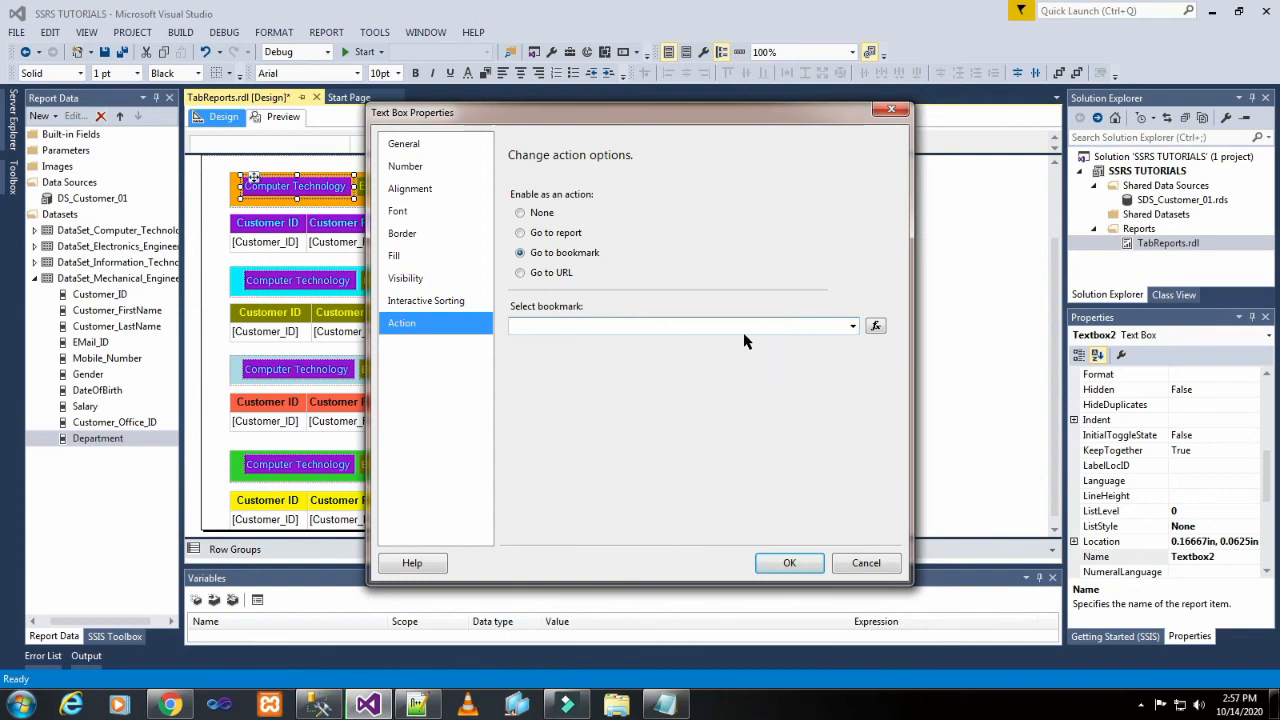
left_click(664, 705)
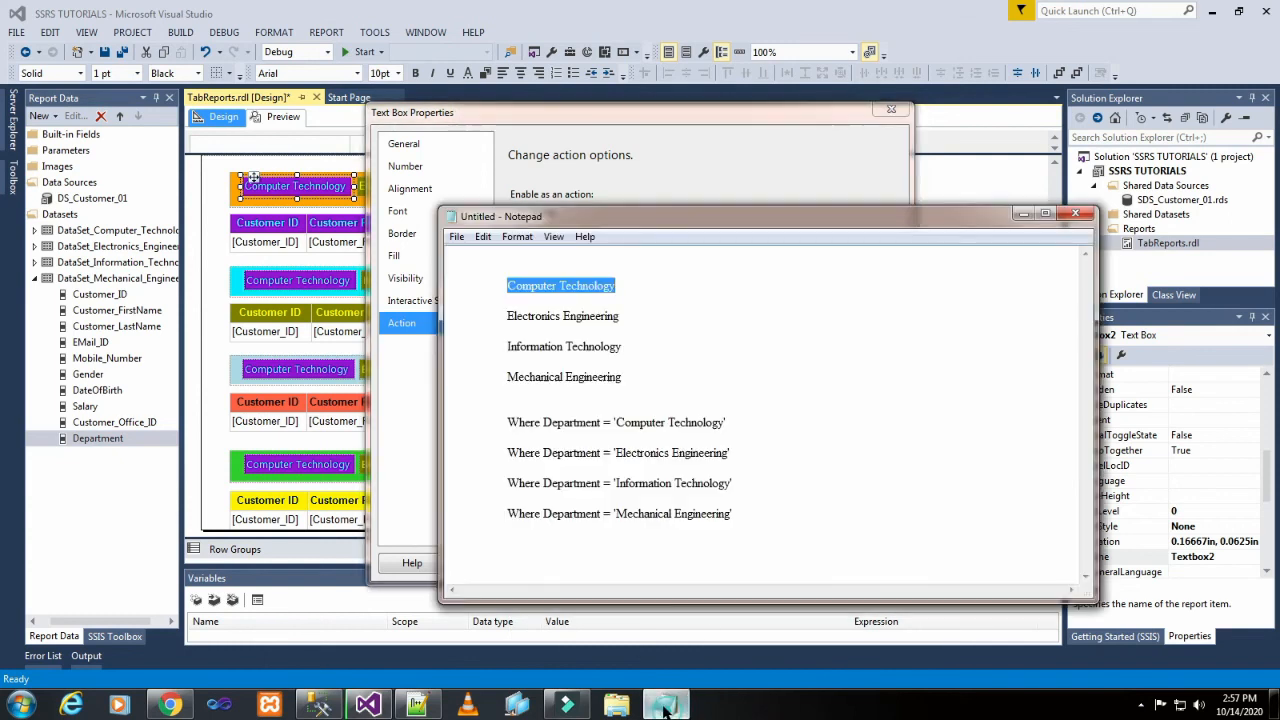
right_click(610, 286)
left_click(647, 338)
left_click(657, 185)
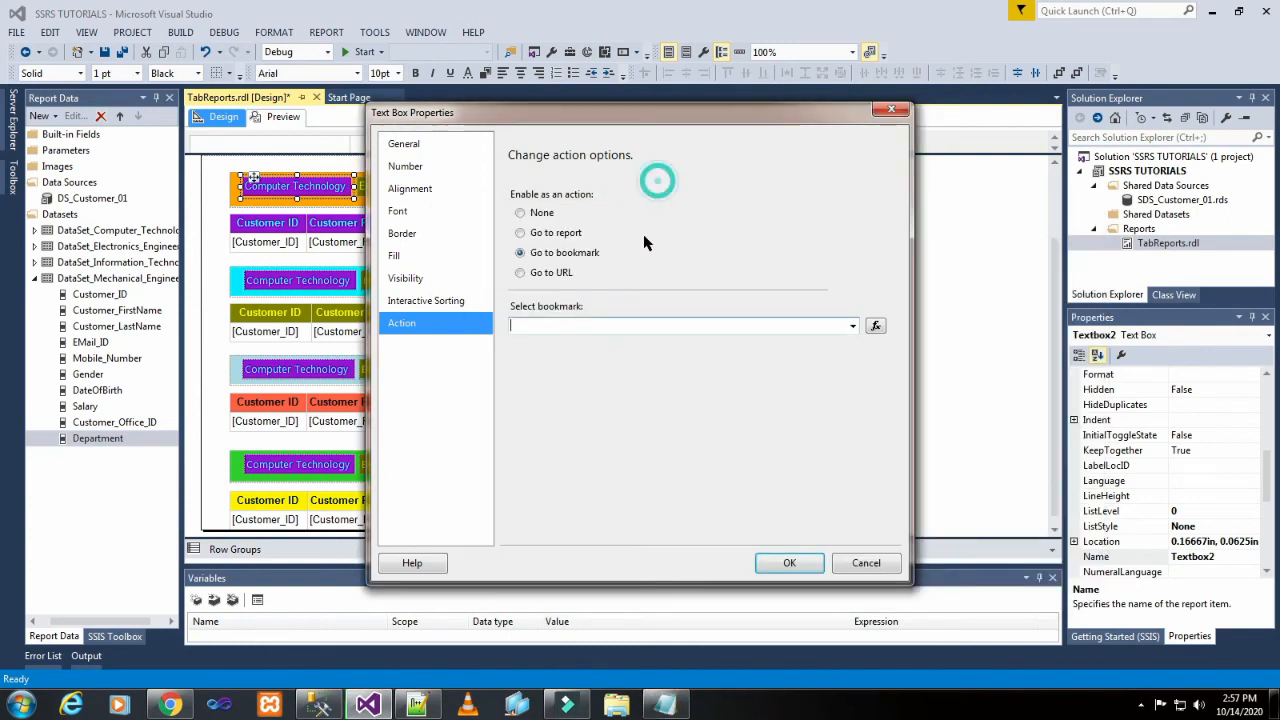
right_click(575, 325)
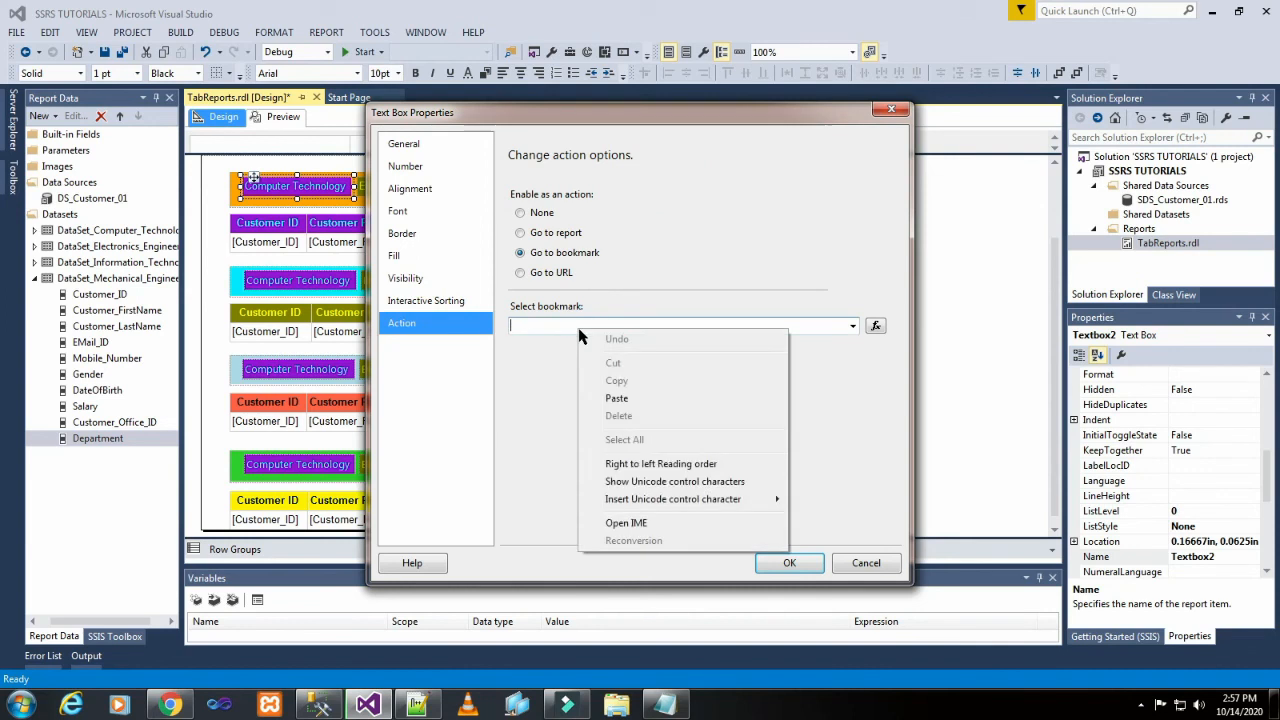
left_click(613, 398)
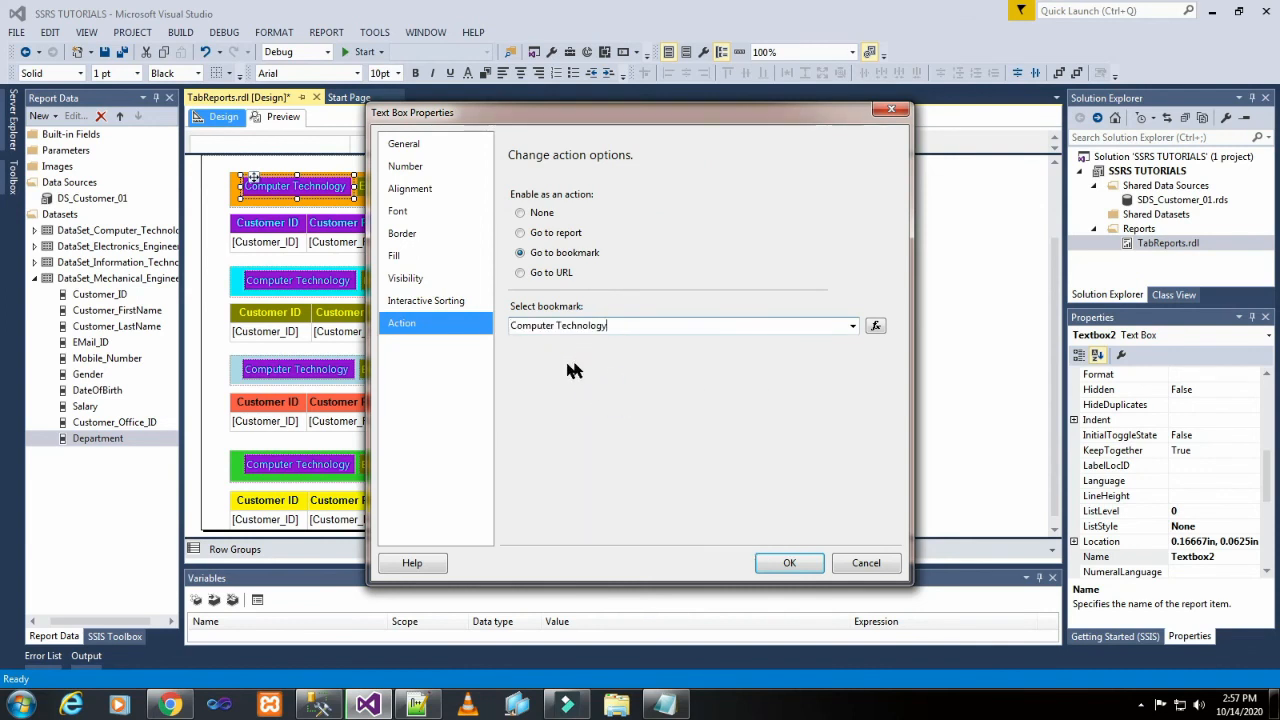
left_click(779, 565)
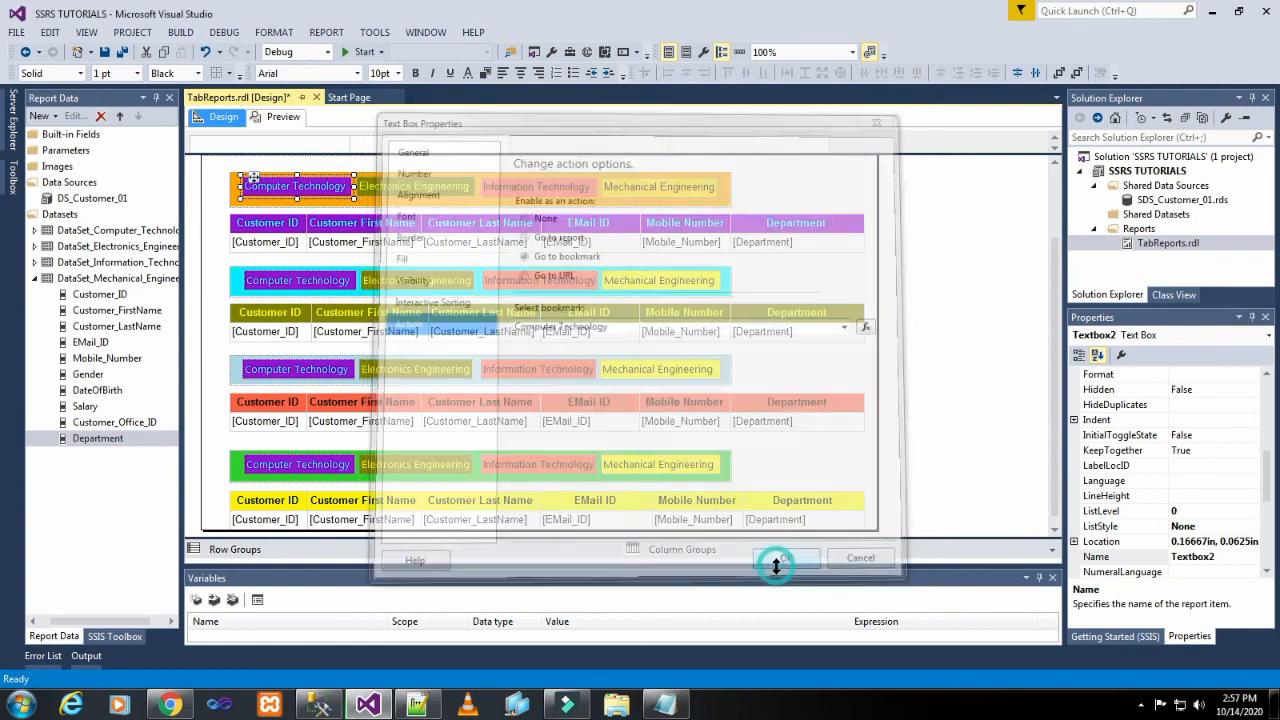
Step: Set the tooltip of the Computer Technology tab in the aqua bar to "Click_Computer Technology_Details"
double_click(273, 281)
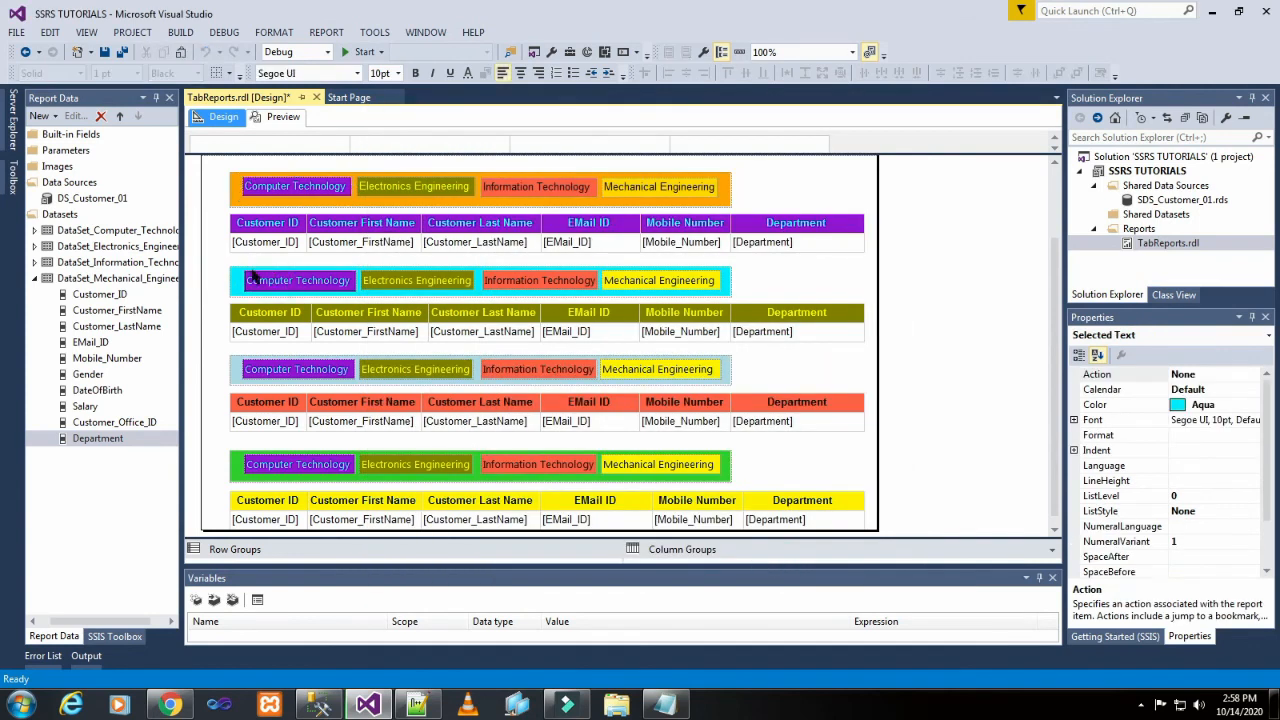
left_click(253, 278)
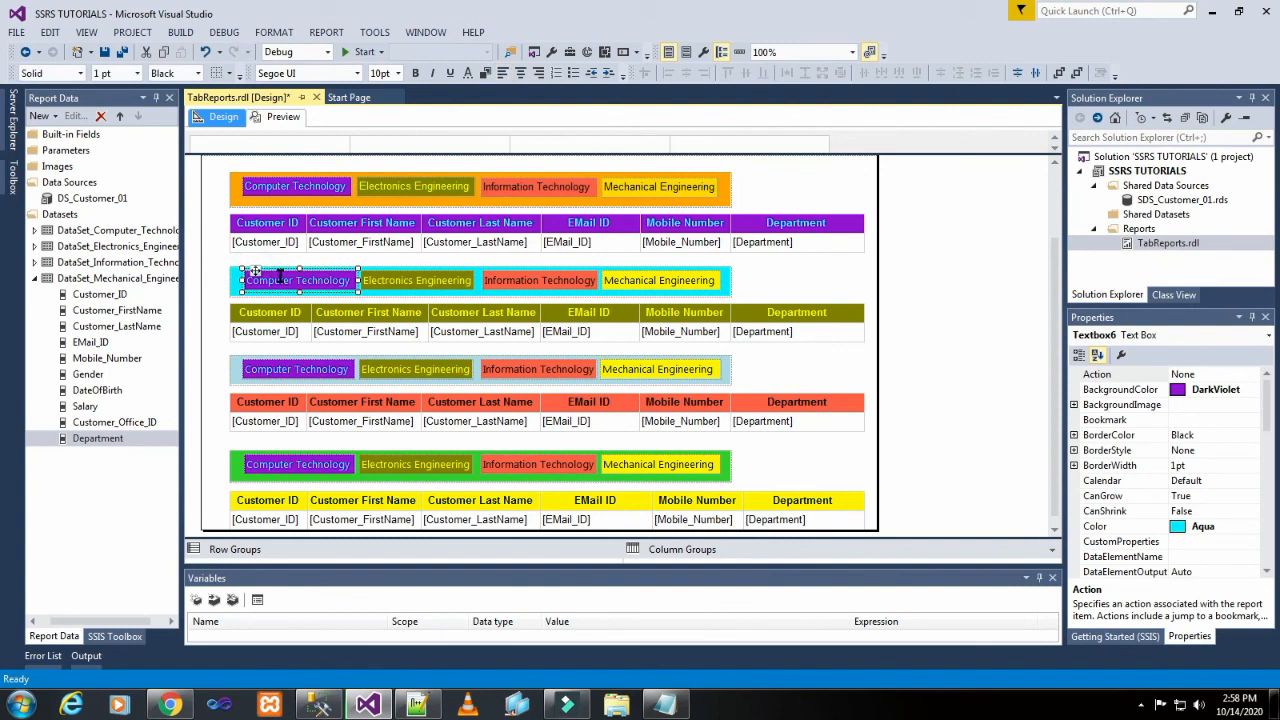
right_click(258, 289)
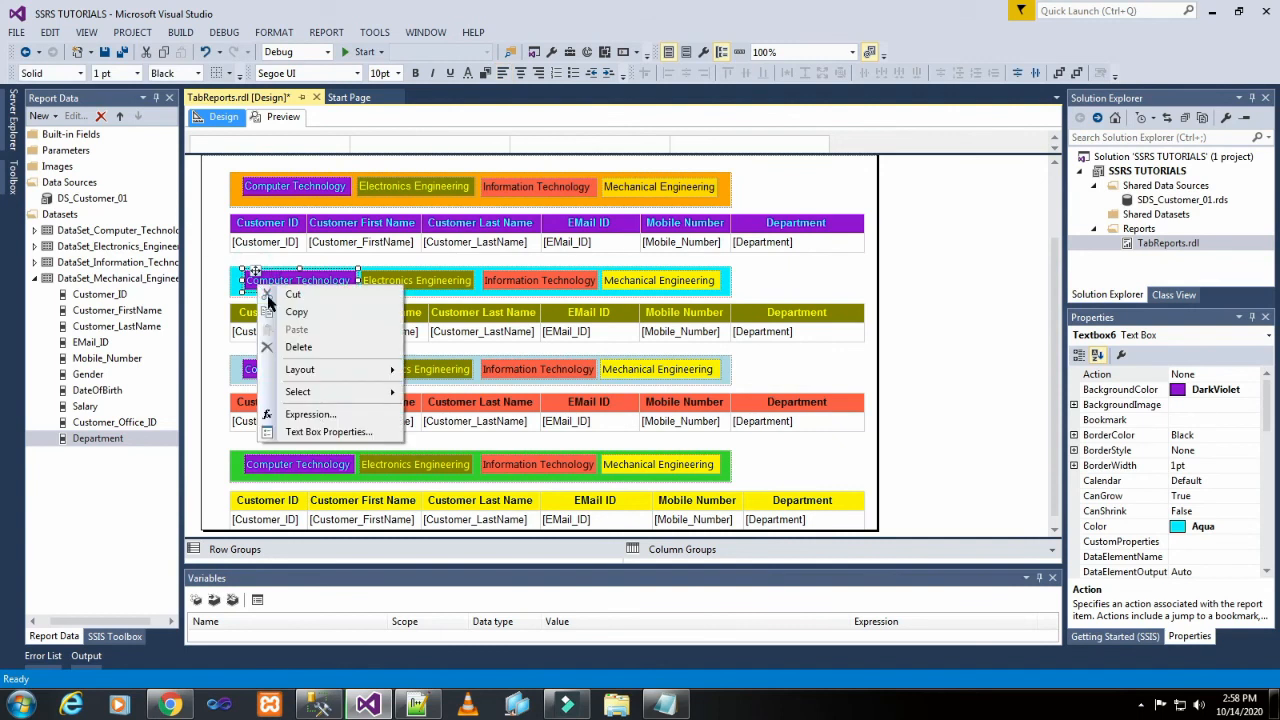
left_click(315, 431)
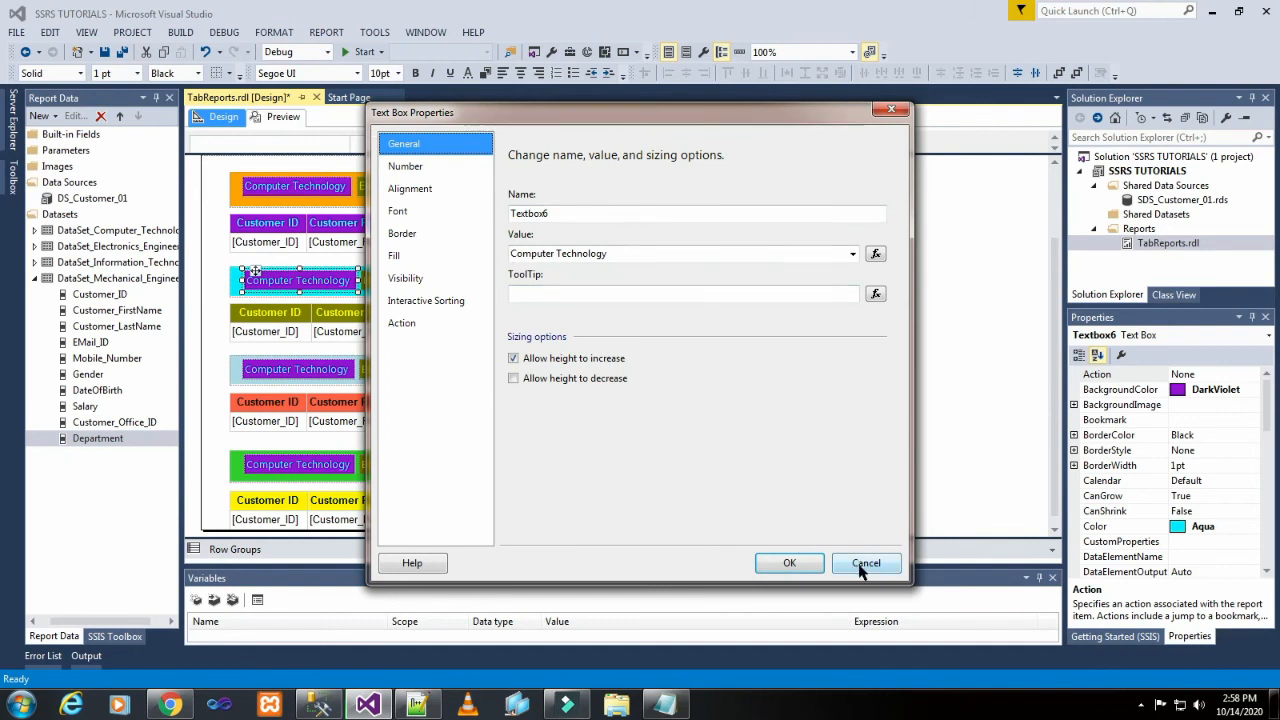
left_click(587, 292)
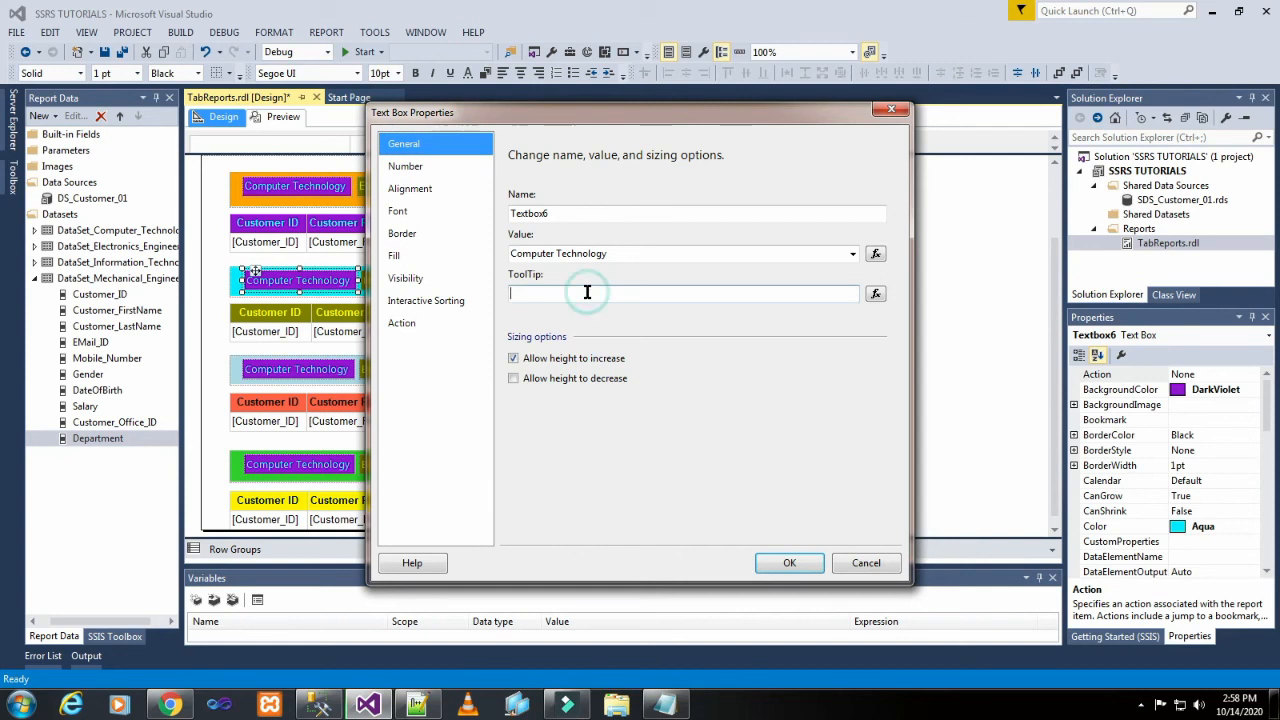
type("Click_")
key("ctrl+v")
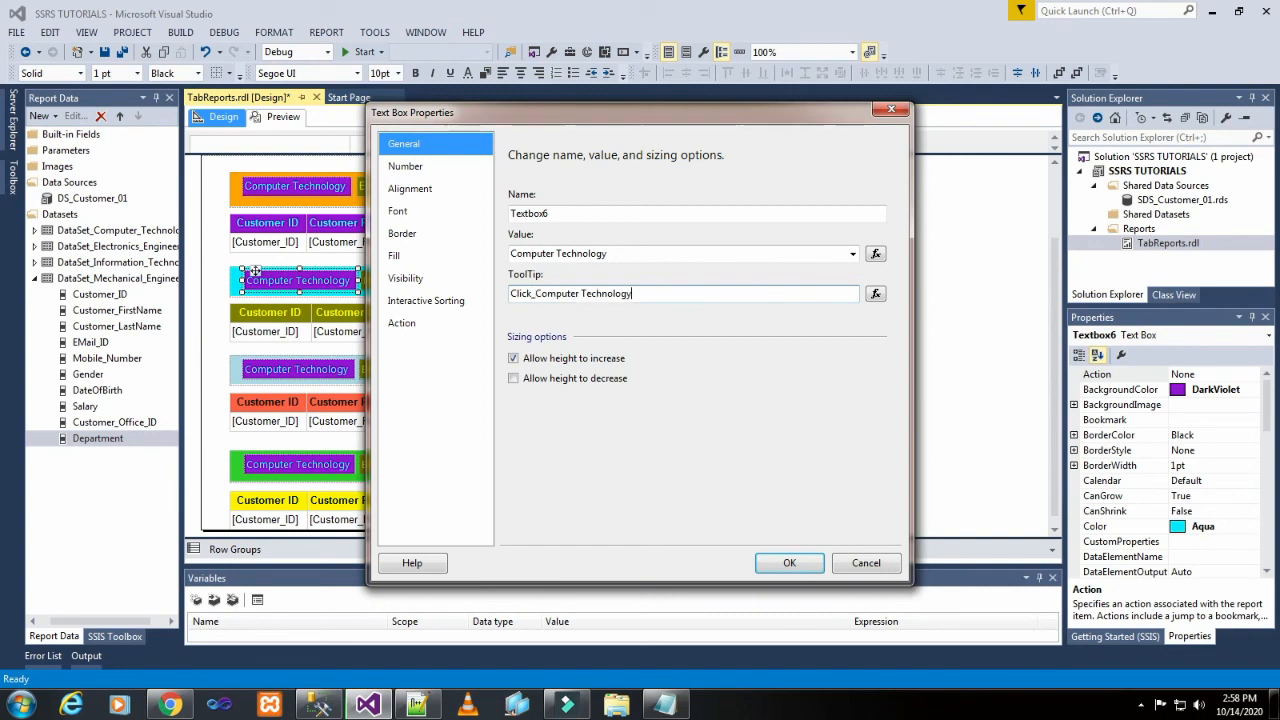
type("_Details")
Step: Set the aqua bar's Computer Technology tab action to go to the bookmark Computer Technology and apply the properties
left_click(403, 322)
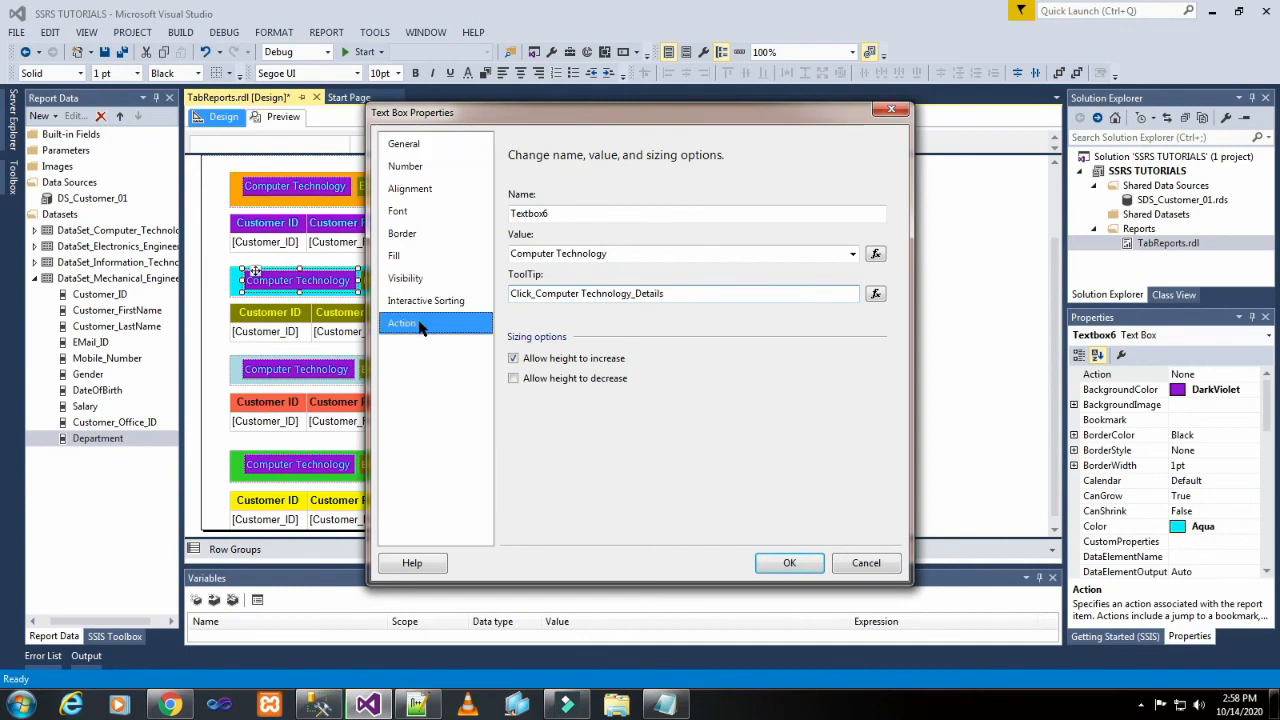
left_click(550, 256)
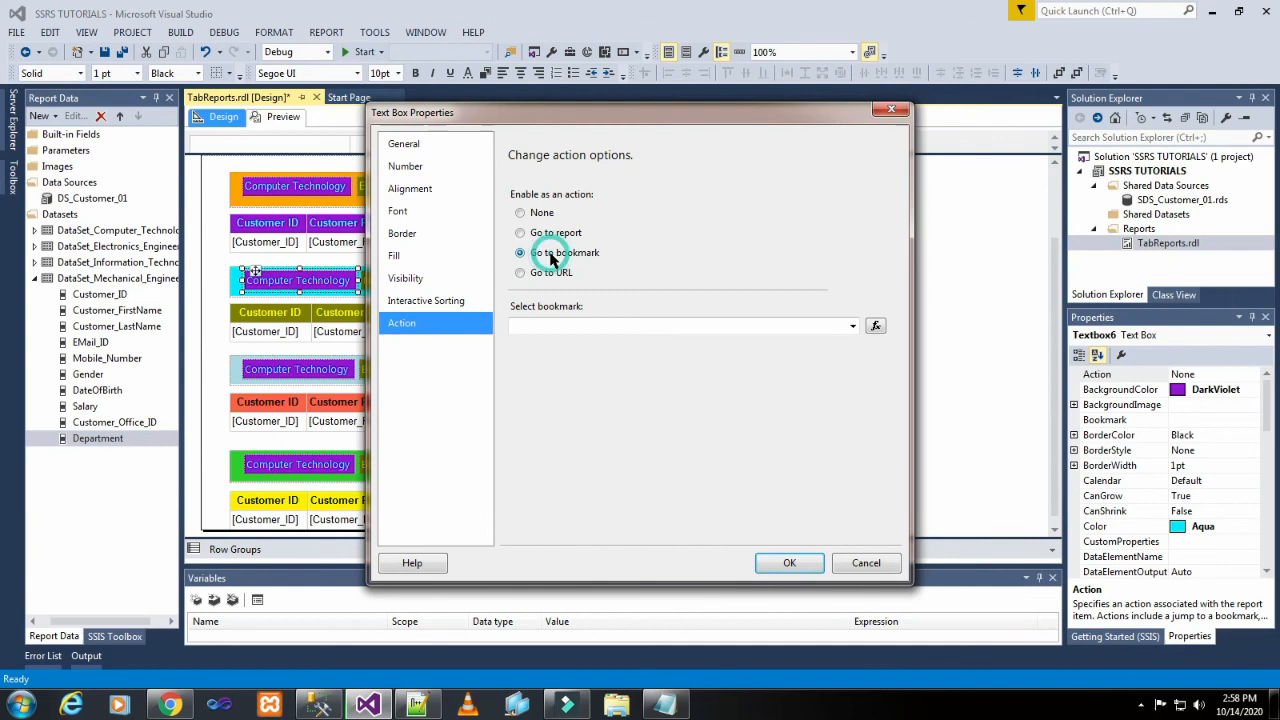
left_click(563, 326)
key("ctrl+v")
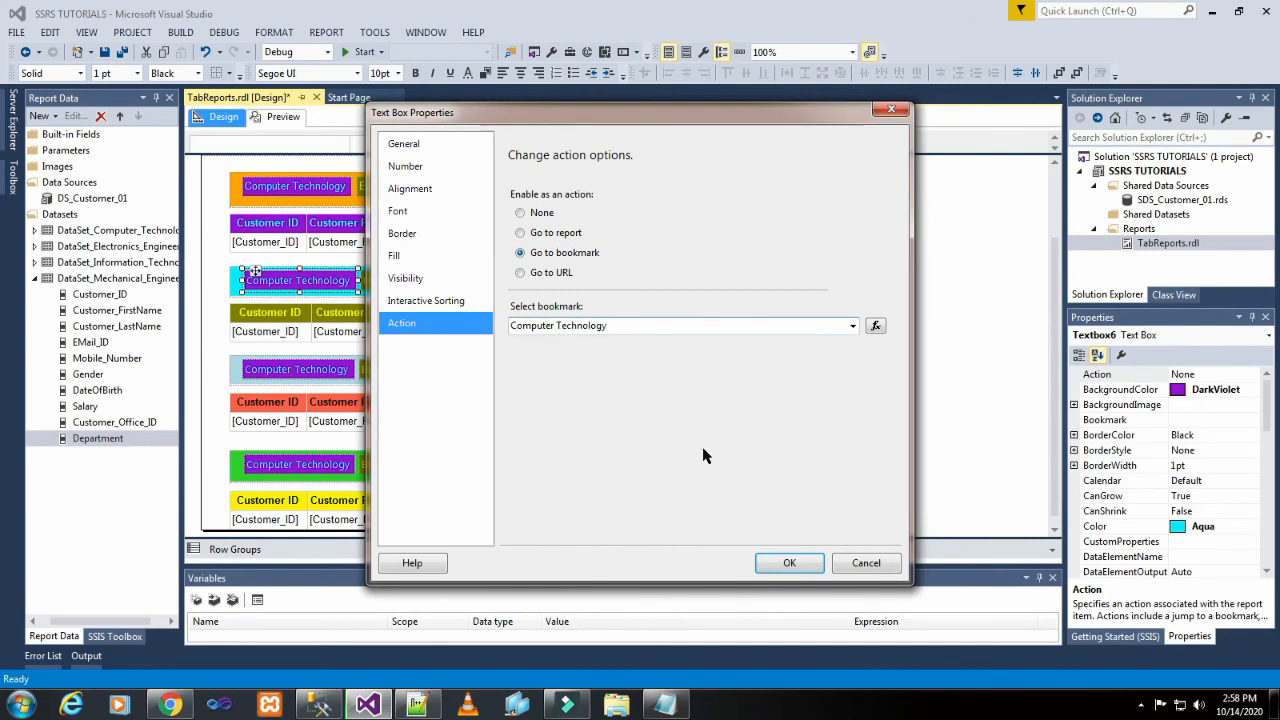
left_click(787, 562)
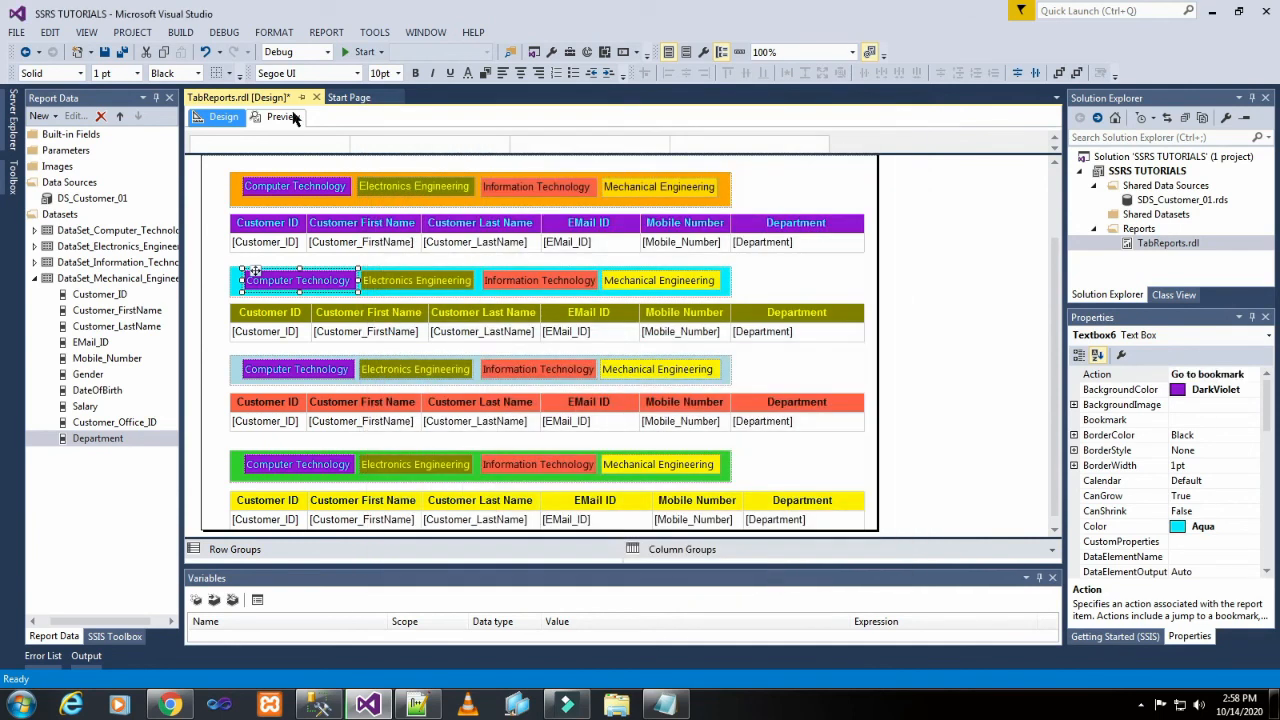
Step: Set the tooltip of the Computer Technology tab in the light blue bar to "Click_Computer Technology_Details"
left_click(273, 368)
right_click(274, 363)
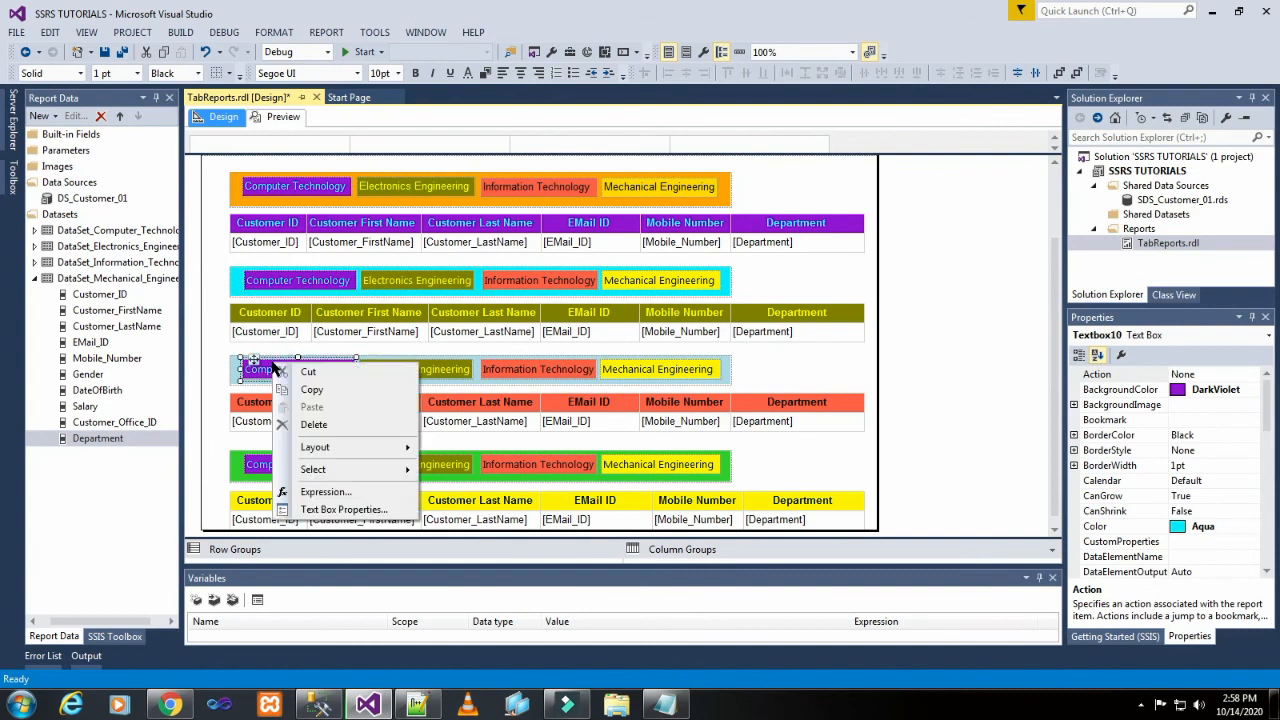
left_click(313, 510)
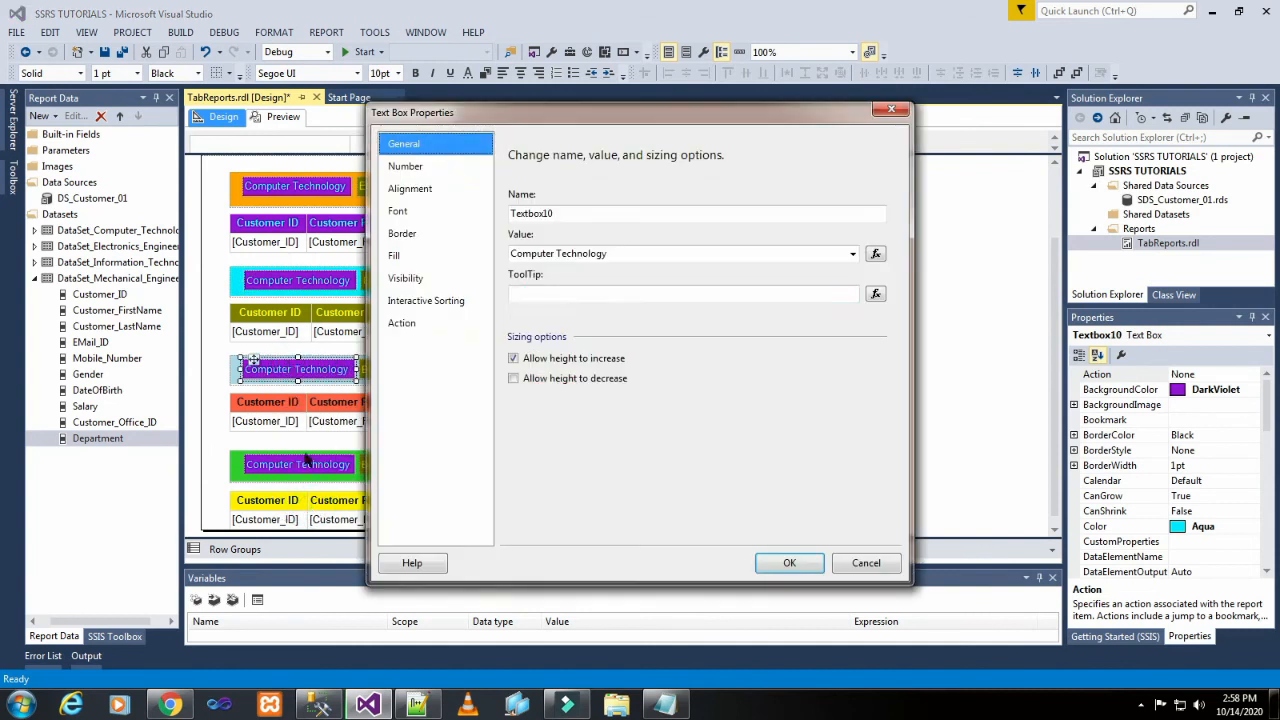
left_click(536, 292)
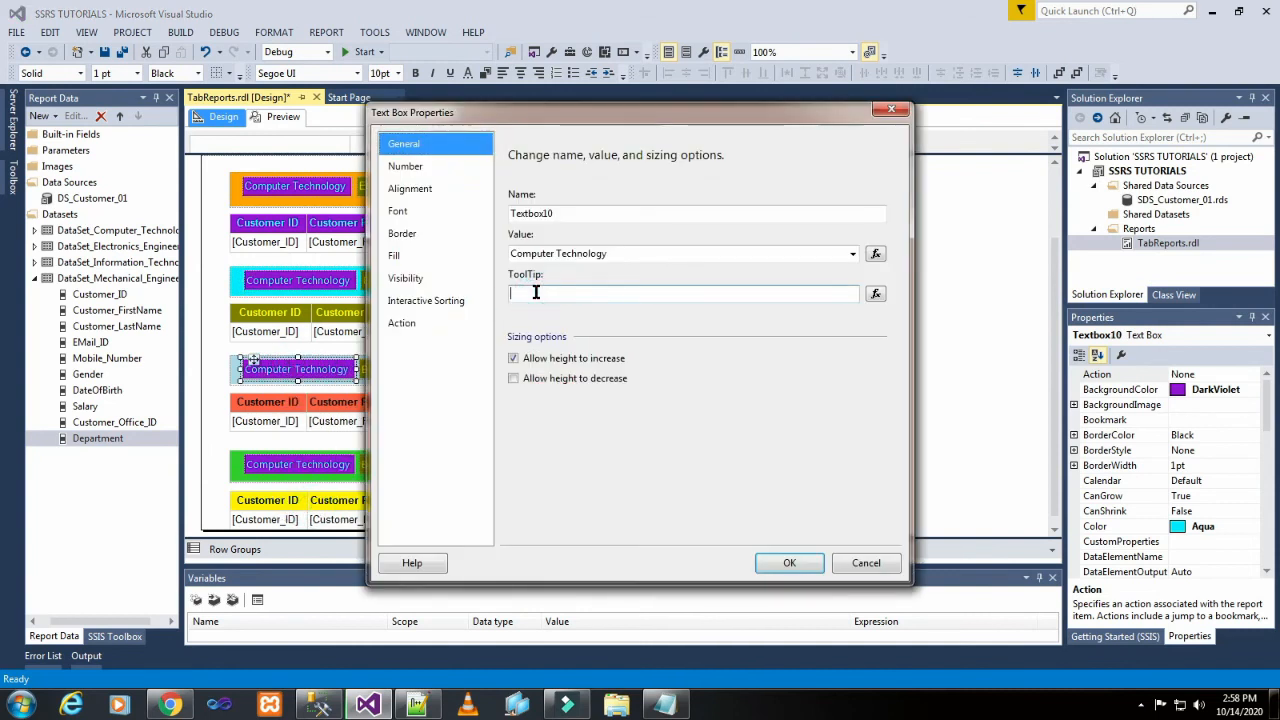
type("Click_")
key("ctrl+v")
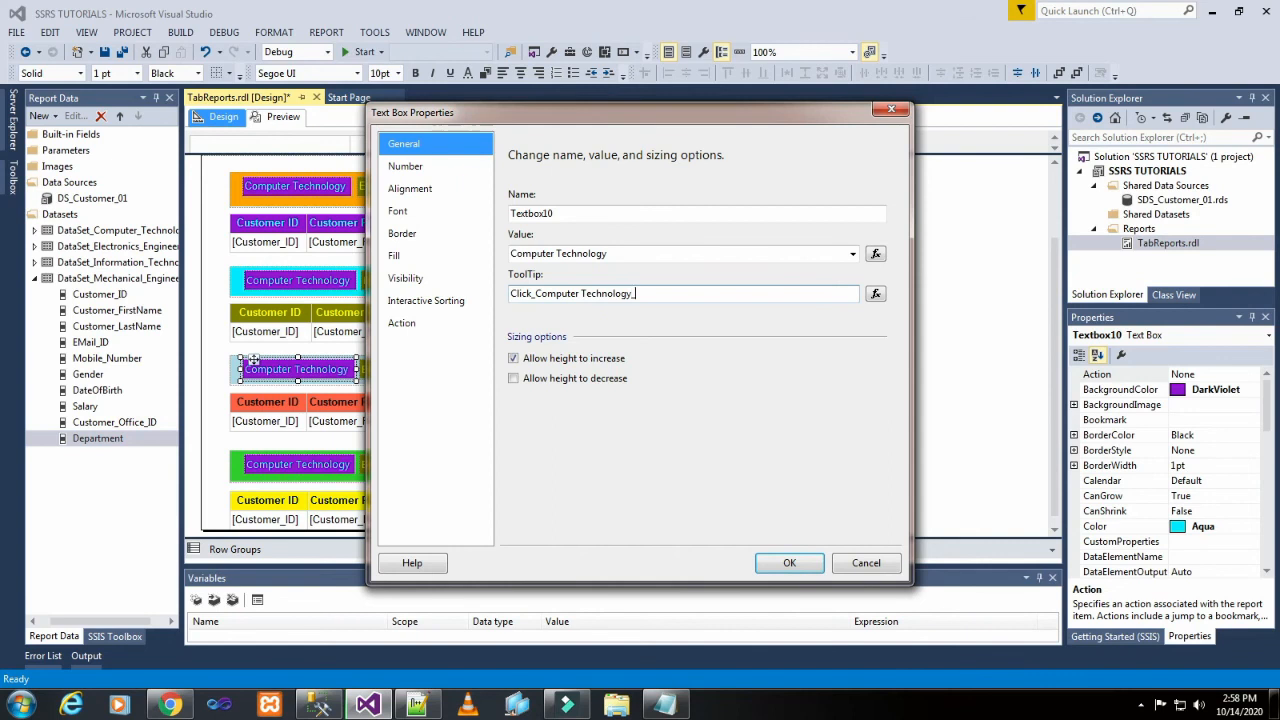
type("Details")
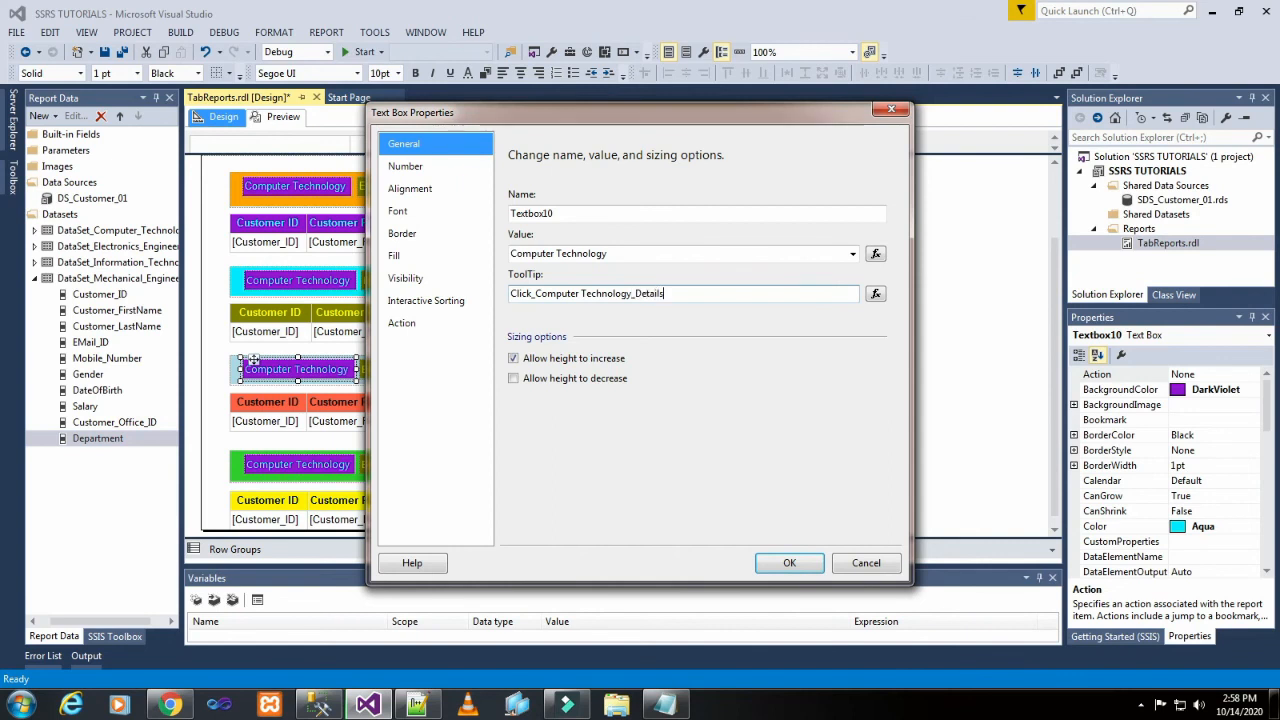
Step: Set the light blue bar's Computer Technology tab action to go to the bookmark Computer Technology and apply the properties
left_click(433, 325)
left_click(573, 256)
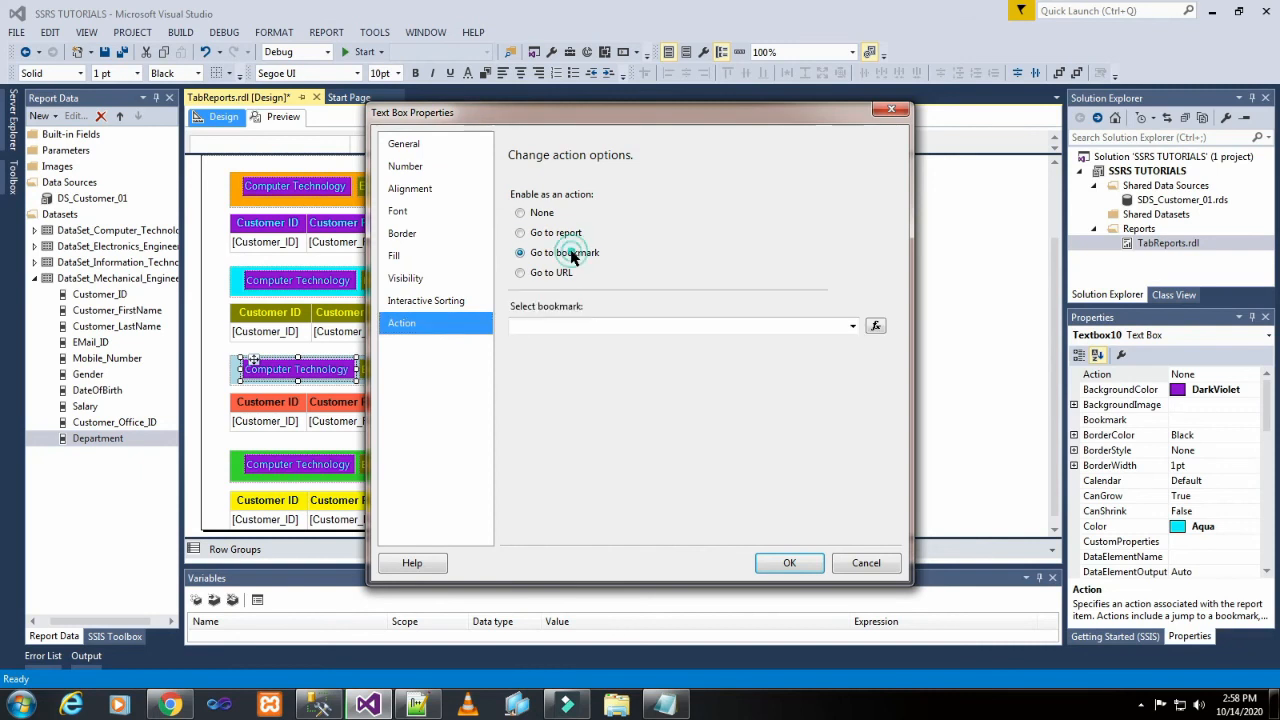
left_click(586, 324)
key("ctrl+v")
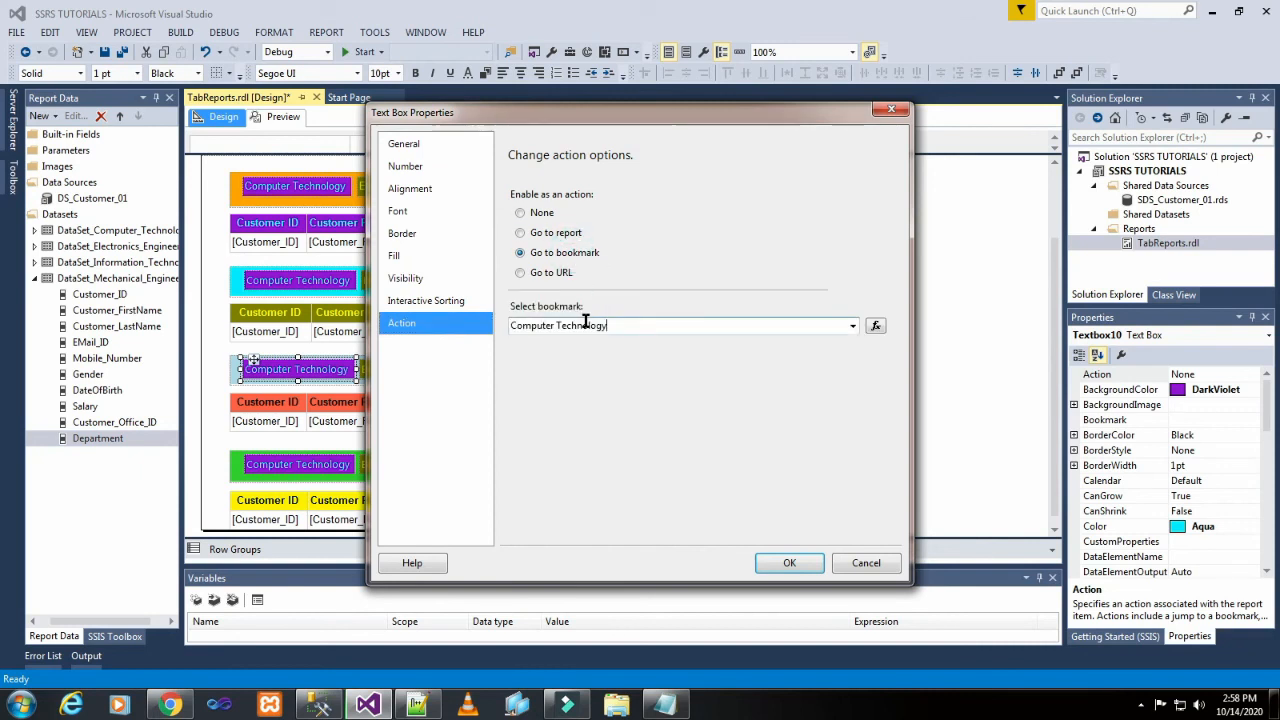
left_click(787, 563)
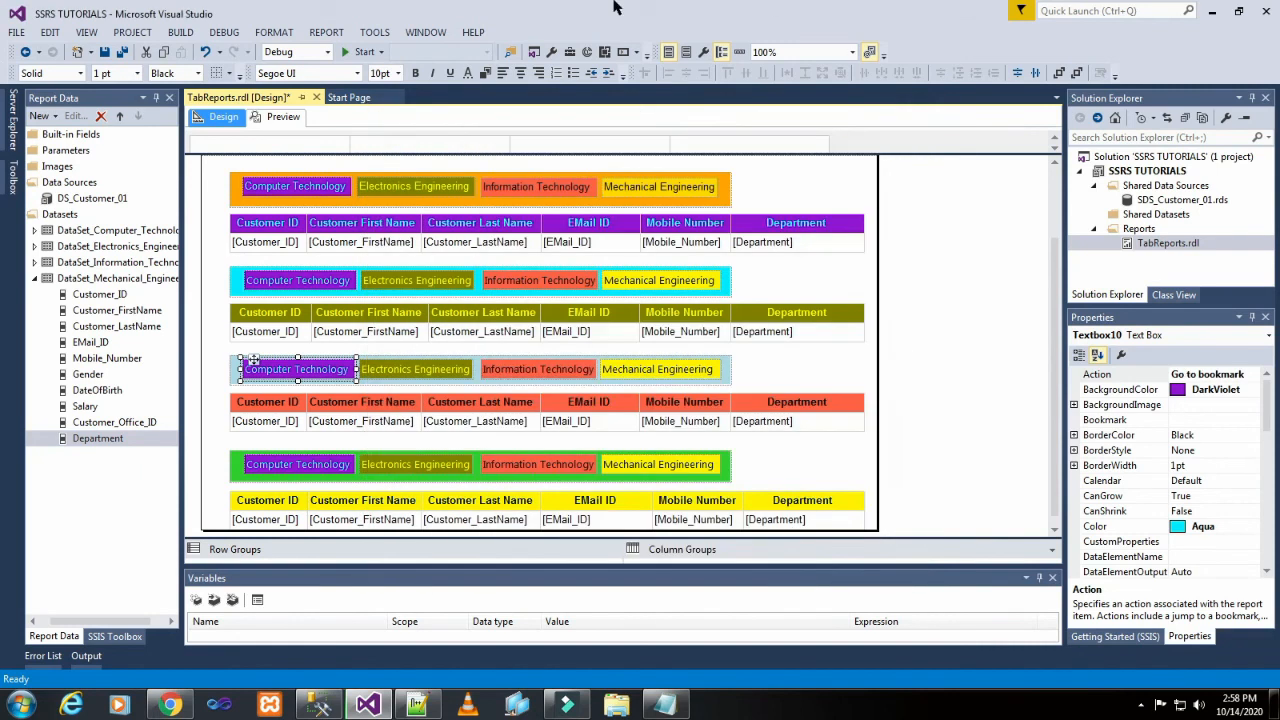
Step: Set the tooltip of the Computer Technology tab in the green bar to "Click_Computer Technology_Details"
left_click(260, 462)
right_click(260, 462)
left_click(326, 610)
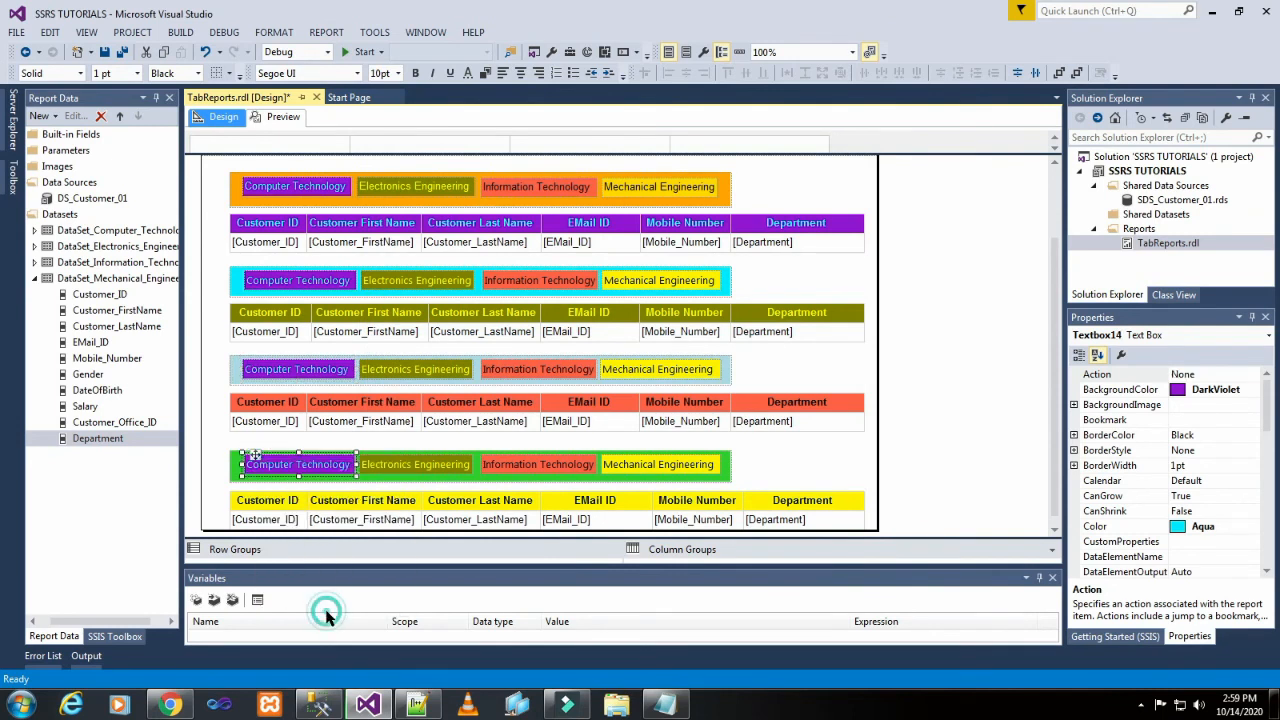
left_click(566, 293)
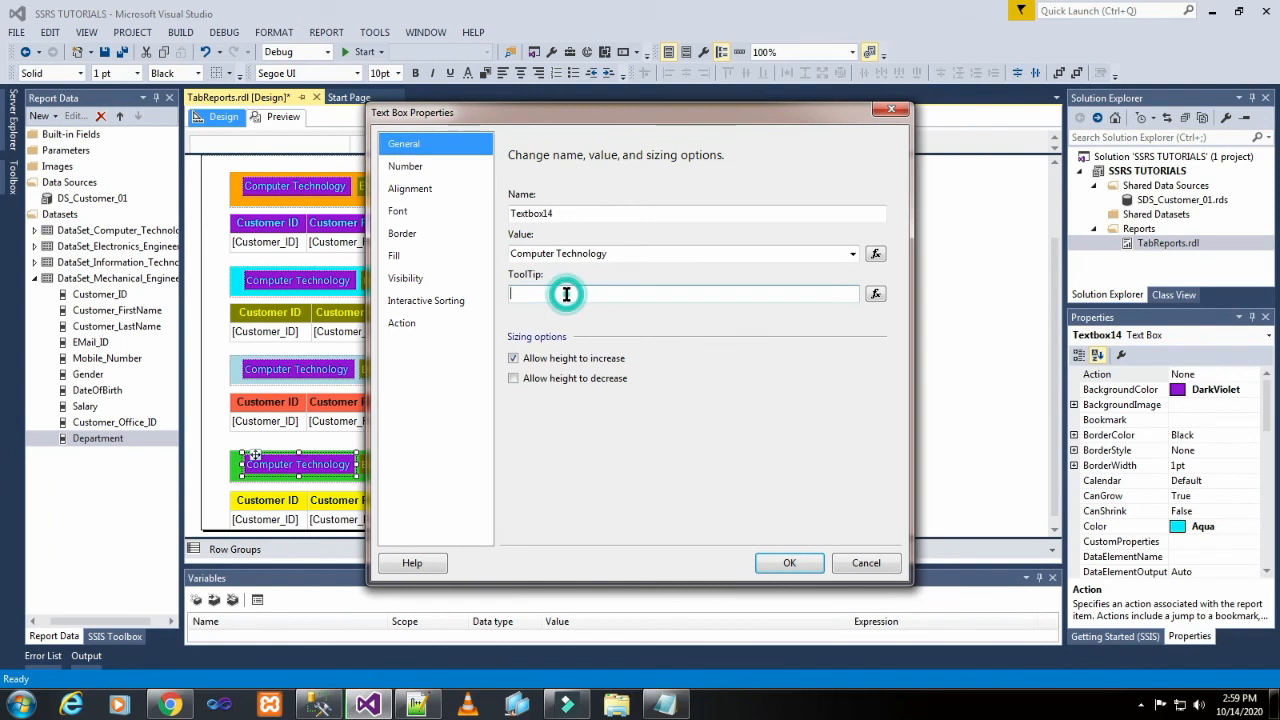
type("Click_")
type("Computer Technology")
type("_Details")
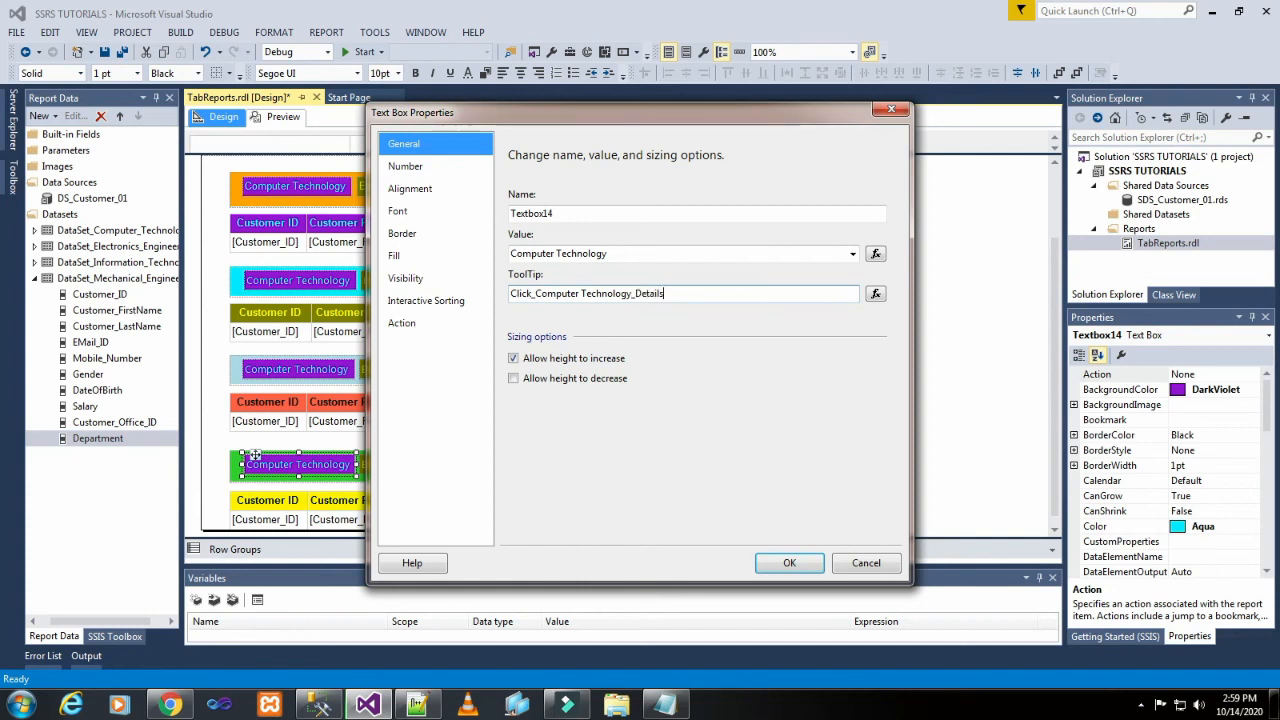
Step: Set the green bar's Computer Technology tab action to go to the bookmark Computer Technology and apply the properties
left_click(404, 327)
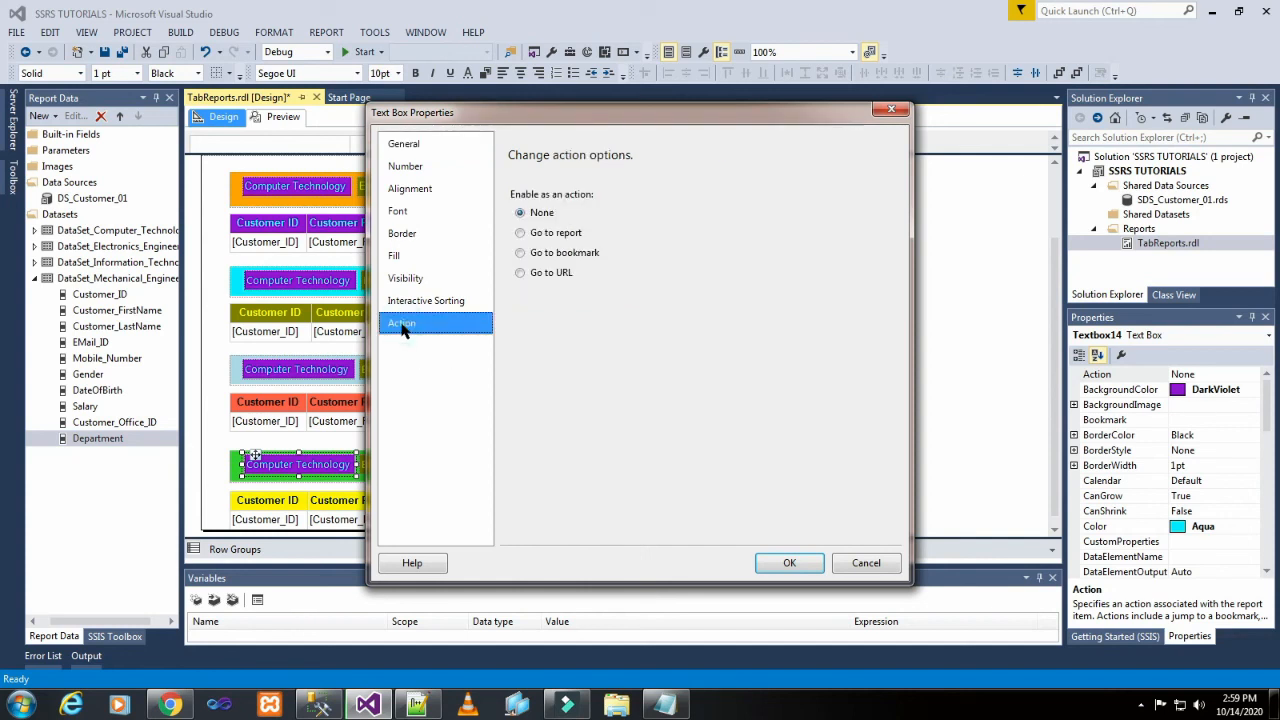
left_click(537, 256)
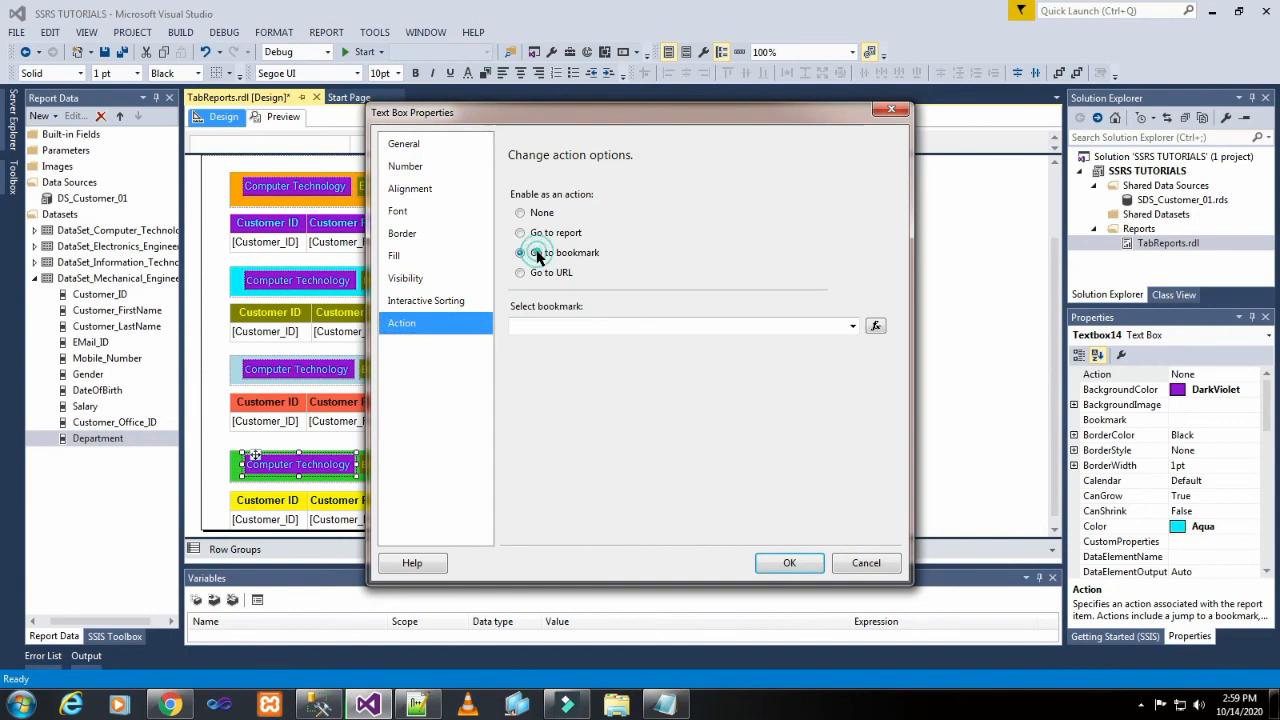
left_click(596, 323)
type("Computer Technology")
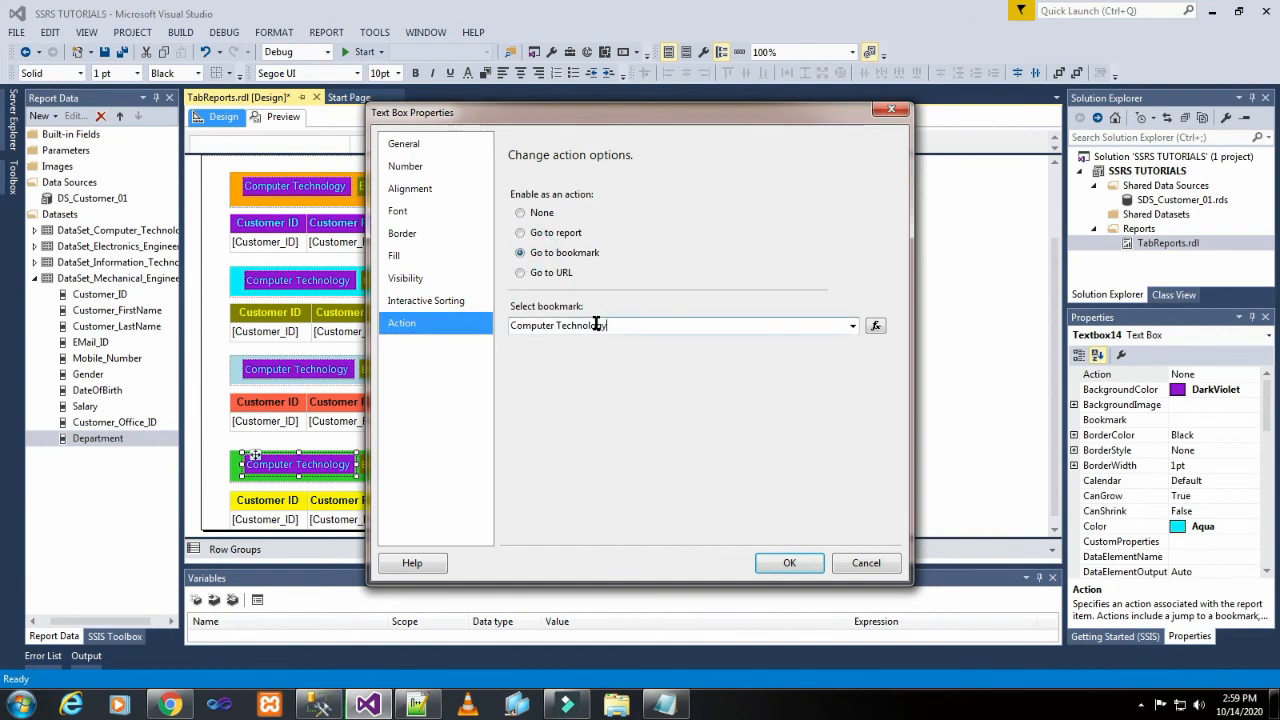
left_click(789, 562)
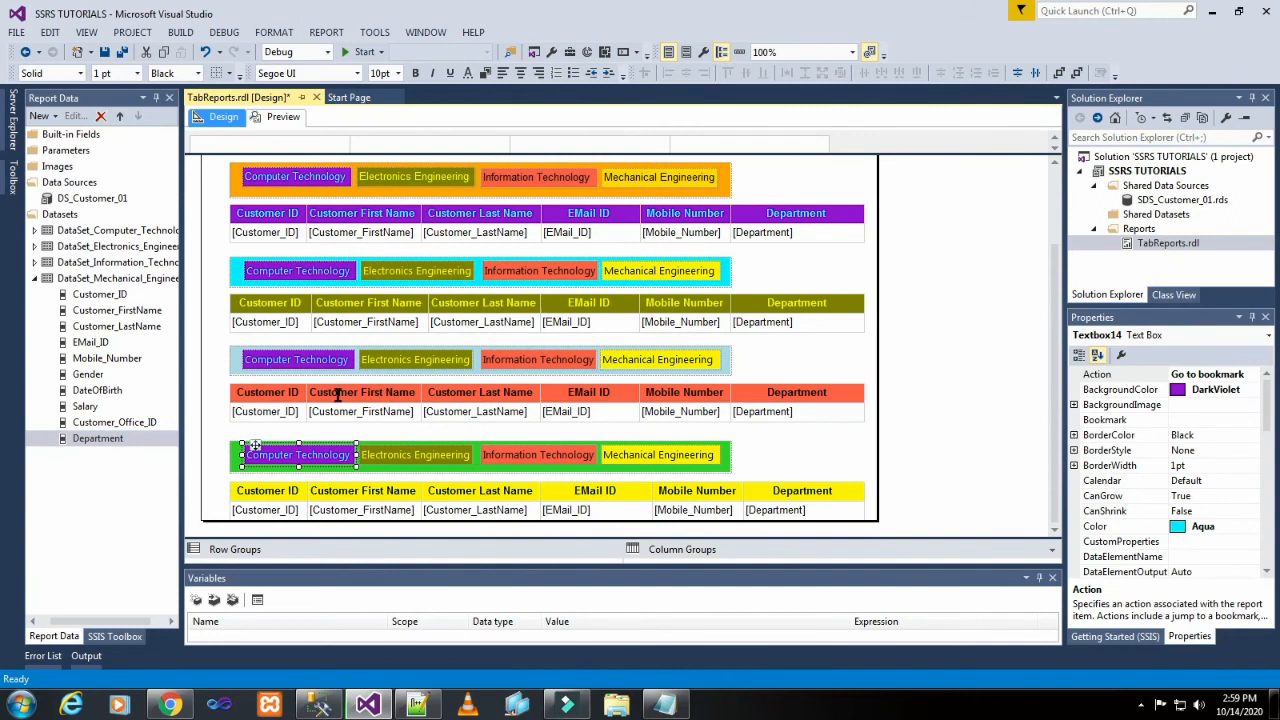
Step: Set the tooltip of the orange bar's Electronics Engineering tab to "Click_Electronics Engineering_Details", copying the department name from Notepad
scroll(338, 395, "up", 2)
left_click(390, 250)
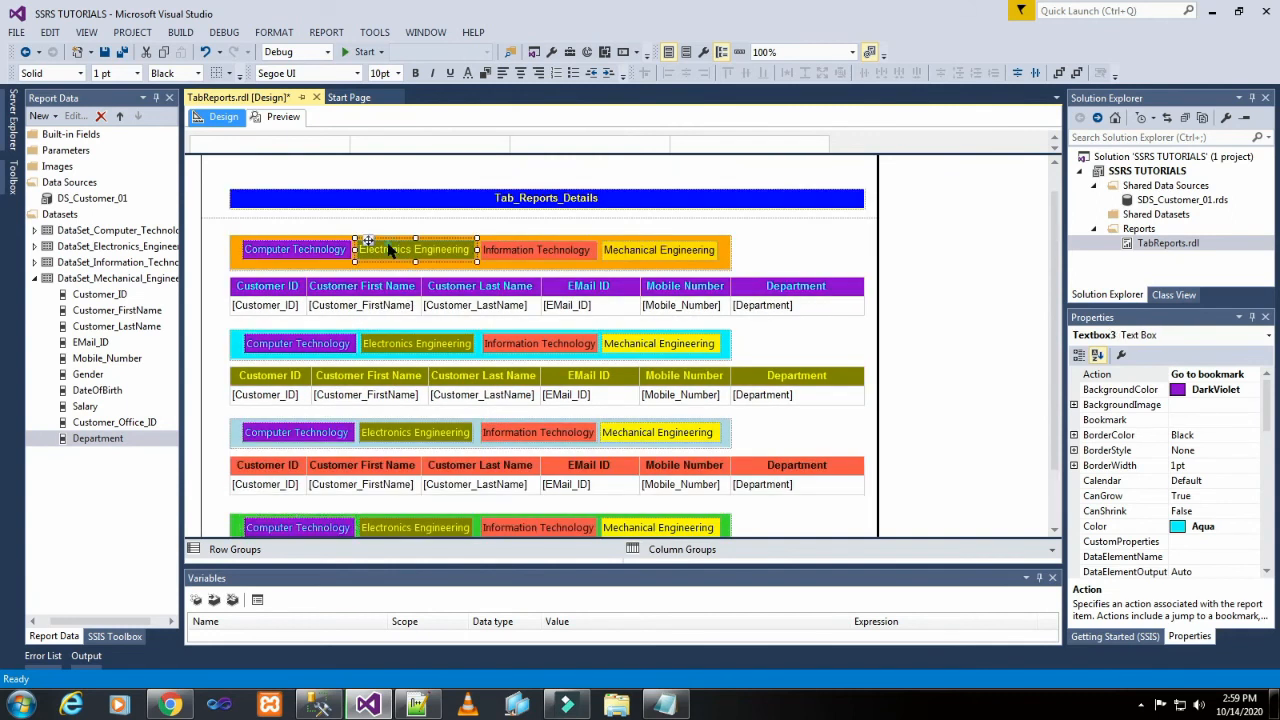
right_click(390, 250)
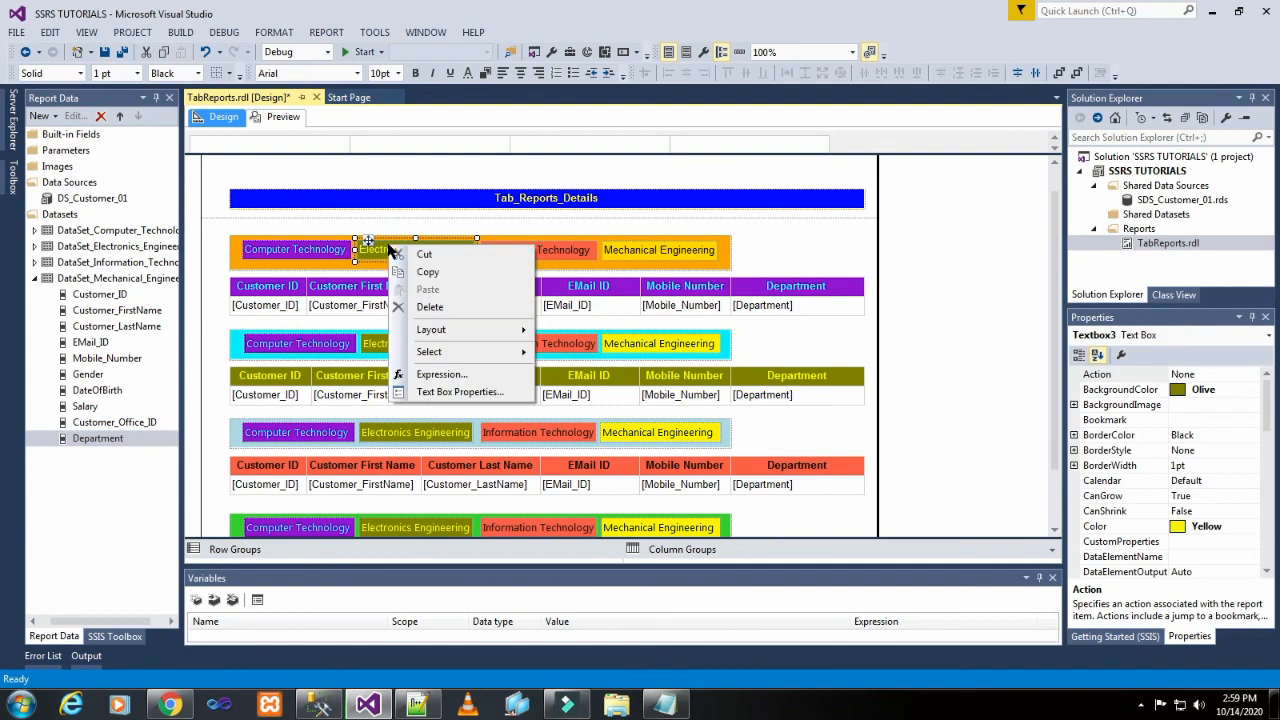
left_click(455, 393)
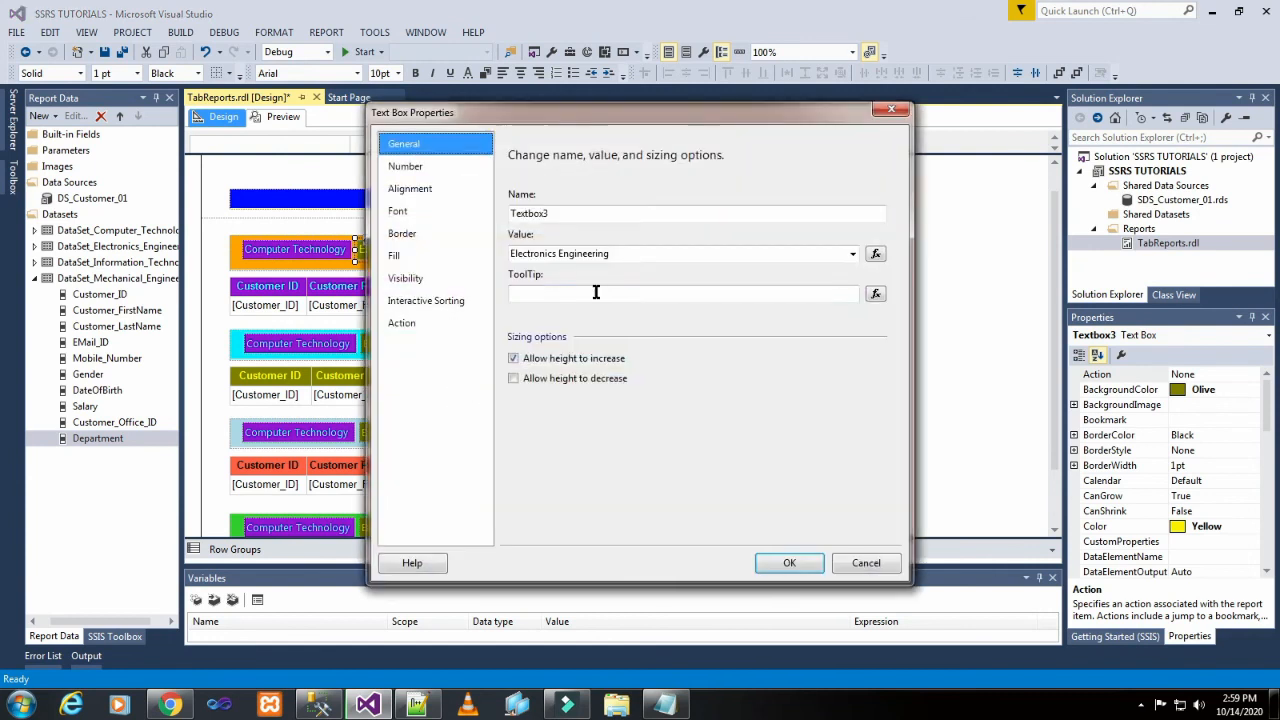
left_click(668, 708)
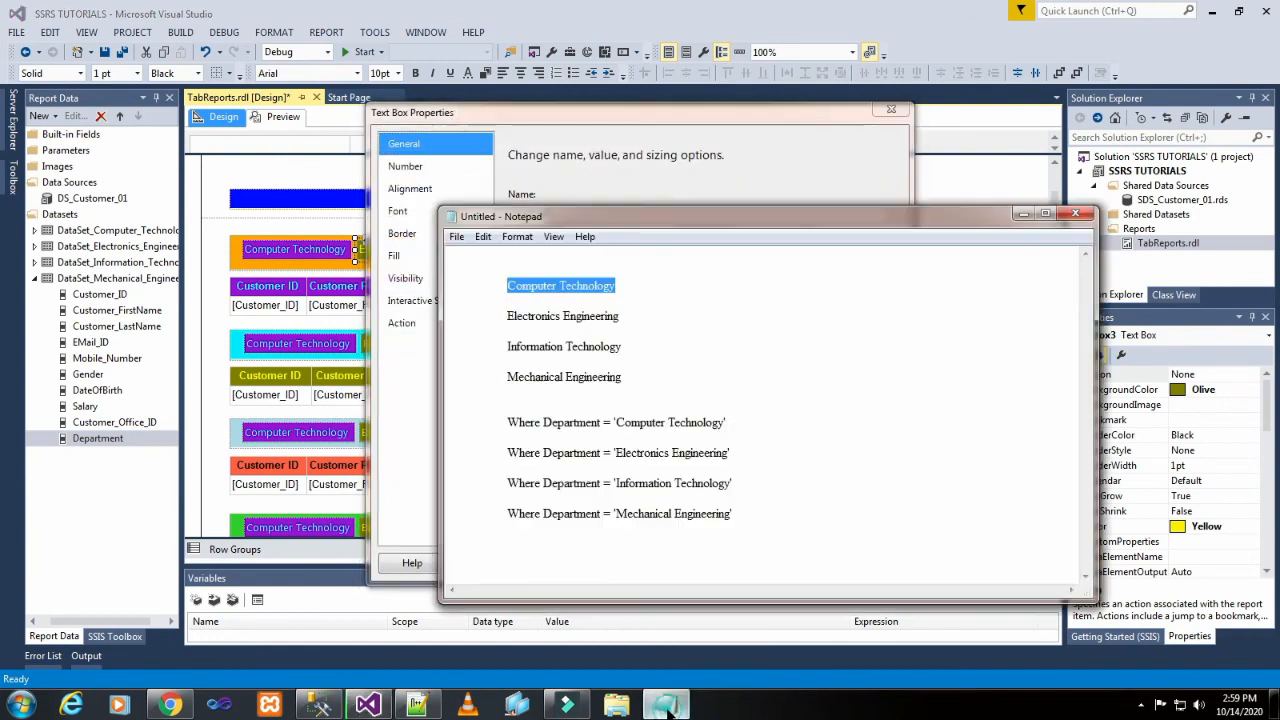
left_click_drag(505, 316, 625, 318)
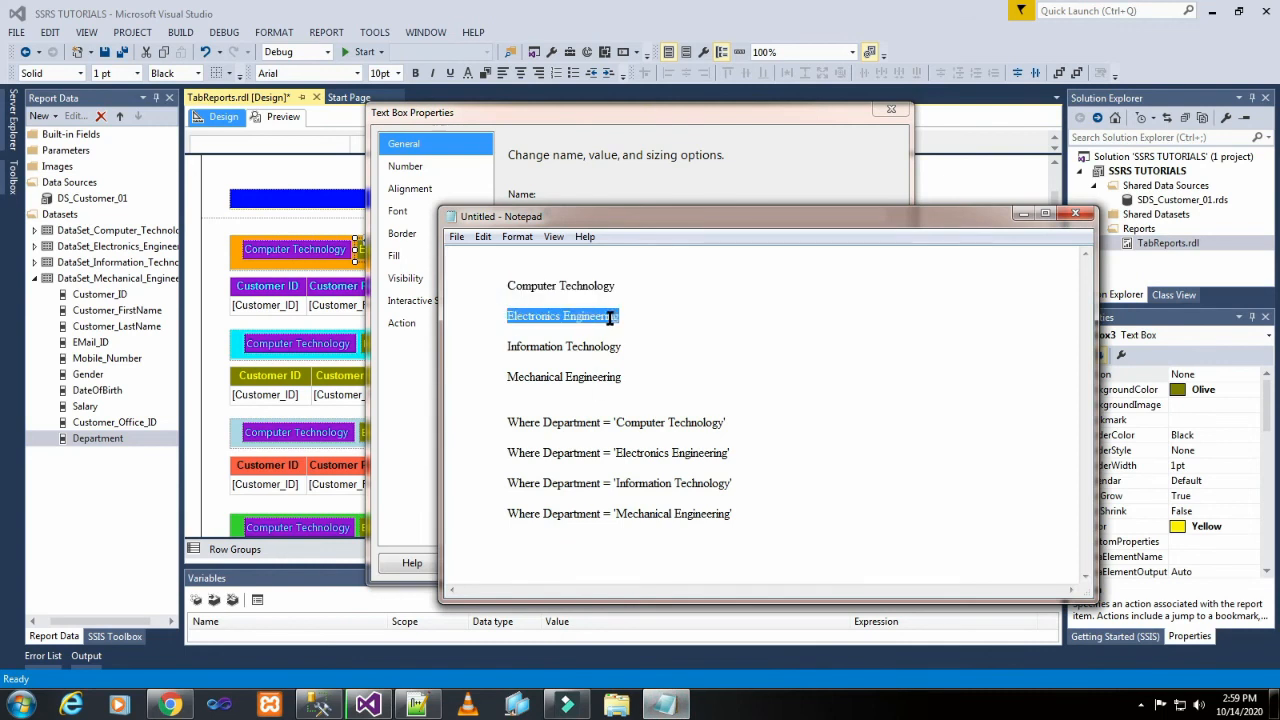
right_click(609, 318)
left_click(651, 371)
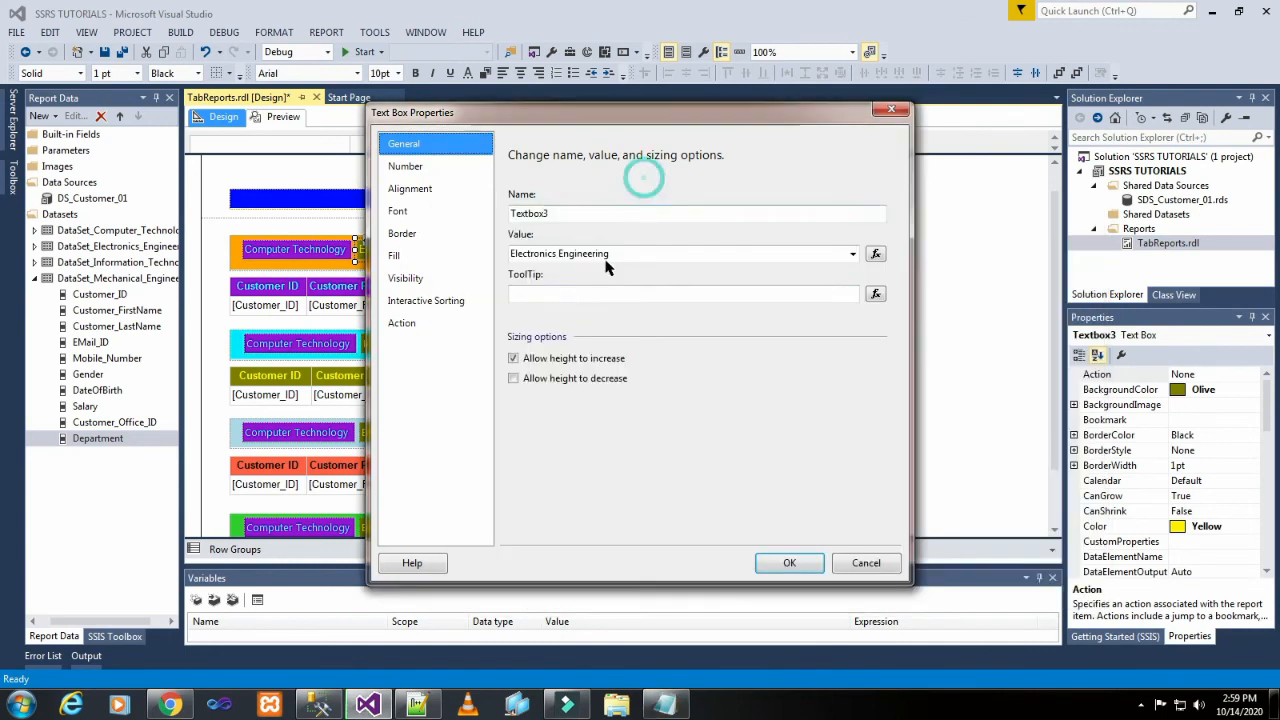
left_click(587, 291)
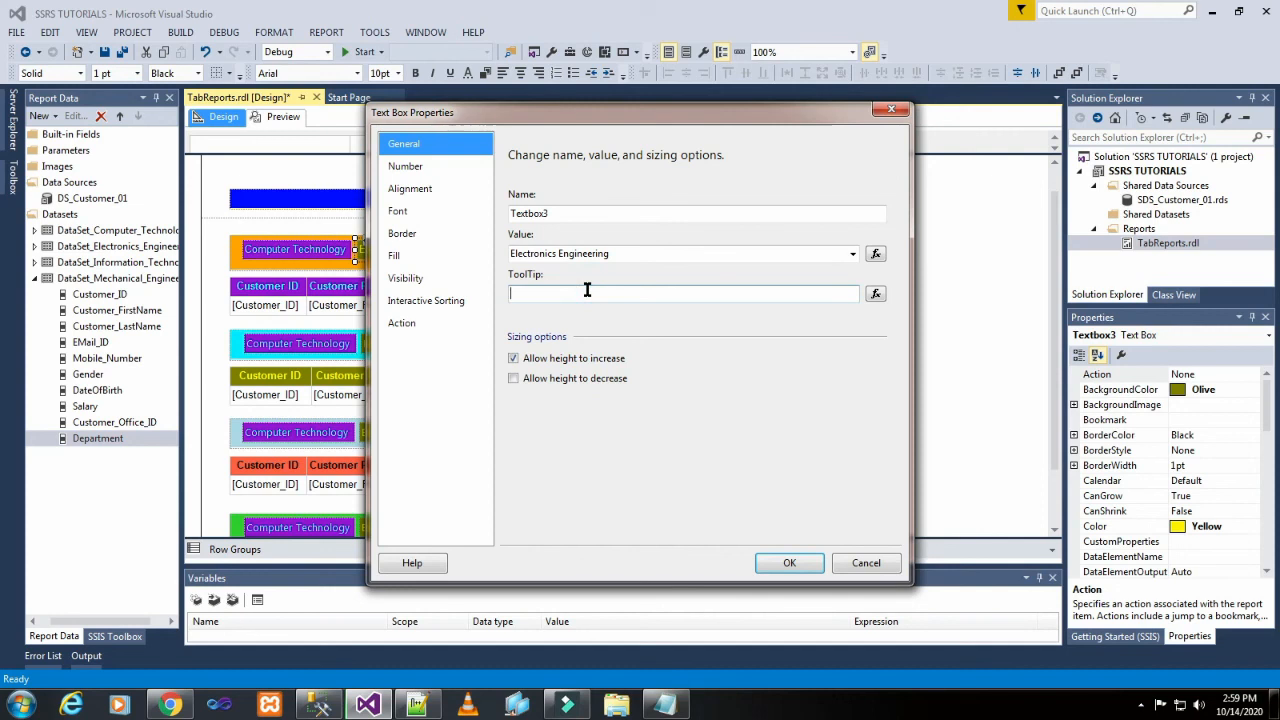
type("Click_")
key("ctrl+v")
type("_De")
Step: Set the orange bar's Electronics Engineering tab action to go to the bookmark Electronics Engineering and apply the properties
left_click(412, 325)
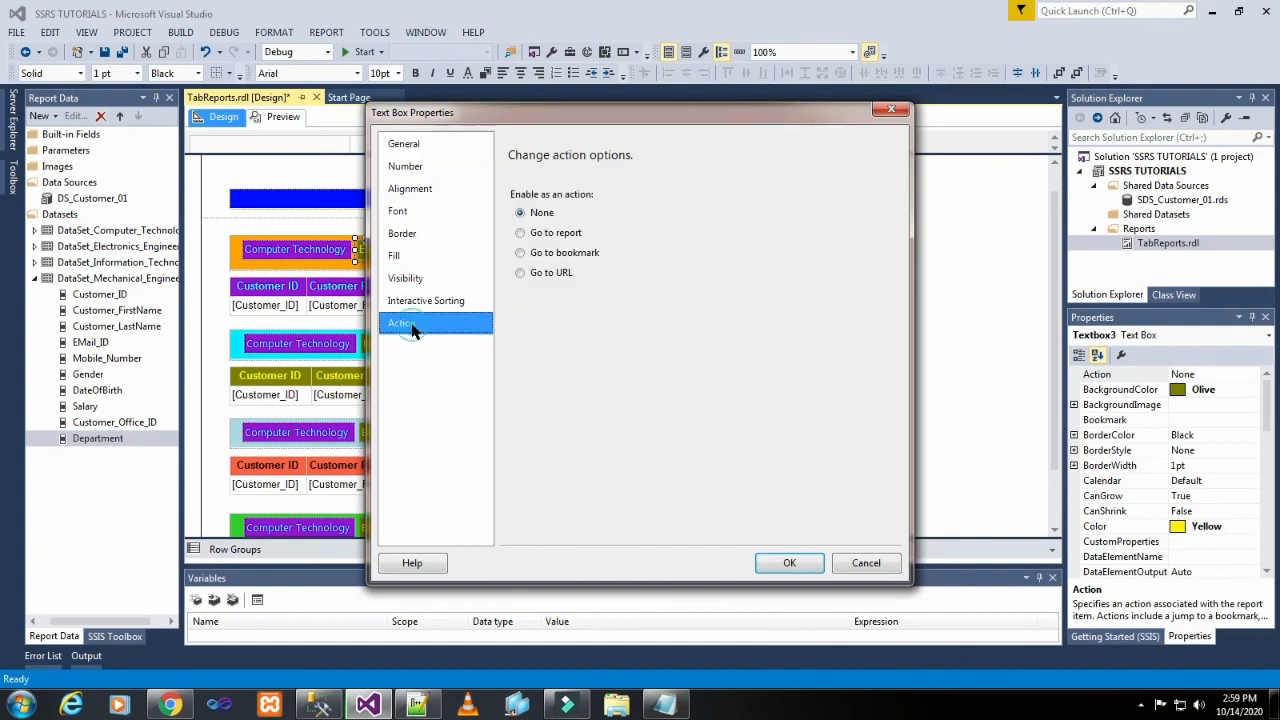
left_click(520, 252)
left_click(561, 322)
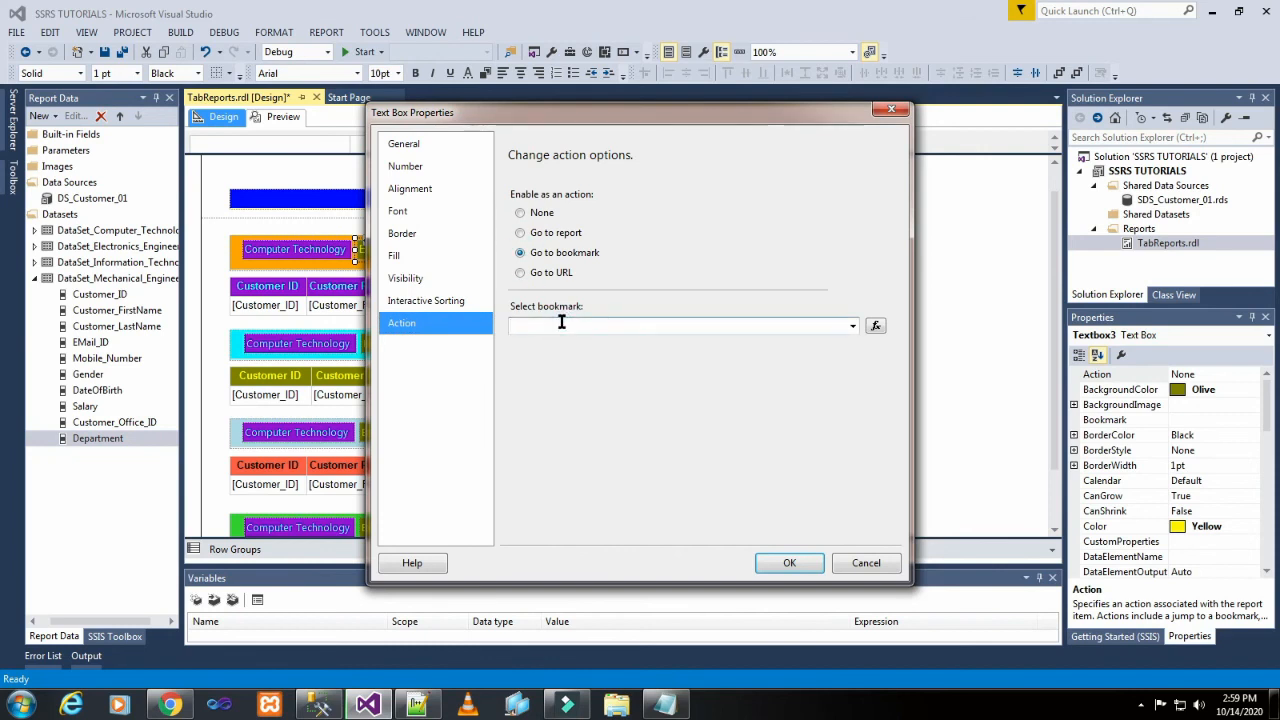
key("ctrl+v")
left_click(790, 562)
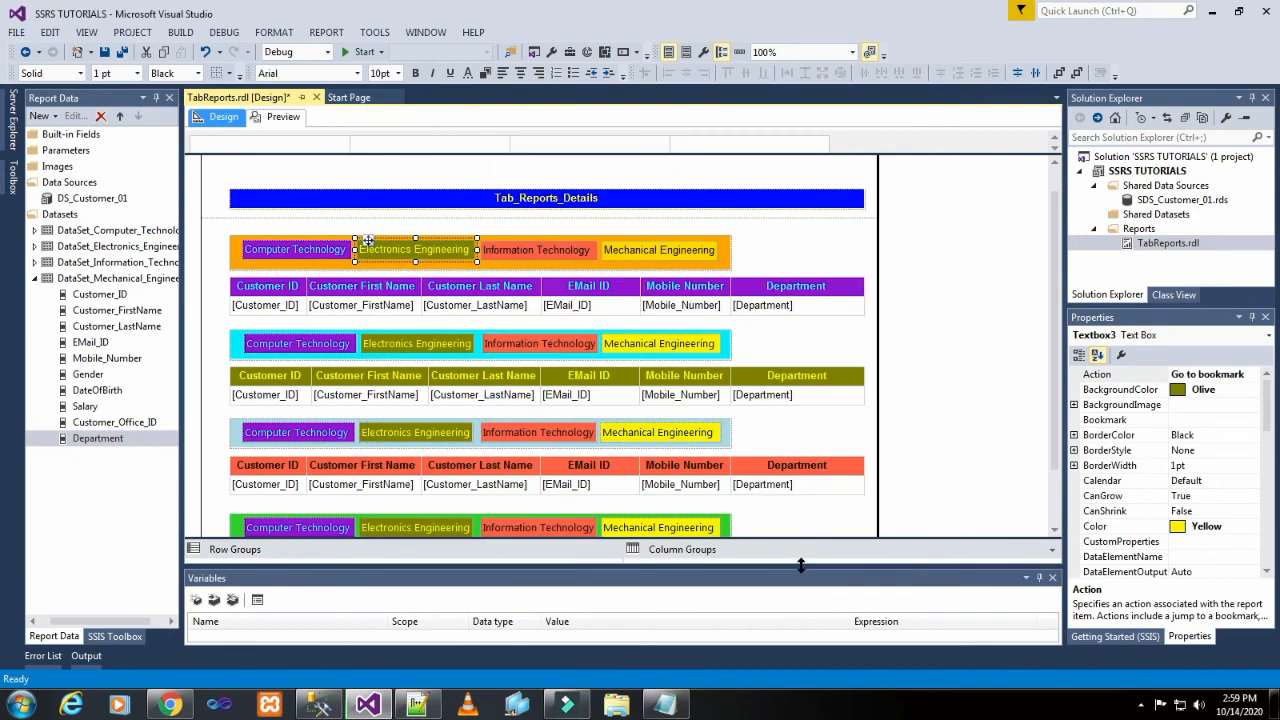
Step: Set the tooltip of the Electronics Engineering tab in the aqua bar to "Click_Electronics Engineering_Details"
left_click(371, 342)
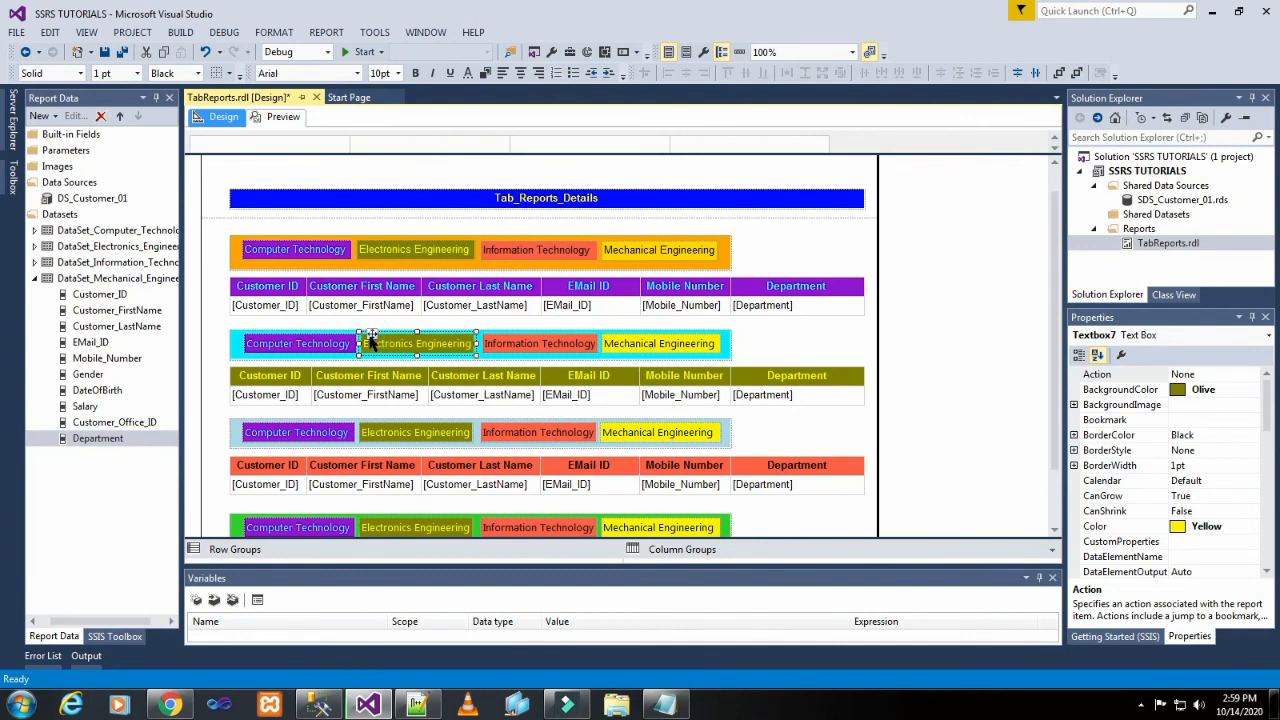
right_click(370, 340)
left_click(430, 485)
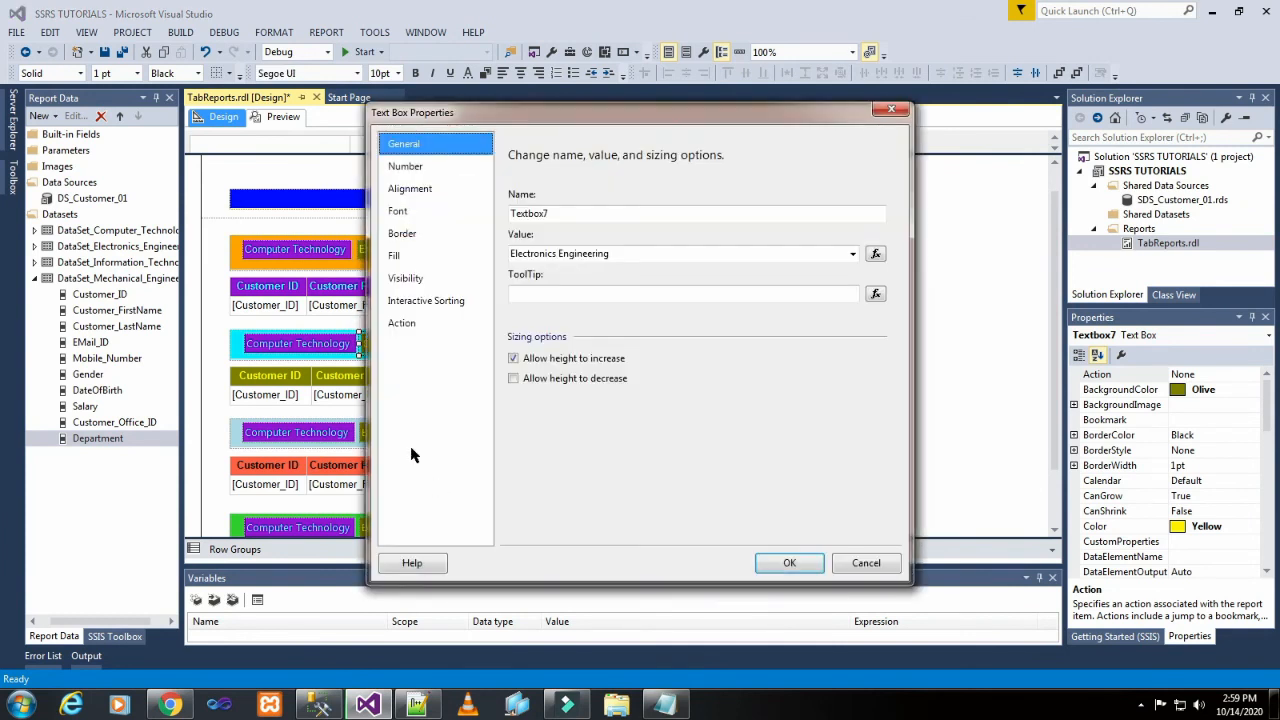
left_click(521, 300)
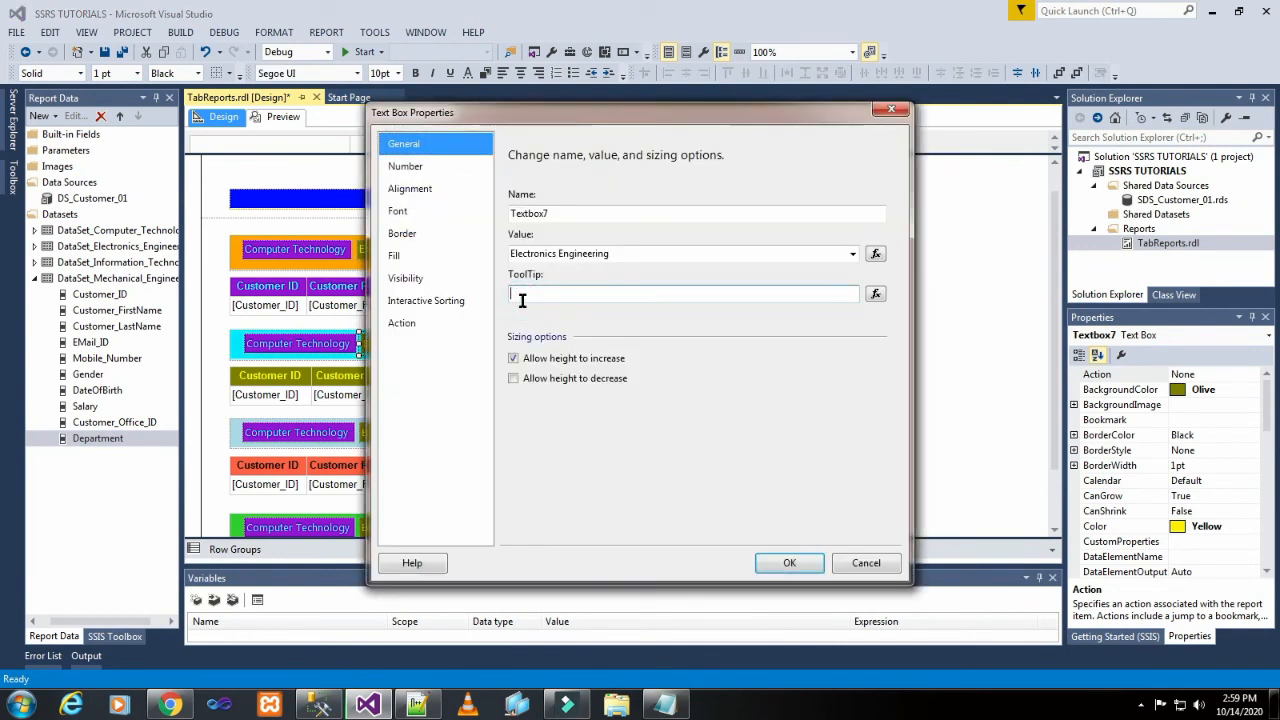
type("Click_")
key("ctrl+v")
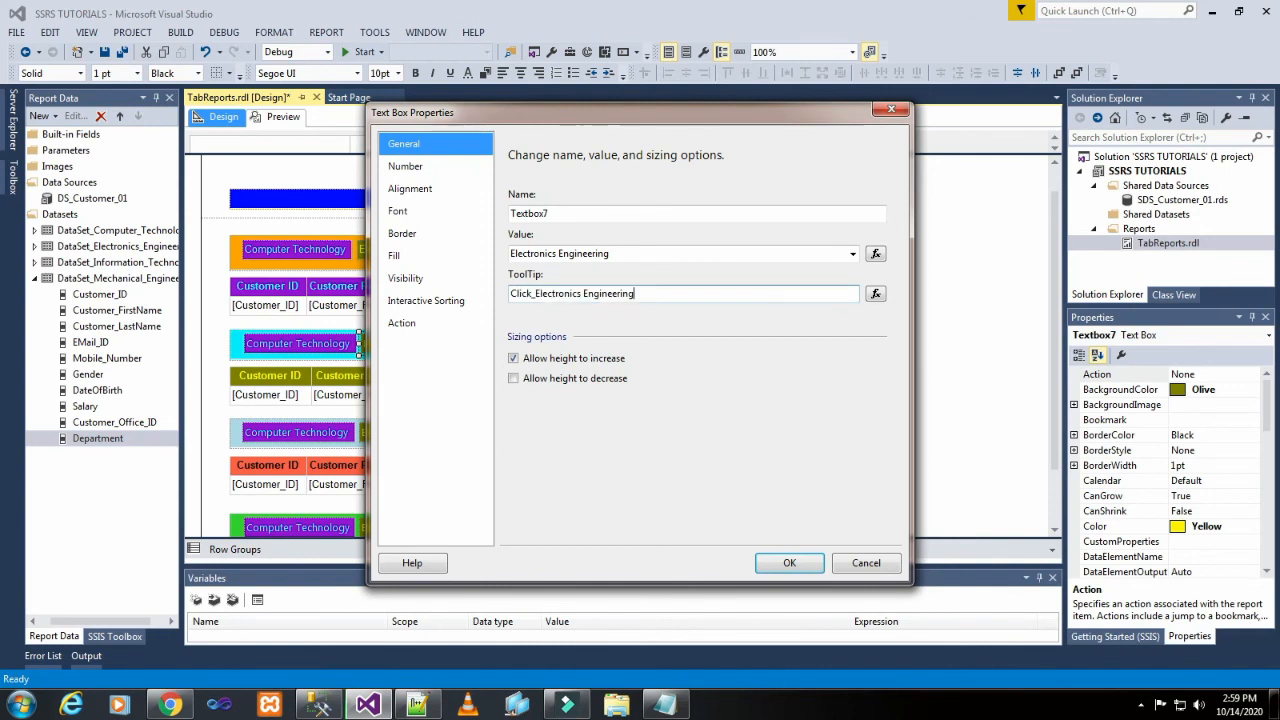
type("_Details")
Step: Set the aqua bar's Electronics Engineering tab action to go to the bookmark Electronics Engineering and apply the properties
left_click(400, 322)
left_click(563, 256)
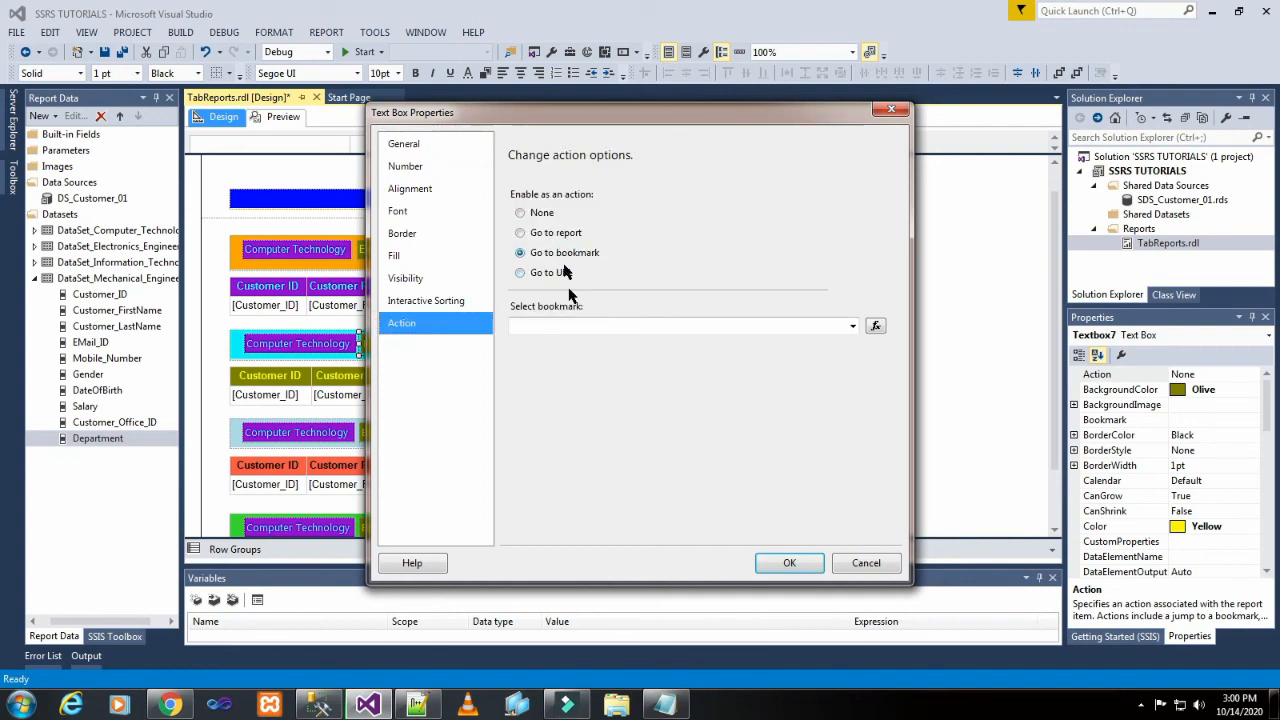
left_click(575, 325)
key("ctrl+v")
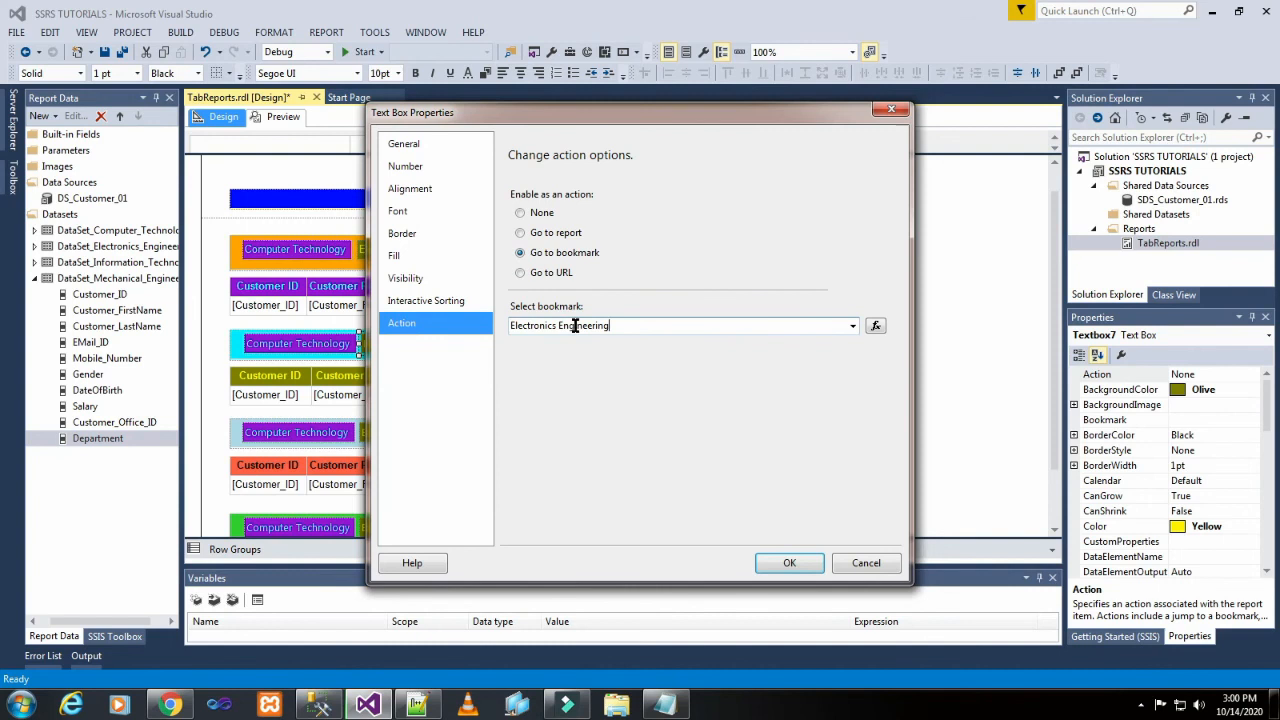
left_click(808, 564)
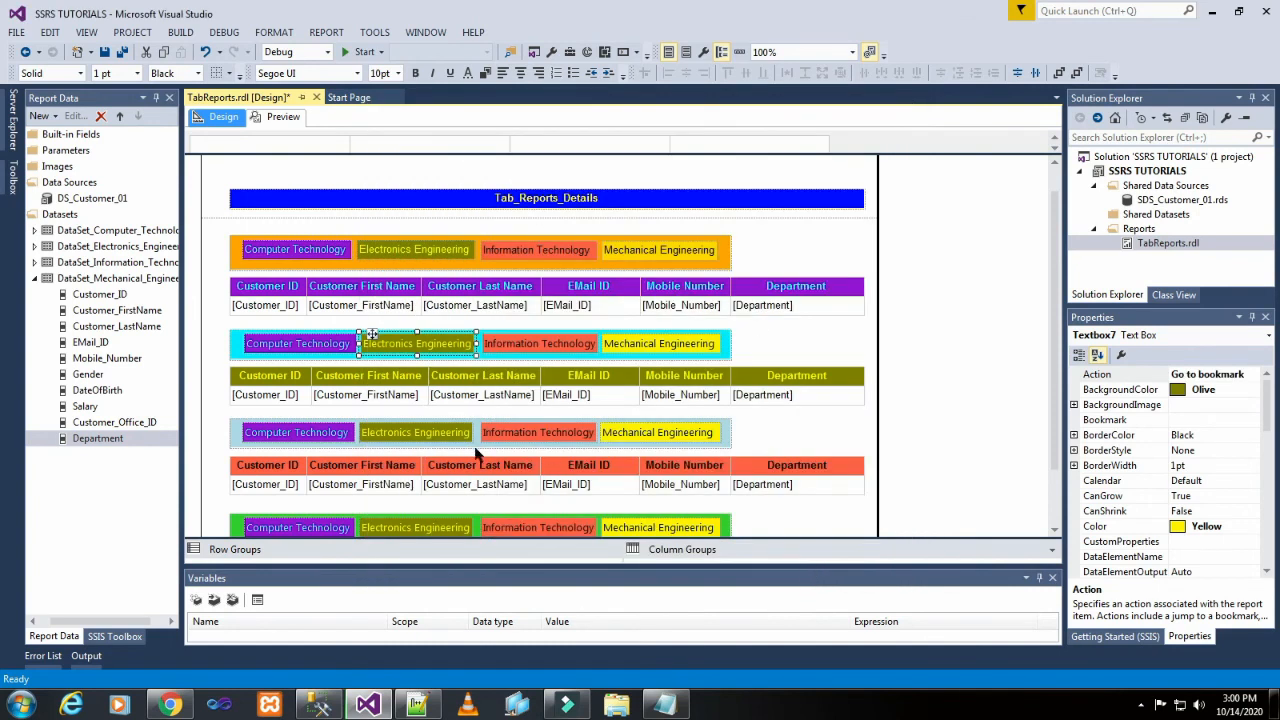
Step: Set the tooltip of the Electronics Engineering tab in the light blue bar to "Click_Electronics Engineering_Detail"
left_click(370, 430)
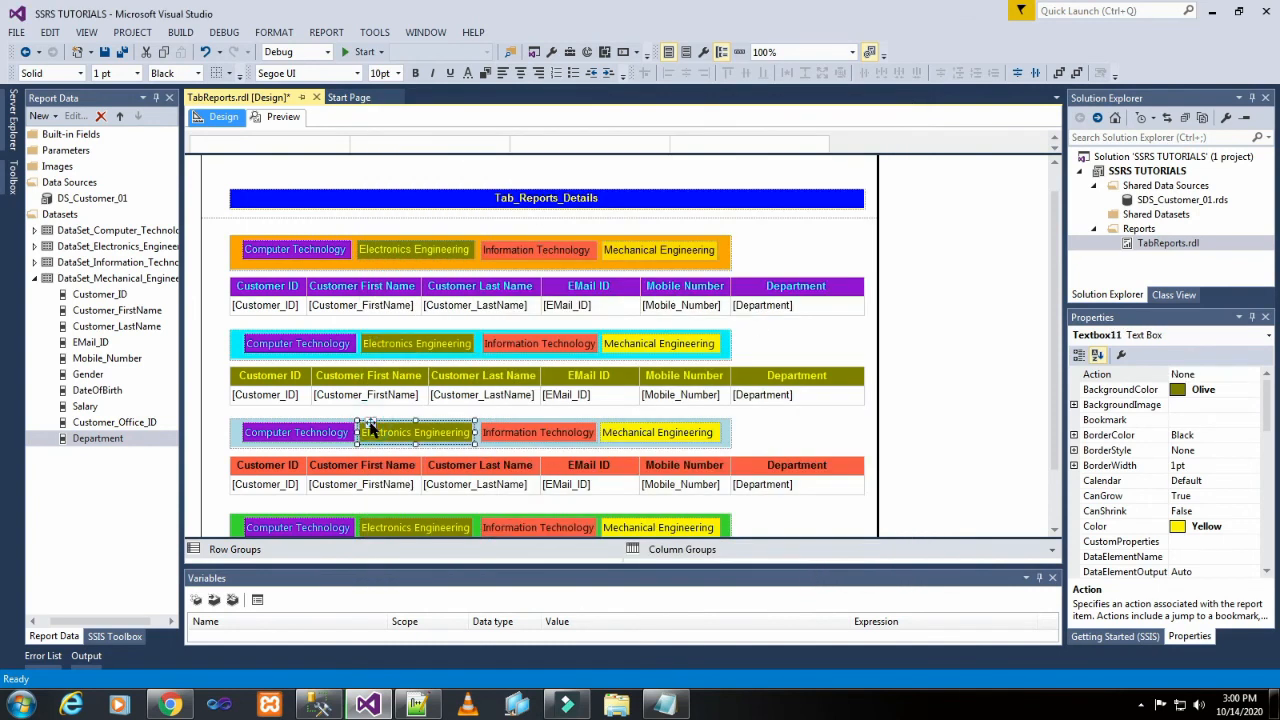
right_click(368, 428)
left_click(438, 572)
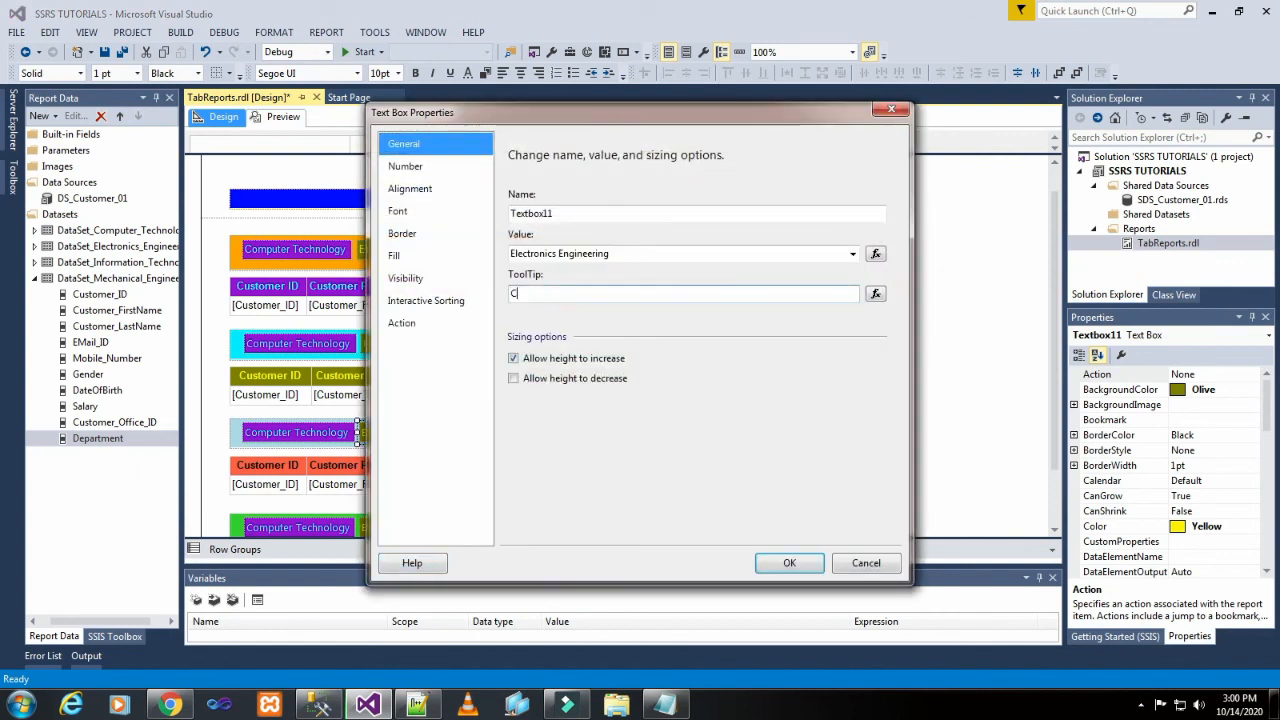
type("Click_")
key("ctrl+v")
type("_Detail")
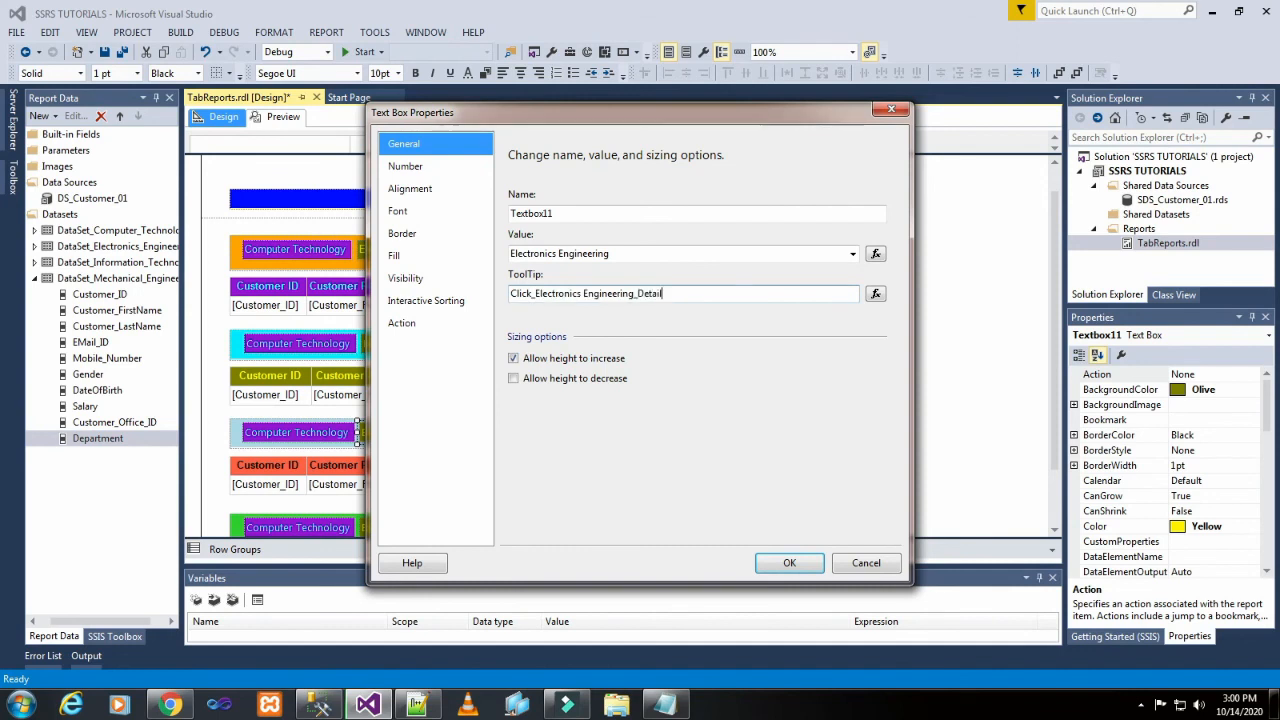
Step: Set the light blue bar's Electronics Engineering tab action to go to the bookmark Electronics Engineering and apply the properties
left_click(403, 322)
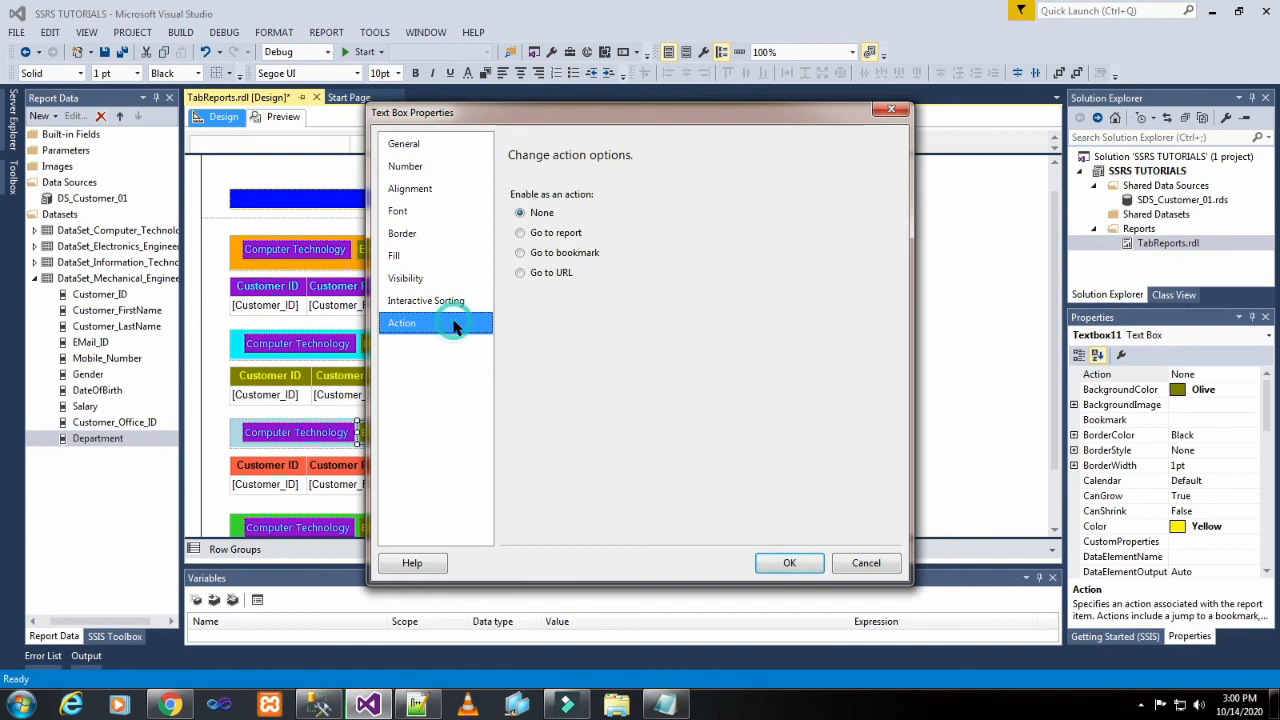
left_click(551, 257)
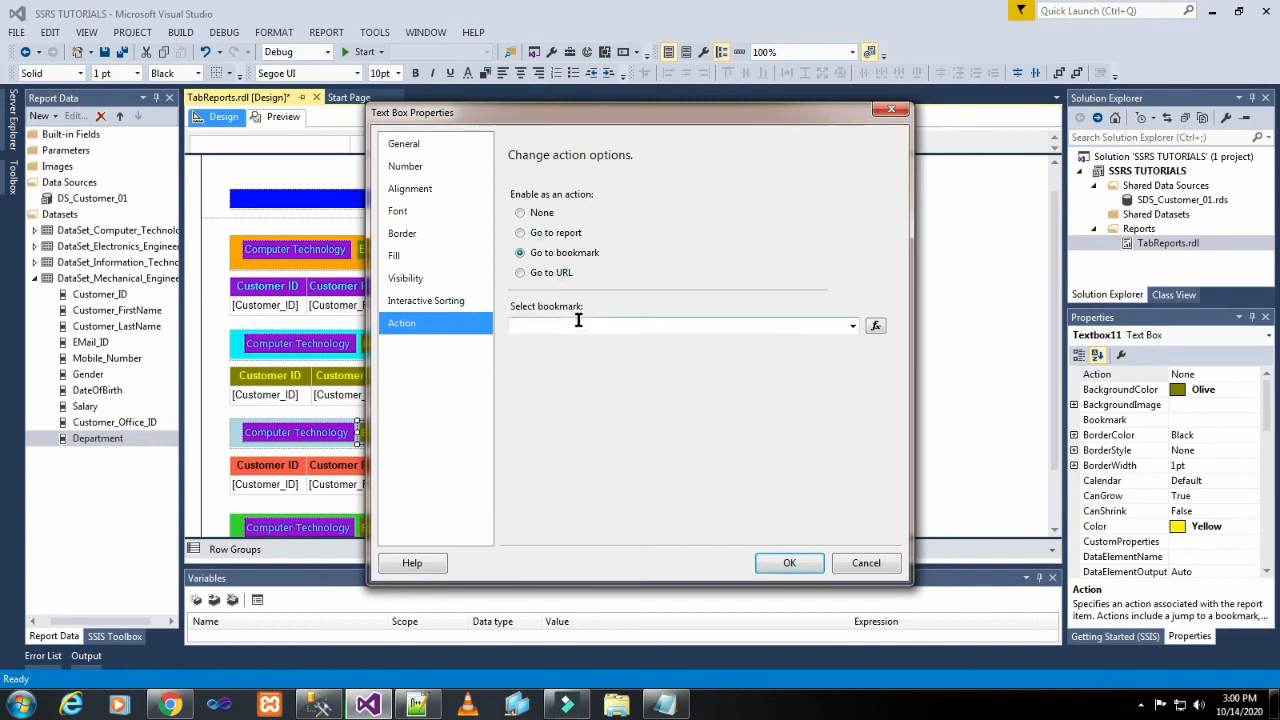
left_click(578, 320)
key("ctrl+v")
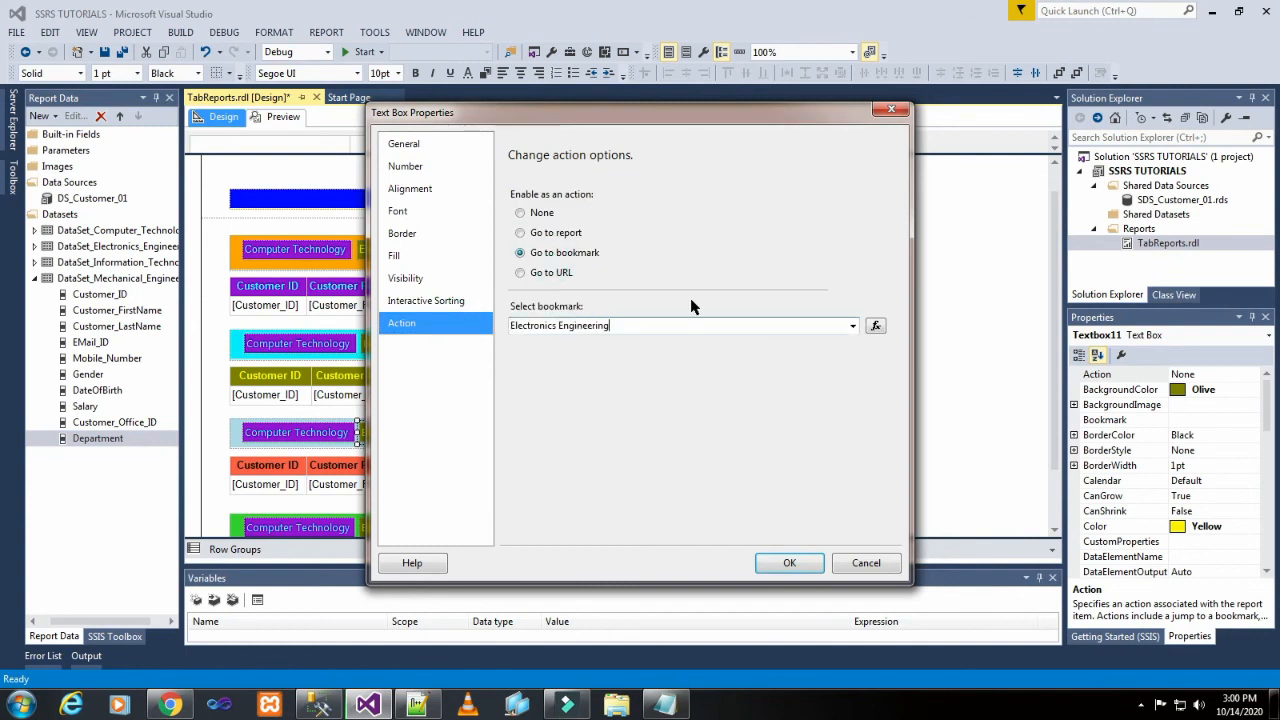
left_click(778, 565)
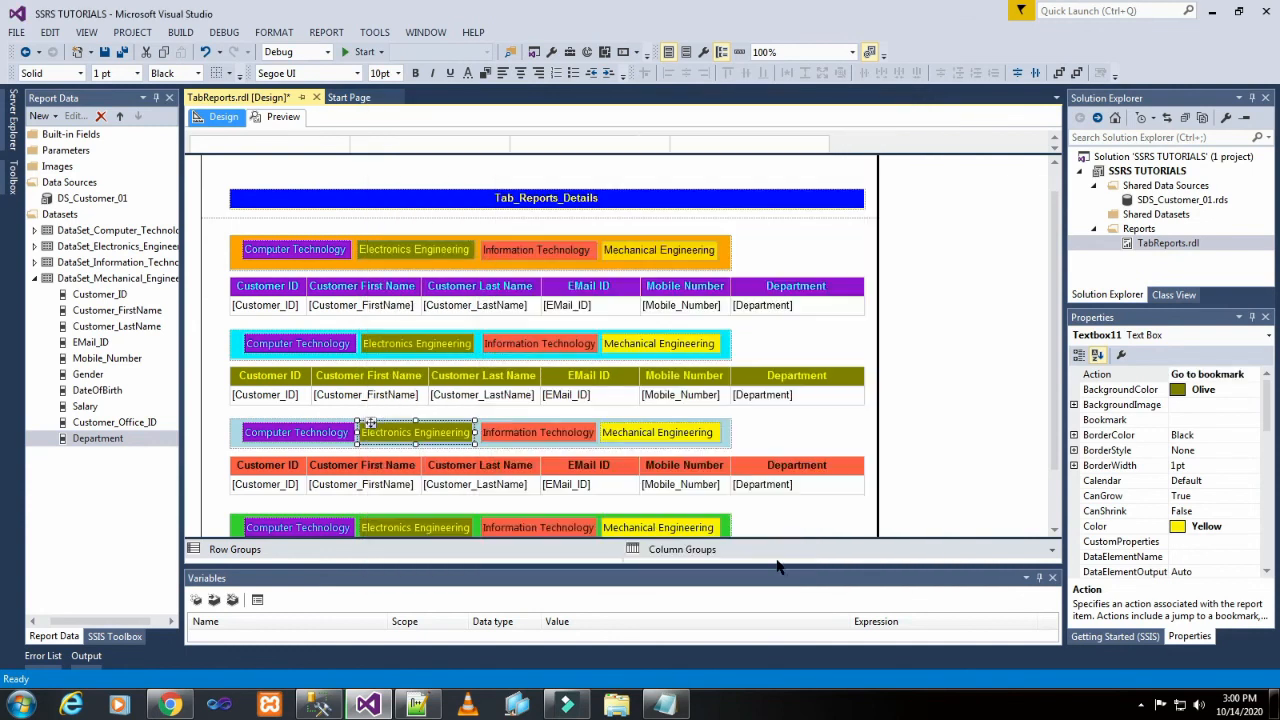
Step: Set the tooltip of the Electronics Engineering tab in the green bar to "Click_Electronics Engineering_Details"
left_click(379, 527)
right_click(380, 521)
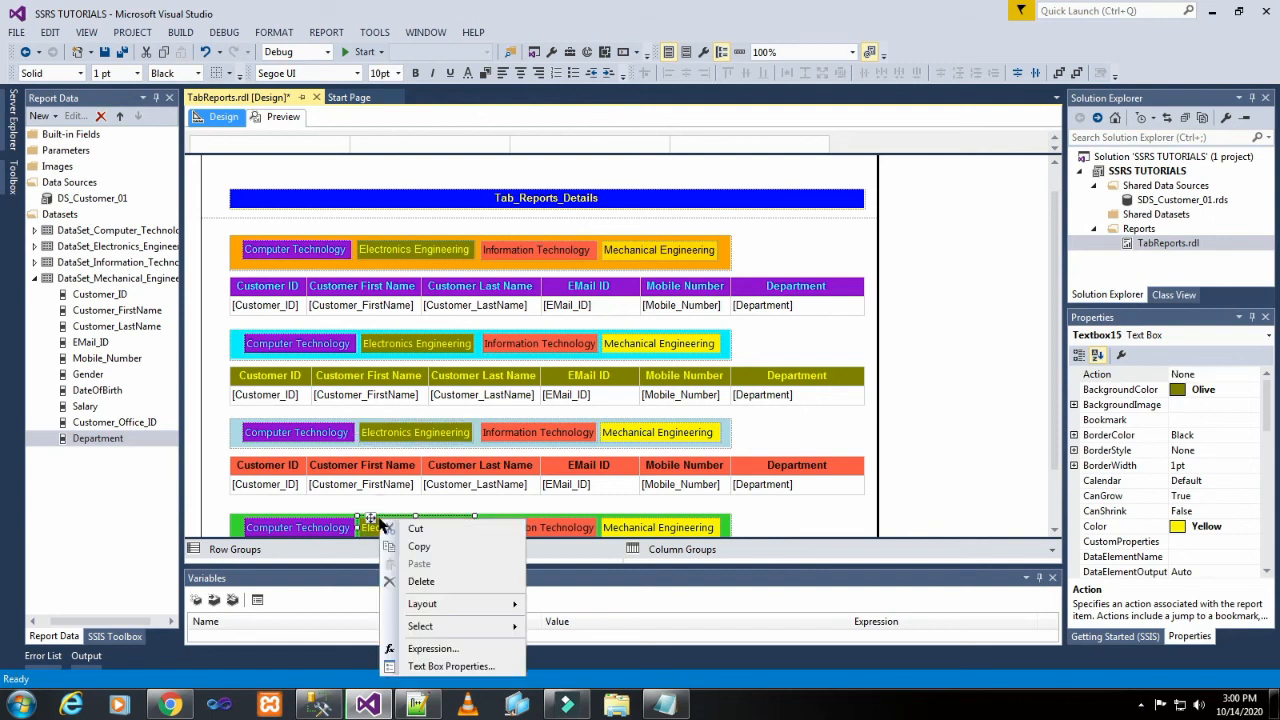
left_click(427, 667)
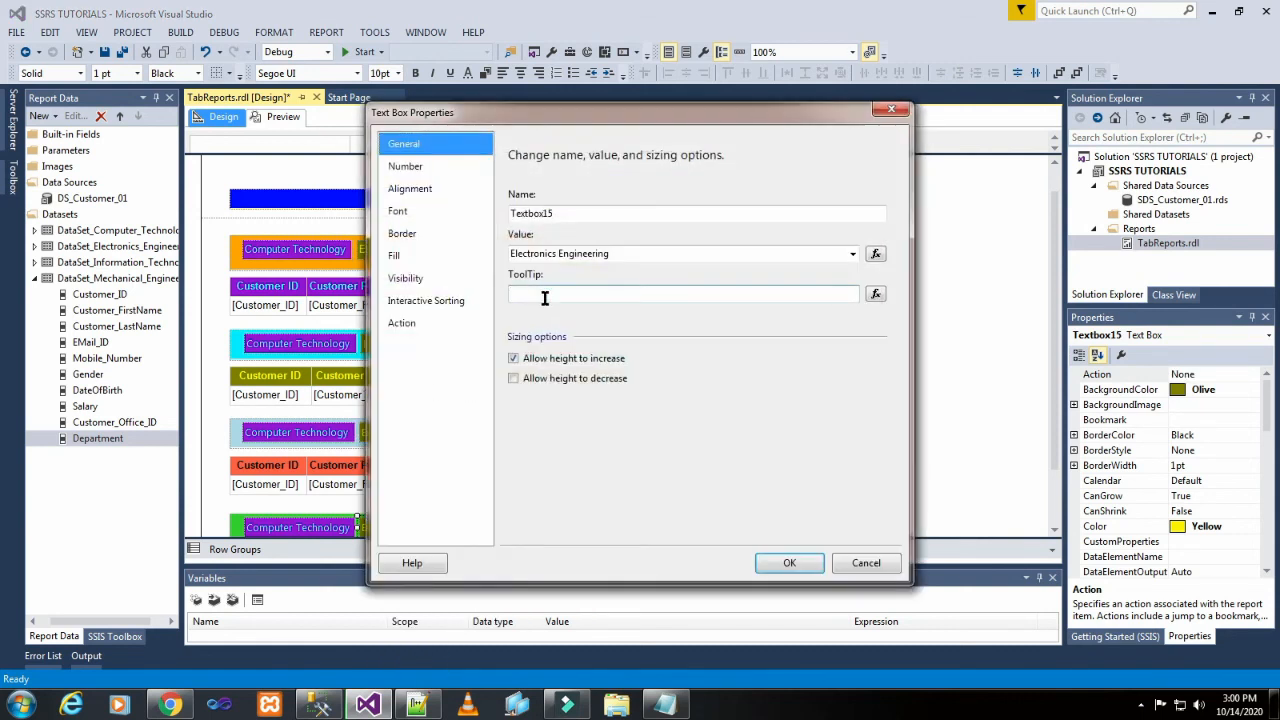
left_click(544, 296)
type("Click_")
key("ctrl+v")
type("_D")
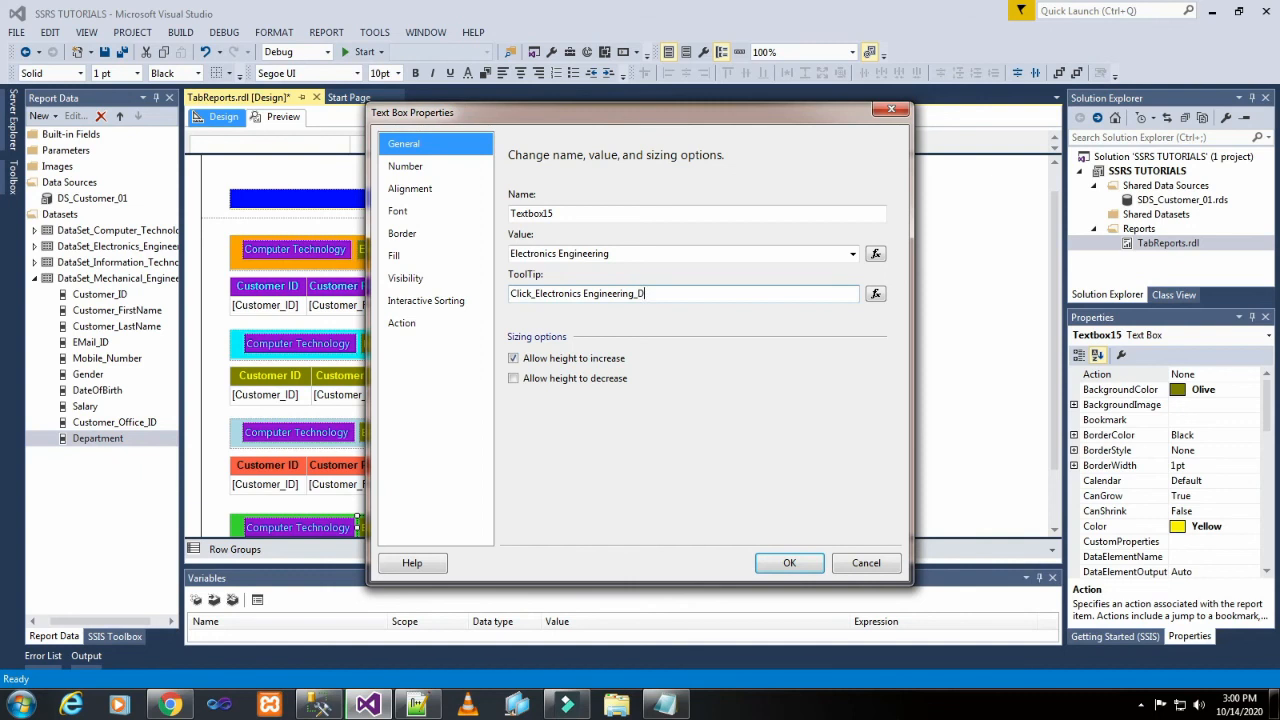
type("etails")
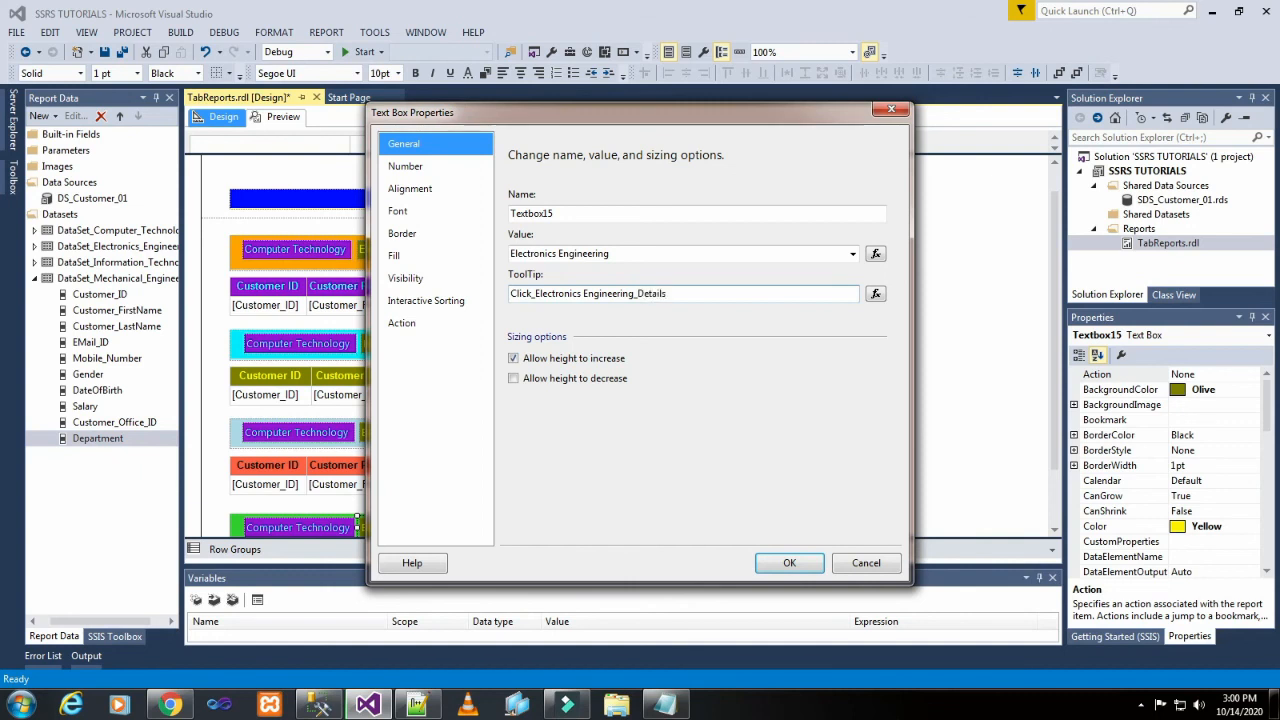
Step: Set the green bar's Electronics Engineering tab action to go to the bookmark Electronics Engineering and apply the properties
left_click(440, 330)
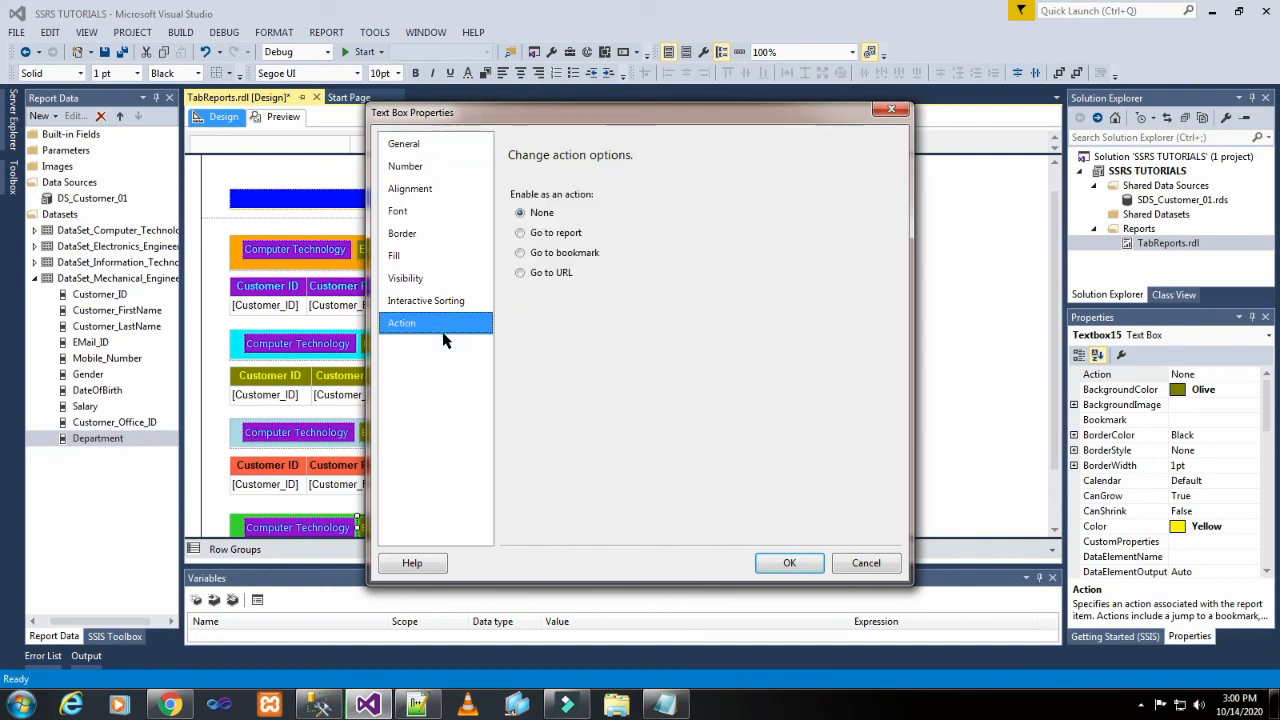
left_click(557, 253)
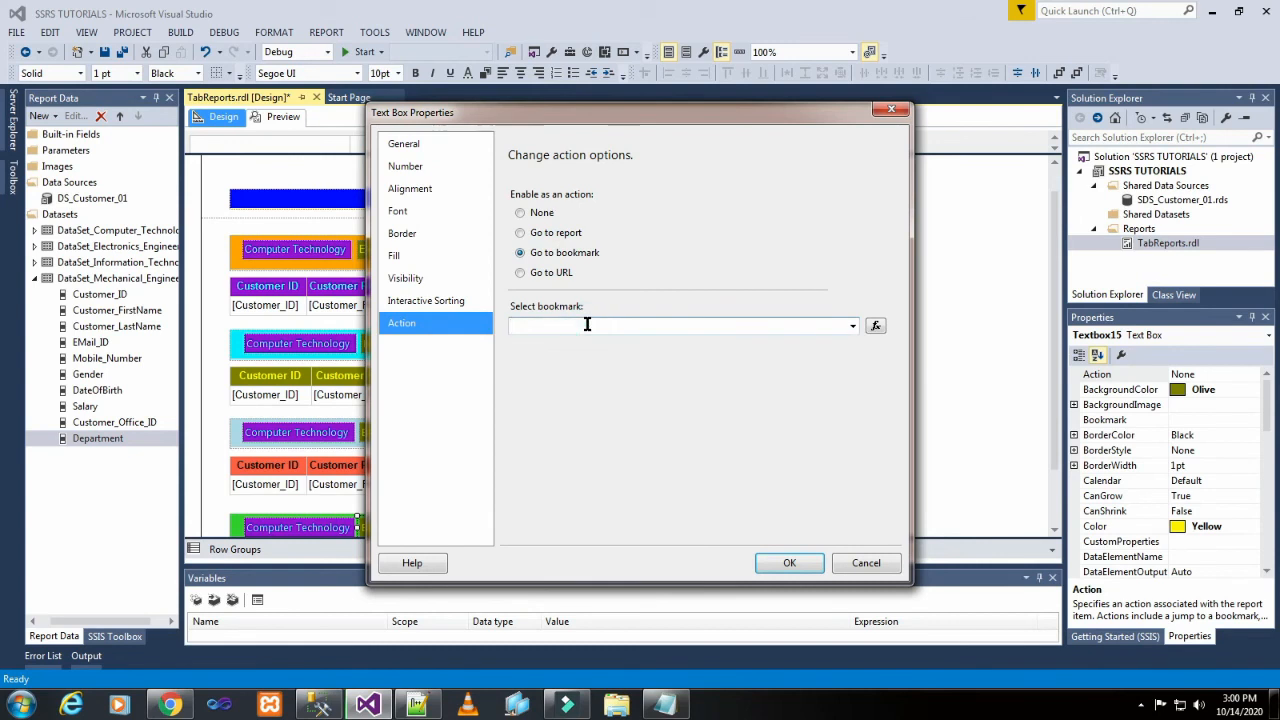
type("Electronics Engineering")
left_click(780, 563)
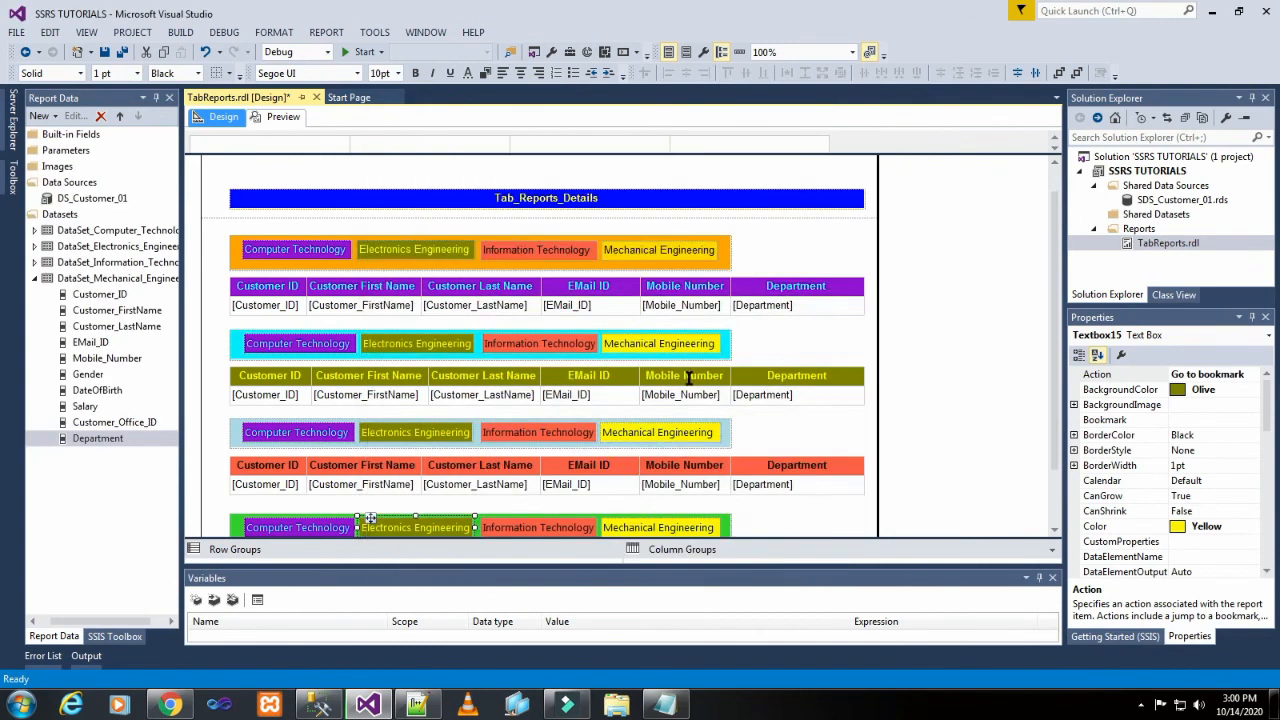
Step: Switch to Notepad, copy the department name Information Technology from the list and return to the report design
scroll(688, 378, "down", 2)
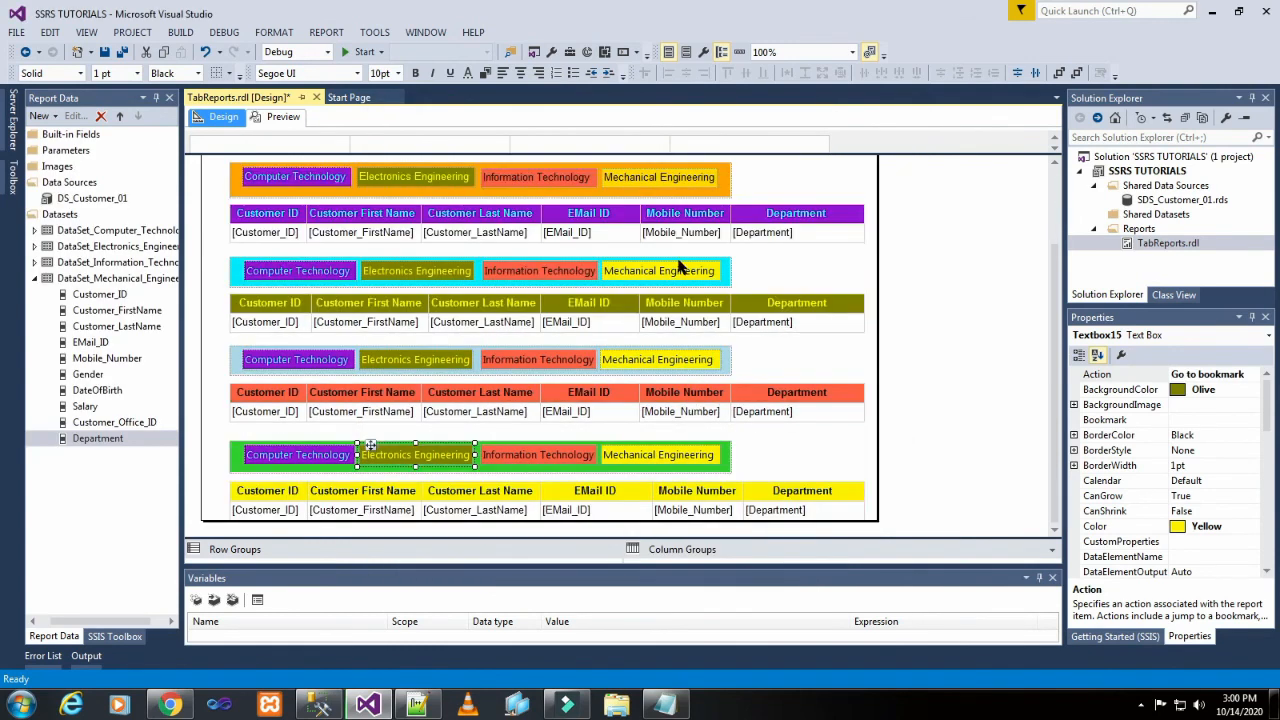
key("alt+Tab")
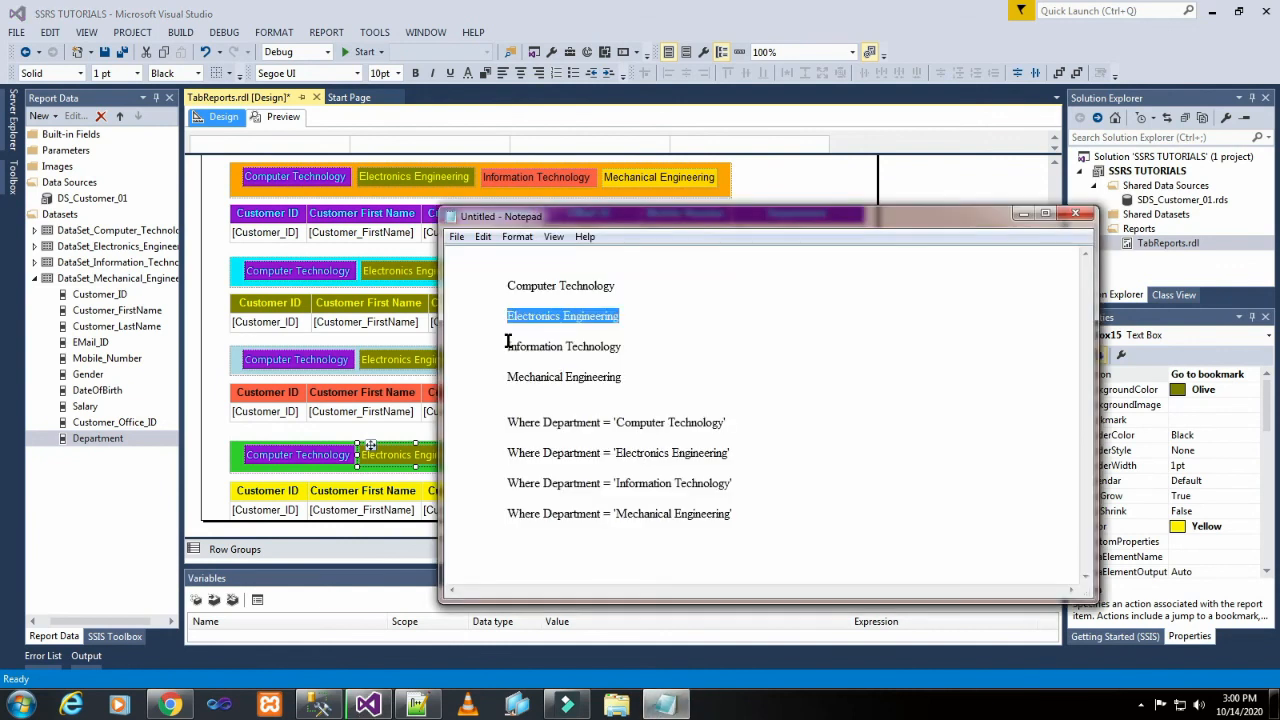
left_click_drag(505, 346, 605, 350)
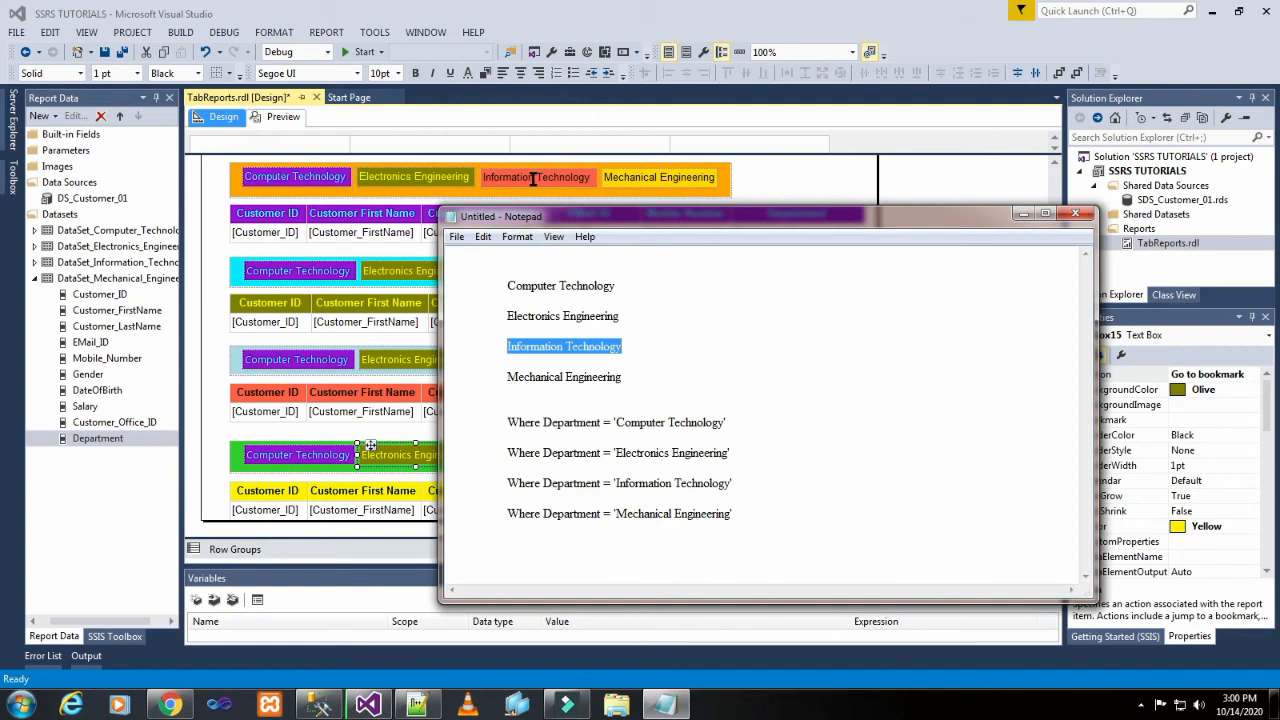
left_click(798, 189)
Step: Set the tooltip of the Information Technology tab in the orange bar to "Click_Information Technology_Details"
left_click(511, 172)
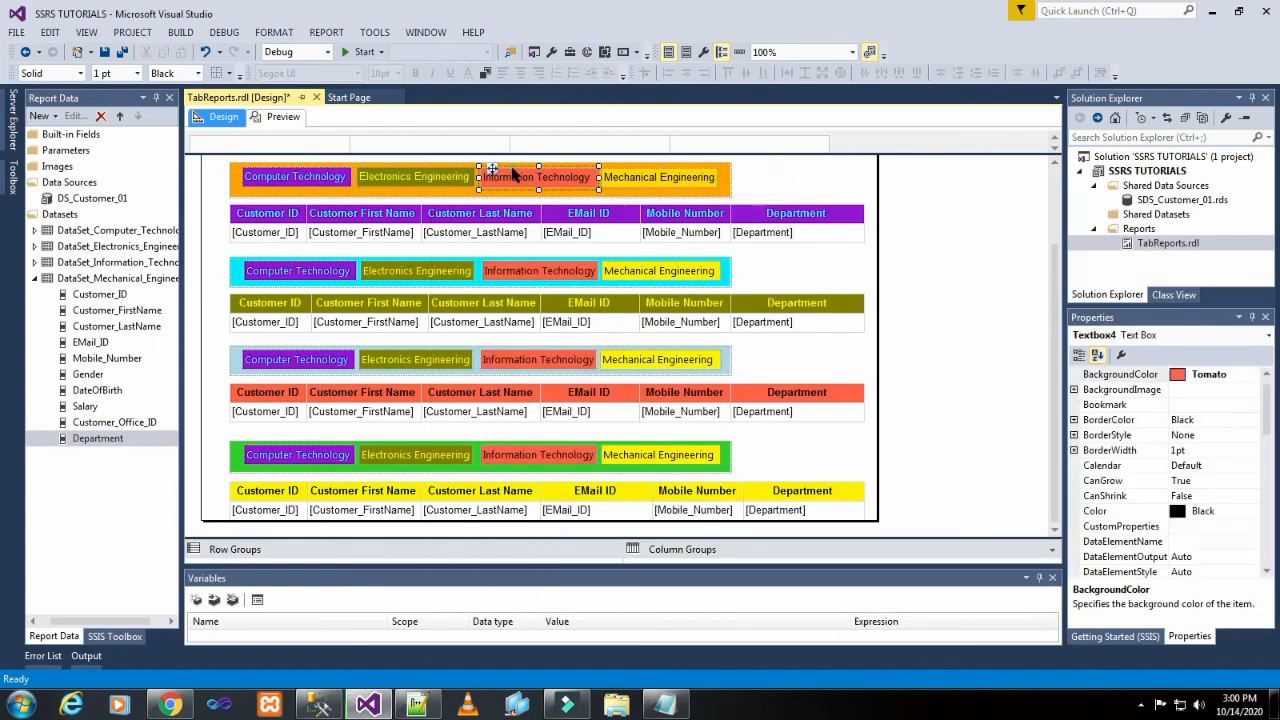
right_click(511, 172)
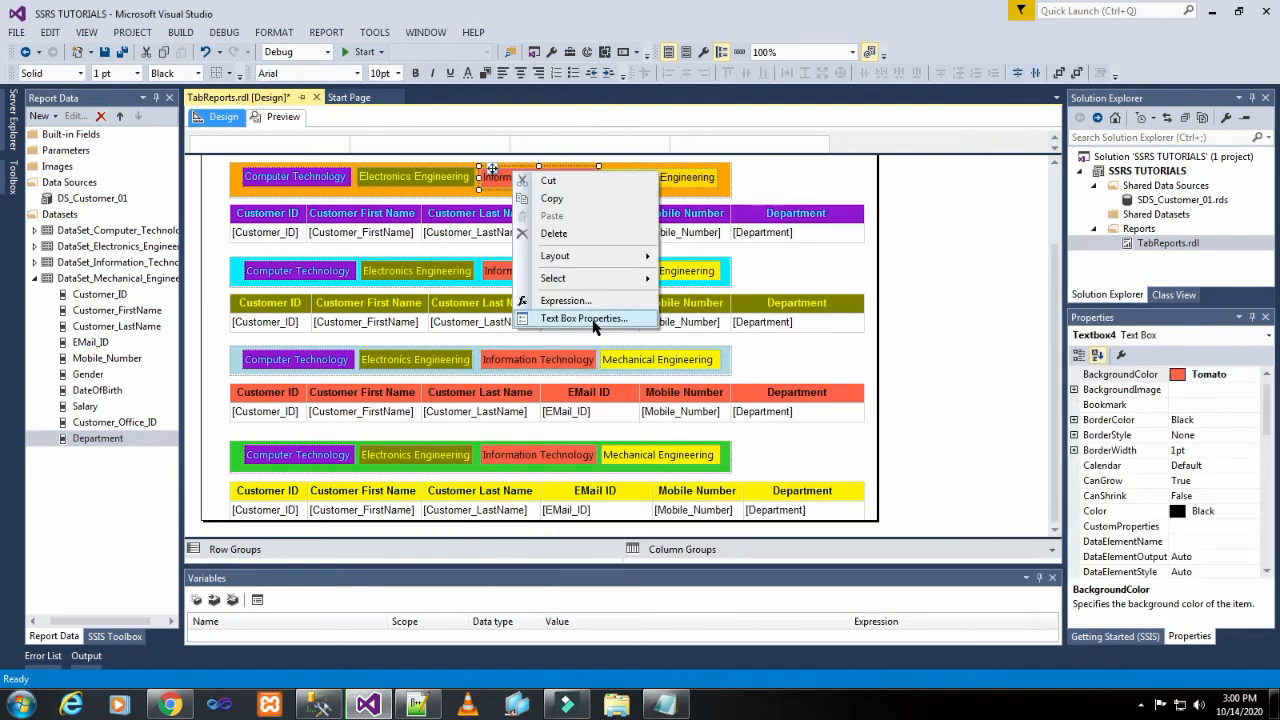
left_click(593, 323)
left_click(580, 289)
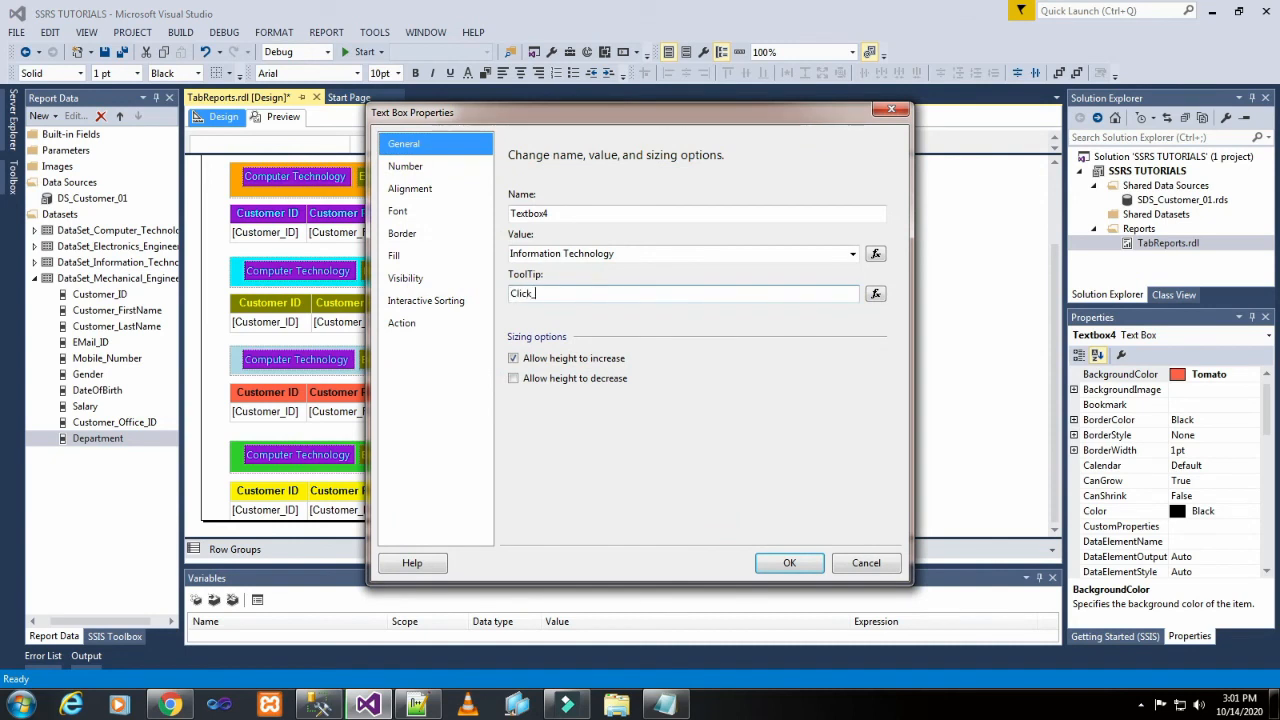
type("Information Technology")
type("_D")
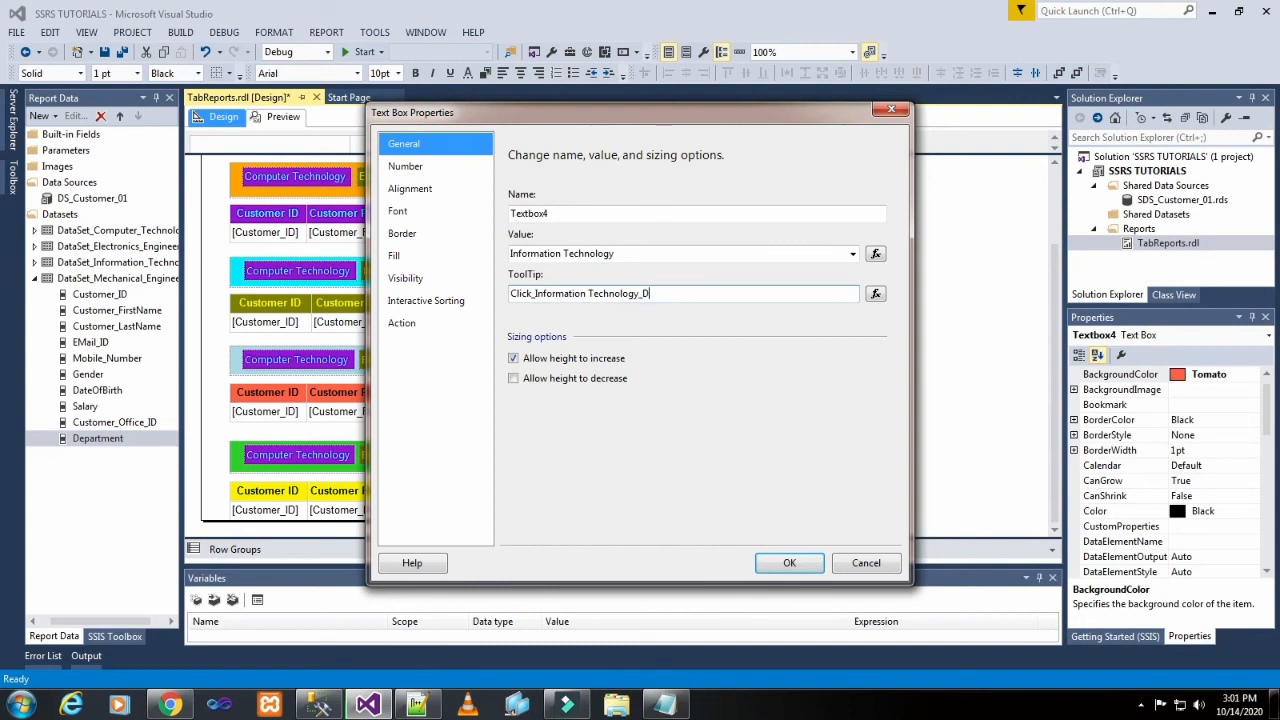
type("etails")
Step: Set the orange bar's Information Technology tab action to go to the bookmark Information Technology and apply the properties
left_click(418, 322)
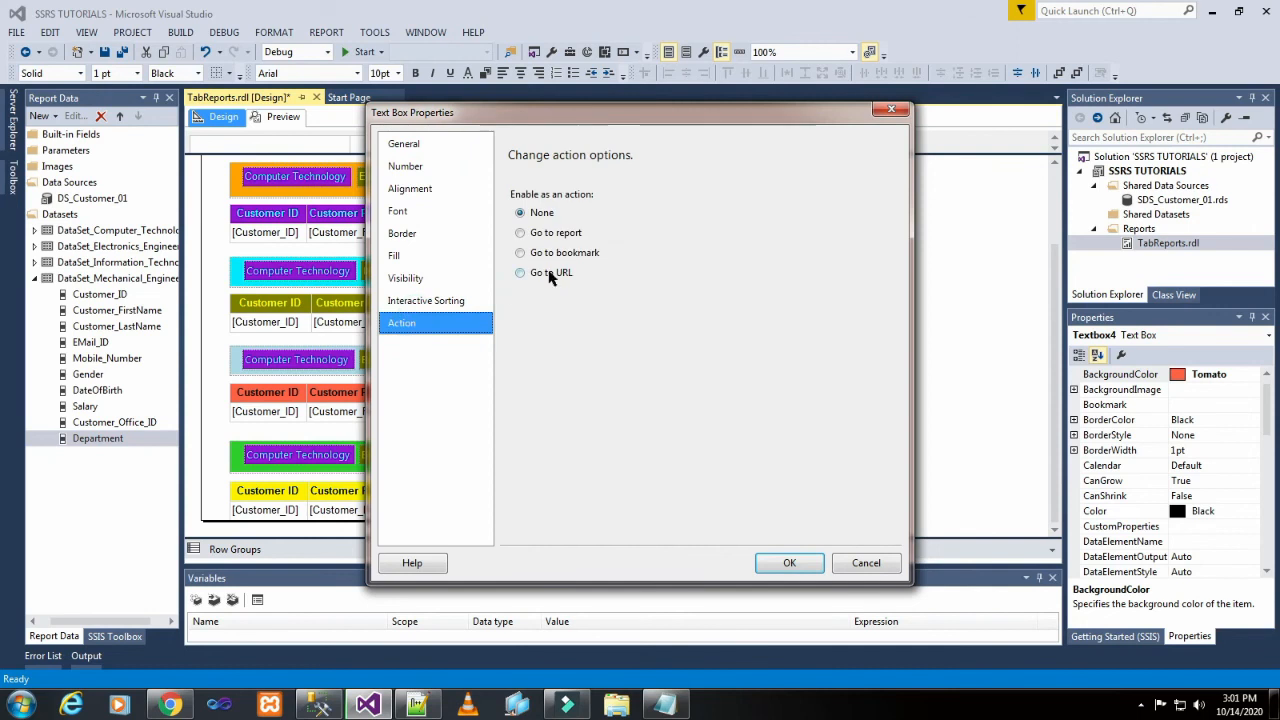
left_click(561, 255)
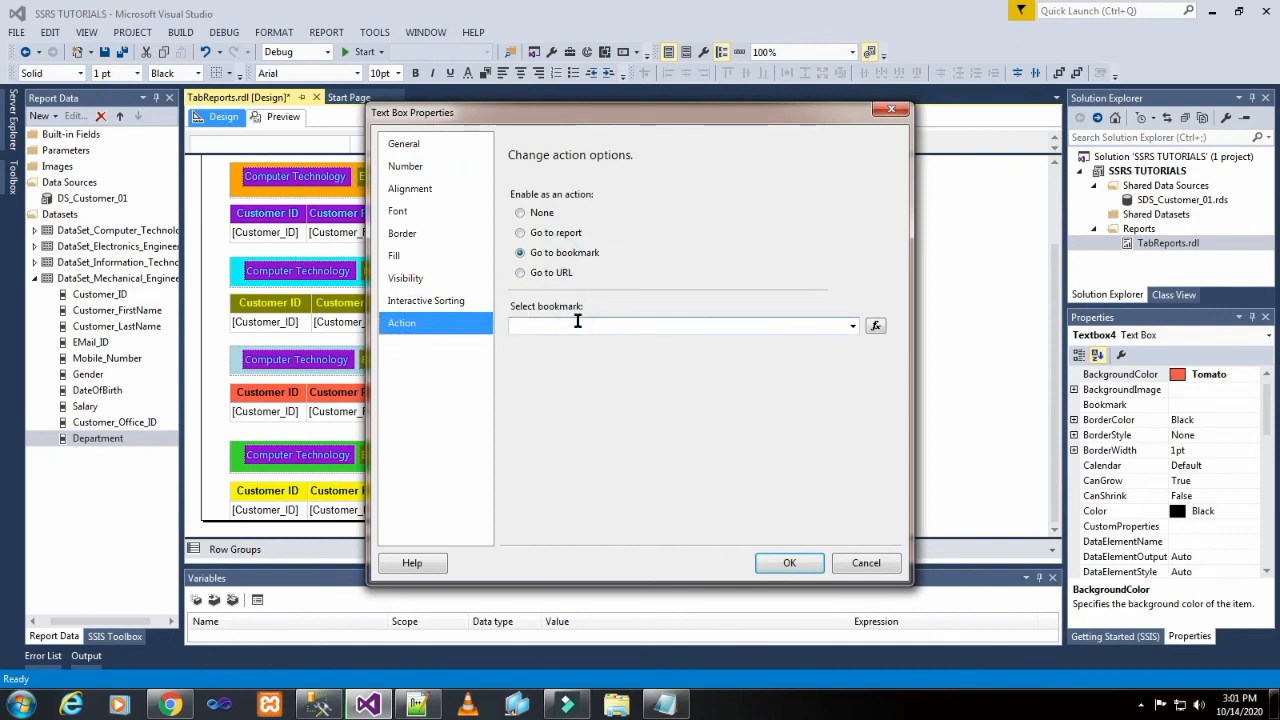
left_click(577, 322)
type("Information Technology")
left_click(785, 566)
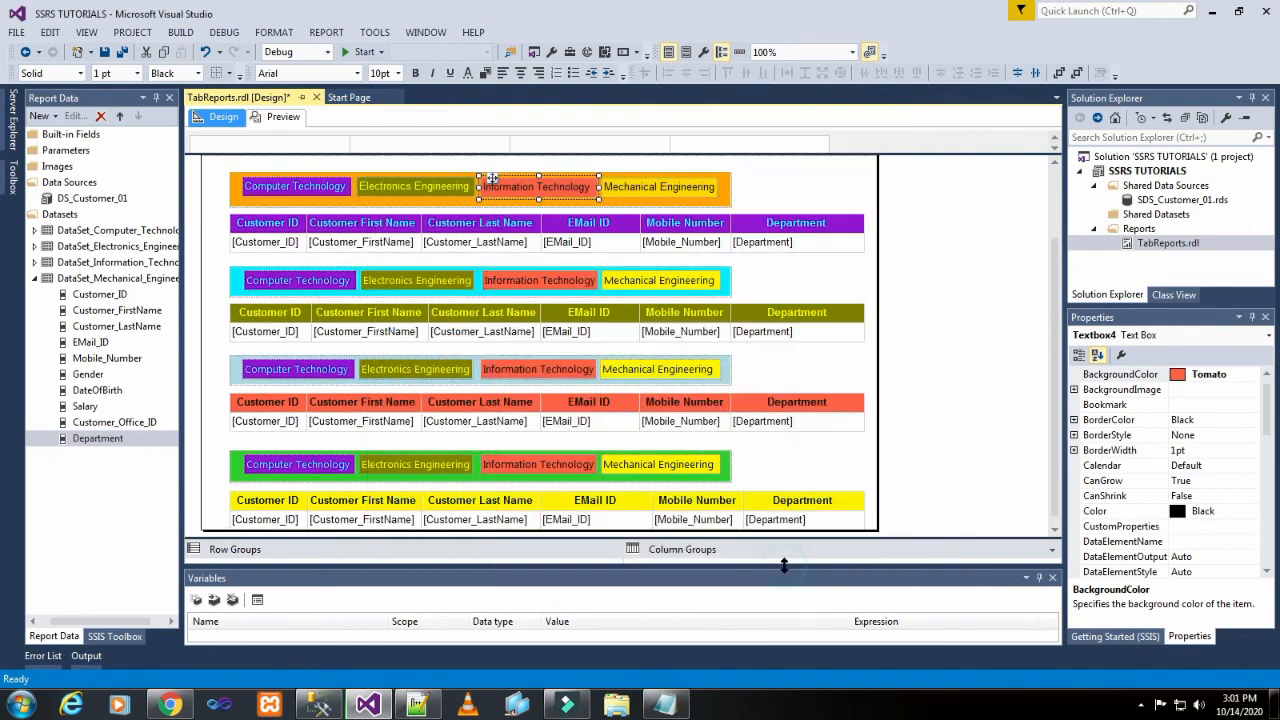
Step: Set the tooltip of the Information Technology tab in the aqua bar to "Click_Information Technology_Details"
right_click(487, 276)
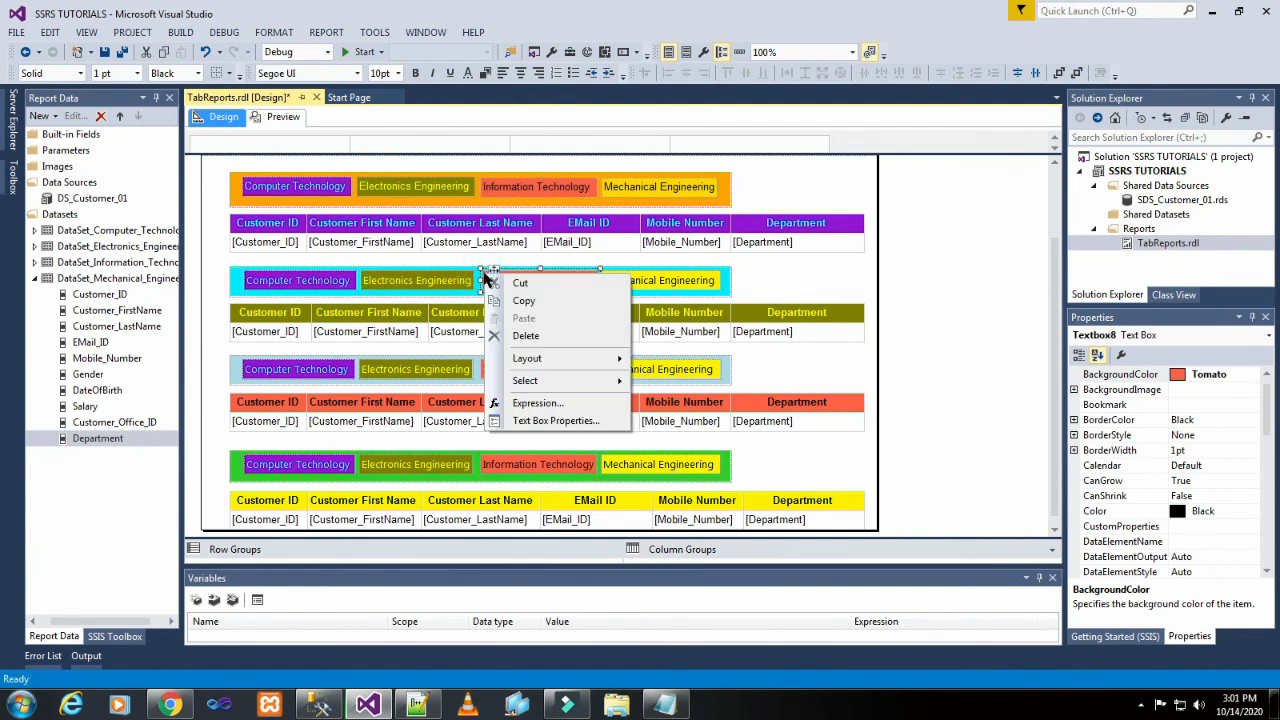
left_click(554, 421)
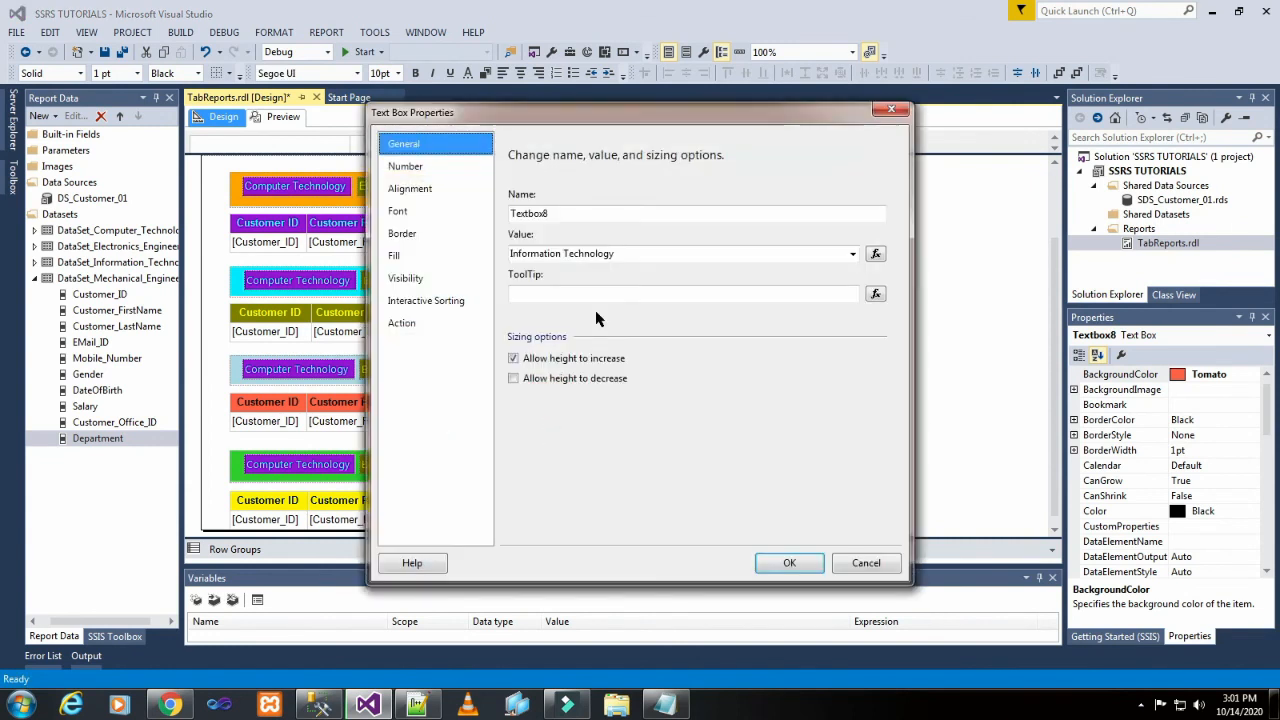
left_click(579, 287)
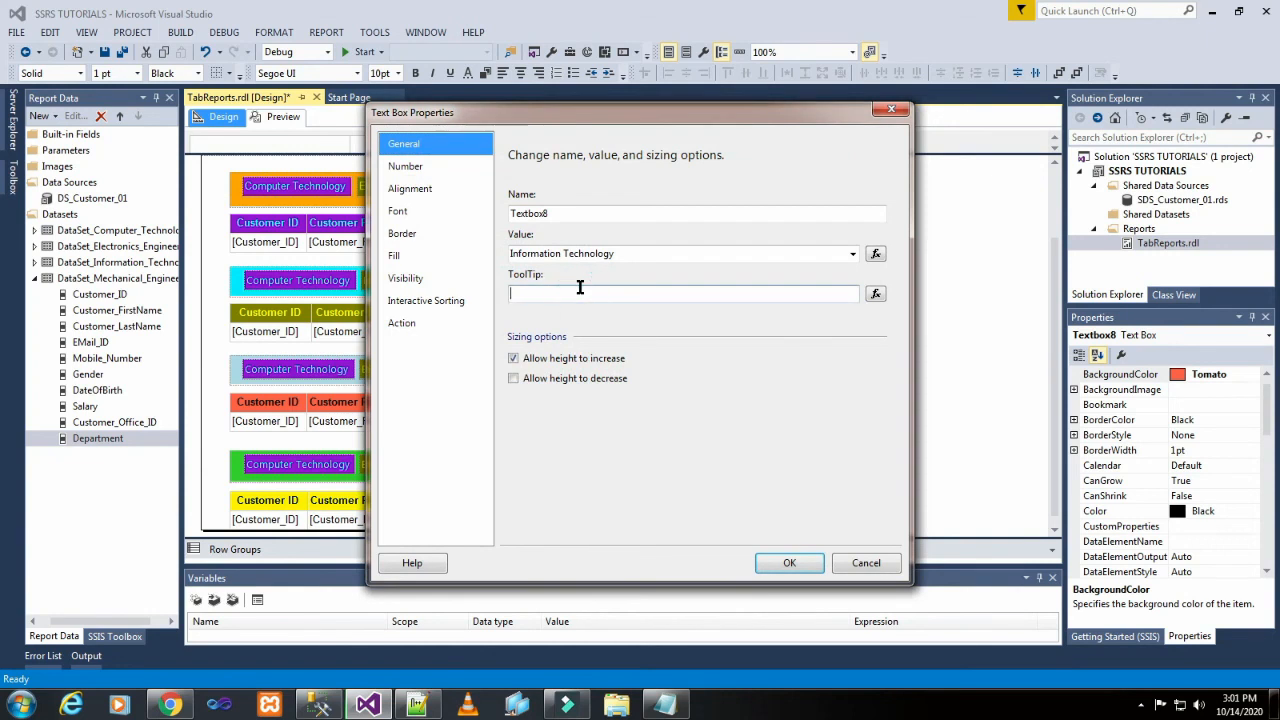
type("Click_")
type("Information Technology")
type("_Det")
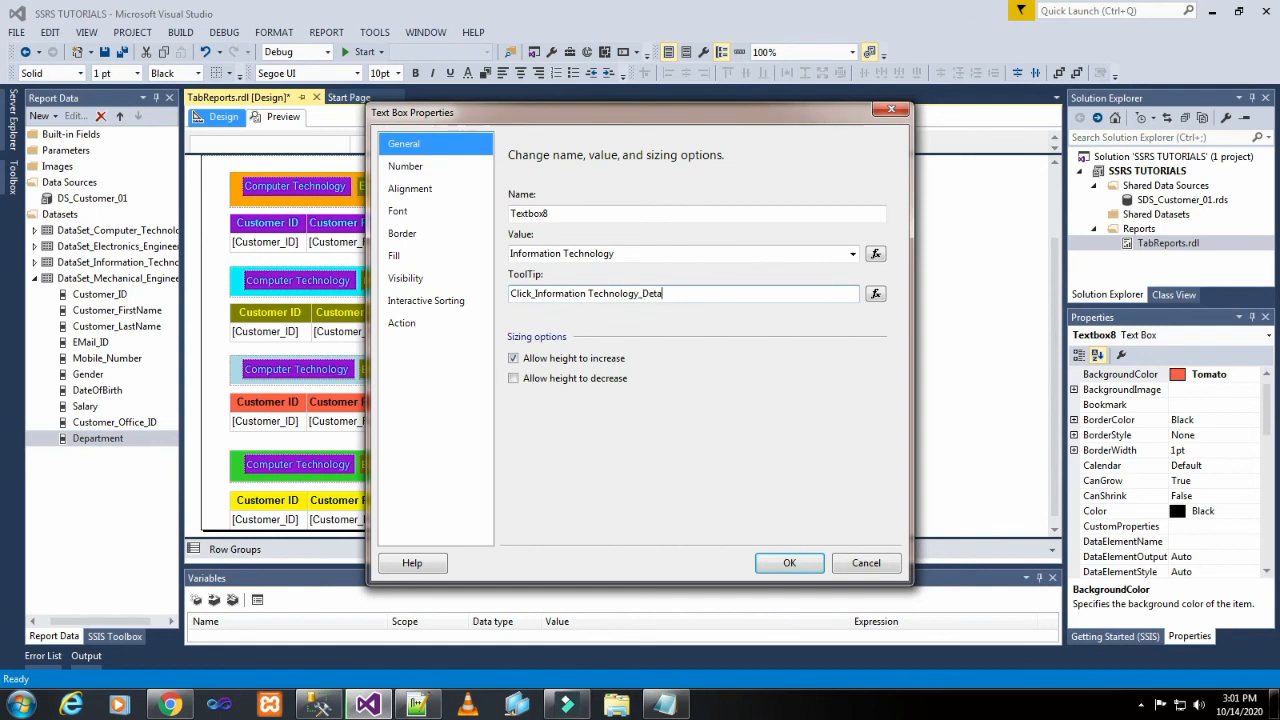
type("ails")
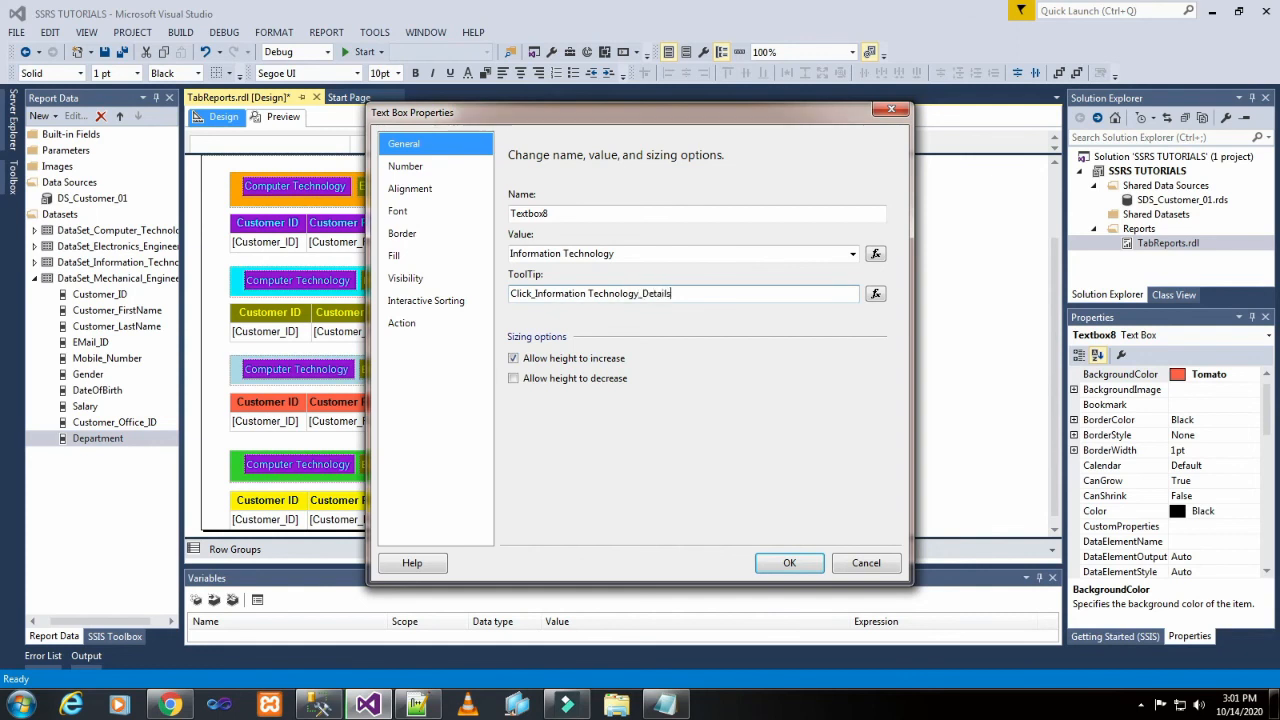
Step: Set the aqua bar's Information Technology tab action to go to the bookmark Information Technology and apply the properties
left_click(440, 330)
left_click(558, 256)
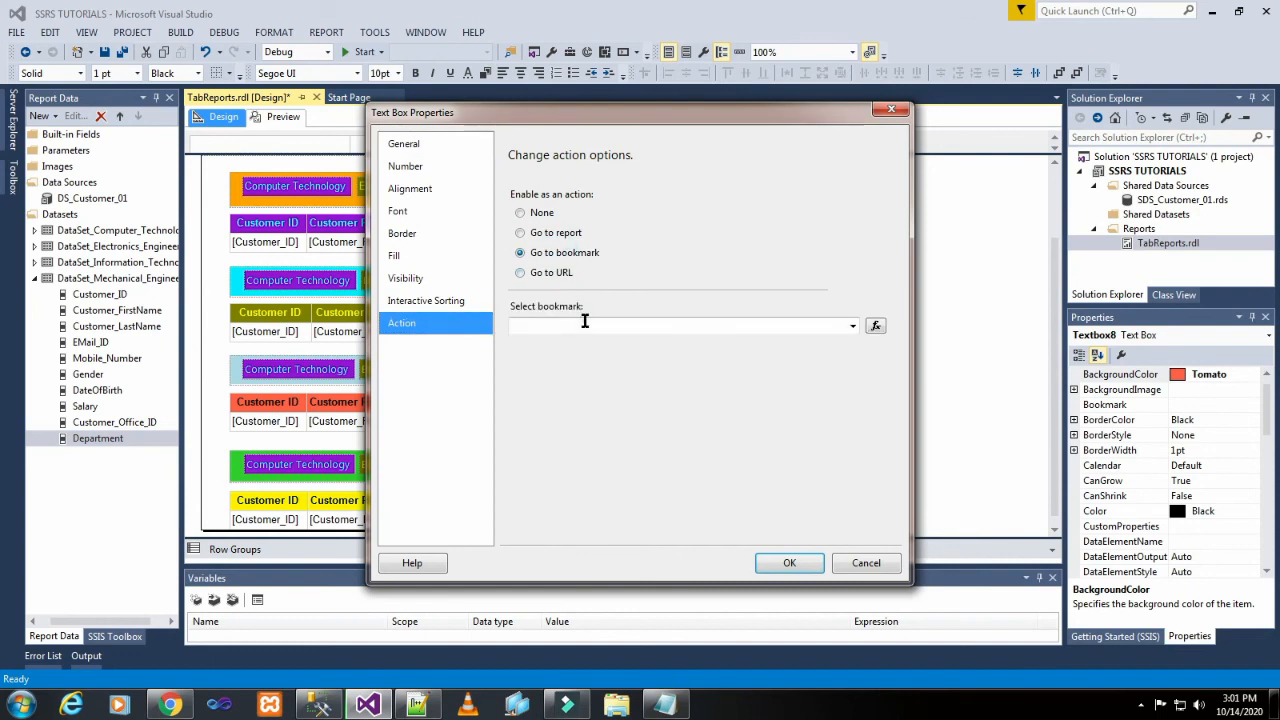
left_click(586, 320)
type("Information Technology")
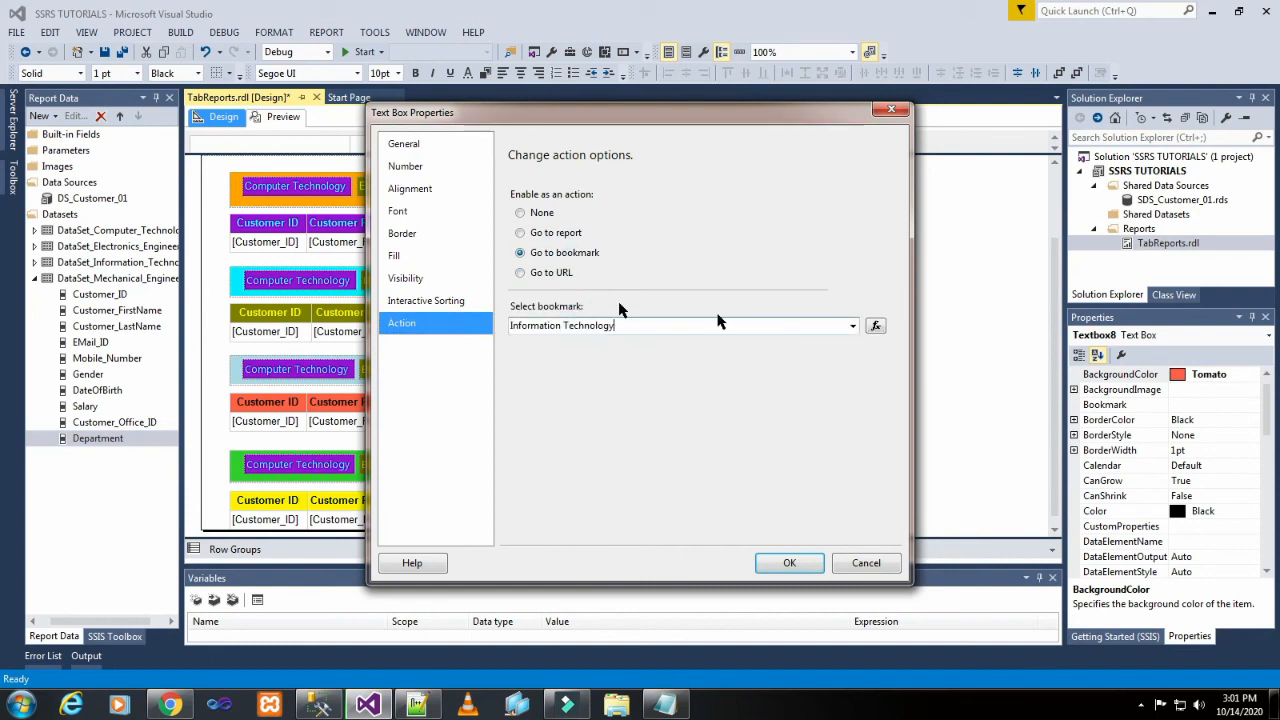
left_click(803, 563)
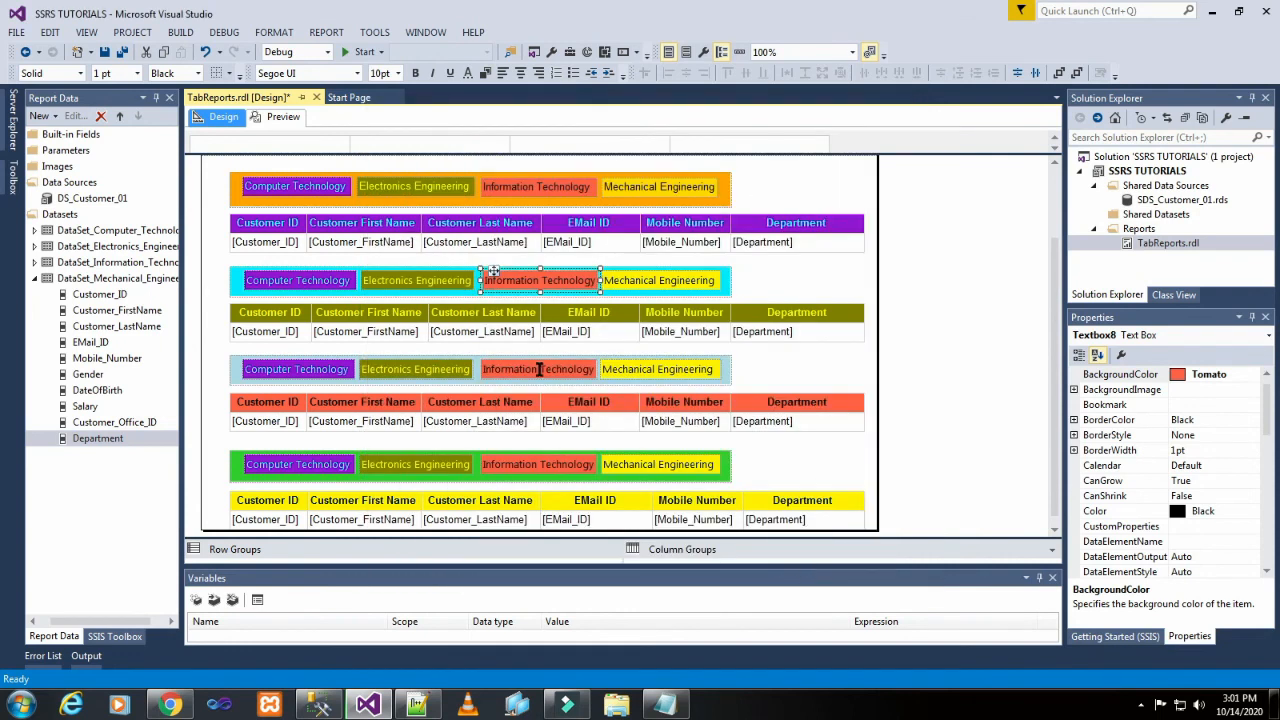
Step: Set the tooltip of the Information Technology tab in the light blue bar to "Click_Information Technology_Details"
left_click(520, 368)
right_click(522, 367)
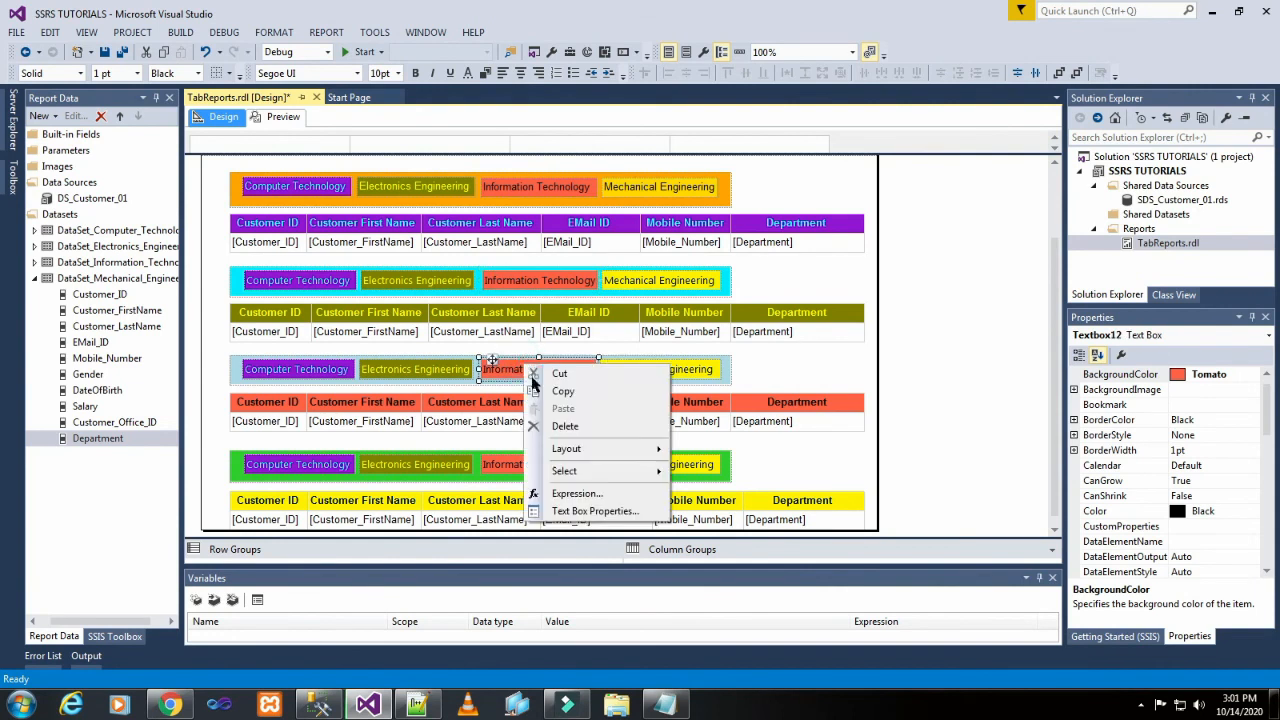
left_click(555, 518)
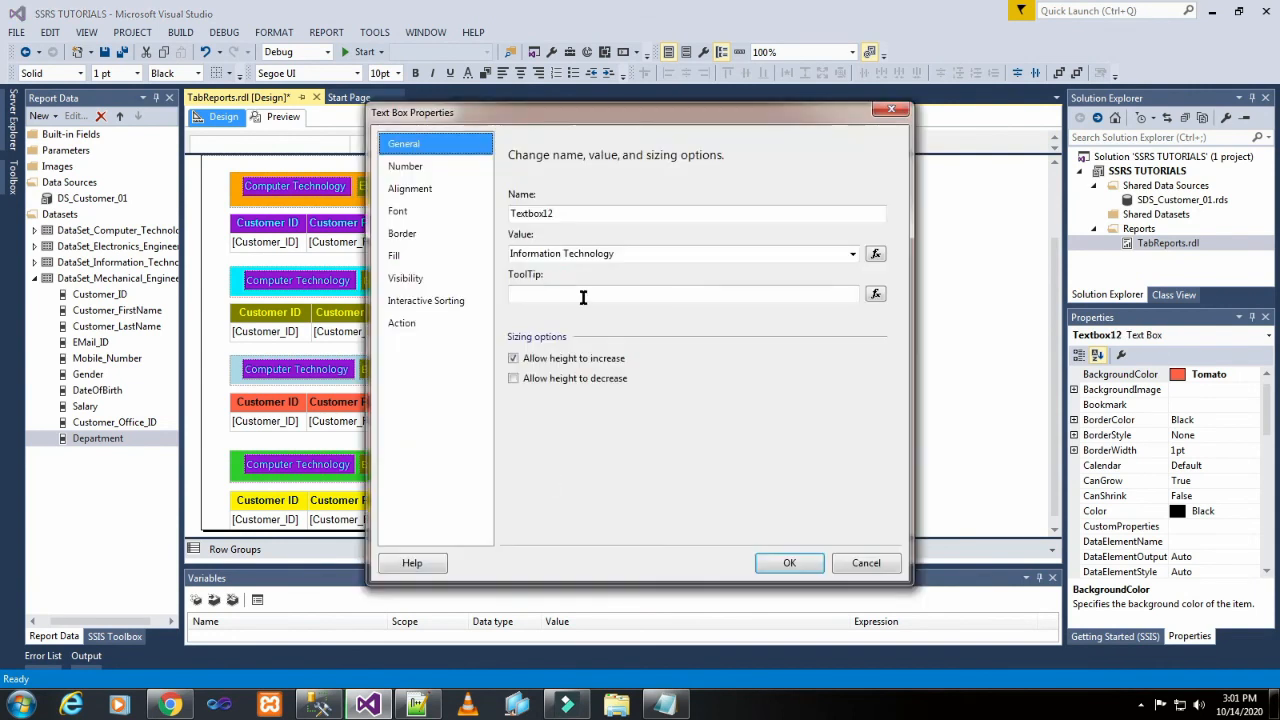
left_click(583, 295)
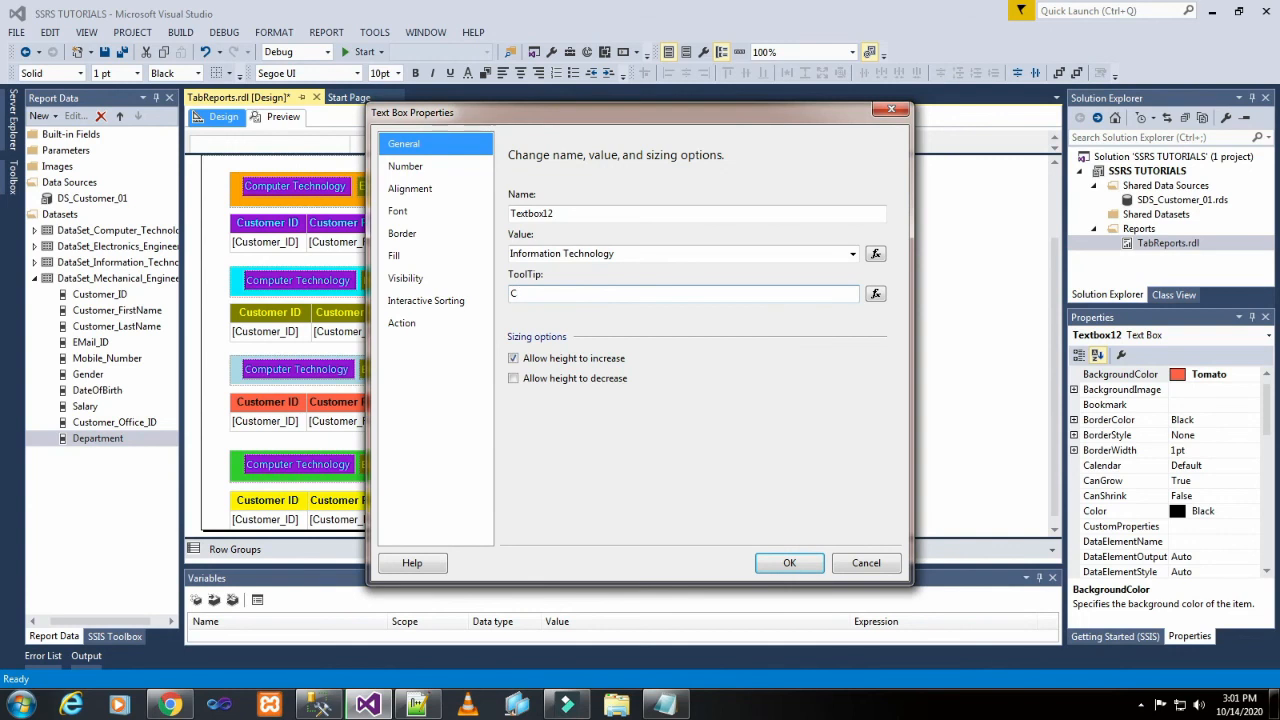
type("Click_")
type("Information Technology")
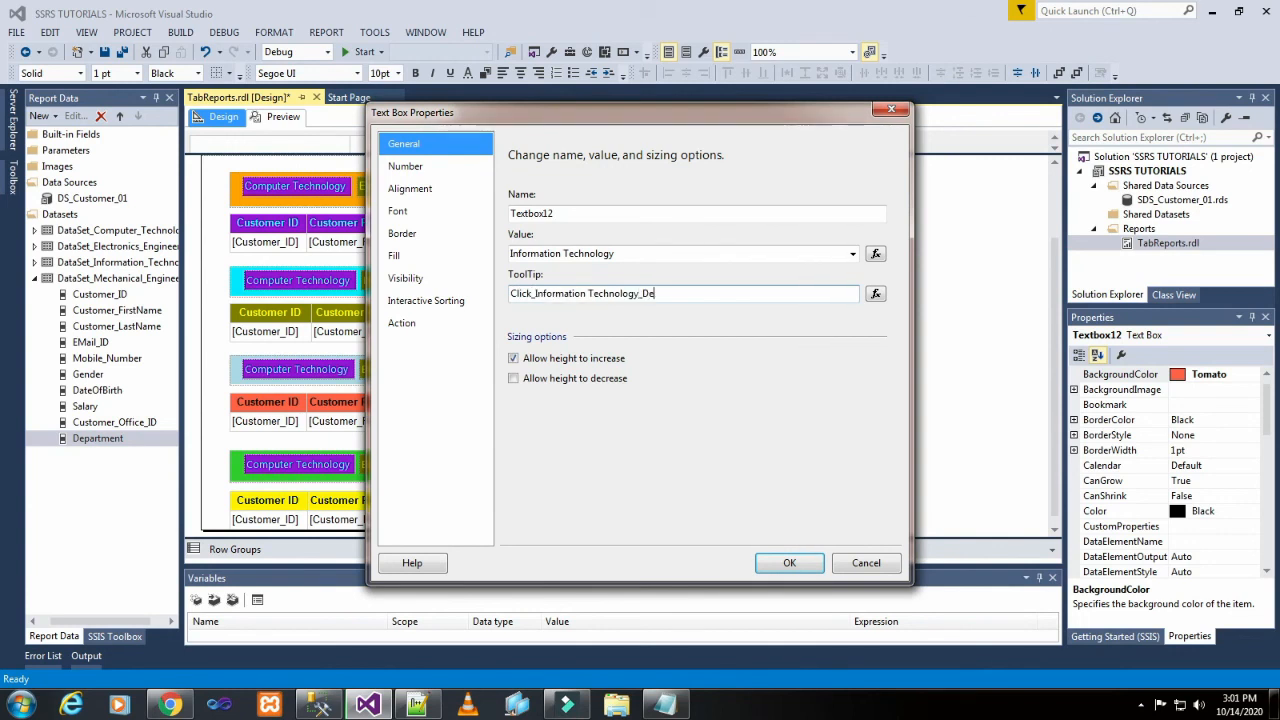
type("_Details")
Step: Set the light blue bar's Information Technology tab action to go to the bookmark Information Technology and apply the properties
left_click(422, 325)
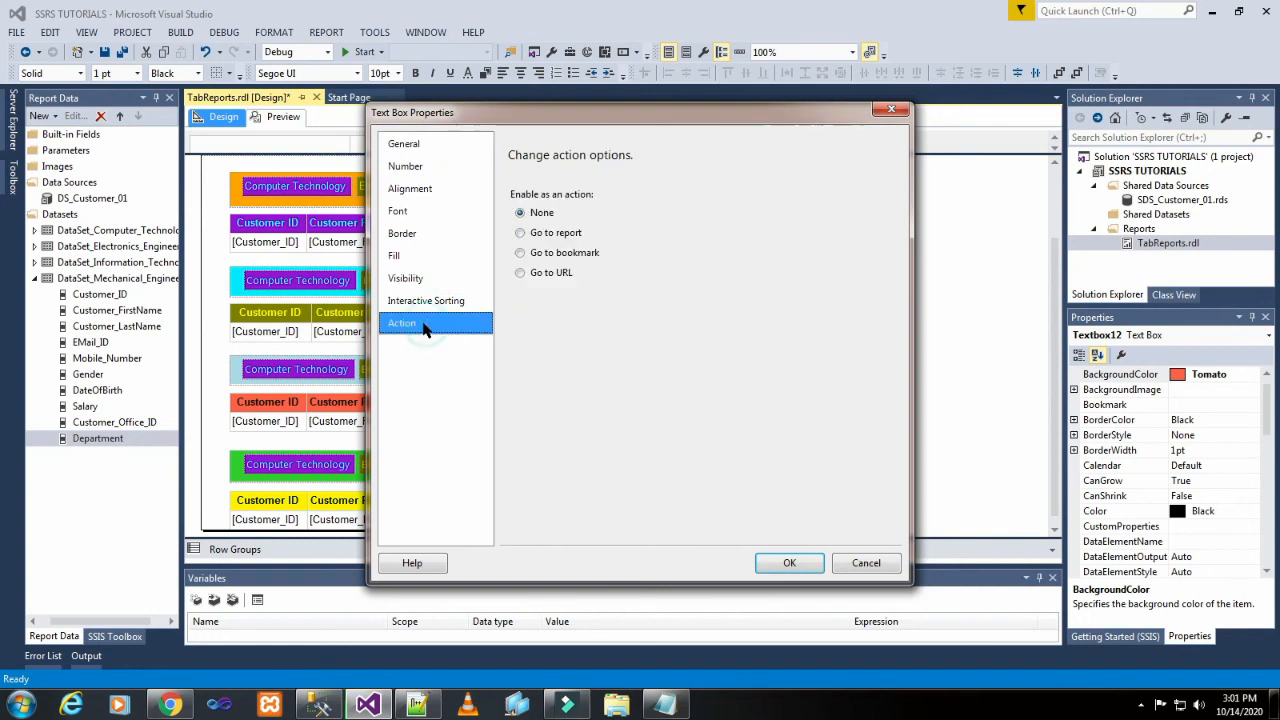
left_click(568, 252)
left_click(616, 321)
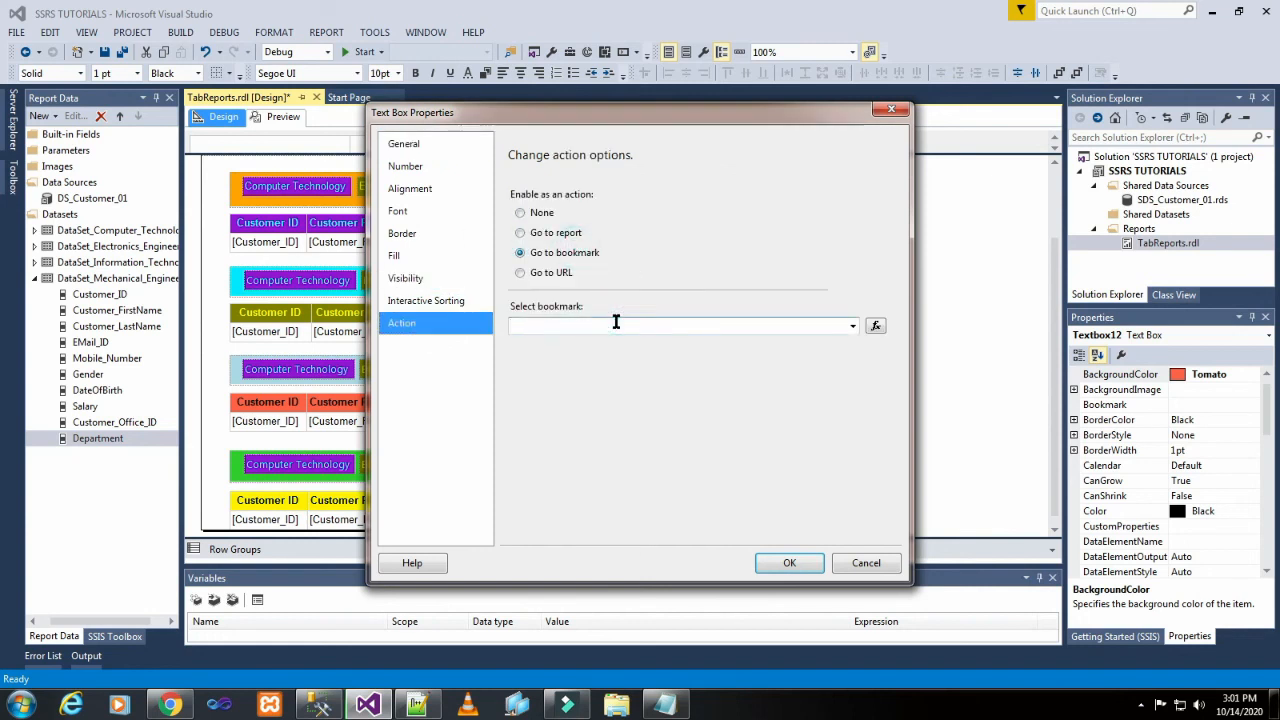
type("Information Technology")
left_click(789, 563)
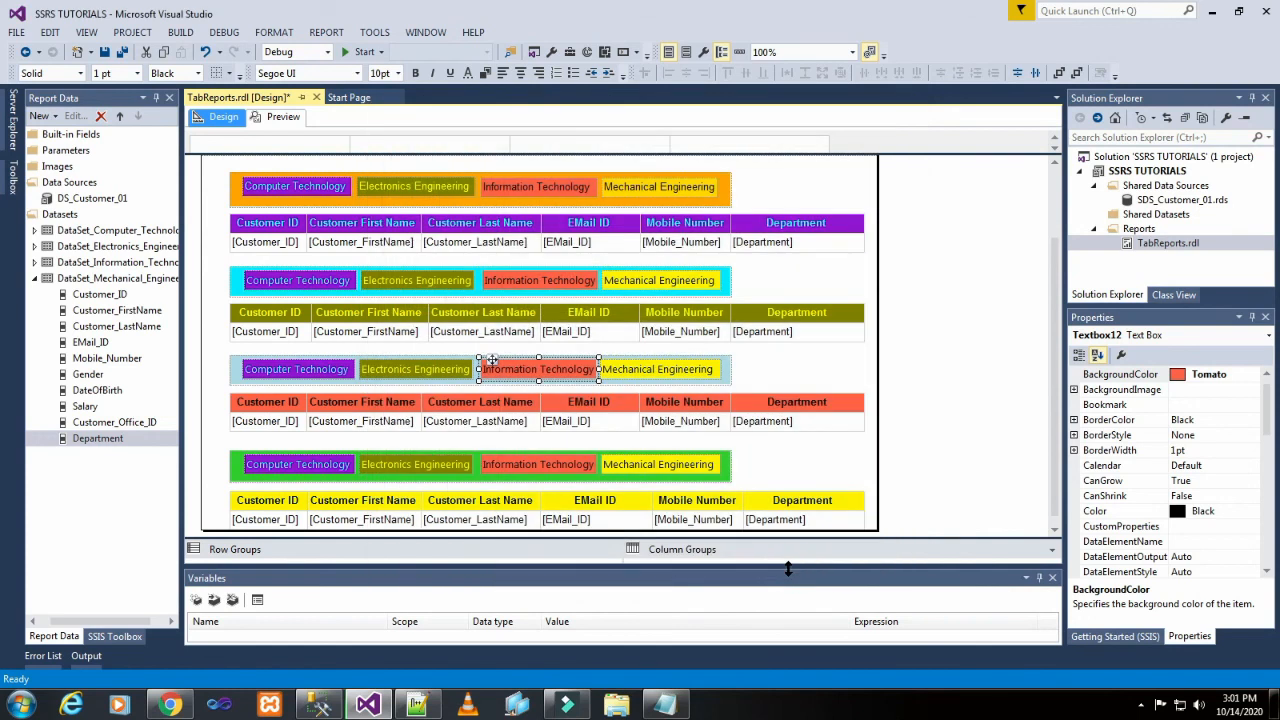
Step: Set the tooltip of the Information Technology tab in the green bar to "Click_Information Technology_Details"
left_click(519, 463)
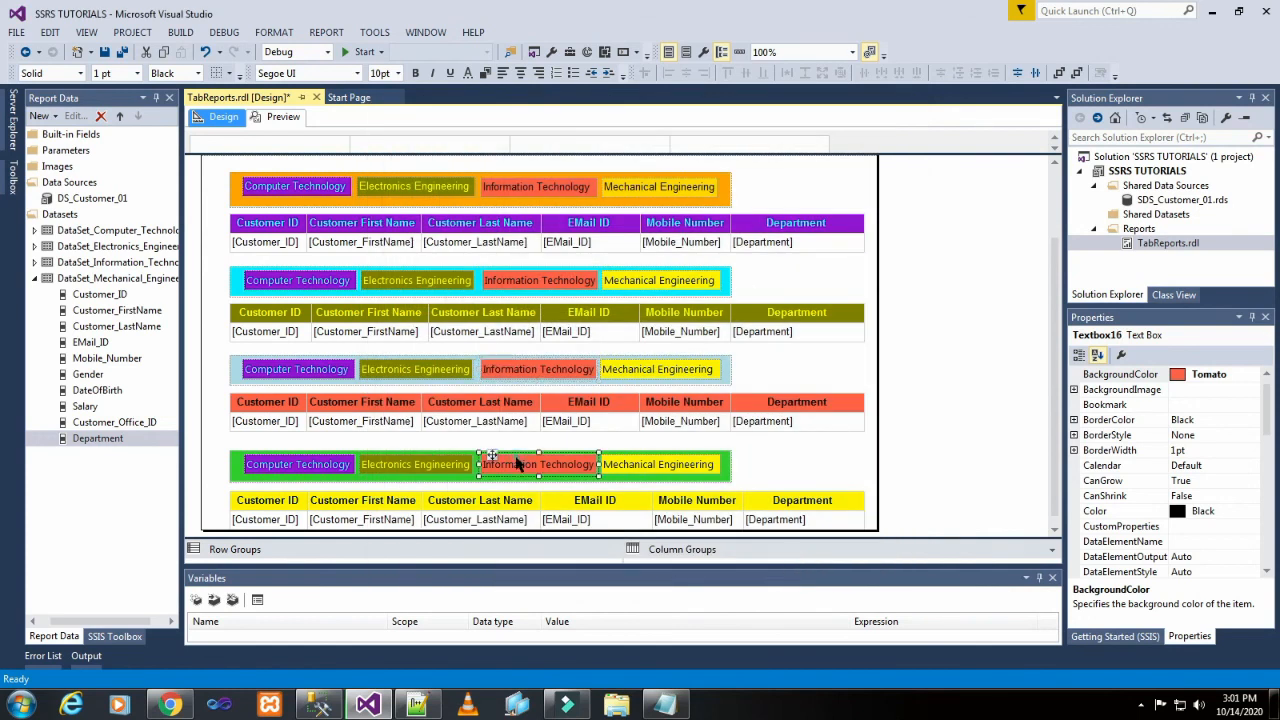
right_click(518, 460)
left_click(588, 606)
left_click(572, 291)
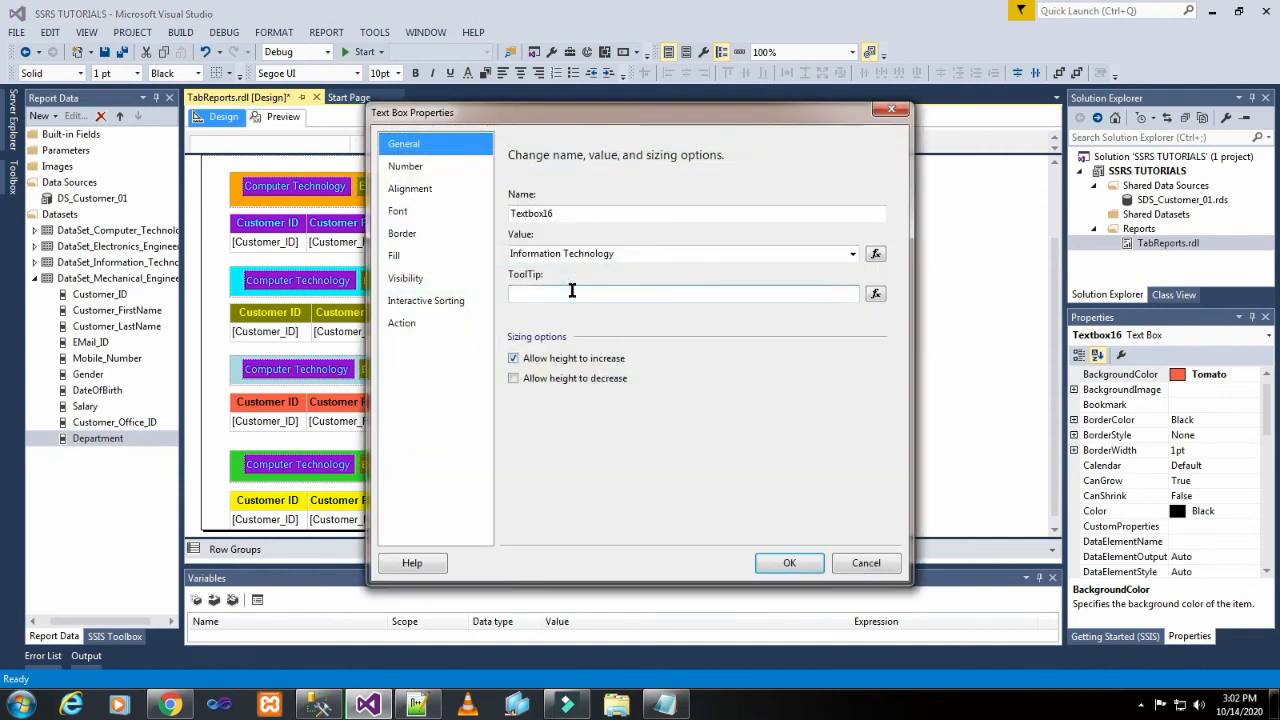
type("Click_")
type("Information Technology")
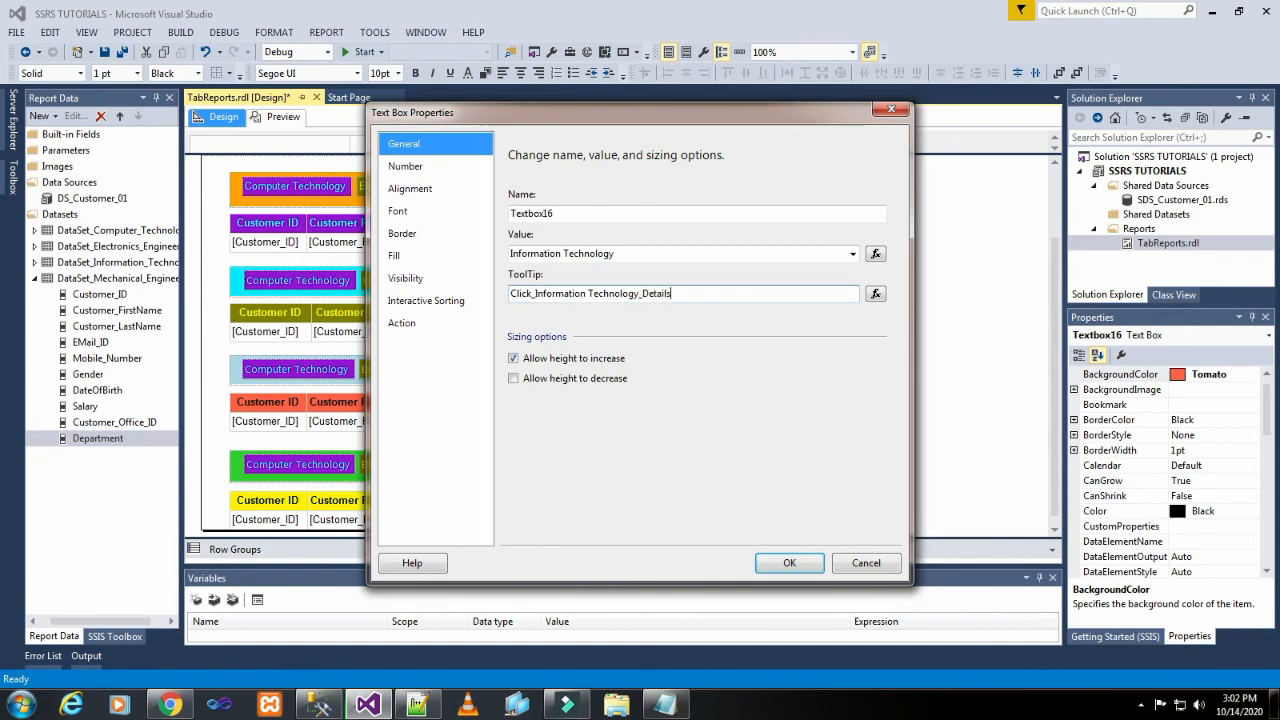
Step: Complete the green bar's Information Technology tab tooltip with "_Details" and set its action to go to the bookmark Information Technology
type("_Details")
left_click(415, 322)
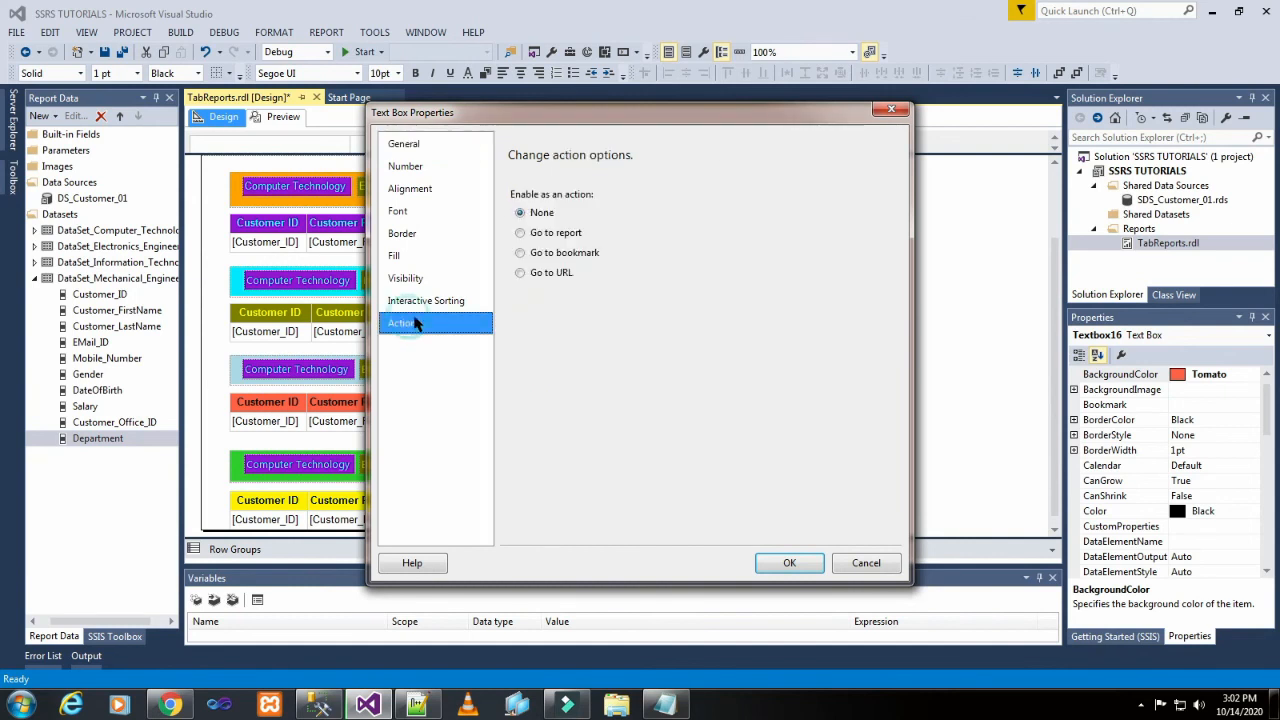
left_click(521, 253)
left_click(589, 322)
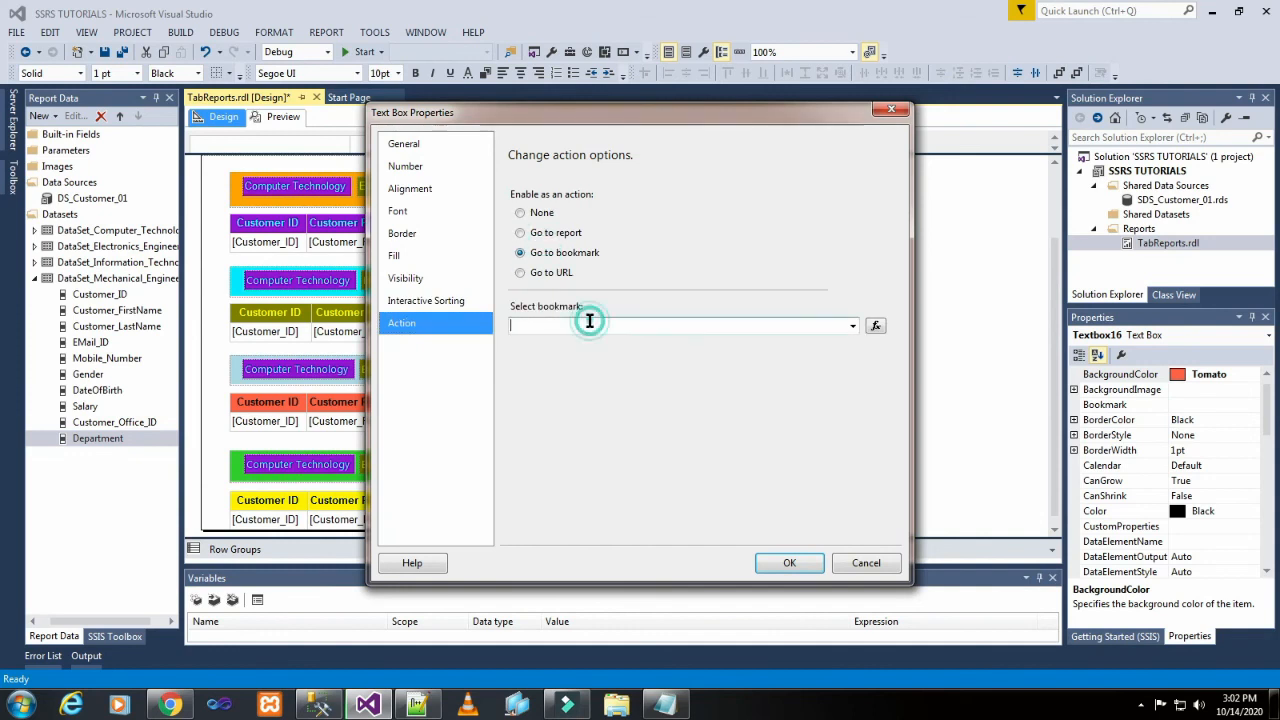
type("Information Technology")
left_click(766, 565)
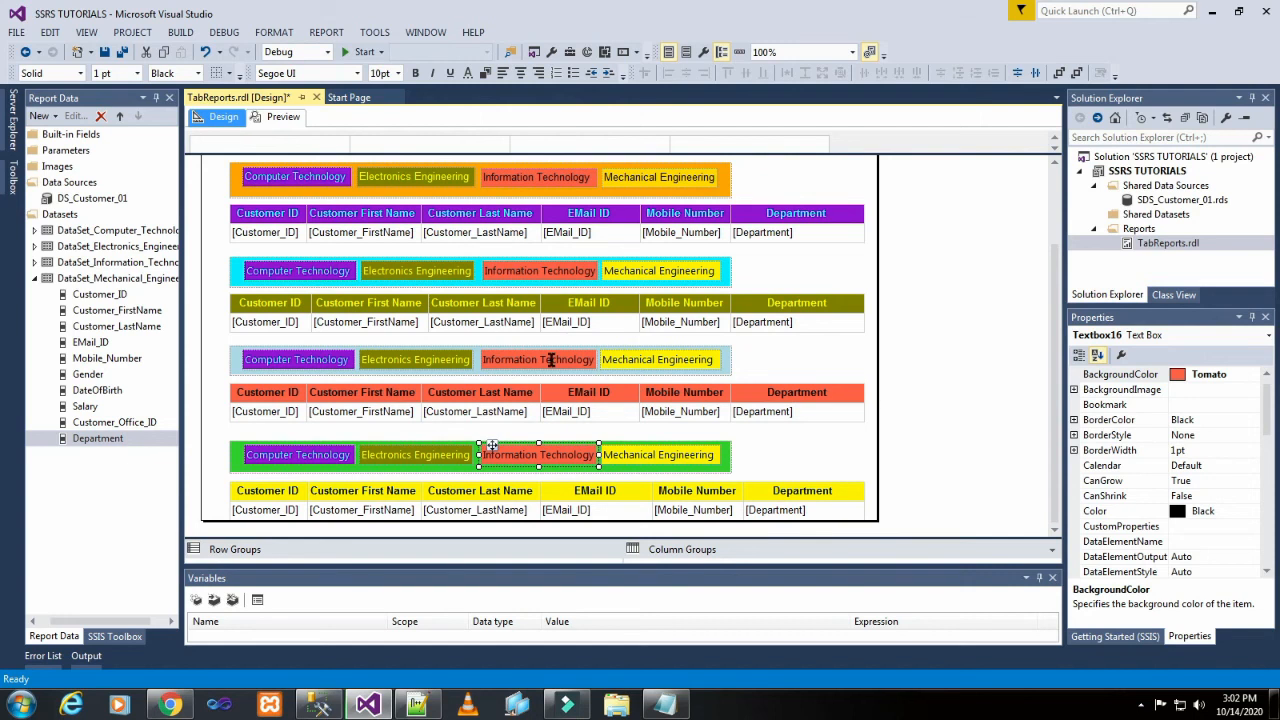
Step: Switch to Notepad and copy the department name "Mechanical Engineering" from the list
left_click(664, 705)
left_click_drag(509, 373, 619, 379)
key("ctrl+c")
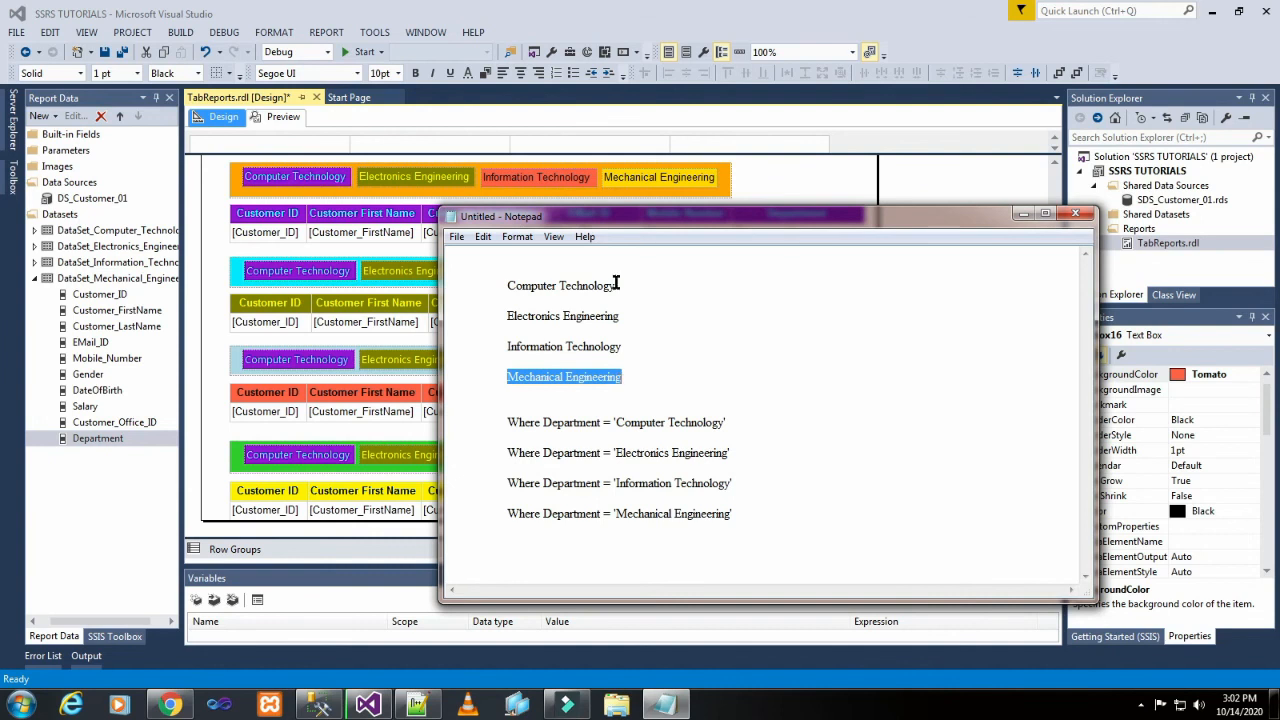
Step: Back in Visual Studio, set the tooltip of the orange bar's Mechanical Engineering tab to "Click_Mechanical Engineering_Details"
left_click(645, 186)
right_click(645, 186)
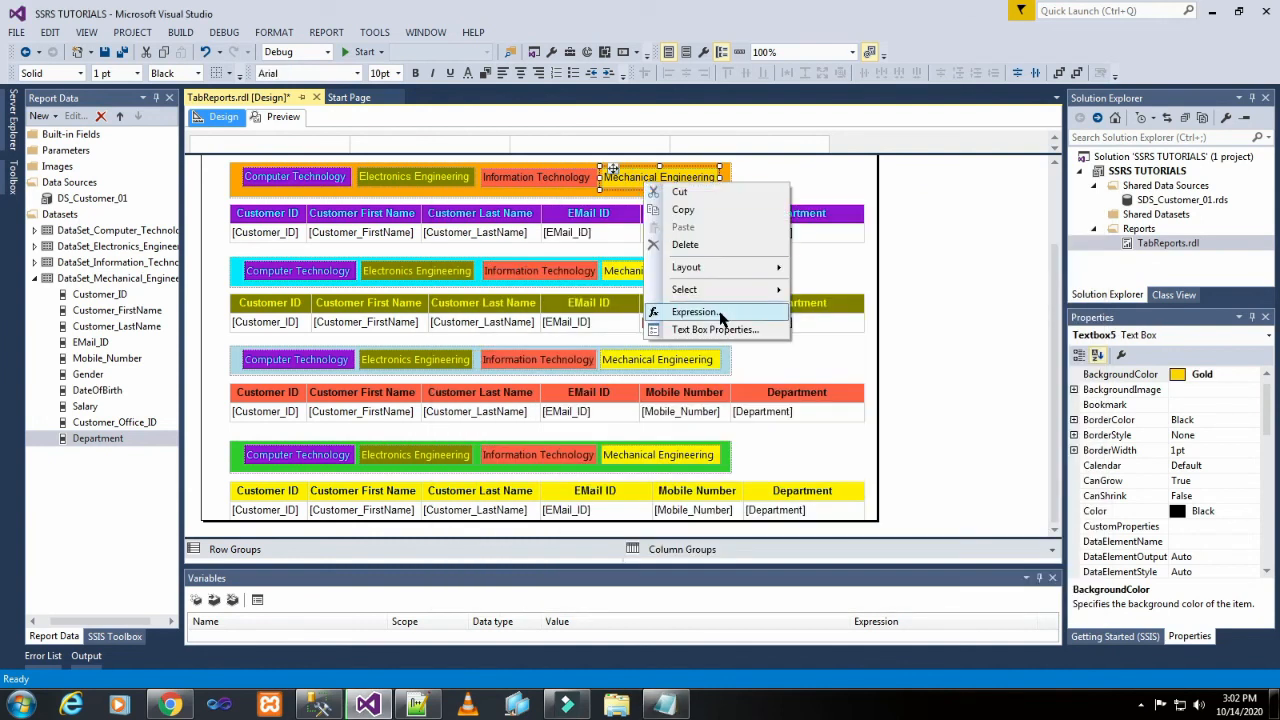
left_click(722, 329)
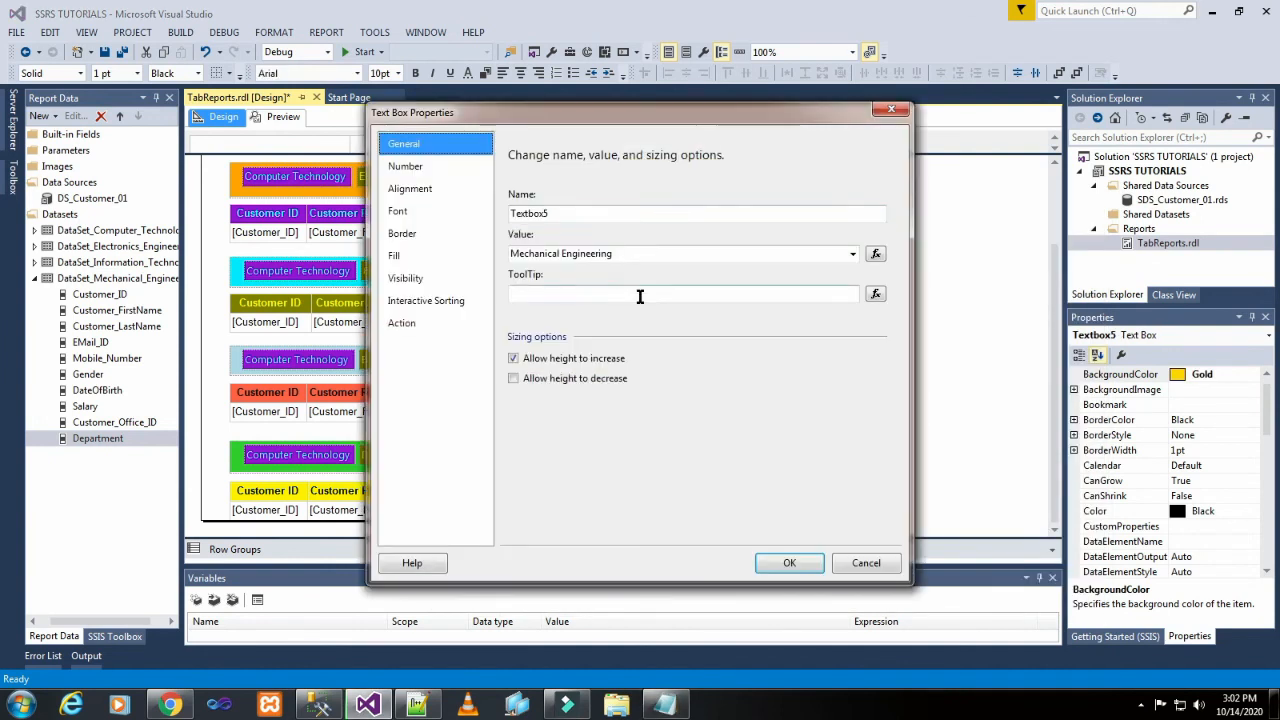
left_click(637, 294)
type("C")
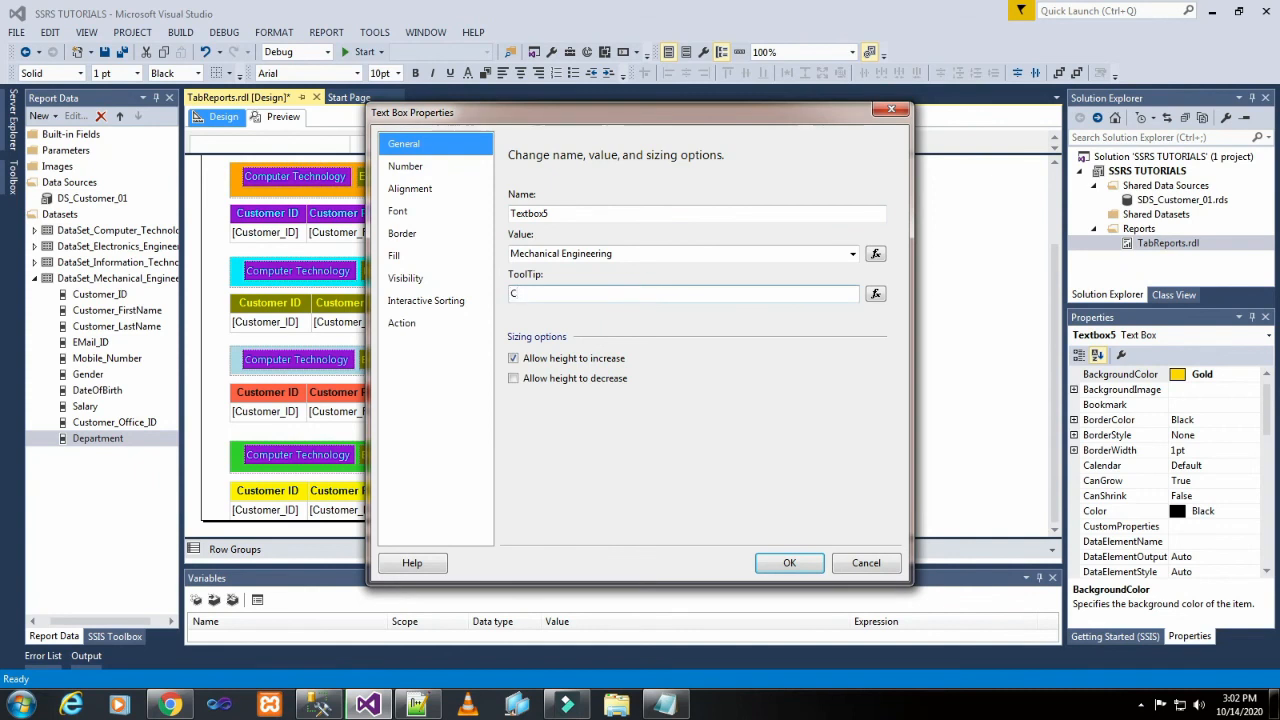
type("lick_")
key("ctrl+v")
type("_")
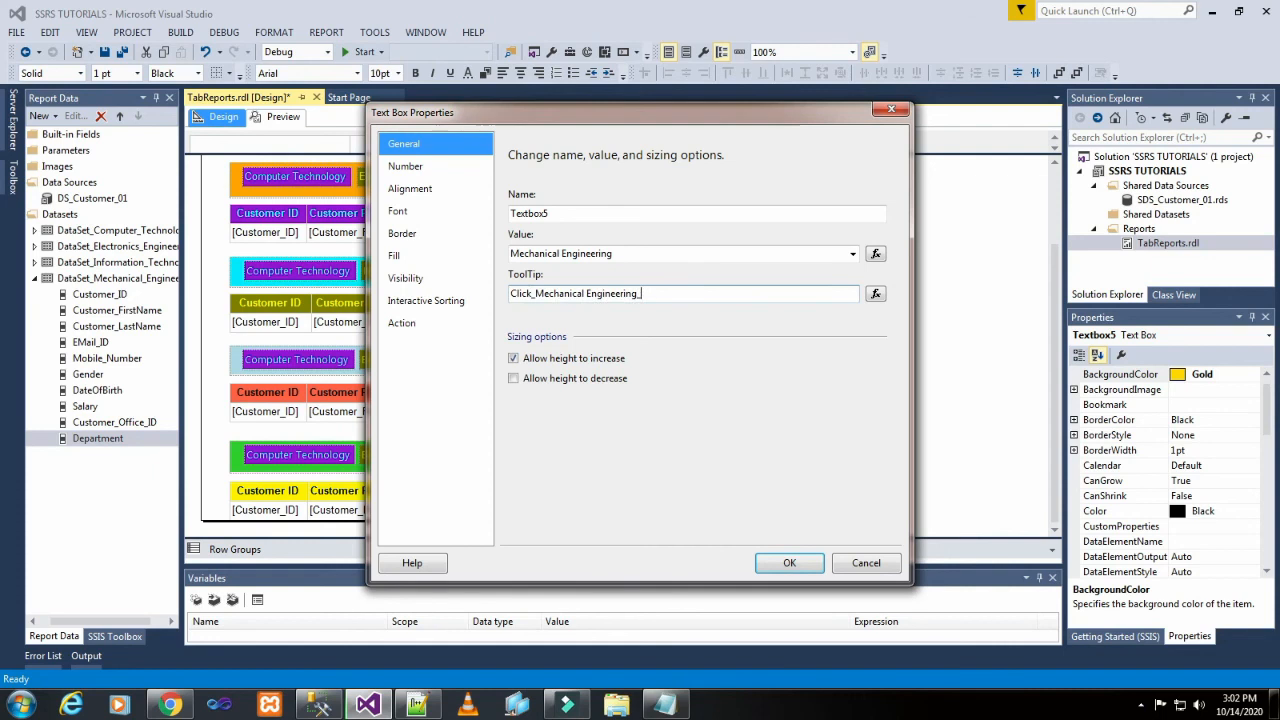
type("Details")
Step: Set the orange bar's Mechanical Engineering tab action to go to the bookmark Mechanical Engineering and apply the properties
left_click(432, 320)
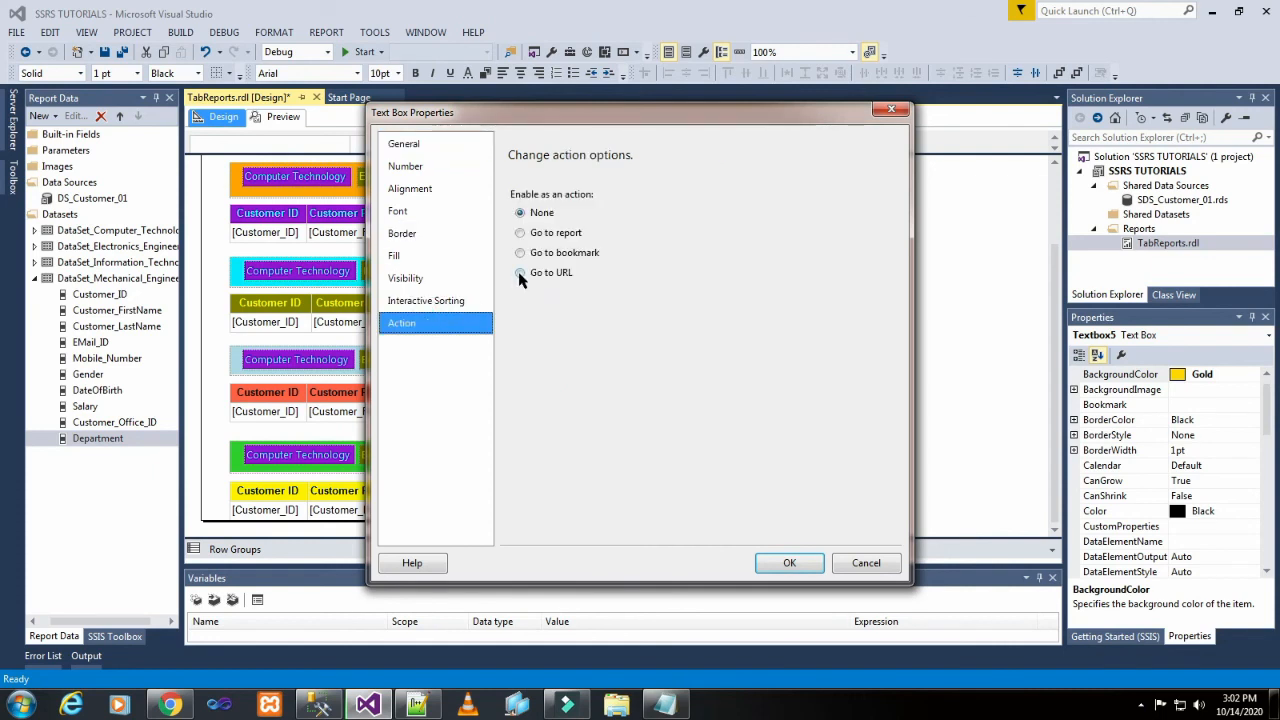
left_click(553, 252)
left_click(588, 325)
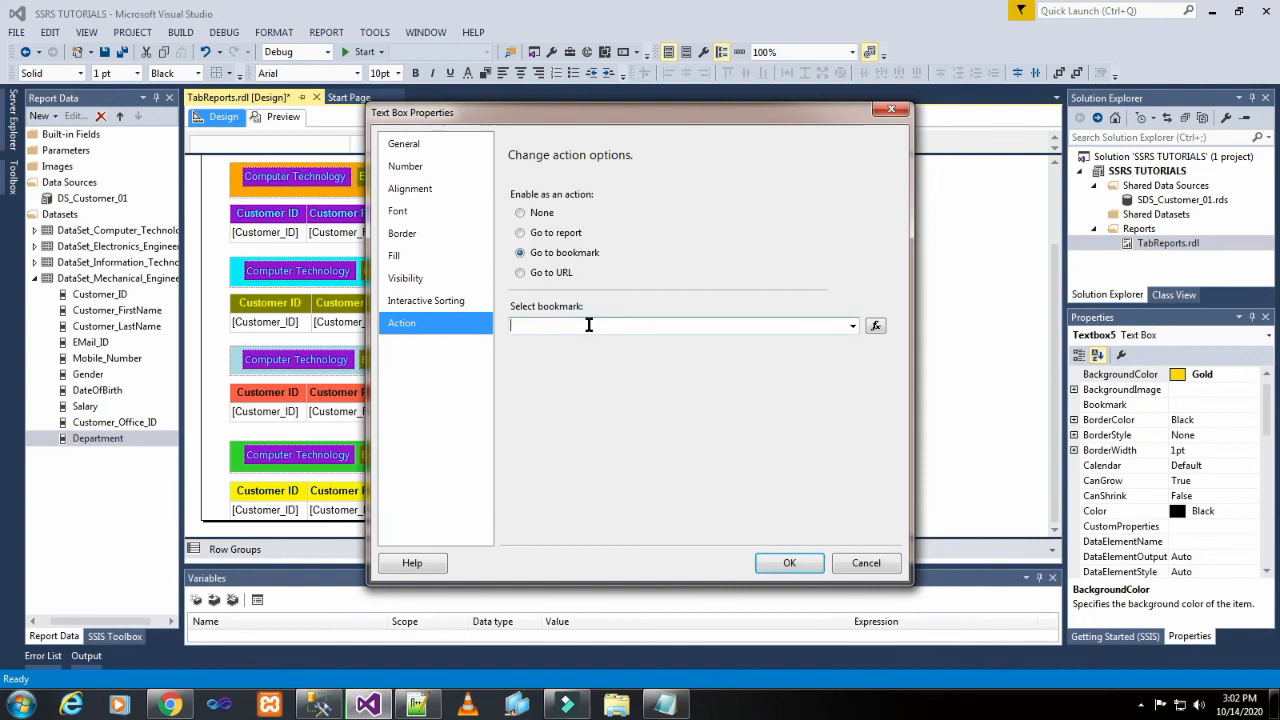
key("ctrl+v")
left_click(789, 564)
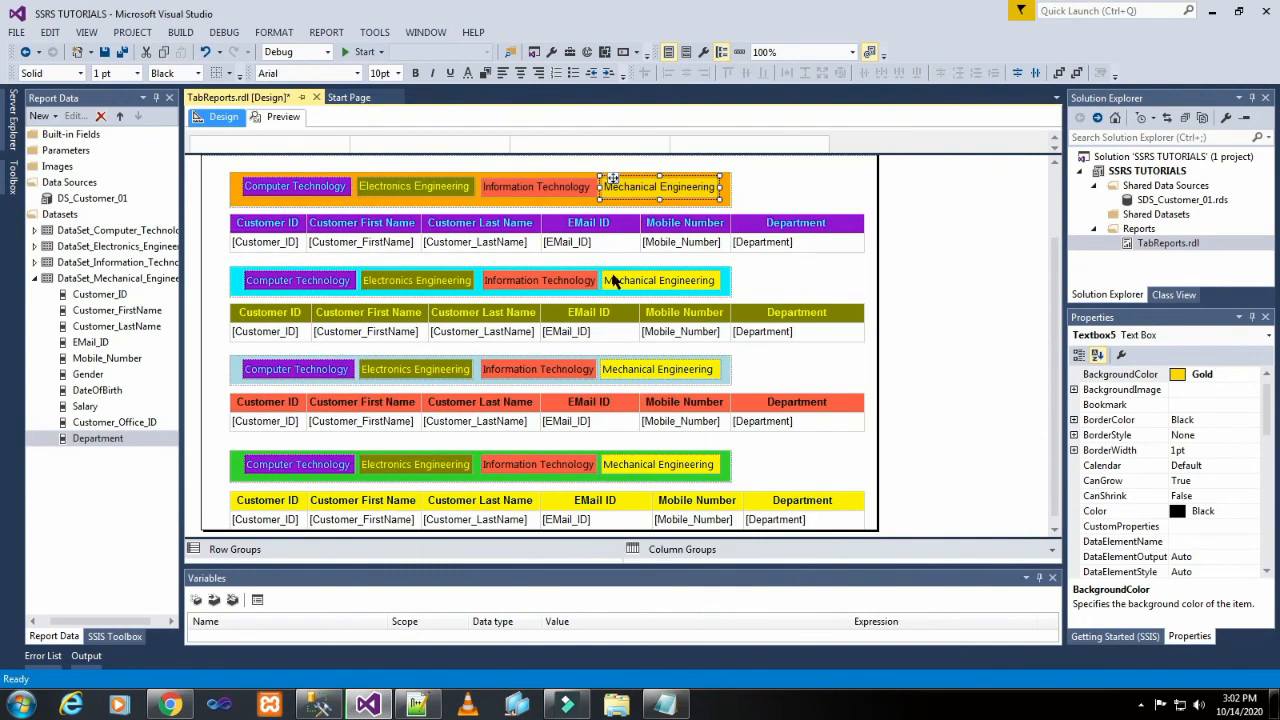
Step: Set the tooltip of the Mechanical Engineering tab in the aqua bar to "Click_Mechanical Engineering_Details"
left_click(614, 281)
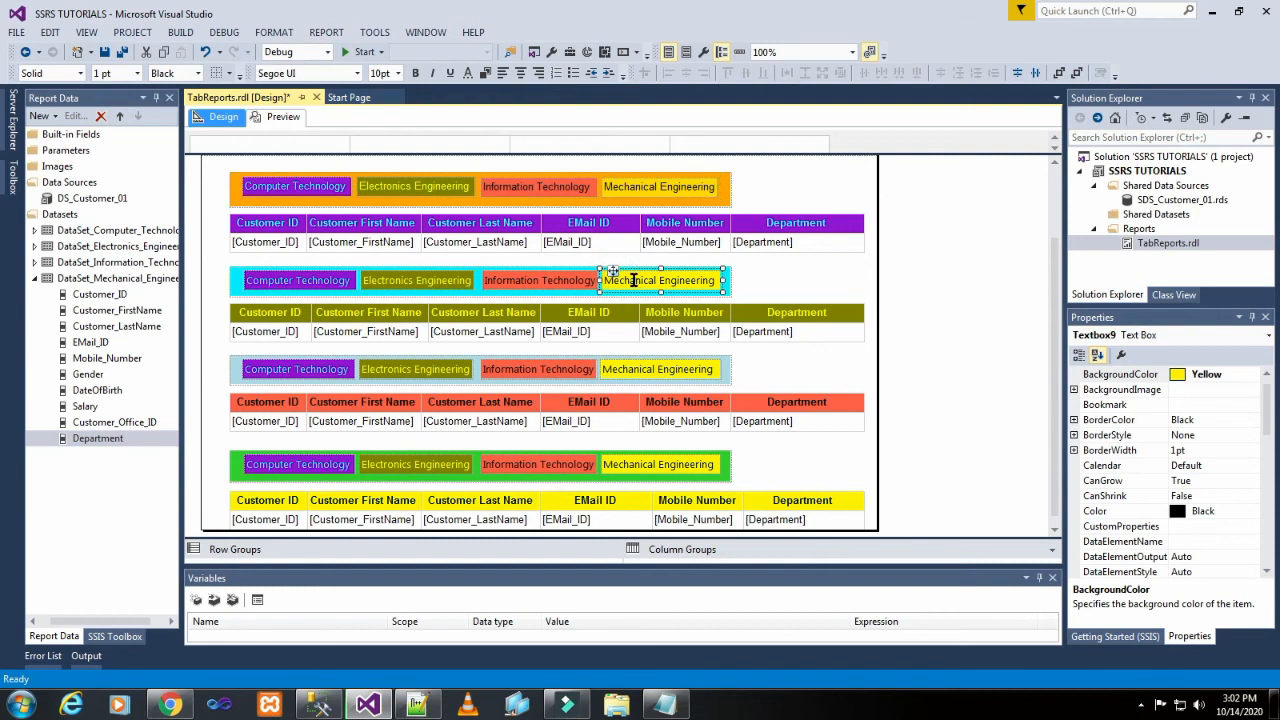
right_click(633, 281)
left_click(700, 424)
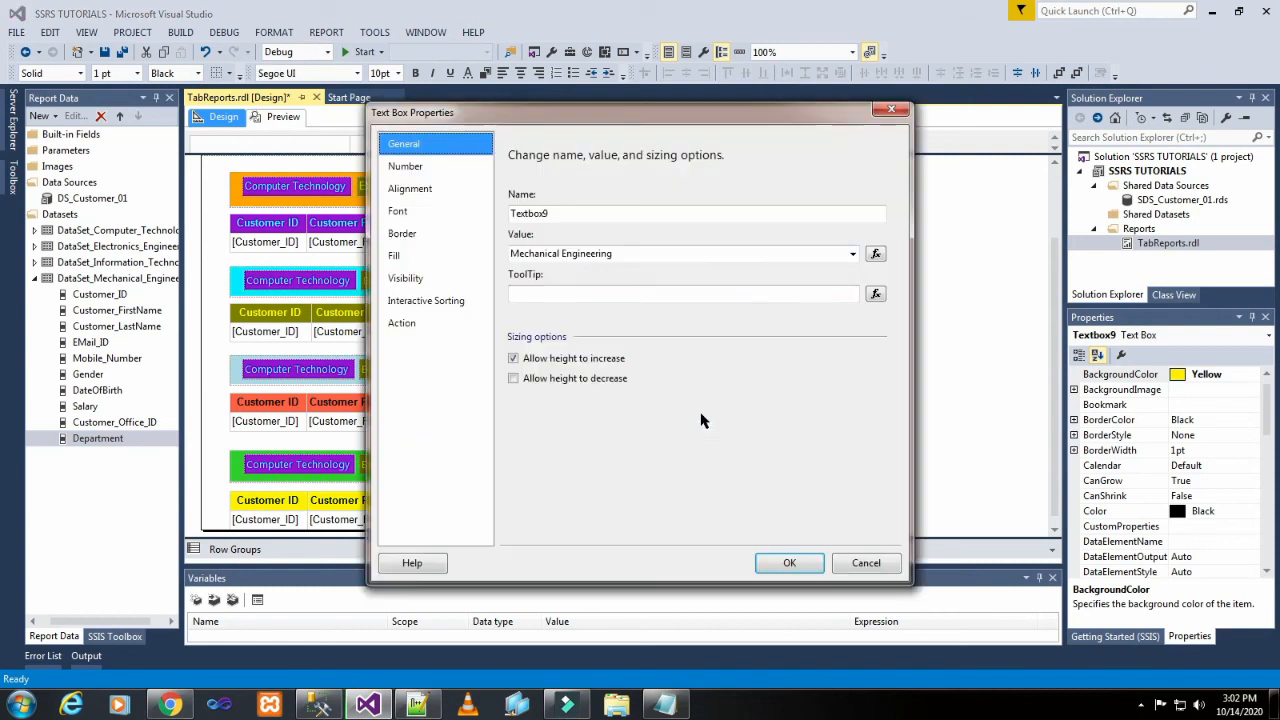
left_click(658, 287)
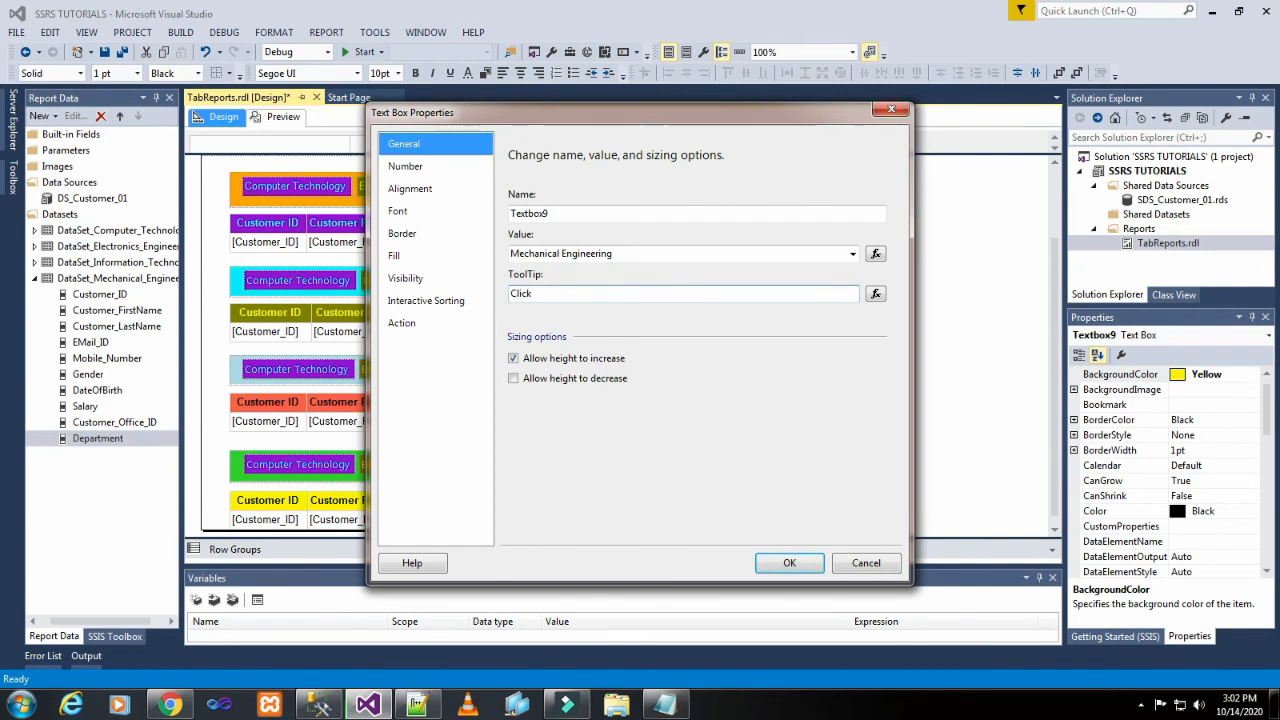
type("Click_")
key("ctrl+v")
type("_Detail")
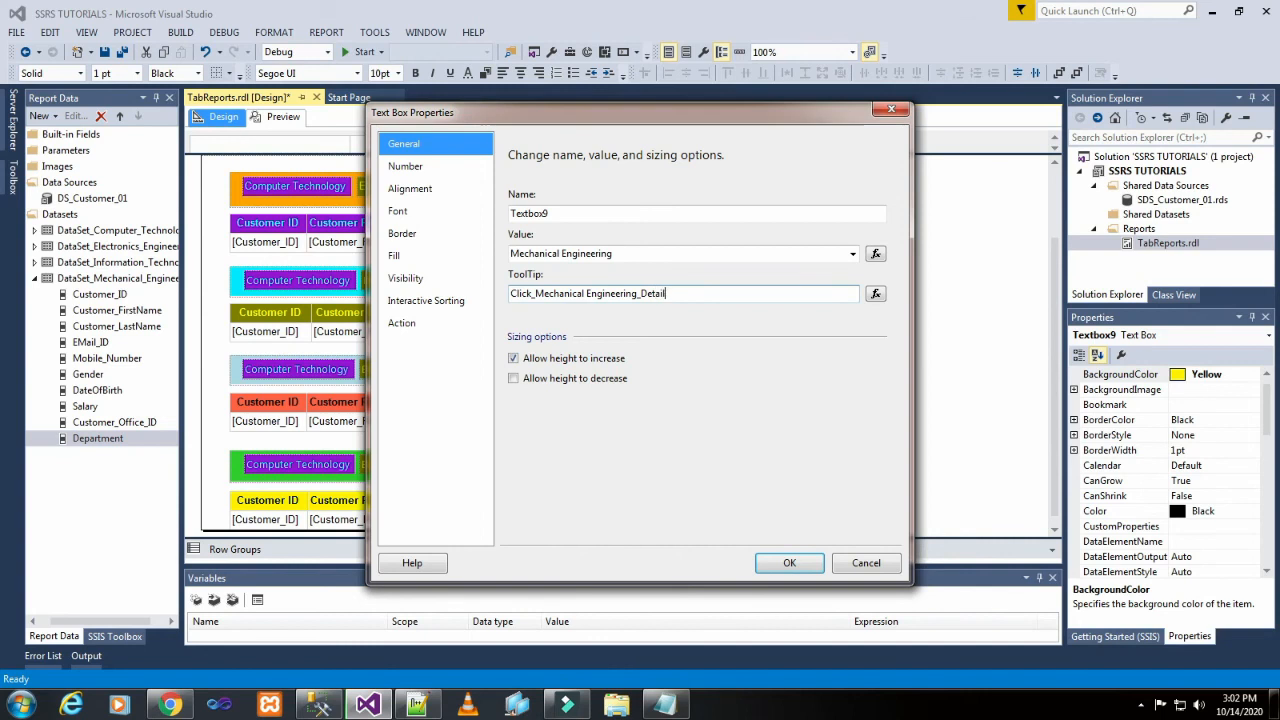
type("s")
Step: Set the aqua bar's Mechanical Engineering tab action to go to the bookmark Mechanical Engineering and apply the properties
left_click(402, 322)
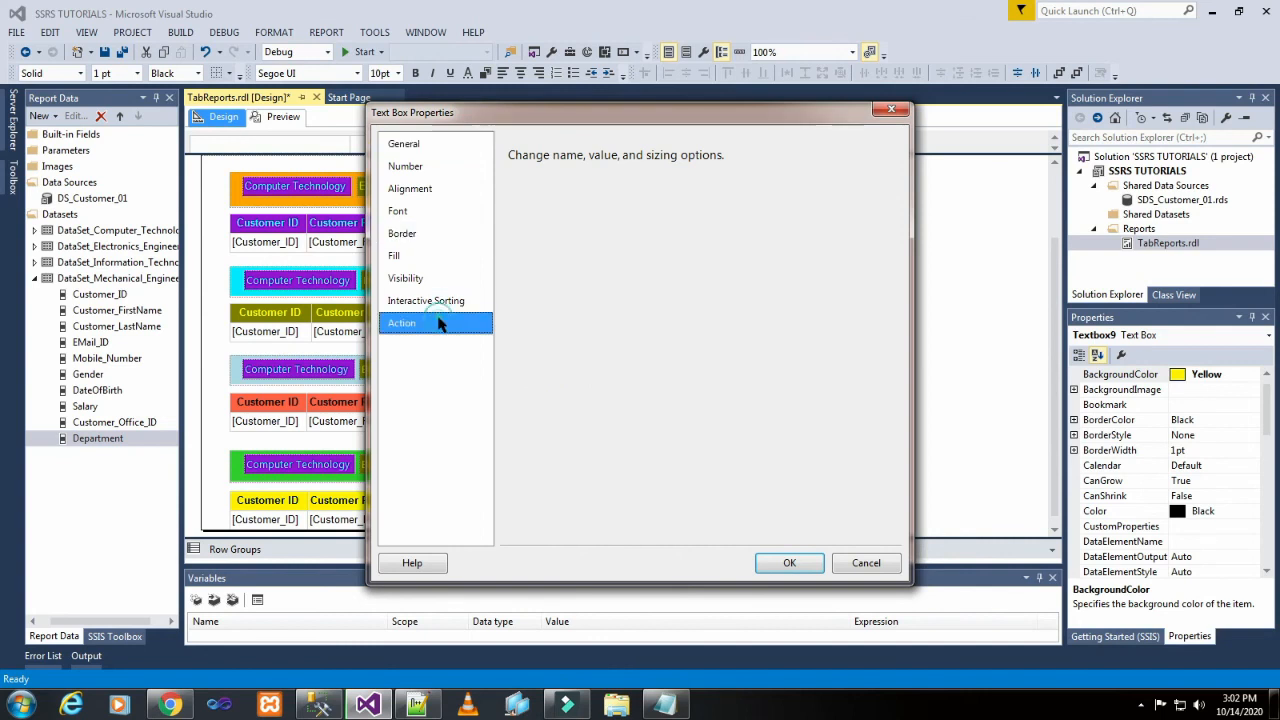
left_click(553, 251)
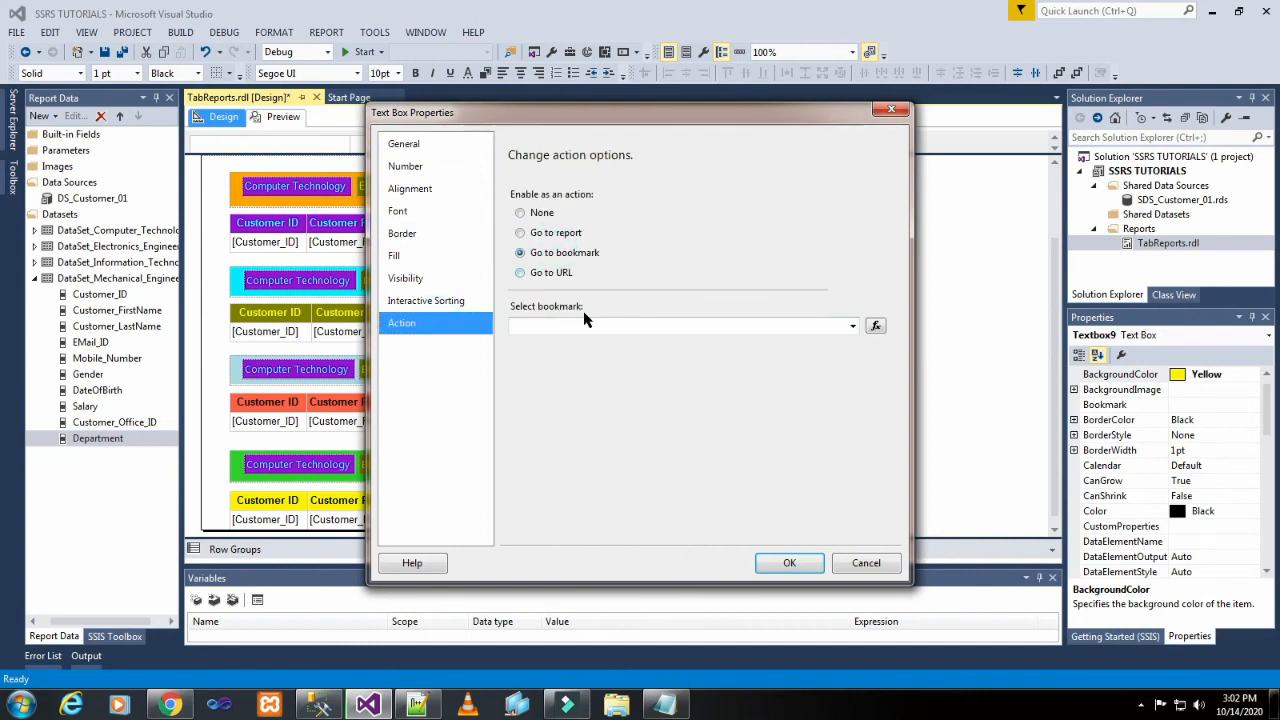
left_click(585, 322)
key("ctrl+v")
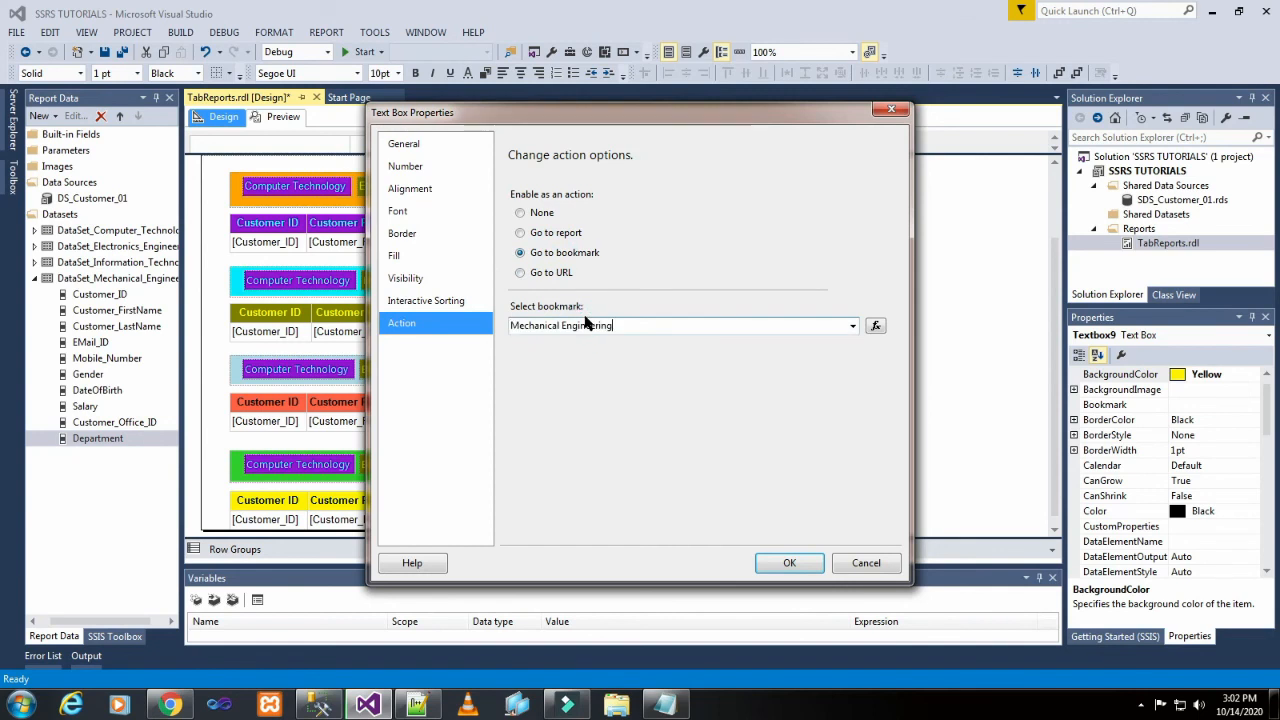
left_click(789, 563)
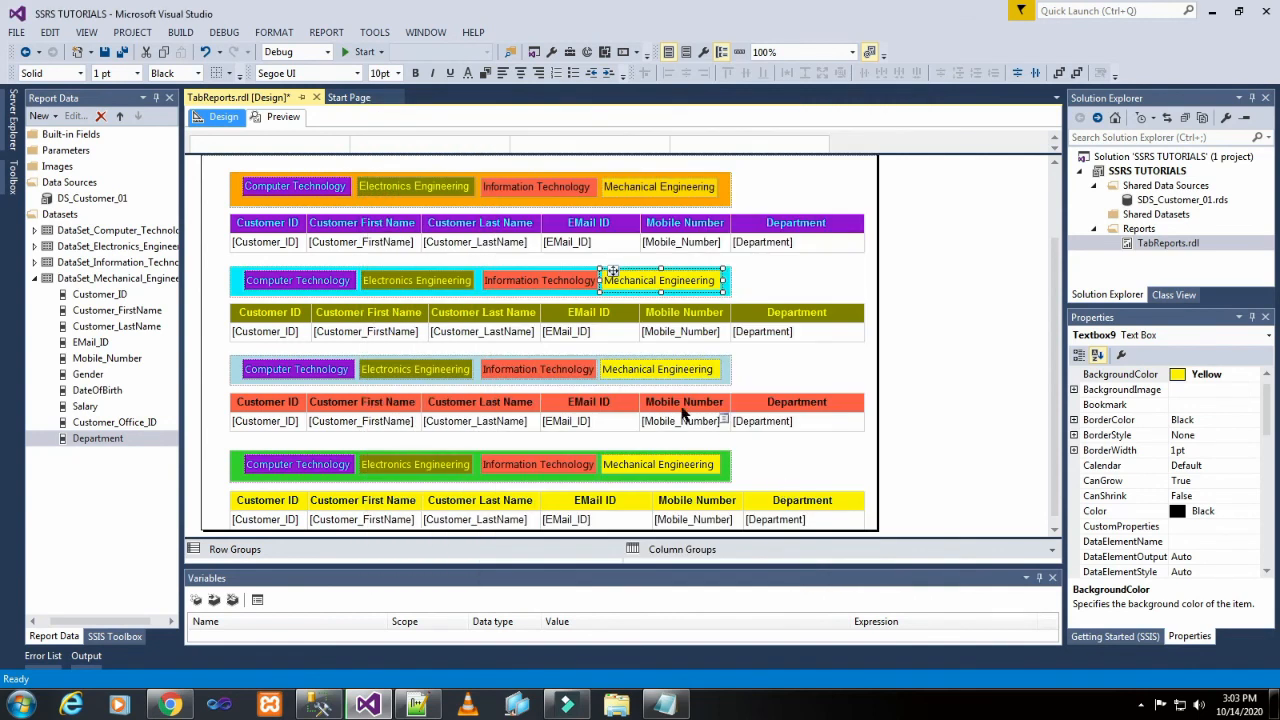
Step: Set the tooltip of the Mechanical Engineering tab in the light blue bar to "Click_Mechanical Engineering_Details"
left_click(619, 366)
left_click(613, 363)
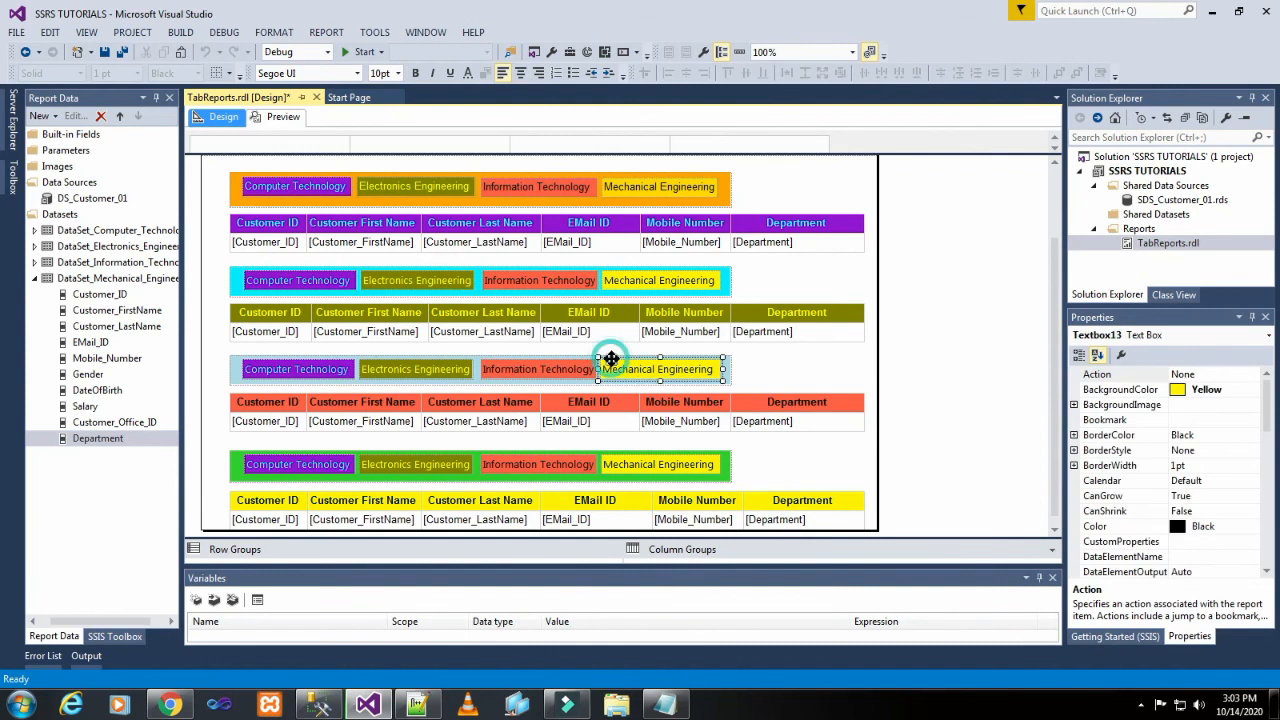
right_click(614, 364)
left_click(660, 514)
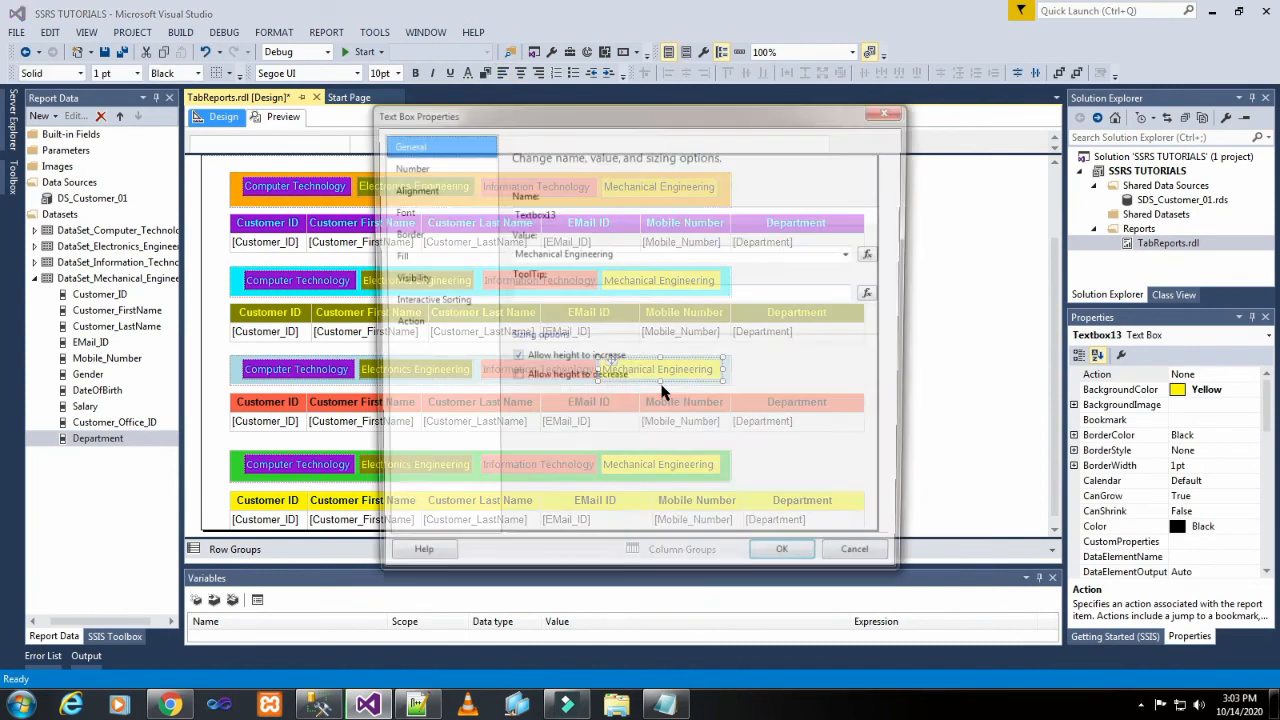
left_click(594, 295)
type("C")
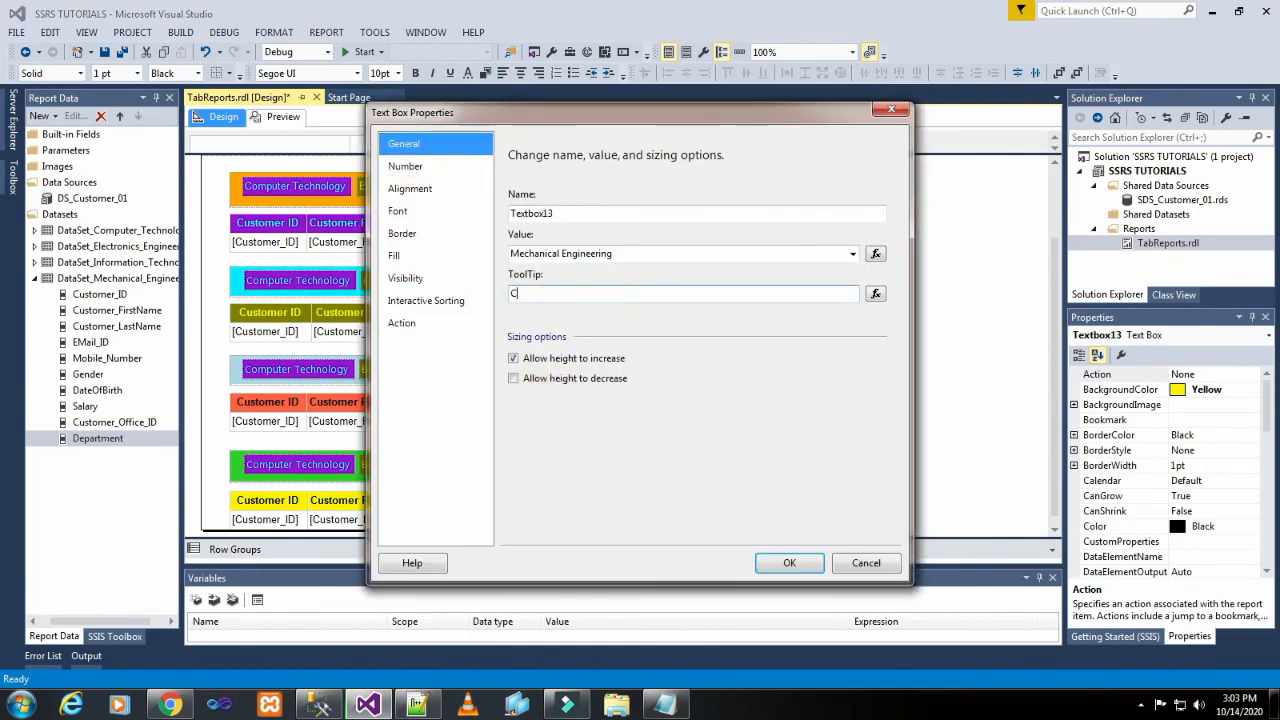
type("lick")
key("BackSpace")
key("BackSpace")
key("ctrl+v")
type("_")
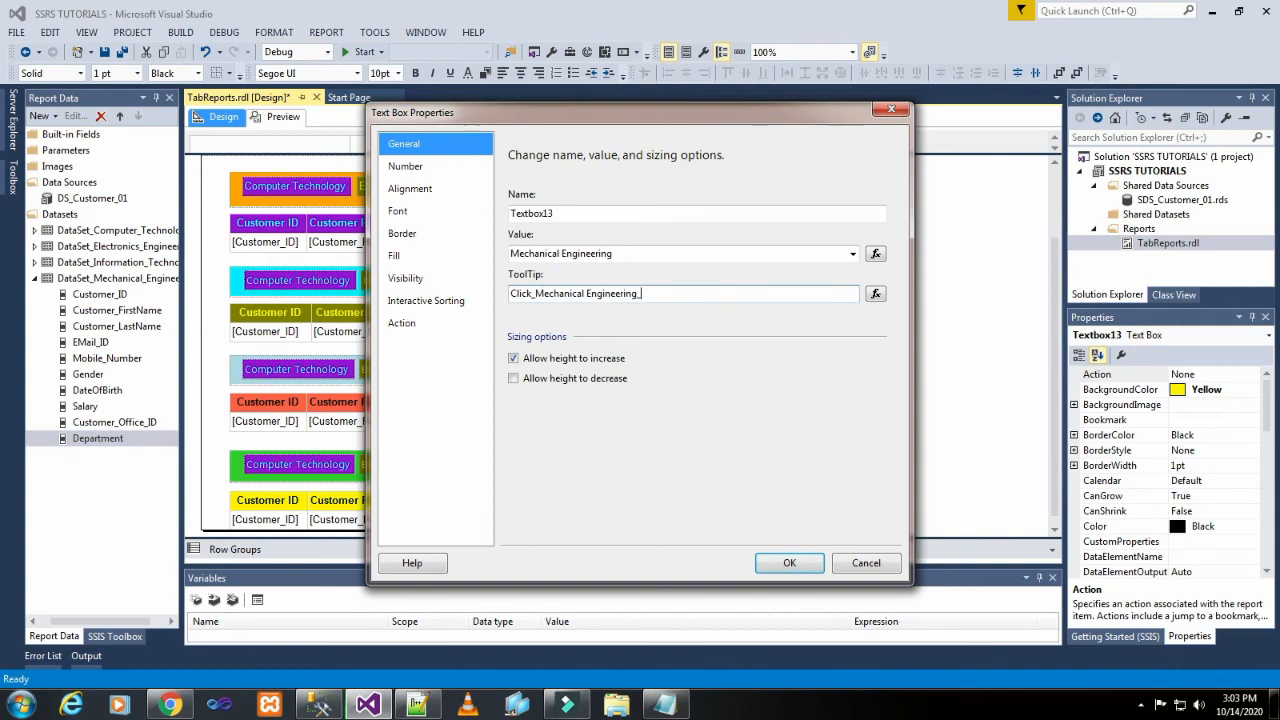
type("Details")
Step: Set the light blue bar's Mechanical Engineering tab action to go to the bookmark Mechanical Engineering and apply the properties
left_click(410, 325)
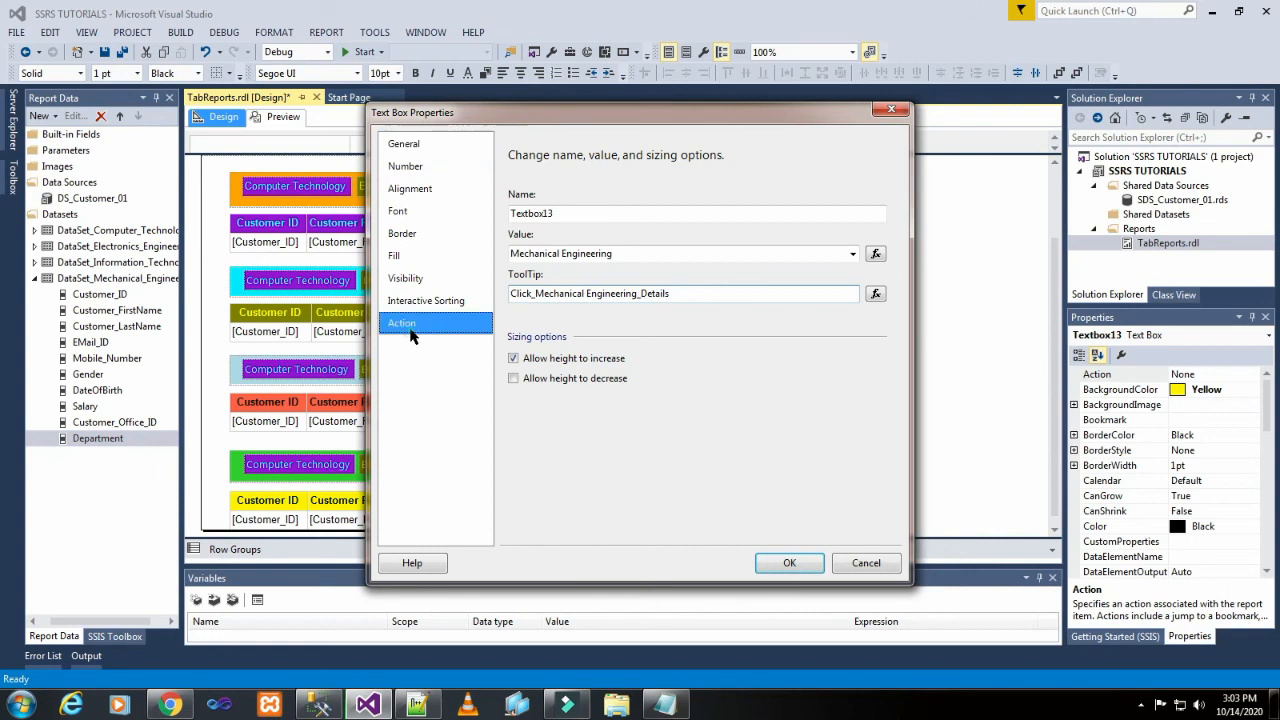
left_click(555, 255)
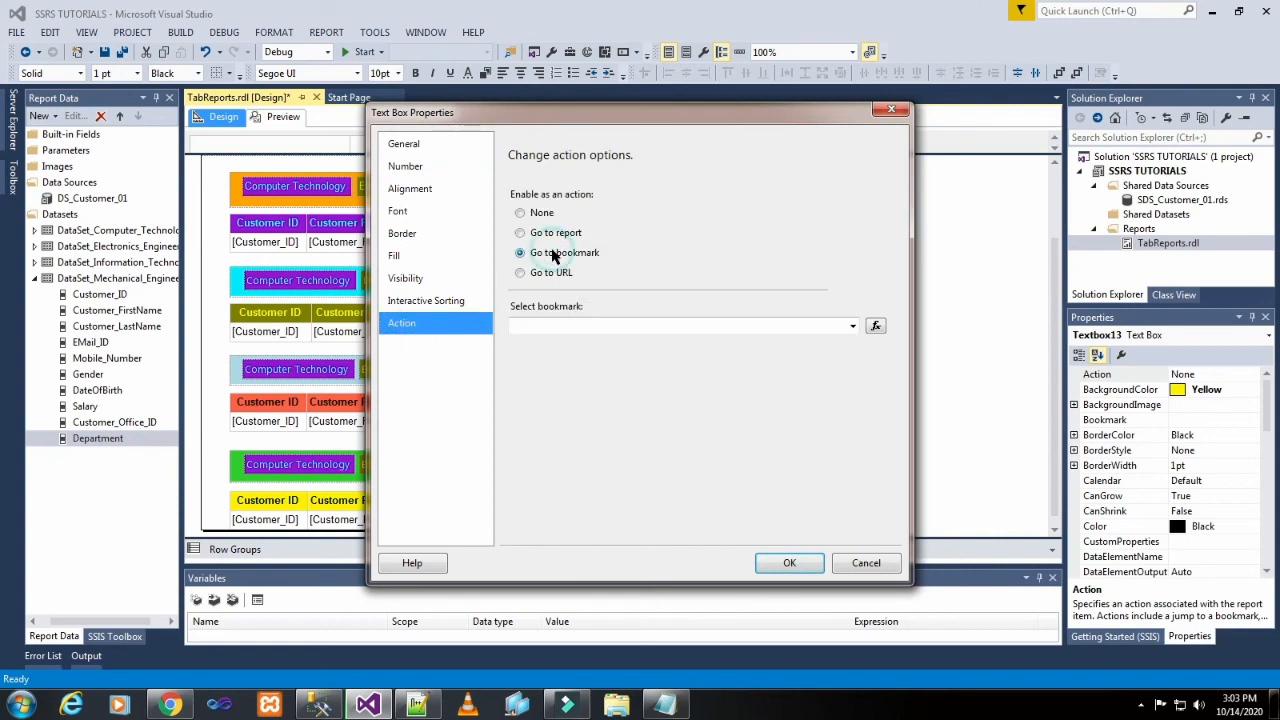
left_click(581, 325)
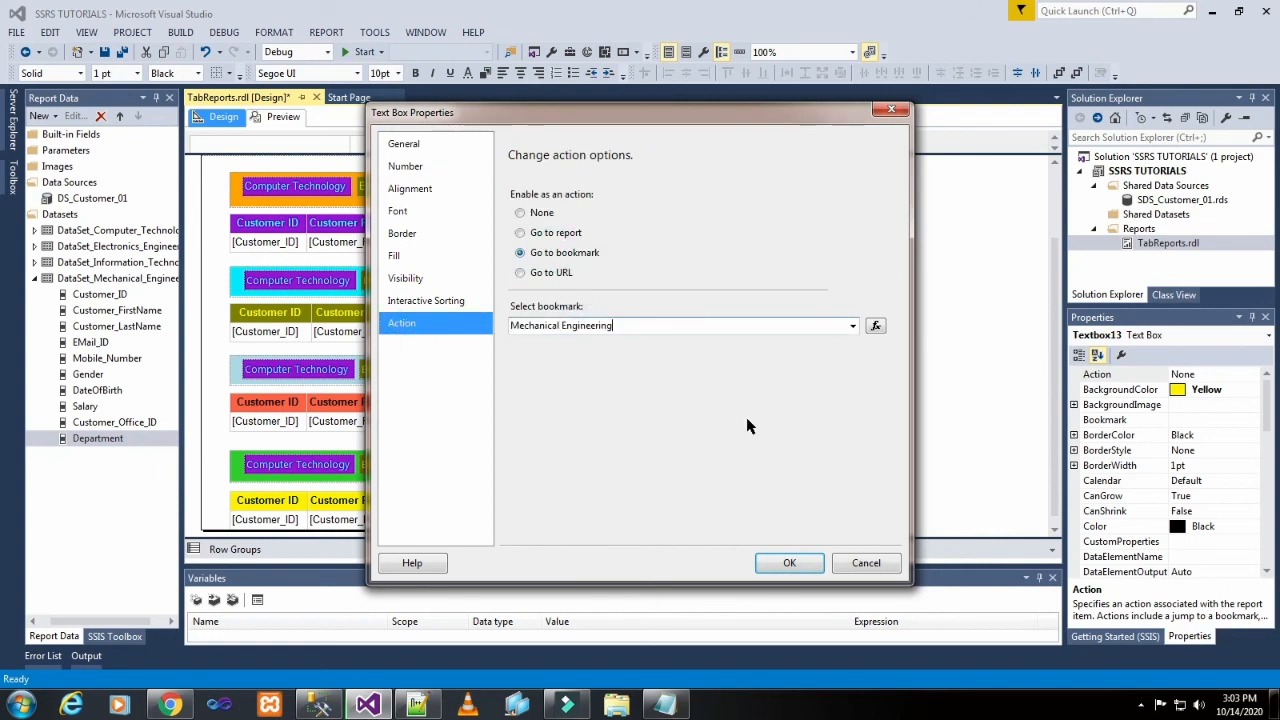
left_click(806, 563)
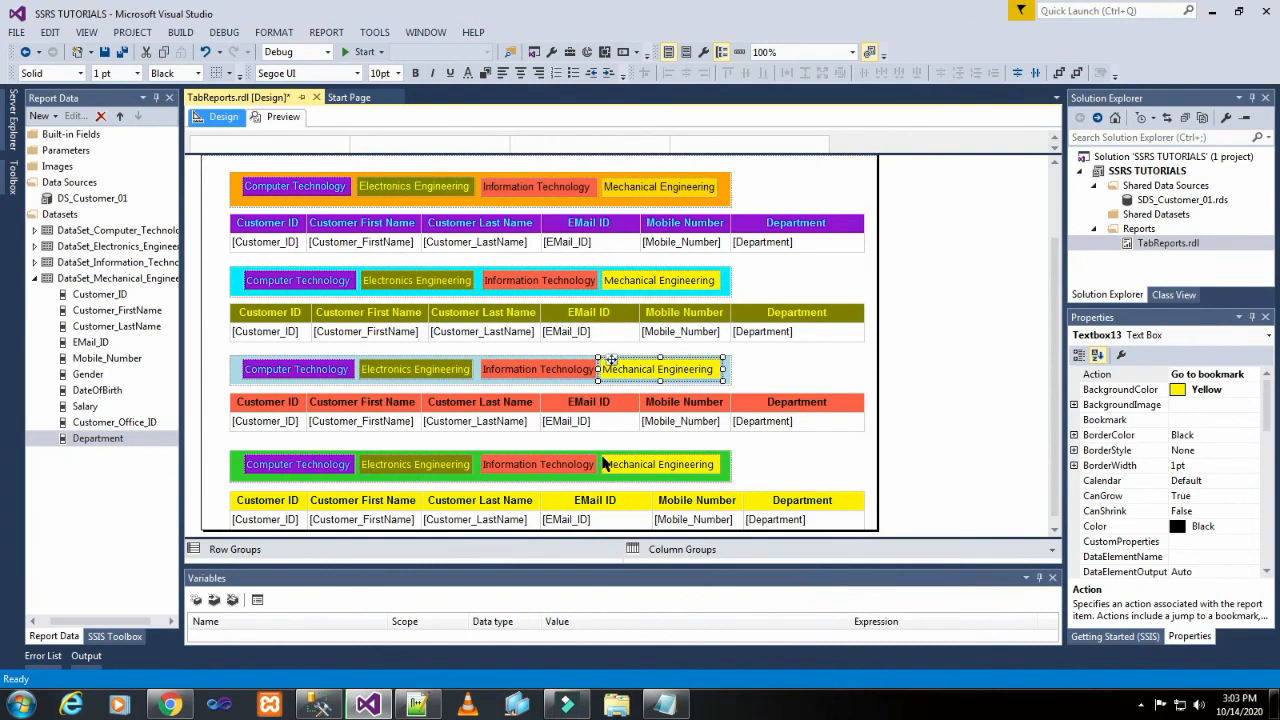
Step: Set the tooltip of the Mechanical Engineering tab in the green bar to "Click_Mechanical Engineering_Details"
left_click(605, 462)
right_click(607, 459)
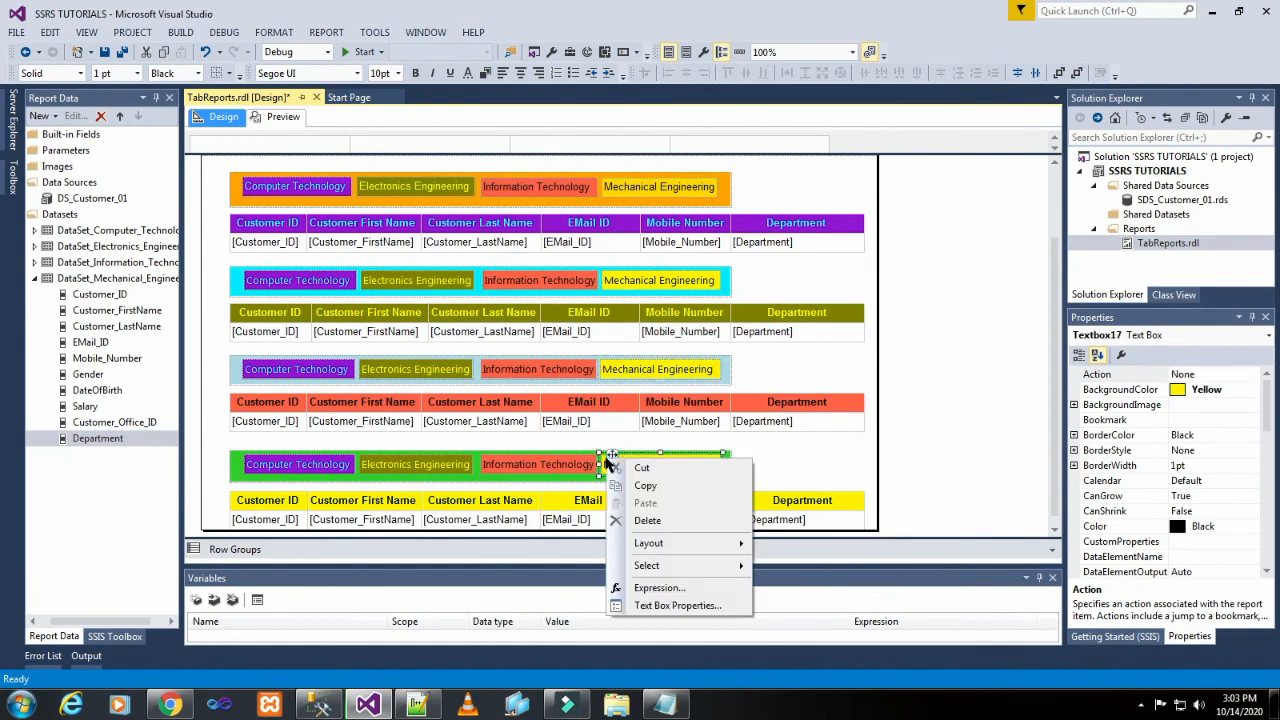
left_click(668, 606)
left_click(595, 293)
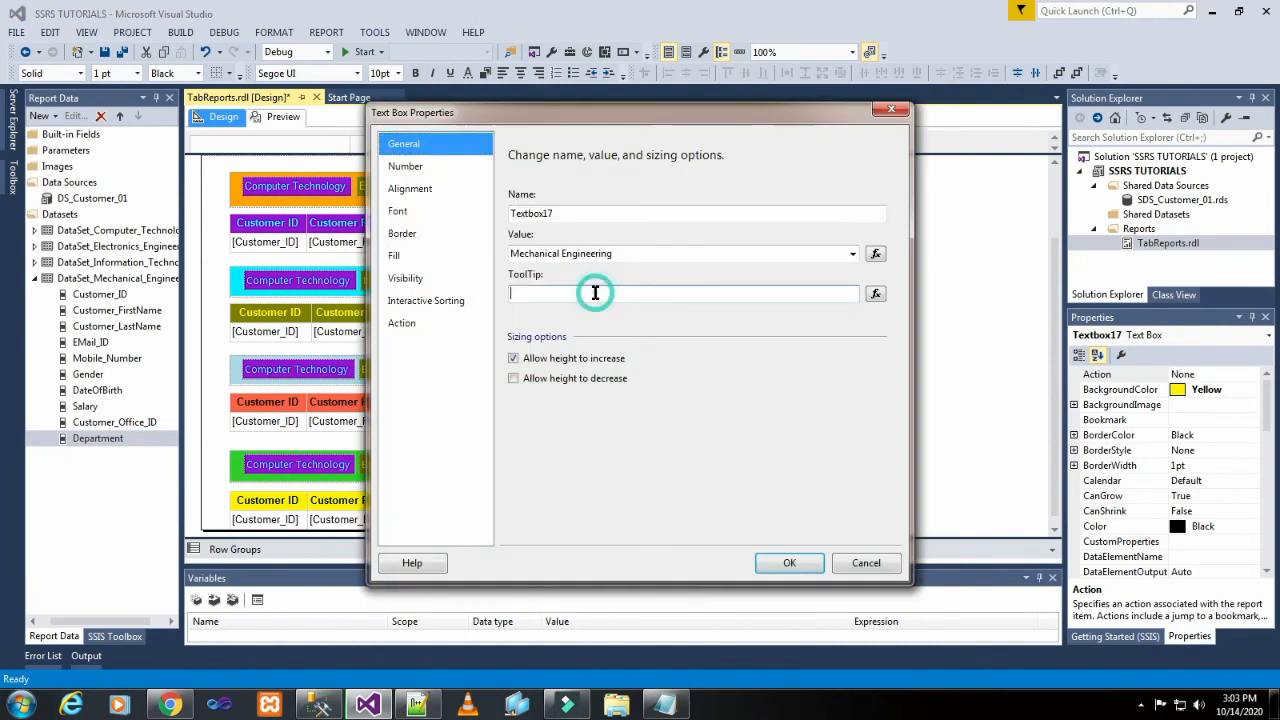
type("Click_")
type("Mechanical Engineering")
type("_Deta")
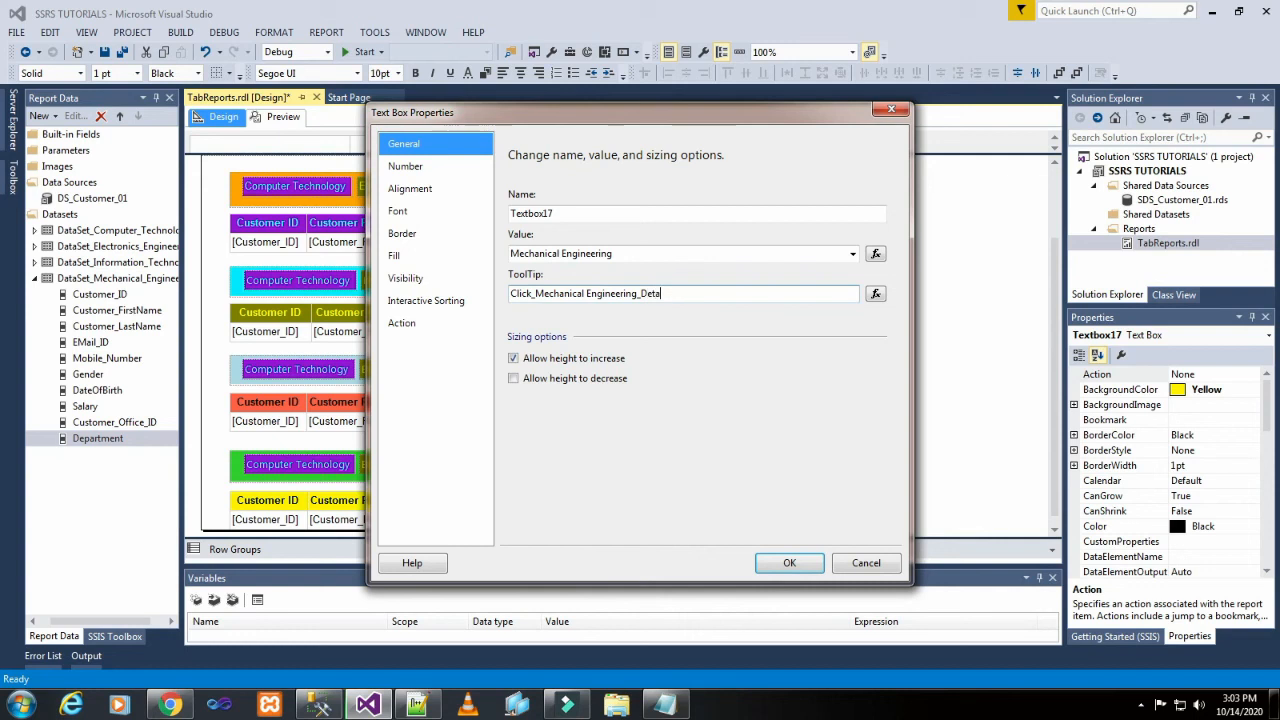
Step: Set the green bar's Mechanical Engineering tab action to go to the bookmark Mechanical Engineering, apply the properties and save the report
left_click(421, 326)
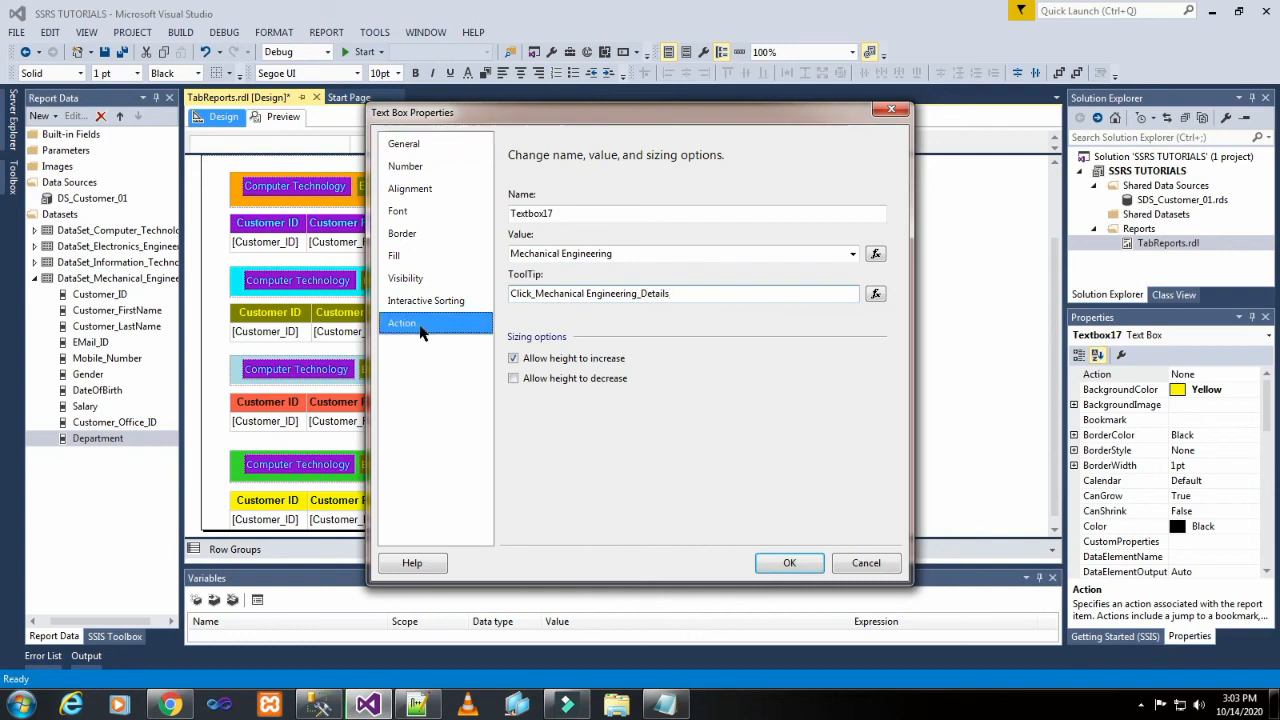
left_click(548, 253)
left_click(583, 324)
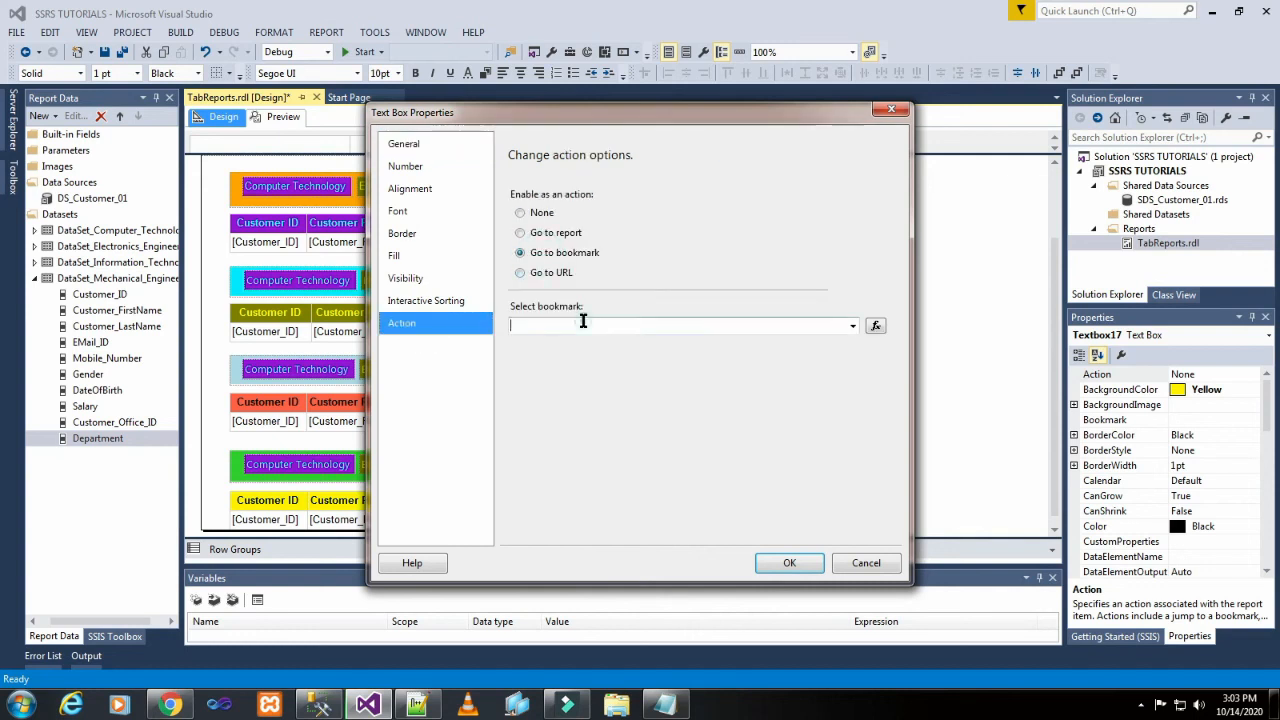
type("Mechanical Engineering")
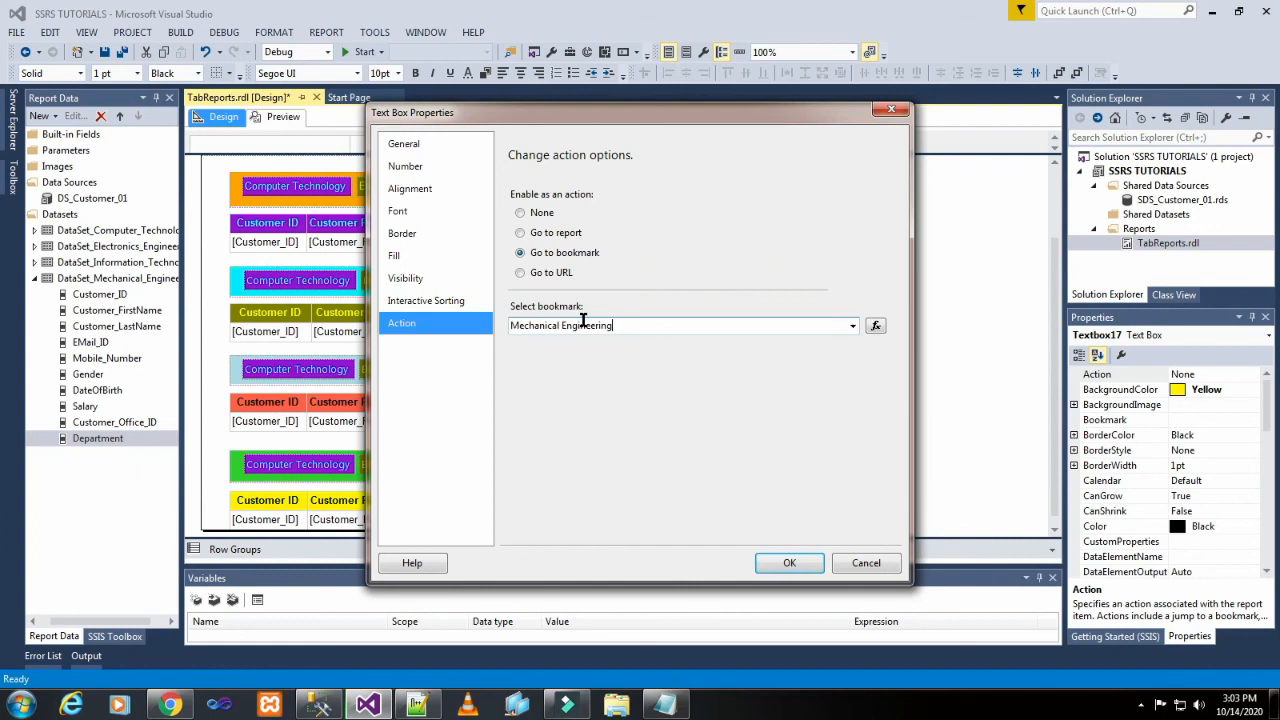
left_click(813, 563)
left_click(822, 483)
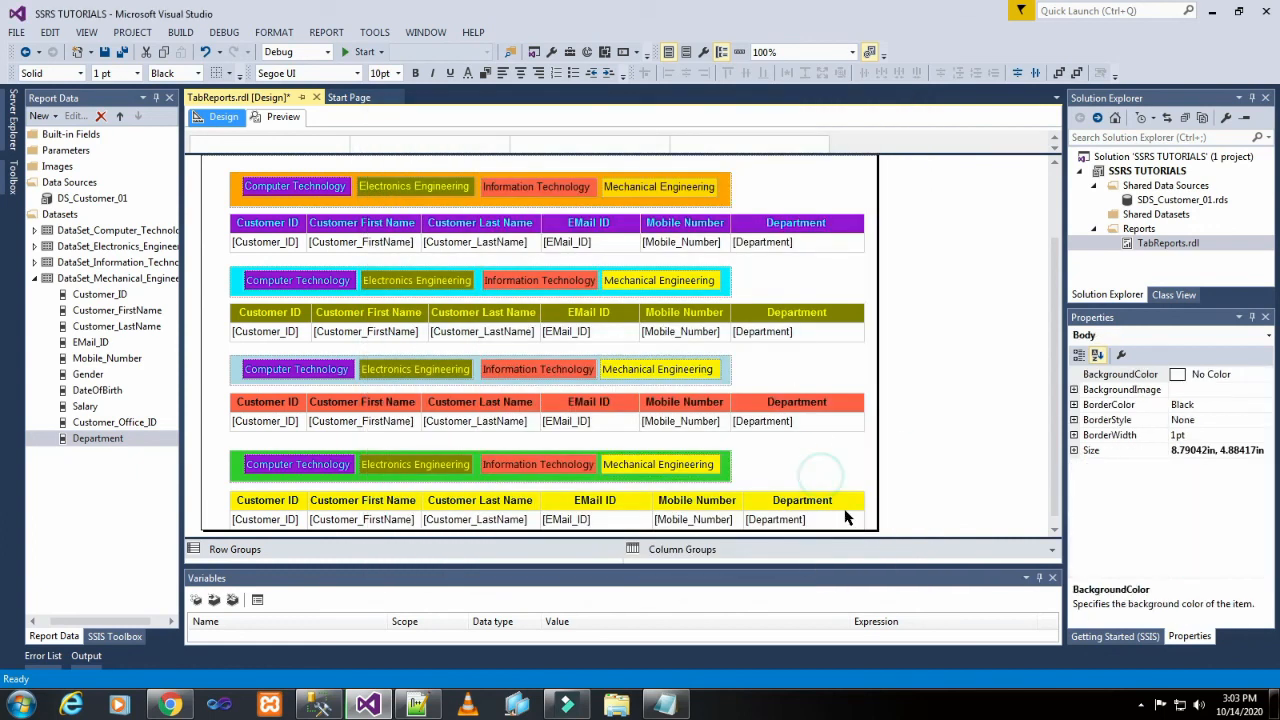
left_click(104, 52)
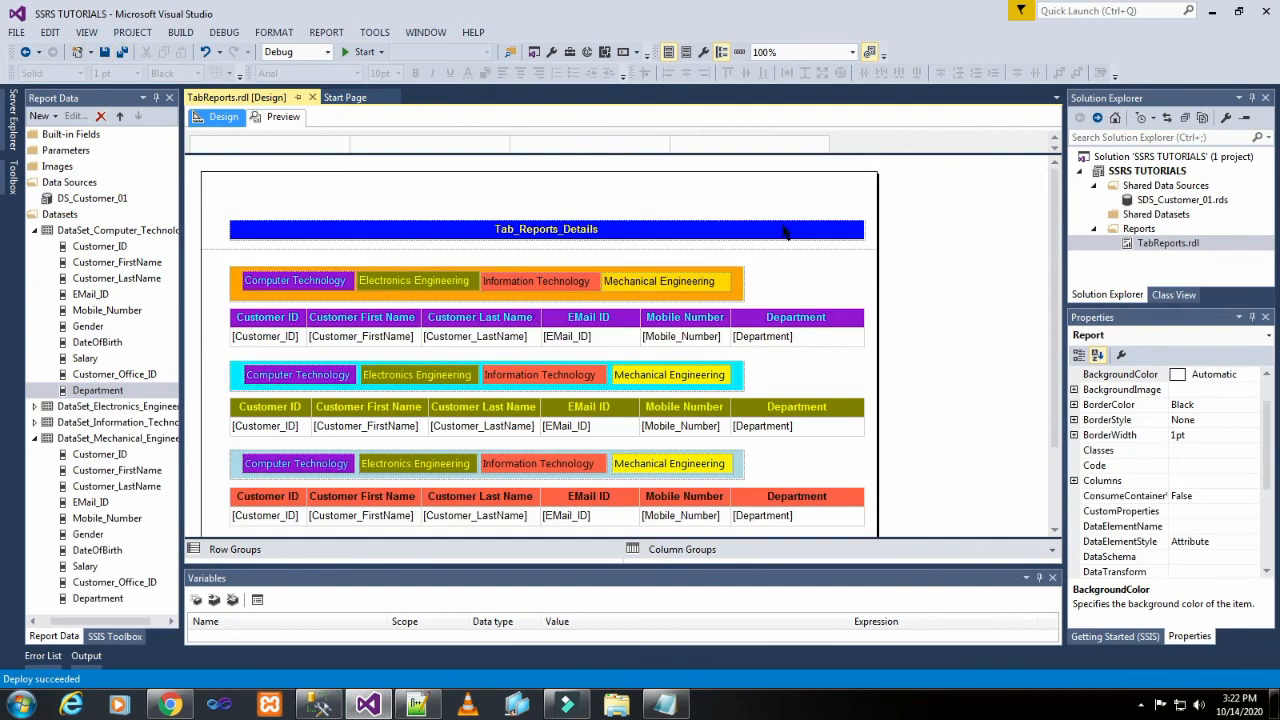
Step: Add a page break before the orange tab bar rectangle and apply the rectangle properties
left_click(742, 300)
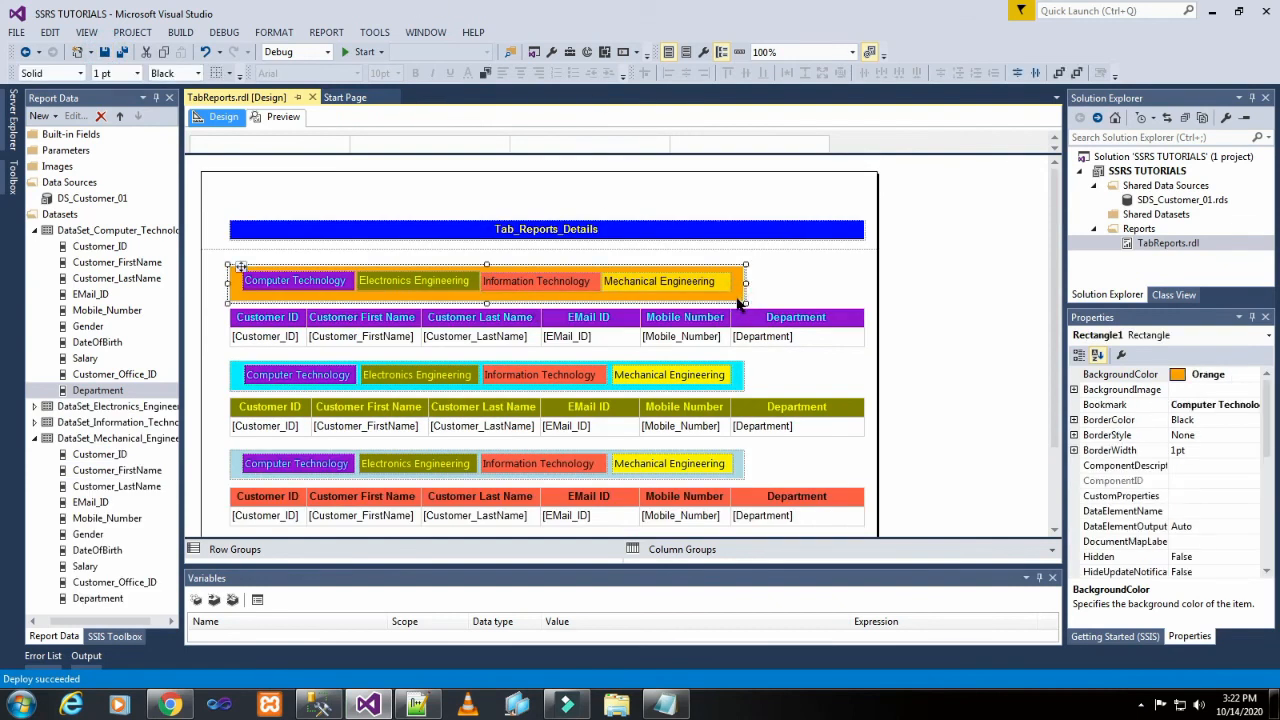
right_click(740, 302)
left_click(757, 446)
left_click(628, 261)
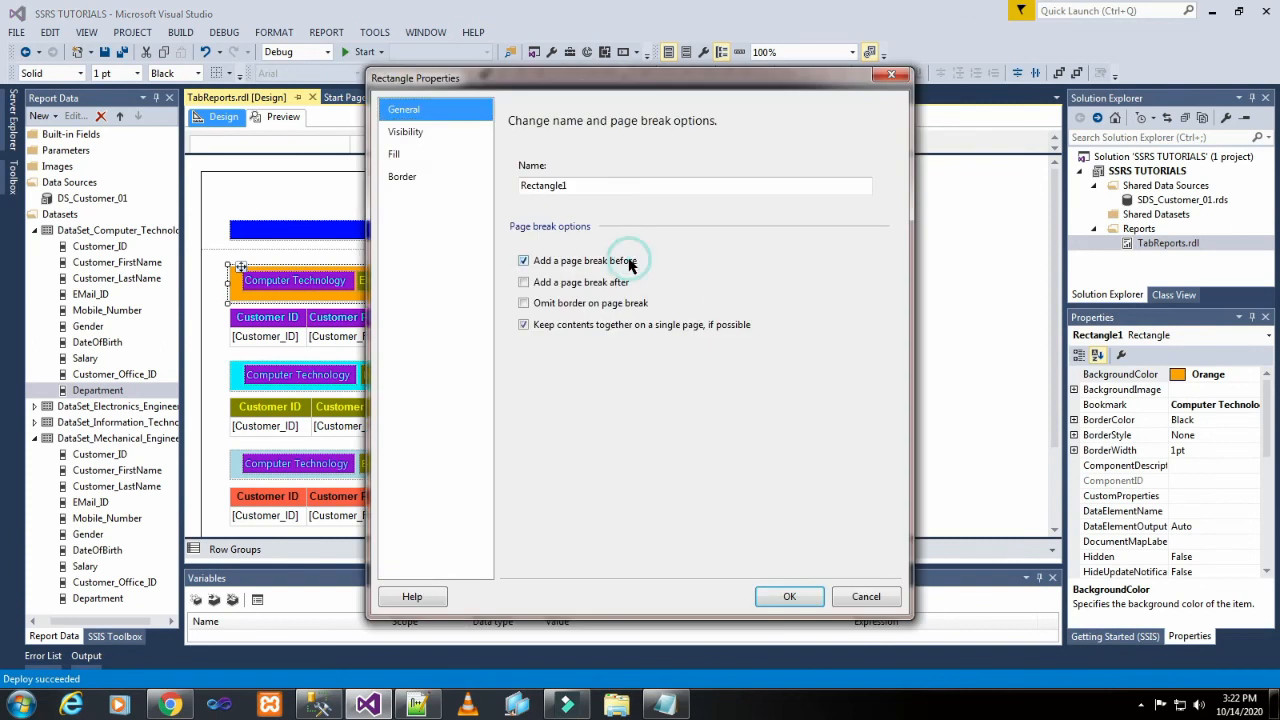
left_click(790, 595)
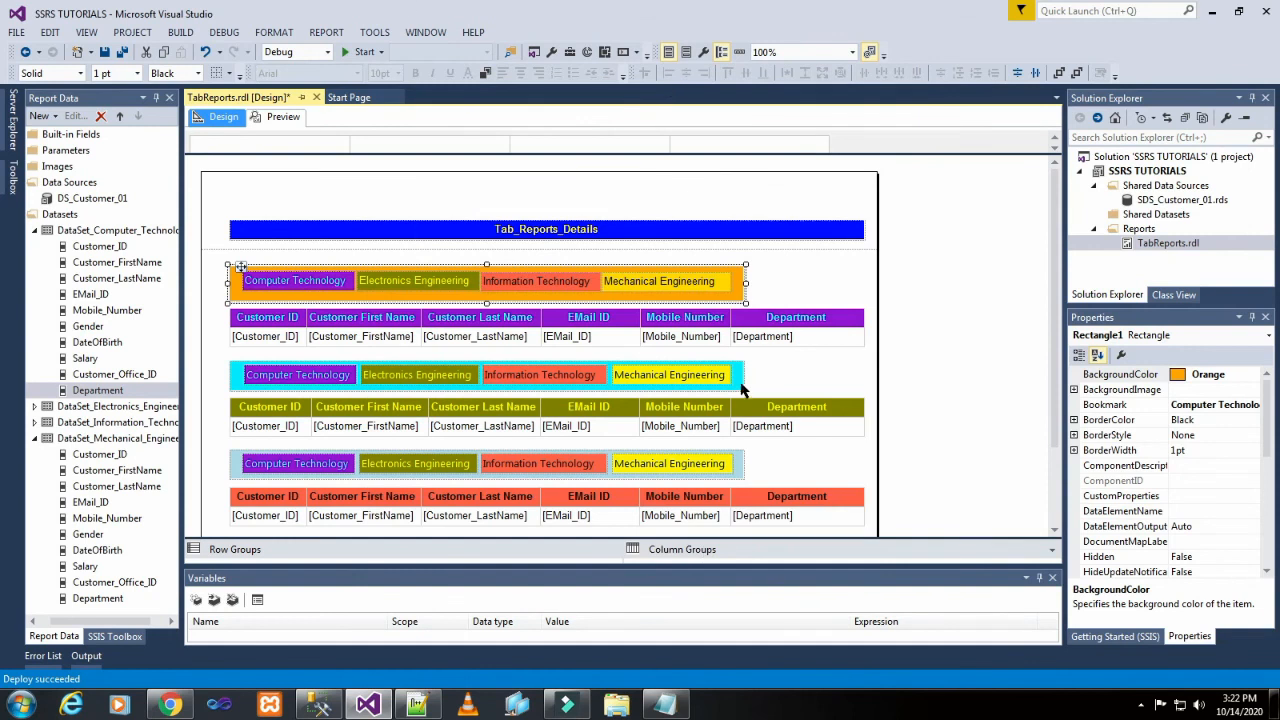
Step: Add a page break before the aqua tab bar rectangle and apply the rectangle properties
left_click(737, 387)
right_click(737, 387)
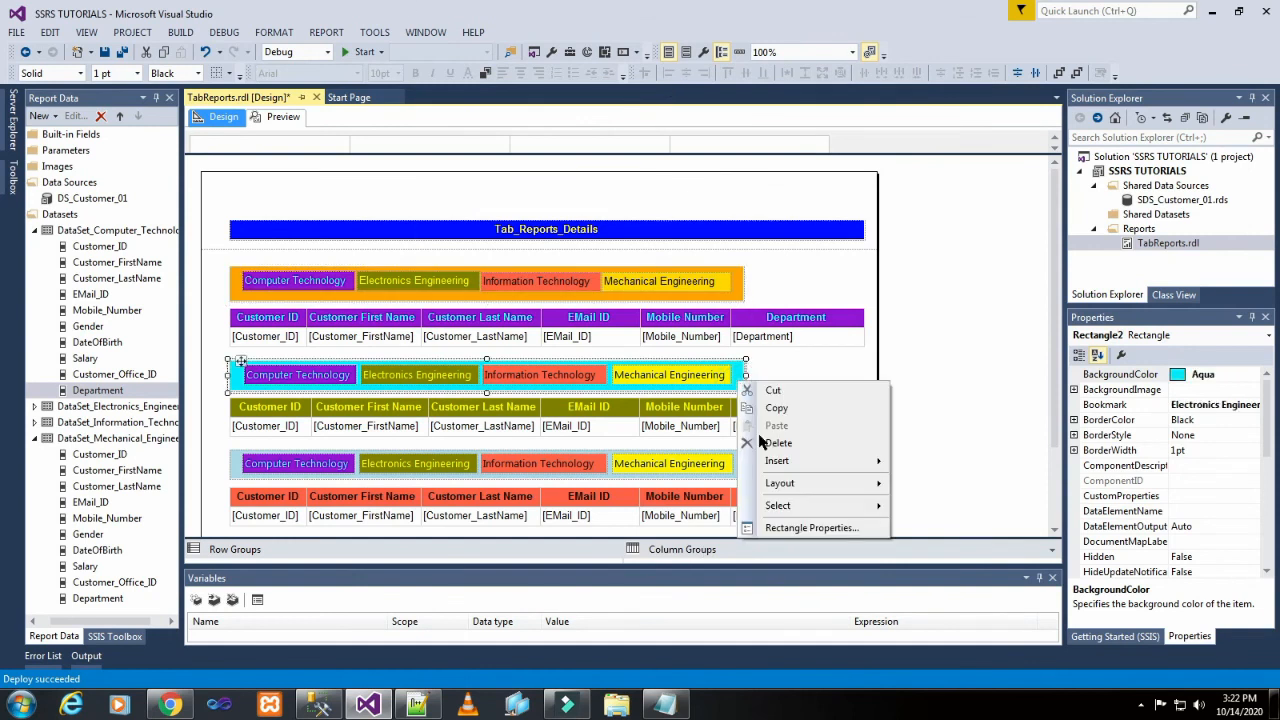
left_click(800, 527)
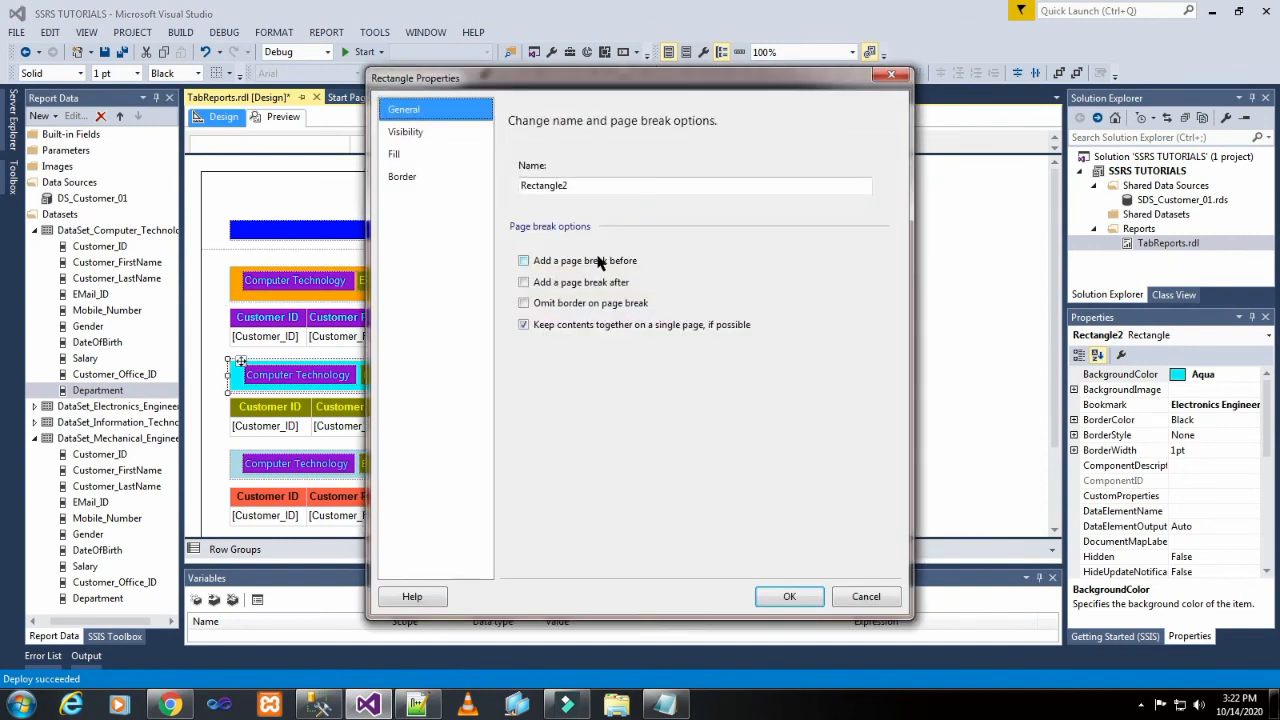
left_click(598, 260)
left_click(808, 603)
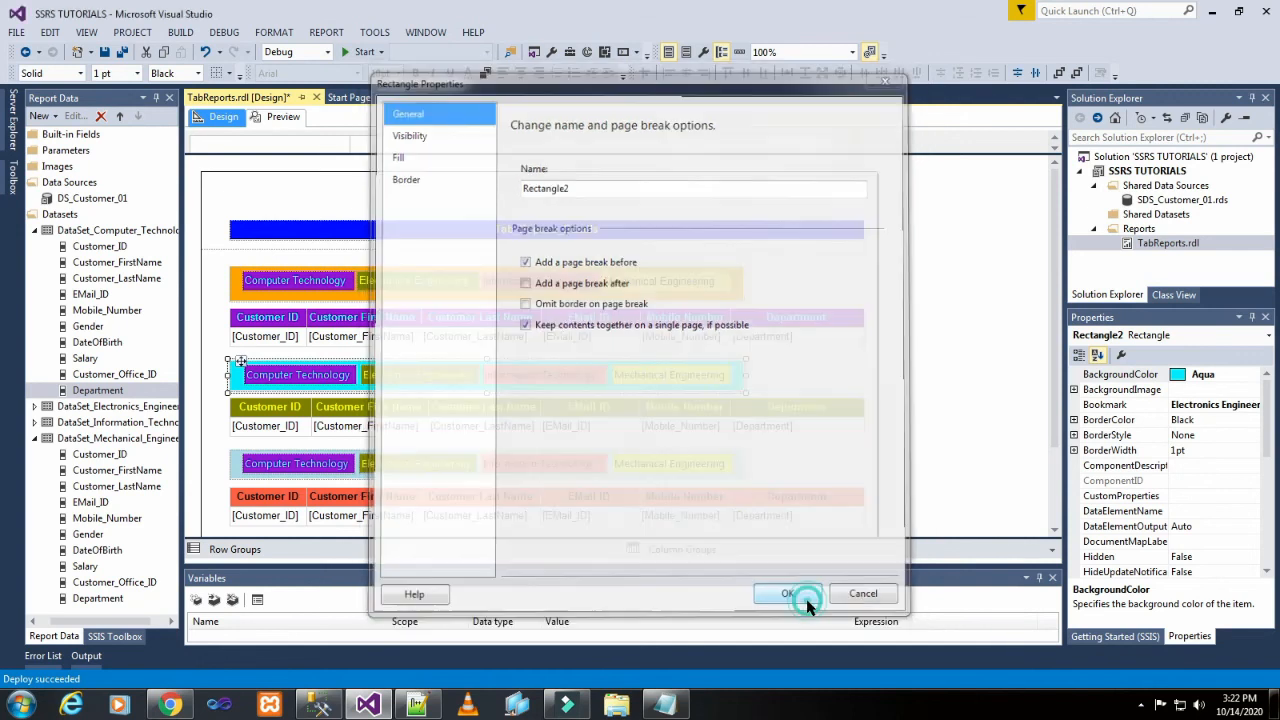
Step: Add a page break before the light blue tab bar rectangle and apply the rectangle properties
scroll(800, 378, "down", 3)
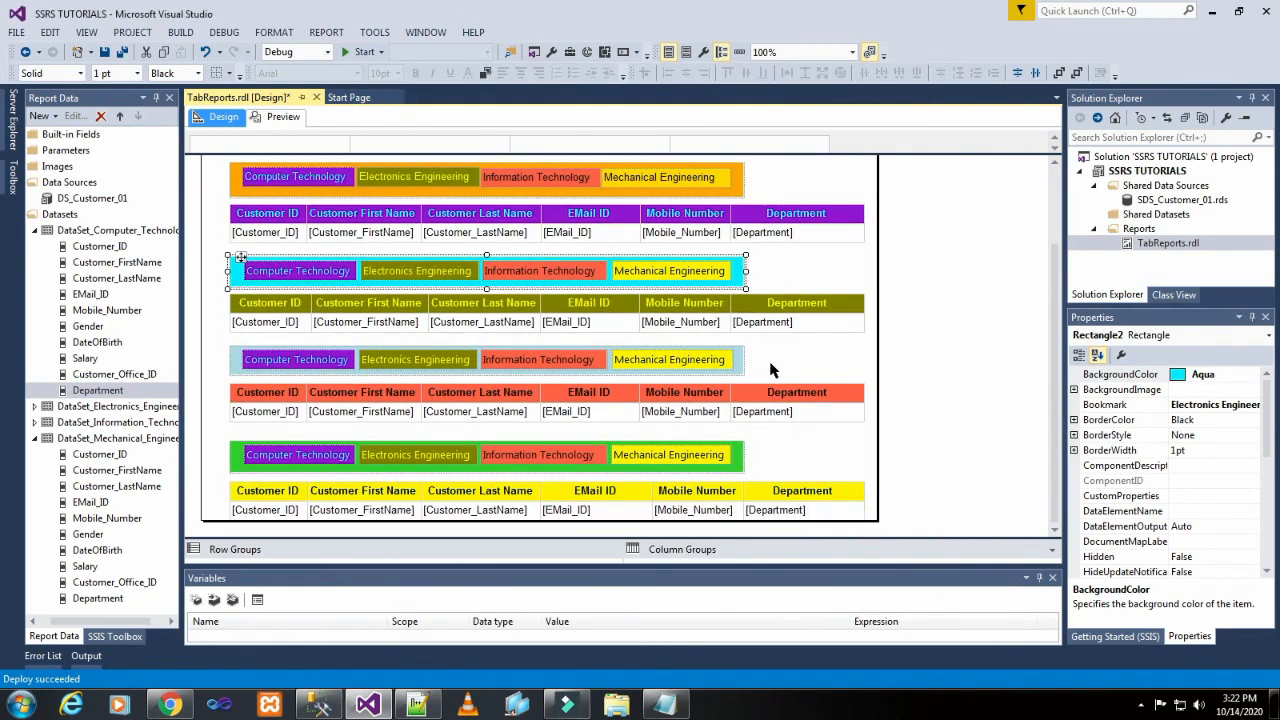
left_click(738, 368)
right_click(739, 369)
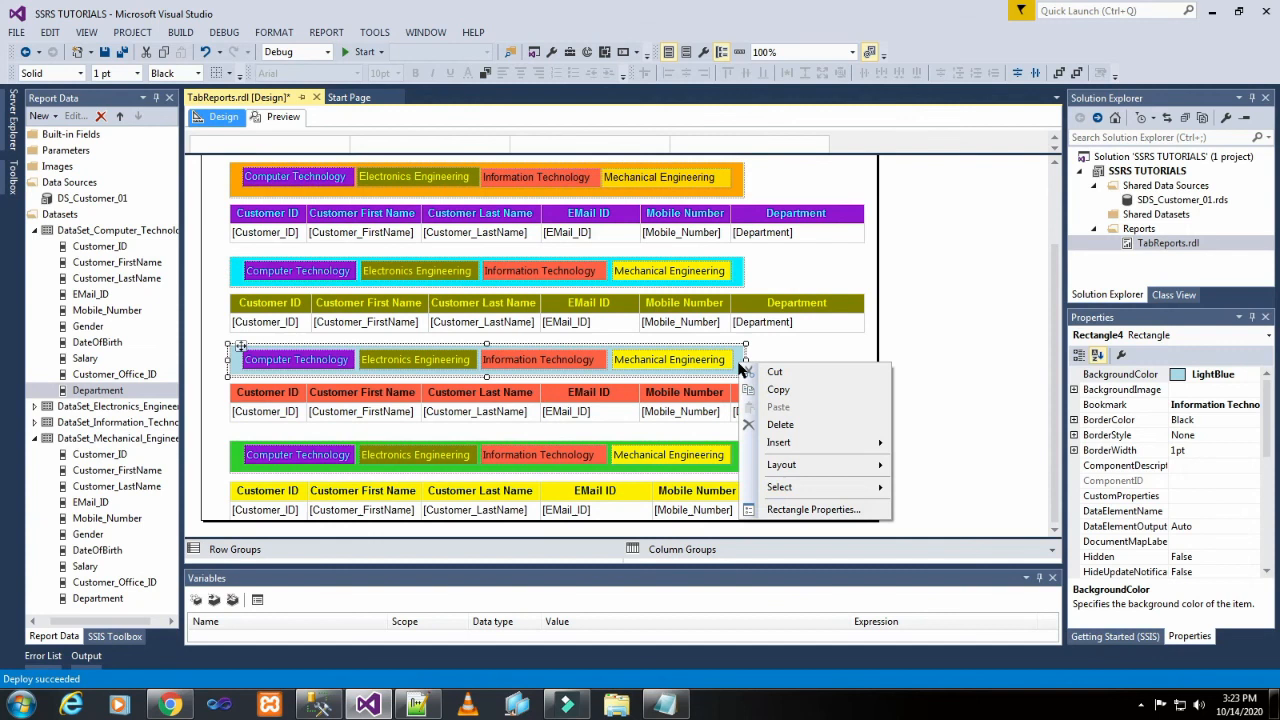
left_click(785, 512)
left_click(594, 260)
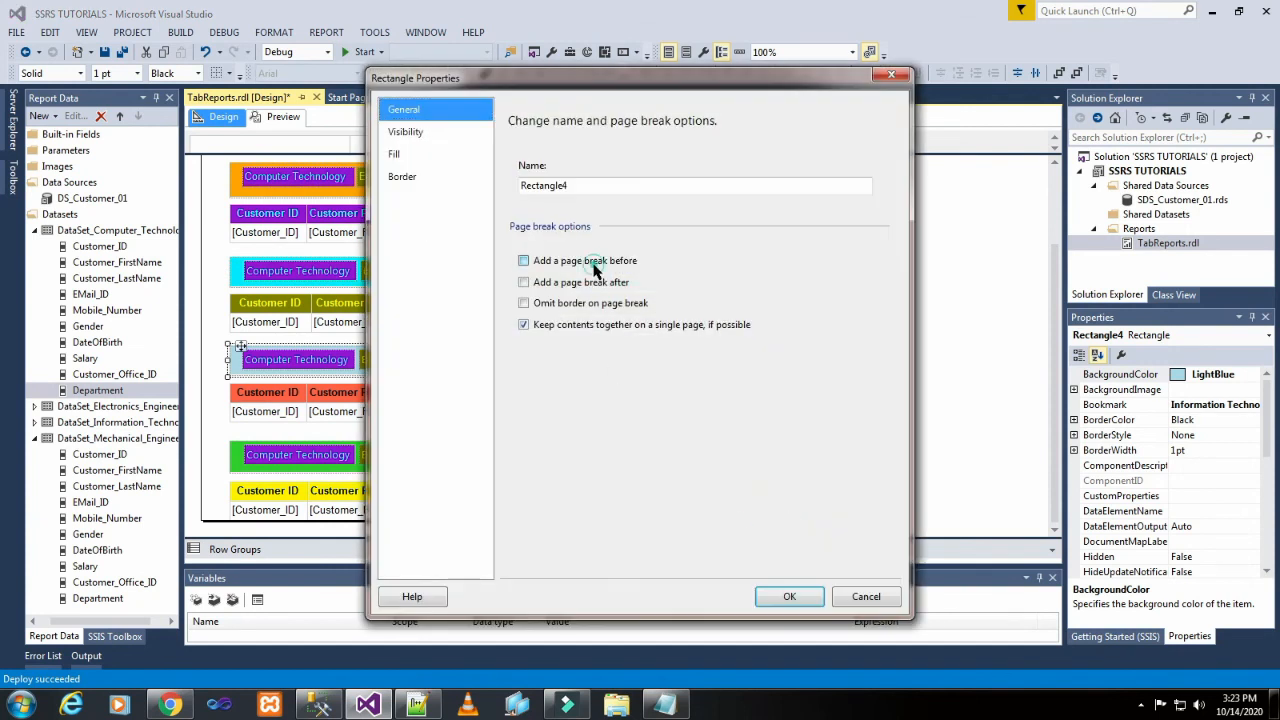
left_click(785, 596)
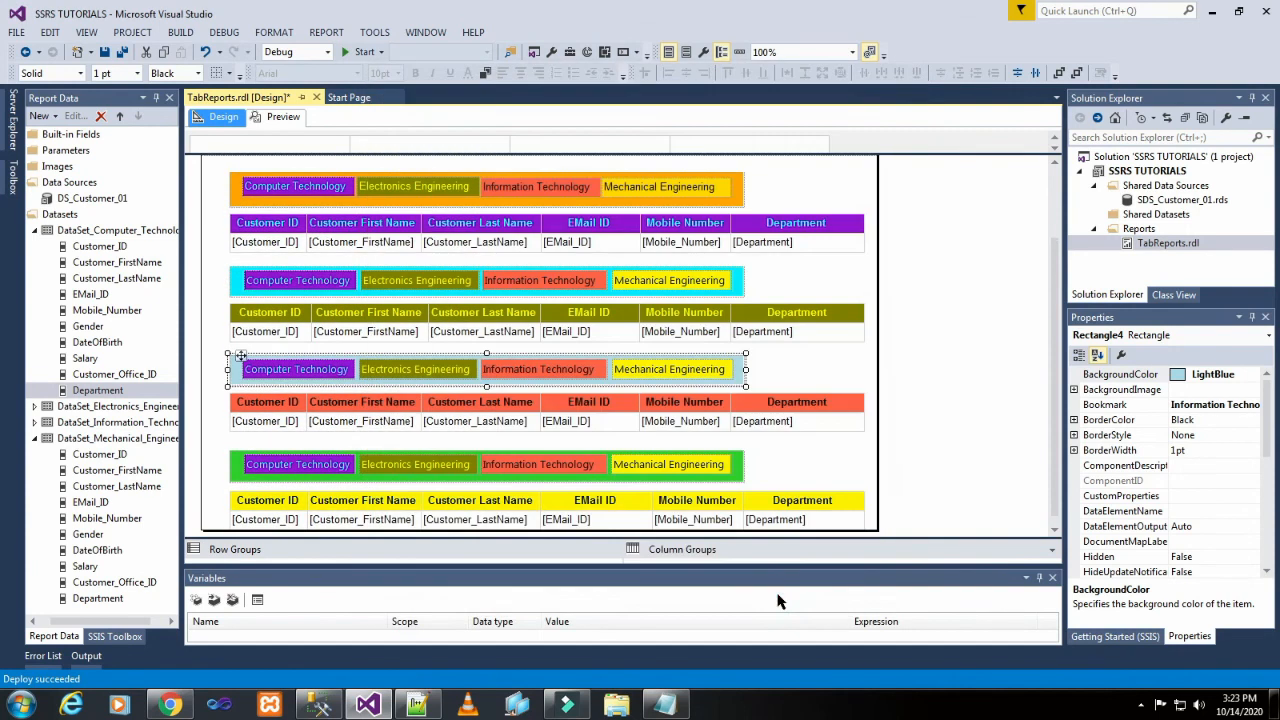
Step: Add a page break before the green tab bar rectangle and apply the rectangle properties
left_click(797, 471)
left_click(741, 472)
right_click(741, 472)
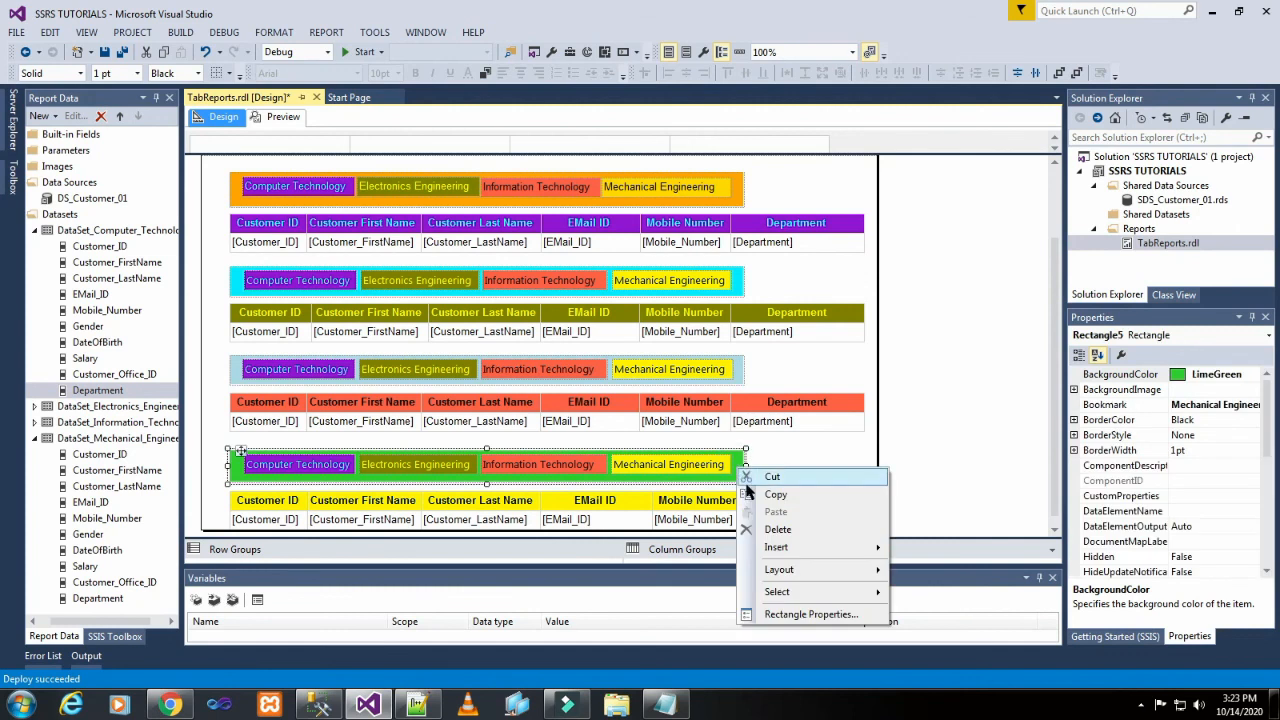
left_click(788, 613)
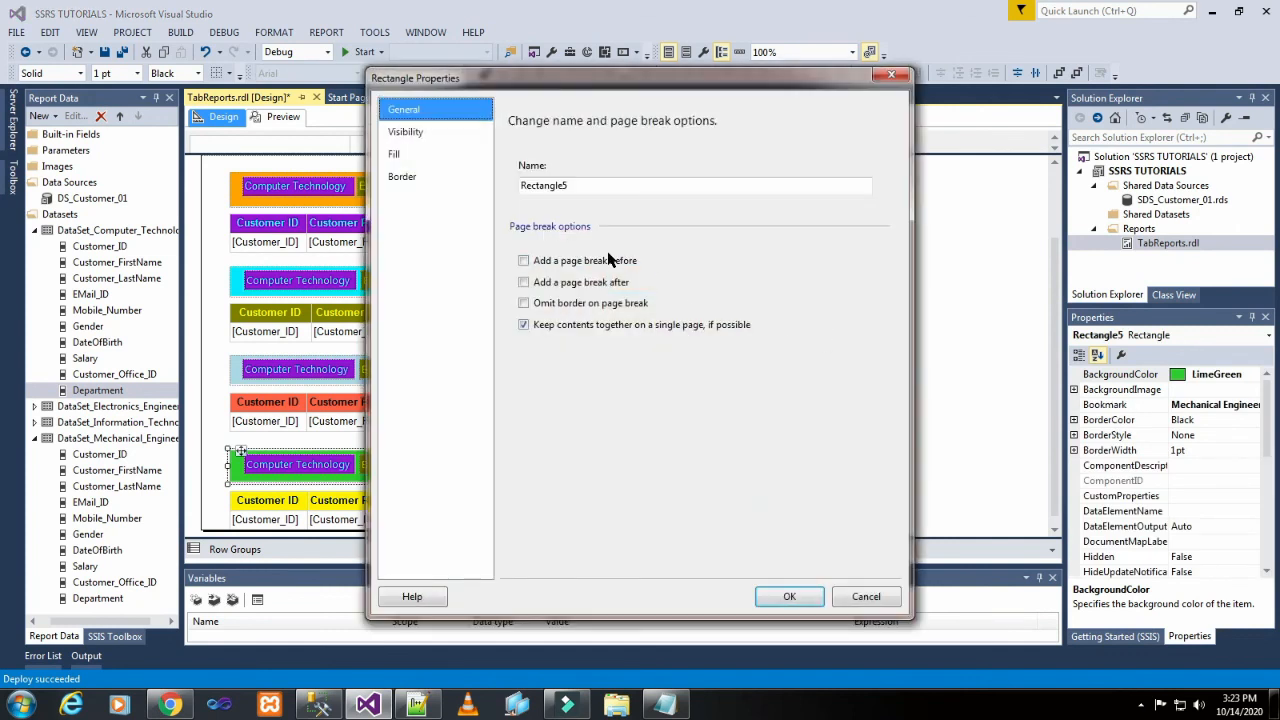
left_click(809, 600)
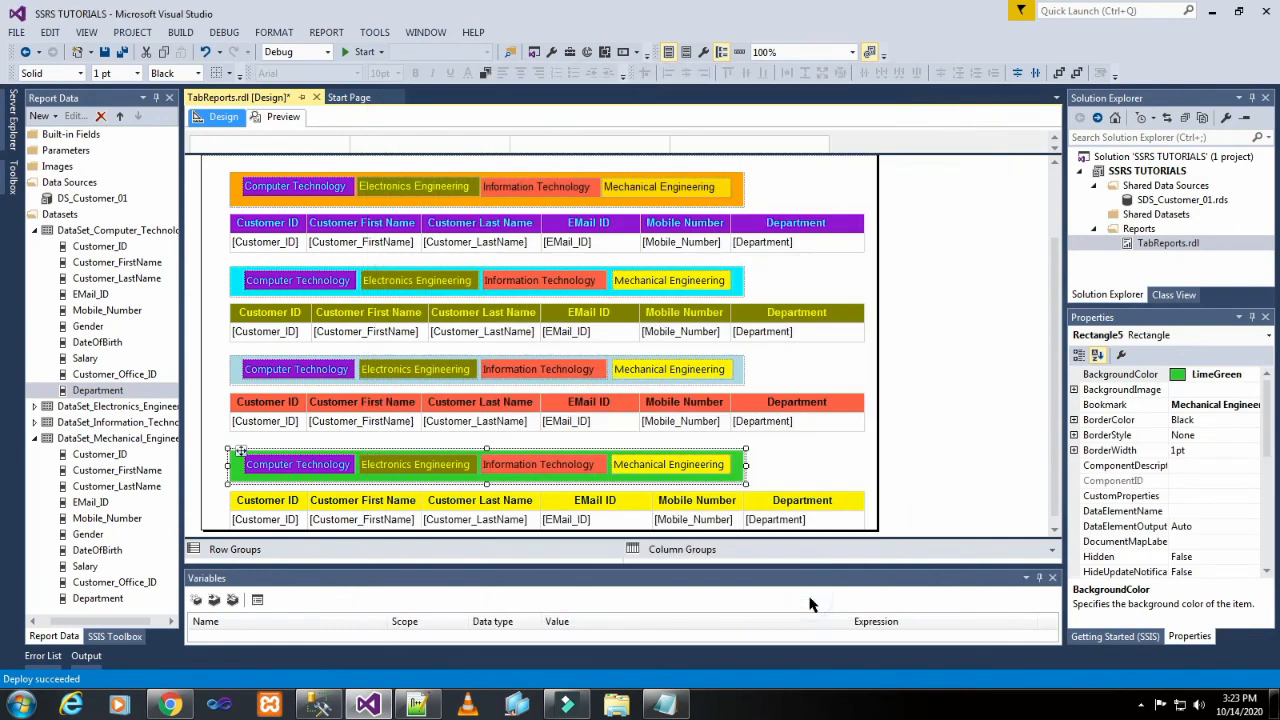
Step: Preview the report, go to its second page and test the four department tabs from Computer Technology to Mechanical Engineering
left_click(270, 117)
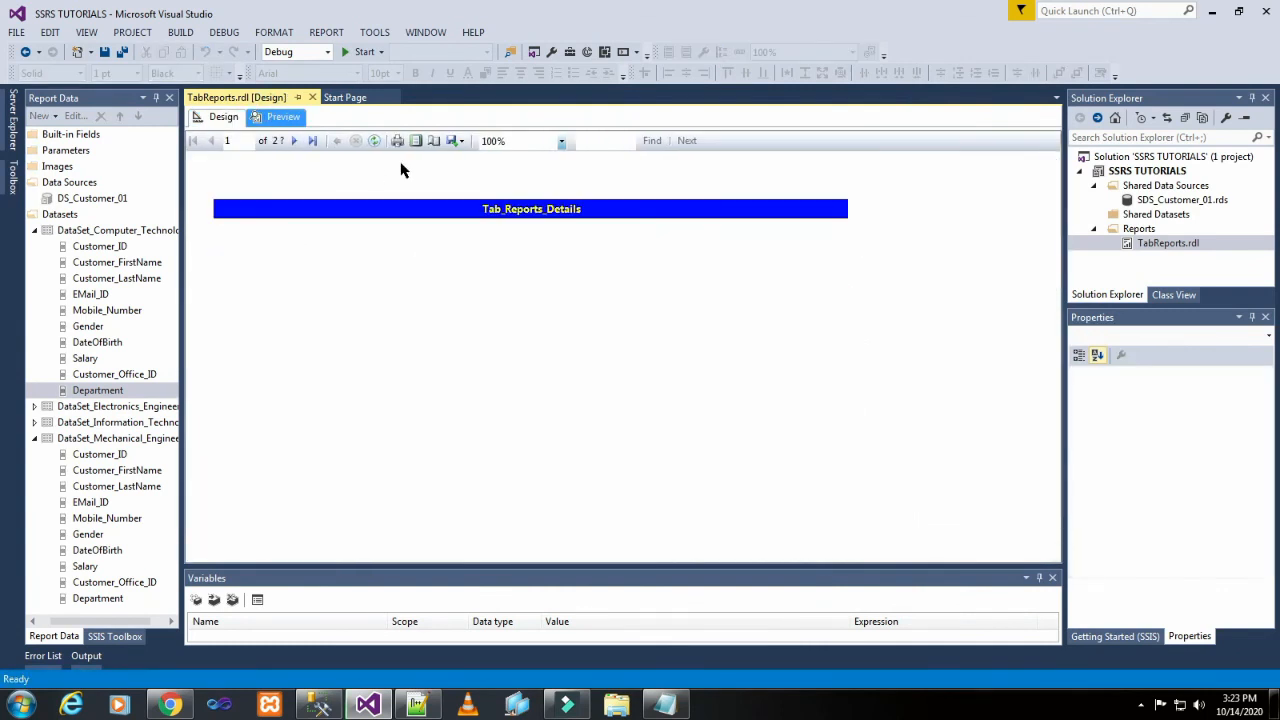
left_click(293, 141)
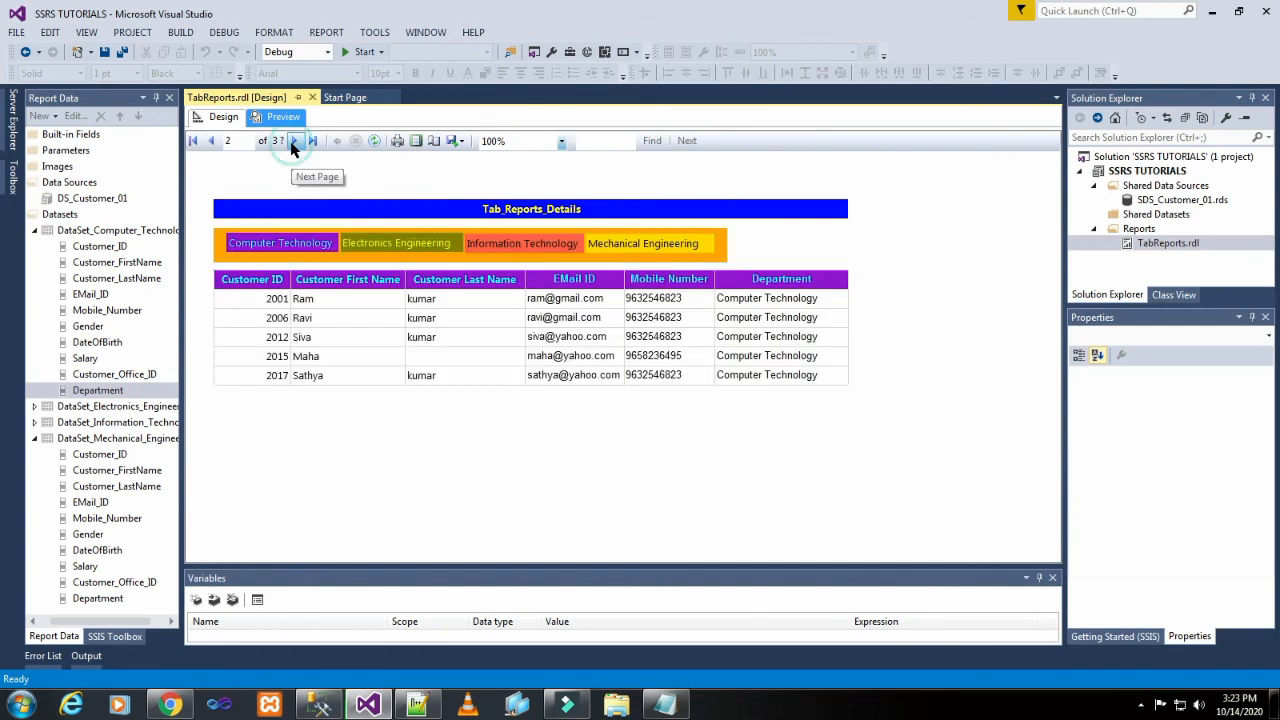
left_click(978, 265)
left_click(285, 250)
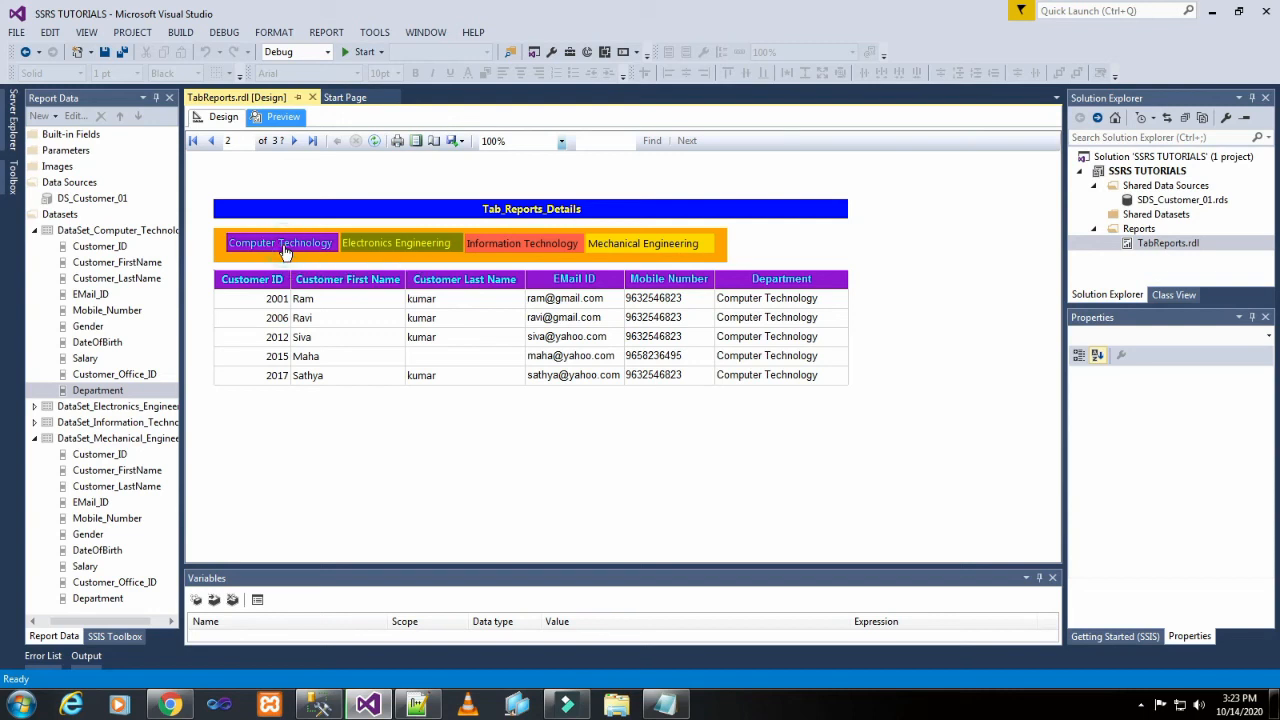
left_click(393, 248)
left_click(502, 245)
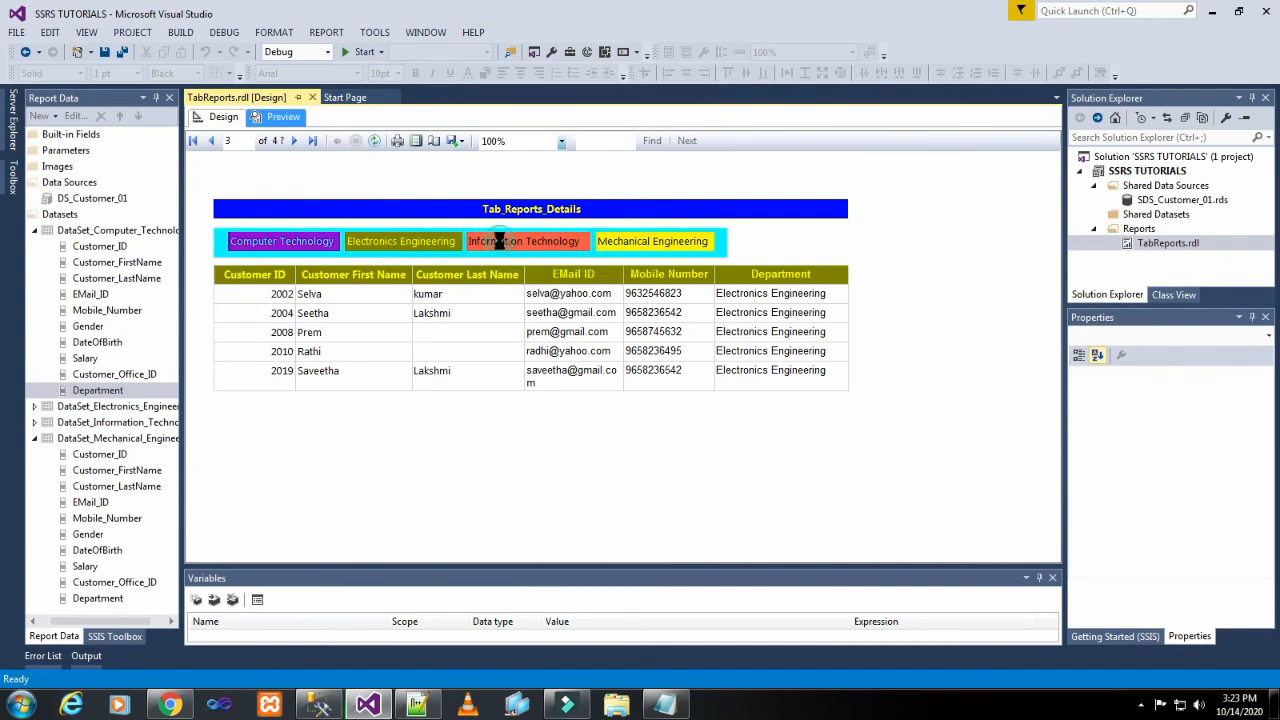
left_click(614, 246)
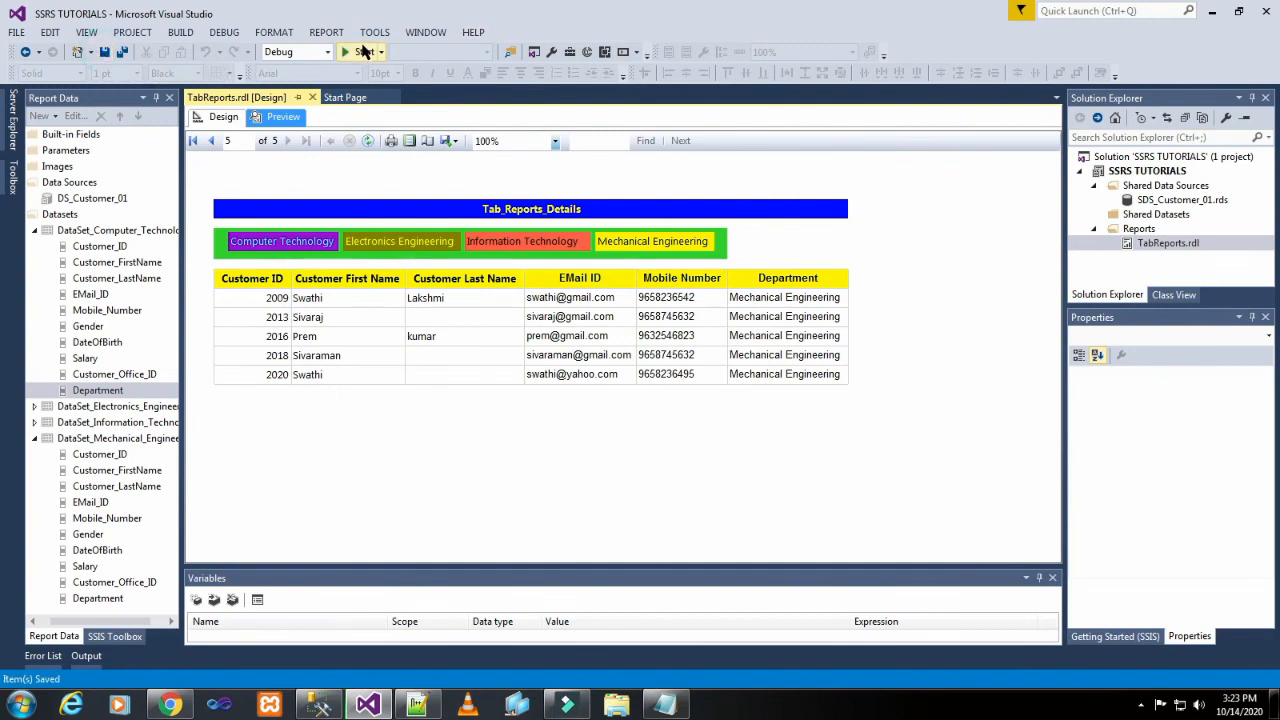
Step: Start the project to deploy it, open TabReports from the report server page in the browser and go to its second page
left_click(364, 52)
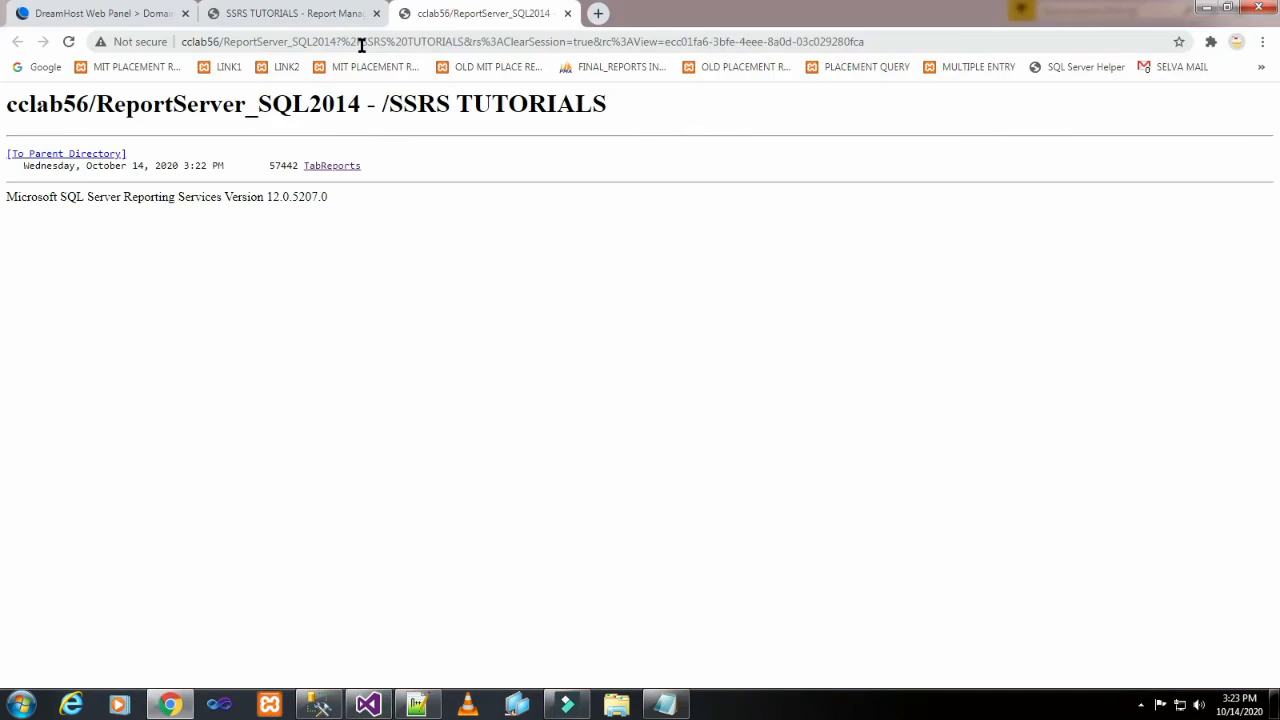
left_click(333, 166)
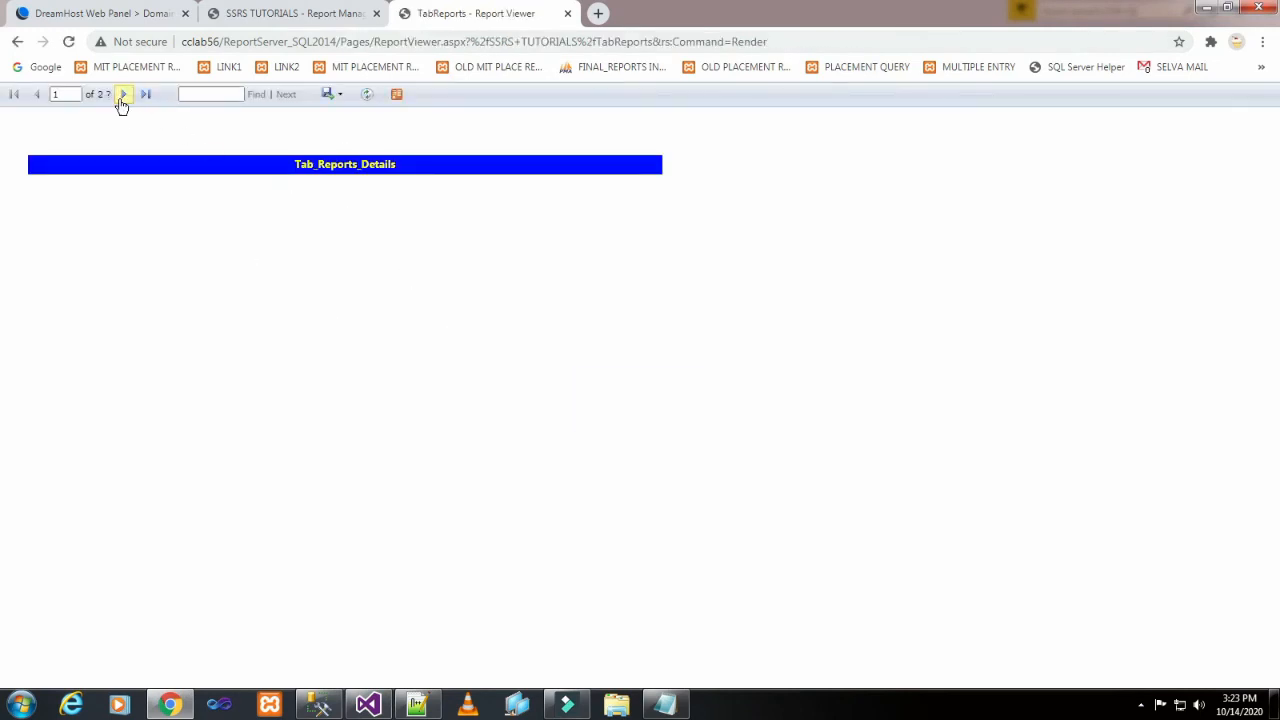
left_click(122, 96)
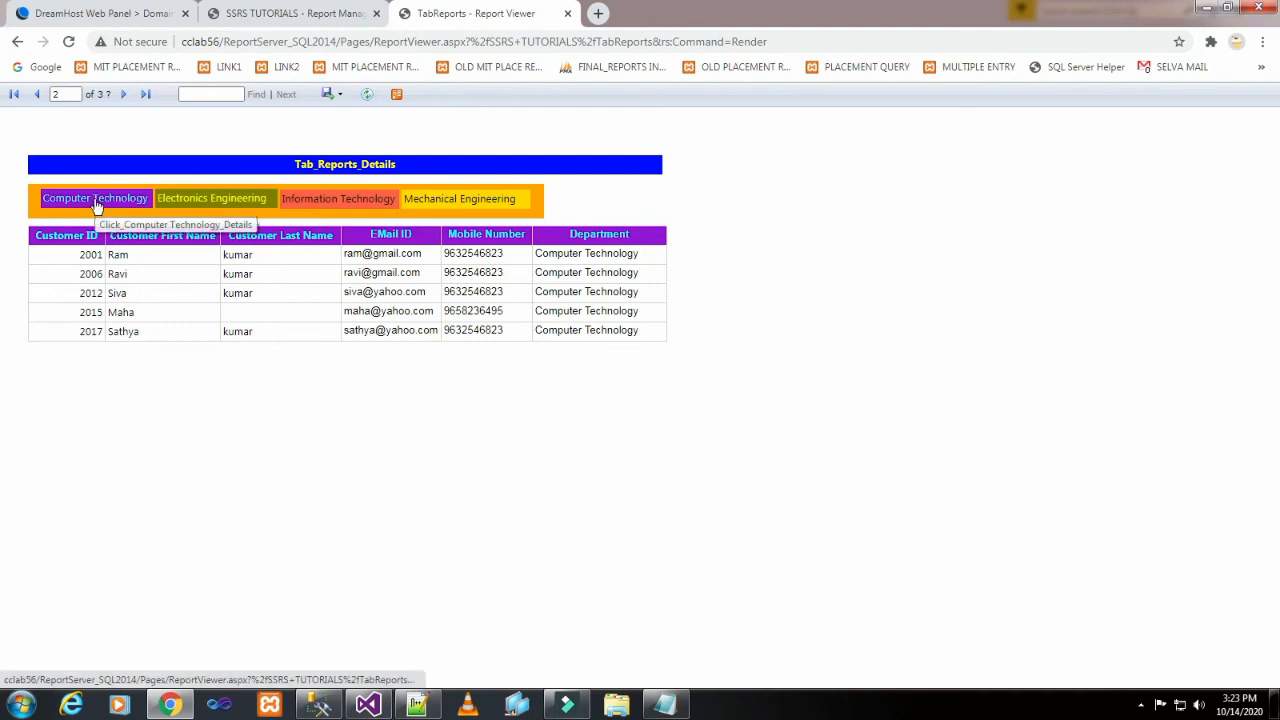
Step: Test the Electronics Engineering, Information Technology, Mechanical Engineering and Computer Technology tabs in the deployed report
left_click(193, 203)
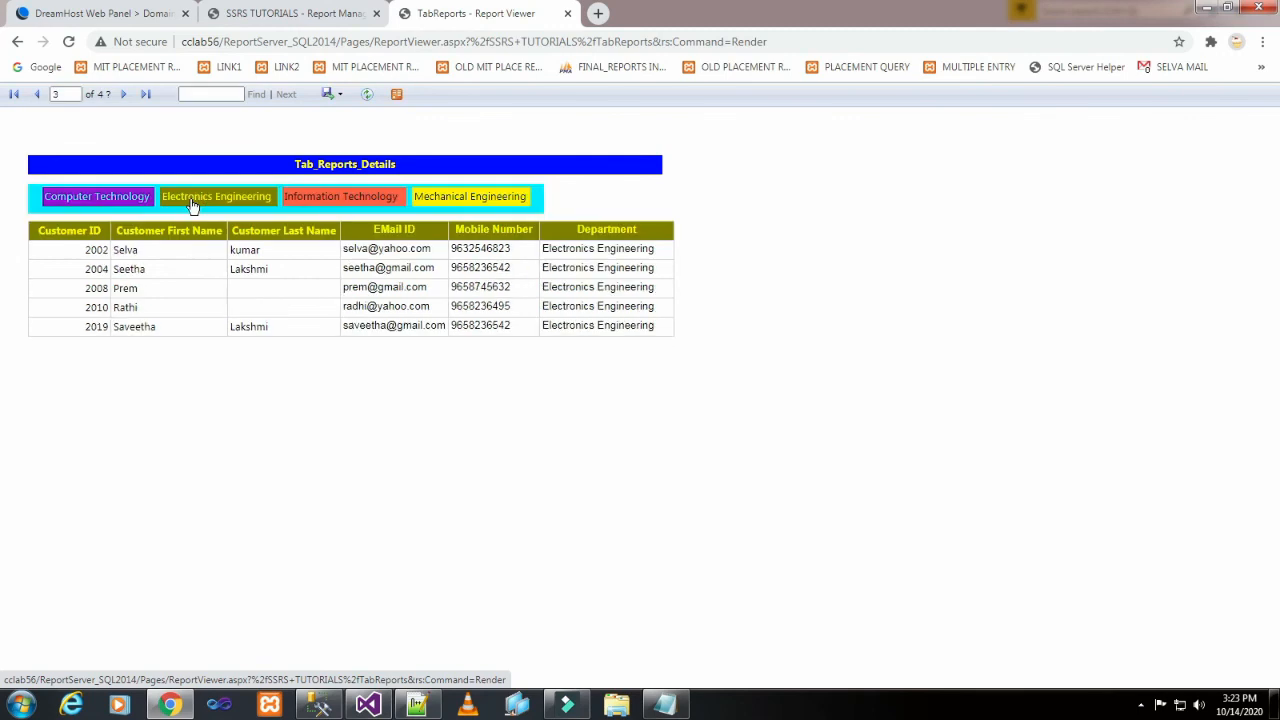
left_click(310, 197)
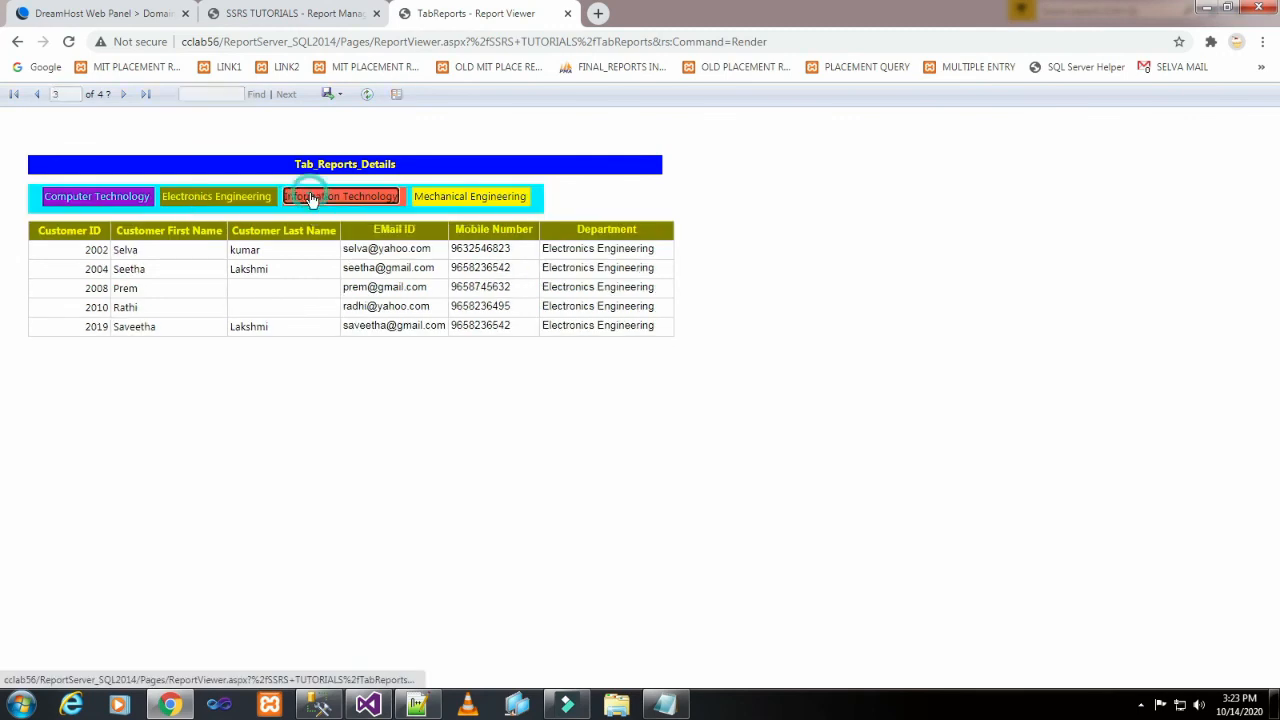
left_click(498, 203)
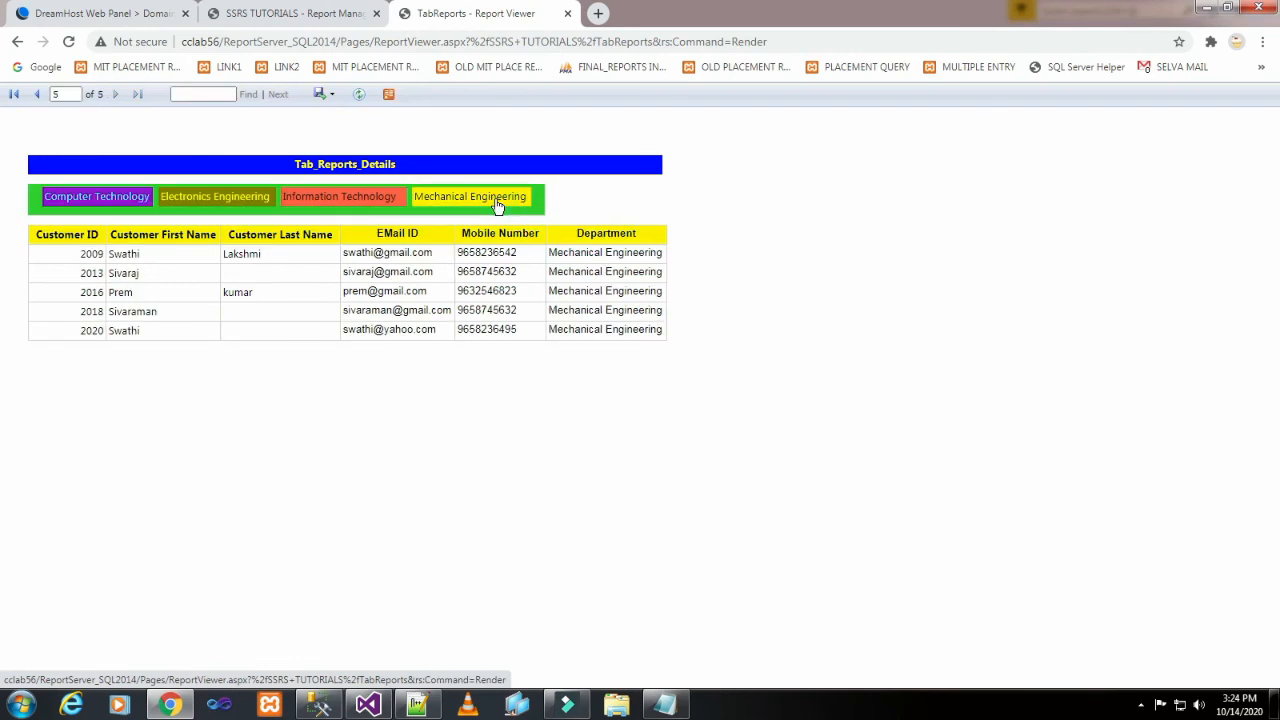
left_click(135, 200)
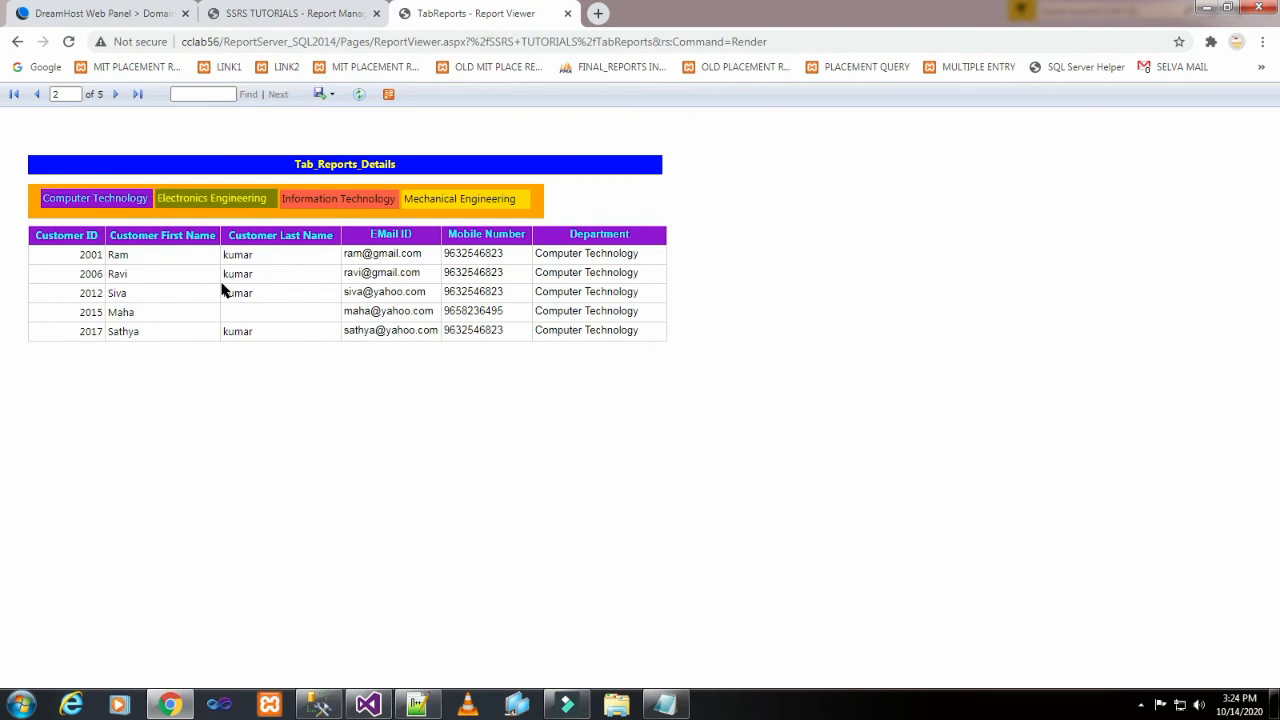